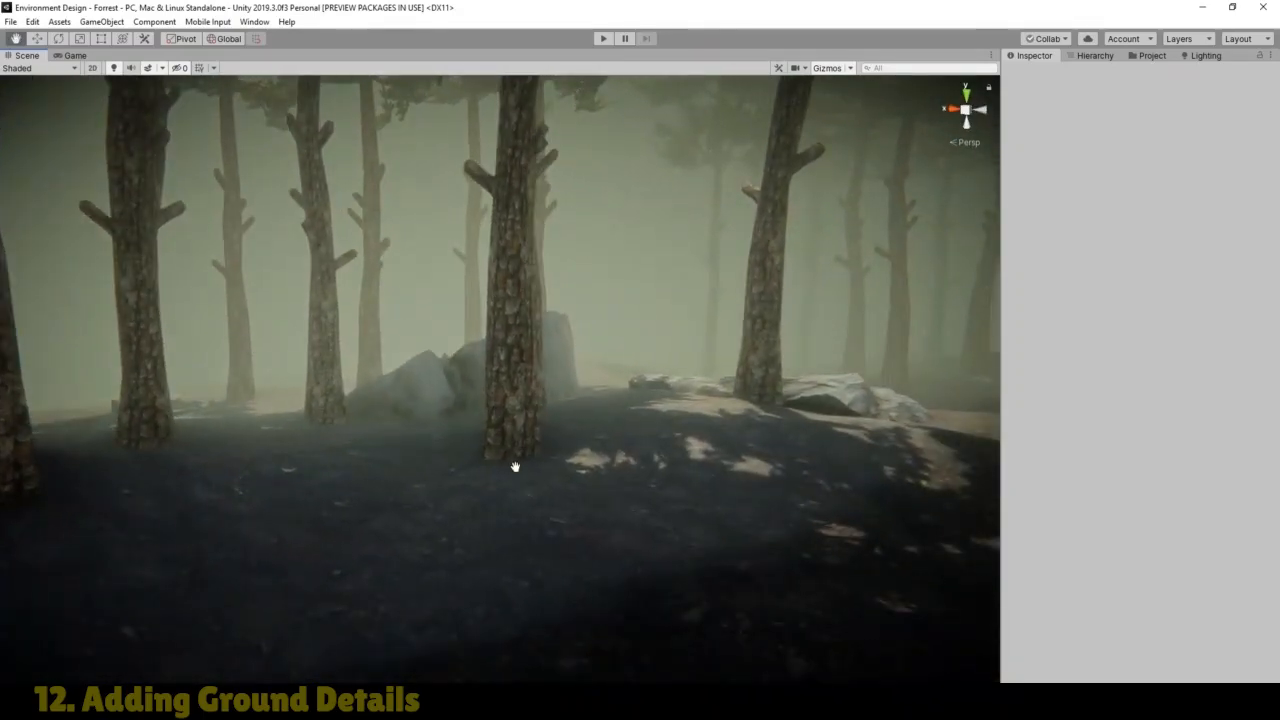
Step: Examine the bare ground around the tree trunks and rocks in the forest scene
scroll(515, 467, up, 10)
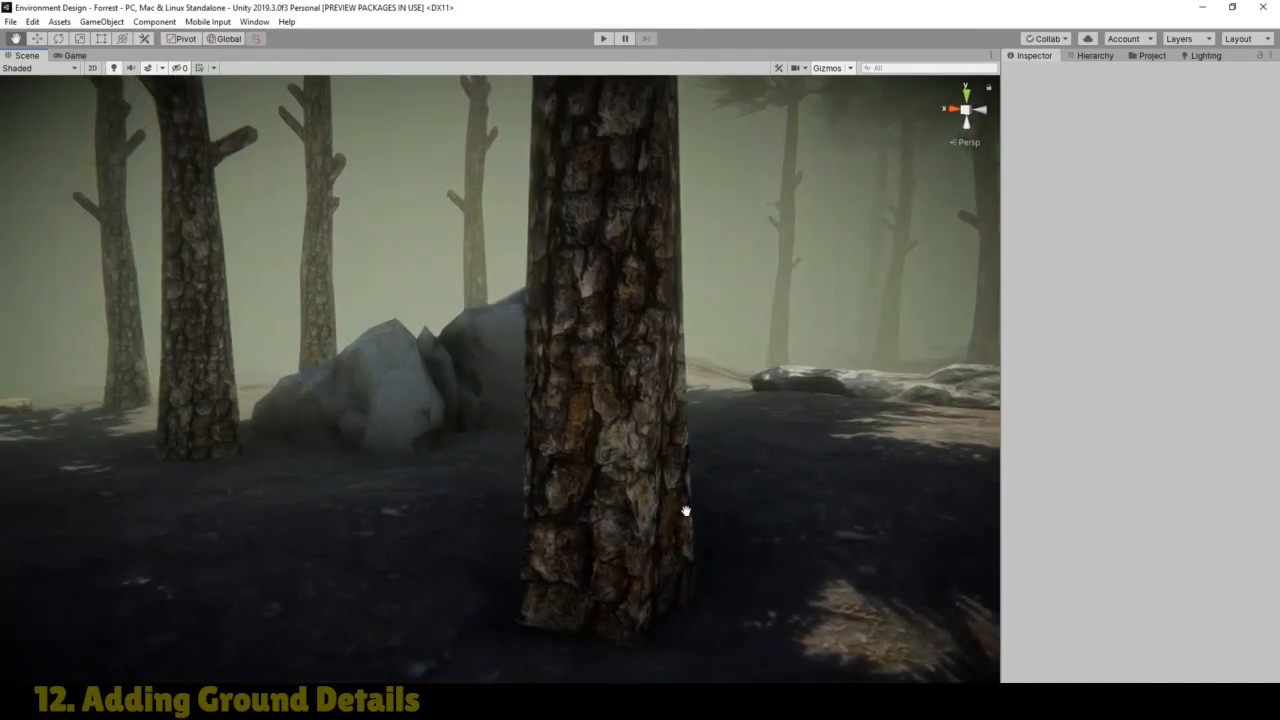
drag(686, 511, 1133, 526)
right_drag(423, 417, 562, 475)
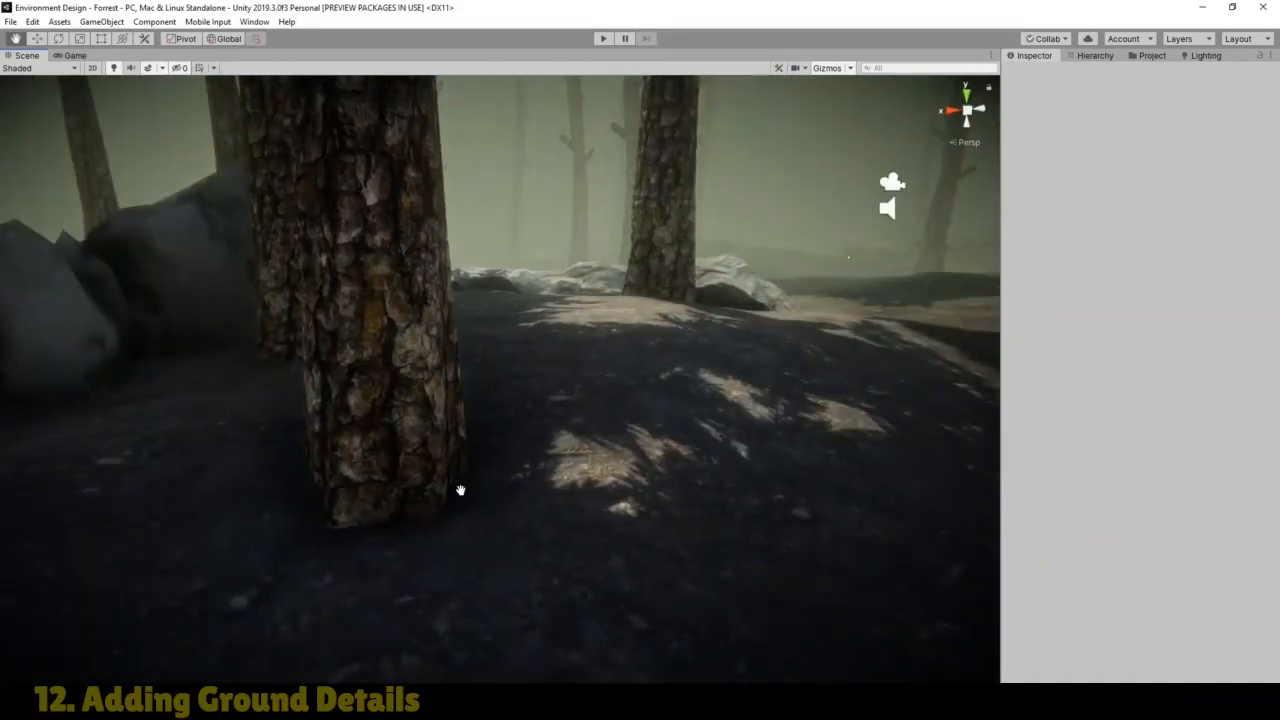
scroll(417, 492, down, 3)
drag(417, 492, 240, 388)
right_drag(462, 420, 364, 447)
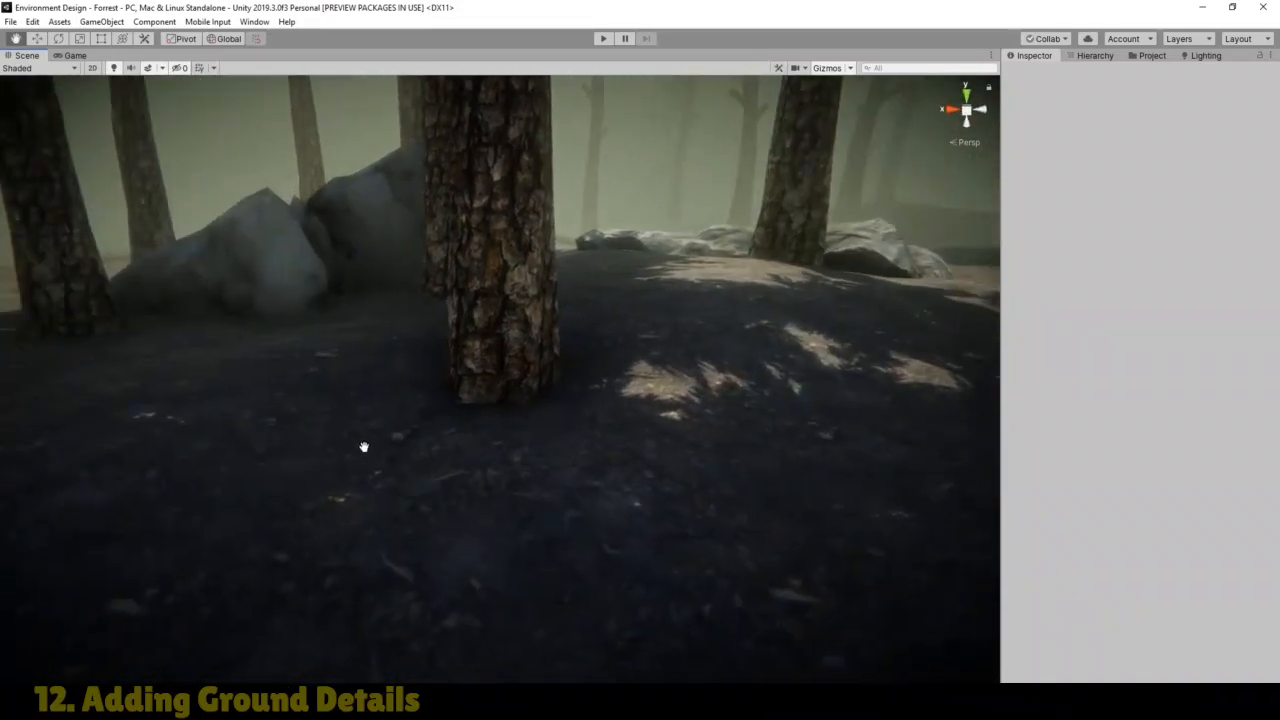
drag(364, 447, 1188, 539)
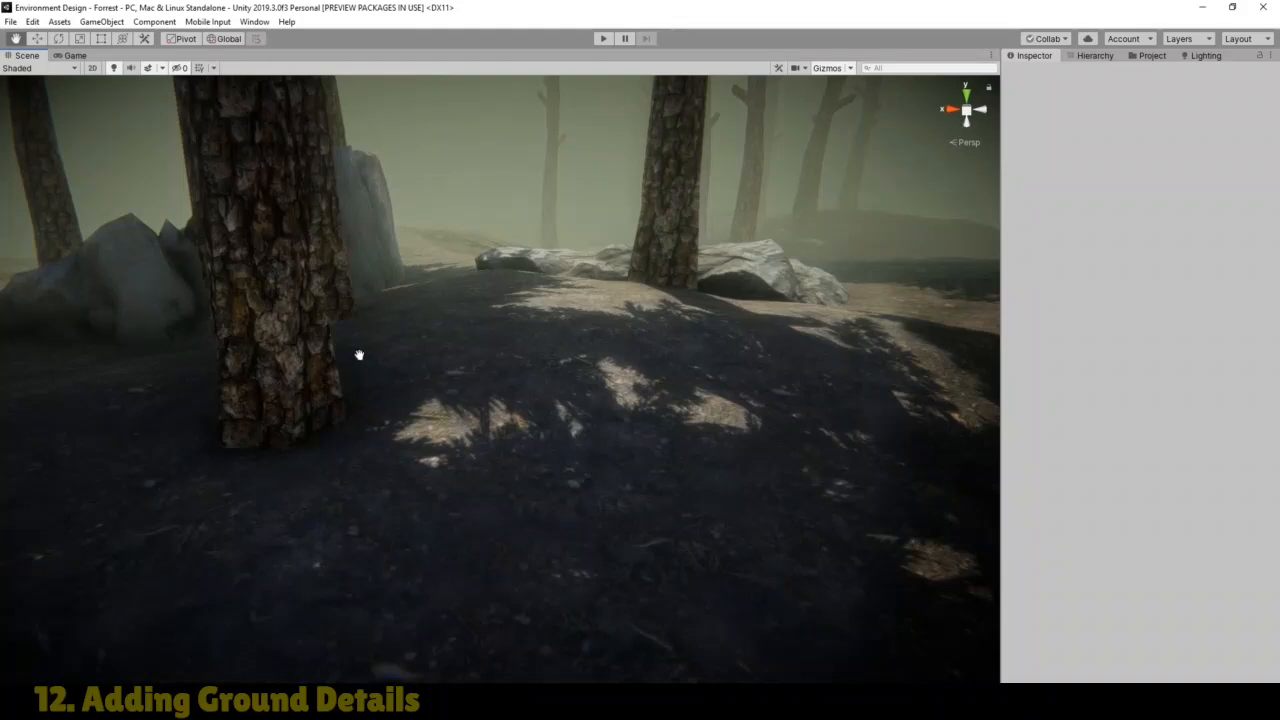
right_drag(359, 355, 286, 376)
scroll(350, 381, down, 2)
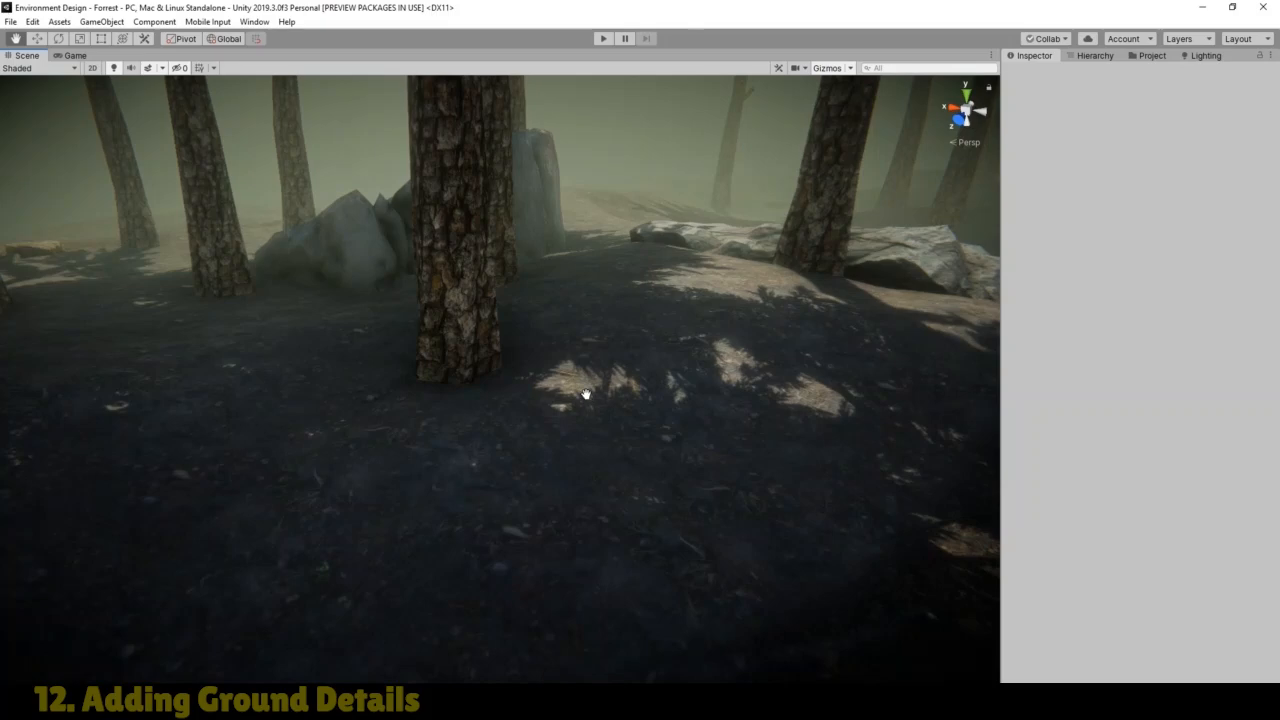
Step: Locate the Grass_07 material among the grass materials of the PBR Ground Materials asset folder
click(1150, 56)
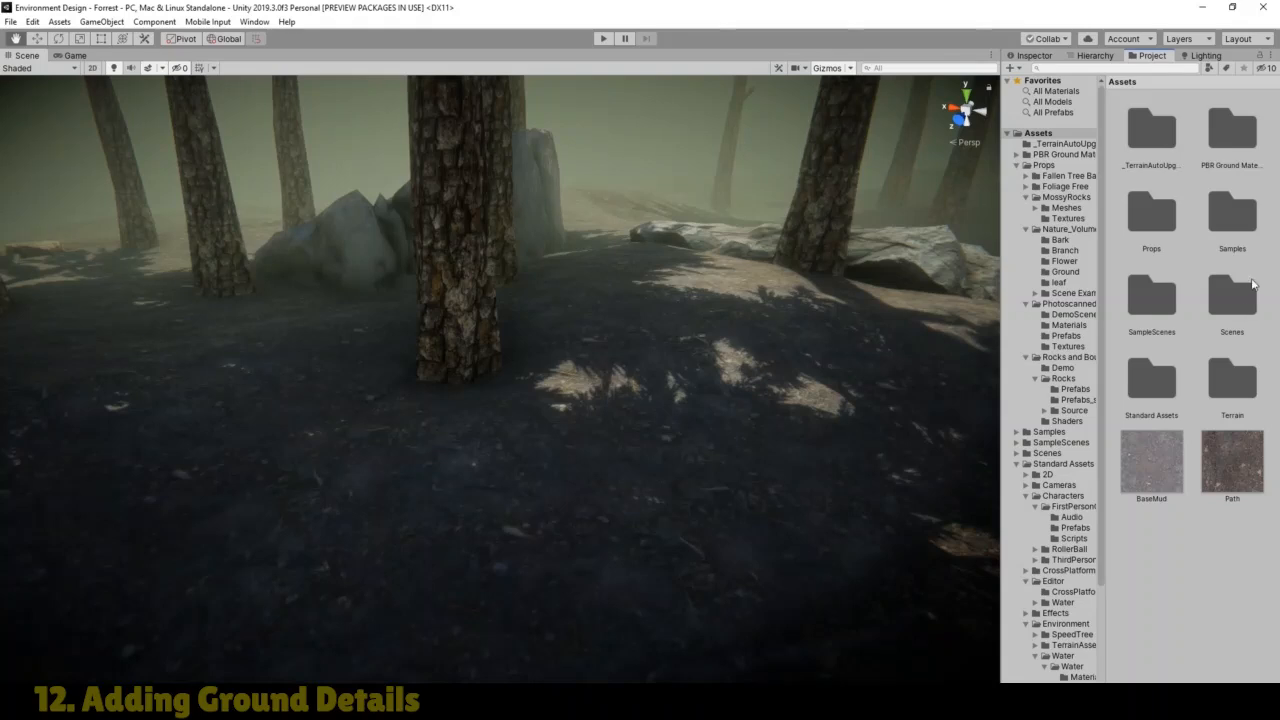
double_click(1231, 150)
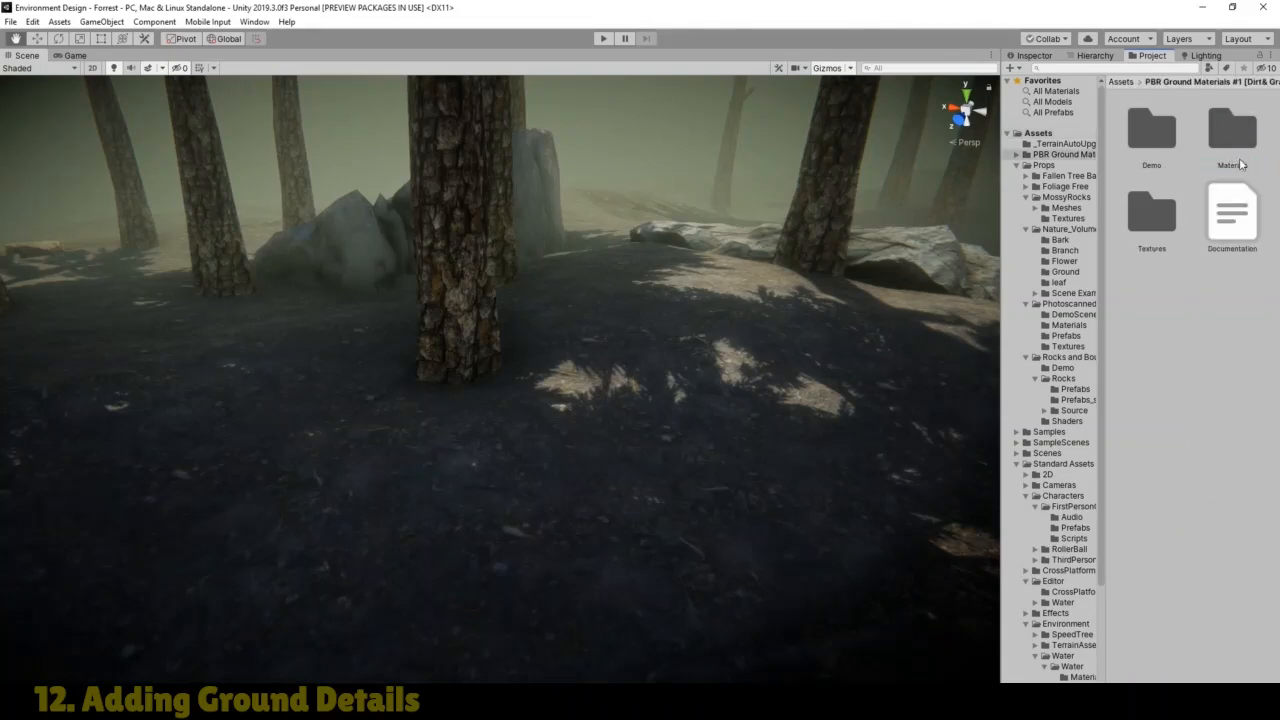
double_click(1236, 158)
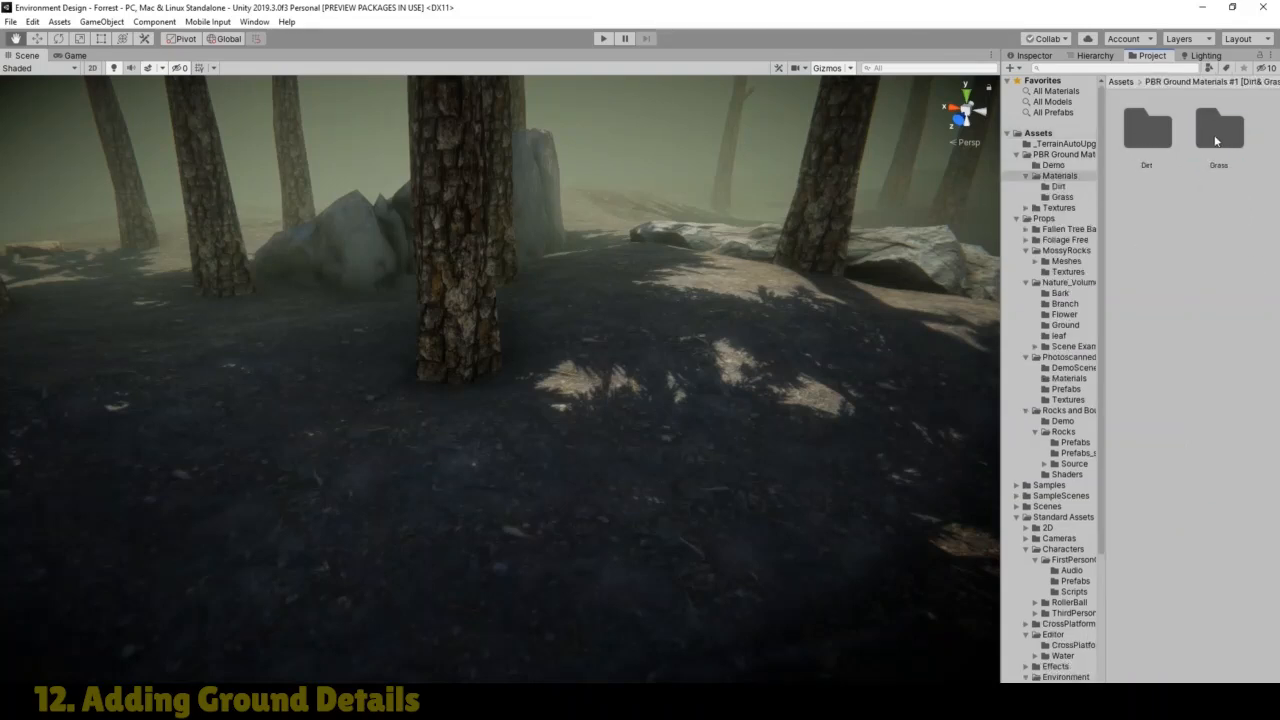
double_click(1216, 141)
click(1155, 396)
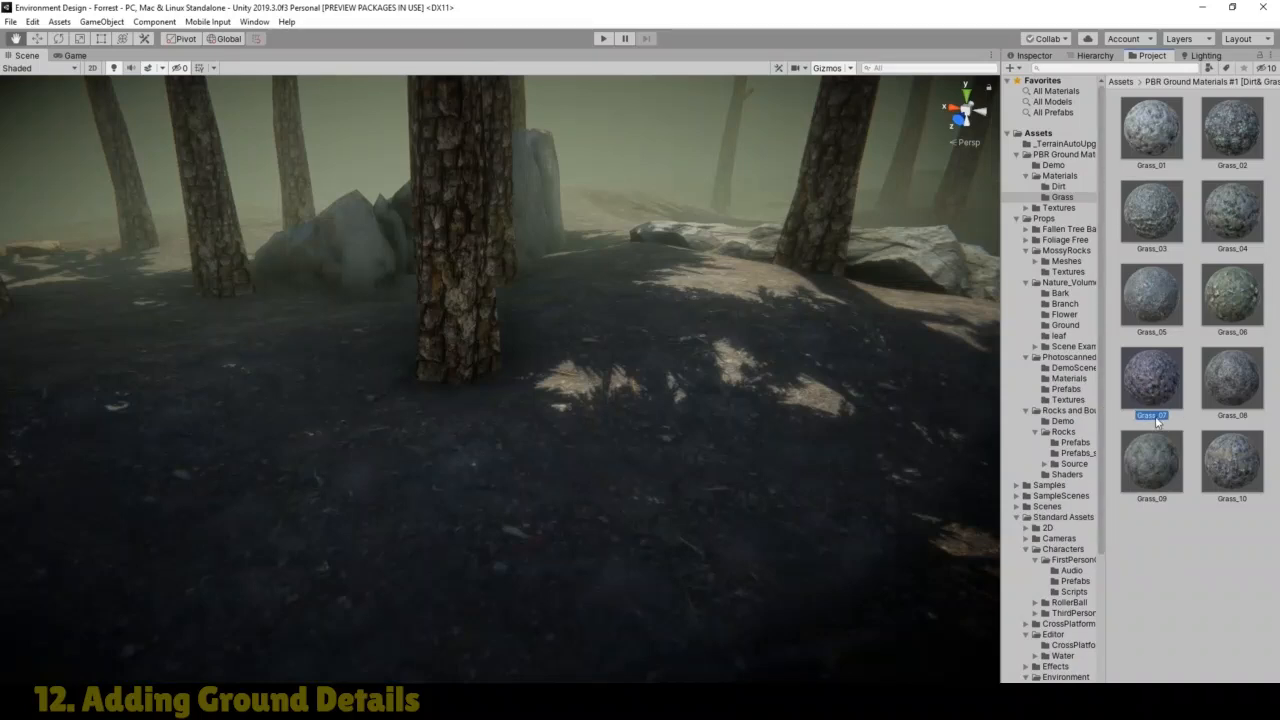
Step: Select the terrain under TerrainGroup_0 and switch its terrain painting tool to Paint Texture
click(1090, 56)
click(1100, 476)
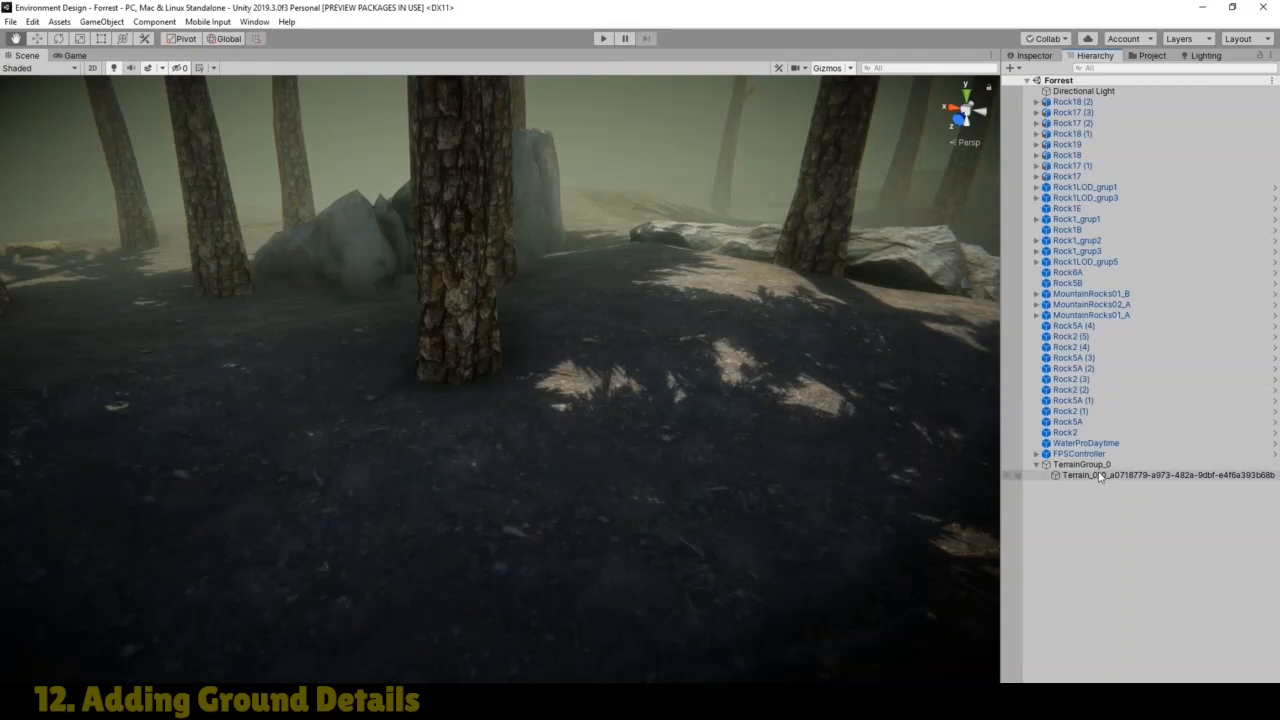
click(1034, 56)
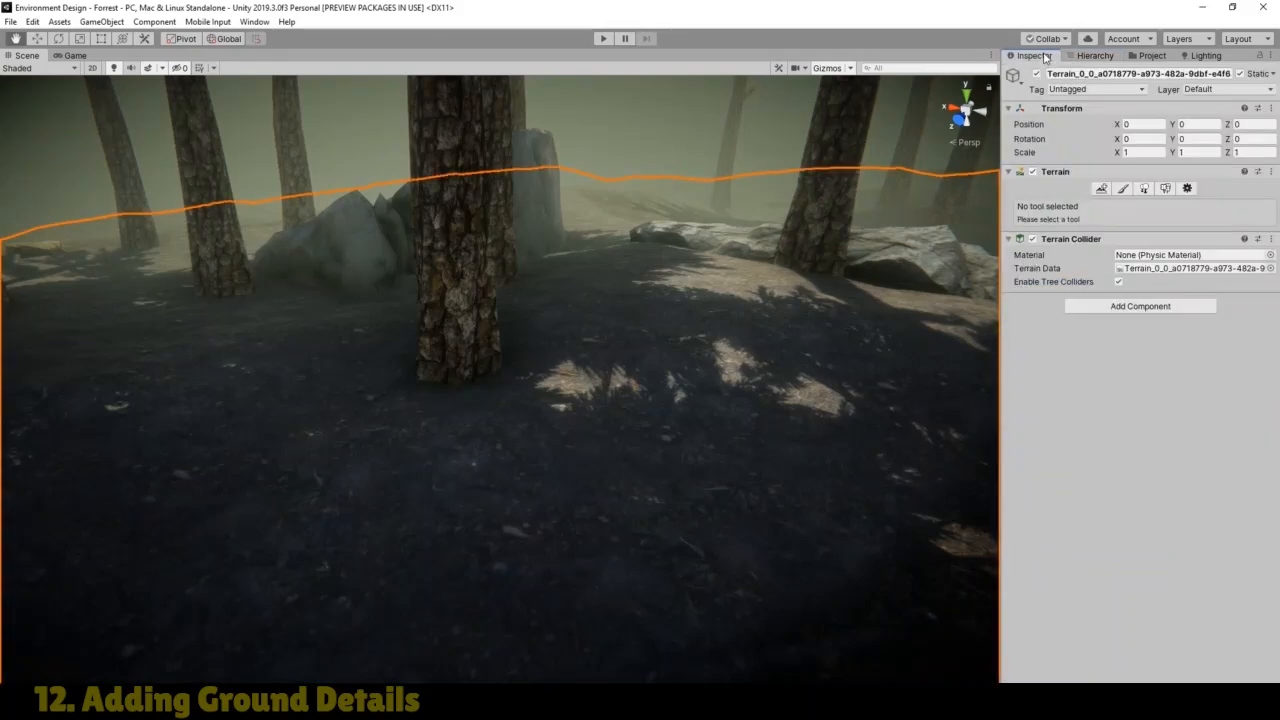
click(1123, 190)
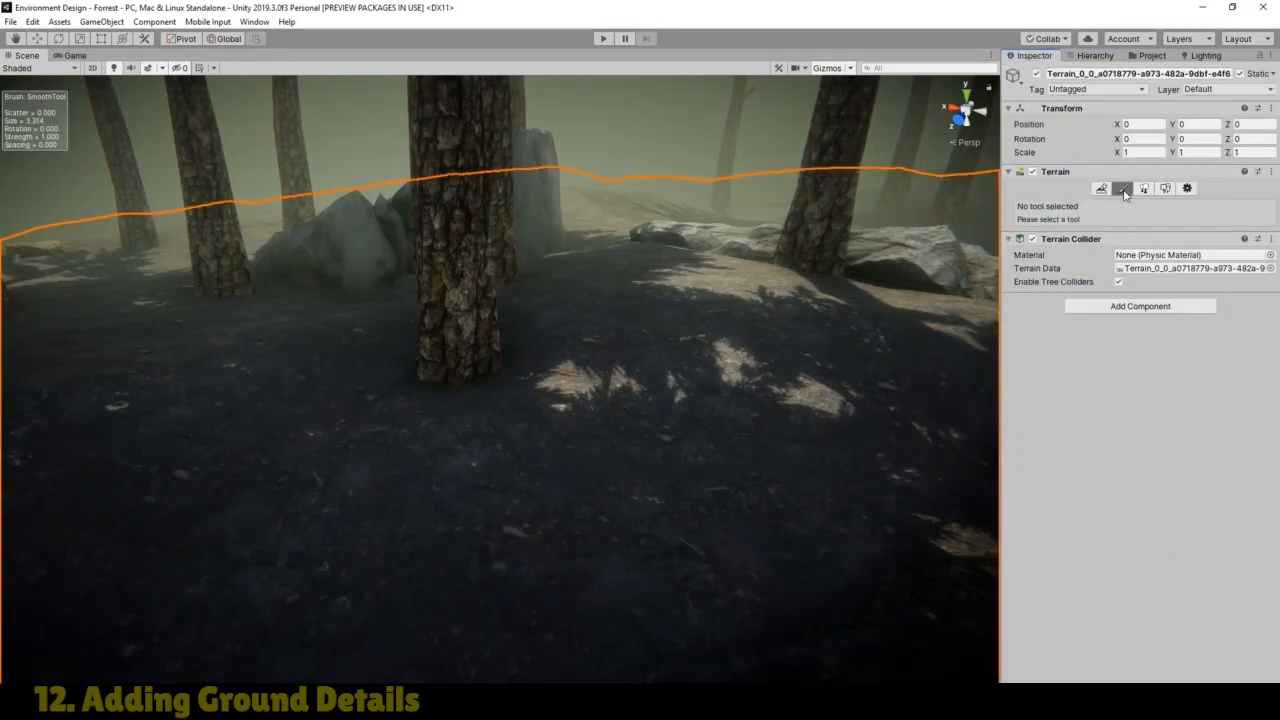
click(1102, 205)
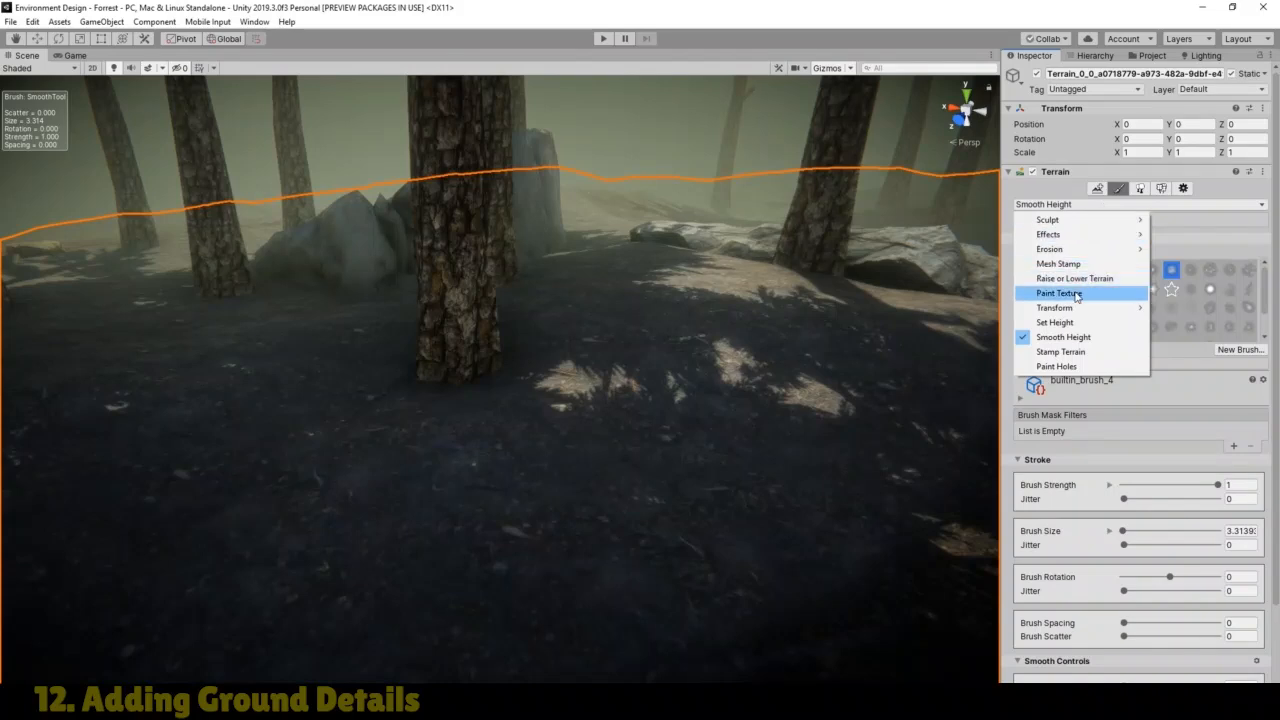
click(1075, 295)
Step: Create a new terrain layer named ConiferLeaves using the Grass_07_Diffuse texture
scroll(1240, 300, down, 3)
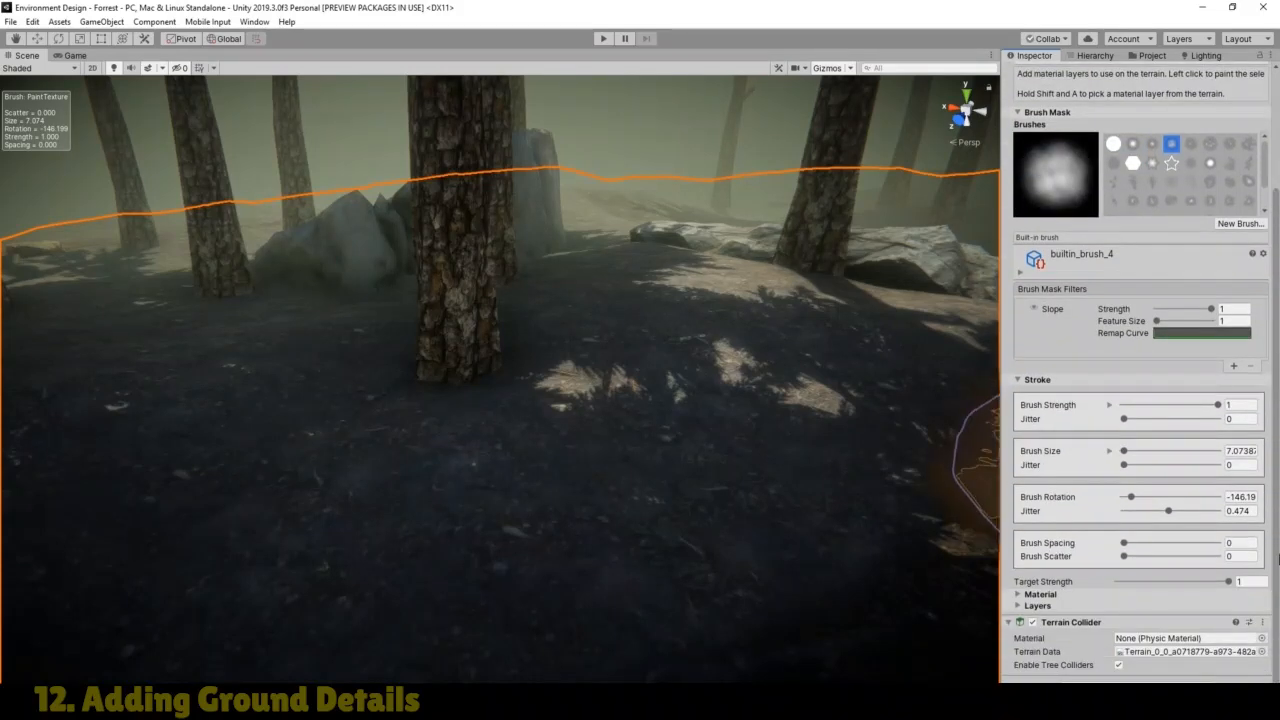
click(1018, 605)
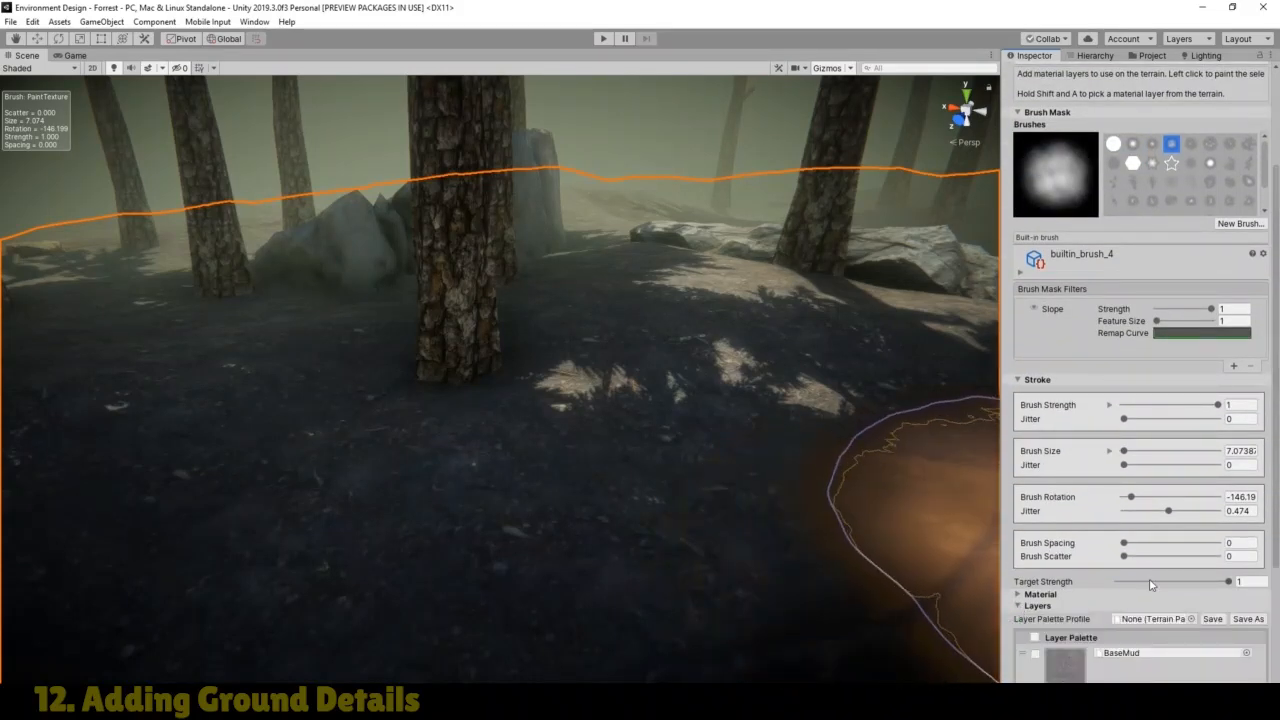
scroll(1120, 520, down, 4)
click(1182, 584)
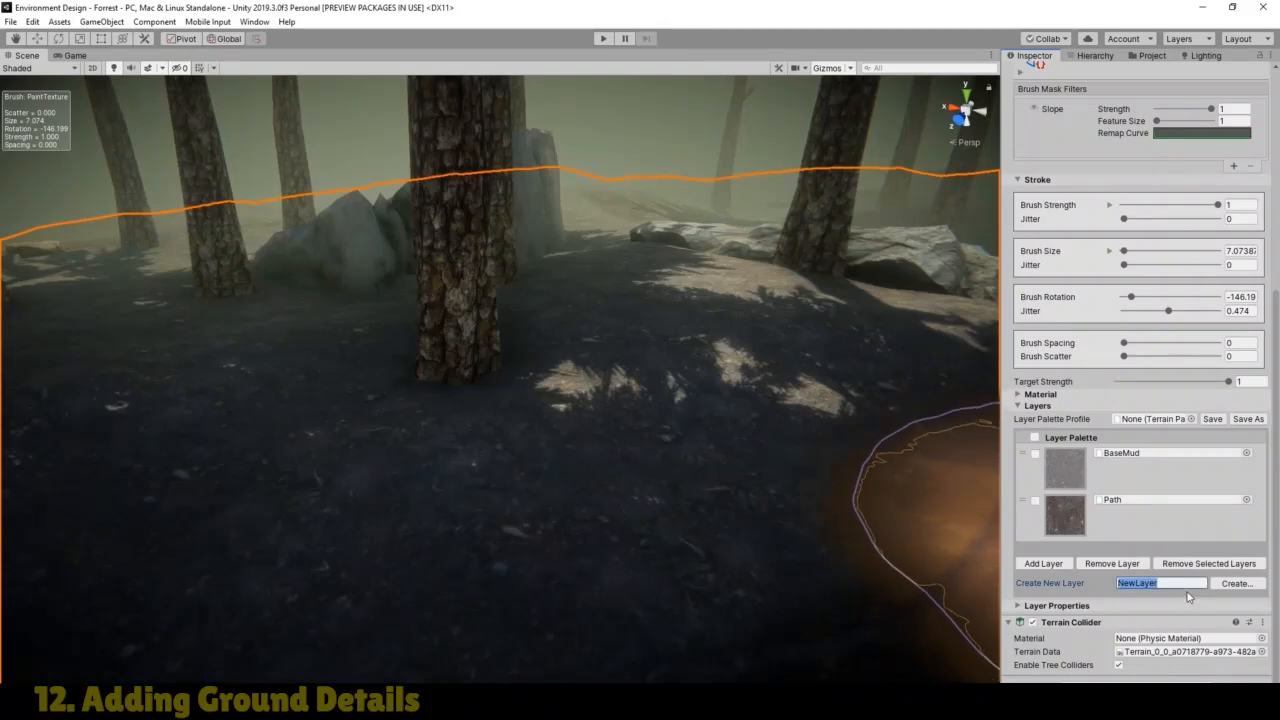
text(ConiferLeaves)
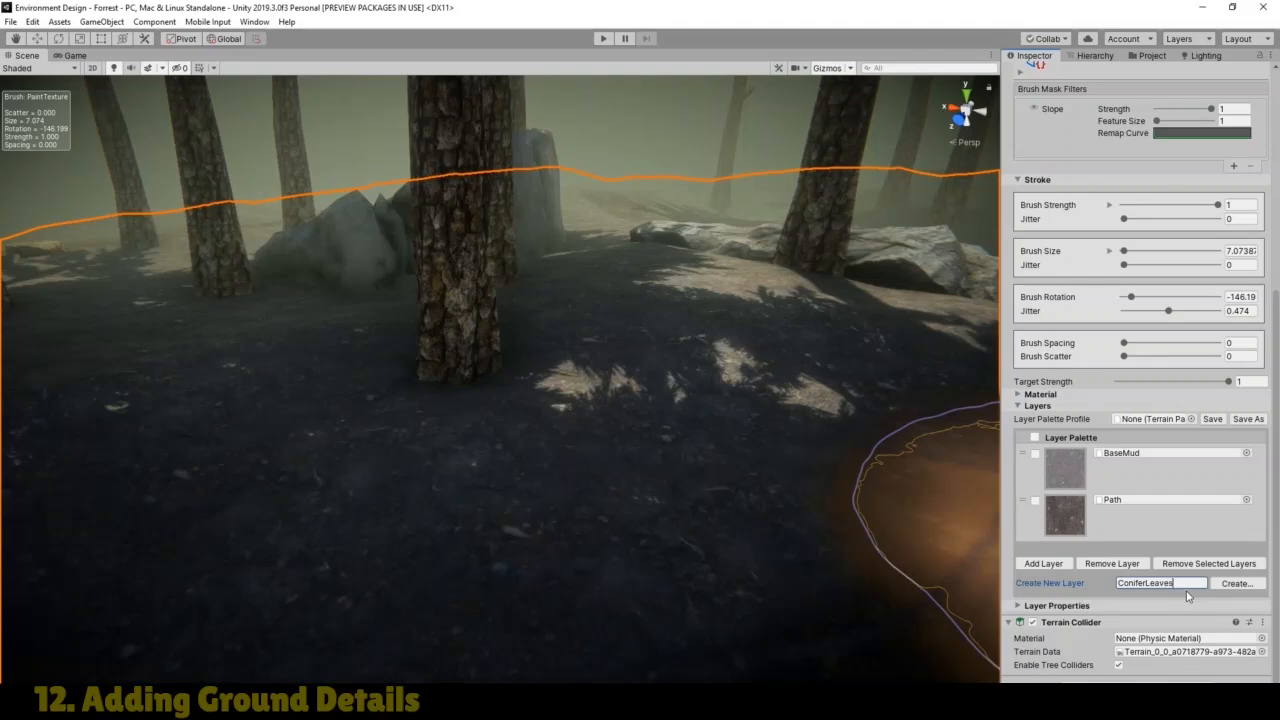
click(1238, 588)
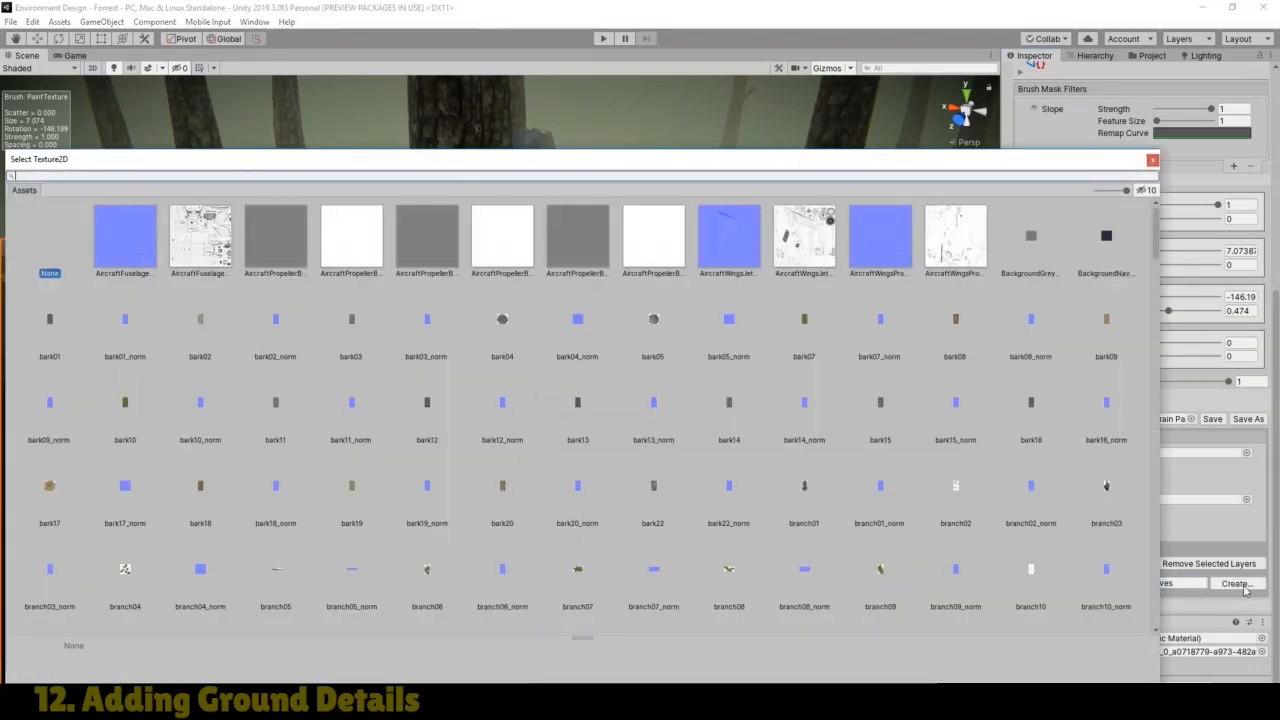
text(Gr)
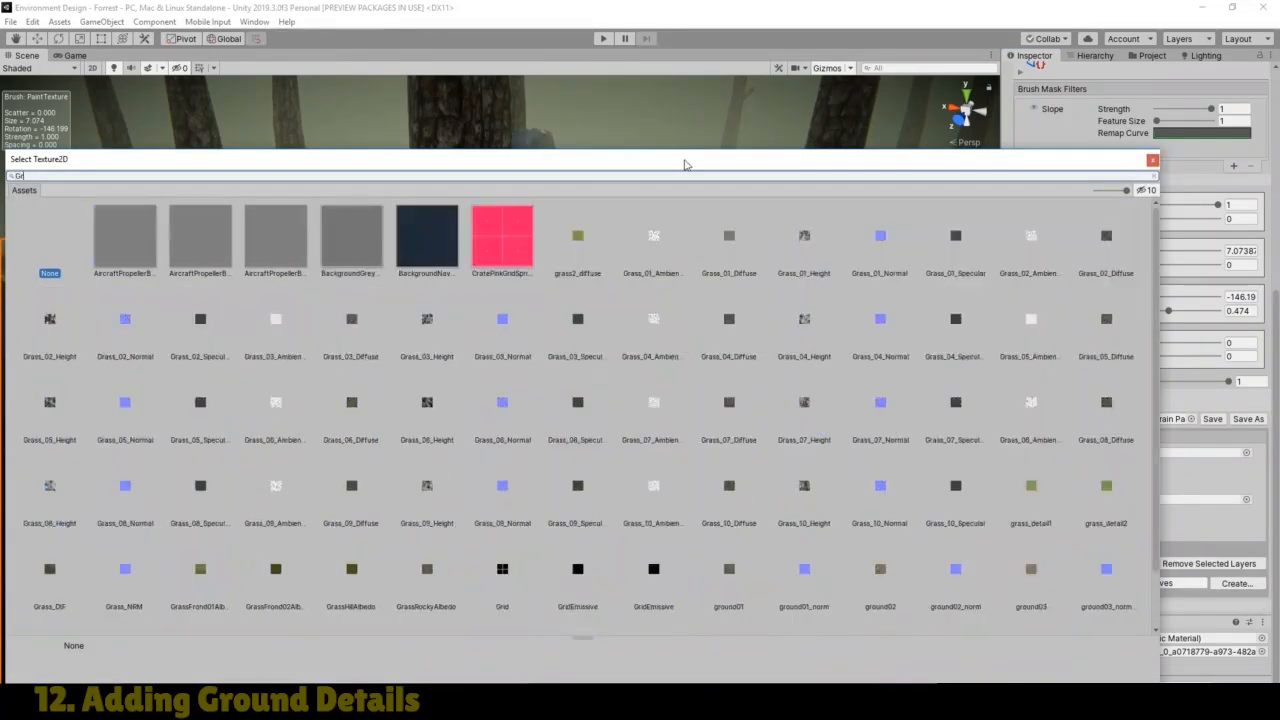
text(ass_07)
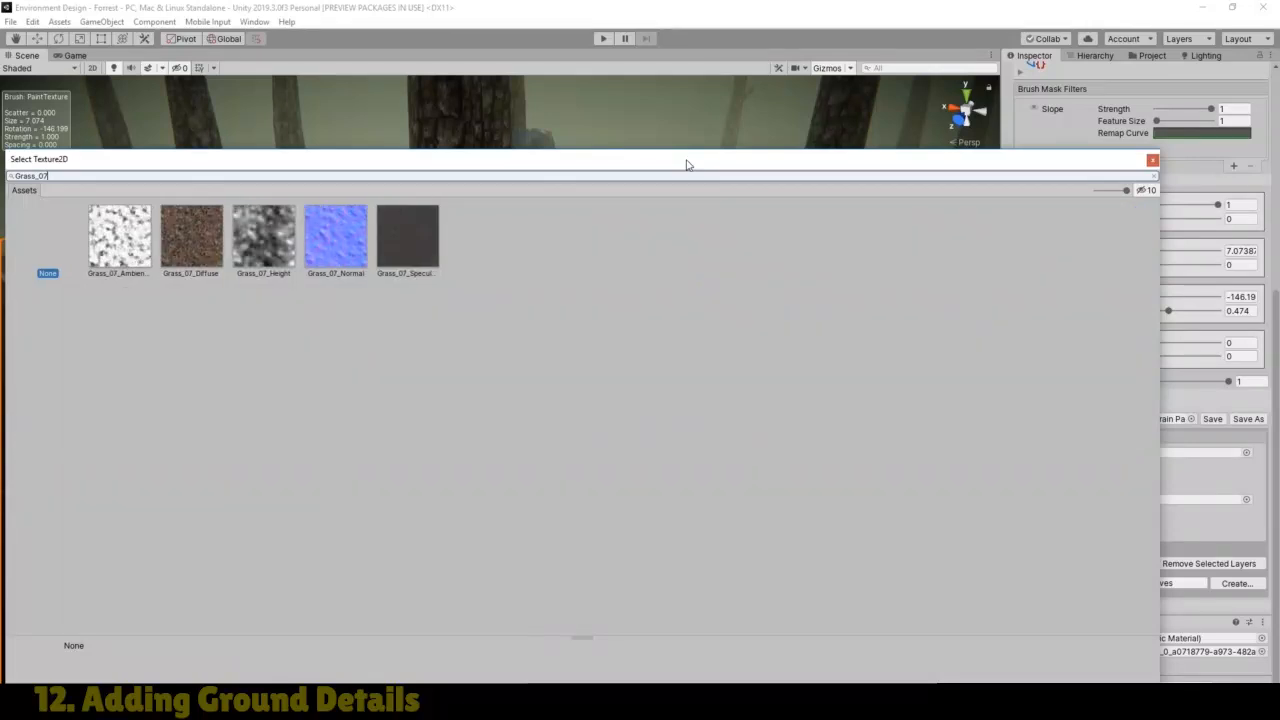
double_click(177, 224)
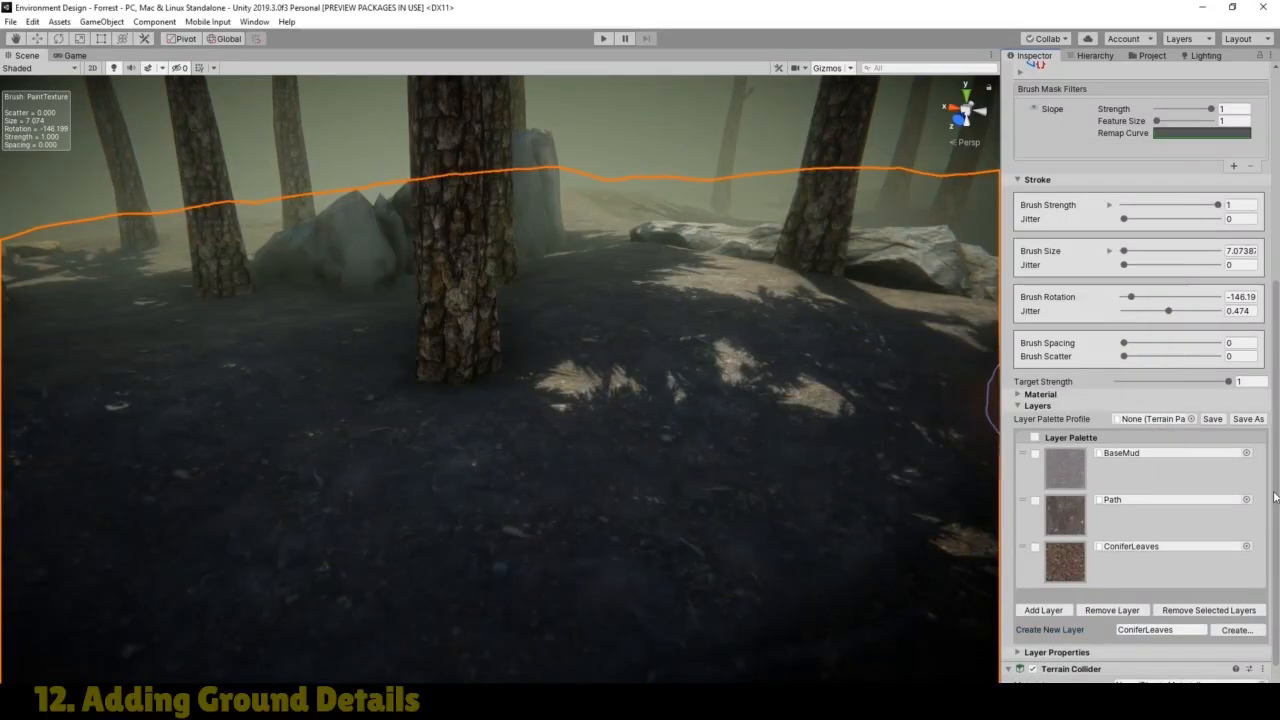
Step: Assign the Grass_07_Normal texture as the normal map of the ConiferLeaves layer
click(1078, 572)
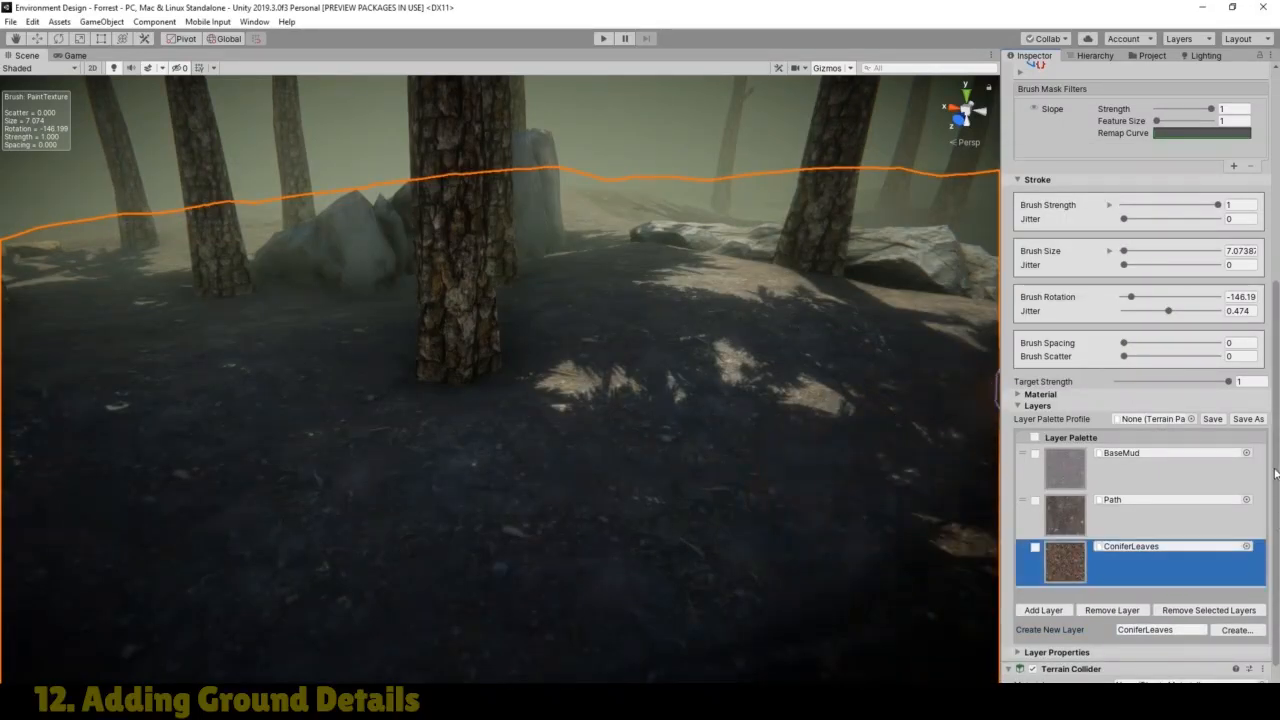
scroll(1186, 630, down, 1)
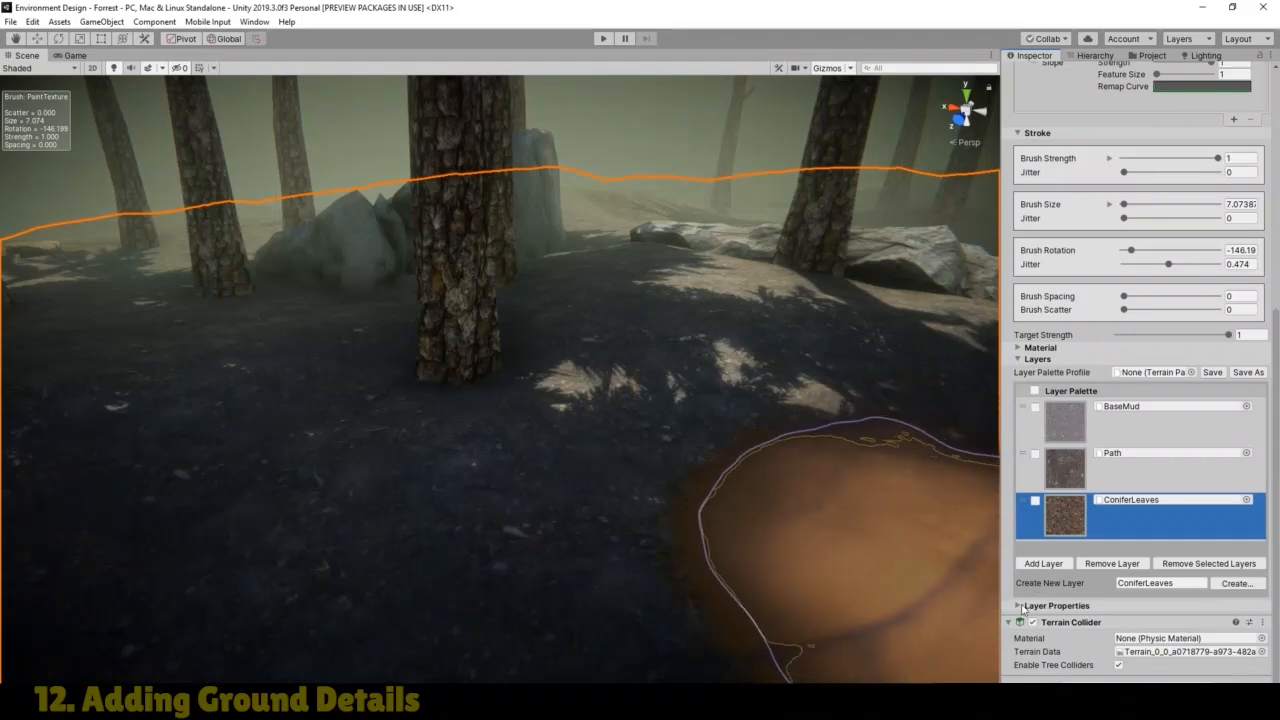
click(1173, 607)
scroll(1173, 610, down, 3)
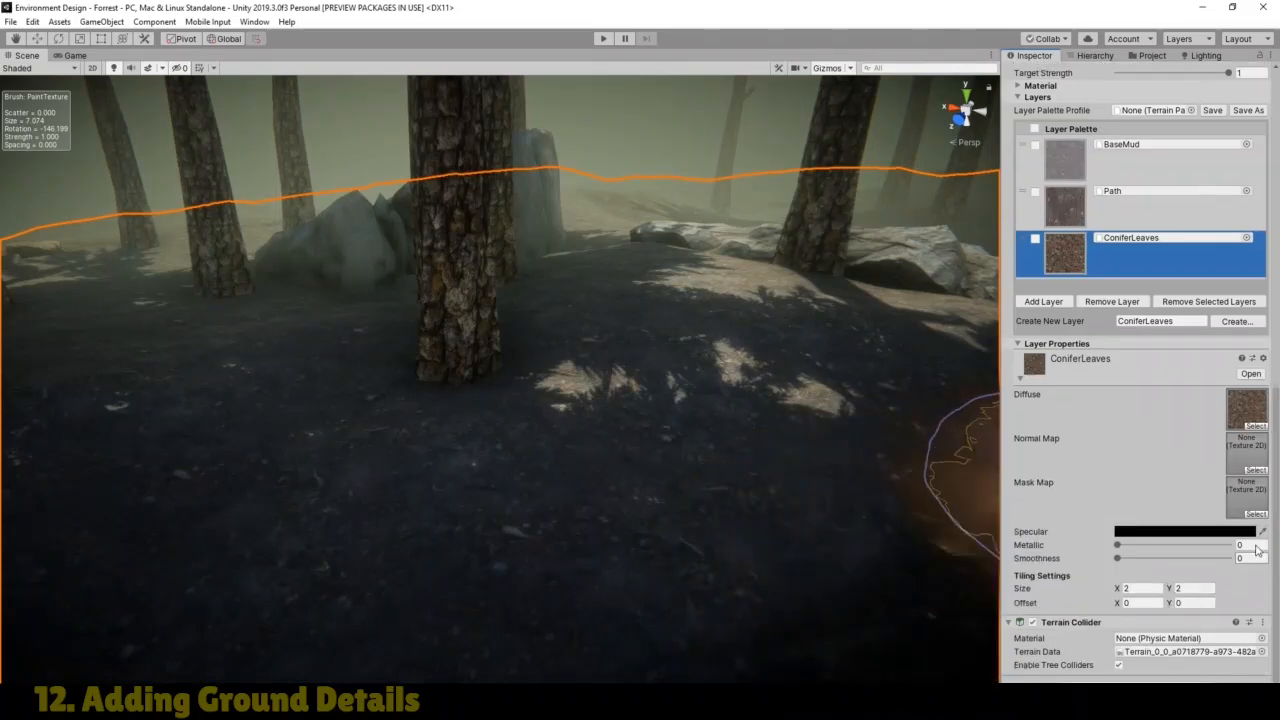
click(1256, 470)
text(G)
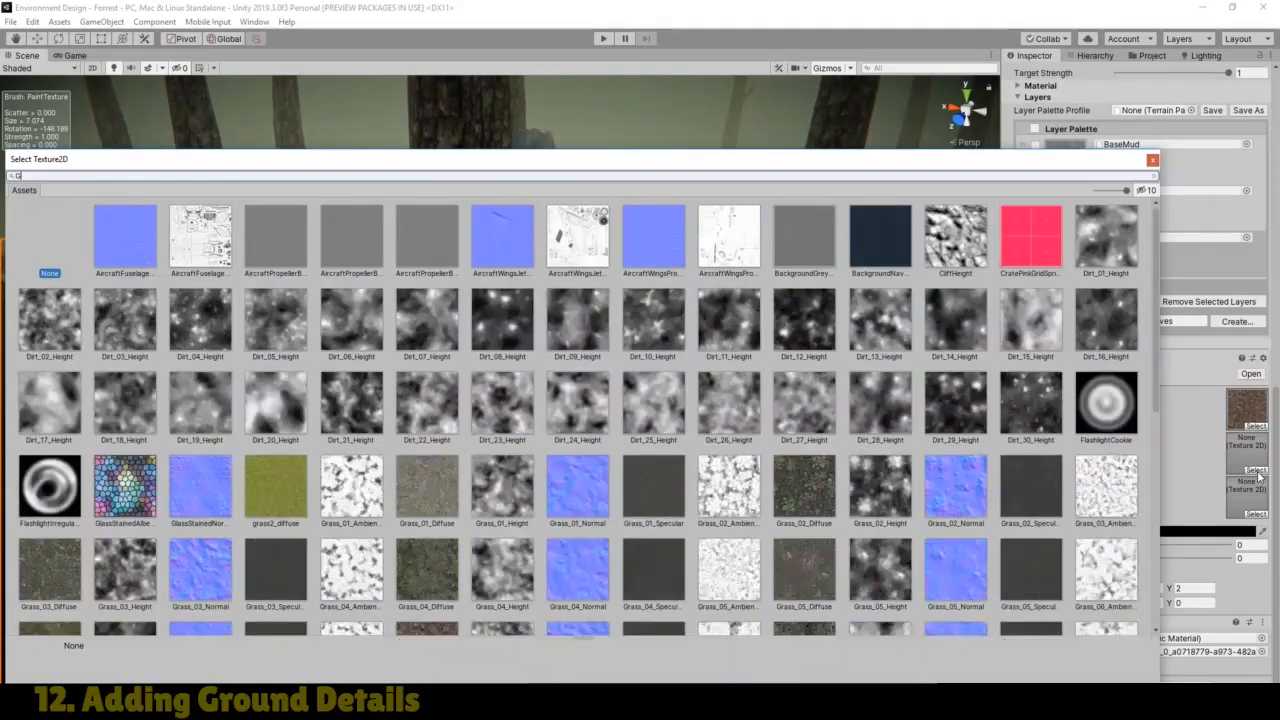
text(rass_07)
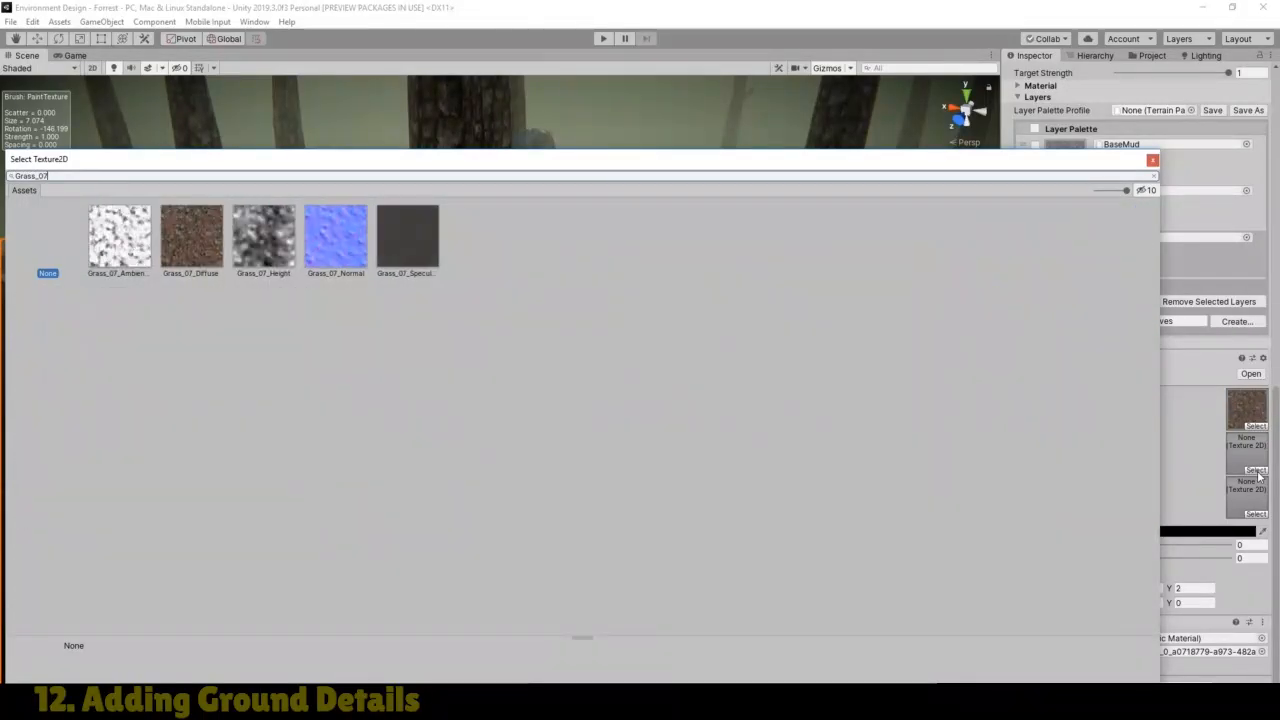
double_click(321, 229)
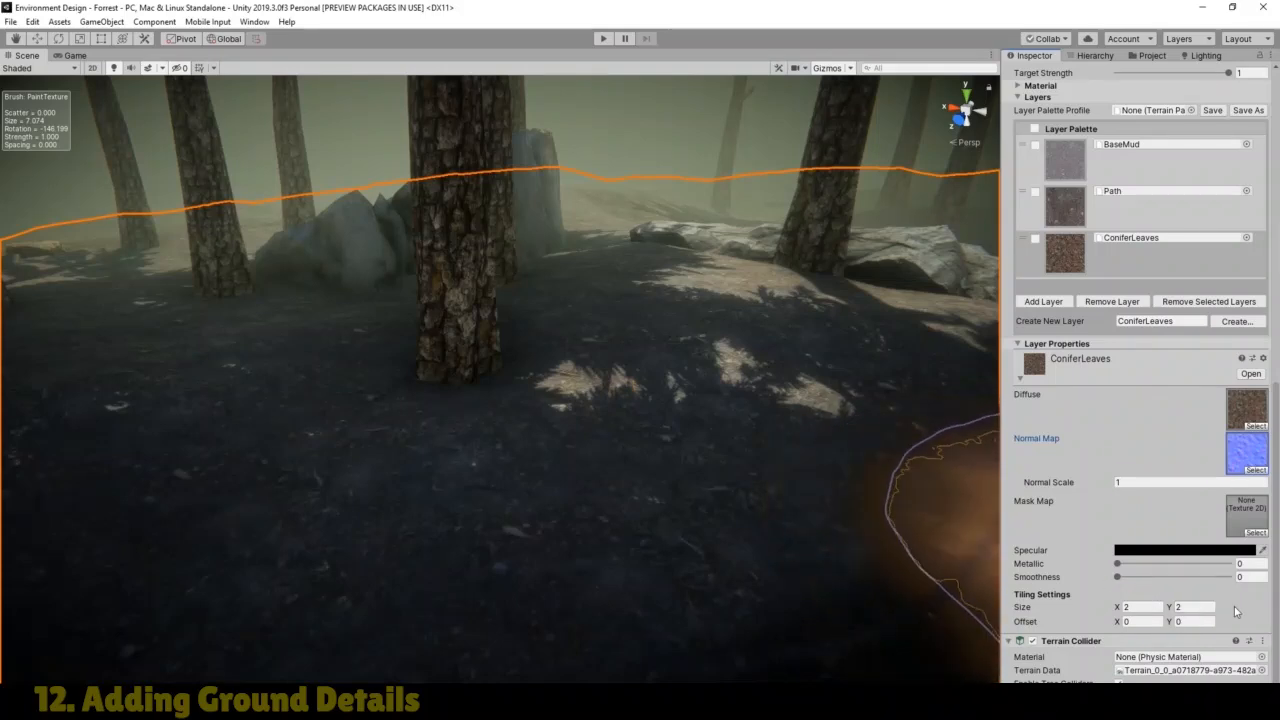
Step: Disable the Slope brush mask filter for the texture painting brush
drag(1275, 568, 1277, 324)
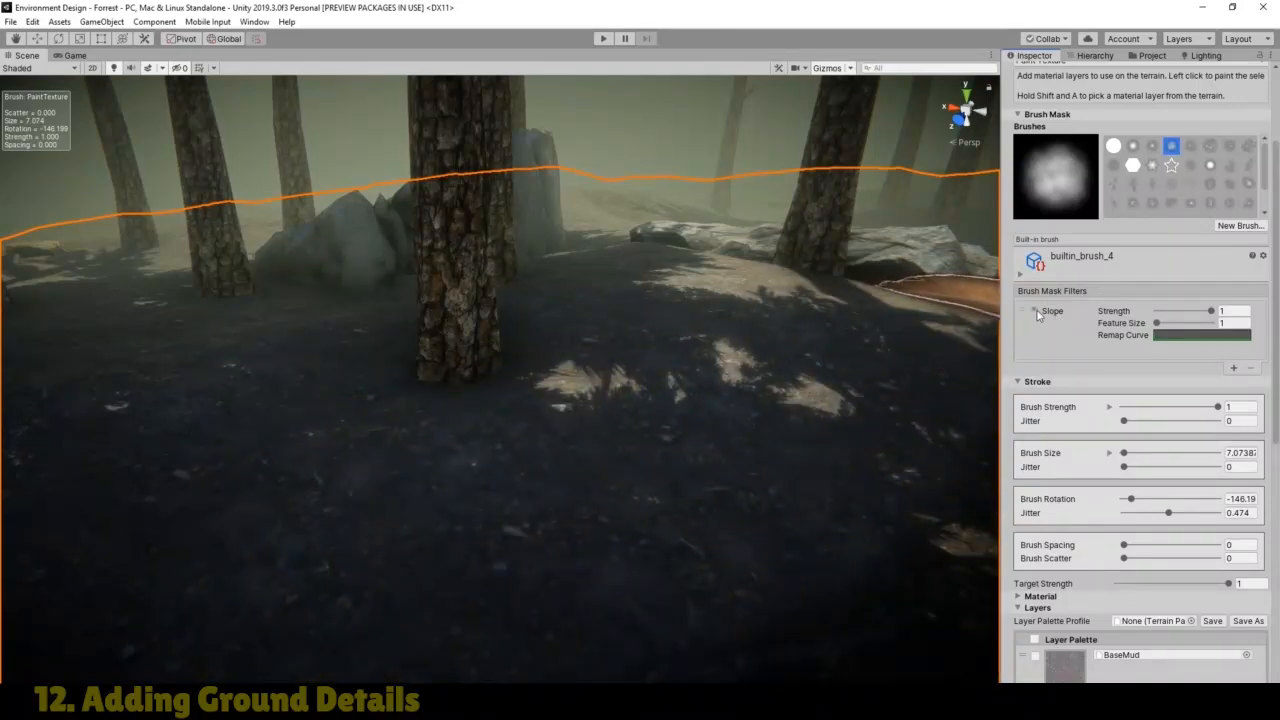
click(1035, 313)
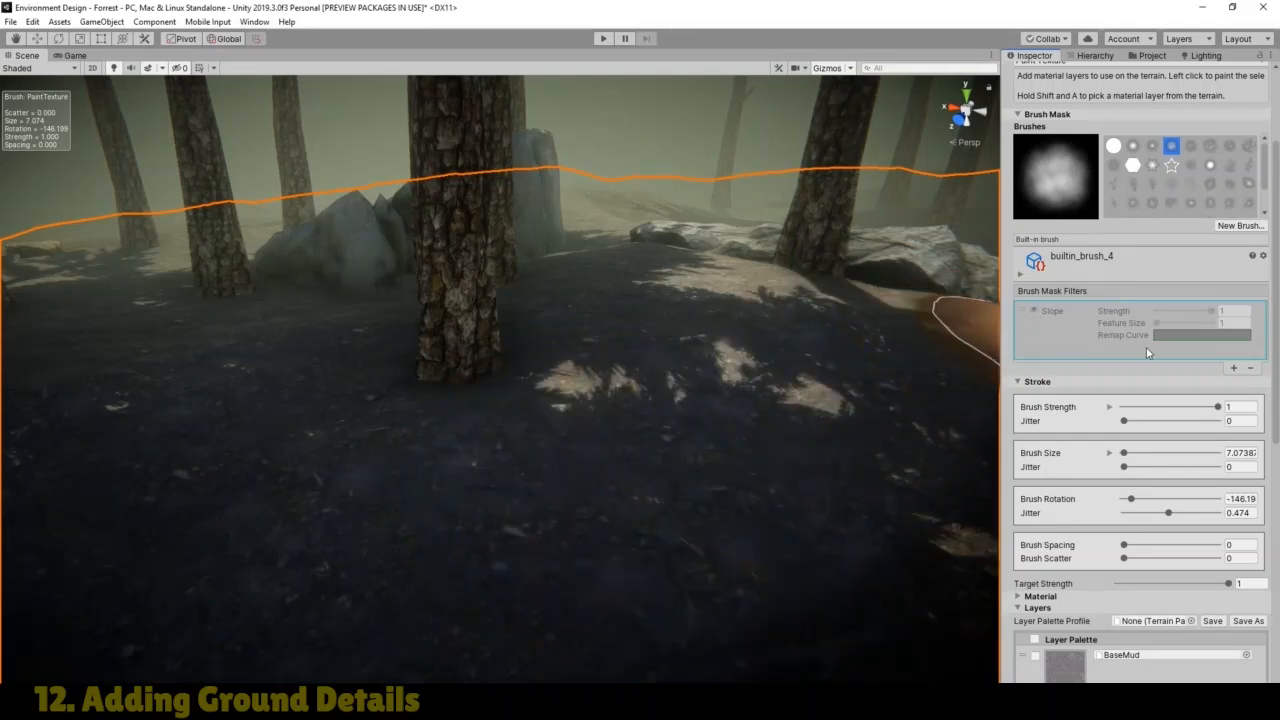
scroll(1270, 360, up, 3)
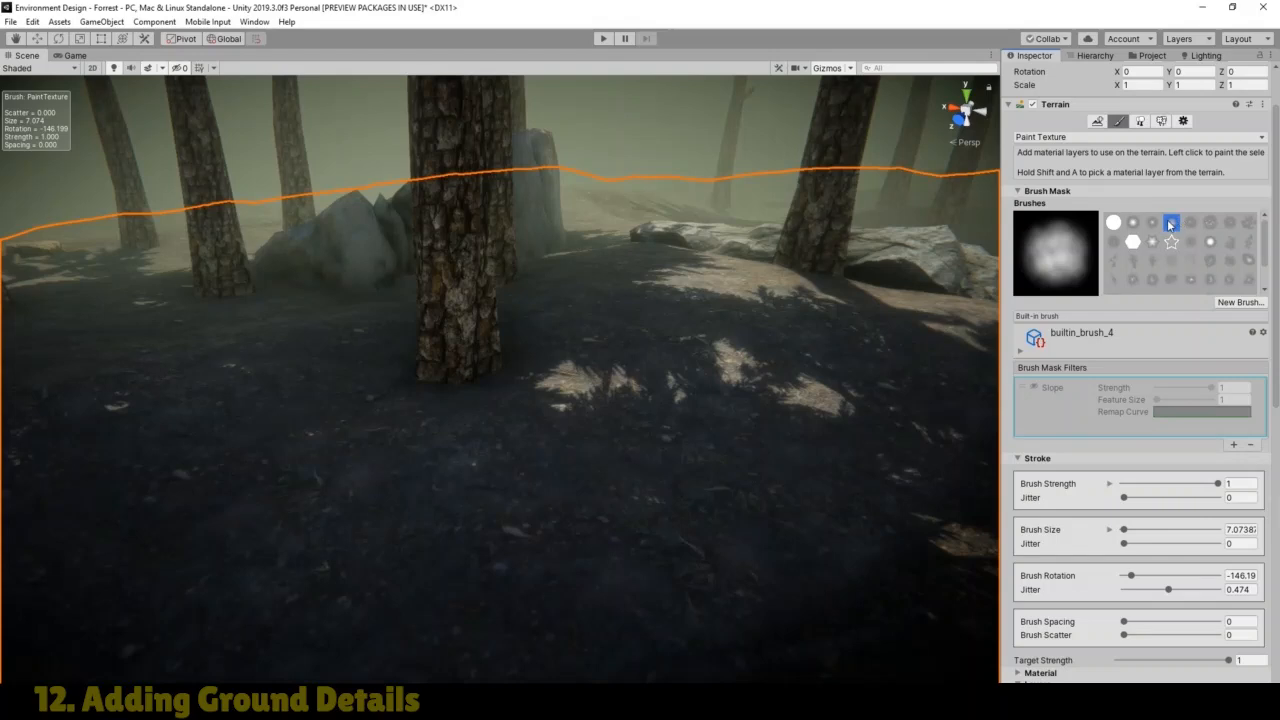
Step: Set the brush strength jitter to 0.062
scroll(1274, 382, down, 8)
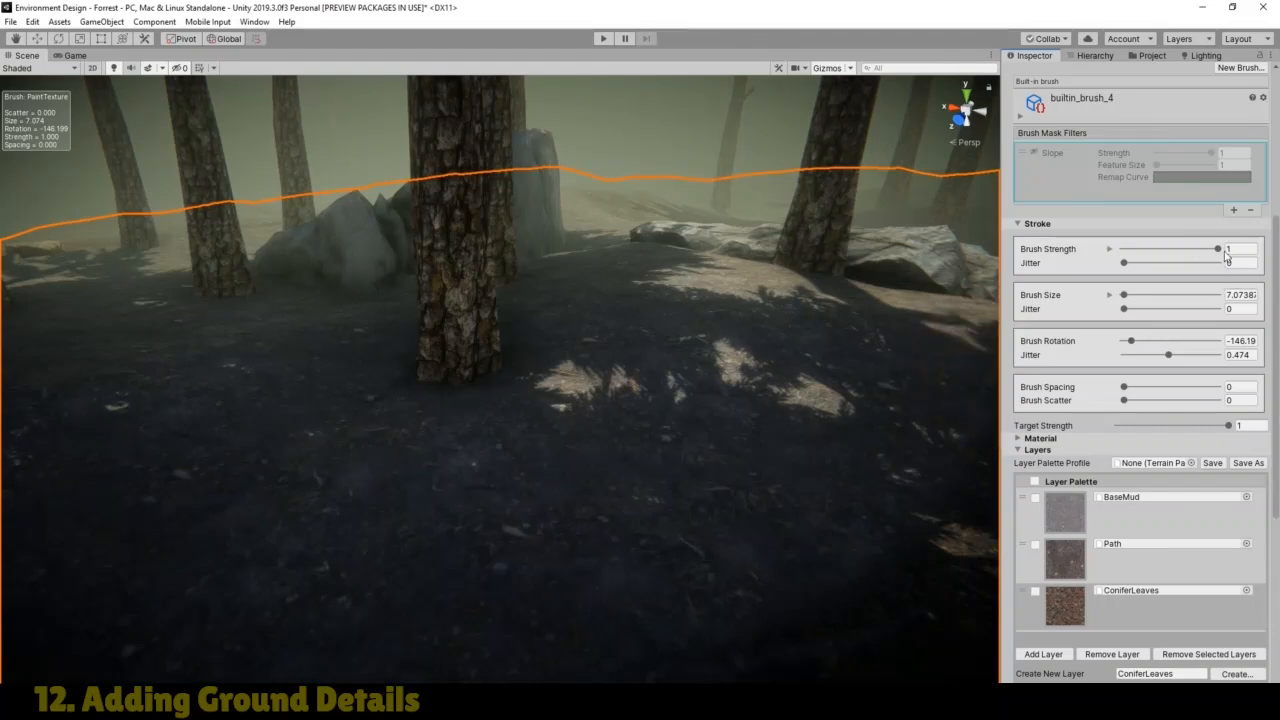
drag(1124, 263, 1127, 264)
click(1256, 263)
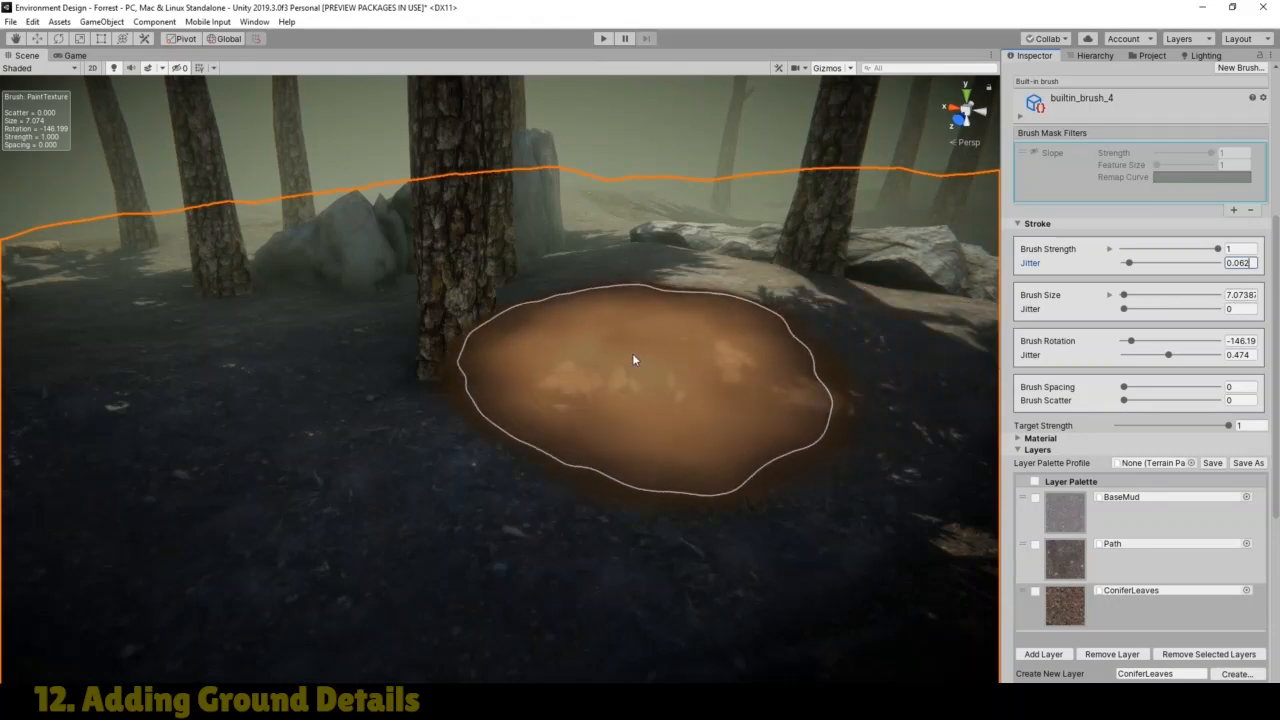
Step: Set the texture brush size to 2
click(1122, 296)
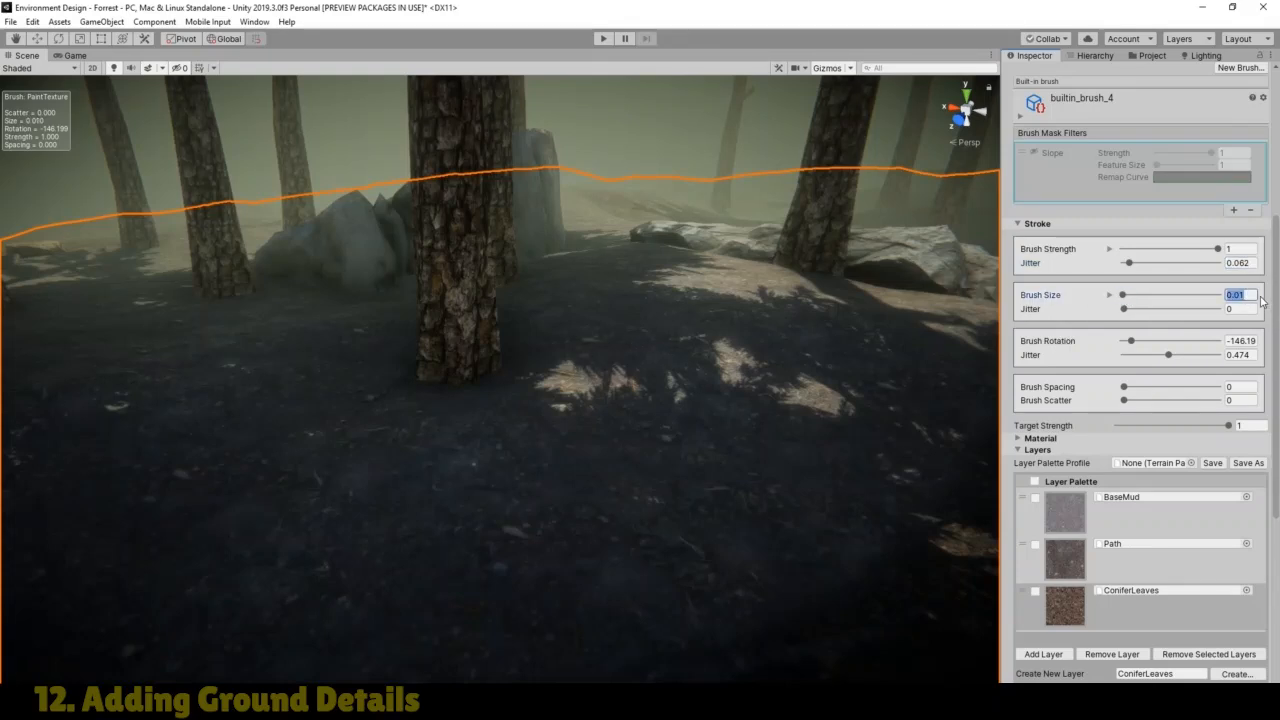
text(0.2)
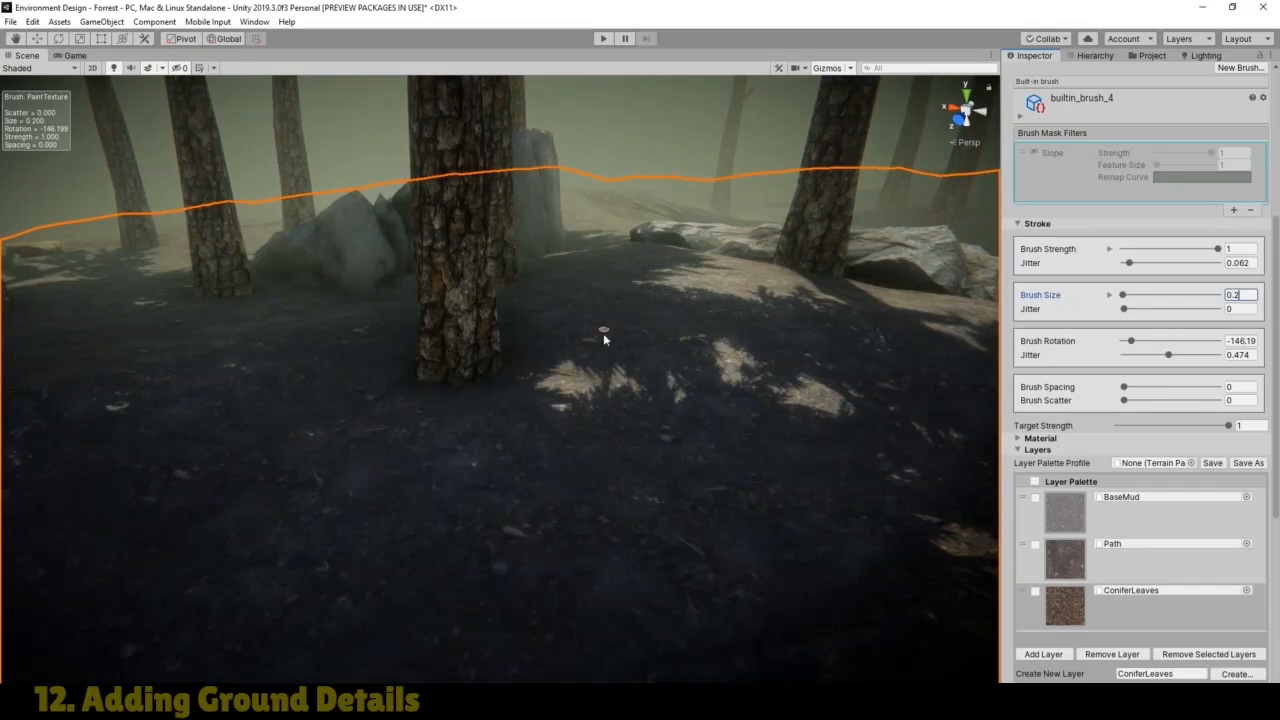
key(Return)
text(2)
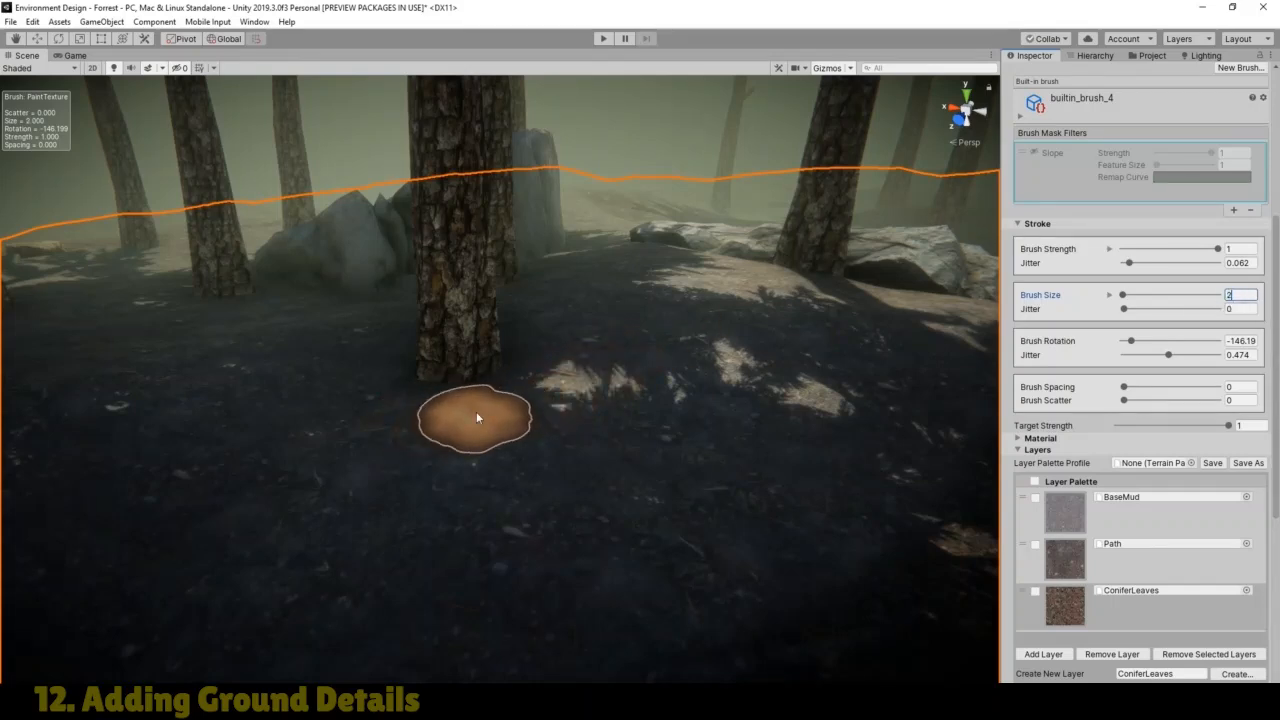
Step: Set the texture brush's size jitter to 0.028, its rotation to -119 and its spacing to 9
key(Tab)
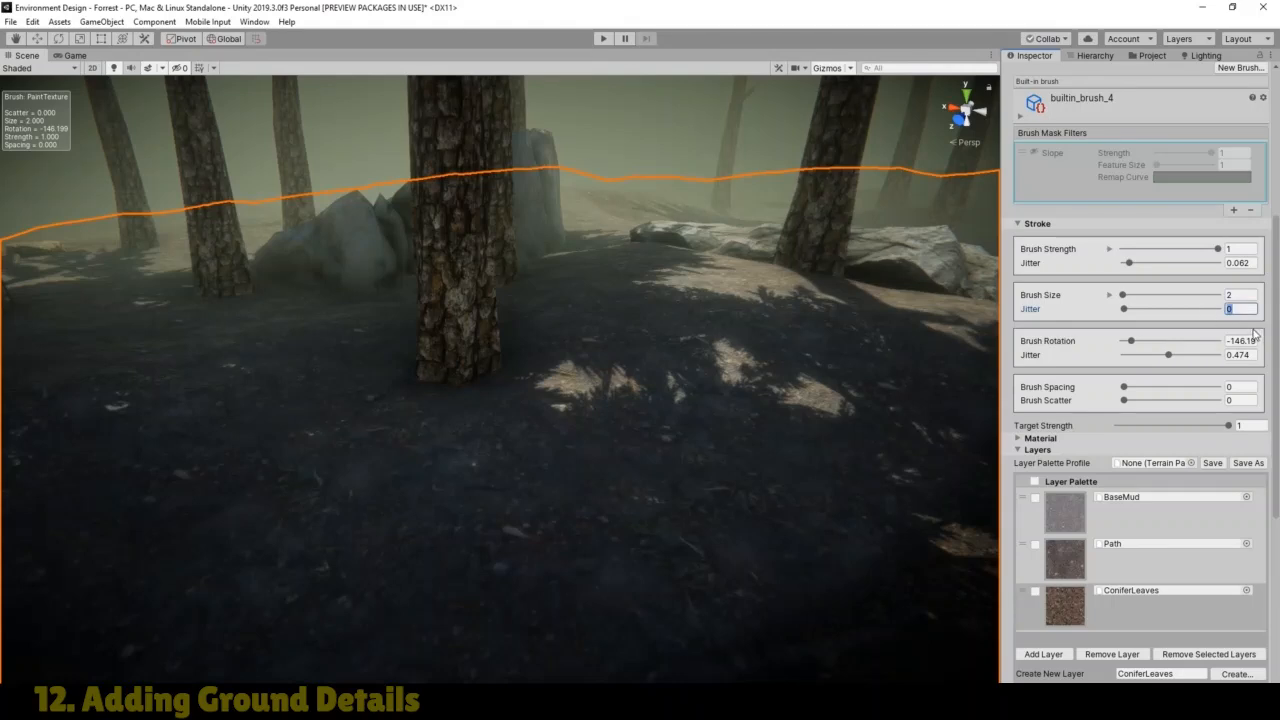
text(0.028)
drag(1133, 342, 1141, 345)
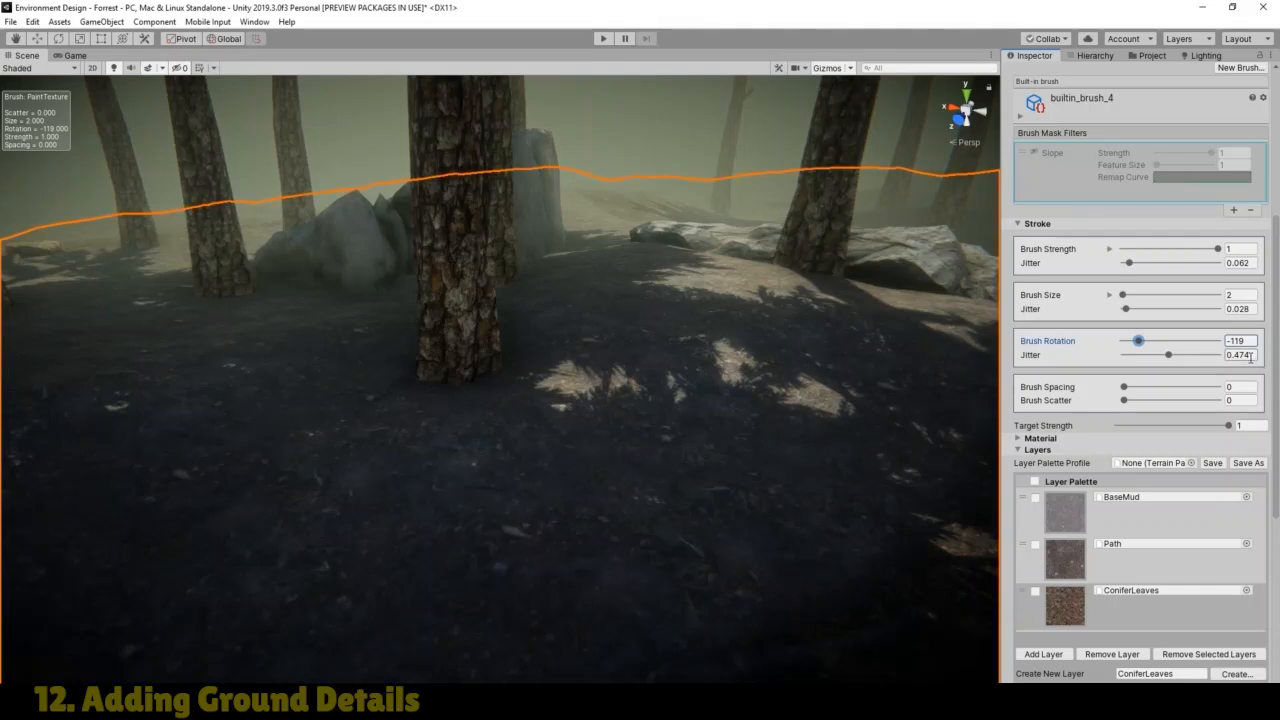
drag(1127, 391, 1130, 392)
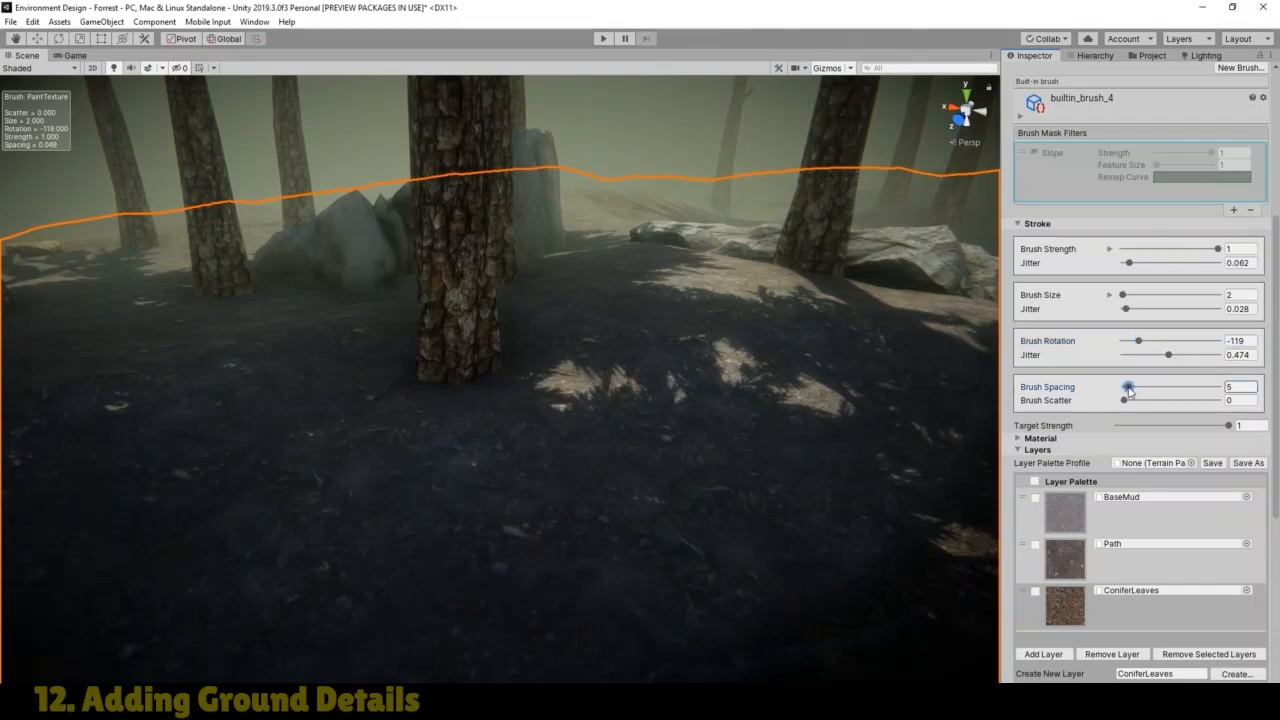
click(1238, 385)
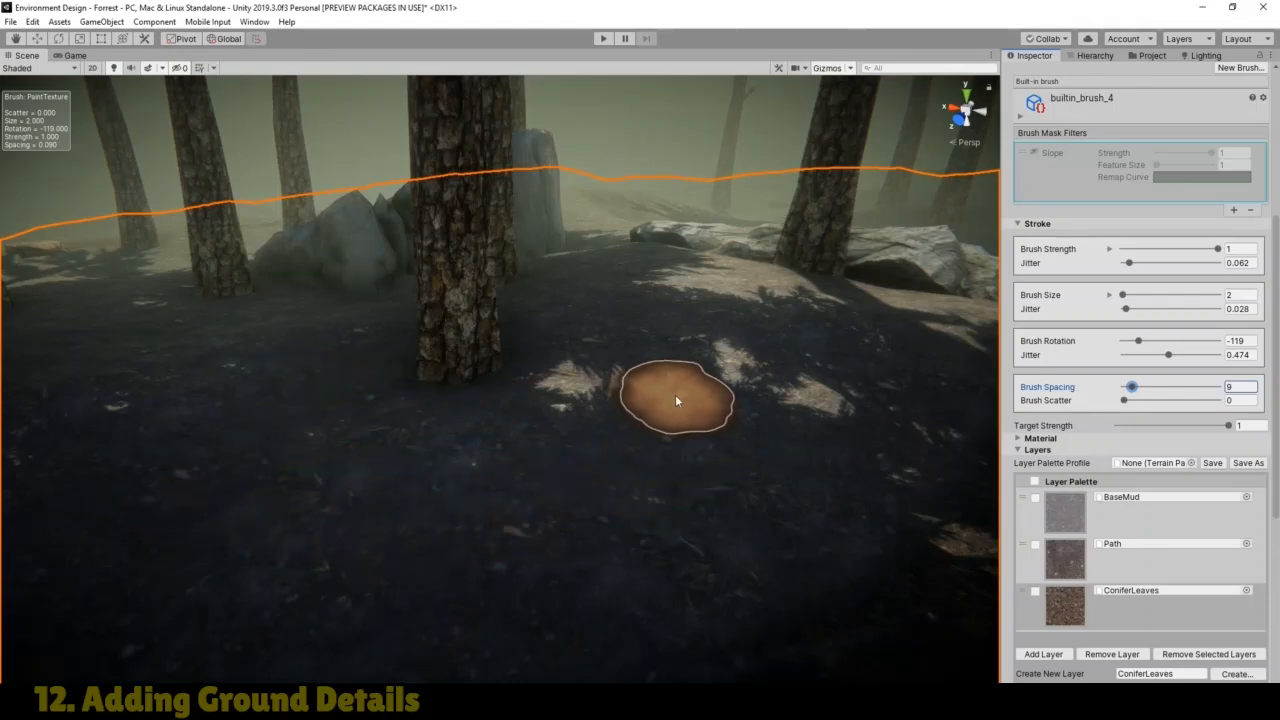
Step: Select the ConiferLeaves layer and paint it on the ground around the base of the central tree trunk
click(1150, 605)
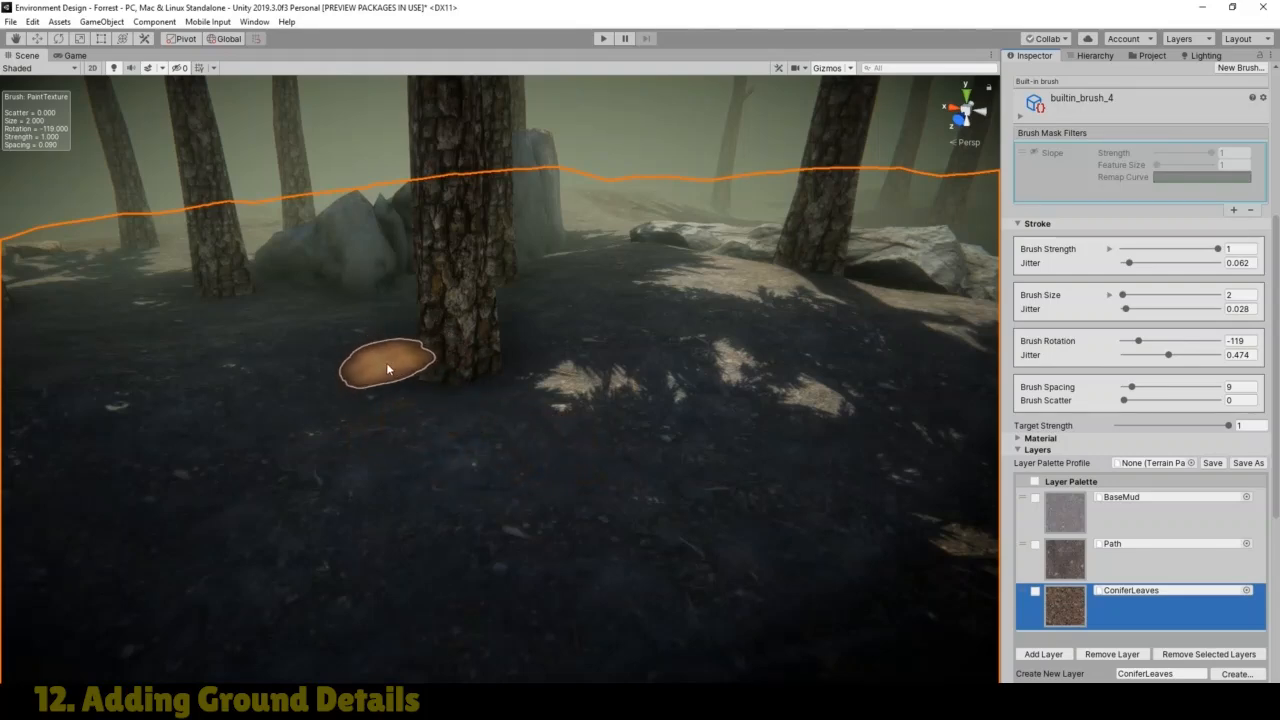
mouse_move(404, 360)
mouse_down()
mouse_move(372, 371)
mouse_move(385, 369)
mouse_up()
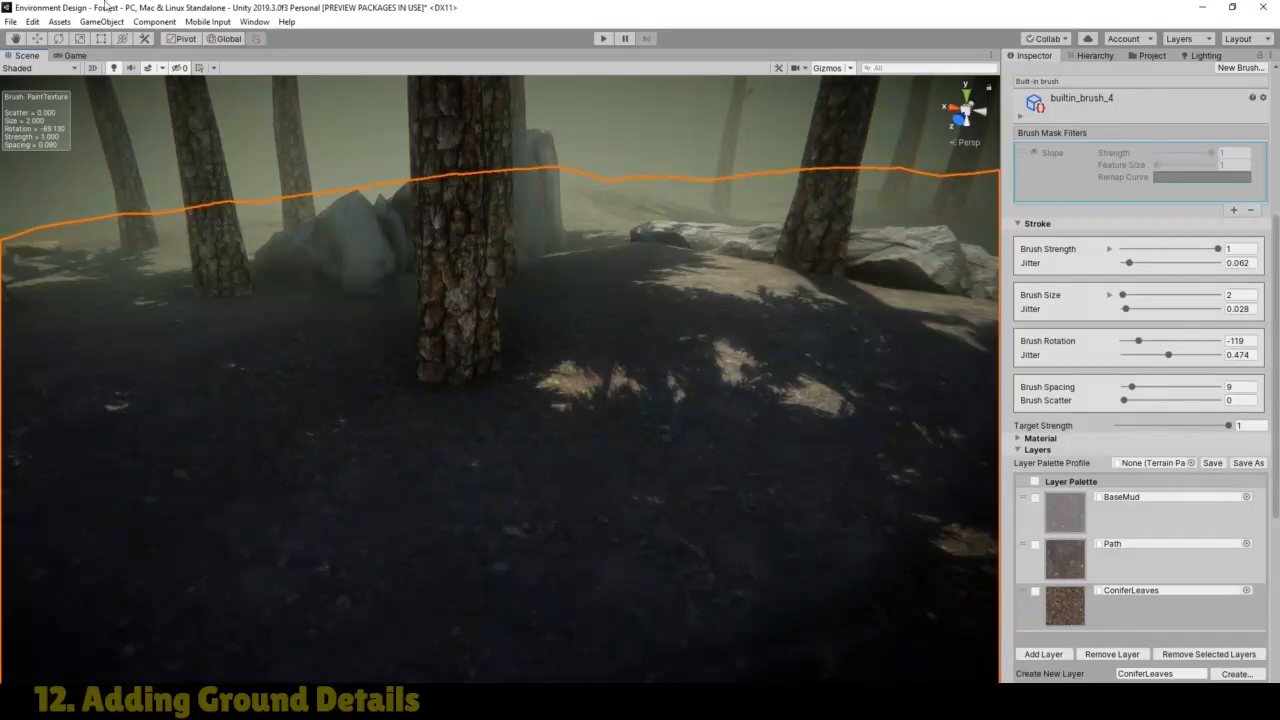
Step: Examine the painted ground around the central tree trunk from near, far and above
key(q)
scroll(460, 360, up, 5)
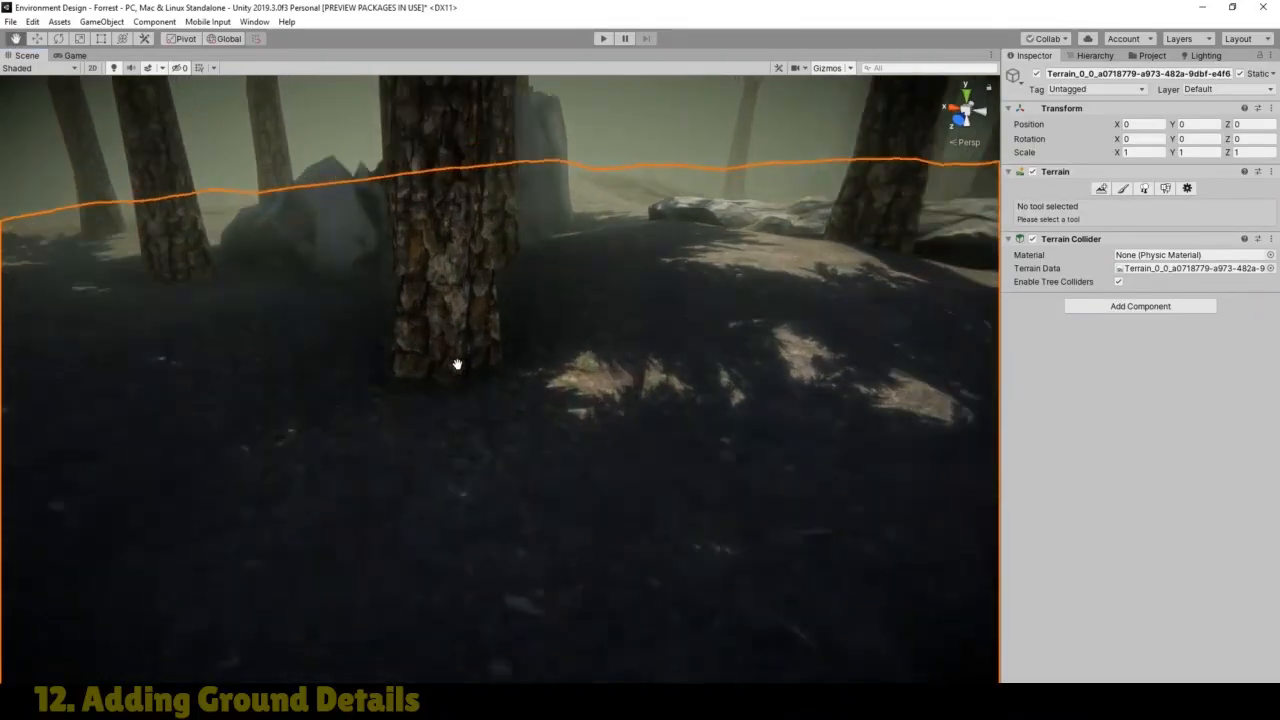
scroll(452, 370, up, 3)
scroll(445, 371, down, 5)
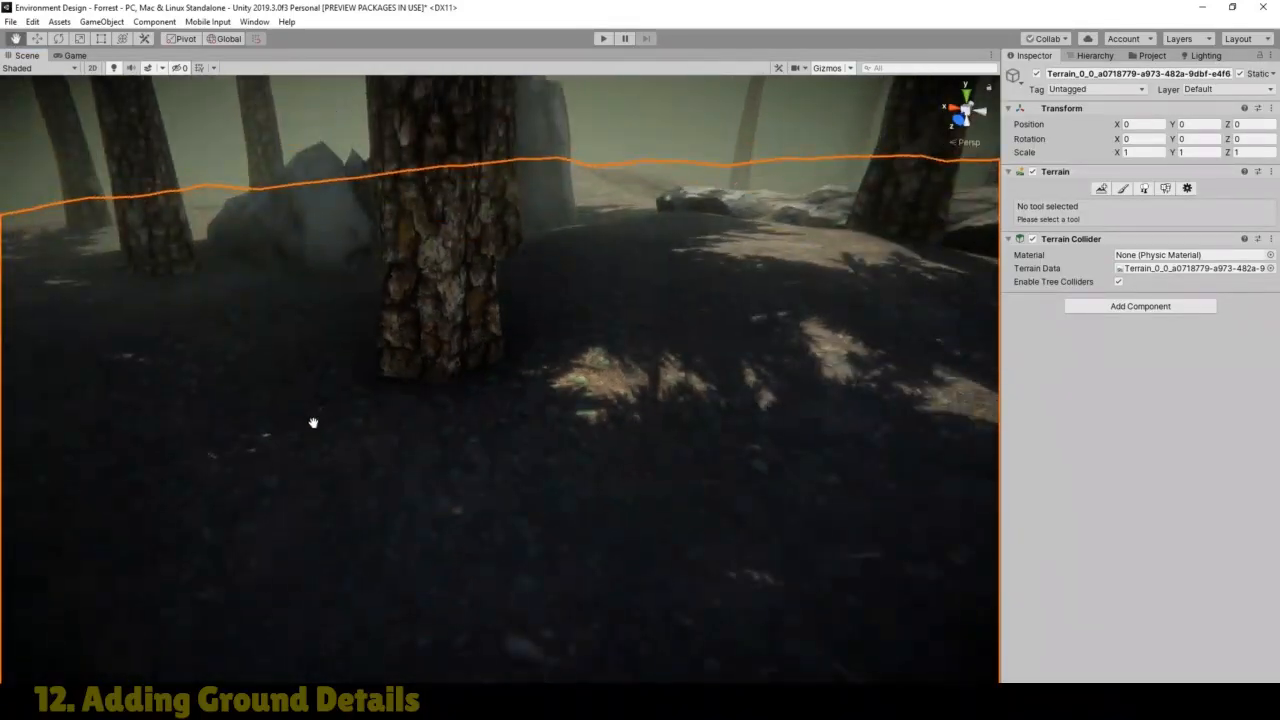
drag(314, 423, 625, 368)
scroll(437, 394, down, 4)
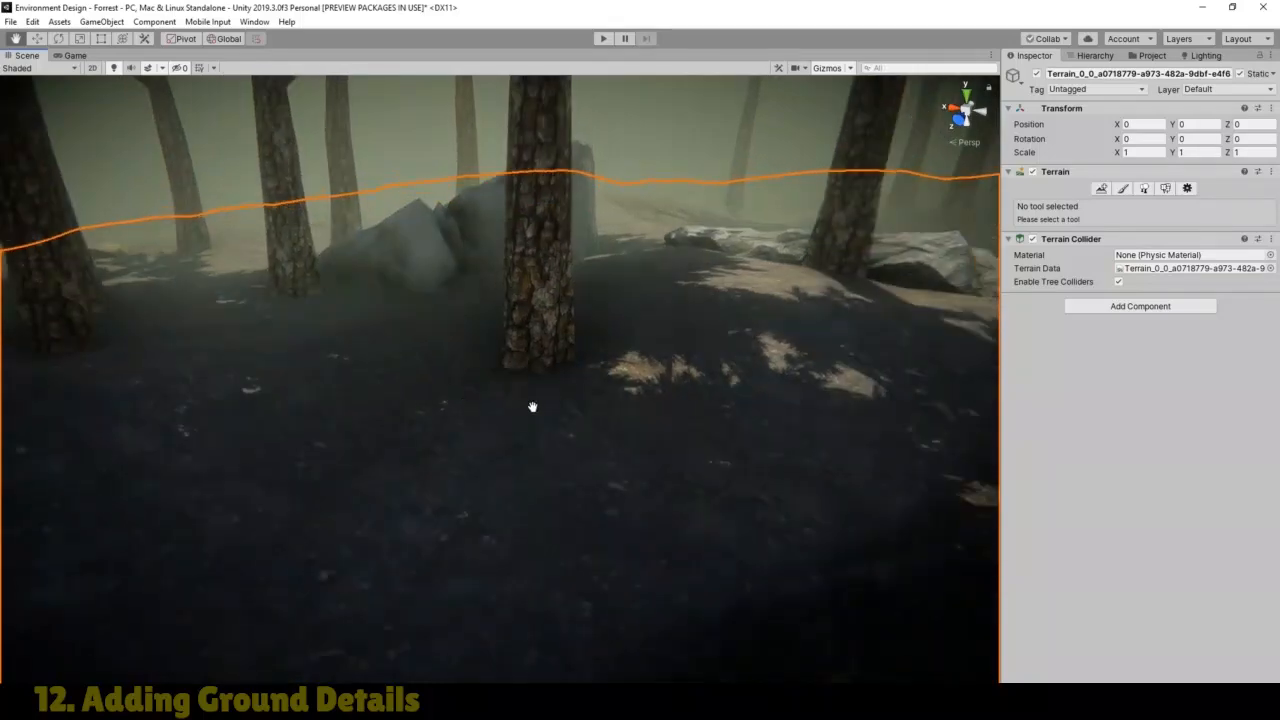
drag(531, 406, 478, 434)
right_drag(478, 434, 515, 466)
drag(515, 466, 380, 531)
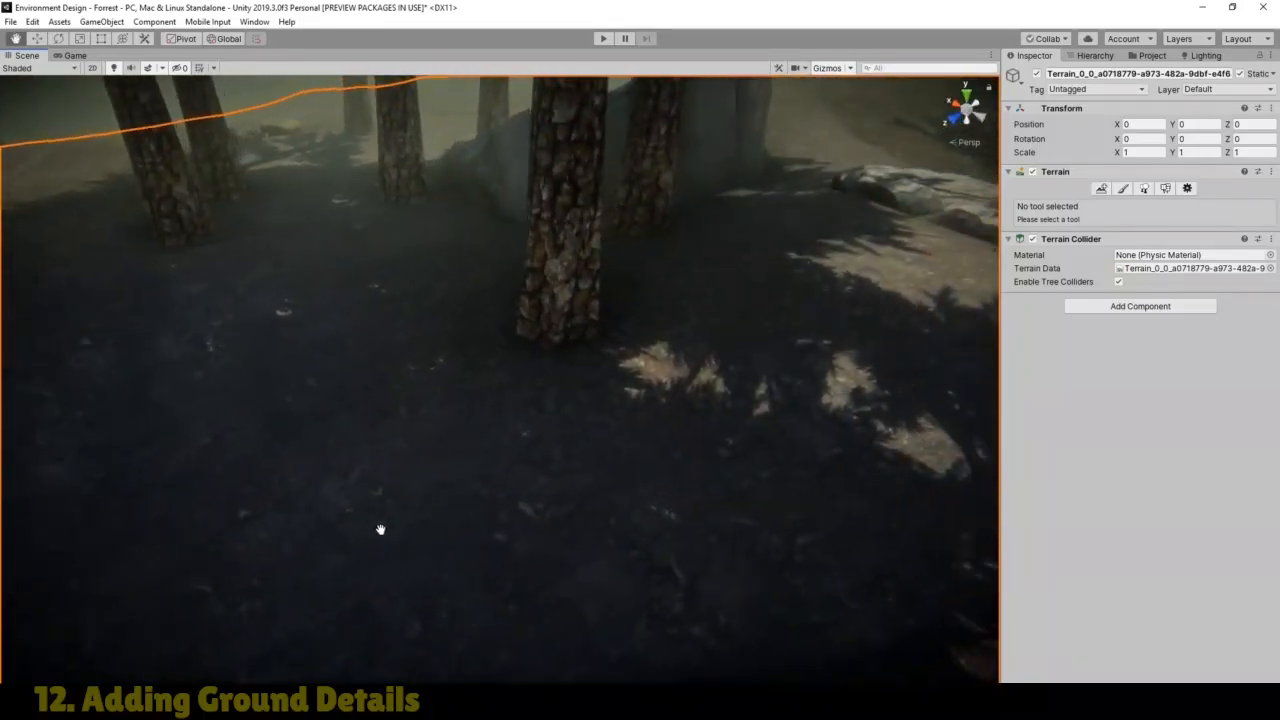
scroll(507, 497, up, 2)
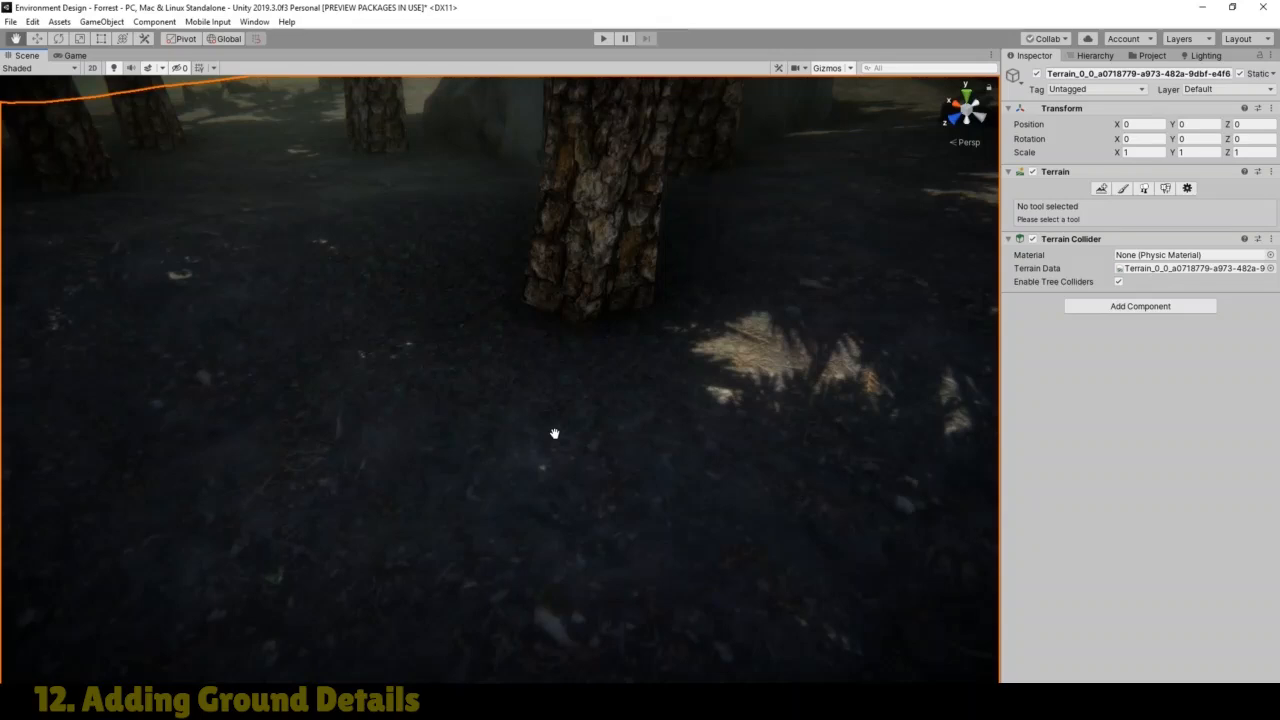
Step: Return to texture painting, set the brush size jitter to 0.0028 and paint ConiferLeaves in front of the central trunk
click(1123, 189)
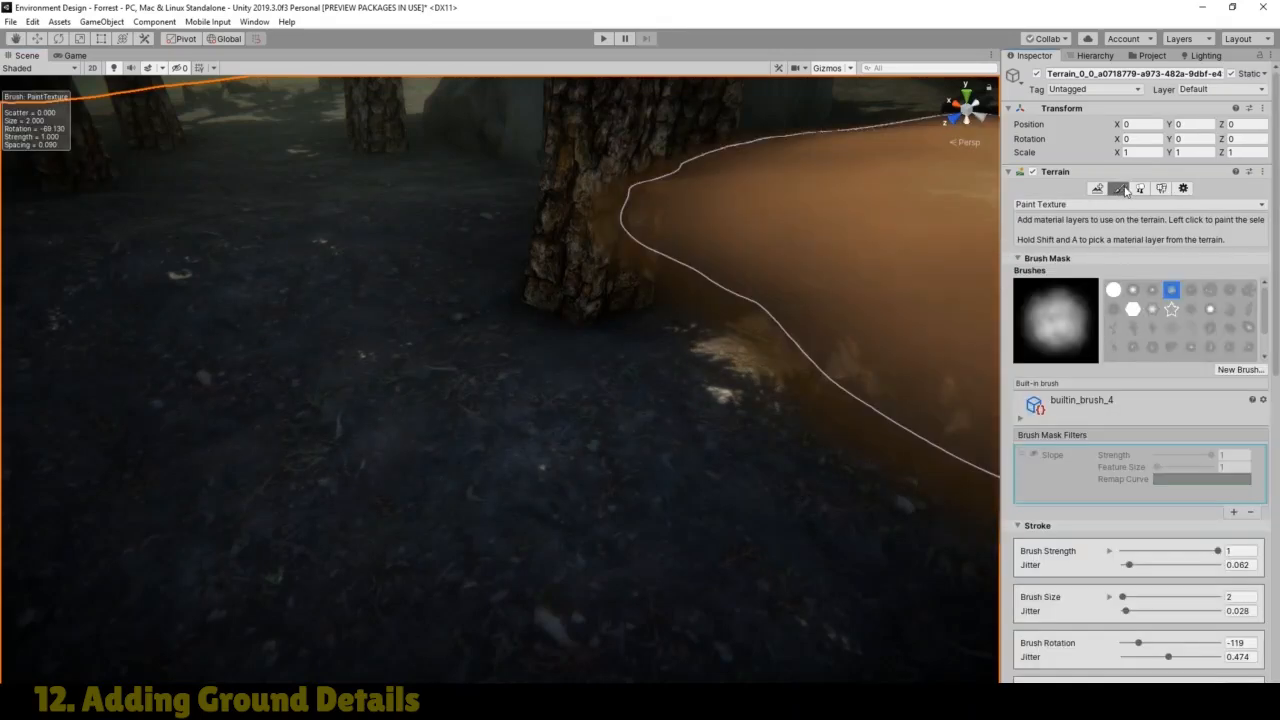
scroll(1125, 490, down, 5)
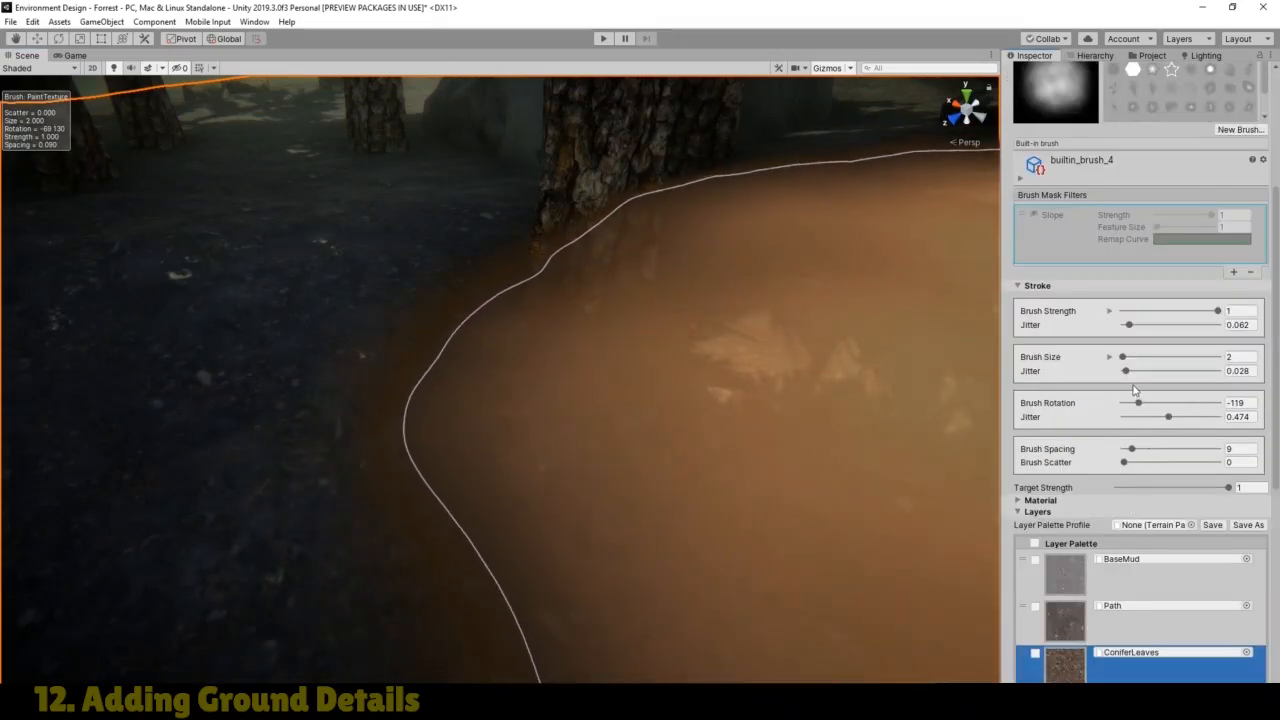
click(1238, 371)
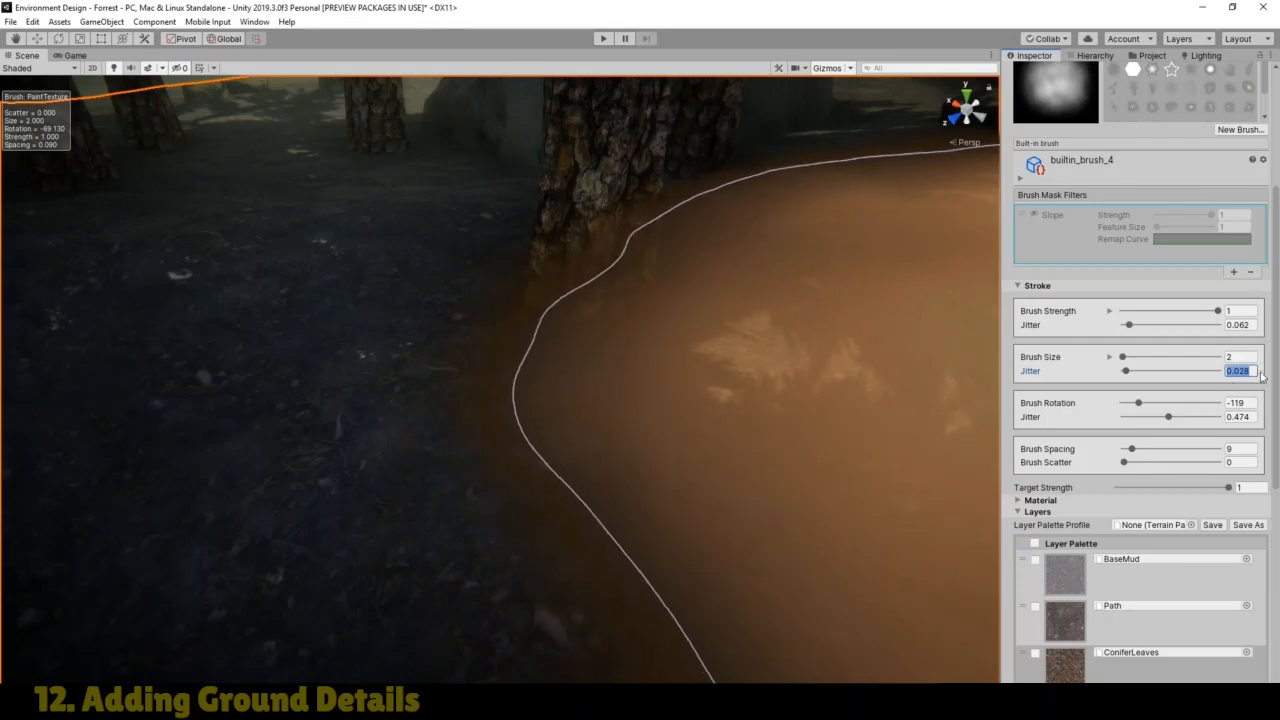
click(1241, 372)
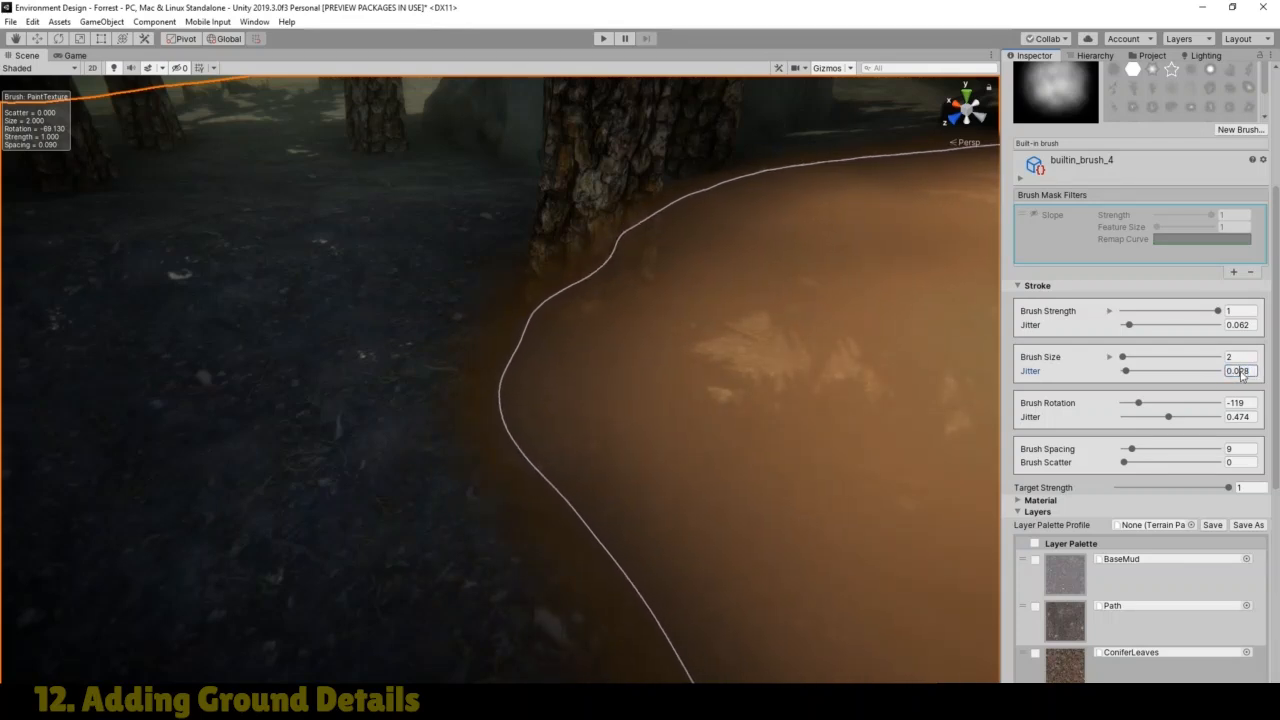
text(0.0028)
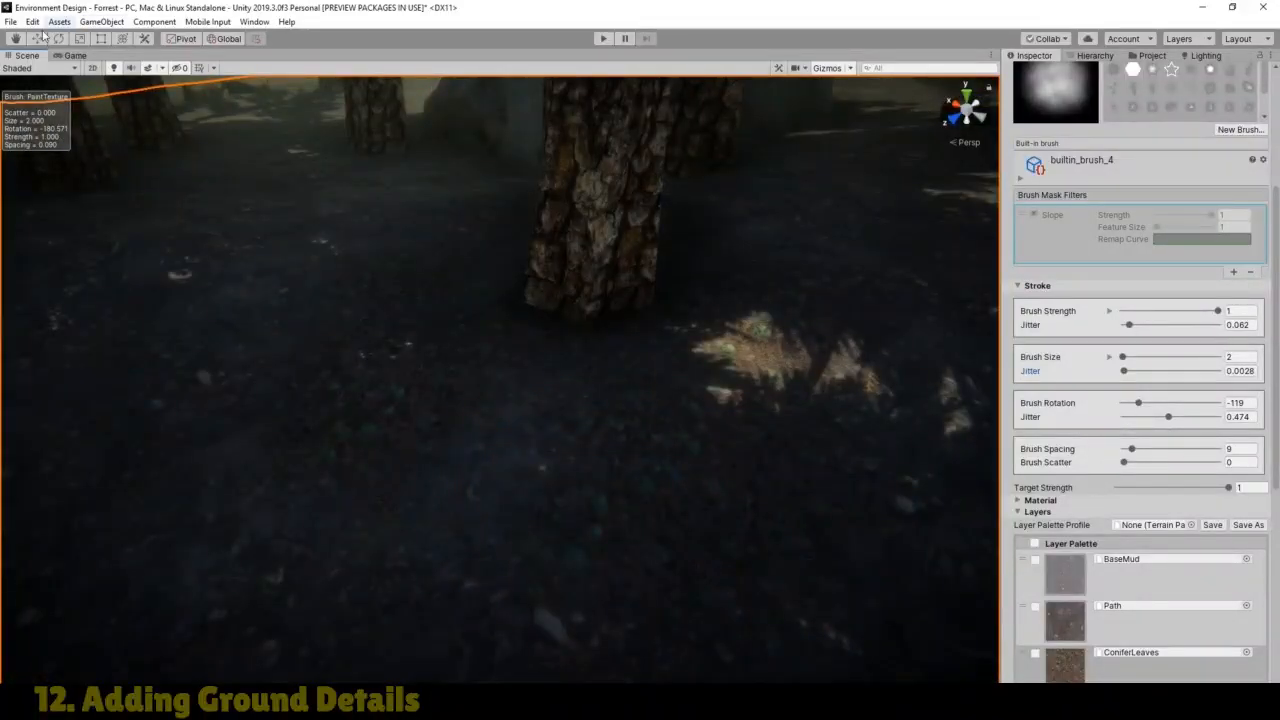
Step: Paint the ConiferLeaves texture onto the shaded ground beside the neighbouring tree
click(15, 38)
scroll(600, 443, up, 5)
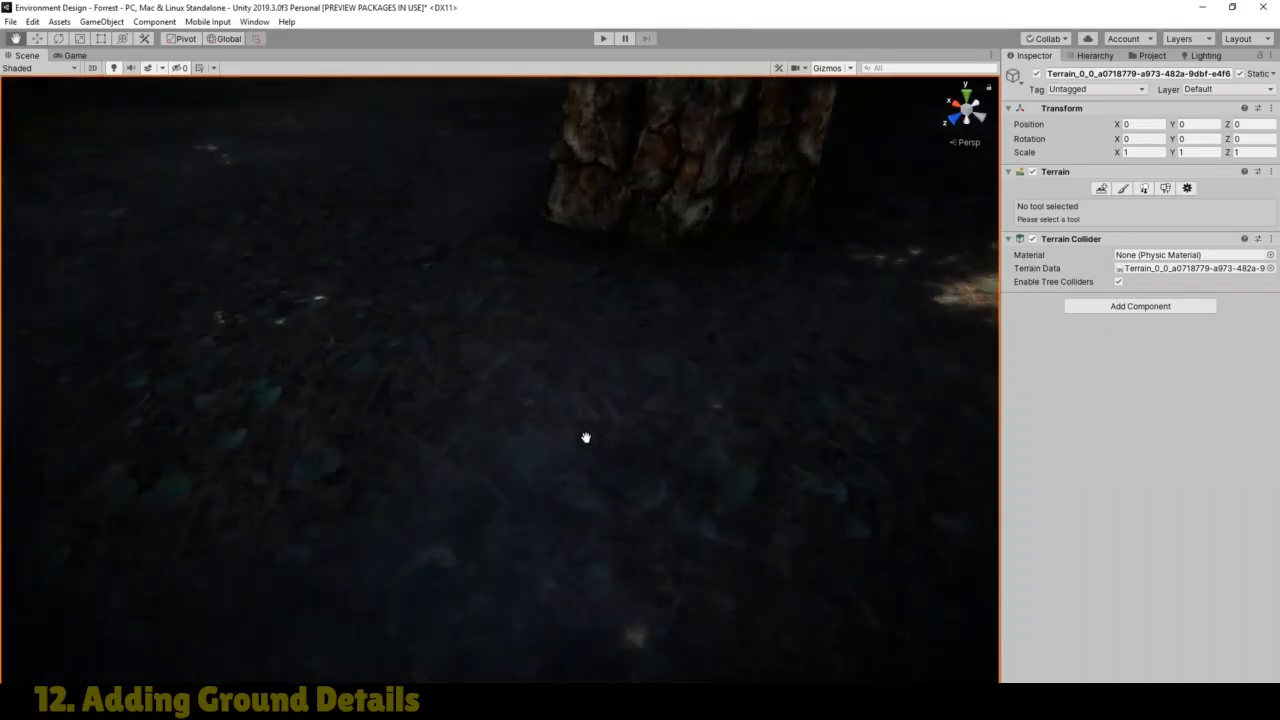
drag(574, 427, 433, 328)
scroll(547, 420, down, 5)
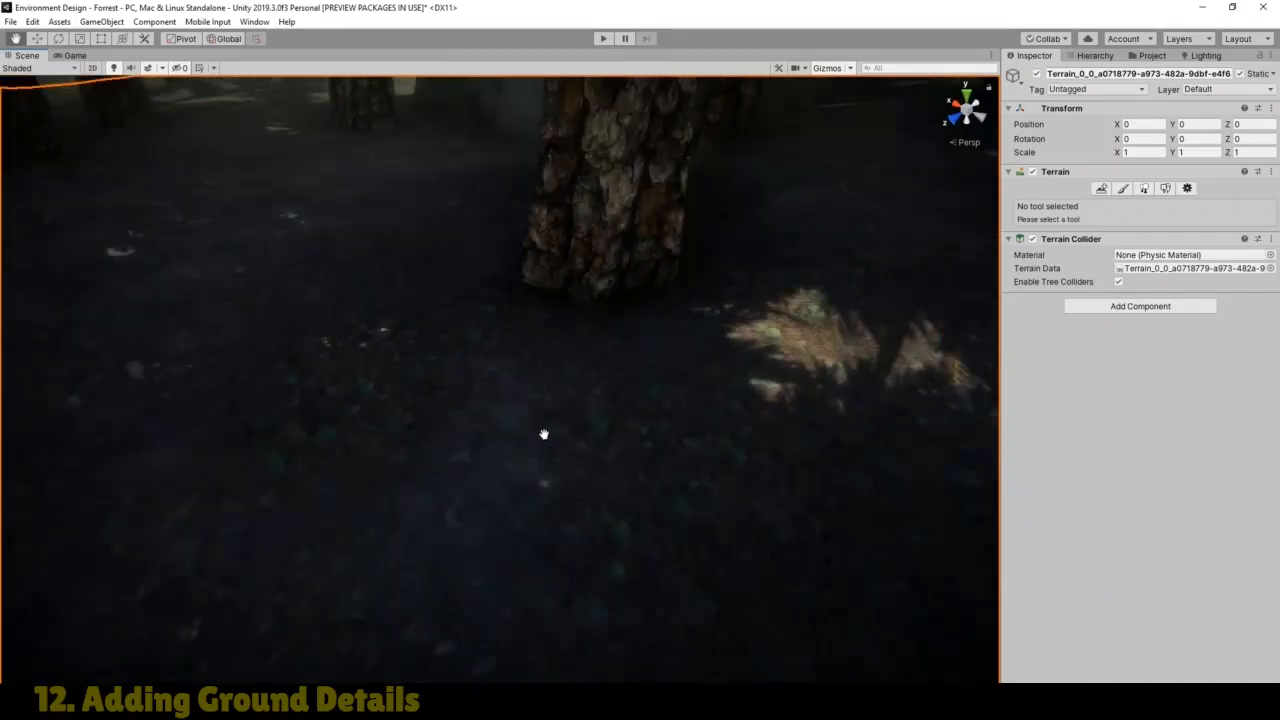
scroll(568, 410, down, 3)
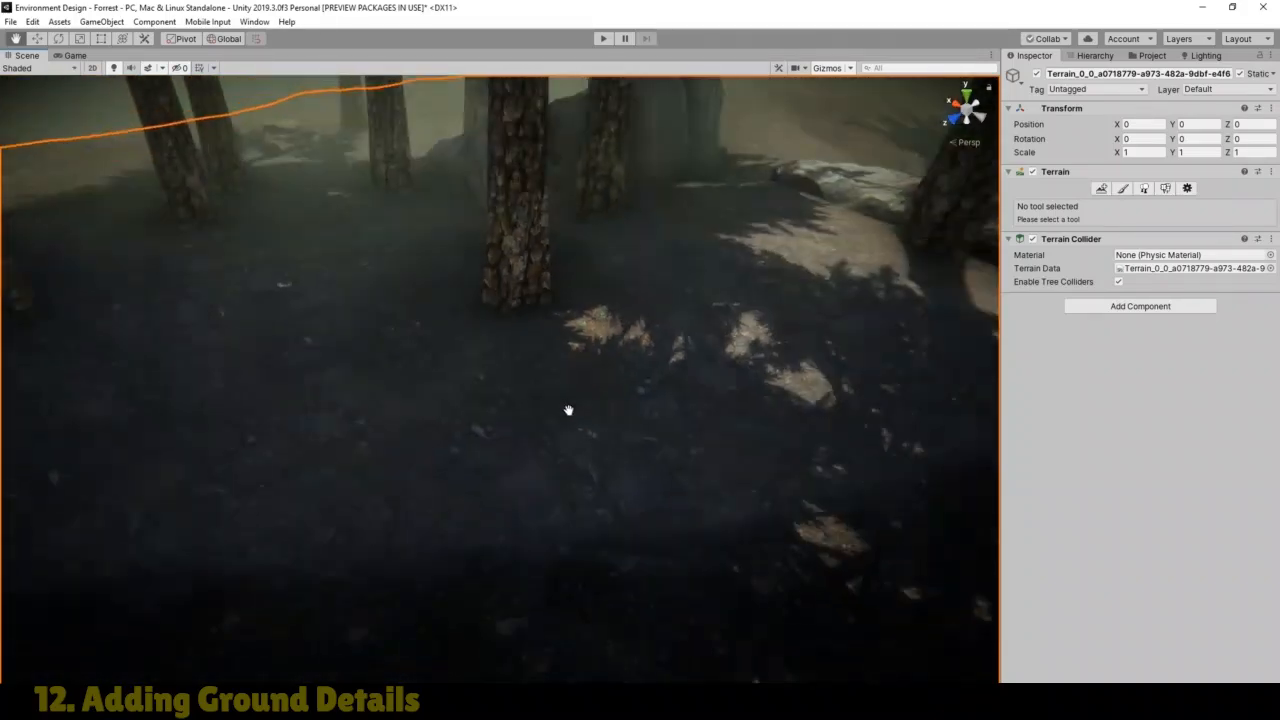
drag(498, 254, 1019, 286)
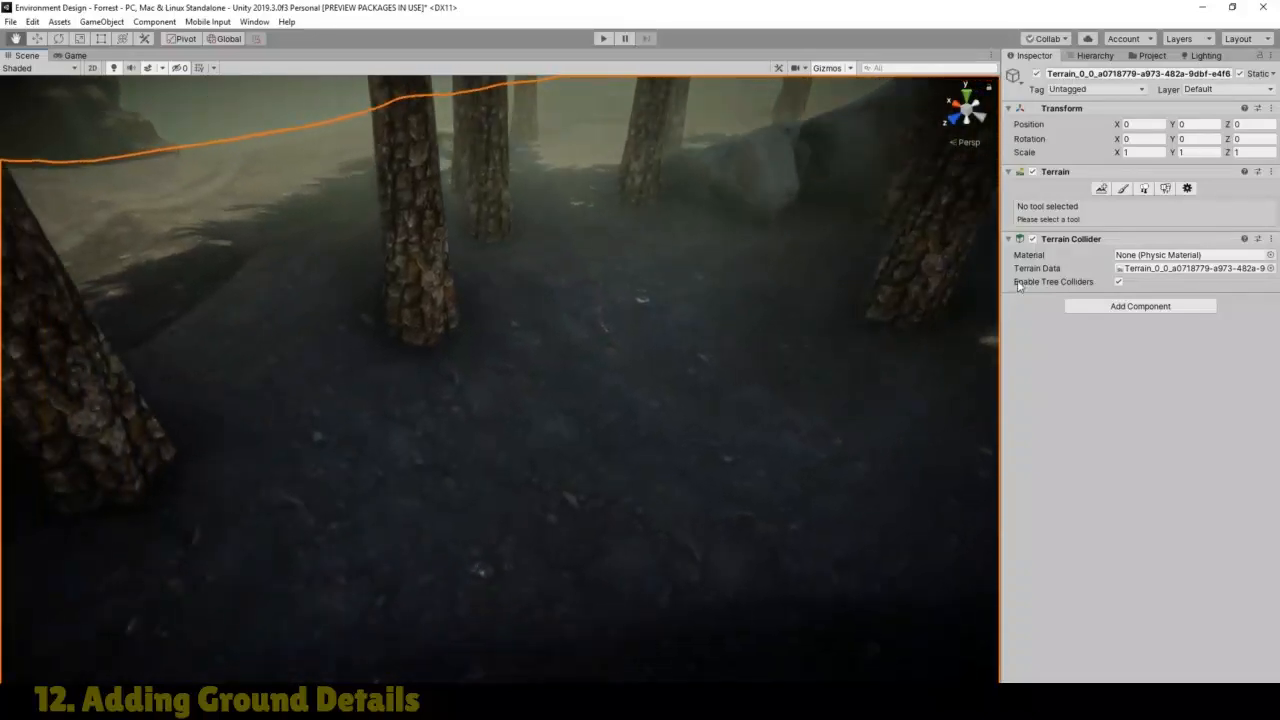
scroll(482, 466, up, 3)
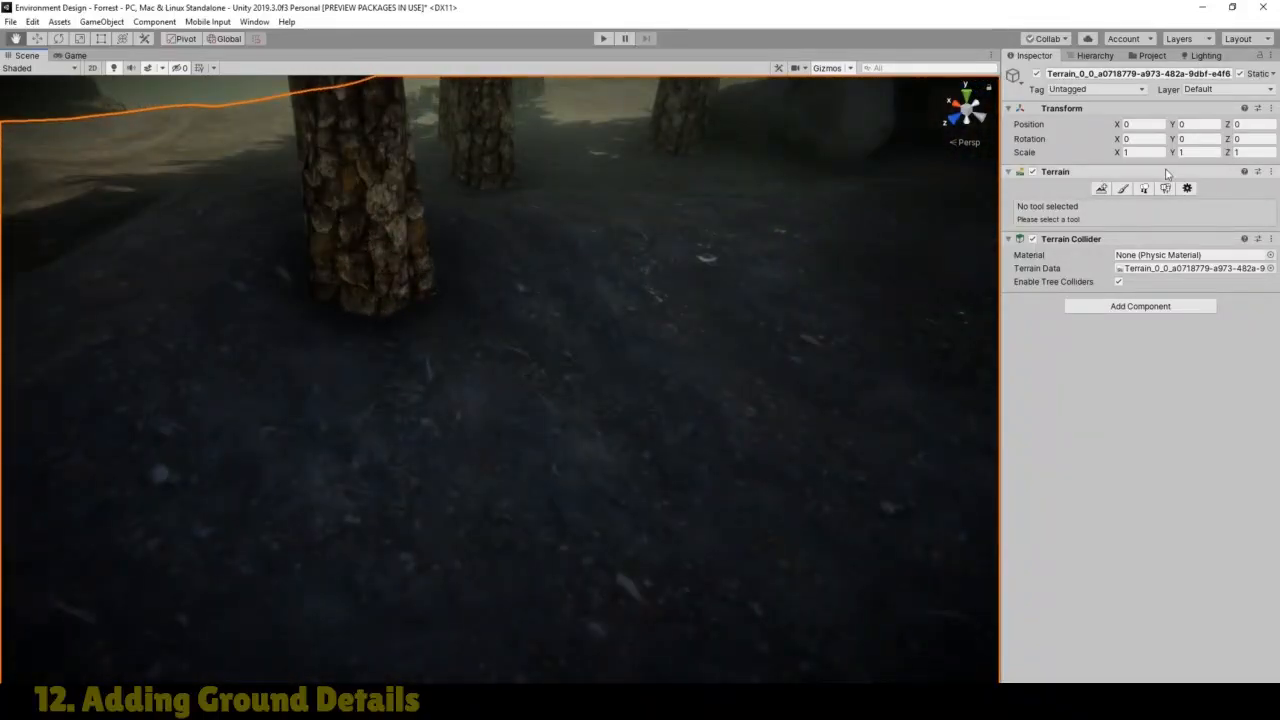
click(1122, 189)
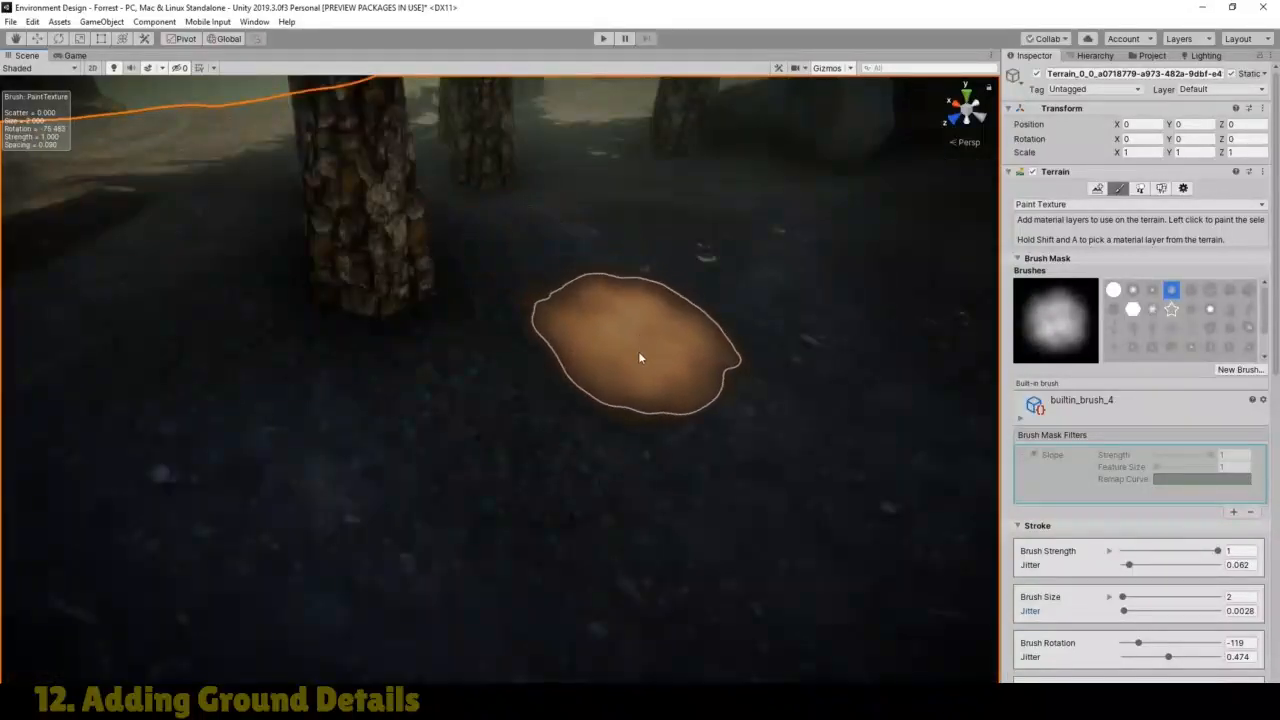
scroll(557, 388, down, 2)
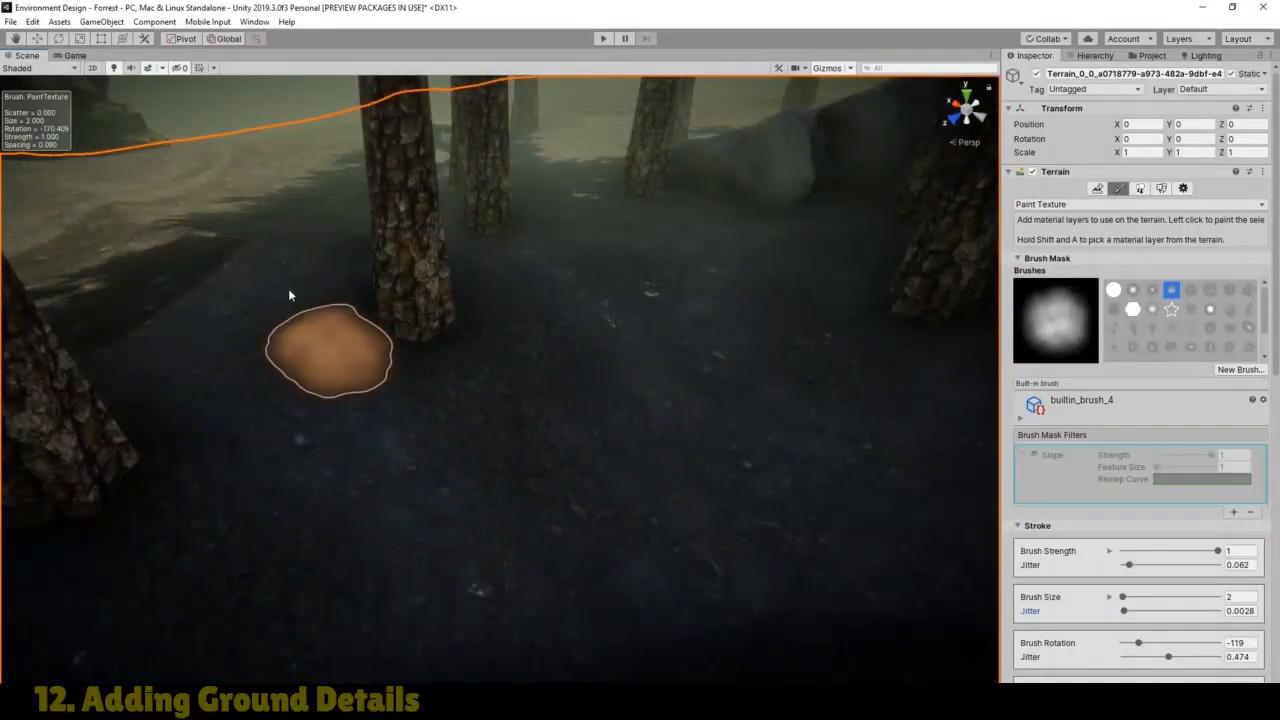
Step: Paint the ConiferLeaves texture on the ground between the trees beside the large boulder
click(16, 39)
scroll(276, 425, down, 2)
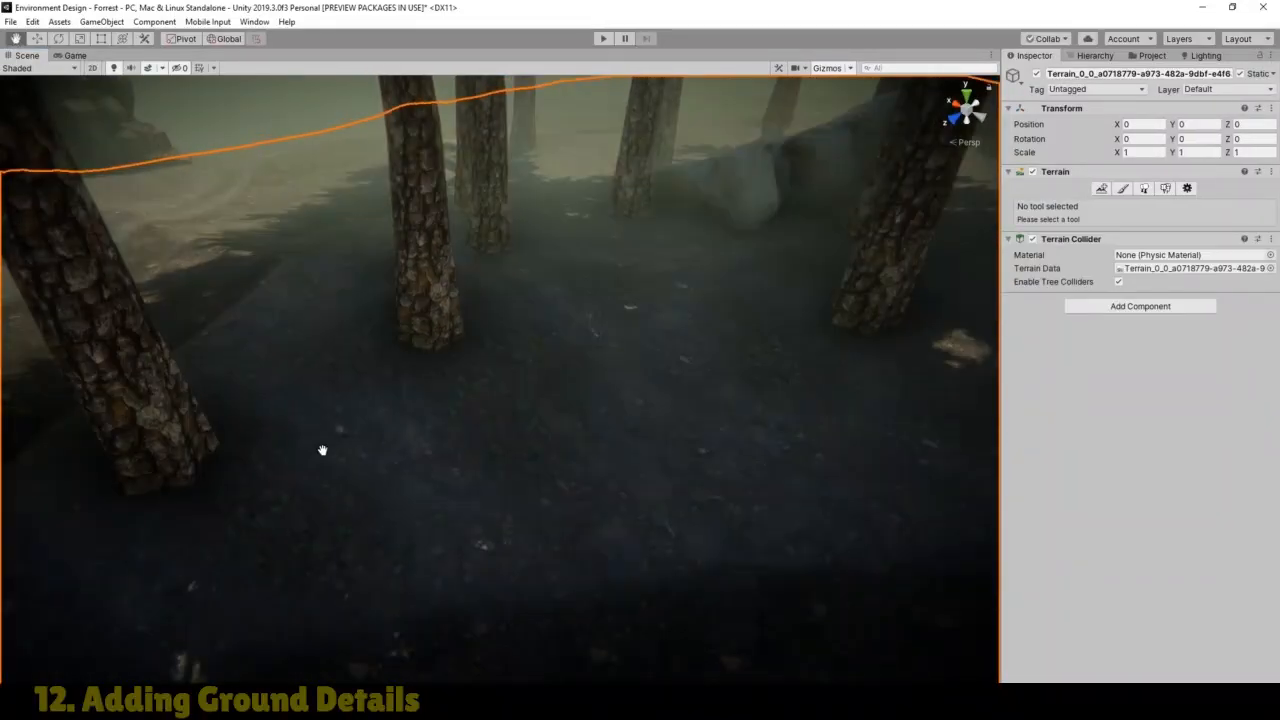
drag(322, 450, 131, 660)
scroll(266, 596, up, 1)
scroll(420, 450, up, 3)
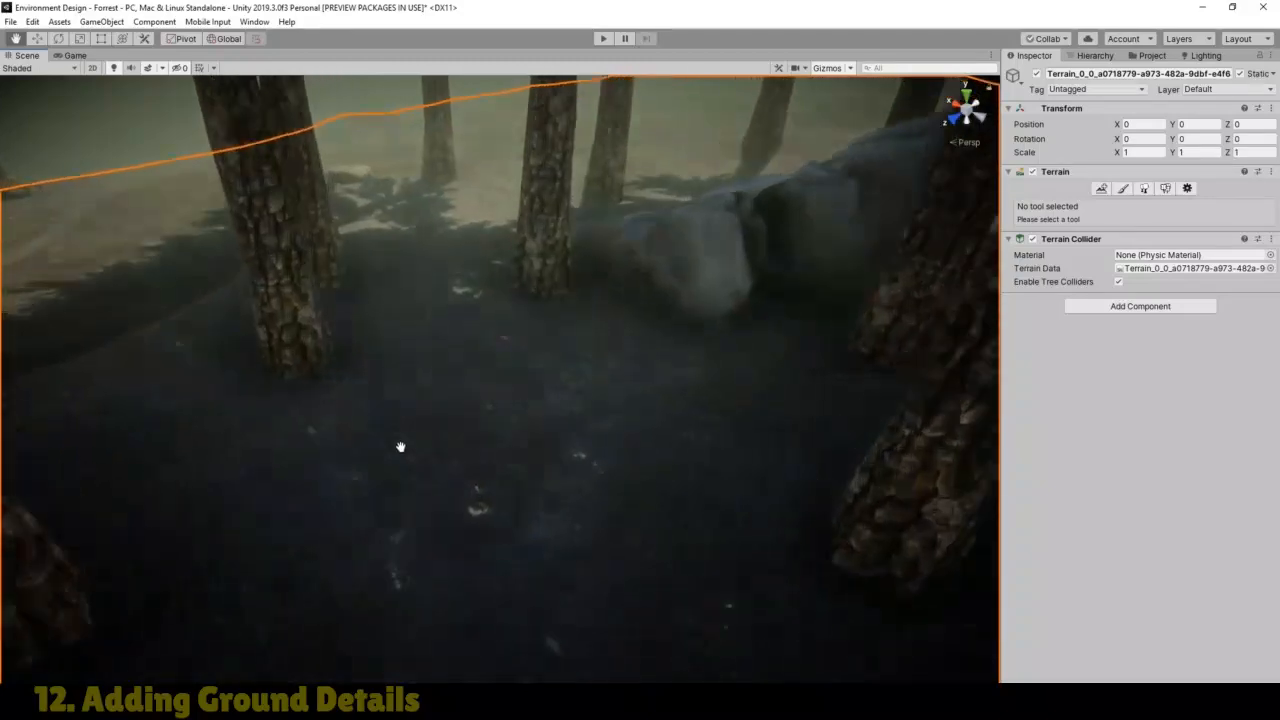
scroll(400, 446, up, 2)
drag(396, 423, 1100, 368)
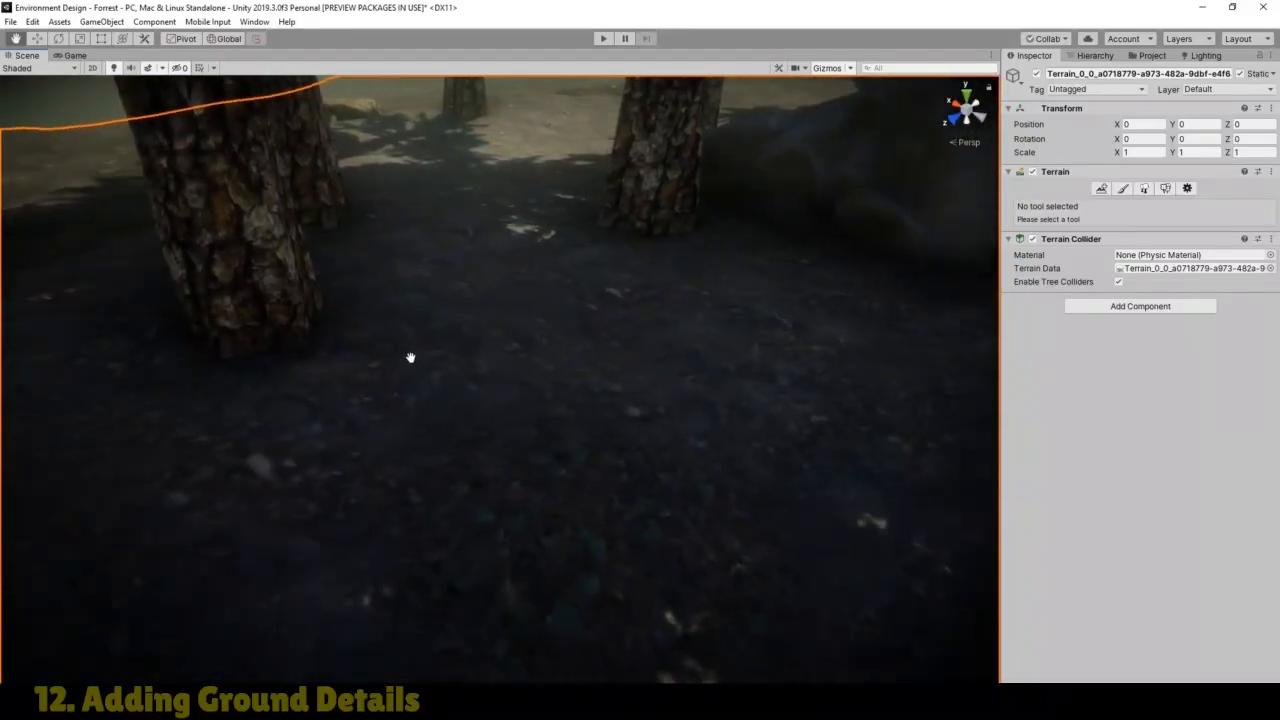
scroll(360, 362, down, 3)
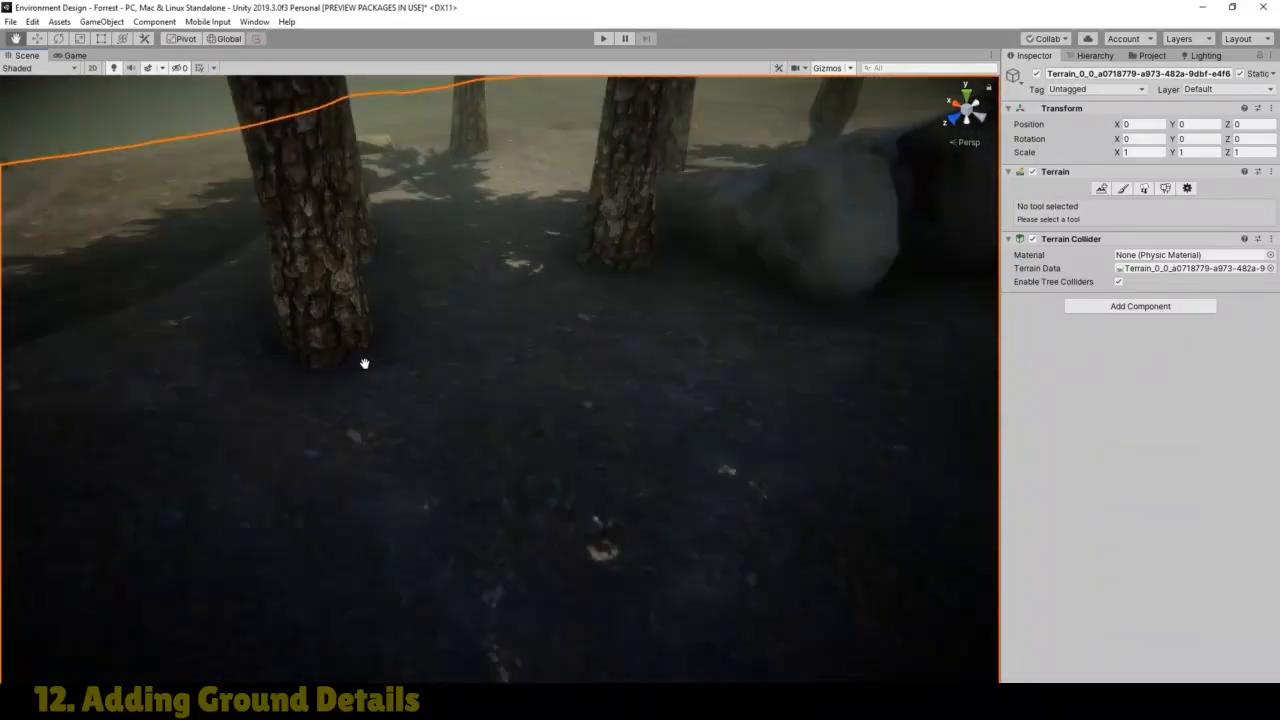
click(1123, 189)
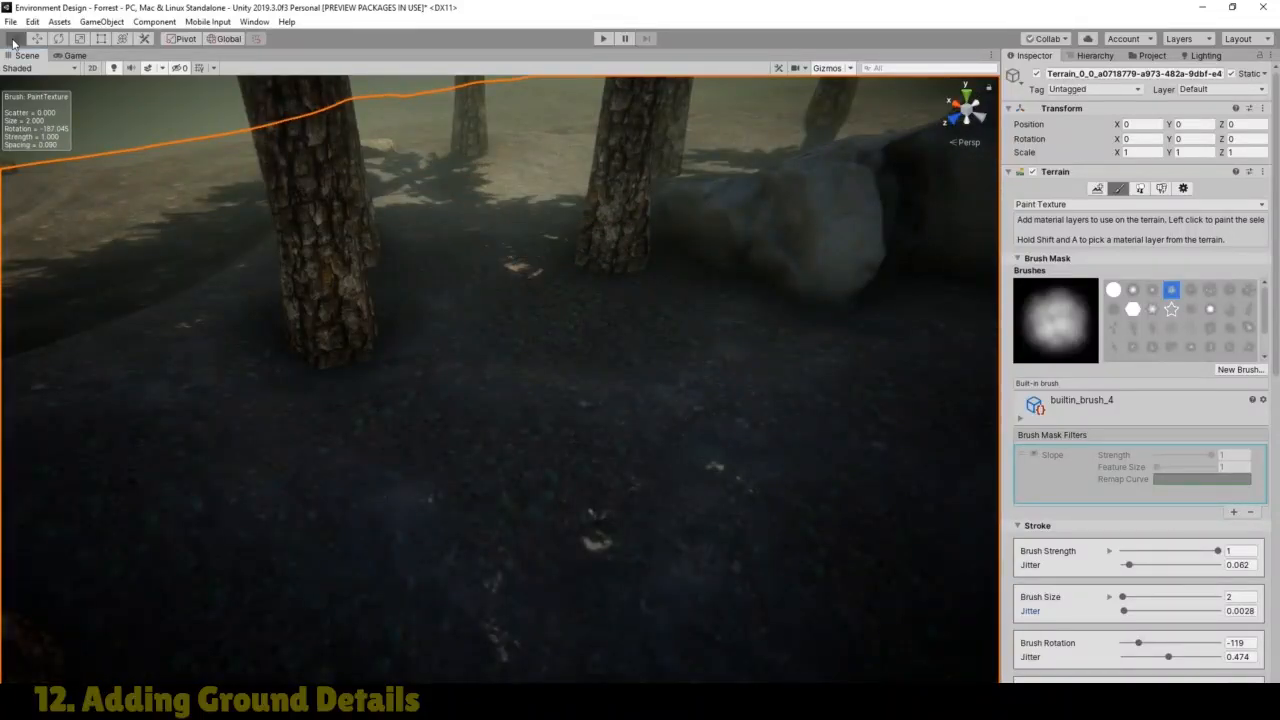
Step: Paint the ConiferLeaves texture around the tree on the dark slope, viewed from the opposite side
click(13, 43)
scroll(362, 354, up, 3)
drag(362, 354, 1195, 290)
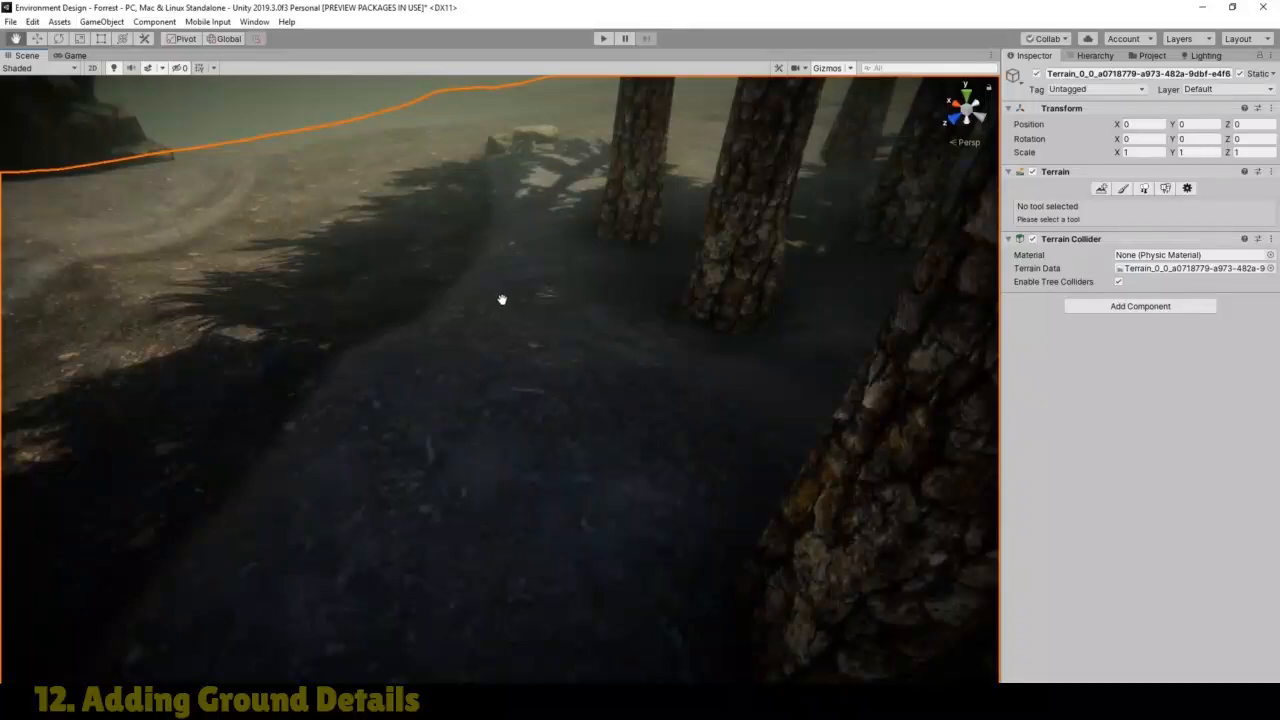
right_drag(502, 300, 763, 311)
drag(478, 400, 951, 214)
scroll(576, 303, down, 1)
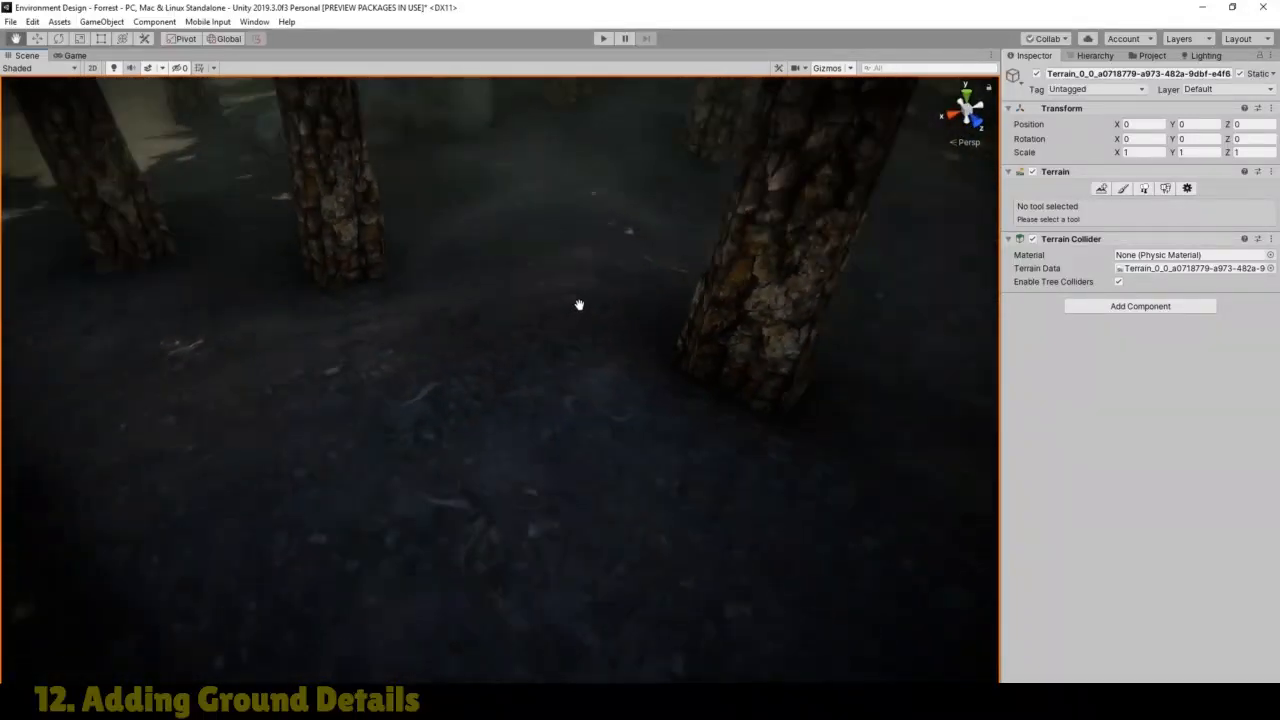
drag(578, 304, 338, 238)
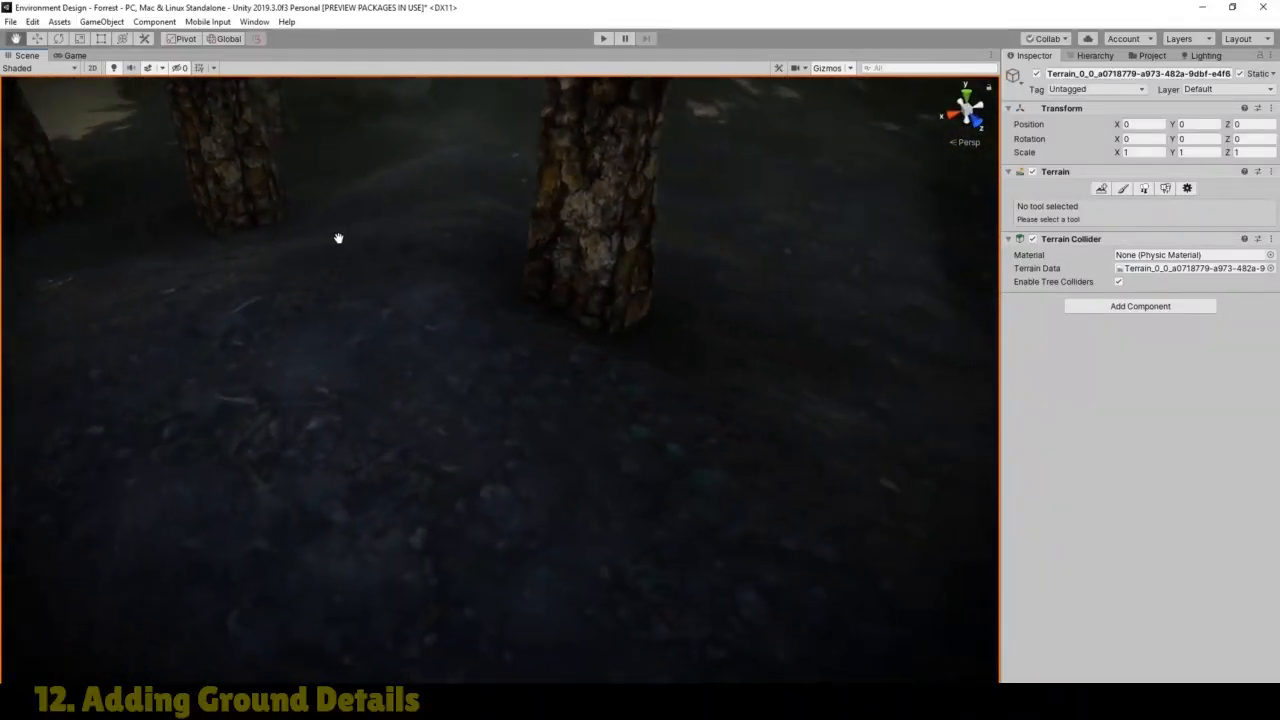
click(1123, 189)
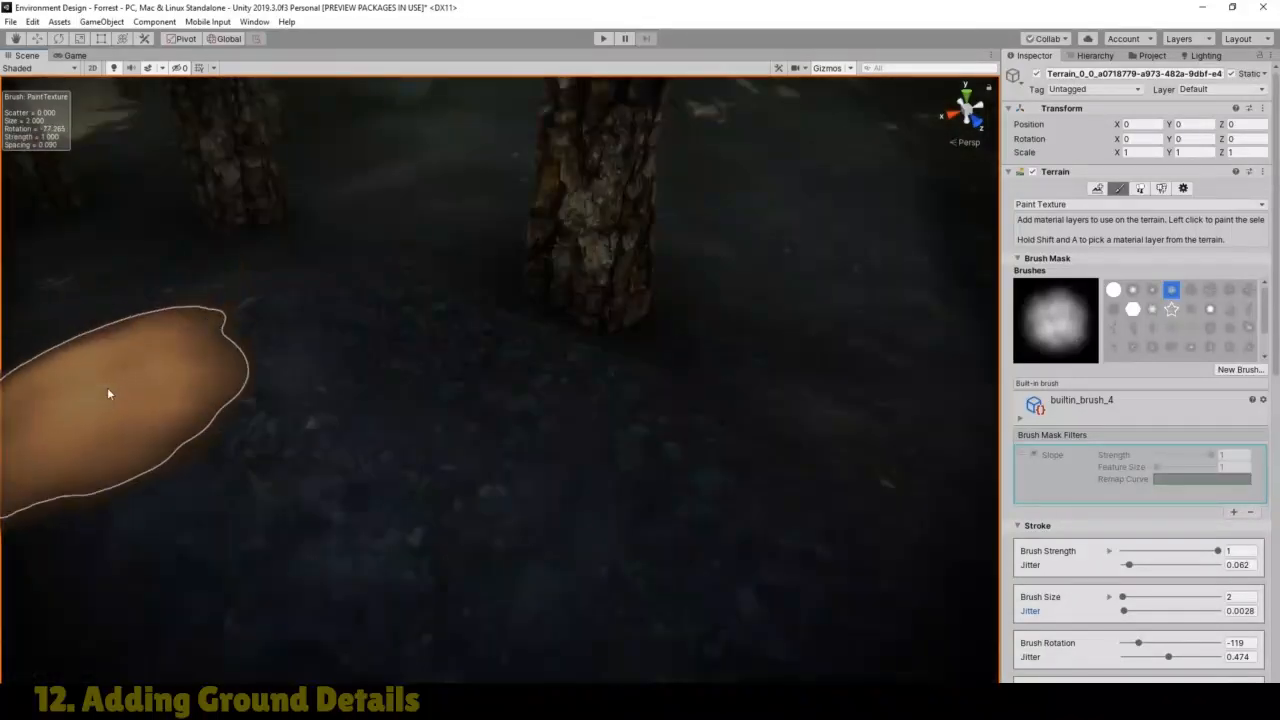
Step: Continue painting ConiferLeaves around the pair of trees at the edge of the sunlit clearing
click(14, 38)
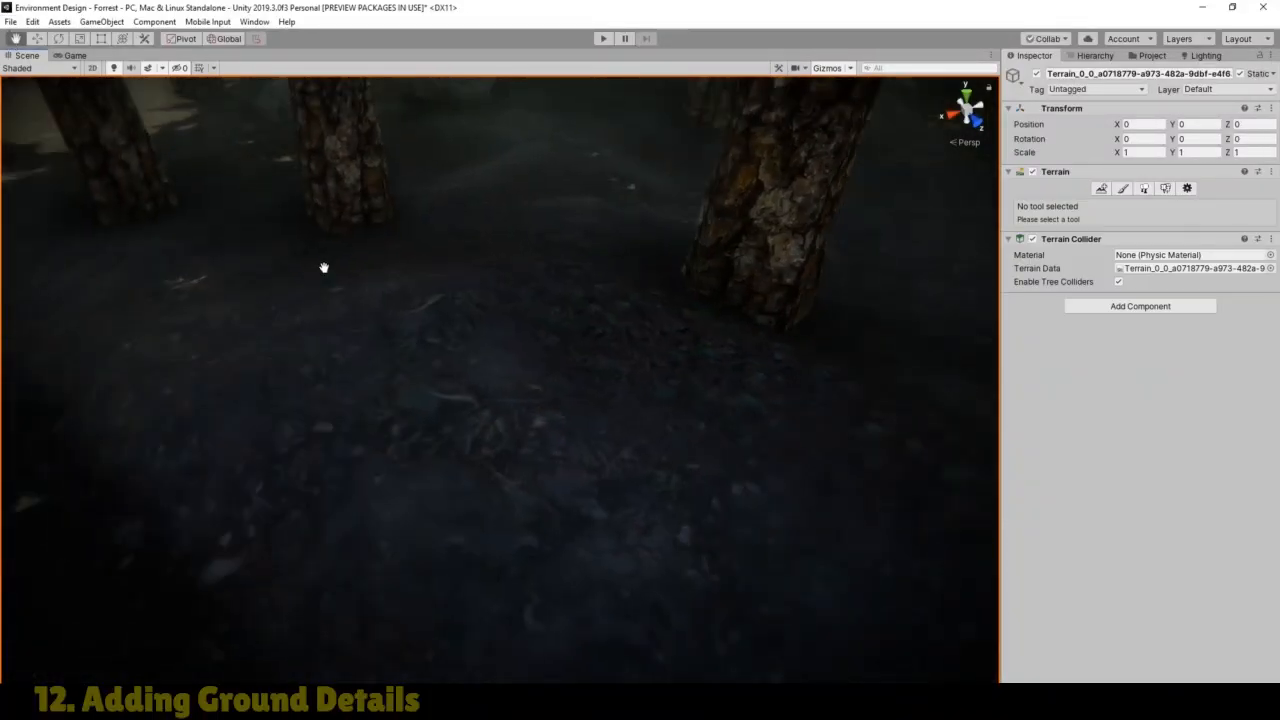
click(1122, 189)
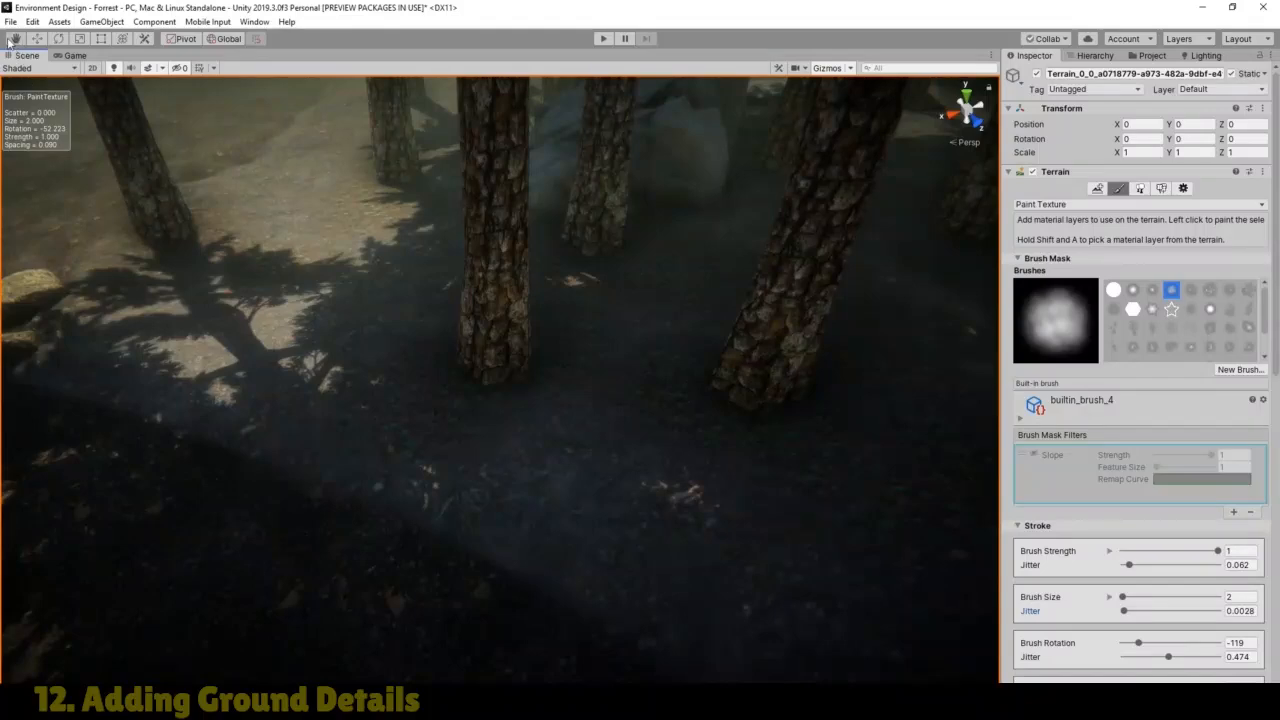
click(14, 39)
mouse_move(248, 237)
mouse_down()
mouse_move(683, 311)
mouse_move(1279, 309)
mouse_up()
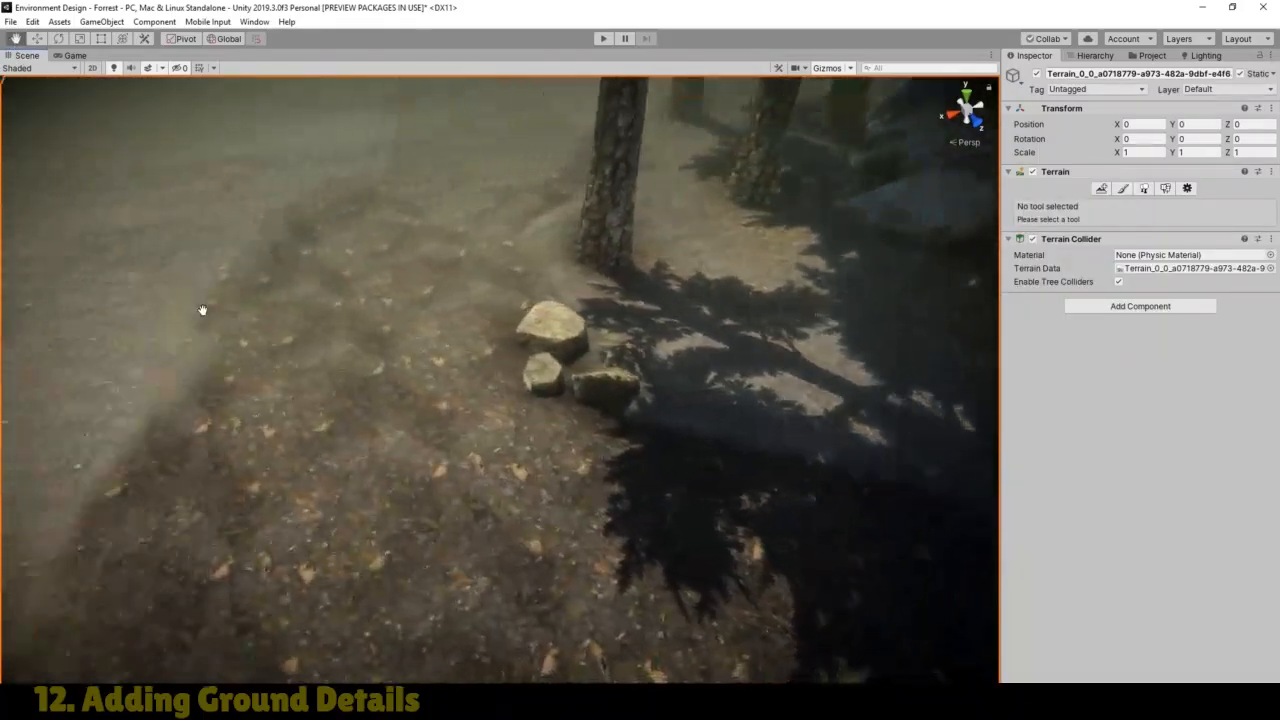
Step: Paint the ConiferLeaves texture around the base of the tree standing on the open ground near the large boulder
right_drag(39, 248, 680, 290)
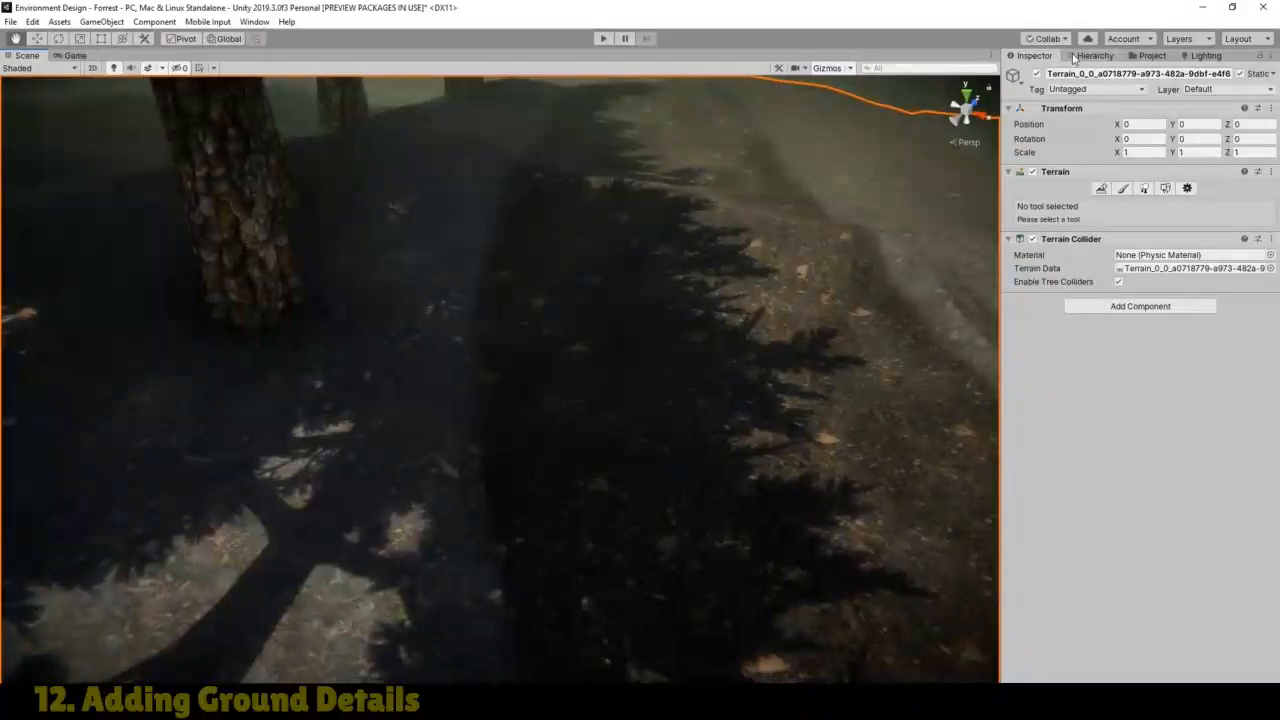
right_drag(199, 310, 666, 232)
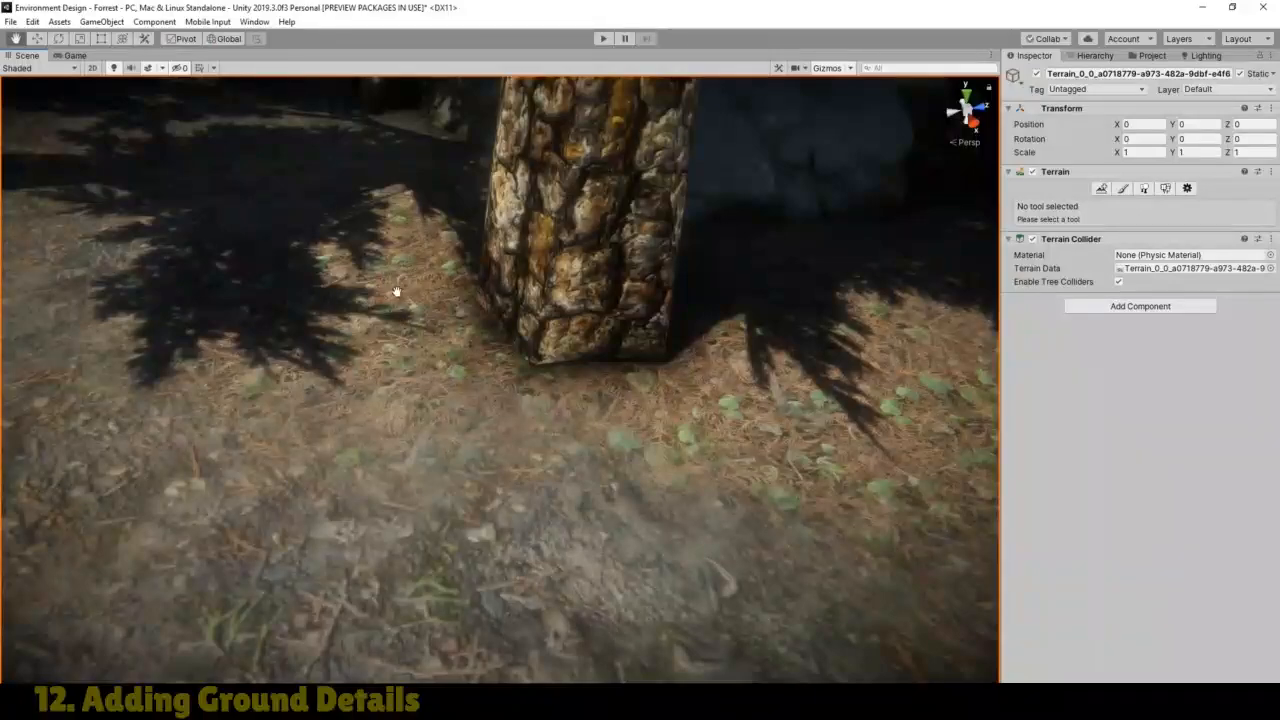
right_drag(397, 291, 458, 287)
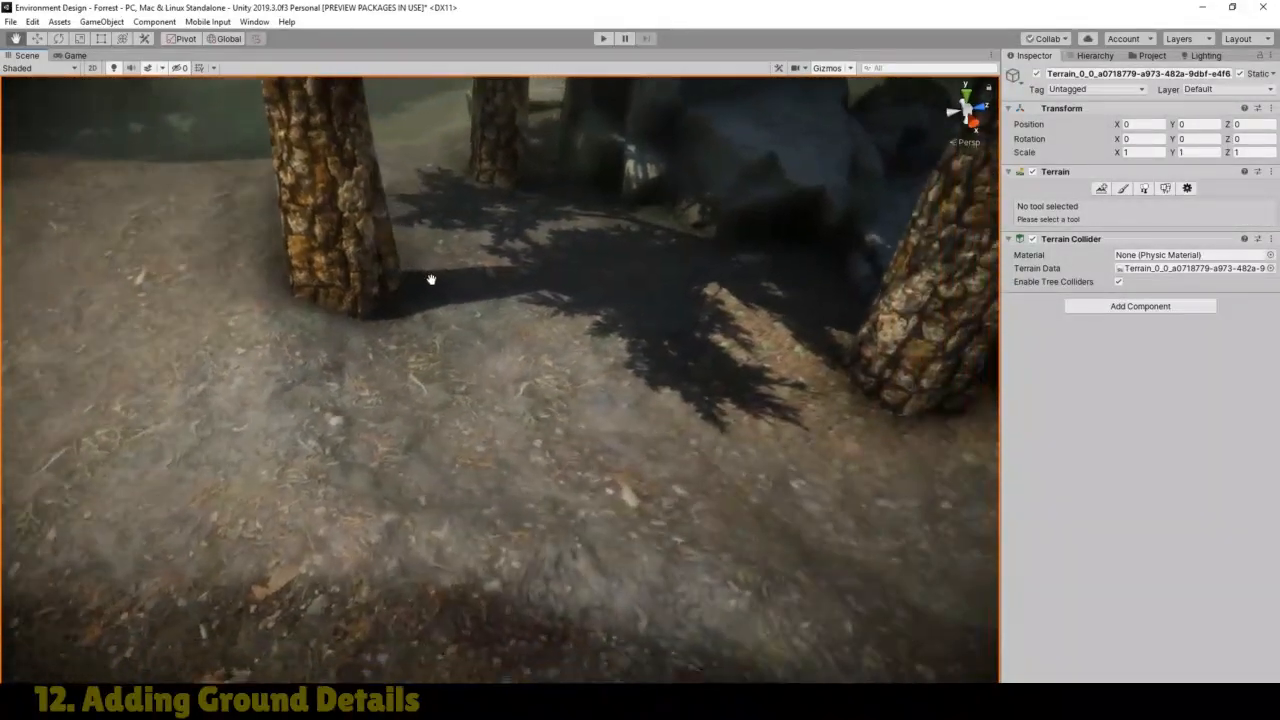
click(1120, 189)
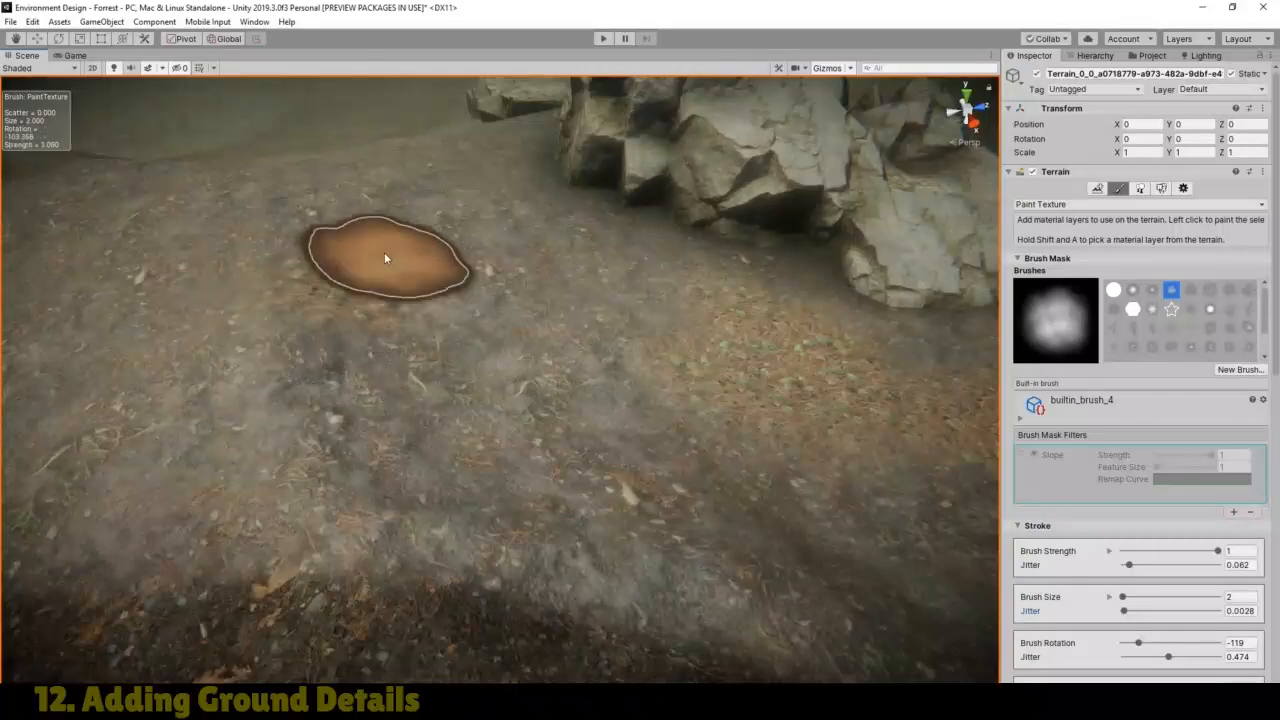
mouse_move(366, 276)
mouse_down()
mouse_move(408, 334)
mouse_move(307, 220)
mouse_up()
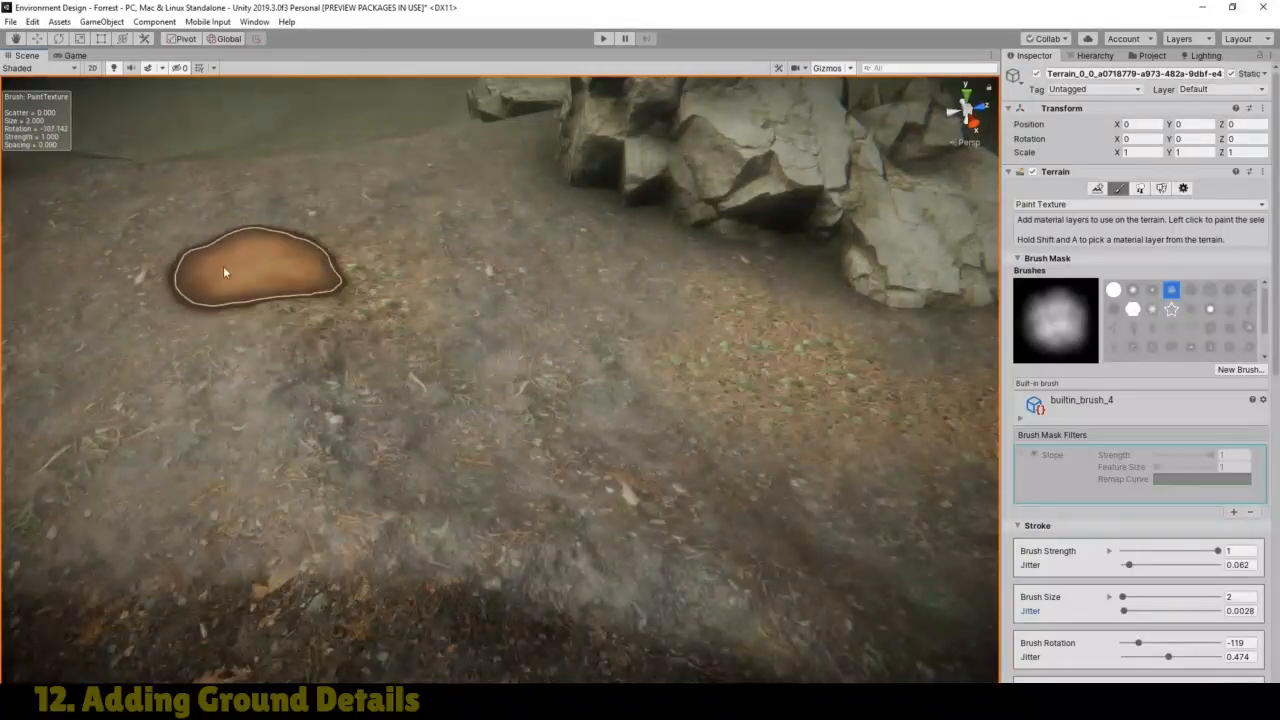
mouse_move(224, 268)
mouse_down()
mouse_move(475, 380)
mouse_move(116, 429)
mouse_move(458, 429)
mouse_move(283, 360)
mouse_move(280, 210)
mouse_up()
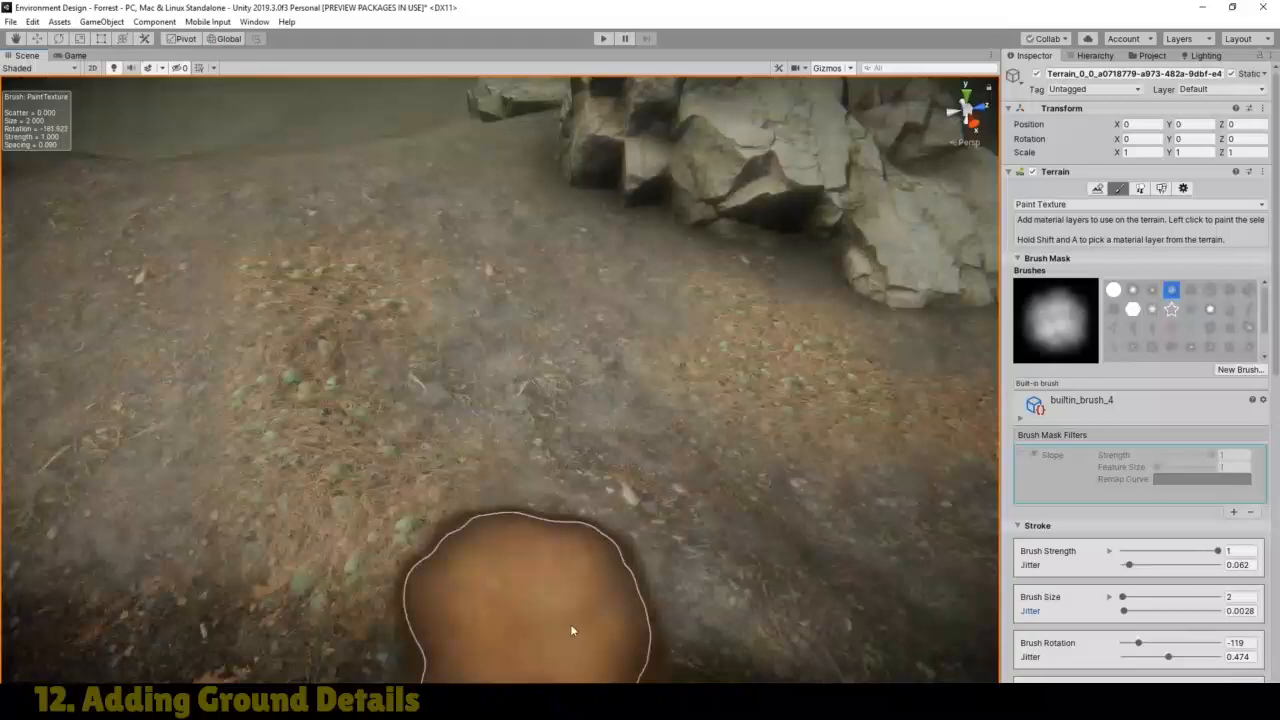
mouse_move(574, 626)
mouse_down()
mouse_move(350, 670)
mouse_move(509, 654)
mouse_move(613, 588)
mouse_up()
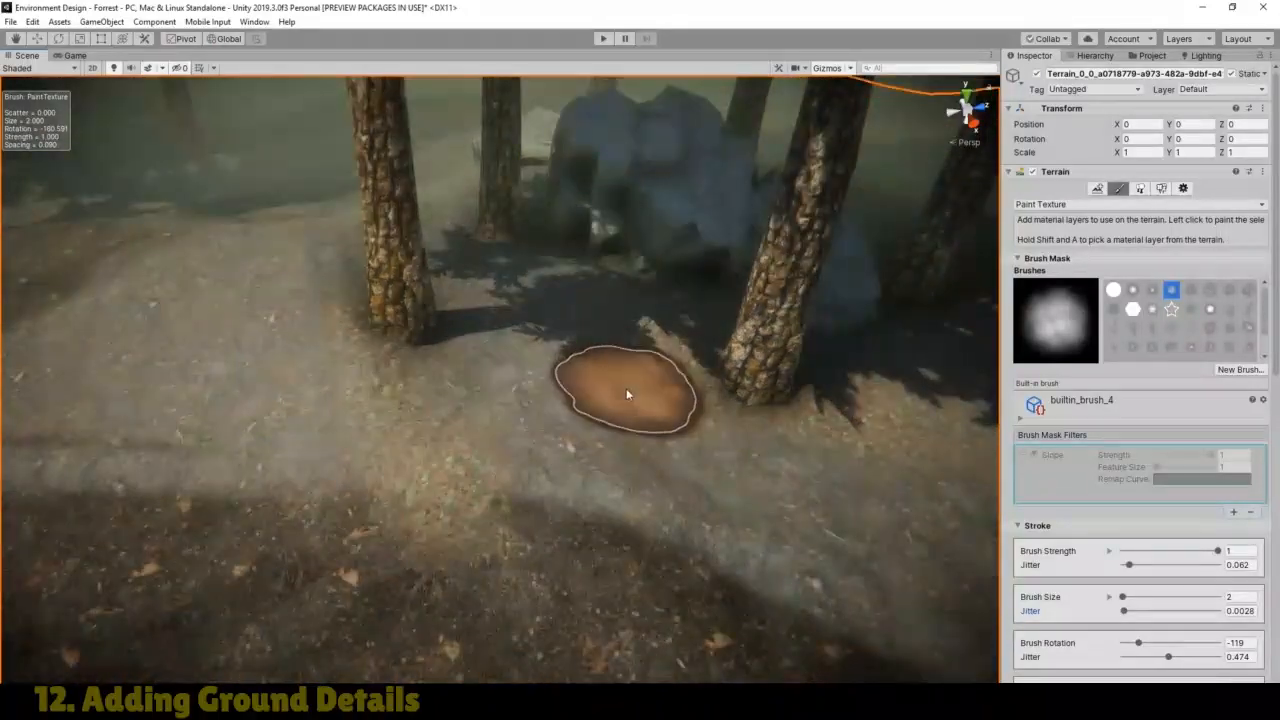
Step: Extend the ConiferLeaves texture from the two foreground trees outward along the edge of the shaded path
mouse_move(626, 388)
mouse_down()
mouse_move(648, 517)
mouse_move(230, 464)
mouse_up()
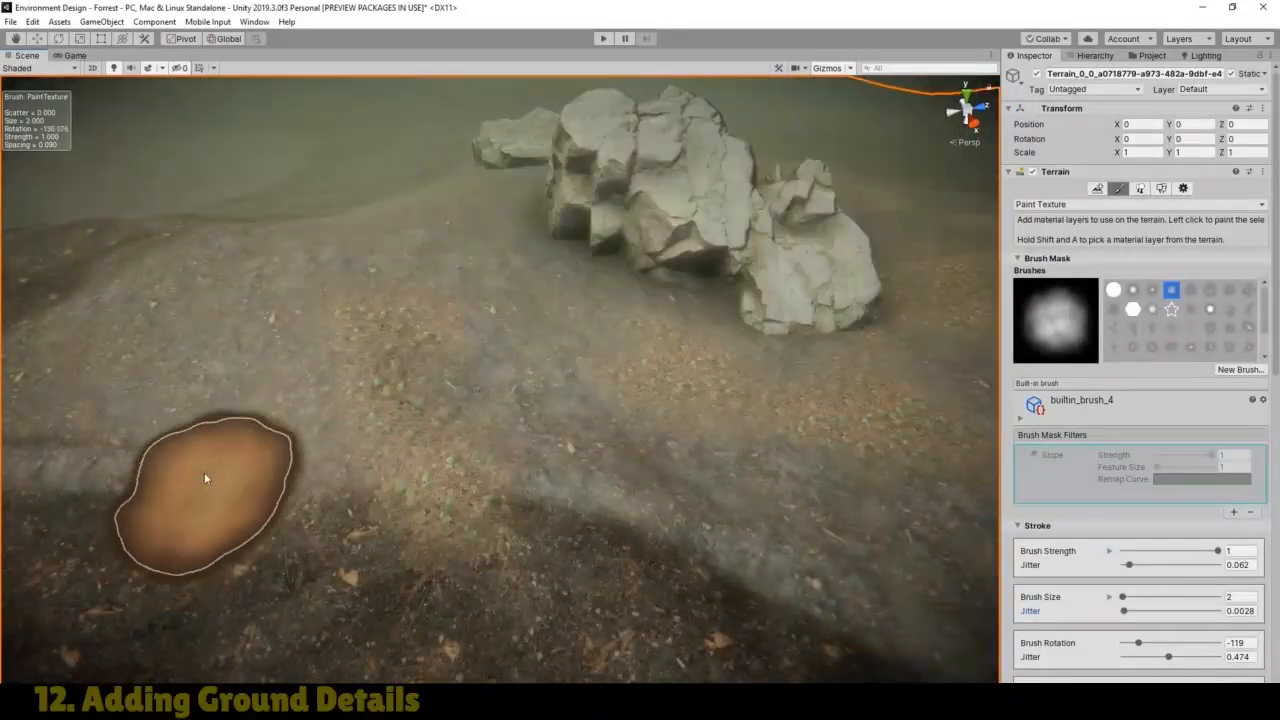
drag(204, 478, 54, 480)
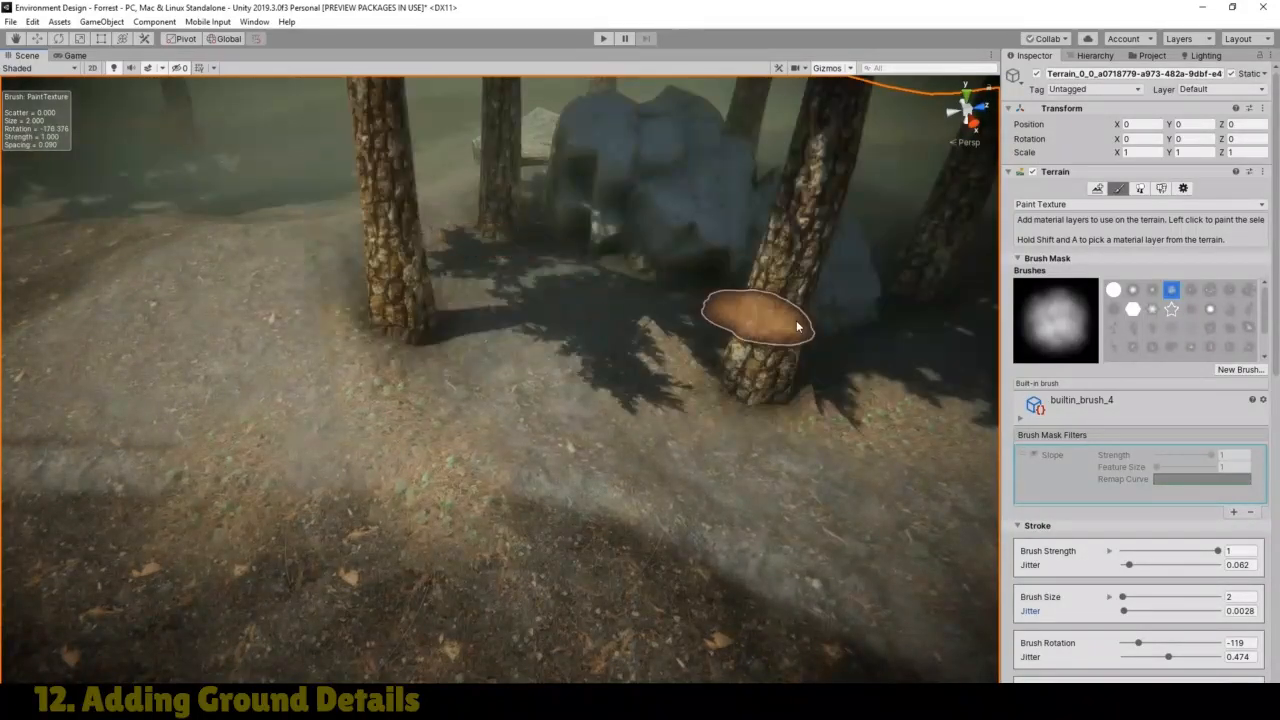
drag(800, 323, 352, 287)
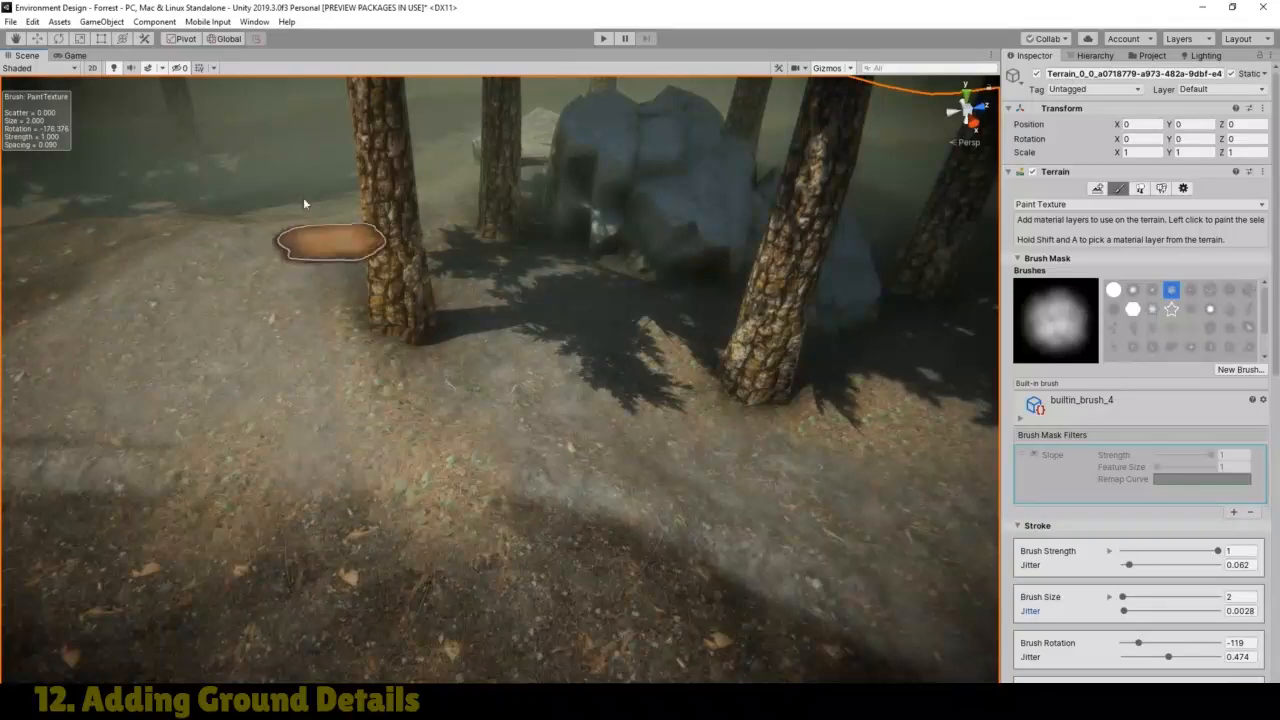
Step: Examine the painted ground at the bases of the trees near the boulder from close up
click(17, 38)
drag(134, 285, 514, 511)
right_drag(514, 511, 837, 468)
drag(630, 469, 925, 340)
scroll(597, 455, up, 4)
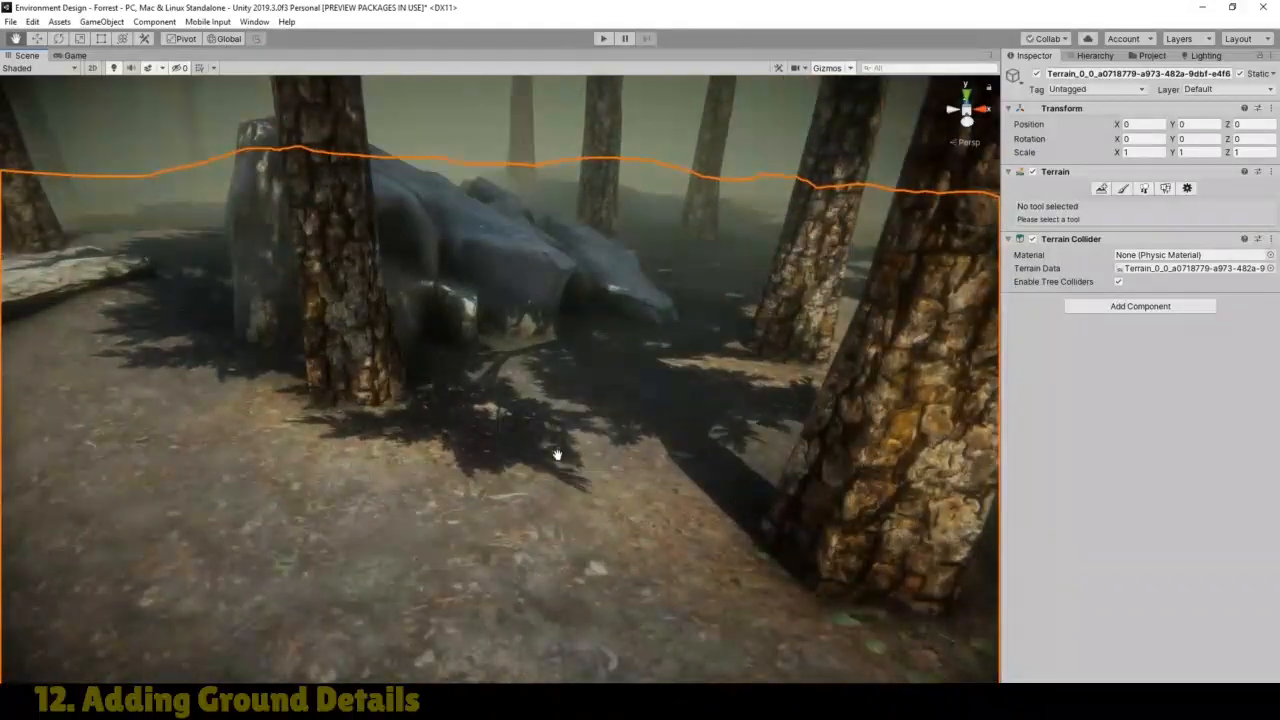
drag(557, 455, 266, 349)
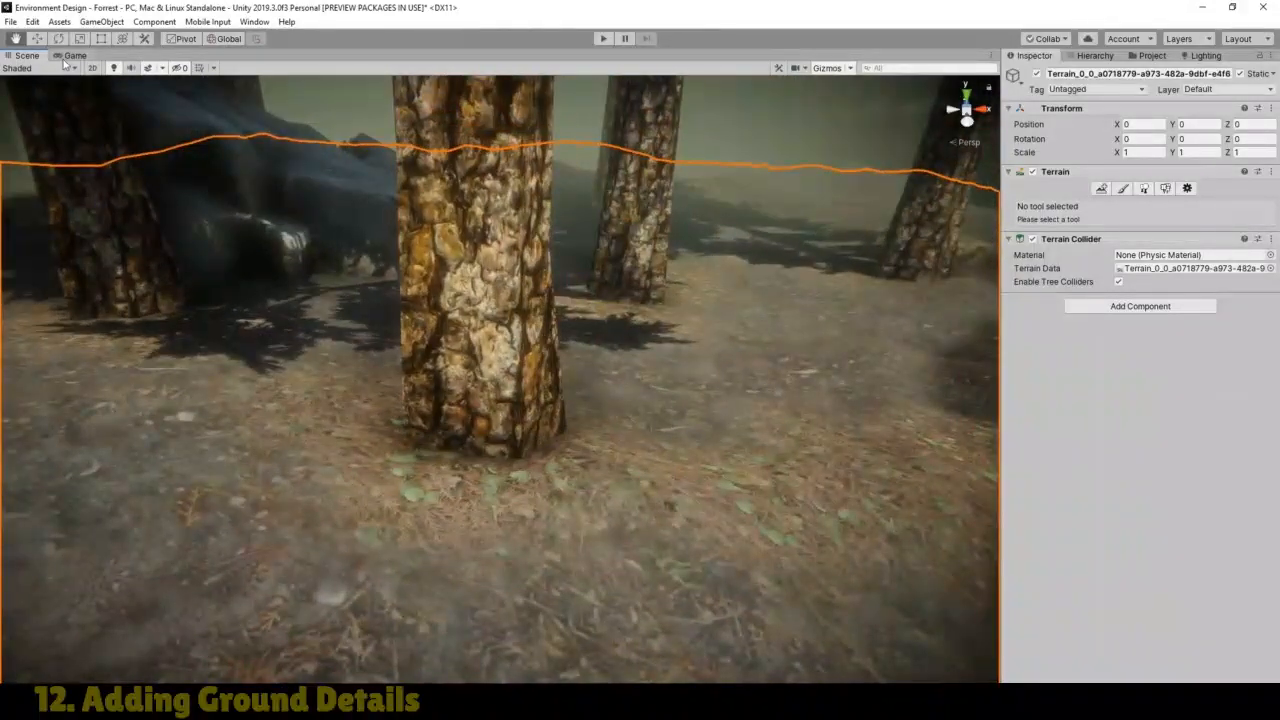
Step: Play-test the scene by walking through the forest to examine the painted ground around the trees, and stop playing
click(72, 55)
click(603, 39)
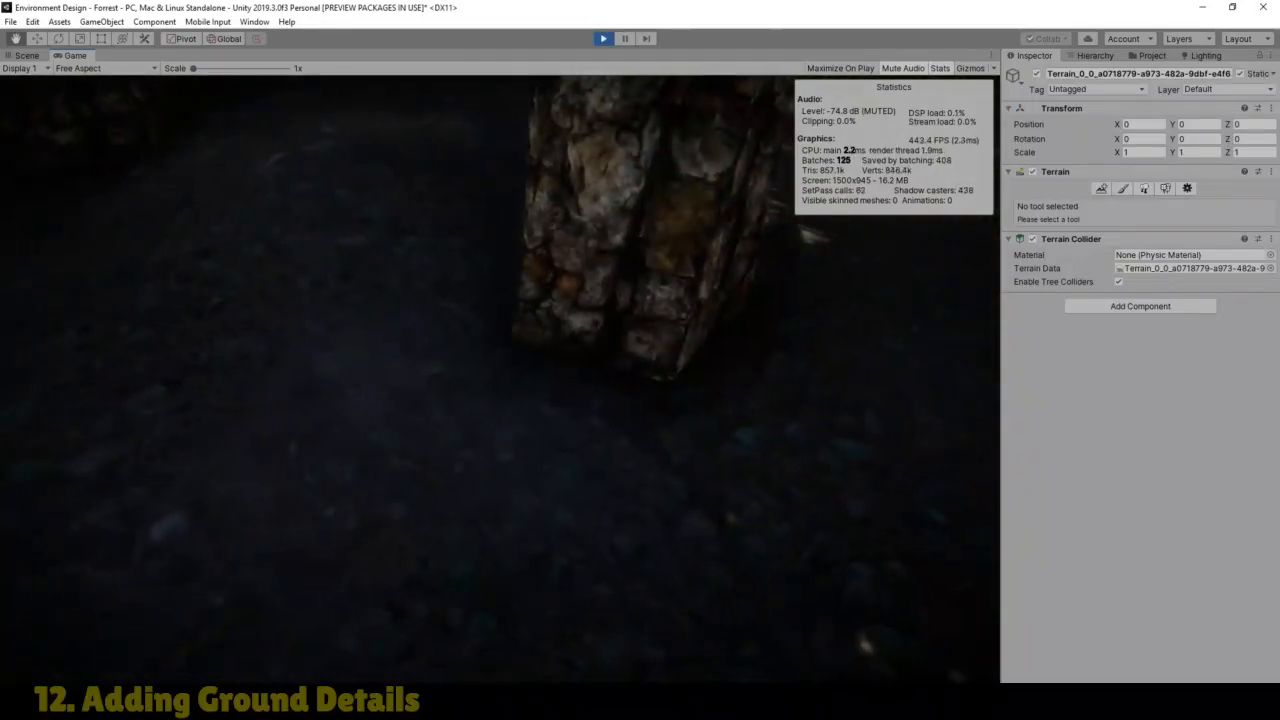
key(w)
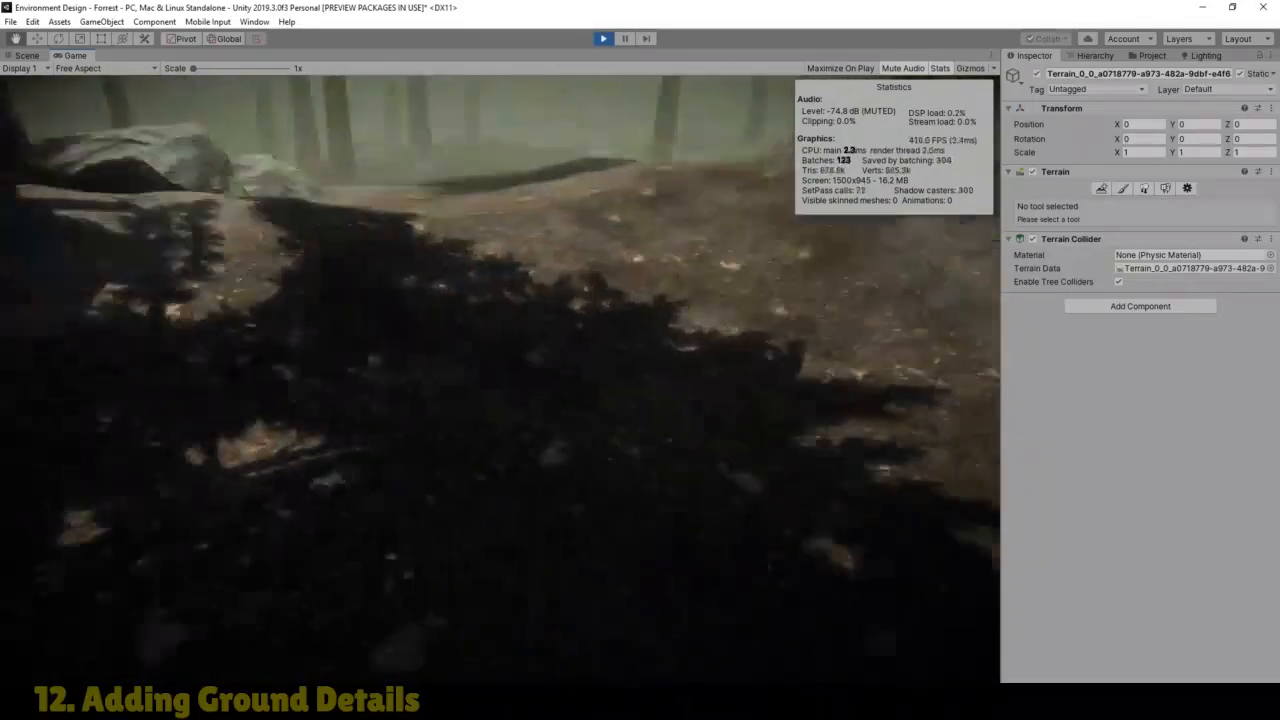
key(w)
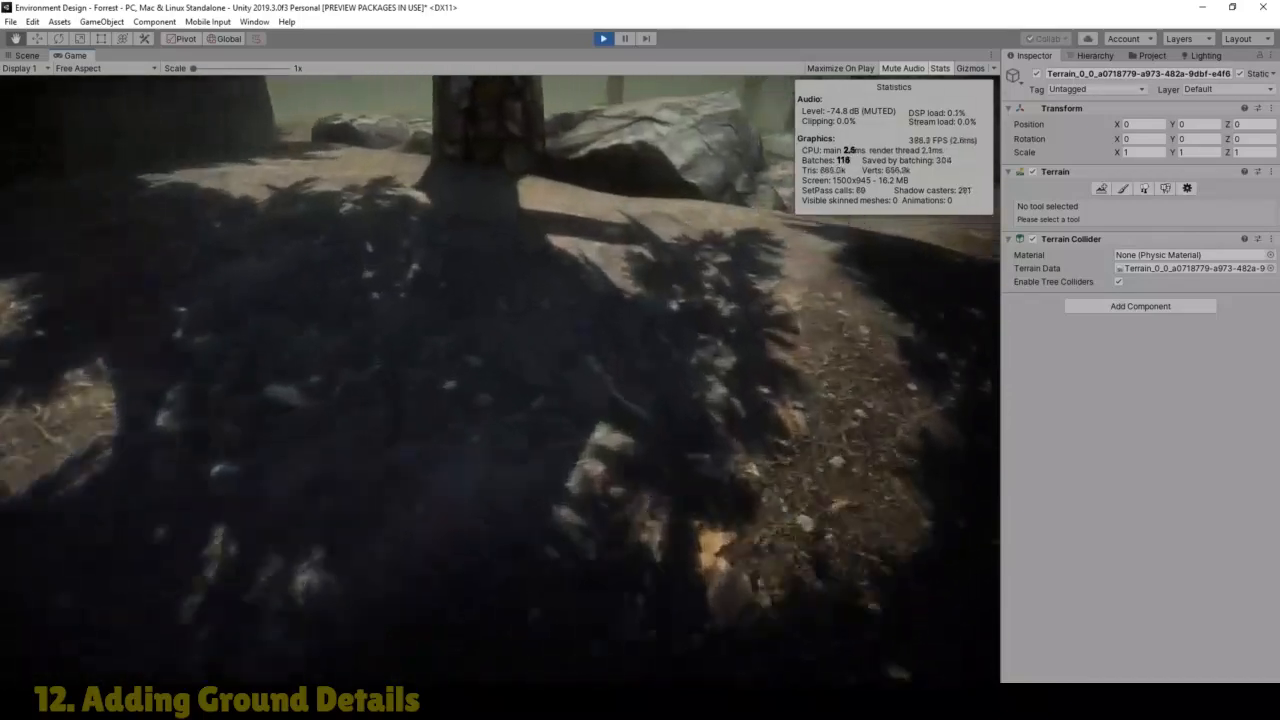
key(w)
key(w)
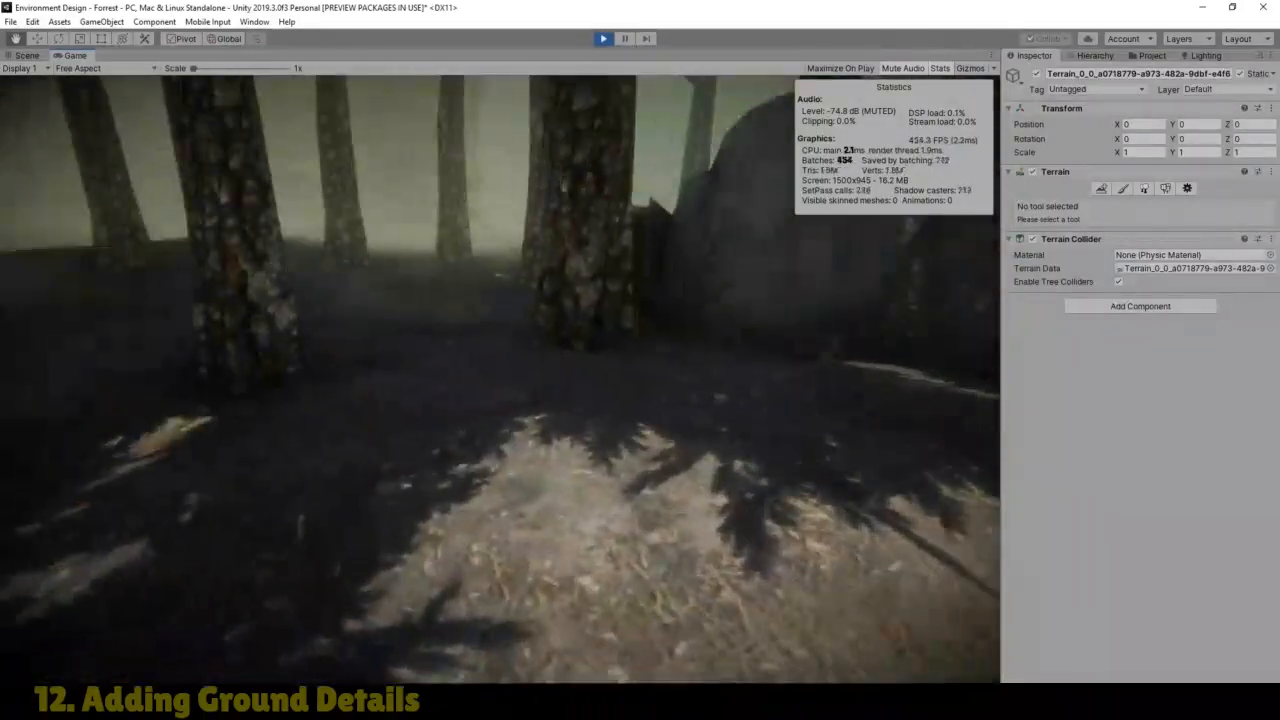
key(w)
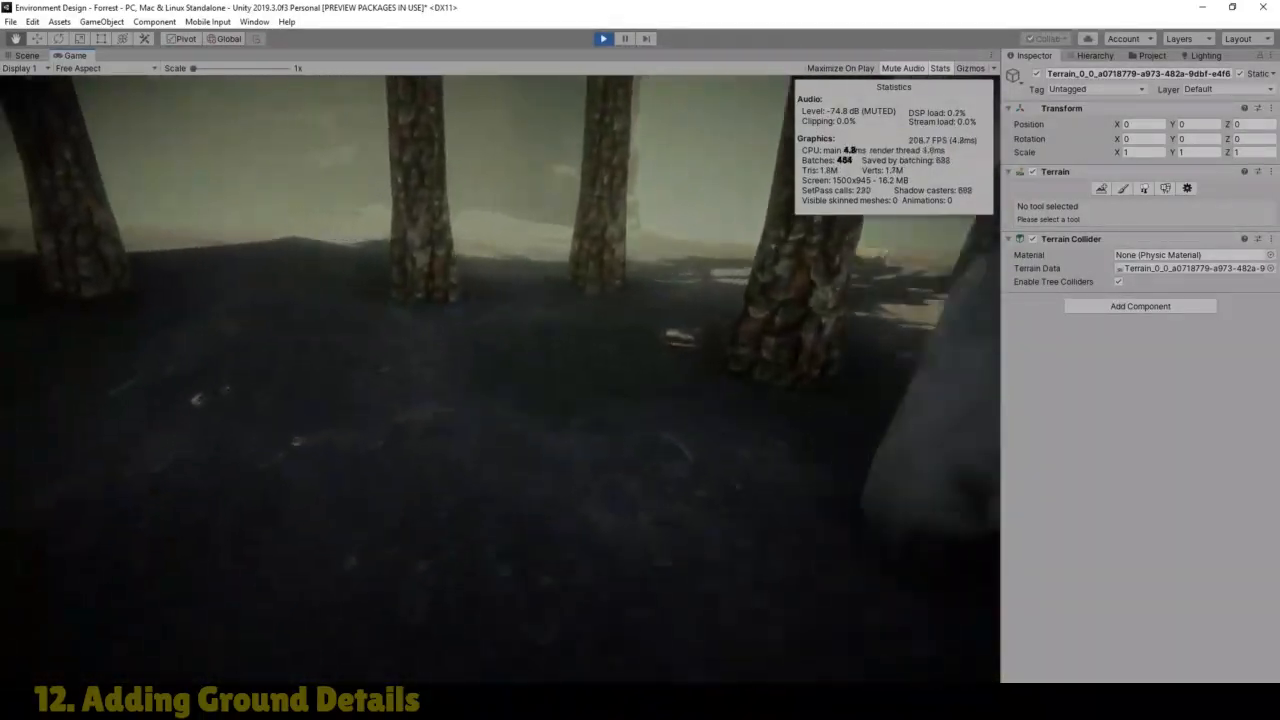
key(w)
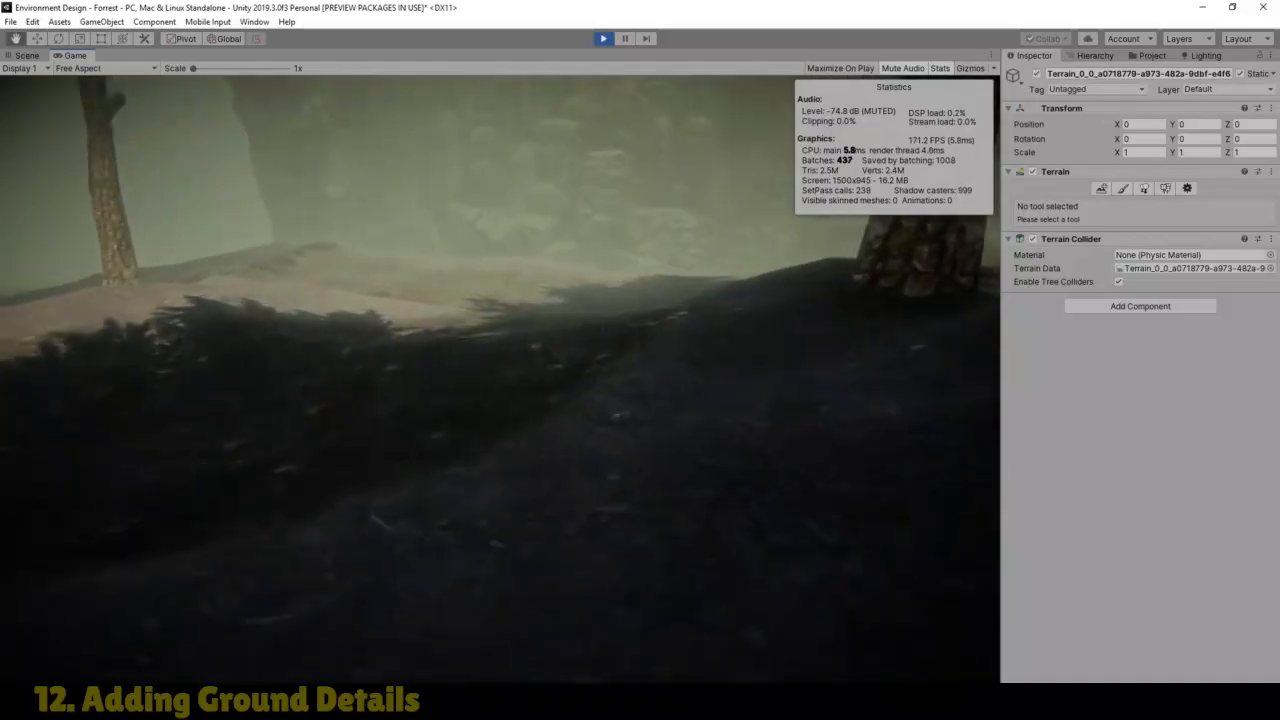
key(w)
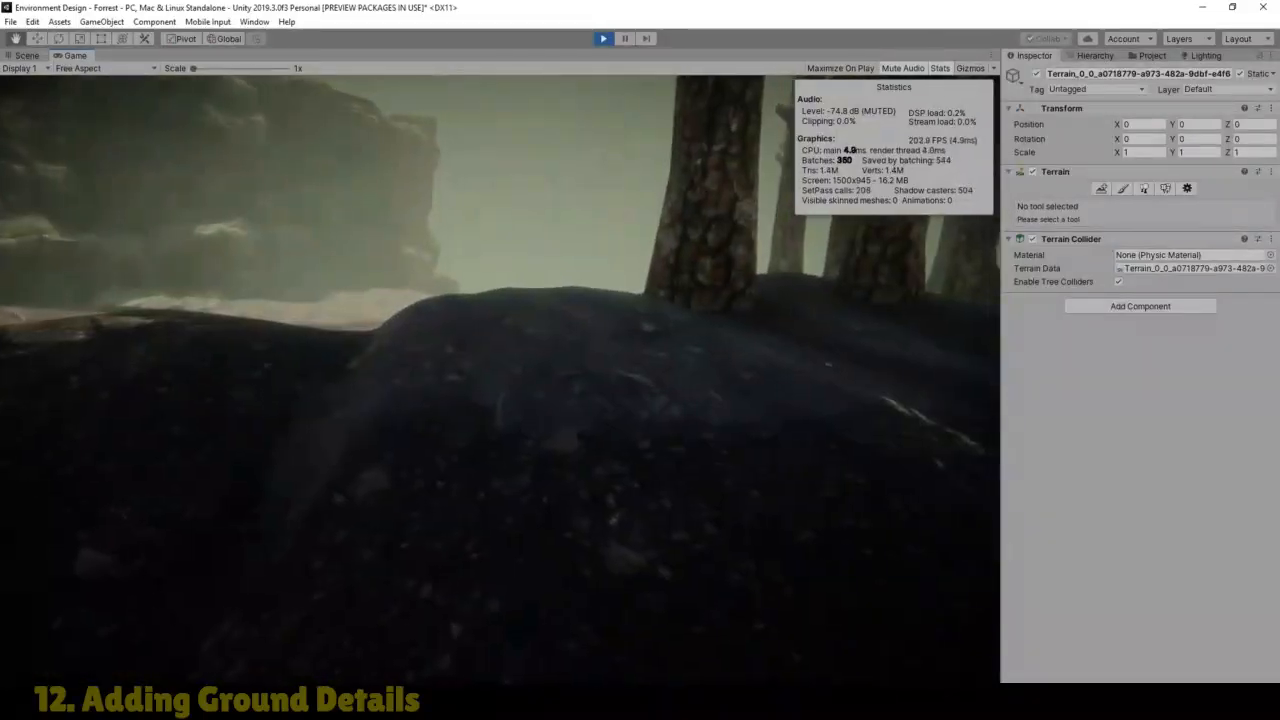
key(s)
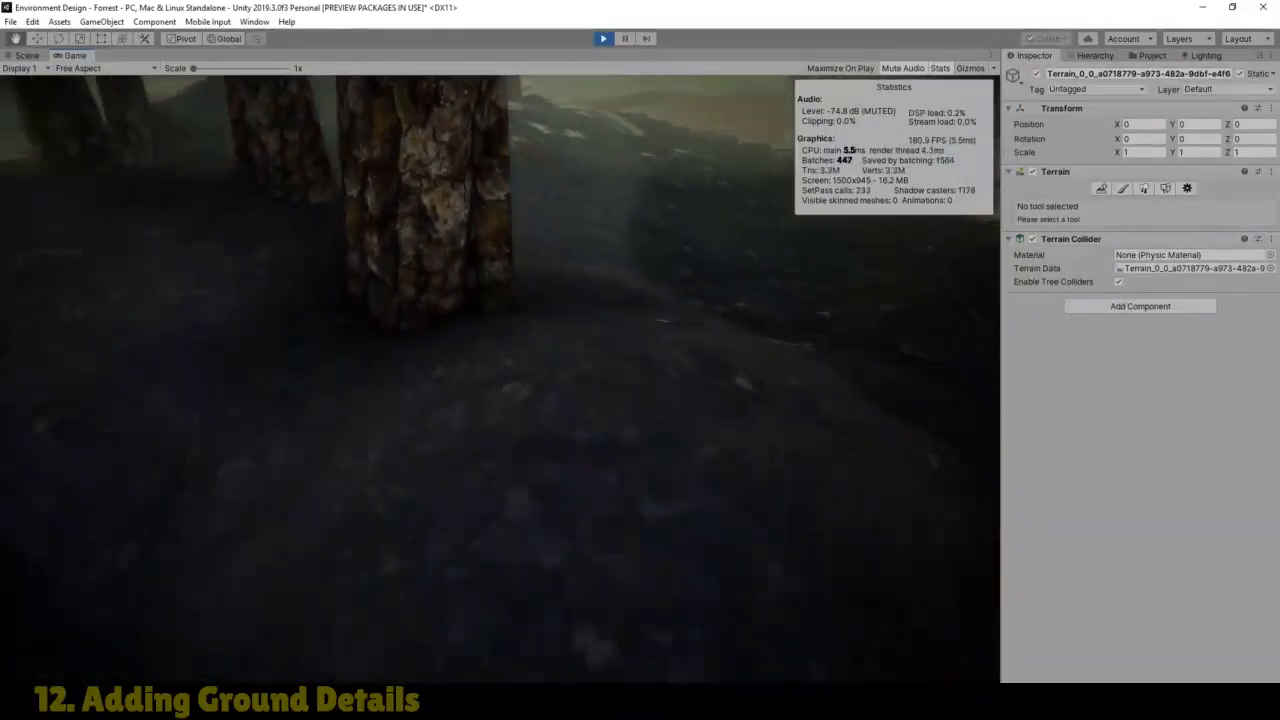
key(w)
key(w)
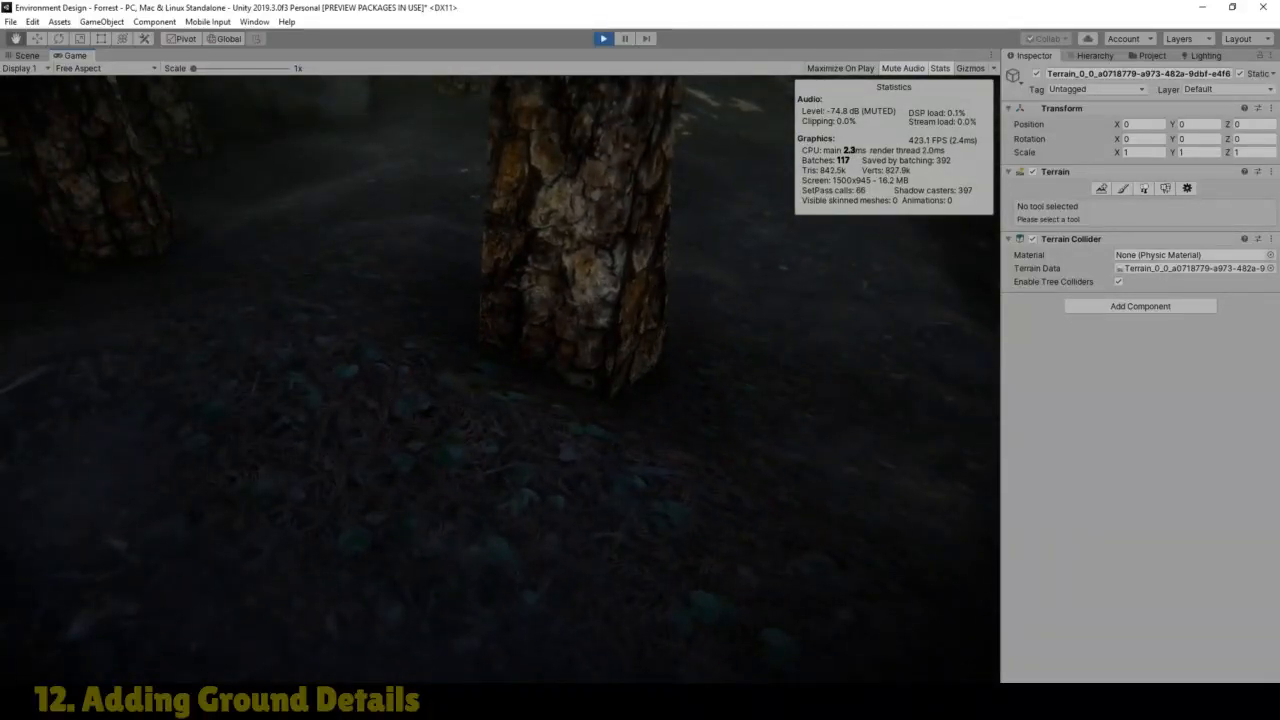
key(Escape)
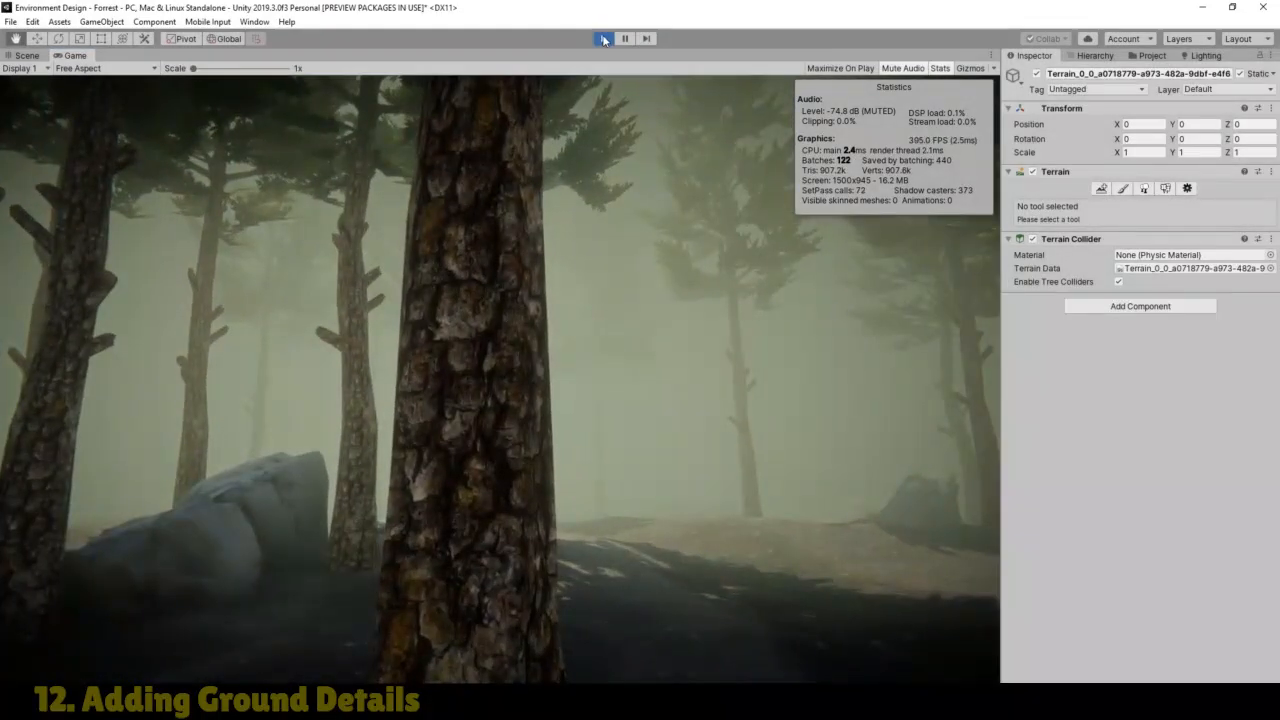
click(603, 38)
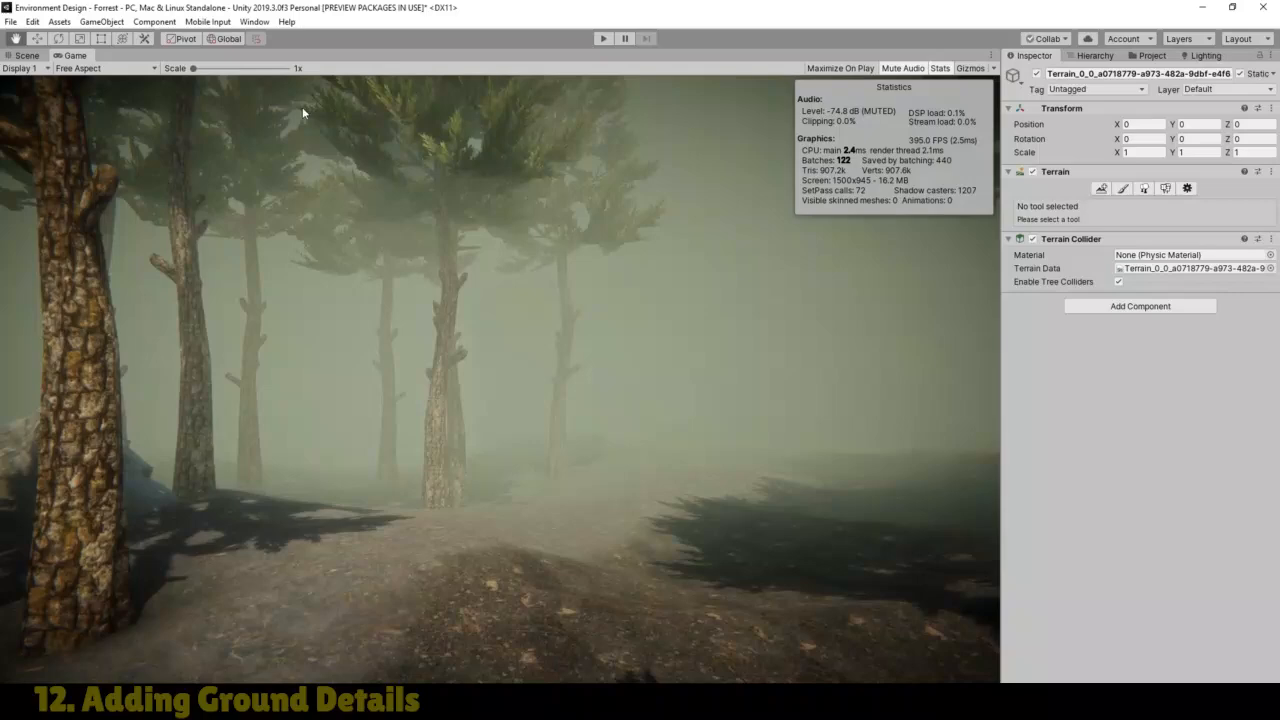
Step: Set the ConiferLeaves terrain layer's Metallic to 0.263, Smoothness to 0.161 and Normal Scale to 1.4
click(27, 56)
drag(419, 466, 364, 509)
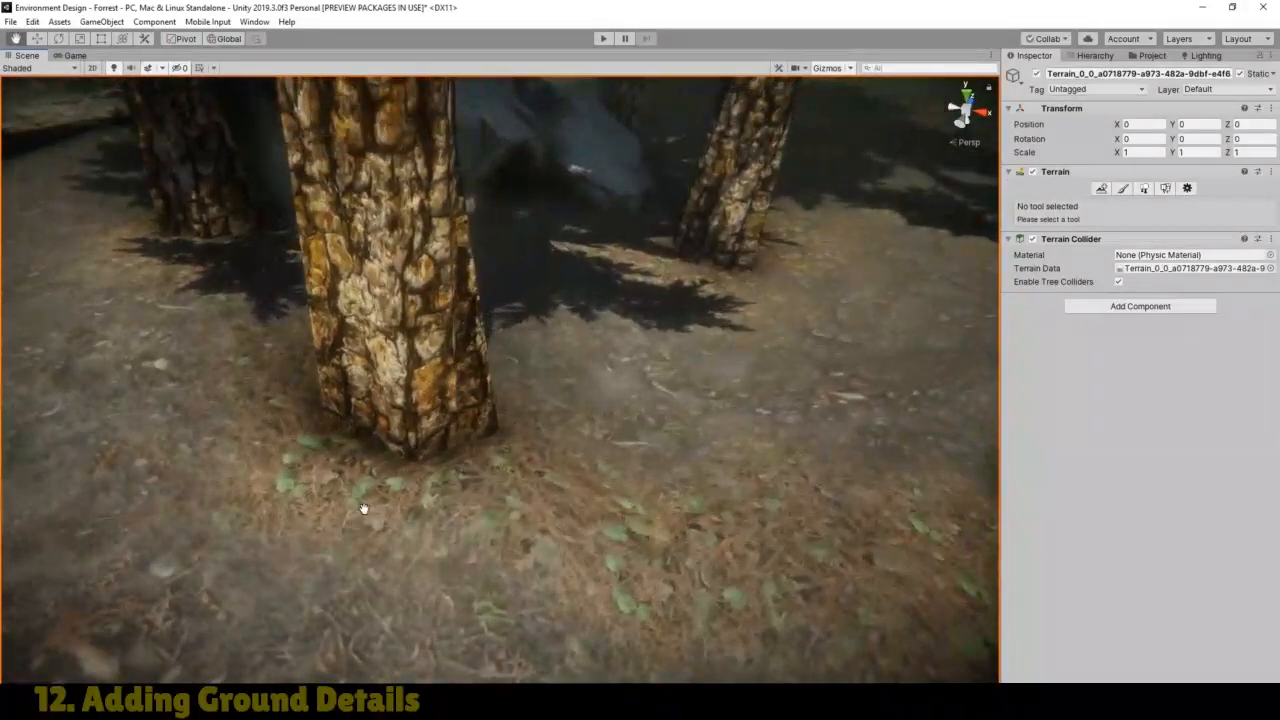
click(1123, 189)
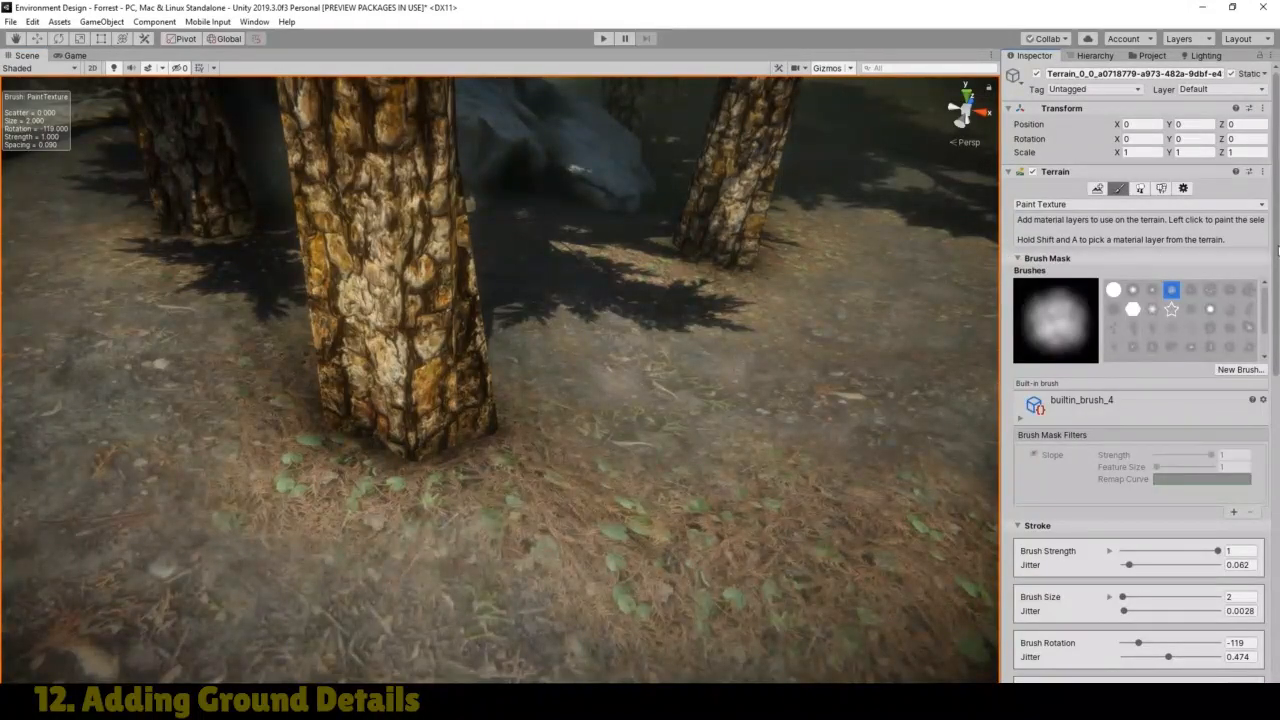
drag(1277, 250, 1277, 603)
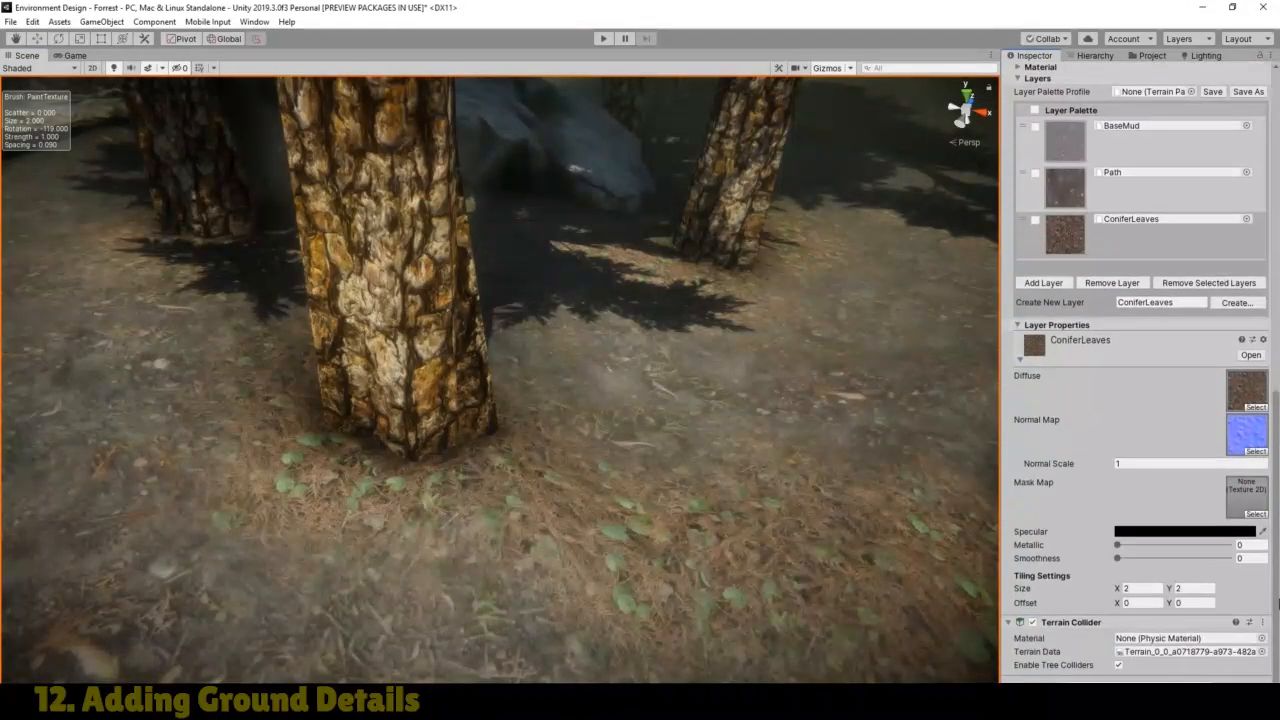
click(1066, 246)
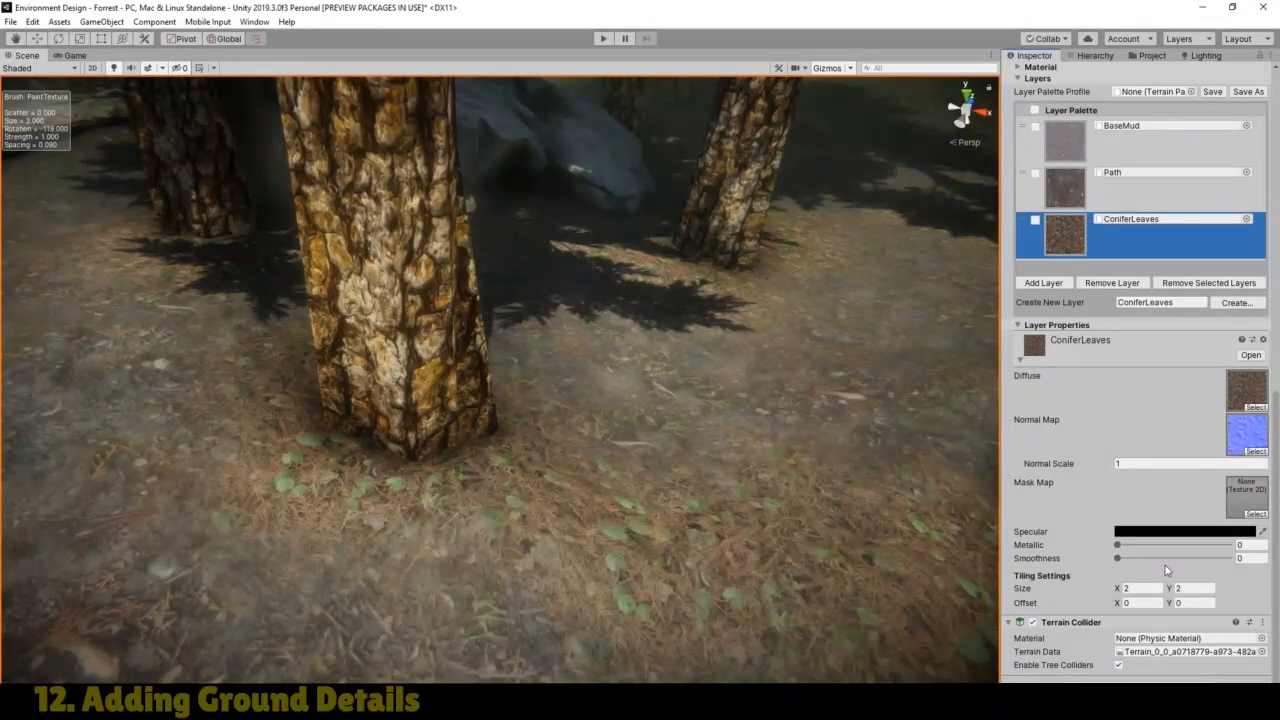
drag(1119, 548, 1141, 548)
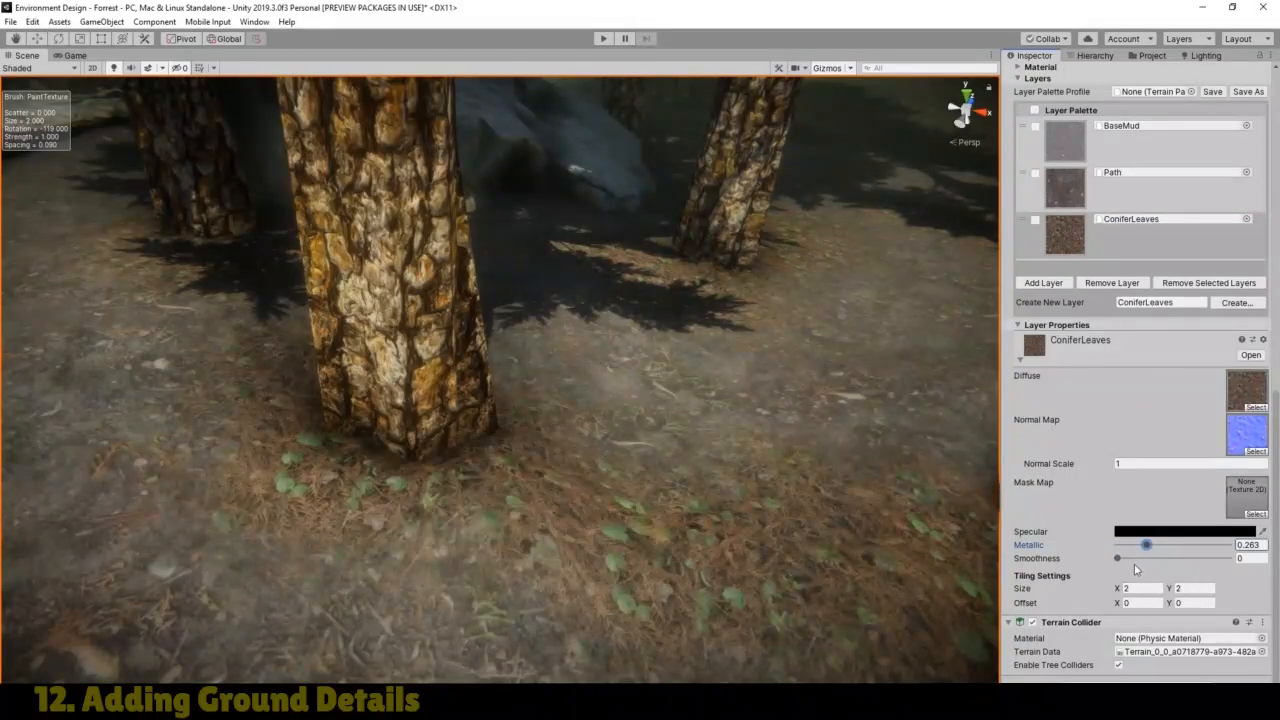
drag(1124, 559, 1146, 559)
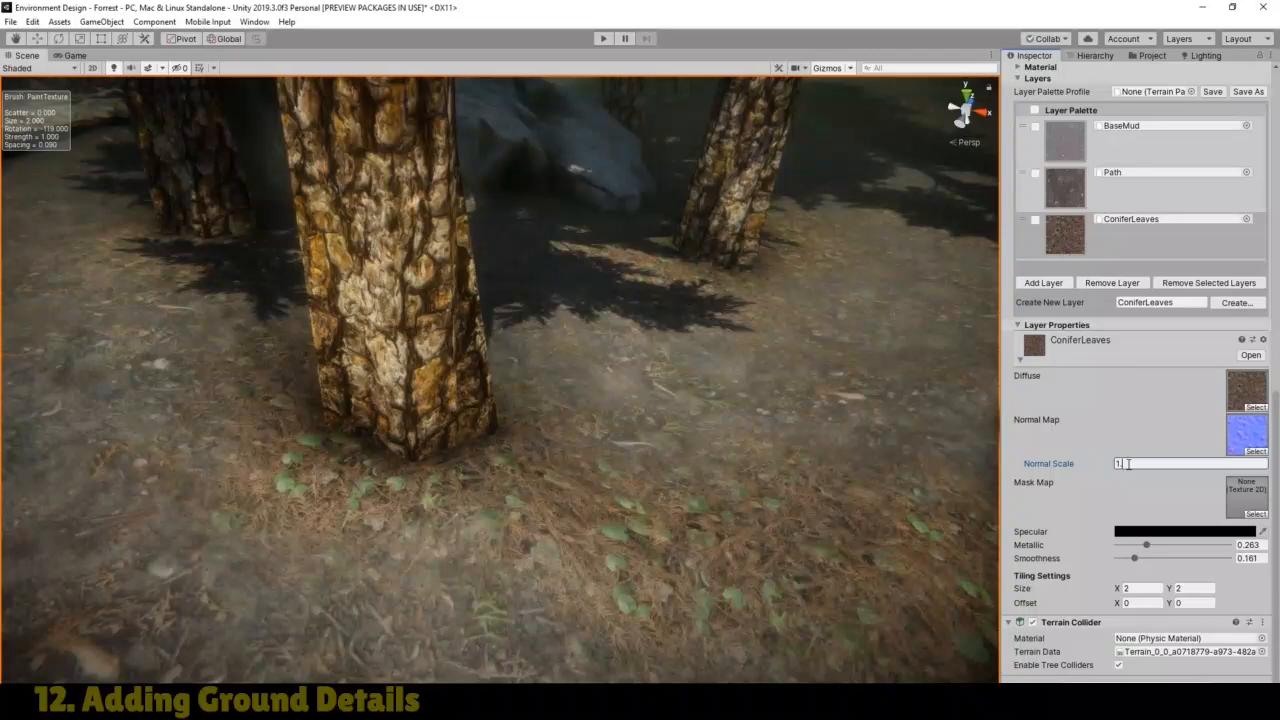
text(.4)
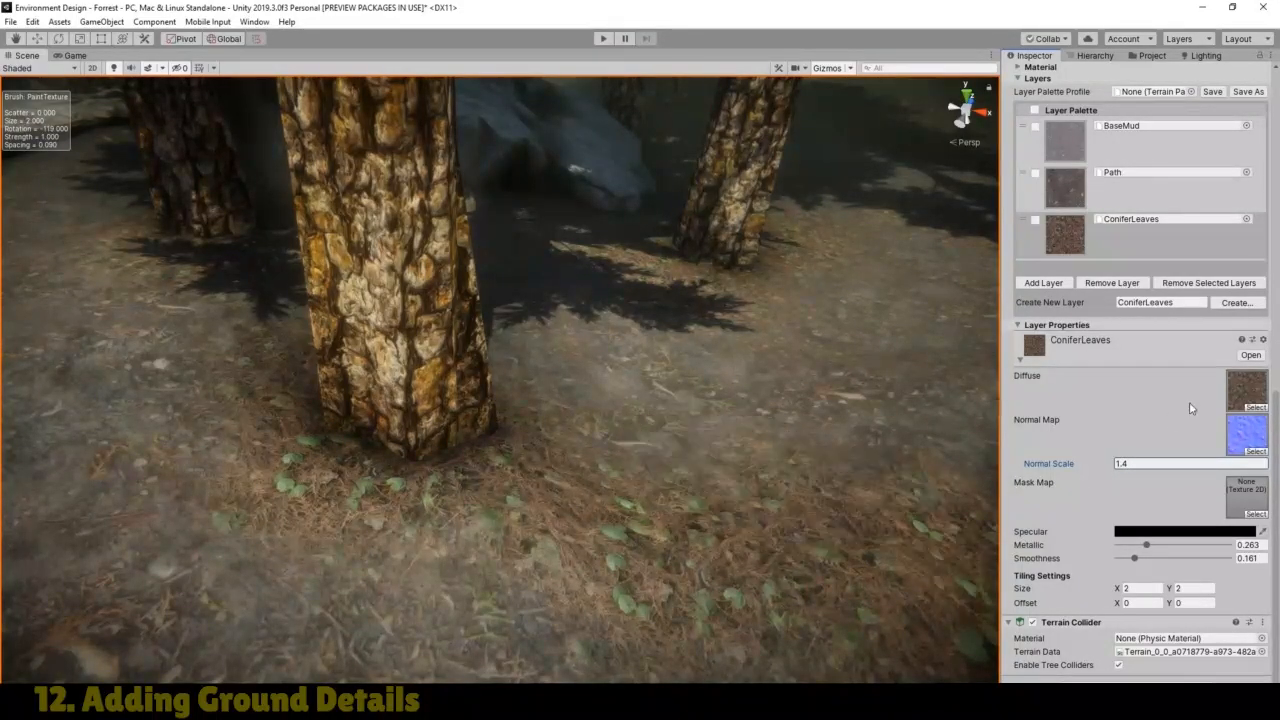
Step: Set the brush spacing to 3 and paint more ConiferLeaves around the base of the foreground tree
drag(1276, 450, 1277, 290)
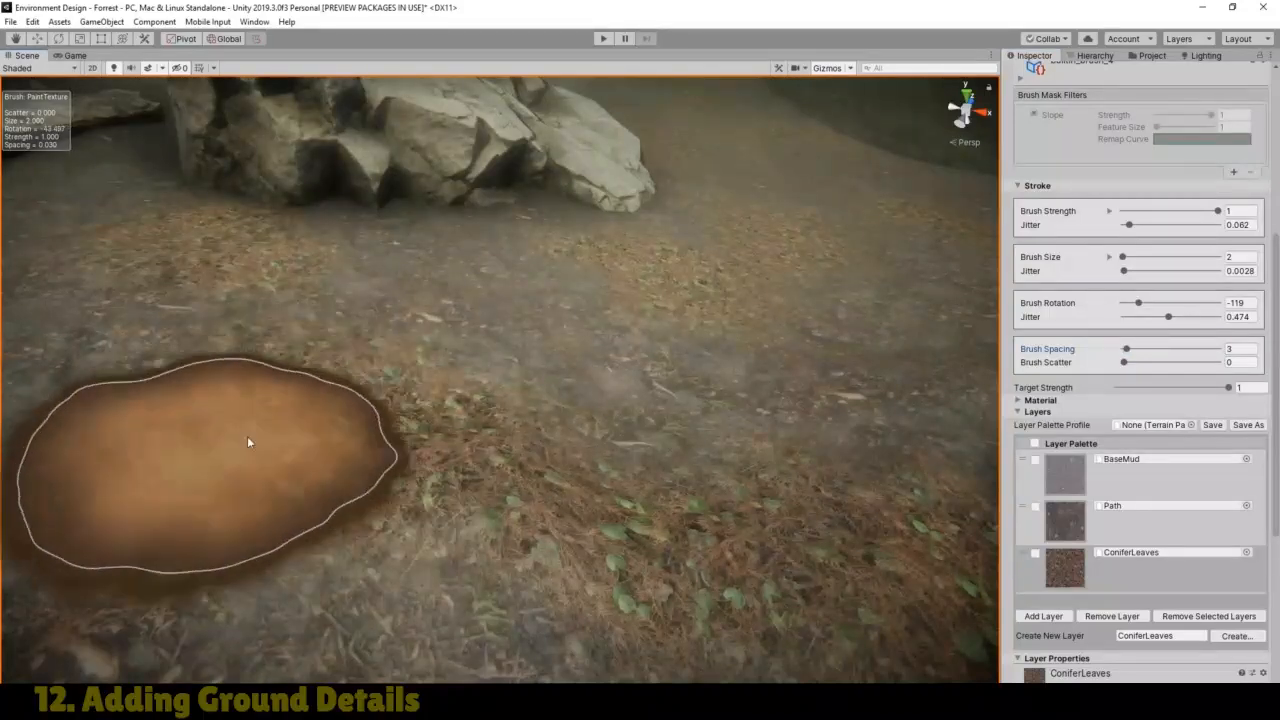
mouse_move(247, 436)
mouse_down()
mouse_move(419, 476)
mouse_move(569, 356)
mouse_move(409, 366)
mouse_move(662, 432)
mouse_move(478, 290)
mouse_move(276, 313)
mouse_up()
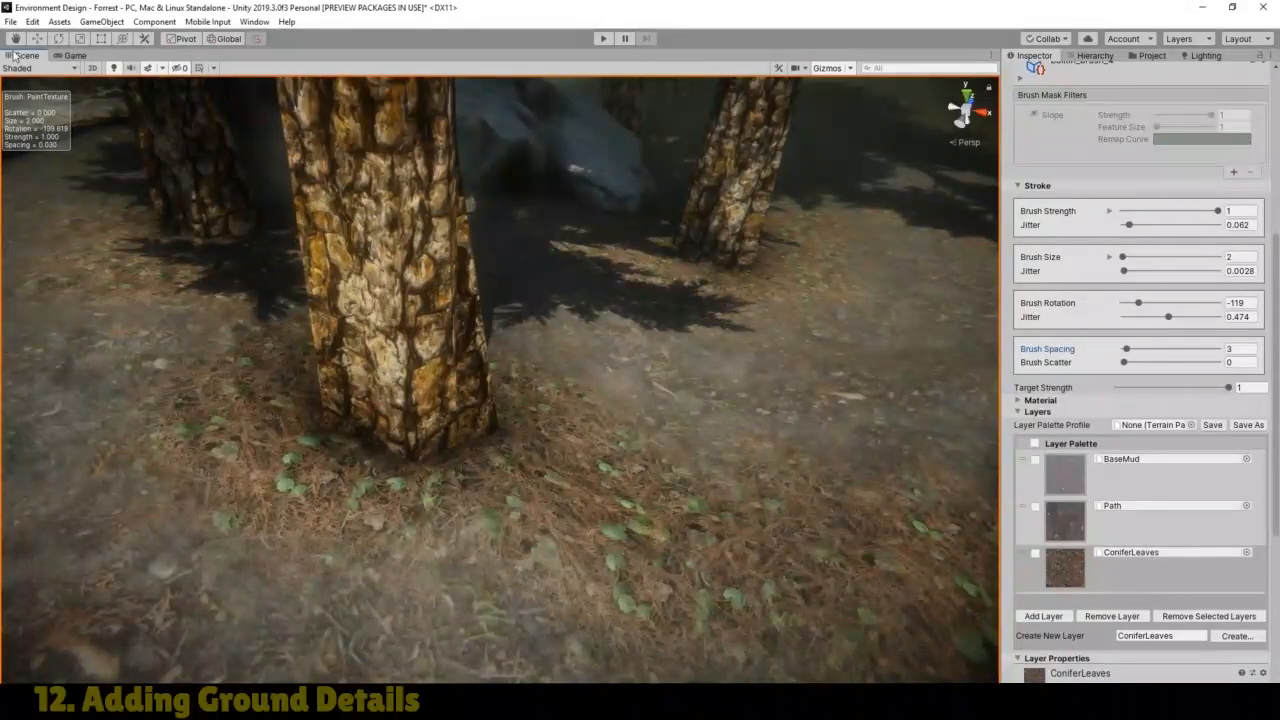
Step: Paint ConiferLeaves on the ground around the tree beside the pale rock and in front of the large boulder
click(15, 38)
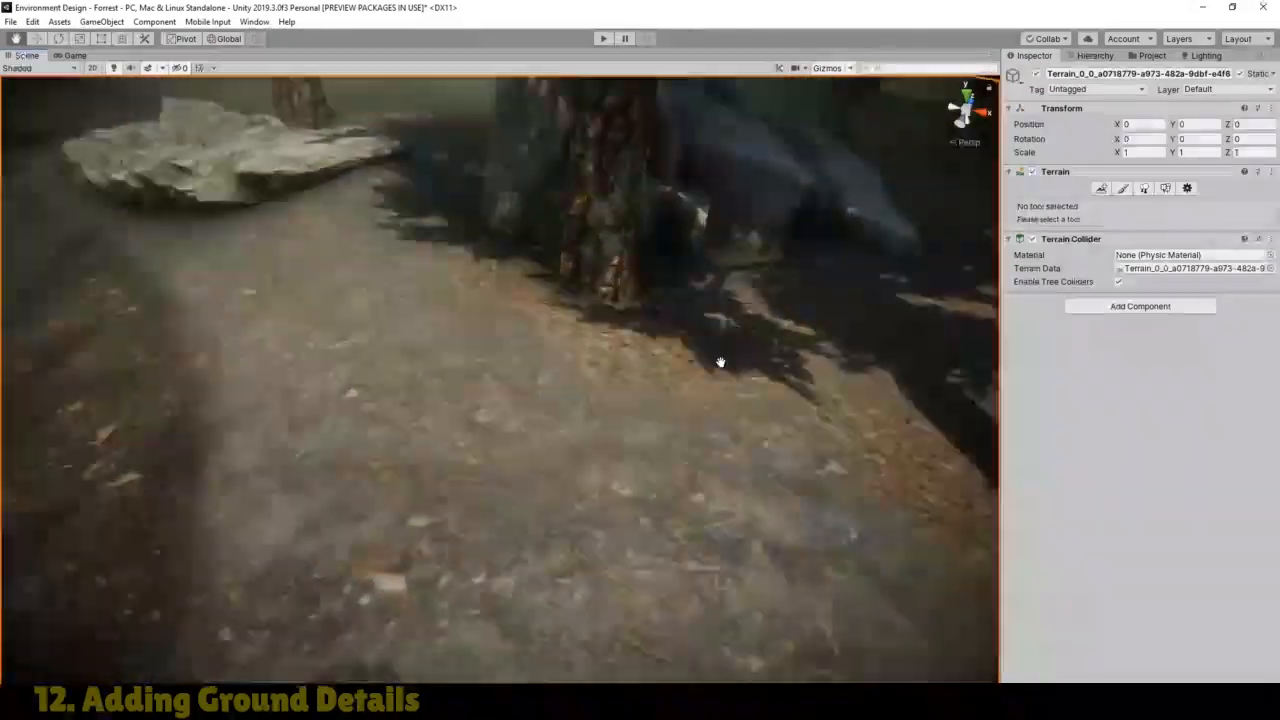
mouse_move(720, 363)
mouse_down()
mouse_move(883, 355)
mouse_move(734, 366)
mouse_move(650, 300)
mouse_move(400, 226)
mouse_move(756, 416)
mouse_move(920, 646)
mouse_up()
drag(291, 283, 840, 551)
right_drag(470, 388, 885, 323)
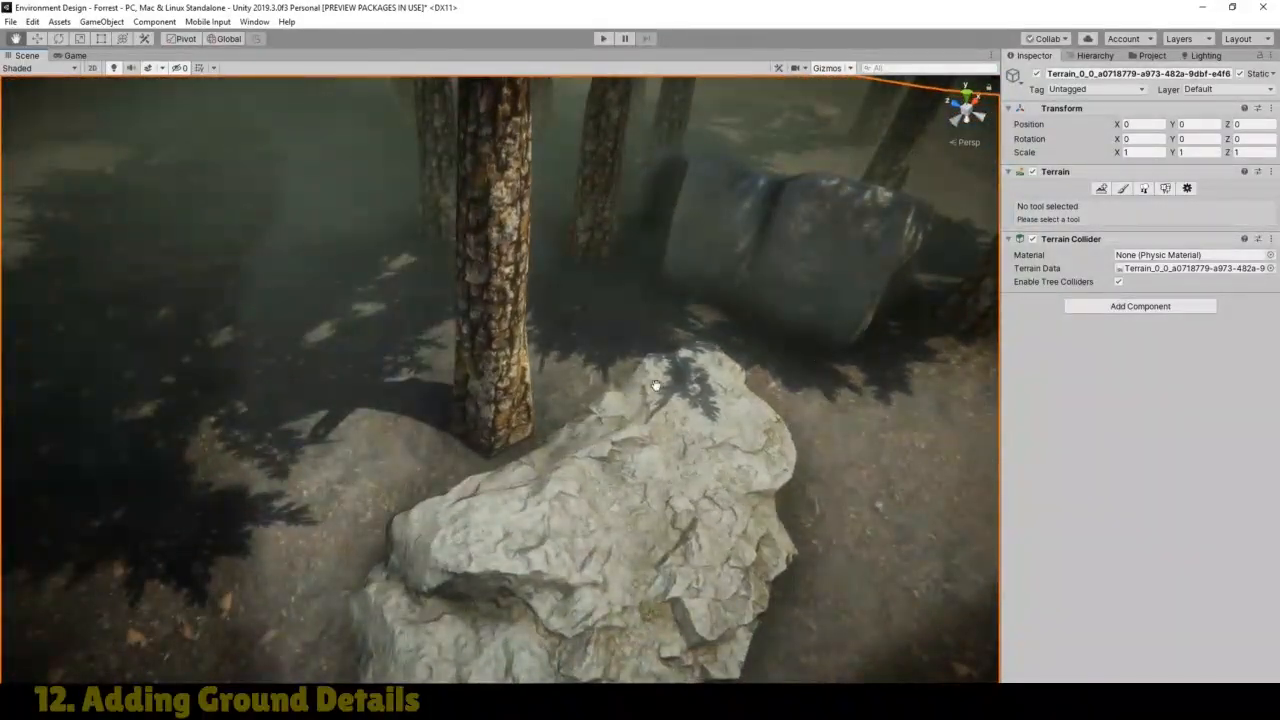
click(1123, 189)
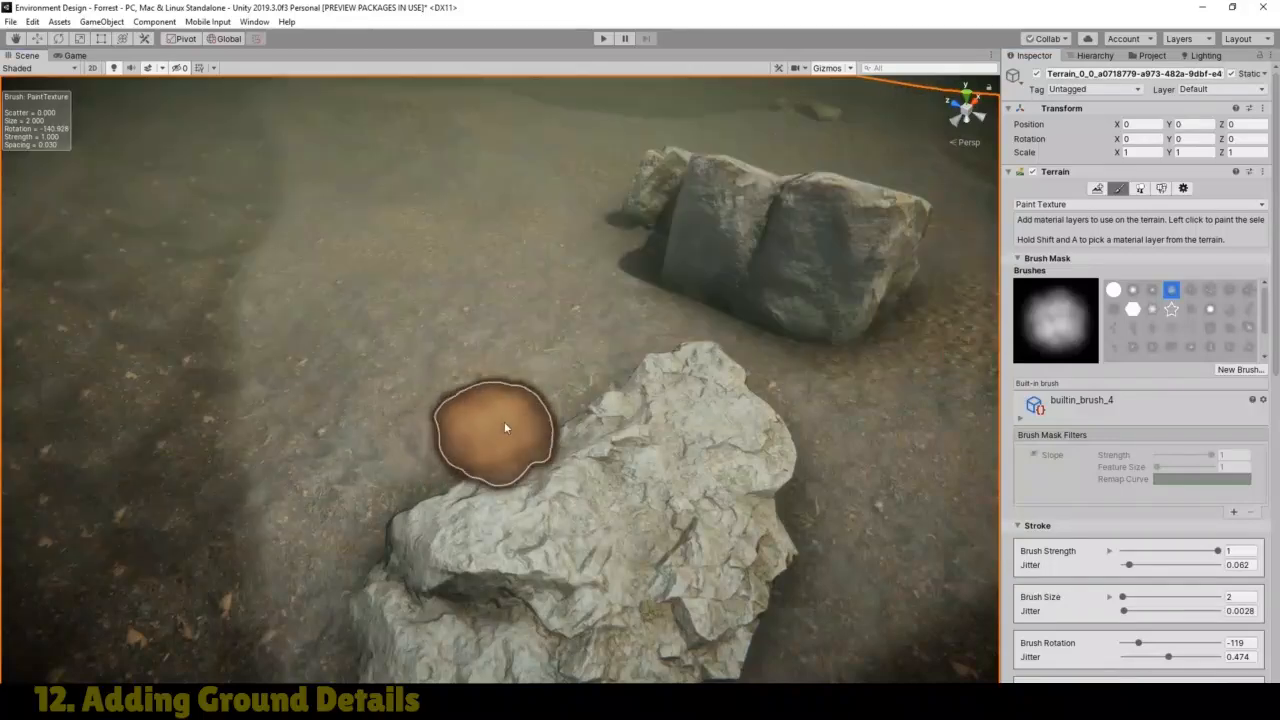
mouse_move(555, 427)
mouse_down()
mouse_move(504, 455)
mouse_move(460, 378)
mouse_move(502, 405)
mouse_move(470, 458)
mouse_move(486, 363)
mouse_move(566, 414)
mouse_move(586, 446)
mouse_move(576, 434)
mouse_up()
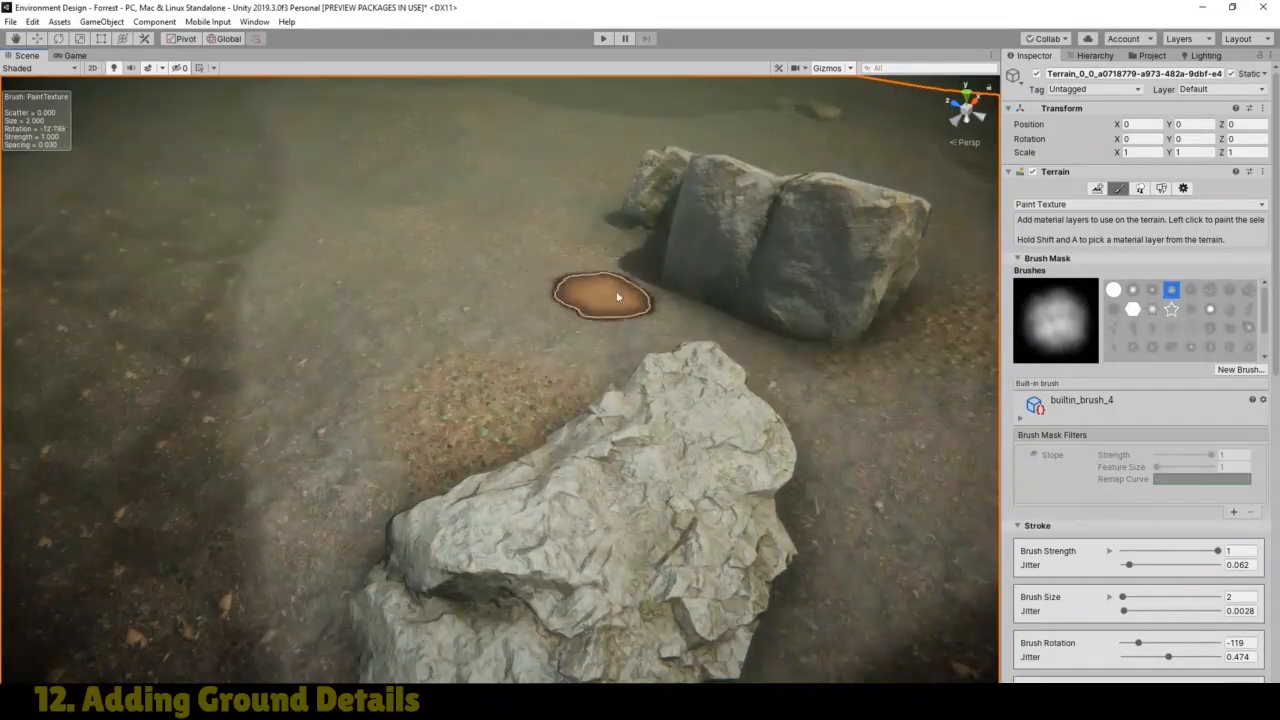
mouse_move(617, 297)
mouse_down()
mouse_move(566, 286)
mouse_move(571, 263)
mouse_move(614, 266)
mouse_move(578, 253)
mouse_move(621, 283)
mouse_move(609, 258)
mouse_move(600, 292)
mouse_move(525, 268)
mouse_move(531, 243)
mouse_move(603, 240)
mouse_move(611, 280)
mouse_up()
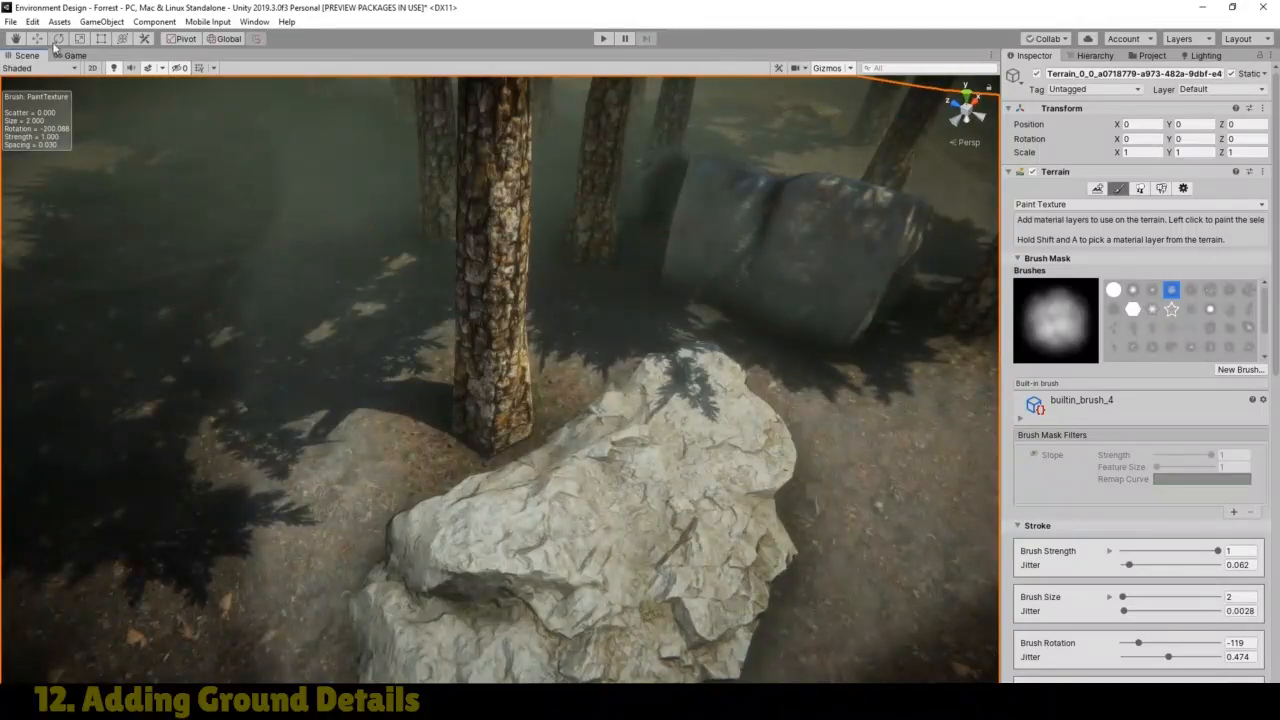
Step: Paint ConiferLeaves on the shaded ground around the bases of the trees behind the pale rock
click(14, 39)
mouse_move(411, 243)
mouse_down()
mouse_move(1031, 469)
mouse_move(1120, 485)
mouse_up()
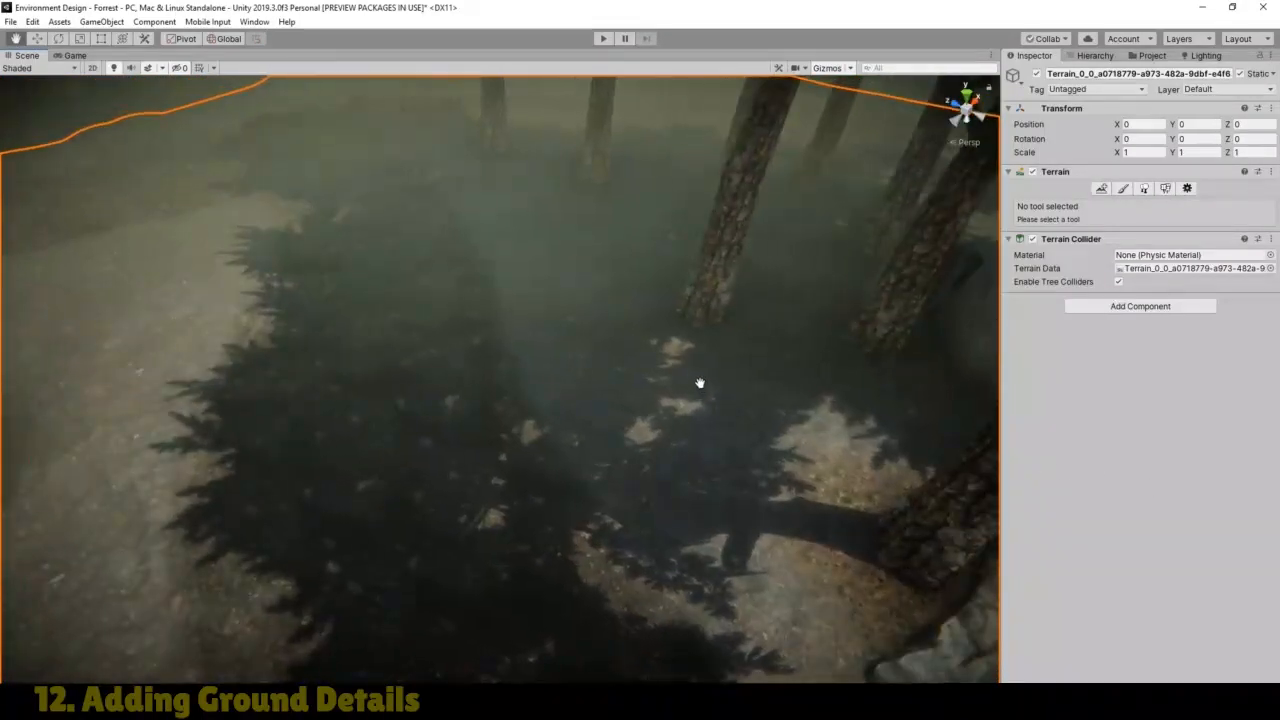
mouse_move(659, 361)
right_down()
mouse_move(894, 360)
mouse_move(271, 300)
mouse_move(857, 337)
mouse_move(420, 417)
mouse_move(386, 406)
mouse_move(509, 303)
right_up()
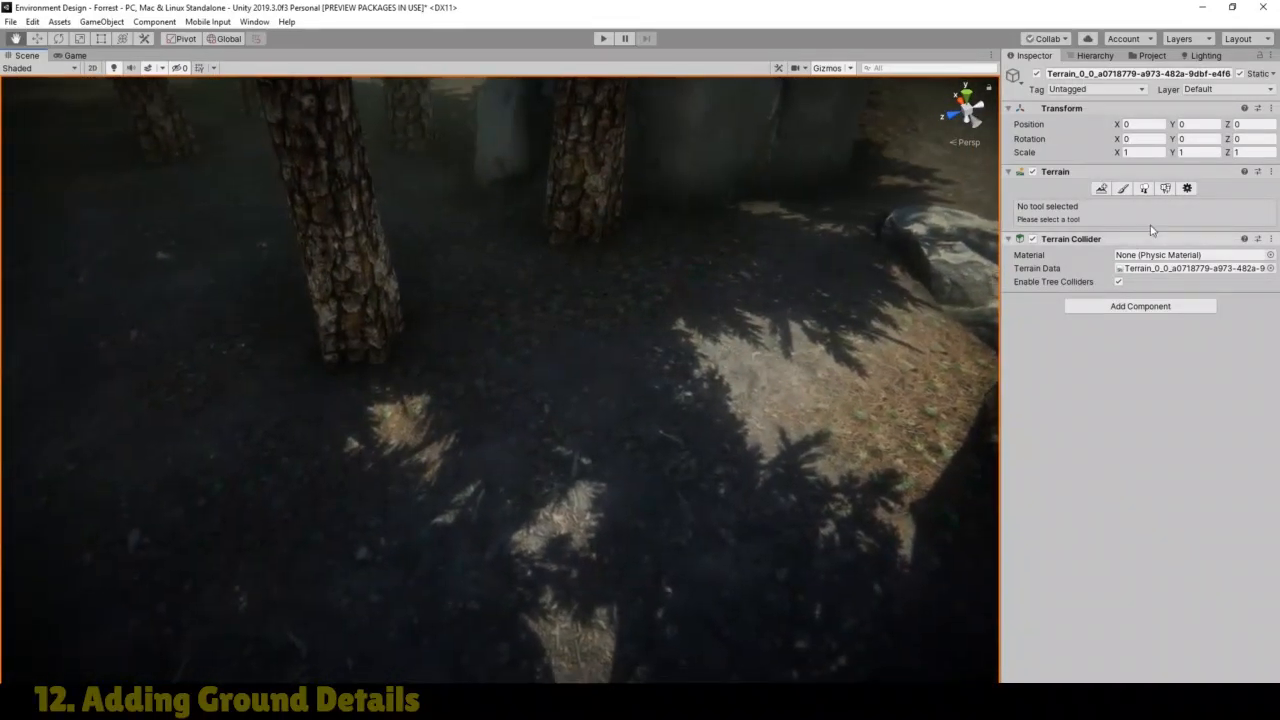
click(1123, 189)
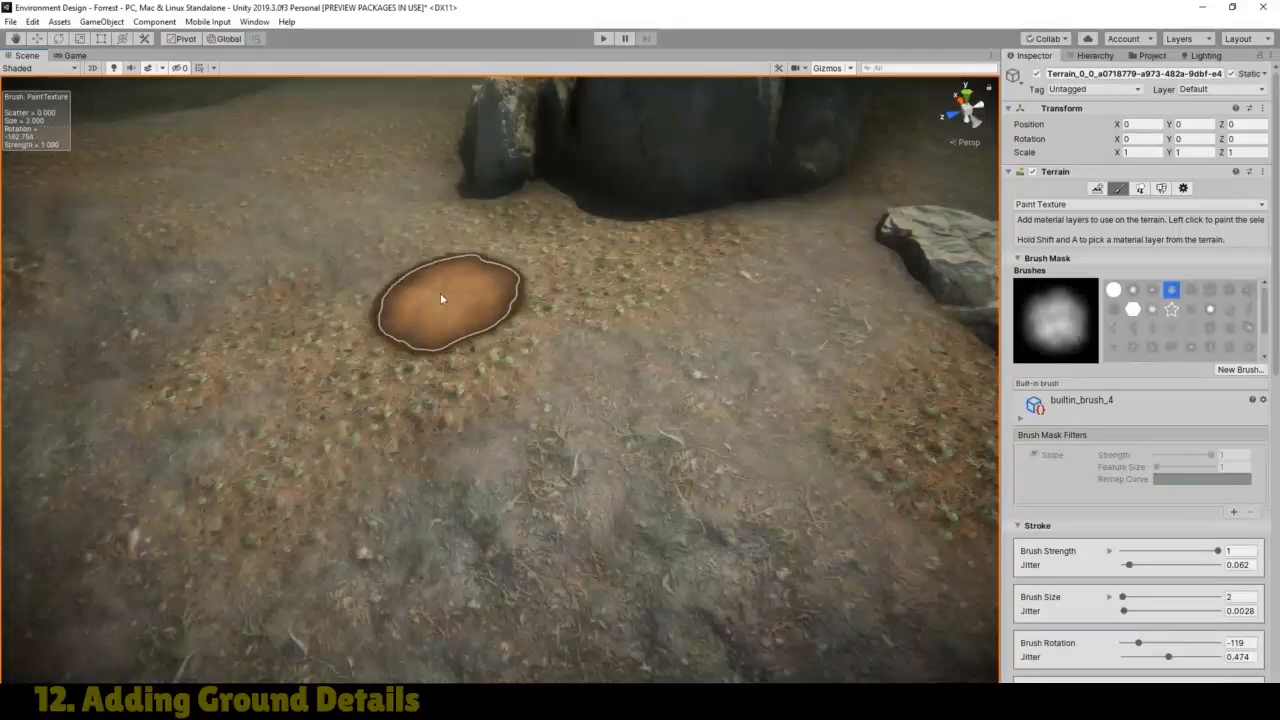
drag(528, 449, 463, 400)
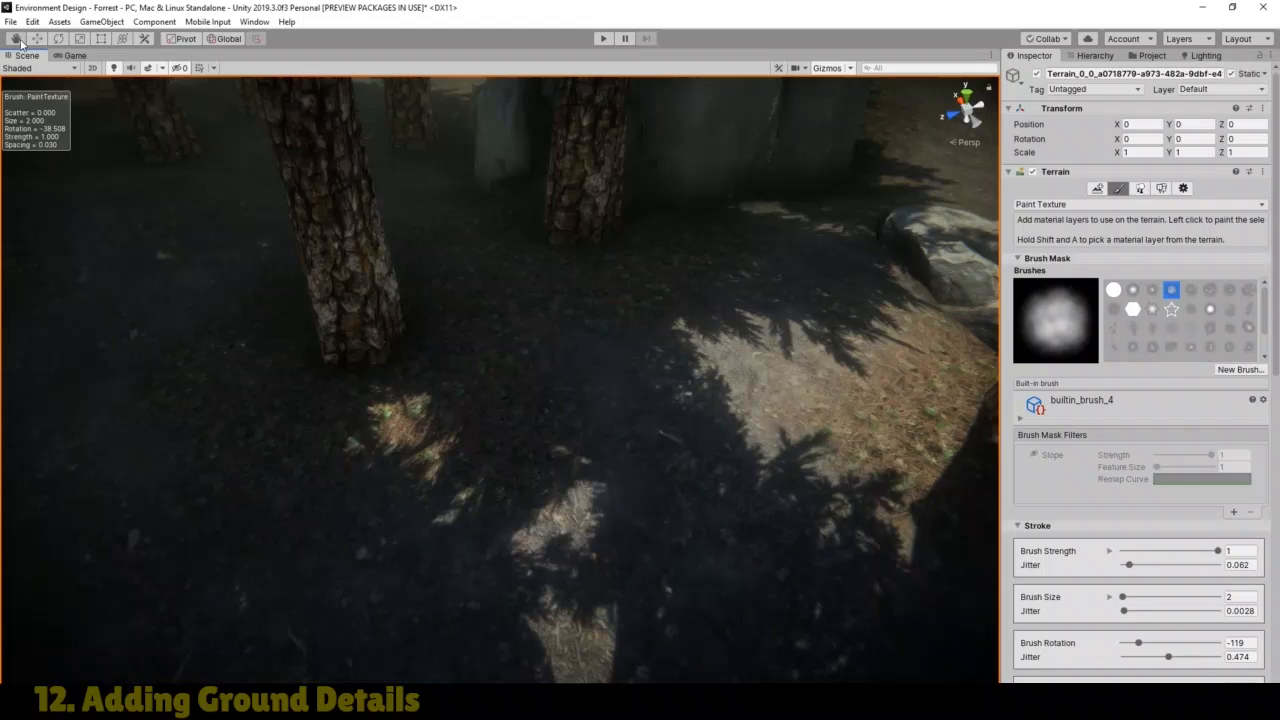
Step: Examine the painted ground around the trees and rocks from close up and from a distance across the forest
click(20, 40)
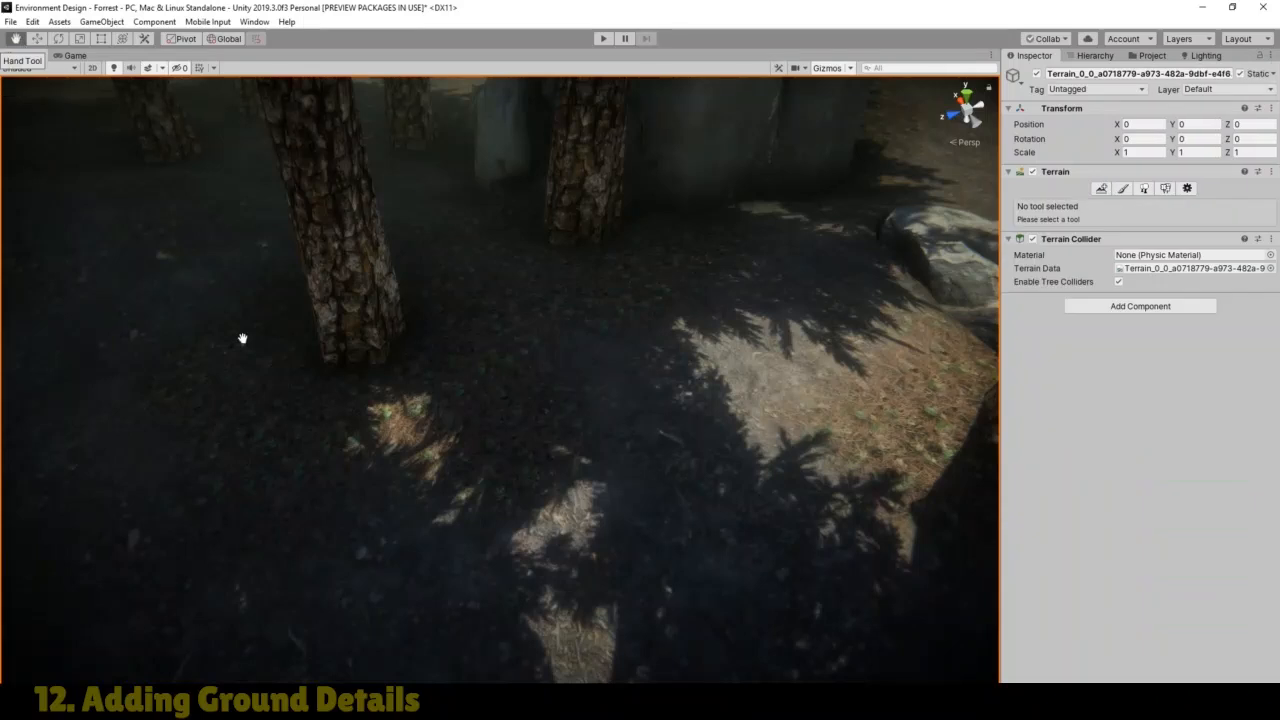
drag(168, 308, 746, 452)
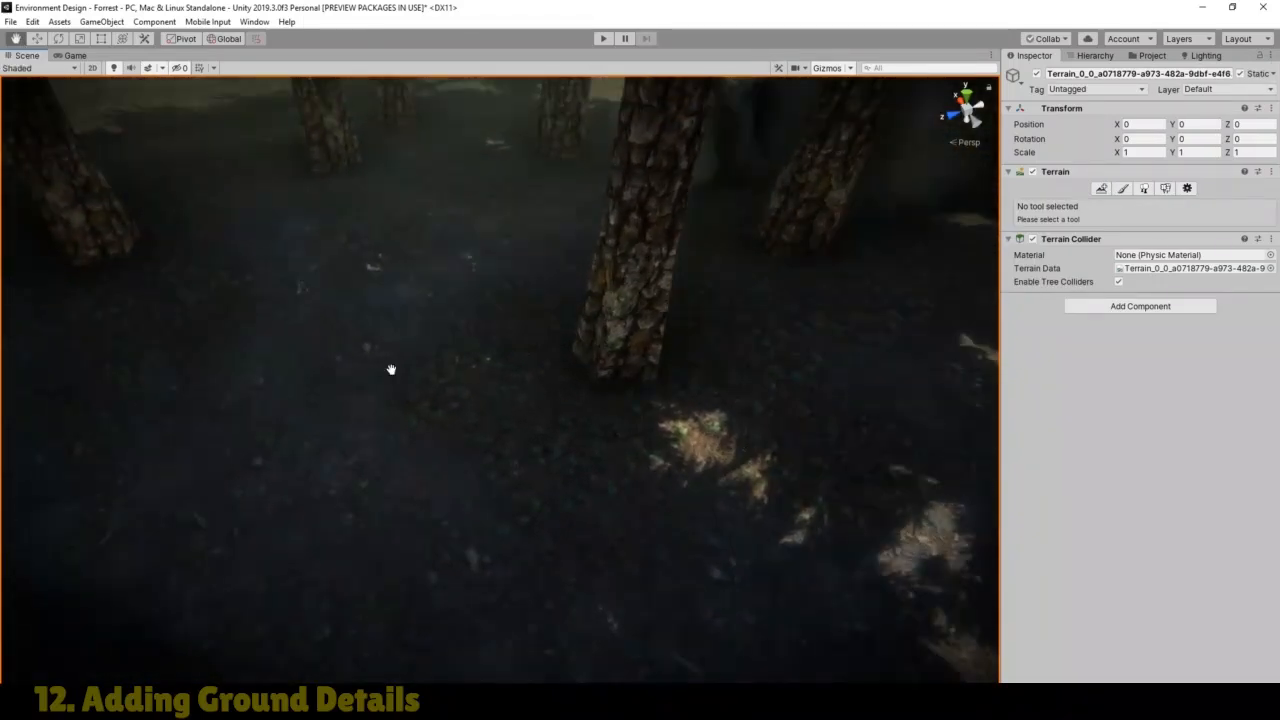
drag(124, 254, 838, 419)
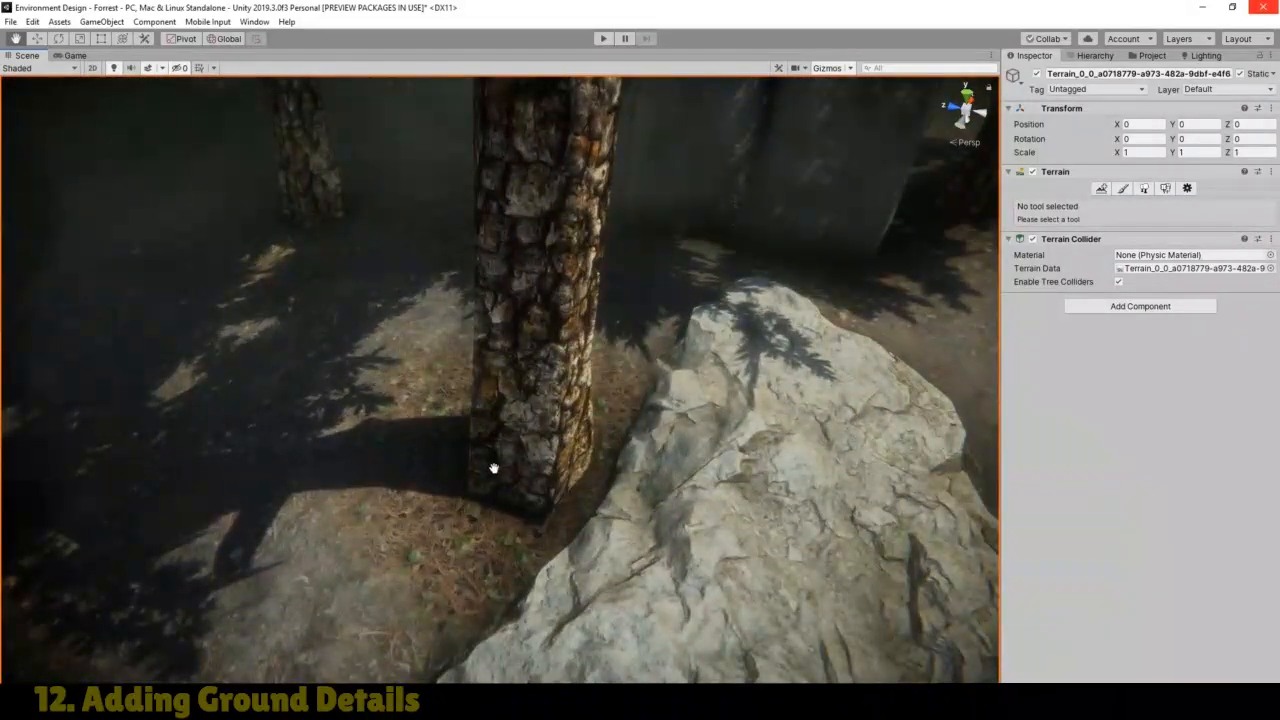
scroll(483, 440, down, 5)
alt+drag(595, 446, 631, 267)
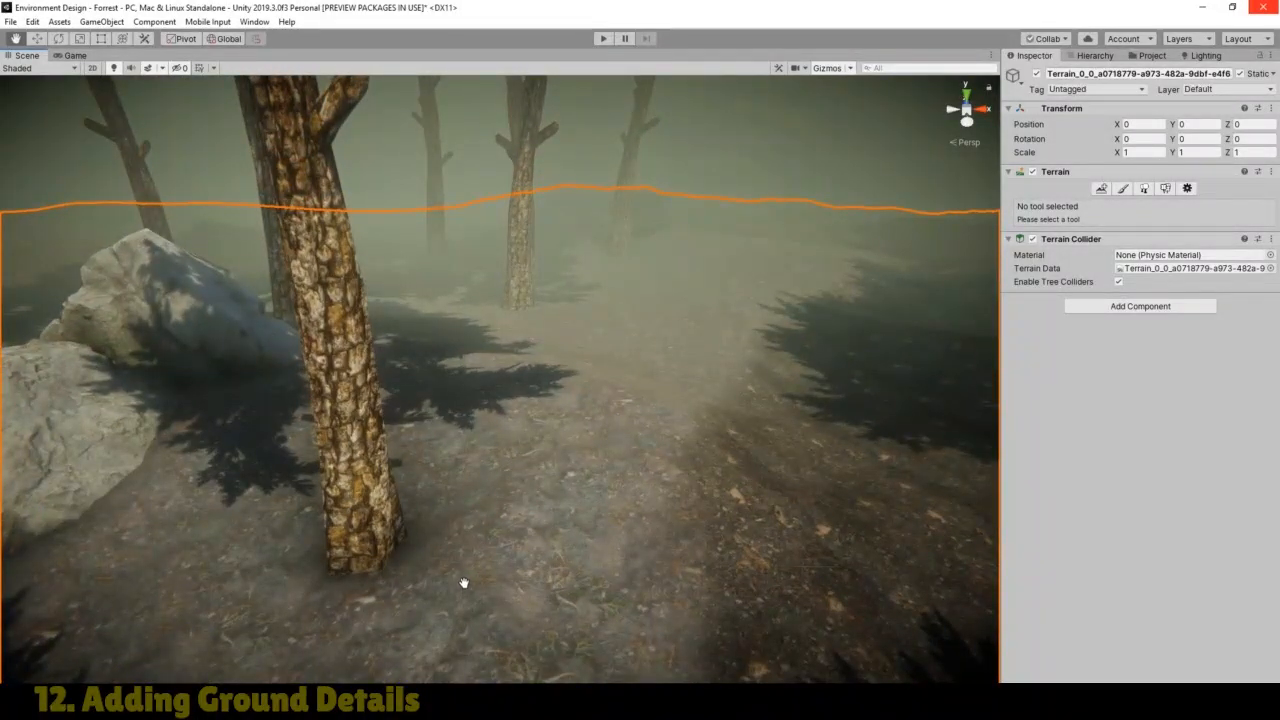
scroll(464, 583, down, 4)
drag(432, 548, 516, 482)
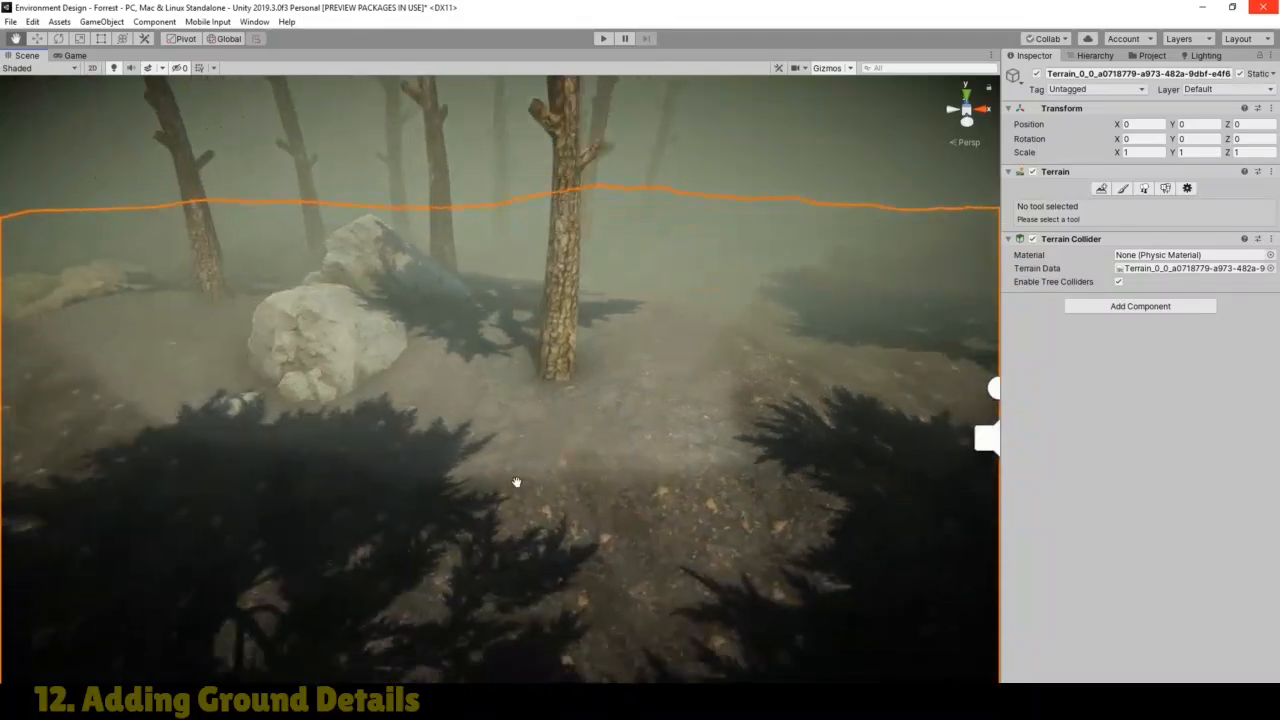
right_drag(578, 476, 285, 415)
drag(458, 494, 305, 481)
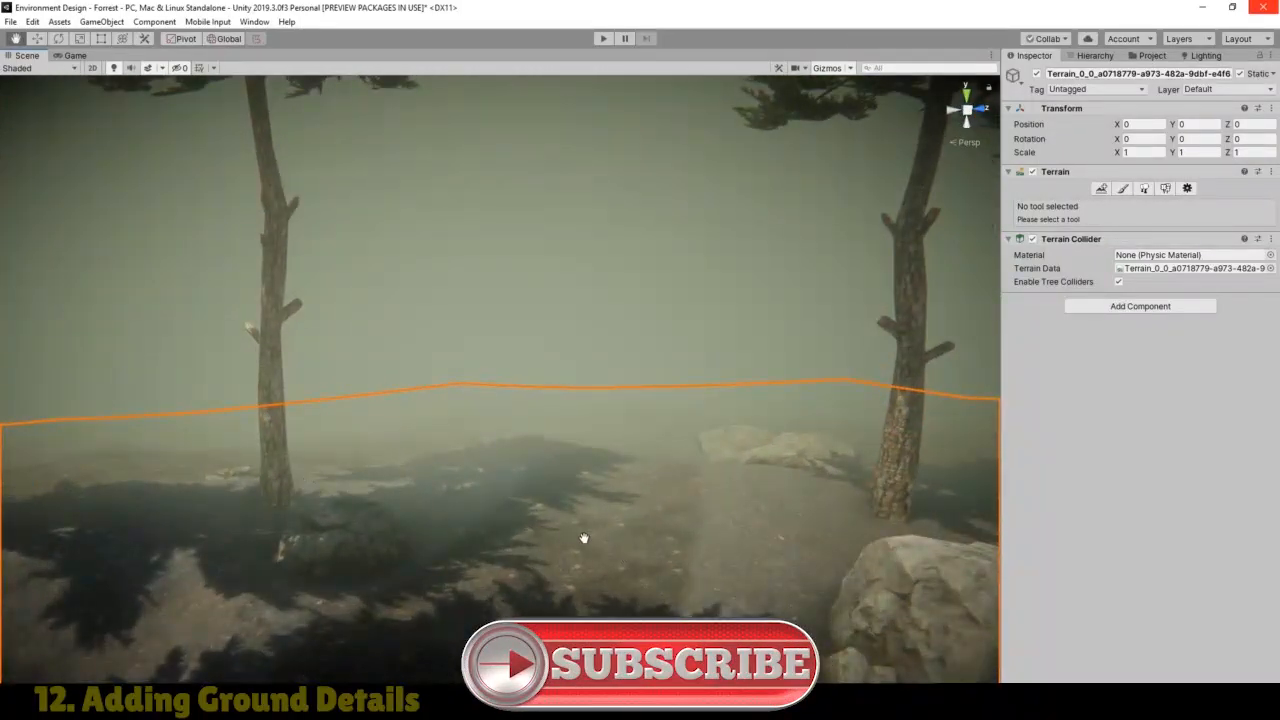
right_drag(583, 531, 316, 539)
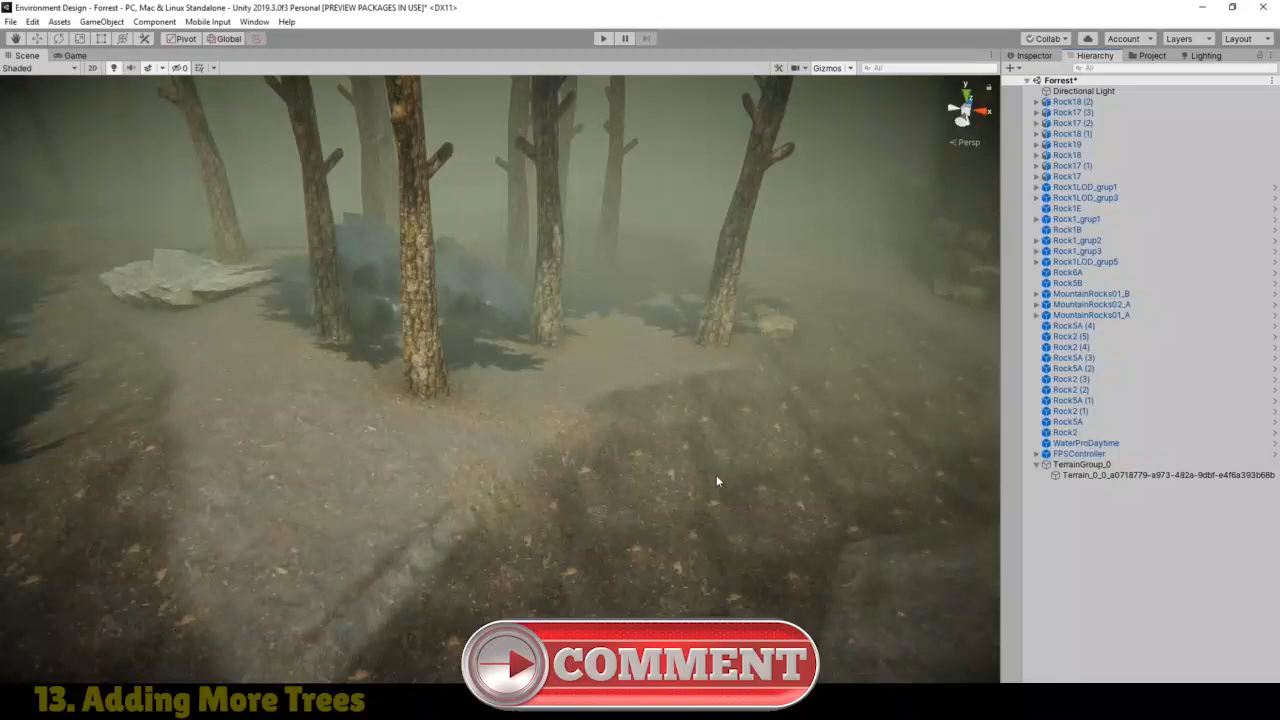
Step: Turn off the fog in the Scene view to get a clear overview of the forest
scroll(716, 476, down, 2)
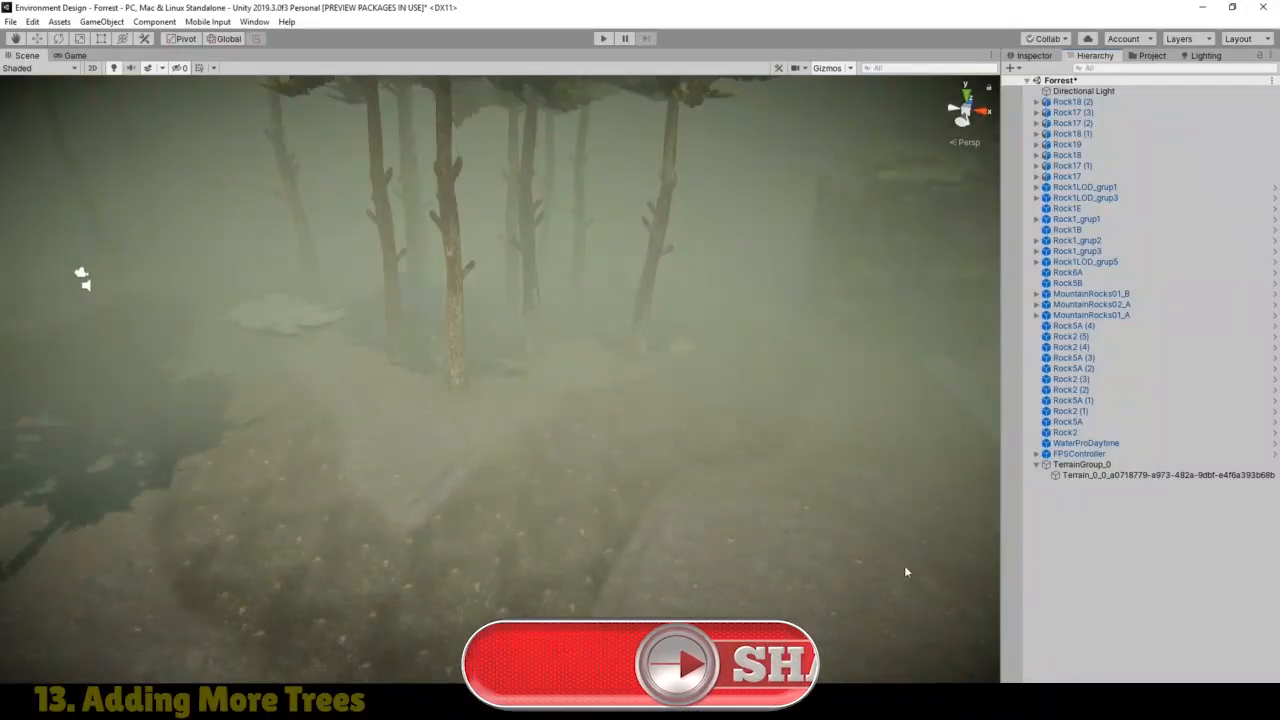
scroll(877, 501, down, 1)
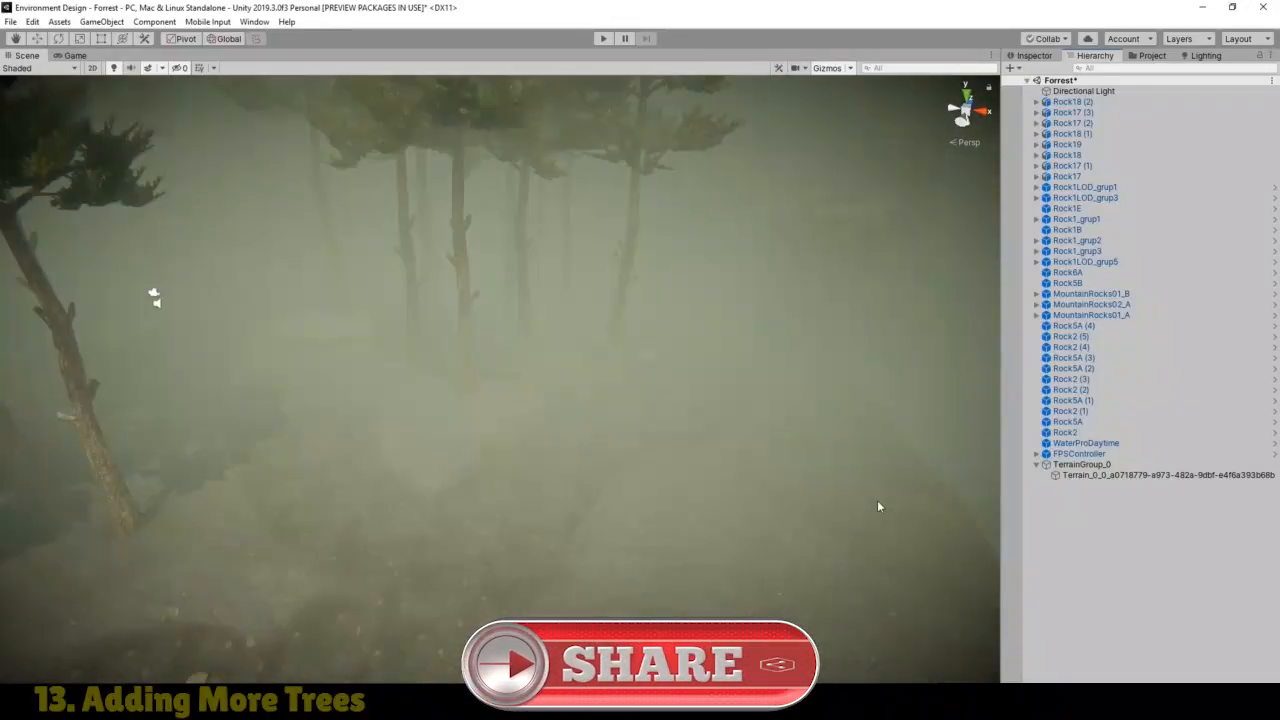
click(162, 67)
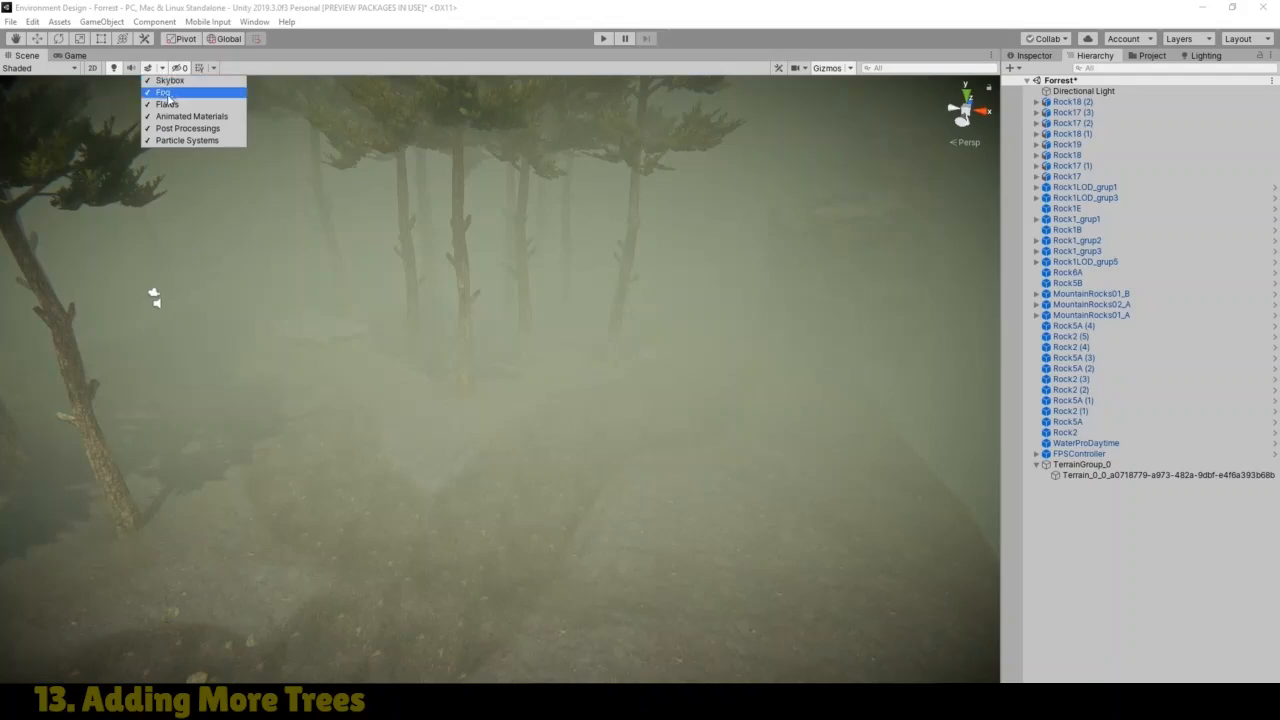
click(166, 93)
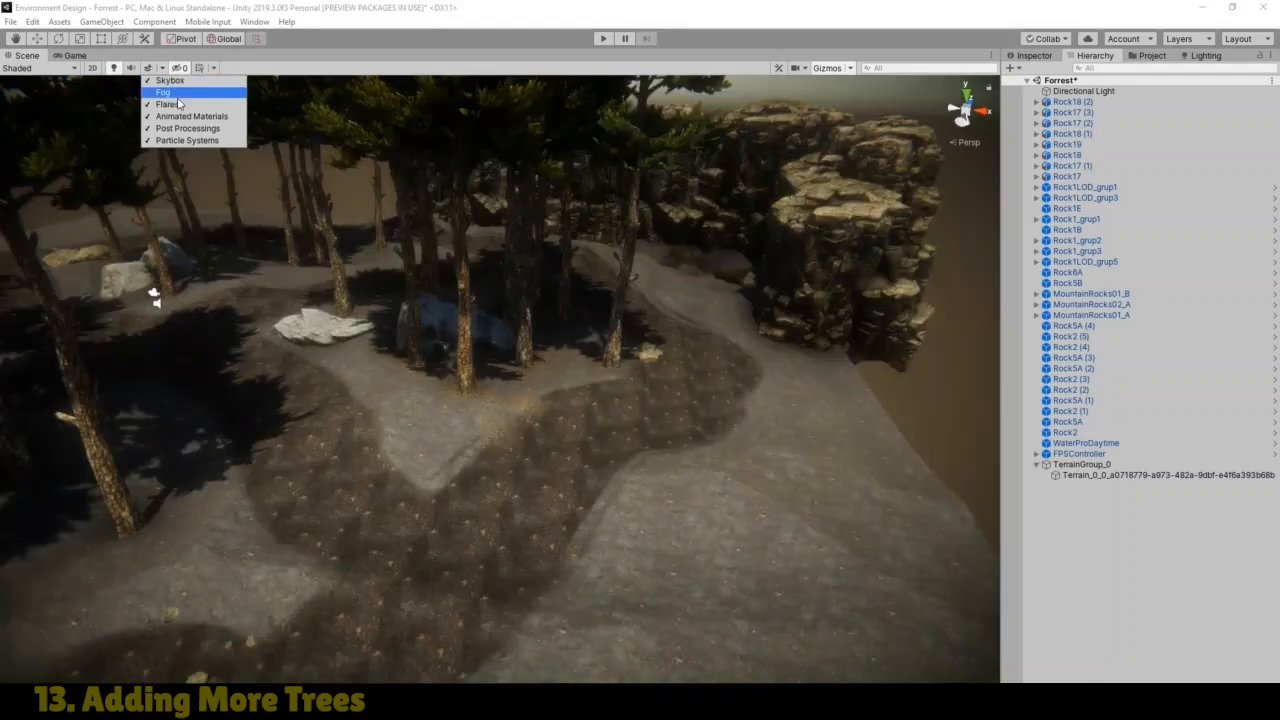
click(14, 39)
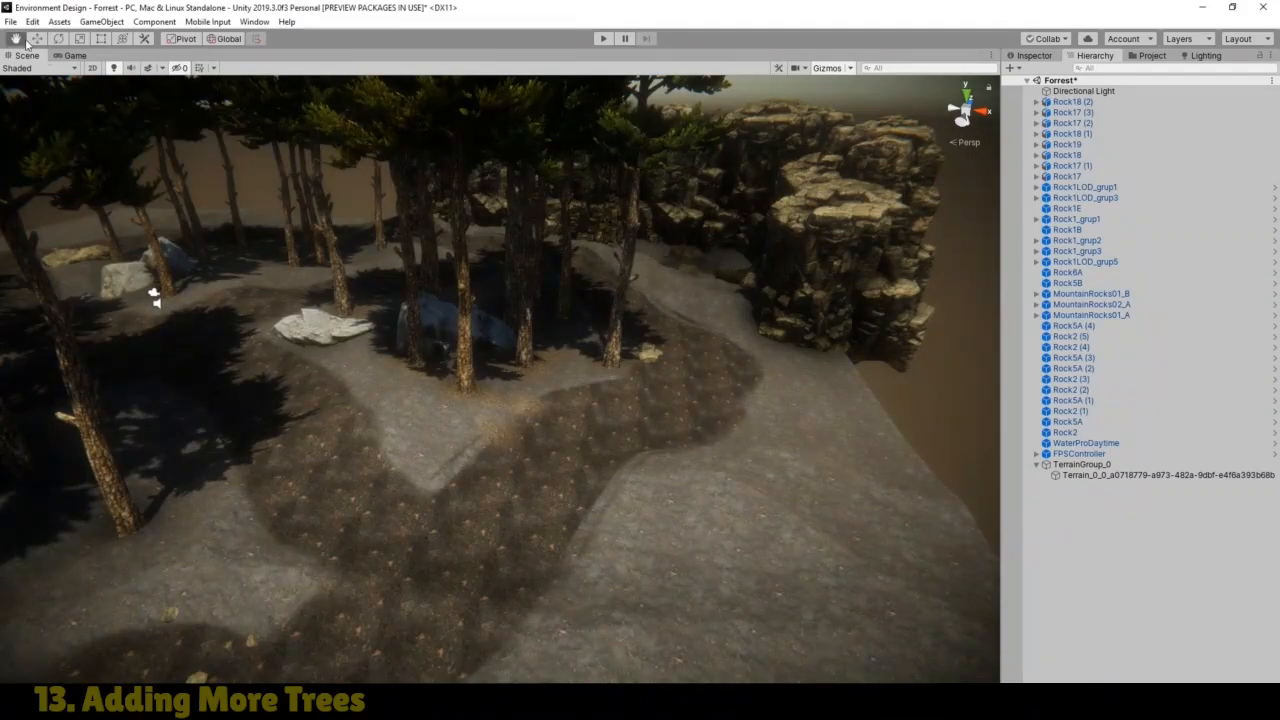
Step: Switch the Scene view's draw mode to Shaded Wireframe with the tree group and the cliff in view
right_drag(551, 338, 486, 250)
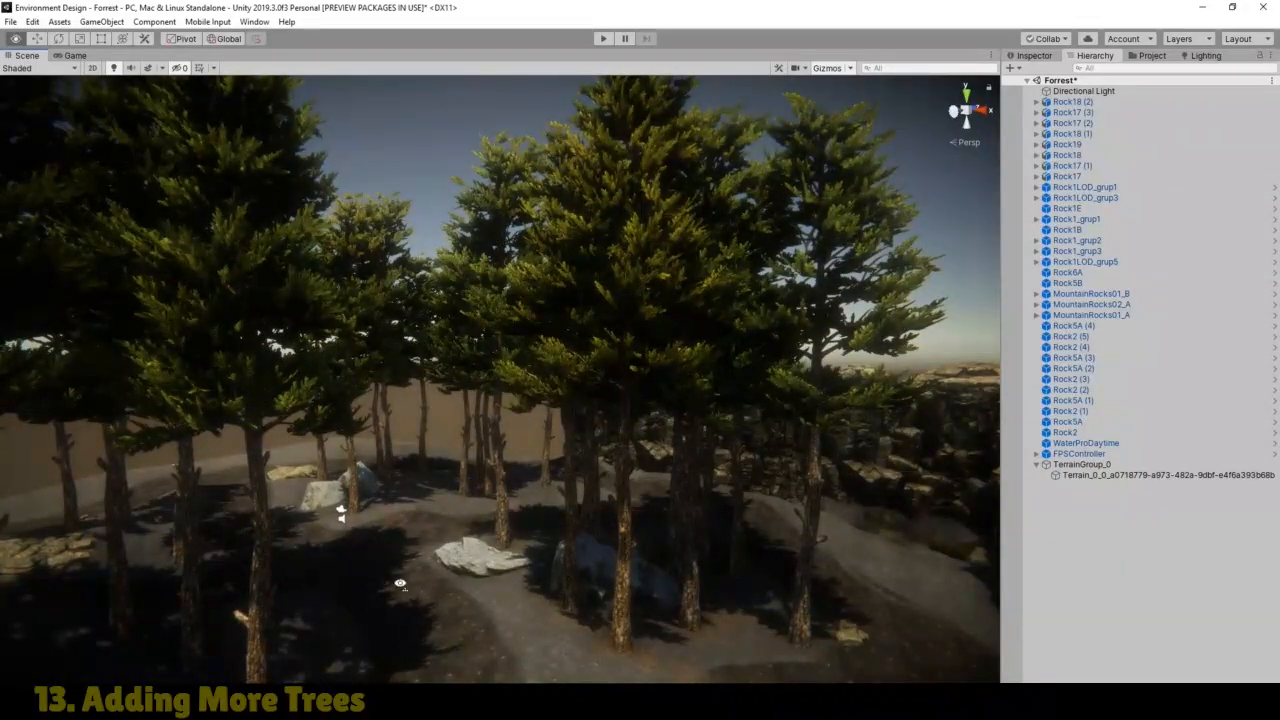
right_drag(400, 583, 600, 600)
drag(519, 600, 662, 567)
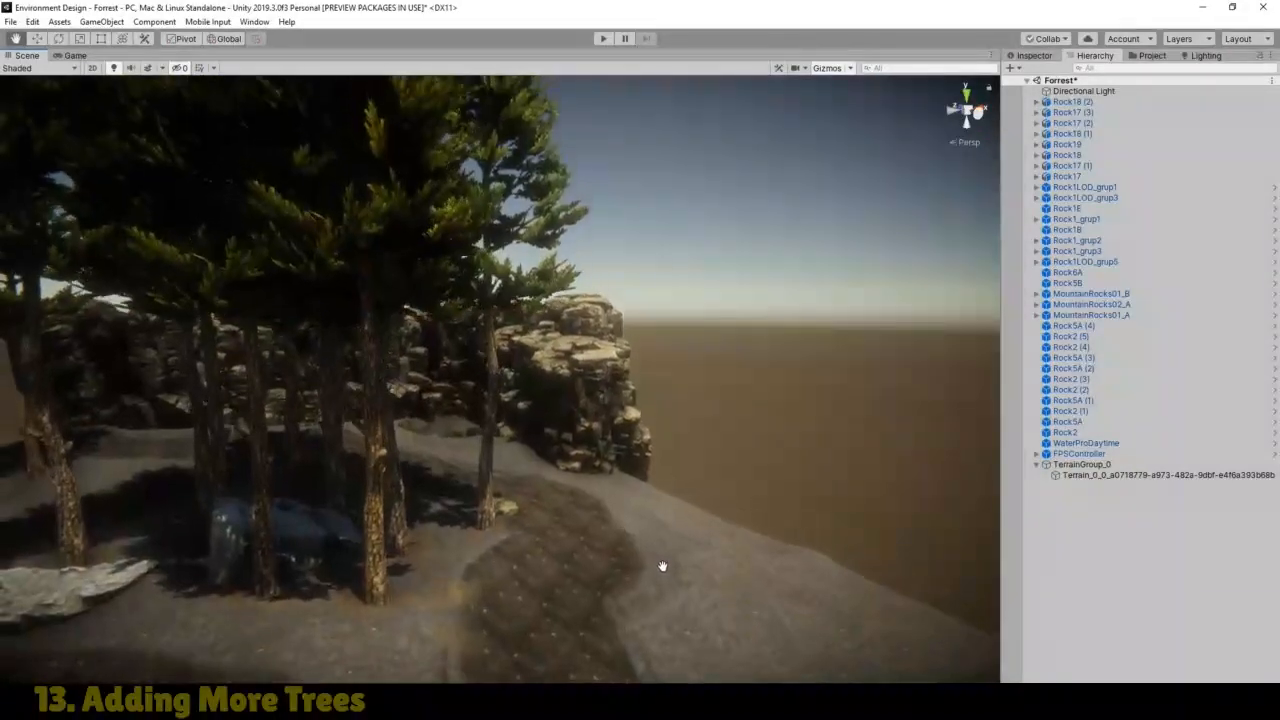
click(54, 69)
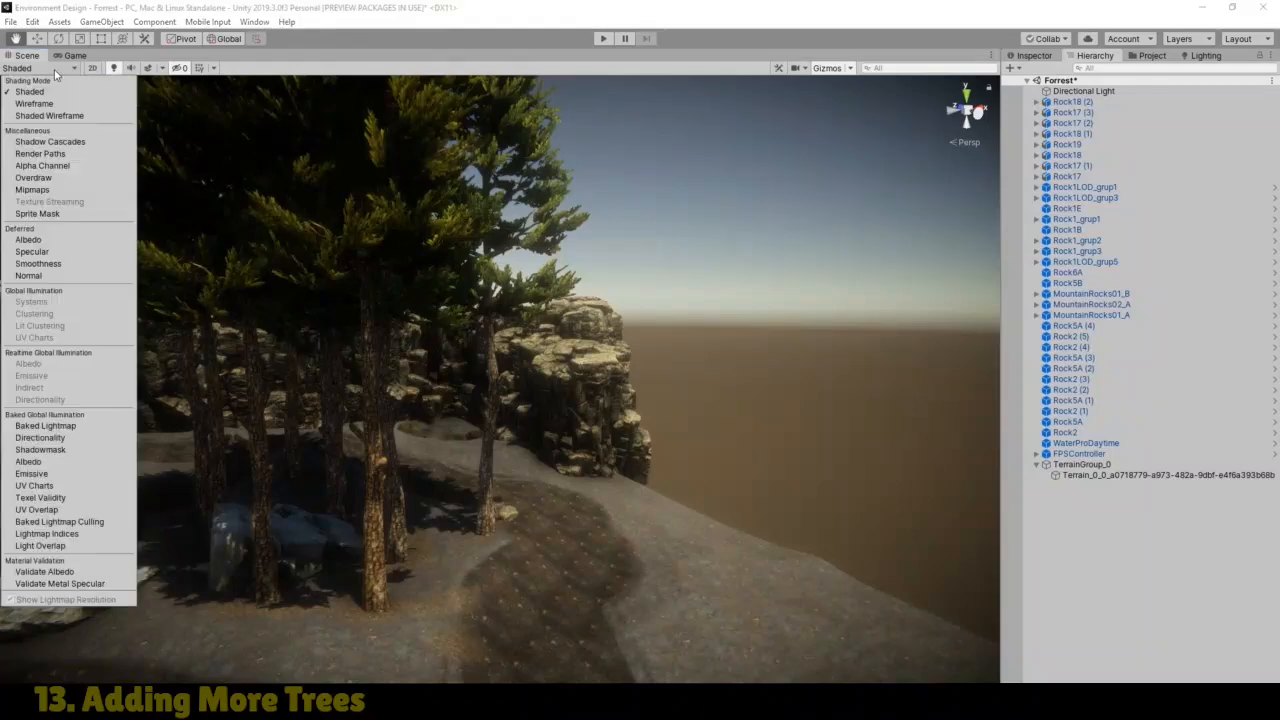
click(49, 115)
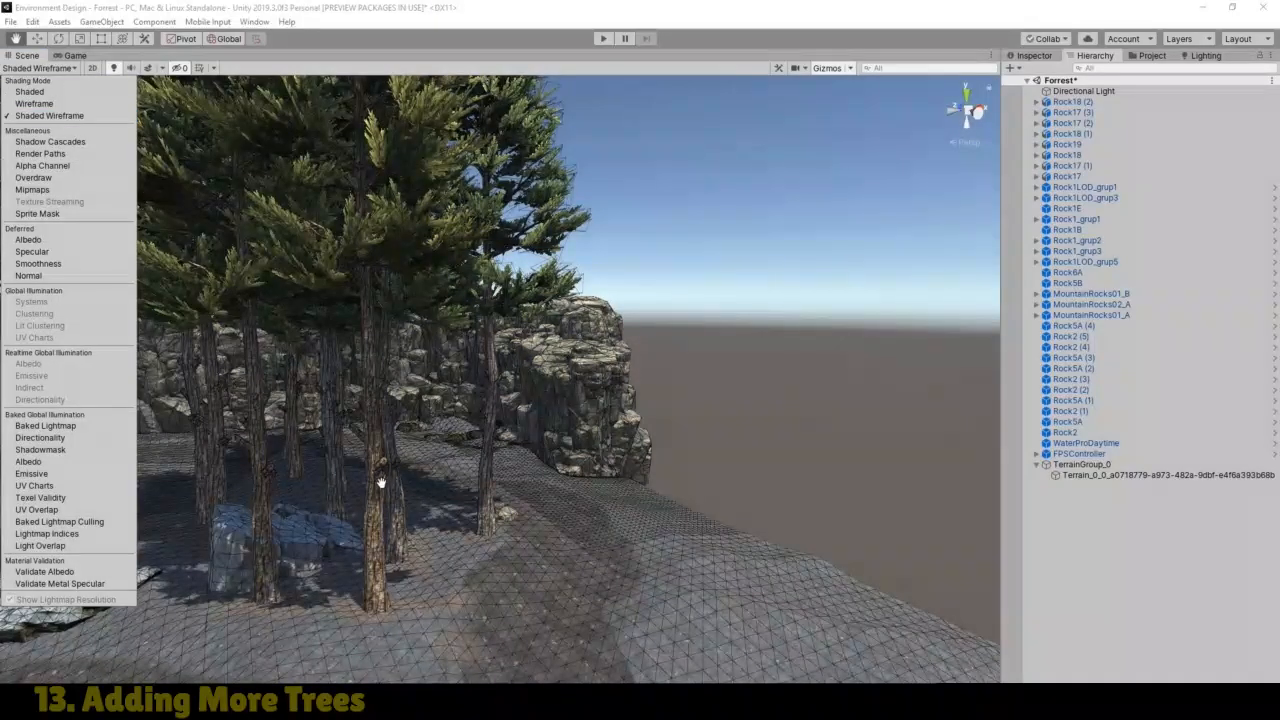
click(717, 40)
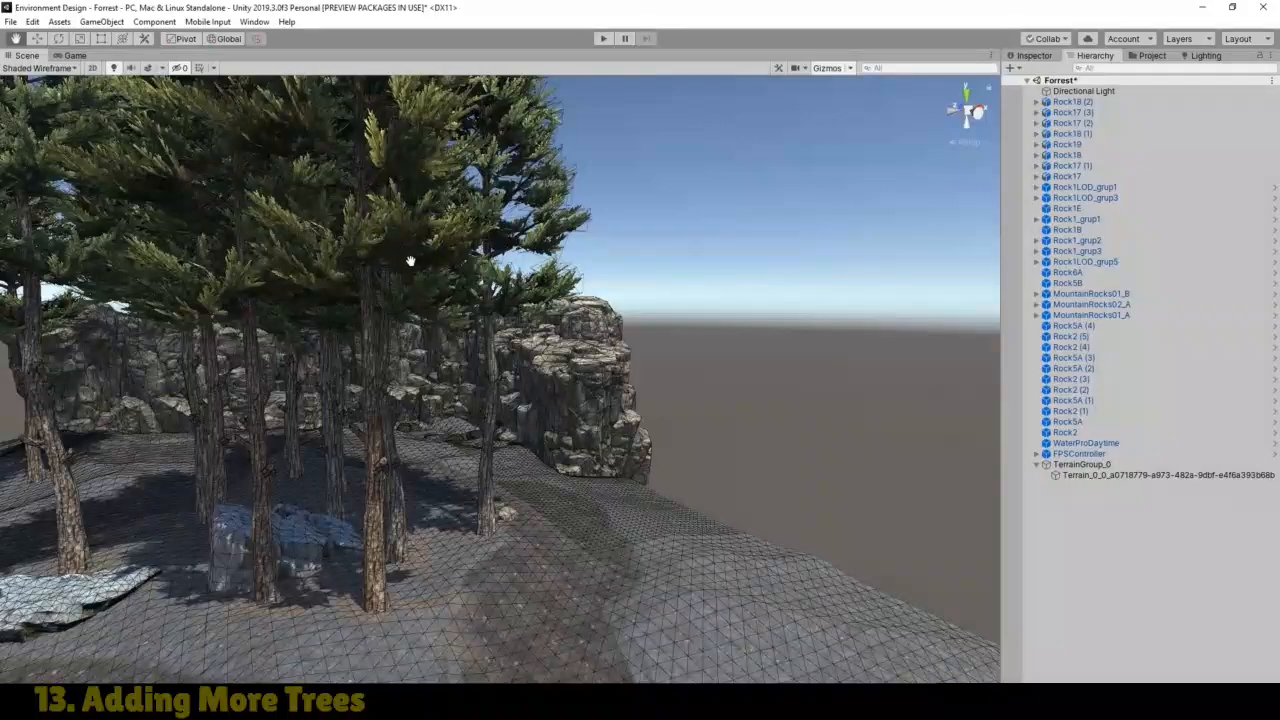
Step: Examine the wireframe of the tree branches and trunks from close up and the surrounding terrain from farther away
scroll(408, 262, up, 3)
middle_drag(241, 228, 331, 233)
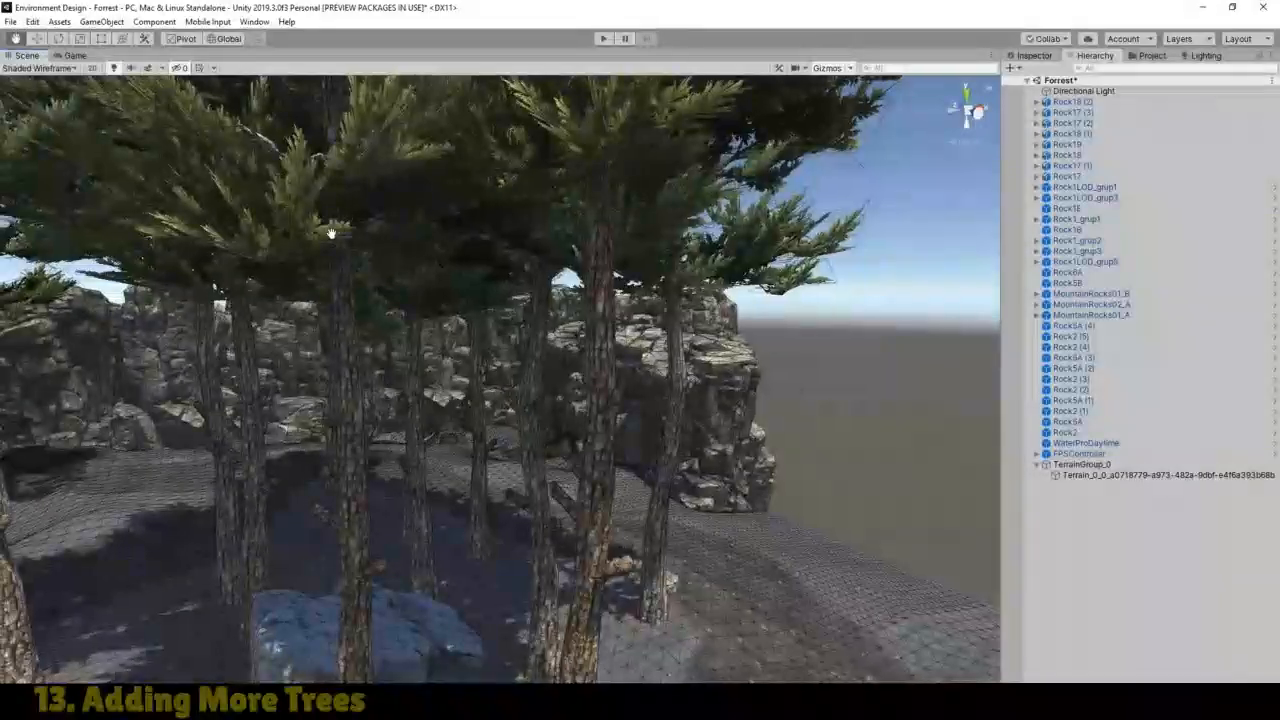
scroll(331, 233, up, 10)
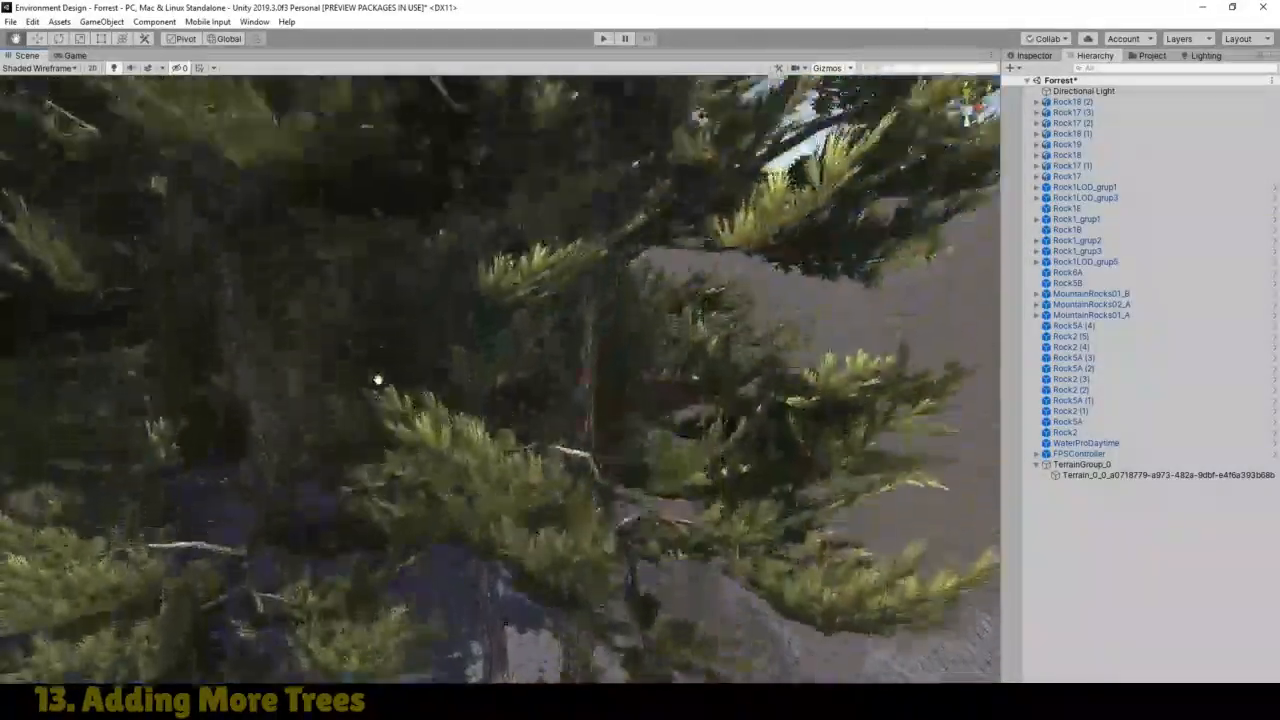
scroll(378, 382, up, 3)
scroll(349, 413, down, 10)
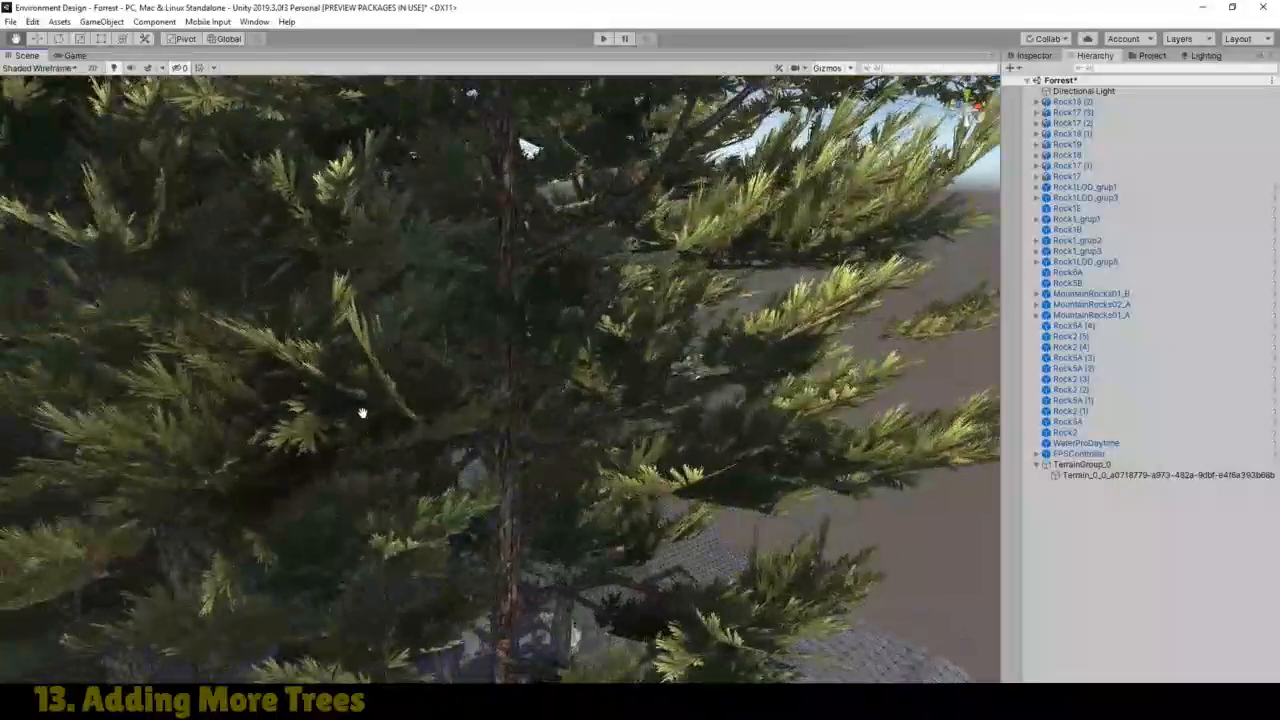
scroll(341, 268, down, 2)
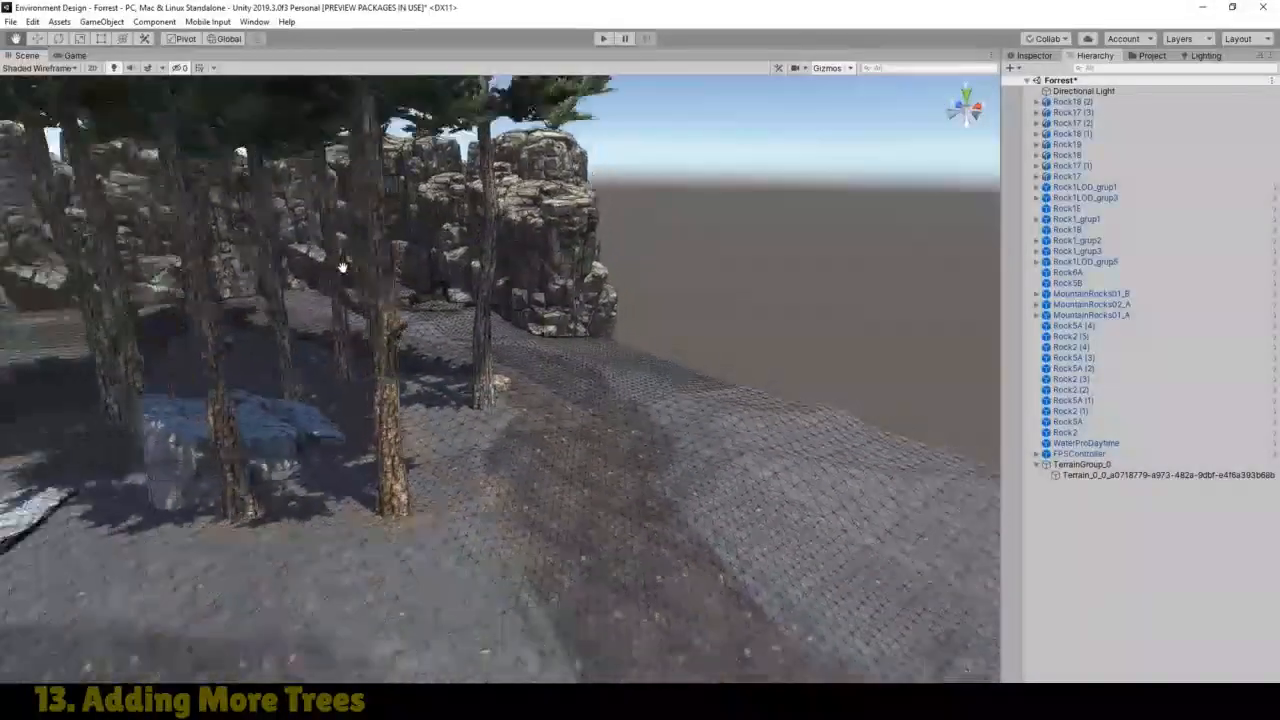
right_drag(500, 200, 385, 134)
drag(382, 230, 253, 219)
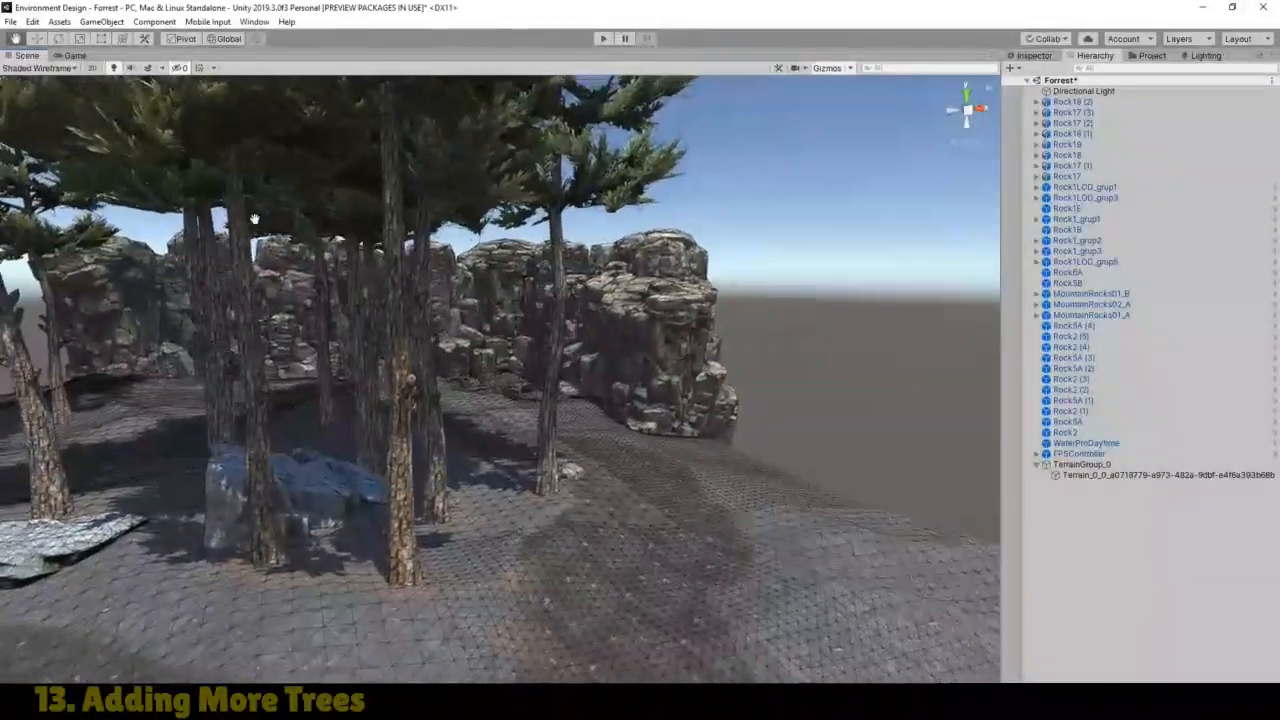
mouse_move(362, 243)
right_down()
mouse_move(192, 224)
mouse_move(378, 252)
right_up()
drag(378, 252, 396, 271)
scroll(396, 271, up, 2)
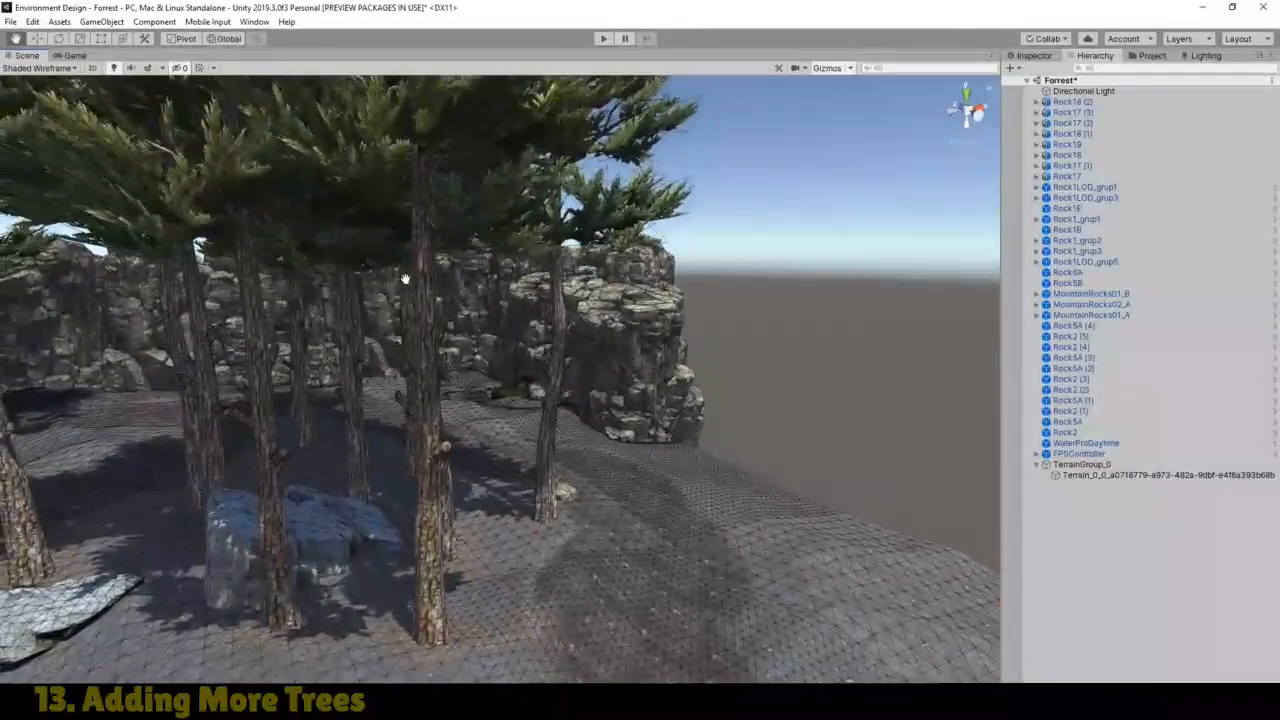
Step: Set the Scene view's draw mode back to Shaded
click(72, 68)
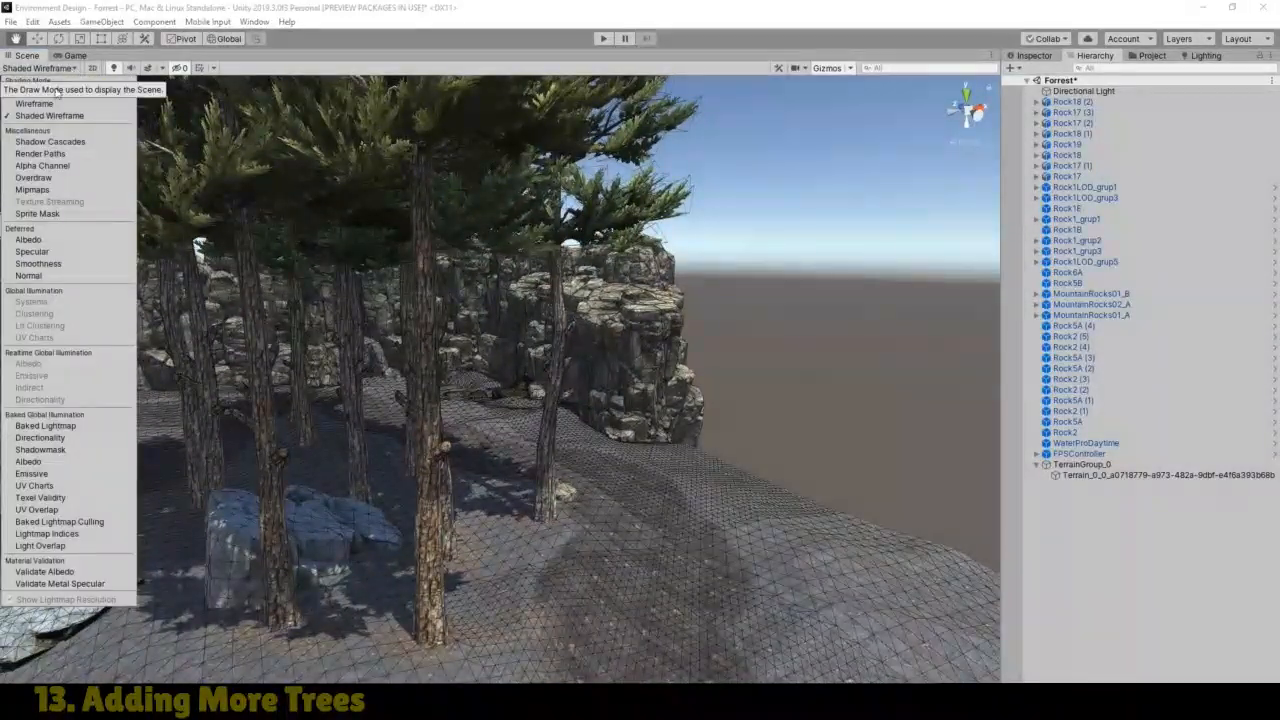
click(38, 93)
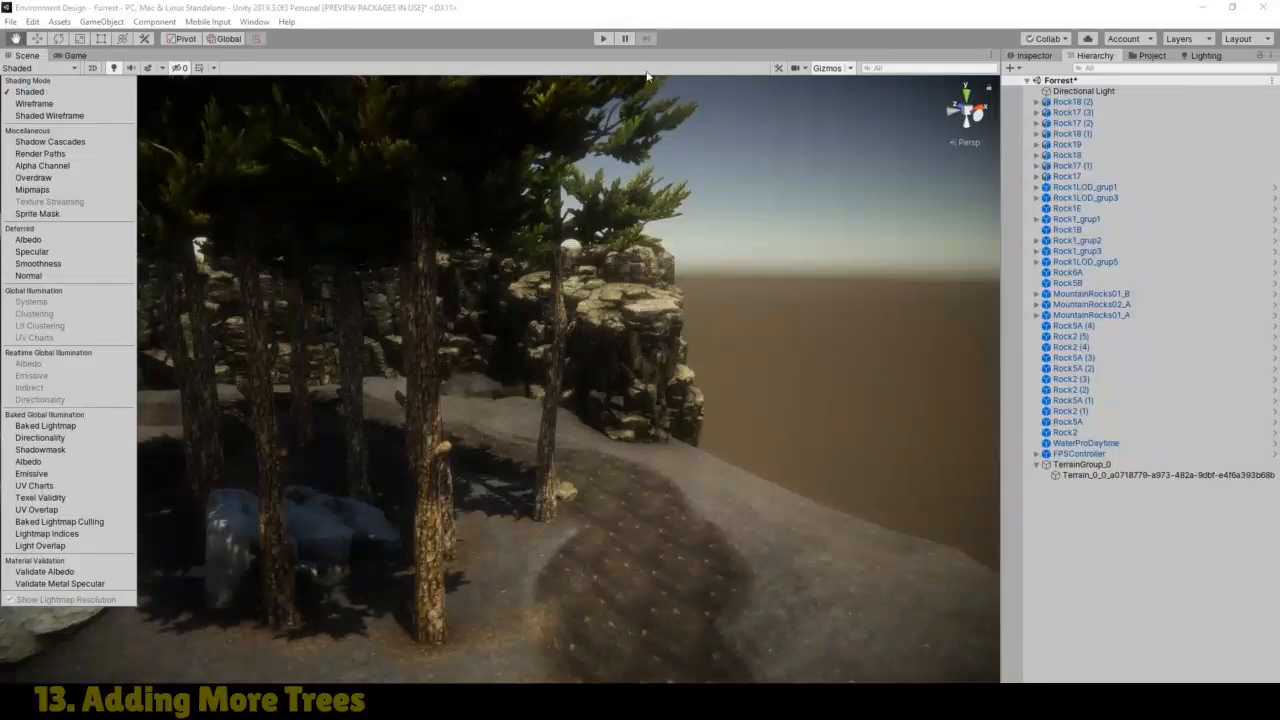
click(713, 80)
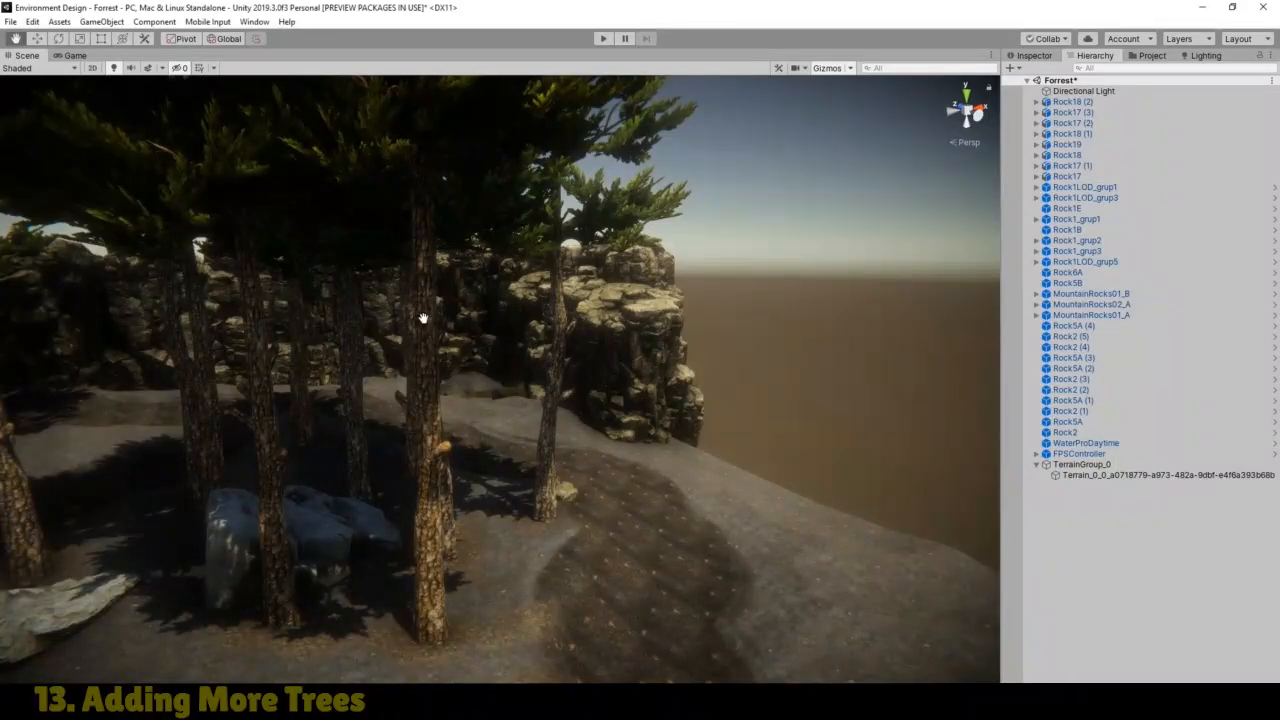
Step: Open the Conifer folder inside Standard Assets > Environment > SpeedTree in the project assets
drag(764, 519, 634, 506)
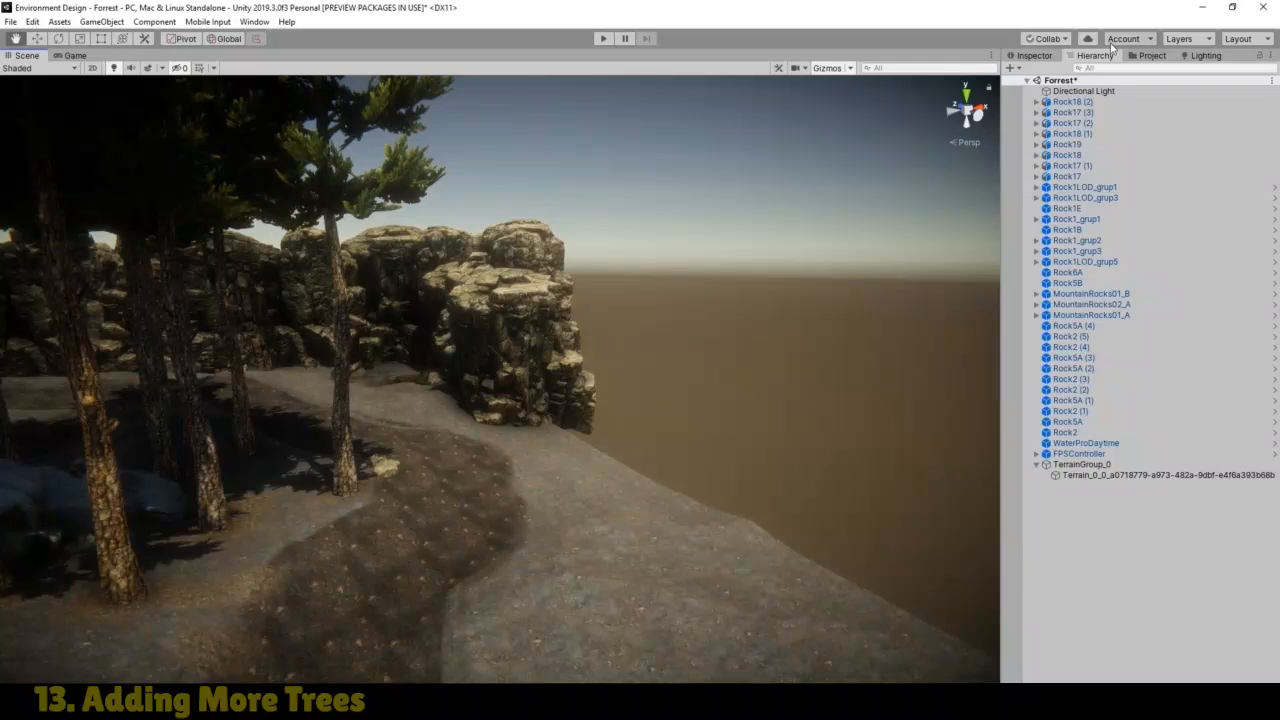
click(1150, 56)
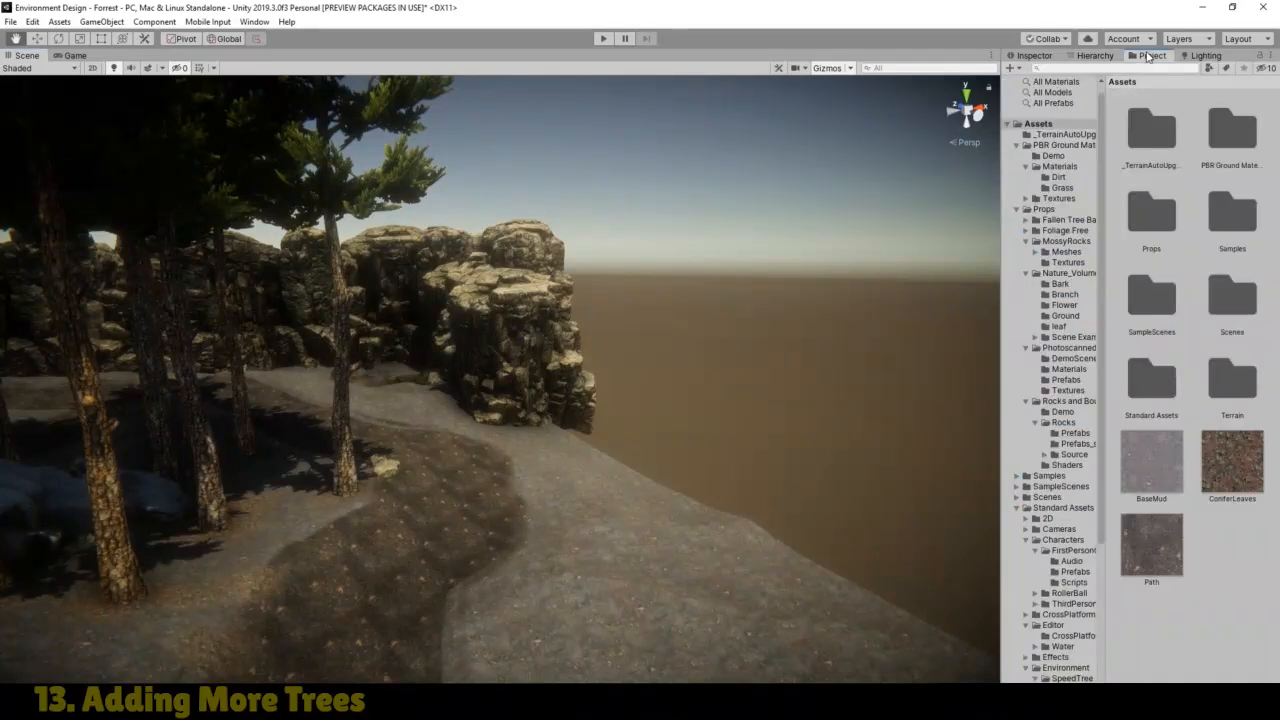
double_click(1151, 380)
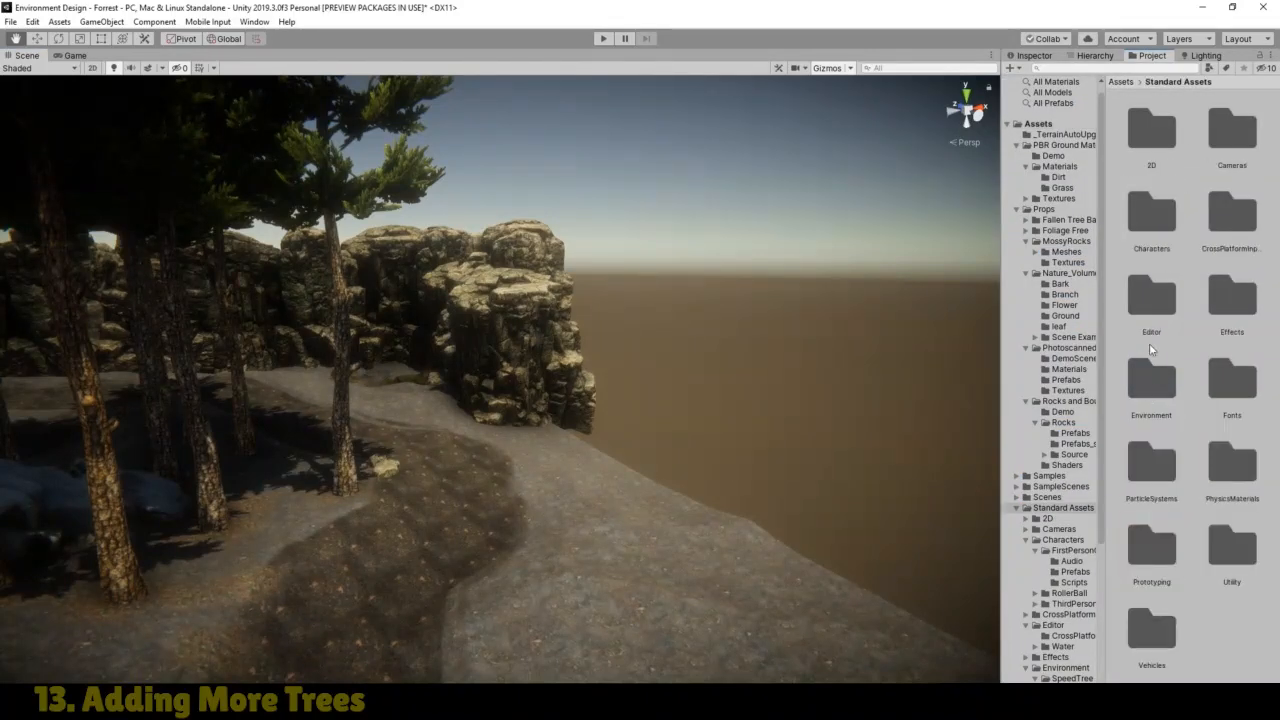
double_click(1151, 385)
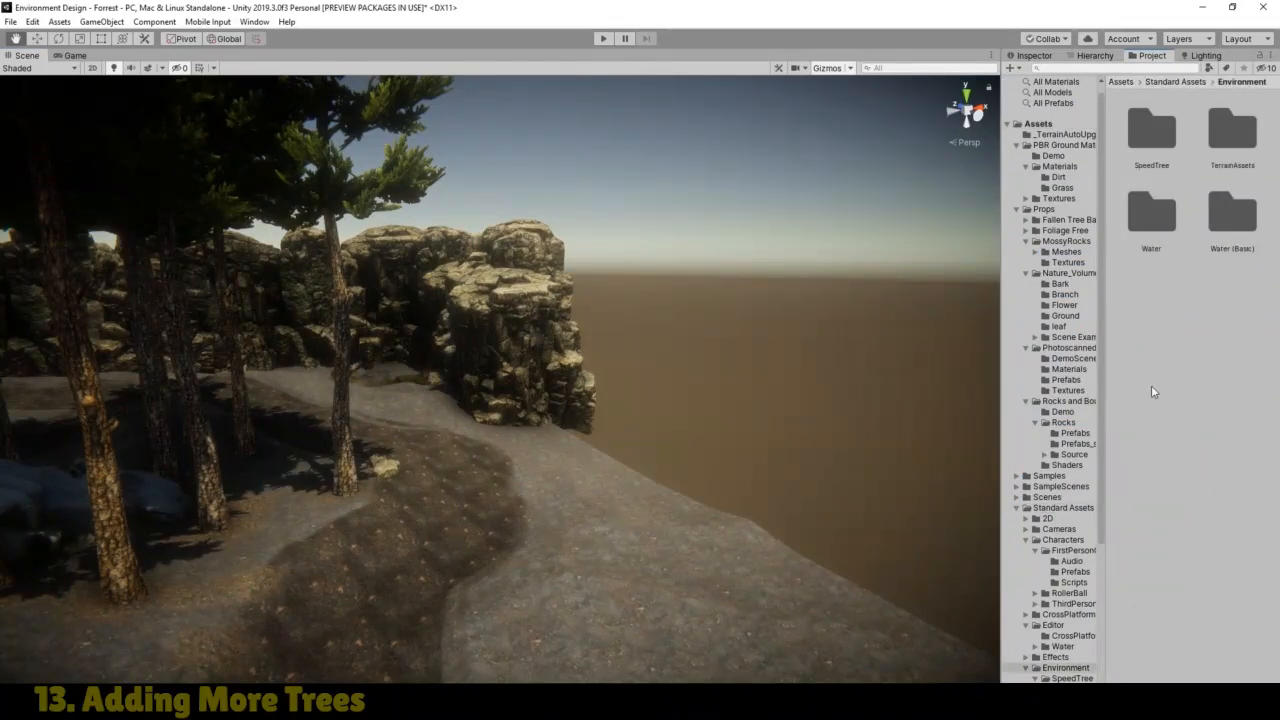
double_click(1160, 136)
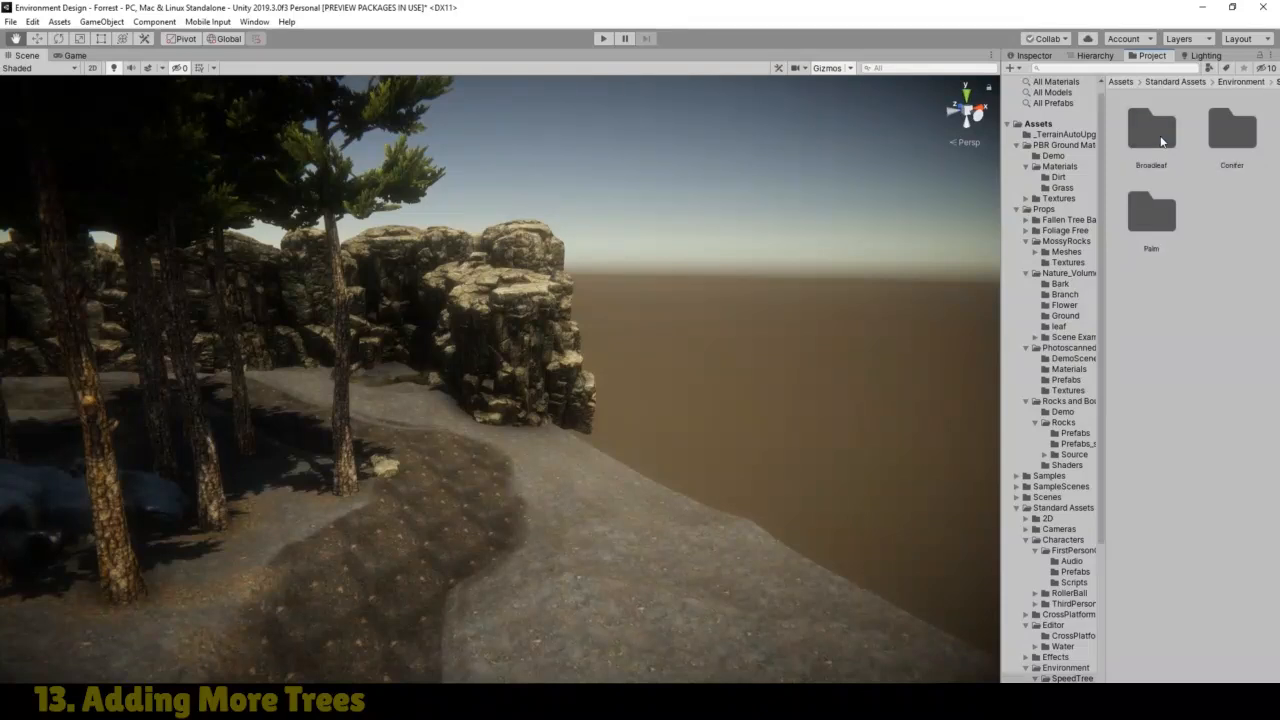
double_click(1232, 130)
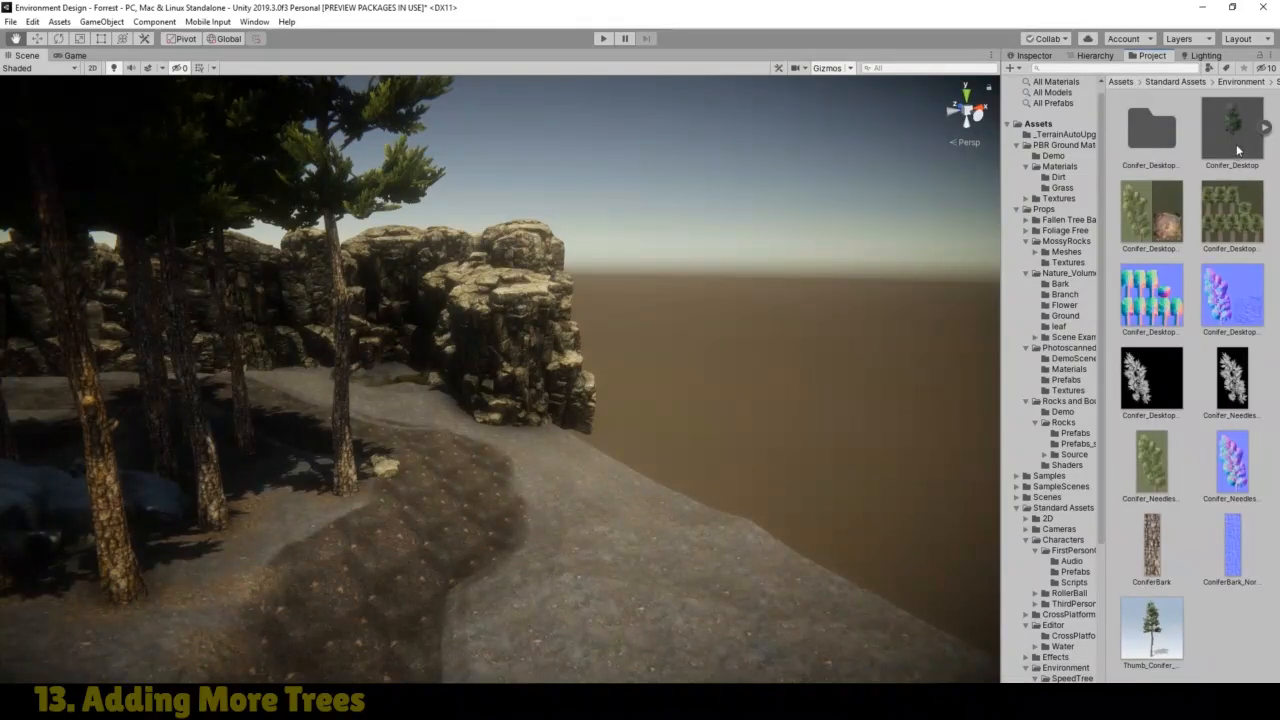
Step: Place a Conifer_Desktop tree on the terrain beside the path near the cliff and bring the whole tree into view
drag(1232, 133, 599, 511)
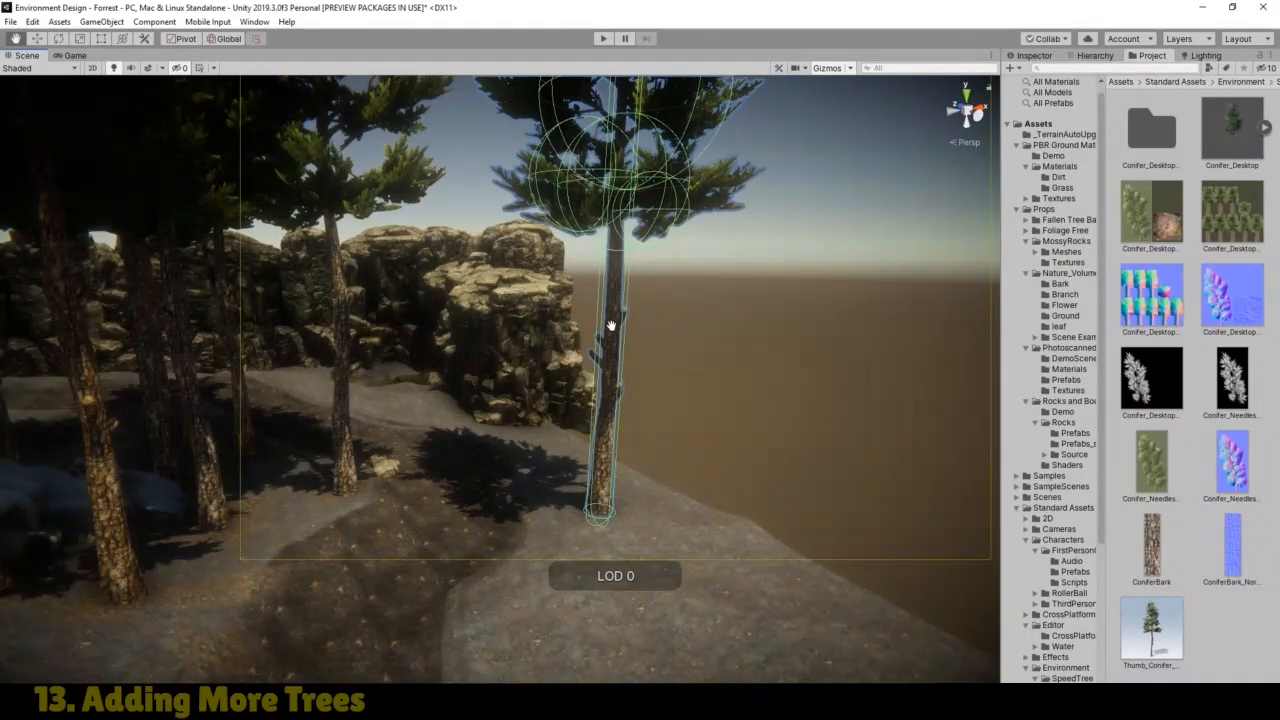
scroll(610, 328, up, 3)
scroll(617, 366, up, 5)
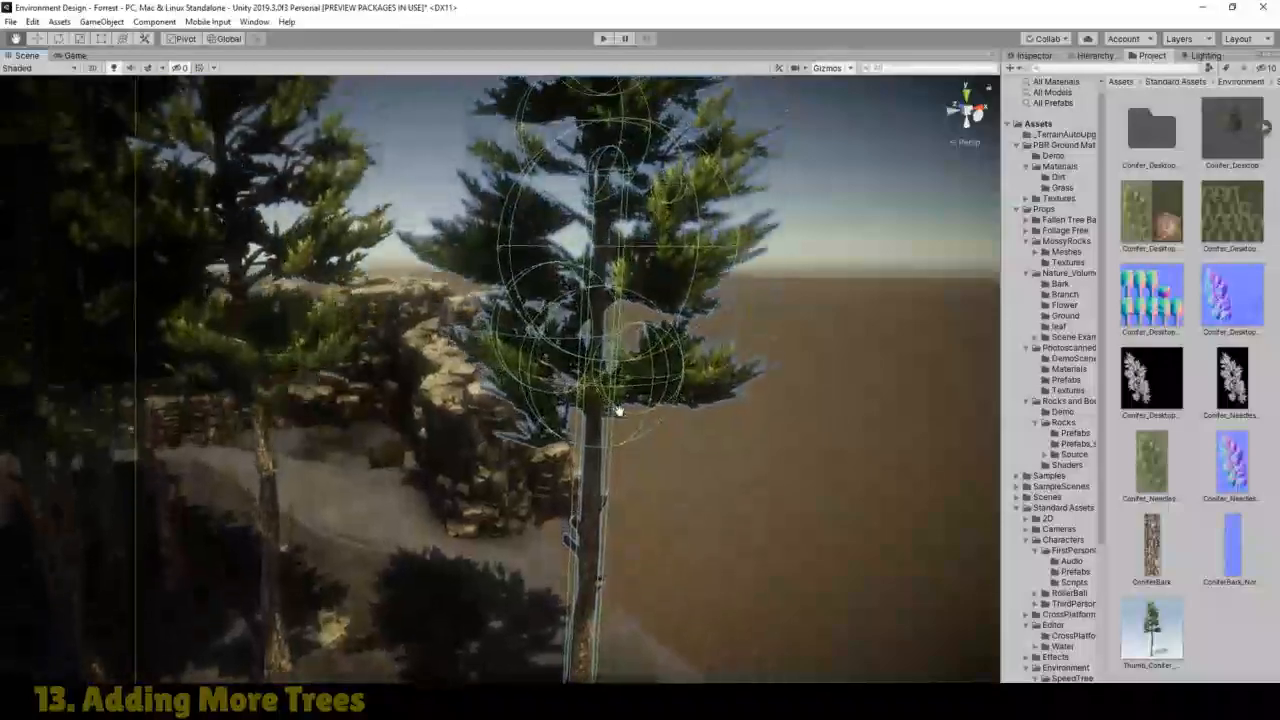
scroll(618, 415, down, 3)
scroll(620, 420, down, 4)
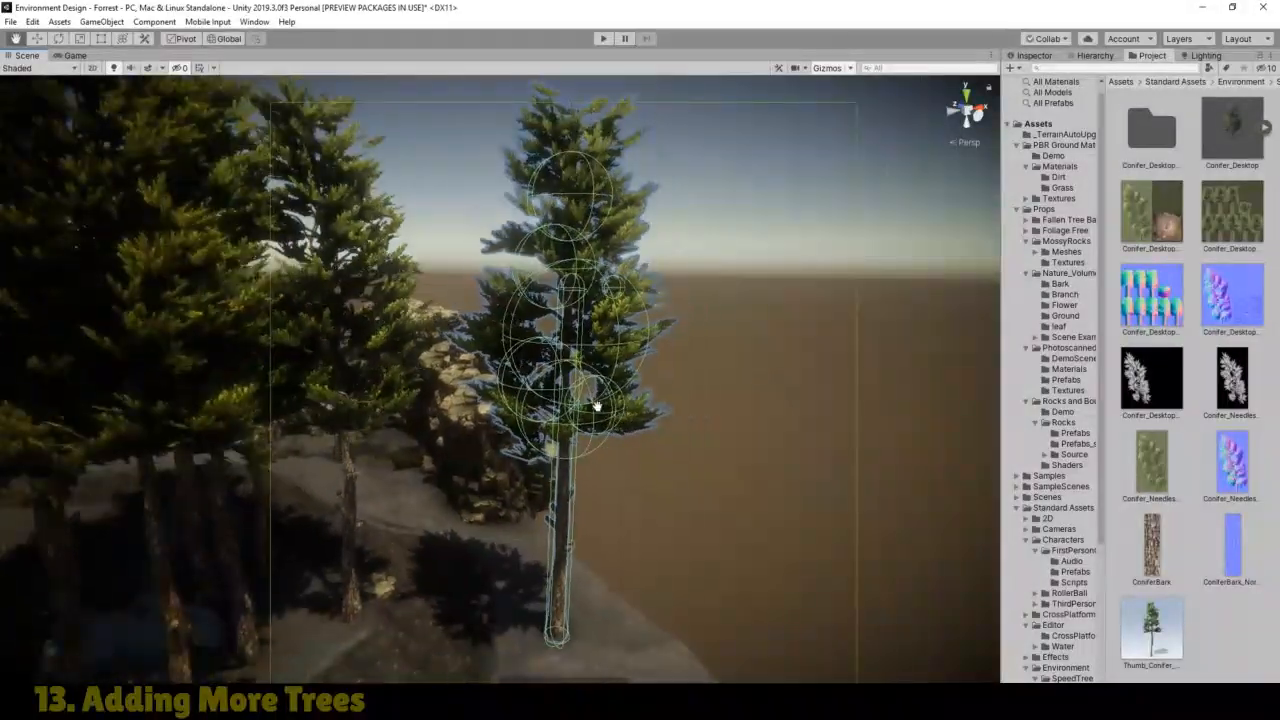
scroll(596, 405, down, 4)
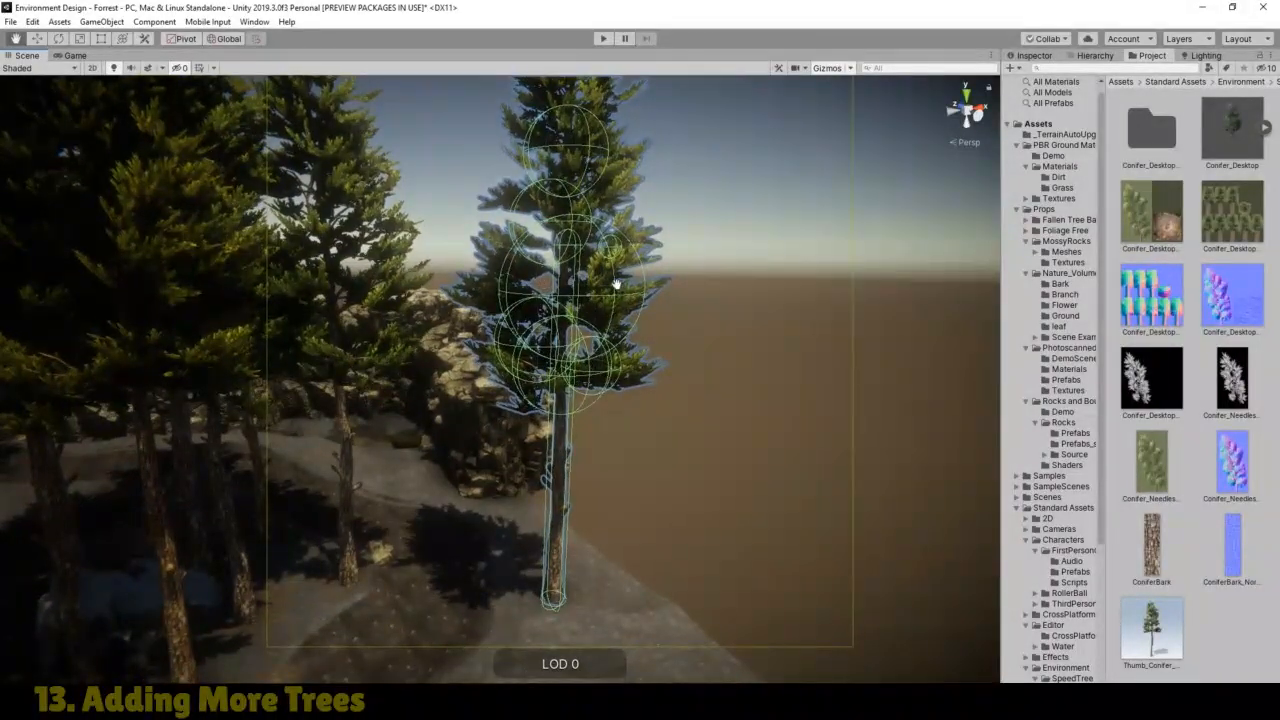
Step: Expand the placed Conifer_Desktop tree's child objects and inspect the collider shapes of CollisionObject0 and CollisionObject1
click(1080, 56)
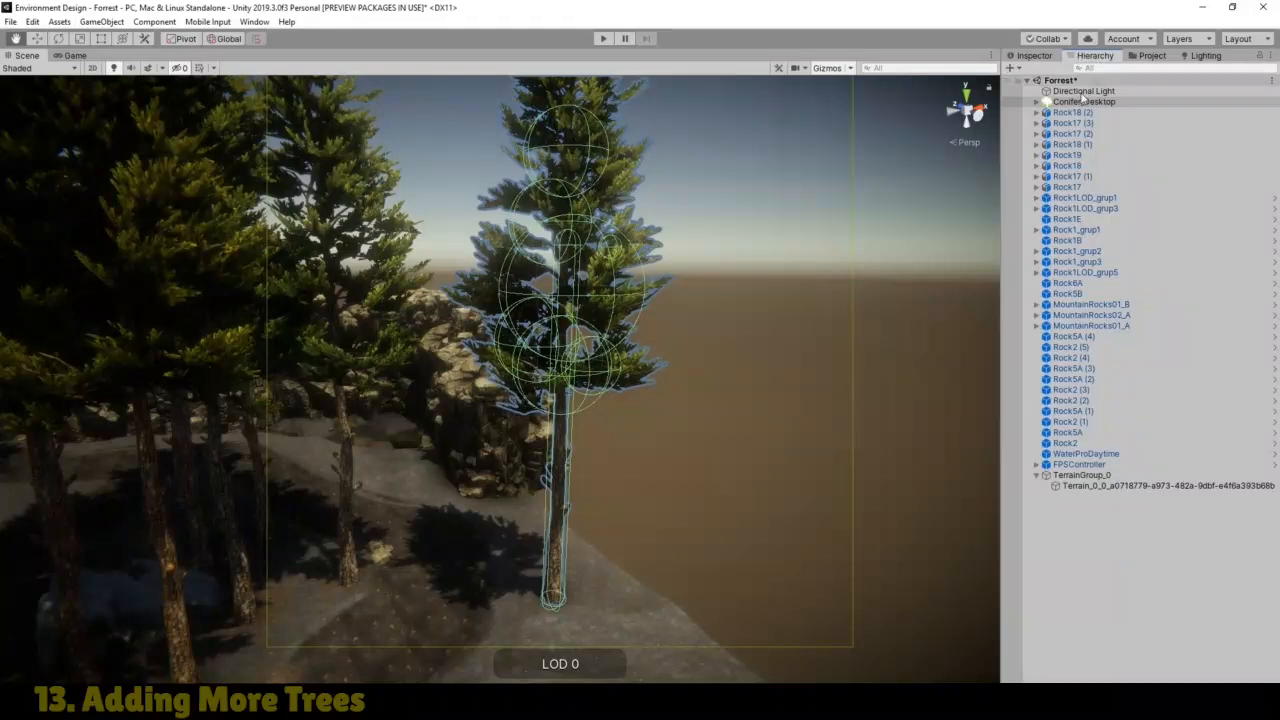
click(1036, 102)
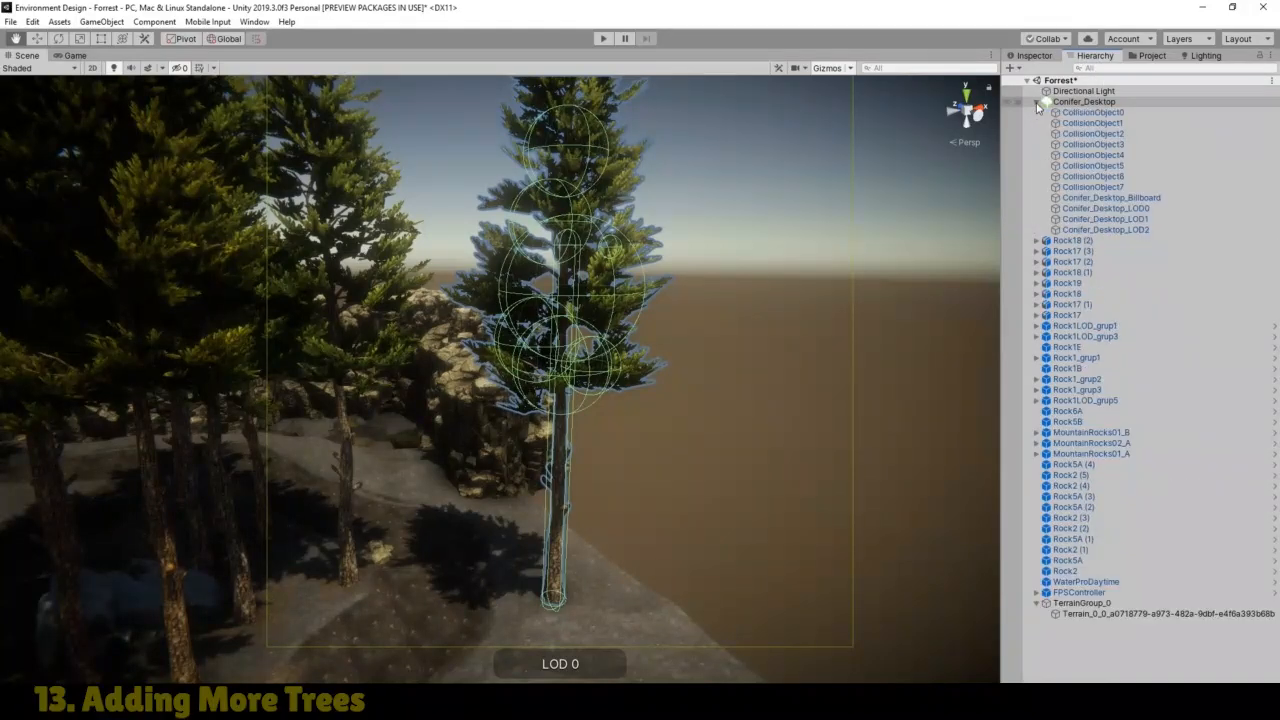
click(1120, 113)
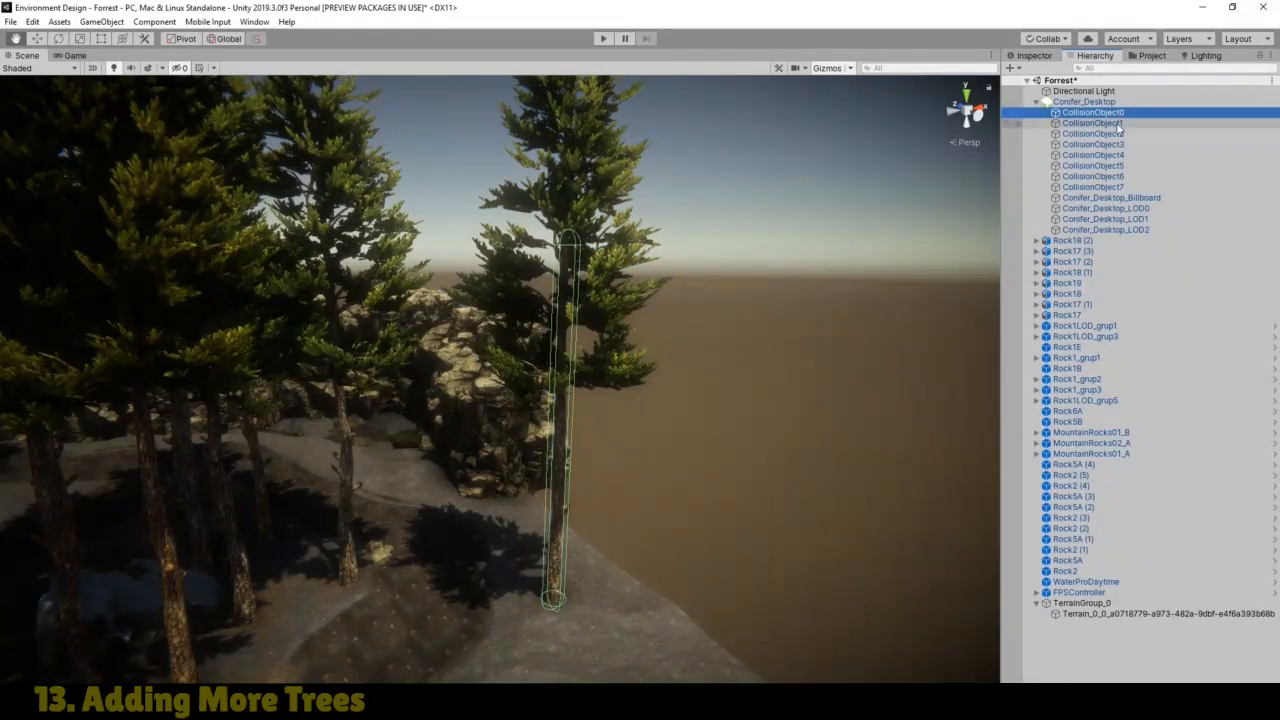
click(1100, 123)
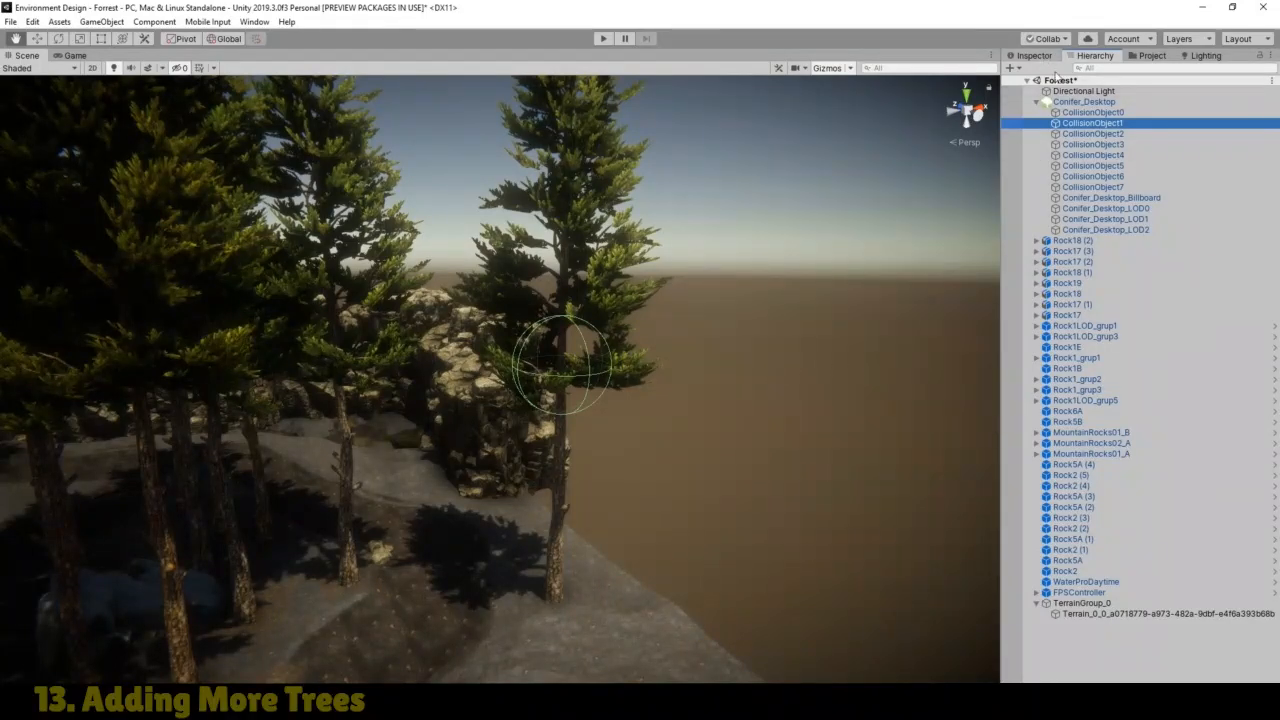
Step: Inspect the LOD Group of the parent Conifer_Desktop object, including the LOD 0 level, while varying the viewing distance
click(1082, 101)
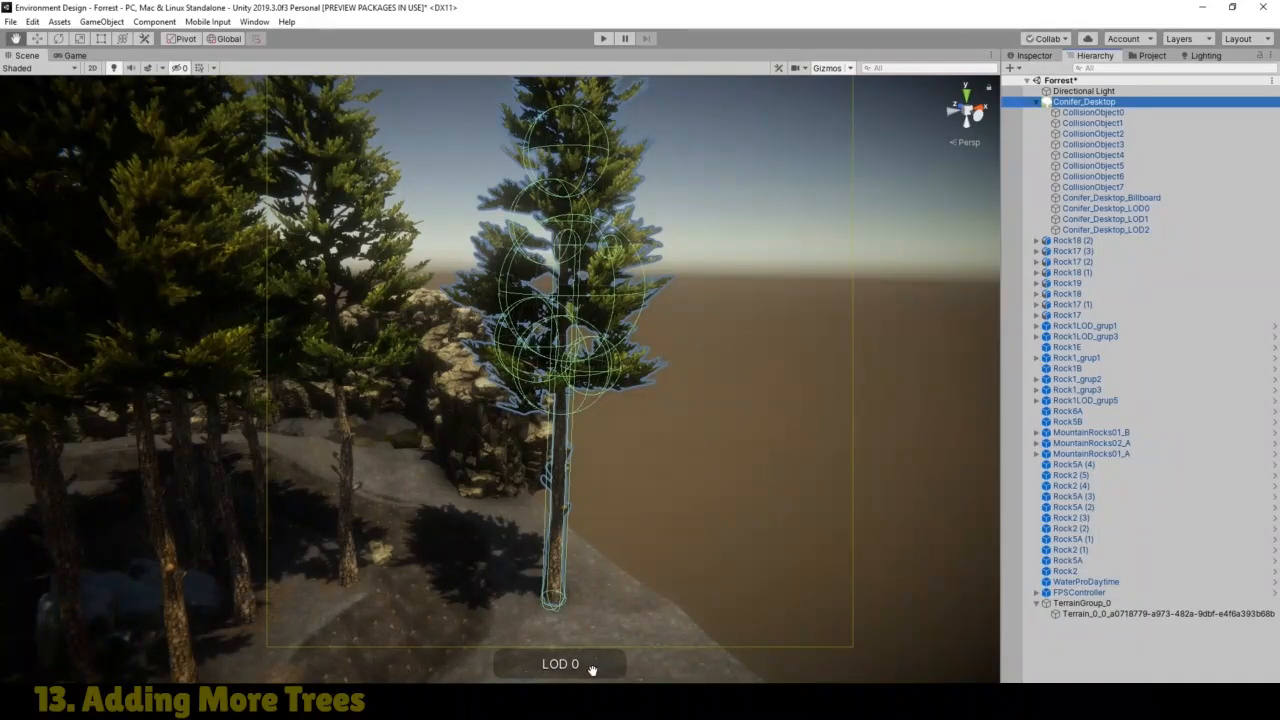
click(1038, 56)
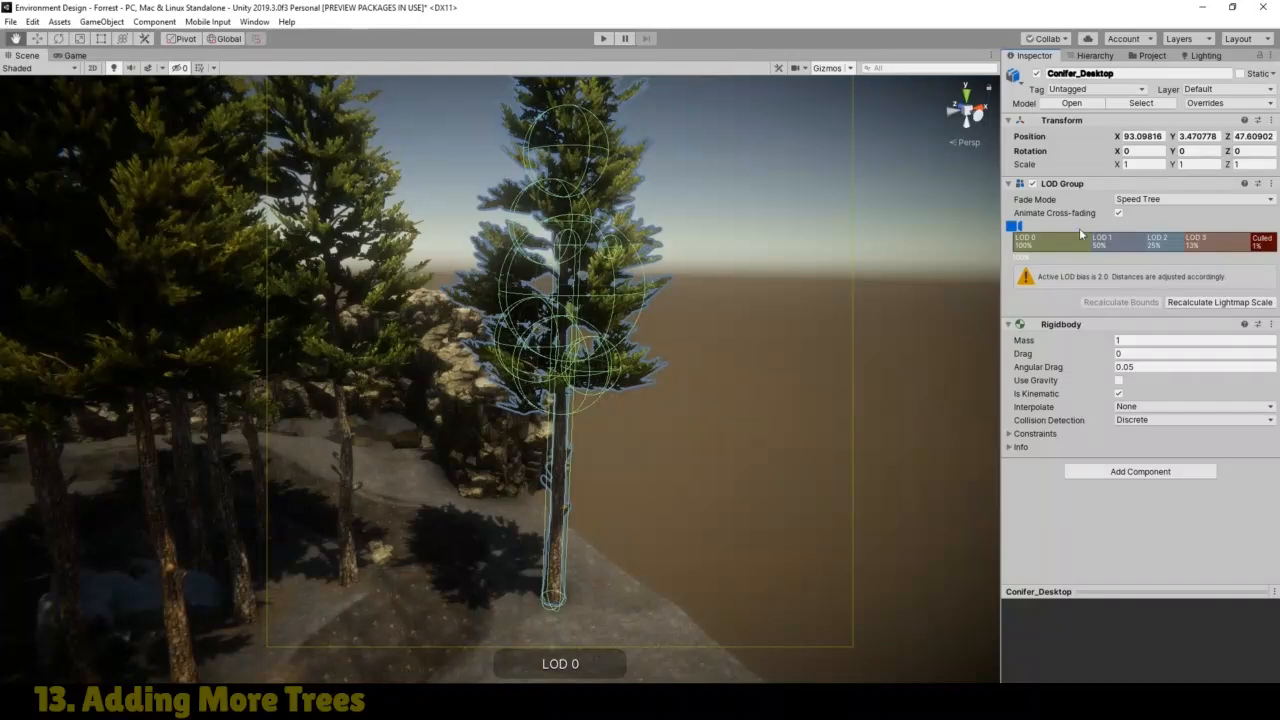
mouse_move(1013, 229)
mouse_down()
mouse_move(1262, 228)
mouse_move(1270, 240)
mouse_move(1118, 247)
mouse_move(1160, 228)
mouse_move(1238, 228)
mouse_move(1010, 245)
mouse_up()
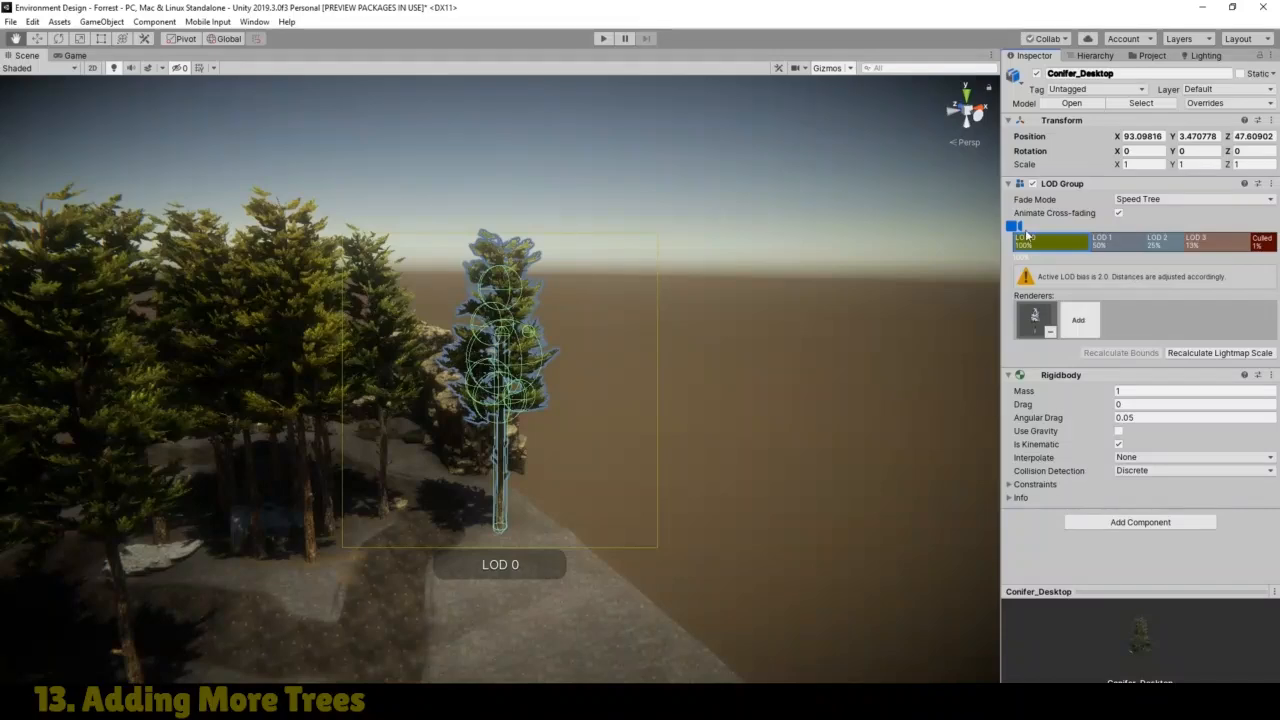
mouse_move(1013, 227)
mouse_down()
mouse_move(1175, 231)
mouse_move(1040, 230)
mouse_move(1028, 248)
mouse_up()
scroll(525, 412, up, 5)
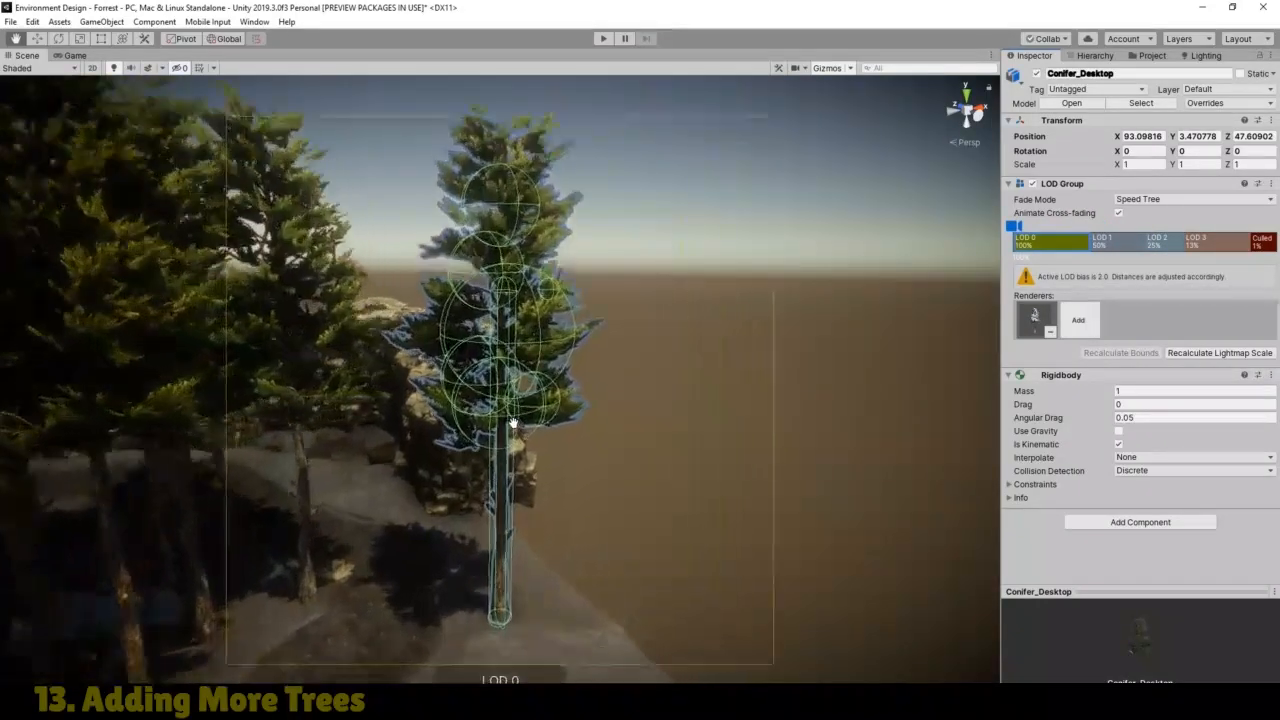
scroll(527, 440, down, 2)
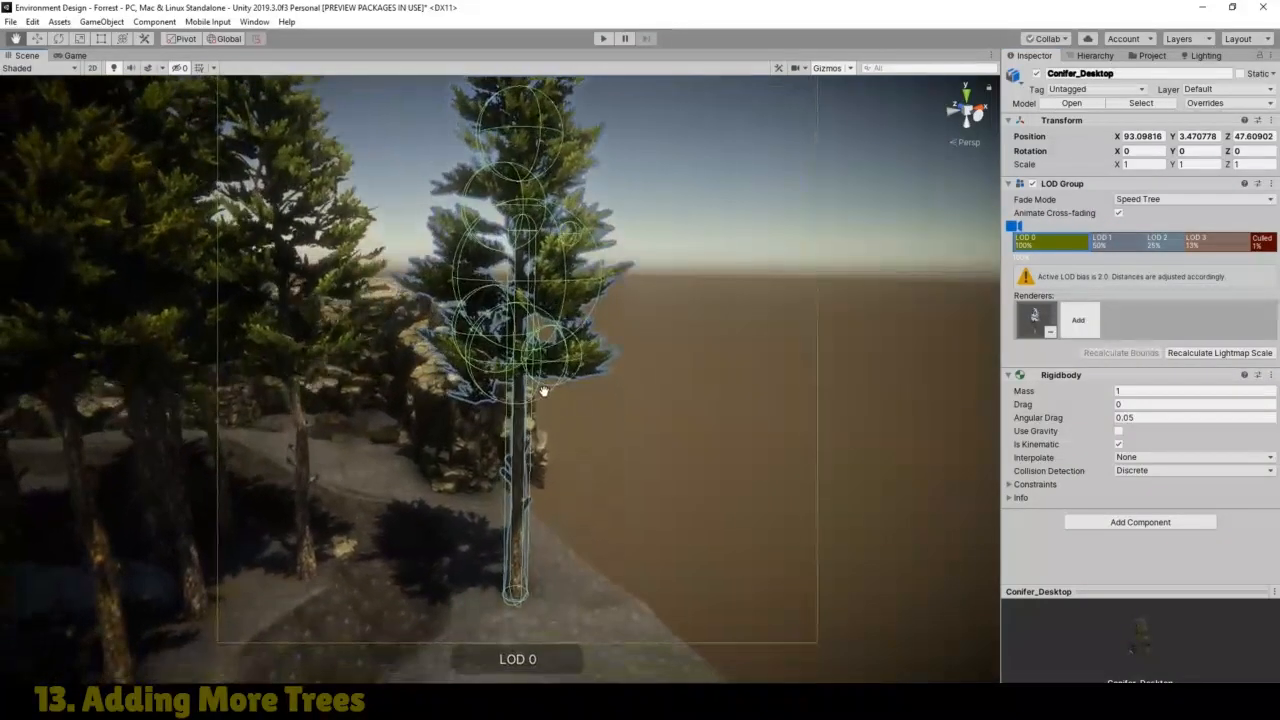
Step: Compare the tree's Billboard, LOD0, LOD1 and LOD2 child objects by selecting each one in turn
click(1092, 56)
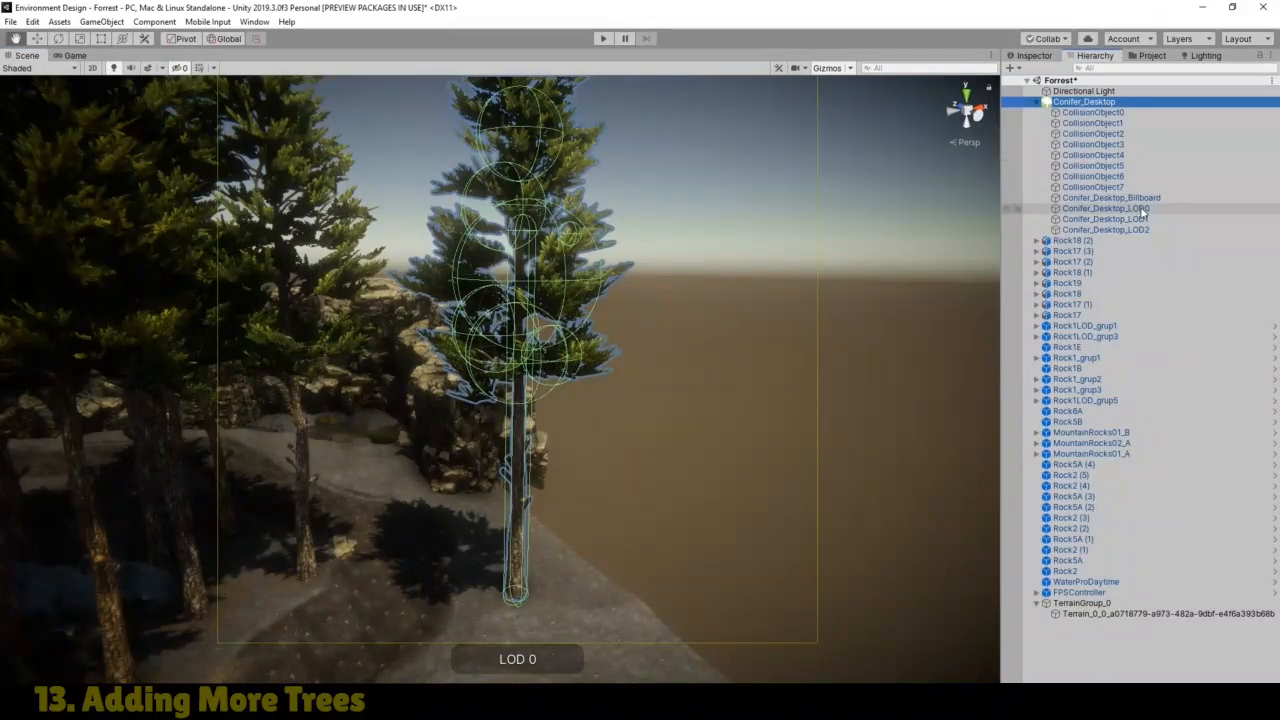
click(1127, 200)
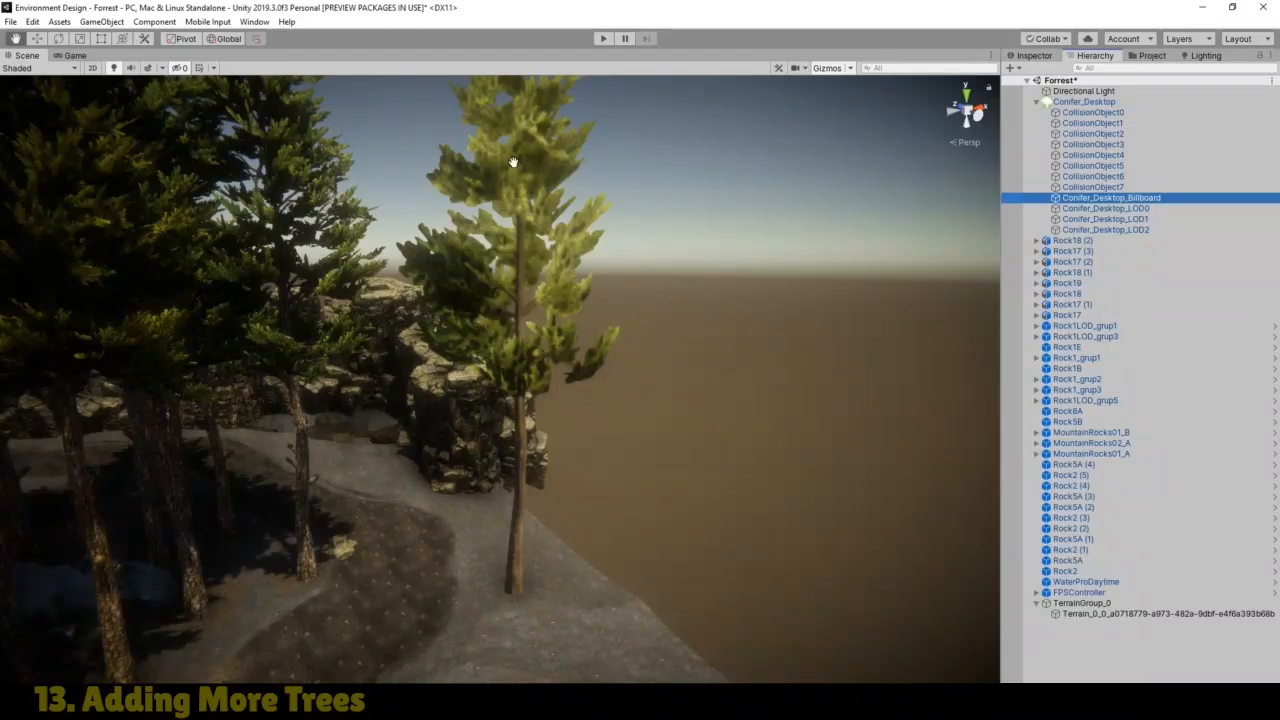
click(1106, 208)
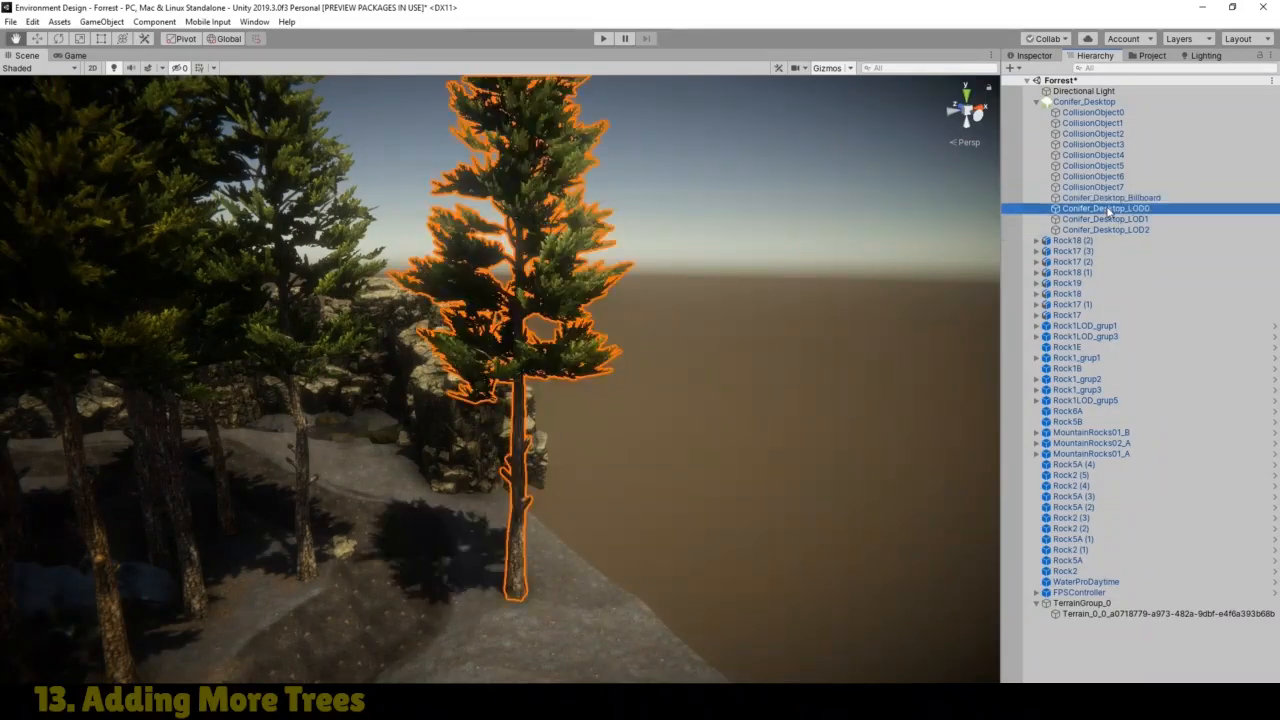
alt+drag(505, 422, 520, 418)
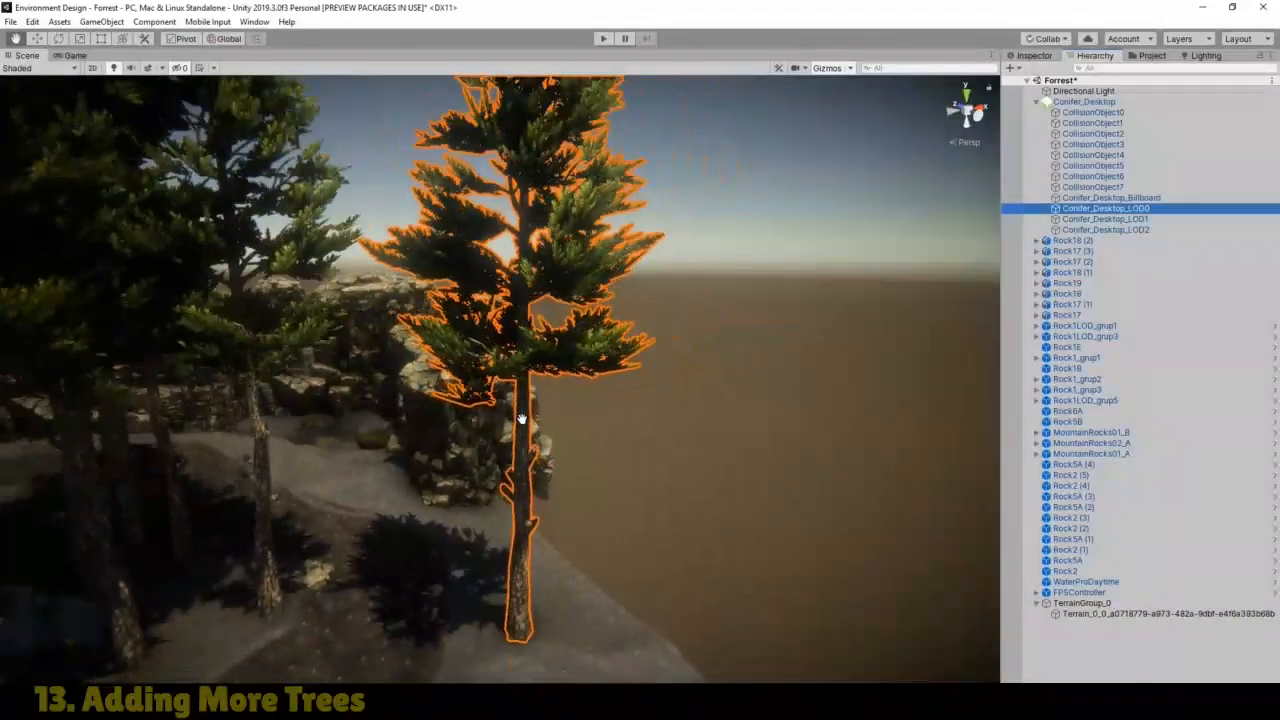
click(1090, 220)
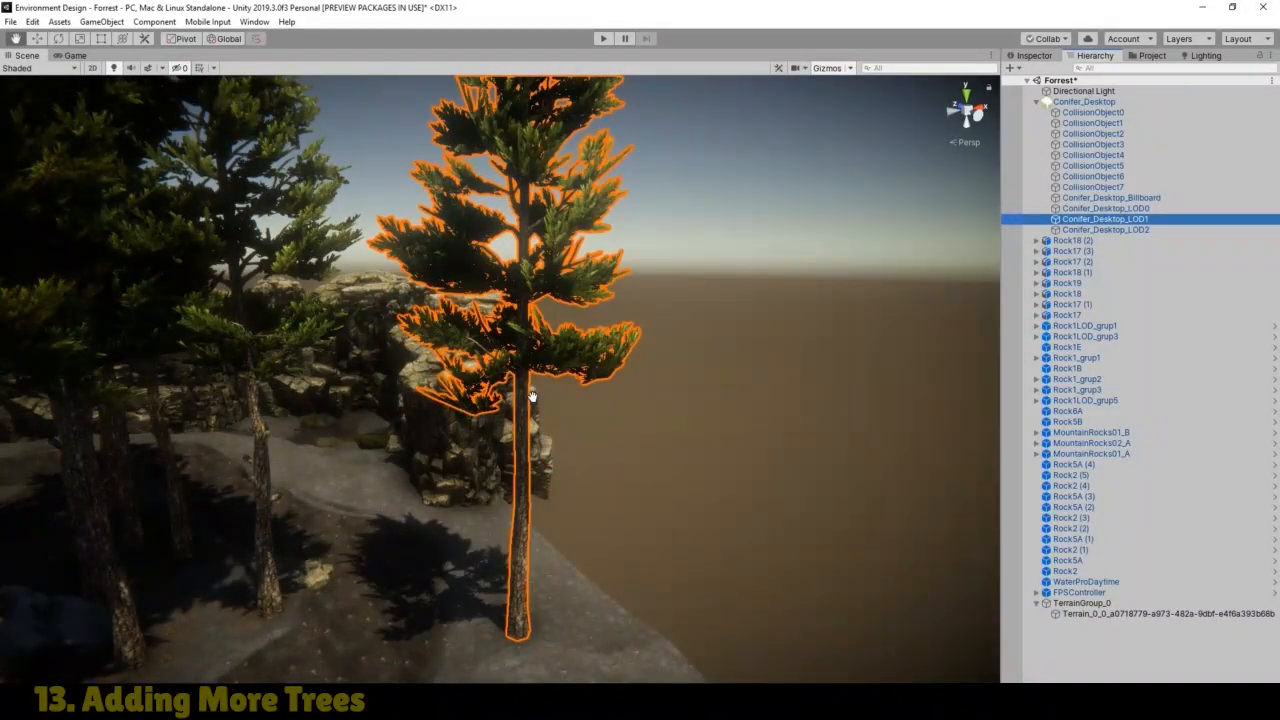
click(1140, 230)
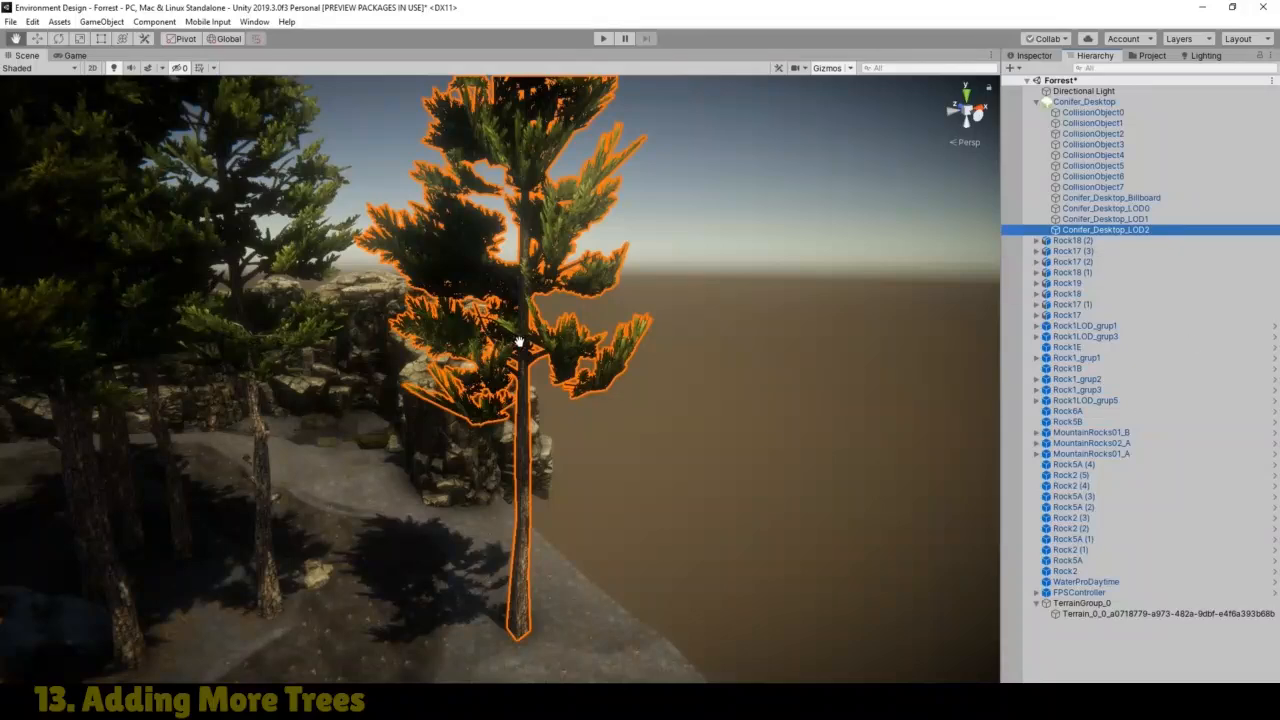
Step: Examine the trunk and branches of the Conifer_Desktop_LOD2 model from close up and farther away
scroll(539, 467, up, 6)
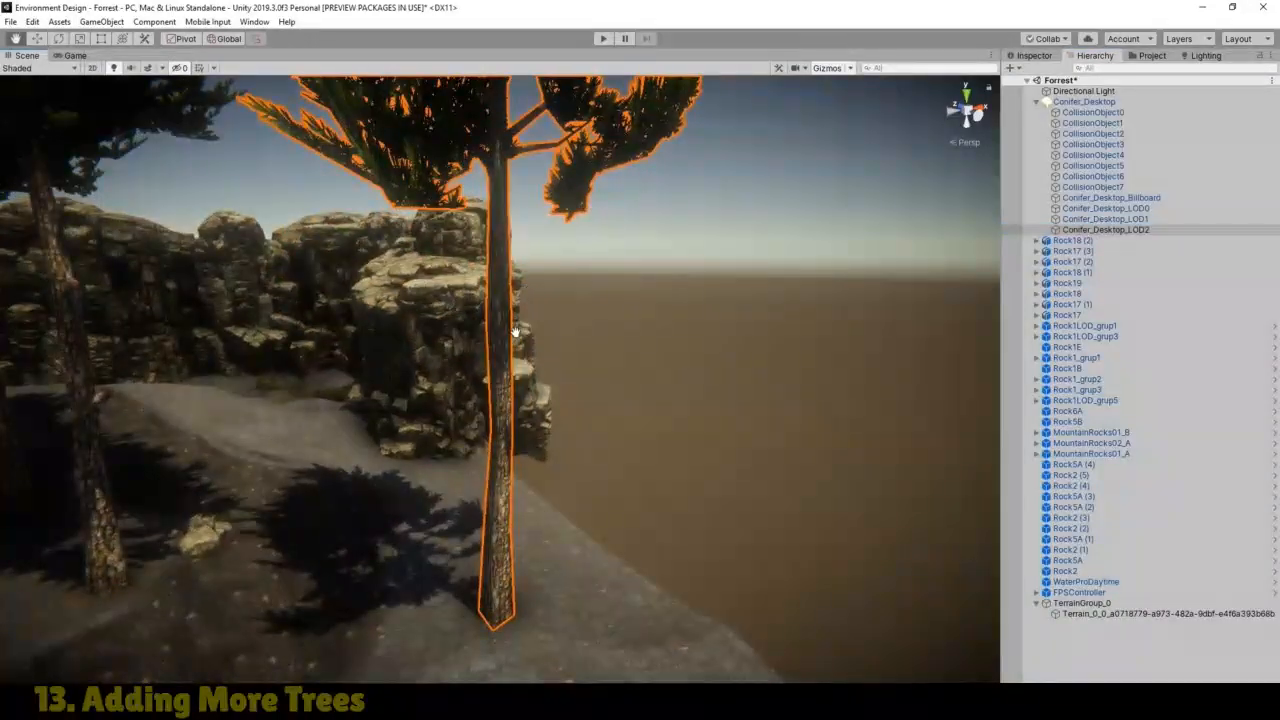
scroll(515, 333, up, 5)
scroll(515, 335, down, 5)
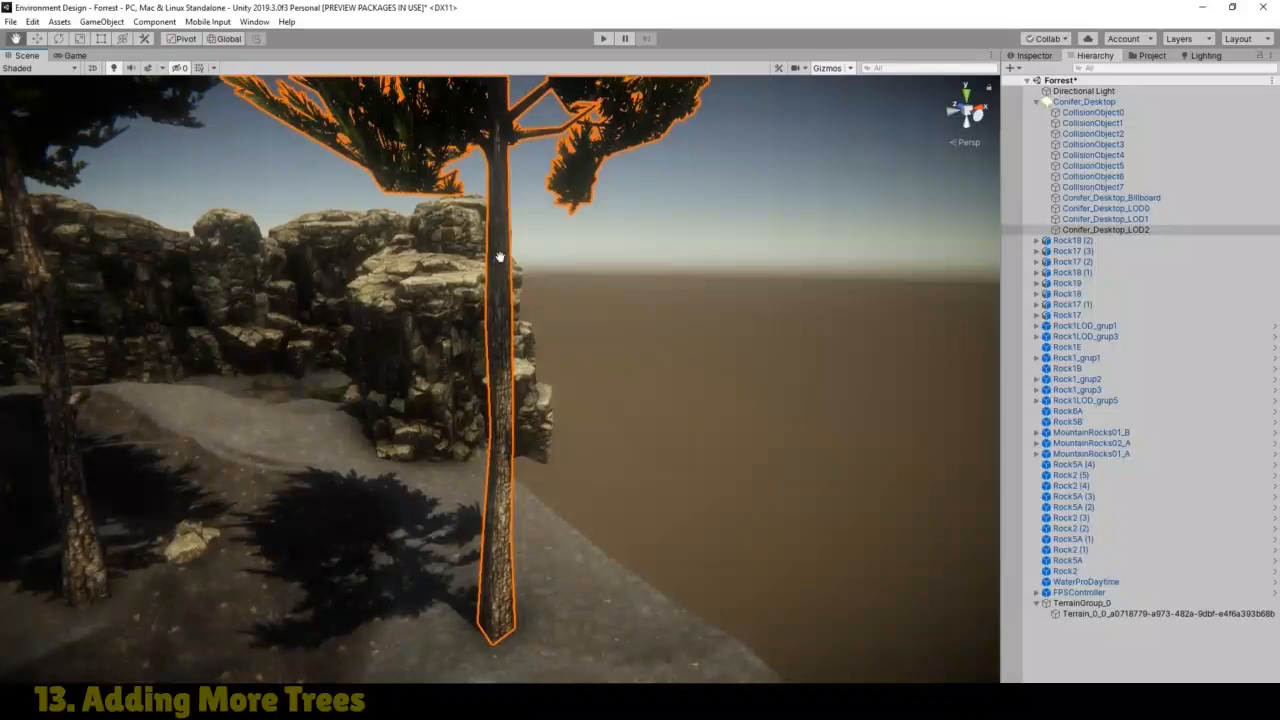
scroll(486, 514, up, 5)
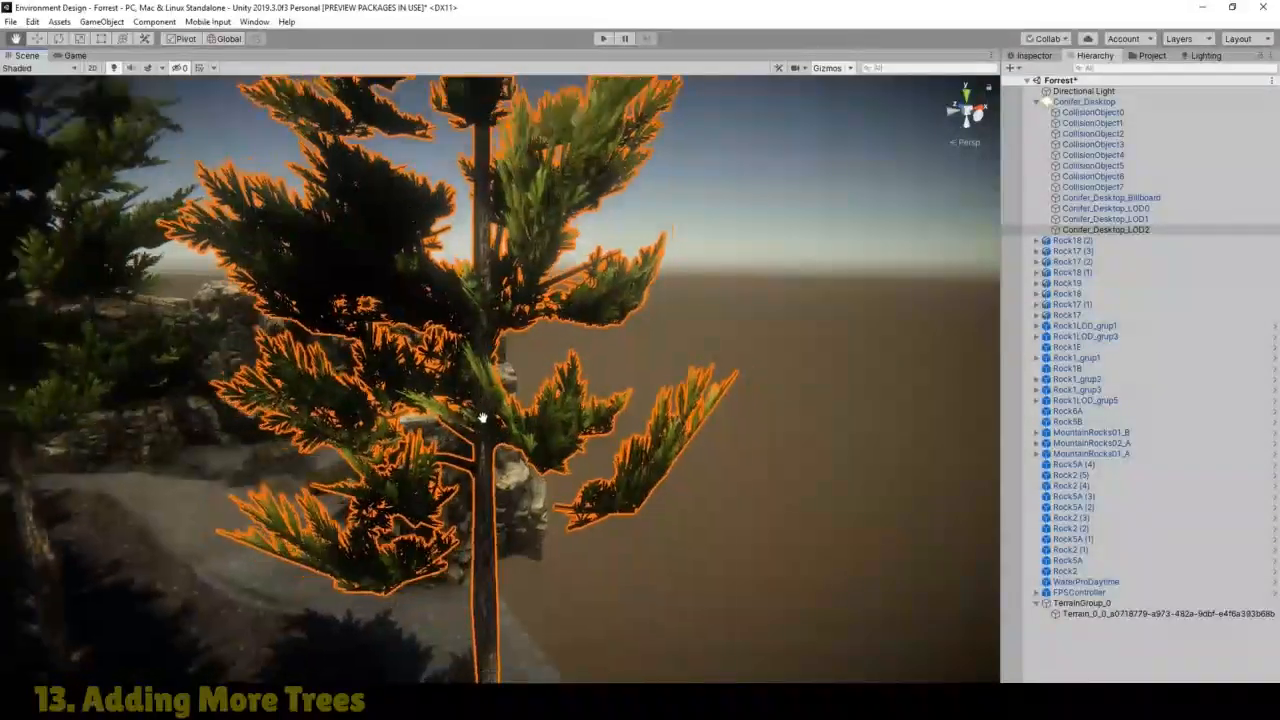
scroll(484, 420, down, 4)
scroll(531, 275, down, 5)
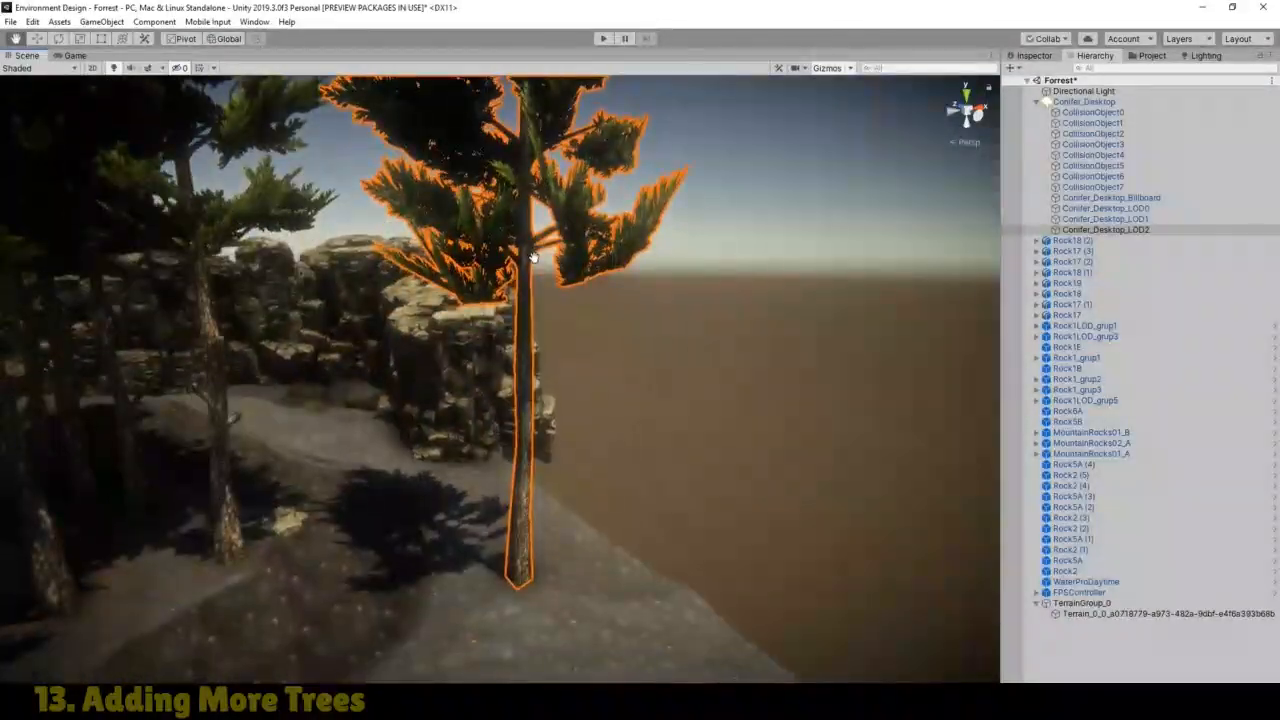
Step: Select Conifer_Desktop_LOD1, look over its trunk and branches, and switch the Scene view's draw mode to Shaded Wireframe
click(1133, 219)
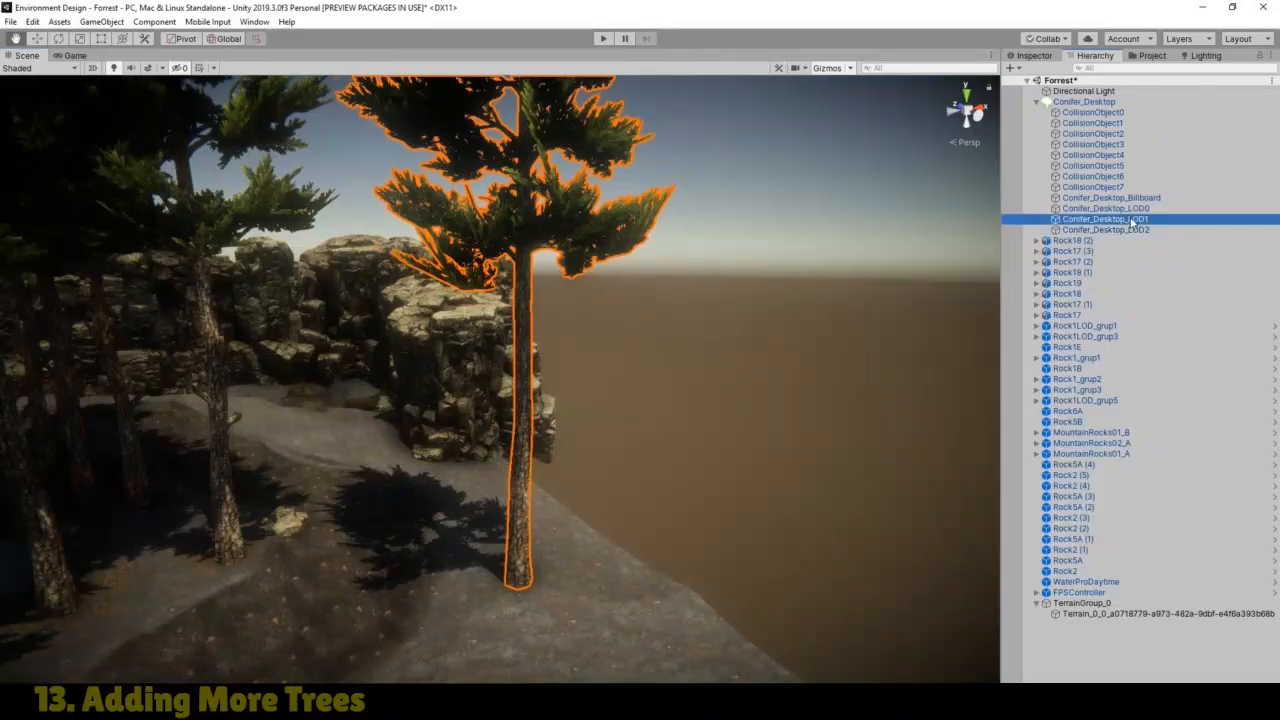
scroll(577, 357, up, 3)
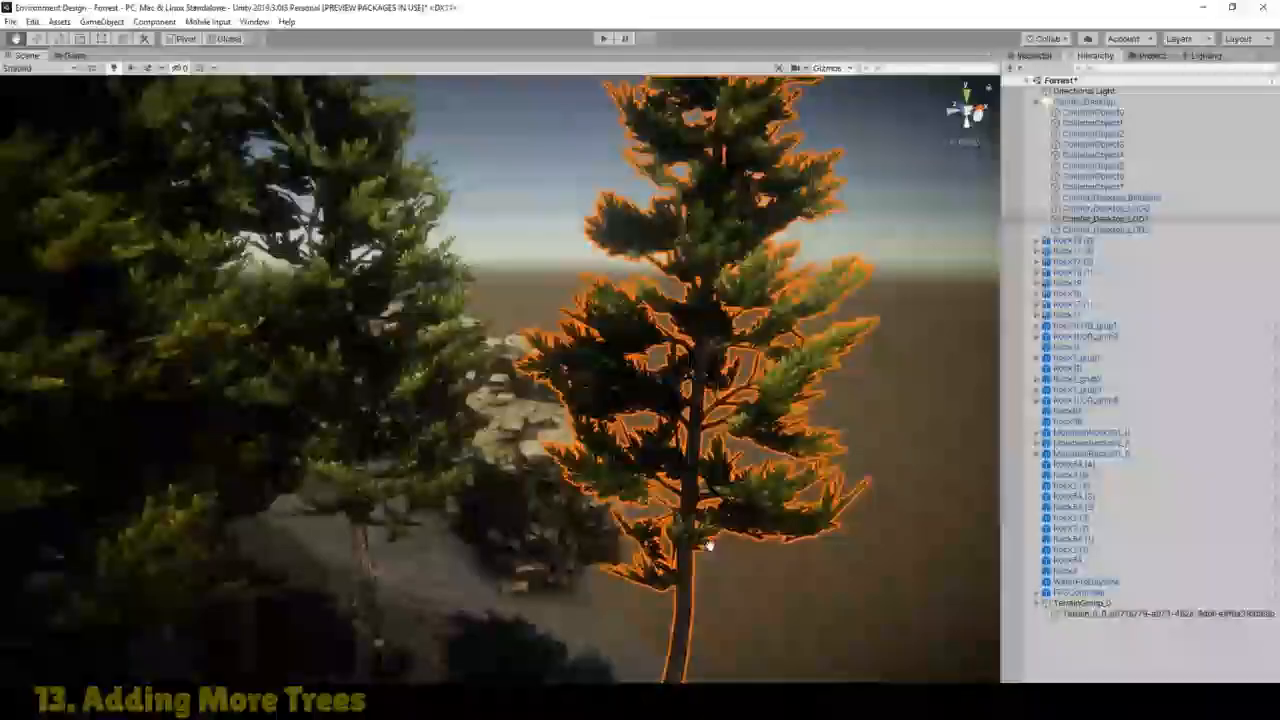
drag(709, 545, 656, 216)
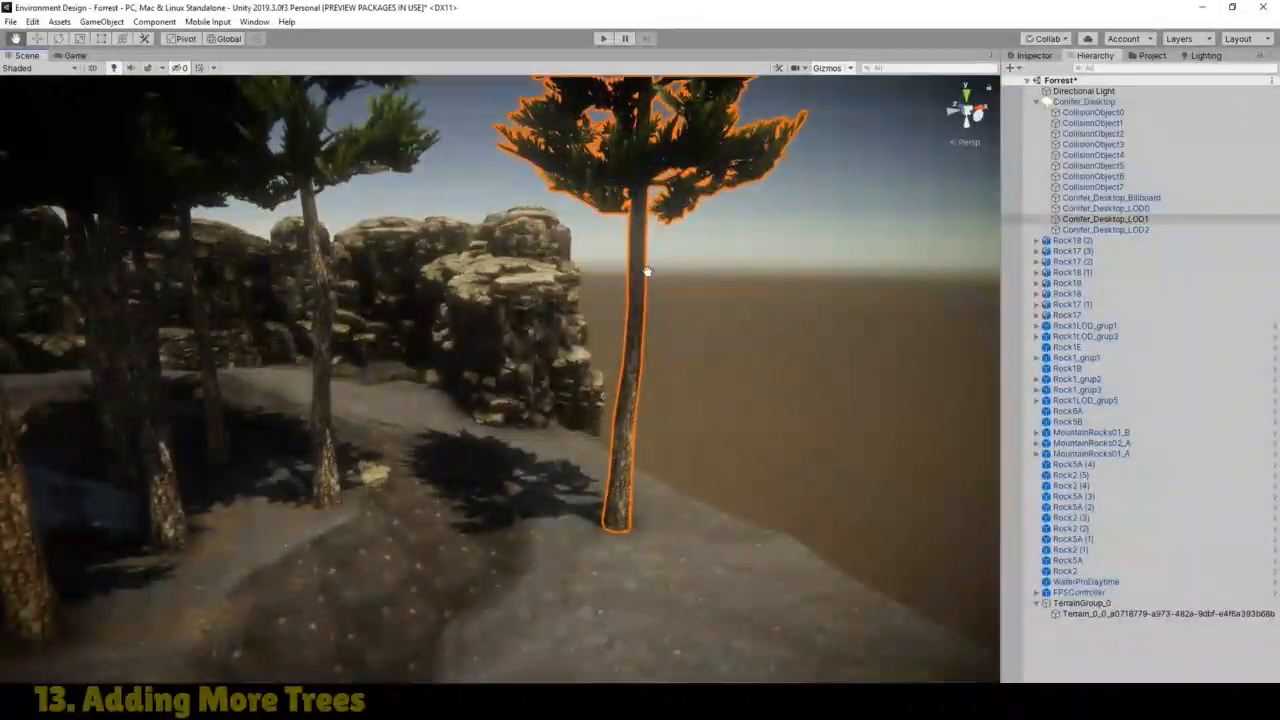
scroll(646, 289, up, 2)
drag(671, 286, 410, 470)
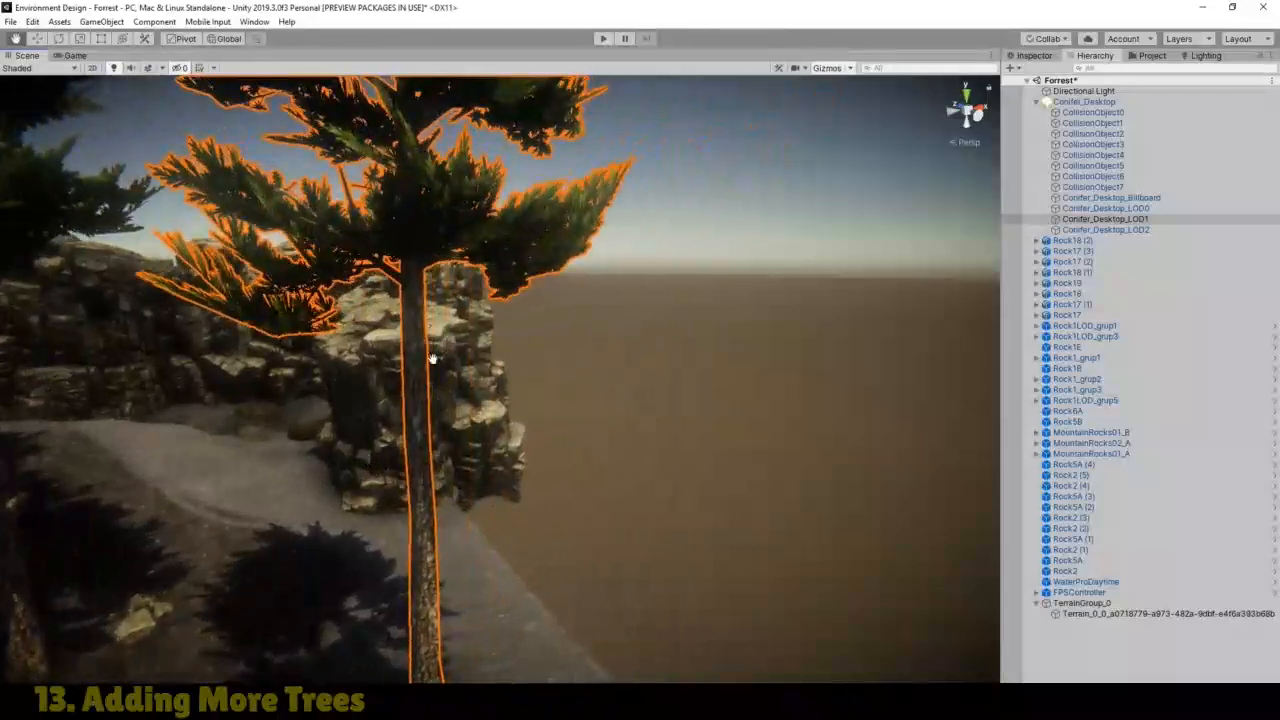
scroll(430, 340, down, 3)
click(50, 68)
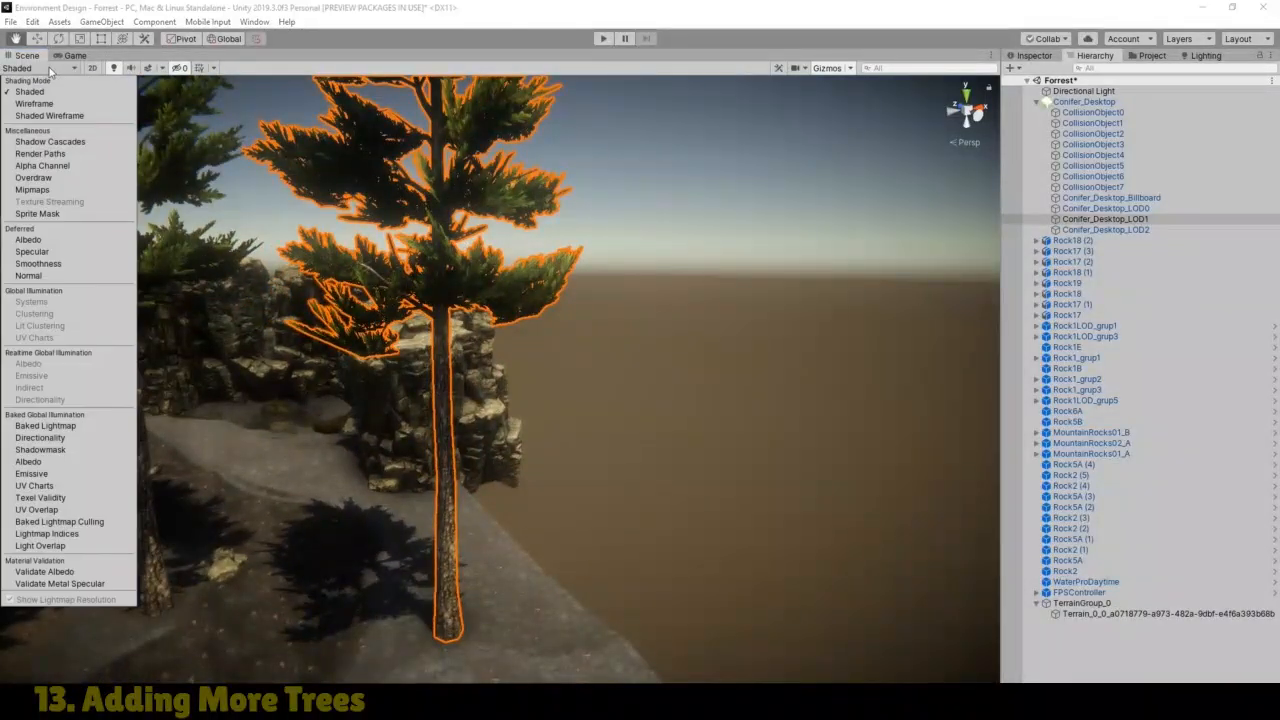
click(49, 115)
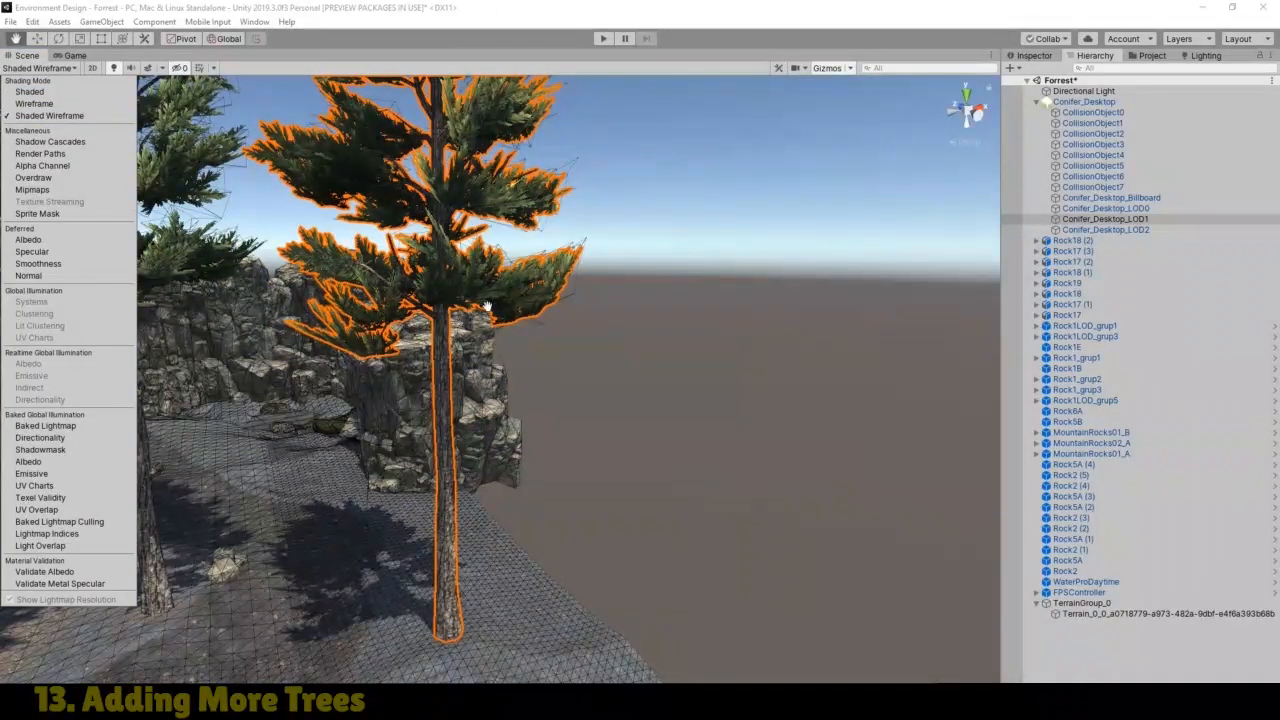
Step: Examine the trunk and branches of Conifer_Desktop_LOD1 in wireframe, and return the Scene view's draw mode to Shaded
scroll(487, 307, up, 6)
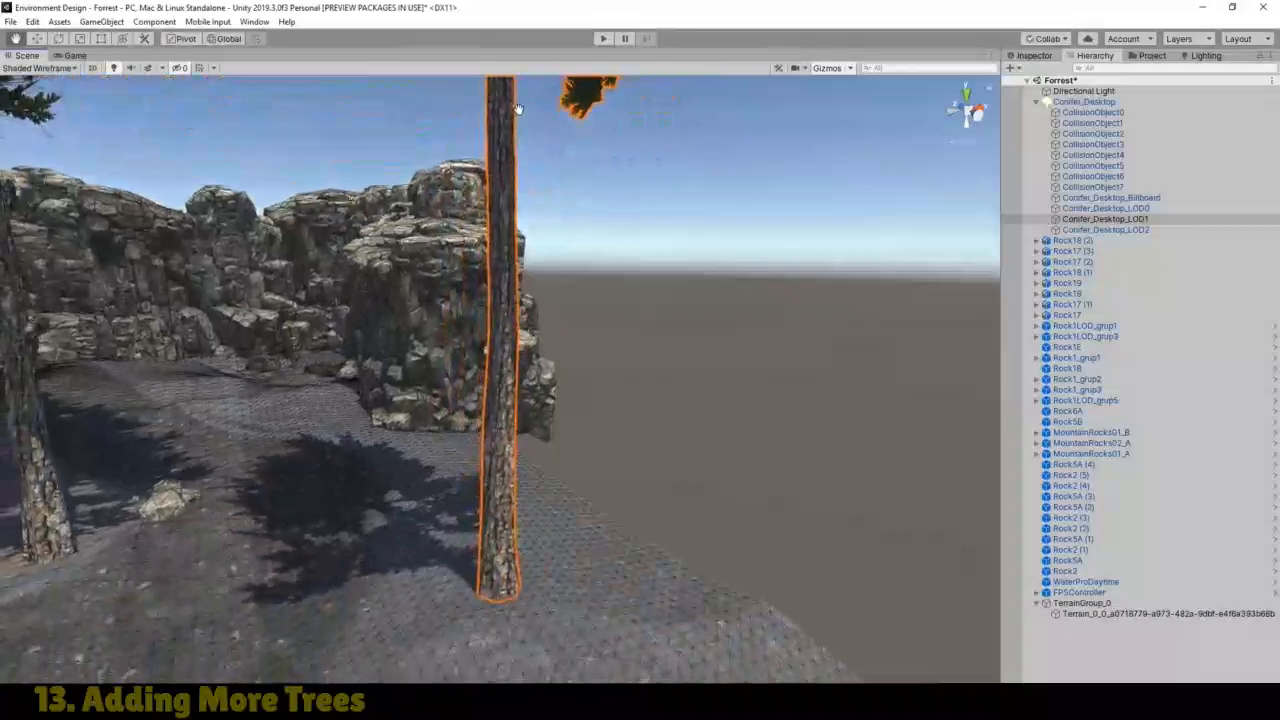
drag(517, 108, 498, 383)
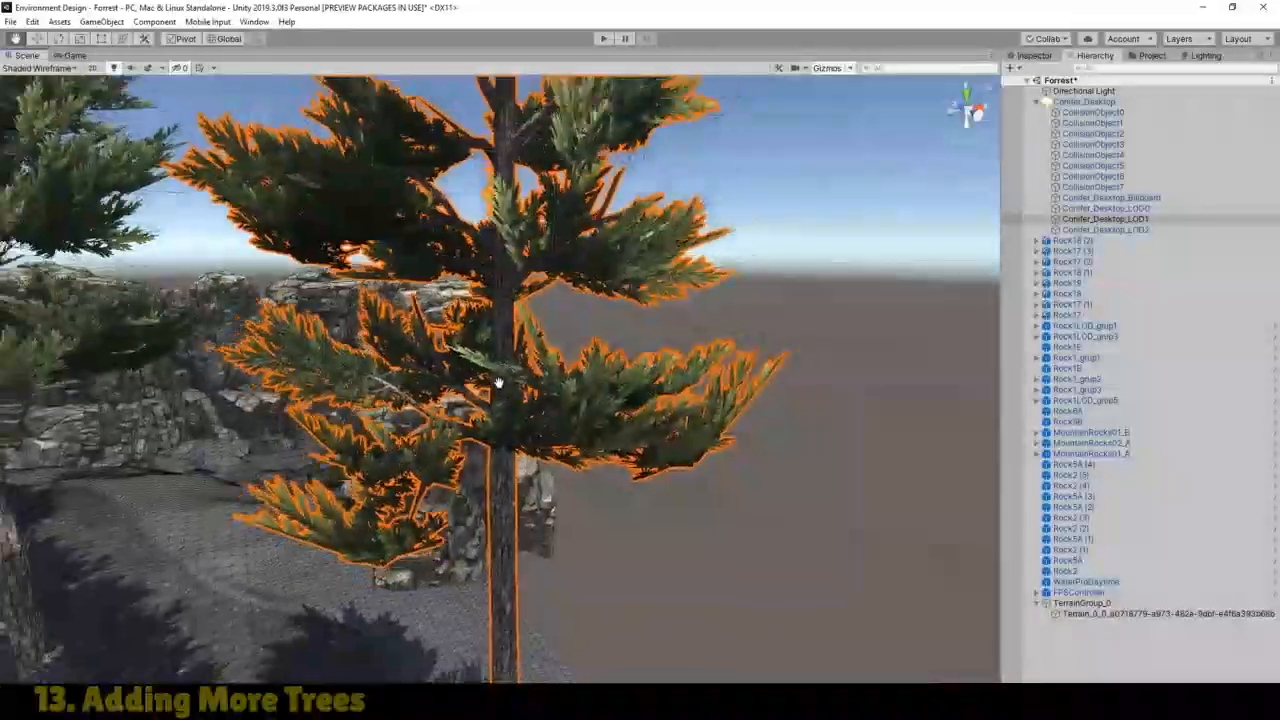
scroll(499, 383, down, 5)
drag(529, 258, 530, 22)
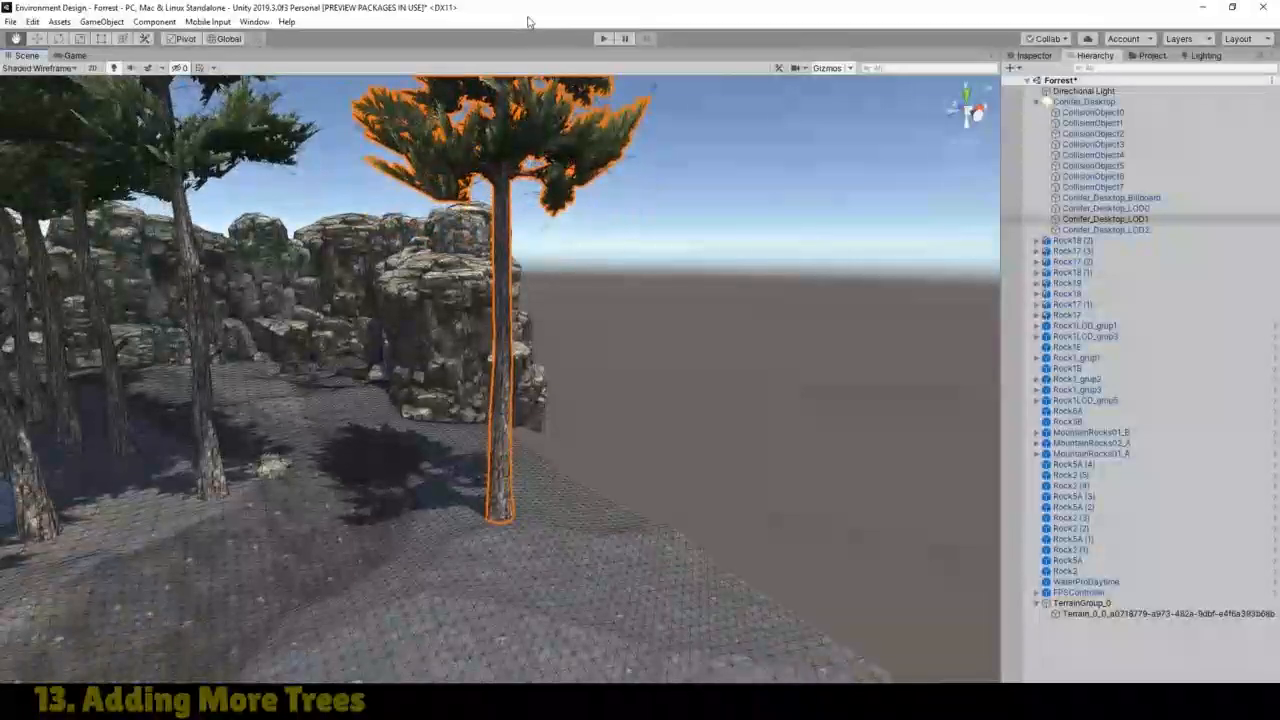
click(37, 67)
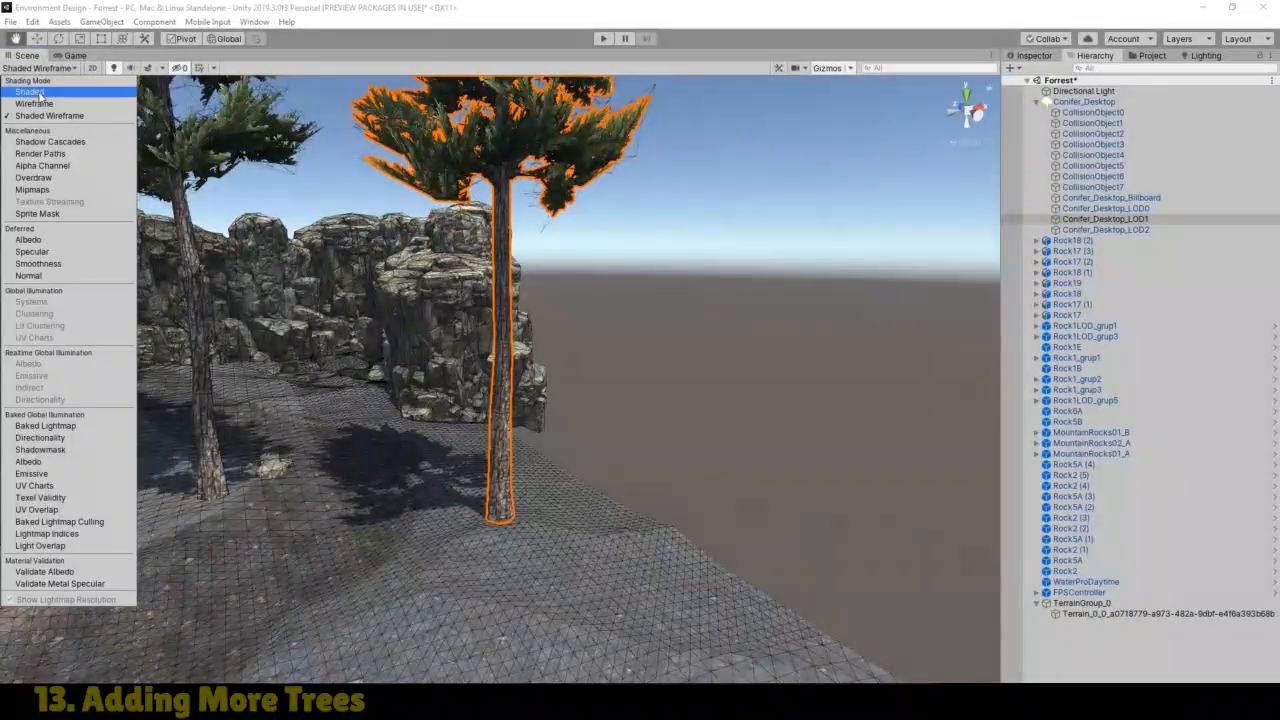
click(39, 95)
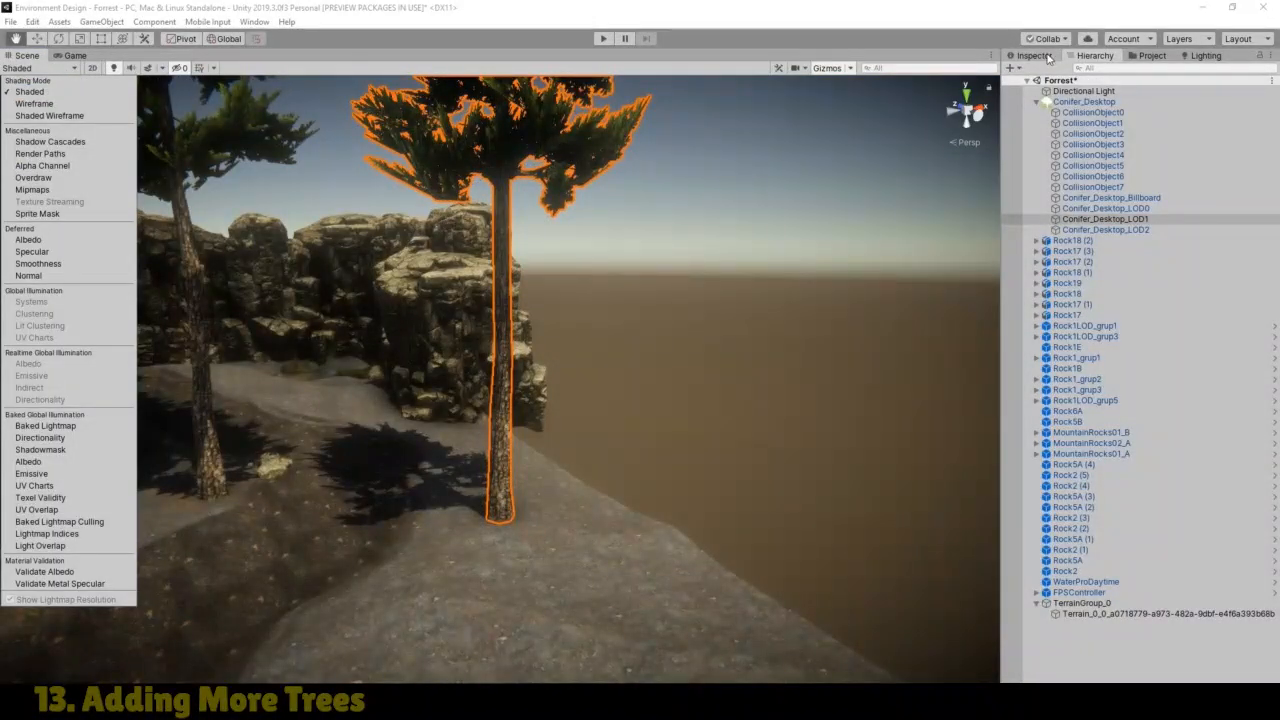
Step: Completely unpack the prefab of the parent Conifer_Desktop object
click(1084, 103)
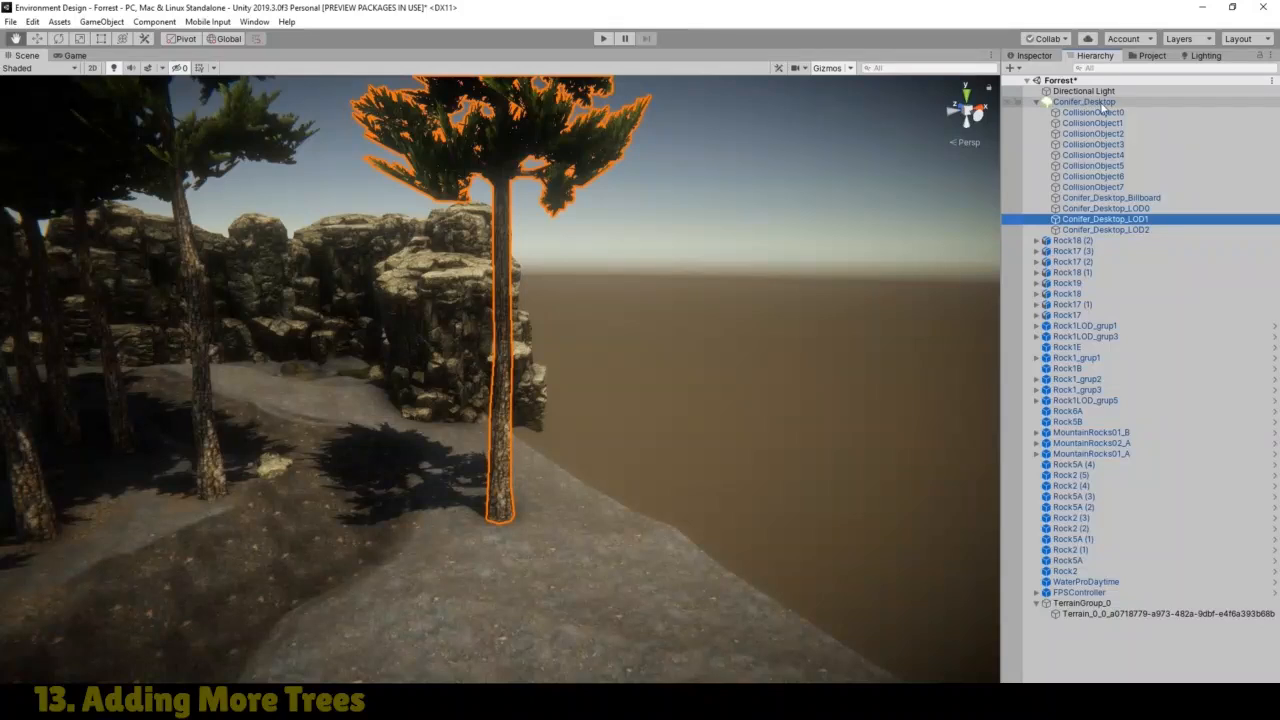
click(1085, 102)
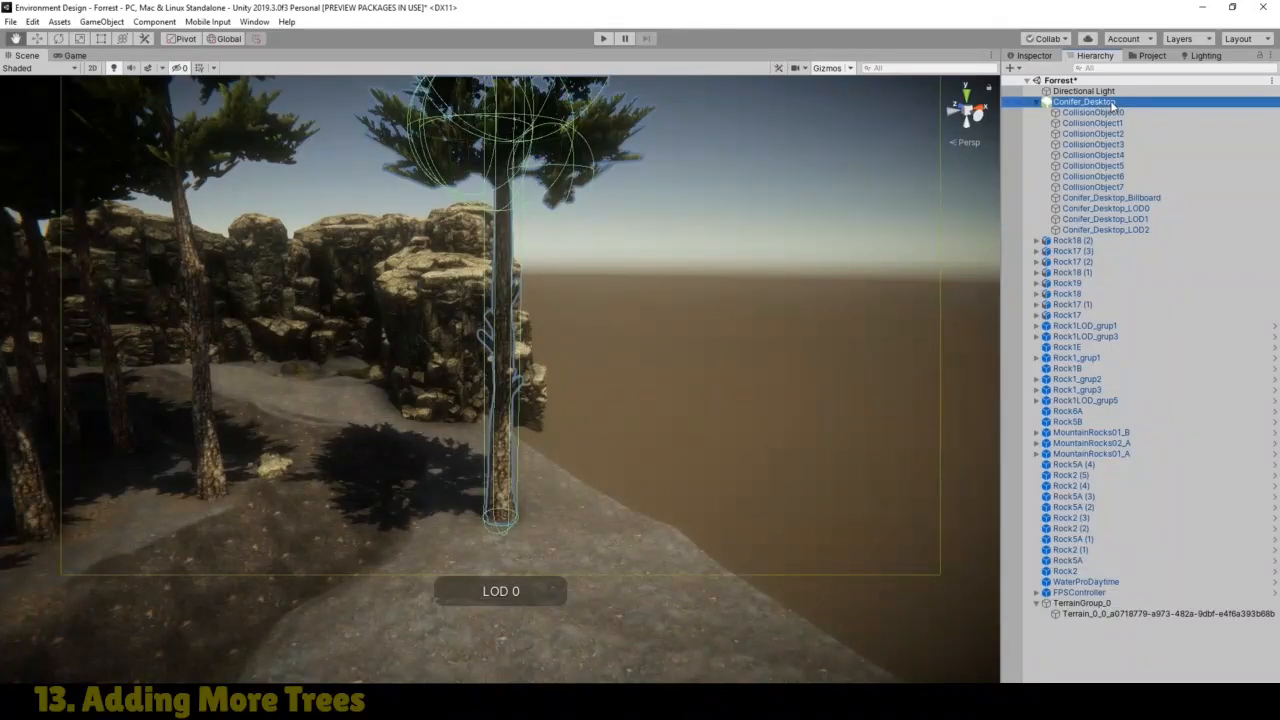
right_click(1112, 106)
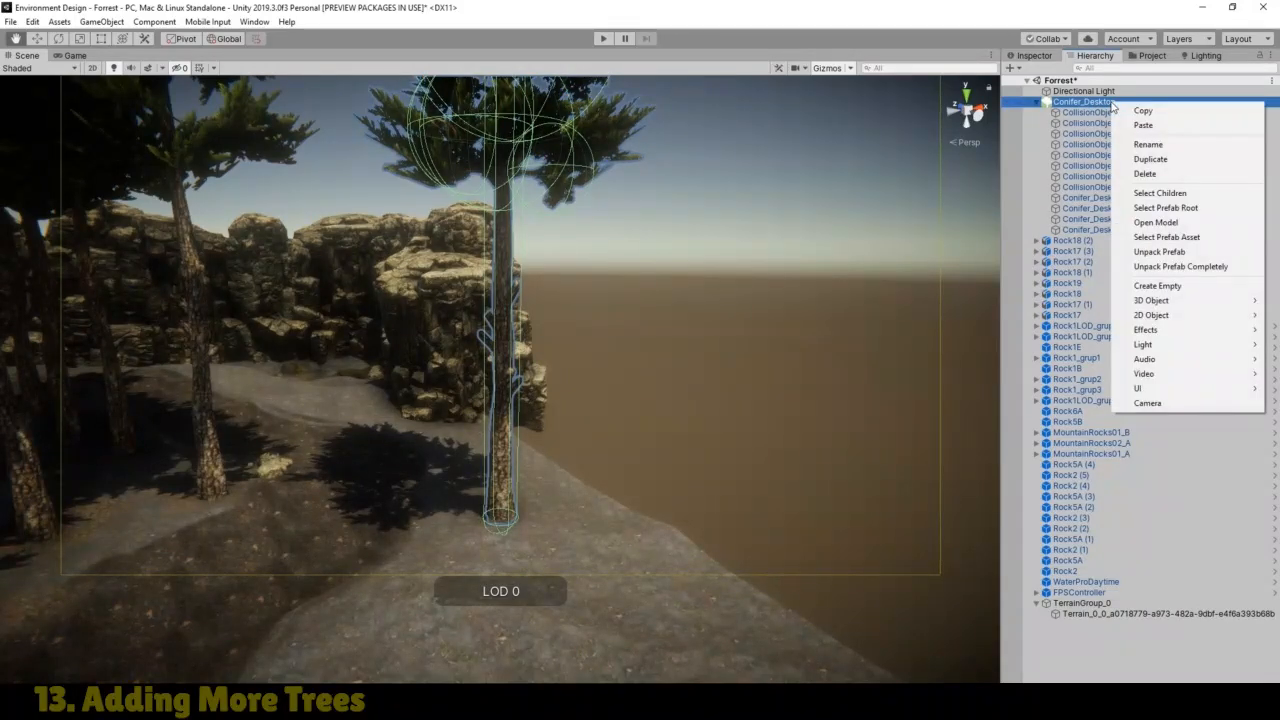
click(1206, 272)
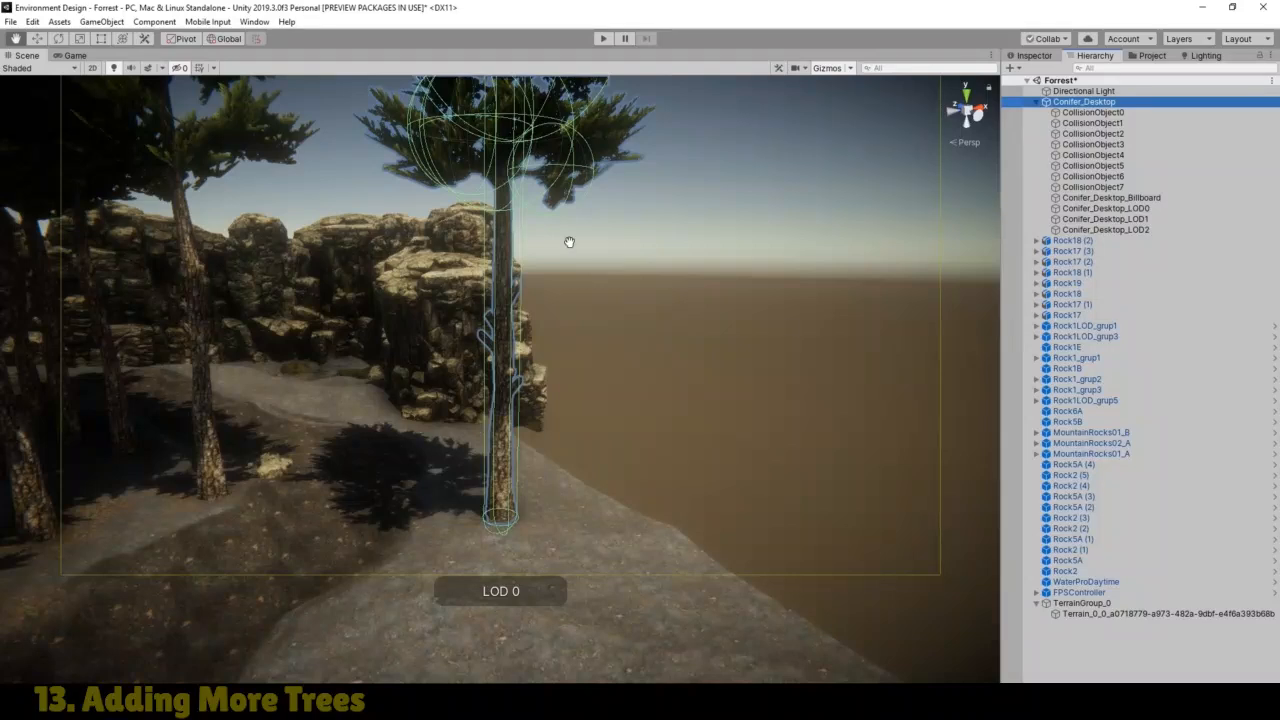
Step: Delete CollisionObject1 through CollisionObject7 from Conifer_Desktop, keeping only the trunk collider CollisionObject0
click(1121, 113)
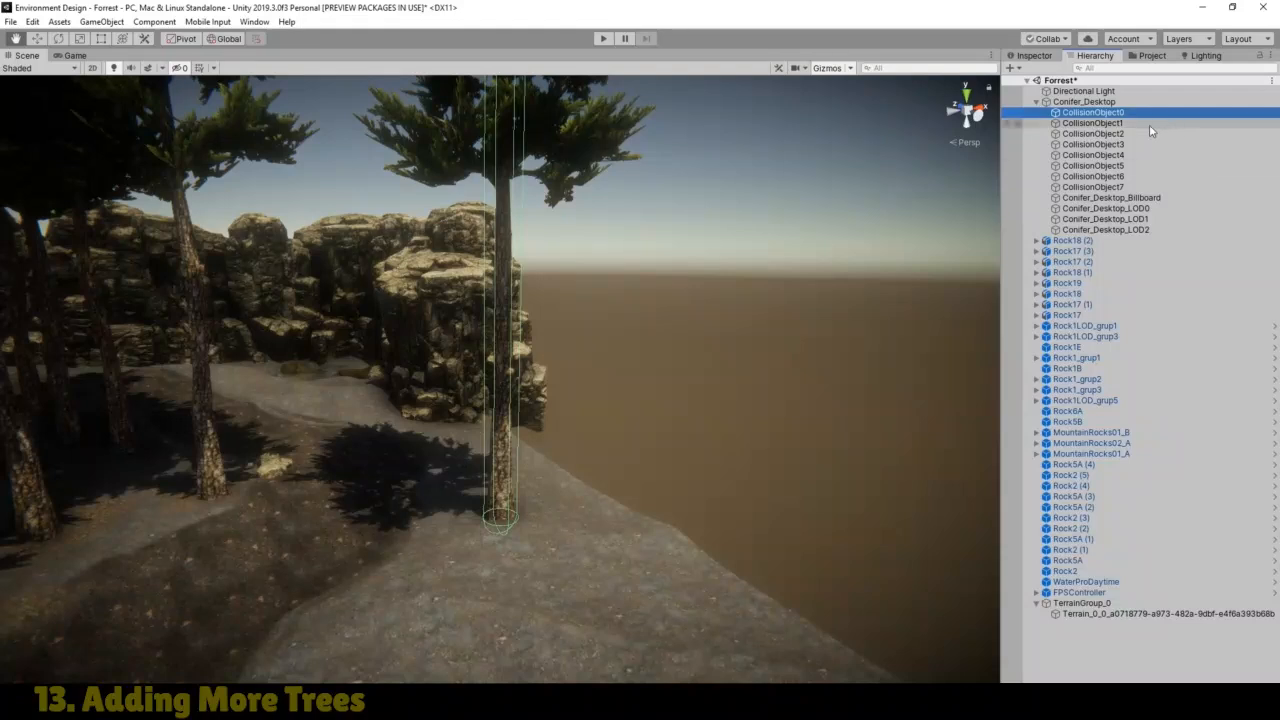
click(1103, 124)
shift+click(1108, 188)
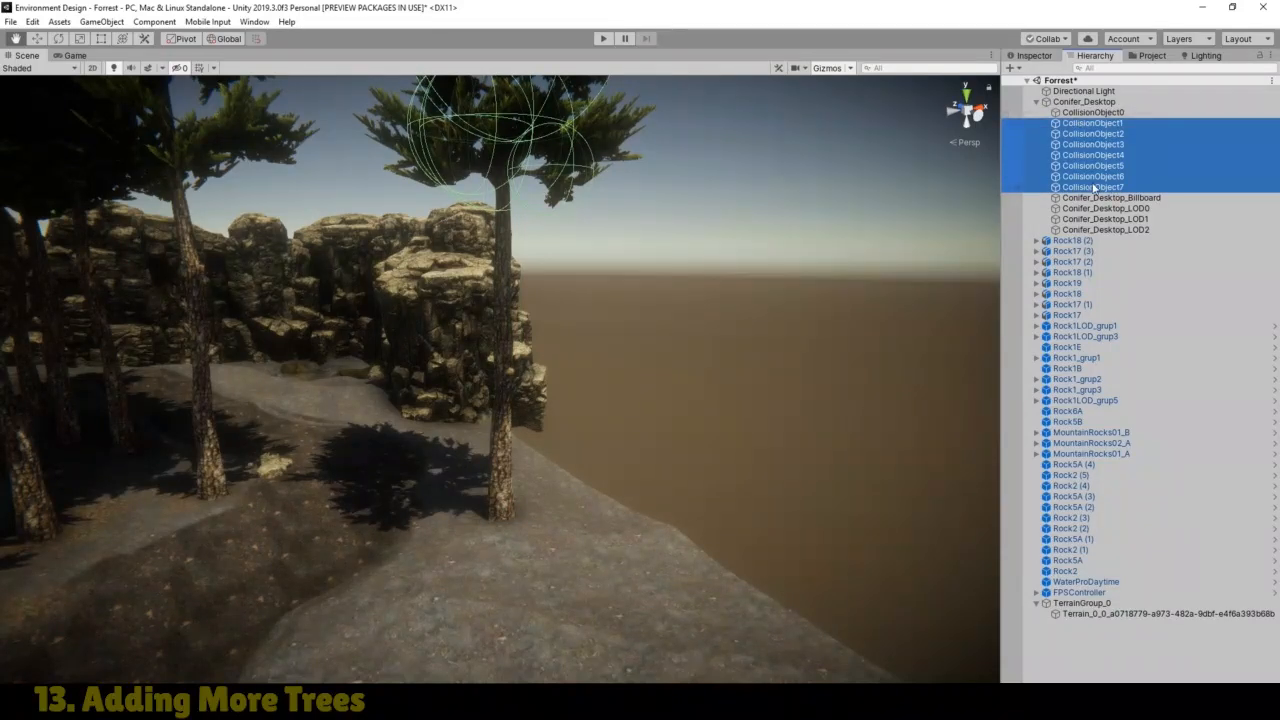
key(Delete)
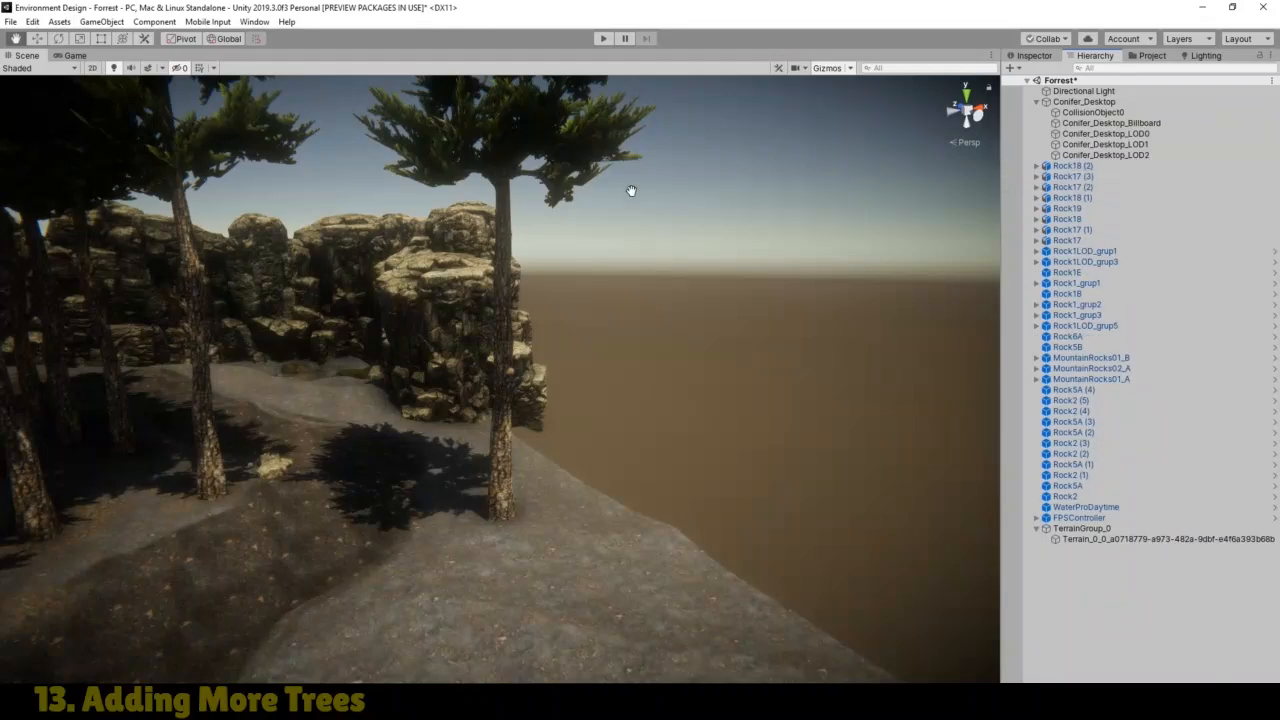
Step: Look over the tree from crown to trunk base and compare its LOD child objects by selecting them in turn
drag(504, 192, 474, 418)
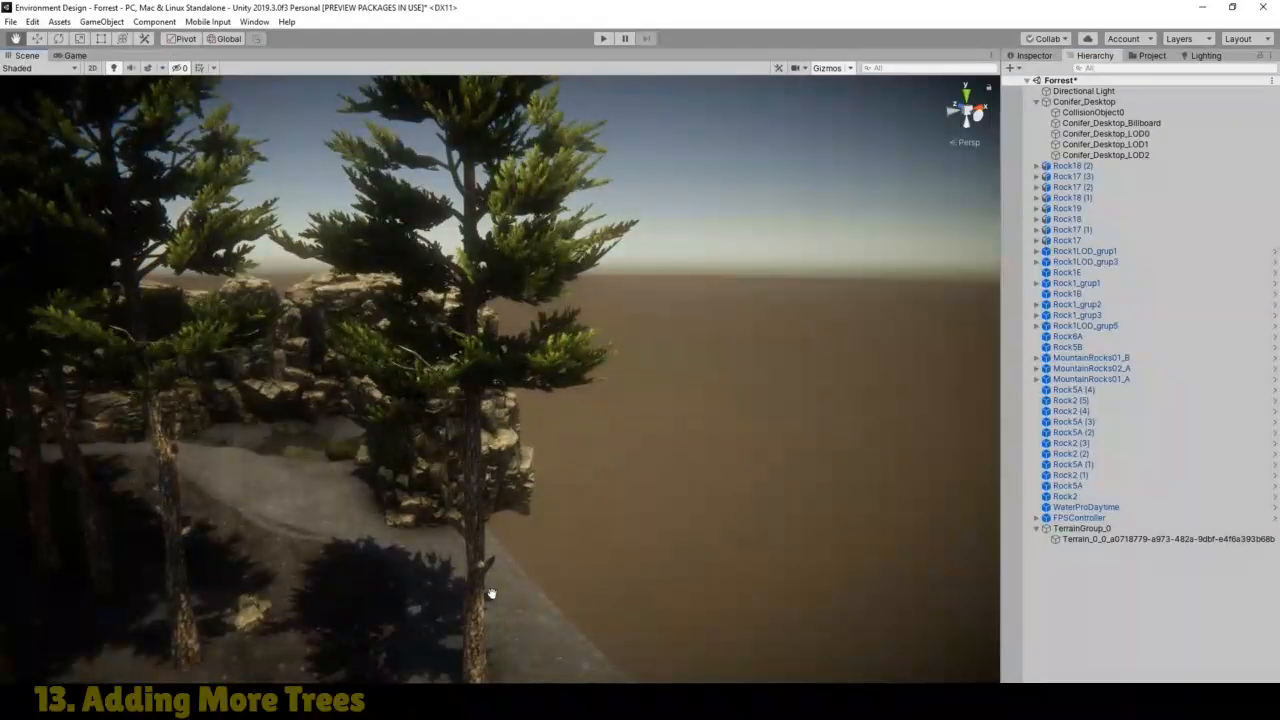
drag(480, 606, 482, 344)
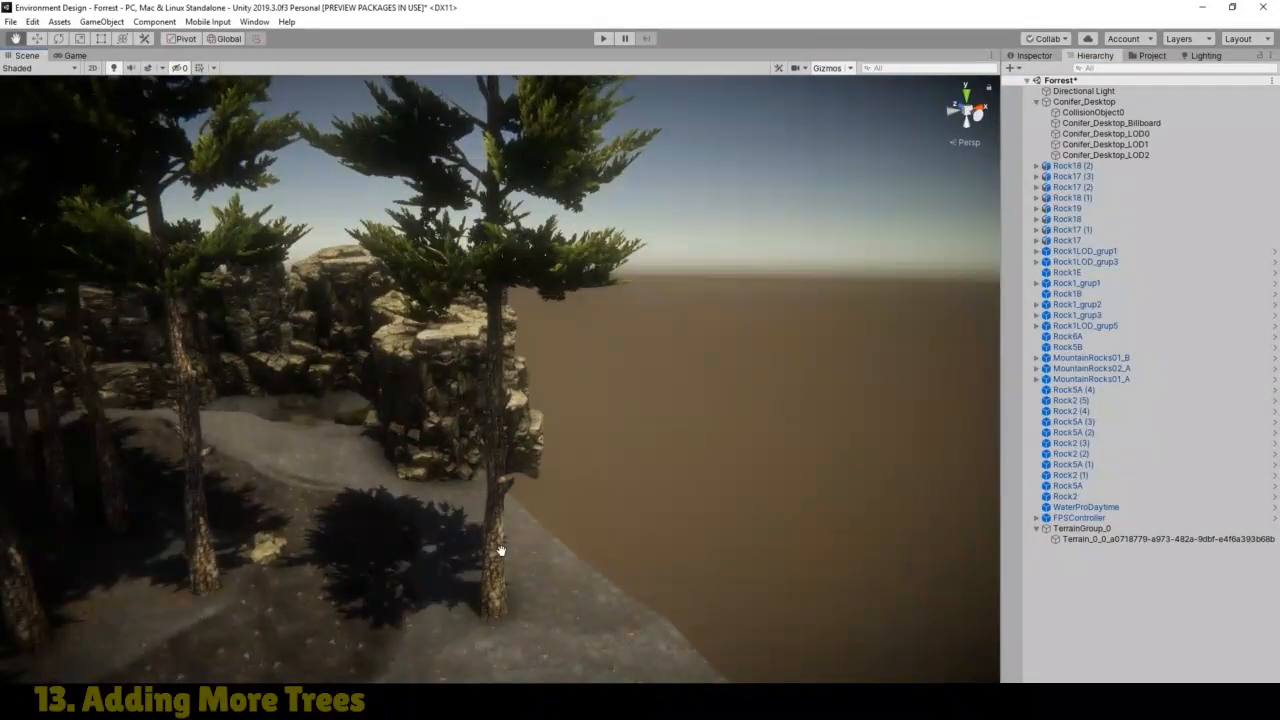
click(1135, 145)
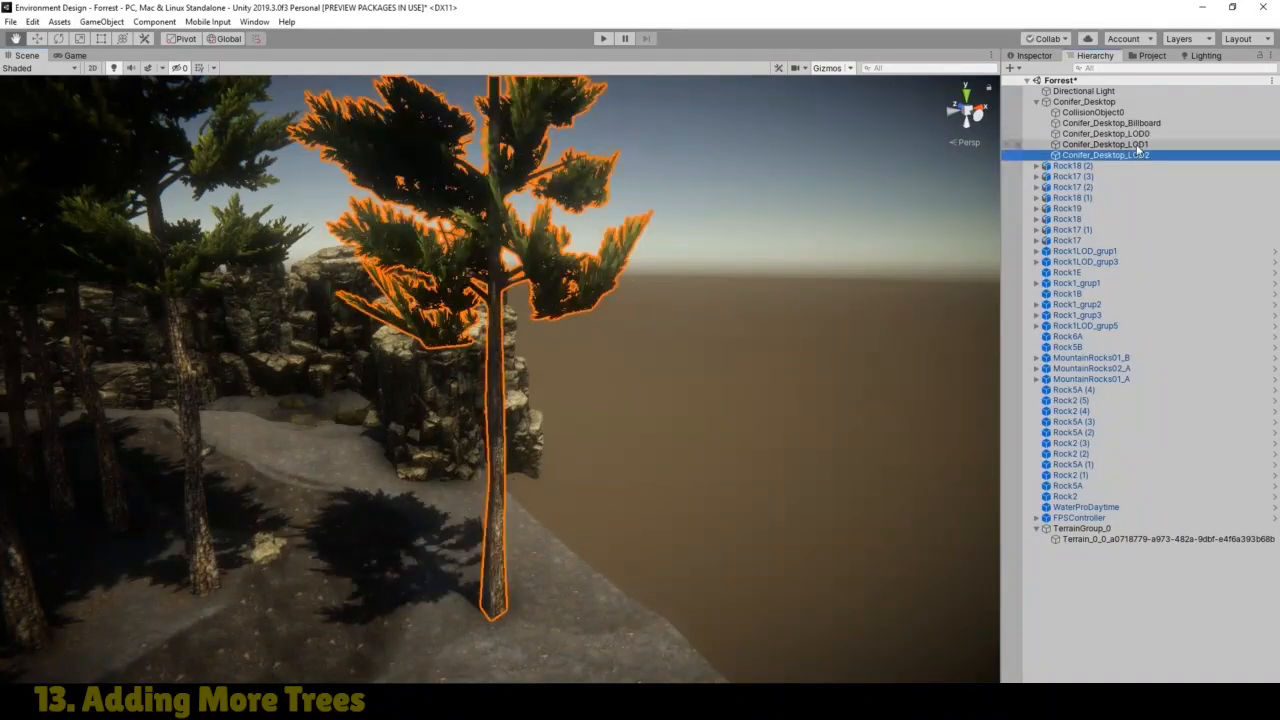
click(1138, 134)
click(1120, 123)
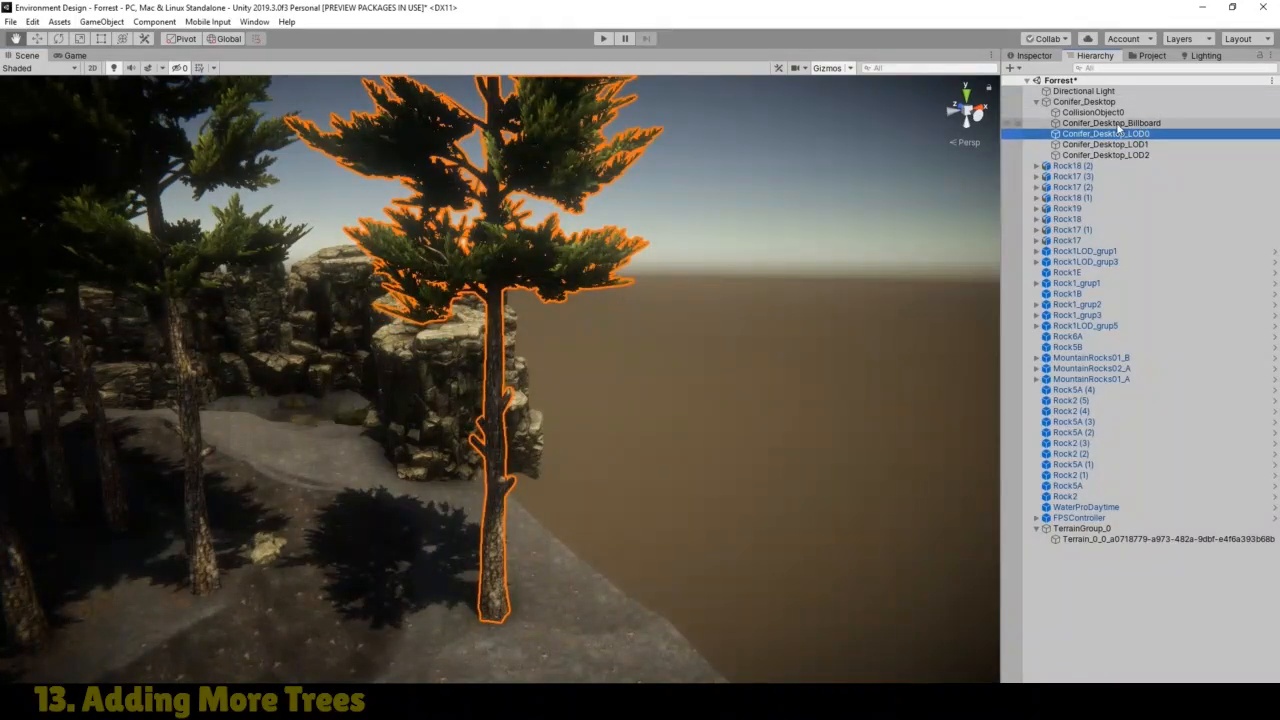
click(1095, 135)
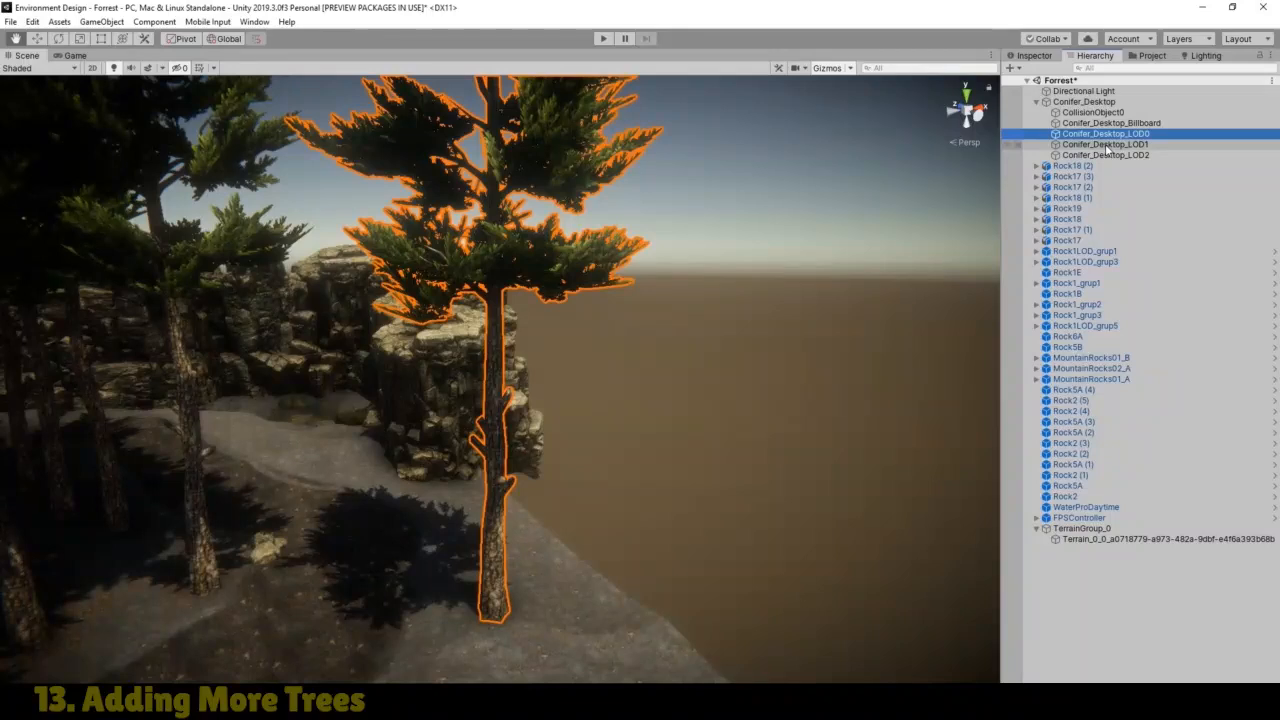
Step: In the LOD Group of the parent Conifer_Desktop, raise the LOD 1 threshold to 81% and check the tree at varying distances
click(1082, 102)
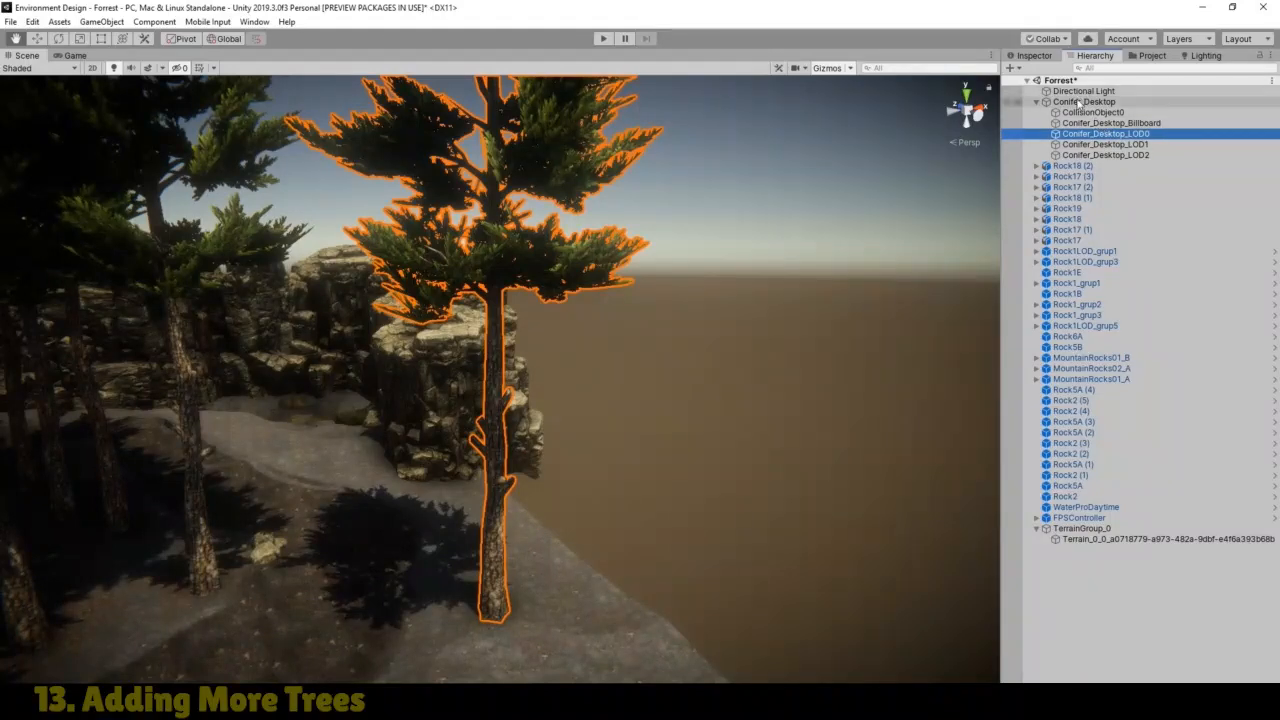
click(1035, 55)
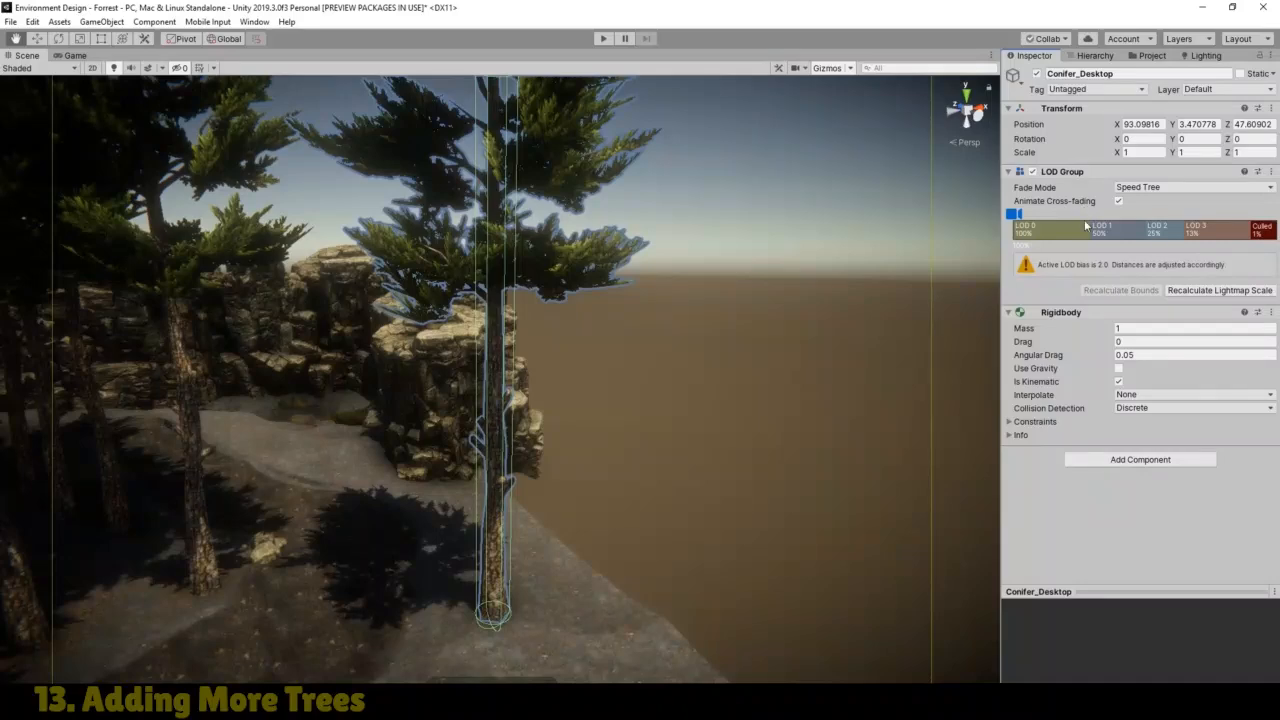
mouse_move(1015, 217)
mouse_down()
mouse_move(1100, 240)
mouse_move(1039, 233)
mouse_move(1042, 215)
mouse_move(1092, 218)
mouse_move(1015, 220)
mouse_up()
scroll(606, 374, up, 5)
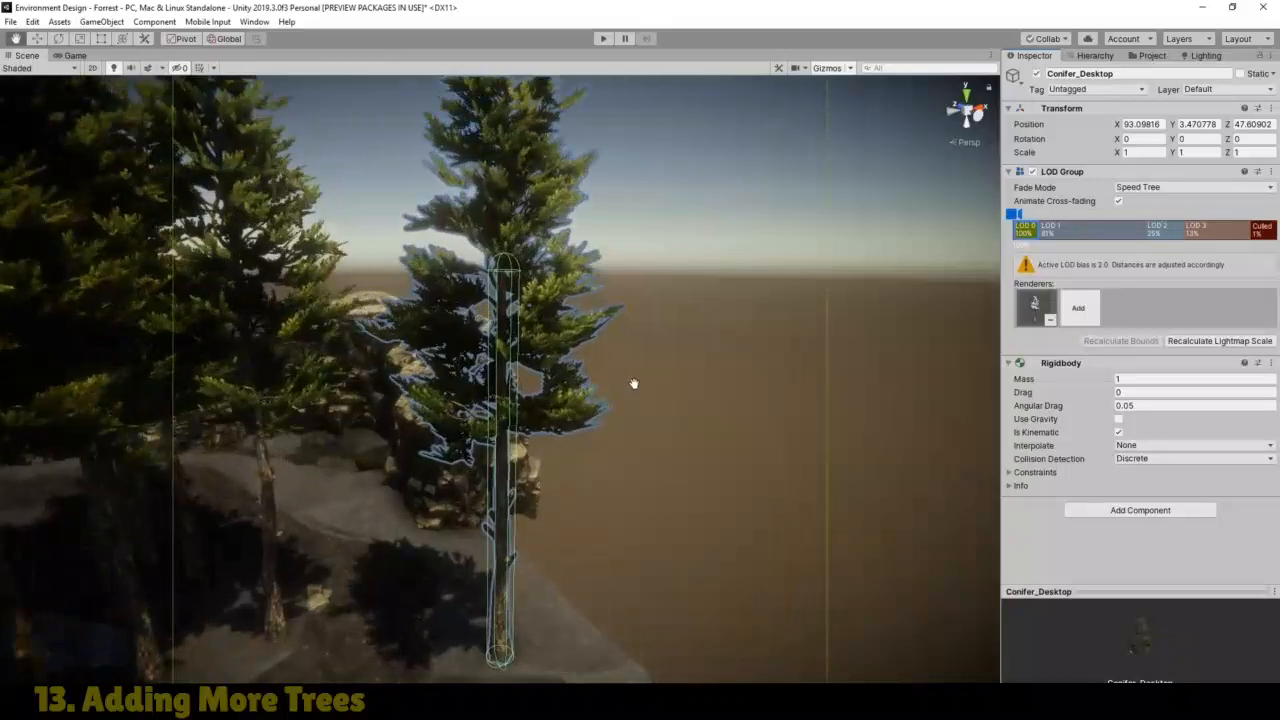
drag(634, 383, 760, 65)
scroll(686, 230, down, 2)
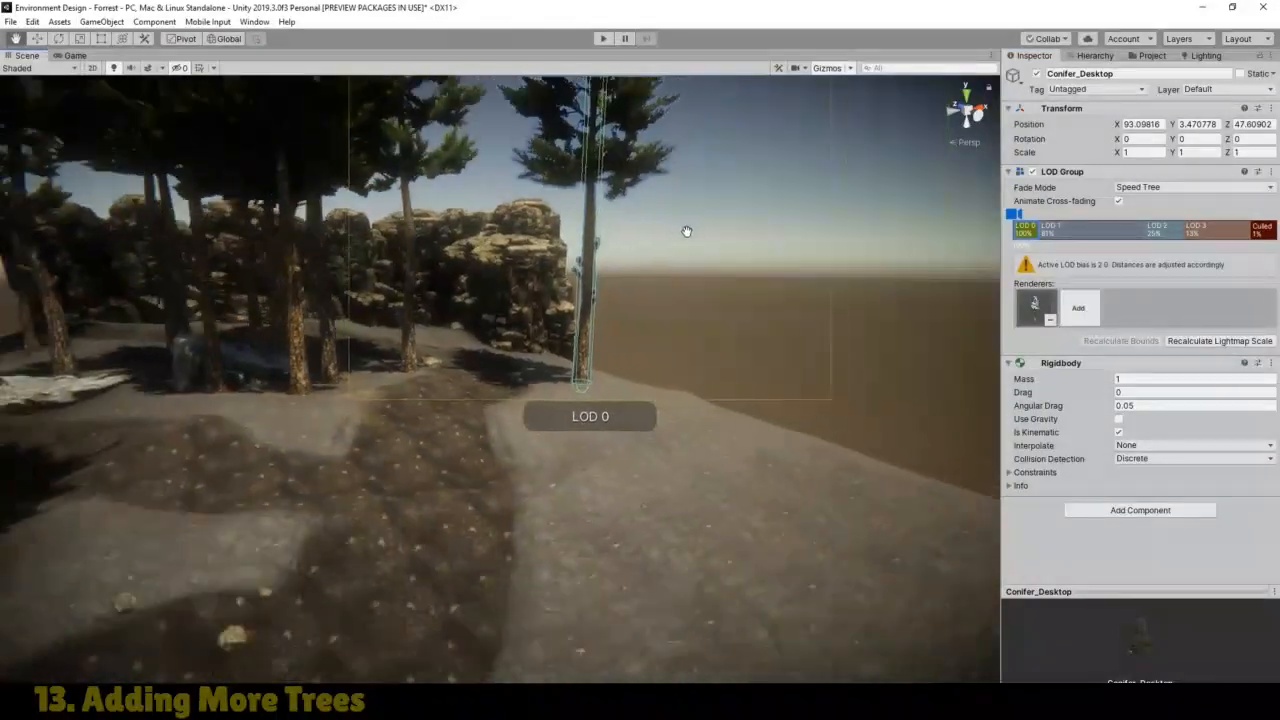
drag(686, 231, 758, 176)
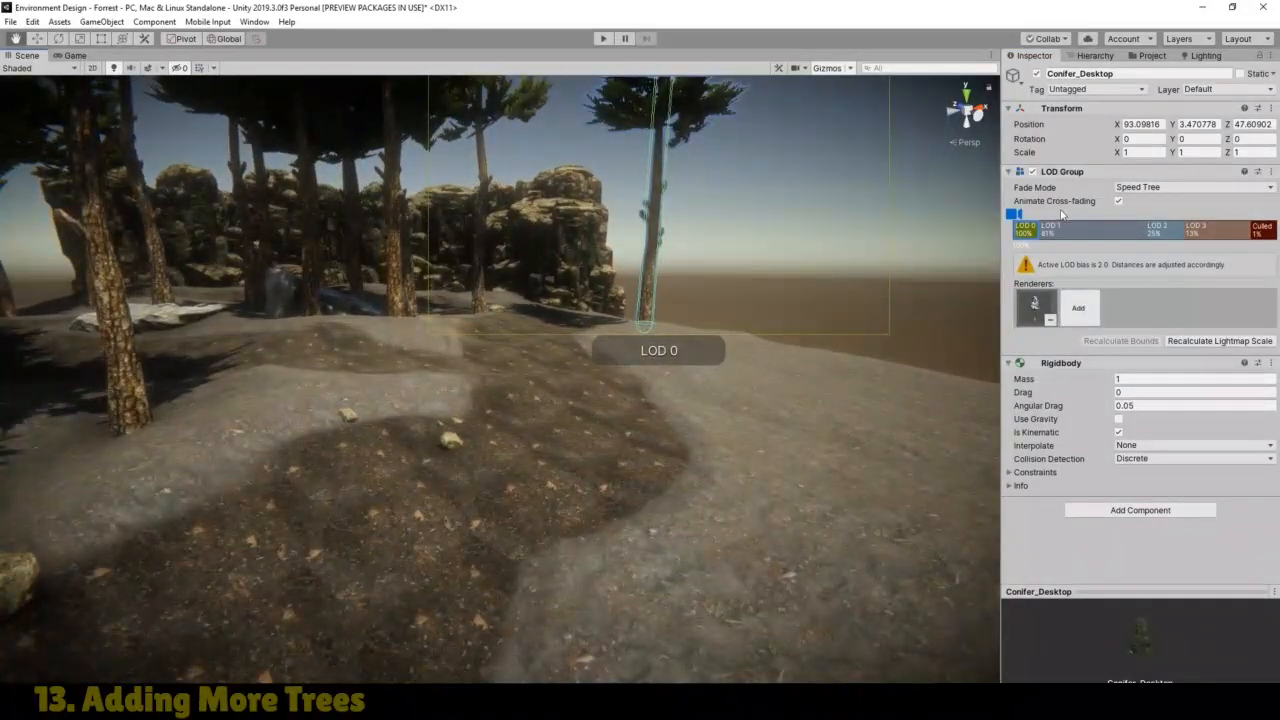
Step: Raise Conifer_Desktop's LOD 1 threshold to 95% and check the tree from several distances and angles
mouse_move(1016, 222)
mouse_down()
mouse_move(1040, 233)
mouse_move(1015, 222)
mouse_move(1037, 226)
mouse_move(1033, 209)
mouse_move(1265, 230)
mouse_move(1004, 238)
mouse_up()
scroll(560, 379, up, 5)
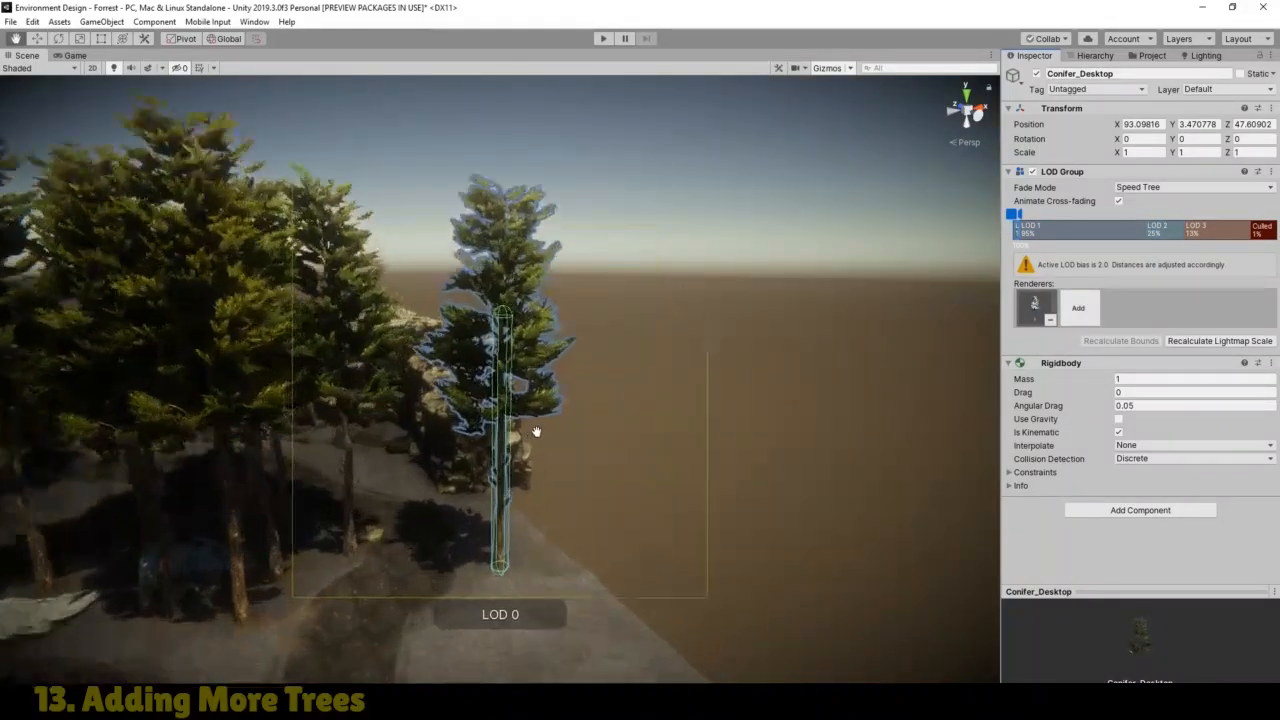
right_drag(555, 373, 569, 357)
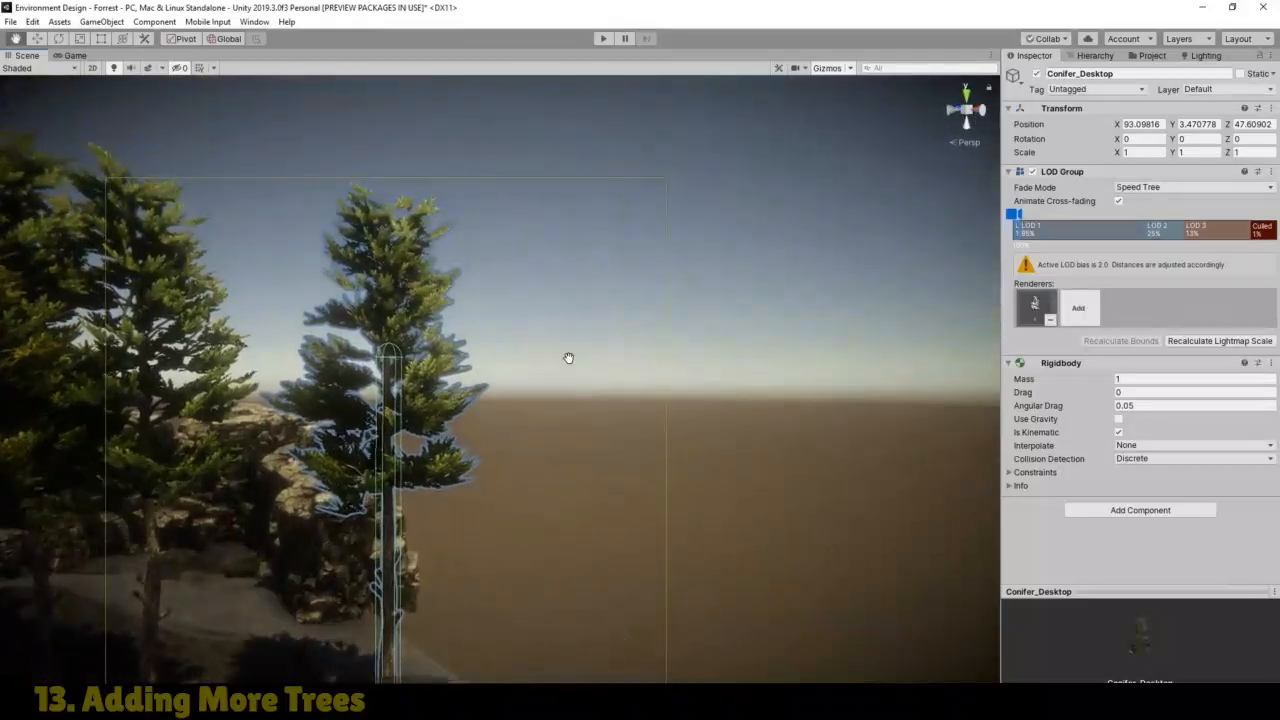
drag(569, 357, 671, 312)
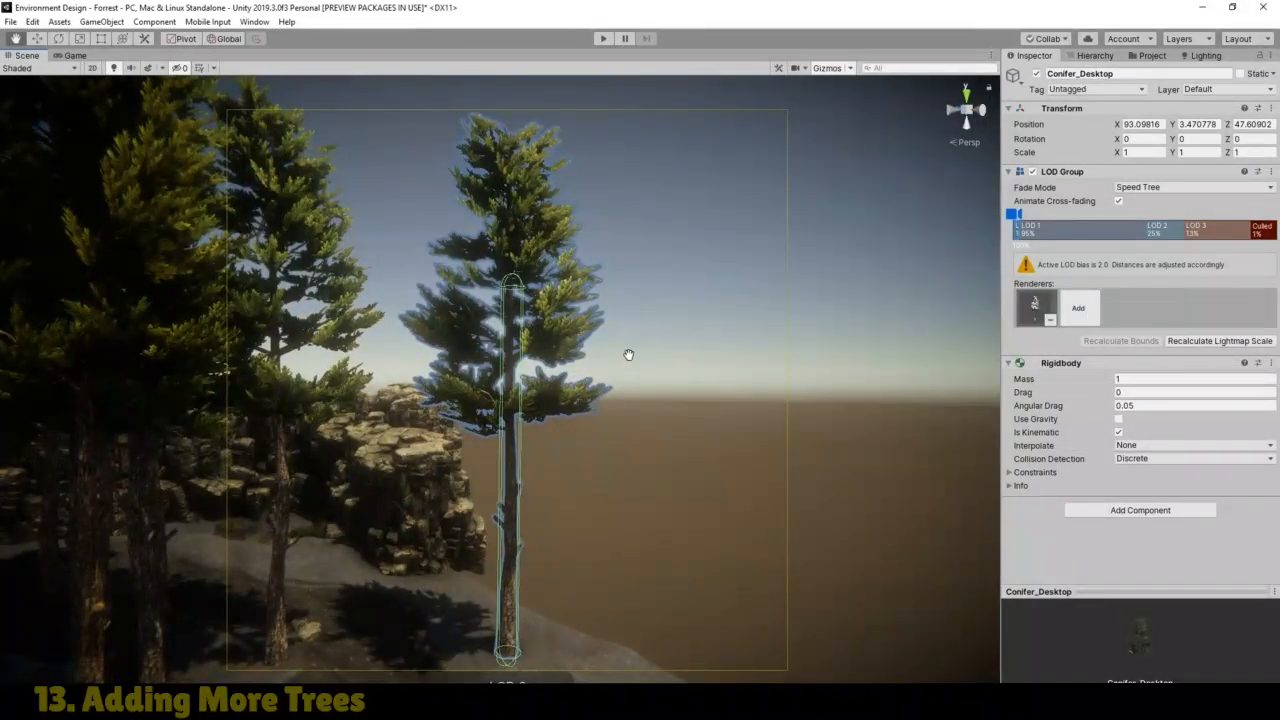
drag(628, 354, 576, 473)
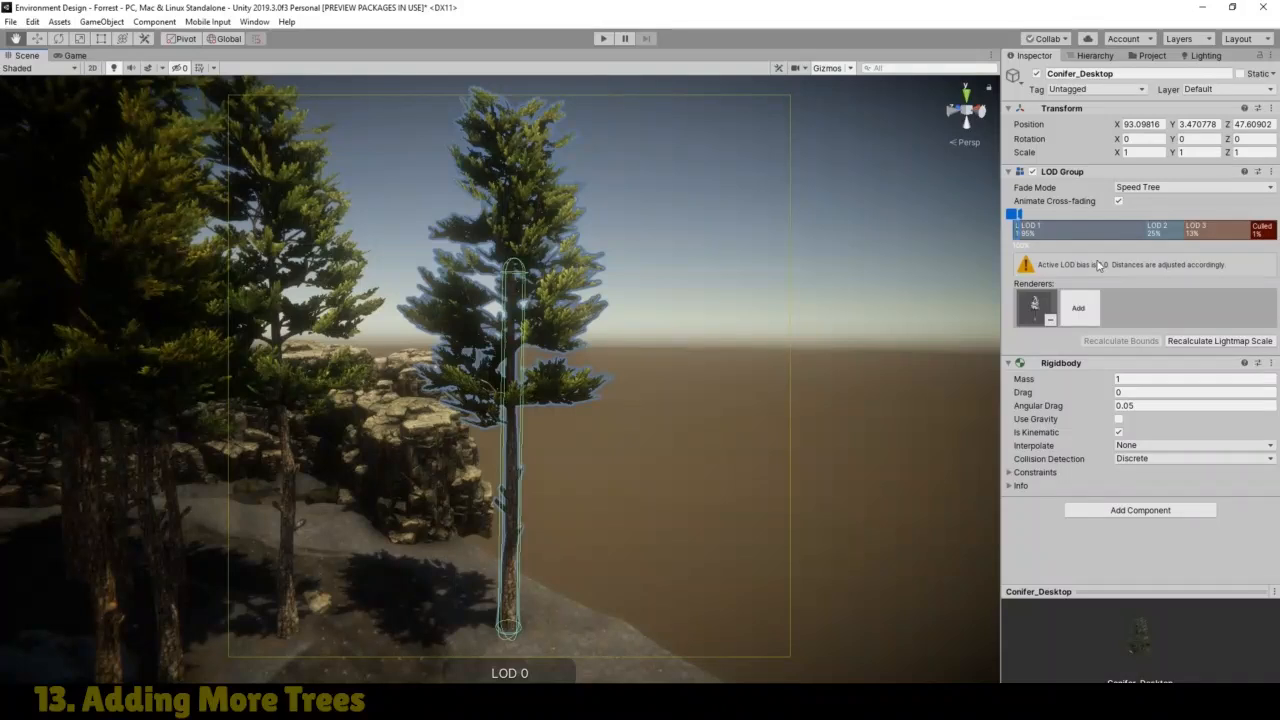
Step: Dock the Project window beneath the Scene view and save the unpacked Conifer_Desktop object as a prefab in the SpeedTree Conifer folder
click(1151, 56)
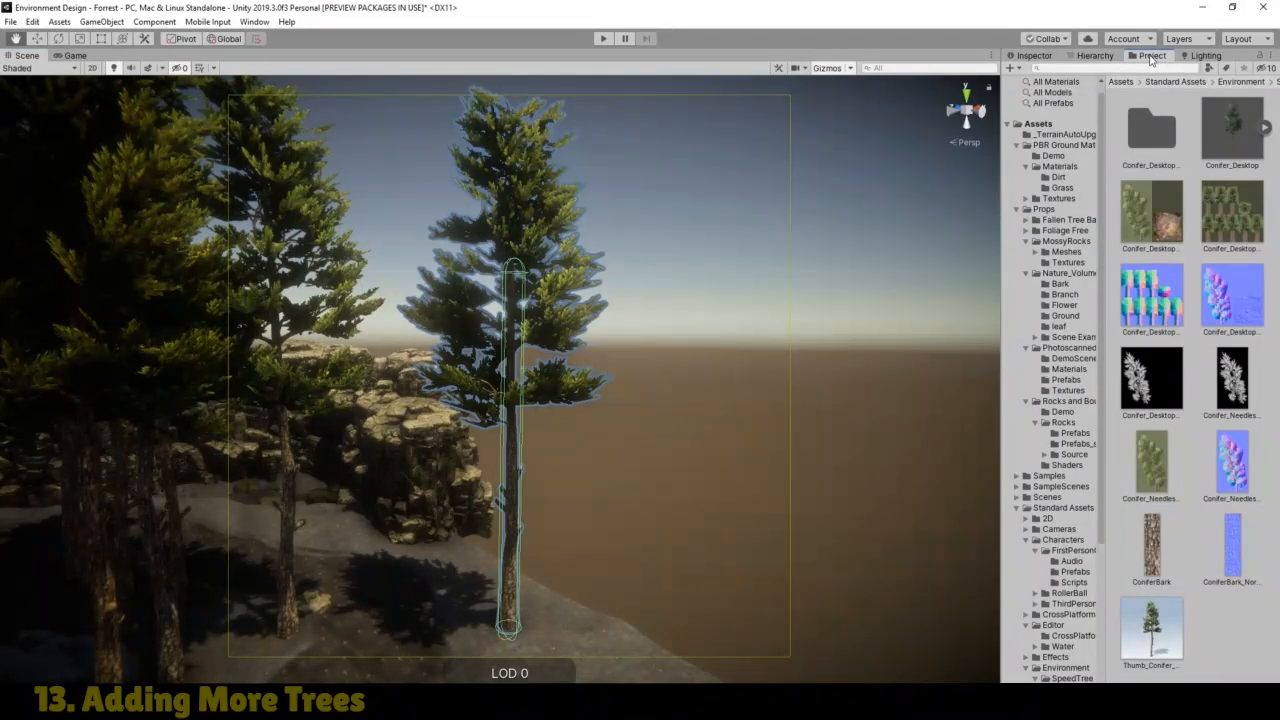
drag(1151, 56, 223, 643)
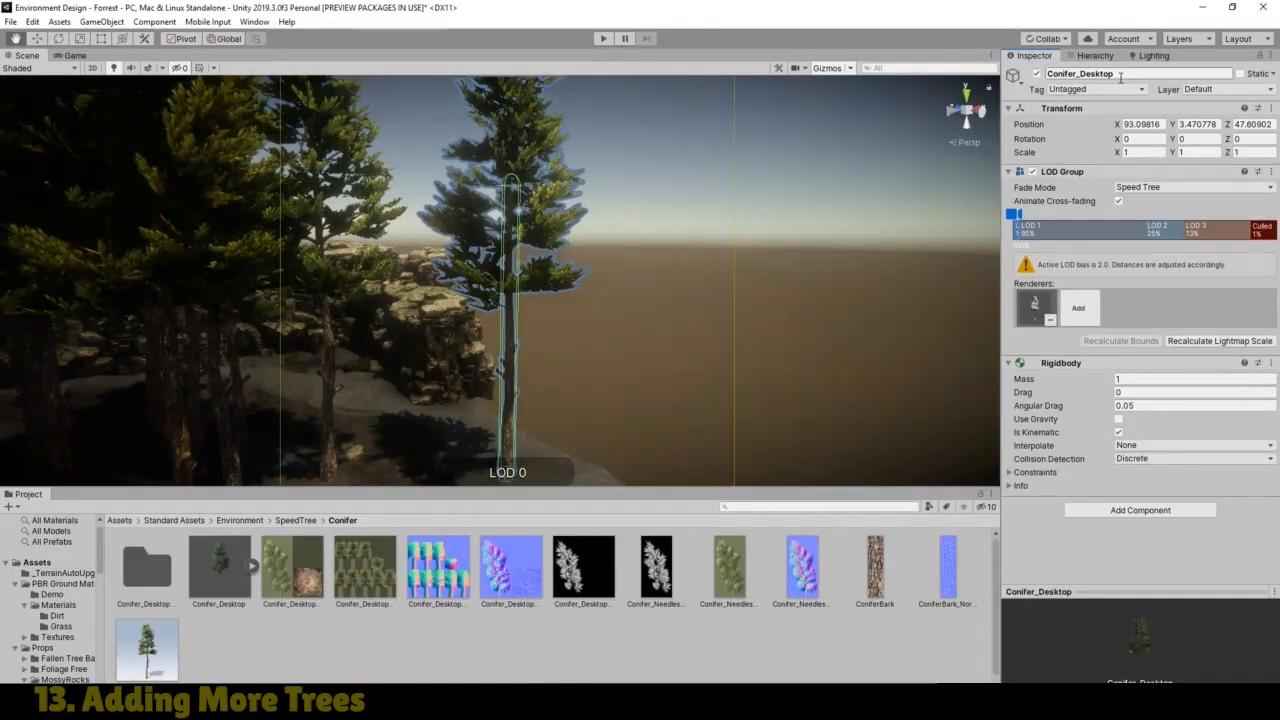
click(1095, 56)
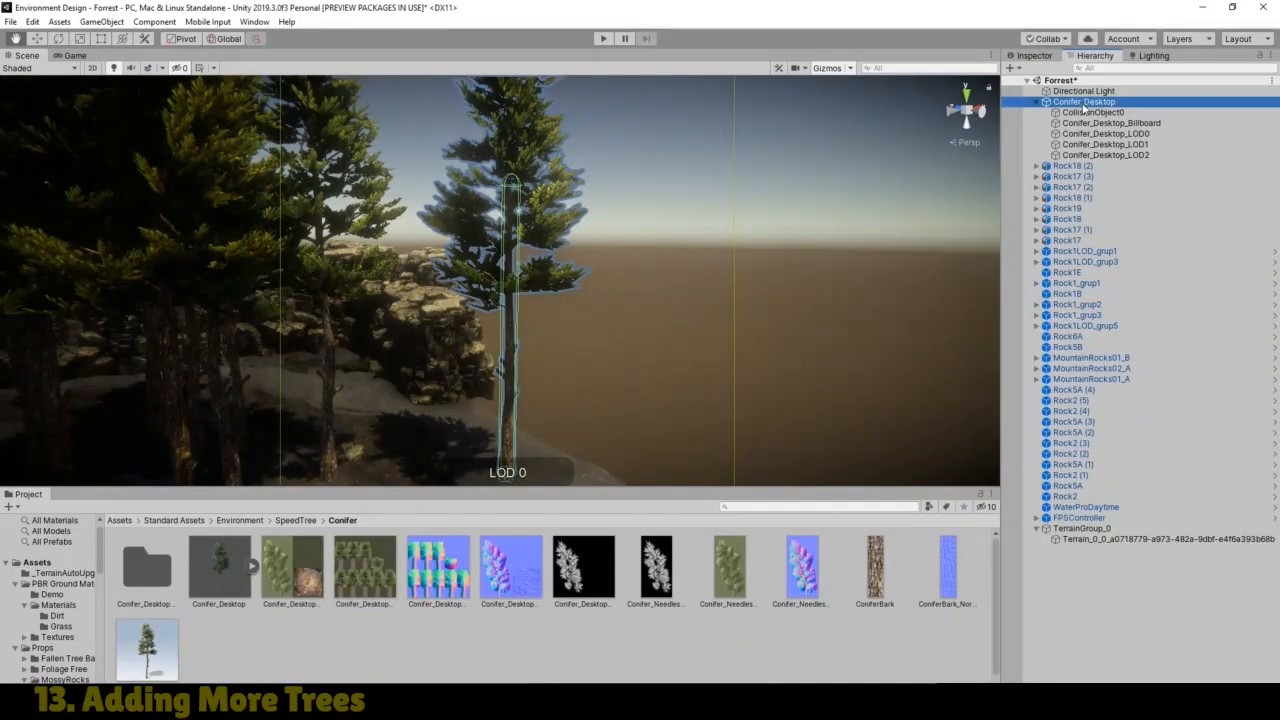
drag(1085, 105, 537, 538)
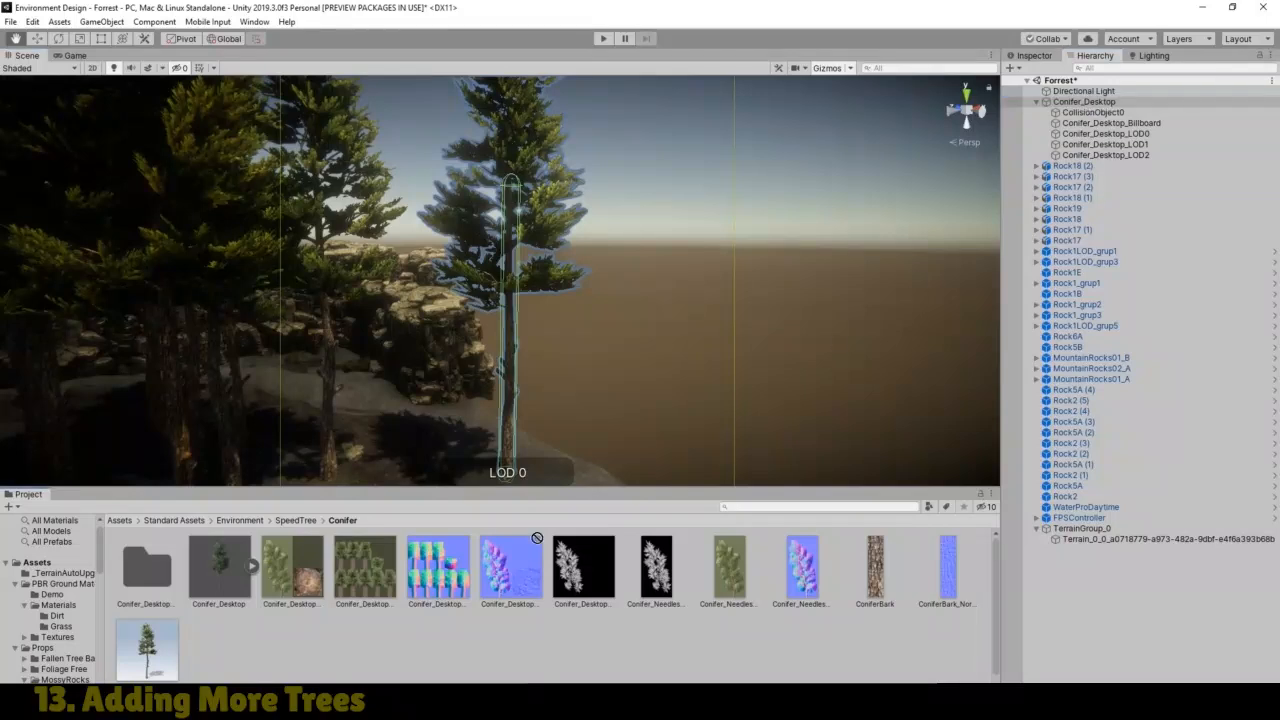
drag(340, 657, 316, 659)
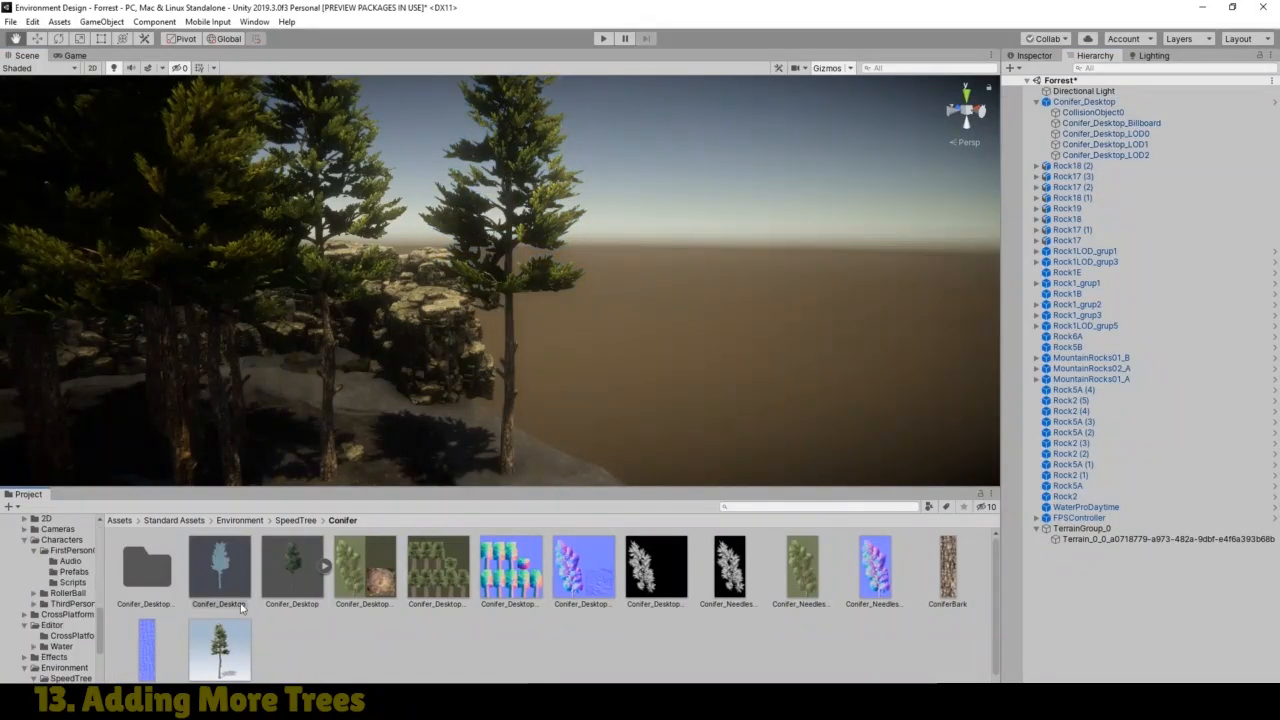
Step: Rename the new tree prefab in the SpeedTree Conifer folder as Conifer_DesktopMod
click(224, 575)
click(286, 584)
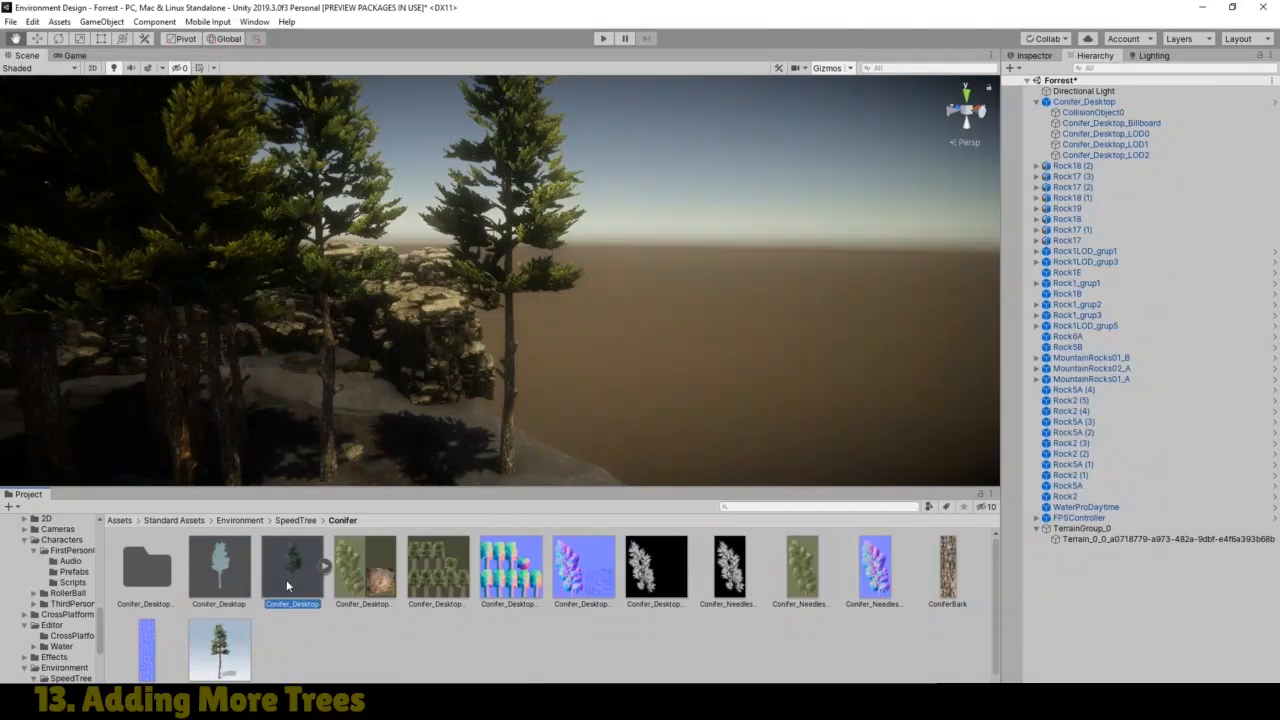
click(213, 572)
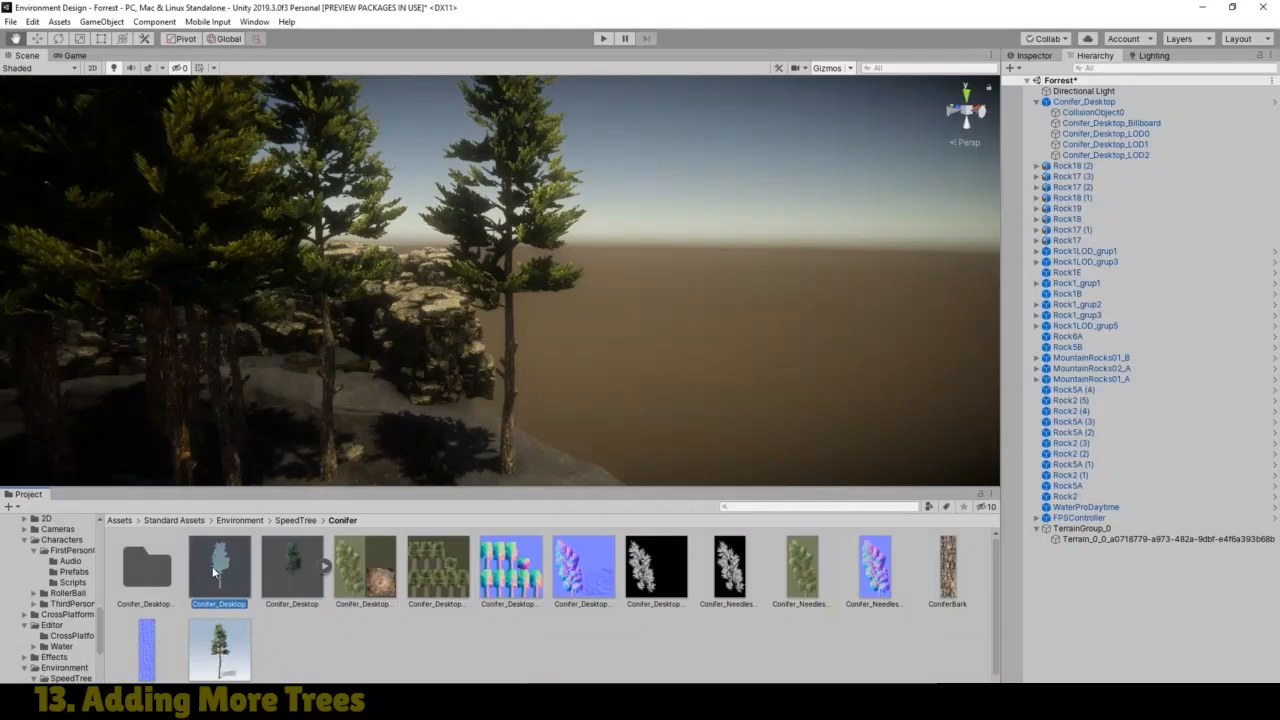
right_click(225, 587)
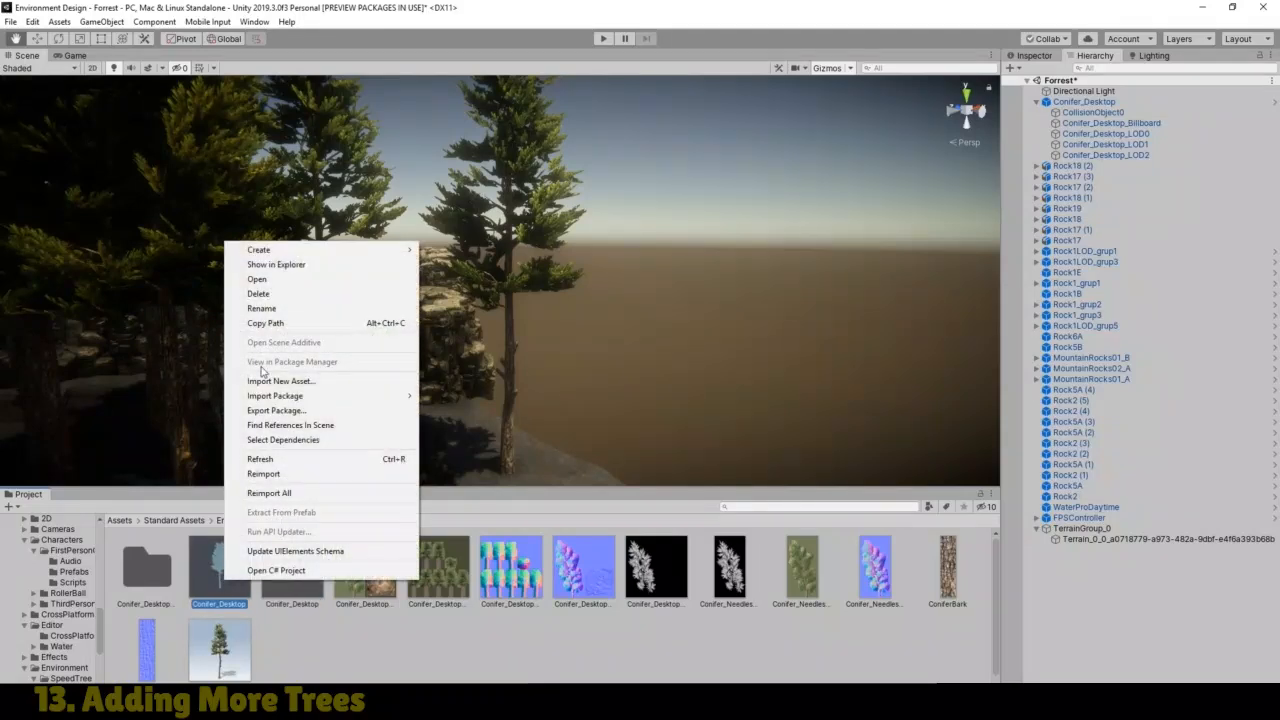
click(262, 307)
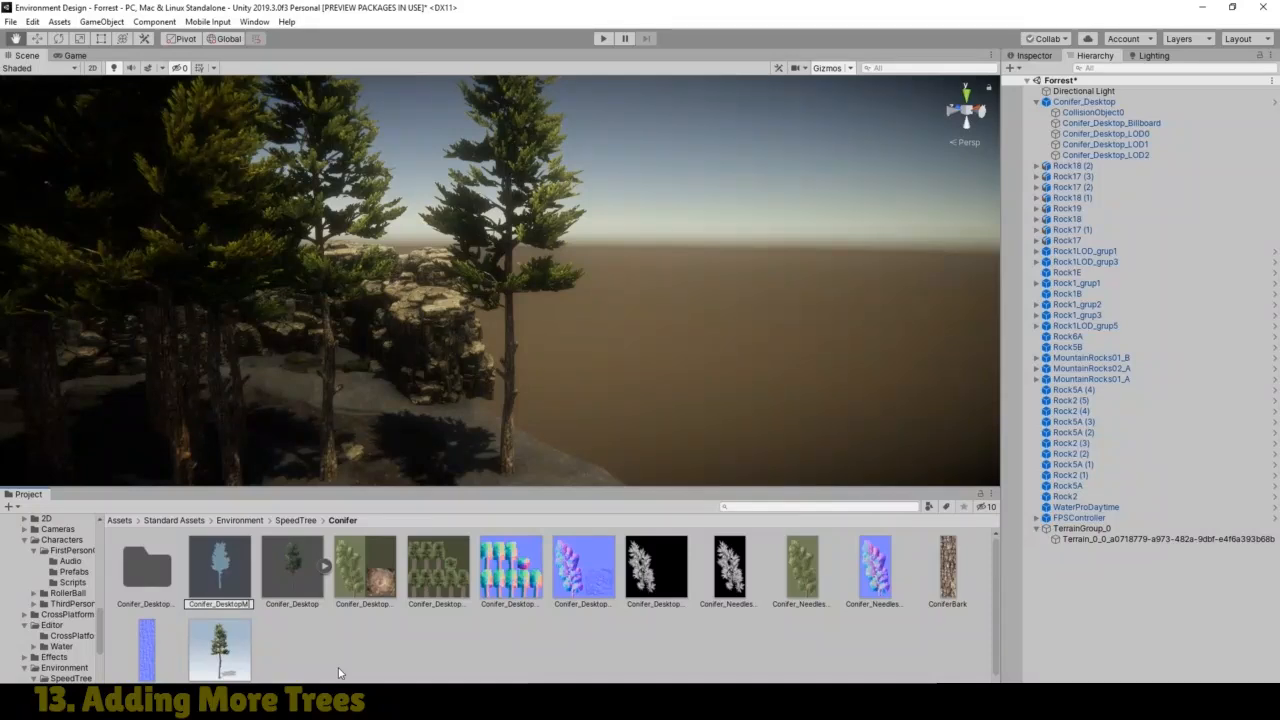
key(Return)
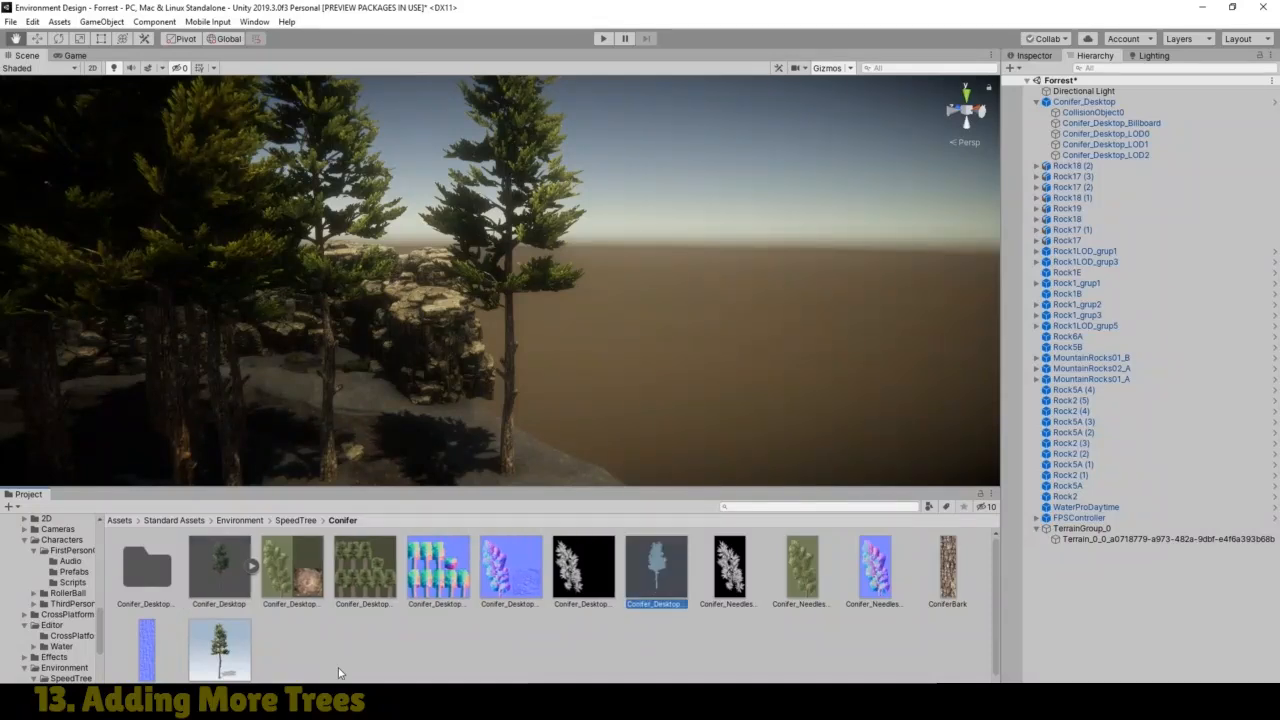
Step: Delete the Conifer_Desktop tree from the scene and dock the Project window between Hierarchy and Lighting
click(1077, 103)
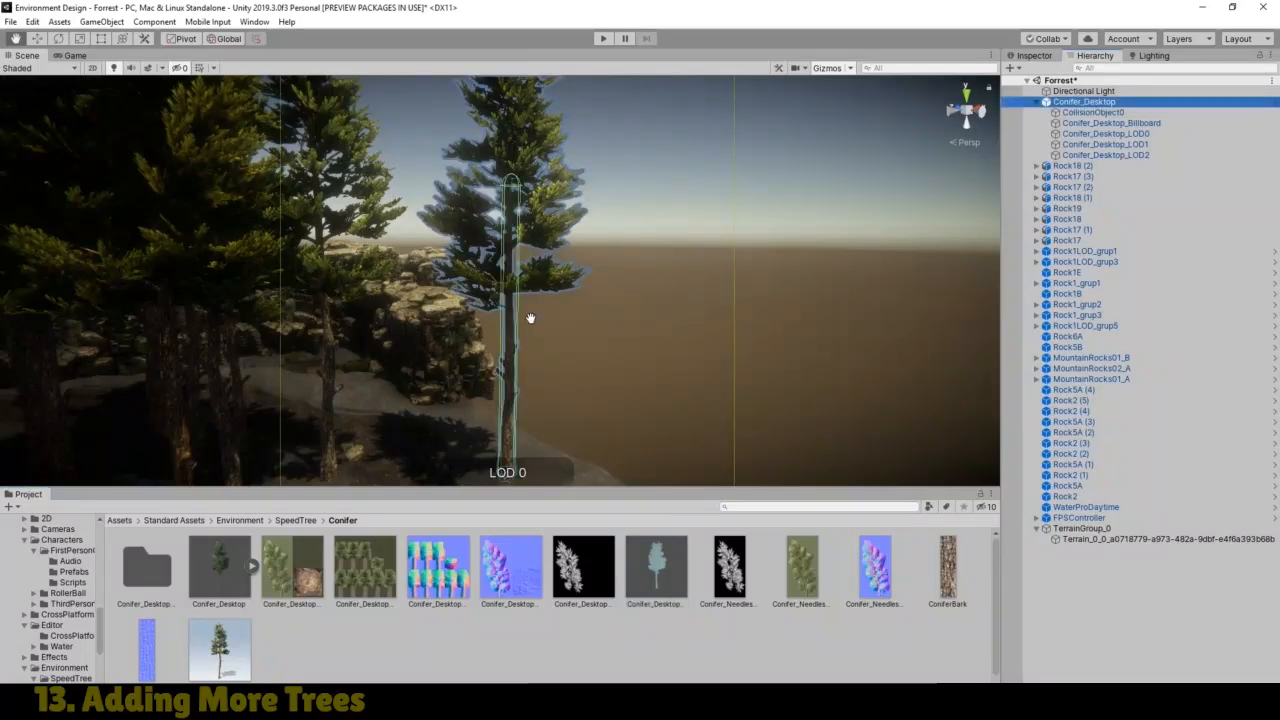
key(Delete)
right_drag(491, 401, 505, 448)
drag(28, 494, 1137, 57)
Step: Add the Conifer_DesktopMod prefab to the terrain's paintable trees
click(1093, 56)
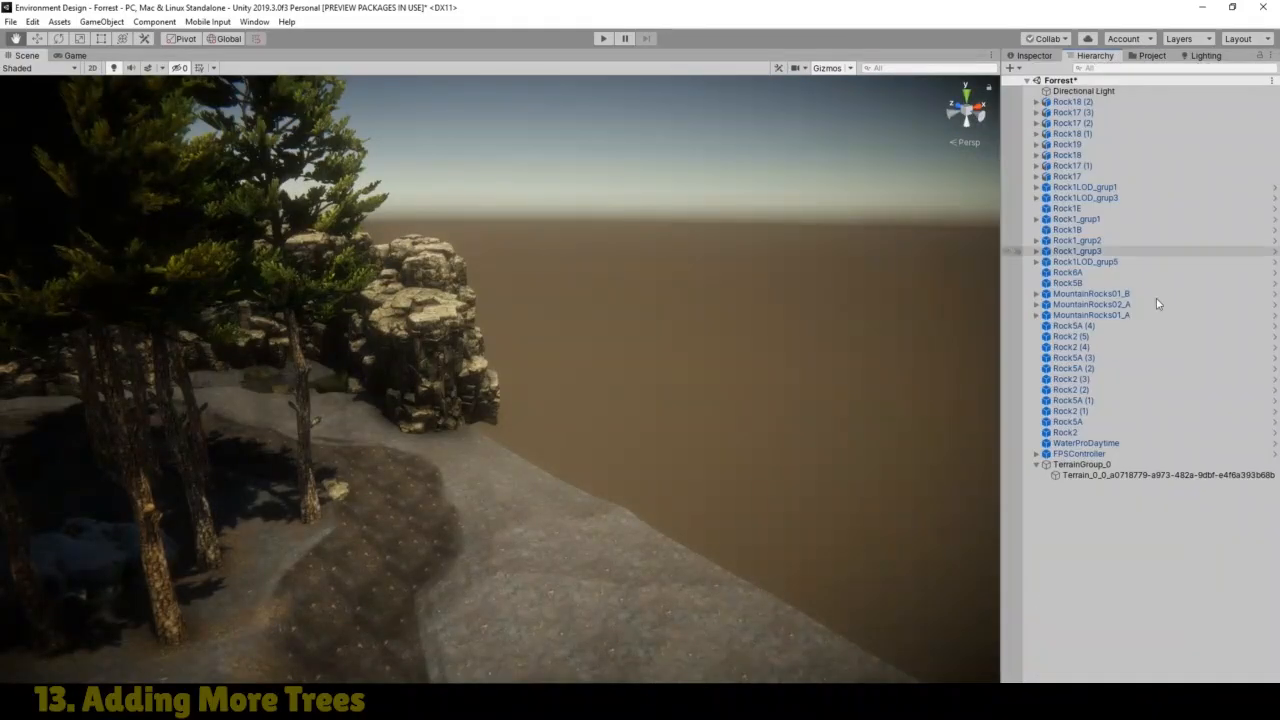
click(1097, 477)
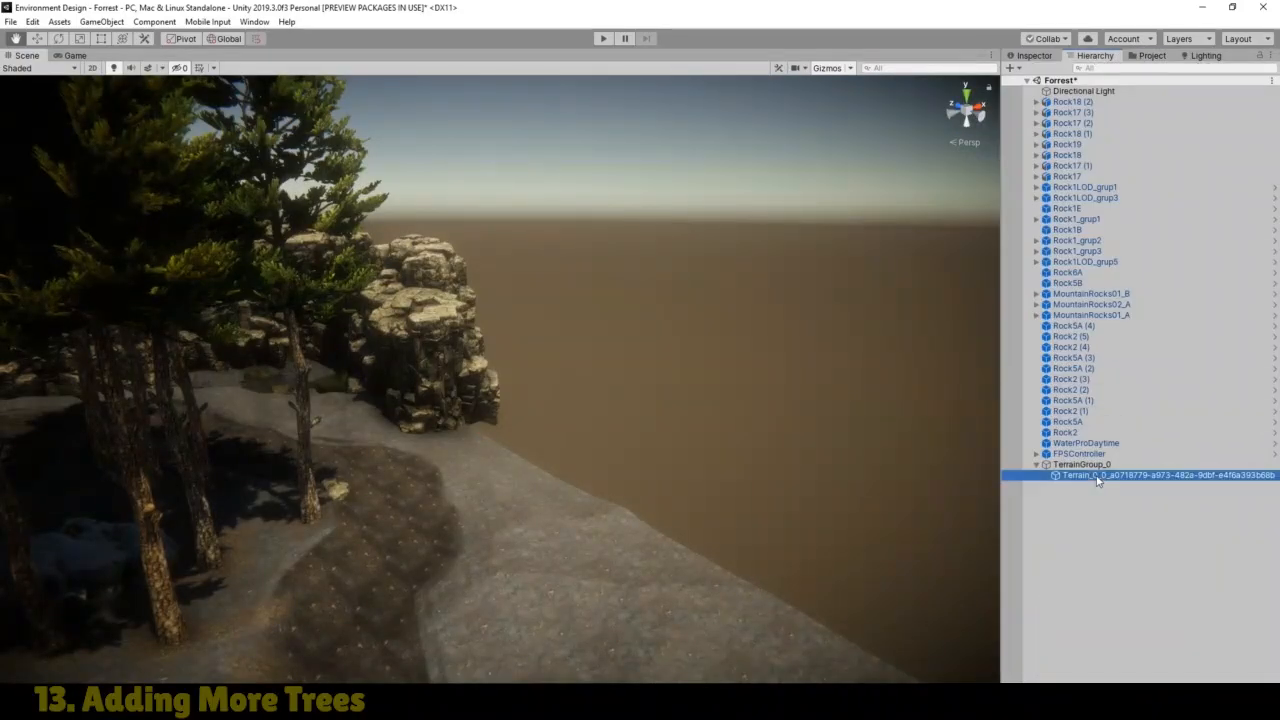
click(1040, 56)
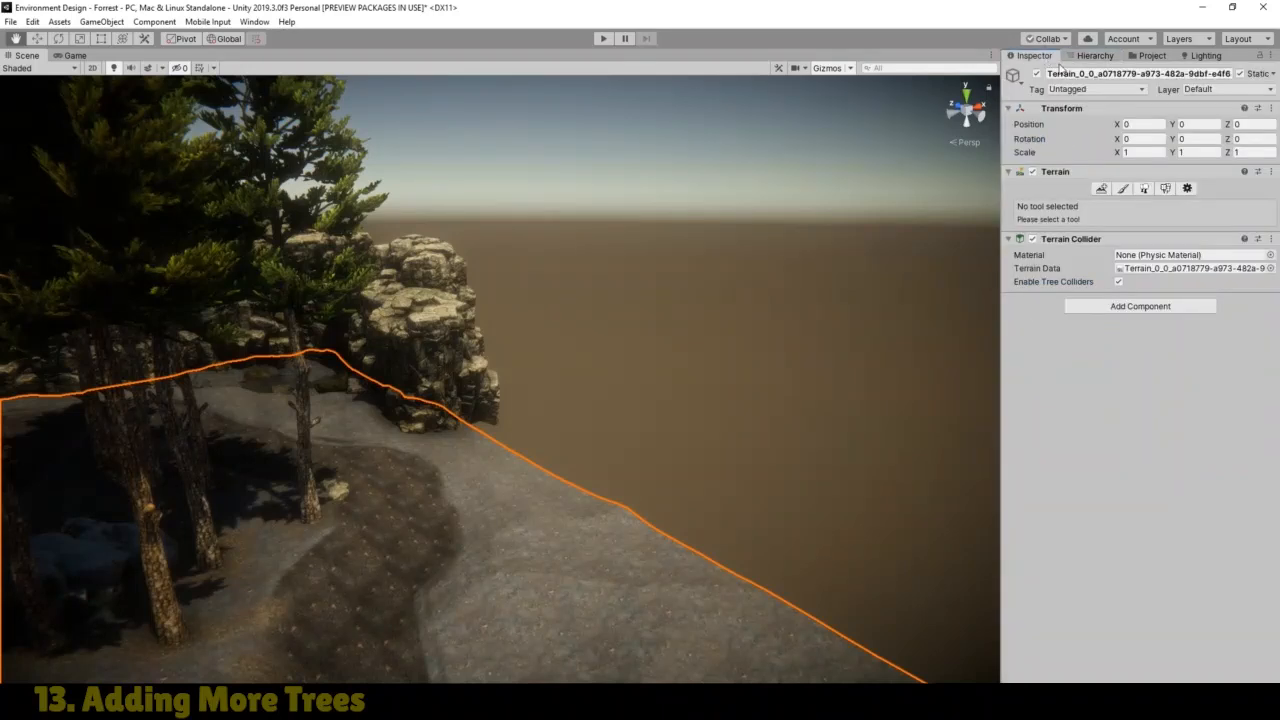
click(1143, 190)
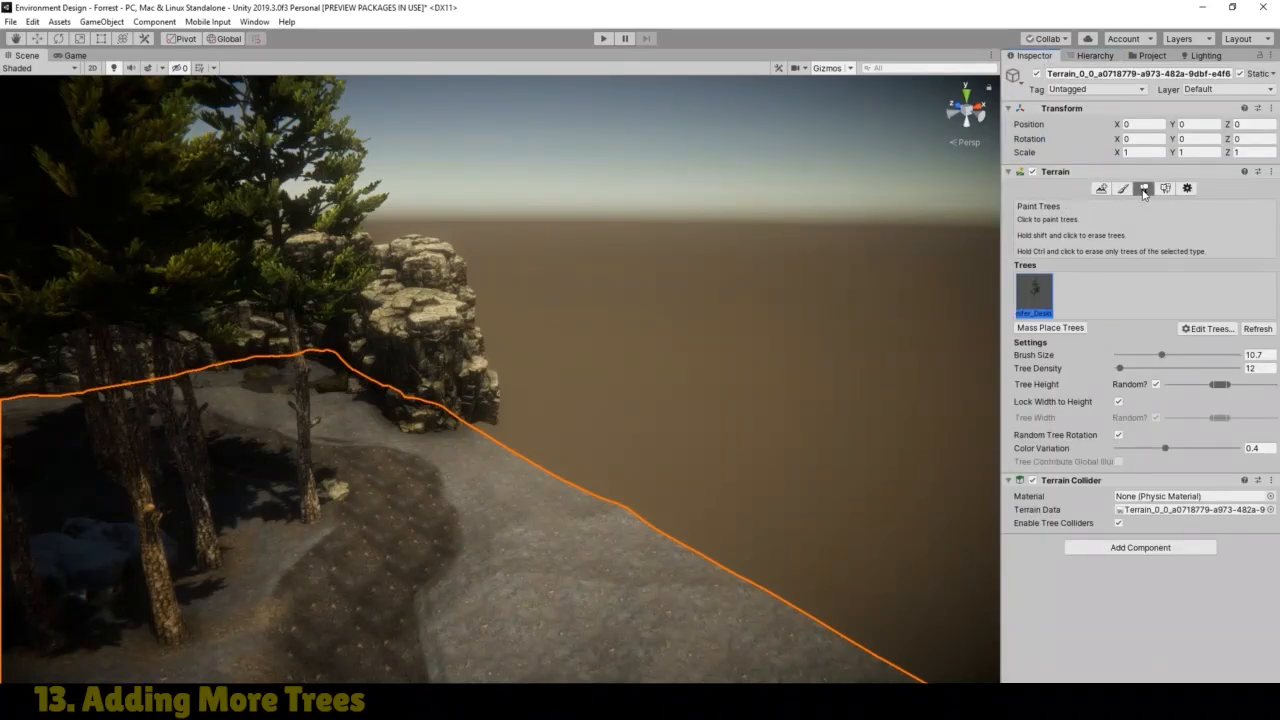
click(1212, 330)
click(1214, 333)
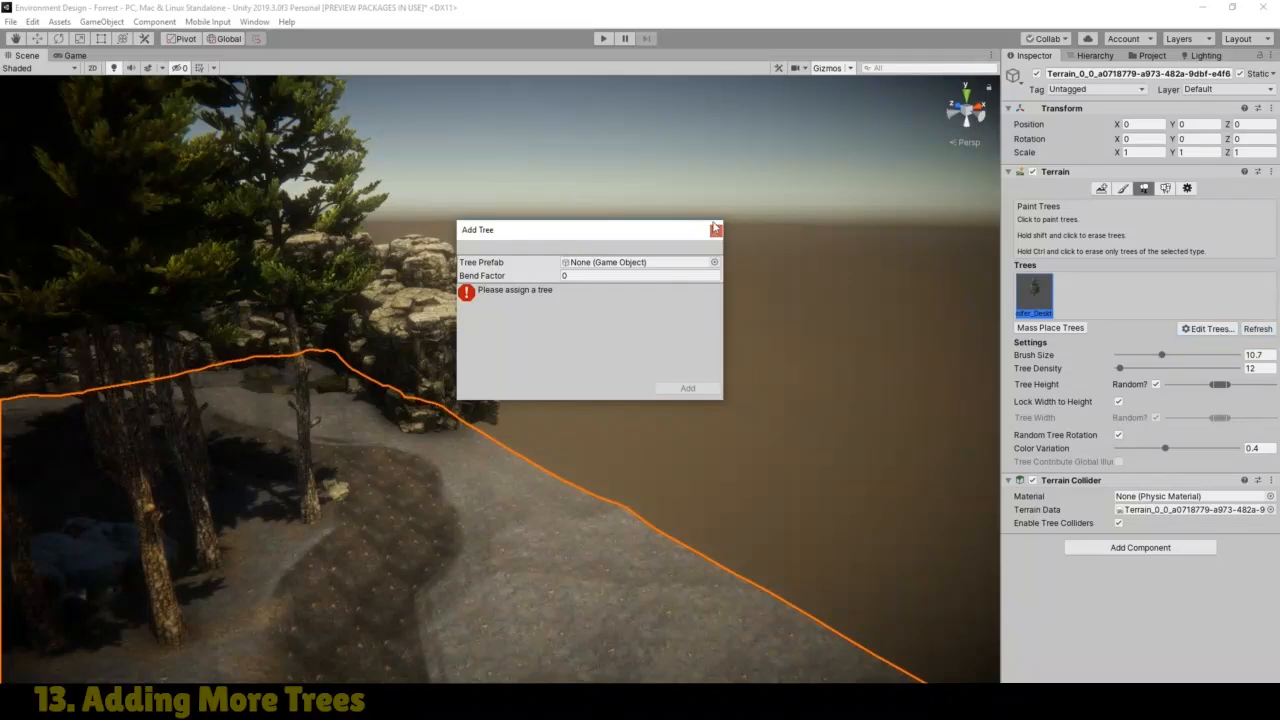
click(714, 262)
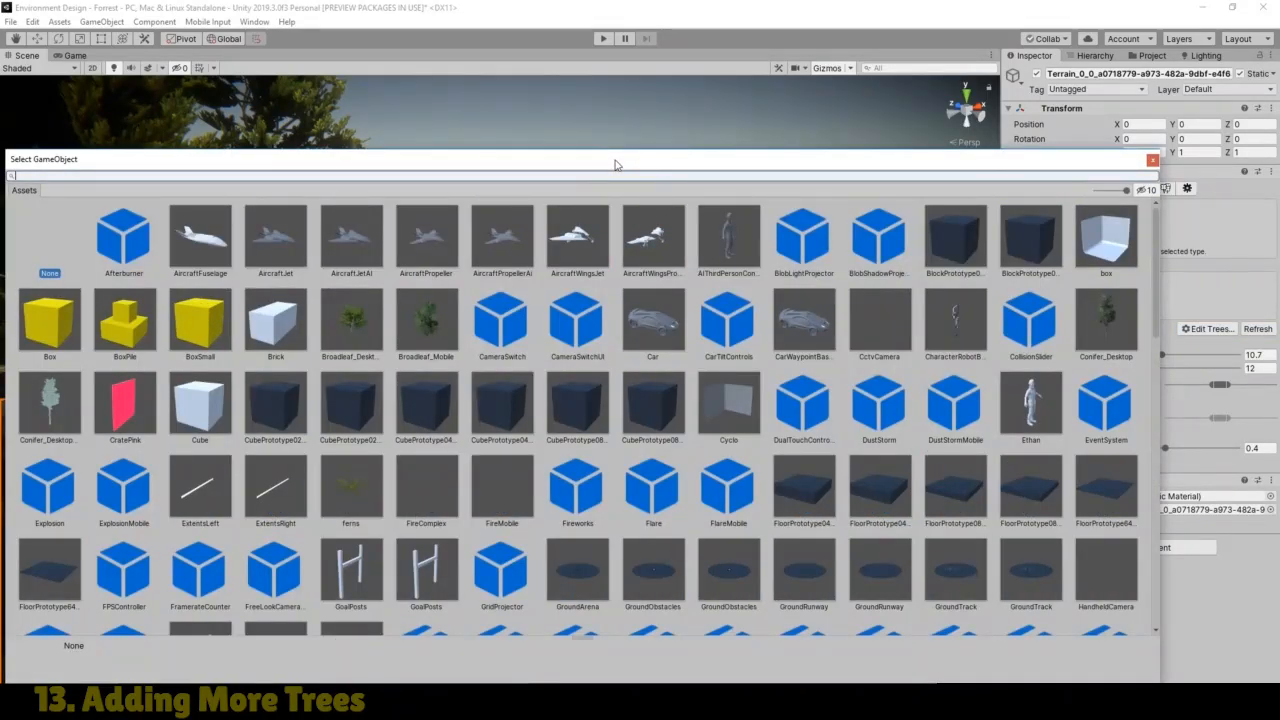
text(Coni)
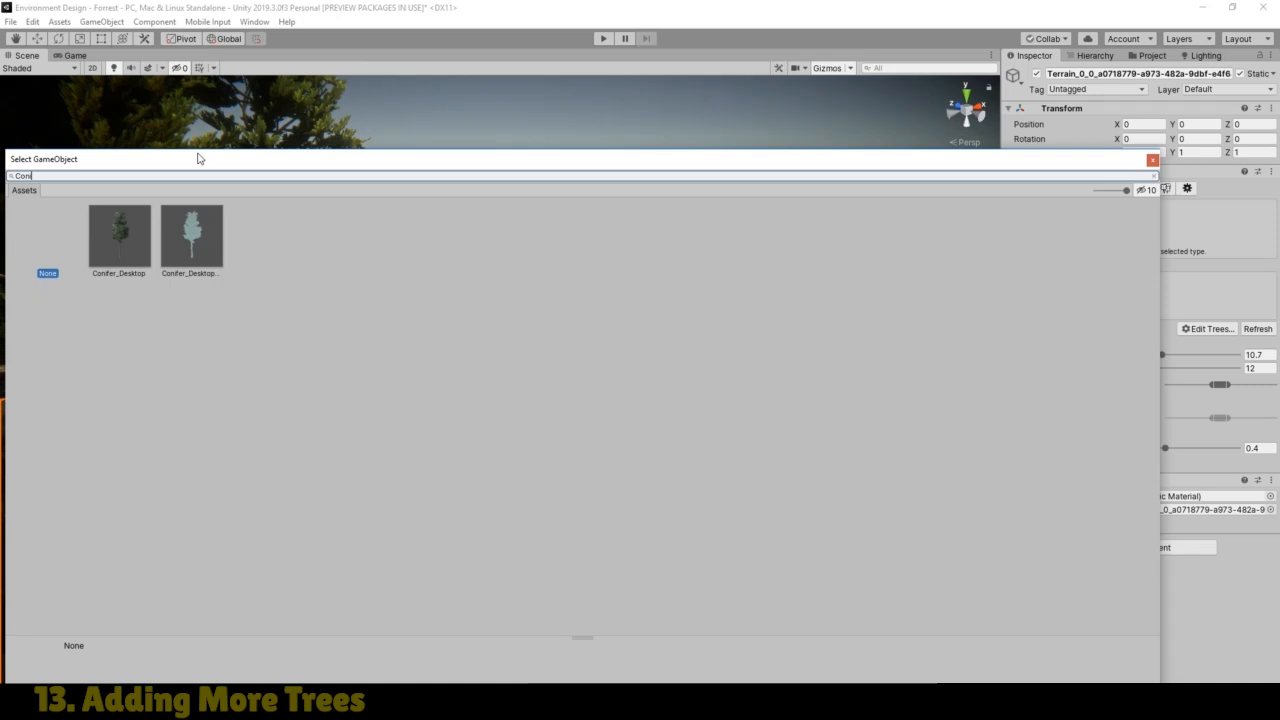
double_click(183, 246)
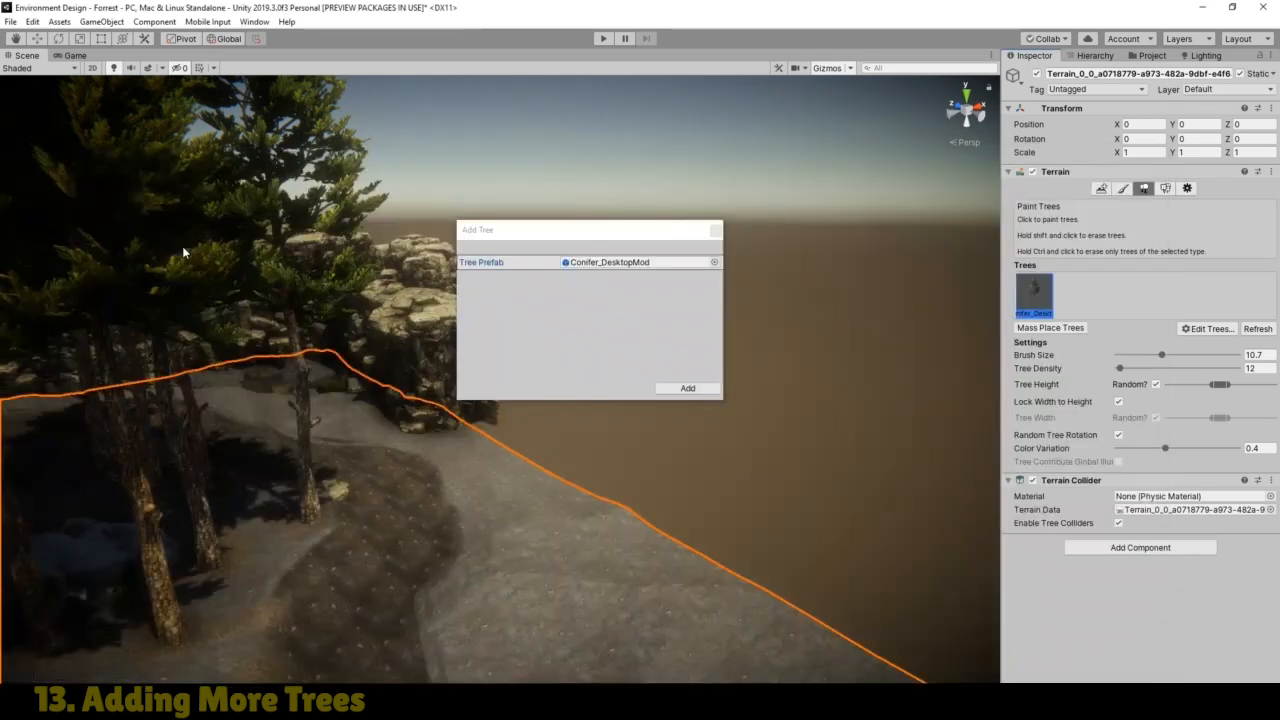
click(688, 388)
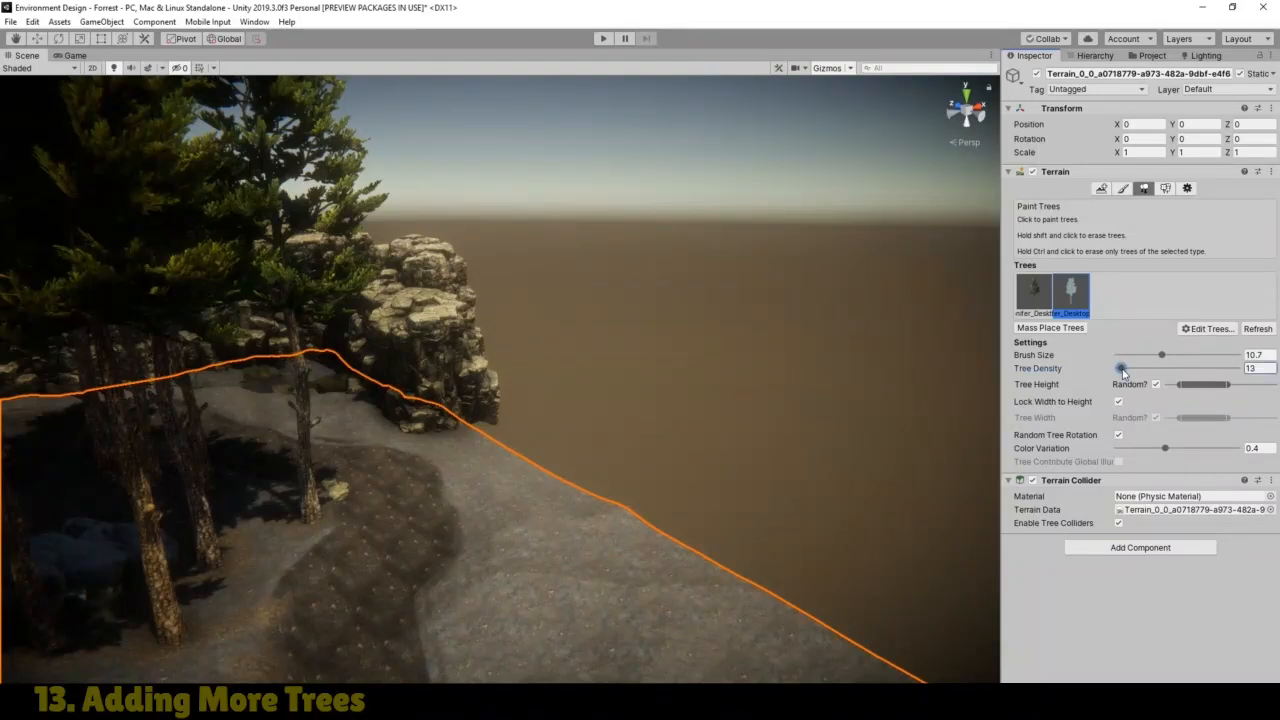
Step: Widen the random tree height range, set Tree Density to 18 and paint modified conifers along the terrain edge near the rock cliff
drag(1127, 371, 1129, 371)
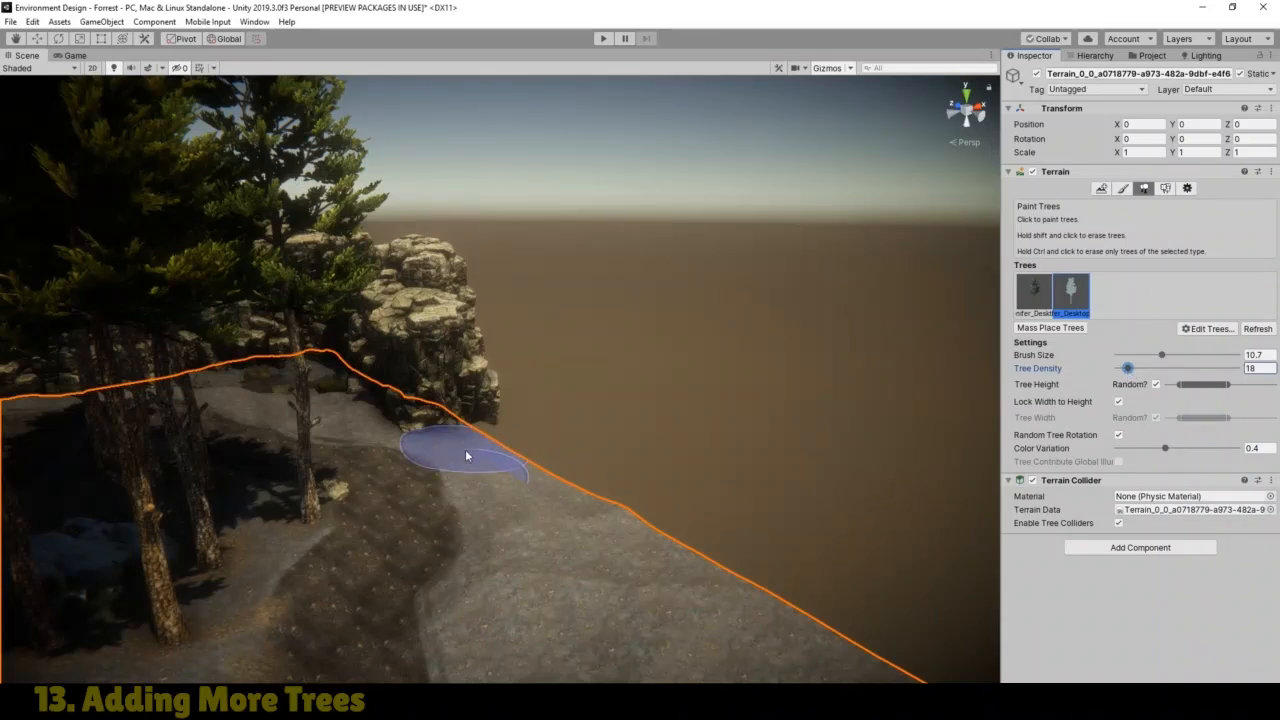
mouse_move(465, 456)
mouse_down()
mouse_move(506, 470)
mouse_move(503, 516)
mouse_move(524, 504)
mouse_move(491, 463)
mouse_move(606, 543)
mouse_move(657, 600)
mouse_move(557, 544)
mouse_move(543, 608)
mouse_move(499, 613)
mouse_move(612, 652)
mouse_move(679, 635)
mouse_move(771, 655)
mouse_move(680, 540)
mouse_move(658, 667)
mouse_move(805, 665)
mouse_move(852, 652)
mouse_move(848, 640)
mouse_up()
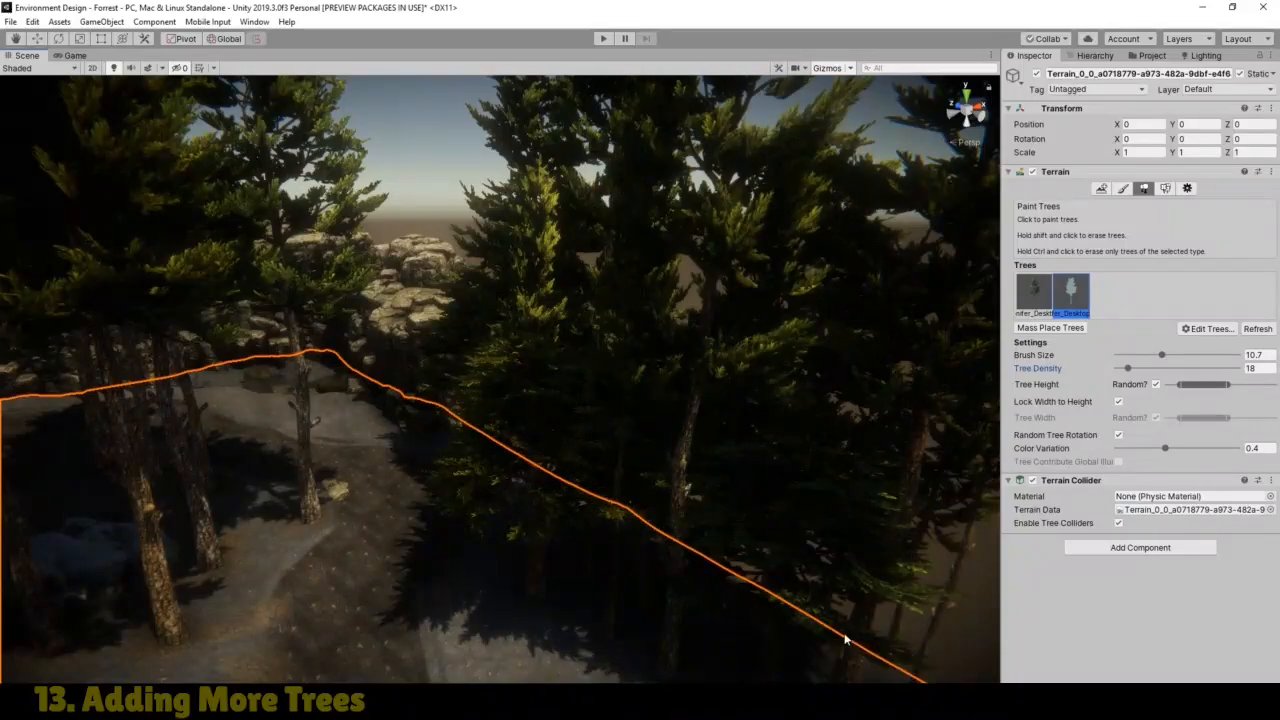
click(16, 38)
Step: Set Tree Density to 24 and fill the gaps between the new trees along the terrain edge with more modified conifers
drag(444, 312, 468, 192)
mouse_move(468, 192)
right_down()
mouse_move(502, 258)
mouse_move(760, 200)
mouse_move(903, 217)
mouse_move(543, 289)
mouse_move(537, 326)
mouse_move(494, 346)
mouse_move(514, 334)
mouse_move(443, 343)
mouse_move(586, 360)
right_up()
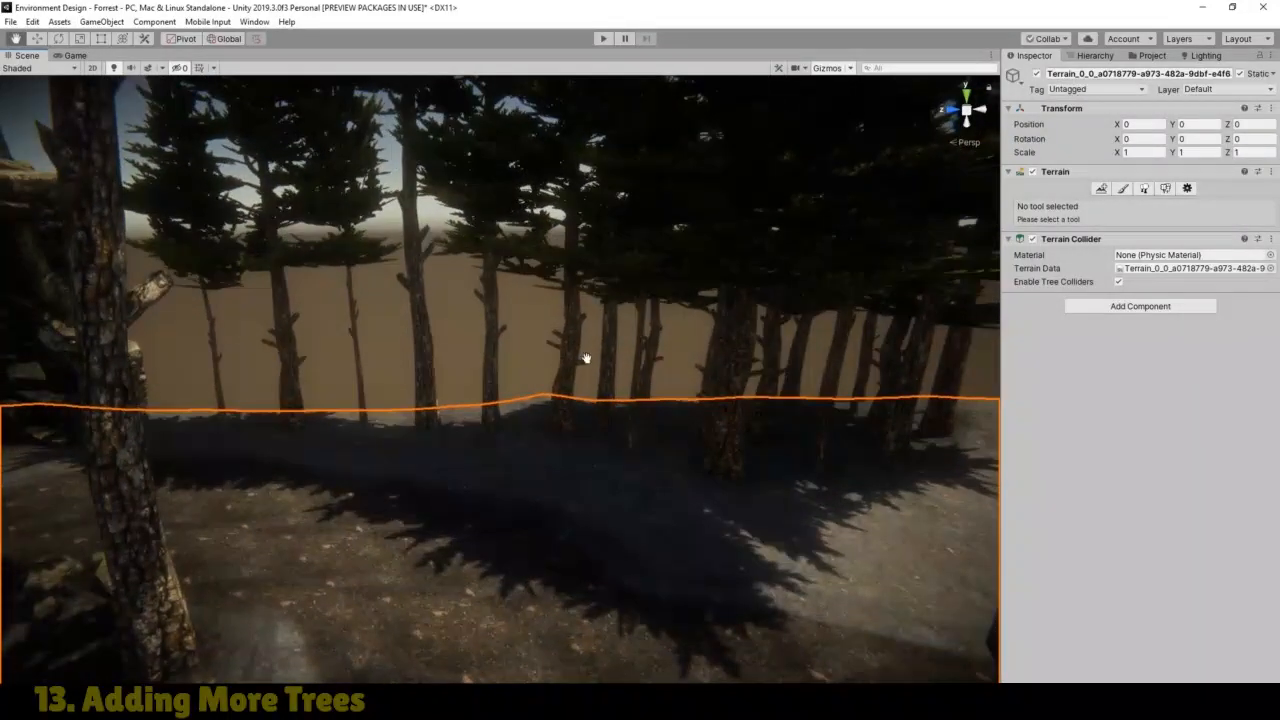
click(1144, 188)
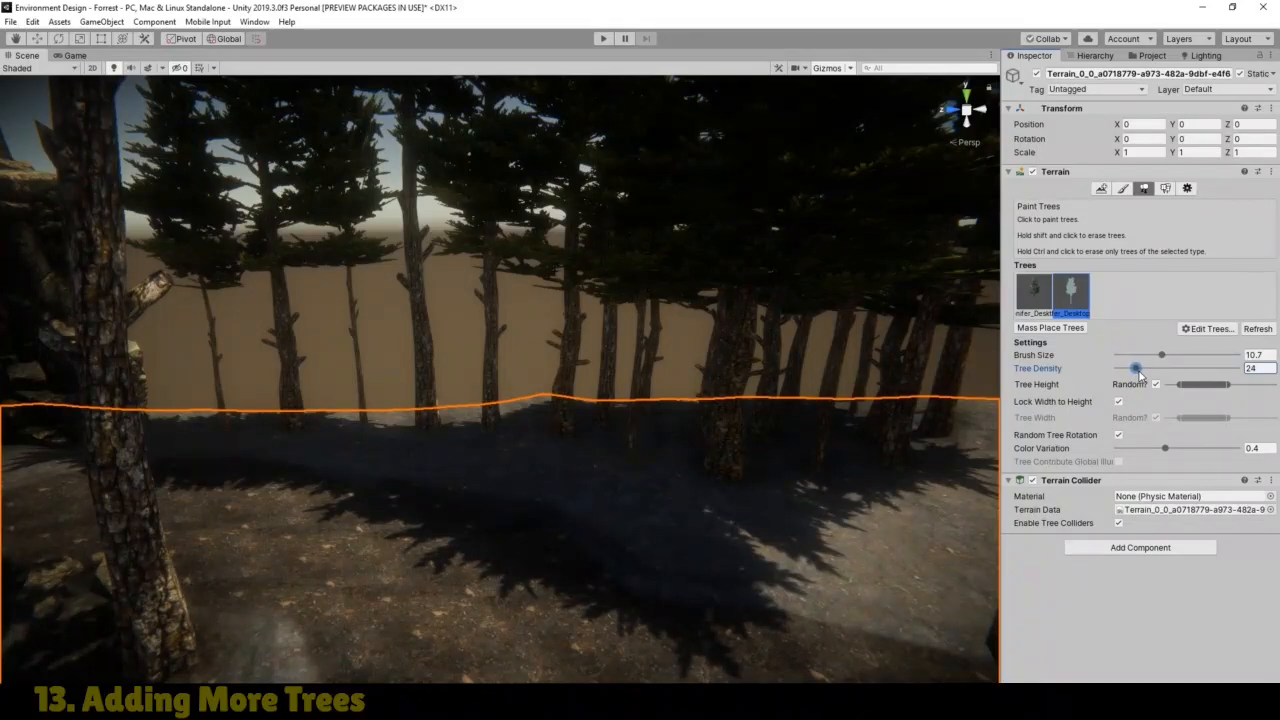
mouse_move(180, 425)
mouse_down()
mouse_move(534, 459)
mouse_move(525, 418)
mouse_move(160, 423)
mouse_up()
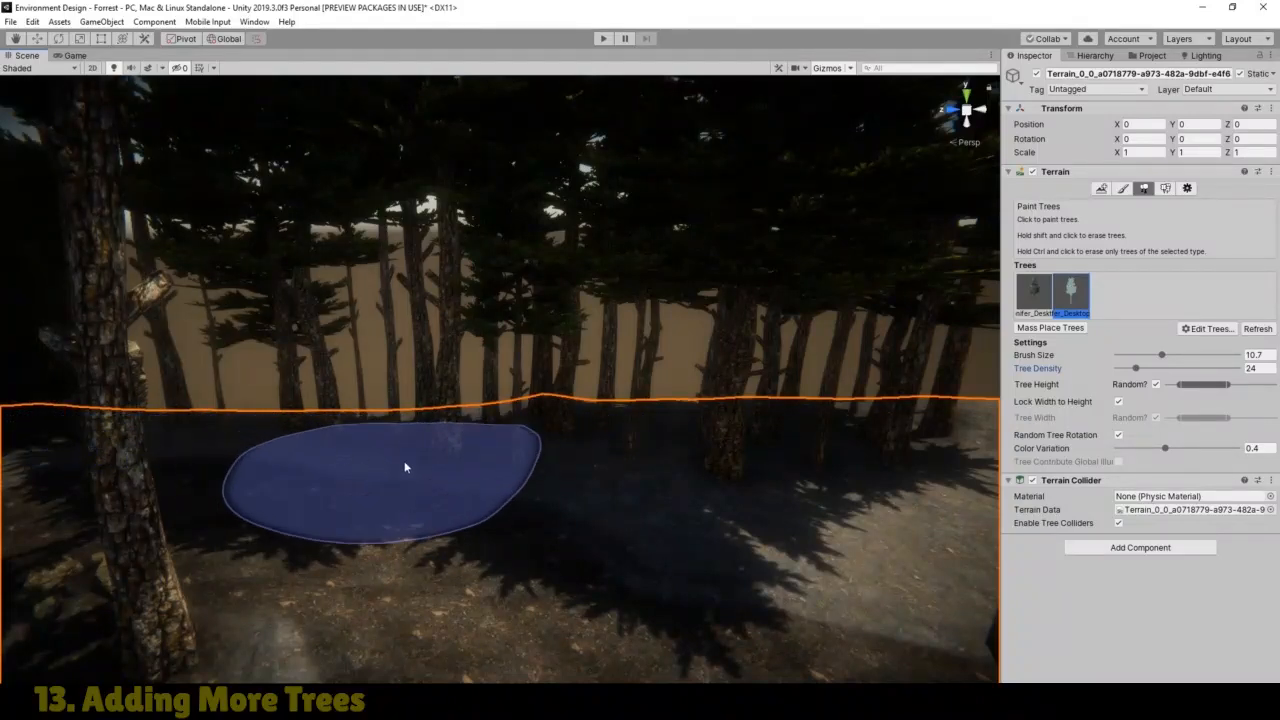
mouse_move(645, 484)
mouse_down()
mouse_move(796, 528)
mouse_move(913, 460)
mouse_move(721, 440)
mouse_move(667, 414)
mouse_move(915, 413)
mouse_move(930, 420)
mouse_move(961, 516)
mouse_move(886, 543)
mouse_move(837, 466)
mouse_move(816, 458)
mouse_up()
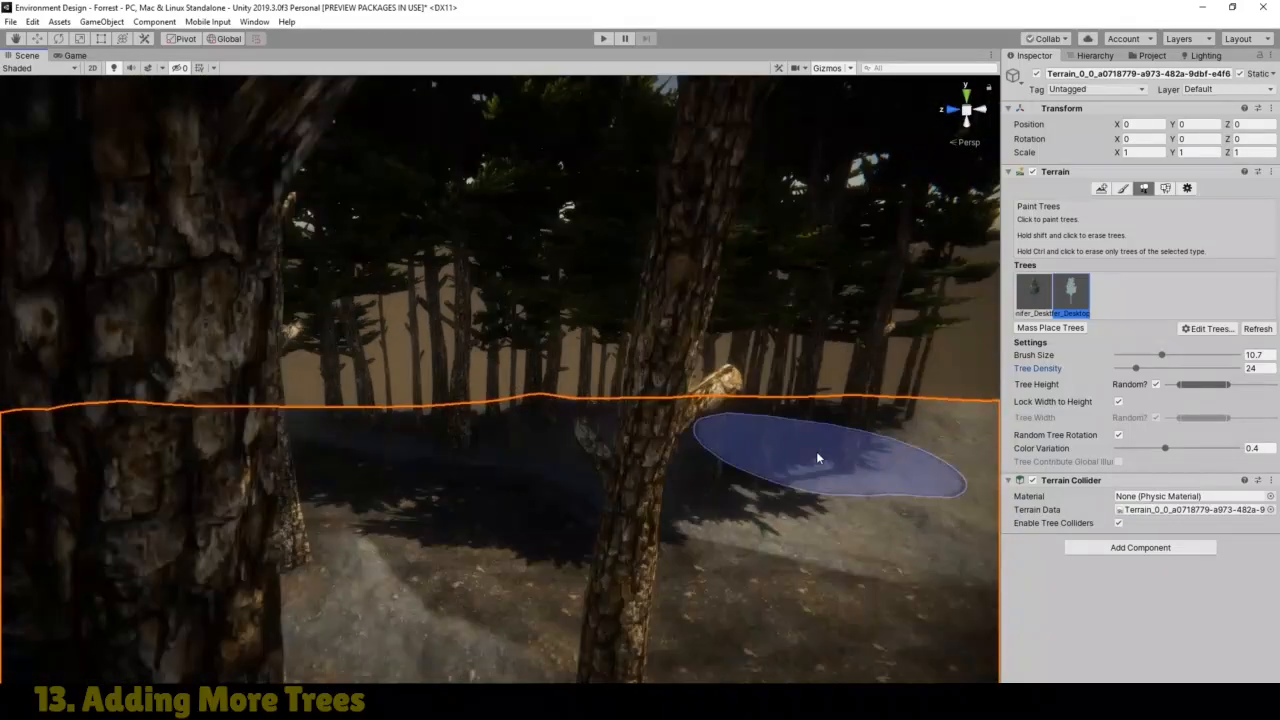
click(19, 40)
Step: Paint modified conifers at density 24 across the bare slope beside the newly planted trees
drag(551, 320, 128, 295)
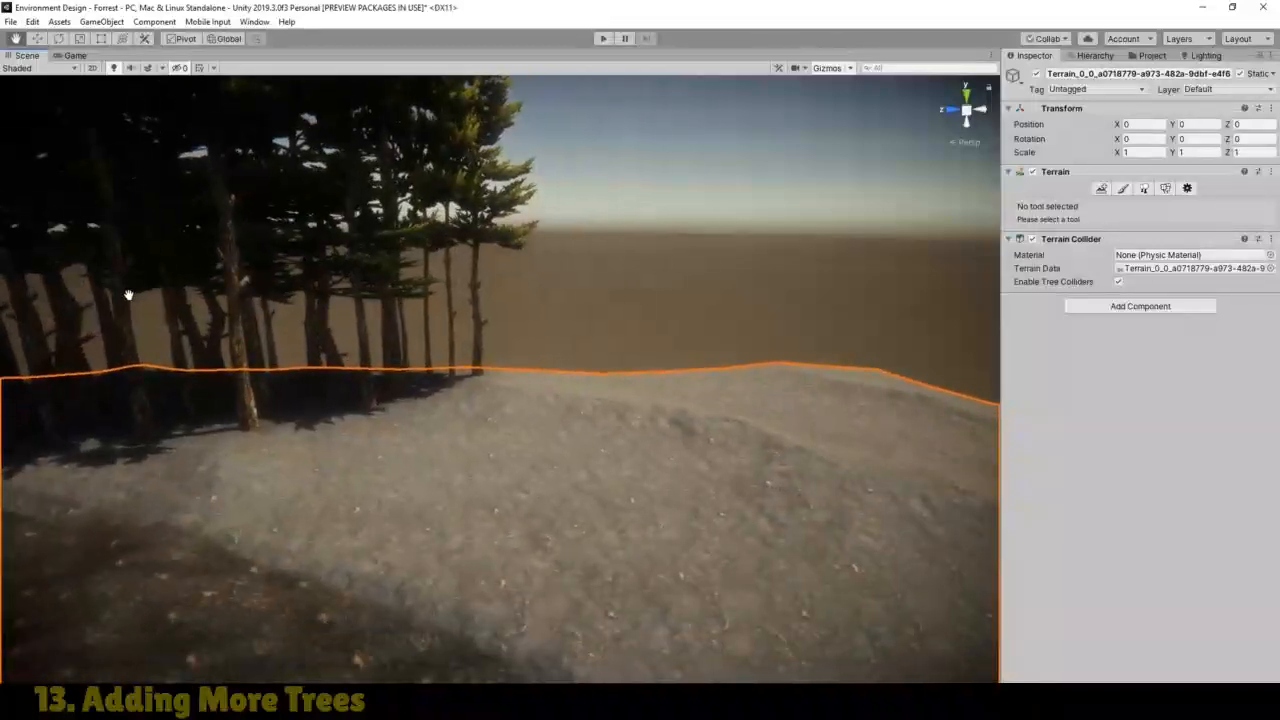
click(1143, 190)
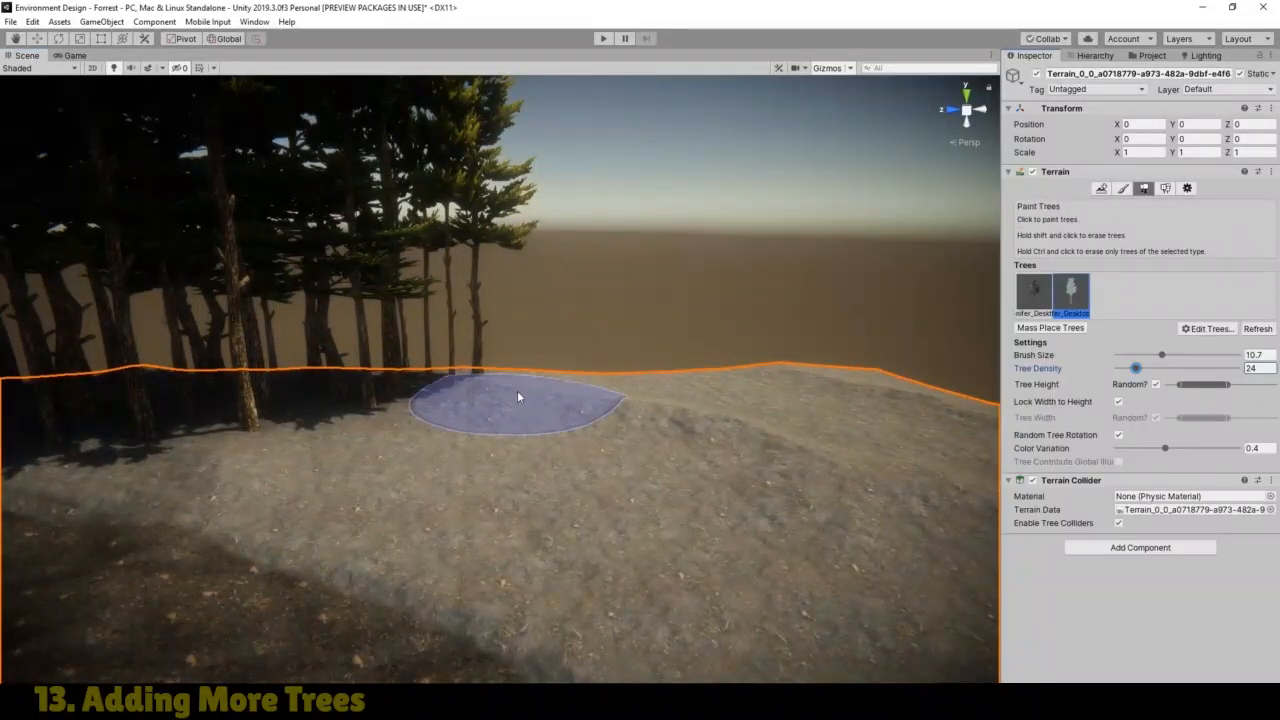
mouse_move(517, 390)
mouse_down()
mouse_move(408, 415)
mouse_move(385, 505)
mouse_move(263, 426)
mouse_move(480, 480)
mouse_move(720, 460)
mouse_move(537, 444)
mouse_move(774, 492)
mouse_move(757, 378)
mouse_move(857, 389)
mouse_move(949, 444)
mouse_move(900, 480)
mouse_move(846, 568)
mouse_move(890, 634)
mouse_move(572, 537)
mouse_up()
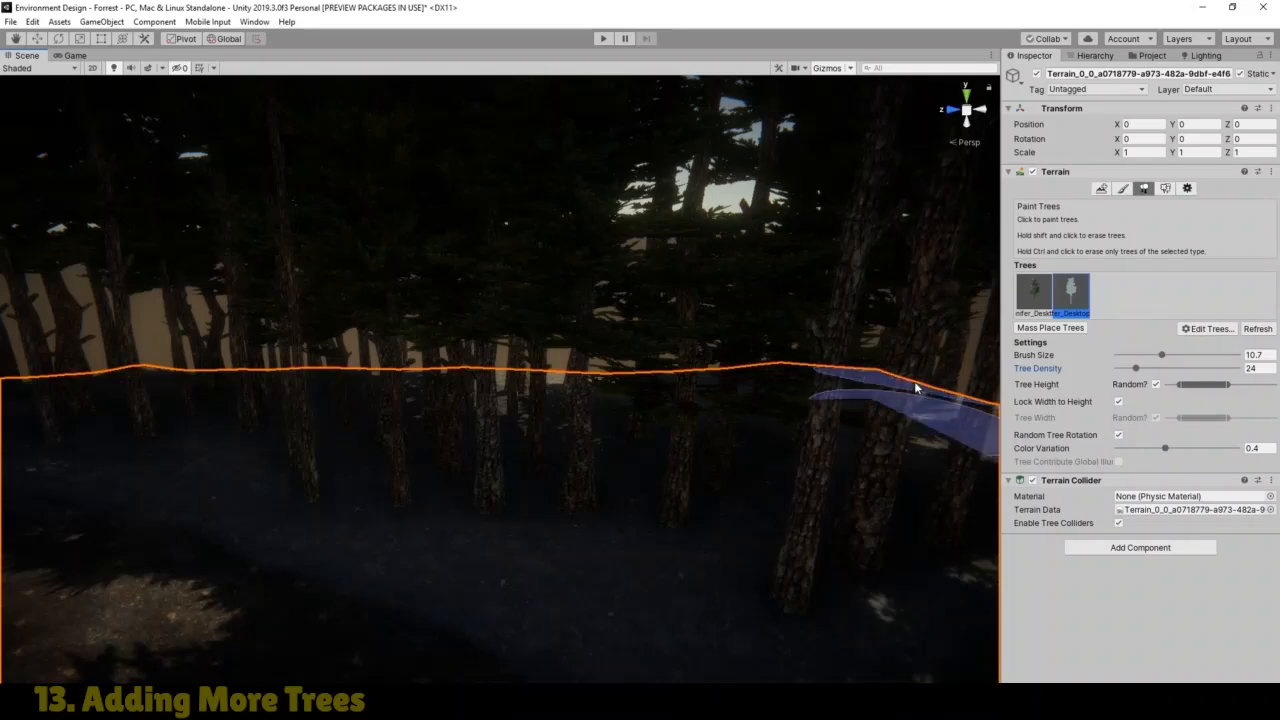
click(15, 38)
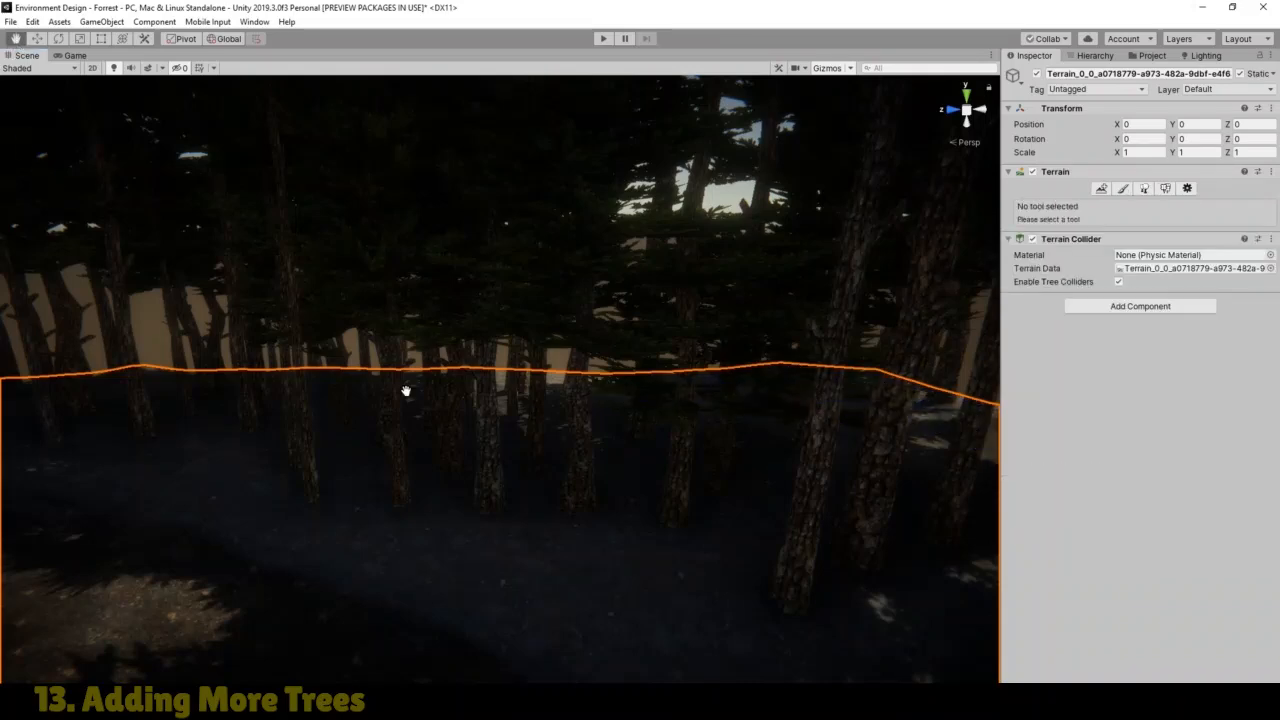
Step: Continue the forest by painting modified conifers over the remaining bare slope down along the terrain's outer edge
scroll(543, 397, down, 8)
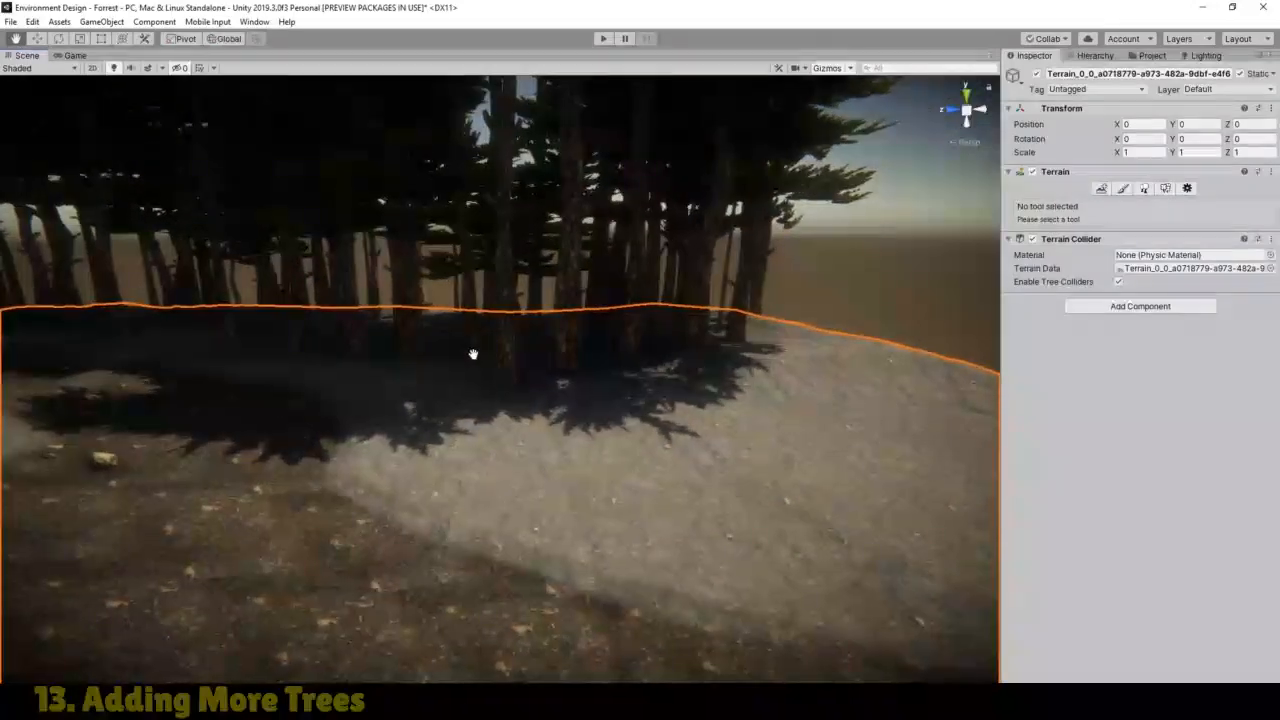
drag(473, 354, 360, 376)
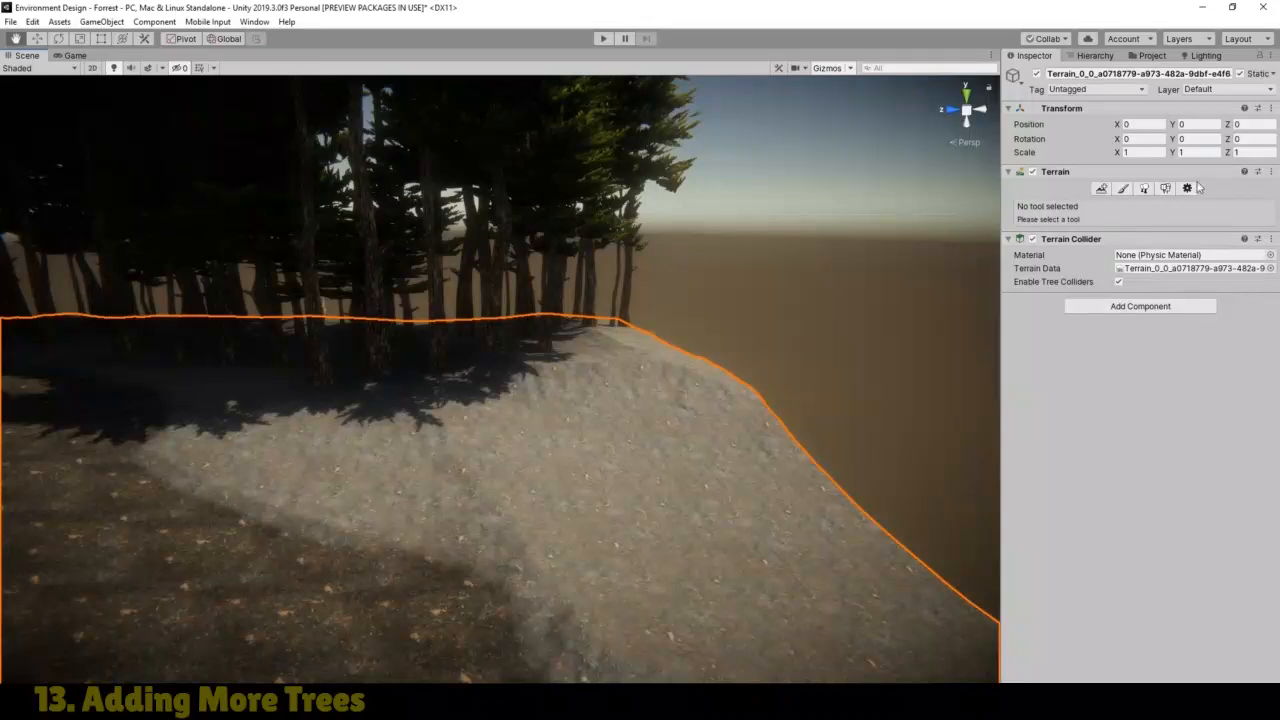
click(1145, 188)
mouse_move(423, 458)
mouse_down()
mouse_move(380, 440)
mouse_move(547, 478)
mouse_up()
mouse_move(466, 503)
mouse_down()
mouse_move(669, 443)
mouse_move(723, 601)
mouse_move(816, 623)
mouse_move(692, 509)
mouse_move(797, 662)
mouse_move(584, 478)
mouse_move(743, 622)
mouse_move(651, 466)
mouse_move(584, 522)
mouse_move(598, 641)
mouse_move(690, 657)
mouse_move(711, 628)
mouse_move(746, 642)
mouse_up()
scroll(525, 465, down, 2)
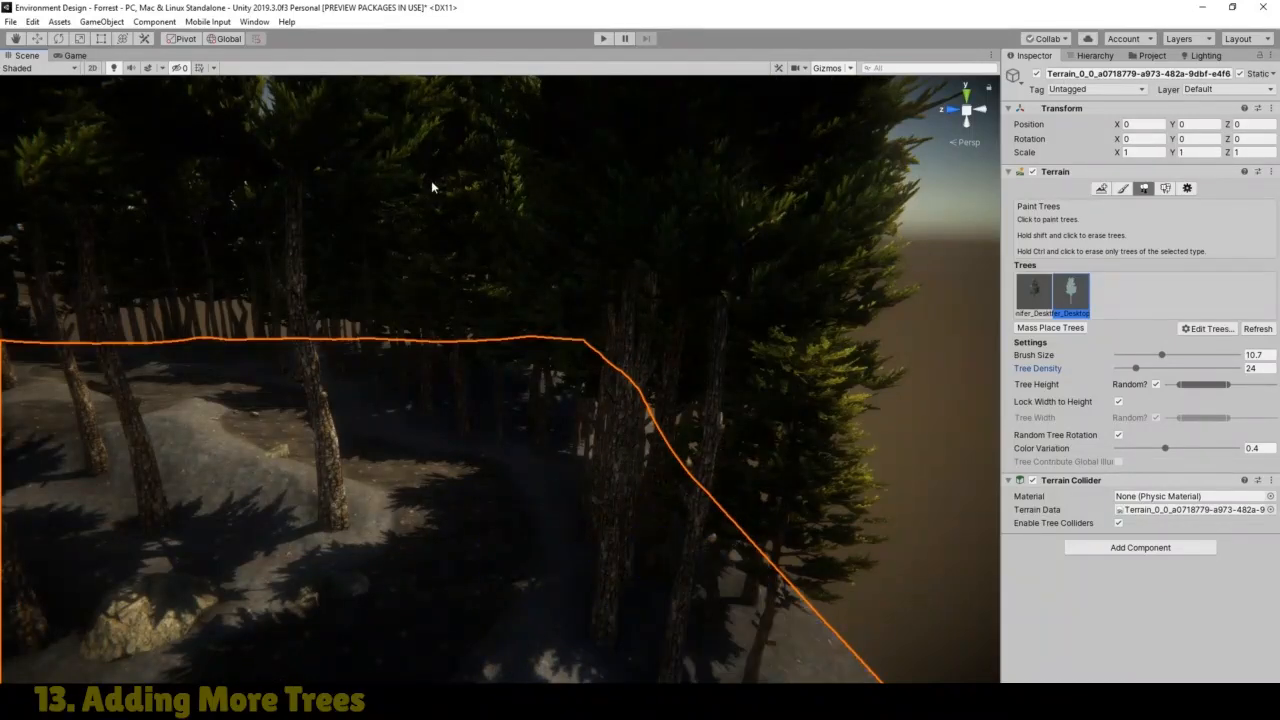
click(16, 40)
Step: Inspect the newly planted forest from several angles, from the dense slope back to the trees near the rock cliff
scroll(377, 303, up, 3)
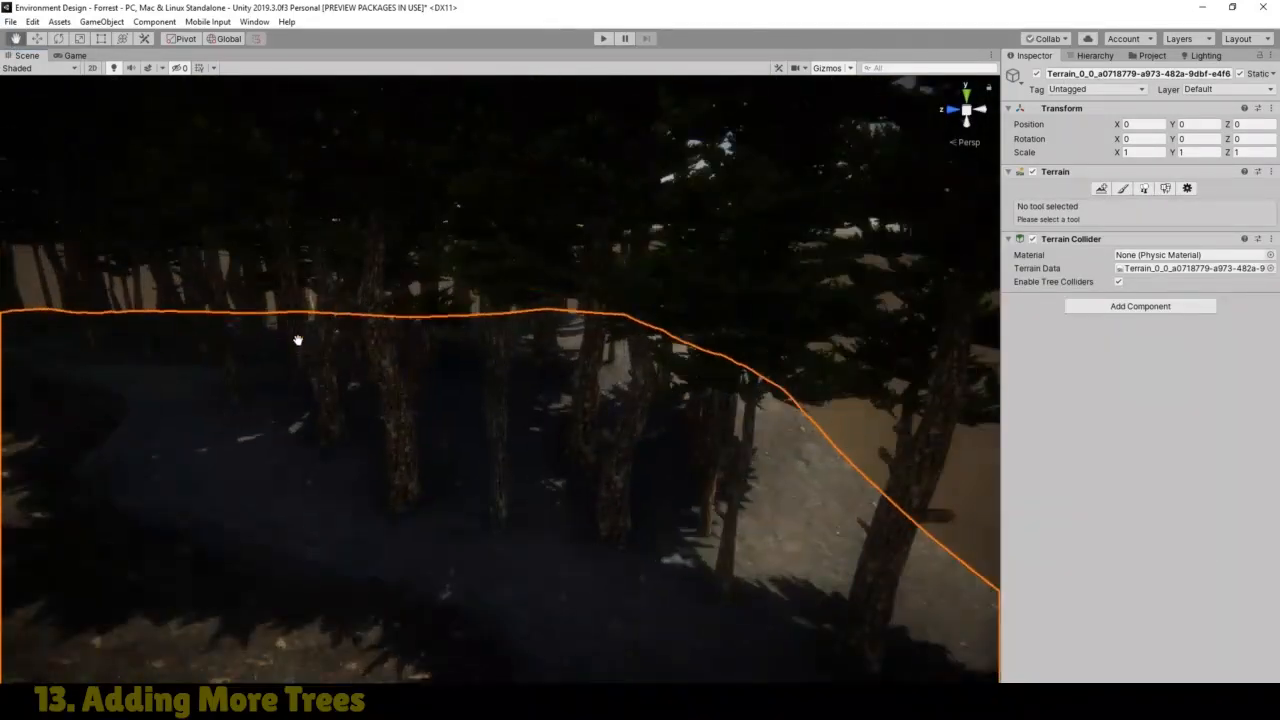
drag(297, 340, 700, 350)
alt+drag(406, 349, 661, 289)
right_drag(661, 289, 731, 311)
drag(731, 311, 666, 309)
right_drag(666, 309, 243, 326)
drag(456, 333, 464, 389)
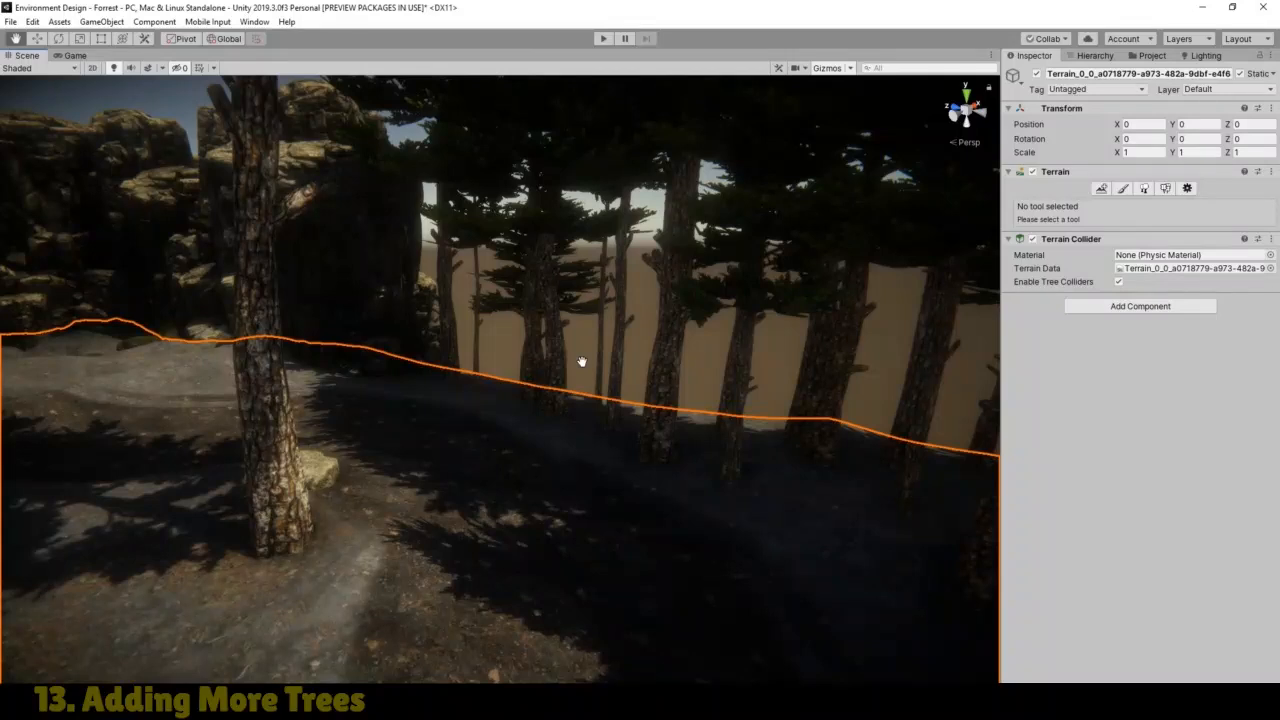
Step: Run the scene in play mode and walk through the newly planted forest to check its look and frame rate, ending with play mode stopped
click(73, 56)
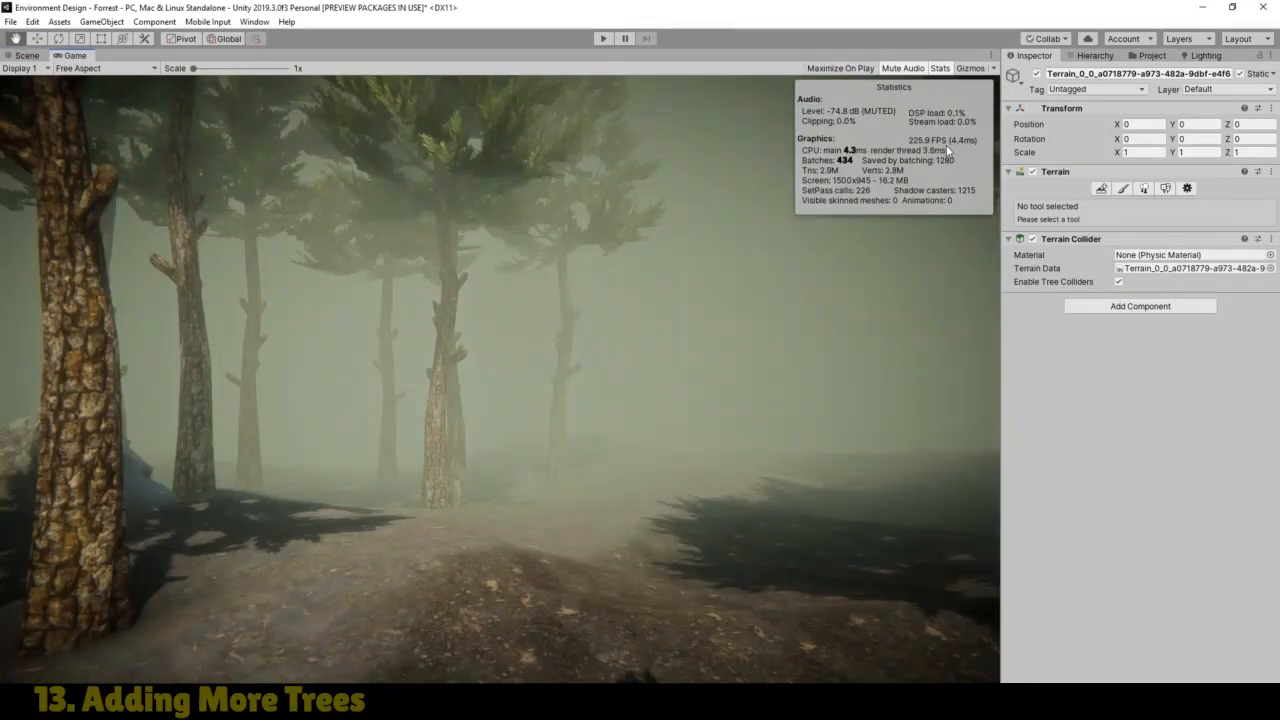
click(601, 39)
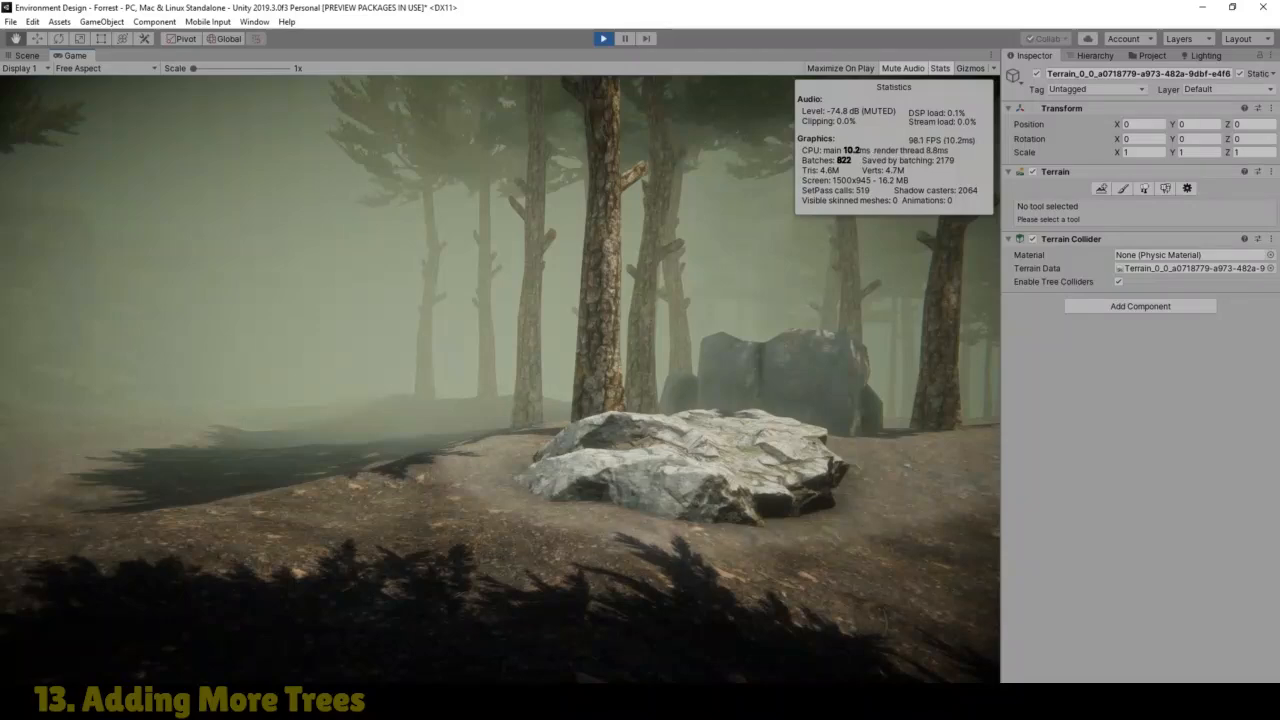
key(w)
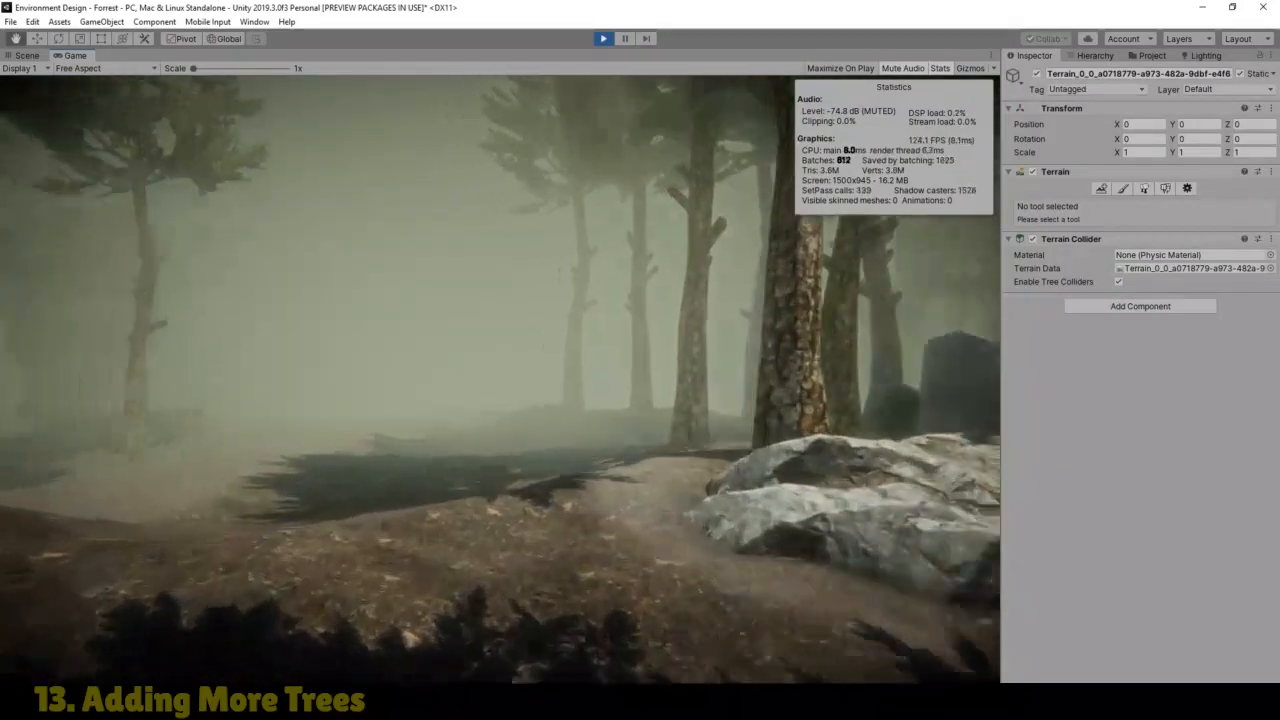
key(w)
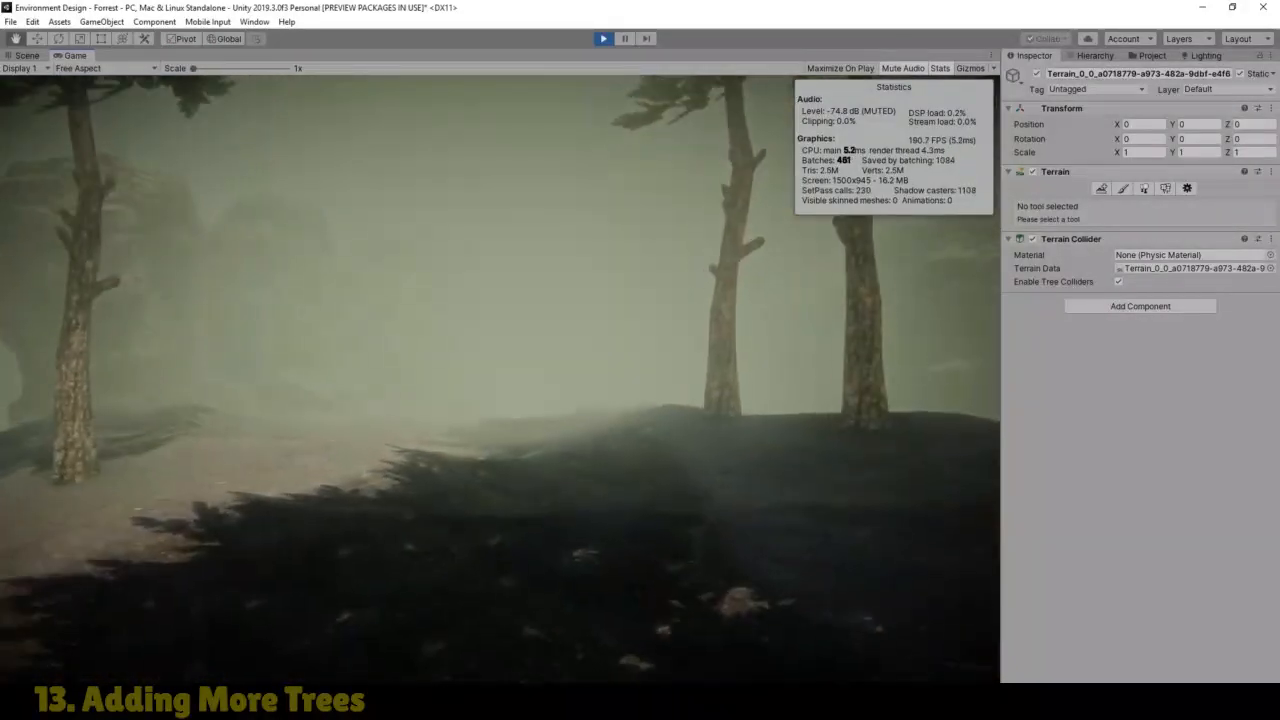
key(w)
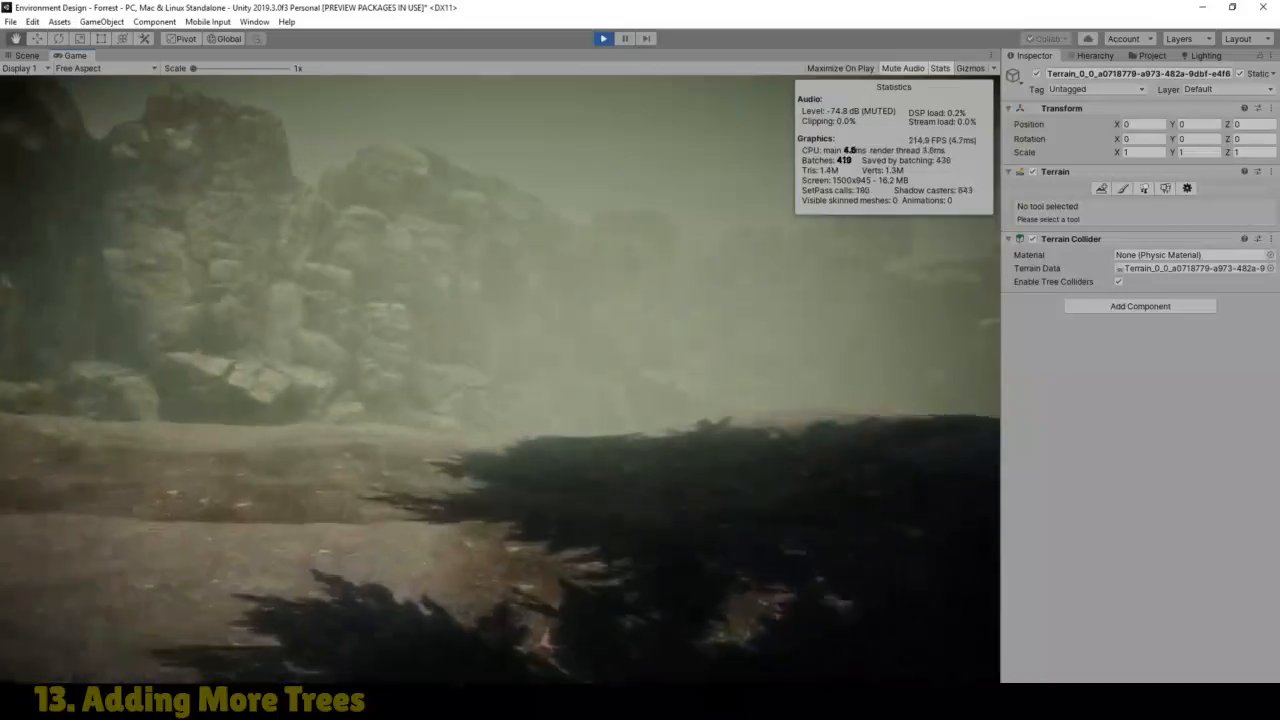
key(w)
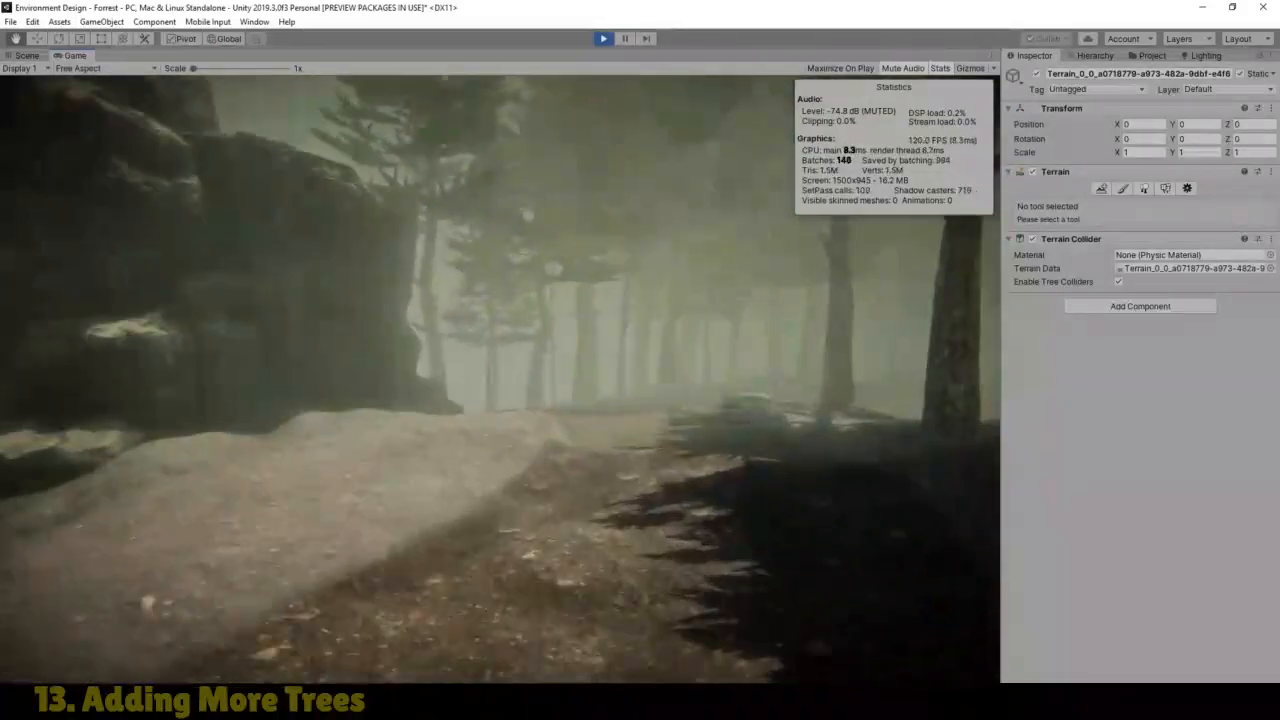
key(w)
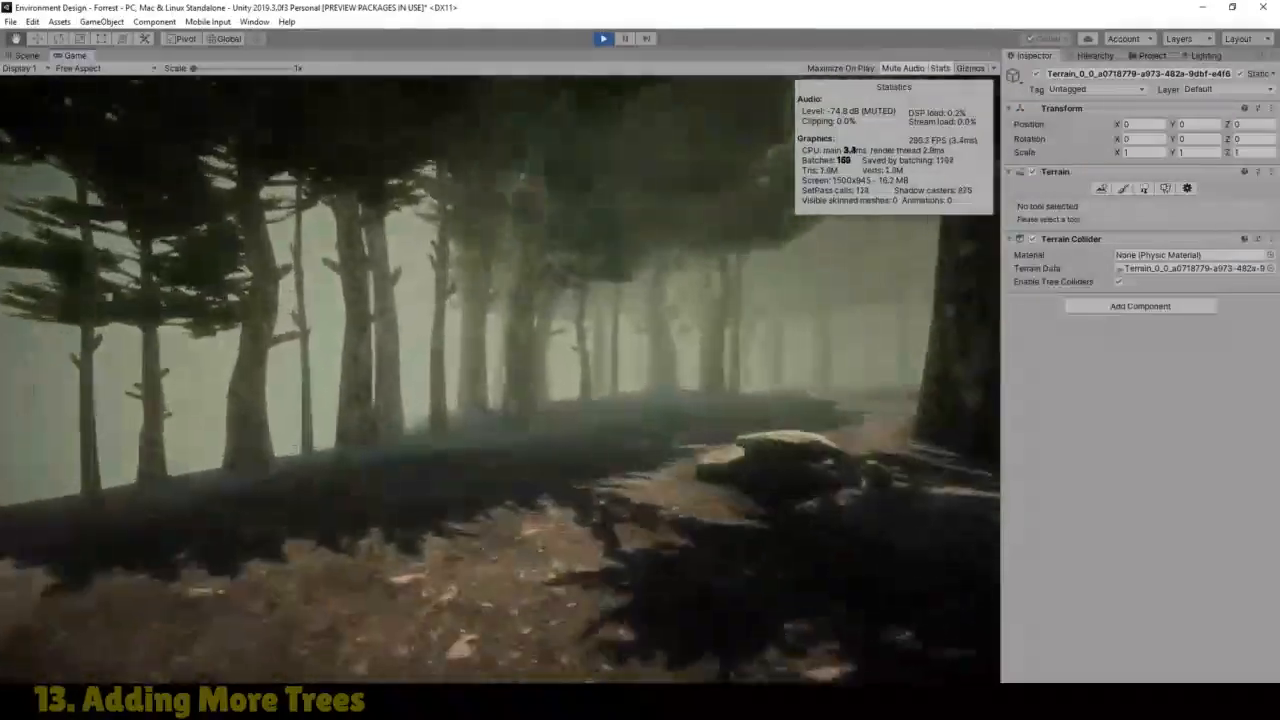
key(w)
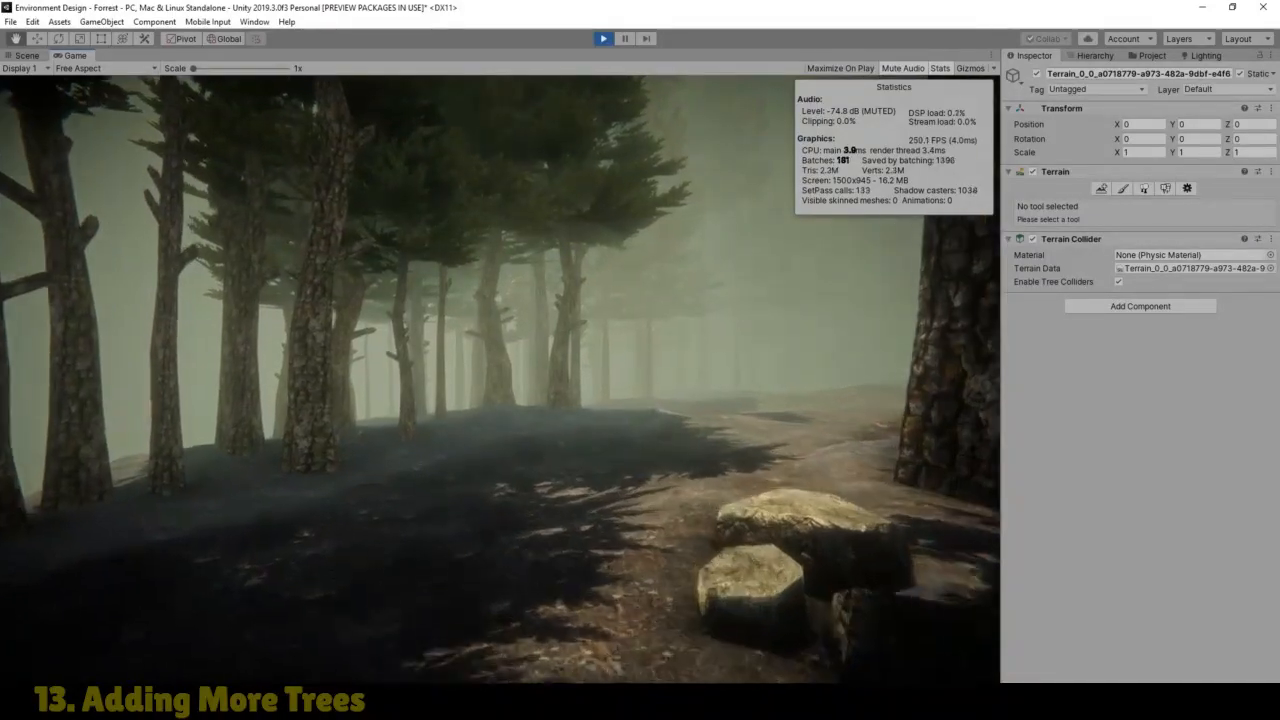
key(w)
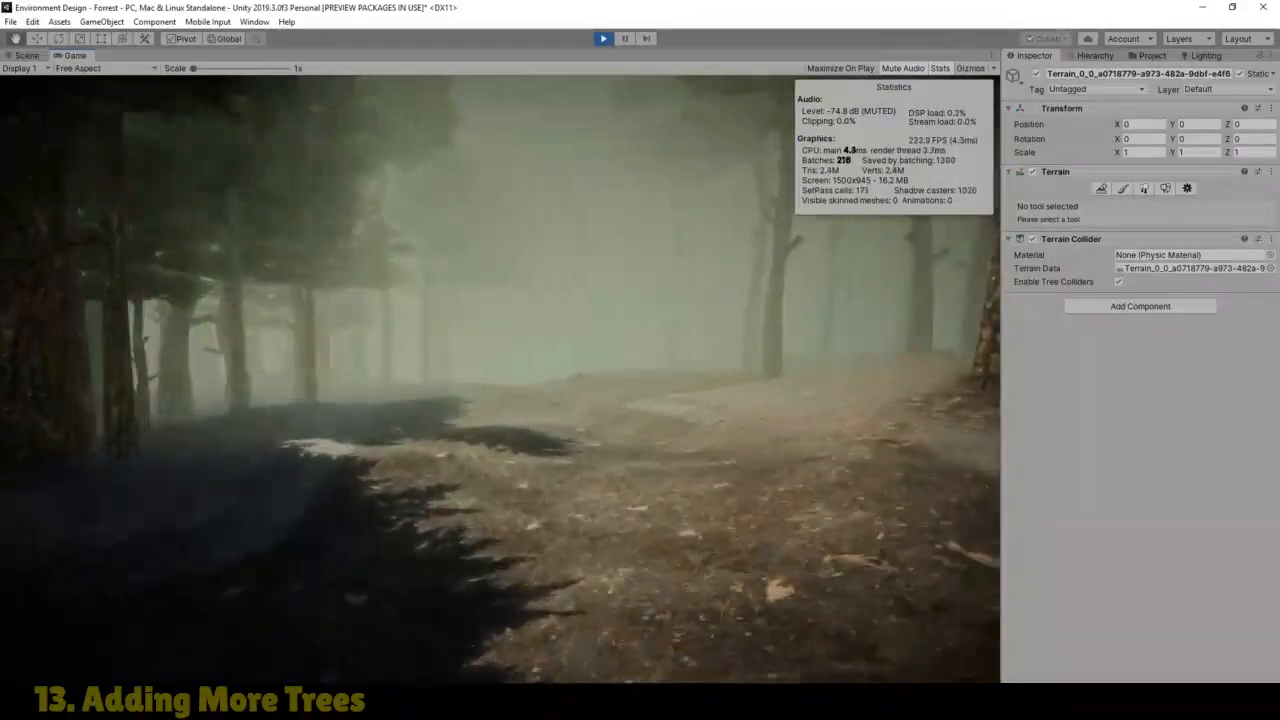
key(w)
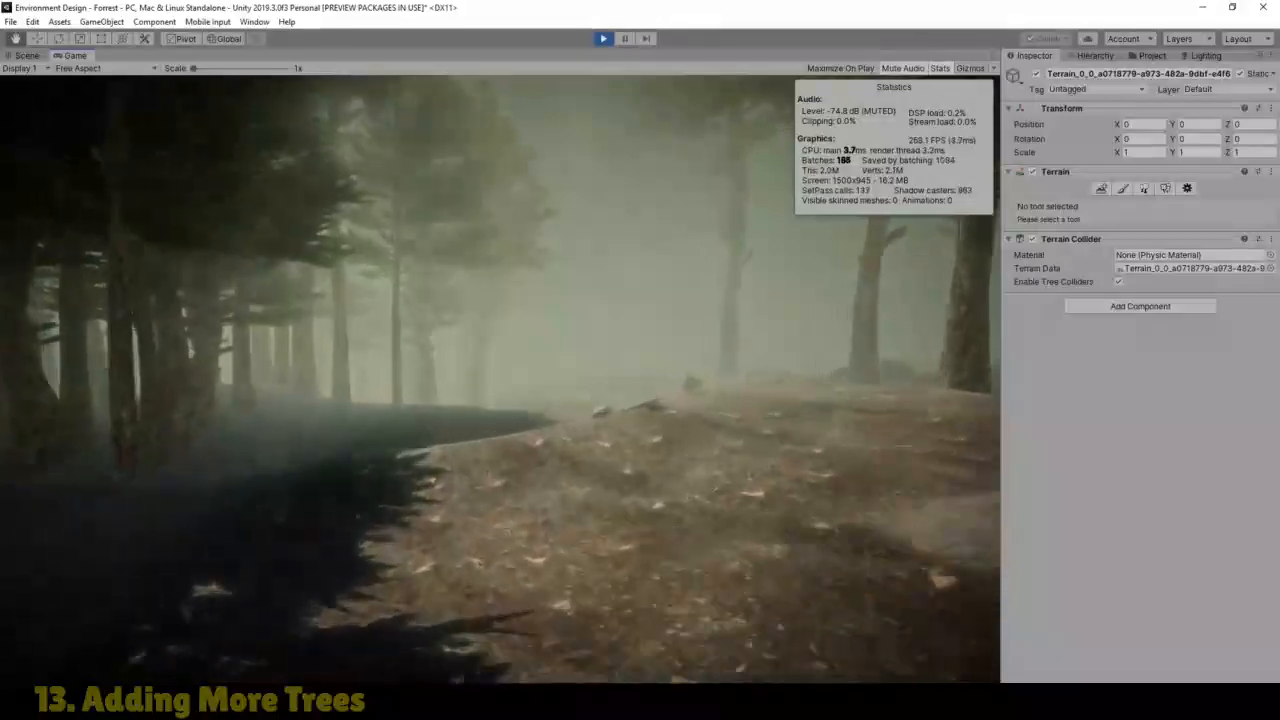
key(w)
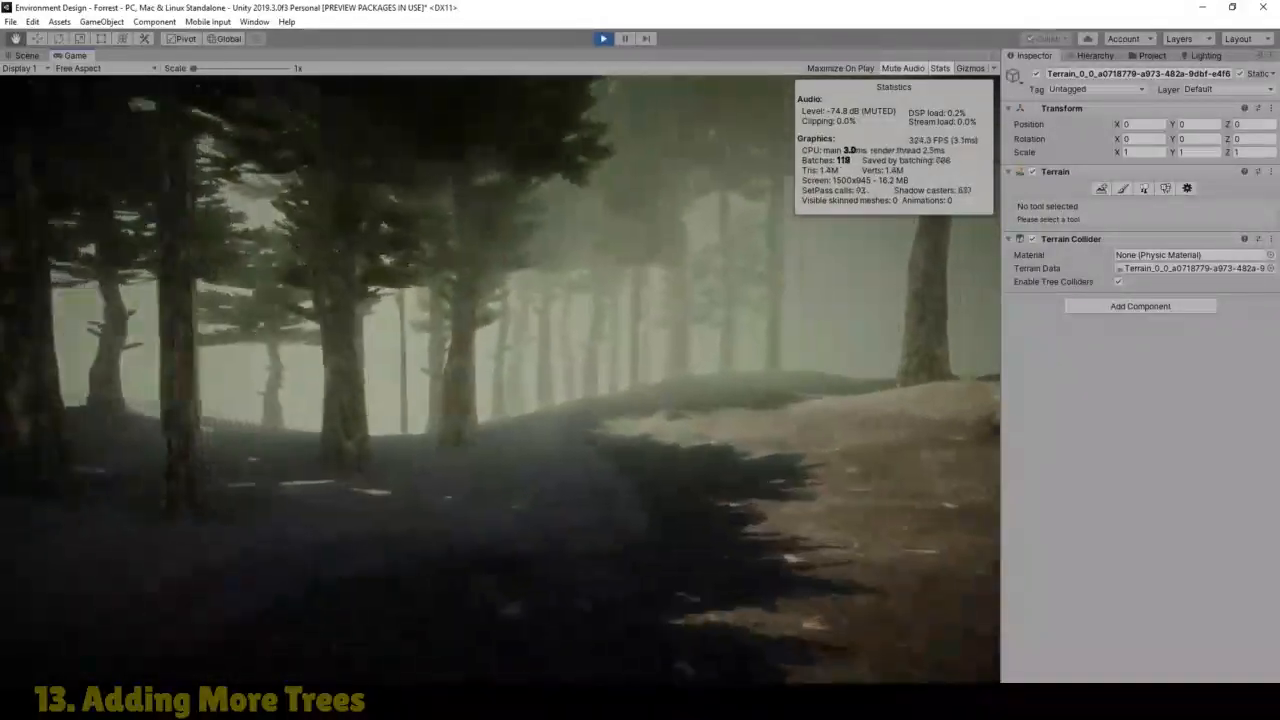
key(w)
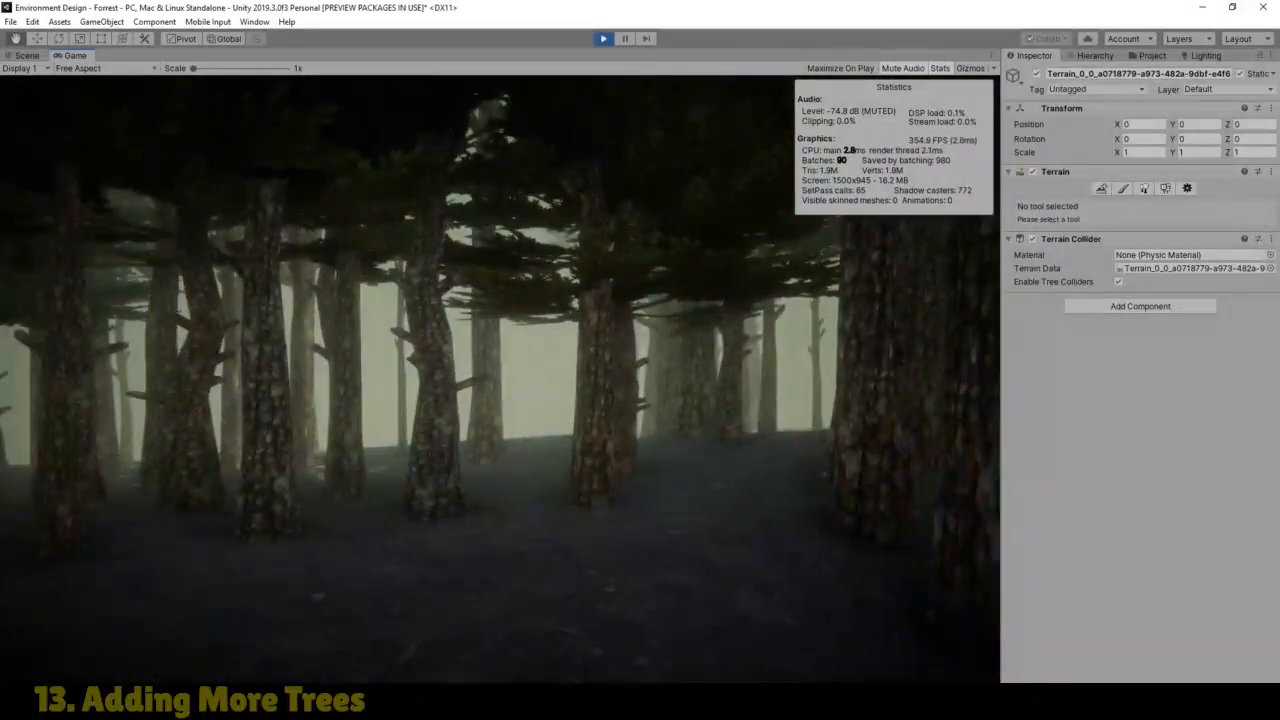
key(w)
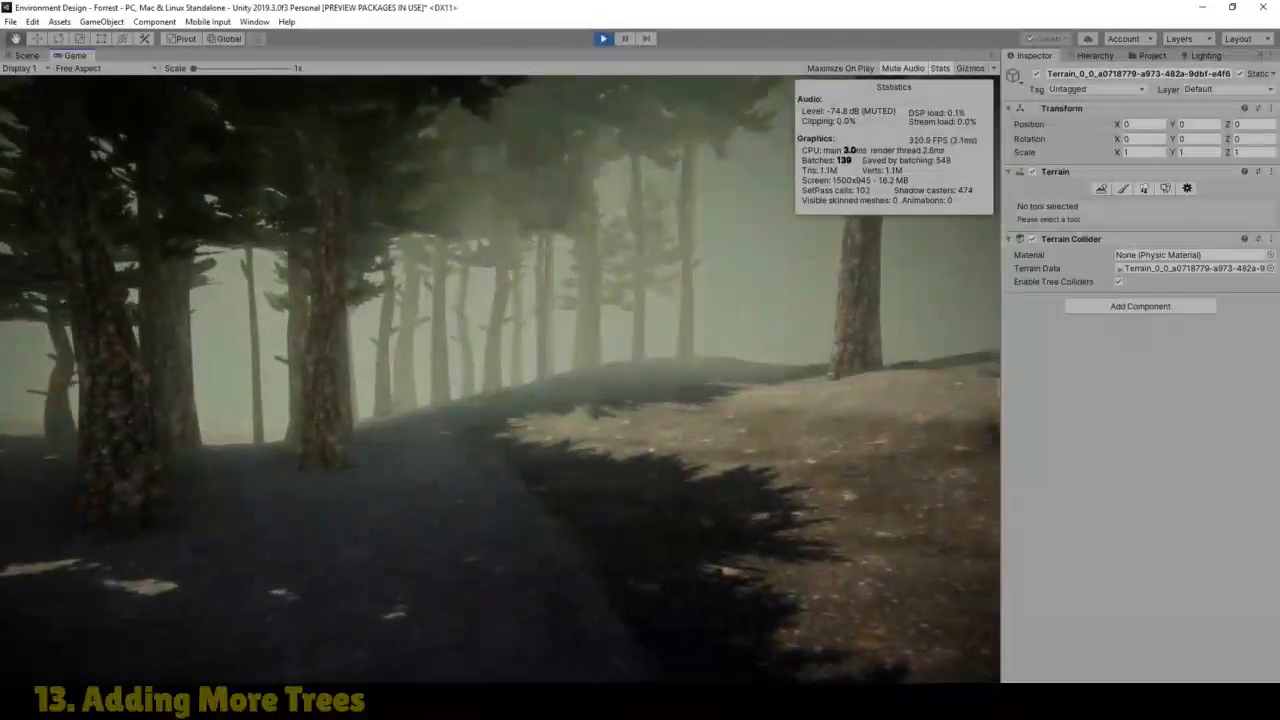
key(w)
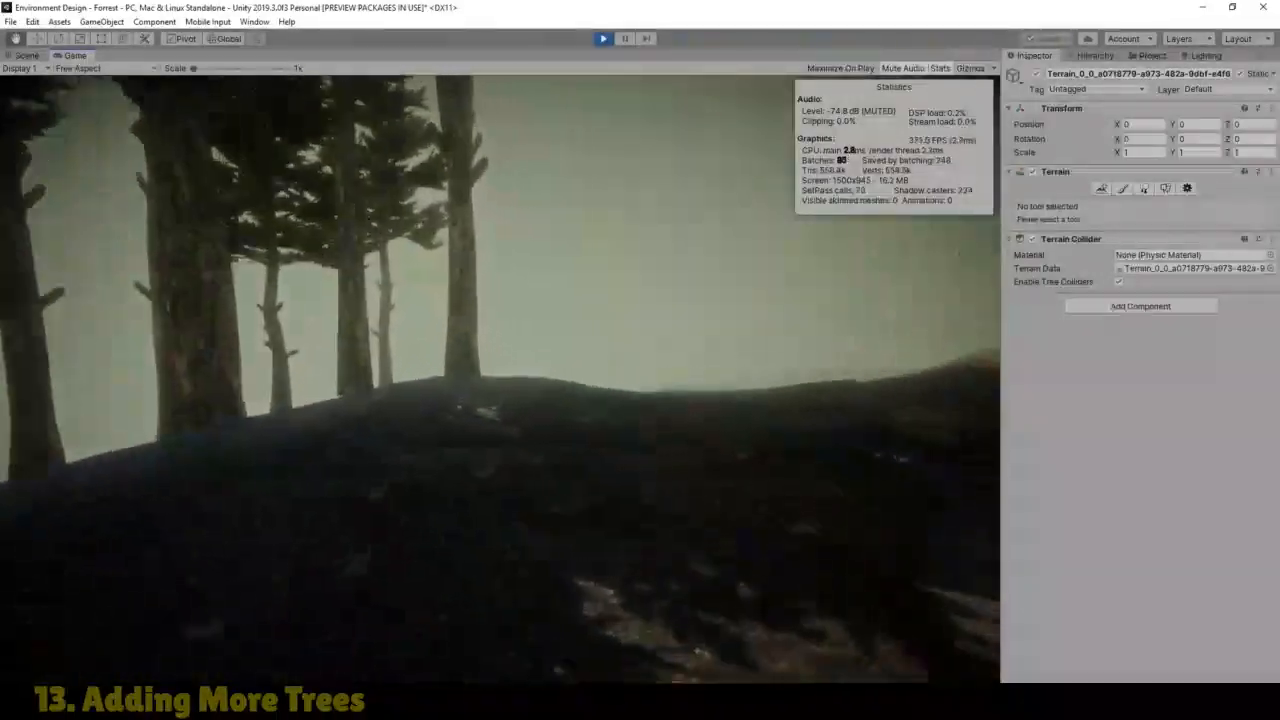
key(w)
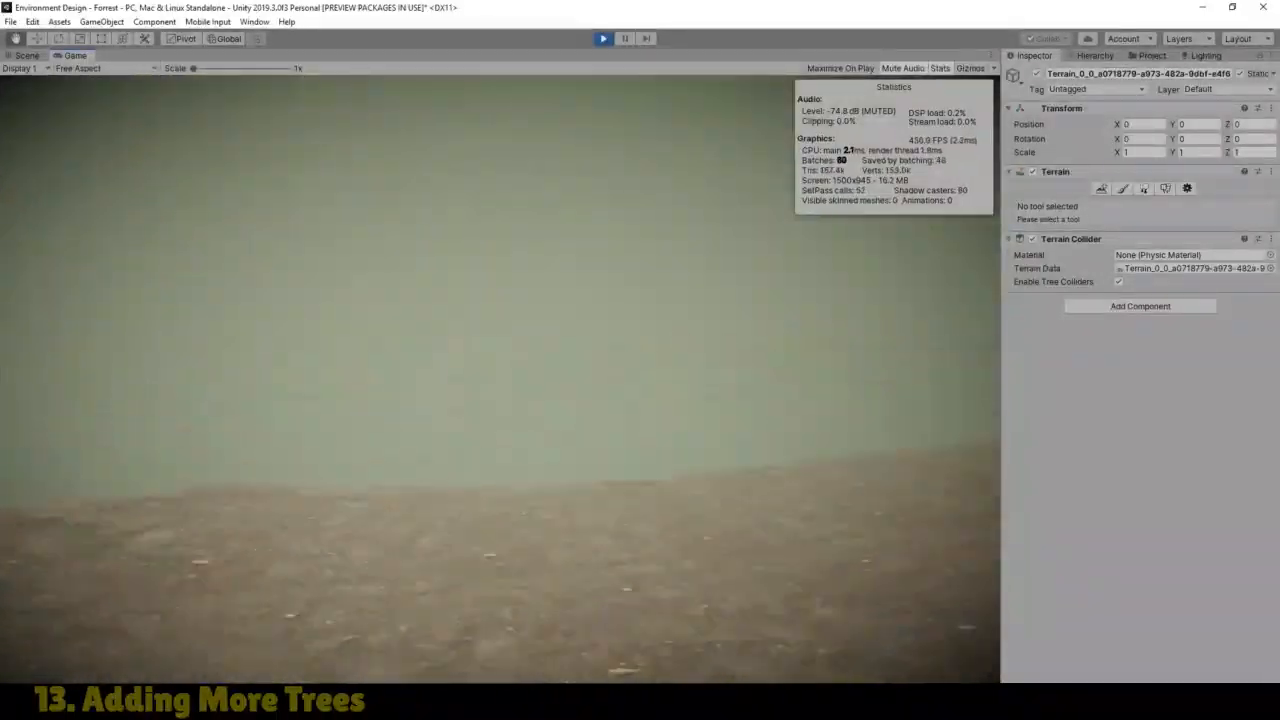
key(w)
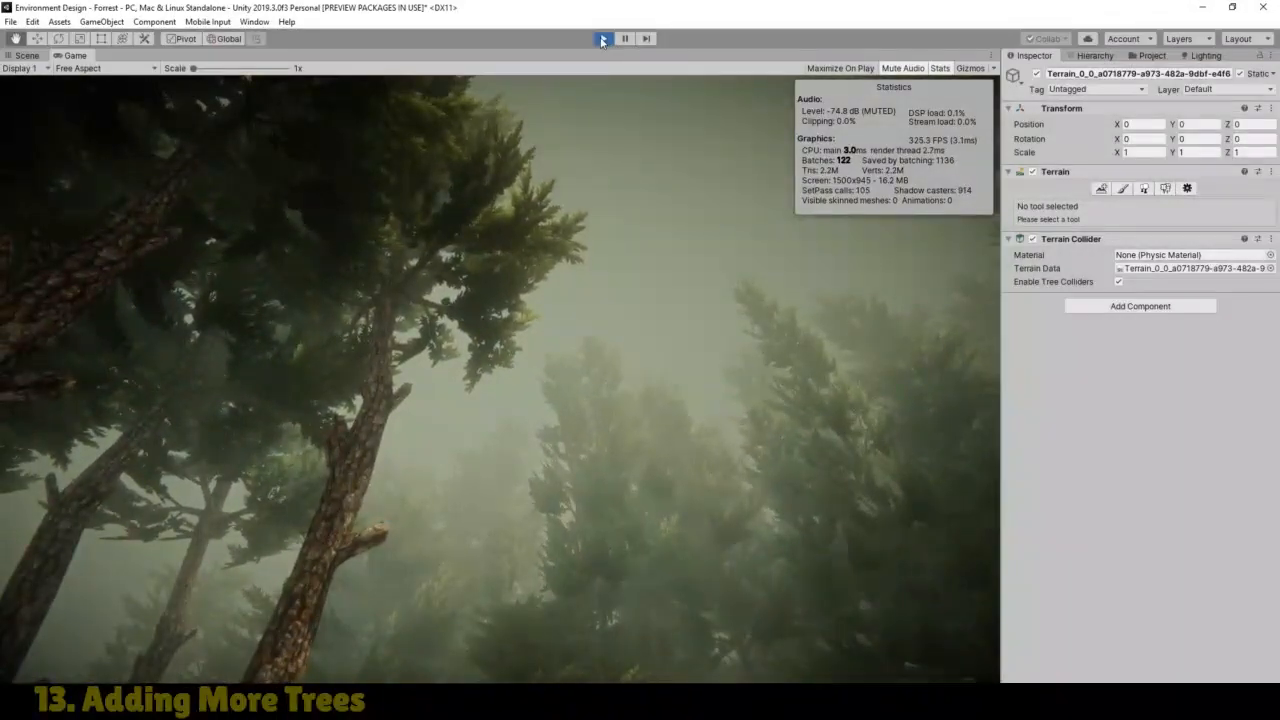
click(603, 40)
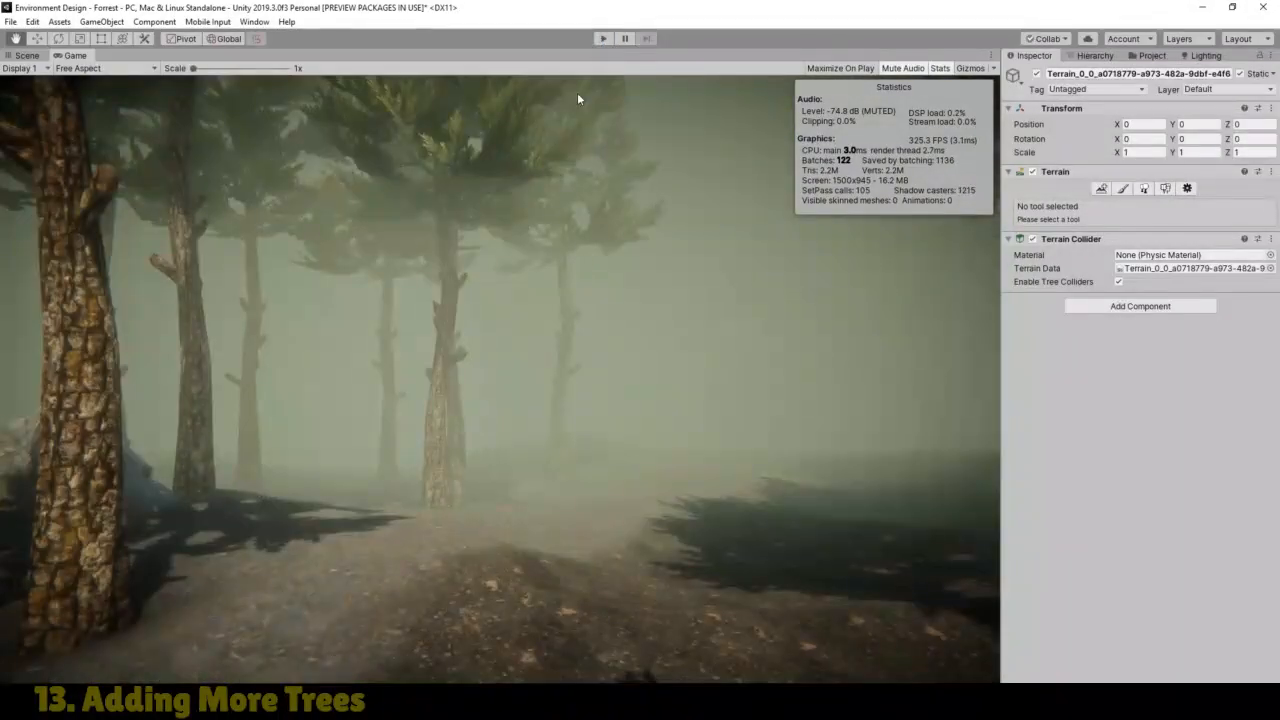
Step: Set Tree Density to 64 and paint modified conifers along the terrain edge beside the rock cliff
click(26, 55)
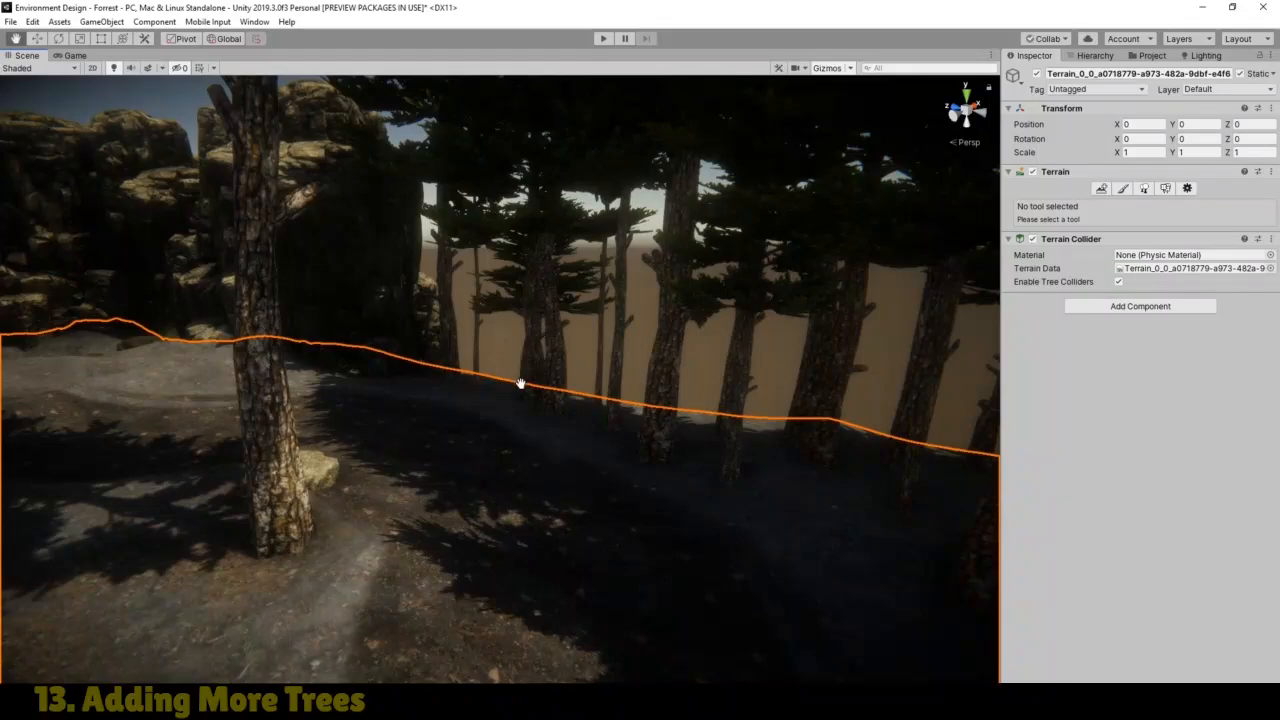
alt+drag(520, 383, 738, 450)
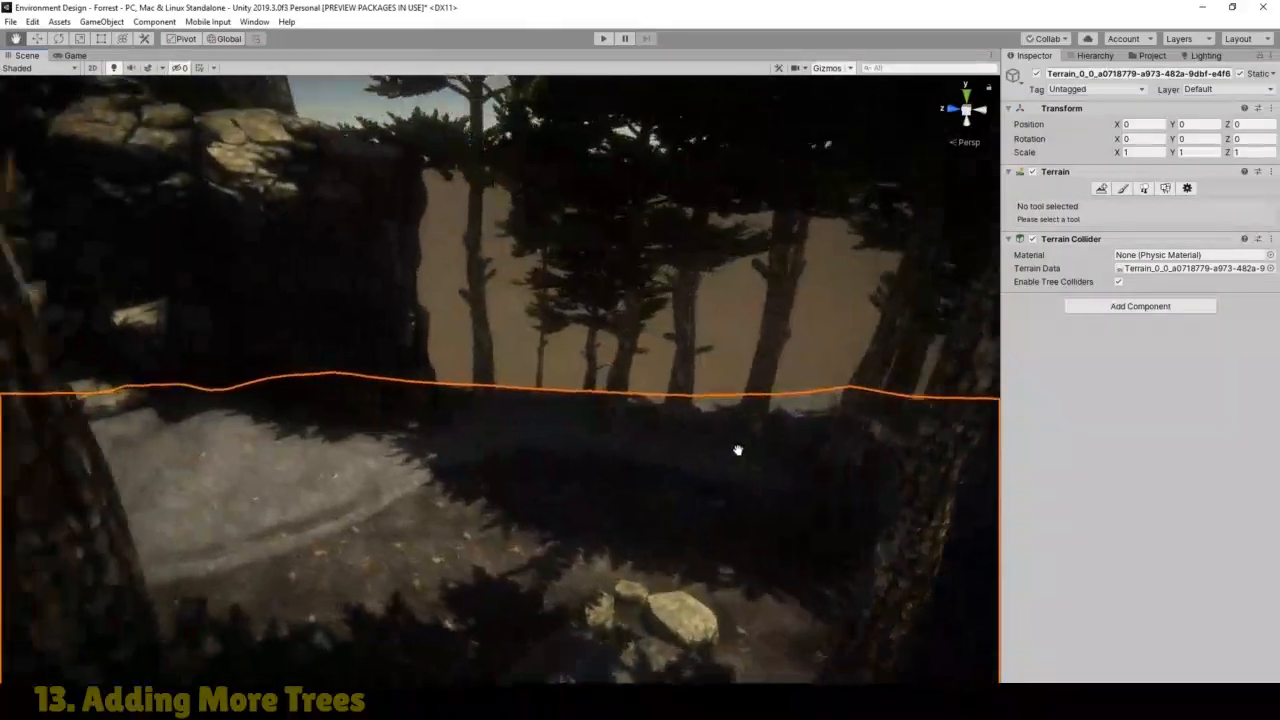
right_drag(738, 450, 826, 427)
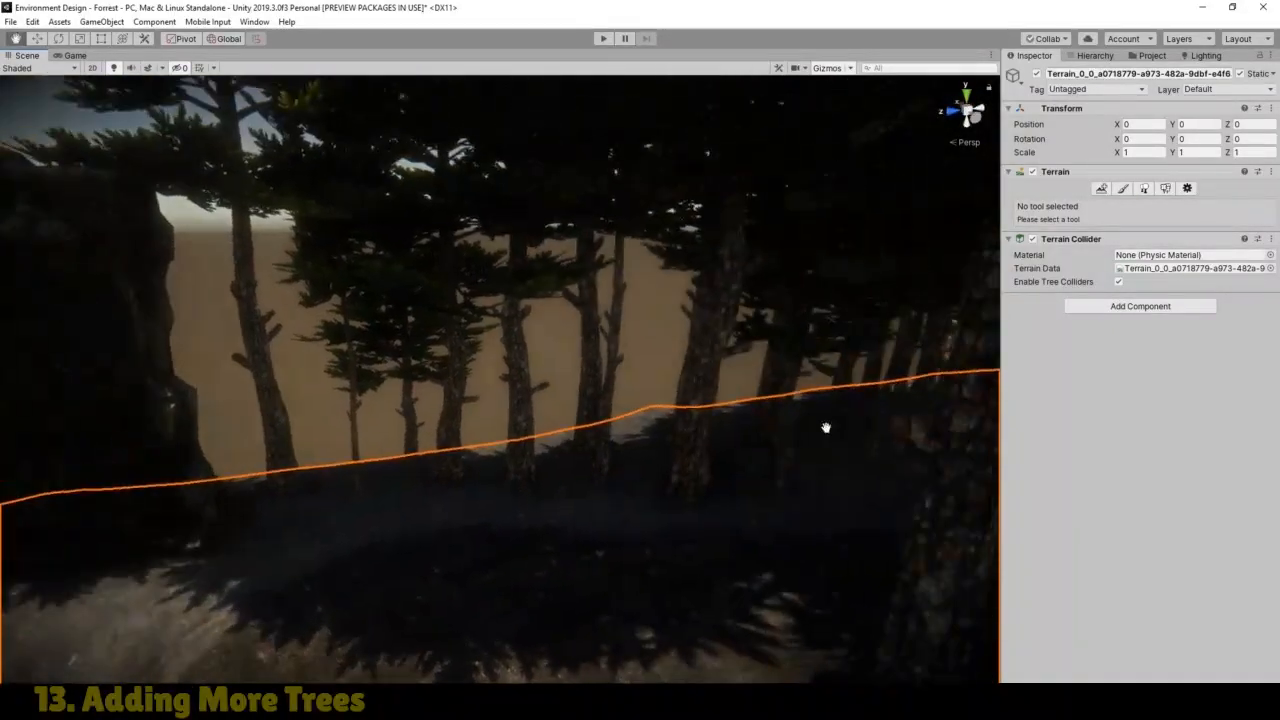
drag(810, 434, 835, 422)
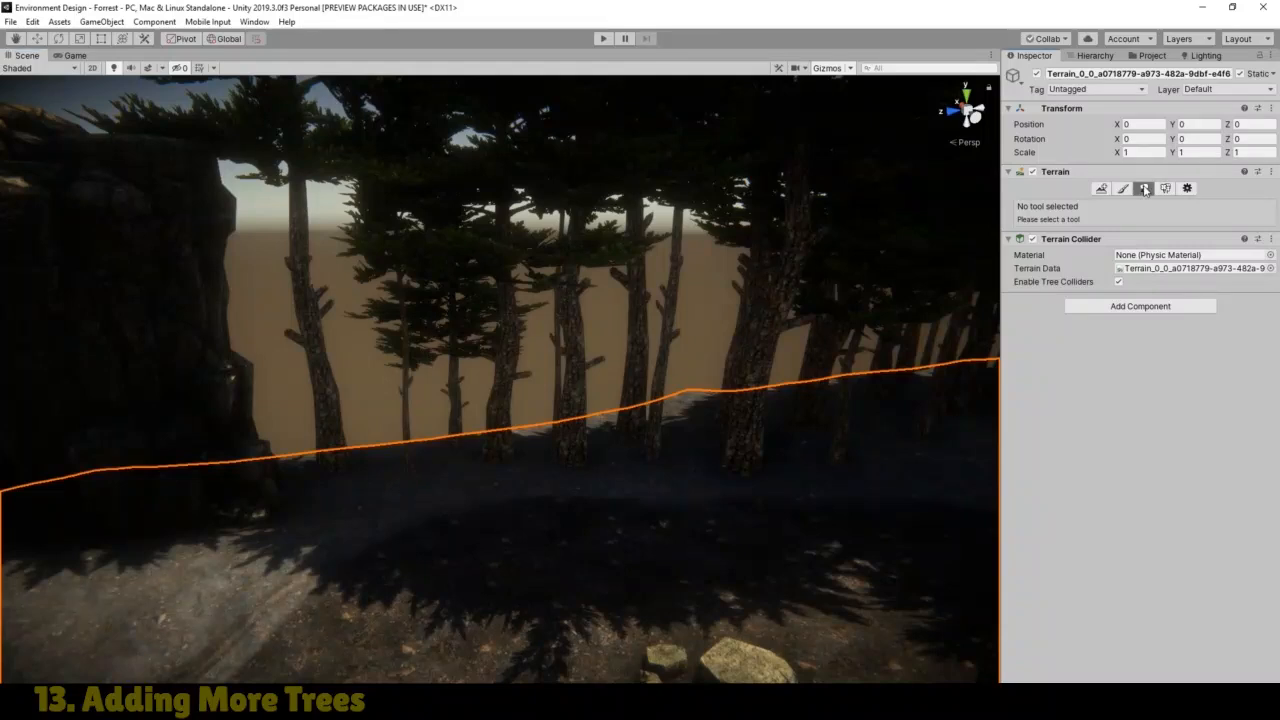
click(1145, 189)
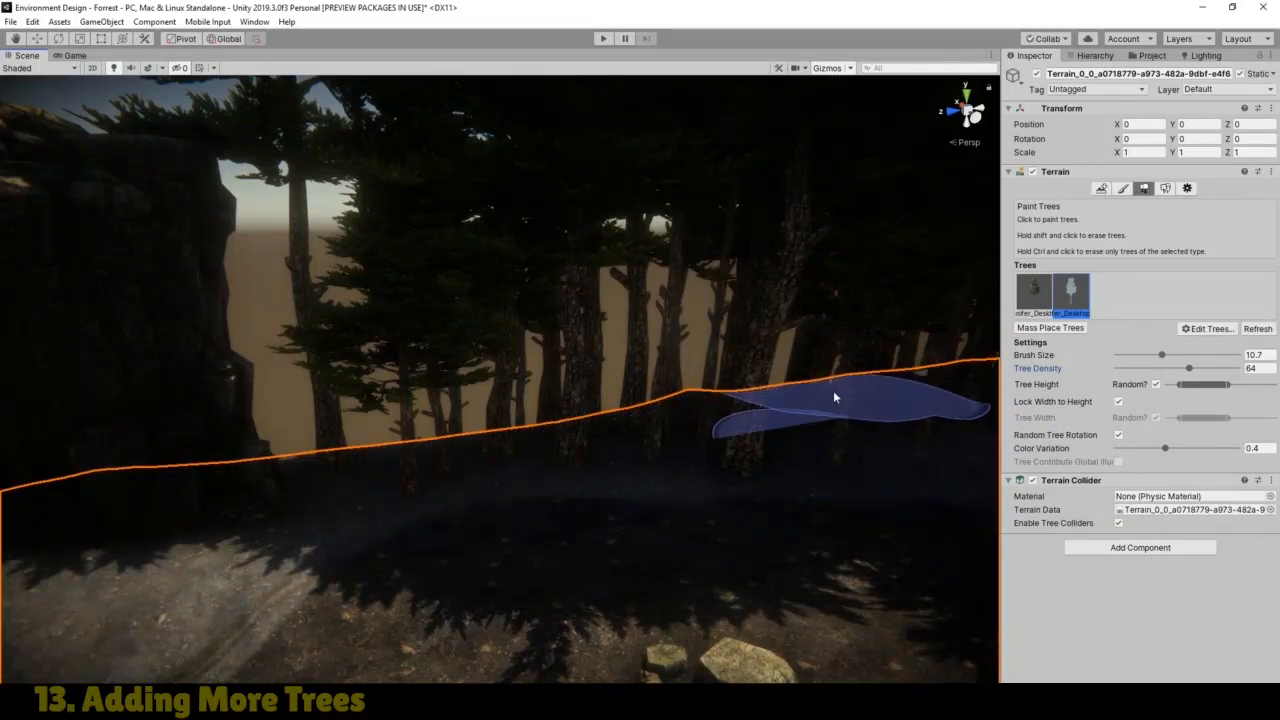
drag(374, 480, 322, 490)
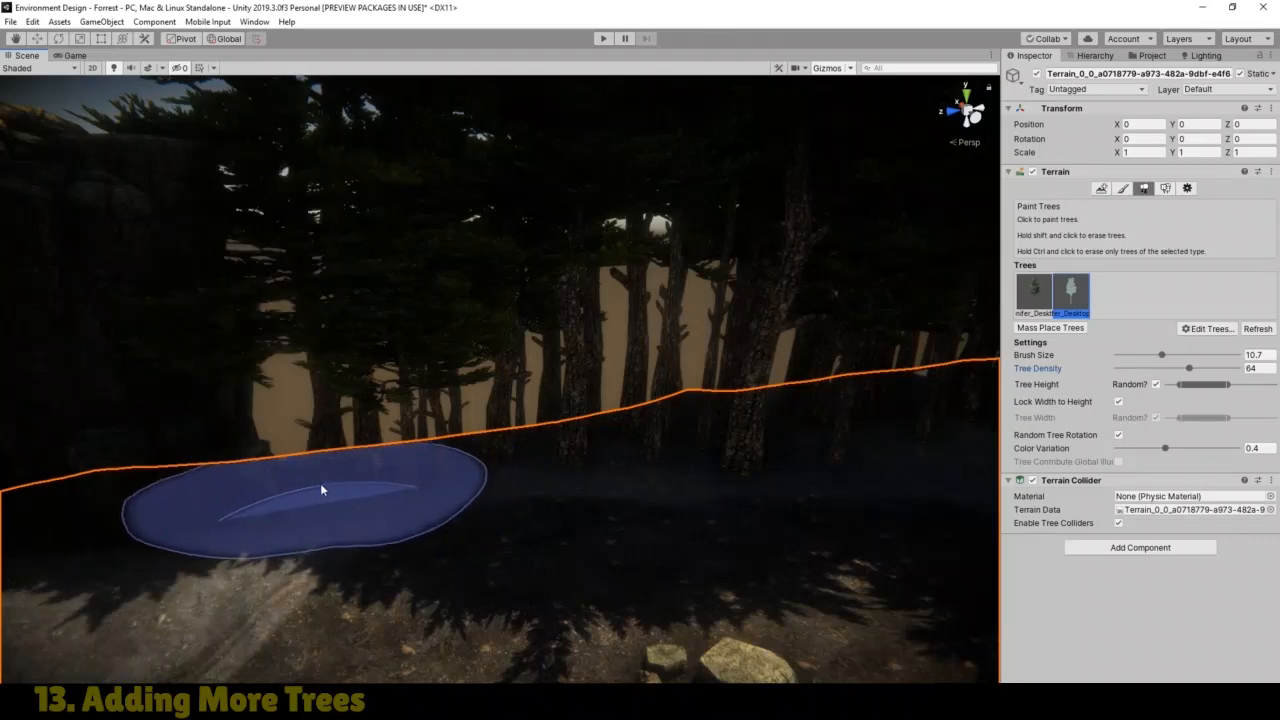
click(15, 38)
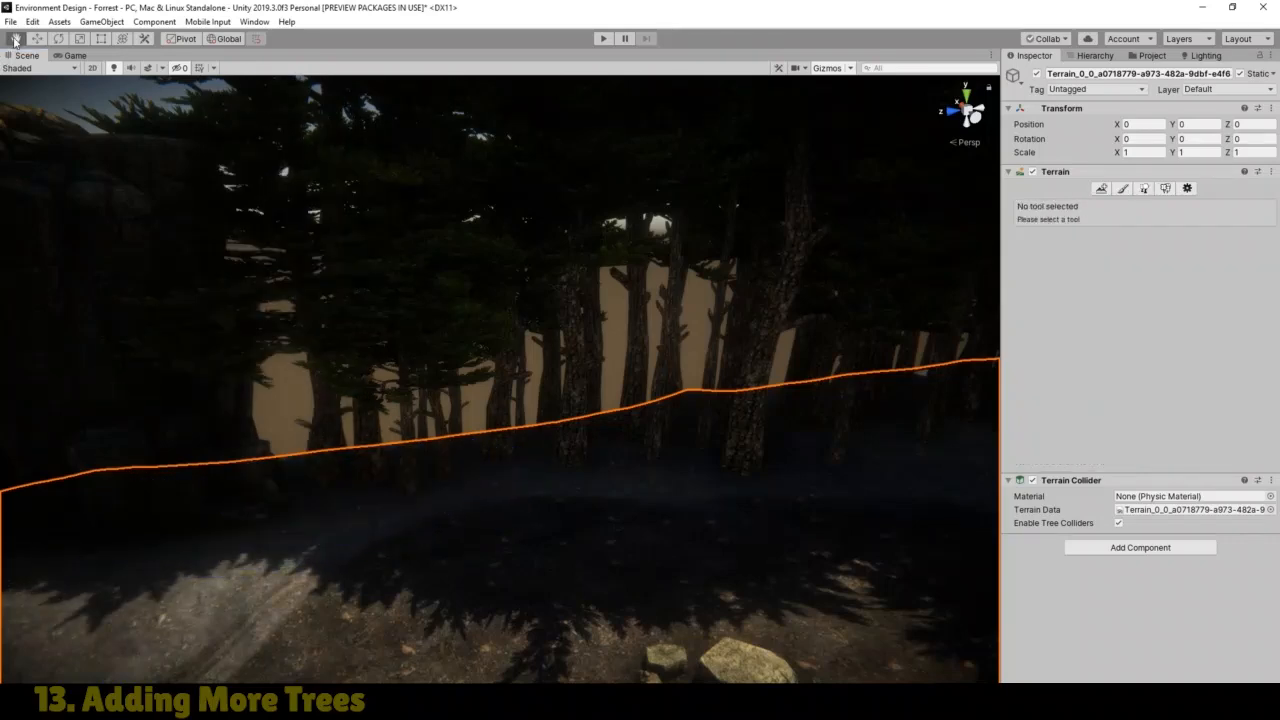
Step: Thicken the forest beyond the cliff by painting modified conifers at density 64 into the gaps between the trunks
drag(815, 308, 589, 367)
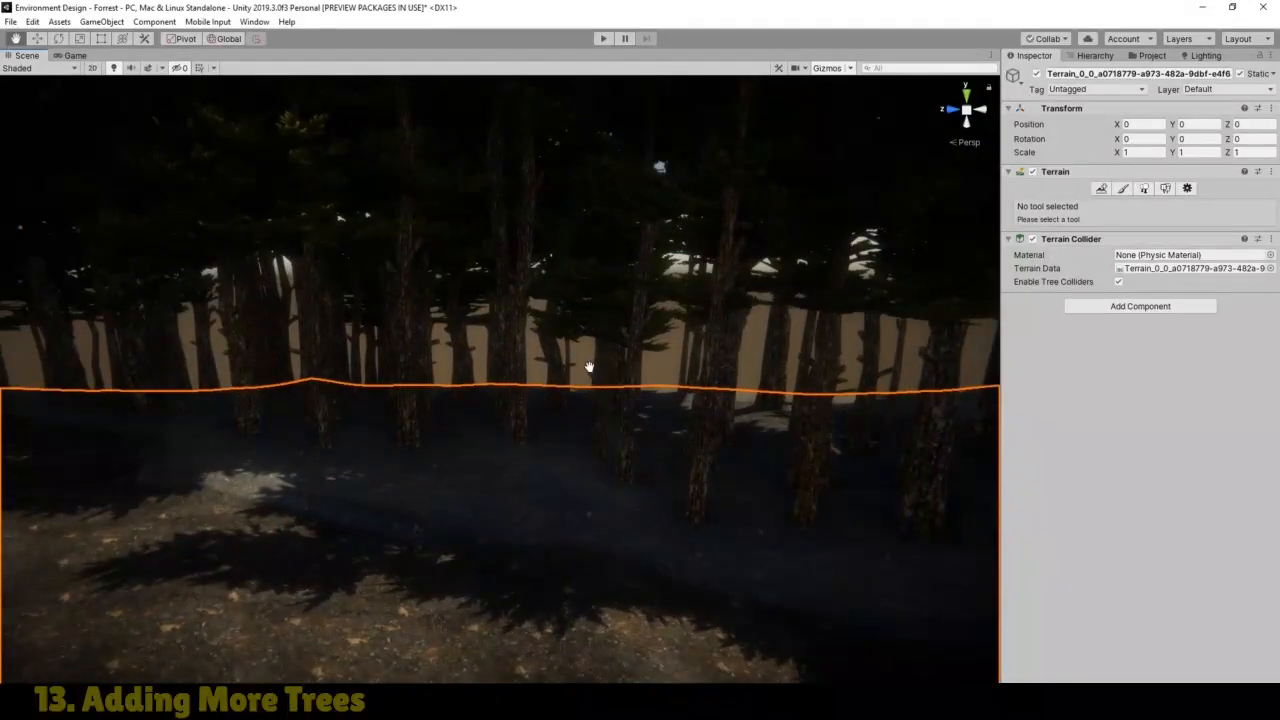
click(1145, 189)
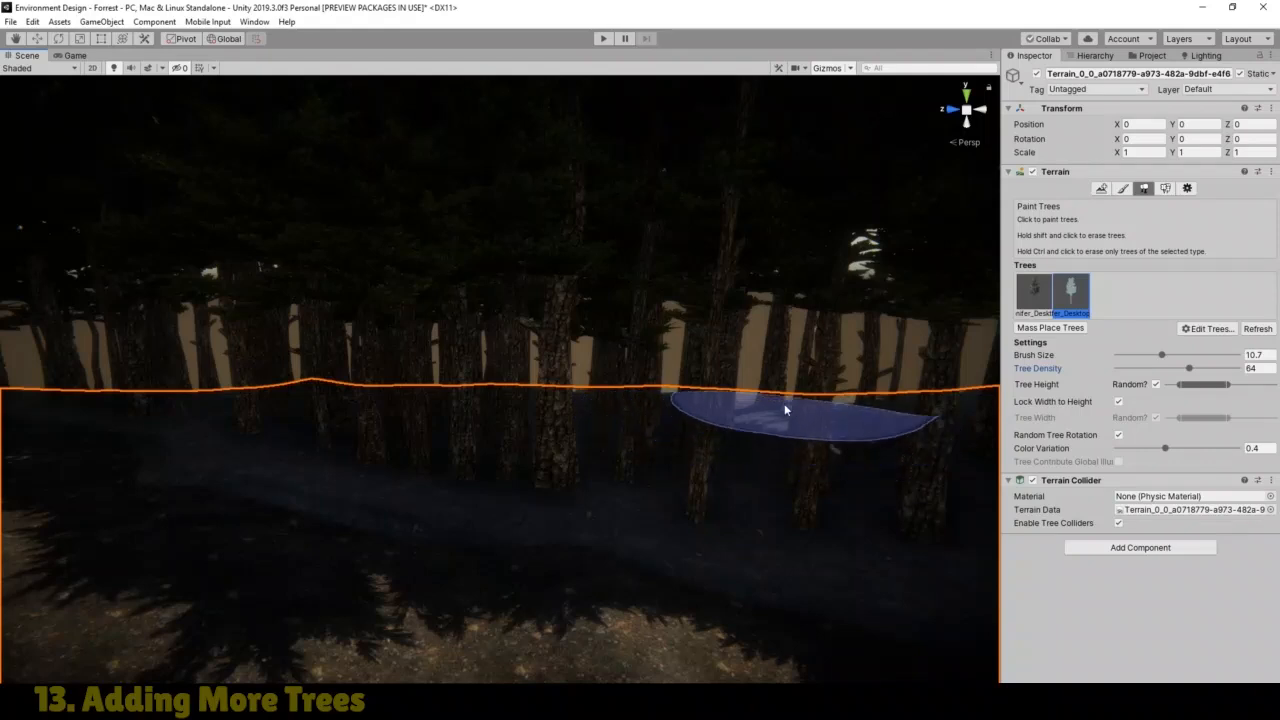
mouse_move(784, 410)
mouse_down()
mouse_move(846, 466)
mouse_move(786, 416)
mouse_move(800, 509)
mouse_move(1000, 445)
mouse_up()
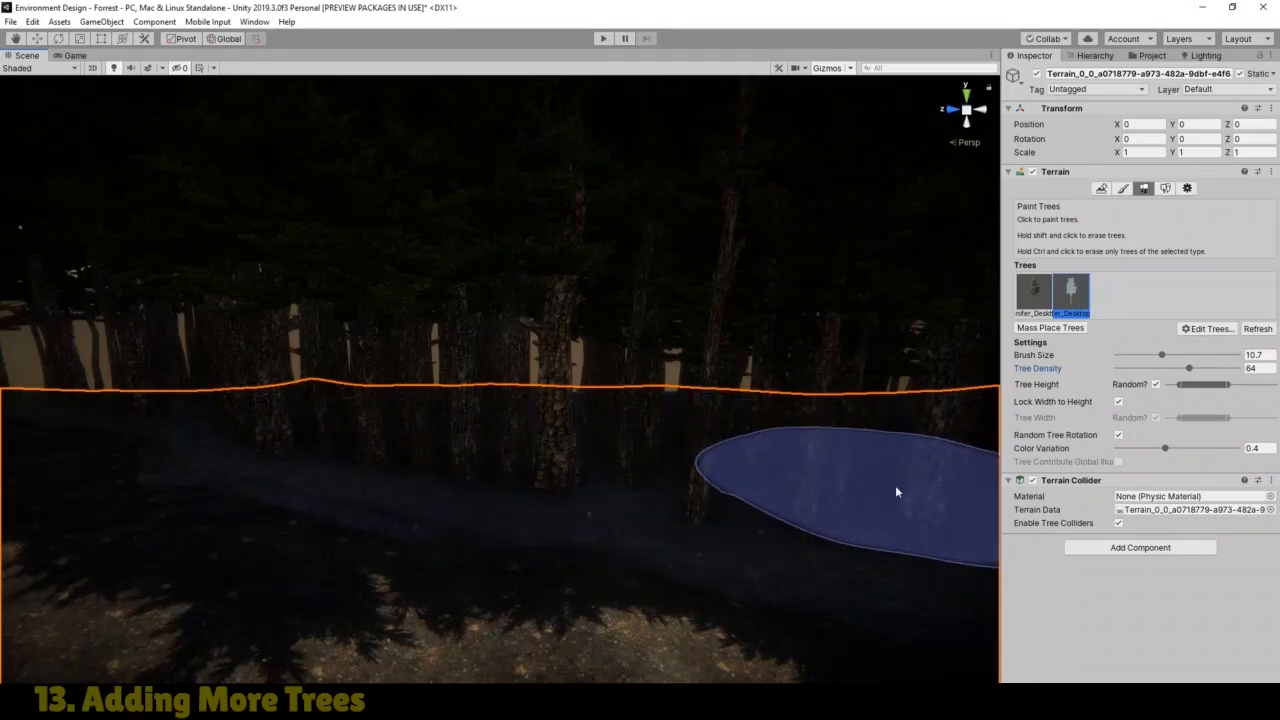
scroll(836, 443, down, 3)
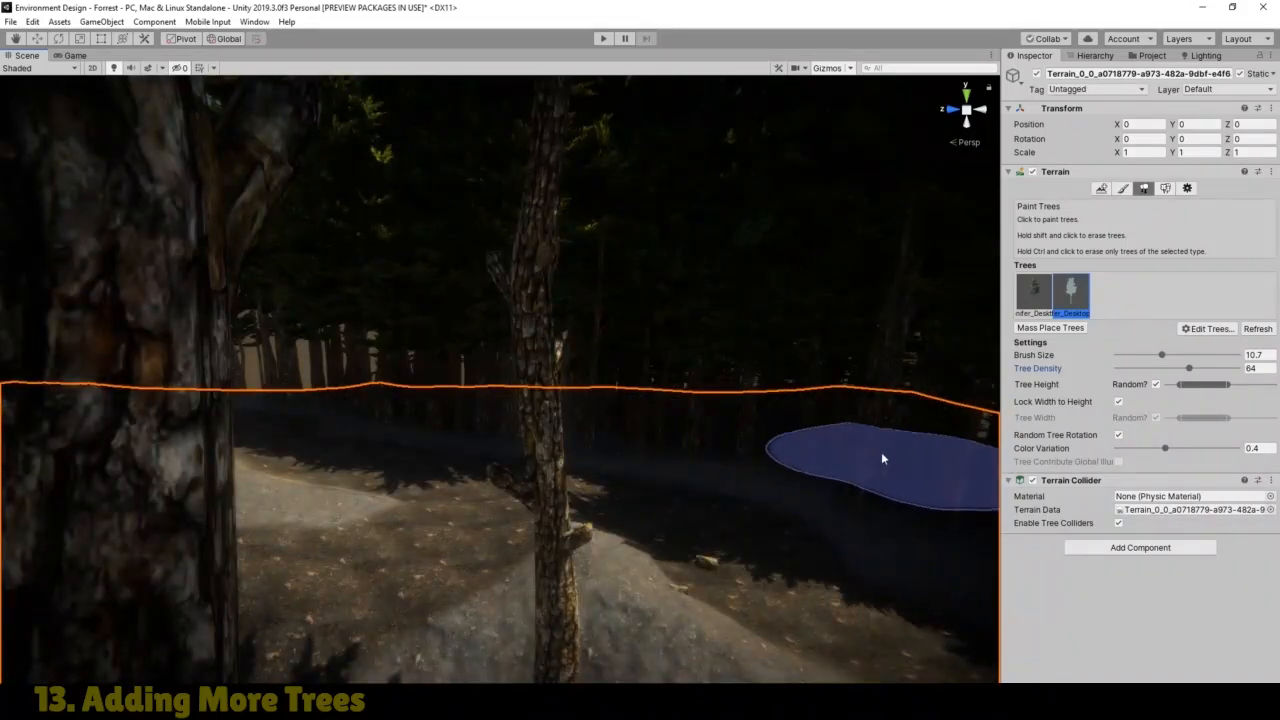
key(q)
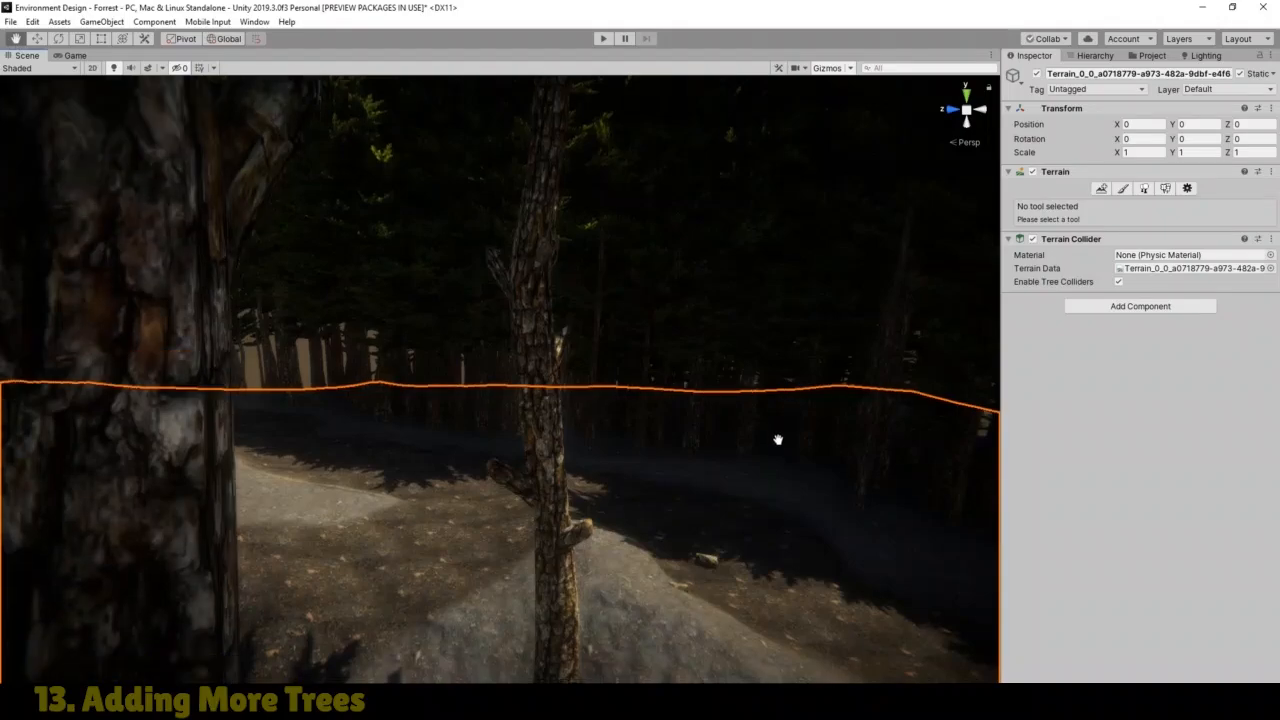
Step: Paint modified conifers at density 64 over the sparse ridge where the terrain edge slopes down, closing the gaps against the horizon
right_drag(778, 440, 770, 384)
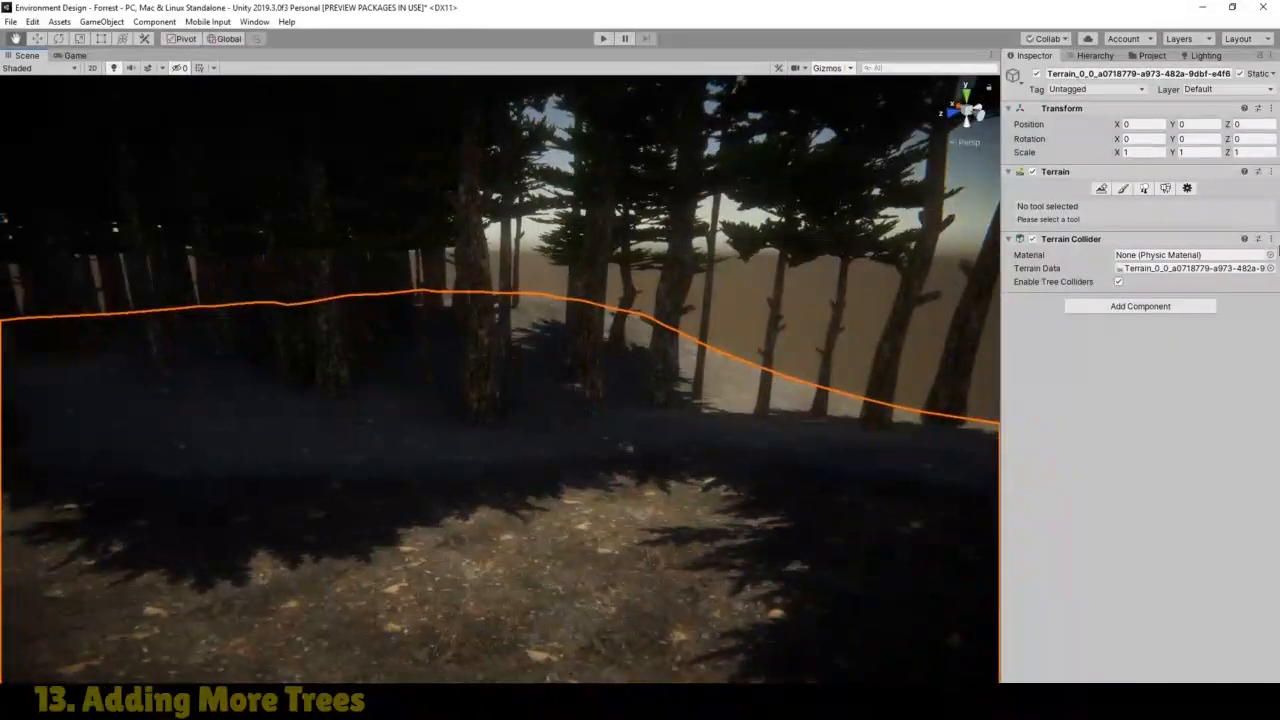
click(1144, 189)
mouse_move(468, 337)
mouse_down()
mouse_move(571, 371)
mouse_move(515, 330)
mouse_move(714, 377)
mouse_up()
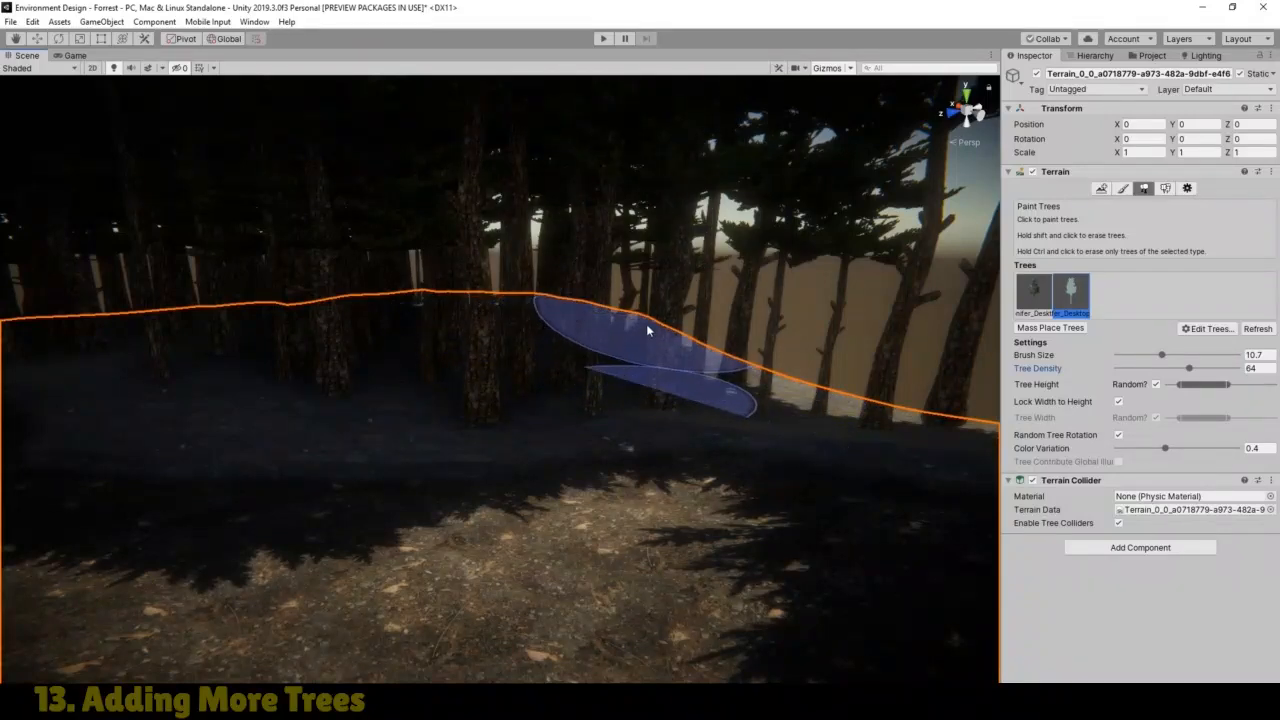
mouse_move(646, 325)
mouse_down()
mouse_move(260, 388)
mouse_move(168, 383)
mouse_move(117, 401)
mouse_move(77, 391)
mouse_move(337, 431)
mouse_move(571, 403)
mouse_move(781, 413)
mouse_move(792, 386)
mouse_move(693, 376)
mouse_move(627, 342)
mouse_move(994, 451)
mouse_move(771, 432)
mouse_move(251, 312)
mouse_up()
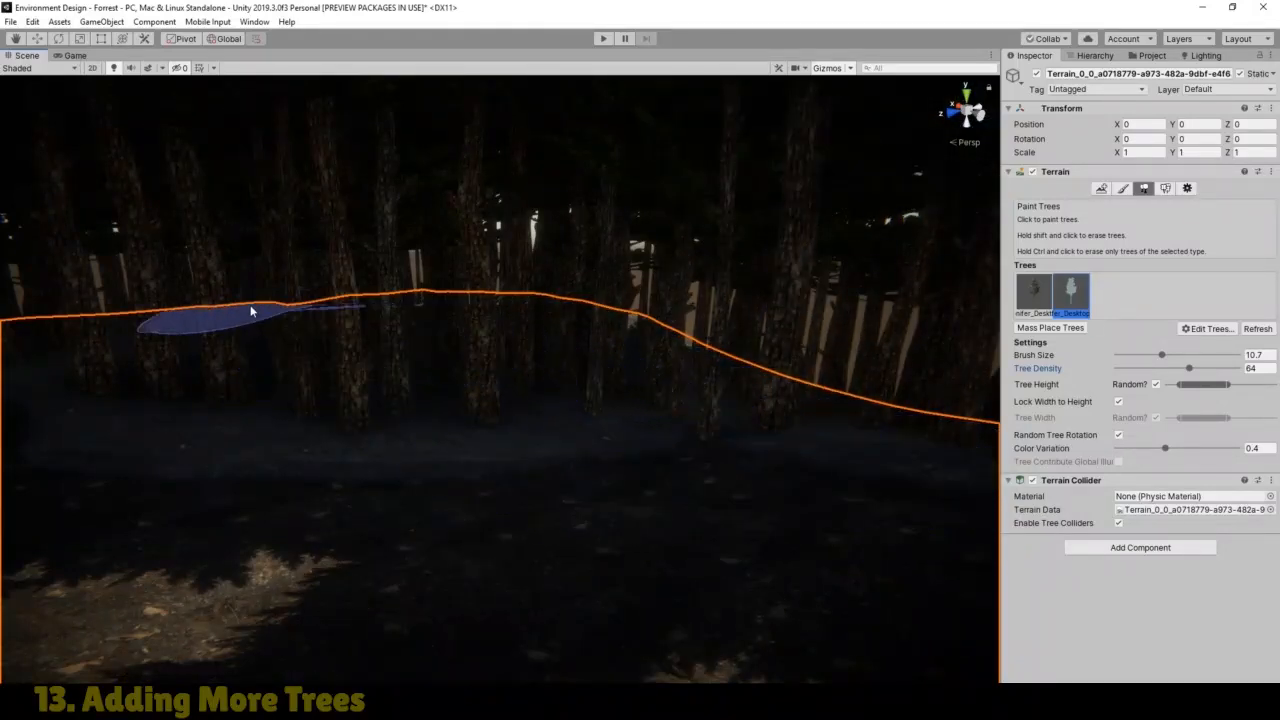
click(13, 41)
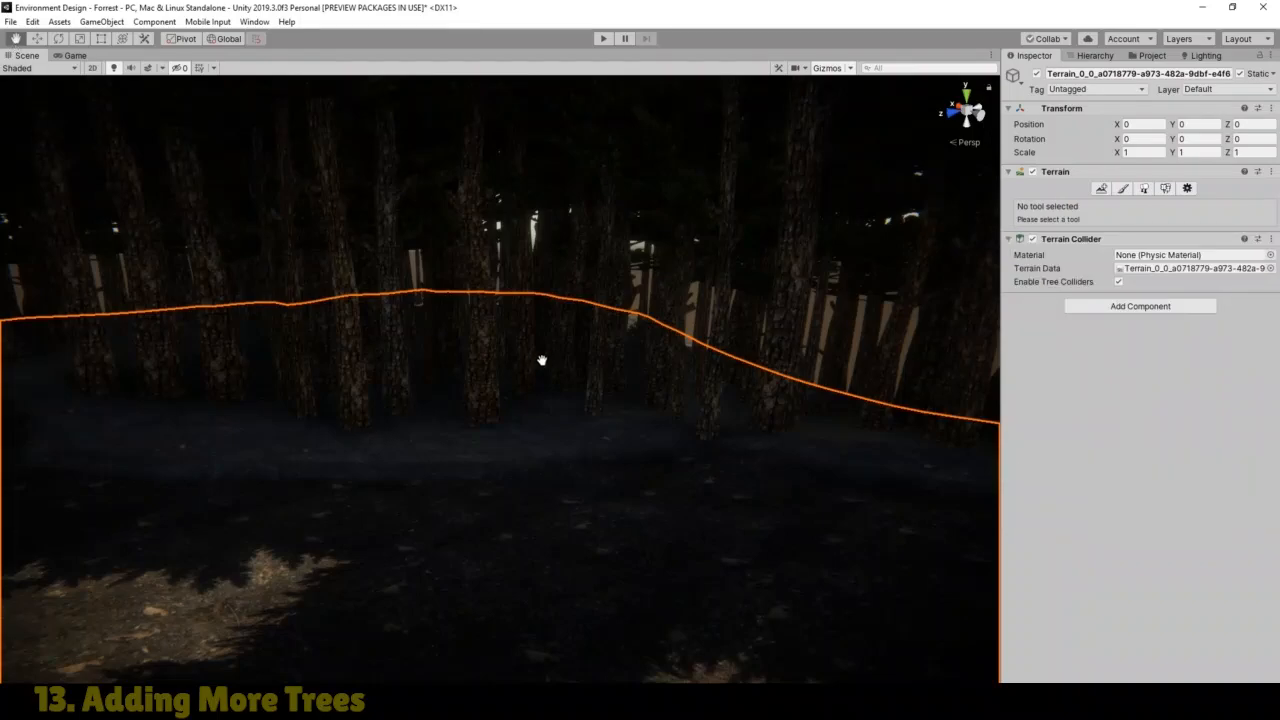
Step: Examine the trees beside the rock cliff and the dirt path for remaining gaps along the terrain edge
scroll(537, 357, down, 3)
drag(362, 374, 788, 345)
scroll(645, 350, up, 3)
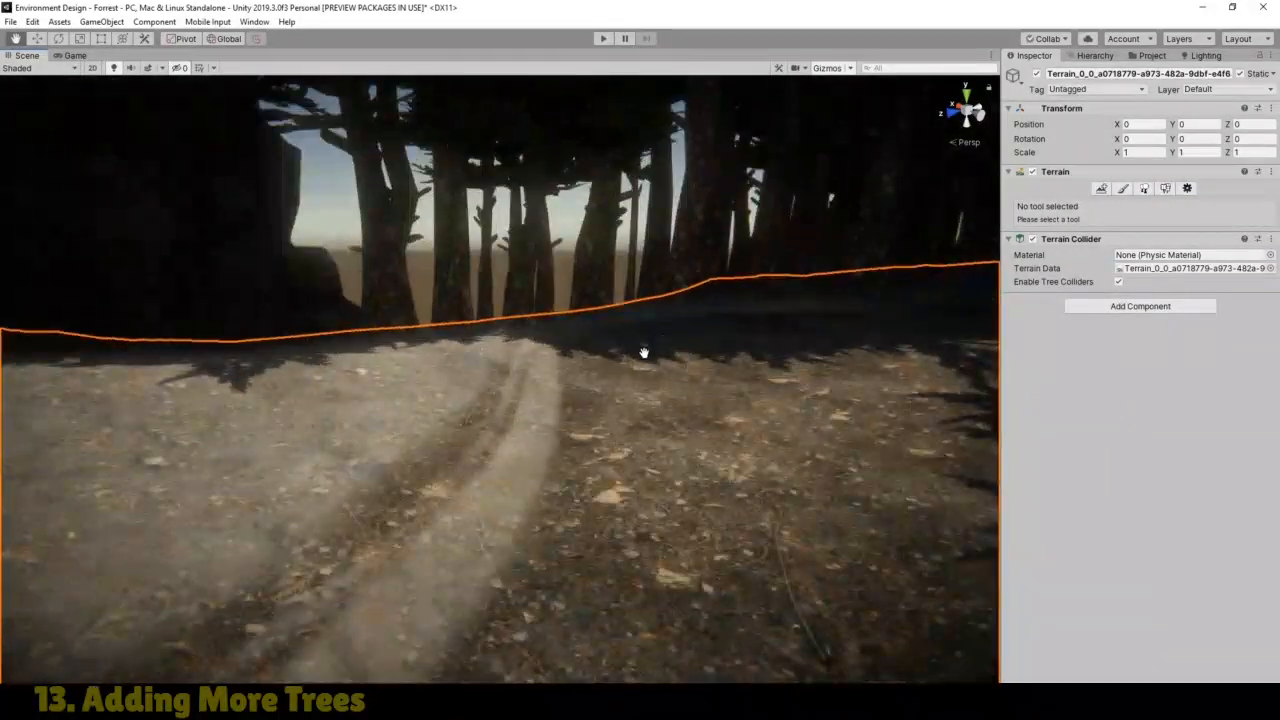
scroll(643, 351, down, 2)
drag(643, 351, 623, 398)
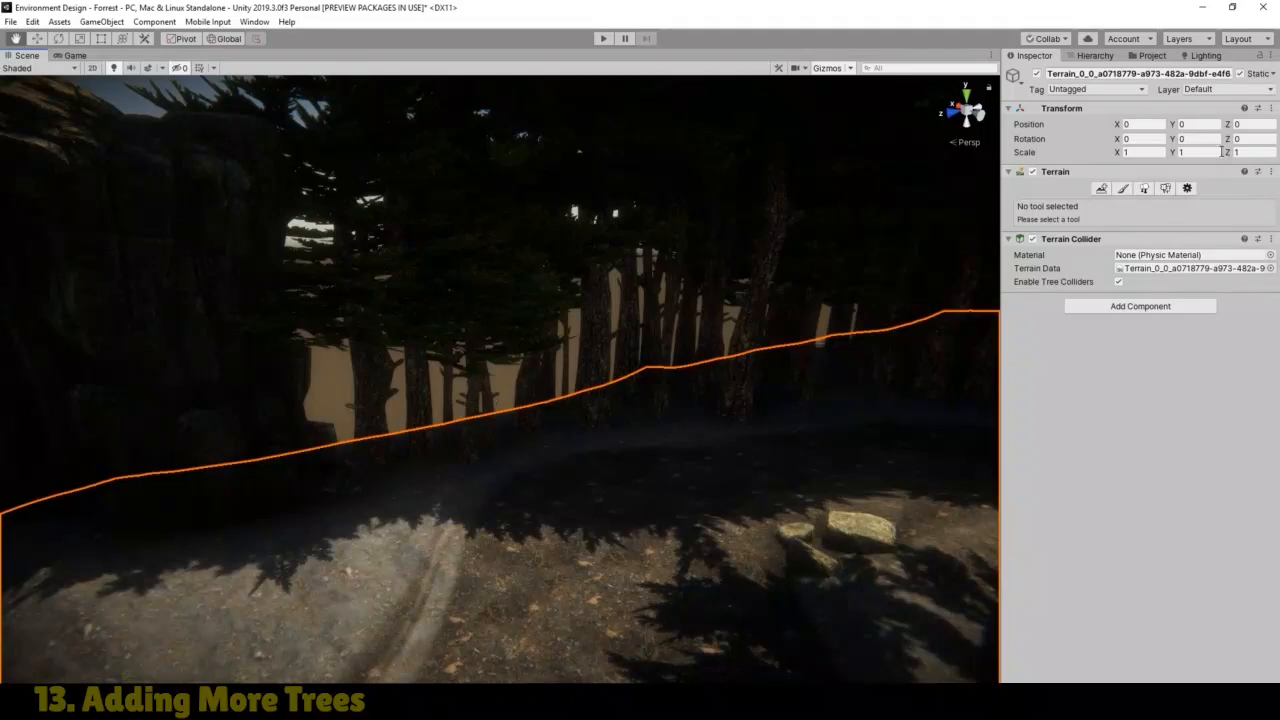
Step: Paint more modified conifers at density 64 into the gaps along the shaded terrain edge beside the rock cliff
click(1145, 189)
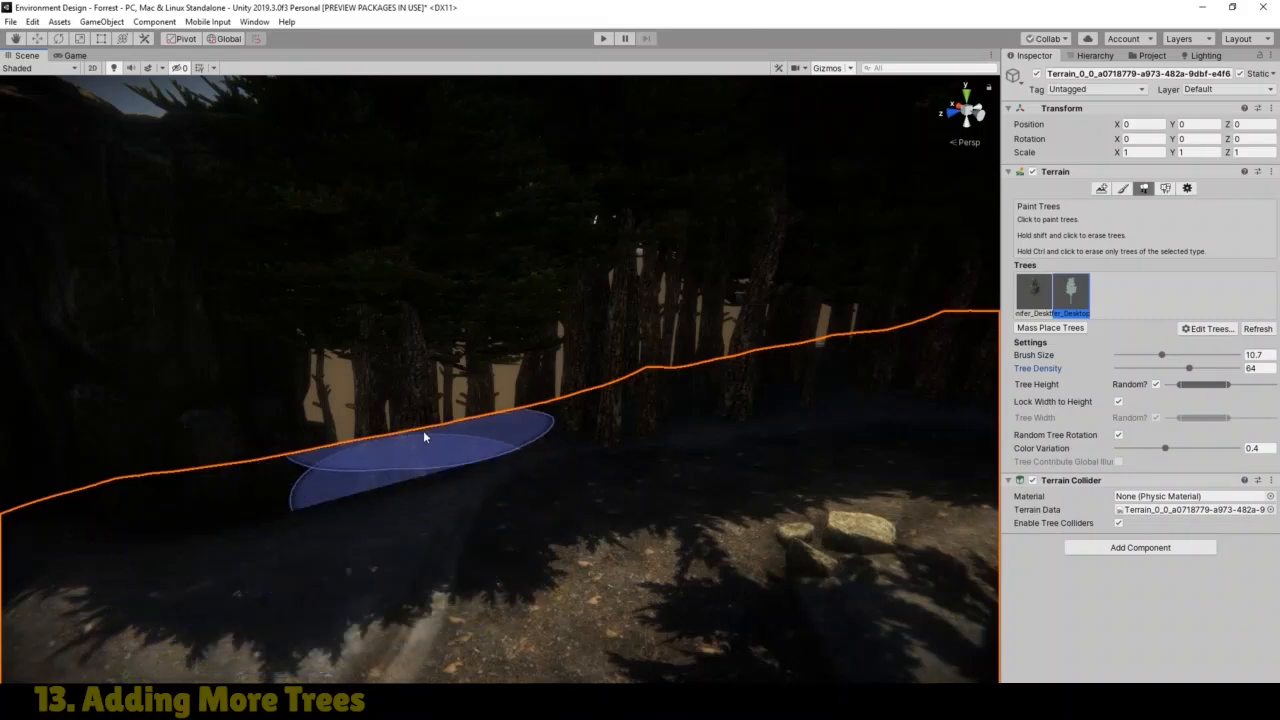
click(16, 39)
right_drag(614, 349, 601, 430)
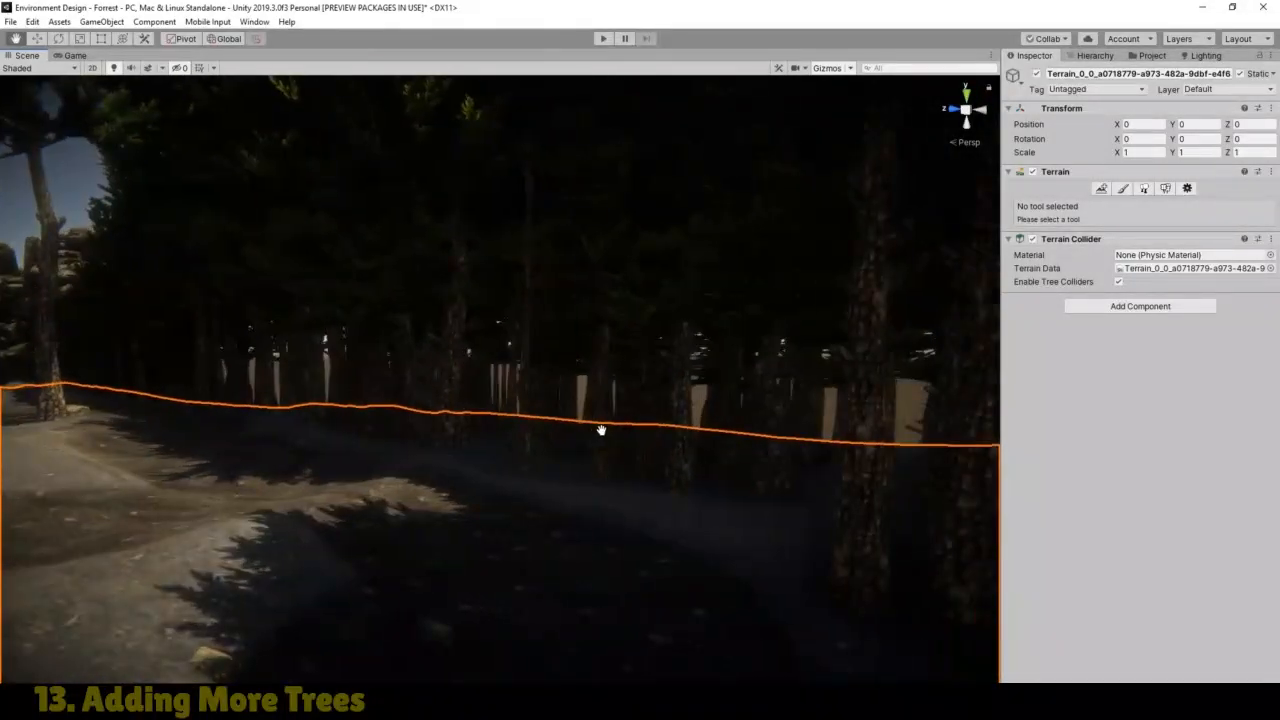
Step: Play the scene and walk through the forest to the rock cliffs to check look and performance, ending back in the scene view
click(75, 56)
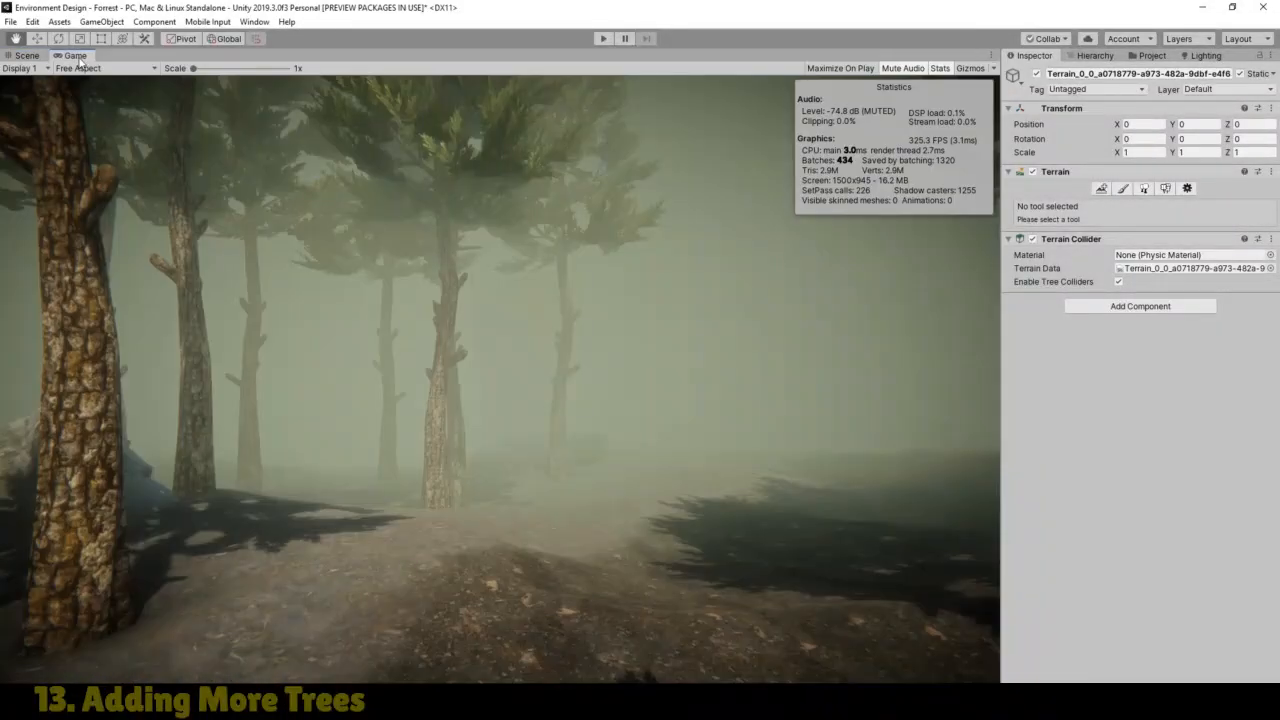
click(603, 39)
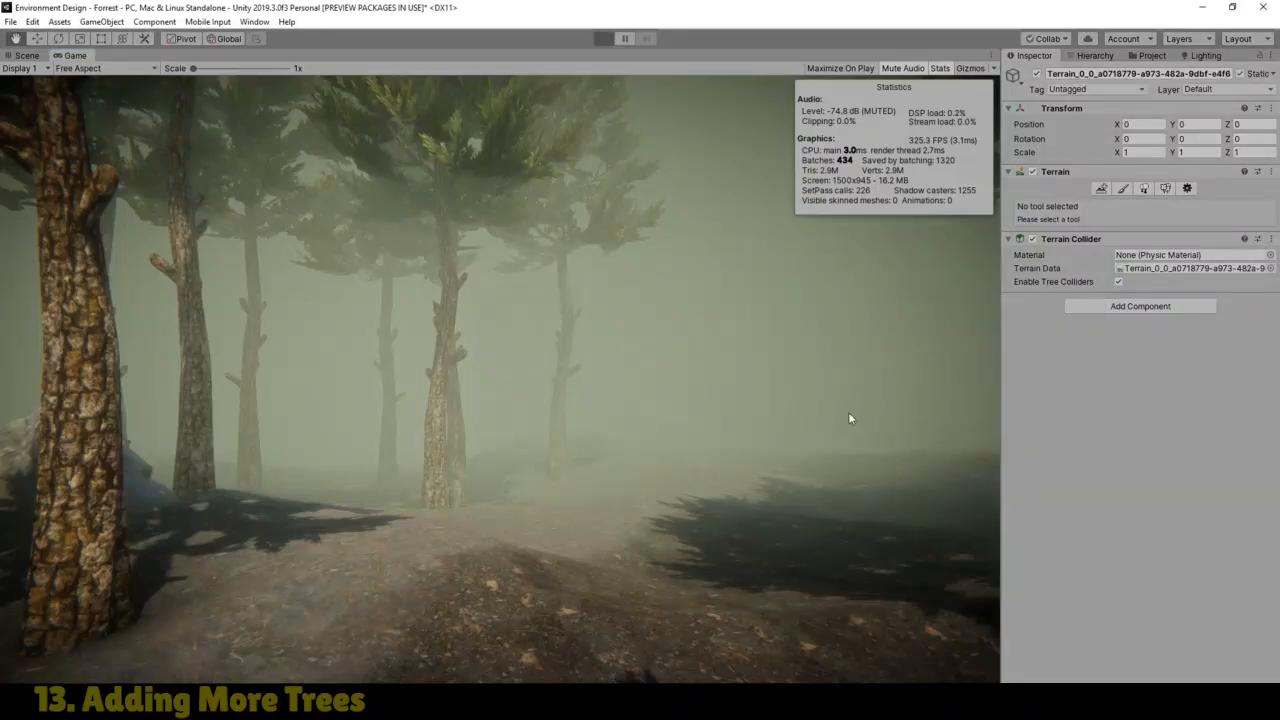
key(ctrl+p)
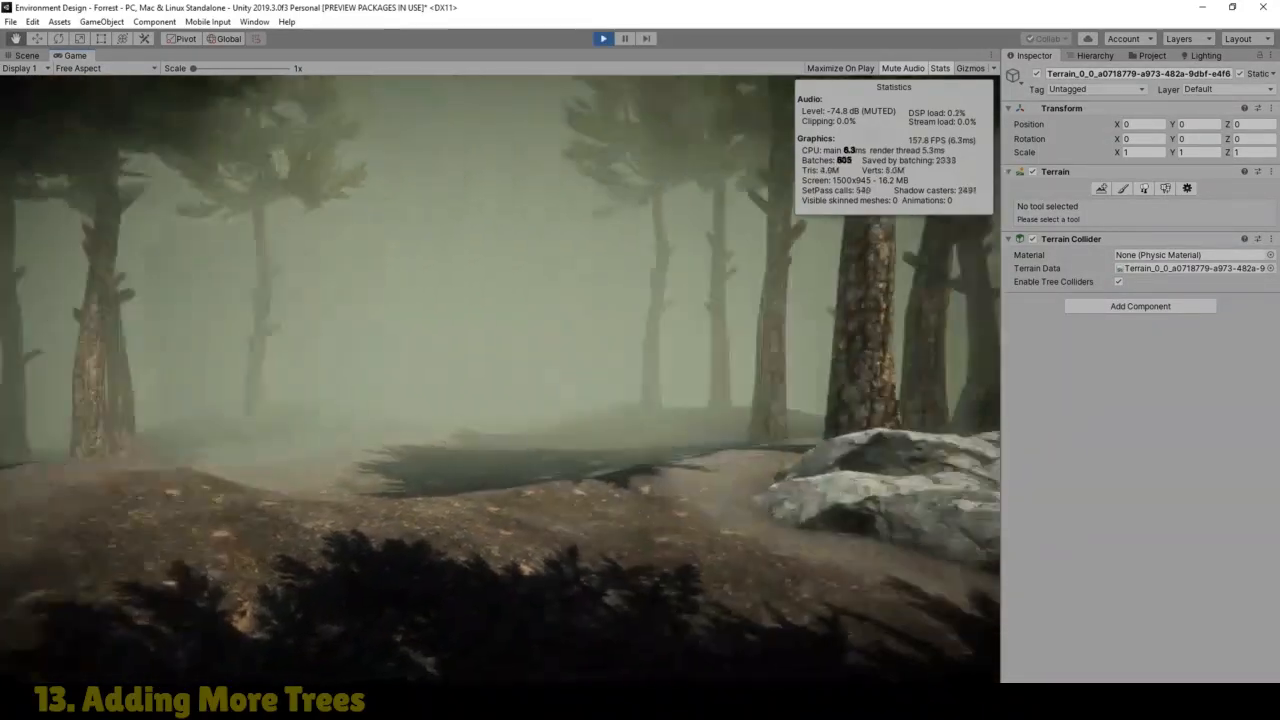
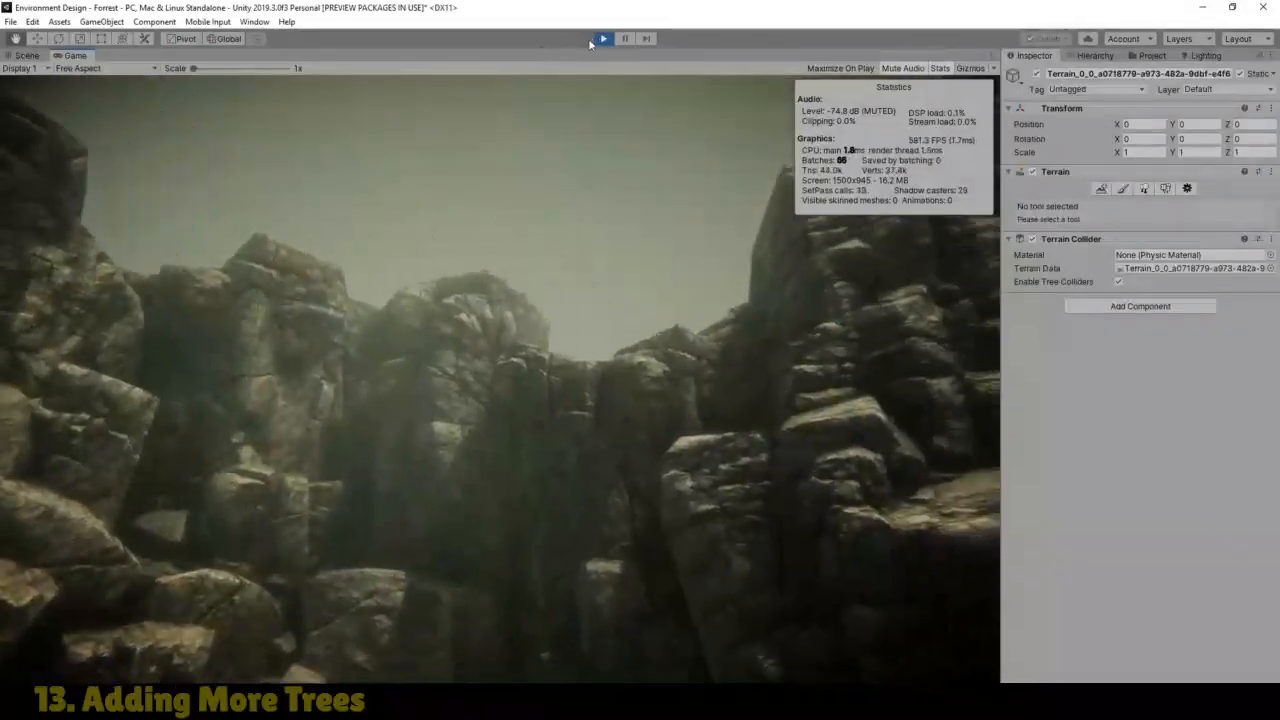
click(605, 39)
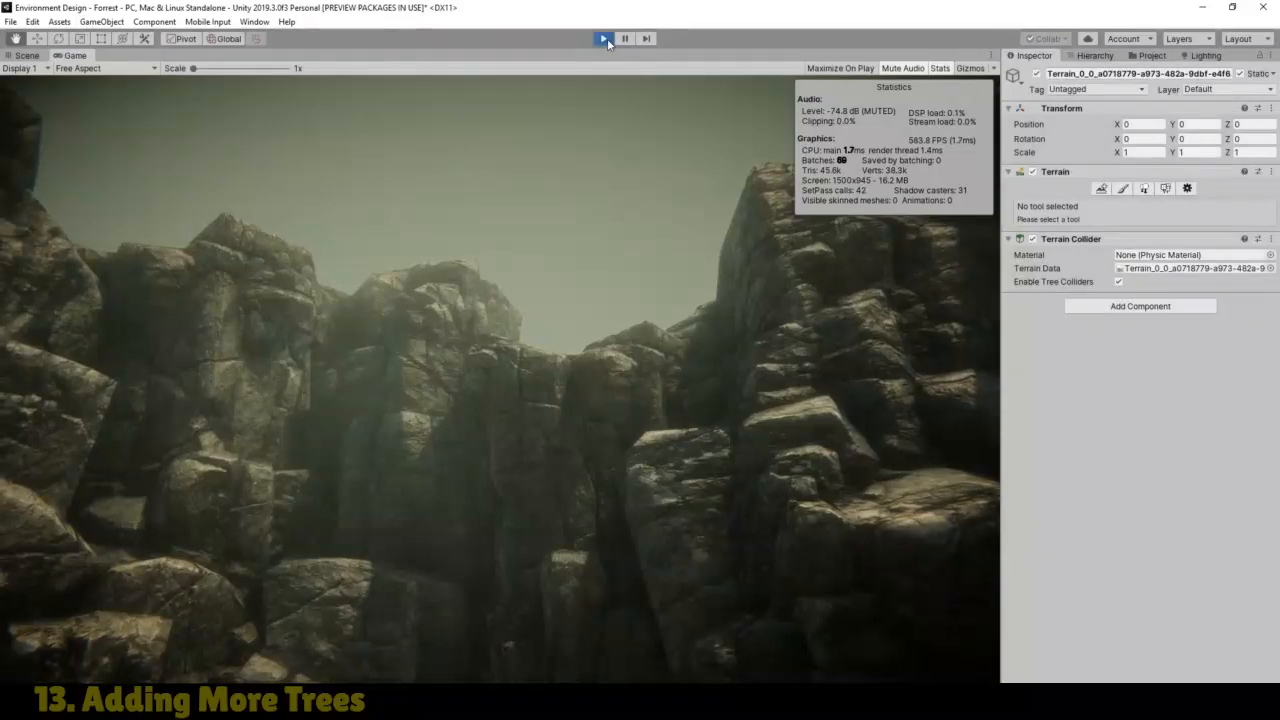
click(24, 56)
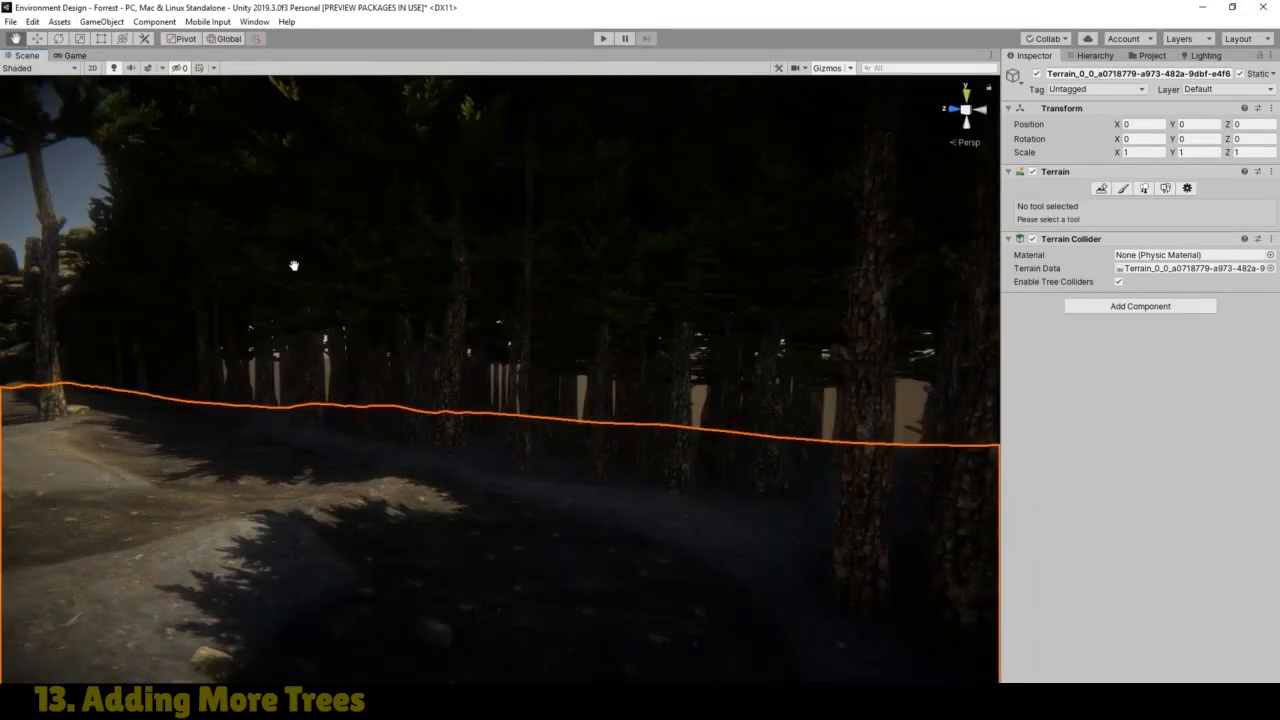
Step: Switch the scene shading to Shaded Wireframe and inspect the mesh of the water and terrain below the rock cliffs
drag(294, 265, 663, 535)
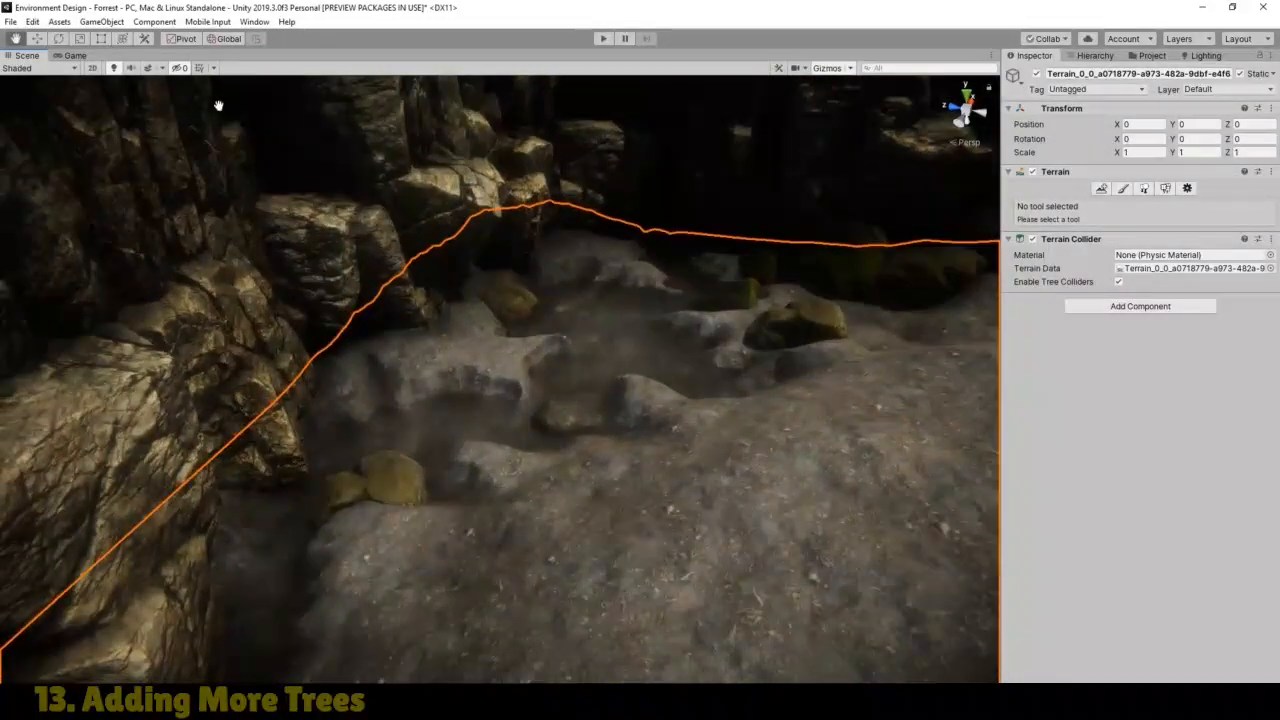
click(71, 68)
click(57, 117)
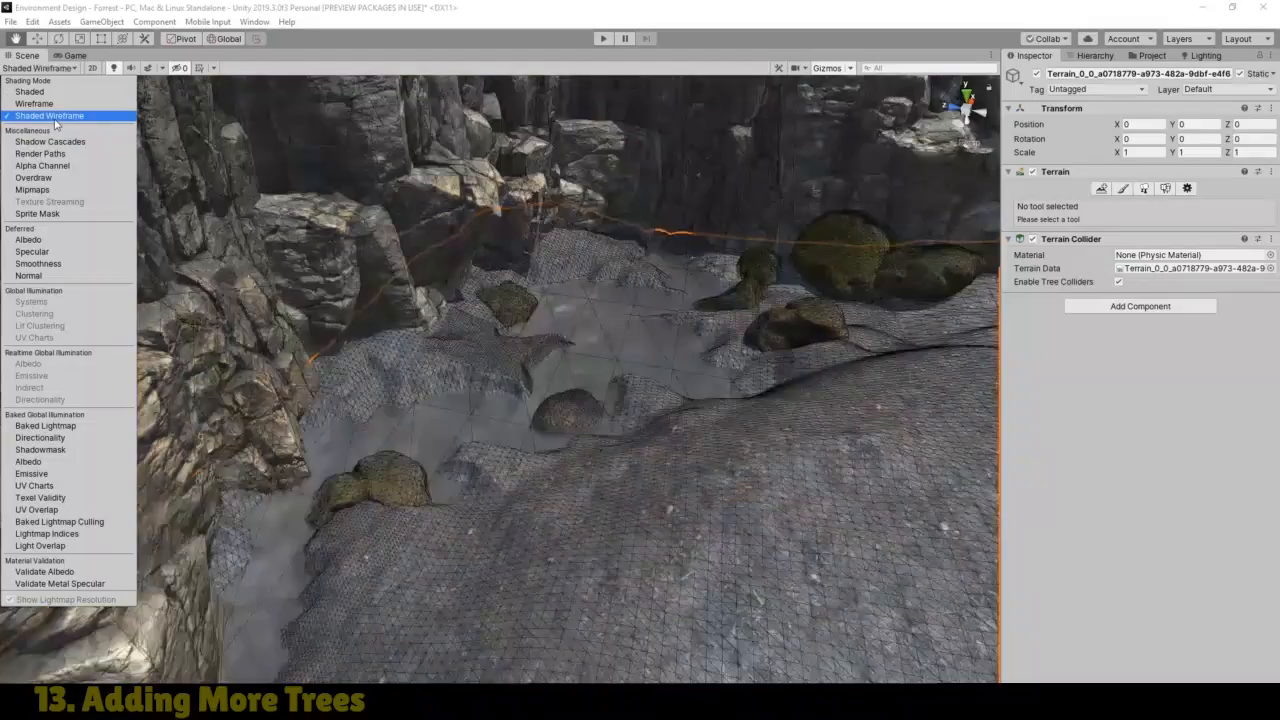
mouse_move(590, 383)
mouse_down()
mouse_move(566, 357)
mouse_move(497, 386)
mouse_move(656, 366)
mouse_move(483, 334)
mouse_move(363, 394)
mouse_move(300, 407)
mouse_move(420, 366)
mouse_move(396, 366)
mouse_move(471, 433)
mouse_move(771, 454)
mouse_up()
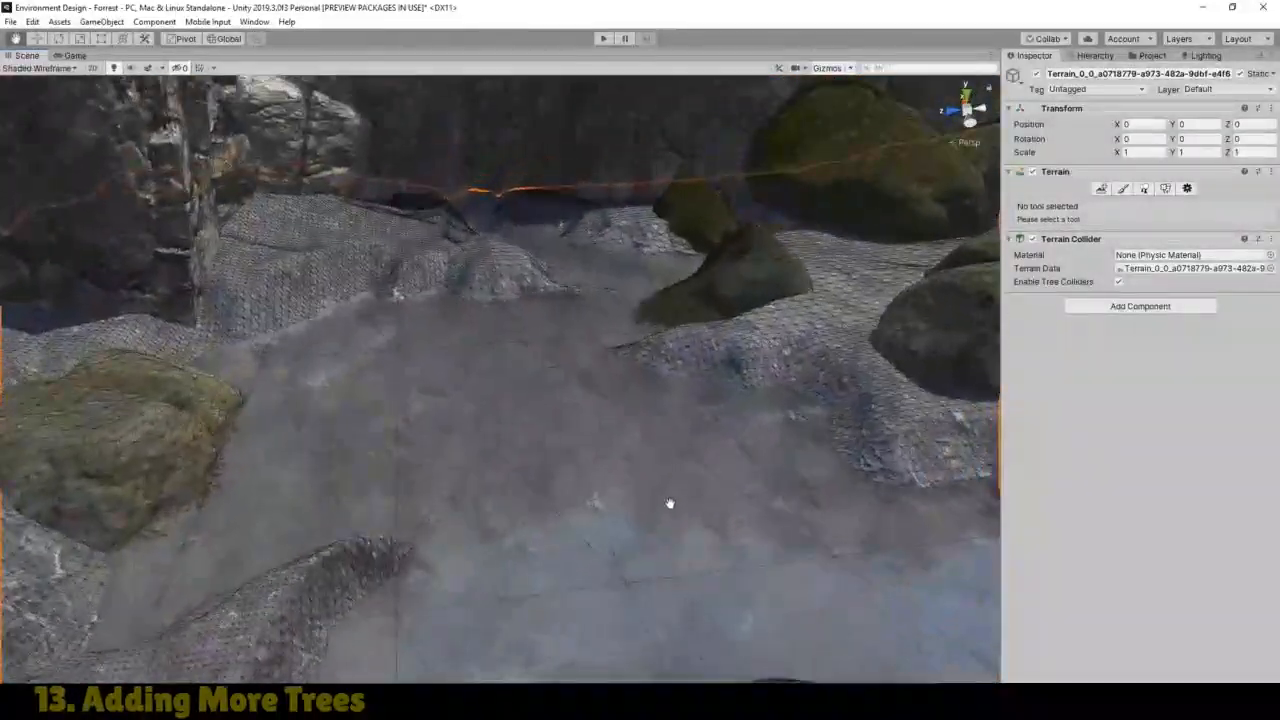
scroll(670, 504, down, 4)
drag(666, 503, 668, 459)
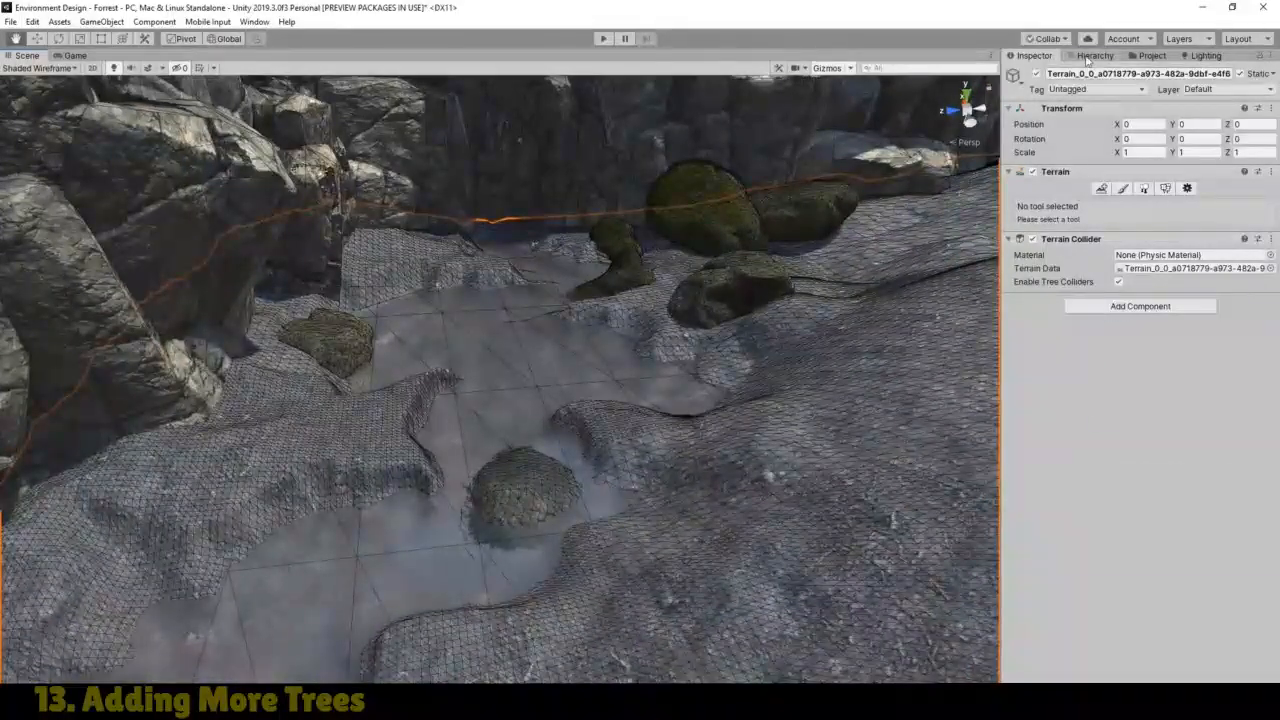
Step: Deactivate the WaterProDaytime object to expose the terrain mesh beneath the water
click(1090, 56)
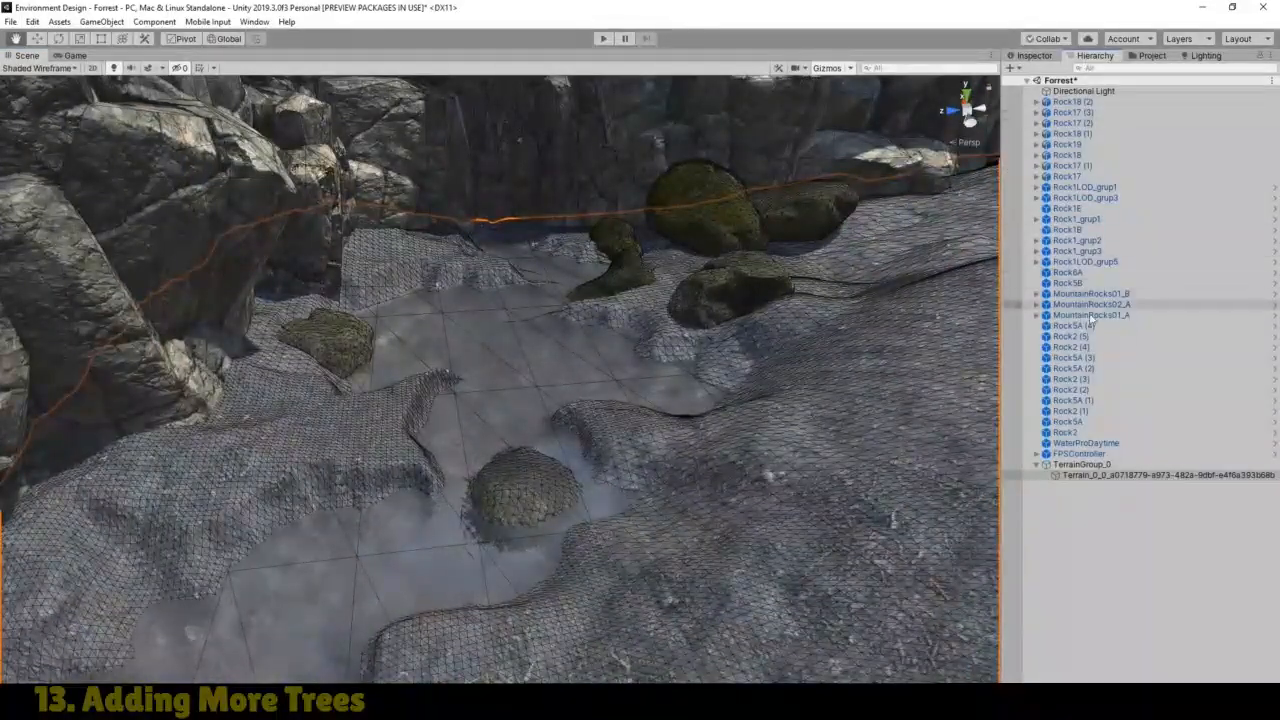
click(1082, 443)
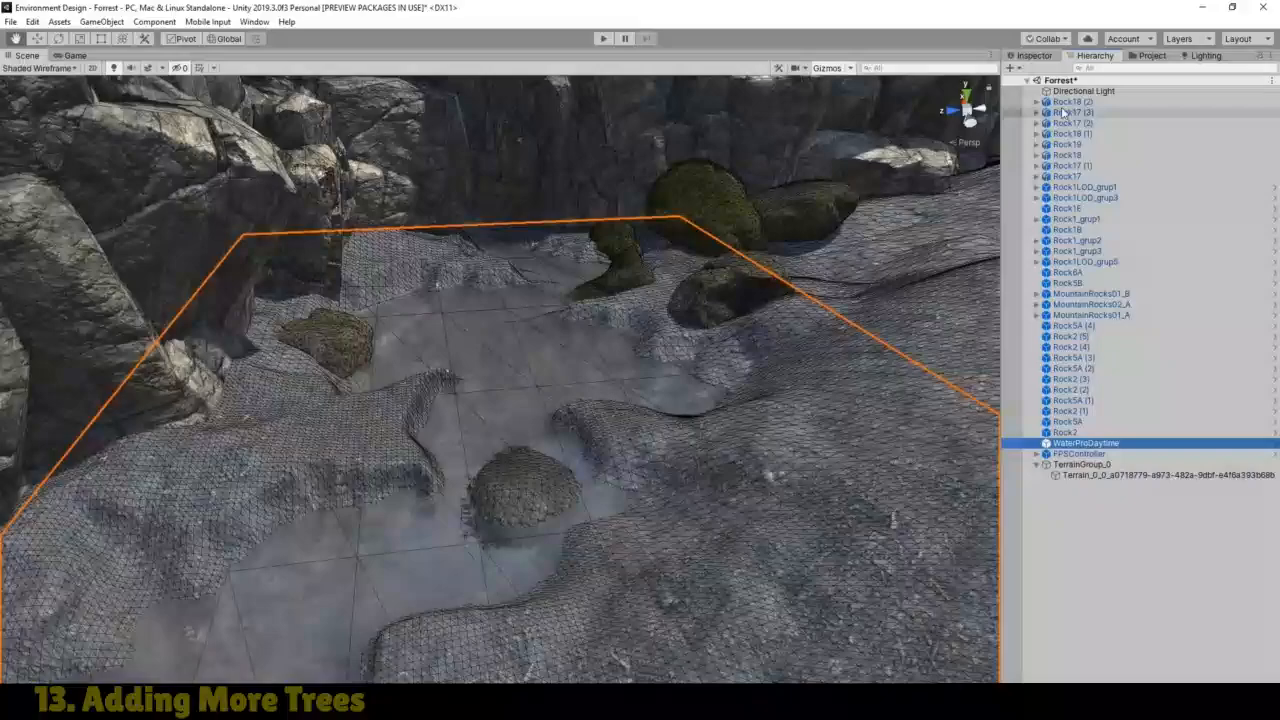
click(1032, 56)
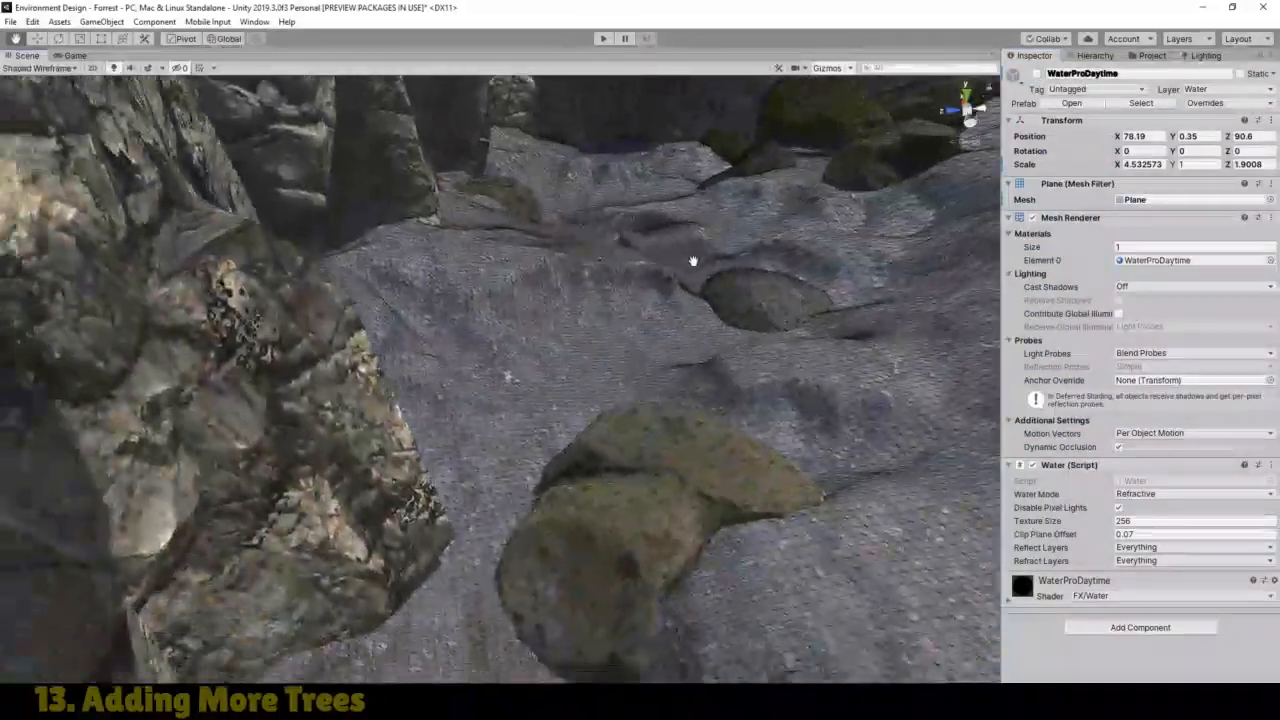
Step: Examine the exposed stream bed, its boulders and the surrounding slopes in wireframe from several angles
drag(693, 261, 642, 363)
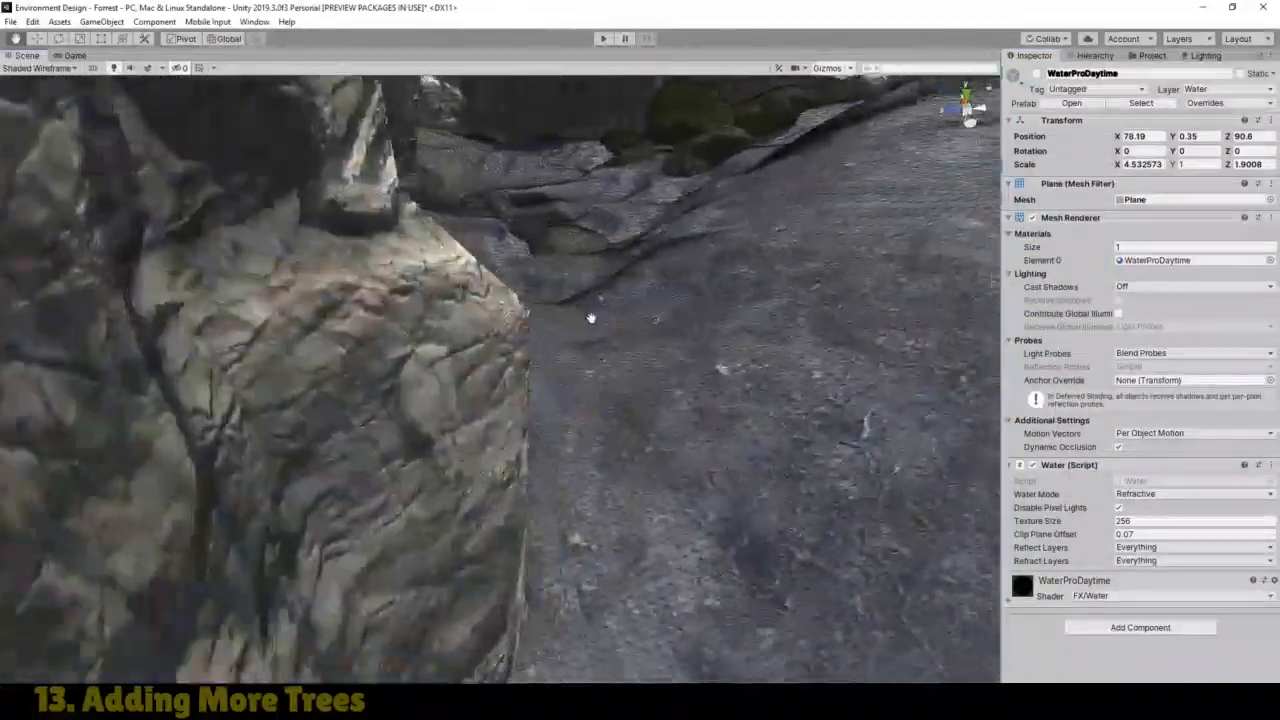
drag(590, 318, 563, 338)
drag(567, 404, 551, 496)
drag(785, 441, 371, 302)
drag(684, 262, 547, 328)
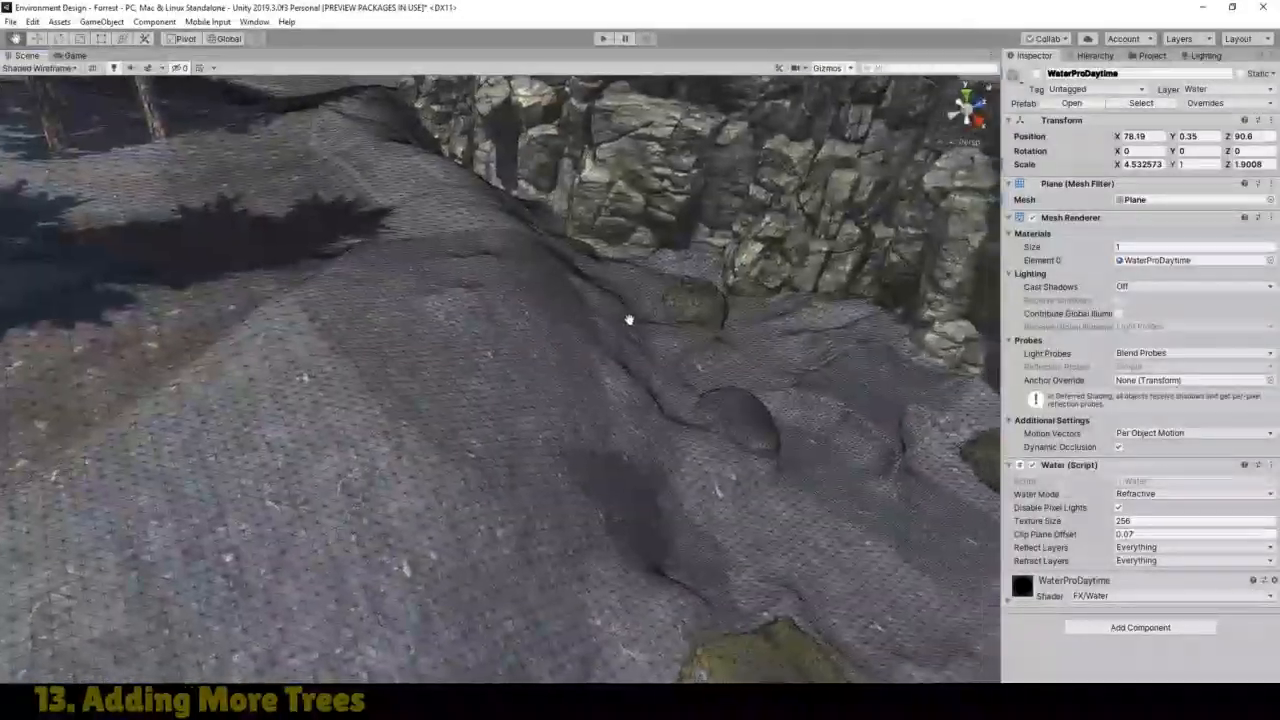
drag(629, 320, 695, 323)
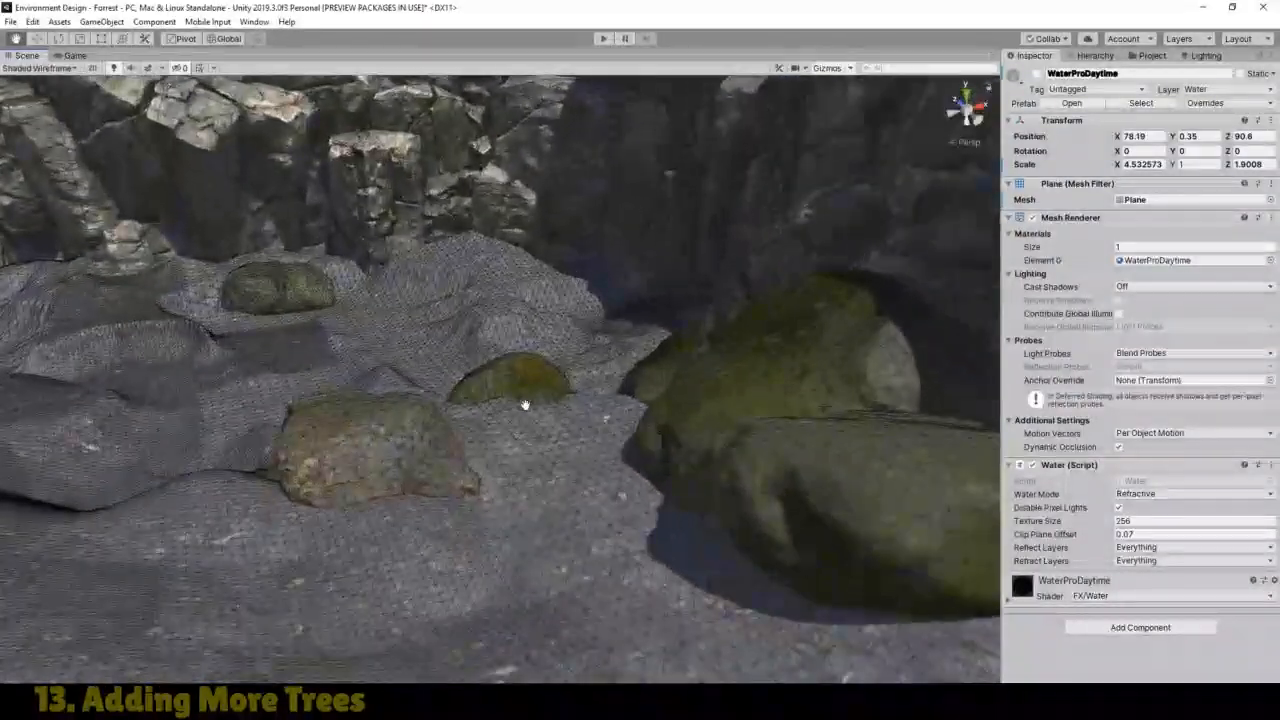
drag(524, 404, 771, 453)
scroll(721, 445, up, 6)
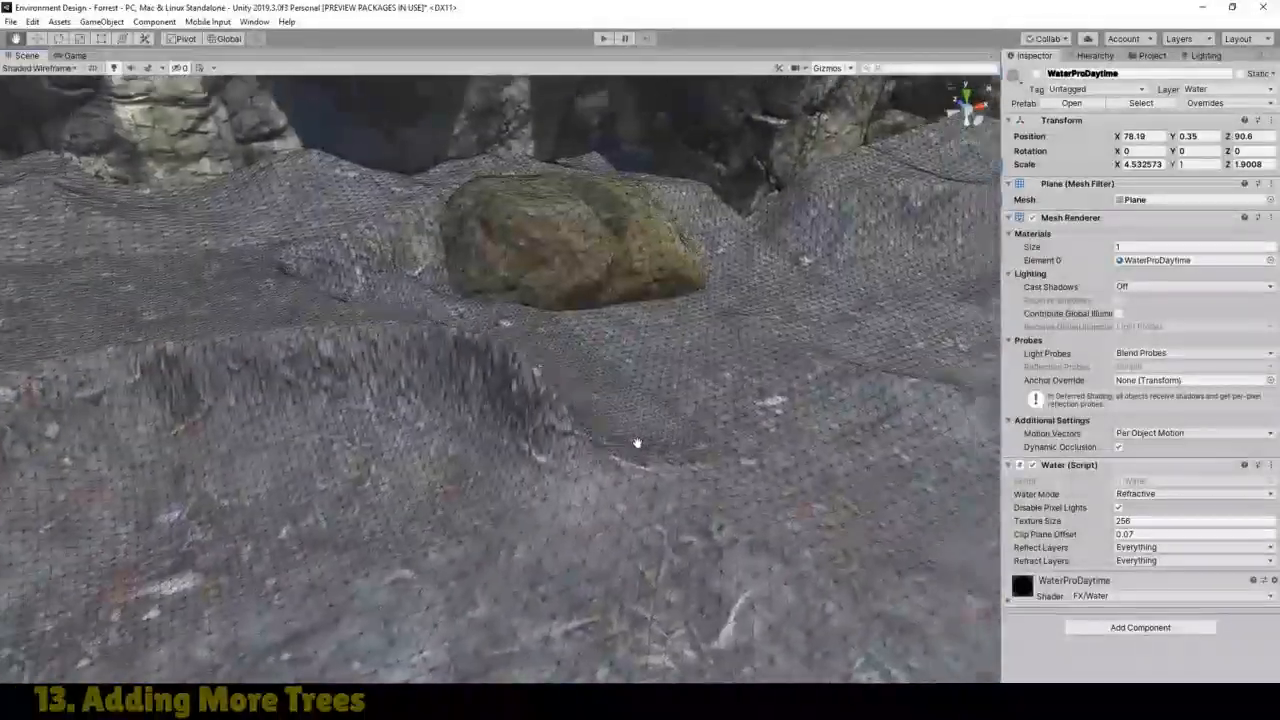
drag(636, 443, 476, 456)
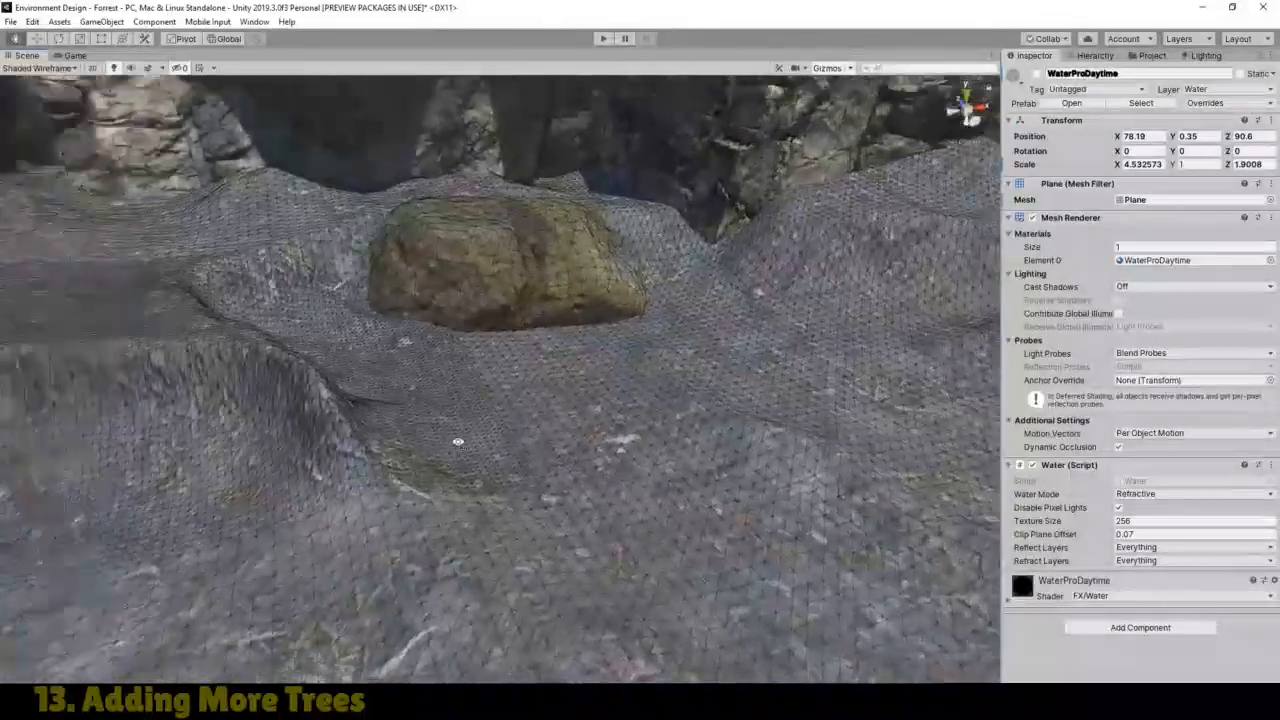
right_drag(458, 441, 444, 422)
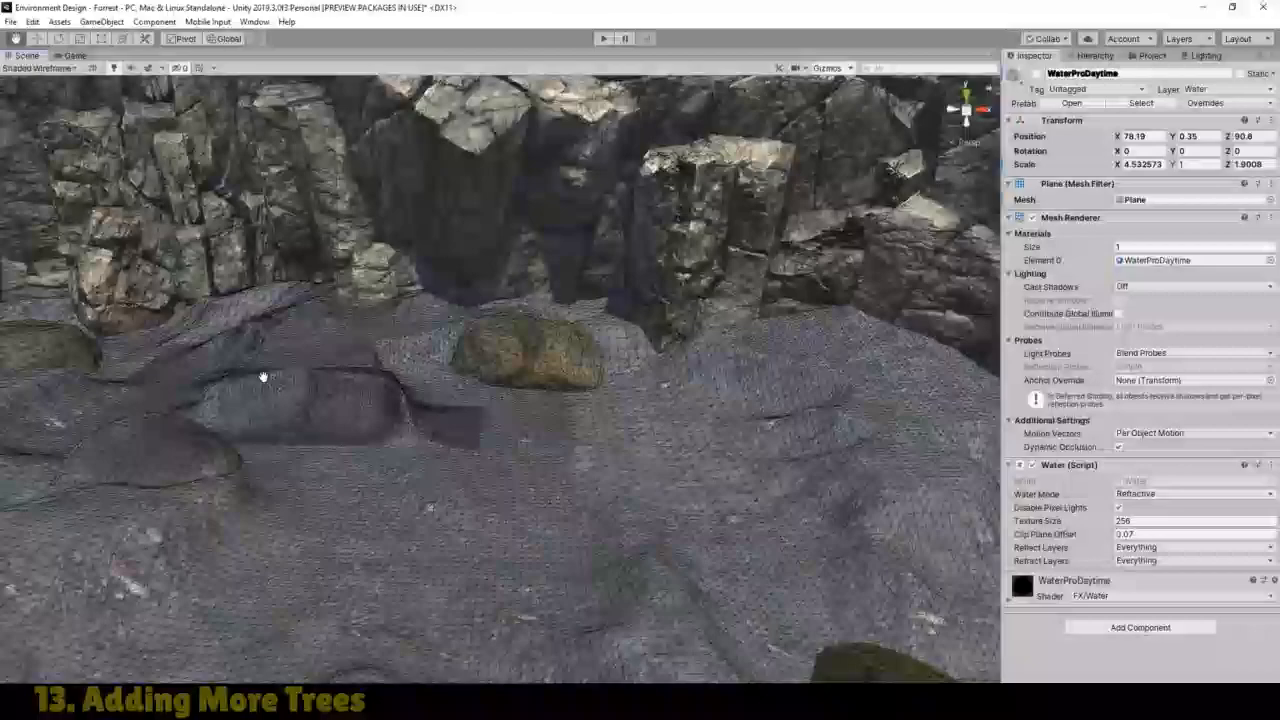
drag(263, 374, 556, 460)
right_drag(519, 447, 810, 437)
drag(680, 440, 742, 424)
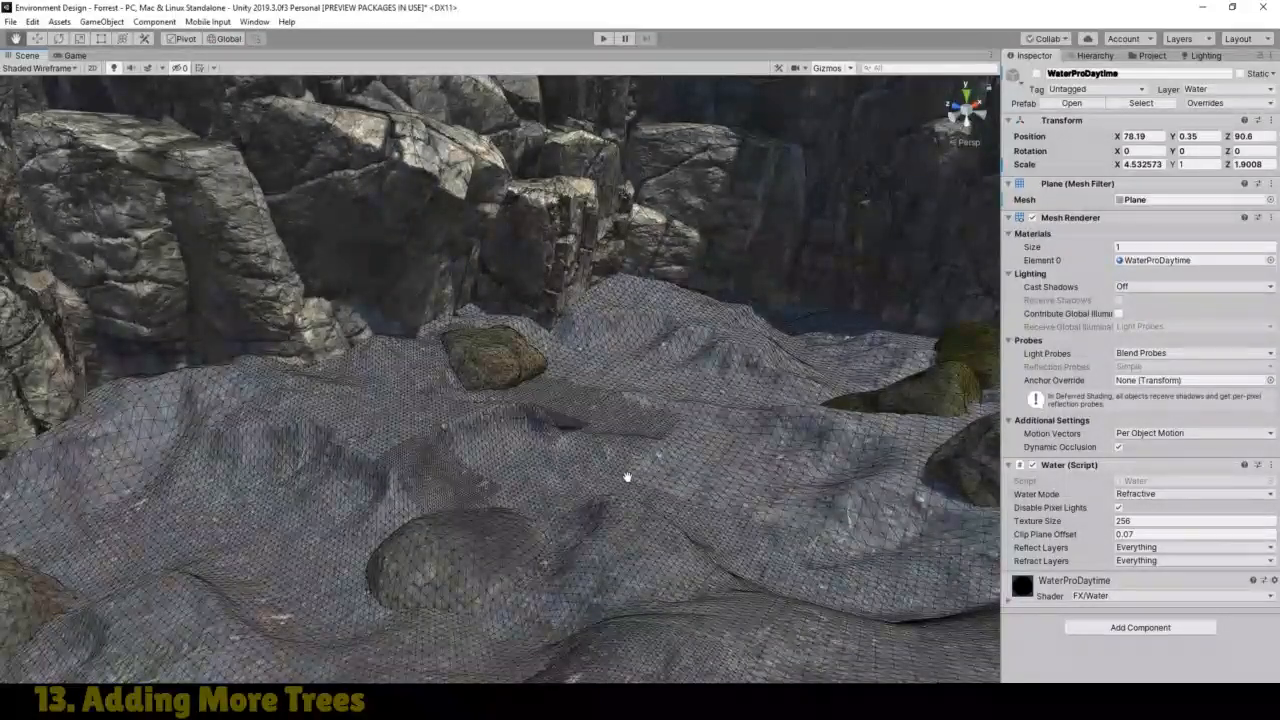
right_drag(627, 477, 697, 465)
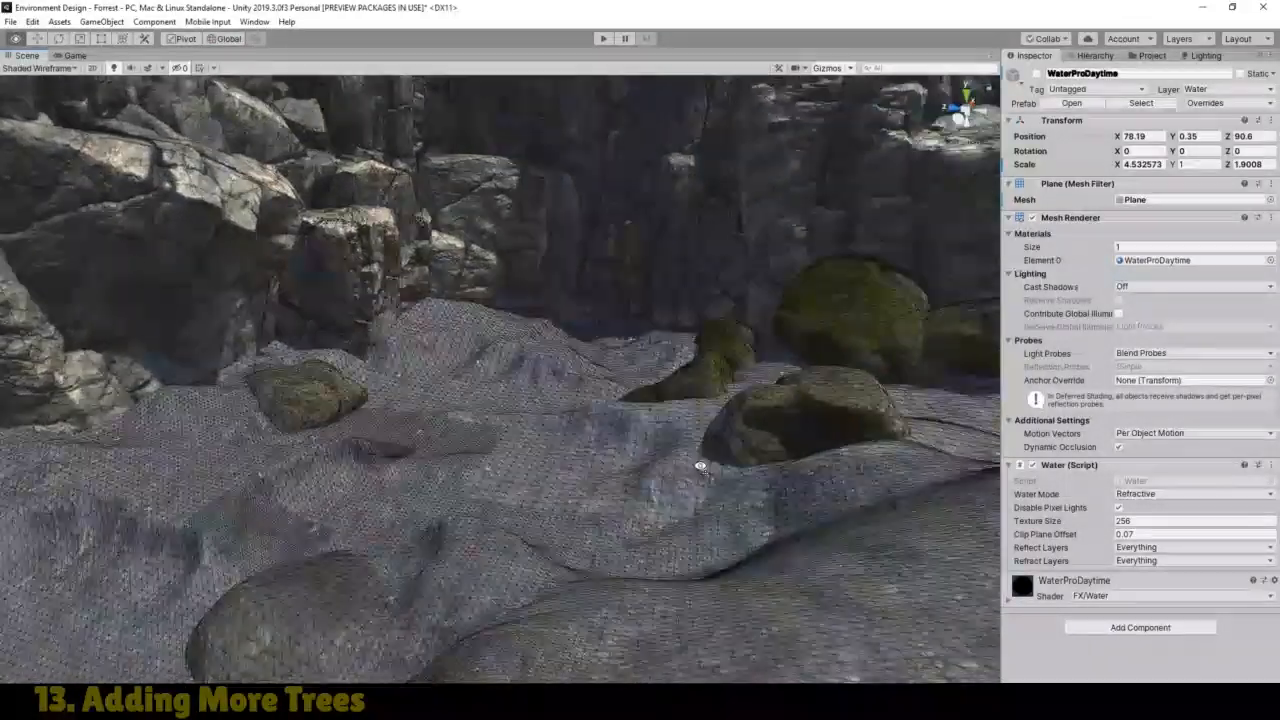
Step: Reactivate the WaterProDaytime object and return the scene shading to Shaded
click(1037, 74)
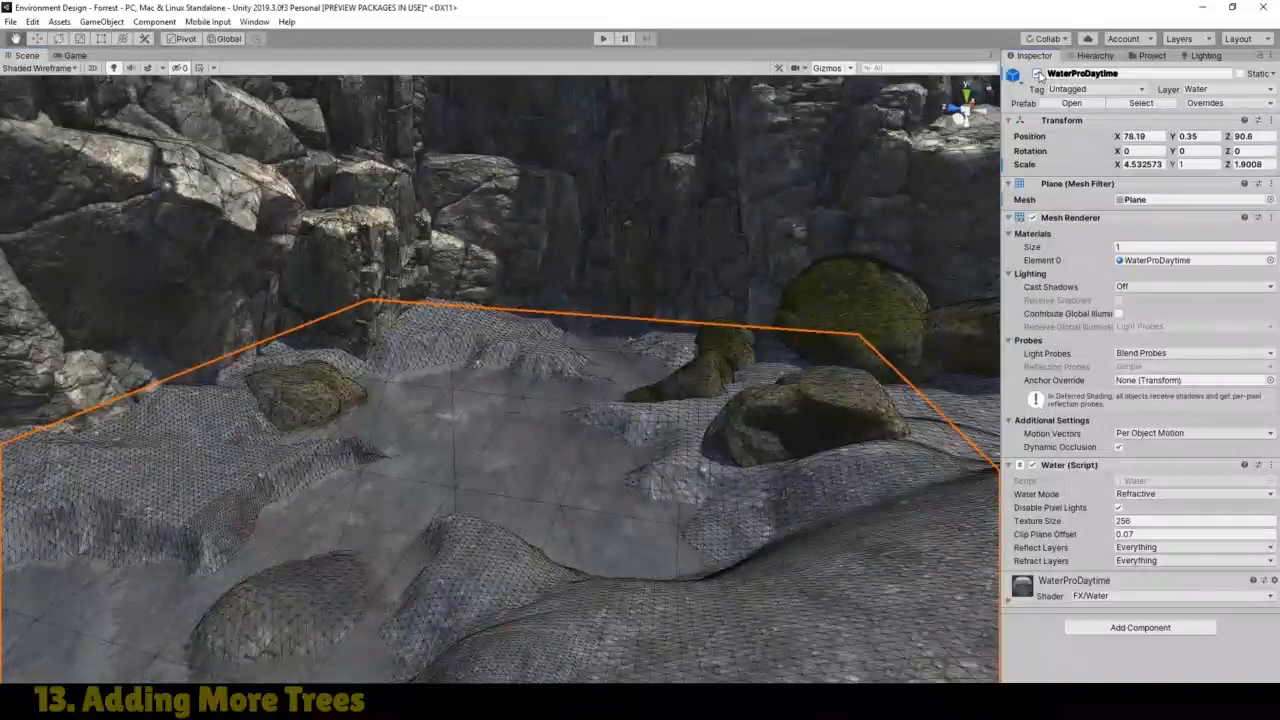
click(38, 70)
click(30, 91)
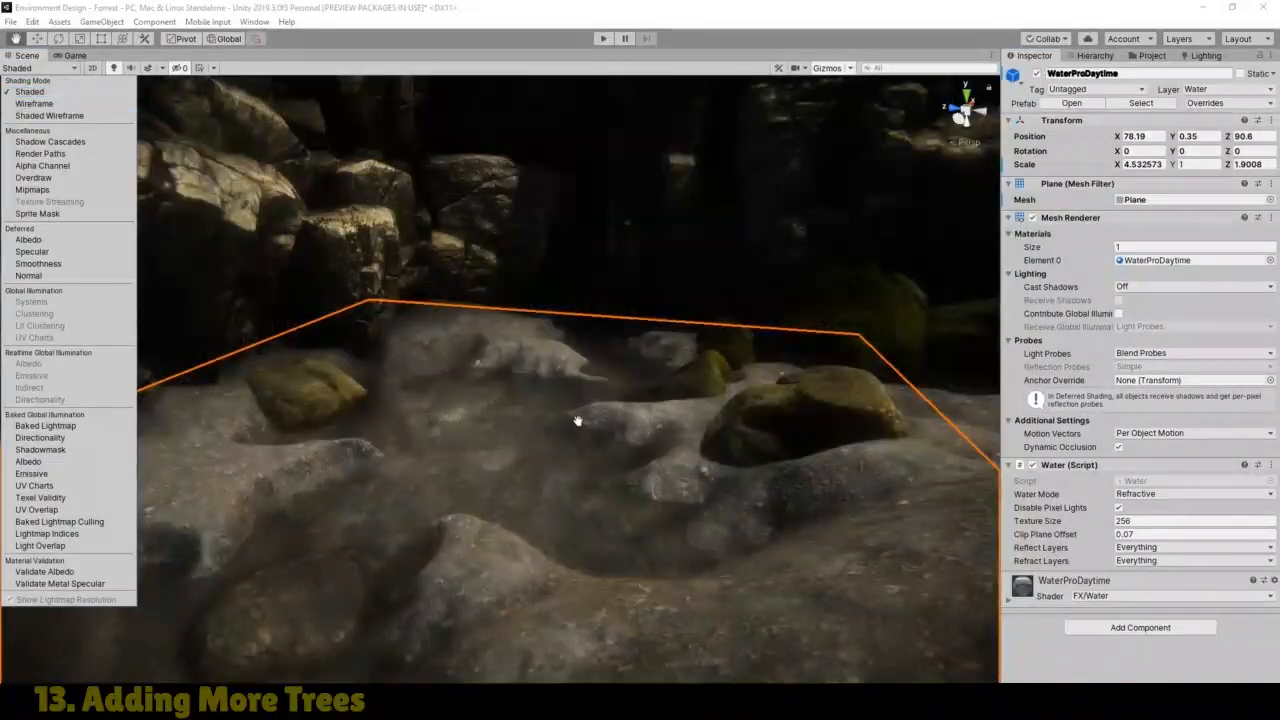
click(346, 58)
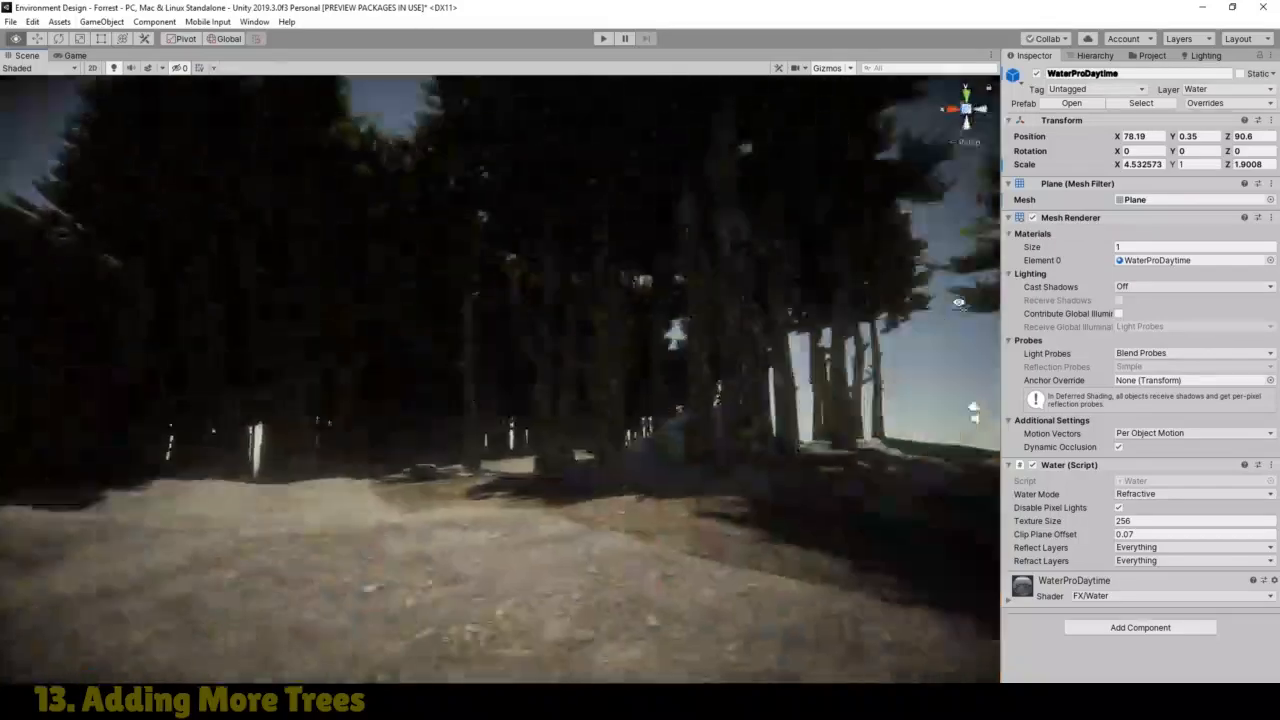
Step: Examine the forest along the dirt path and out to the terrain's border for areas still lacking trees
drag(537, 357, 225, 594)
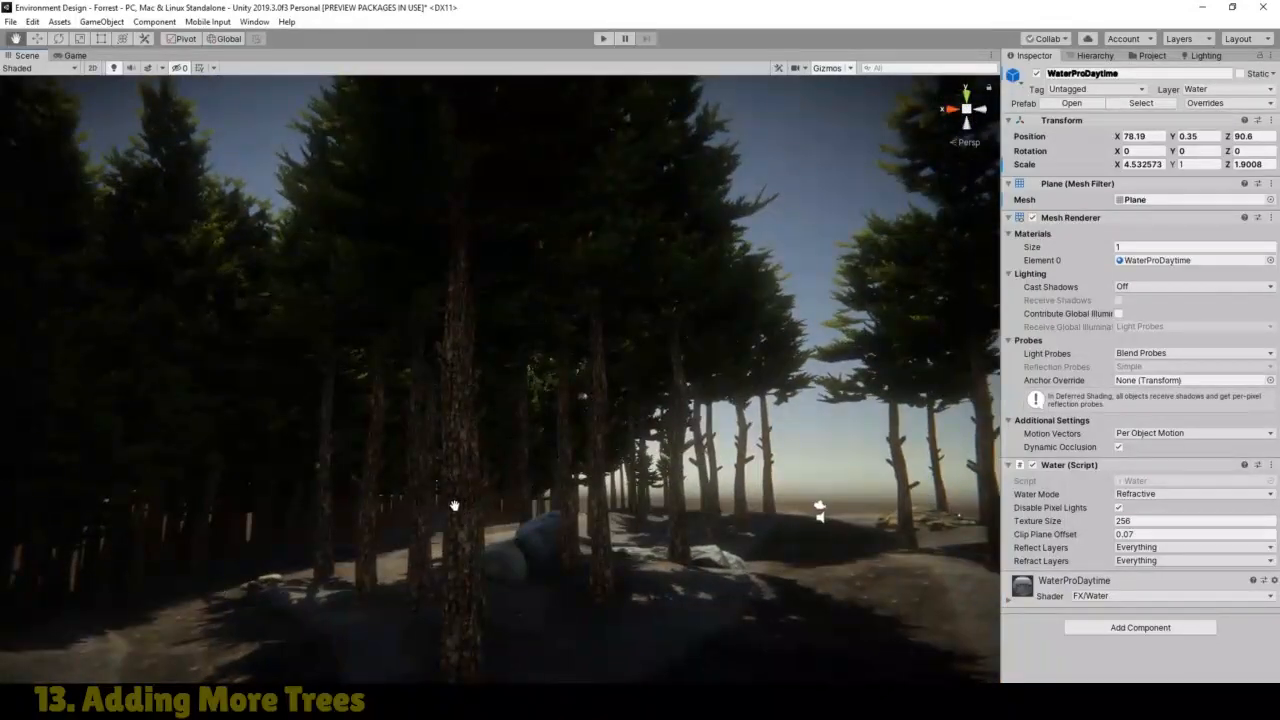
right_drag(454, 506, 255, 527)
middle_drag(255, 527, 17, 621)
right_drag(533, 461, 488, 540)
middle_drag(537, 498, 332, 432)
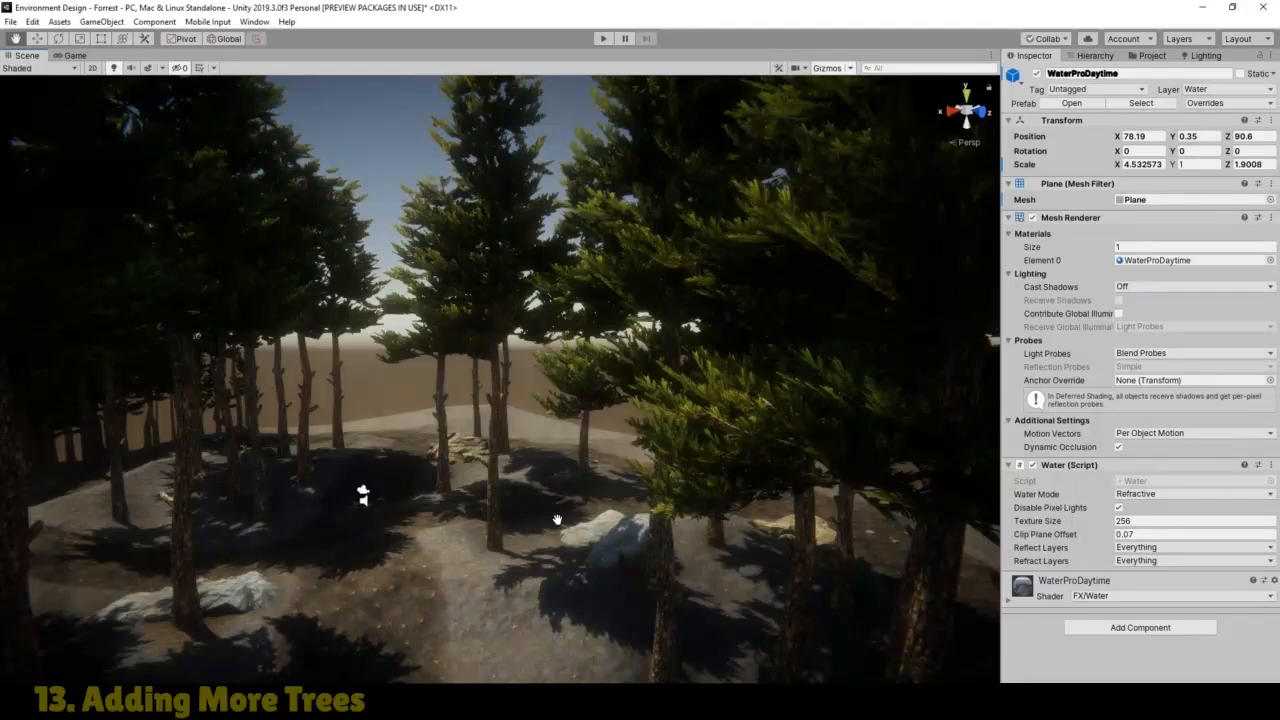
middle_drag(557, 520, 348, 408)
right_drag(460, 508, 259, 436)
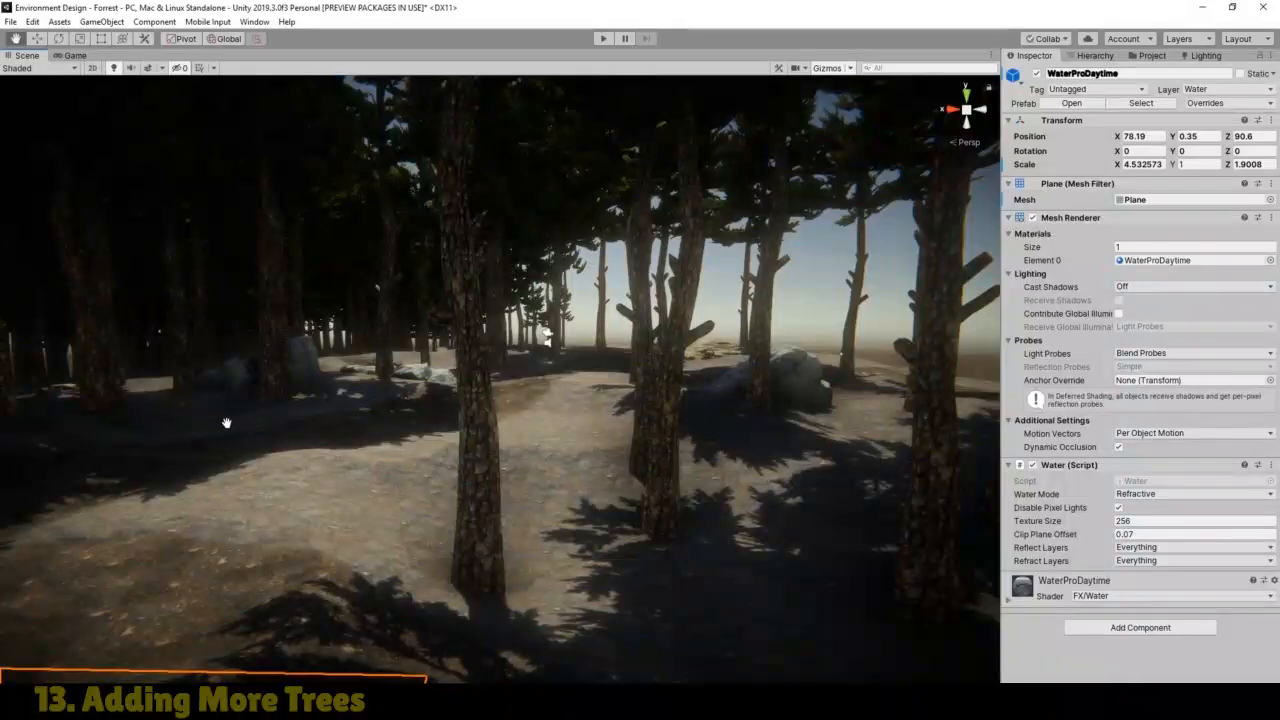
right_drag(362, 487, 123, 513)
middle_drag(124, 513, 1078, 553)
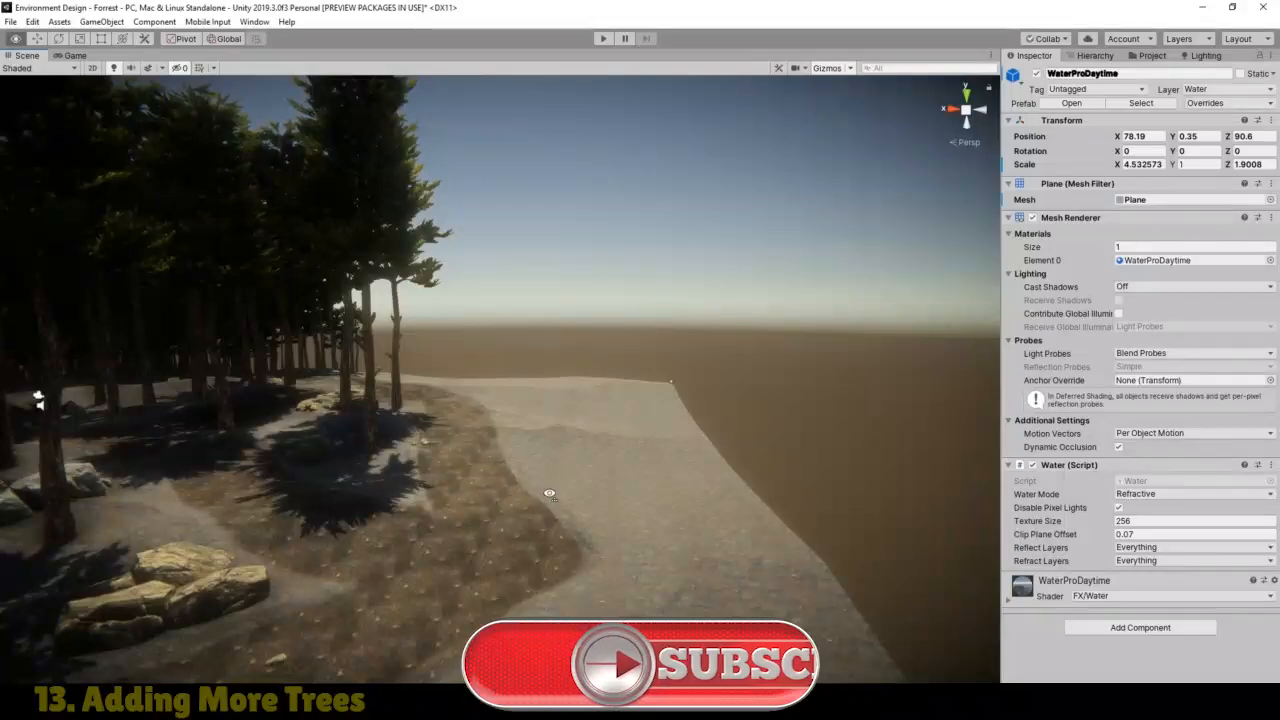
right_drag(549, 491, 534, 489)
middle_drag(534, 489, 269, 524)
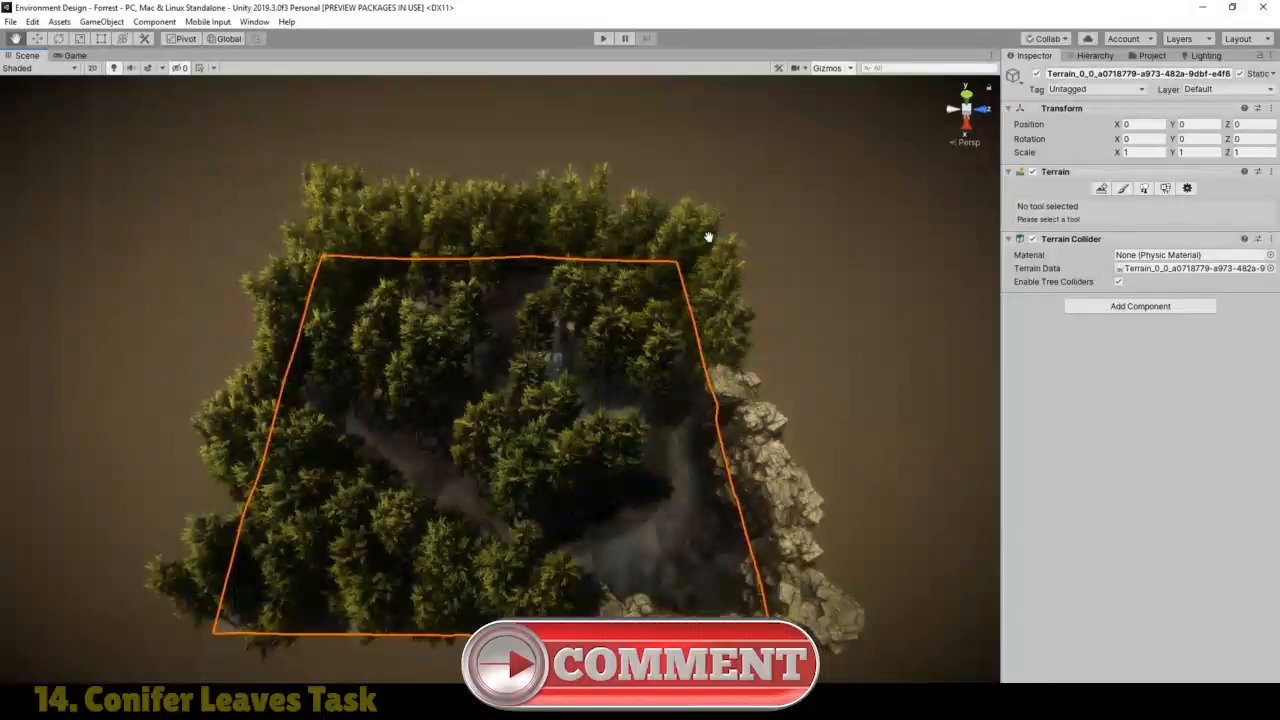
Step: Inspect the tree coverage of the whole terrain and its rocky border from above on several sides
middle_drag(699, 527, 600, 523)
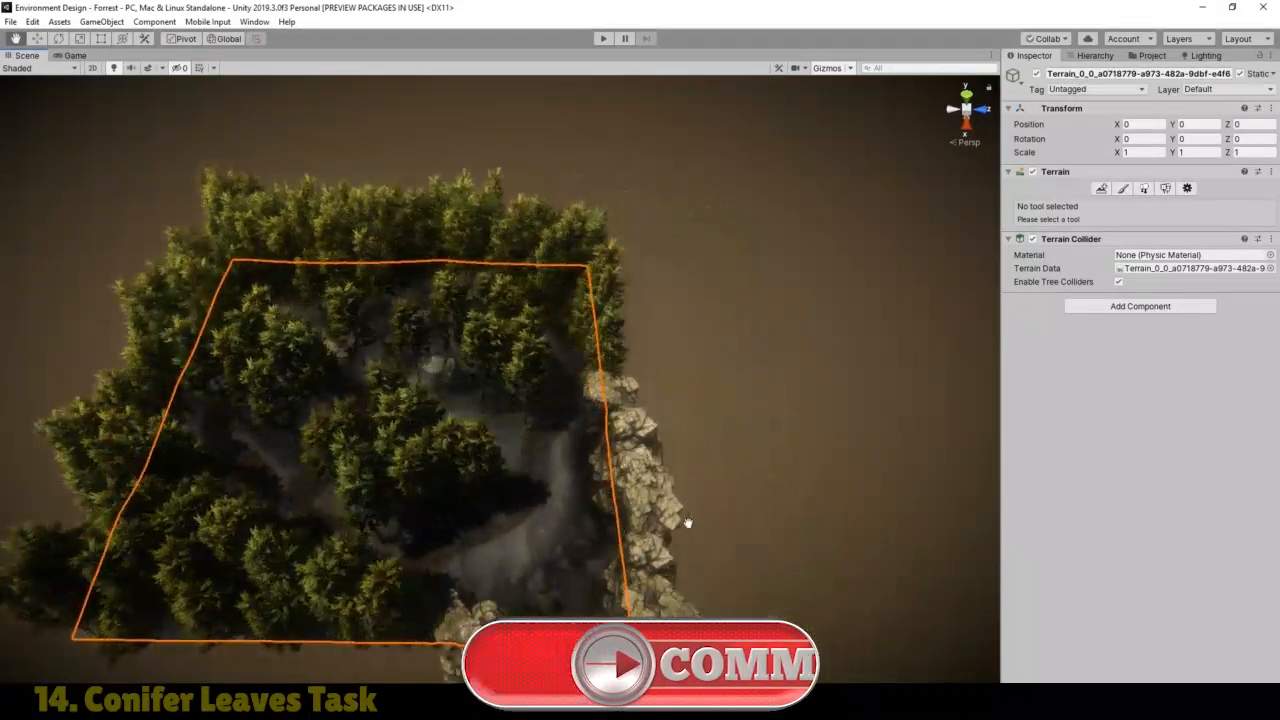
right_drag(686, 523, 371, 489)
middle_drag(697, 494, 474, 354)
right_drag(584, 398, 513, 369)
middle_drag(512, 369, 479, 334)
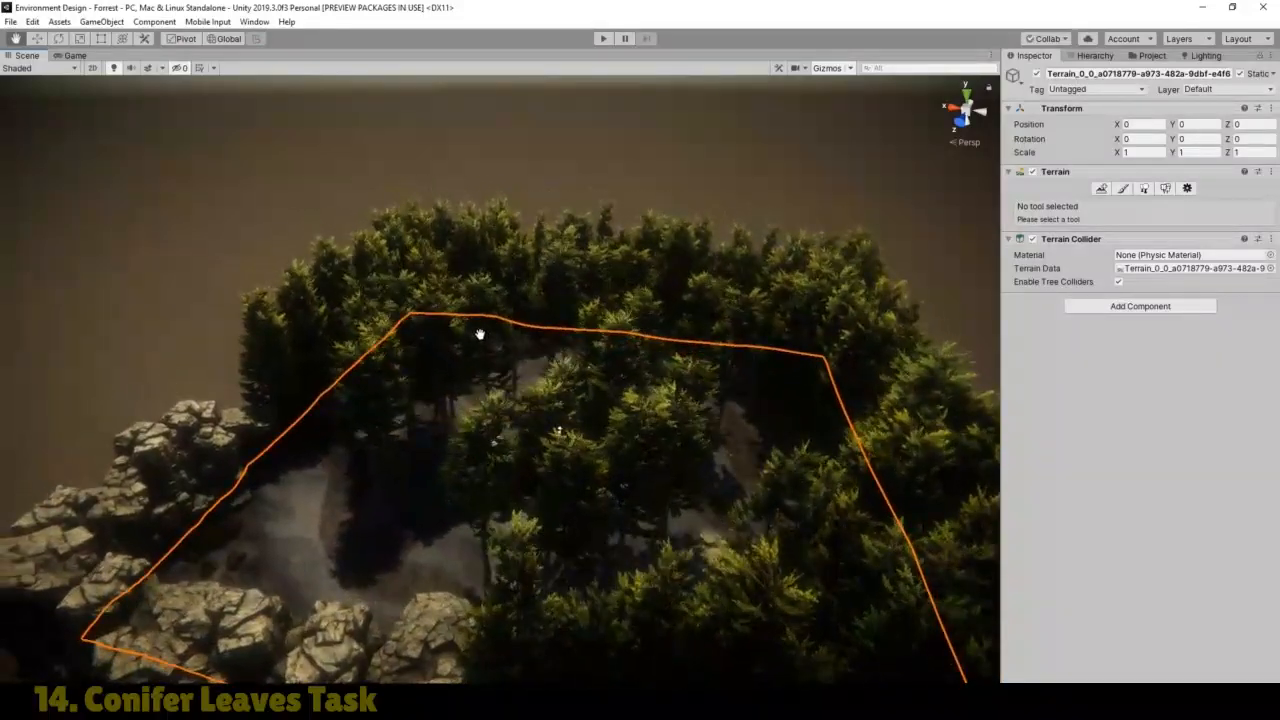
Step: Run the game to check the conifers and performance inside the dense forest, and stop play mode
click(75, 56)
click(604, 38)
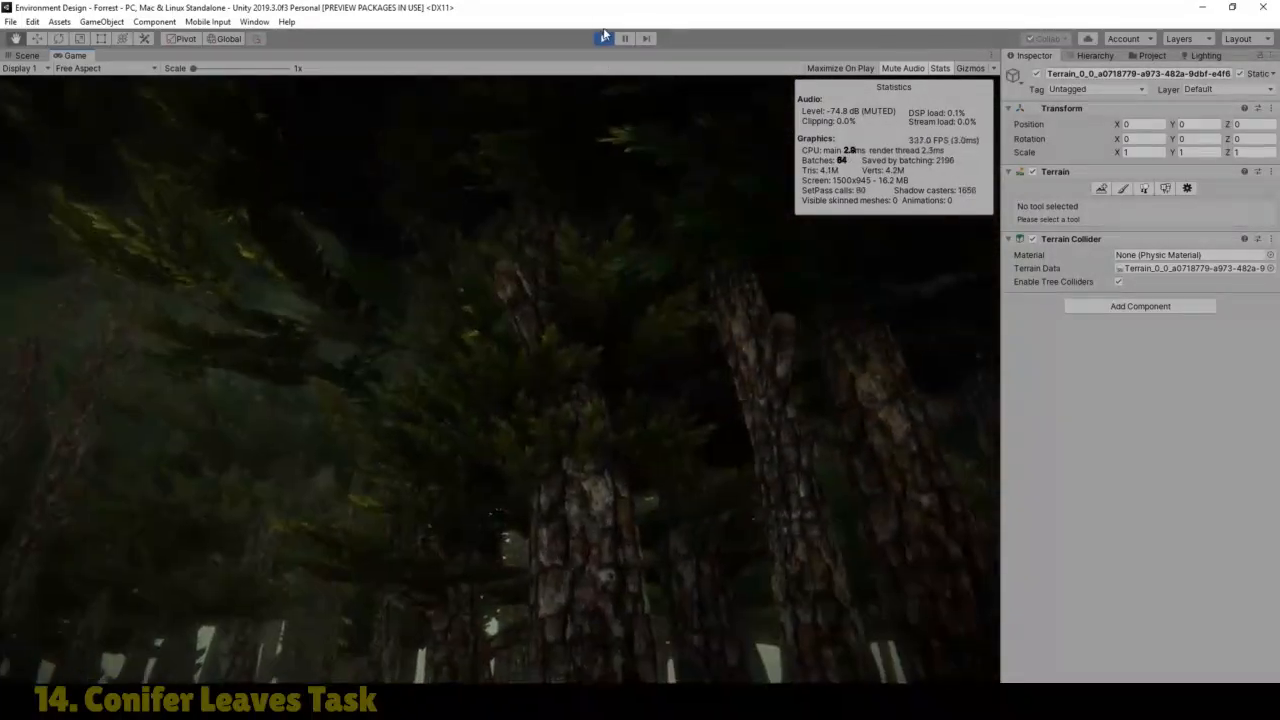
click(603, 38)
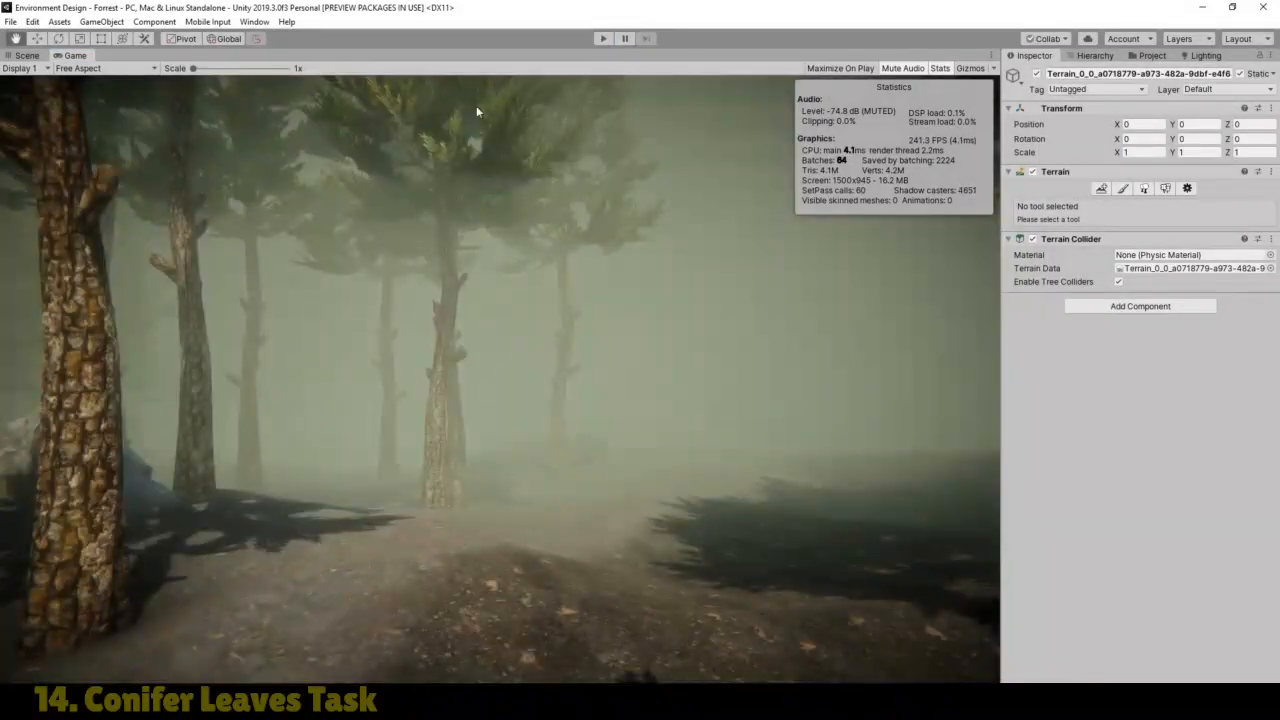
Step: Turn off the scene lighting to show the trunks and bare ground beside the rocks at the forest's edge
click(26, 56)
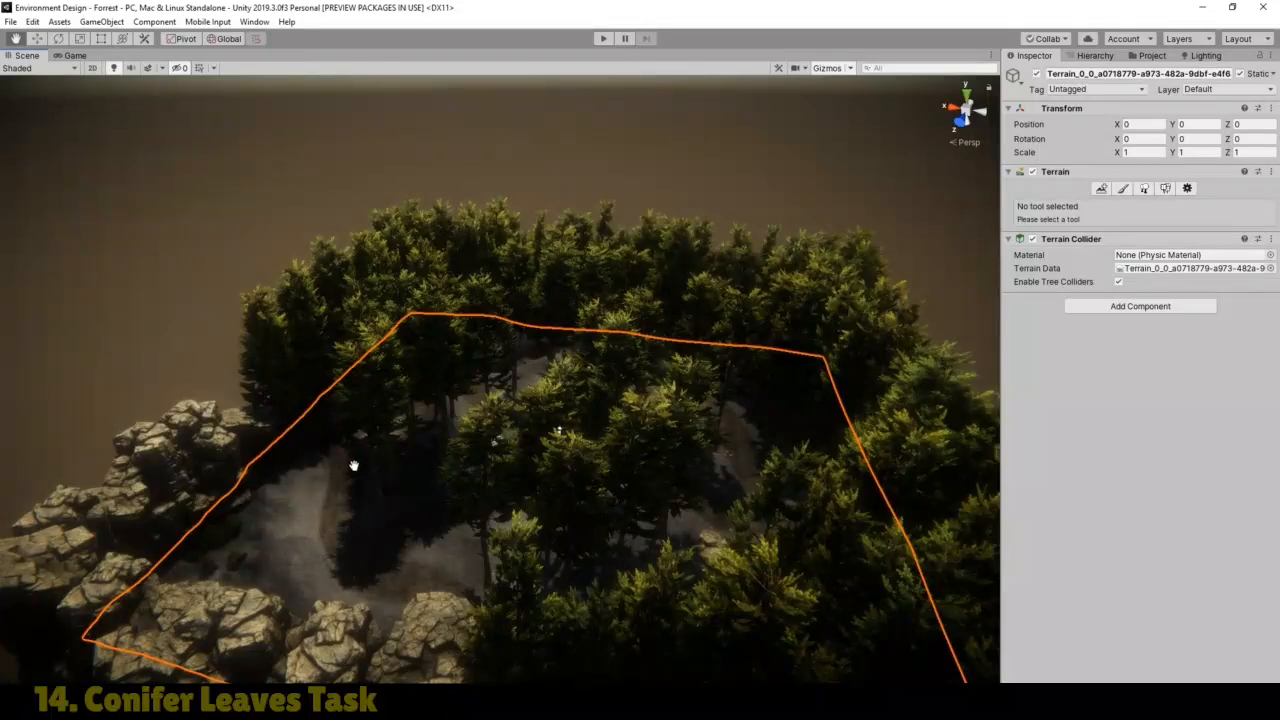
scroll(354, 466, up, 3)
drag(354, 466, 497, 446)
scroll(488, 484, up, 3)
scroll(488, 484, up, 2)
right_drag(497, 446, 262, 408)
drag(454, 423, 425, 460)
scroll(386, 457, up, 2)
scroll(414, 456, down, 2)
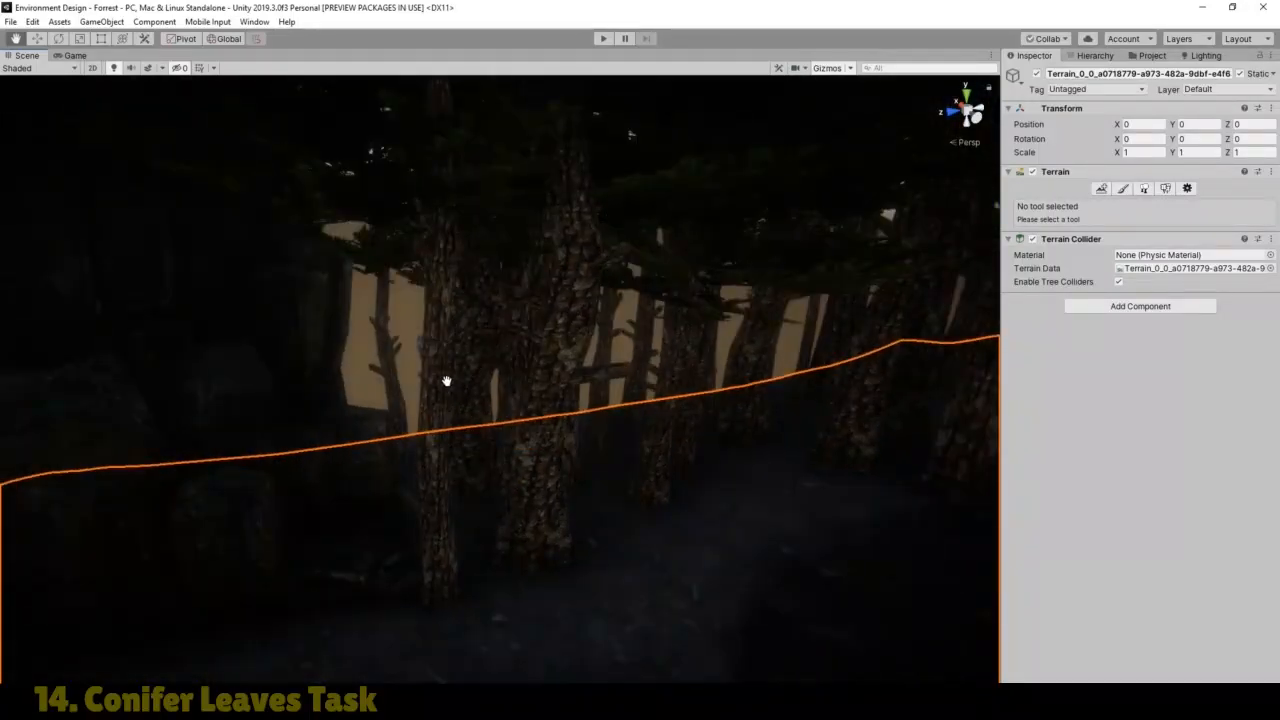
click(115, 66)
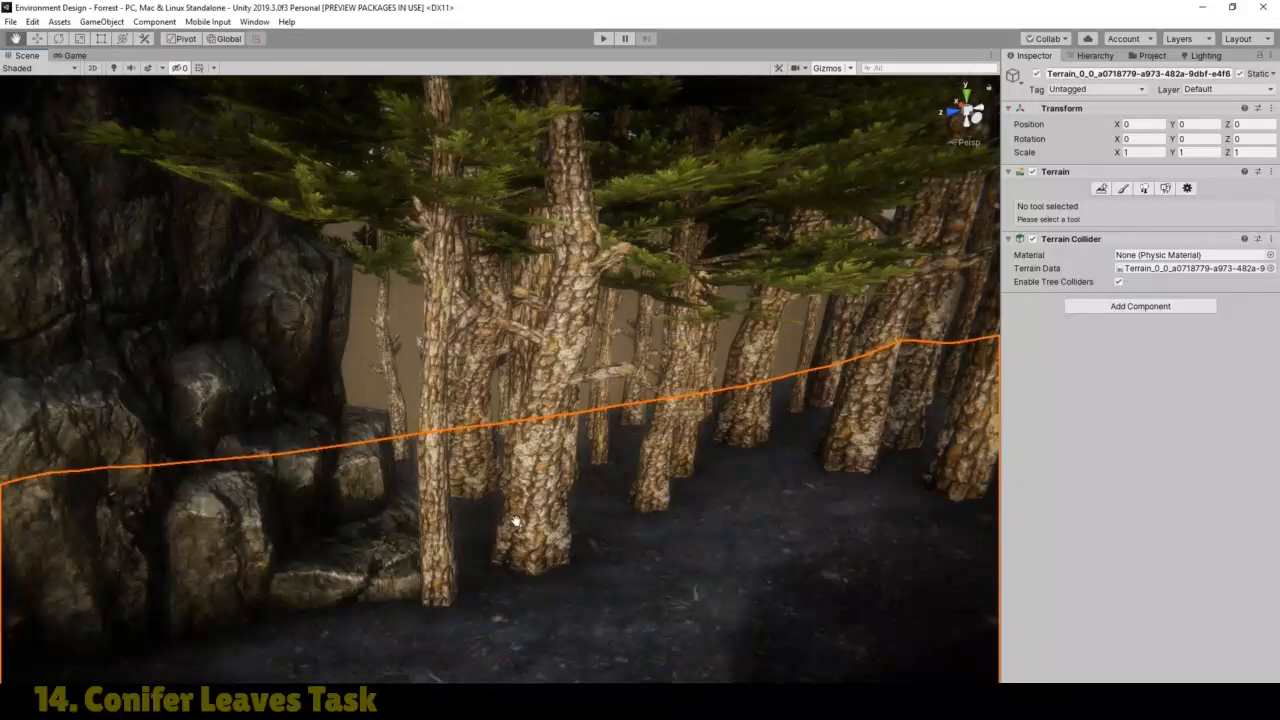
drag(516, 520, 507, 516)
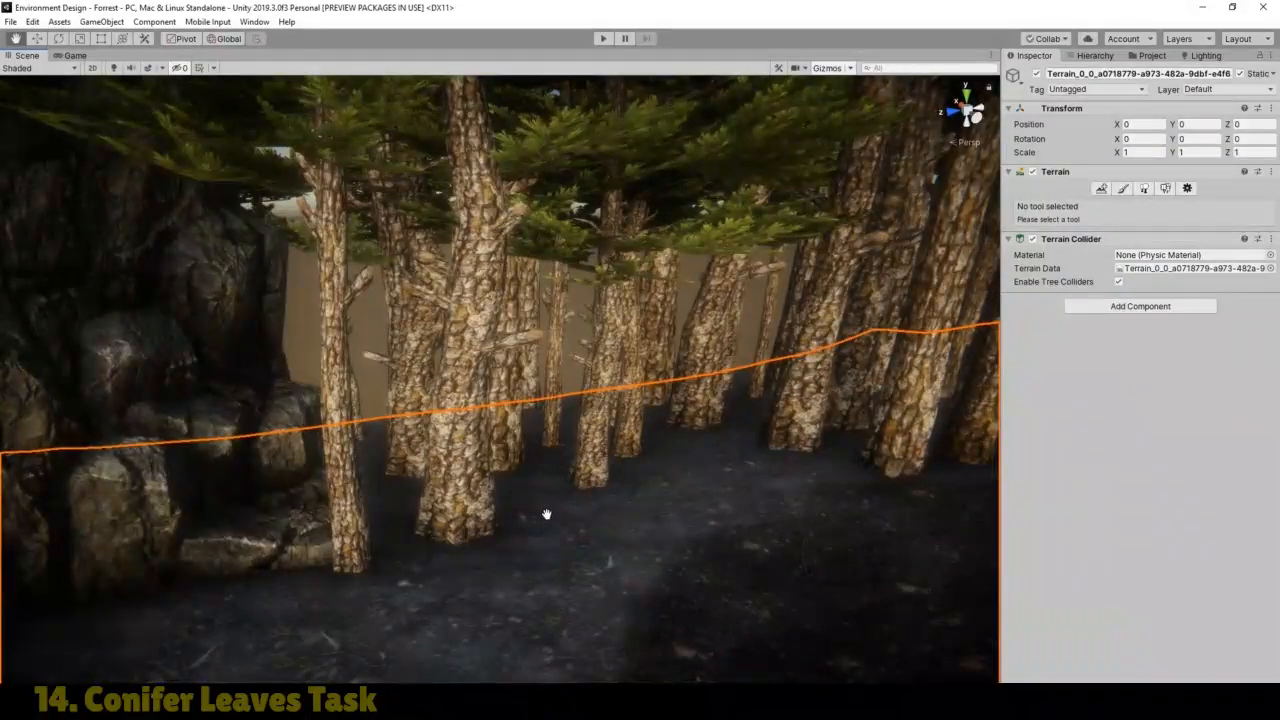
Step: Paint the ConiferLeaves layer onto the ground between the trunks at the forest's edge with brush size 2
click(1123, 189)
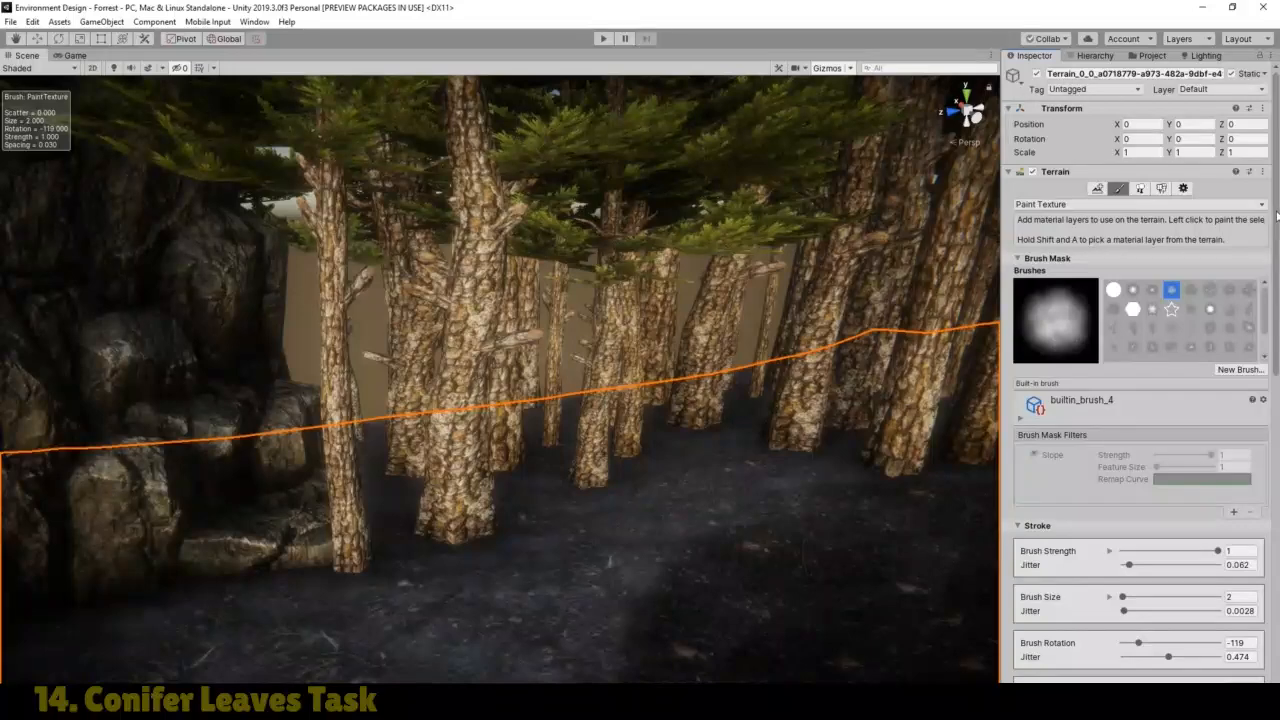
drag(1277, 213, 1274, 463)
click(1076, 387)
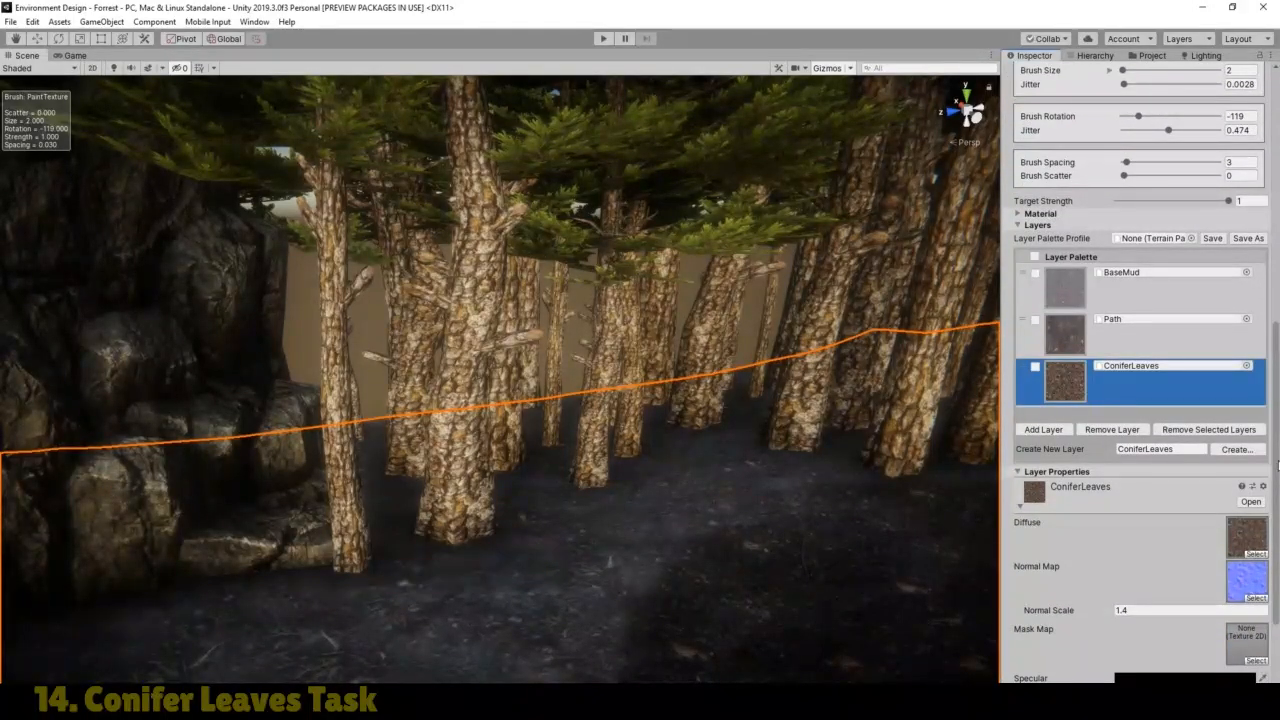
drag(1277, 468, 1277, 592)
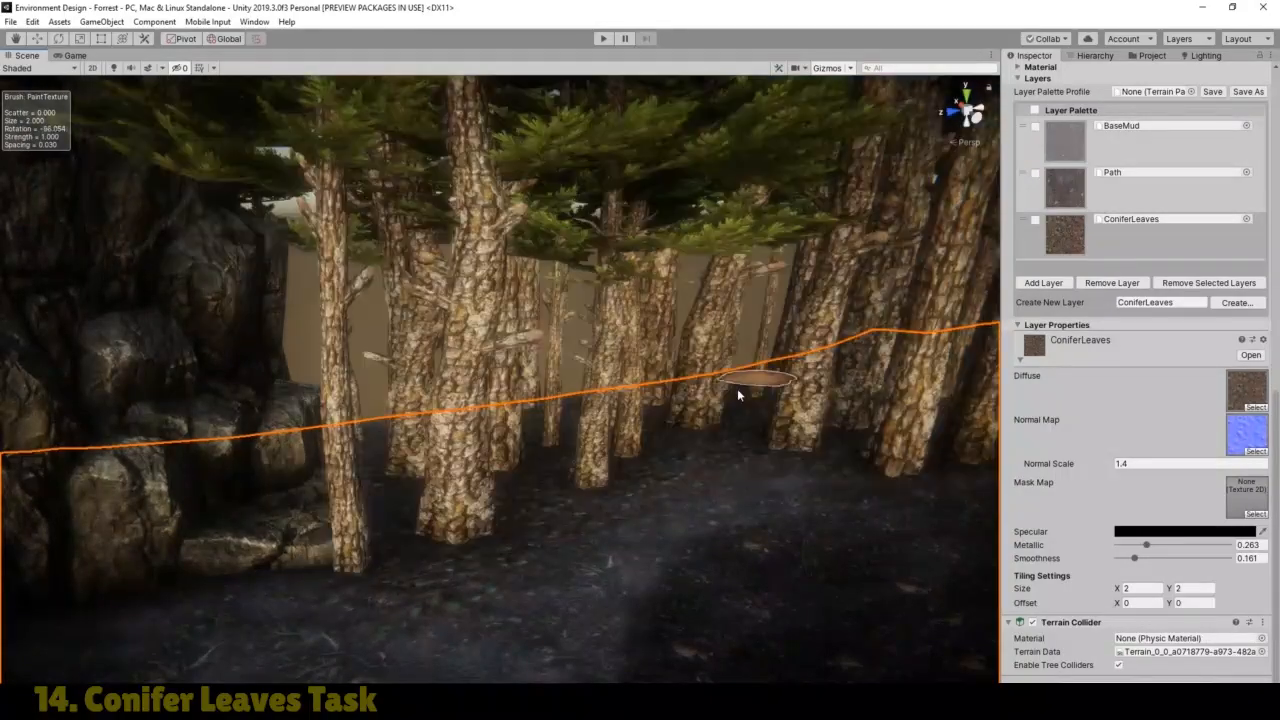
click(19, 38)
Step: Examine the painted conifer leaves on the ground around the trunks along the terrain's edge
mouse_move(500, 426)
right_down()
mouse_move(480, 434)
mouse_move(497, 446)
mouse_move(378, 469)
mouse_move(426, 469)
right_up()
scroll(428, 471, down, 1)
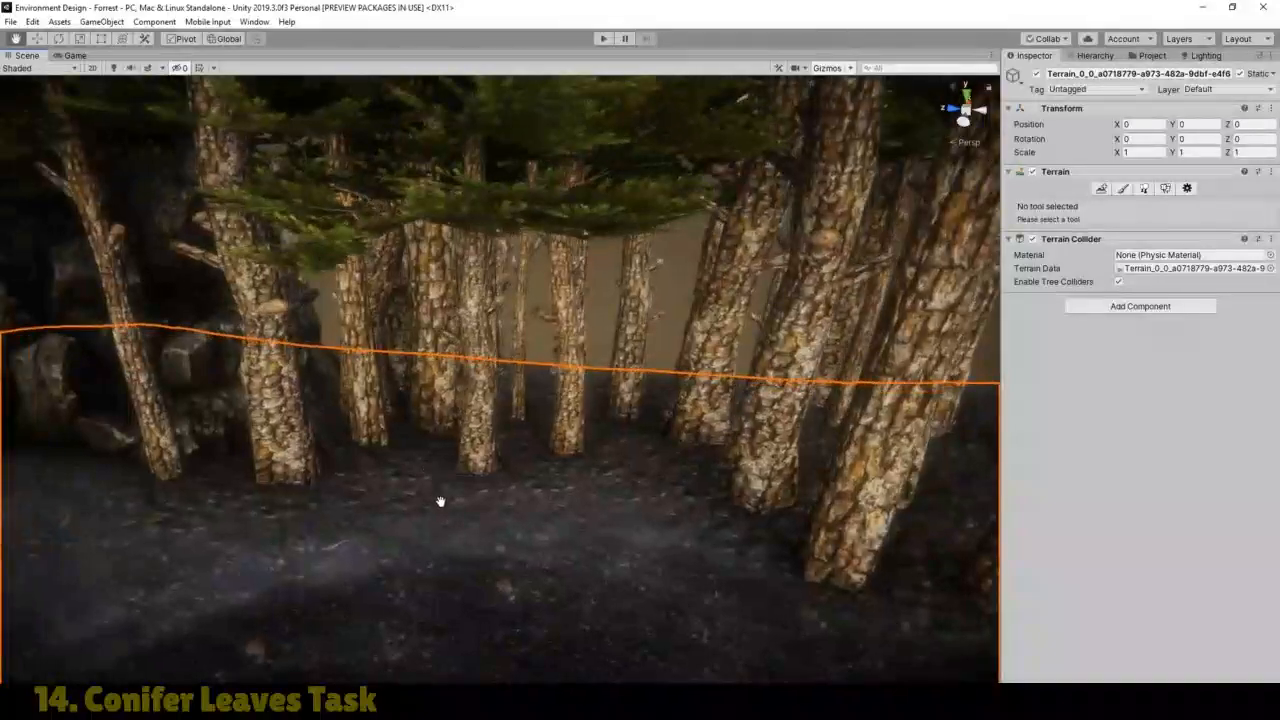
scroll(440, 503, up, 3)
scroll(443, 506, down, 2)
drag(444, 505, 449, 499)
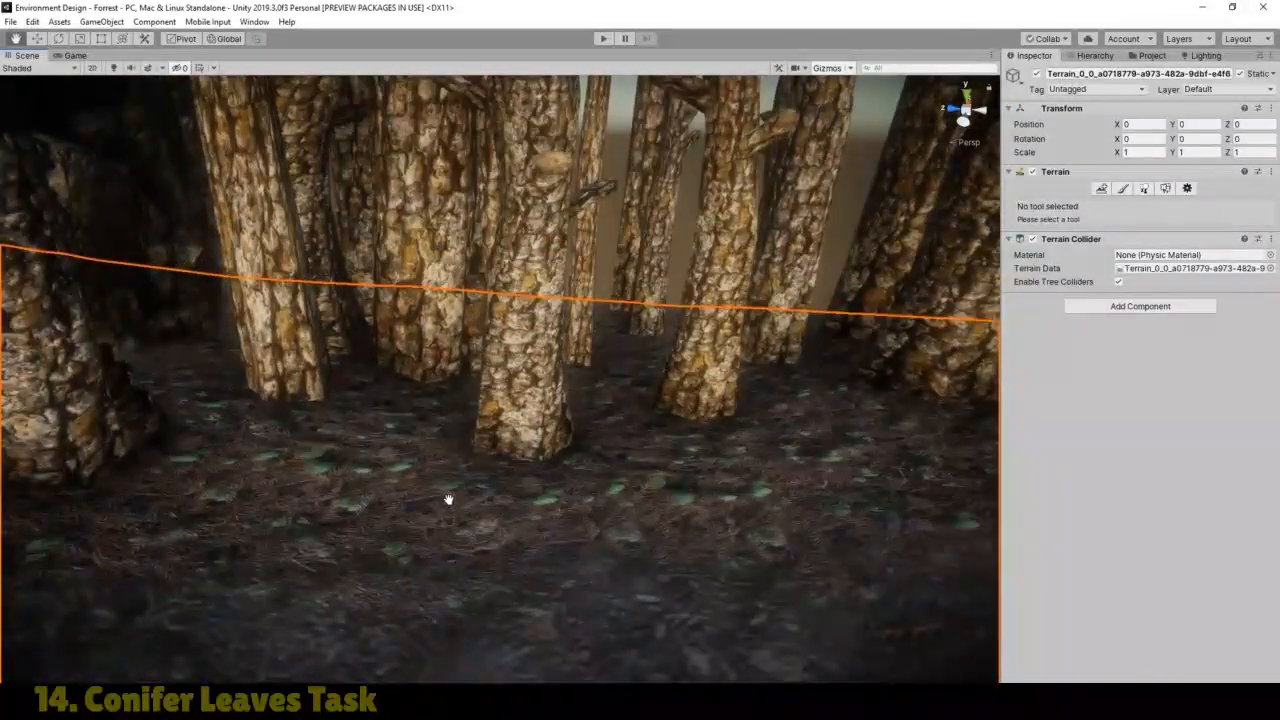
right_drag(449, 499, 620, 474)
mouse_move(620, 474)
mouse_down()
mouse_move(601, 480)
mouse_move(614, 483)
mouse_up()
right_drag(614, 483, 506, 477)
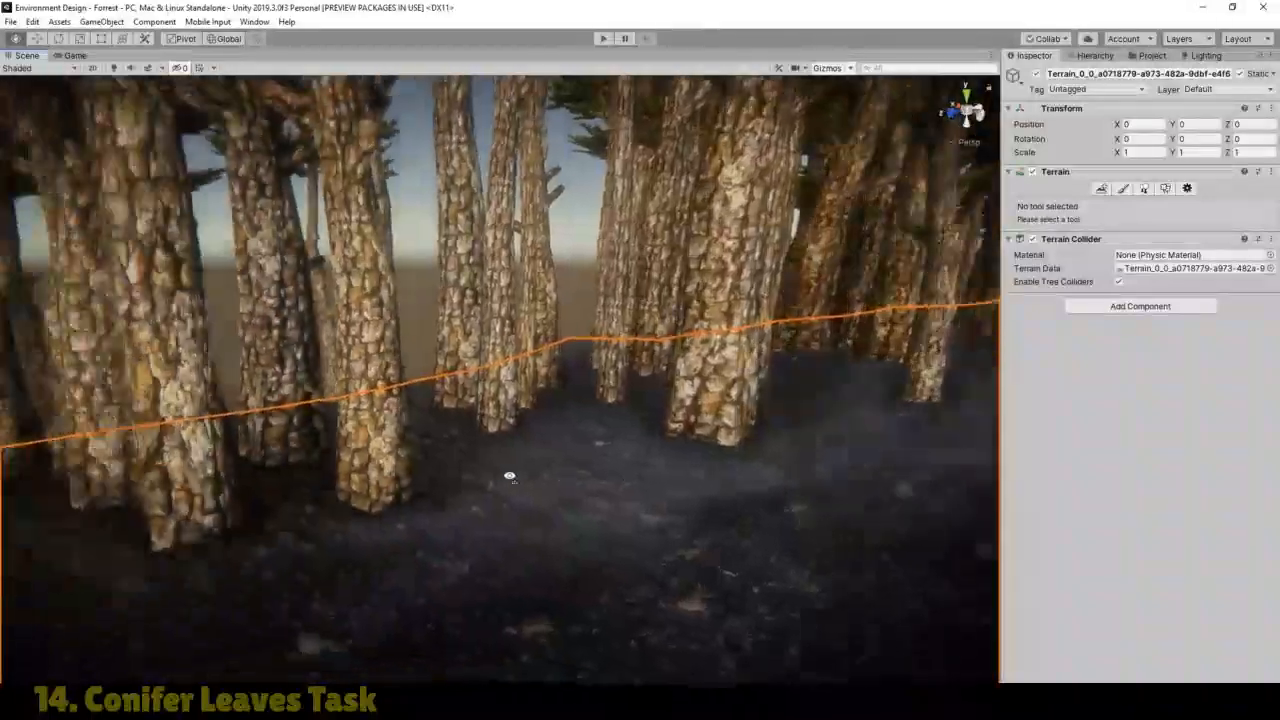
drag(464, 469, 457, 477)
right_drag(463, 480, 452, 524)
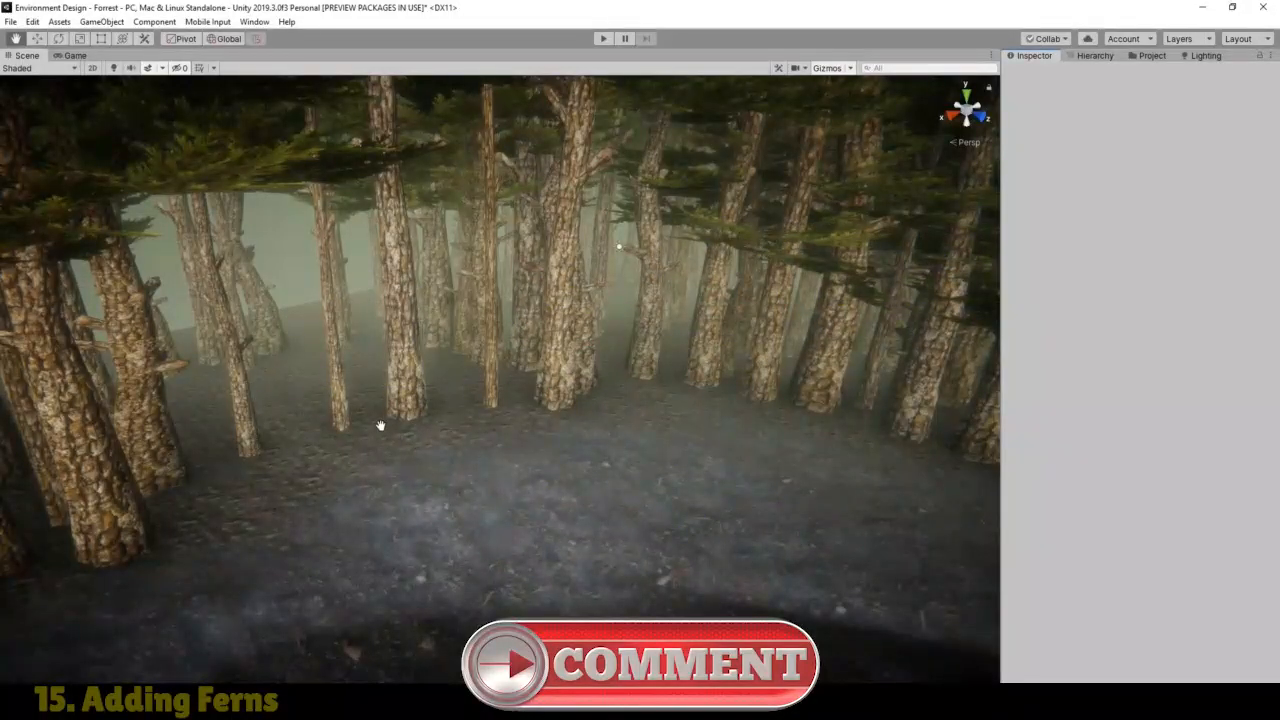
Step: Hide the fog in the scene around the lone tree beside the dirt path
right_drag(374, 421, 791, 394)
right_drag(666, 380, 749, 484)
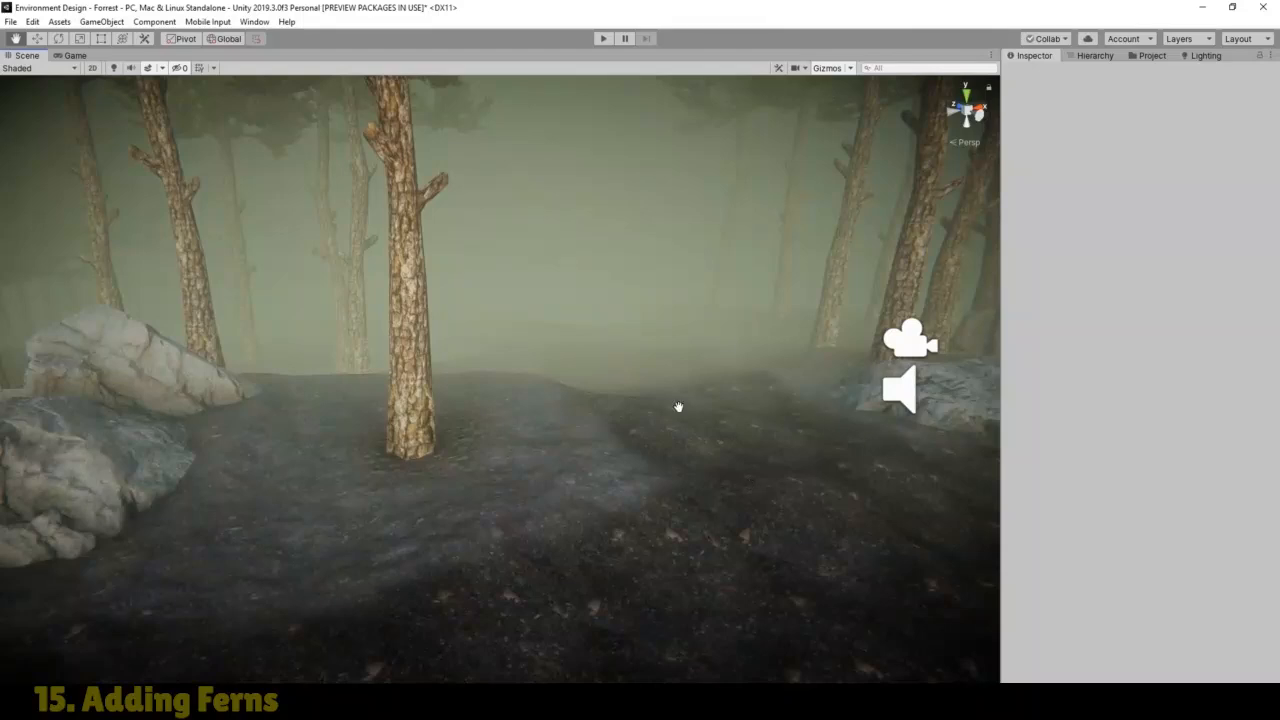
click(164, 68)
click(162, 93)
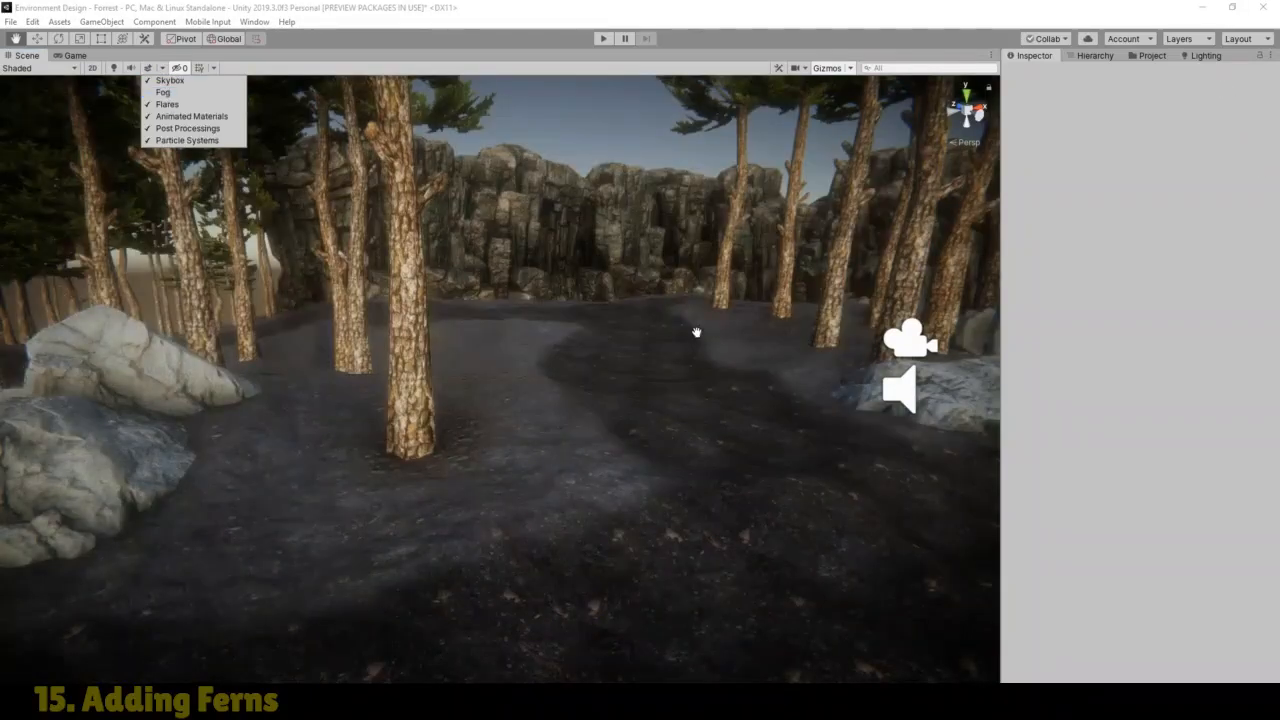
Step: Place the ferns model from Props > Foliage Free > models beside the tree near the path and scale it down uniformly to under half size
click(1156, 57)
click(1156, 57)
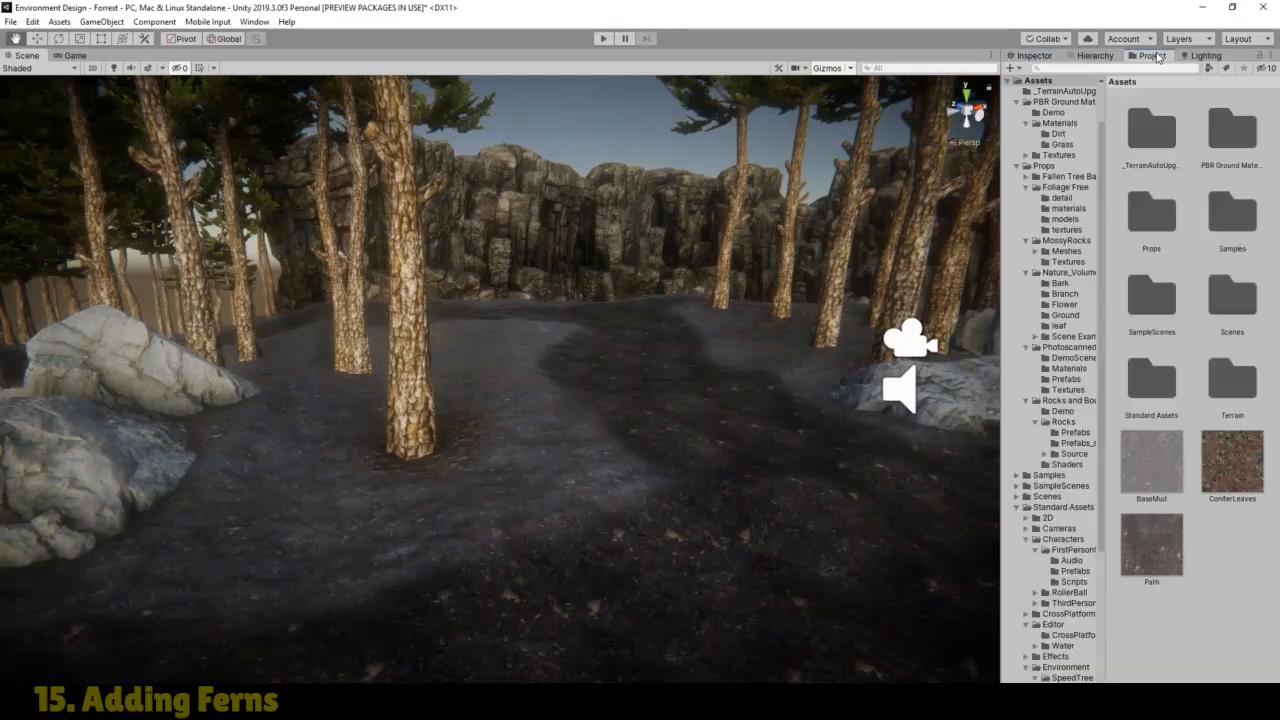
double_click(1152, 215)
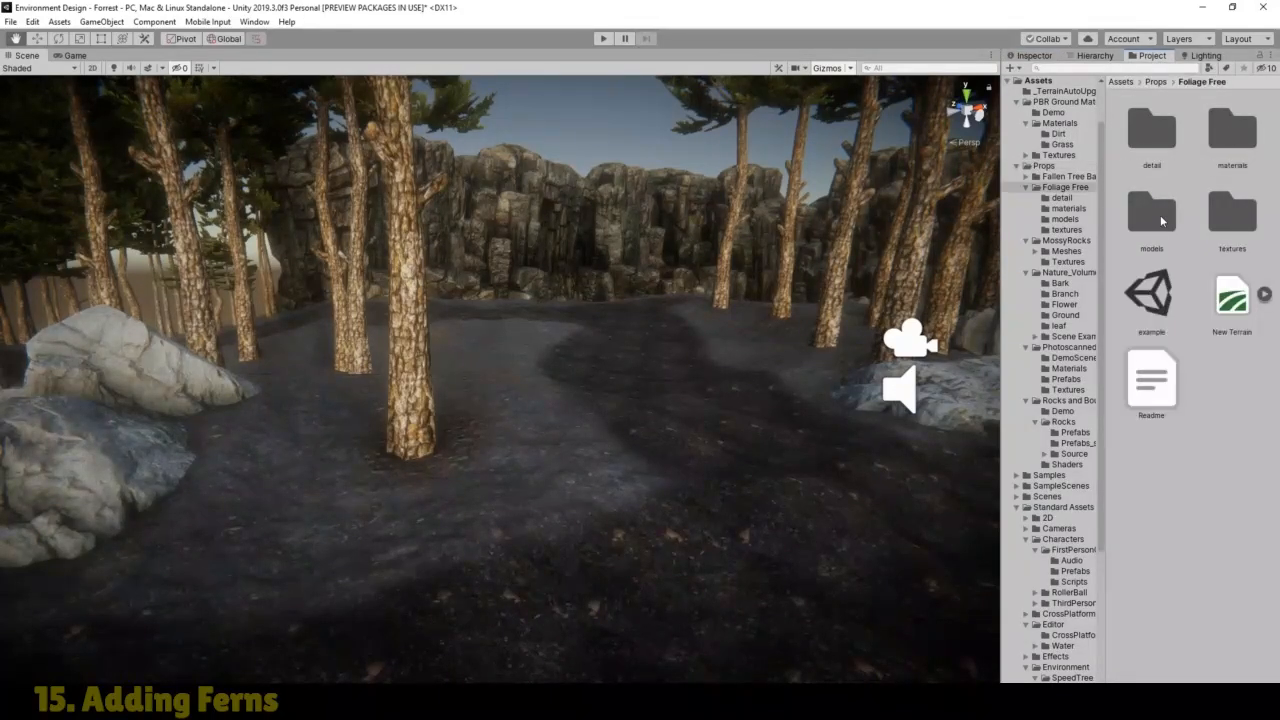
double_click(1160, 215)
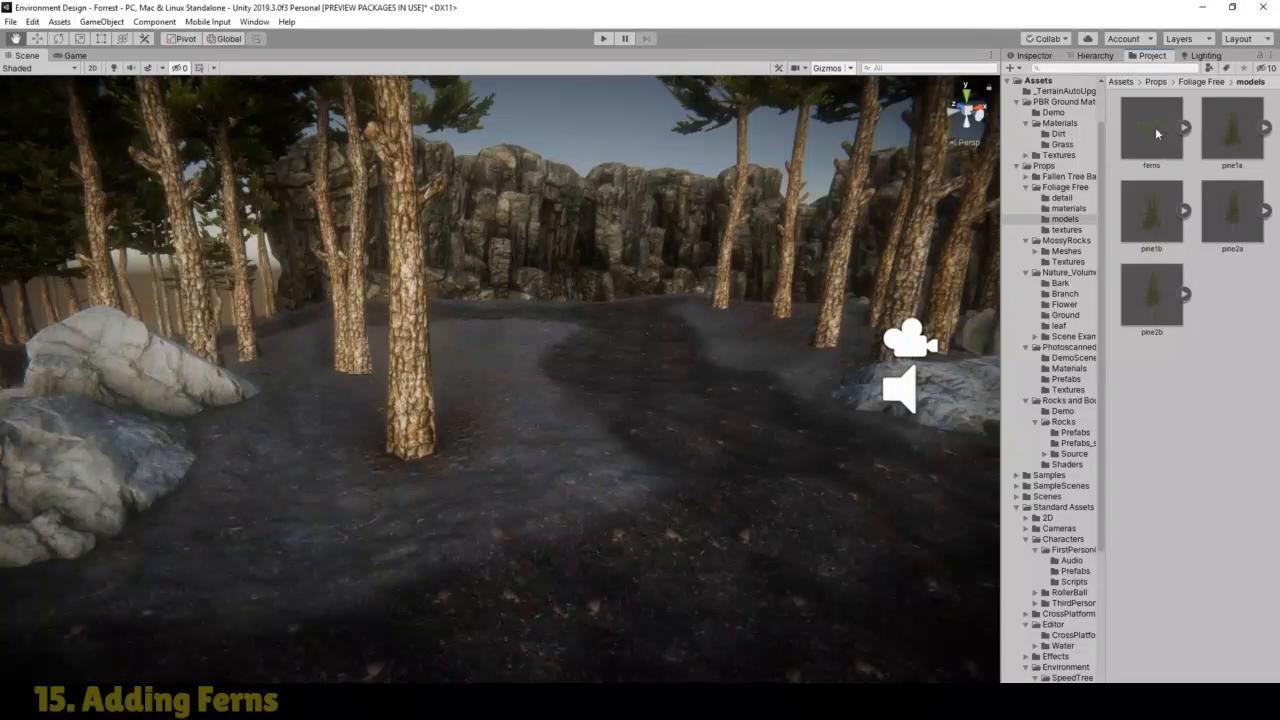
drag(1162, 130, 490, 494)
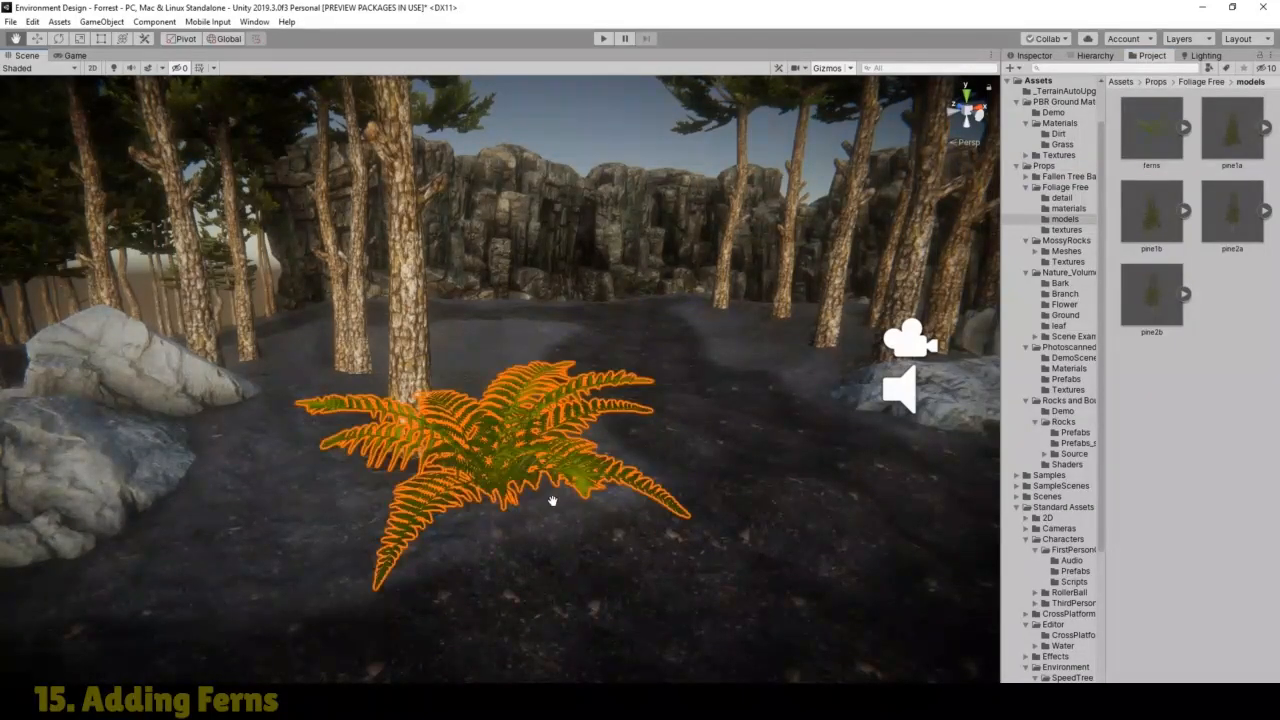
click(79, 40)
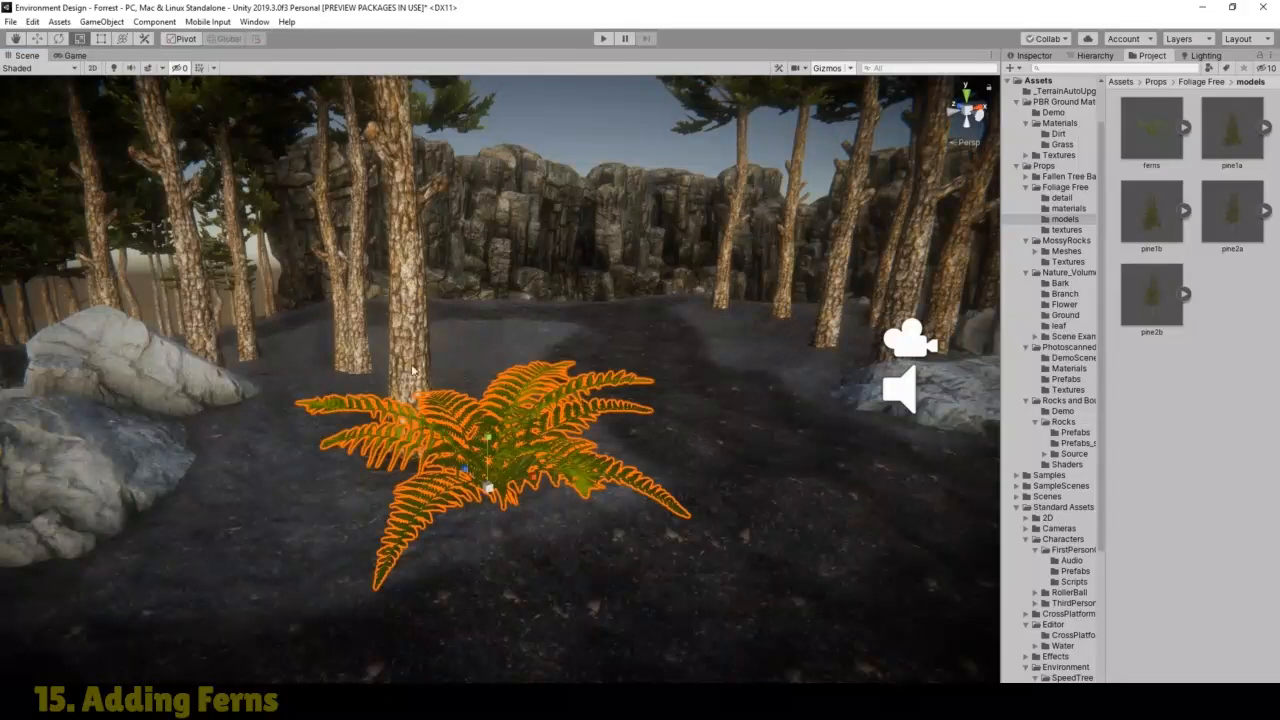
drag(488, 492, 461, 513)
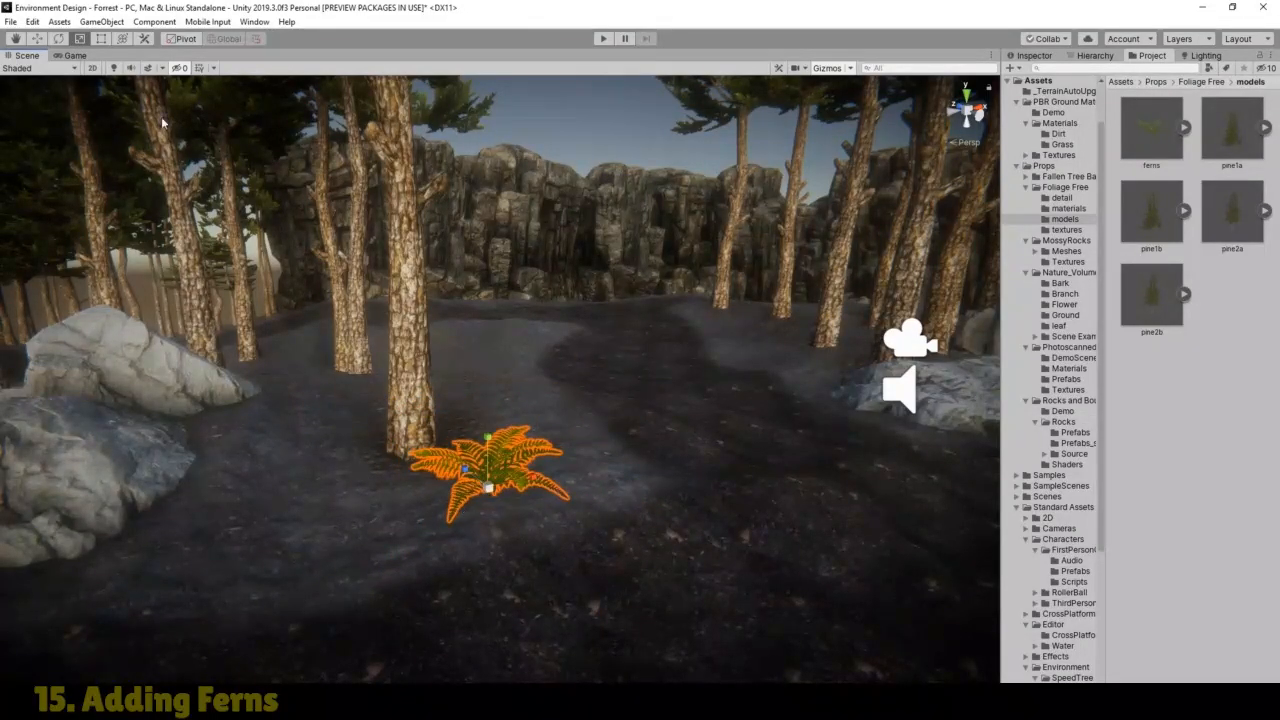
Step: Run the game to check the fern's size and look from several sides beside the tree, and stop play mode
click(73, 55)
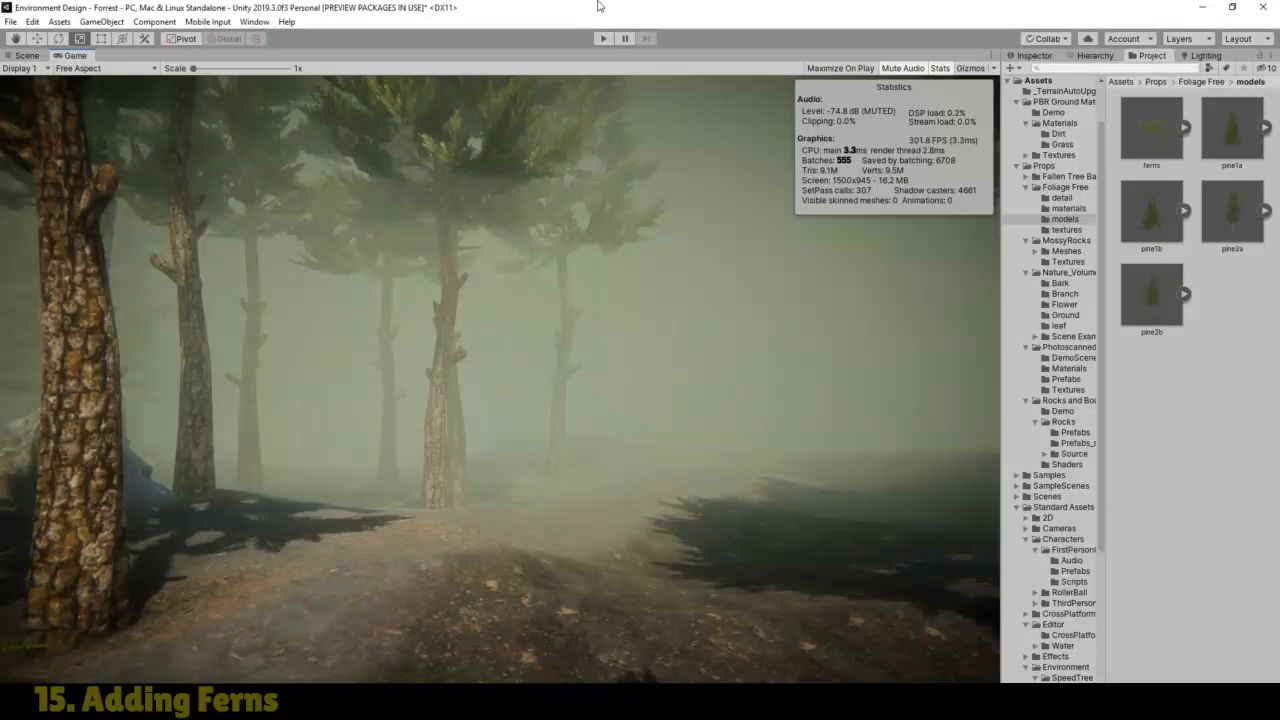
click(605, 39)
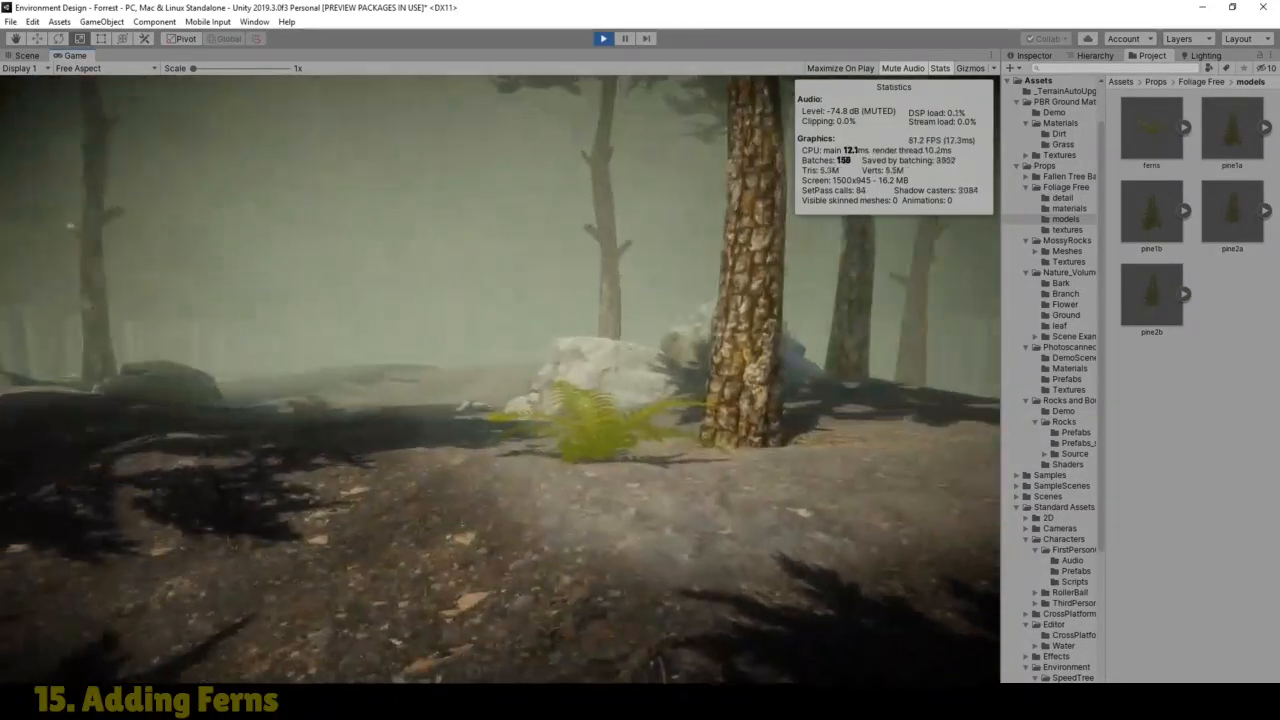
key(w)
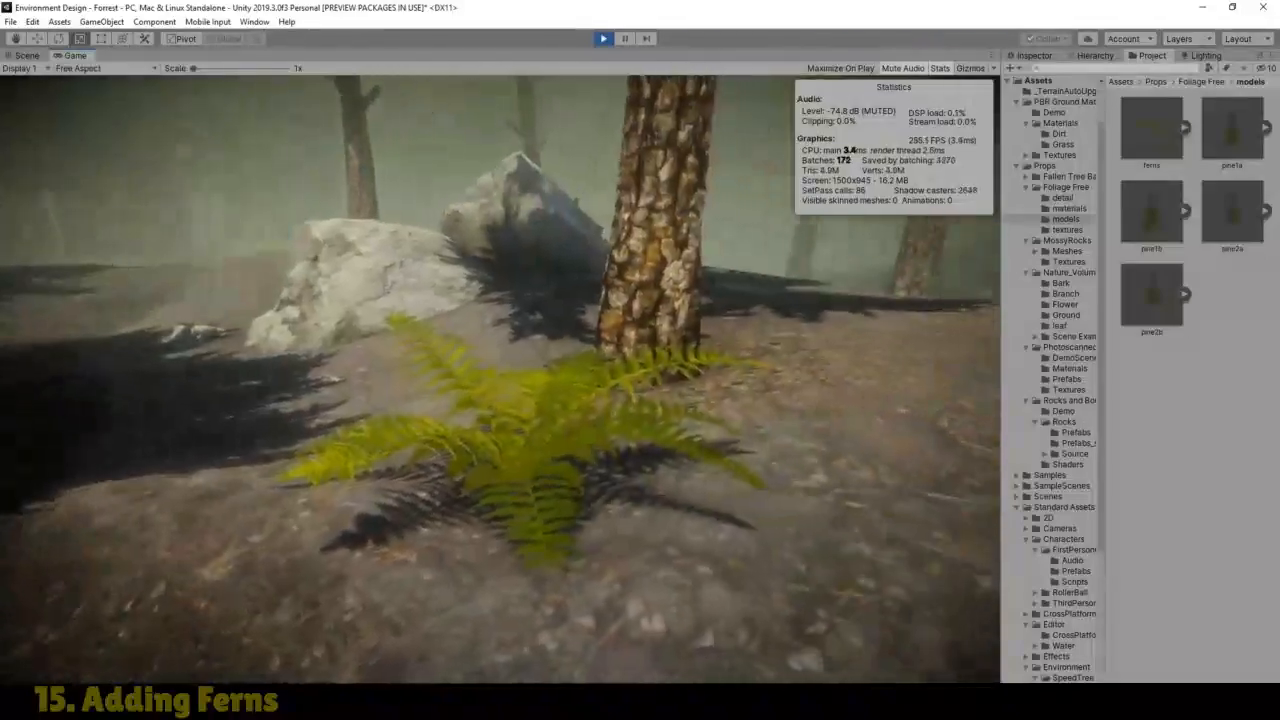
key(w)
key(s)
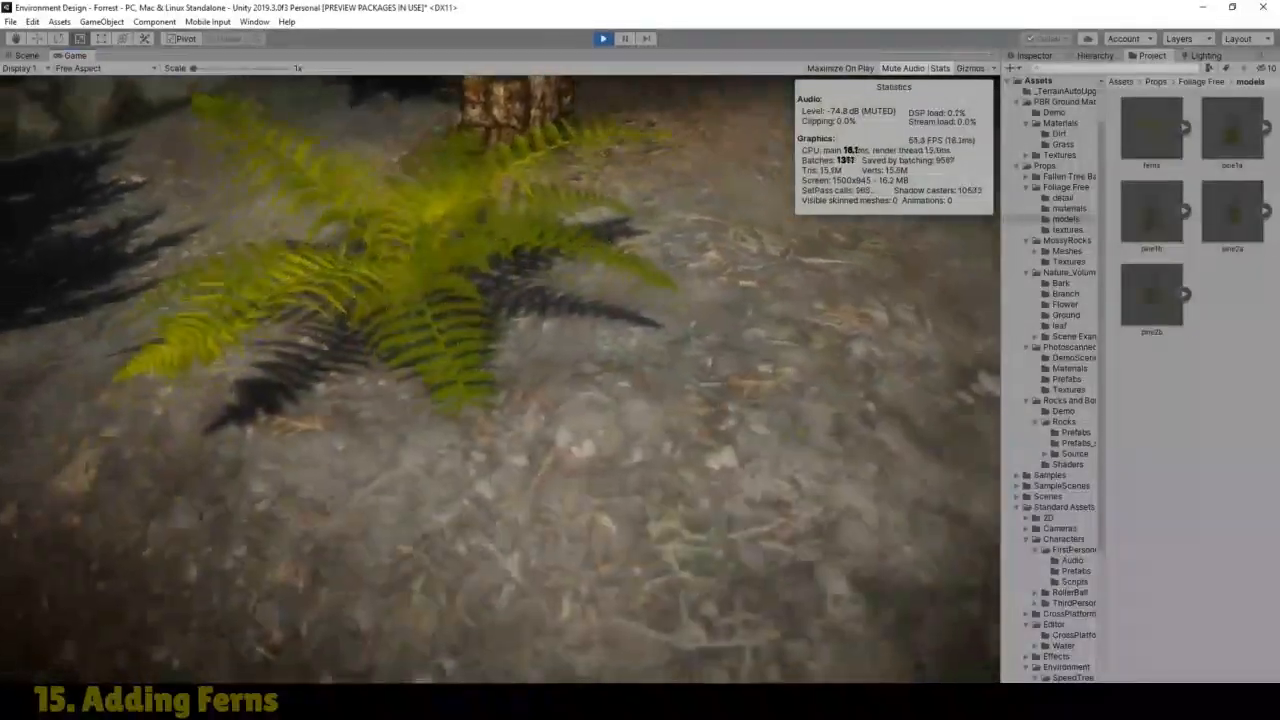
key(w)
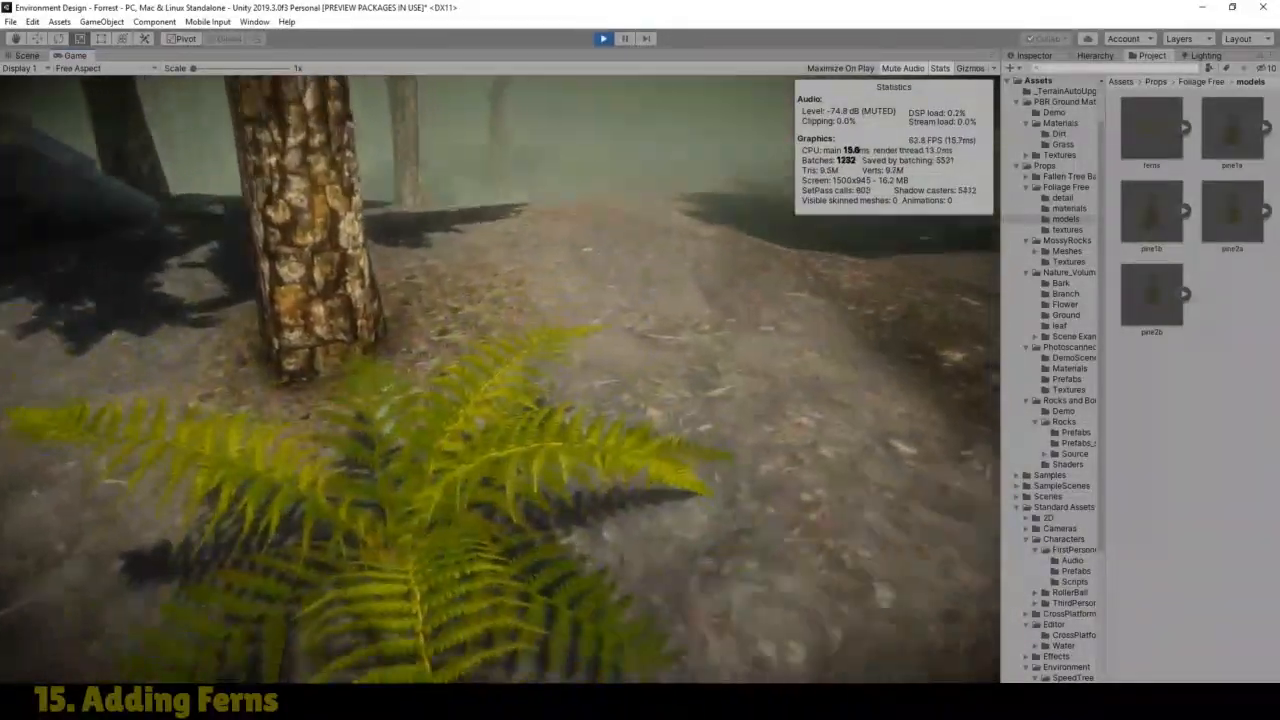
key(s)
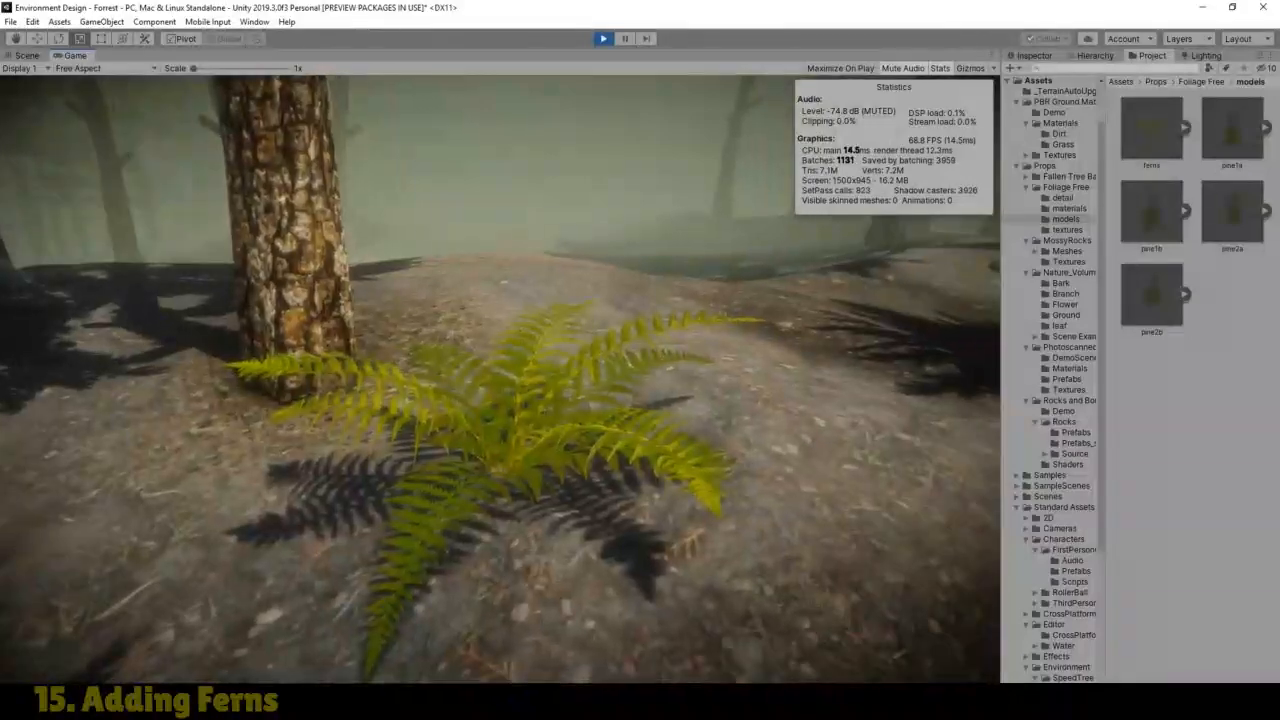
key(w)
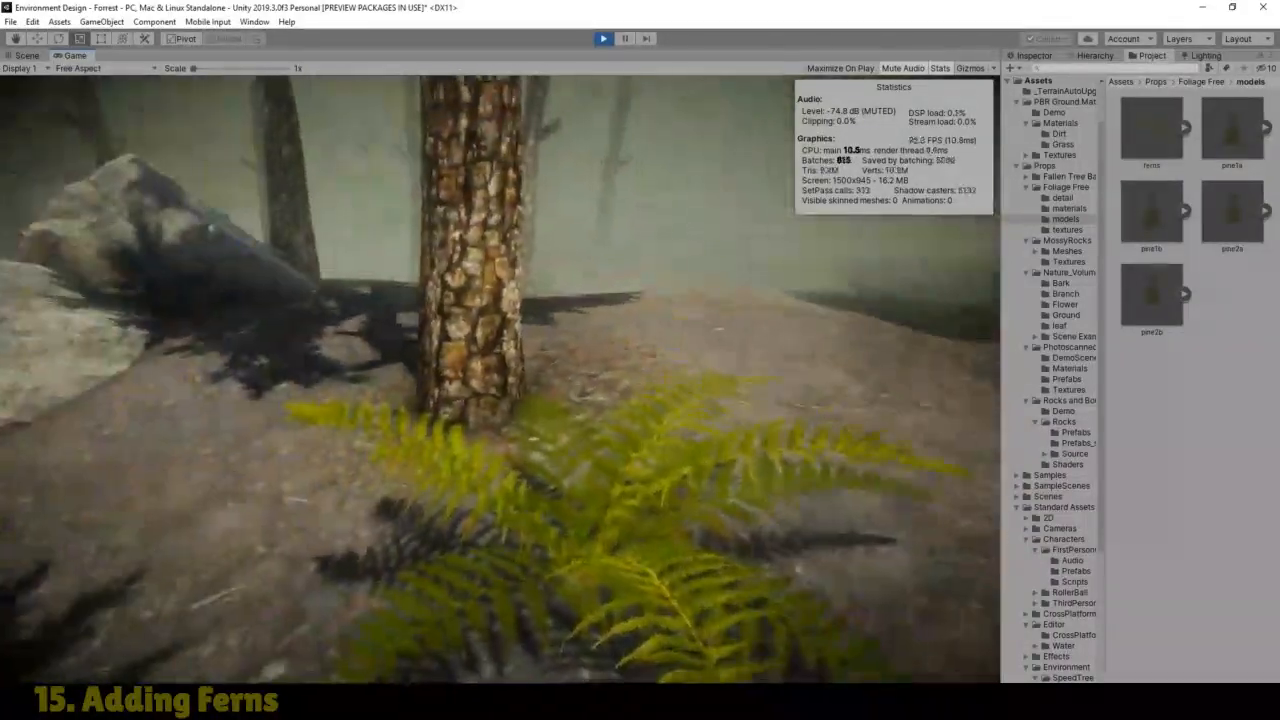
key(s)
key(w)
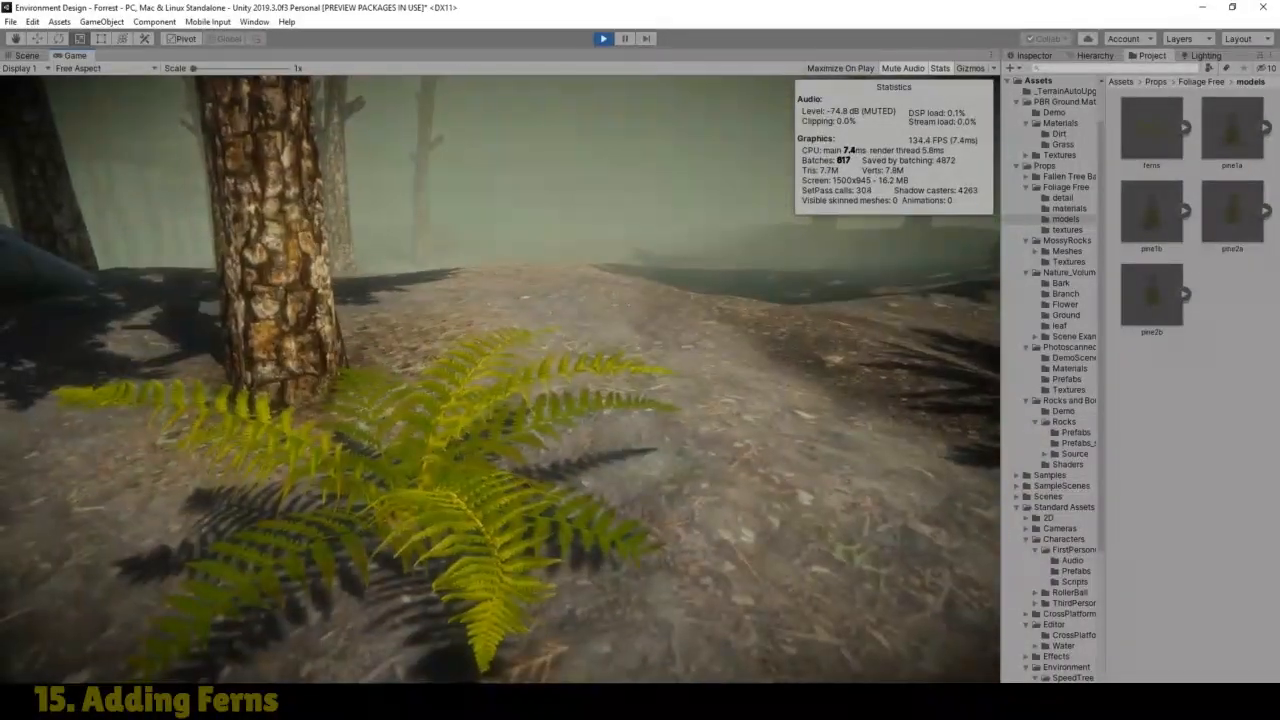
key(w)
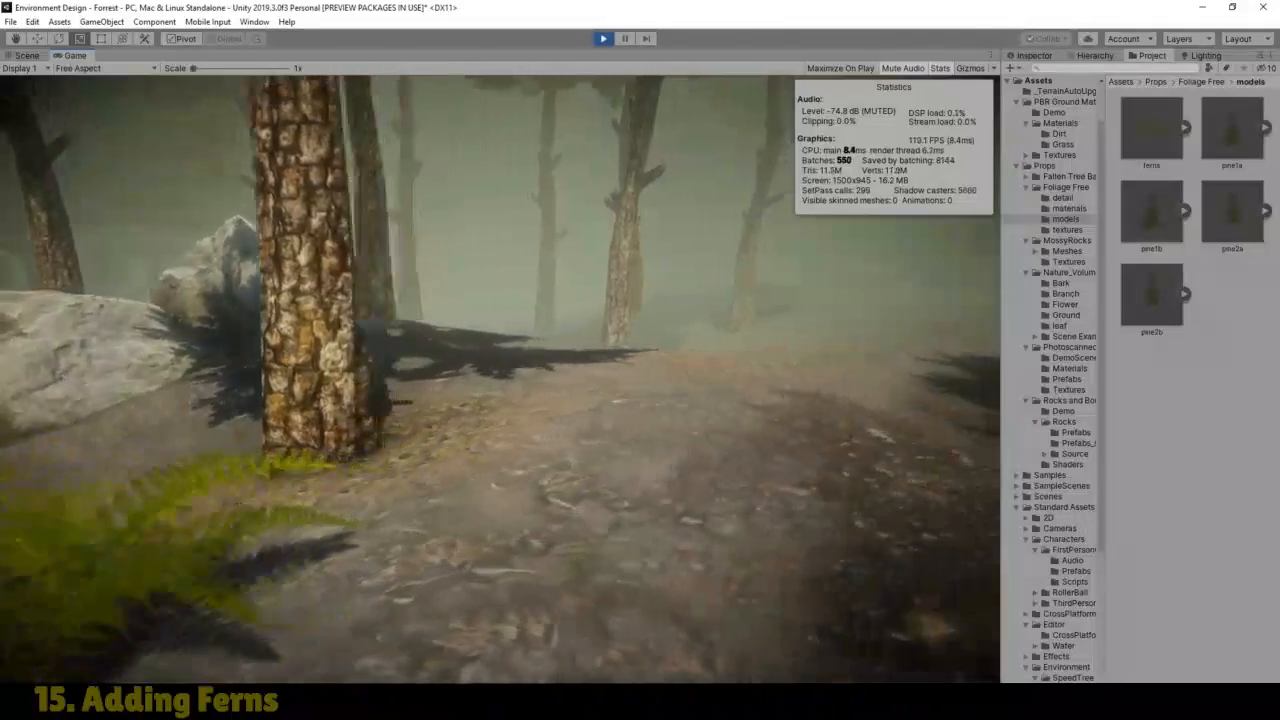
key(w)
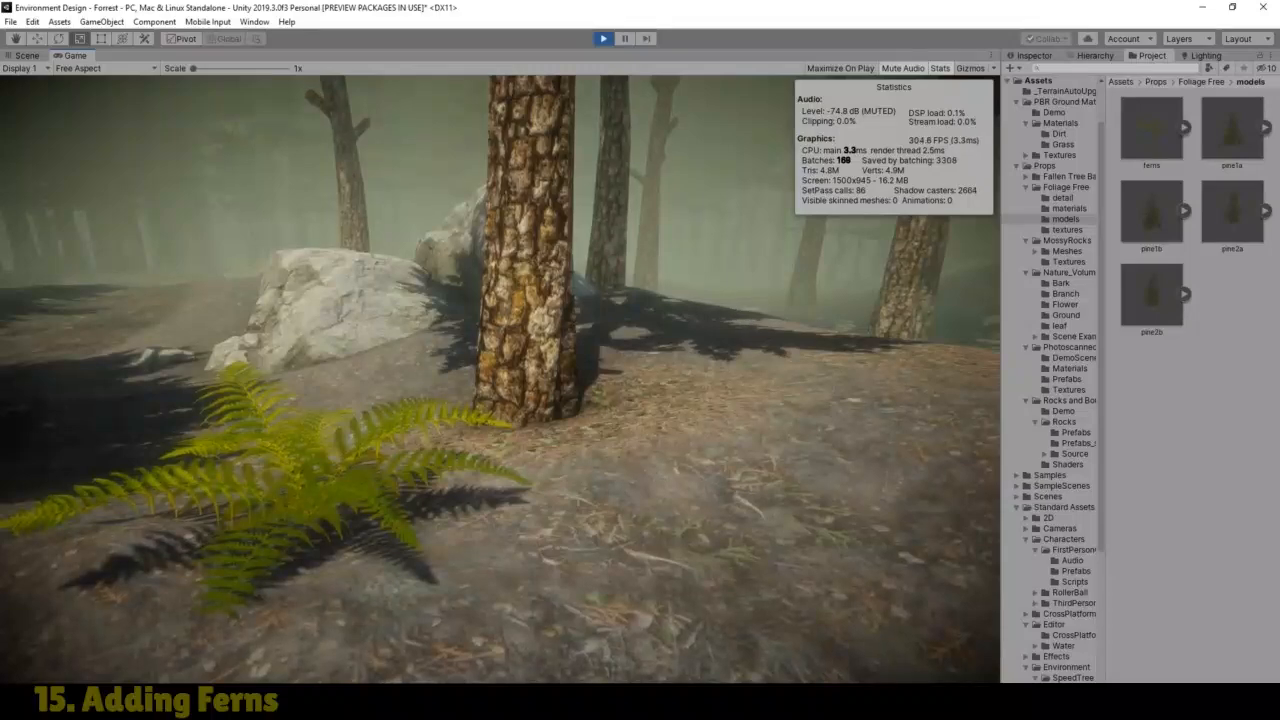
key(ctrl+p)
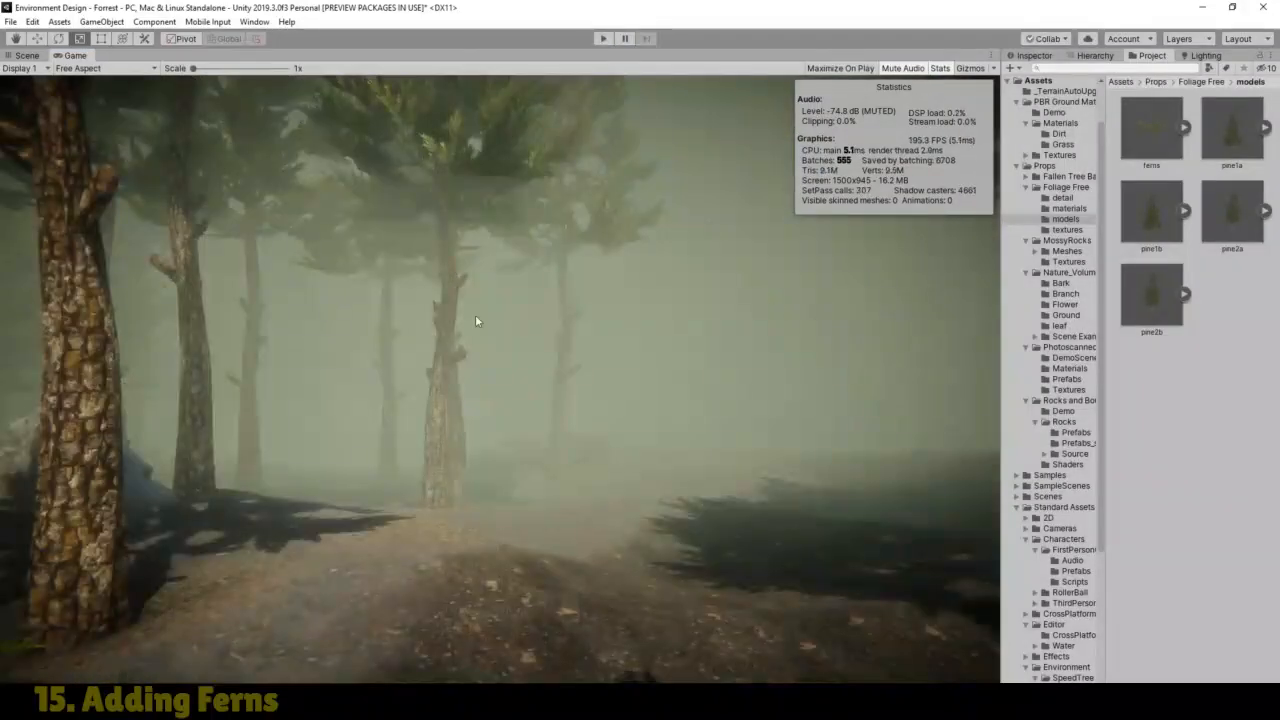
Step: Deselect the fern in the scene and show the fog again around it in close-up
click(27, 55)
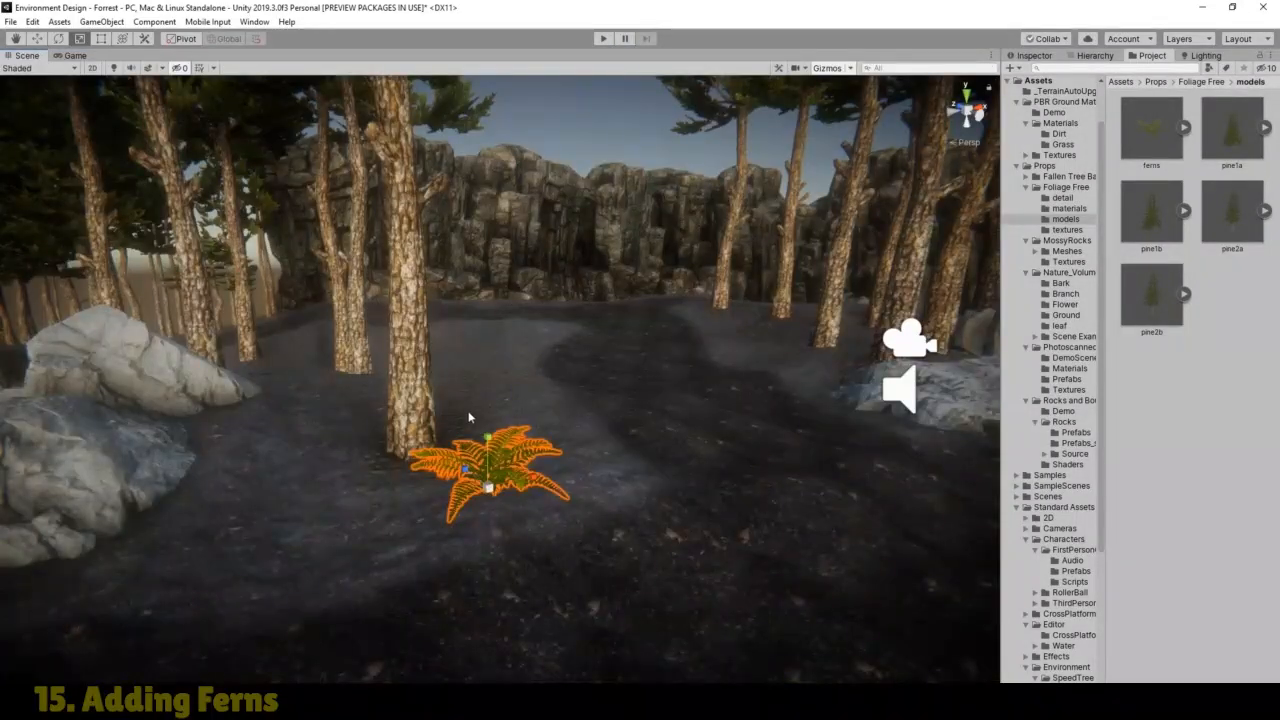
click(467, 416)
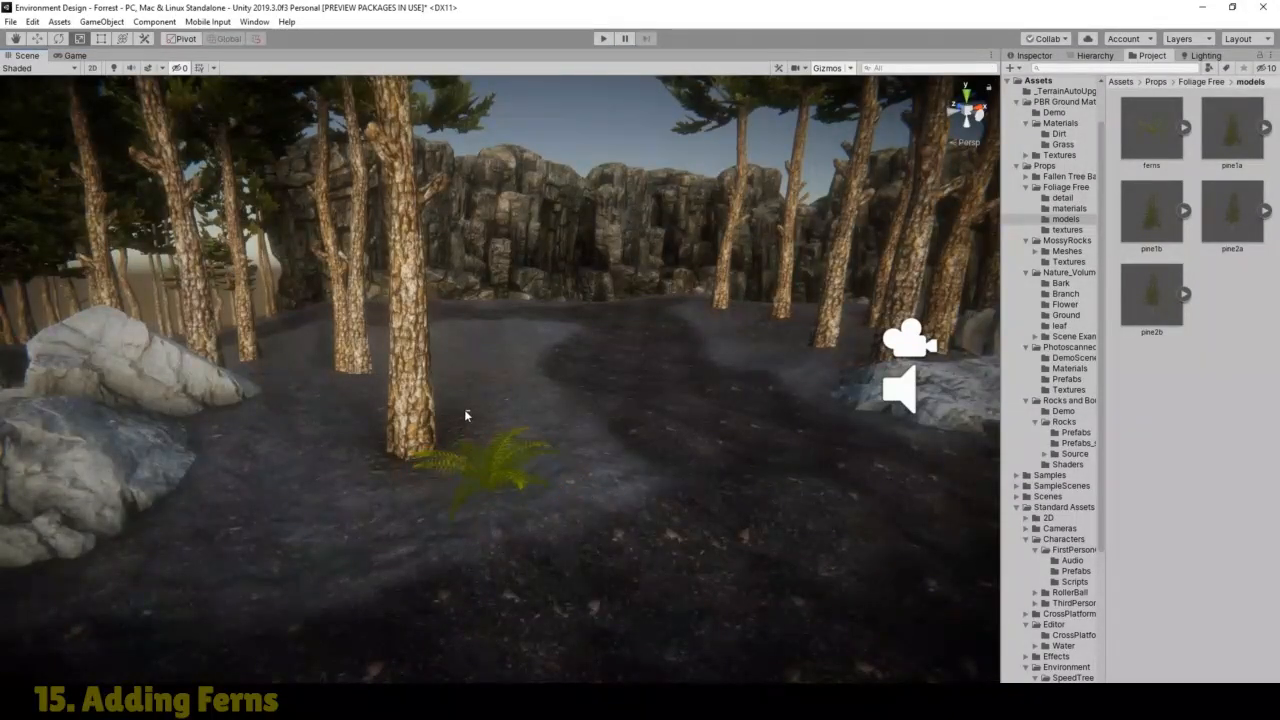
click(167, 68)
click(166, 92)
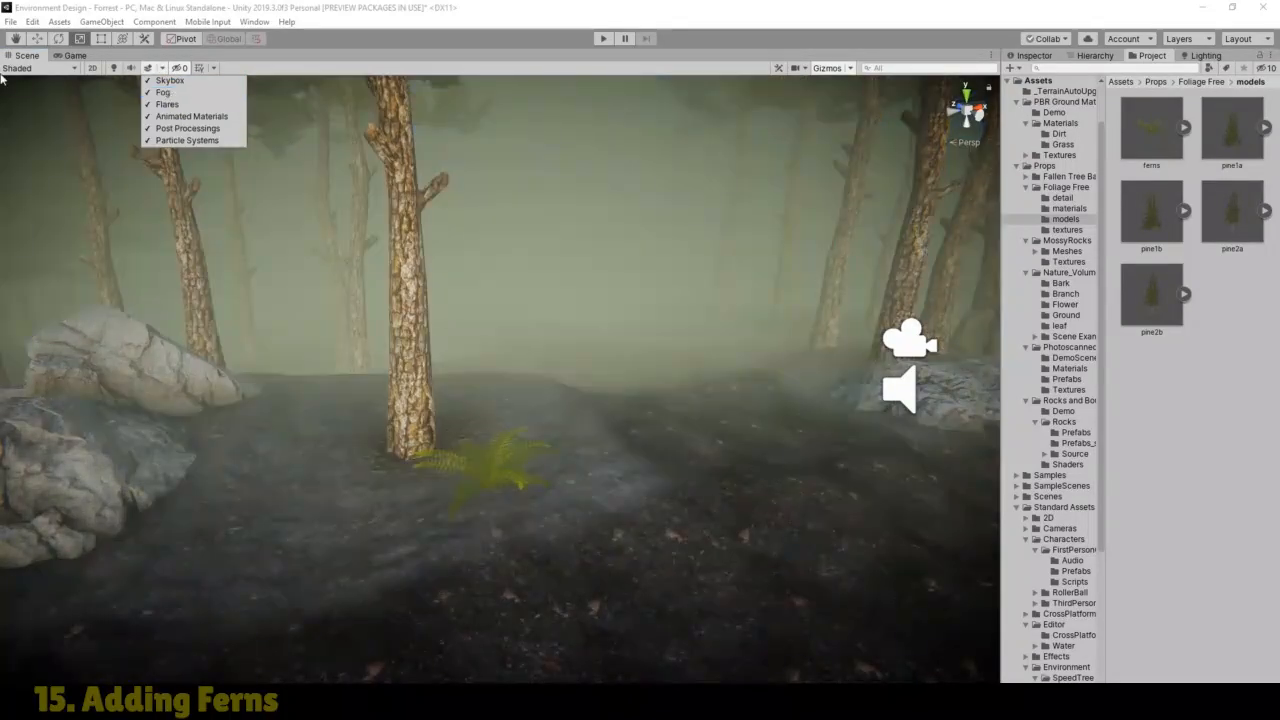
click(18, 38)
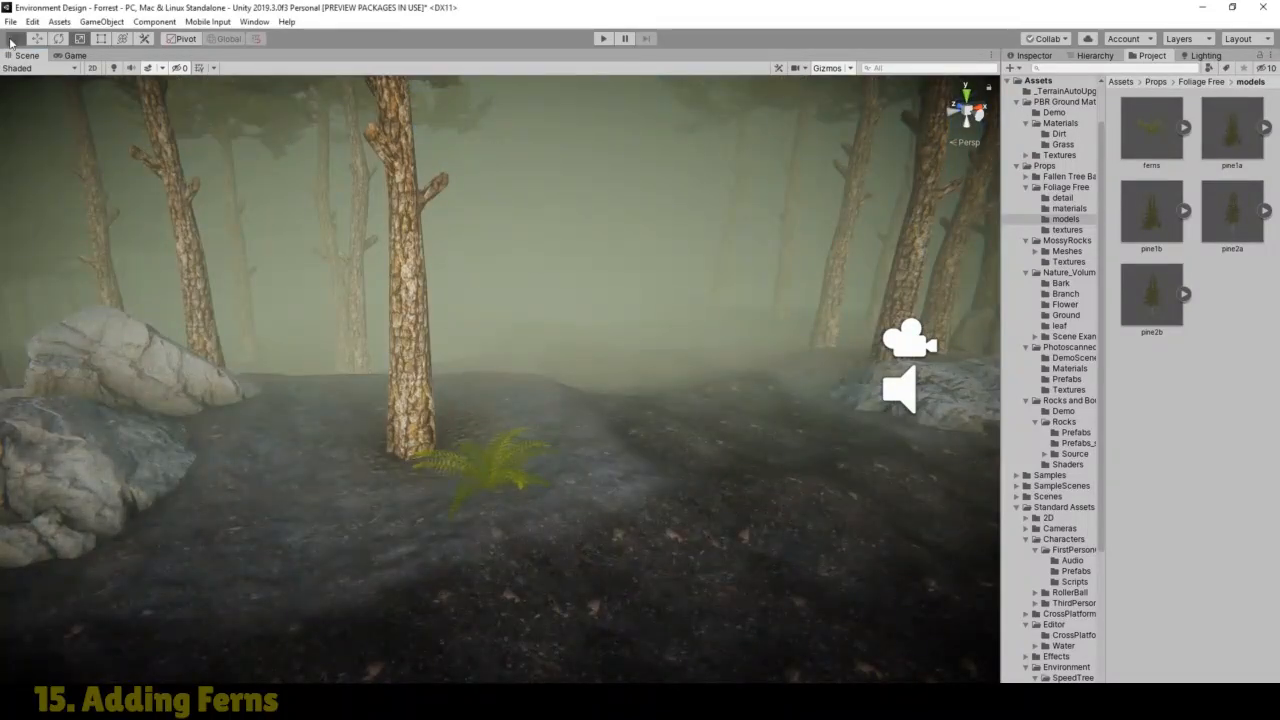
scroll(497, 520, down, 5)
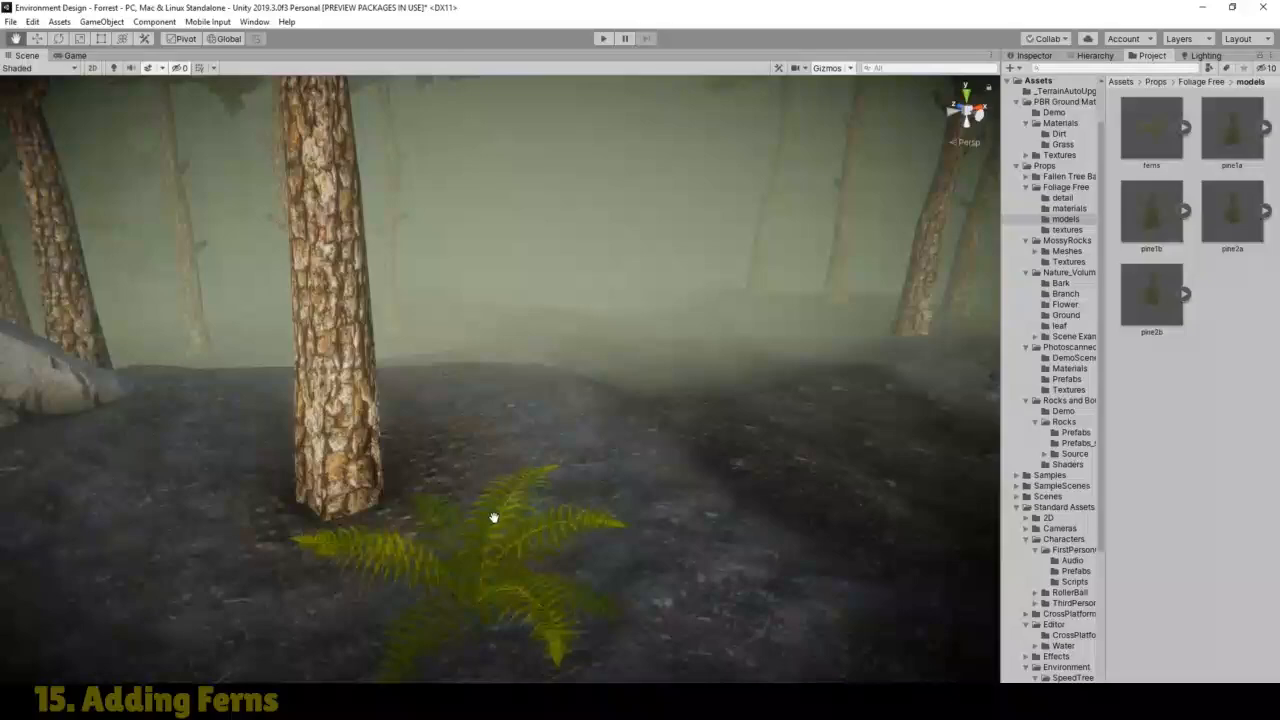
Step: Change the shader of the fern's material from Nature/Tree Soft Occlusion Leaves to Standard
scroll(493, 517, up, 6)
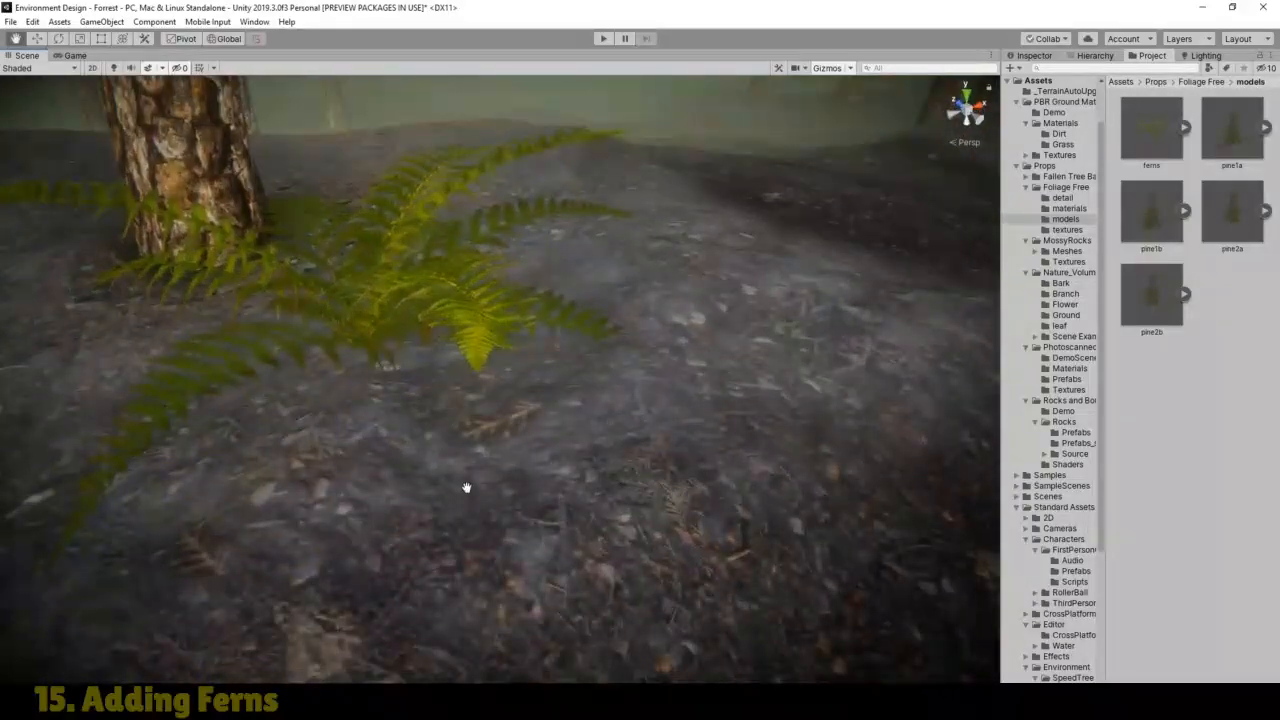
drag(467, 488, 473, 510)
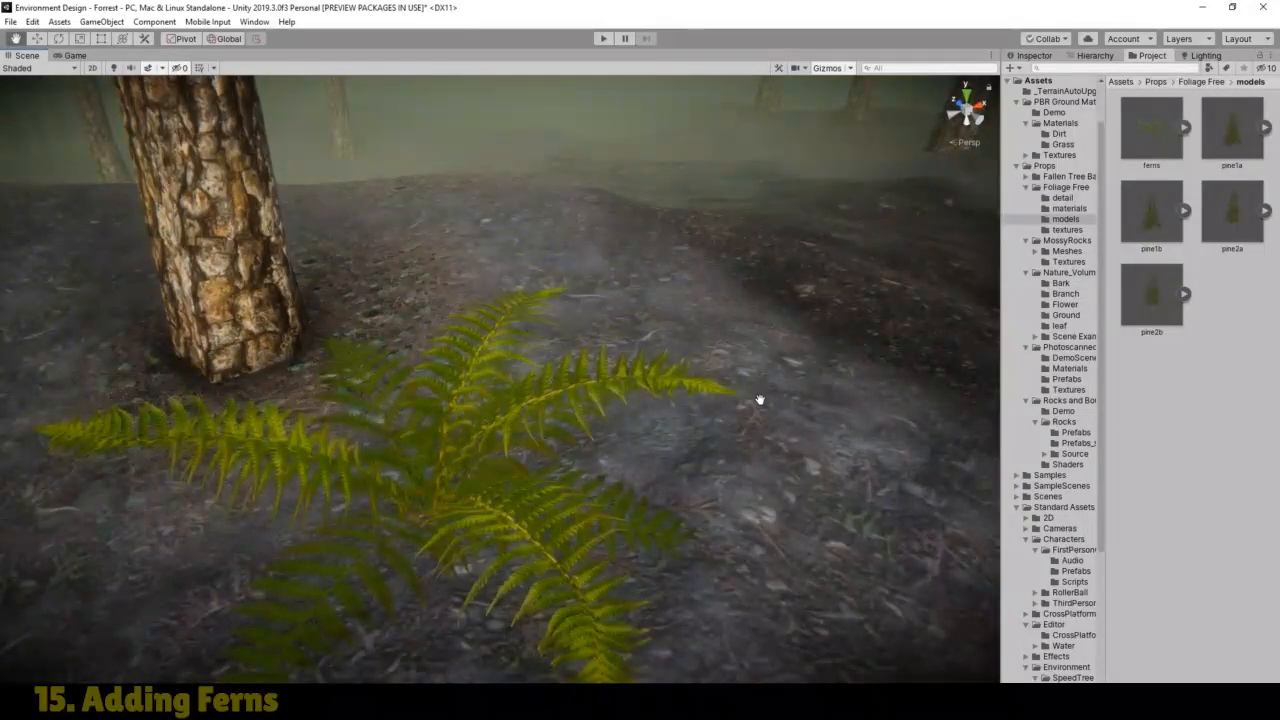
click(1095, 56)
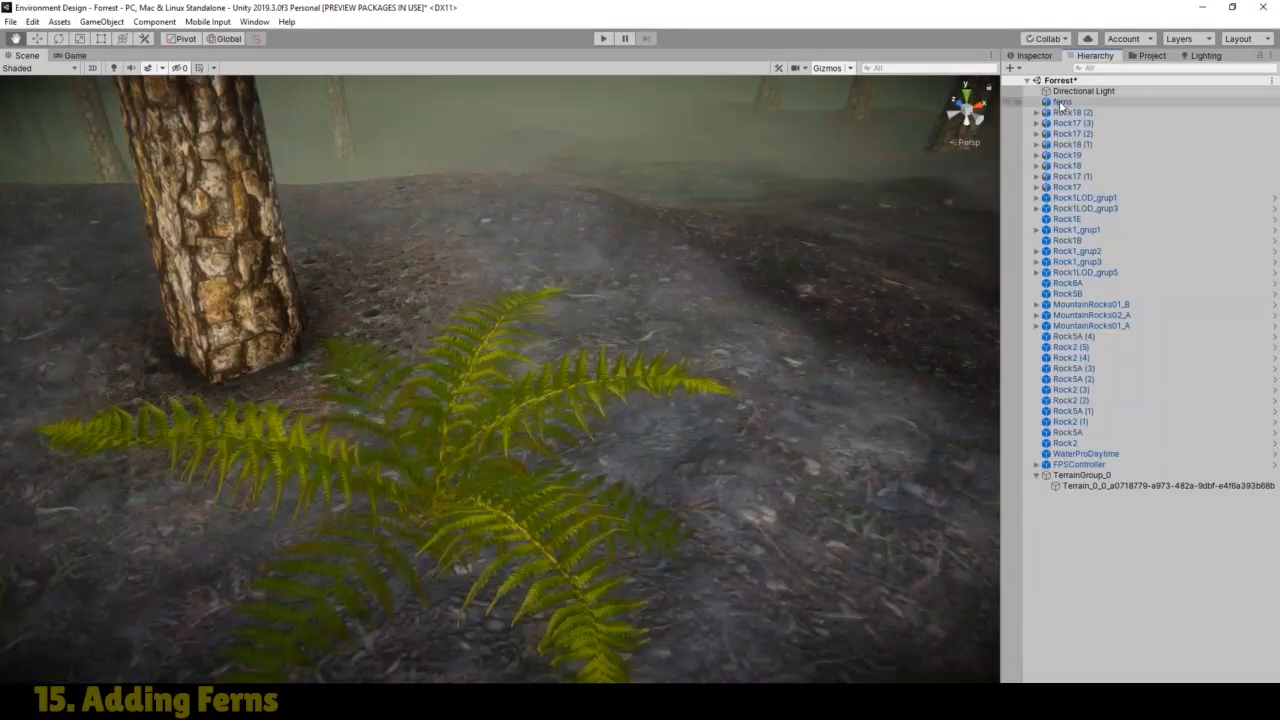
click(1061, 103)
click(1036, 56)
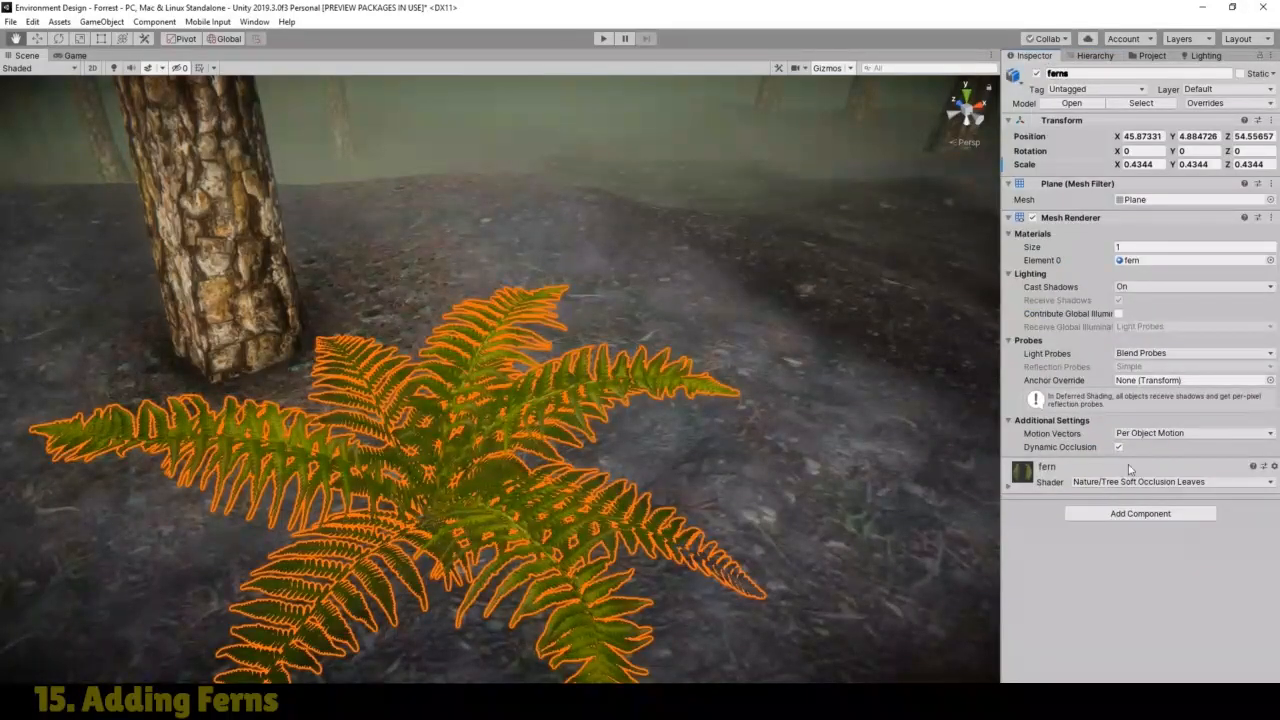
click(1008, 487)
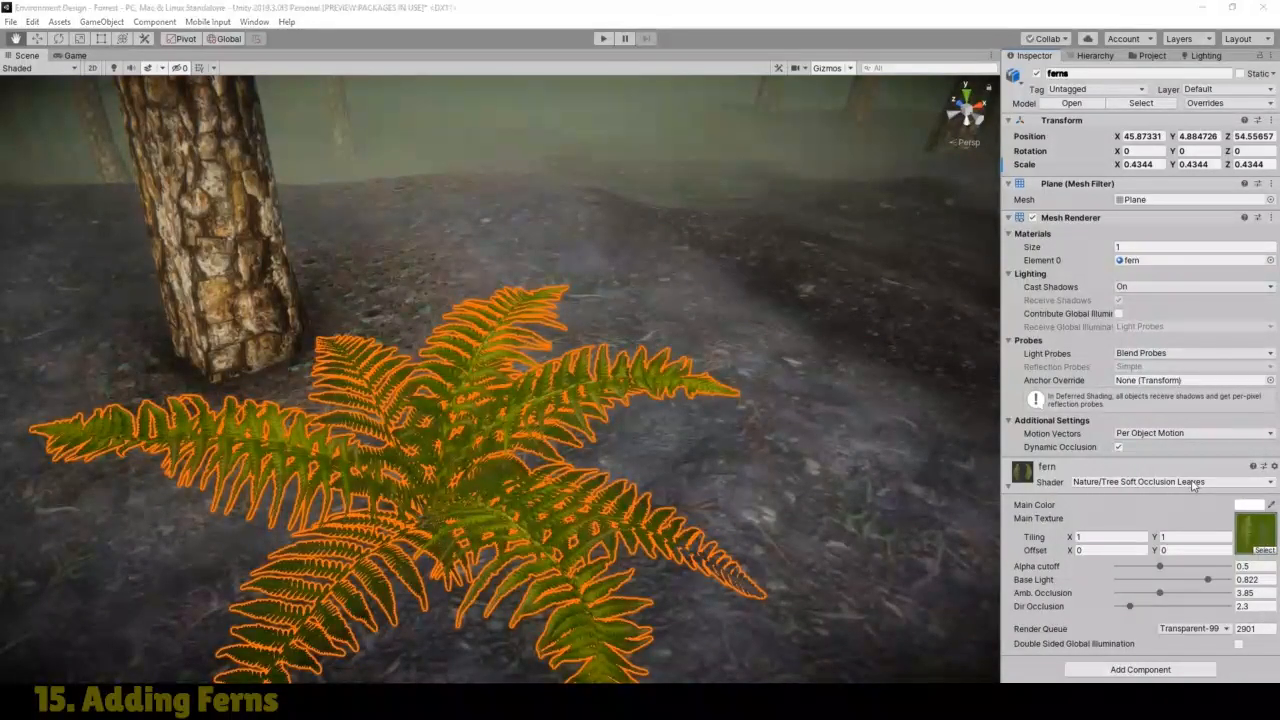
click(1193, 483)
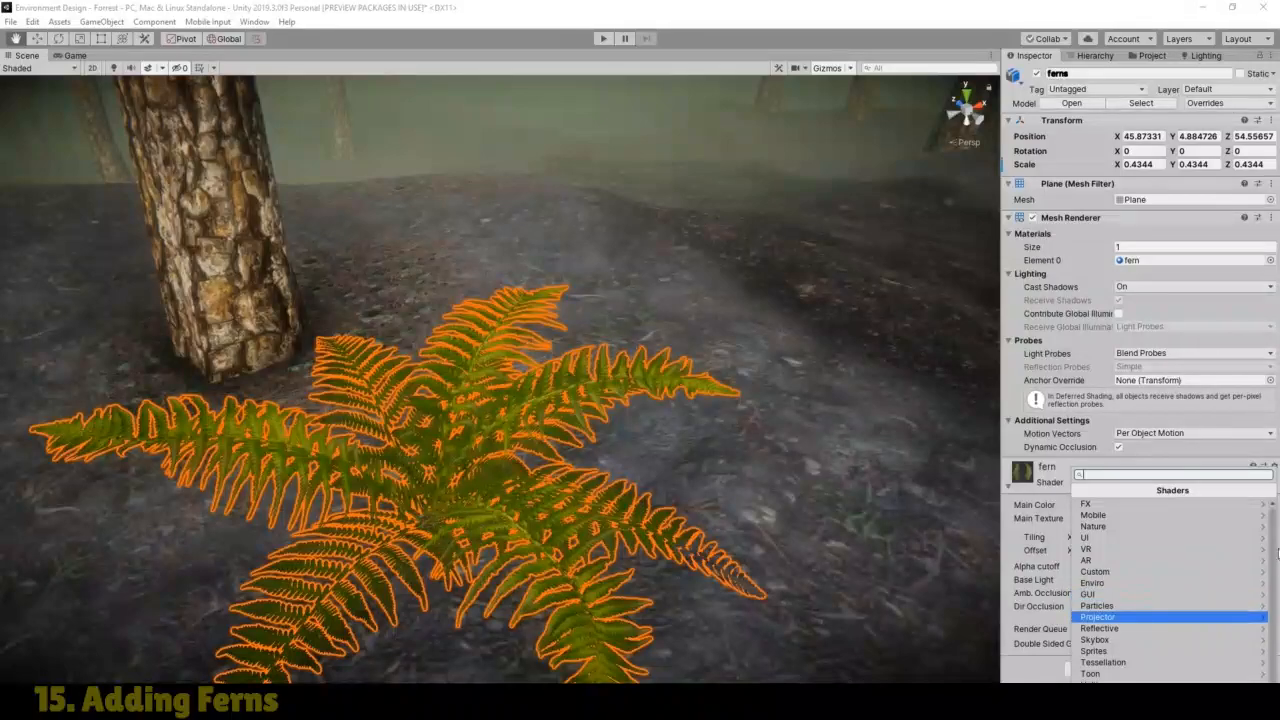
scroll(1170, 615, down, 1)
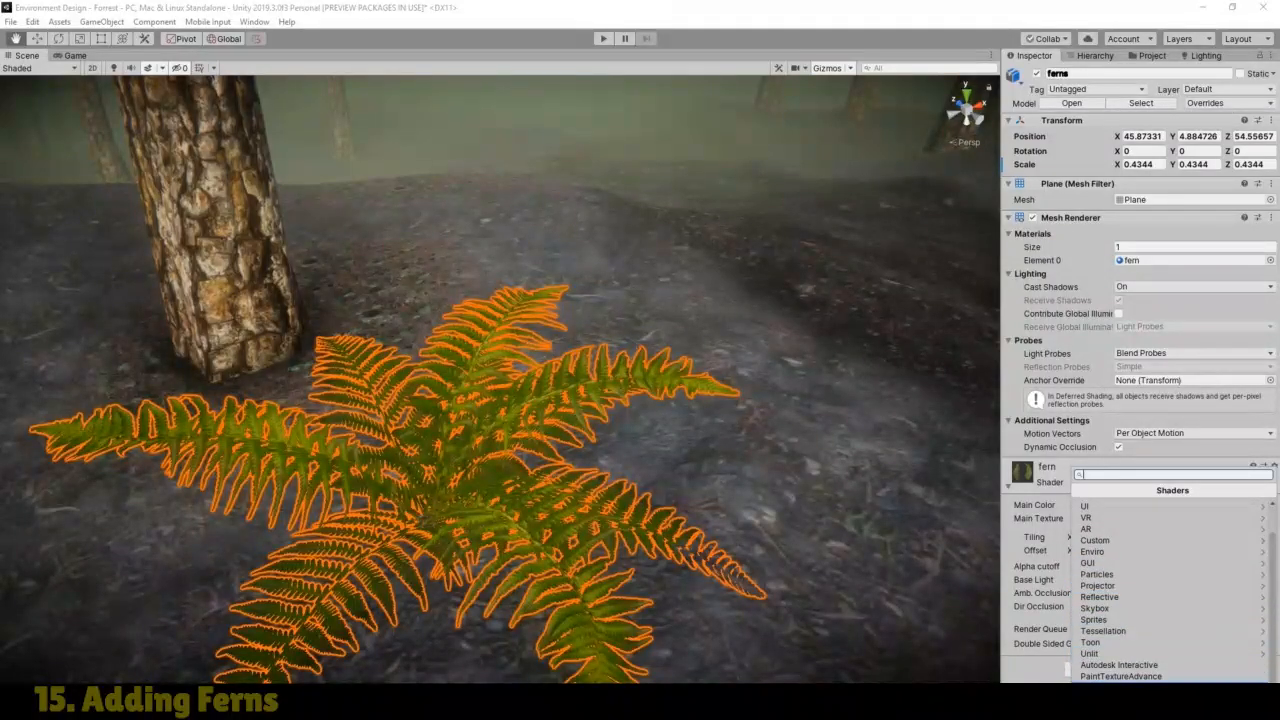
click(1100, 687)
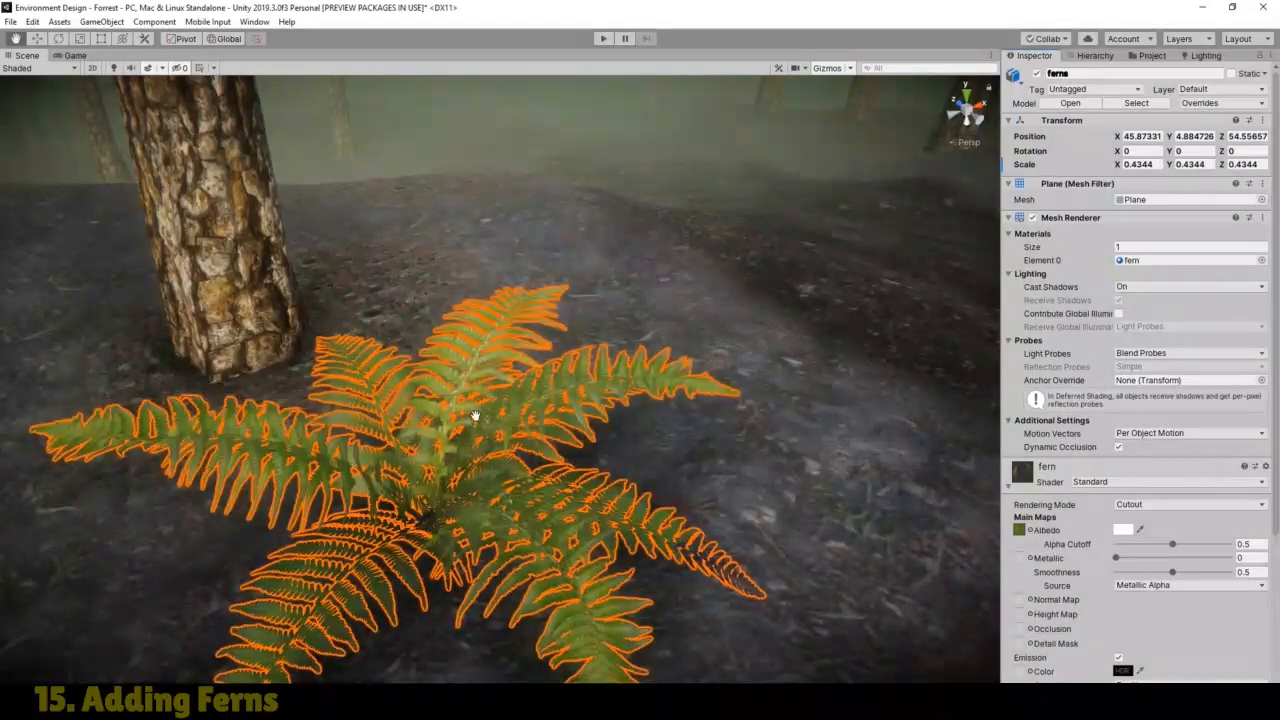
Step: Turn off reflections on the fern material and set Metallic to 0.679, Smoothness to 0.13 and Alpha Cutoff to 0.172
scroll(466, 414, up, 2)
alt+drag(470, 414, 358, 406)
key(d)
right_drag(358, 406, 464, 432)
key(w)
key(f)
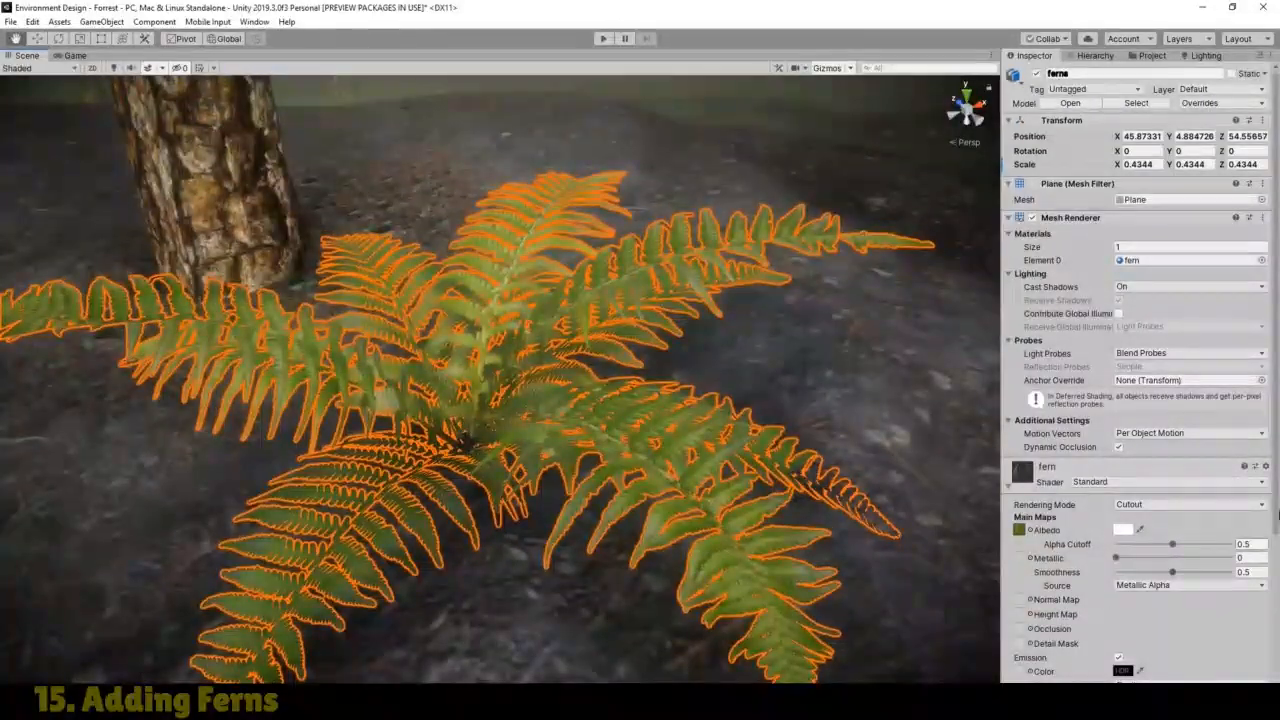
scroll(1203, 457, down, 5)
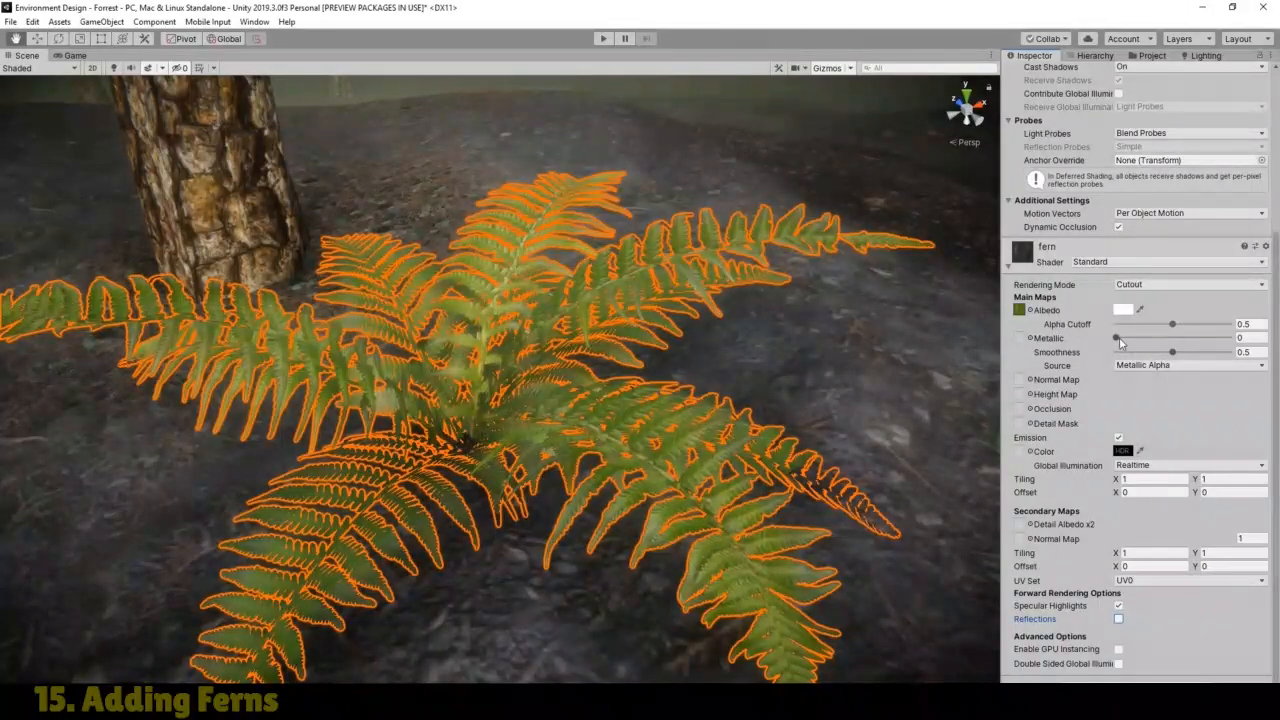
mouse_move(1123, 341)
mouse_down()
mouse_move(1193, 346)
mouse_move(1121, 362)
mouse_move(1233, 362)
mouse_move(1131, 366)
mouse_up()
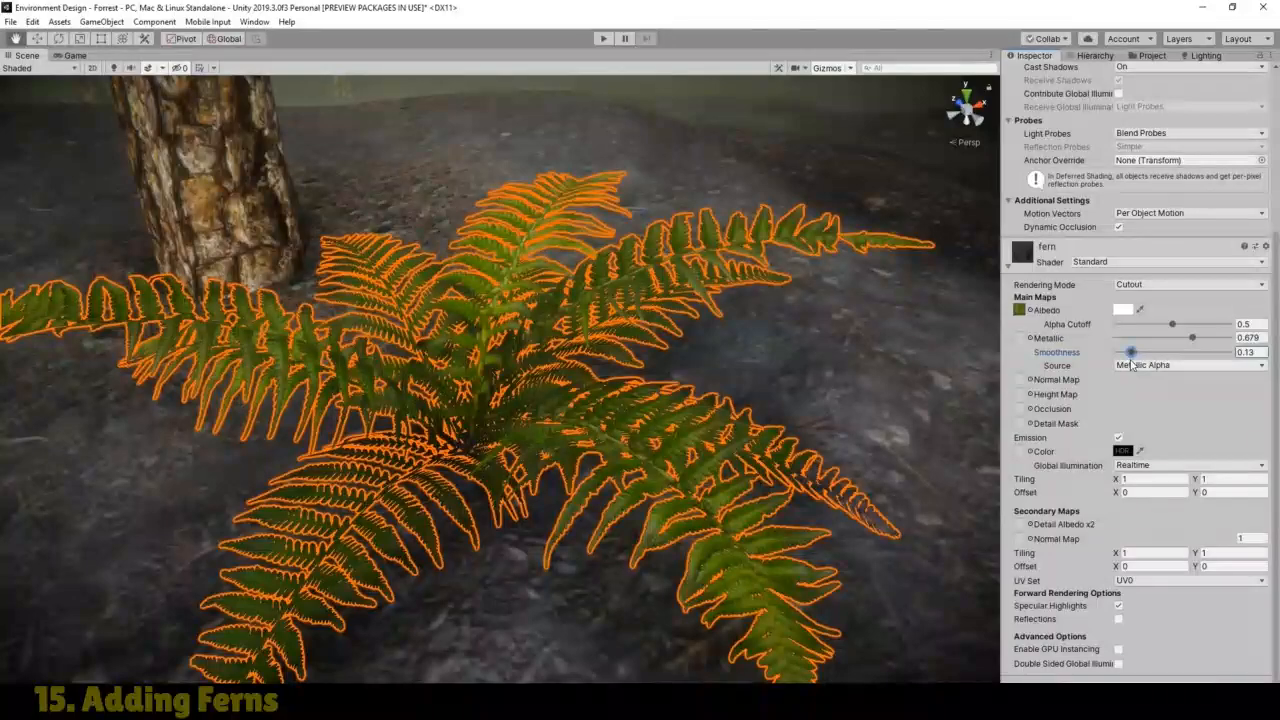
drag(1173, 328, 1124, 335)
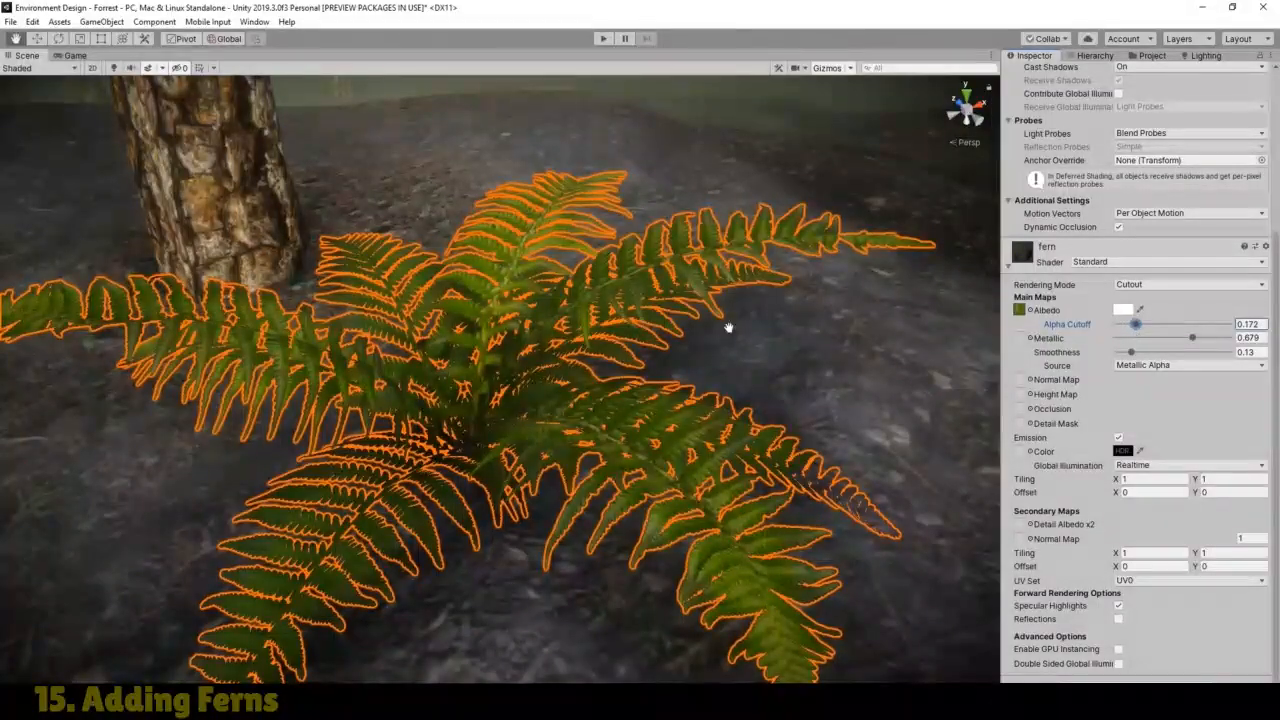
Step: Inspect the fern's new material from another angle, run the game to check it among the trees, and stop play mode
alt+drag(607, 387, 523, 406)
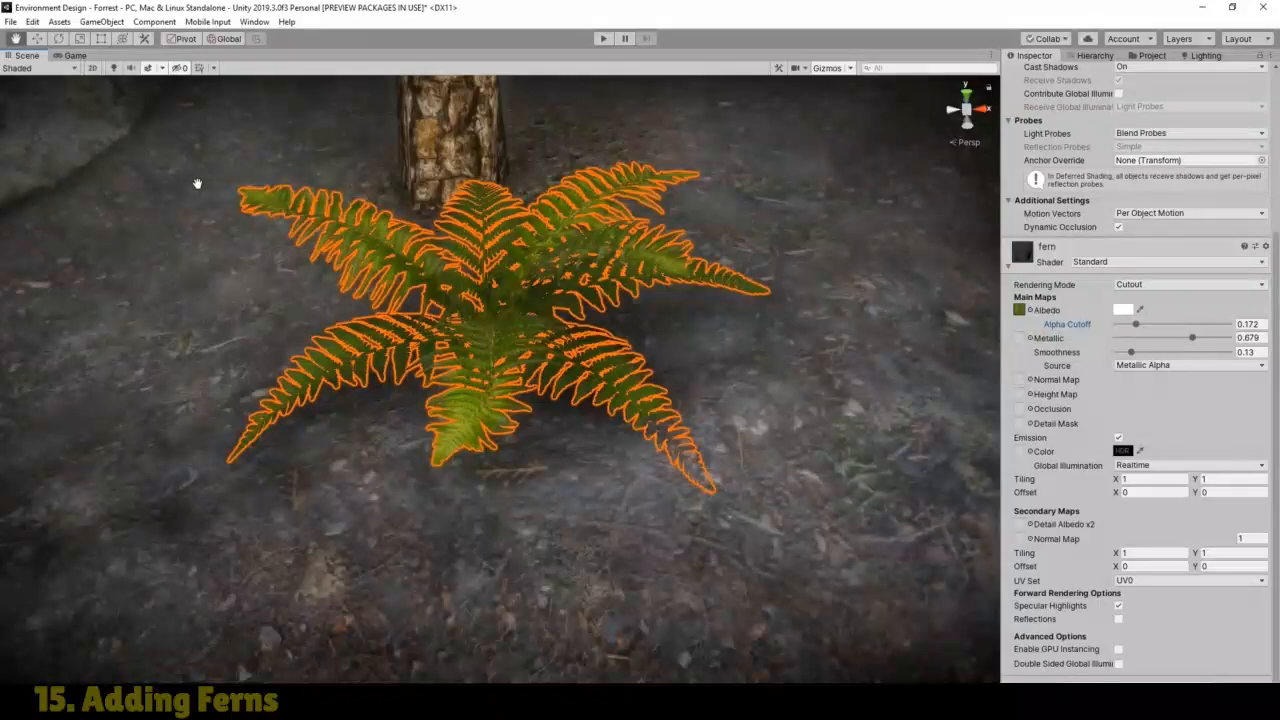
click(75, 55)
click(603, 38)
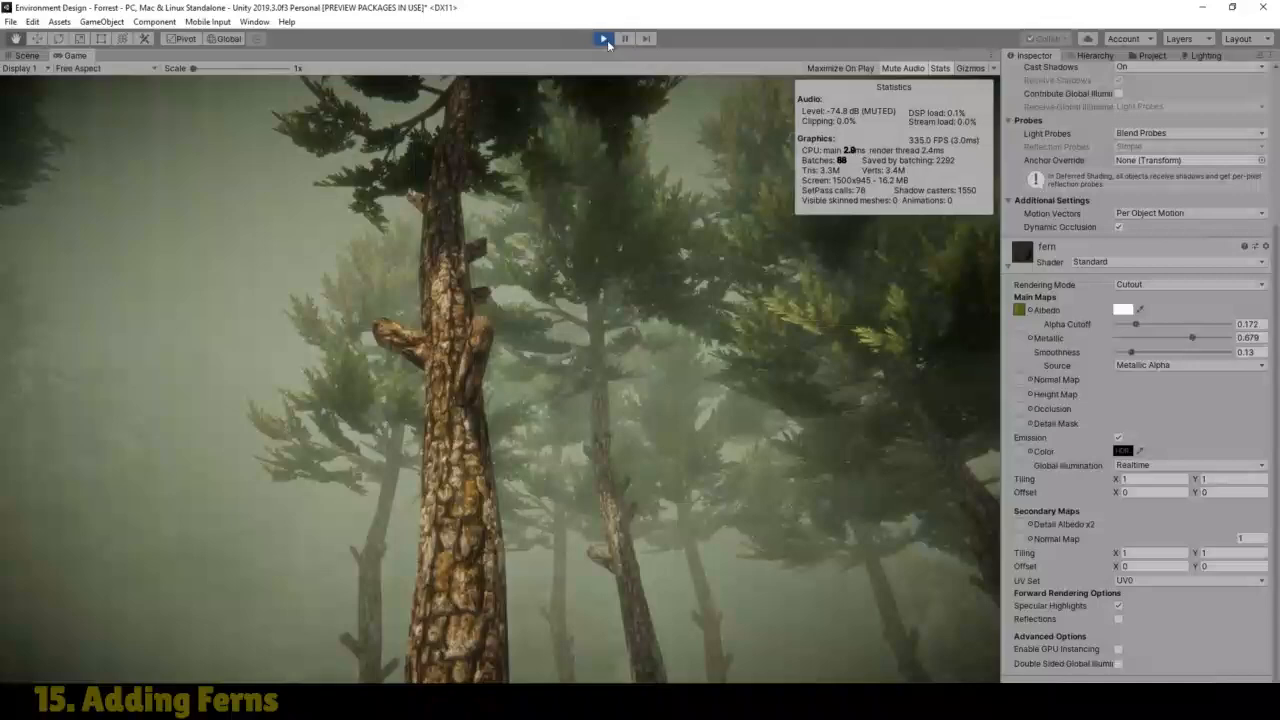
click(604, 39)
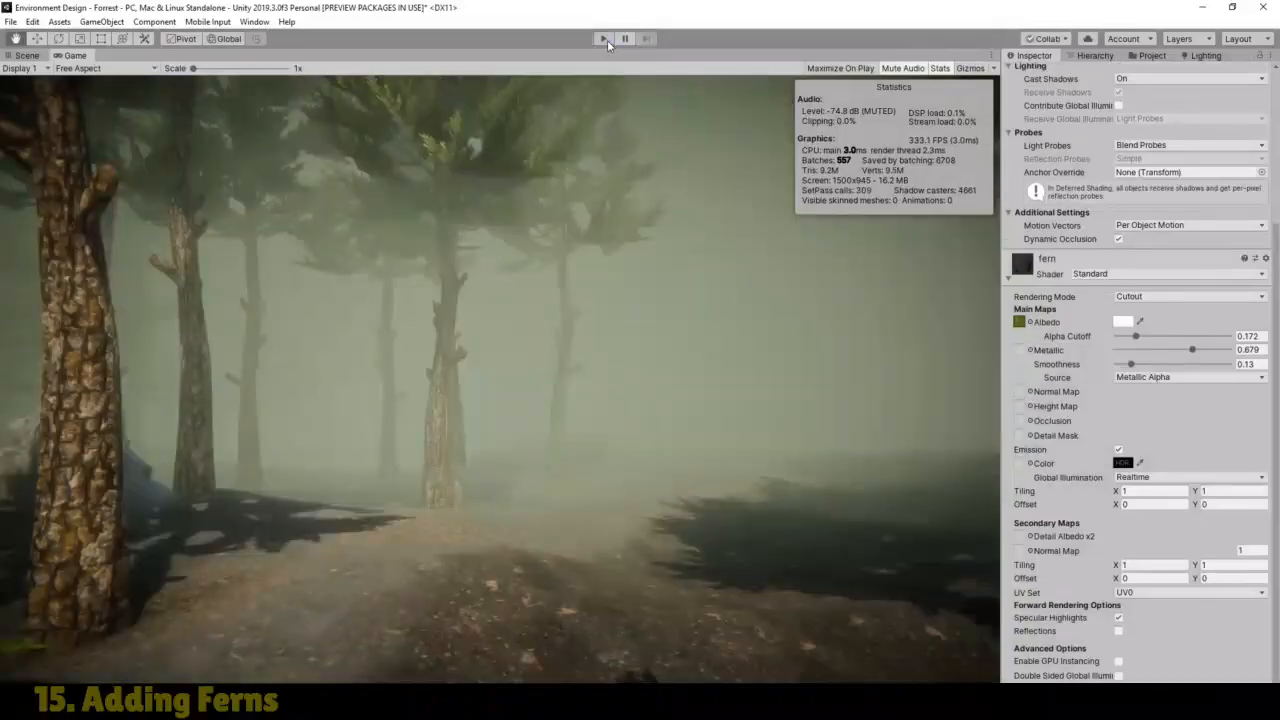
Step: Return to the scene view and hide the fog around the fern
click(27, 56)
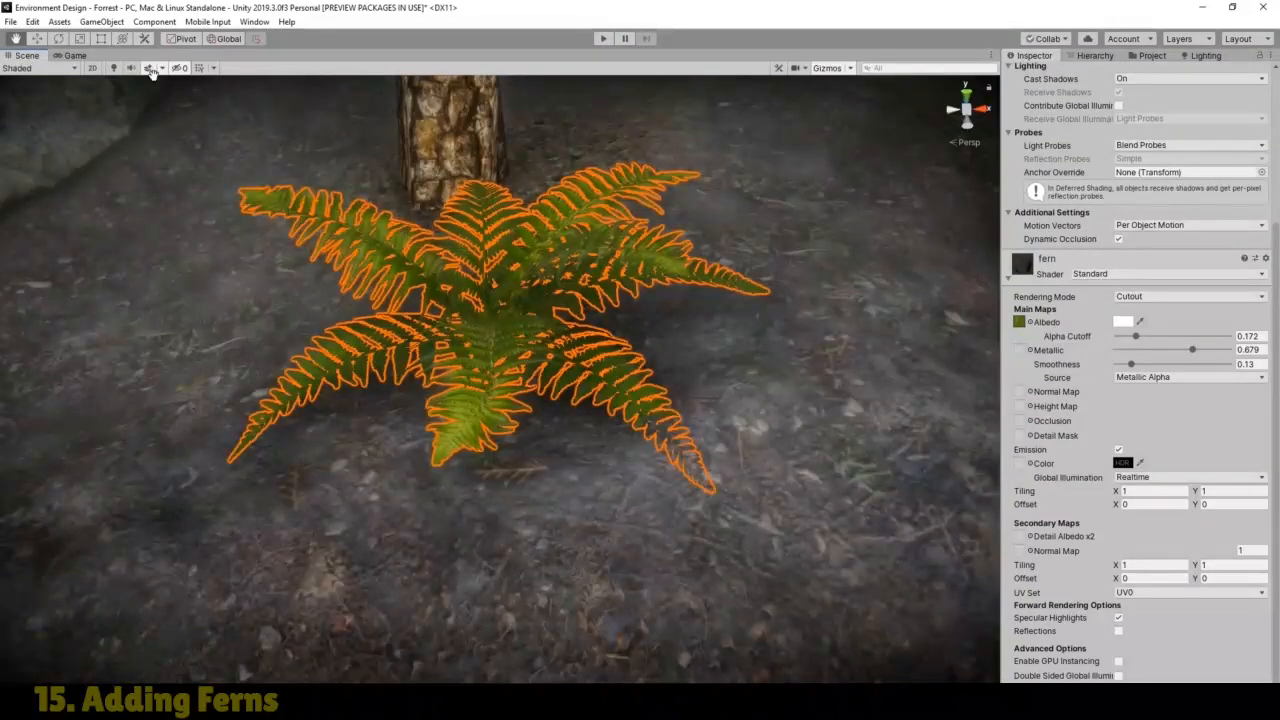
click(162, 69)
click(162, 69)
click(162, 69)
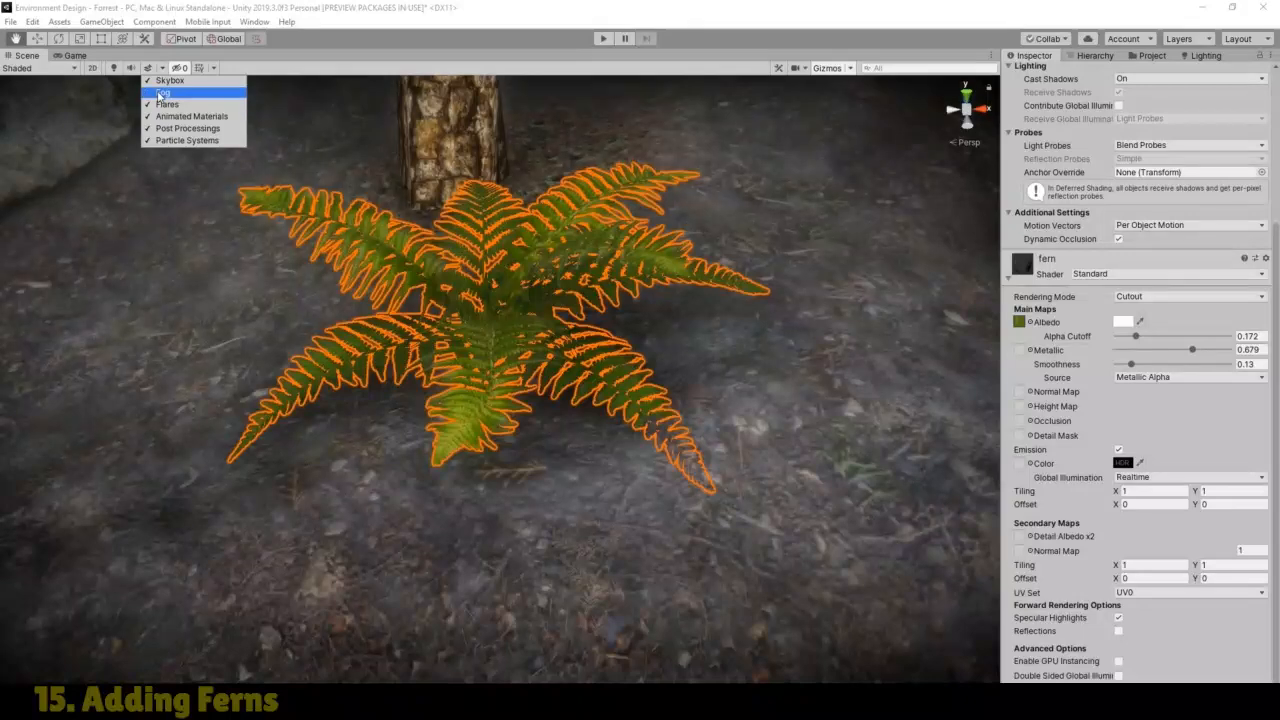
click(361, 52)
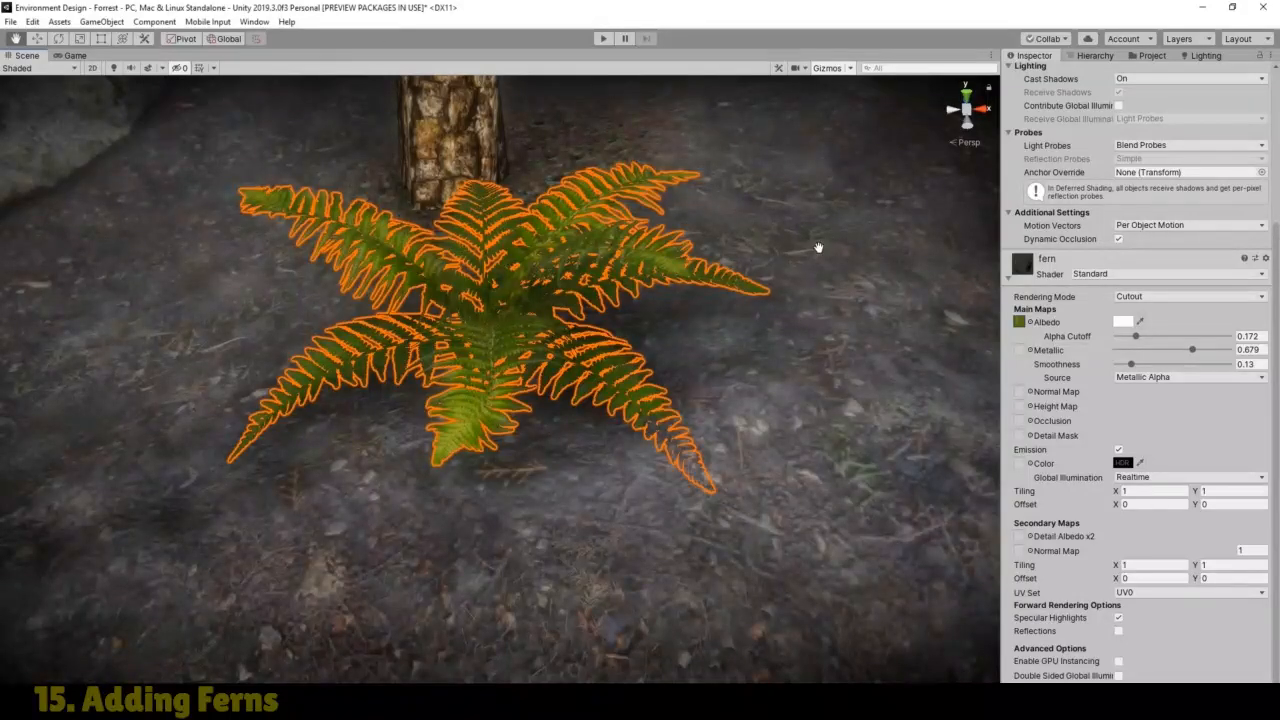
Step: Duplicate the fern and move the copy right and forward so that it partly overlaps the original
click(1092, 55)
click(1078, 103)
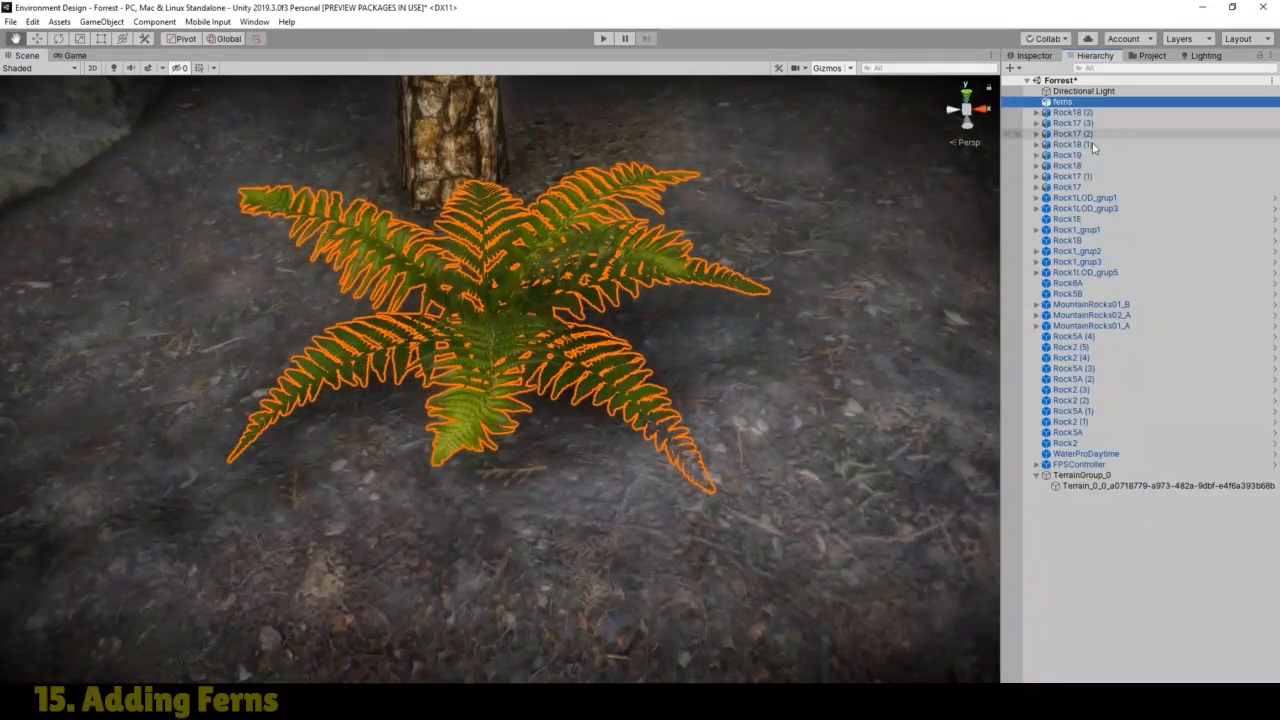
key(ctrl+d)
click(37, 38)
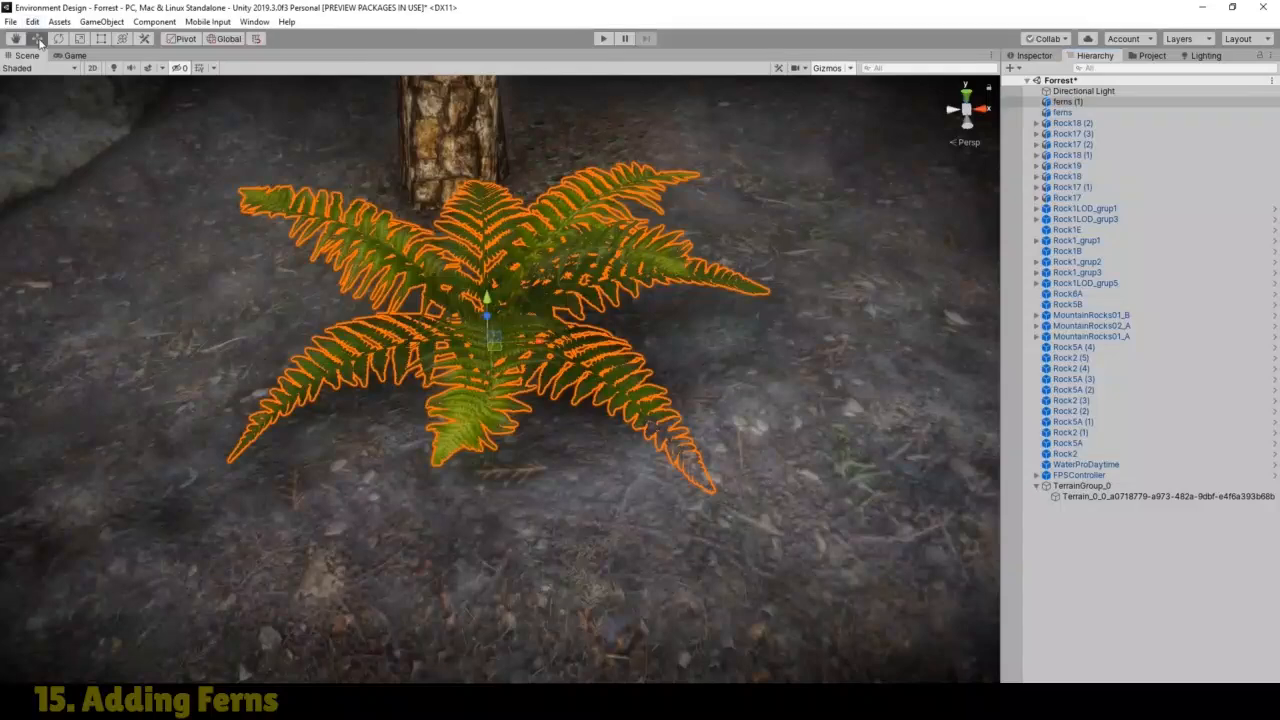
drag(540, 345, 724, 357)
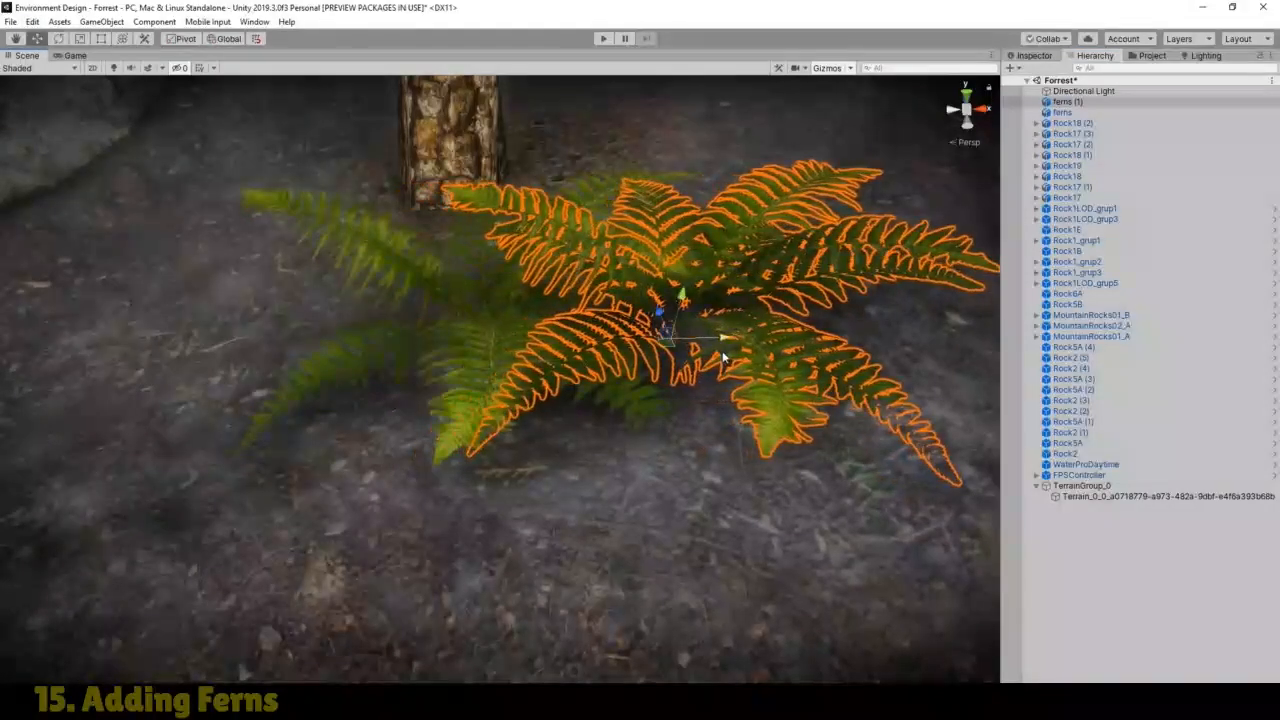
drag(660, 312, 692, 385)
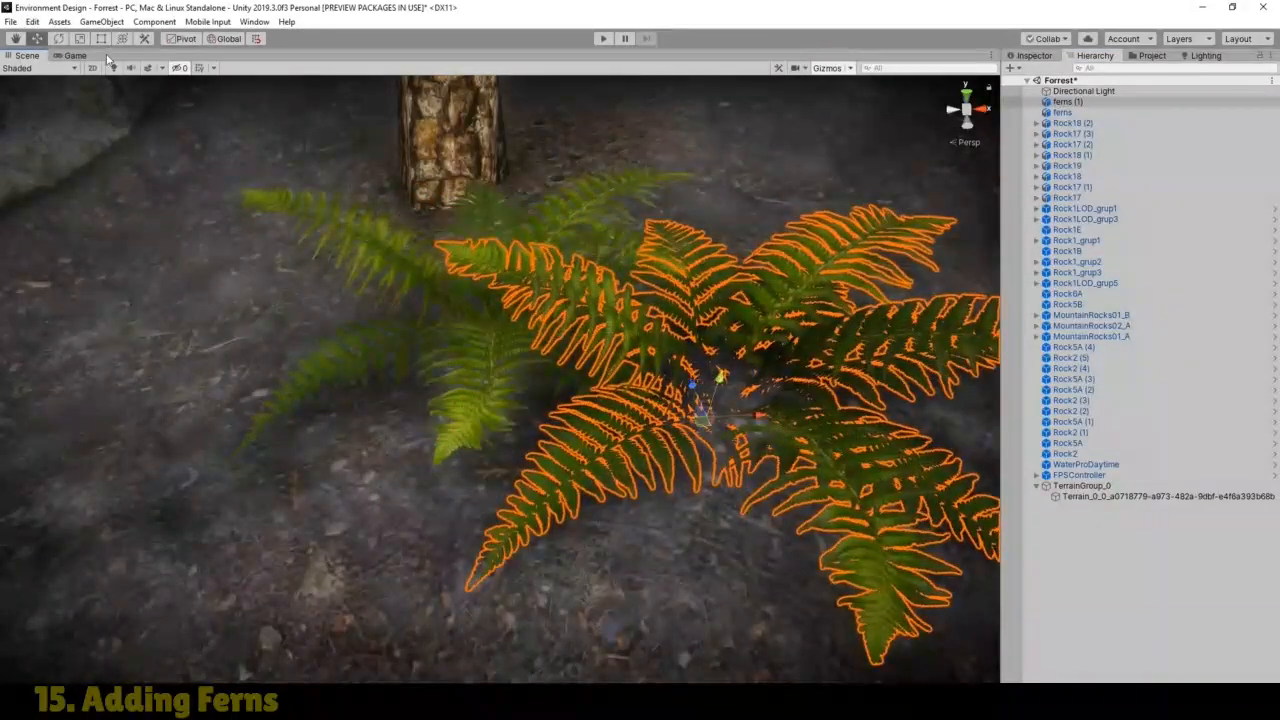
Step: Rotate the second fern around its vertical axis and scale it down slightly and uniformly
click(58, 38)
drag(709, 453, 537, 397)
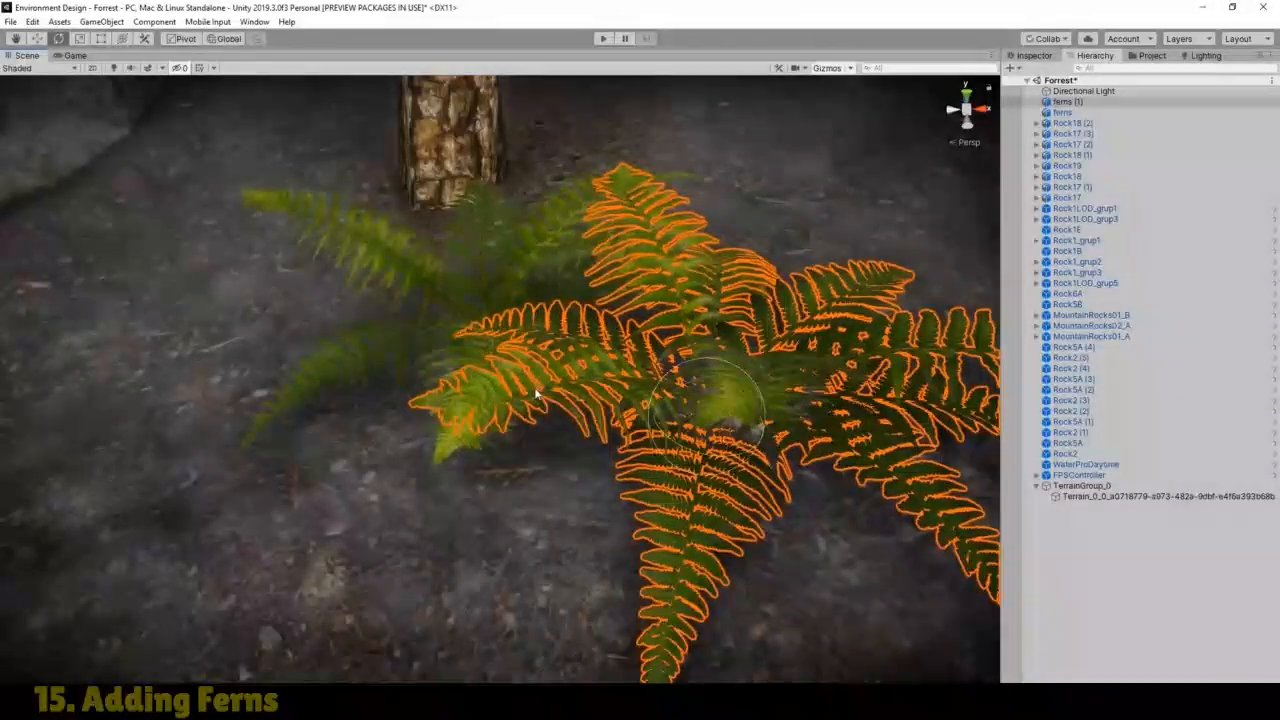
click(81, 38)
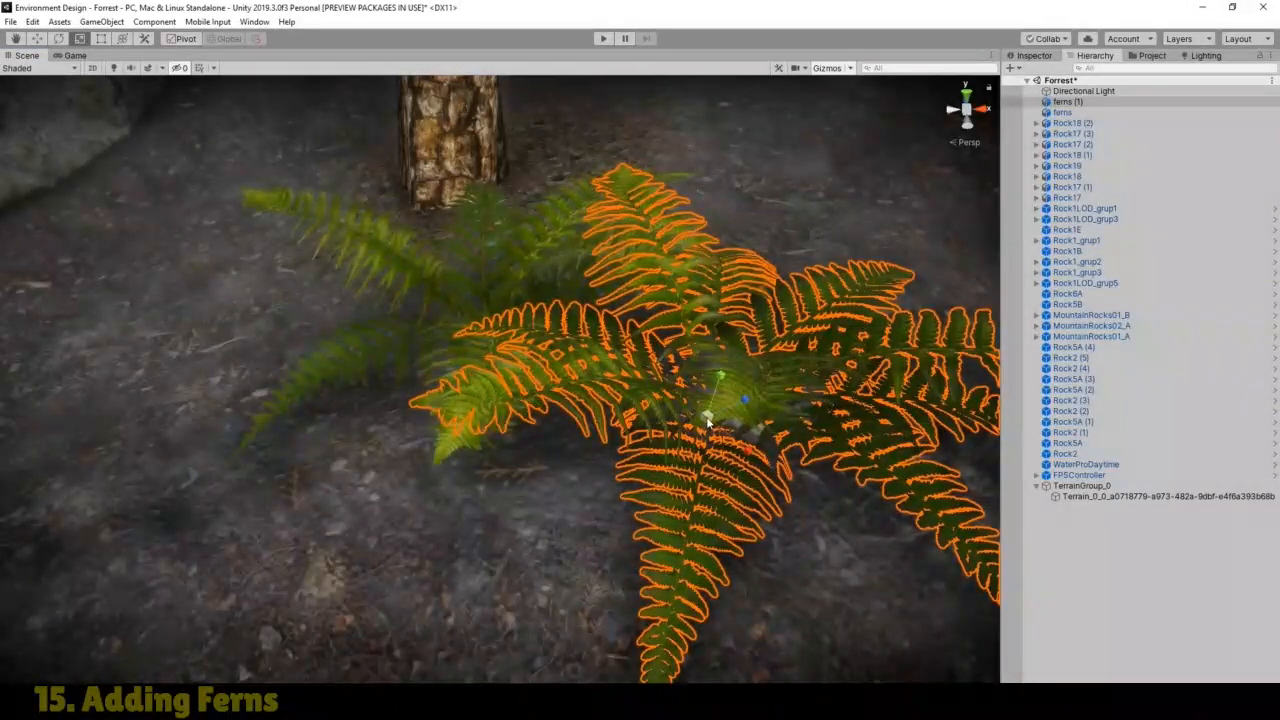
mouse_move(707, 423)
mouse_down()
mouse_move(640, 430)
mouse_move(699, 426)
mouse_up()
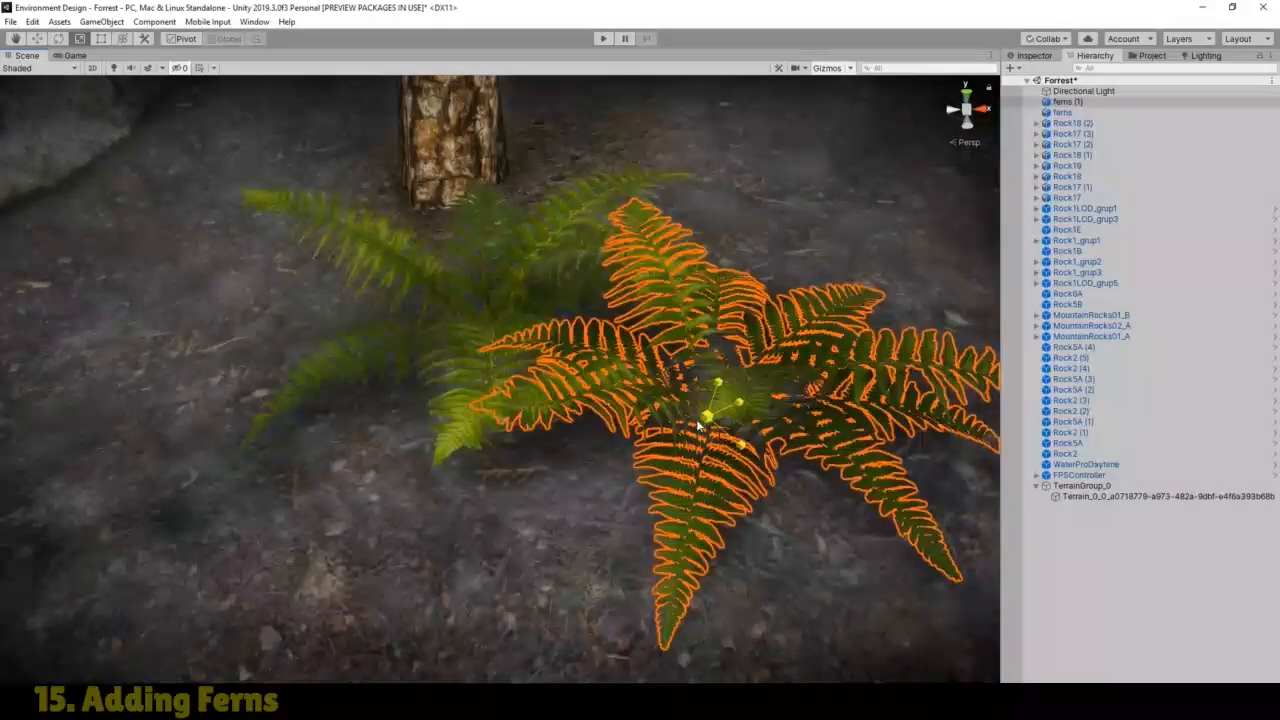
Step: Duplicate the second fern and move the copy to the left foreground, in front of the original fern
click(1066, 102)
key(ctrl+d)
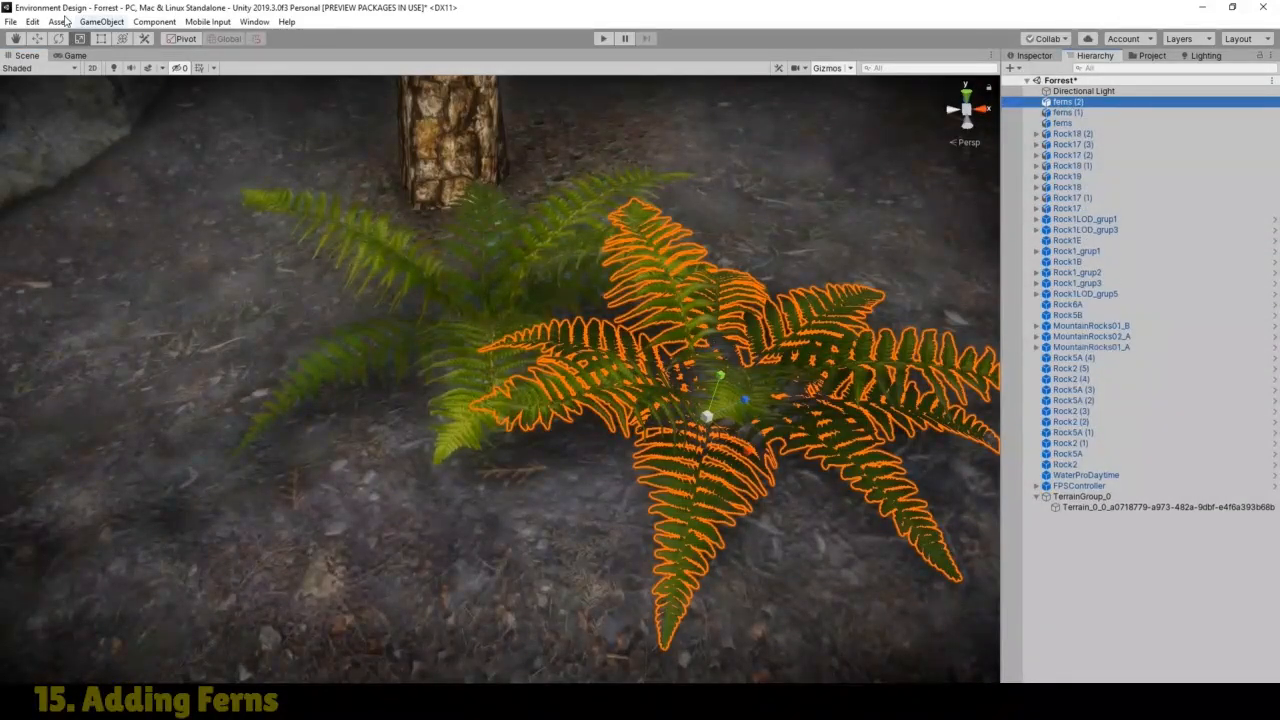
key(w)
drag(717, 390, 459, 436)
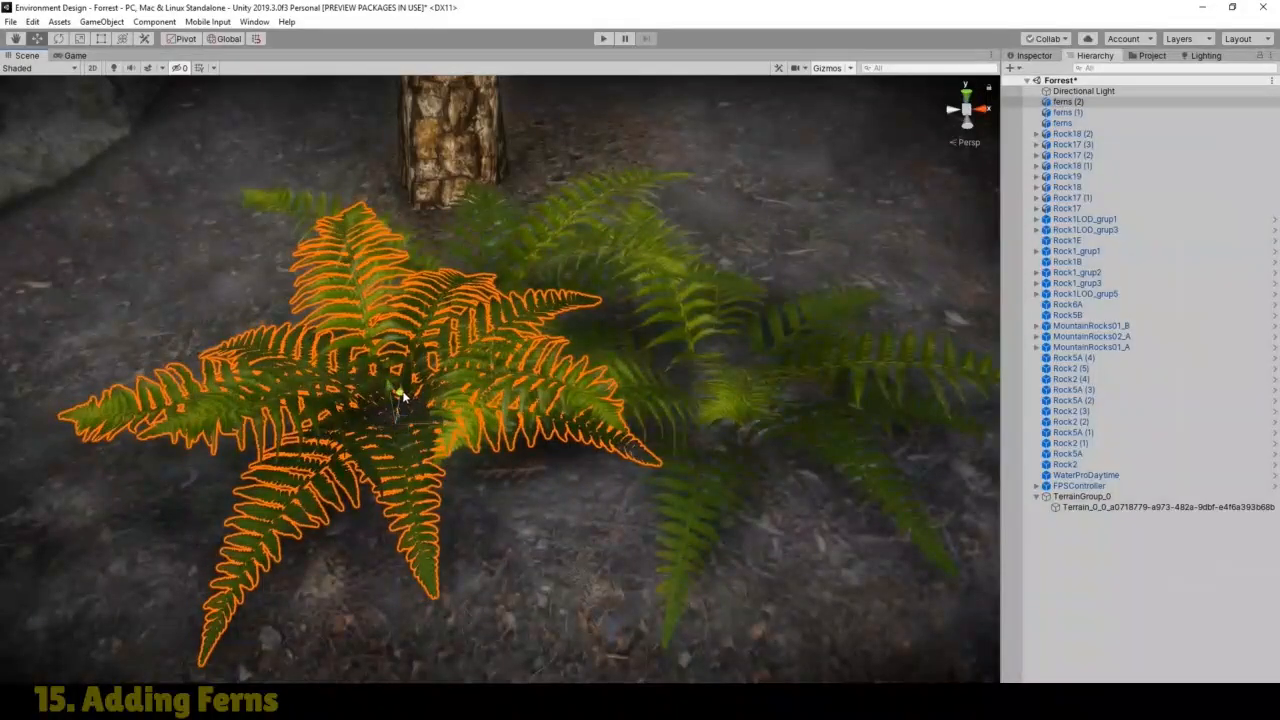
drag(401, 396, 380, 528)
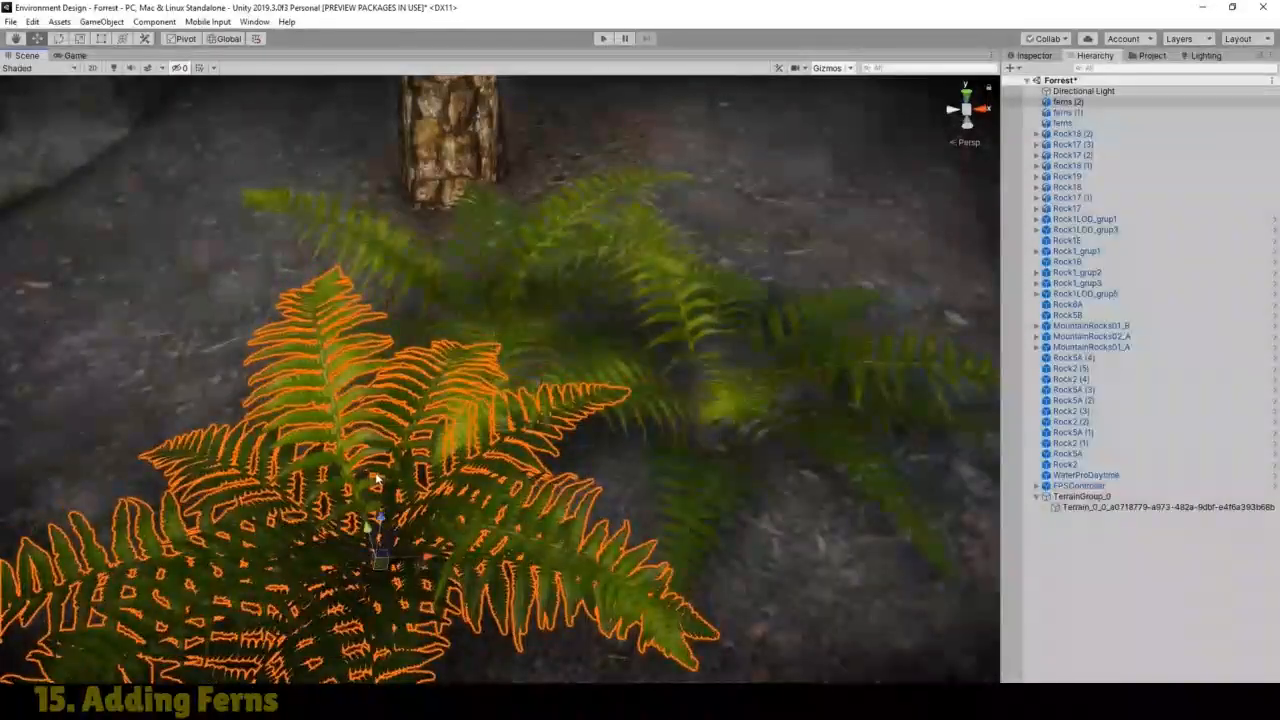
Step: Rotate the third fern, scale it down uniformly, and shift it slightly to the left and back
click(59, 39)
drag(405, 598, 297, 600)
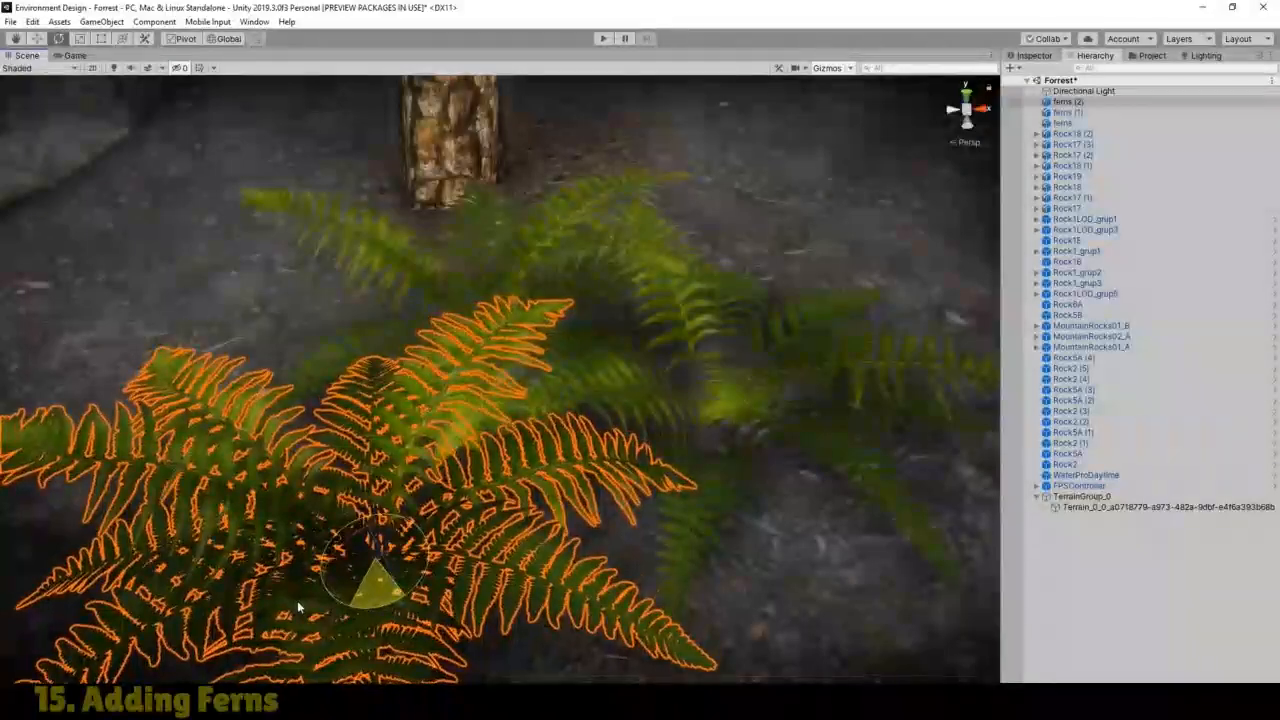
click(80, 39)
drag(375, 558, 357, 562)
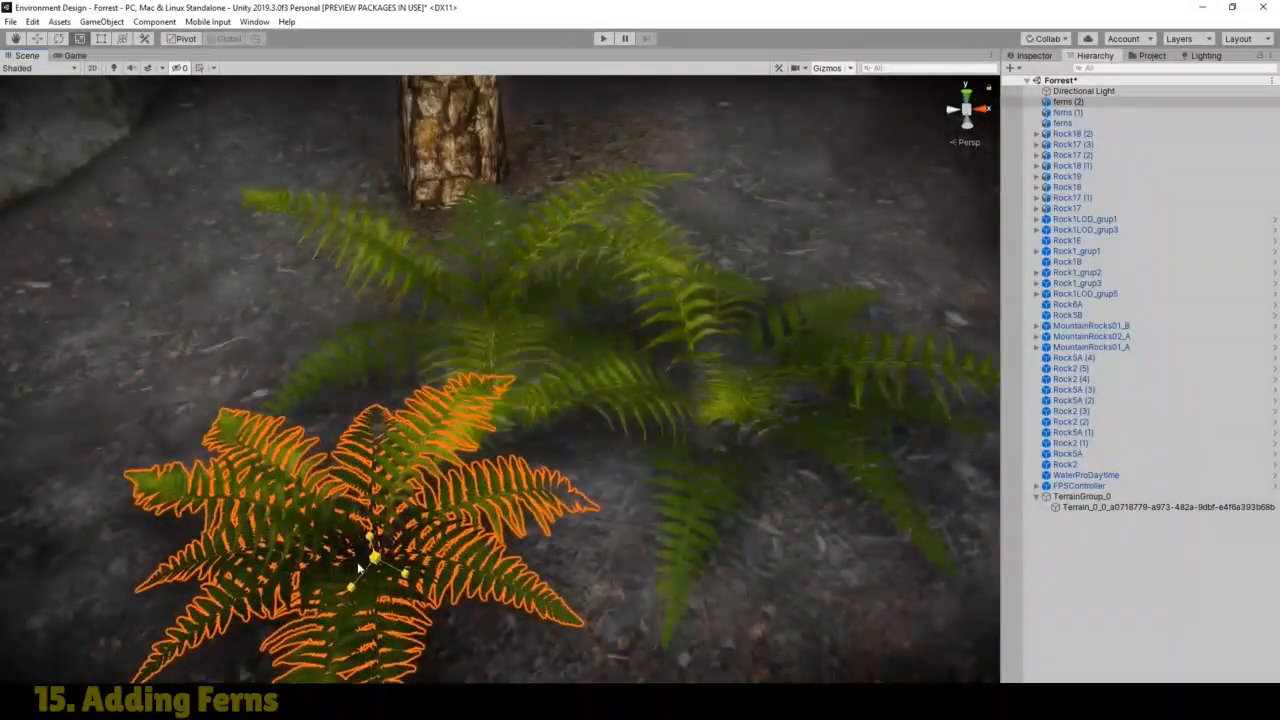
click(37, 38)
drag(380, 558, 338, 495)
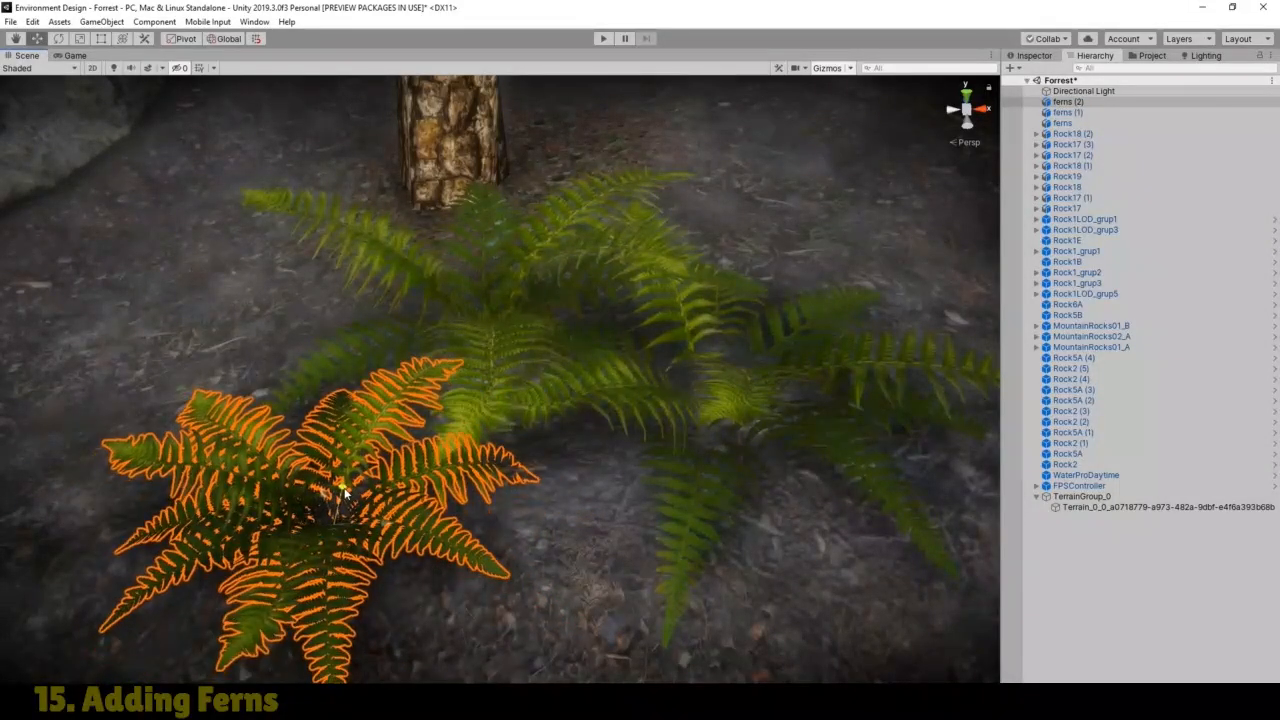
Step: Duplicate the third fern, move the copy right and toward the foreground, and start rotating it
click(1066, 102)
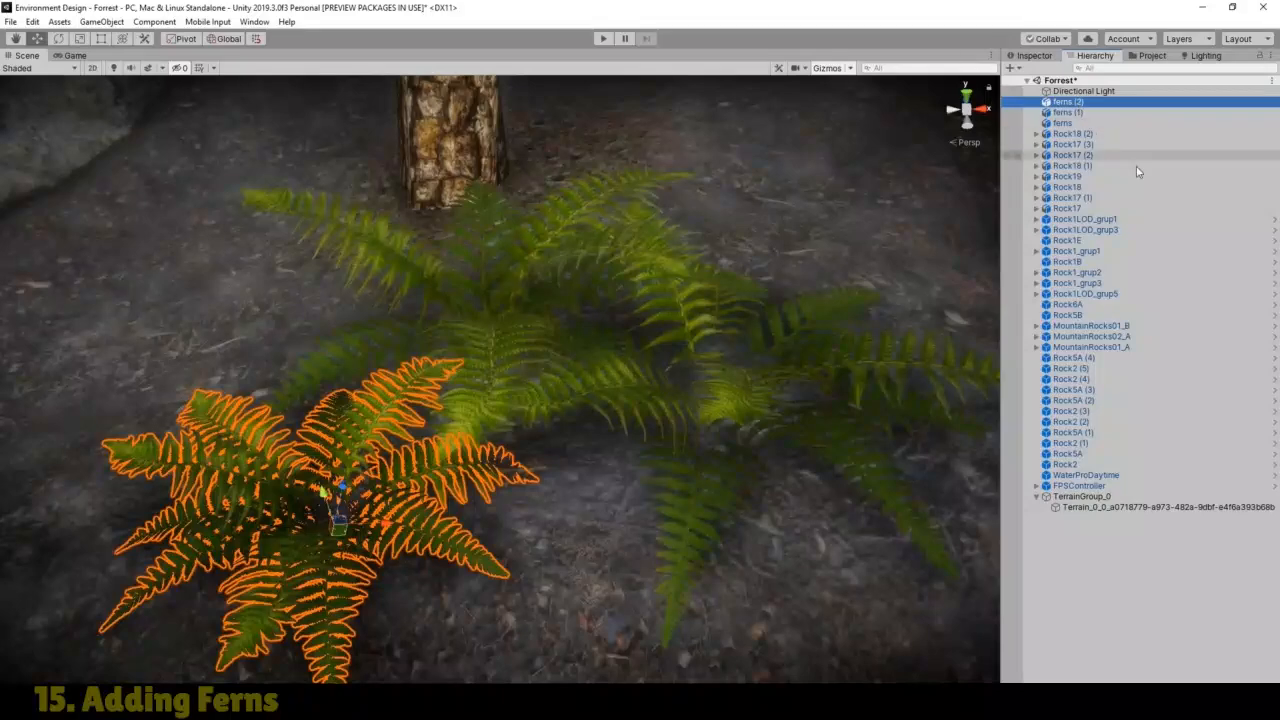
key(ctrl+d)
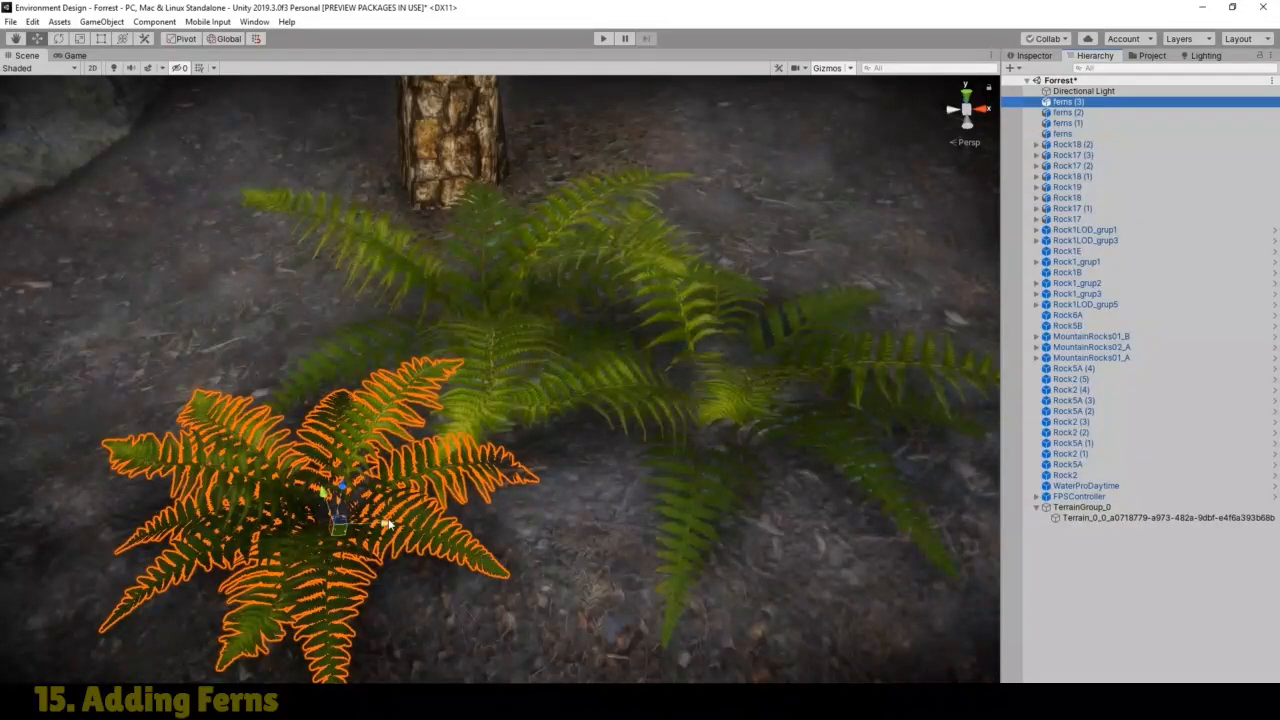
drag(390, 523, 547, 531)
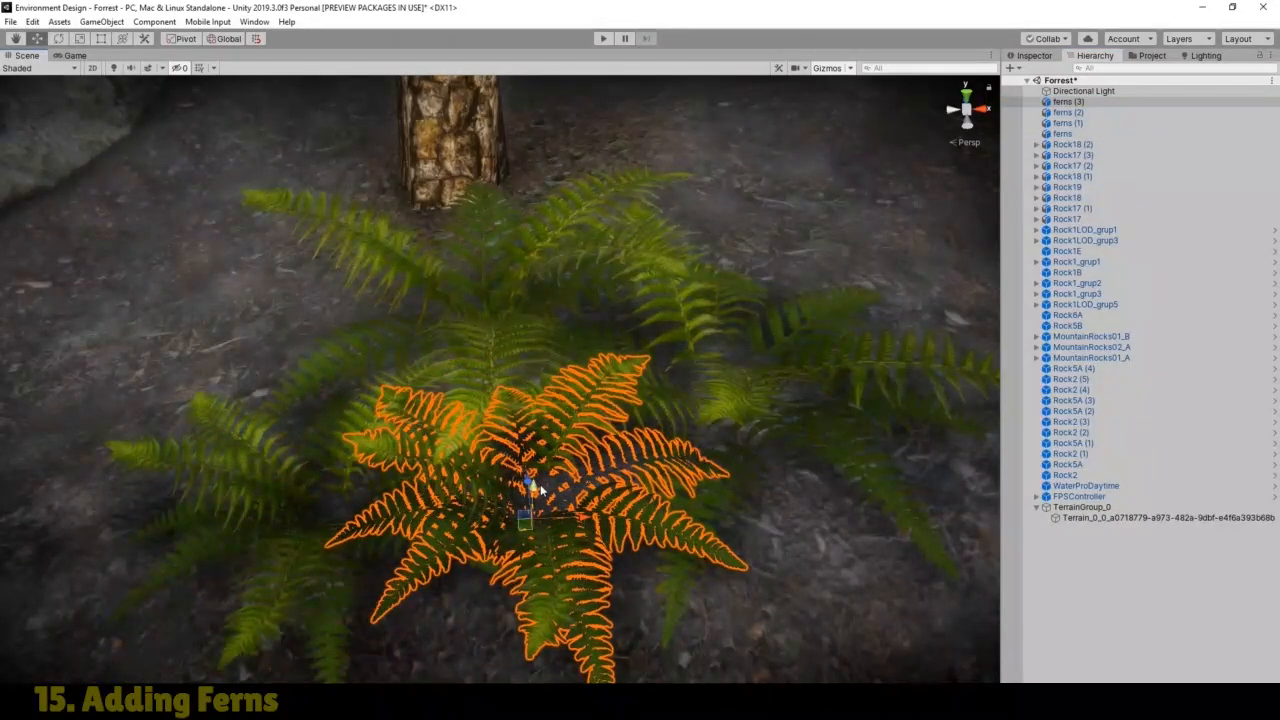
drag(529, 484, 538, 572)
click(58, 39)
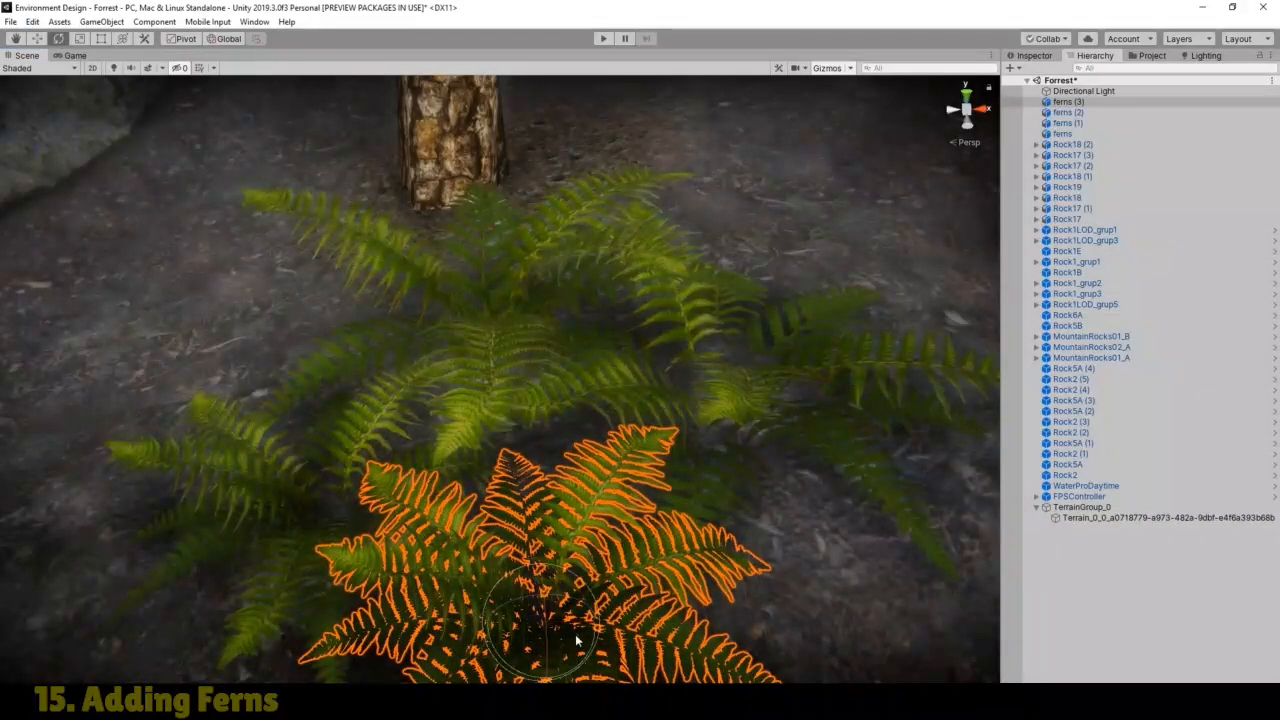
Step: Rotate the foremost fern, ferns (3), so its leaves point differently from the neighbouring ferns
drag(512, 672, 577, 678)
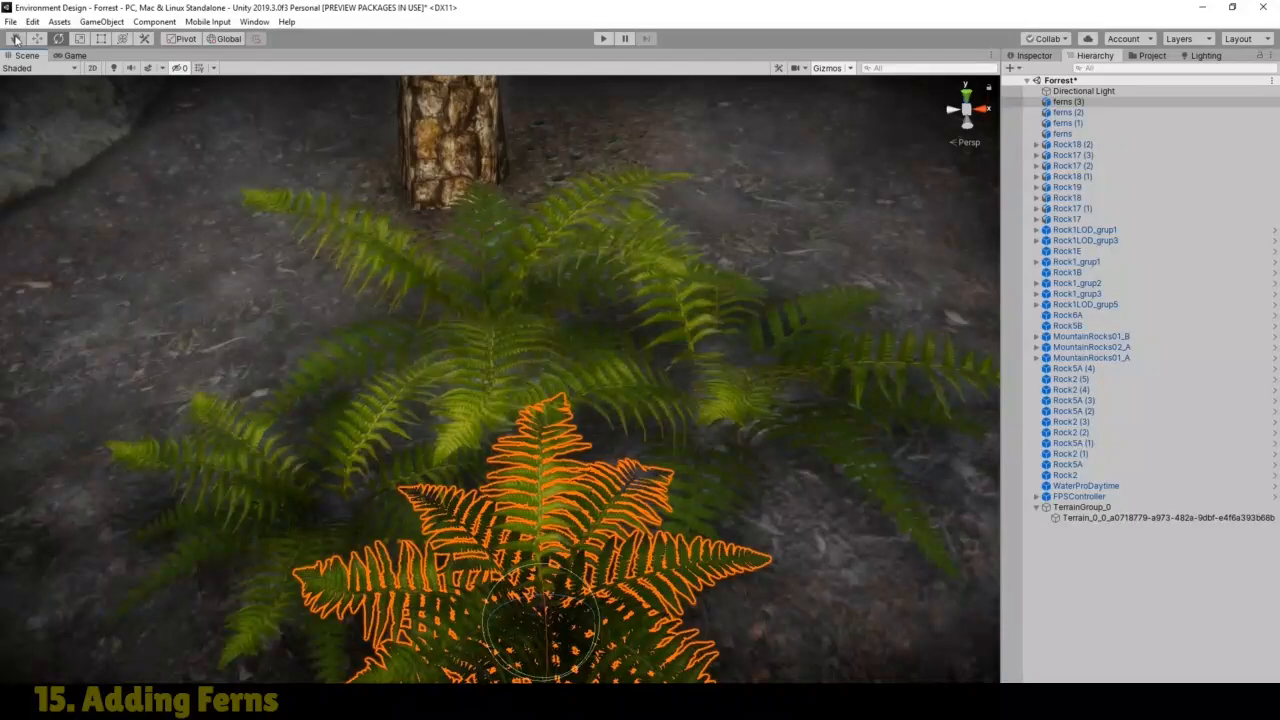
click(16, 39)
drag(423, 334, 391, 309)
right_drag(391, 309, 361, 279)
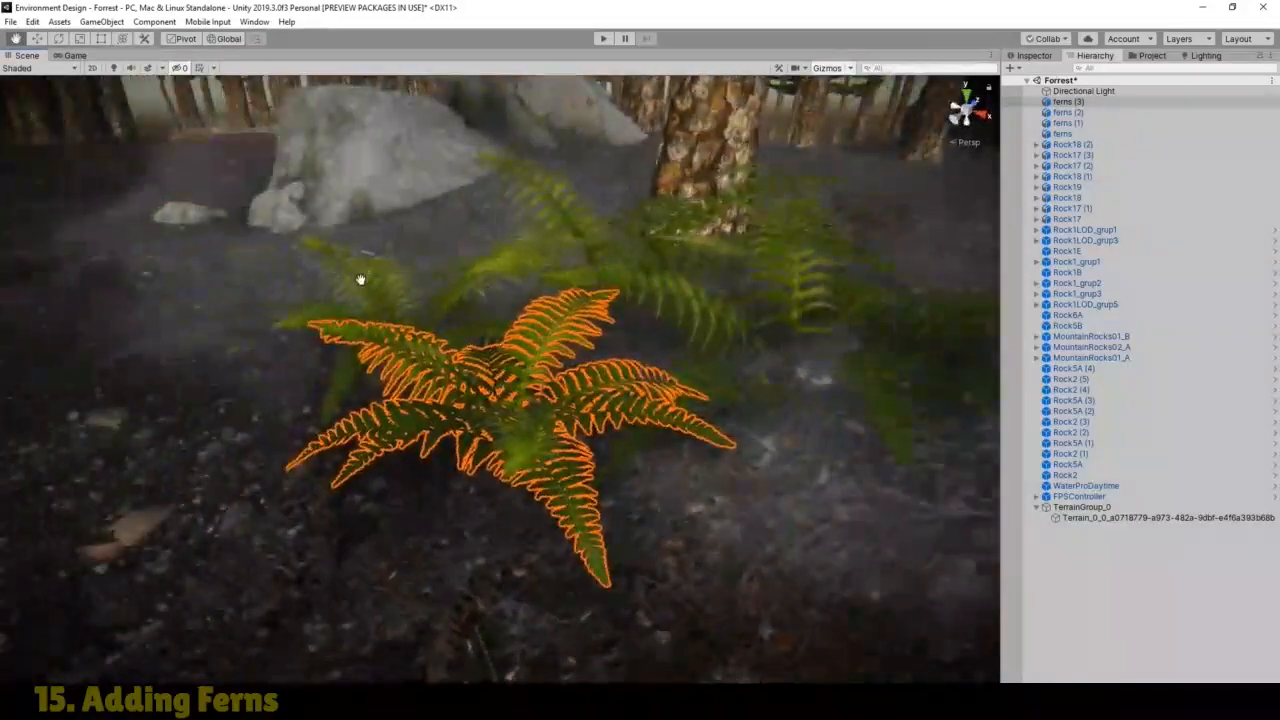
drag(361, 279, 351, 296)
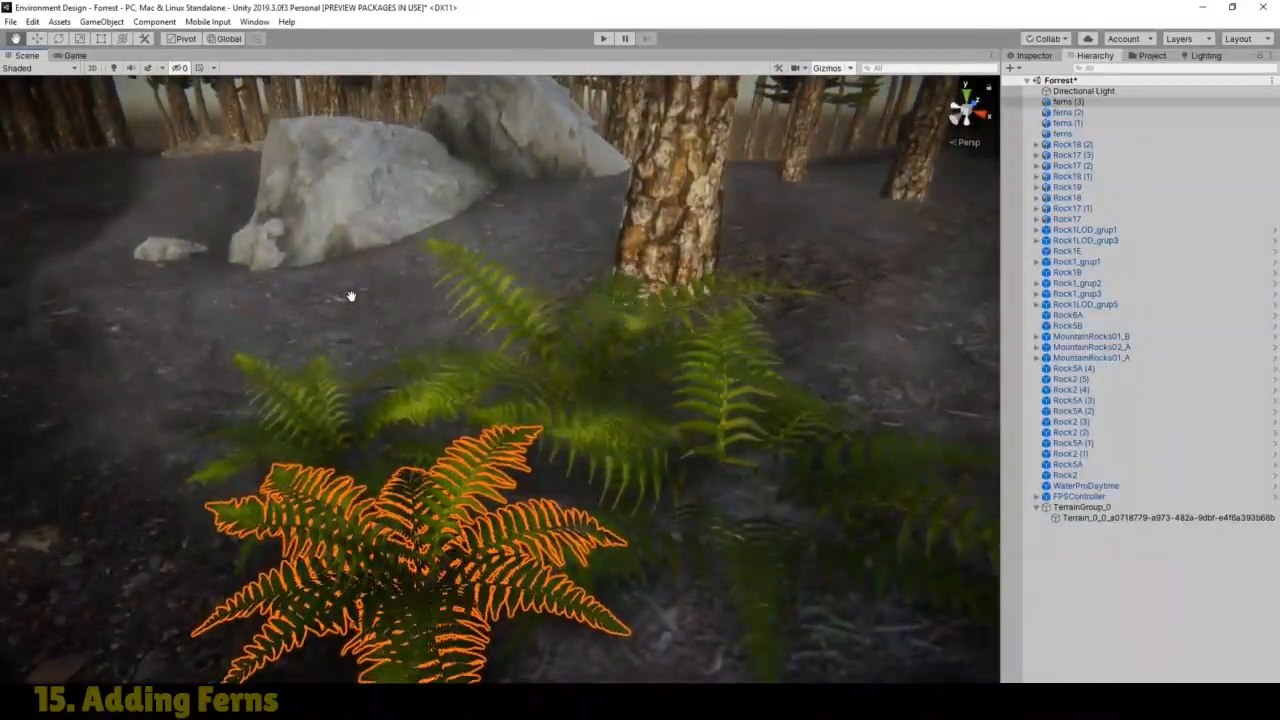
right_drag(351, 300, 489, 328)
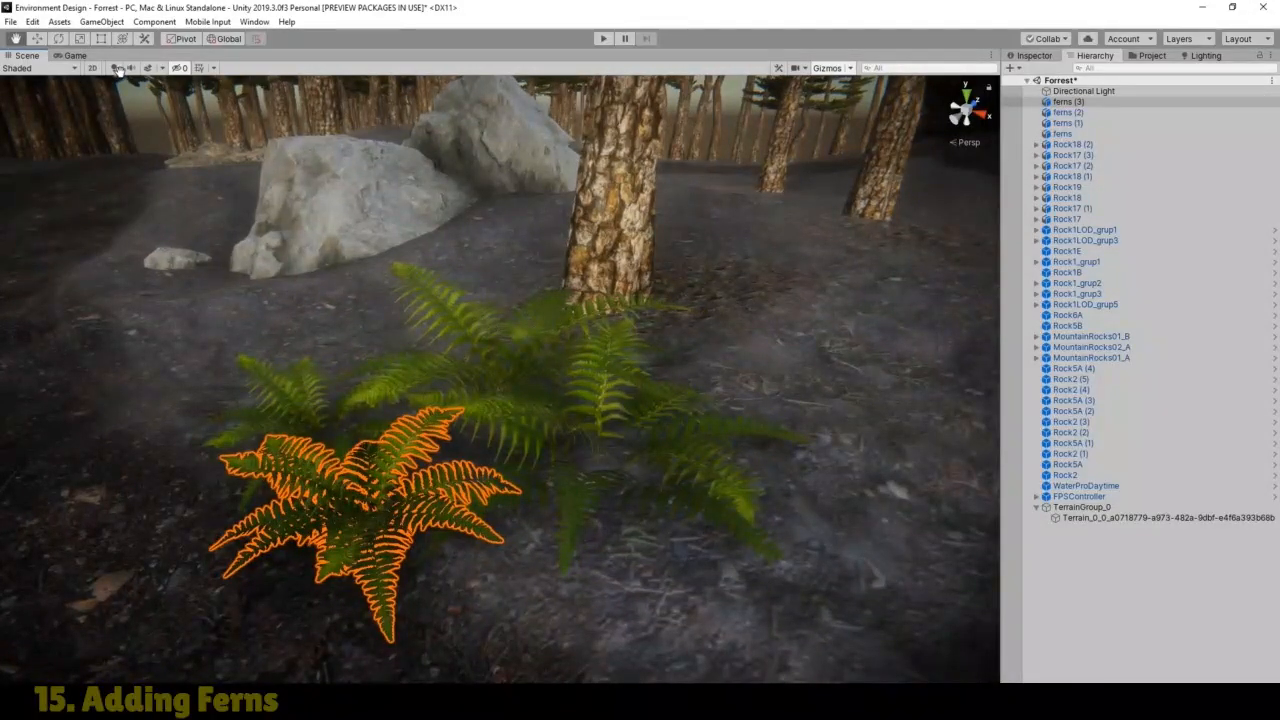
Step: Play-test the scene, walking up to the fern cluster and through the forest, and return to scene editing
click(75, 55)
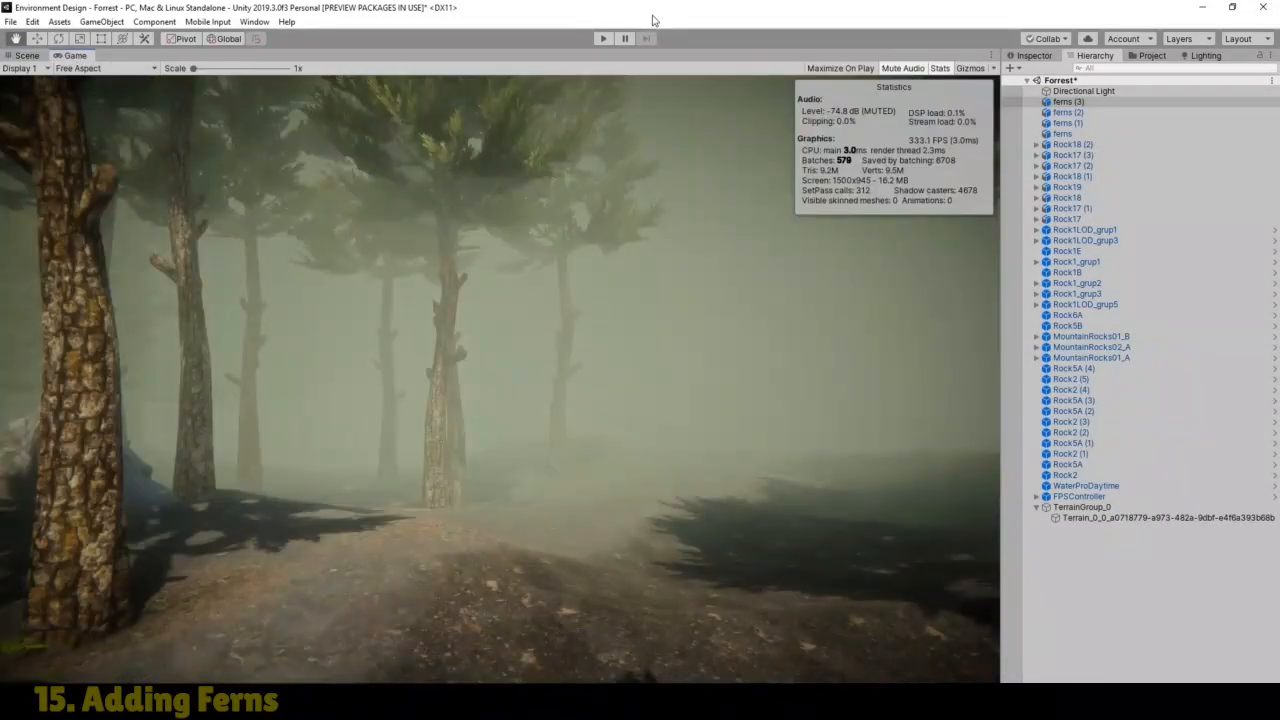
click(603, 40)
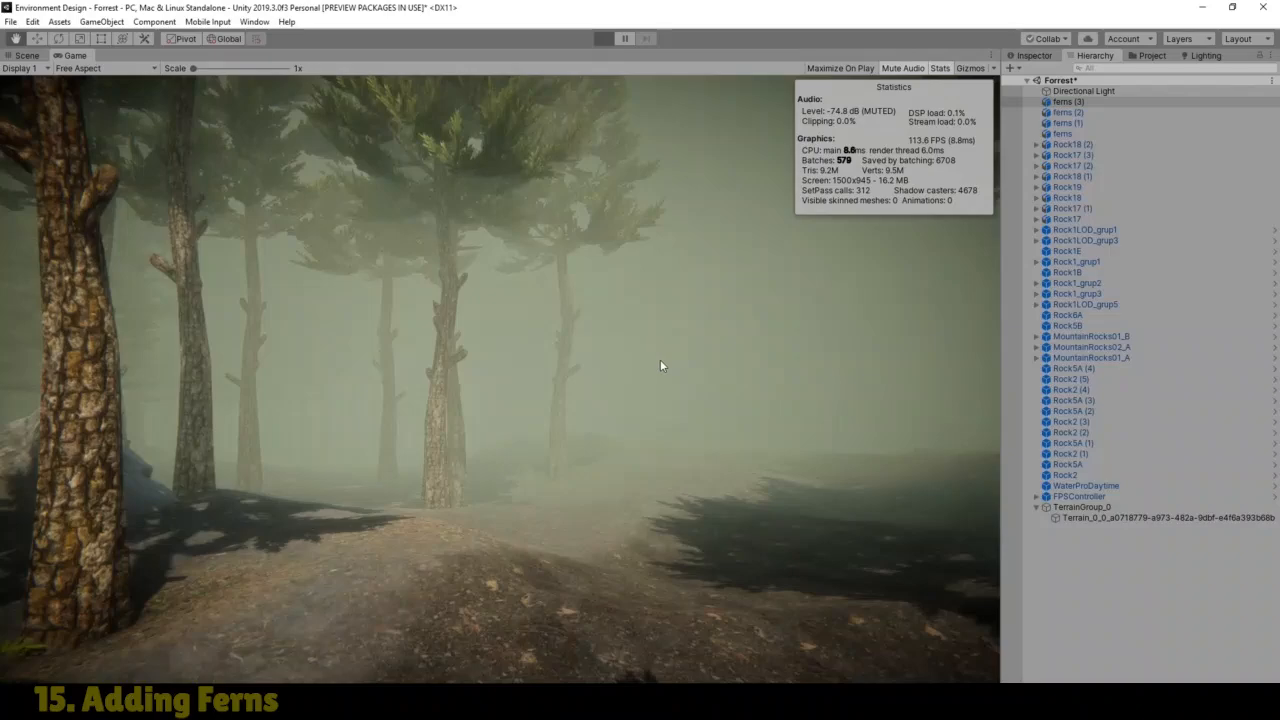
key(w)
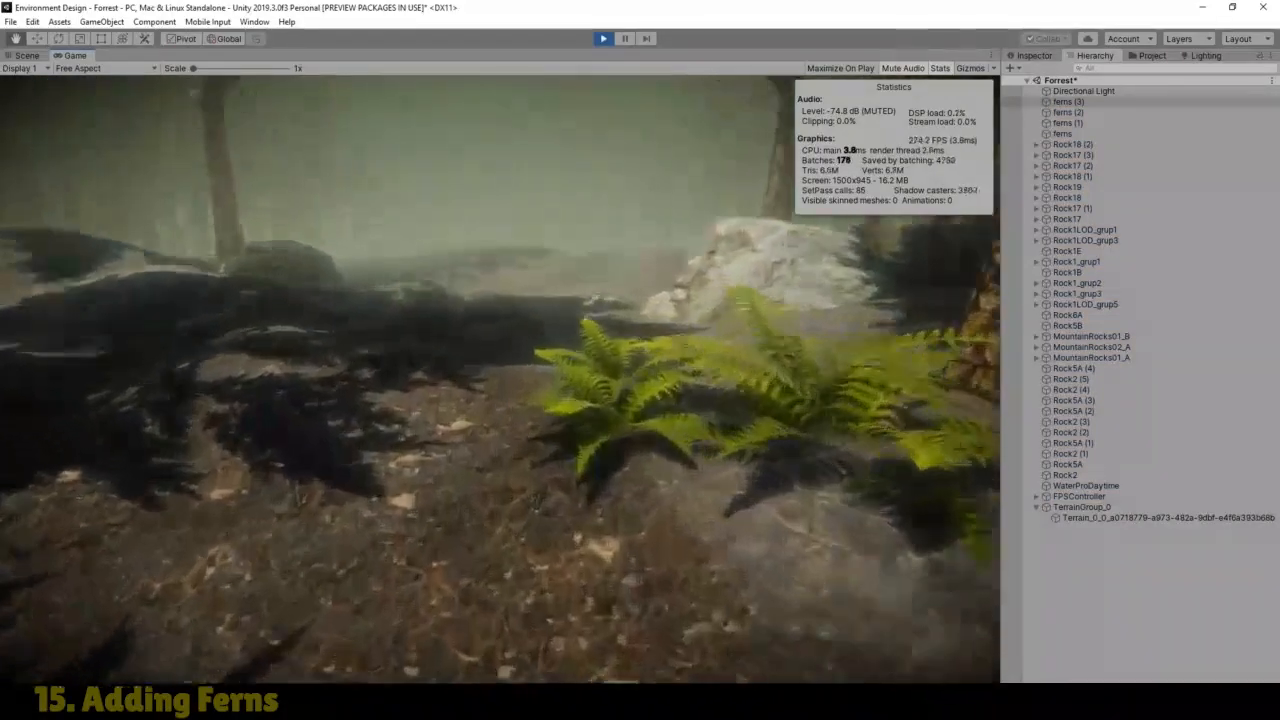
key(w)
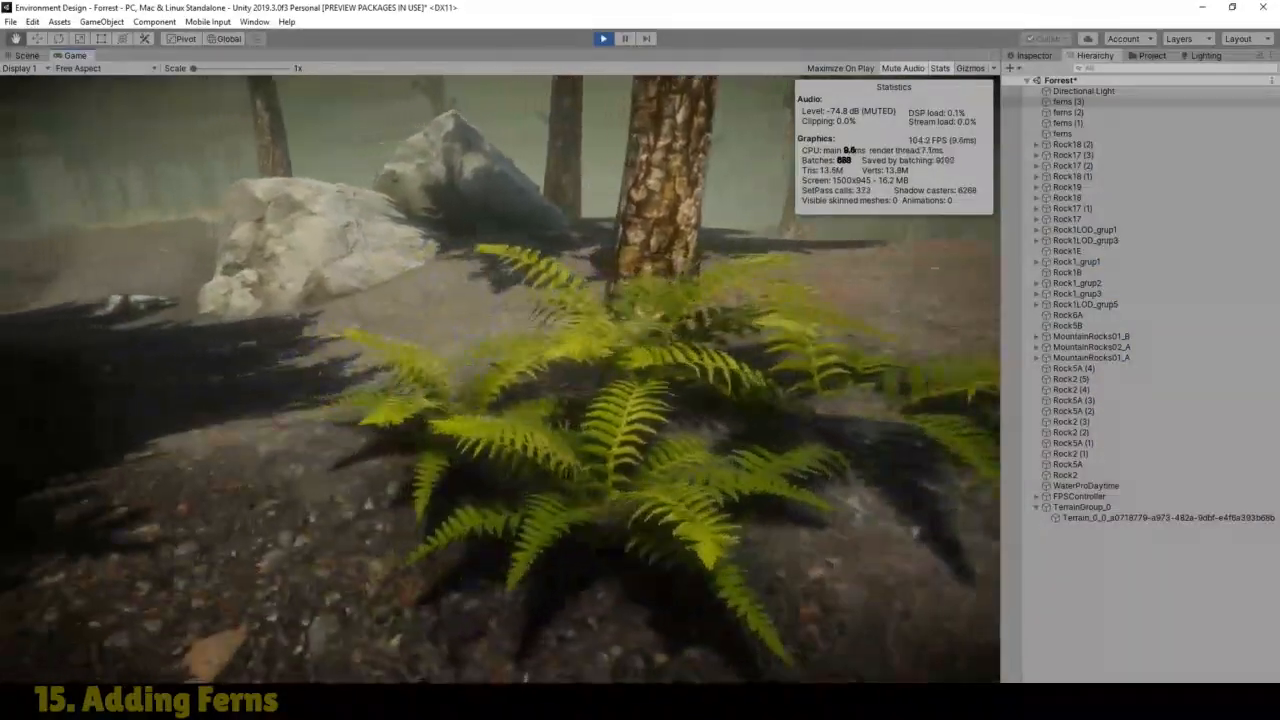
key(s)
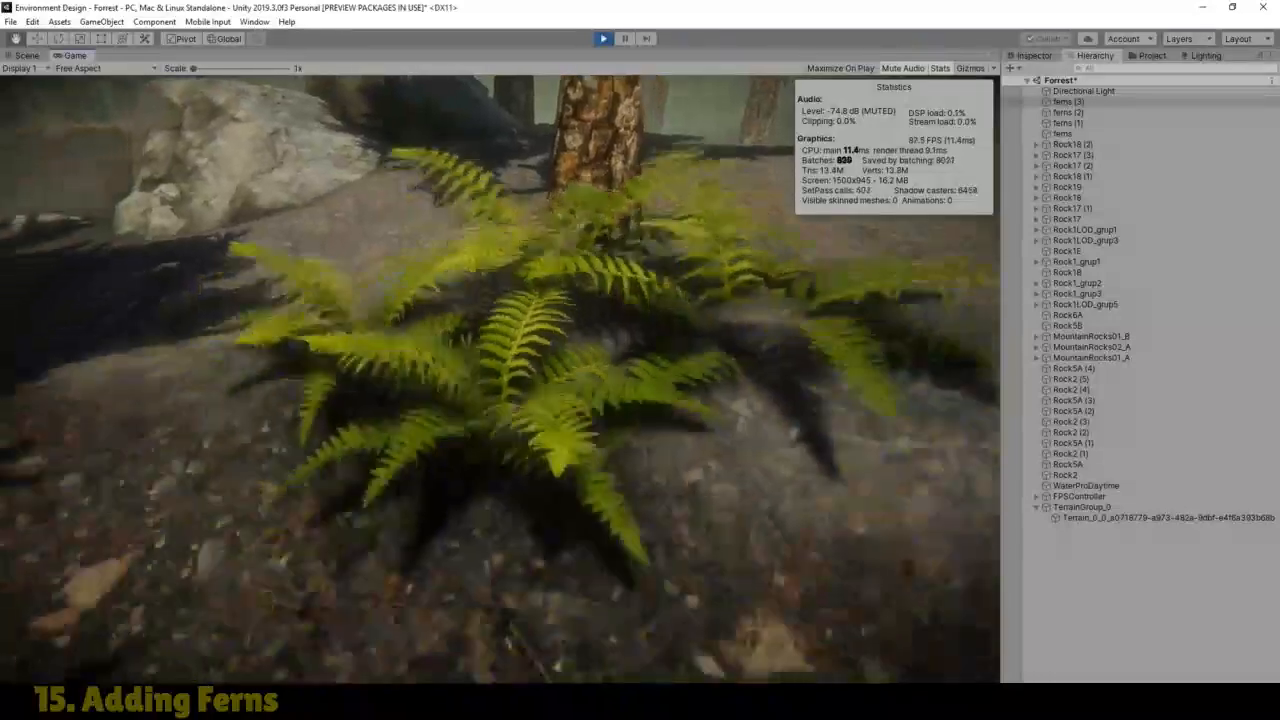
key(w)
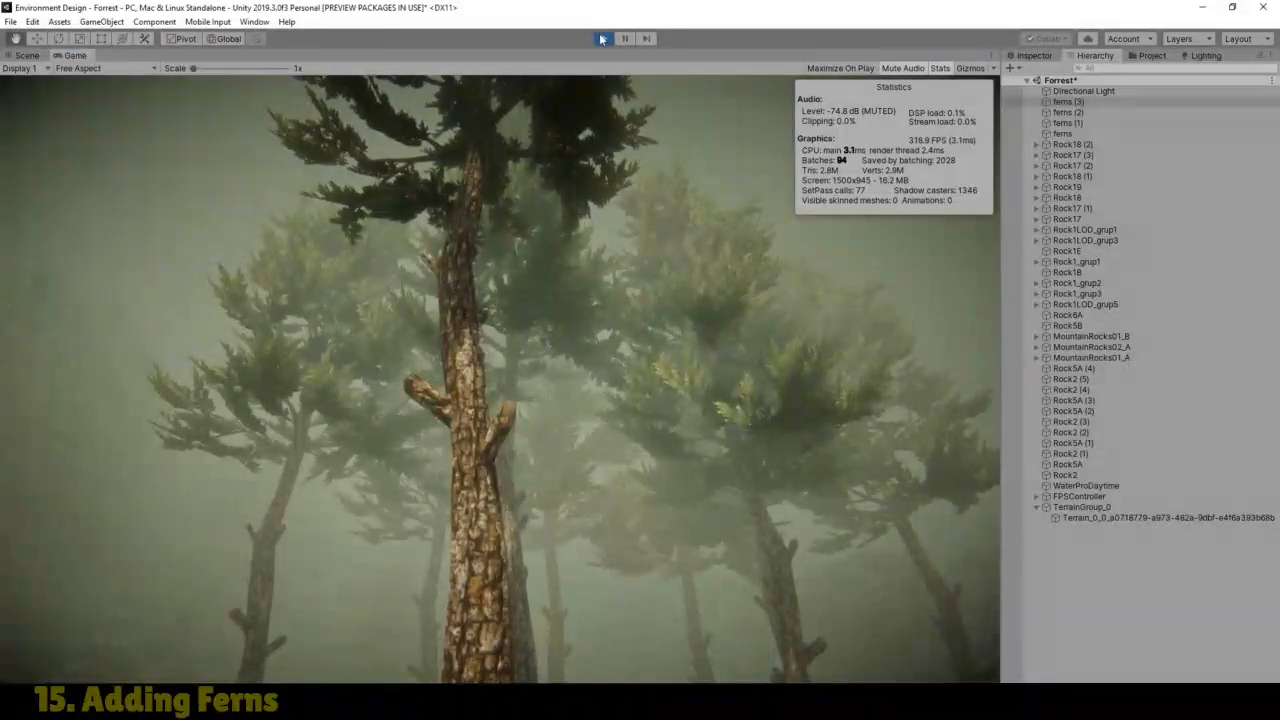
click(602, 38)
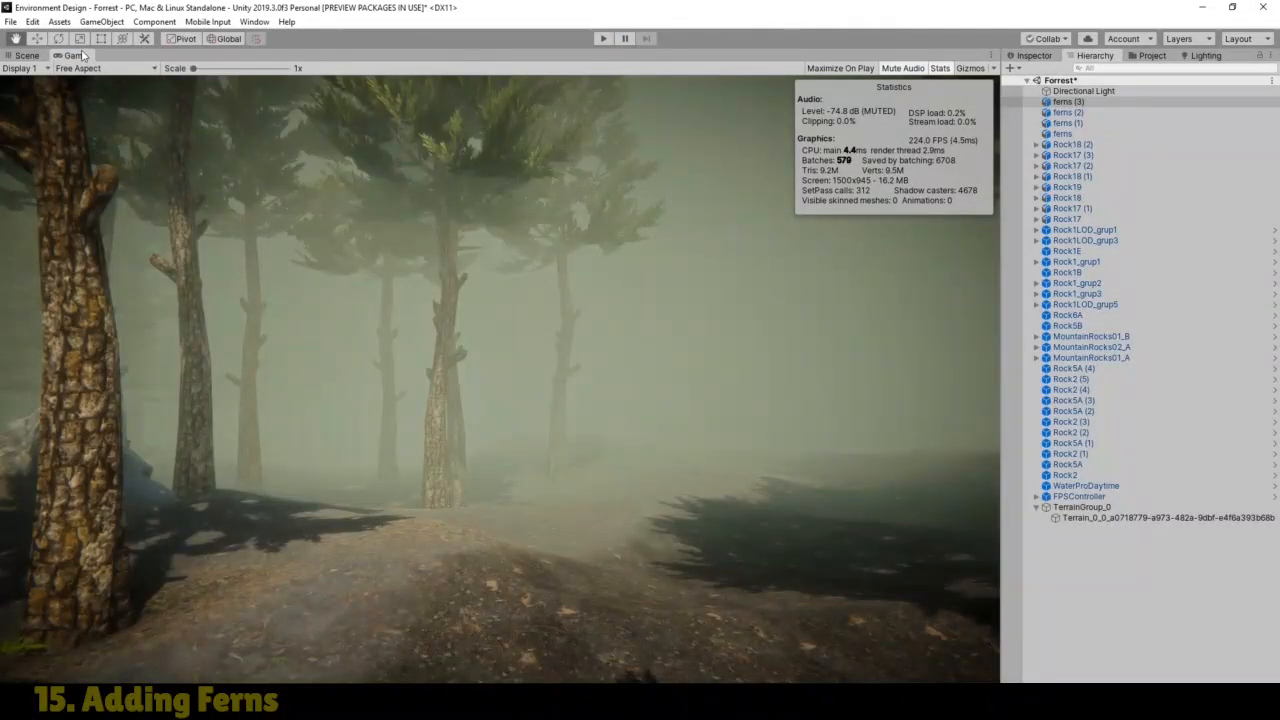
click(18, 55)
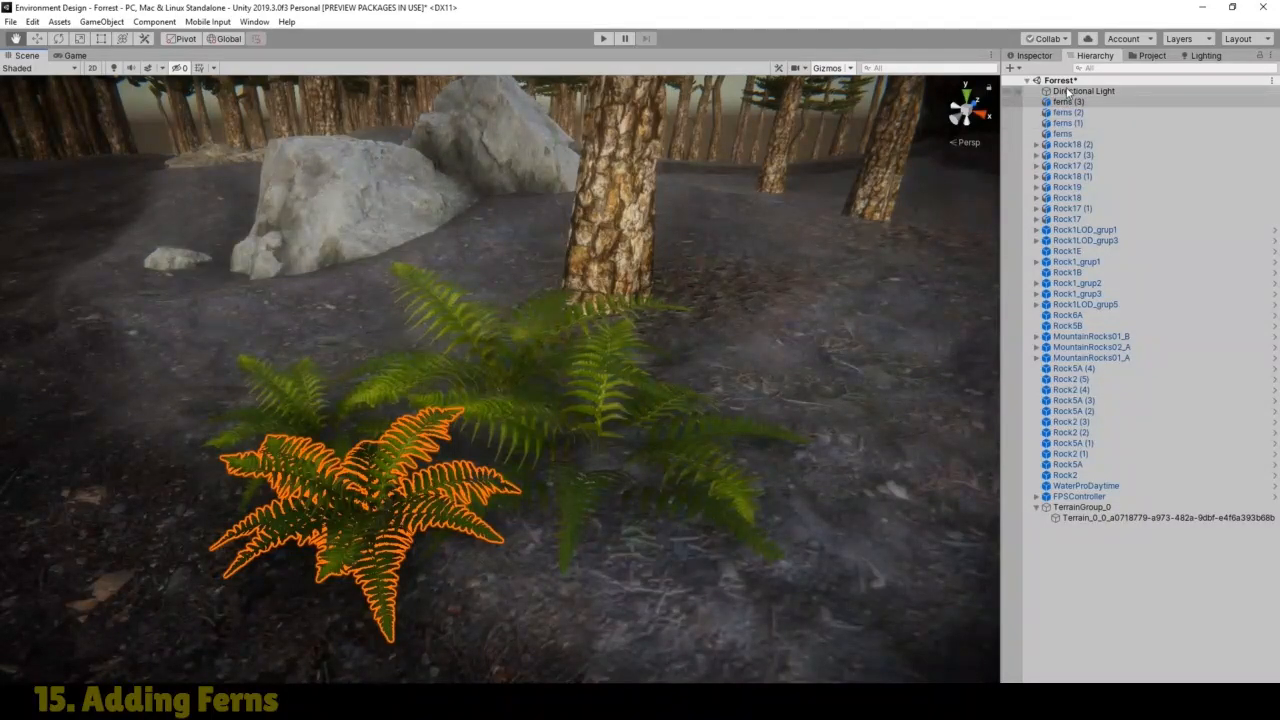
Step: Create an empty game object and copy the Transform component of the original ferns object
click(100, 21)
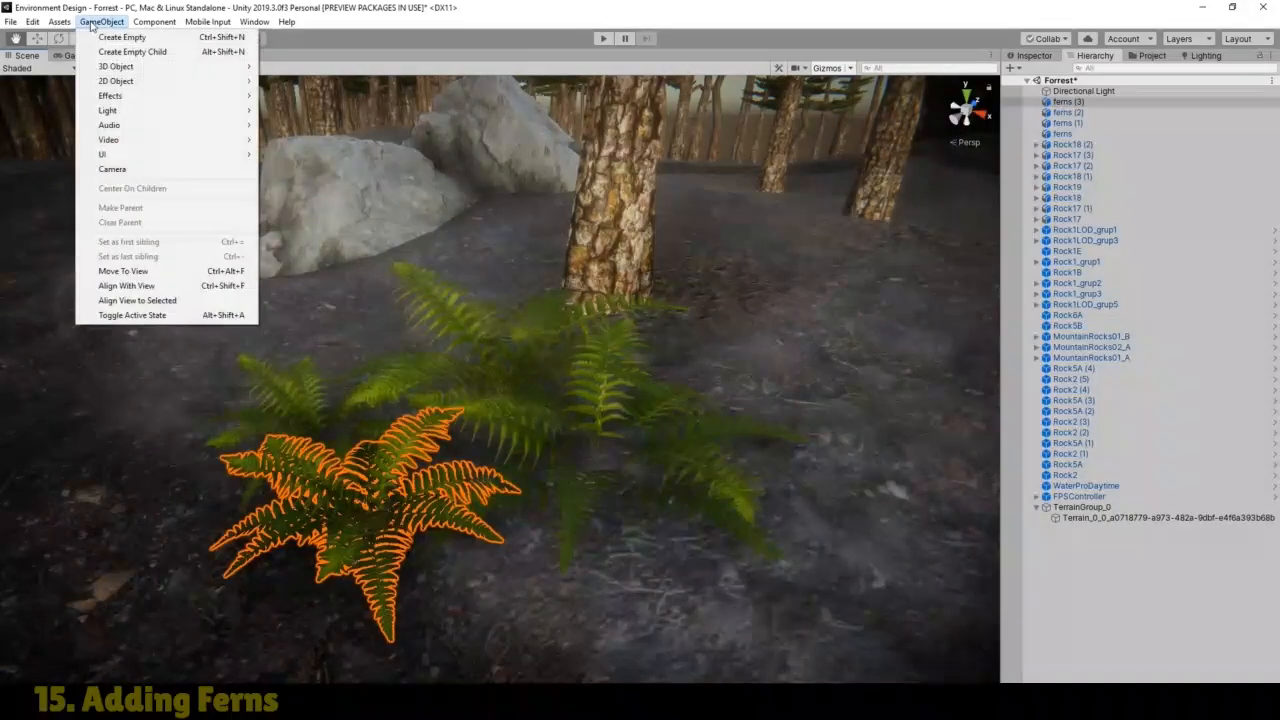
click(131, 39)
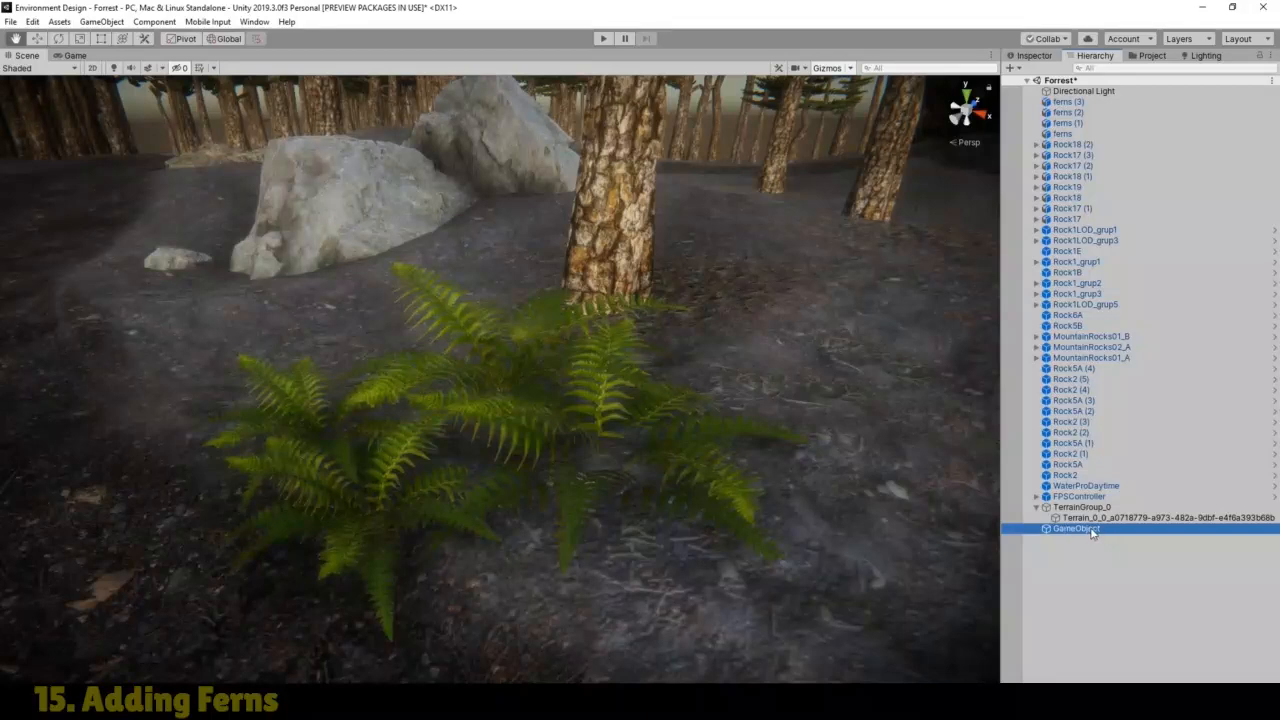
click(1064, 135)
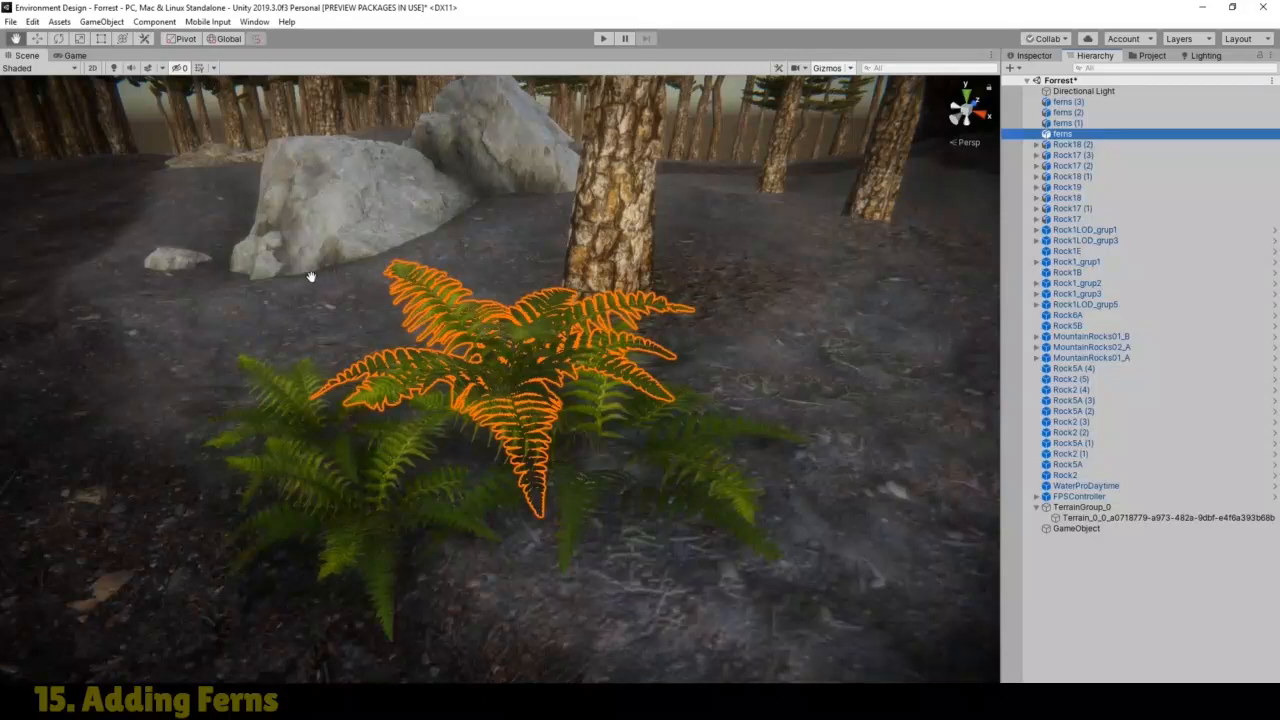
click(1035, 56)
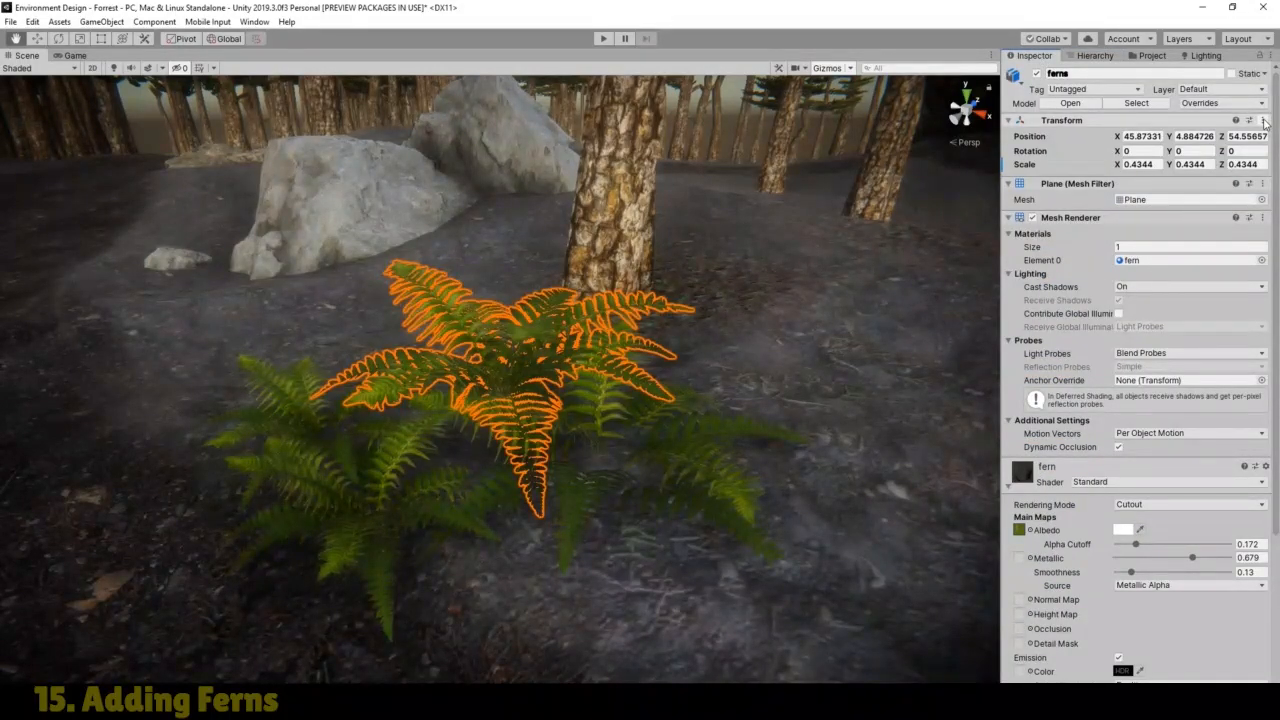
click(1263, 120)
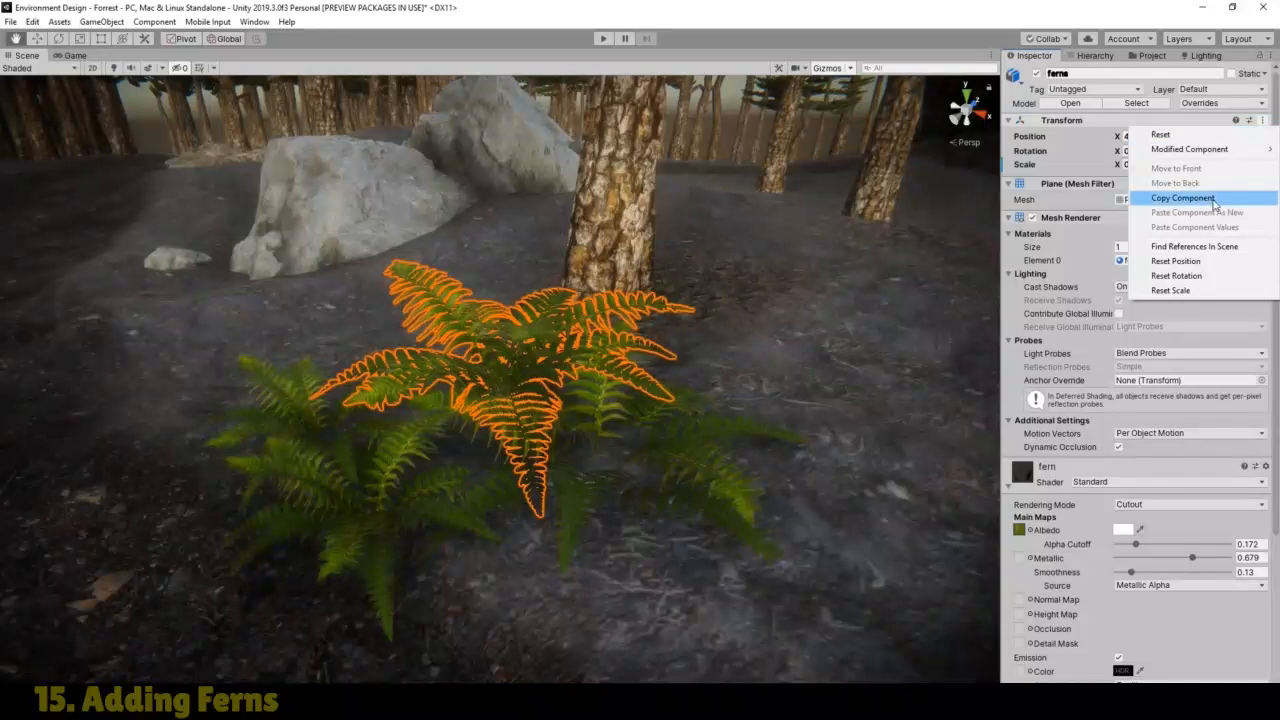
click(1211, 199)
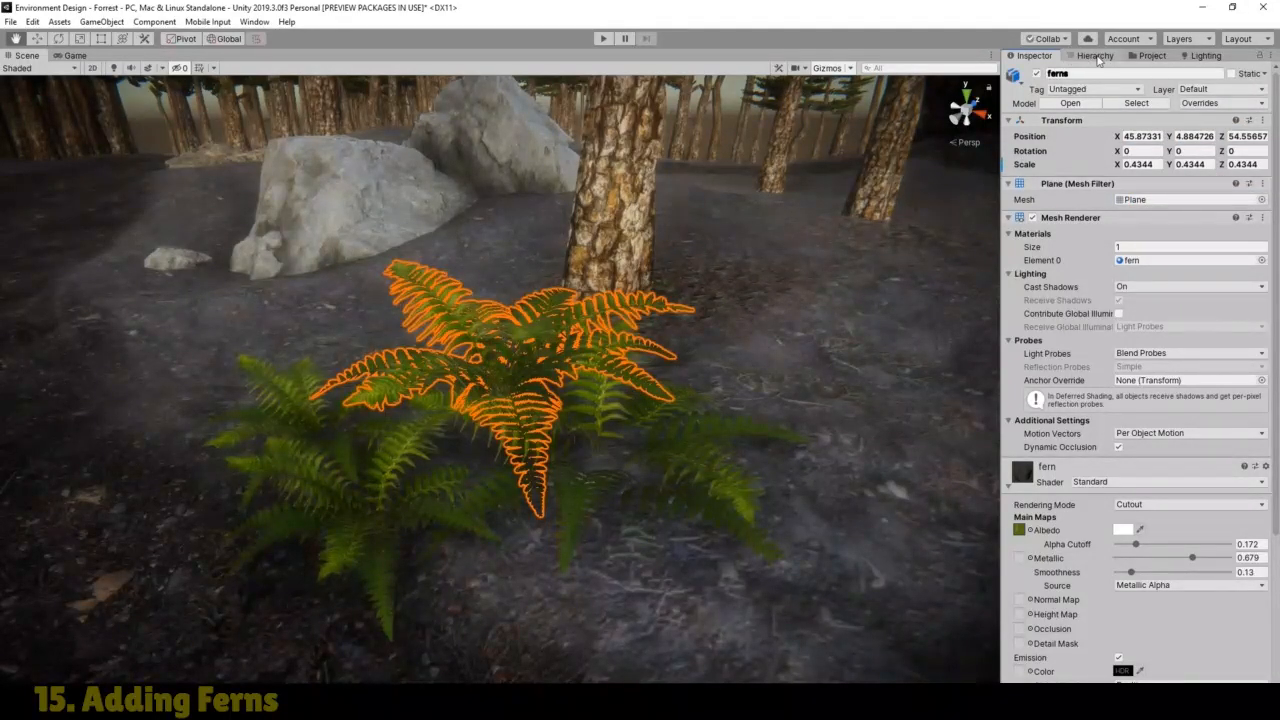
Step: Paste the copied transform values onto the empty game object and rename it FernPack
click(1100, 57)
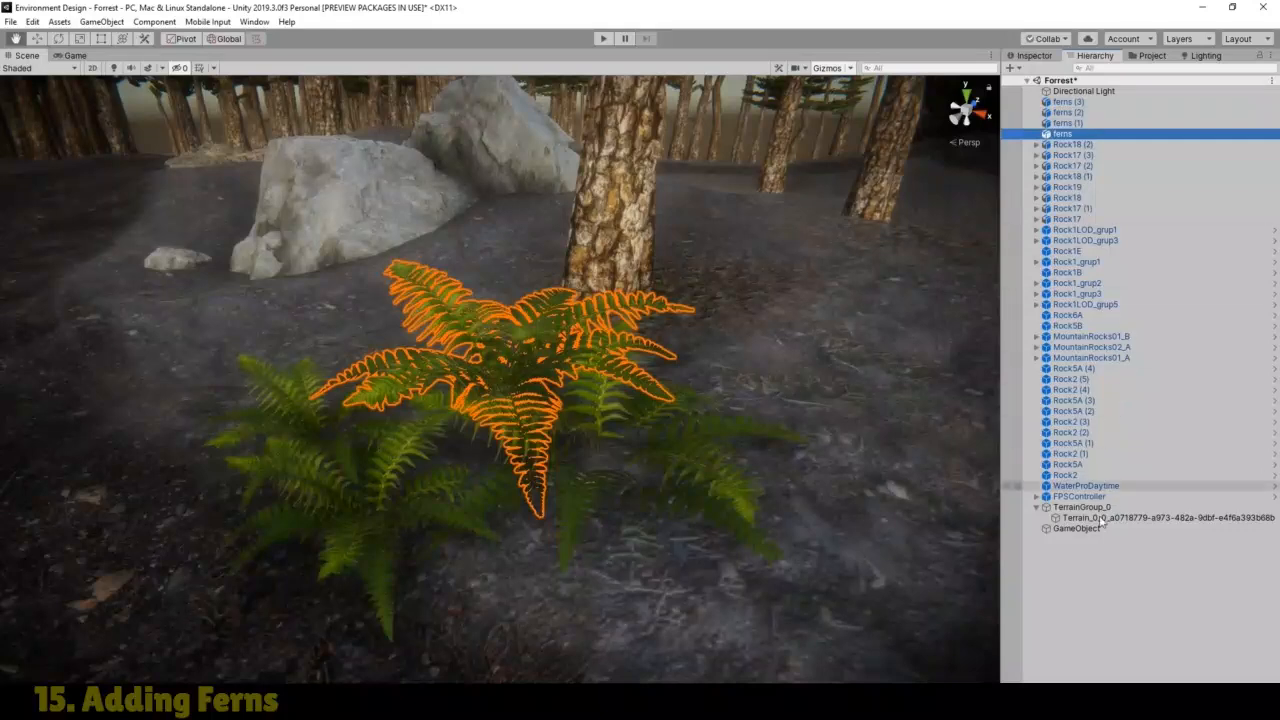
key(ctrl+shift+n)
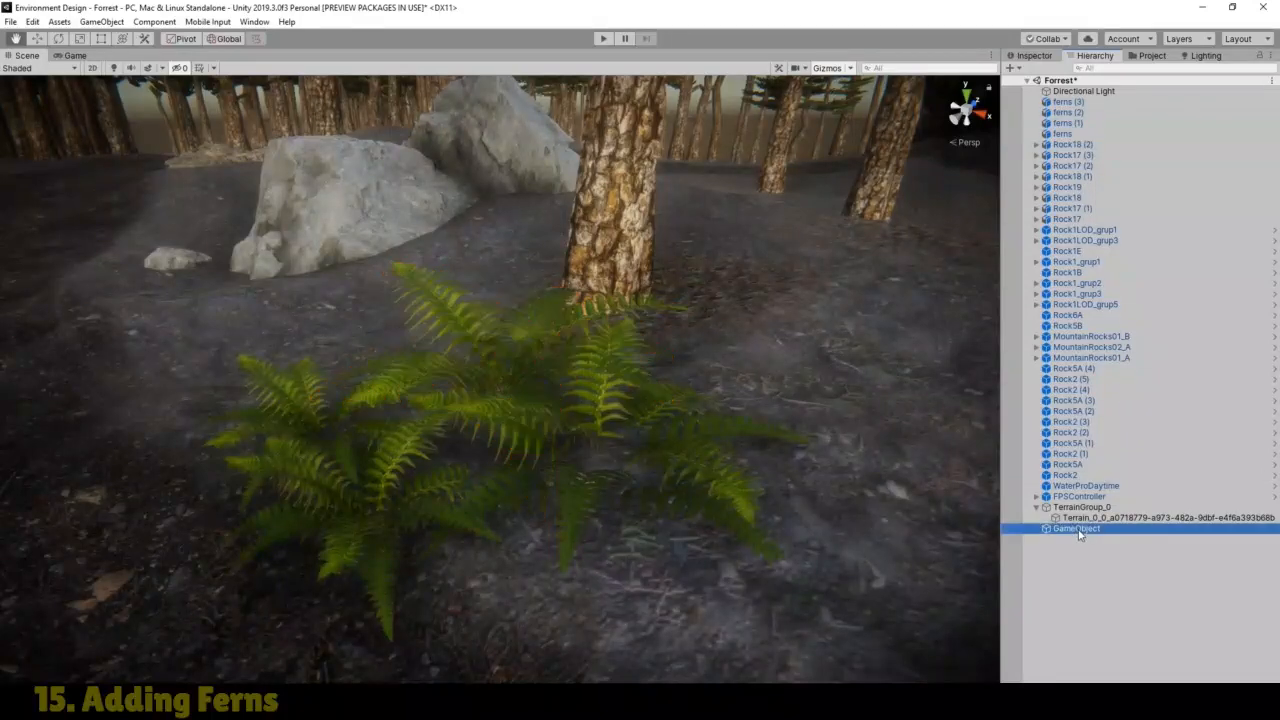
click(1045, 56)
click(1271, 108)
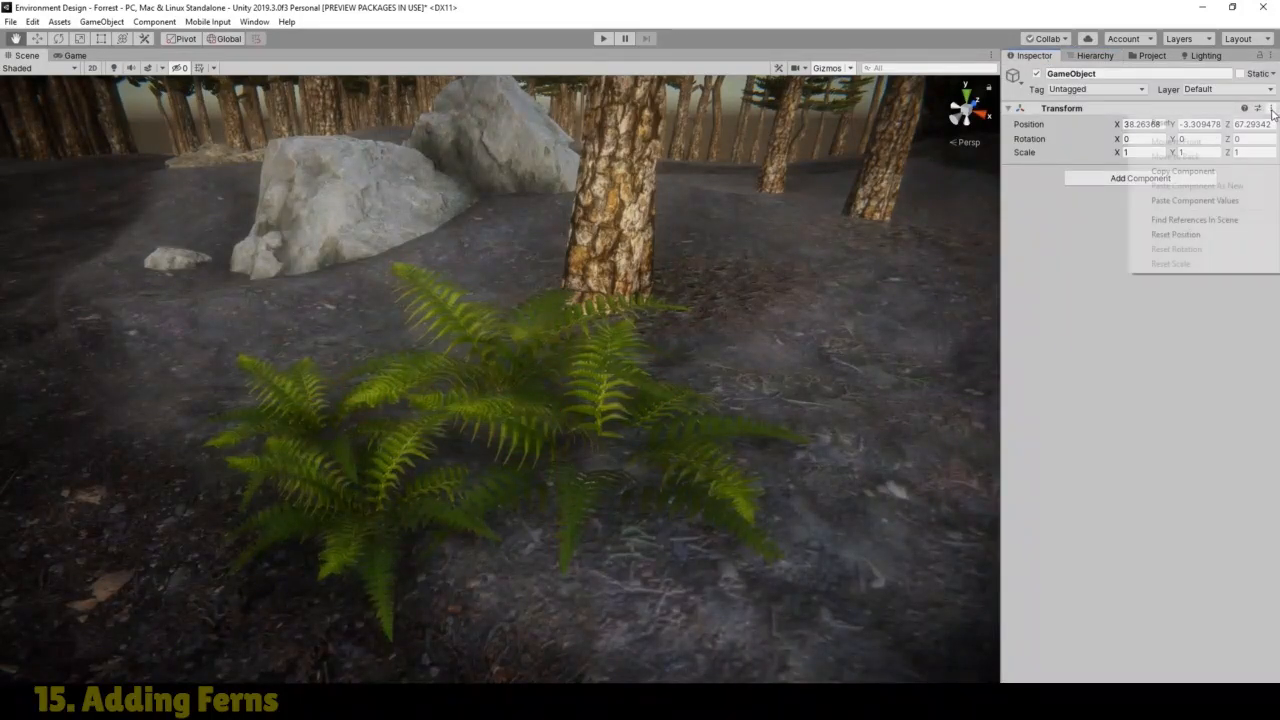
click(1207, 202)
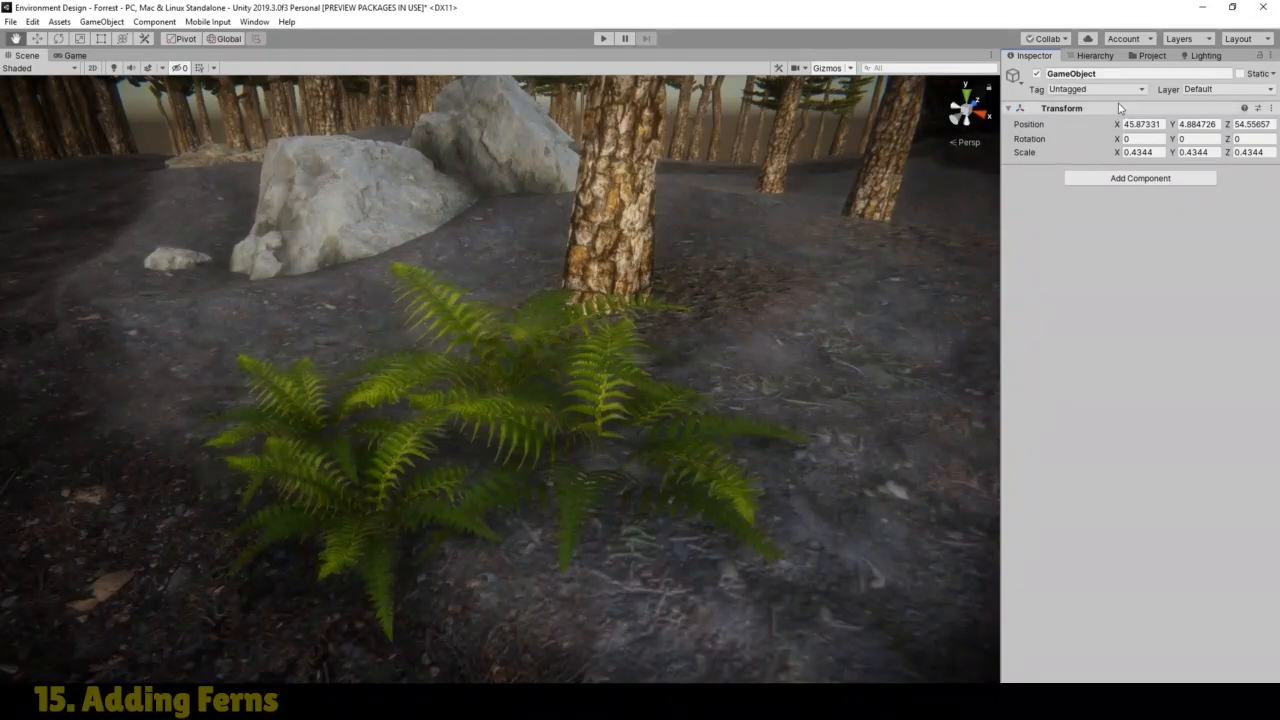
click(1098, 75)
double_click(1100, 75)
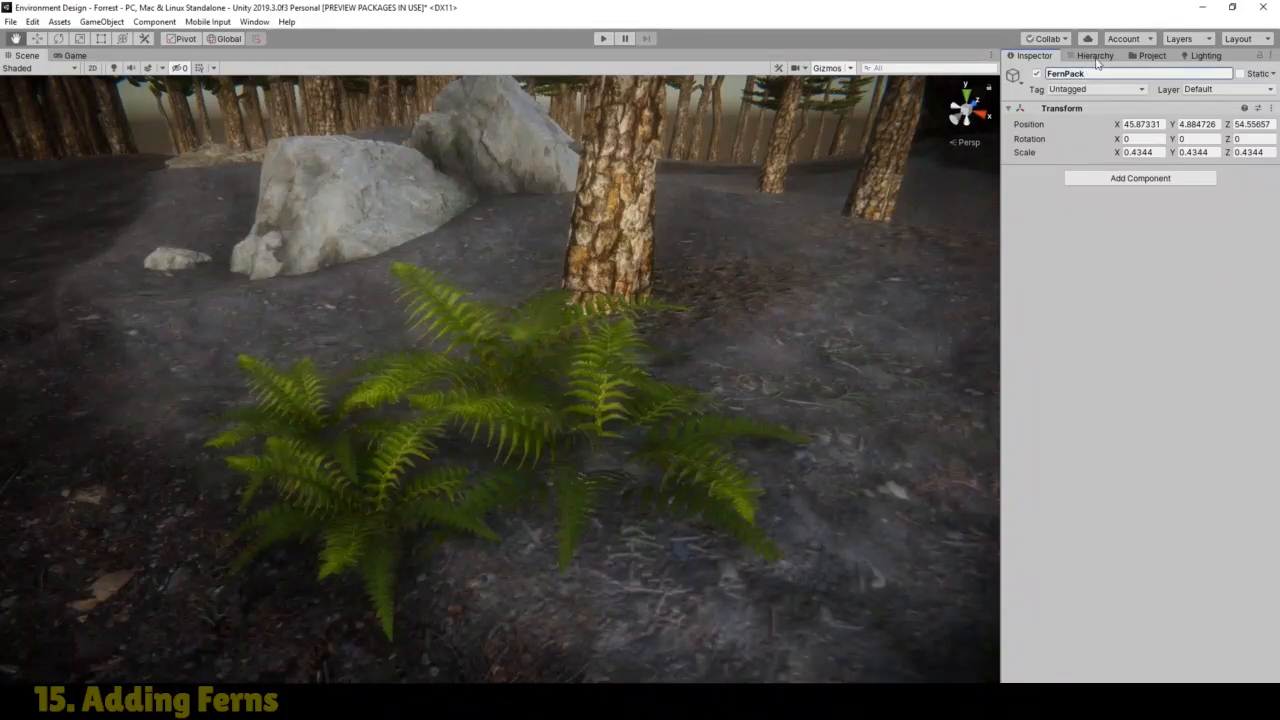
Step: Make all four ferns objects children of FernPack and collapse the group
click(1097, 56)
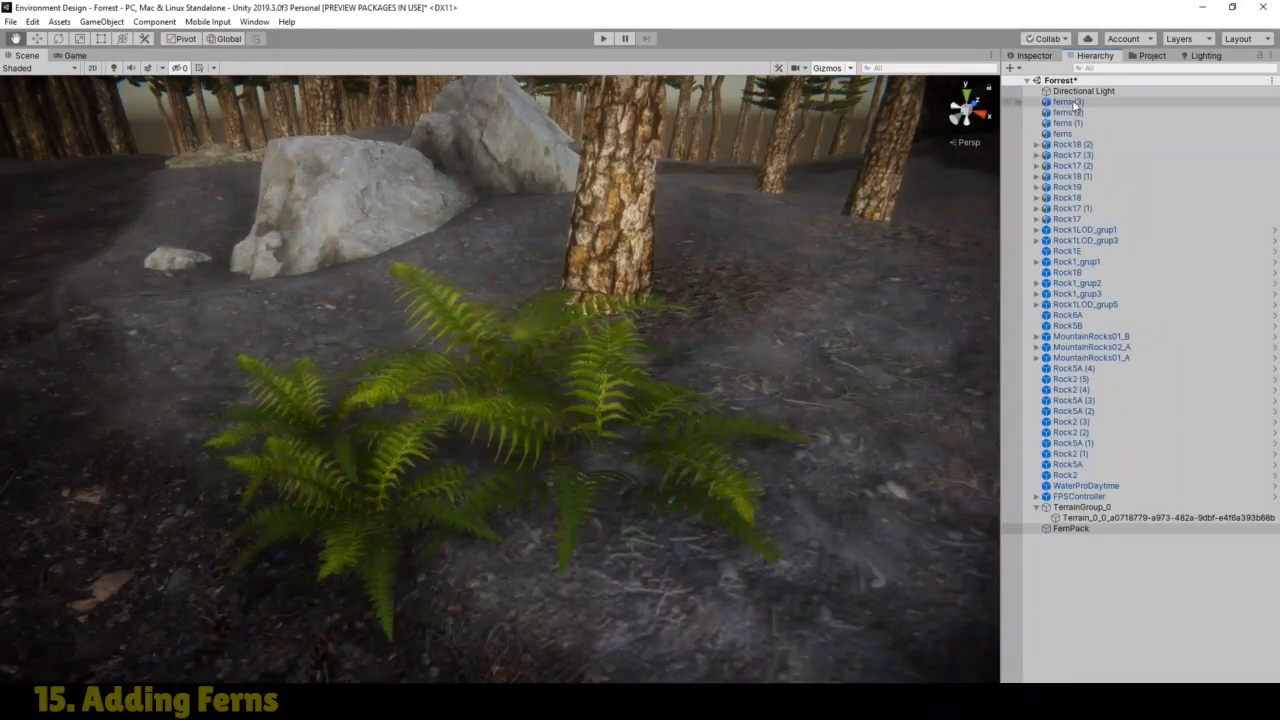
click(1068, 102)
shift+click(1064, 134)
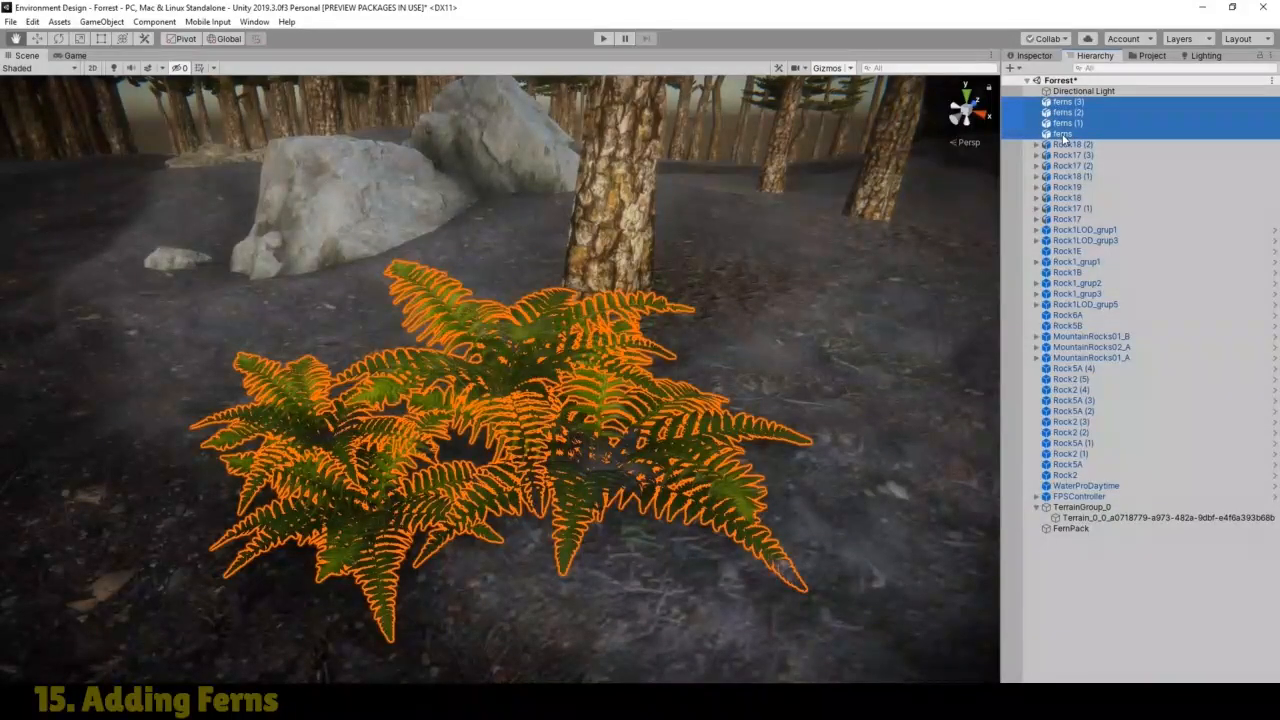
drag(1064, 140, 1066, 528)
click(1034, 486)
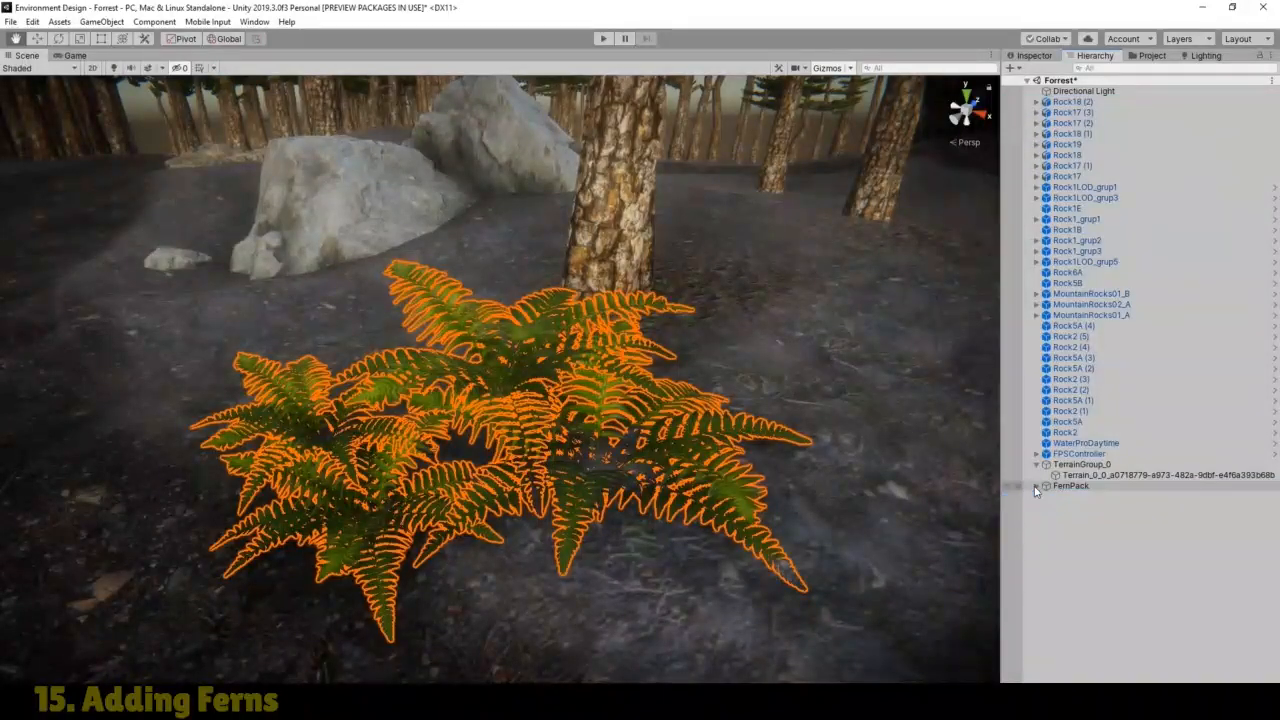
Step: Duplicate FernPack and move the copy to the foot of the large rock behind the nearest tree
click(1064, 486)
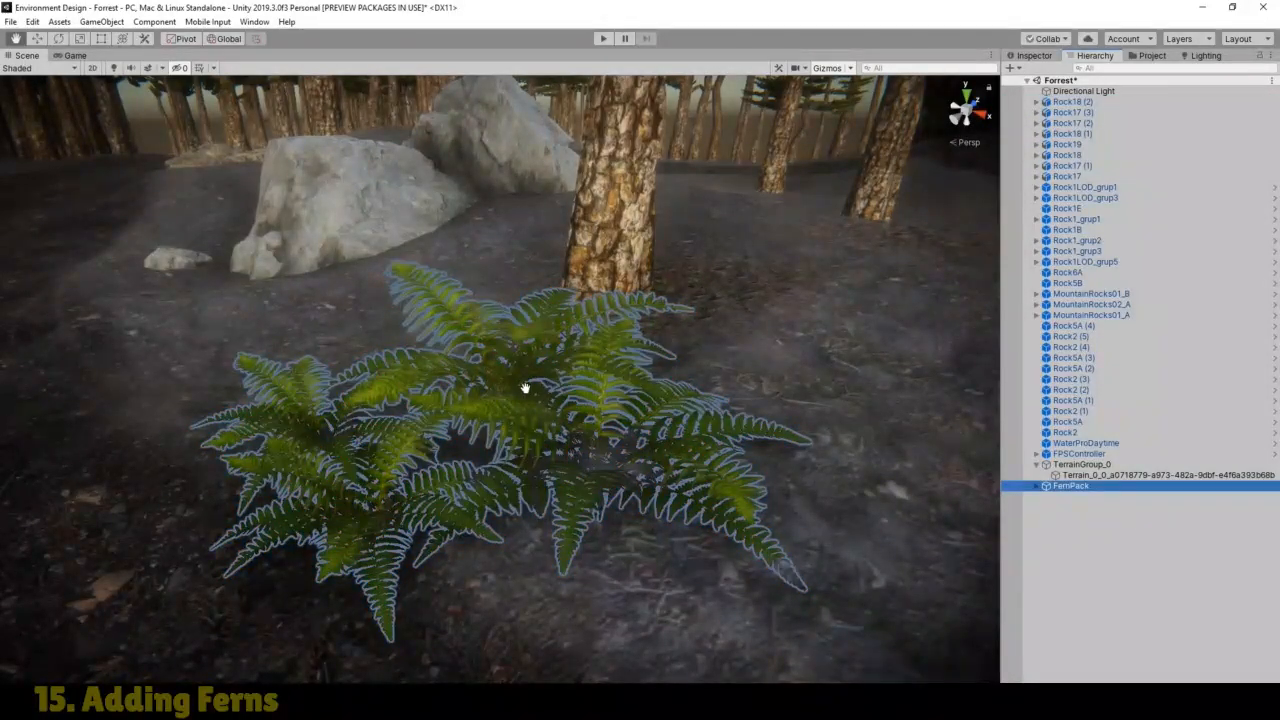
scroll(525, 388, down, 4)
right_drag(525, 388, 457, 397)
key(d)
drag(457, 397, 444, 396)
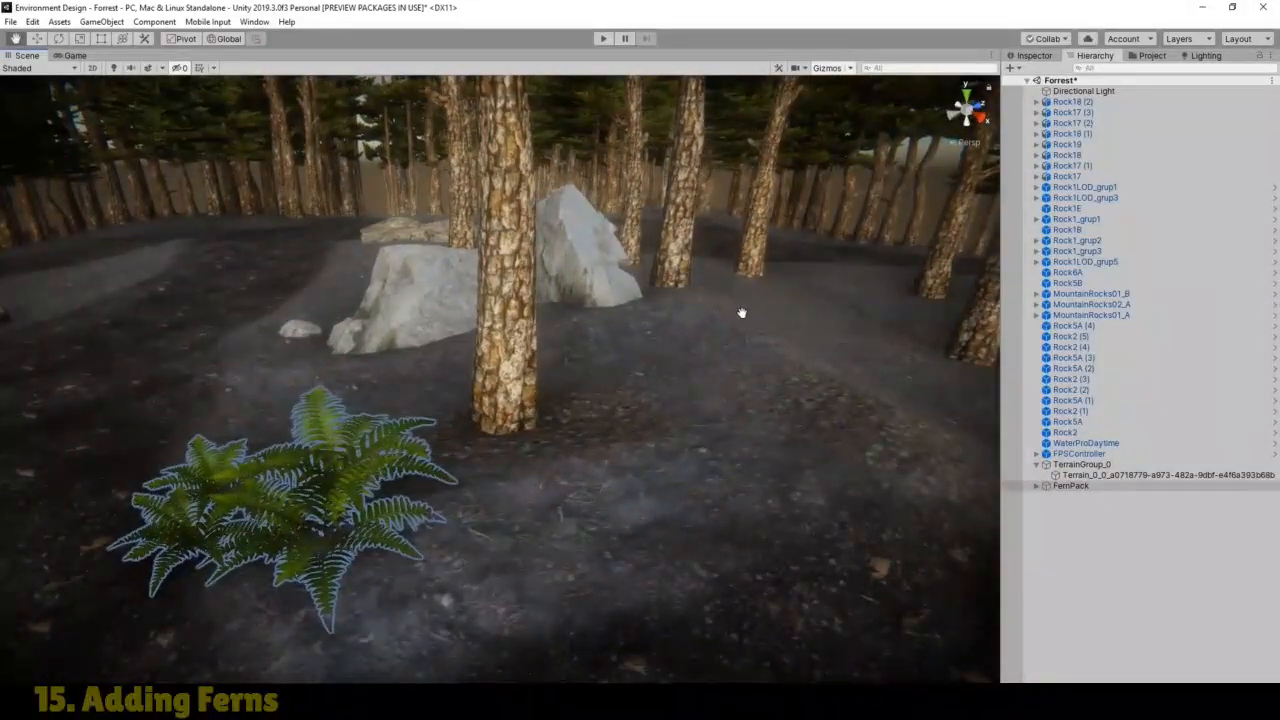
drag(741, 313, 671, 340)
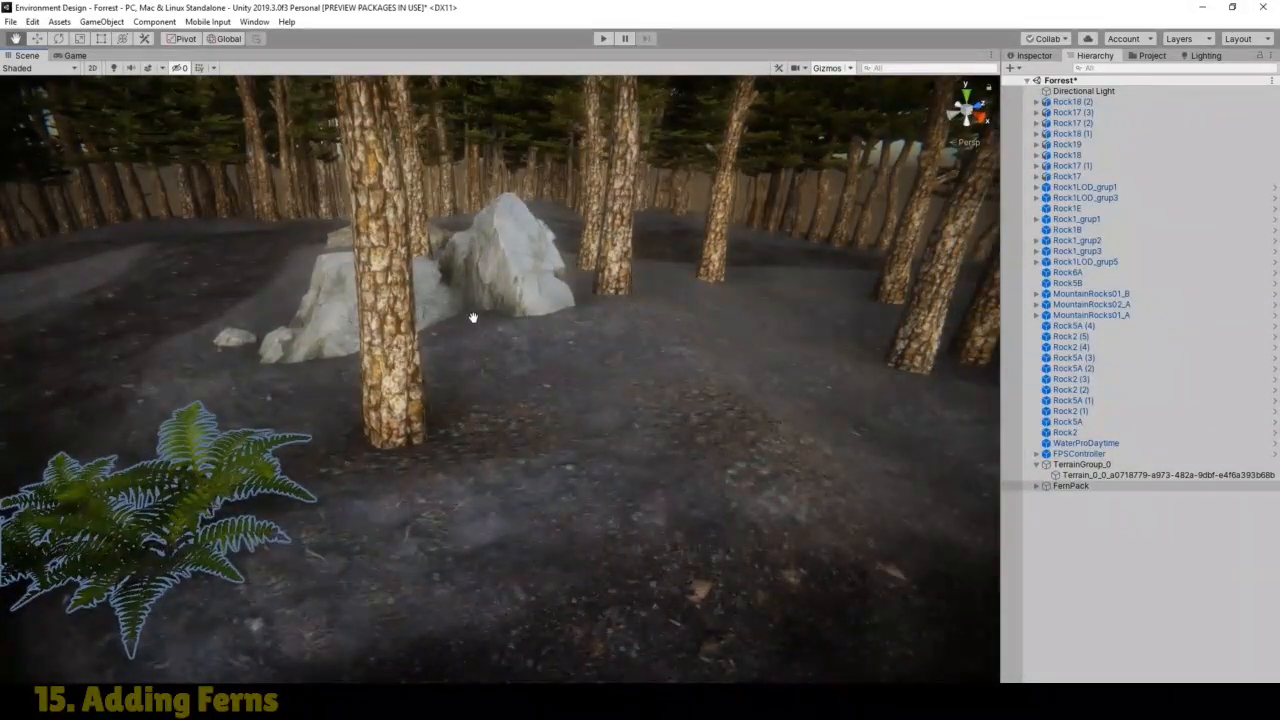
click(1083, 488)
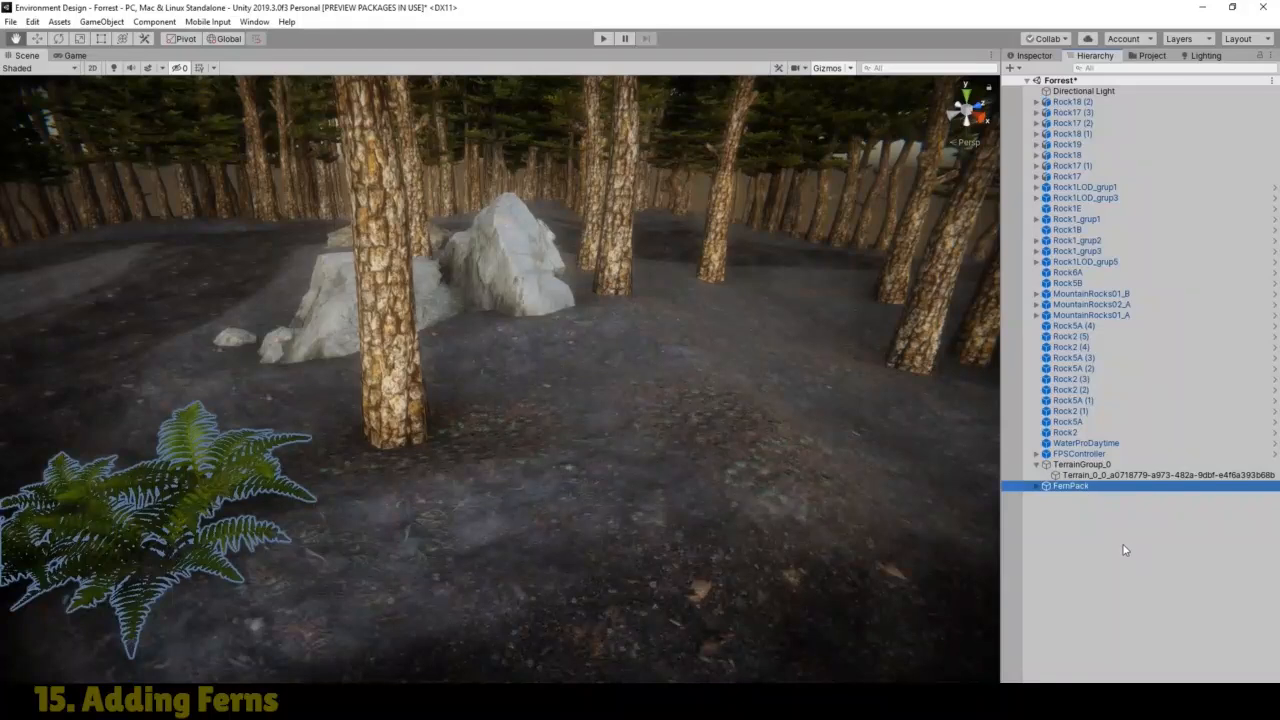
key(ctrl+d)
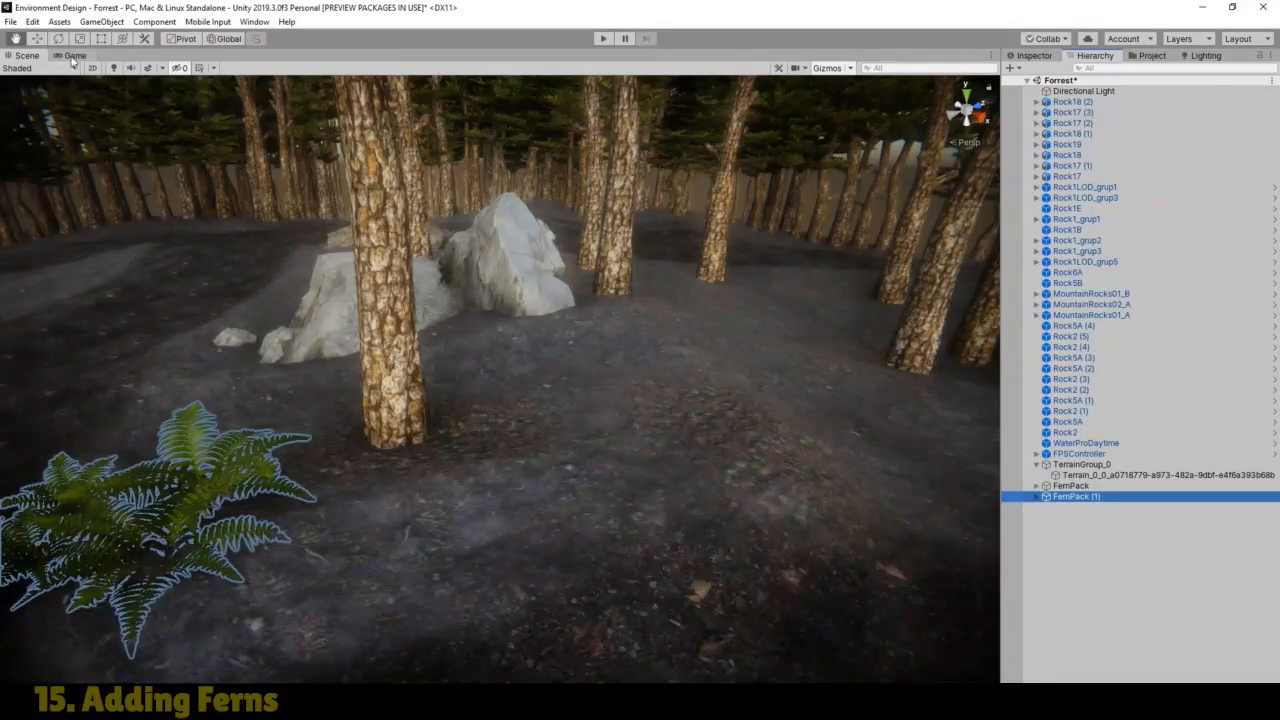
click(37, 39)
drag(264, 484, 528, 365)
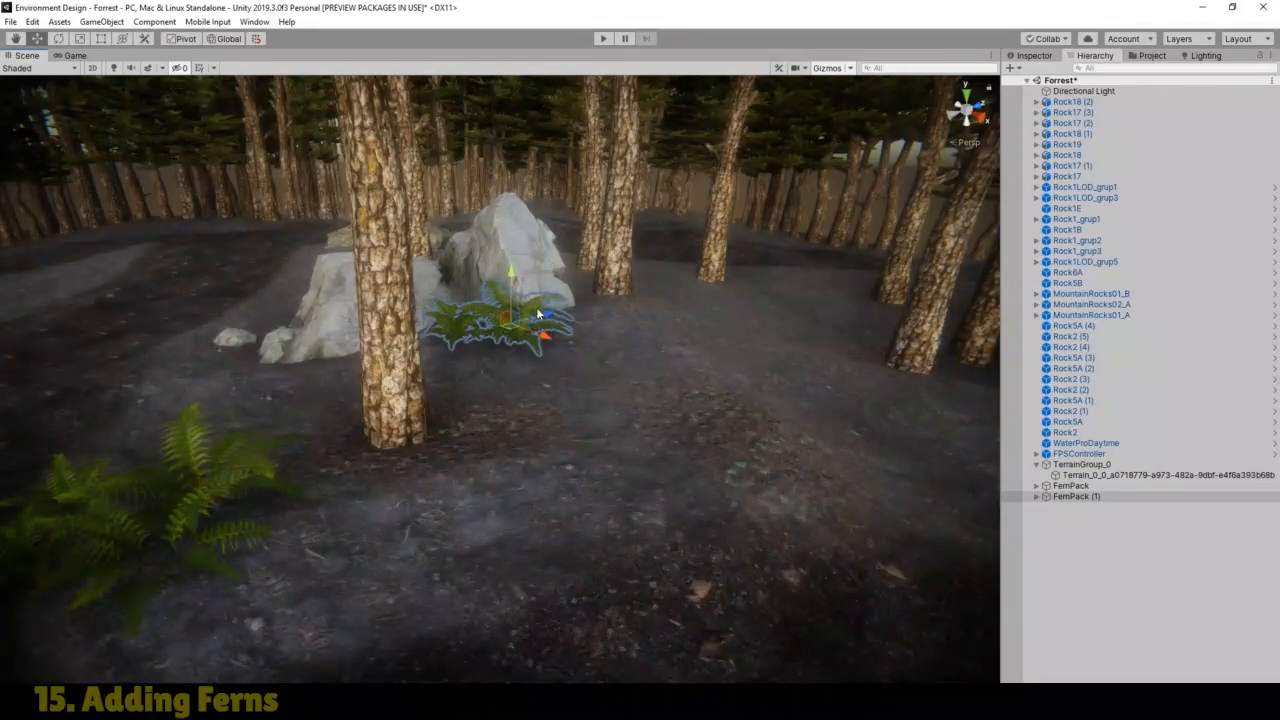
drag(538, 314, 530, 346)
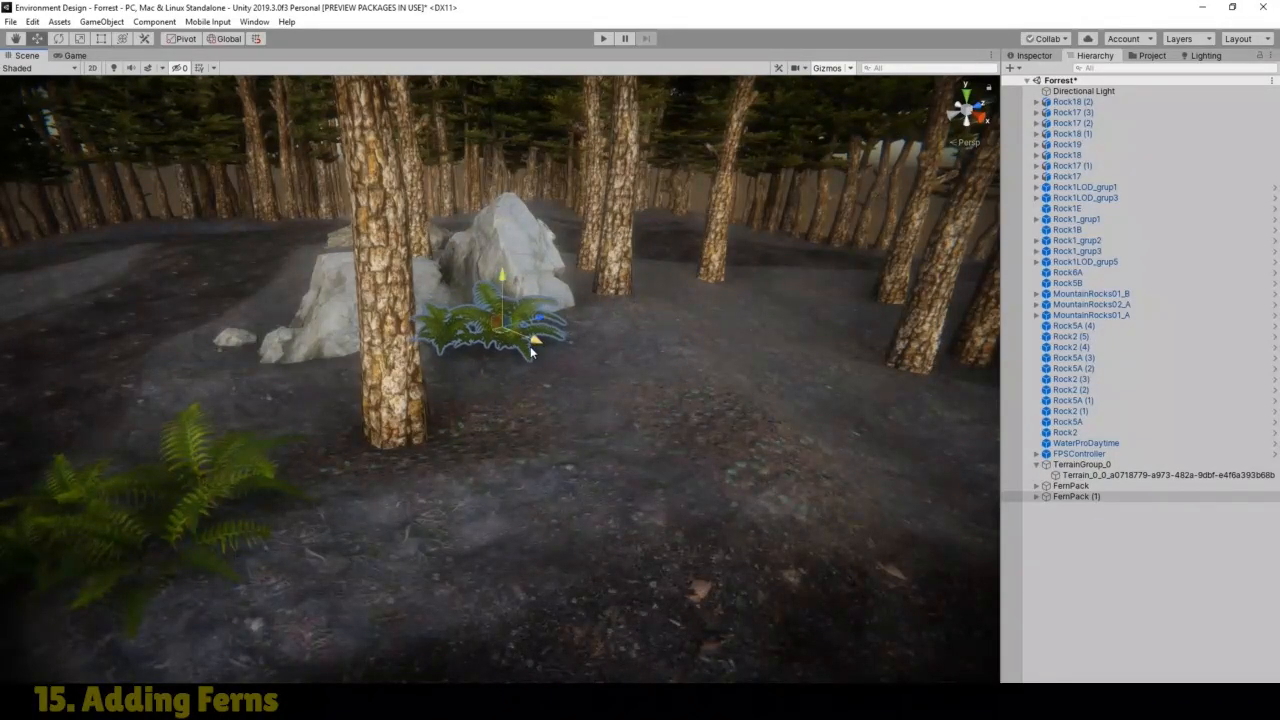
Step: Duplicate FernPack (1) and move the new copy across the clearing beside the leaning tree trunks
click(1086, 498)
key(ctrl+d)
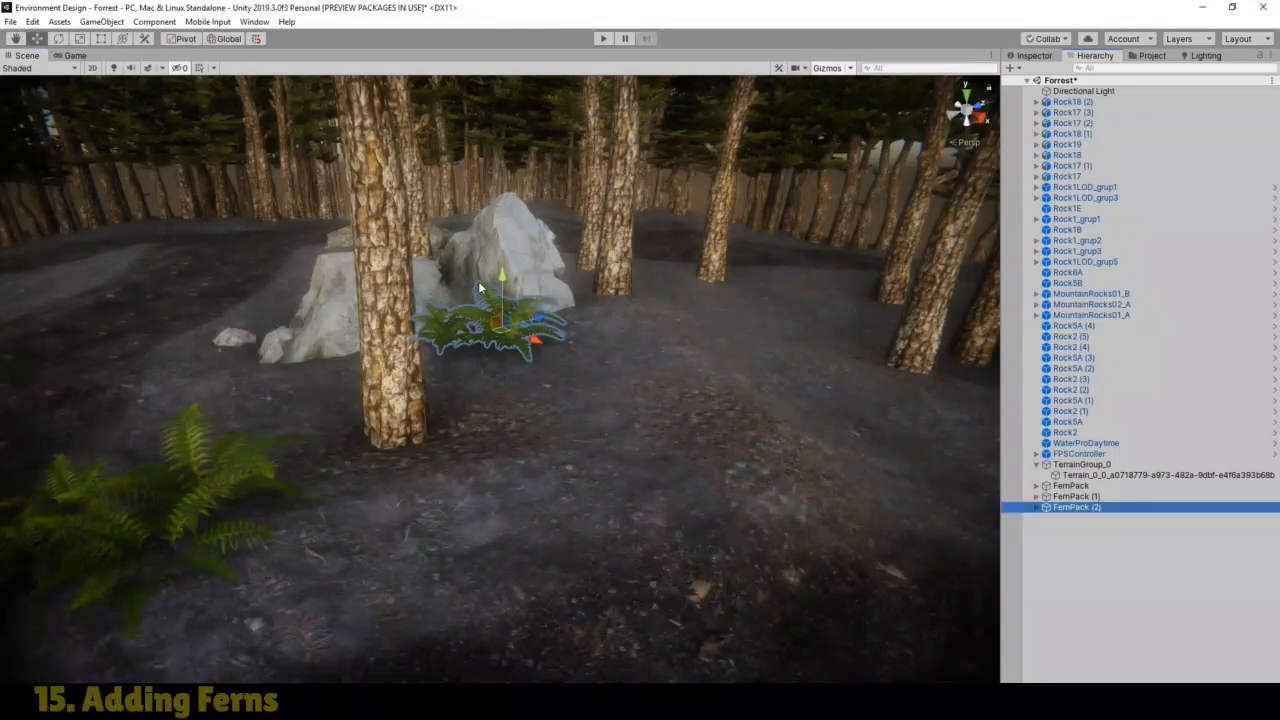
drag(537, 320, 827, 290)
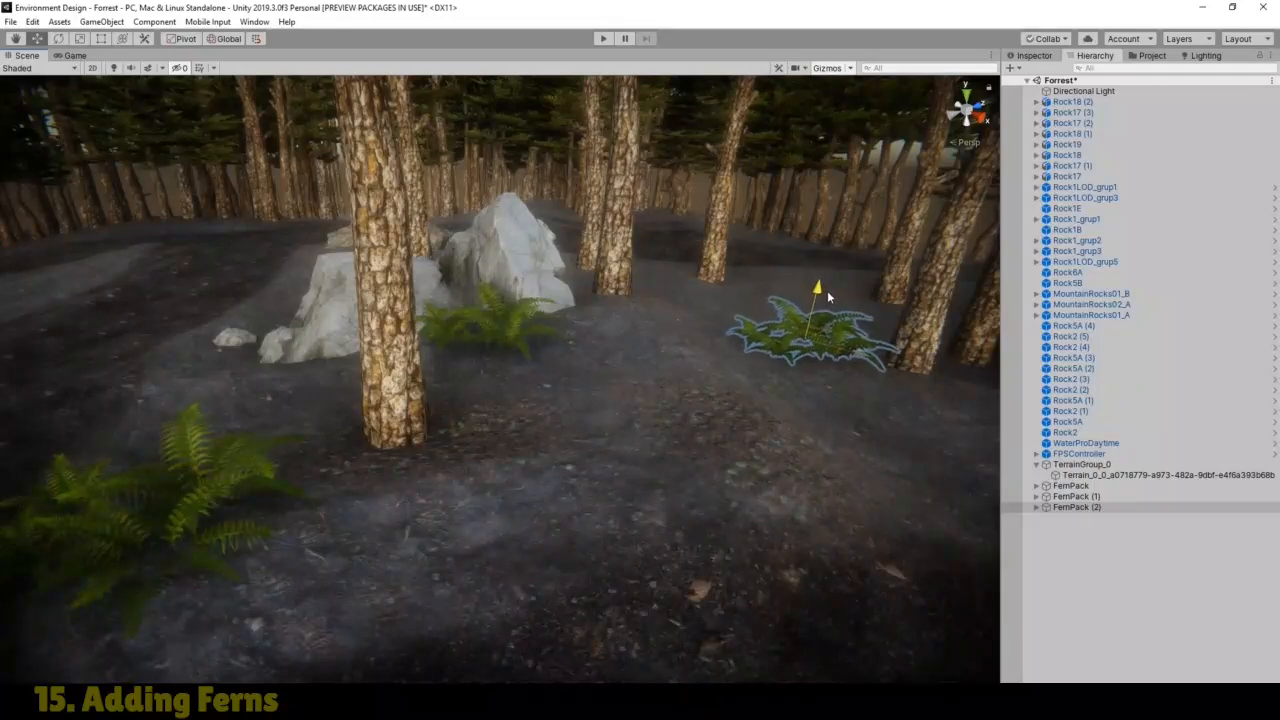
Step: Duplicate FernPack (2) and move the copy past the leaning tree trunks to the outer edge of the clearing
click(1095, 508)
key(ctrl+d)
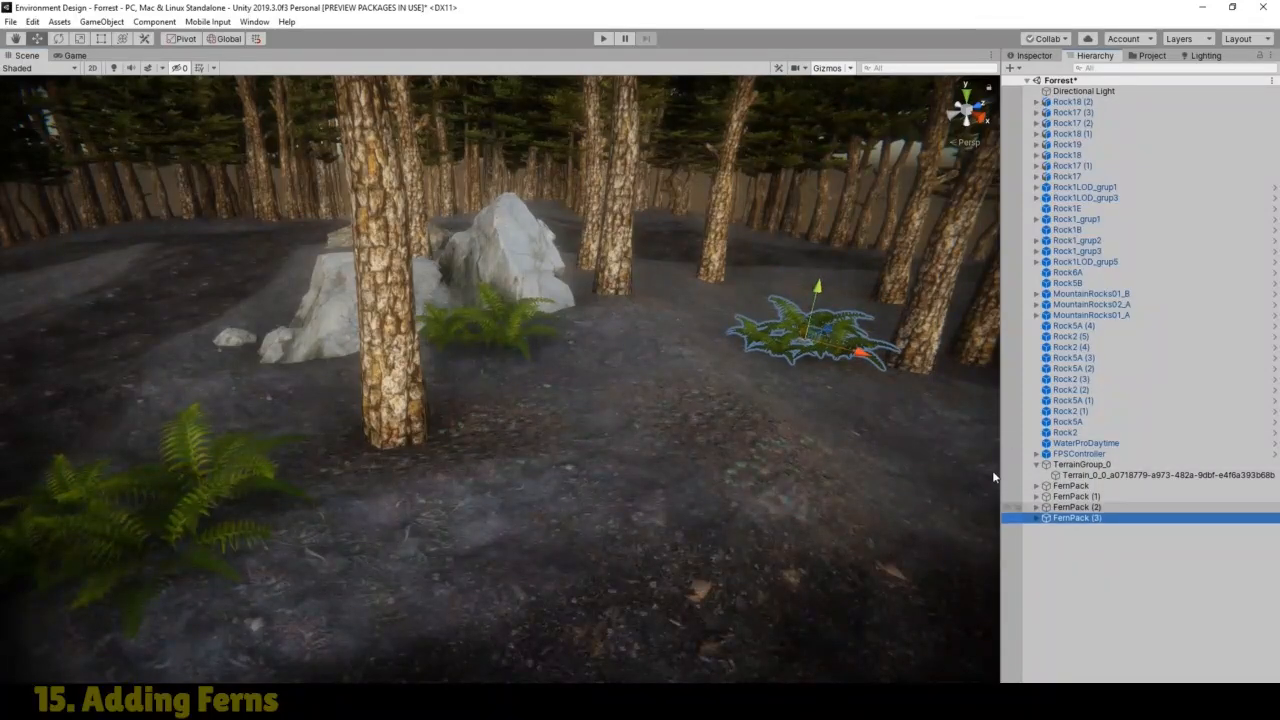
scroll(814, 341, down, 5)
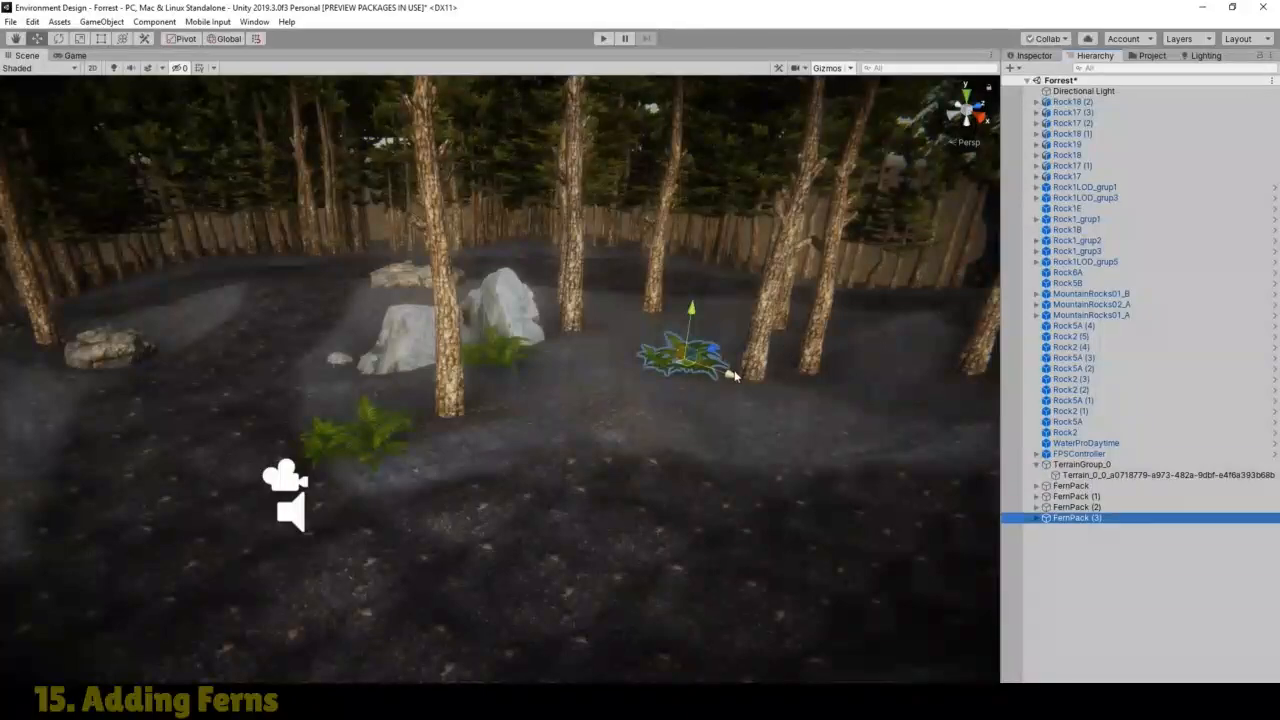
drag(733, 375, 950, 393)
Step: Duplicate FernPack (3) and place the copy on the ground between the low brown rock and the neighbouring tree trunk
click(16, 39)
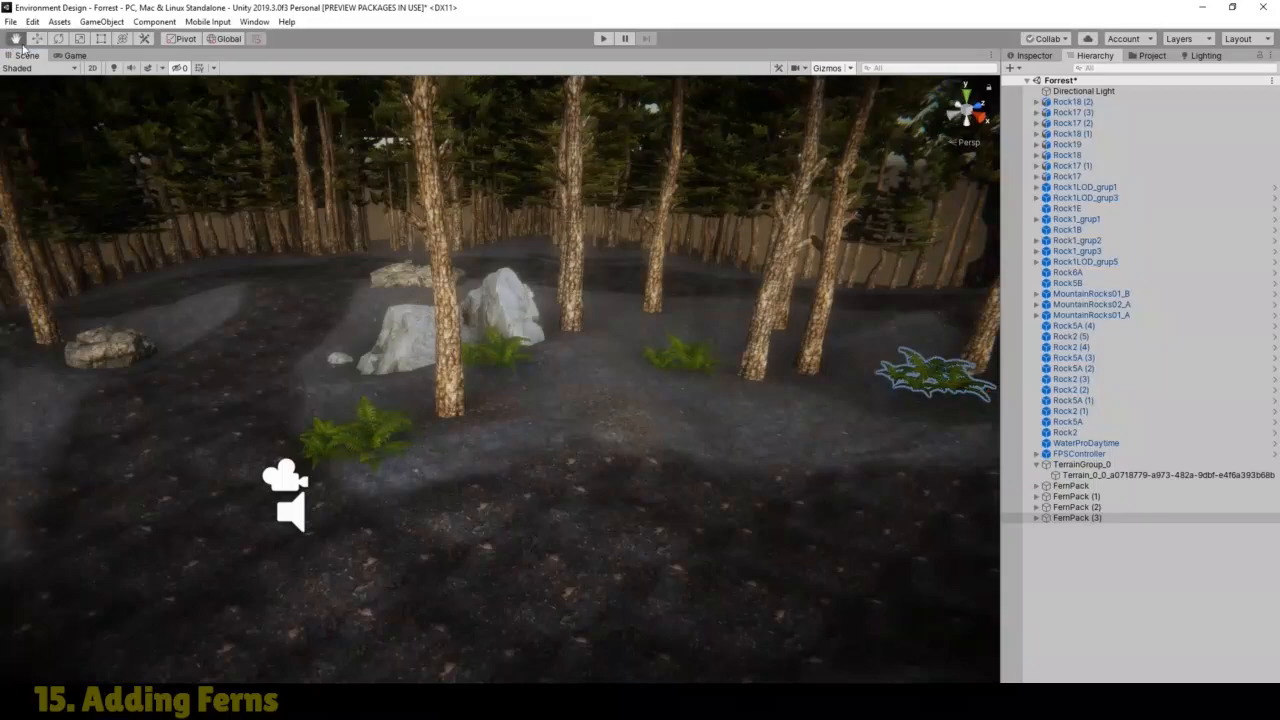
drag(754, 372, 1126, 491)
scroll(585, 436, up, 3)
scroll(568, 431, up, 1)
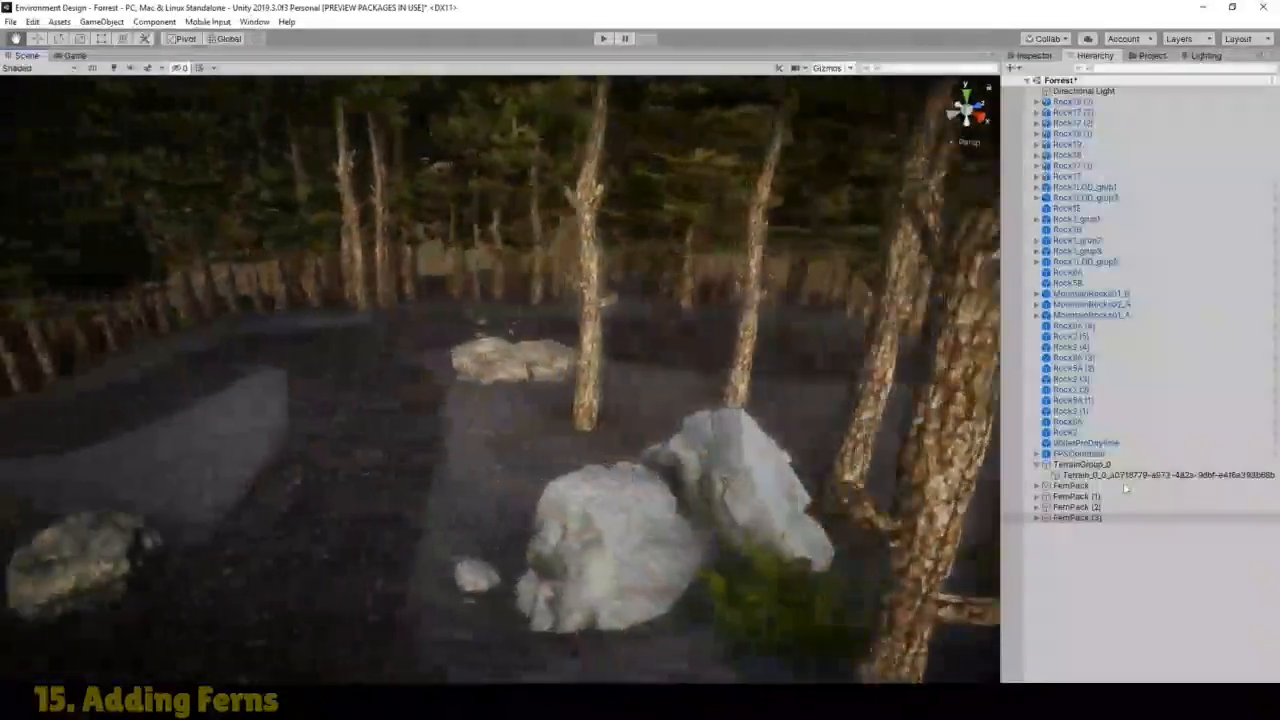
right_drag(509, 375, 651, 391)
drag(385, 375, 860, 392)
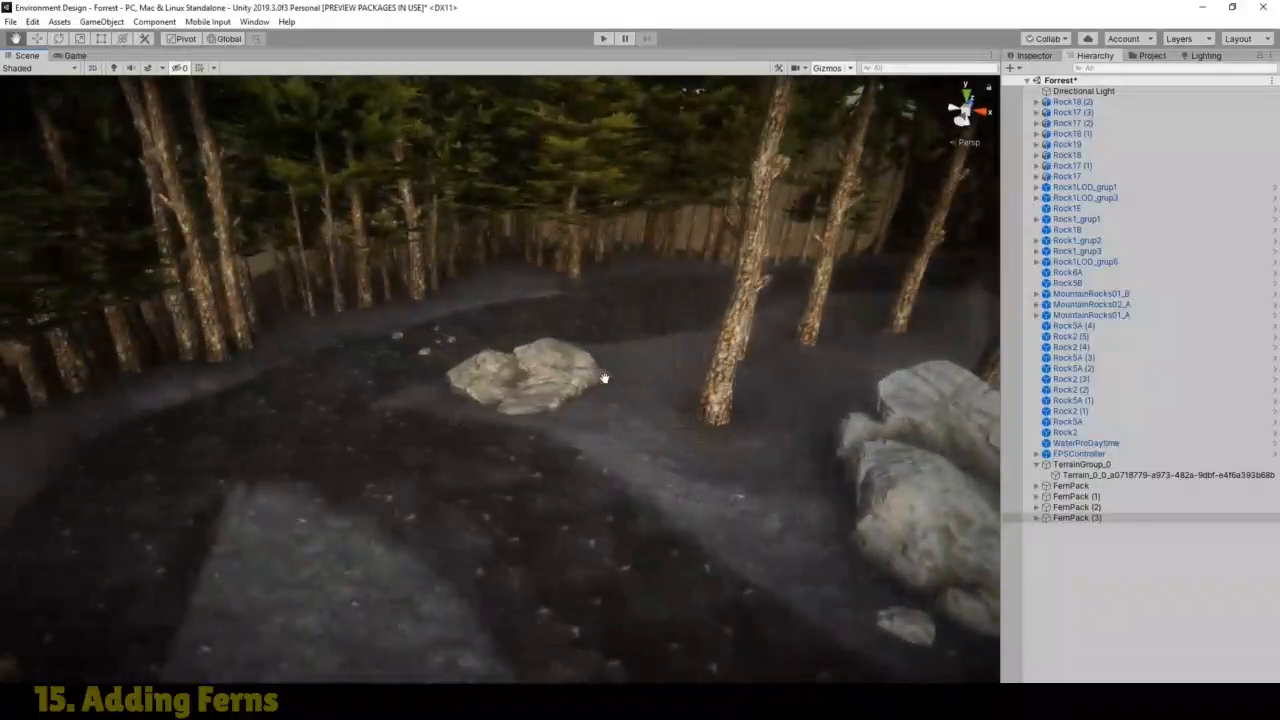
click(1085, 518)
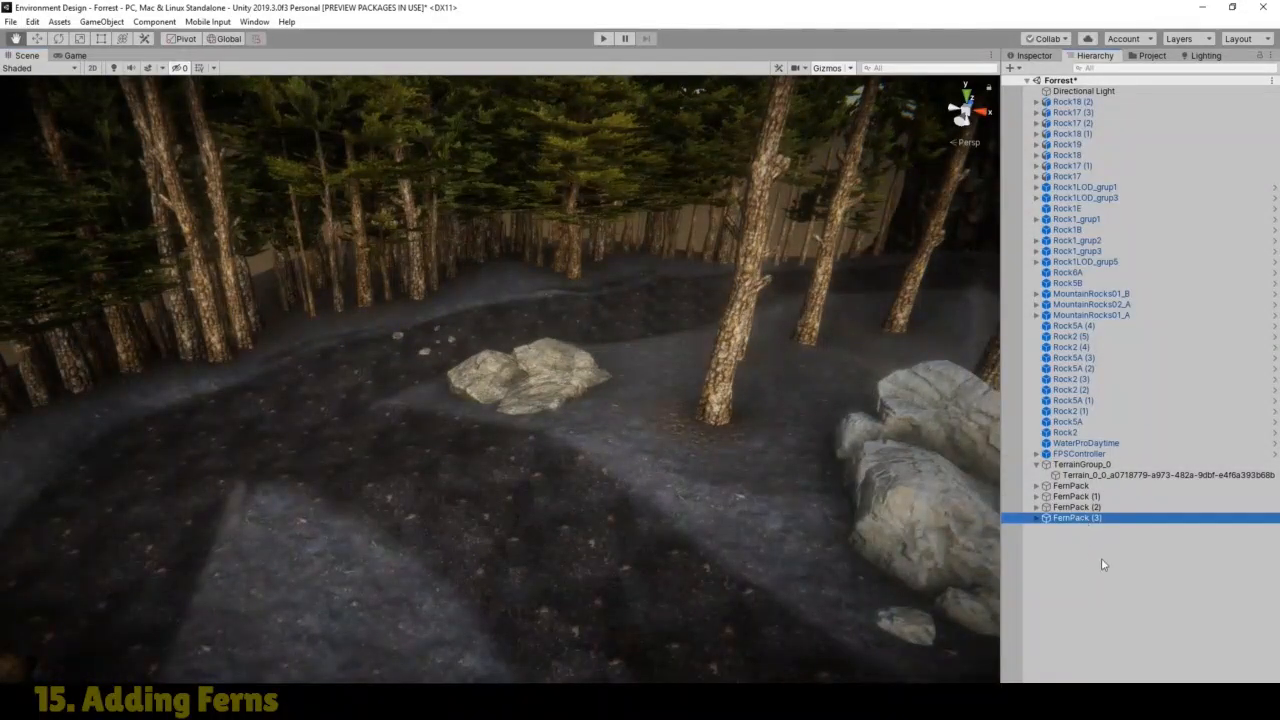
key(ctrl+d)
right_drag(633, 409, 746, 410)
click(37, 39)
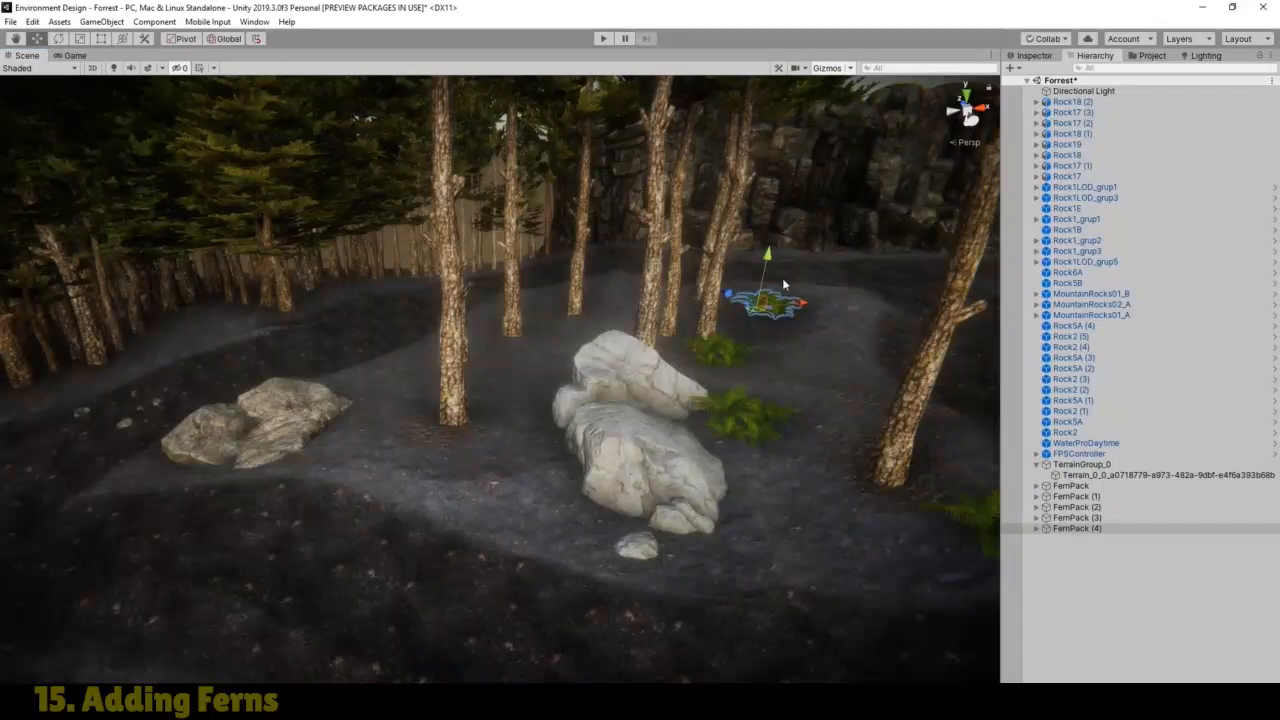
drag(805, 302, 411, 348)
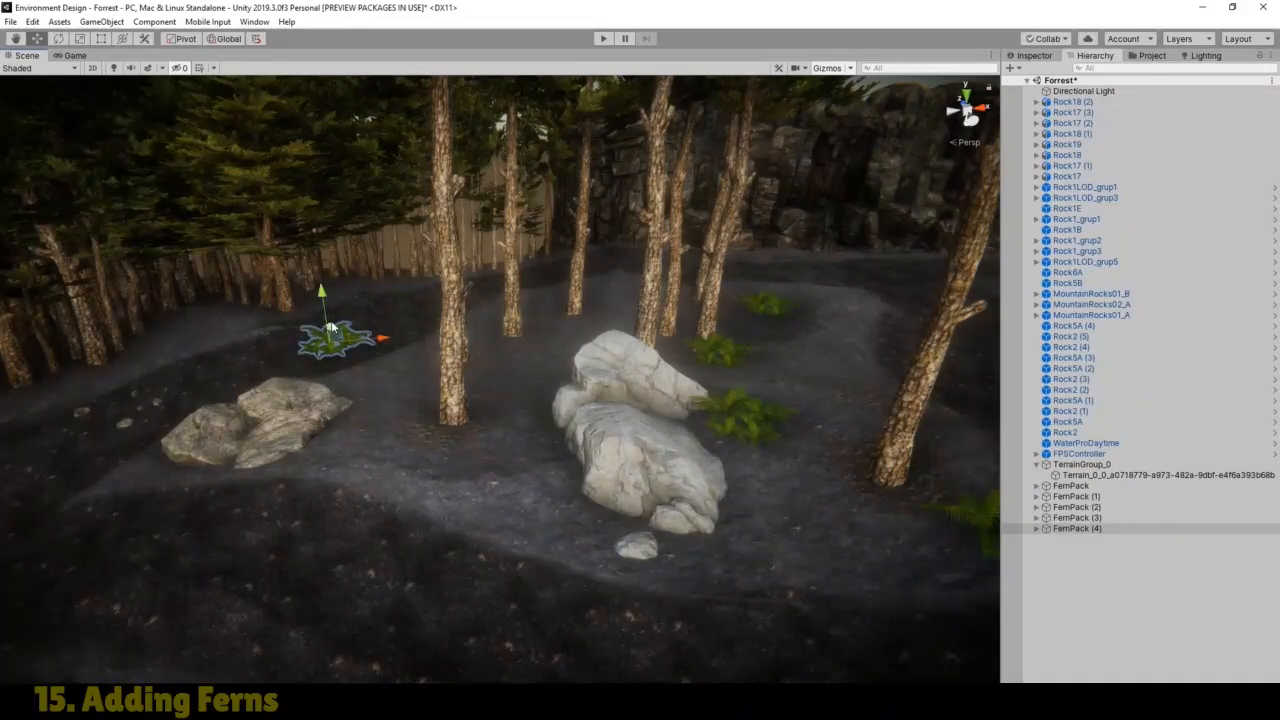
drag(331, 328, 412, 437)
drag(342, 396, 344, 378)
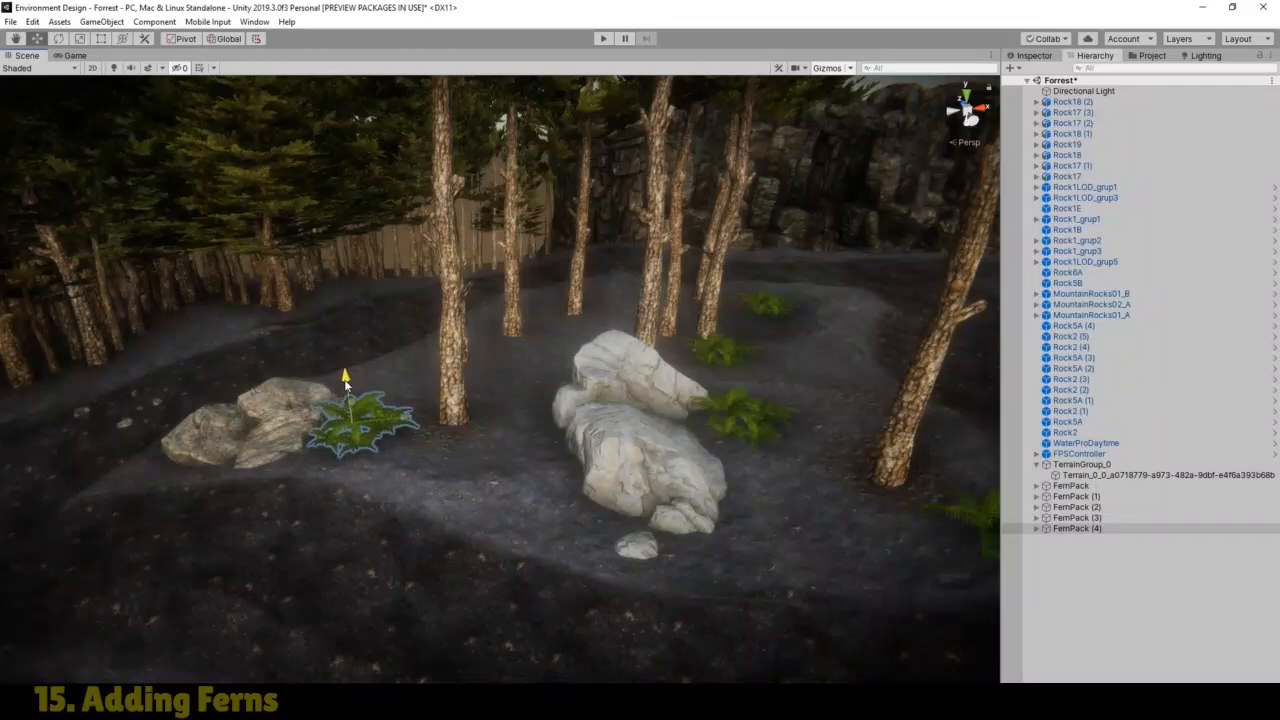
Step: Duplicate FernPack (3) again and move the new copy across the clearing behind the flat grey rock beside the tree
click(12, 41)
right_drag(464, 346, 571, 320)
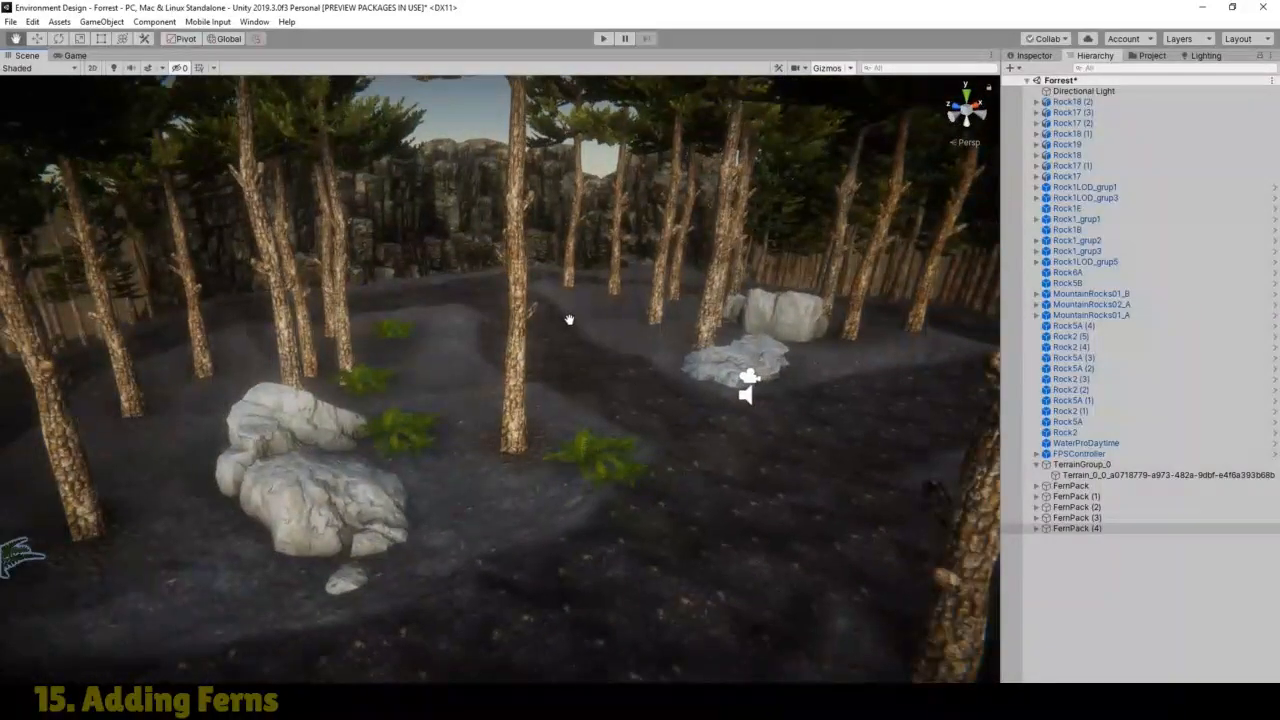
click(1097, 518)
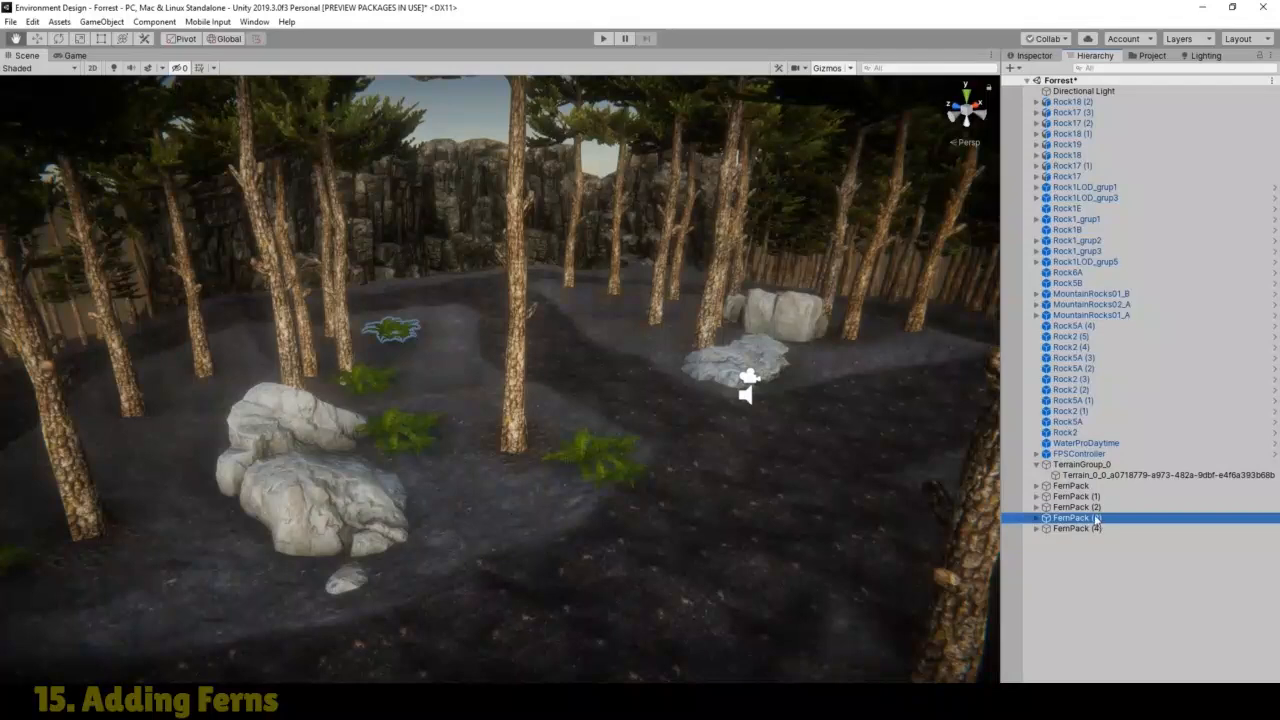
key(ctrl+d)
click(36, 38)
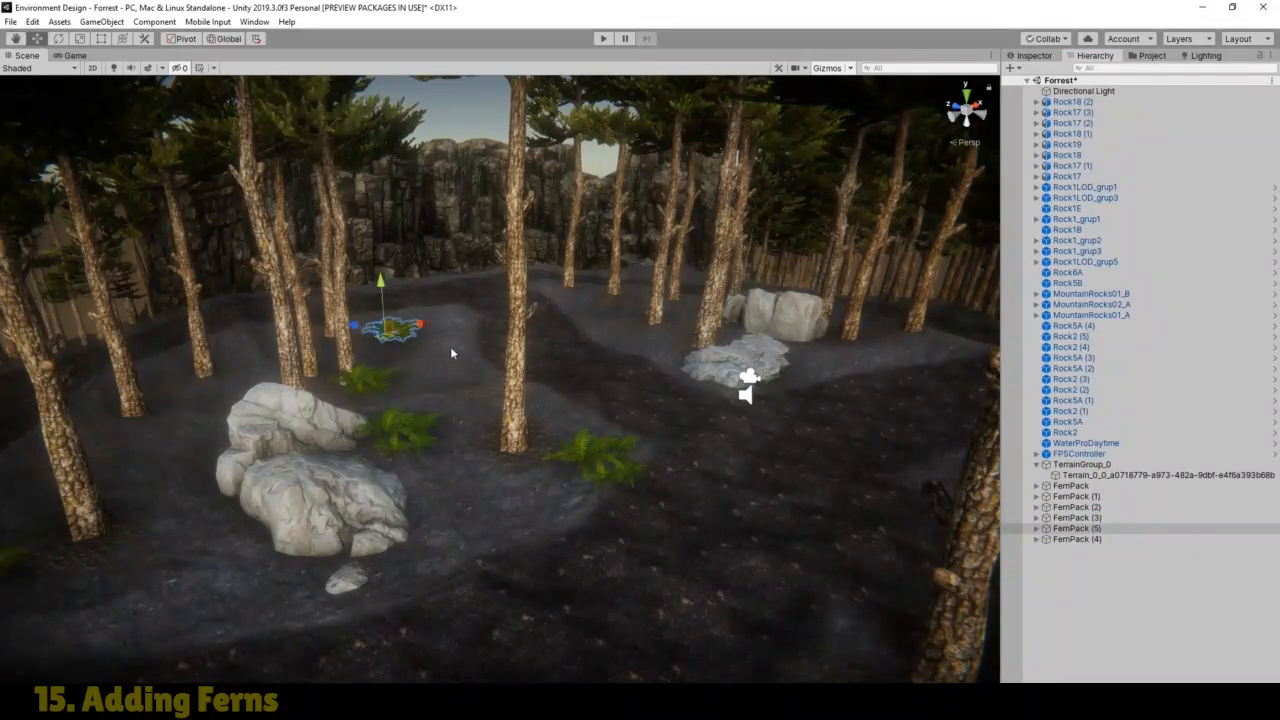
drag(394, 307, 677, 288)
Step: Duplicate FernPack (5) and move the copy to the foot of the nearest tree trunks beyond the pale jagged rock
click(15, 38)
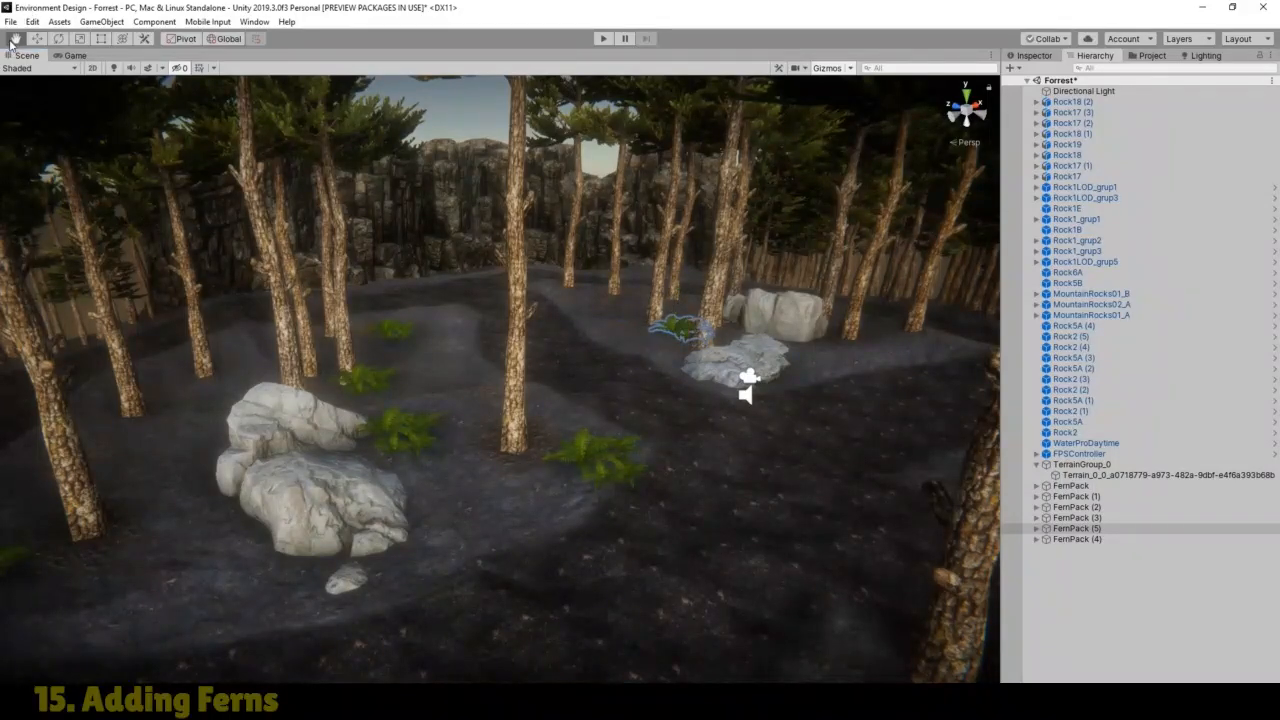
drag(490, 276, 20, 281)
right_drag(330, 318, 533, 354)
drag(533, 354, 2, 294)
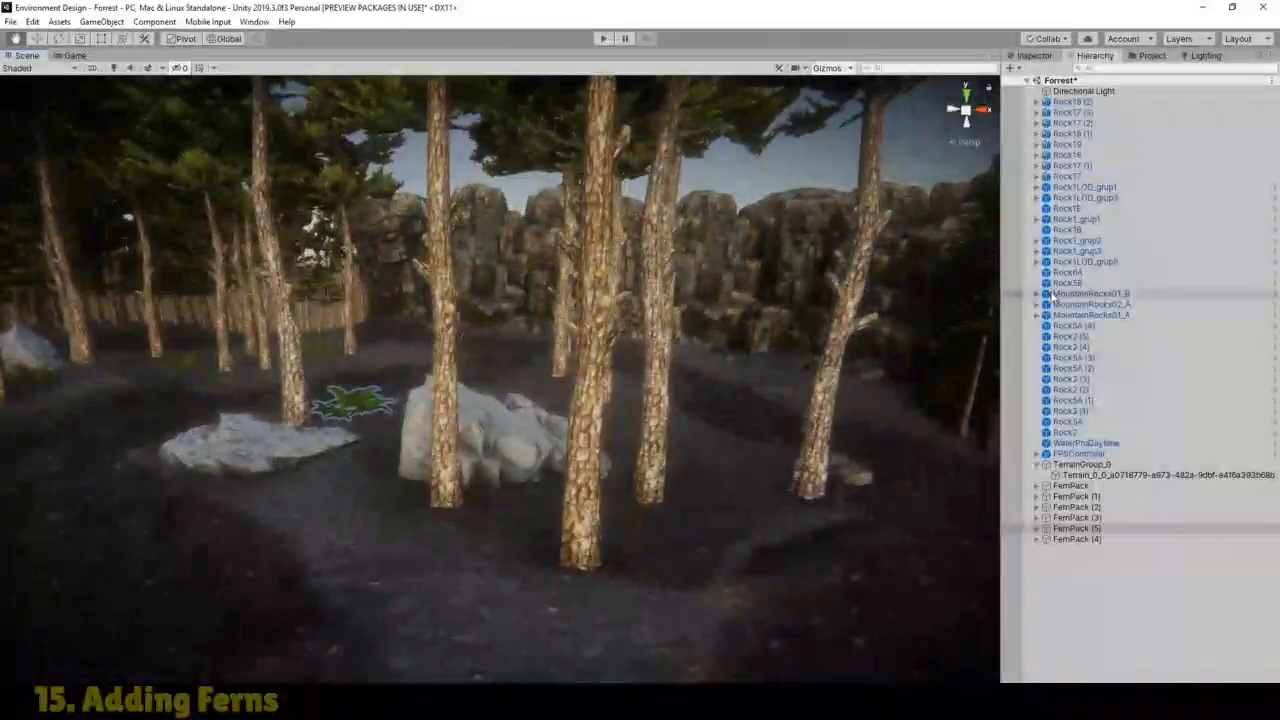
click(1096, 530)
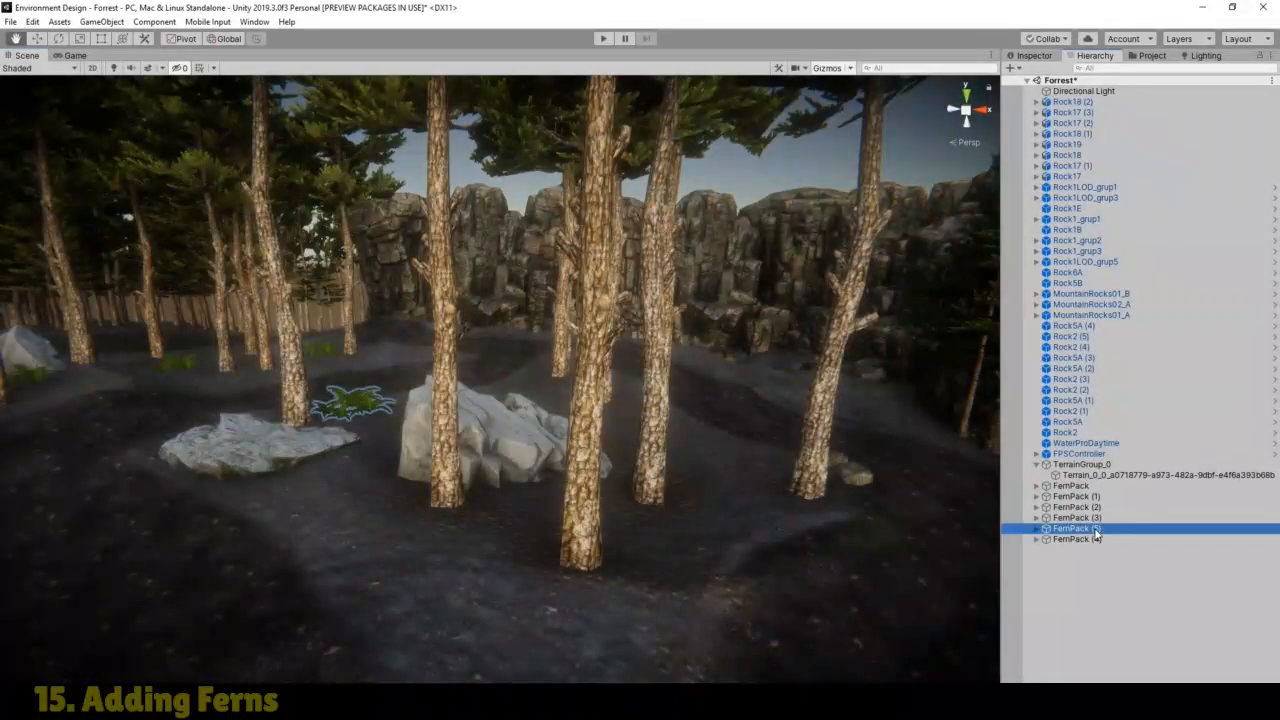
key(ctrl+d)
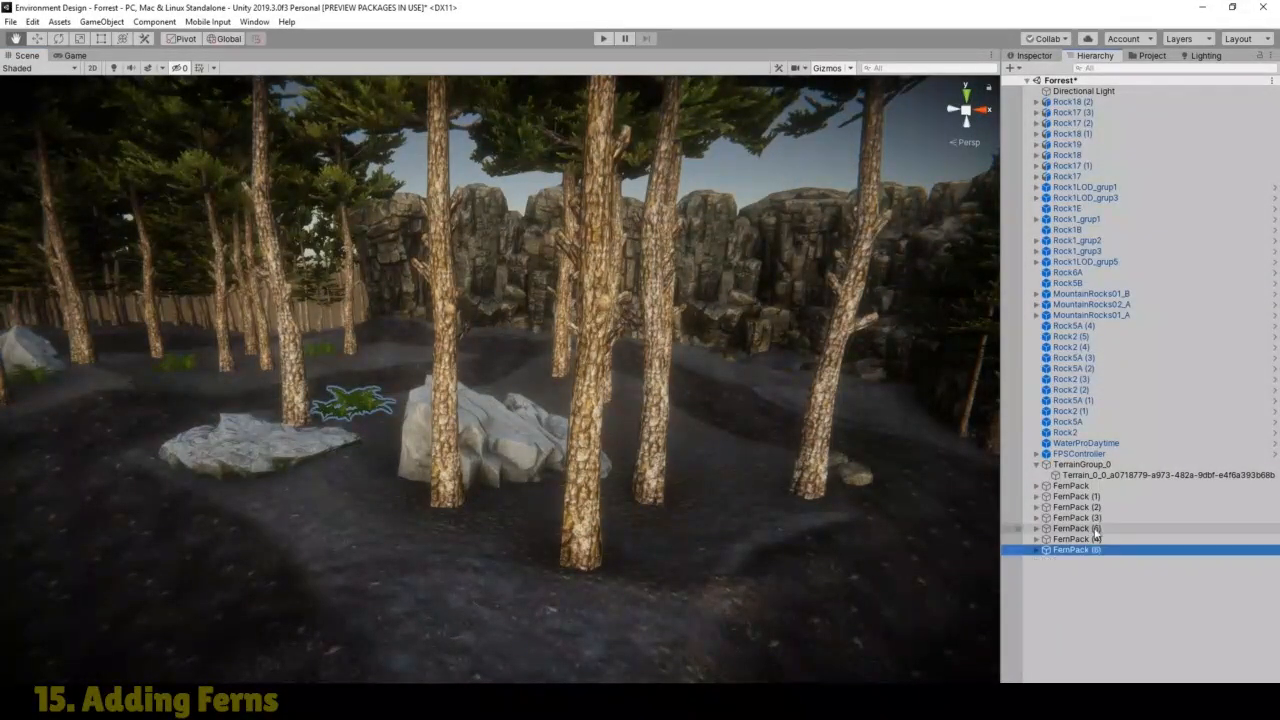
click(36, 38)
drag(401, 410, 646, 476)
drag(727, 537, 710, 537)
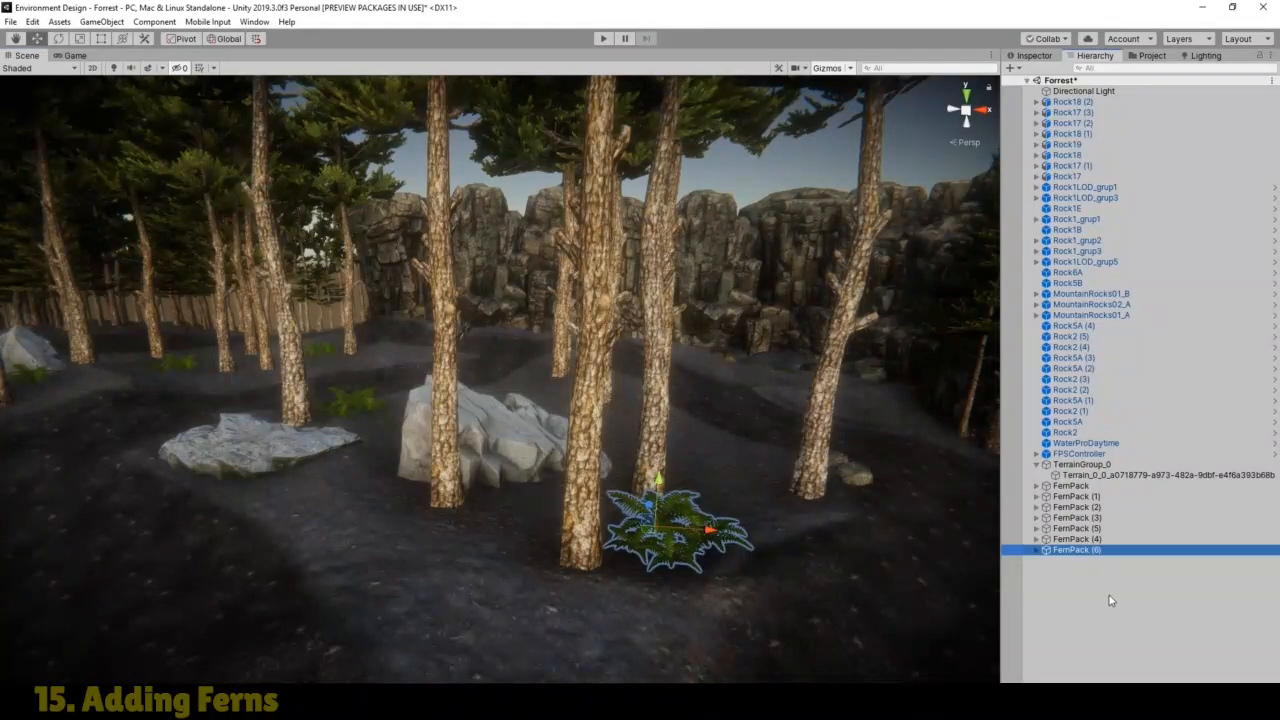
Step: Duplicate FernPack (6) and FernPack (7), spreading the copies behind the front trunk and in front of the pale jagged rock
key(ctrl+d)
drag(707, 533, 581, 488)
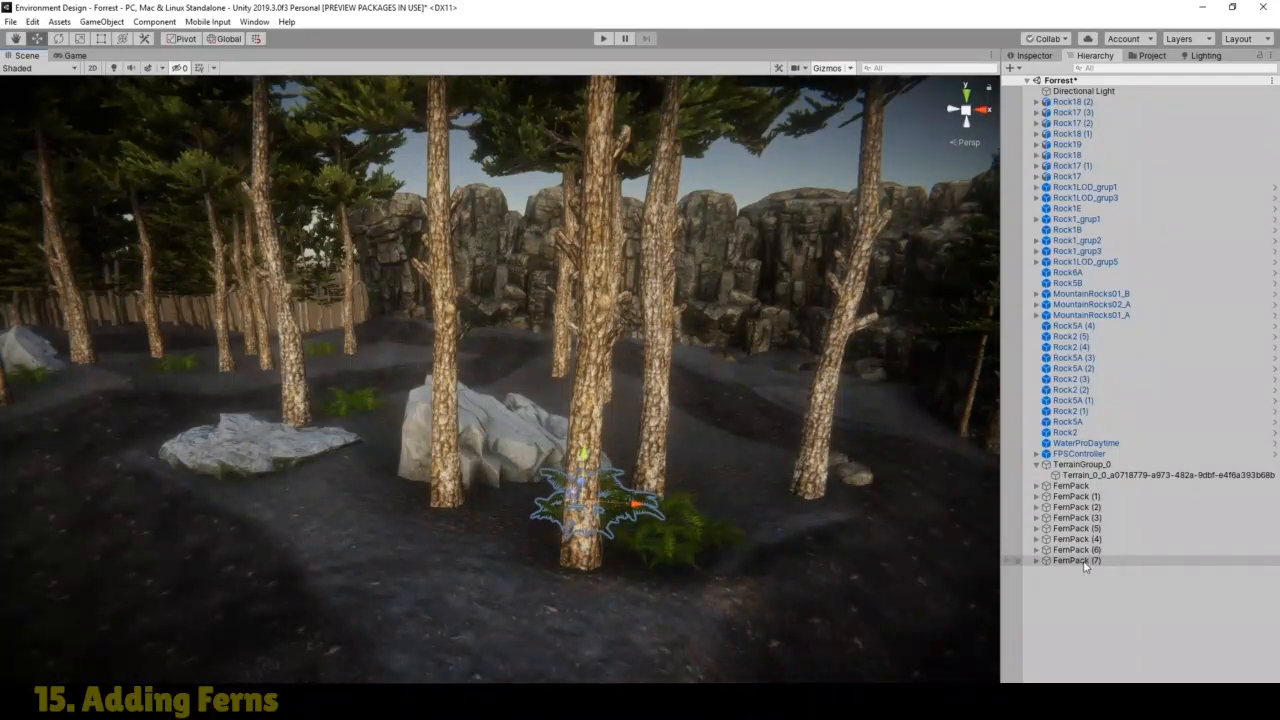
click(1160, 560)
key(ctrl+d)
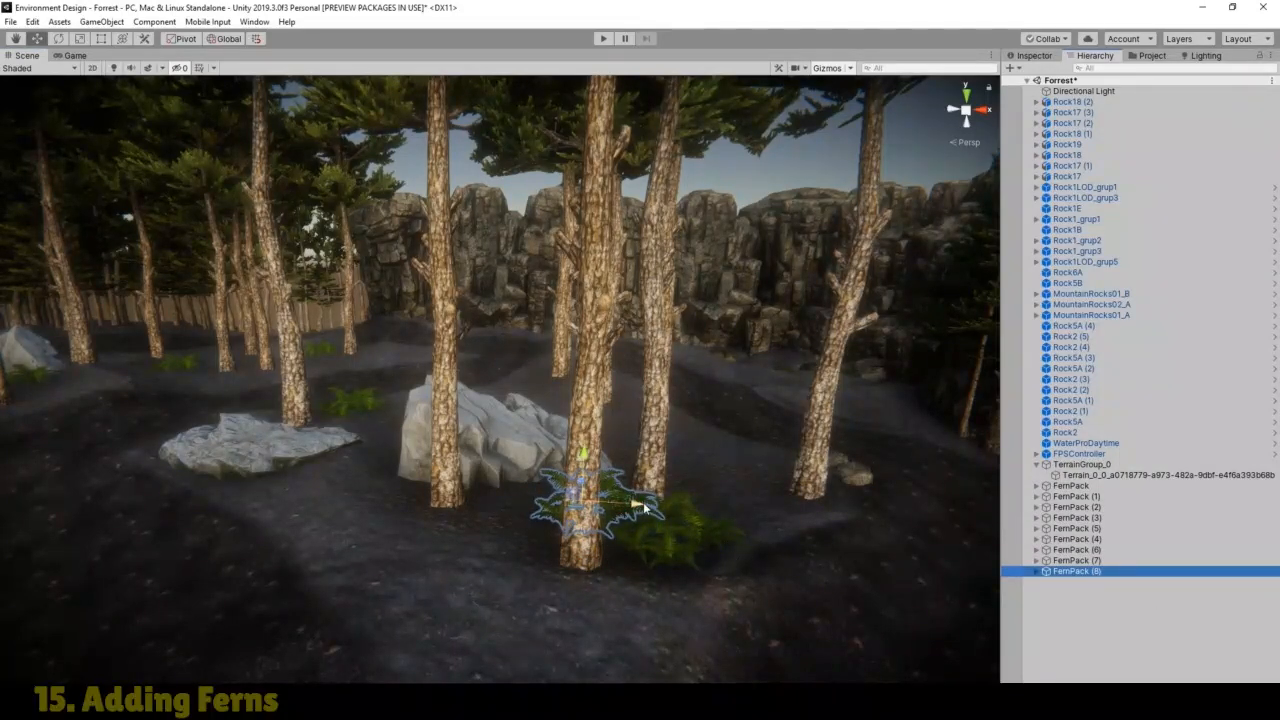
drag(645, 508, 570, 502)
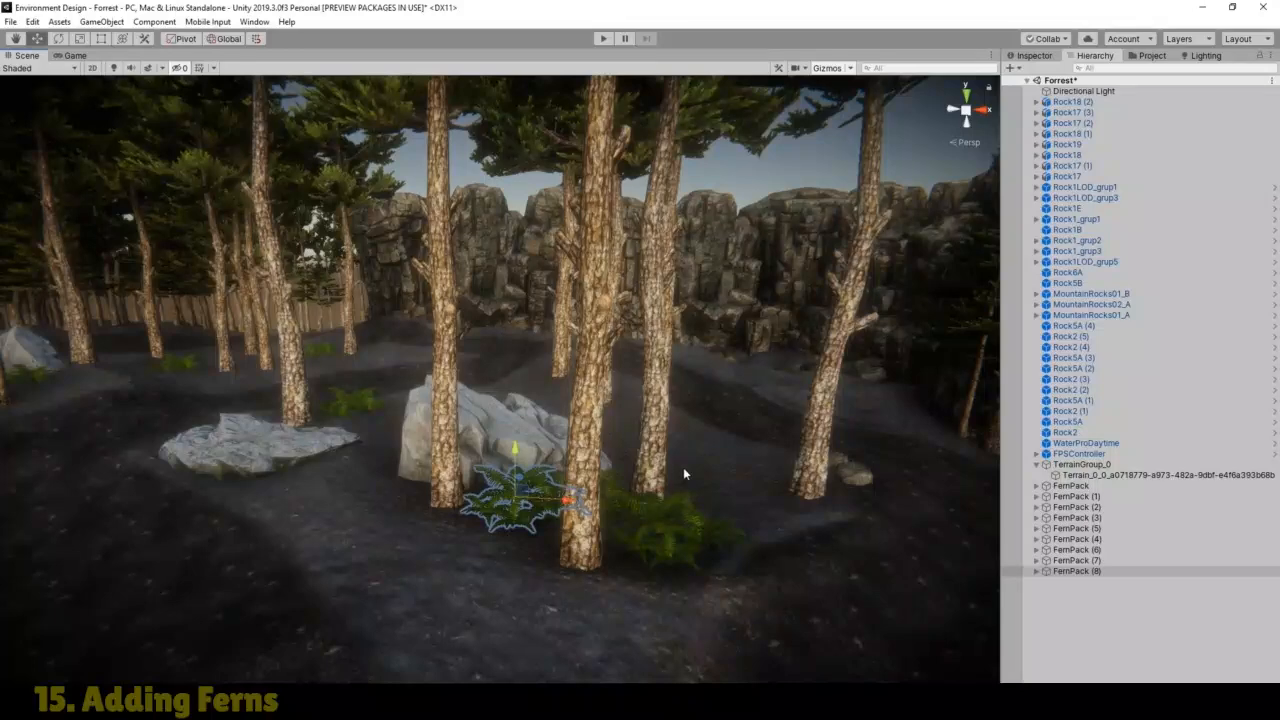
Step: Duplicate the original FernPack and move the copy between the large dark boulder and the leaning tree trunk
key(f)
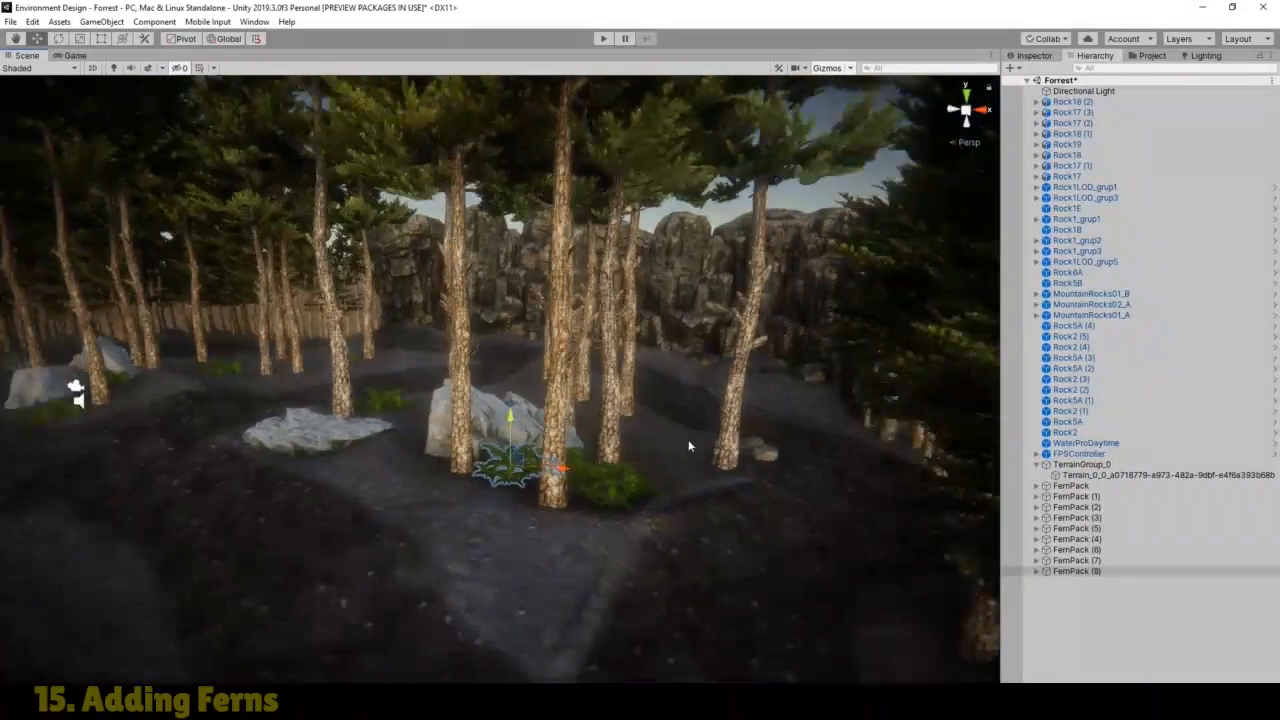
scroll(548, 402, down, 6)
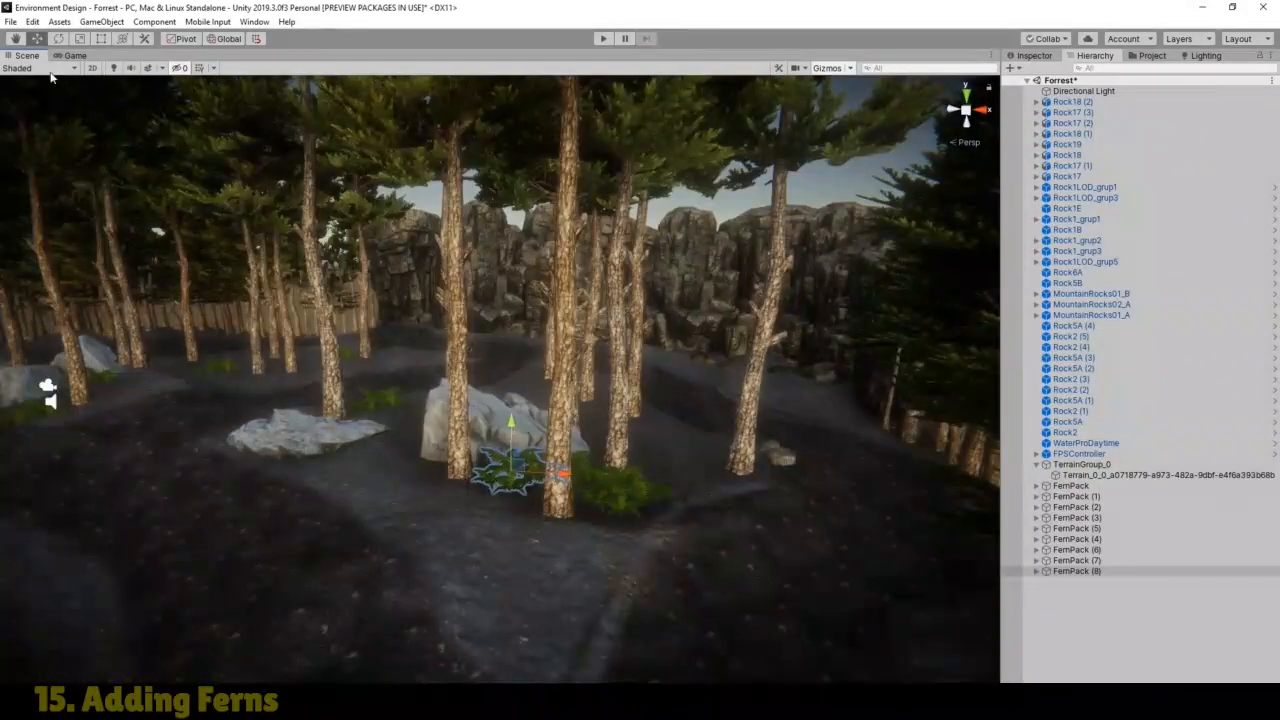
middle_drag(309, 307, 926, 346)
alt+drag(926, 346, 470, 486)
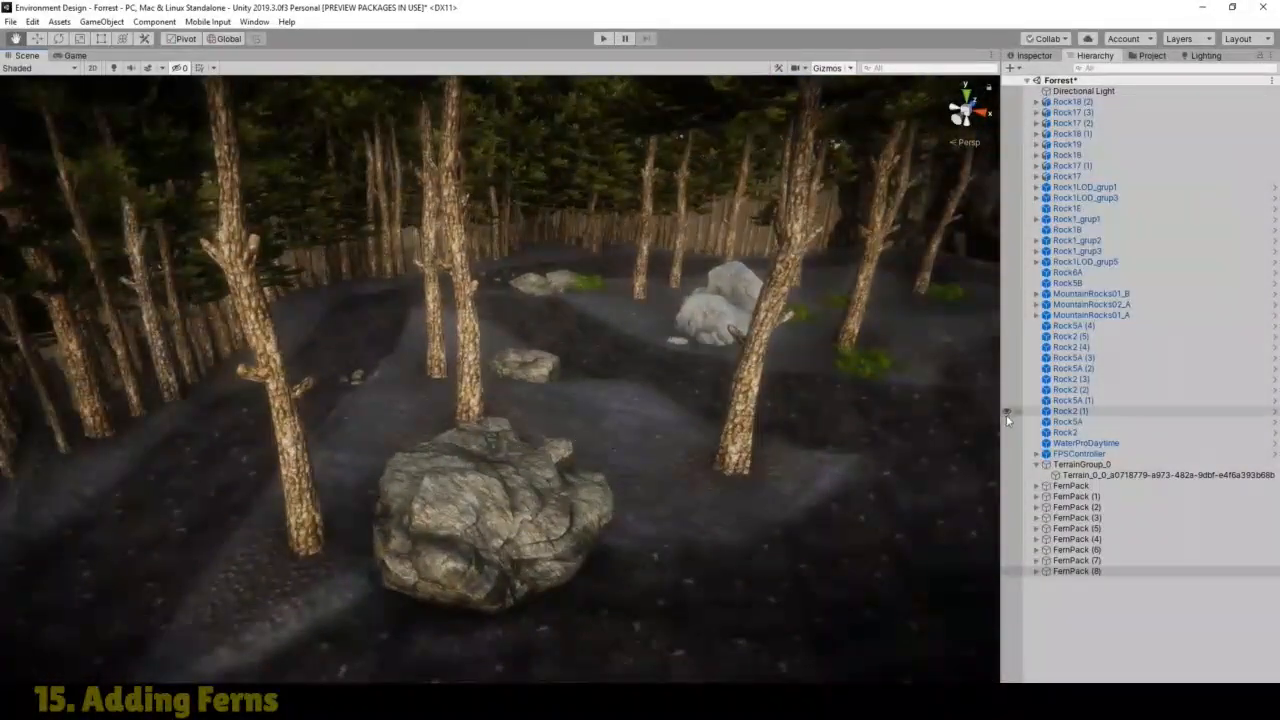
click(37, 40)
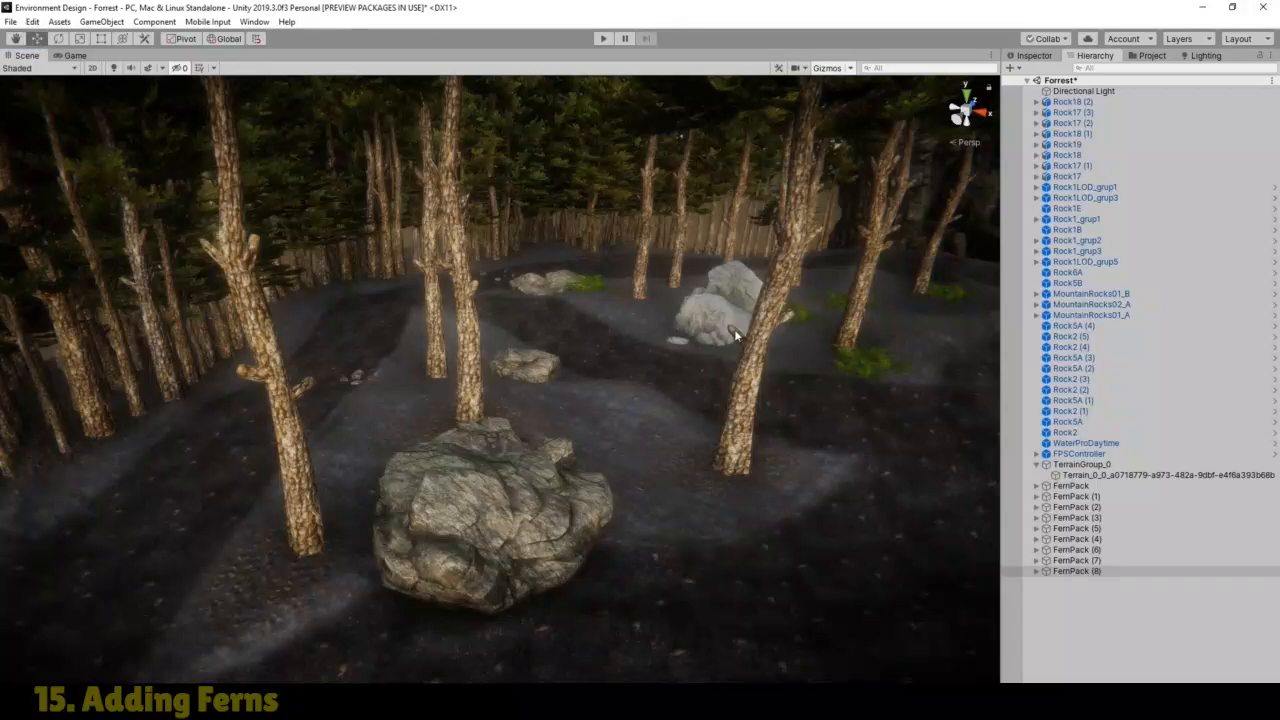
click(863, 365)
click(1070, 486)
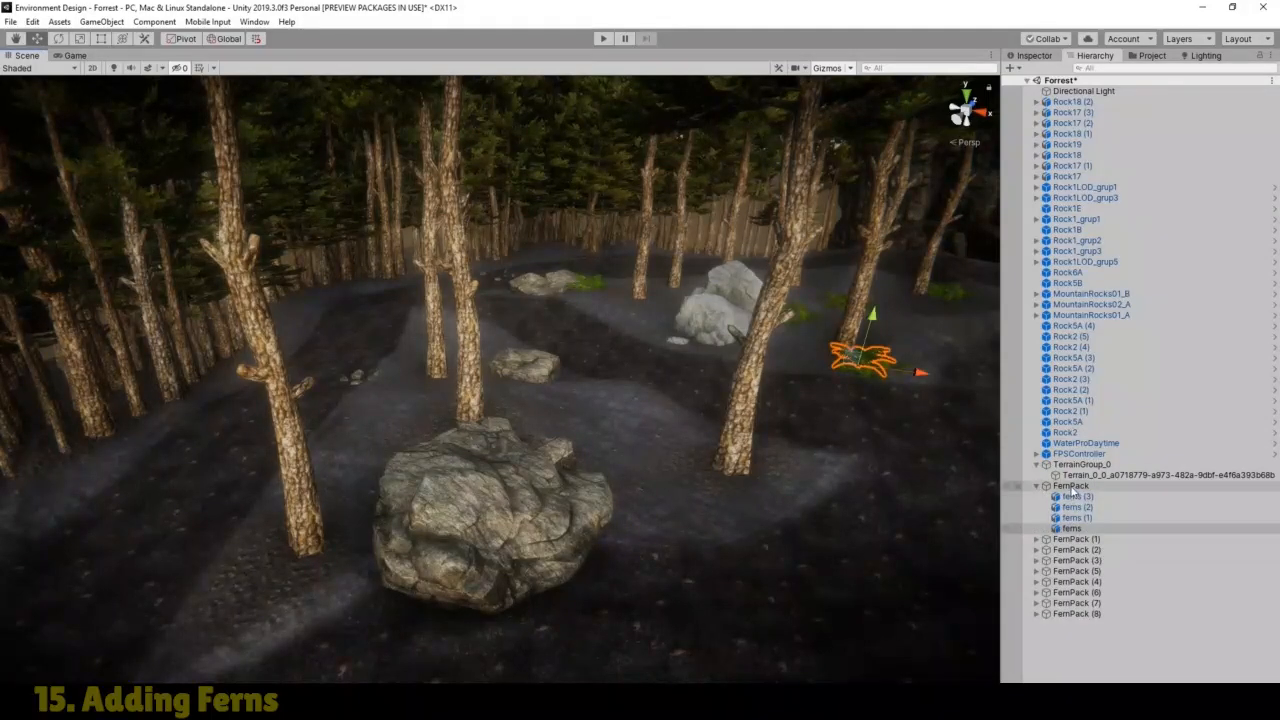
key(ctrl+d)
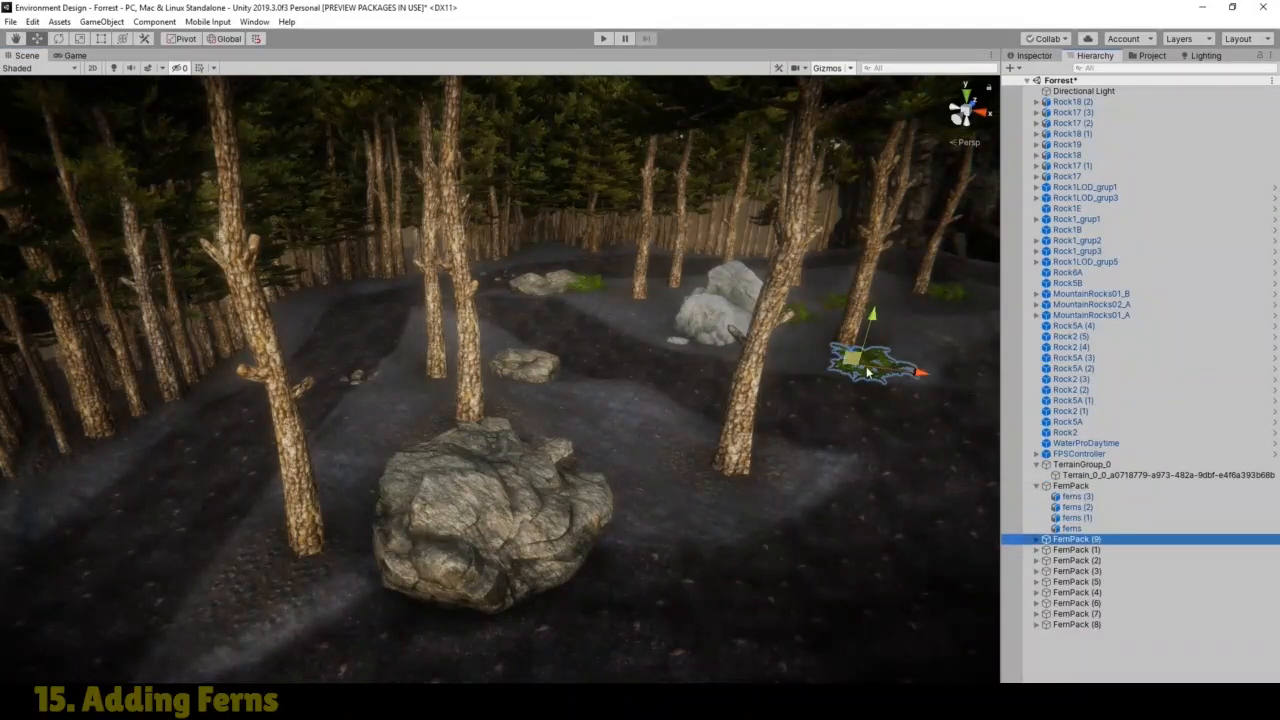
drag(922, 378, 617, 407)
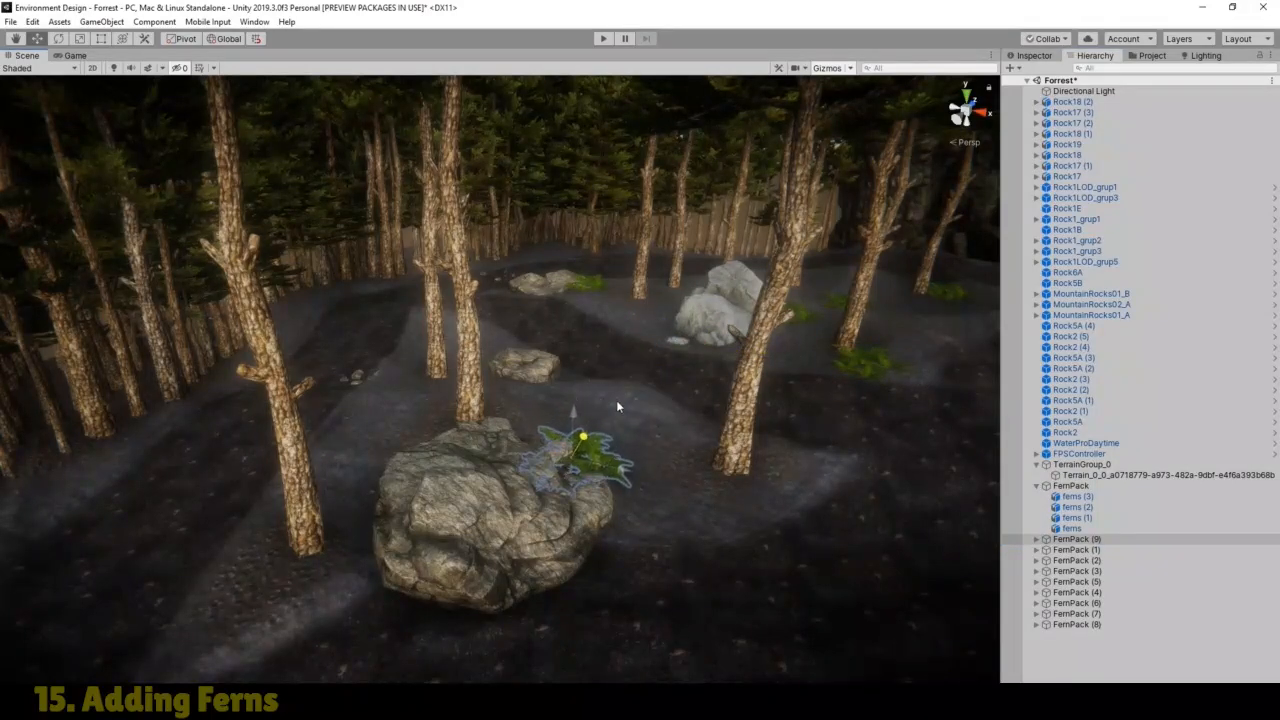
drag(623, 470, 712, 511)
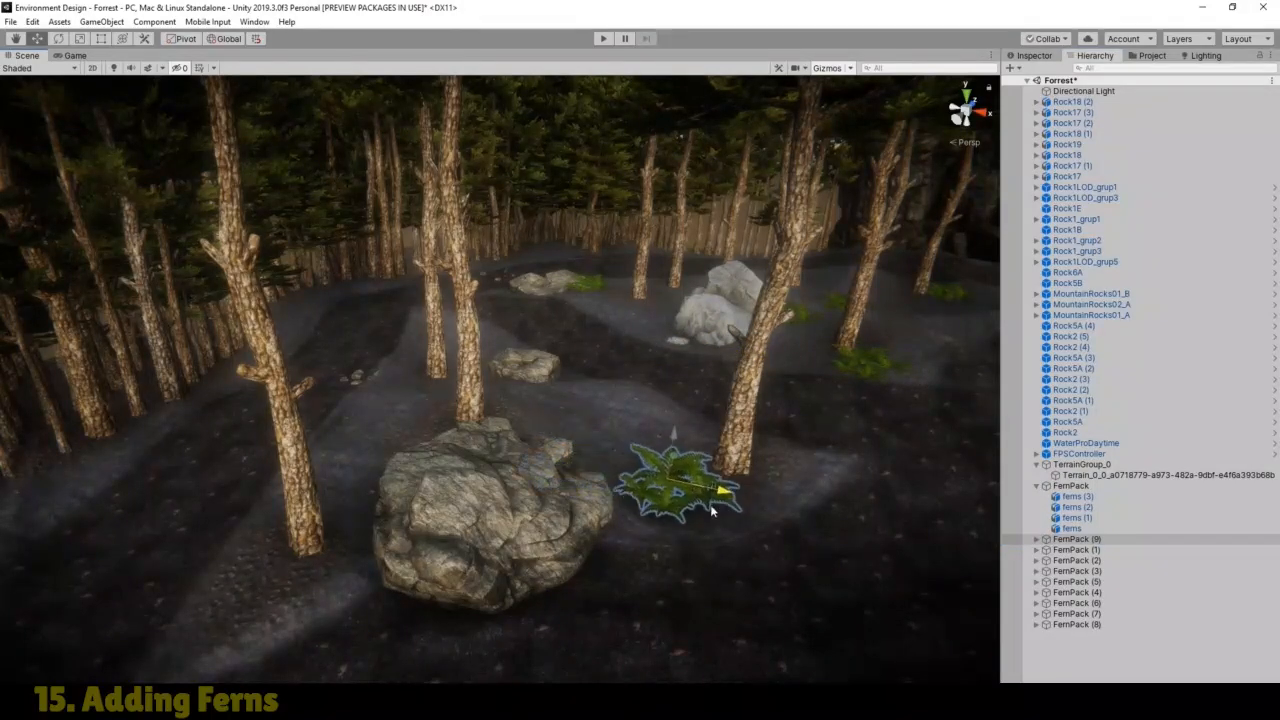
Step: Duplicate FernPack (9) and move the copy behind the large boulder, at the paired trunks beside the small rock
click(1080, 541)
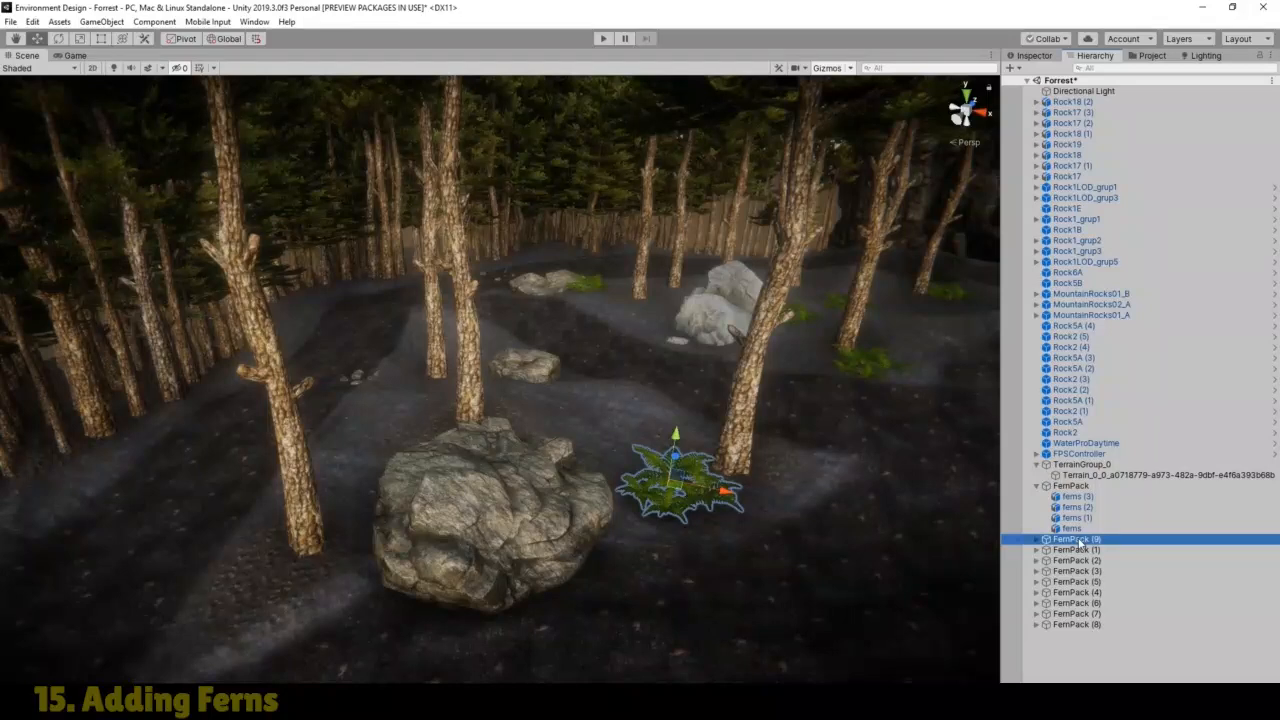
key(ctrl+d)
drag(730, 492, 525, 347)
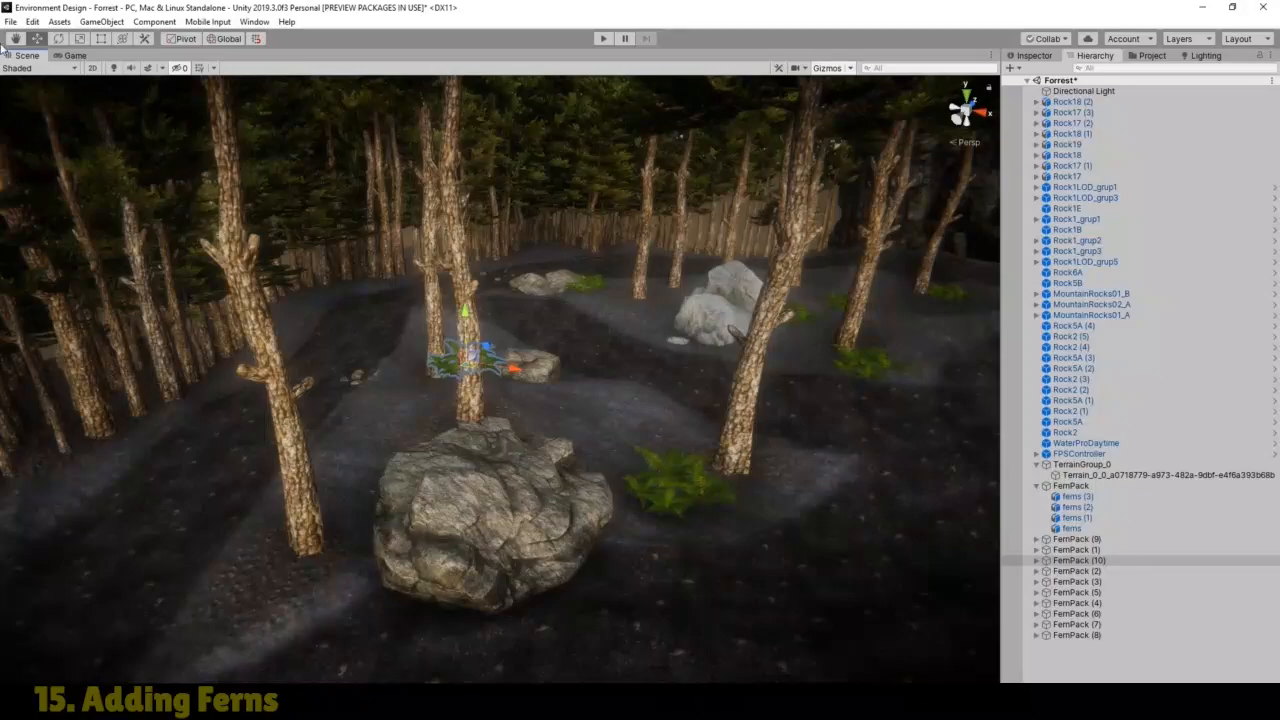
Step: Examine the fern placement around the clearing, including a close view of the ferns beside the low brown rock
drag(547, 406, 750, 426)
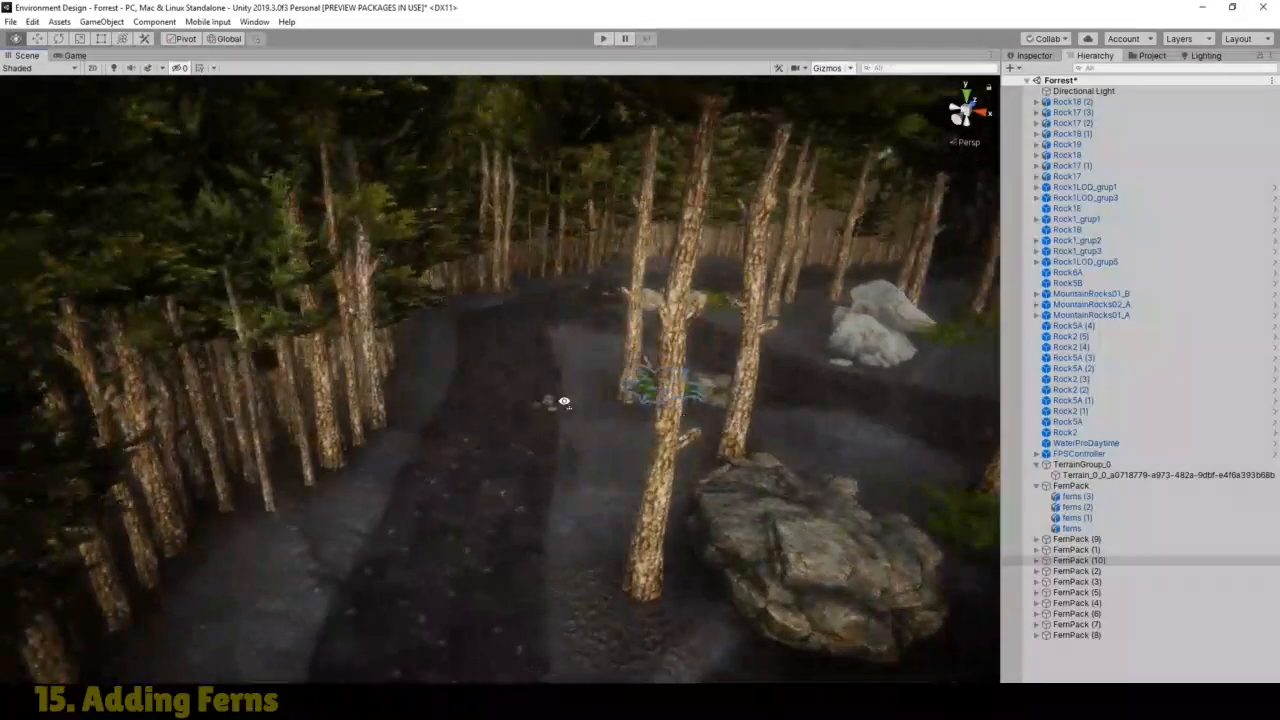
right_drag(560, 403, 900, 405)
drag(486, 391, 903, 426)
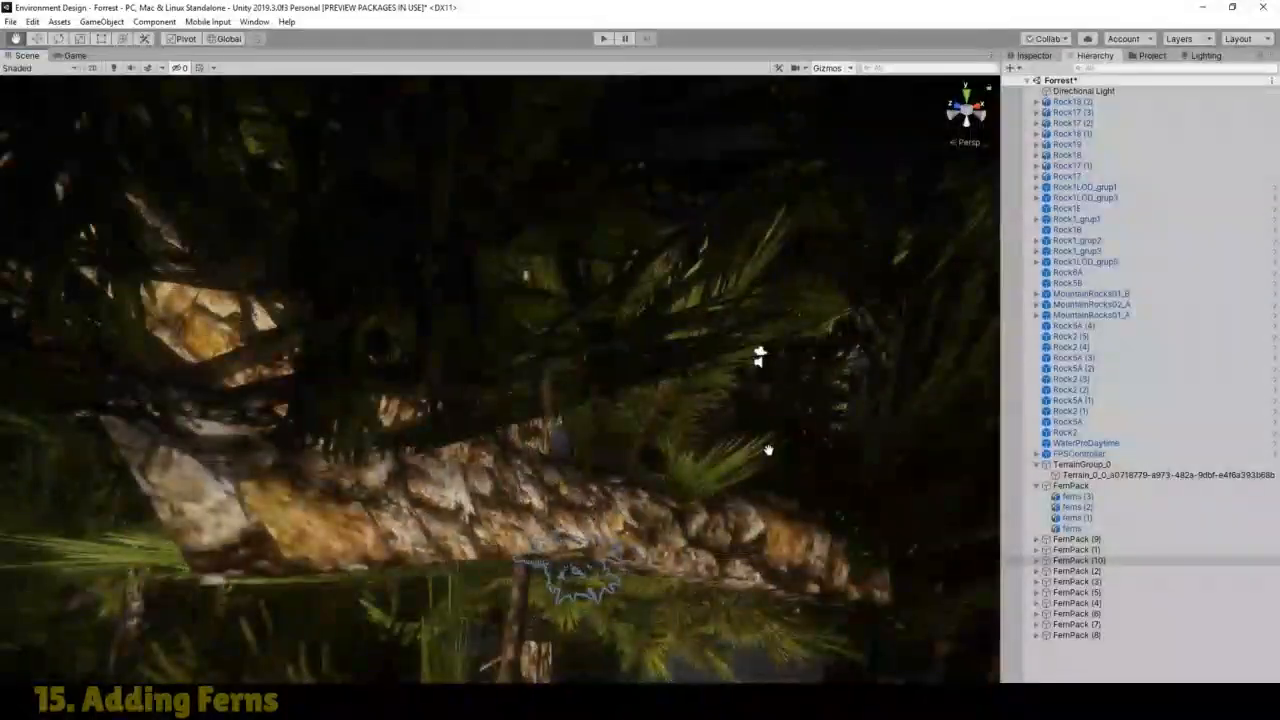
scroll(755, 453, up, 5)
scroll(740, 454, up, 3)
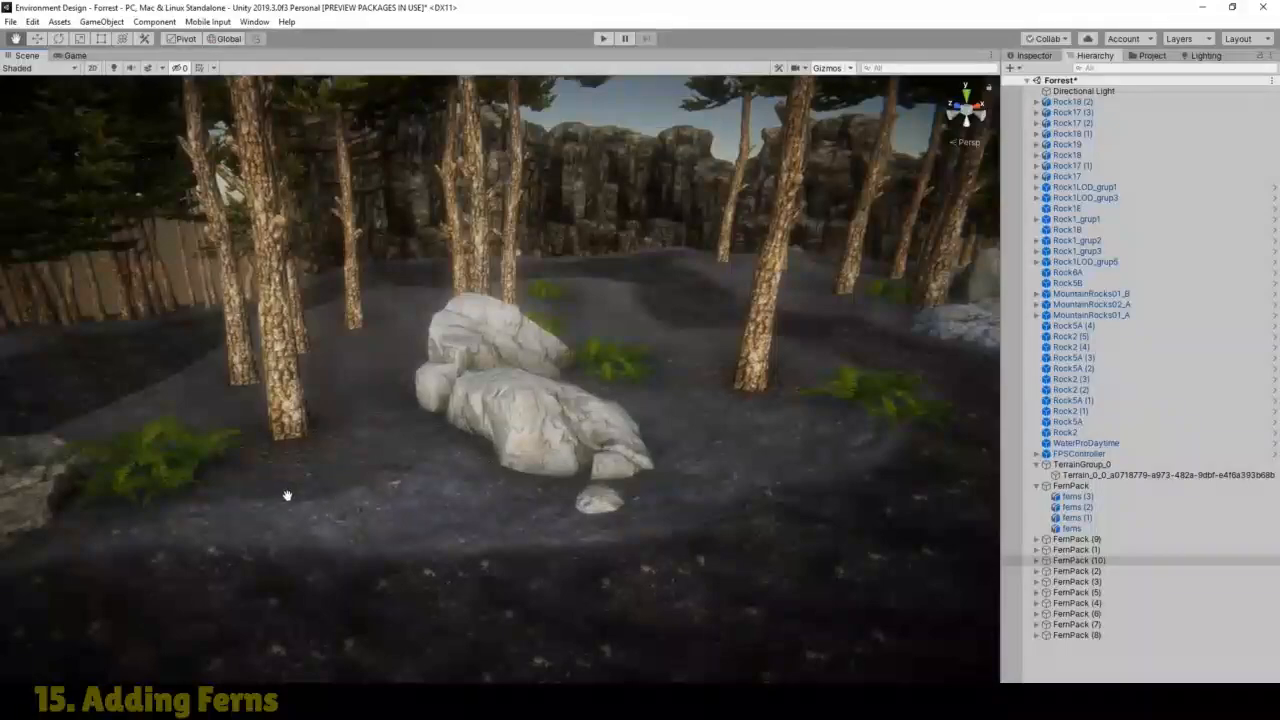
drag(287, 496, 700, 457)
scroll(542, 456, up, 5)
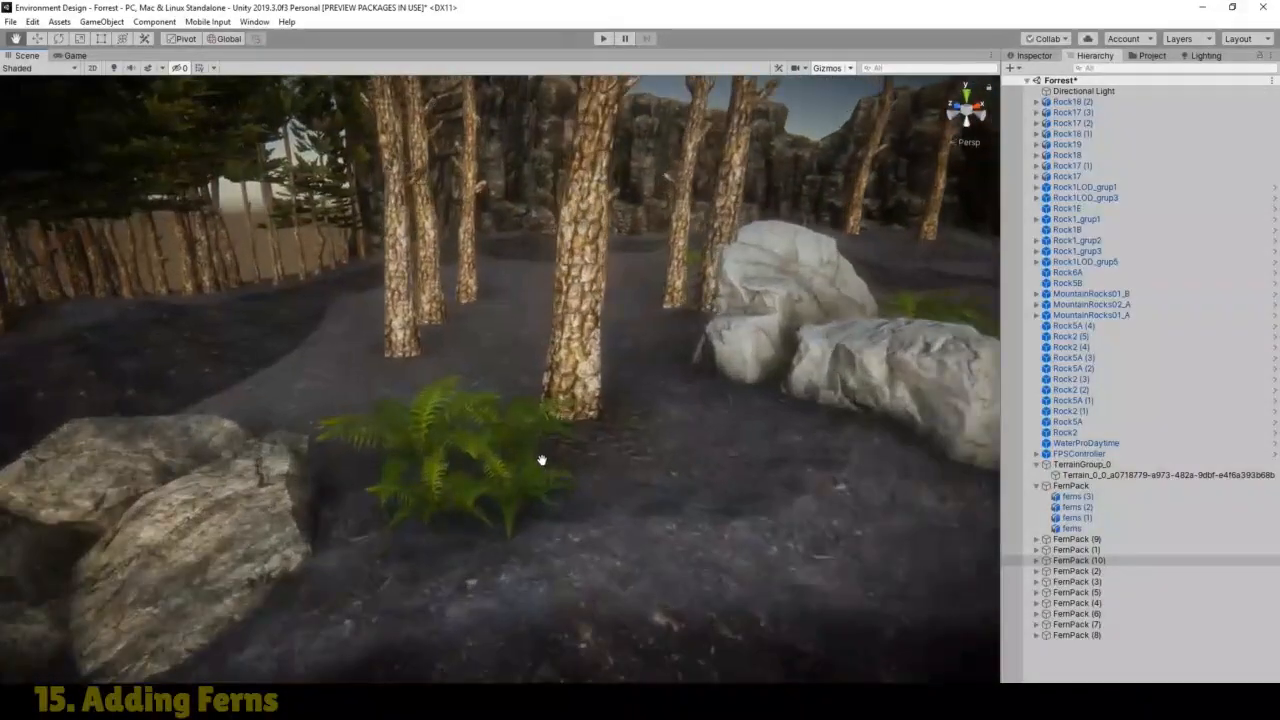
scroll(542, 460, up, 2)
drag(531, 457, 619, 309)
right_drag(619, 309, 567, 293)
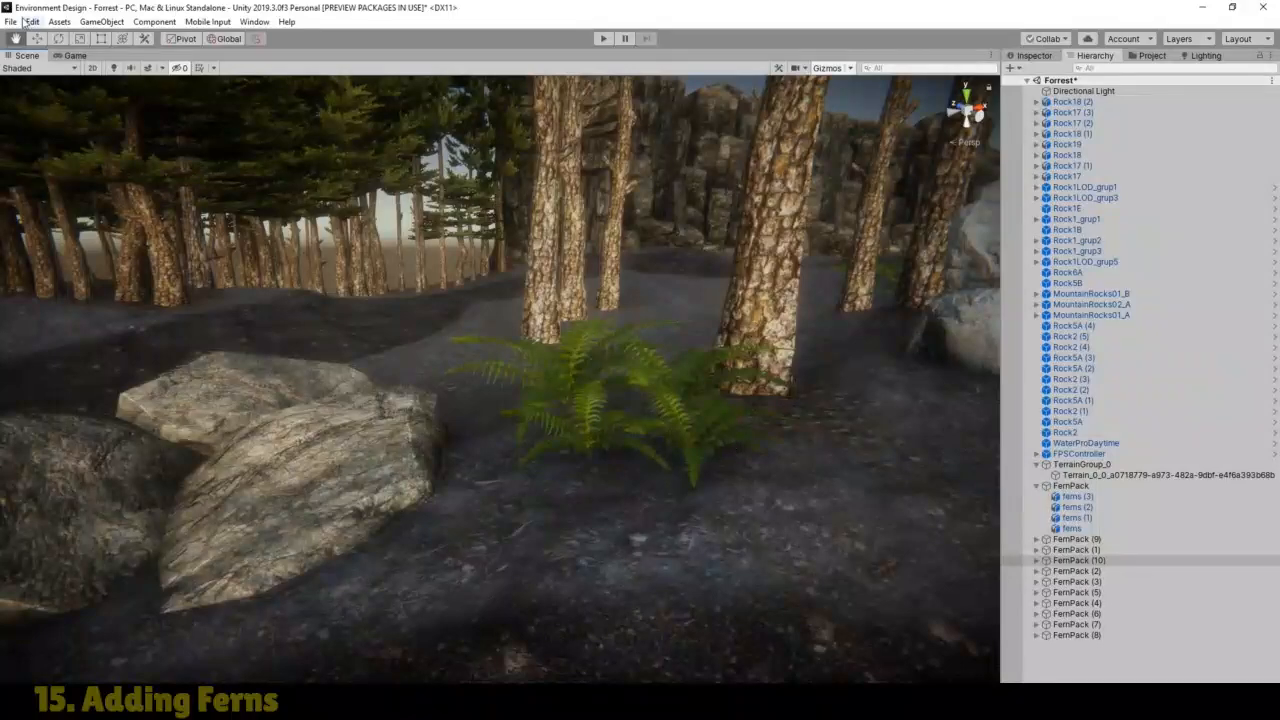
Step: Move FernPack (4) away from the leaning trunk to sit beside the layered boulder, and tilt the group slightly
click(589, 356)
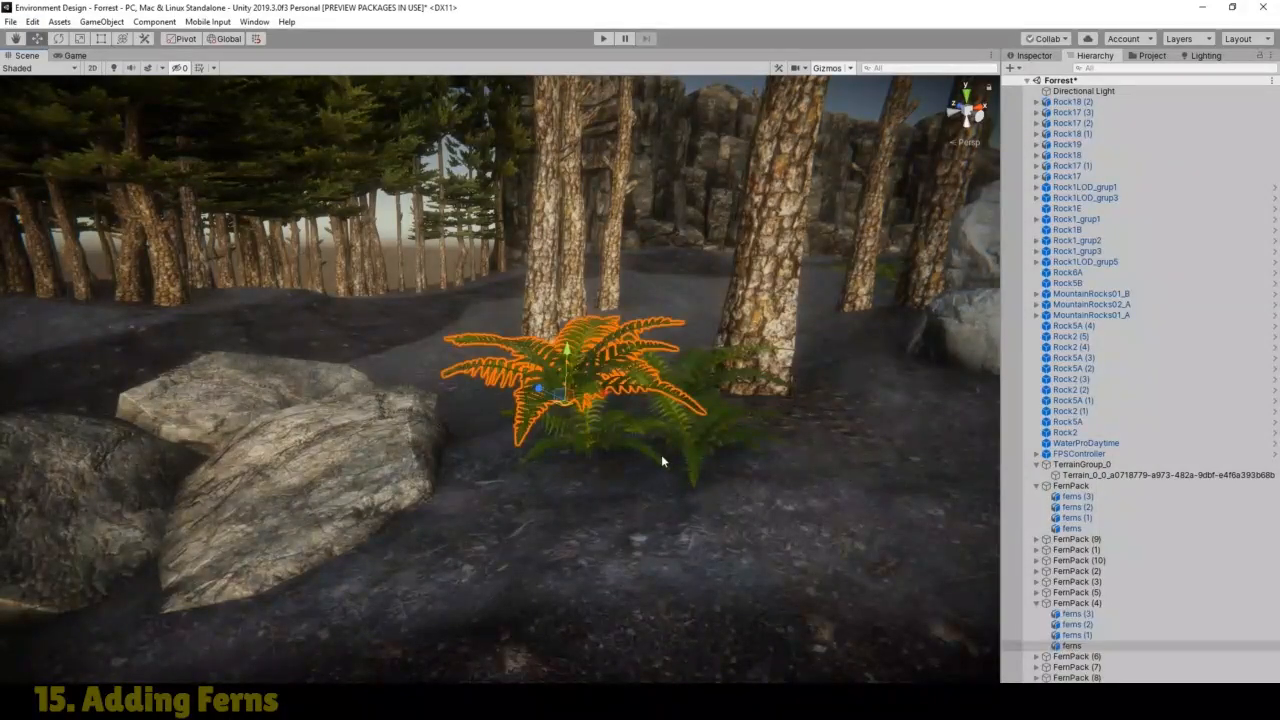
click(695, 478)
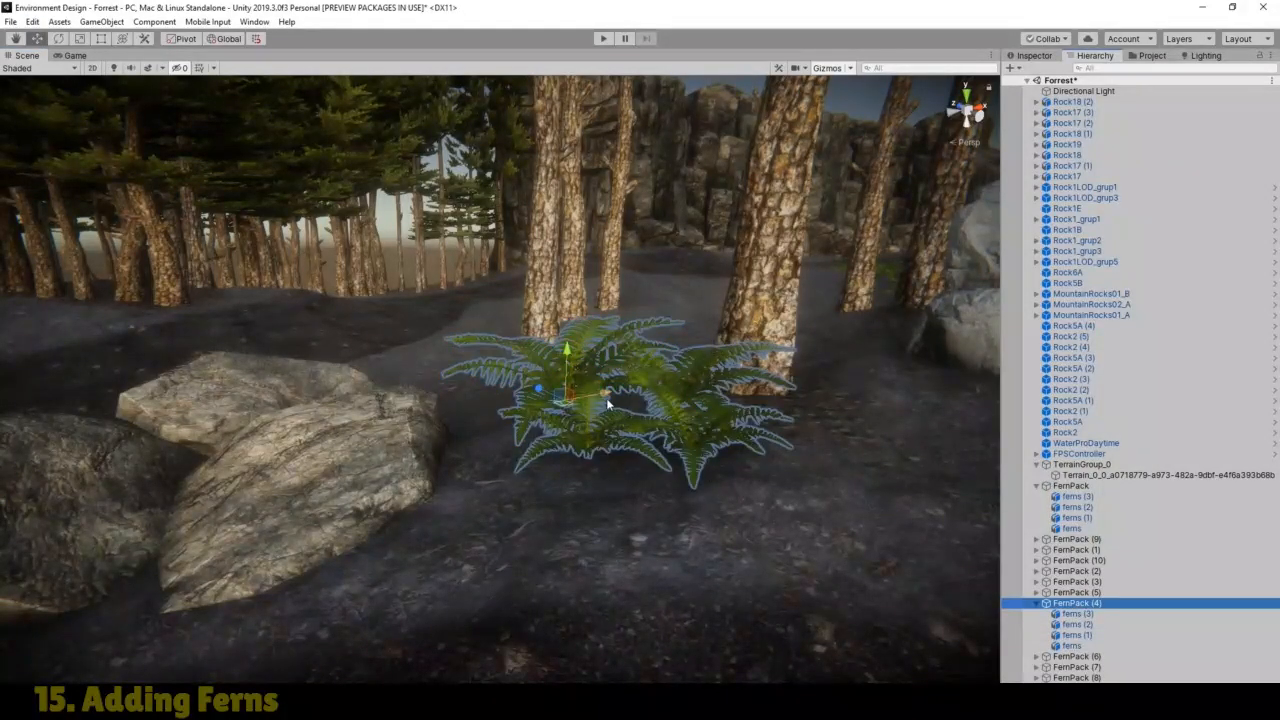
drag(607, 404, 556, 410)
drag(506, 362, 512, 392)
click(59, 38)
click(45, 42)
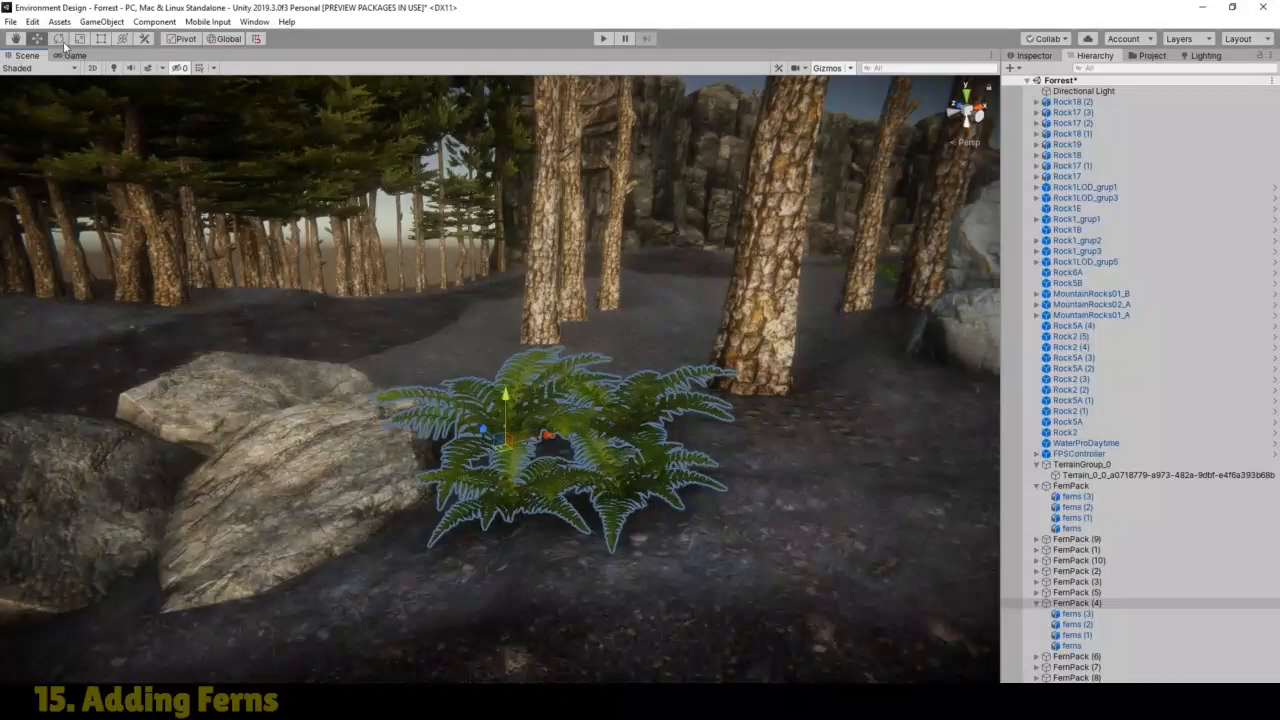
click(59, 39)
drag(531, 443, 530, 441)
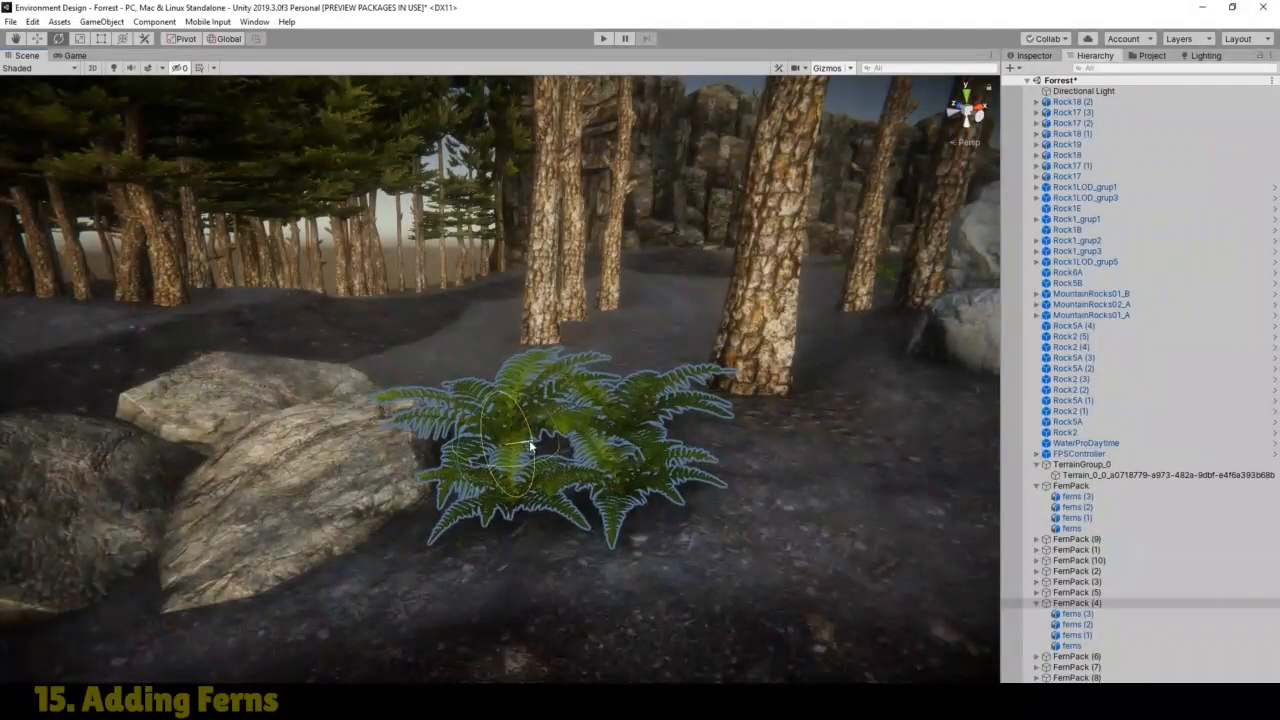
Step: Examine the fern placement around the layered boulders, the white rocks and the path between the trunks
click(18, 39)
drag(468, 345, 289, 443)
right_drag(736, 478, 511, 500)
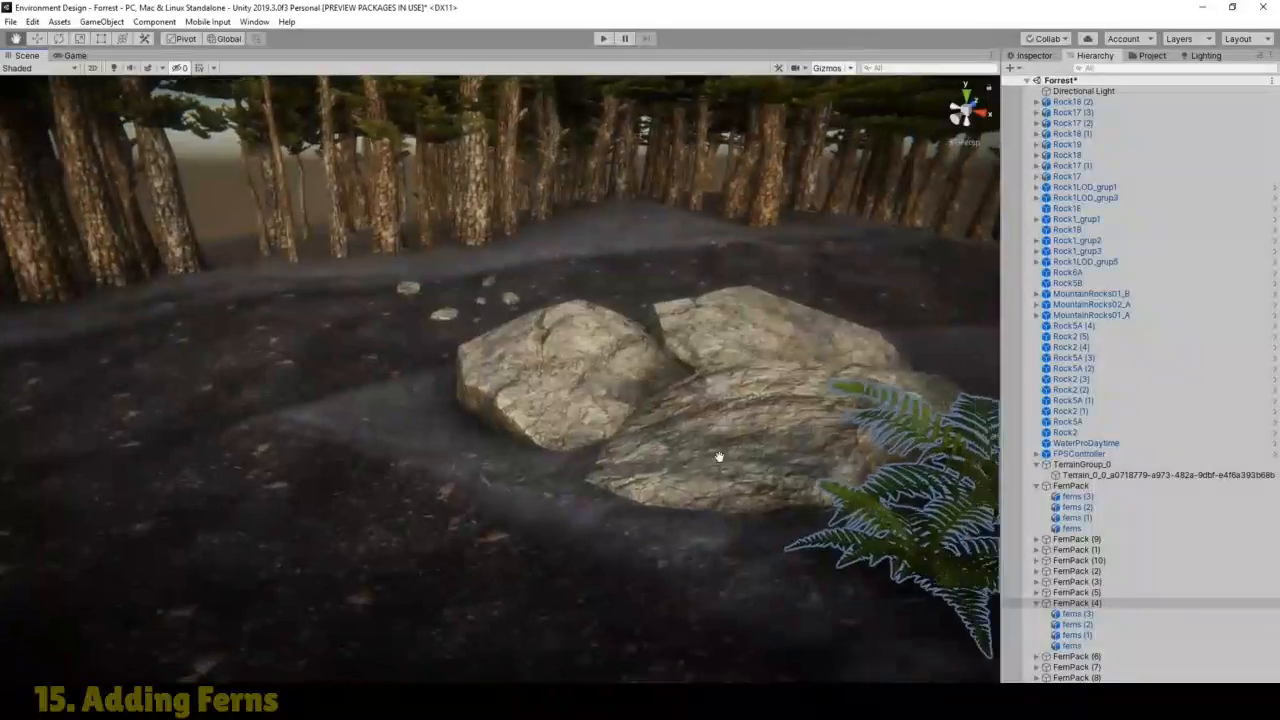
right_drag(720, 457, 1200, 340)
drag(990, 334, 1150, 466)
right_drag(686, 418, 792, 403)
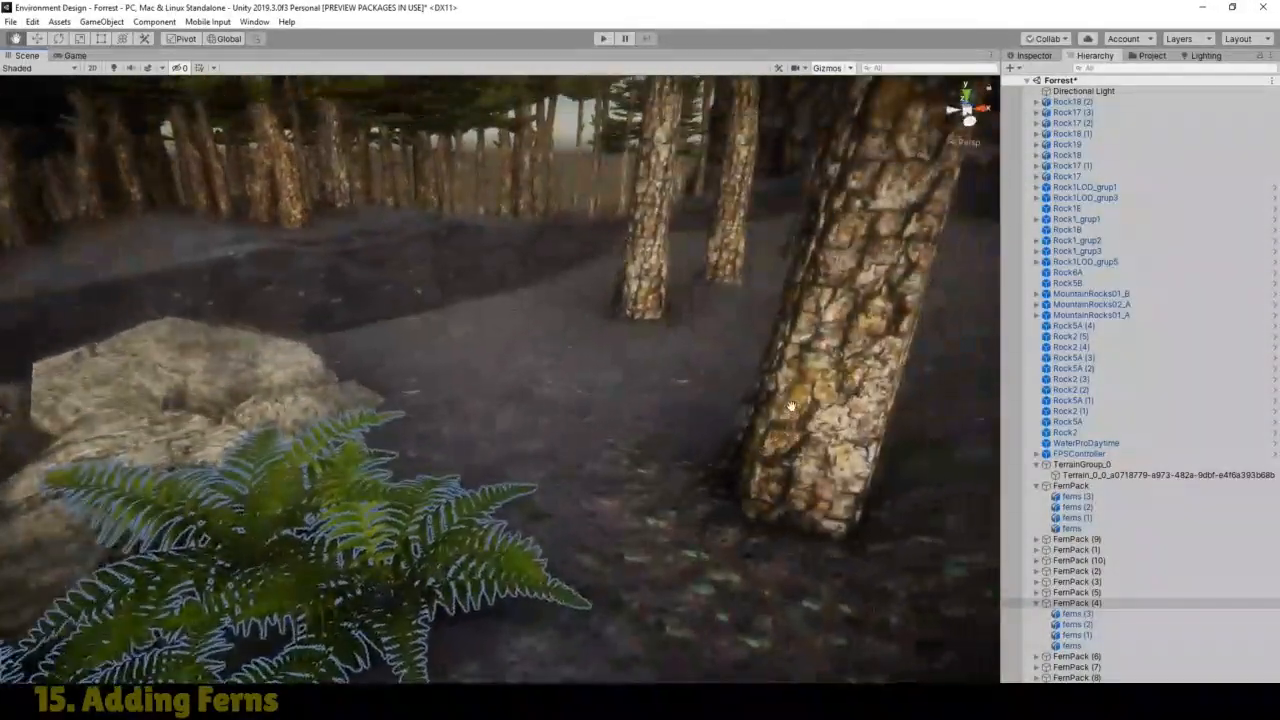
scroll(782, 384, down, 3)
drag(784, 386, 980, 243)
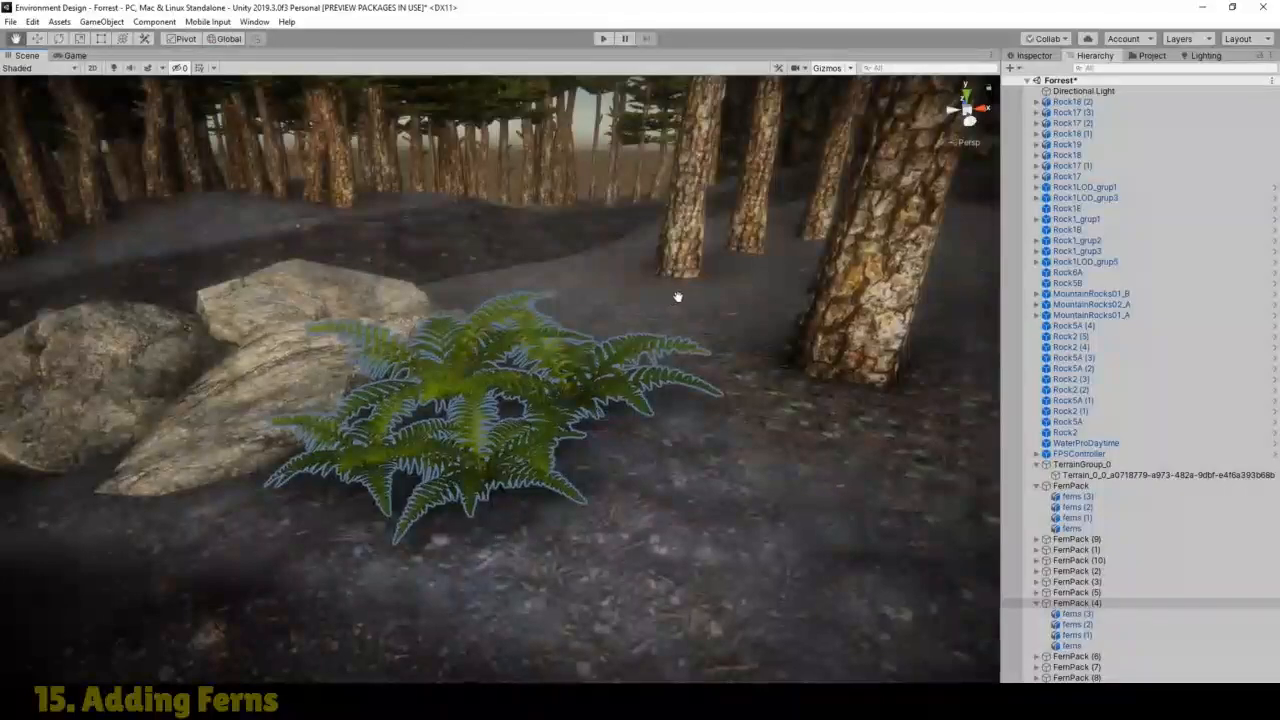
scroll(680, 298, down, 3)
right_drag(691, 313, 915, 288)
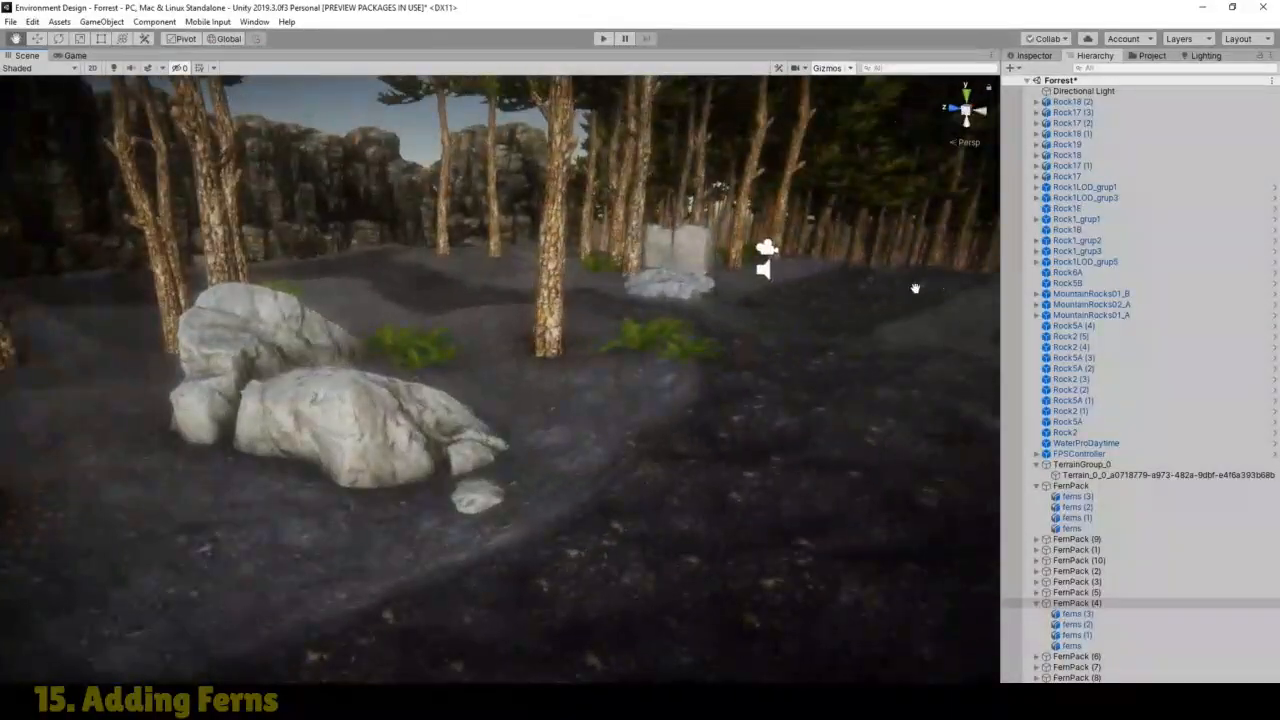
right_drag(440, 352, 270, 360)
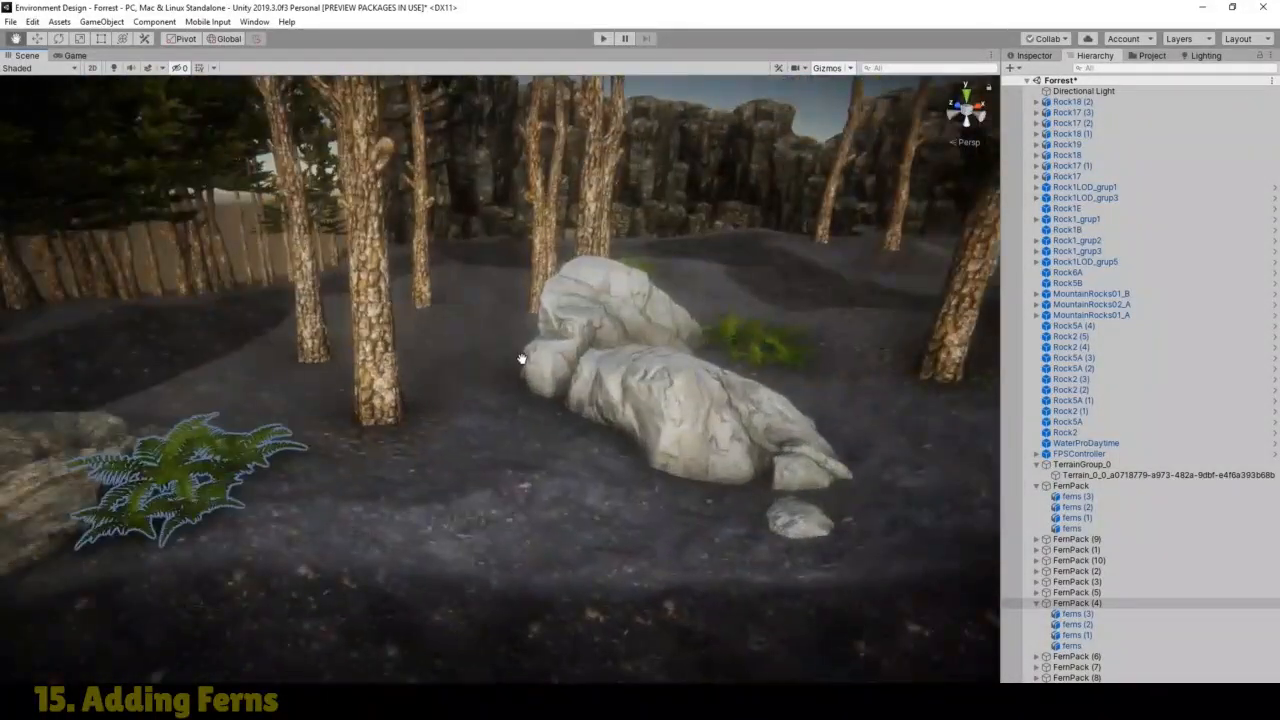
right_drag(522, 357, 1168, 414)
scroll(254, 355, up, 3)
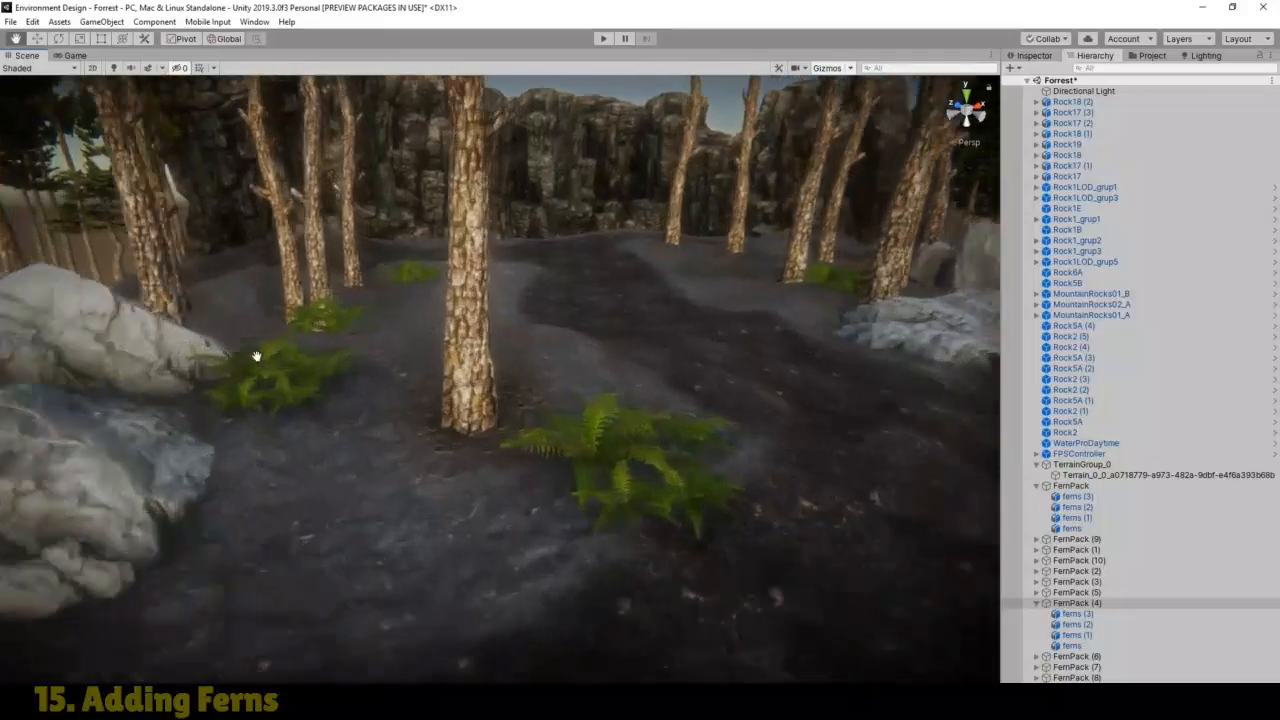
Step: Select the whole FernPack (1) group and move it into the gap between the pale rock and the large front boulder
drag(251, 357, 541, 410)
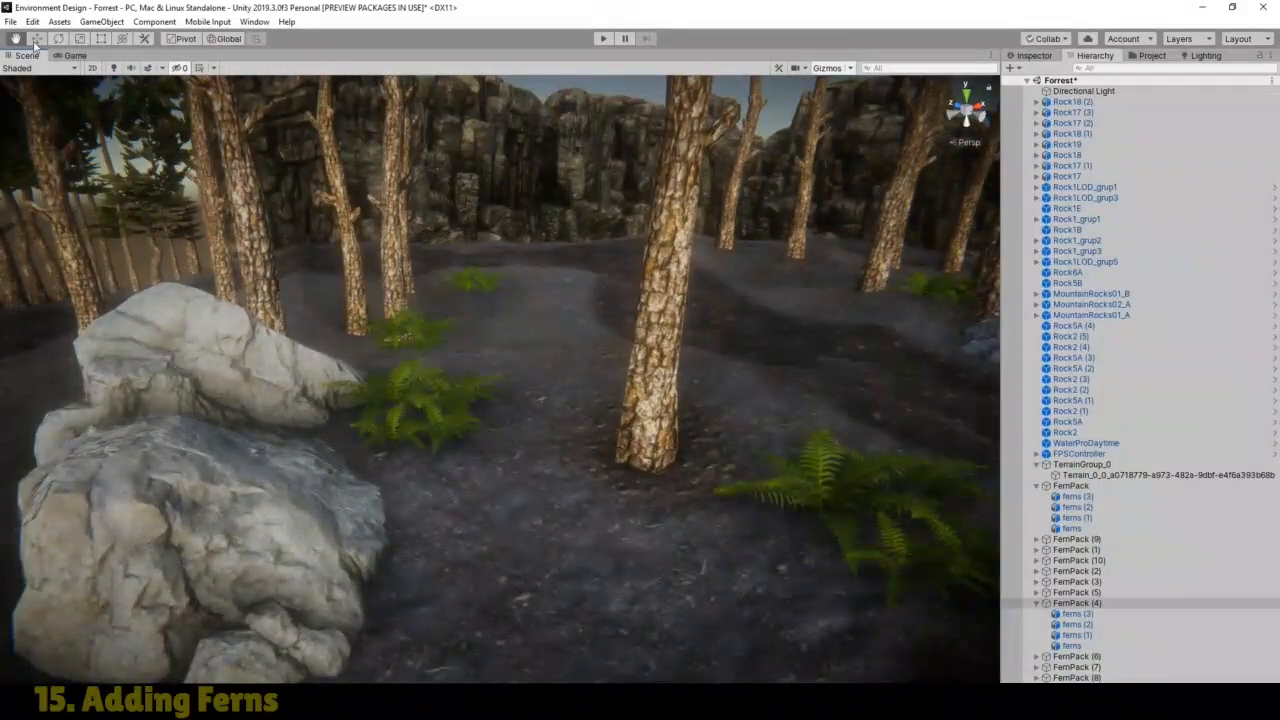
click(430, 387)
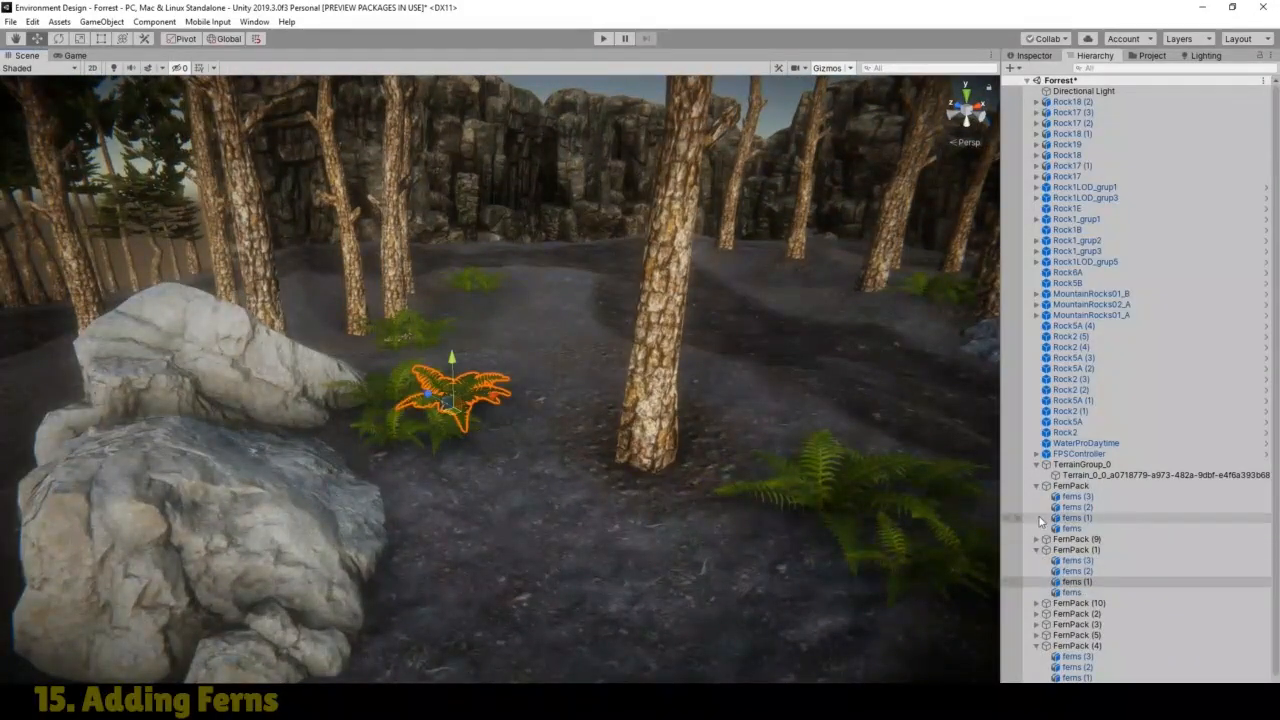
click(1080, 551)
double_click(1080, 551)
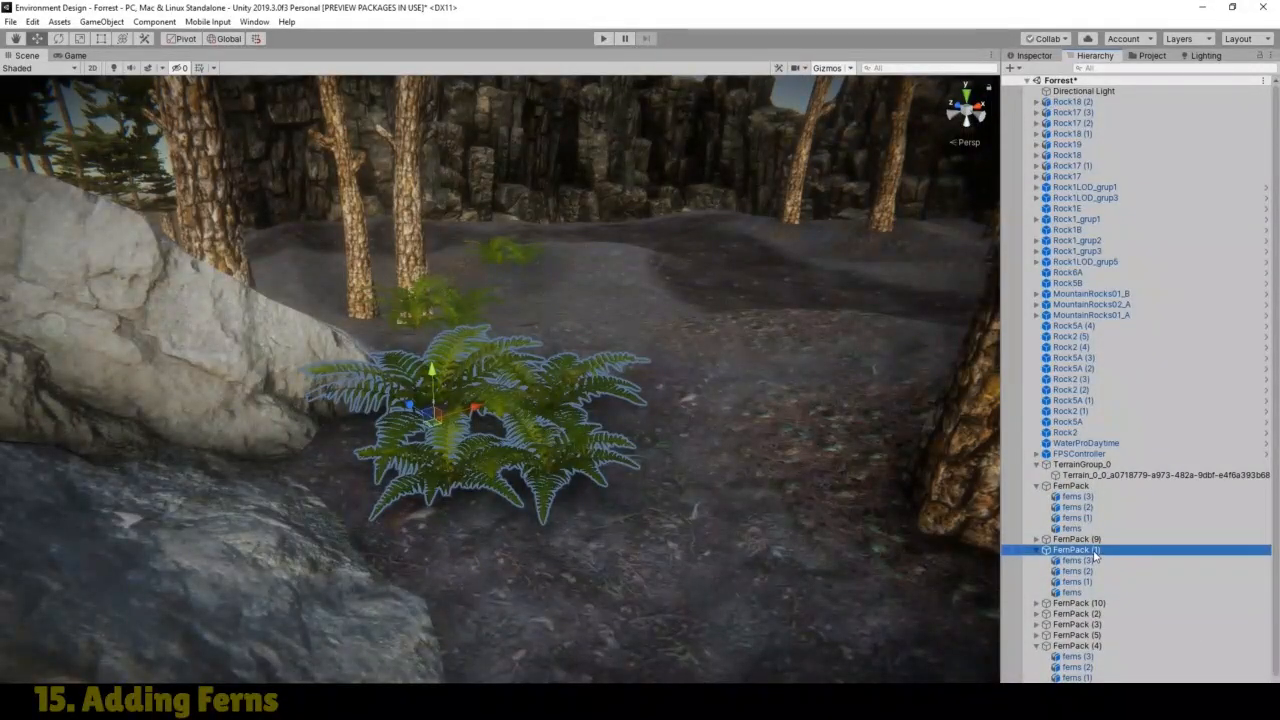
scroll(470, 380, up, 5)
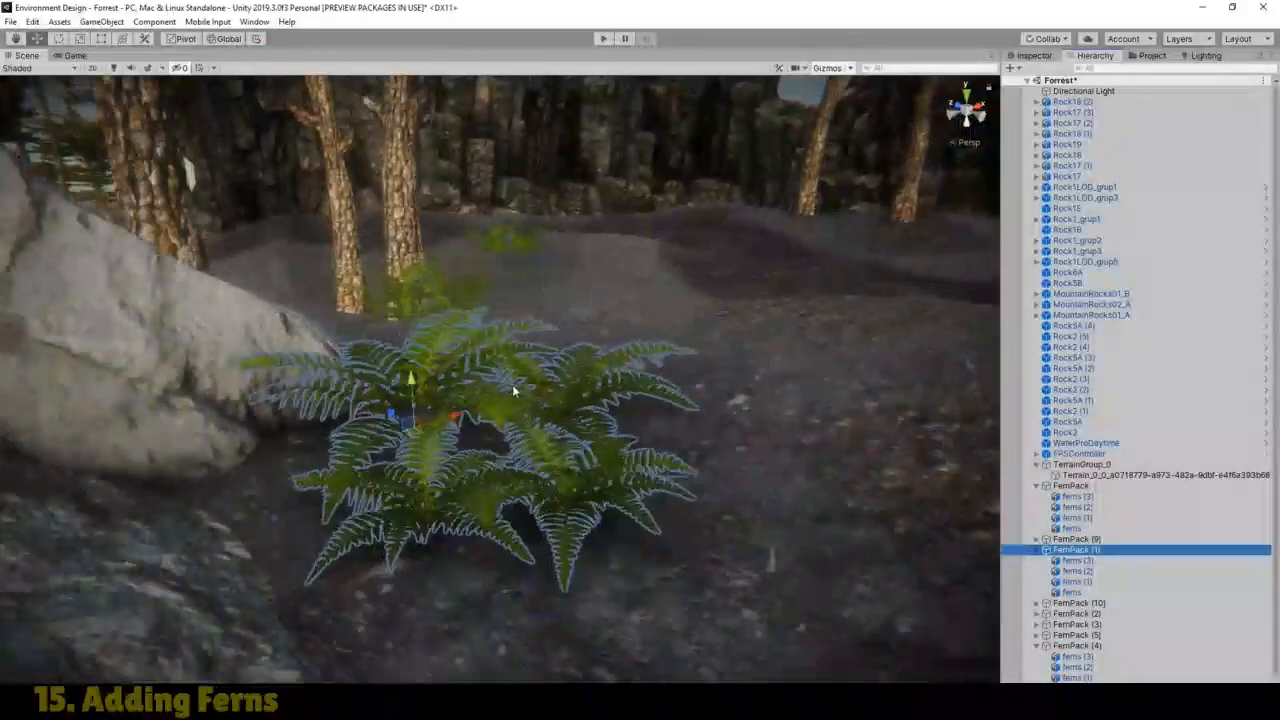
scroll(512, 388, down, 5)
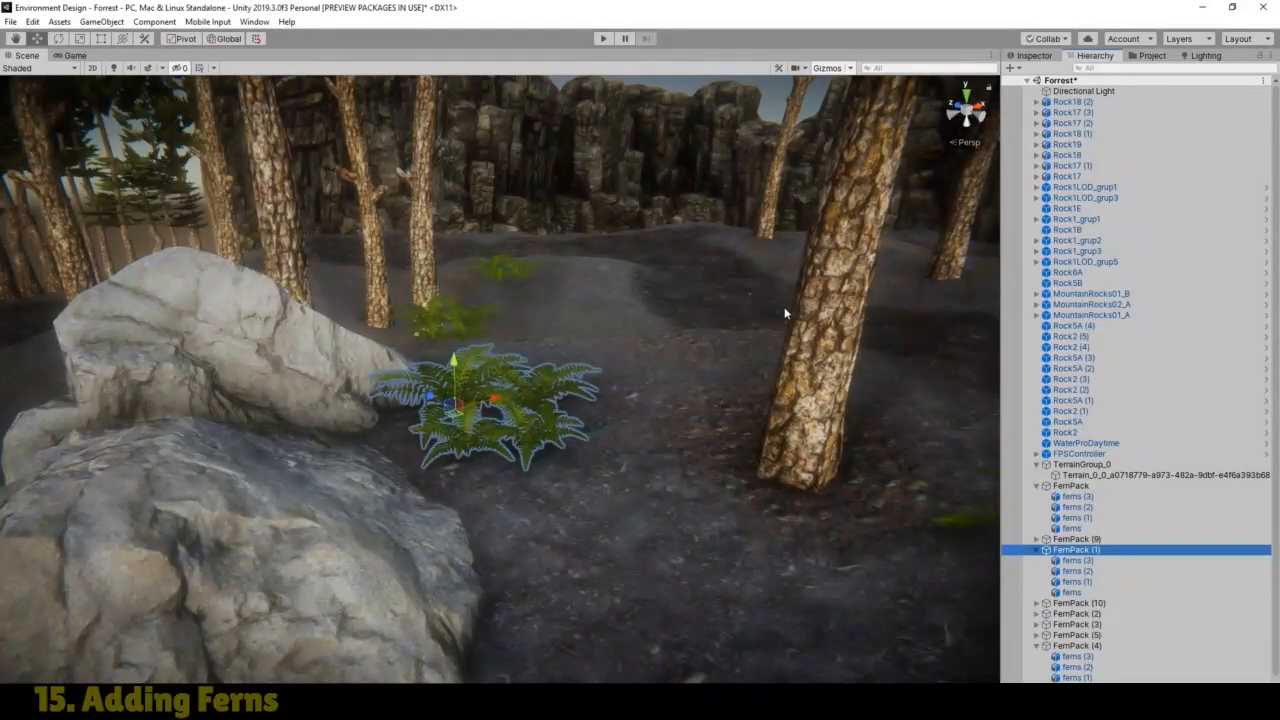
scroll(520, 420, up, 2)
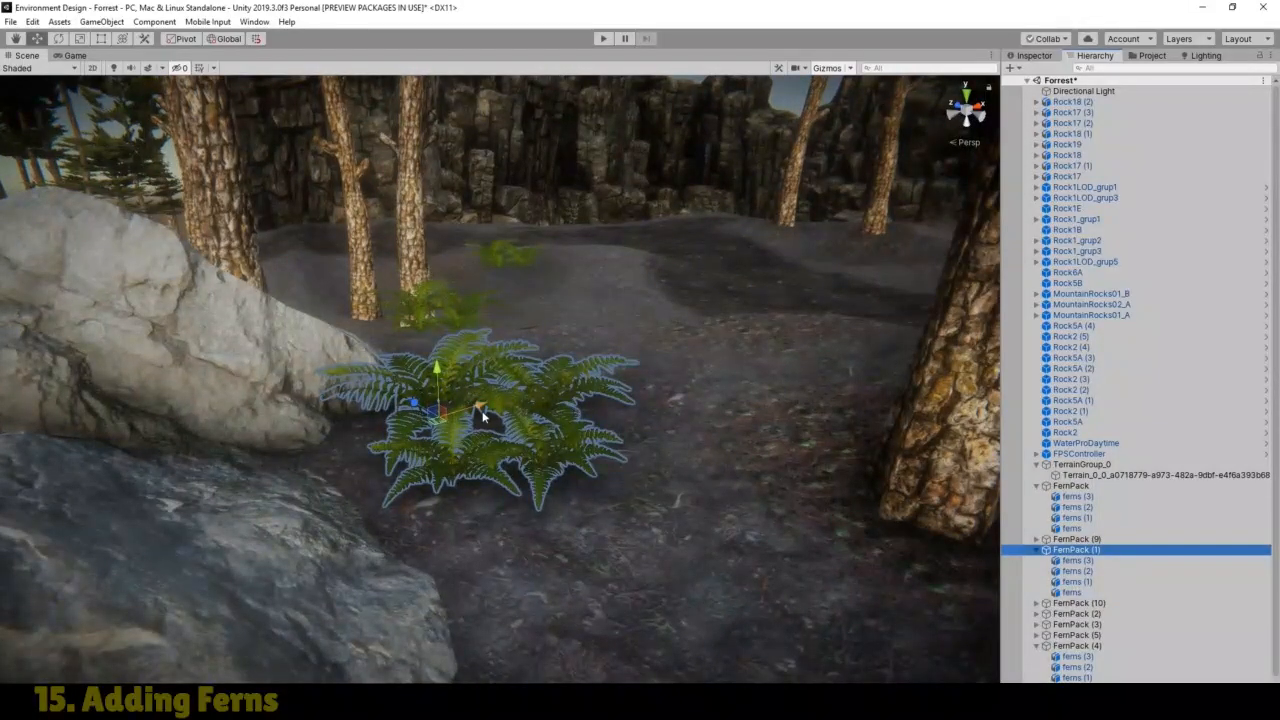
drag(475, 407, 375, 463)
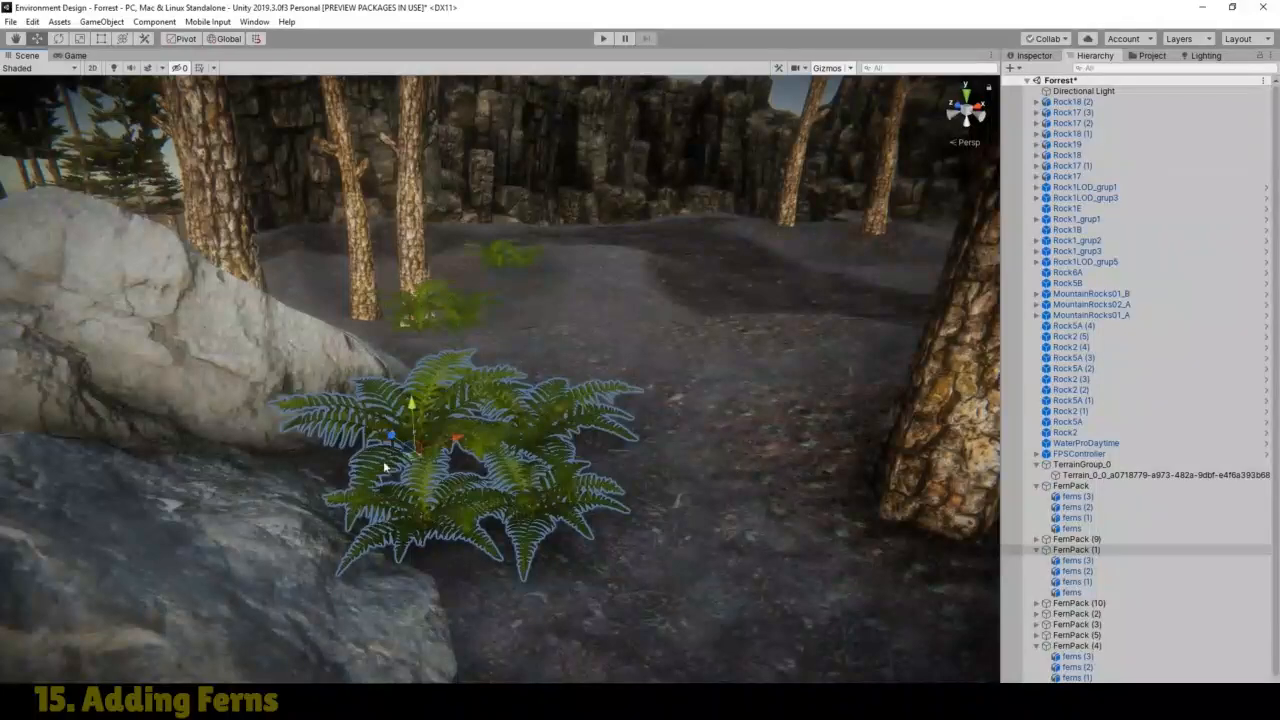
drag(458, 437, 415, 408)
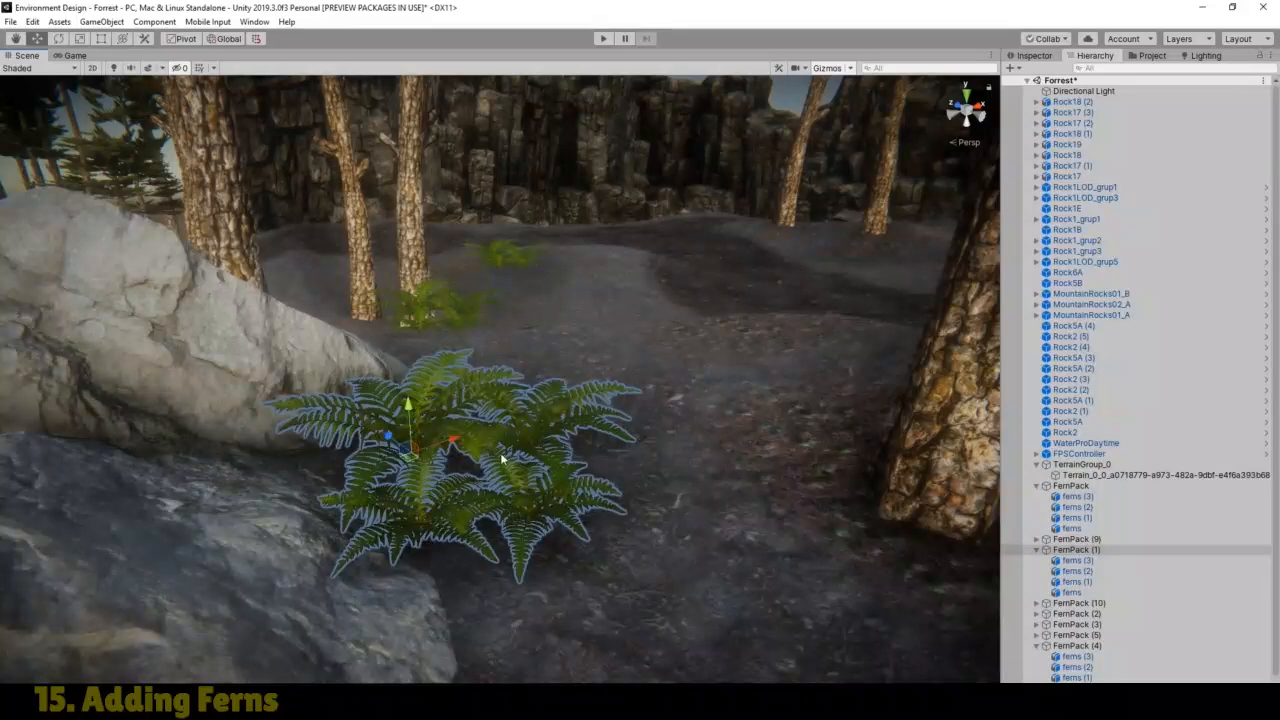
Step: Scale up the ferns (3) and ferns (2) plants uniformly within FernPack (1)
click(1075, 560)
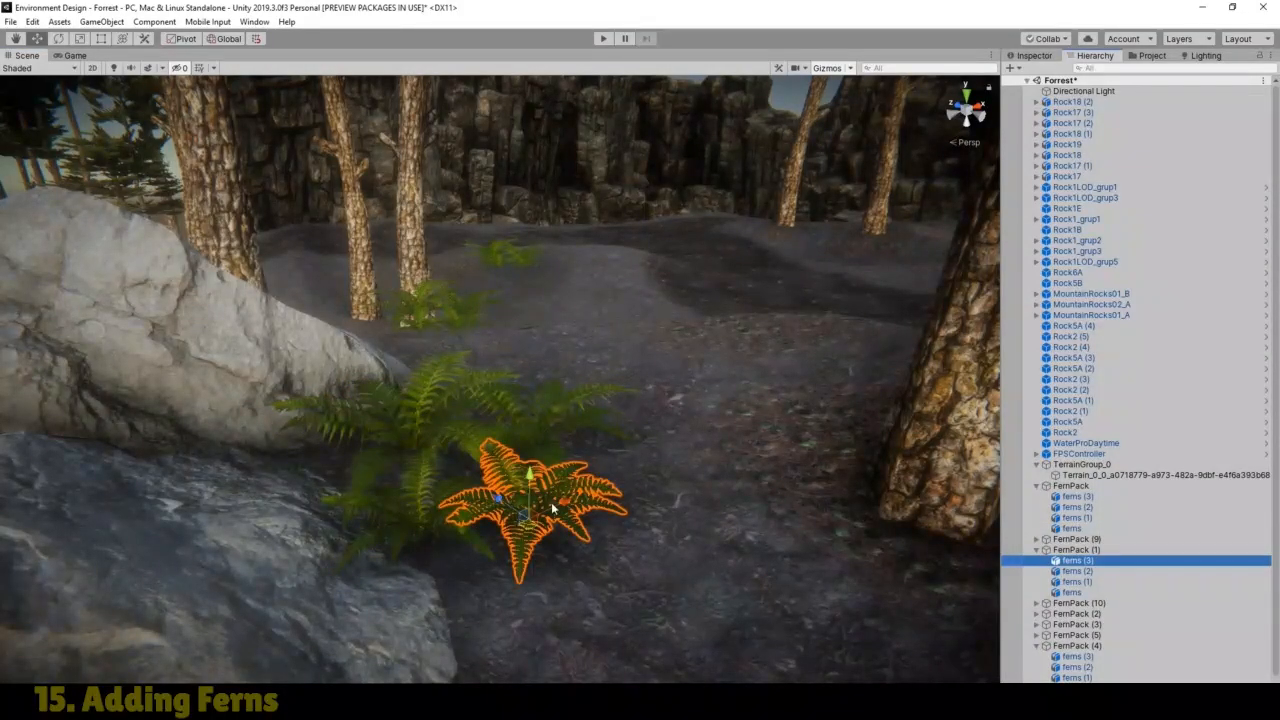
click(80, 39)
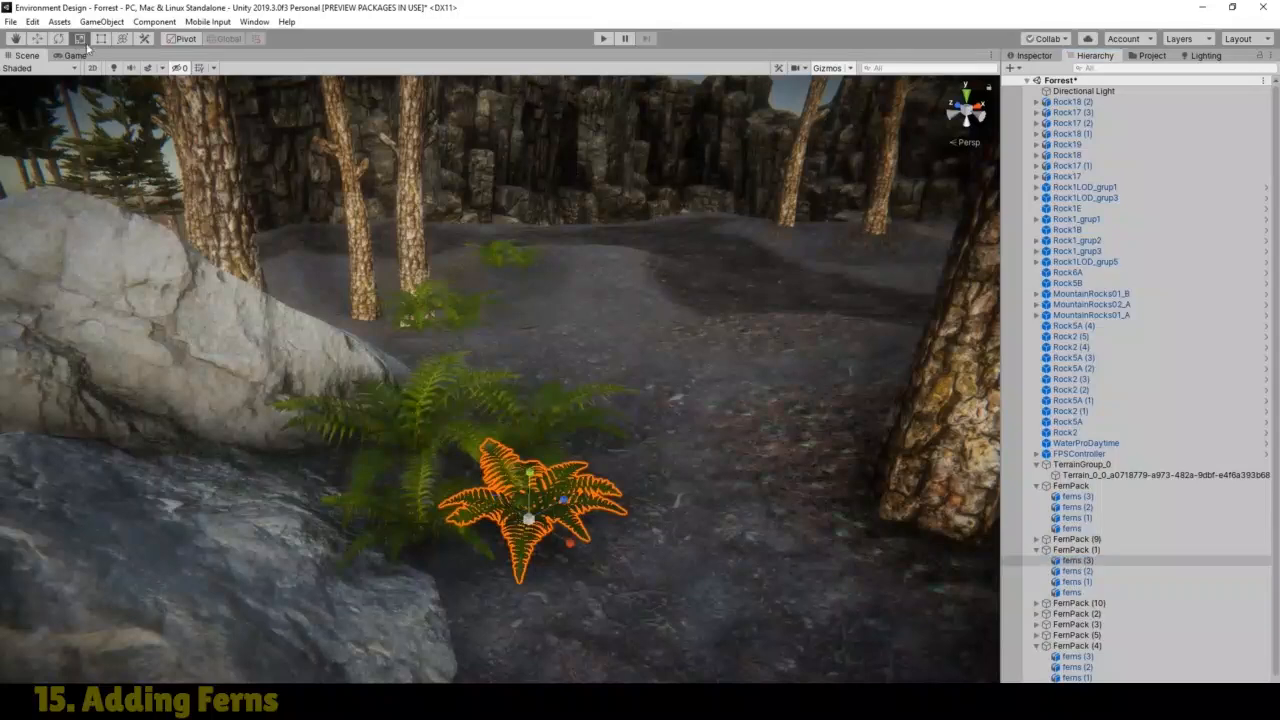
drag(535, 522, 582, 522)
click(1076, 563)
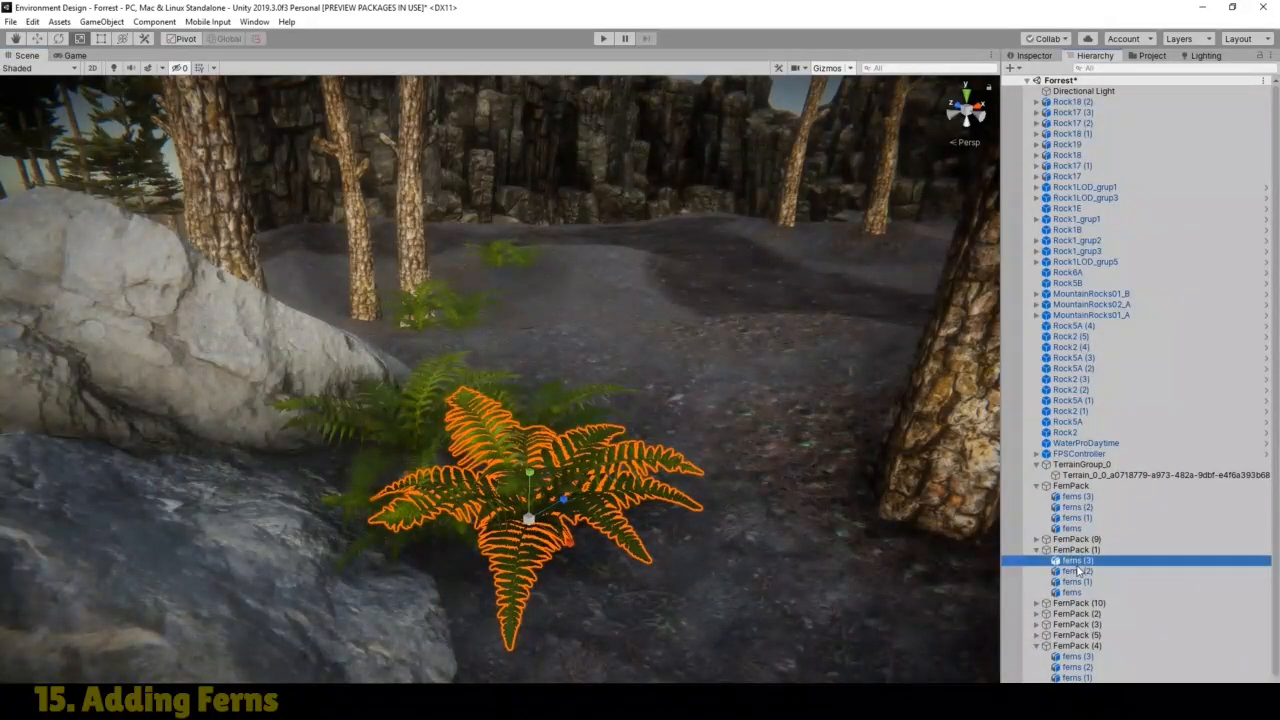
click(1082, 570)
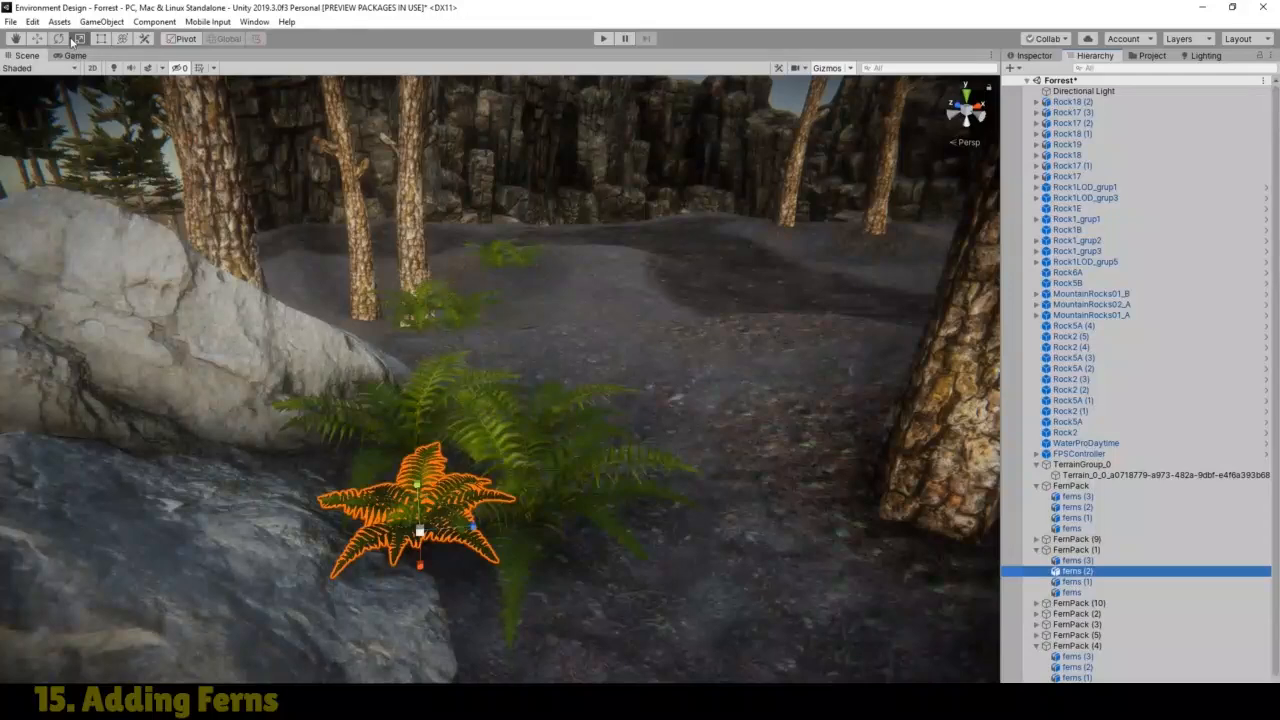
drag(418, 532, 461, 533)
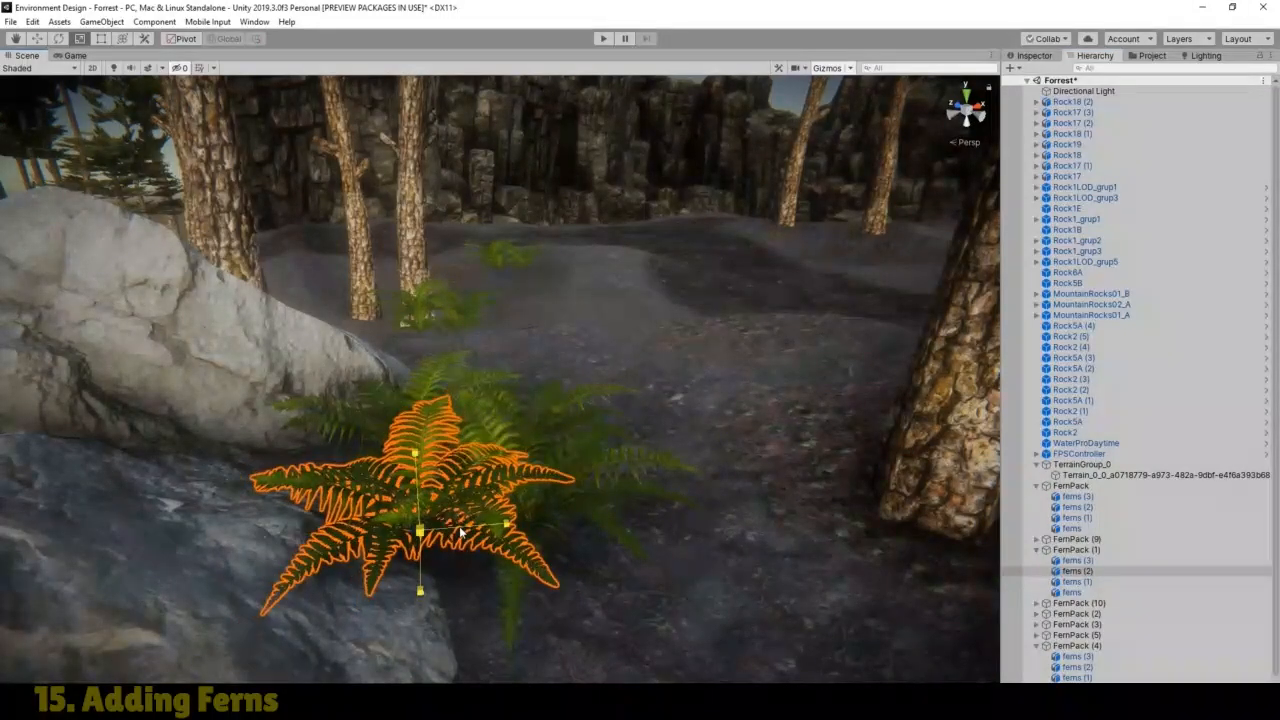
Step: Tilt the whole FernPack (1) group to follow the sloping ground beside the rock
click(15, 40)
alt+drag(346, 380, 260, 426)
alt+drag(410, 442, 443, 323)
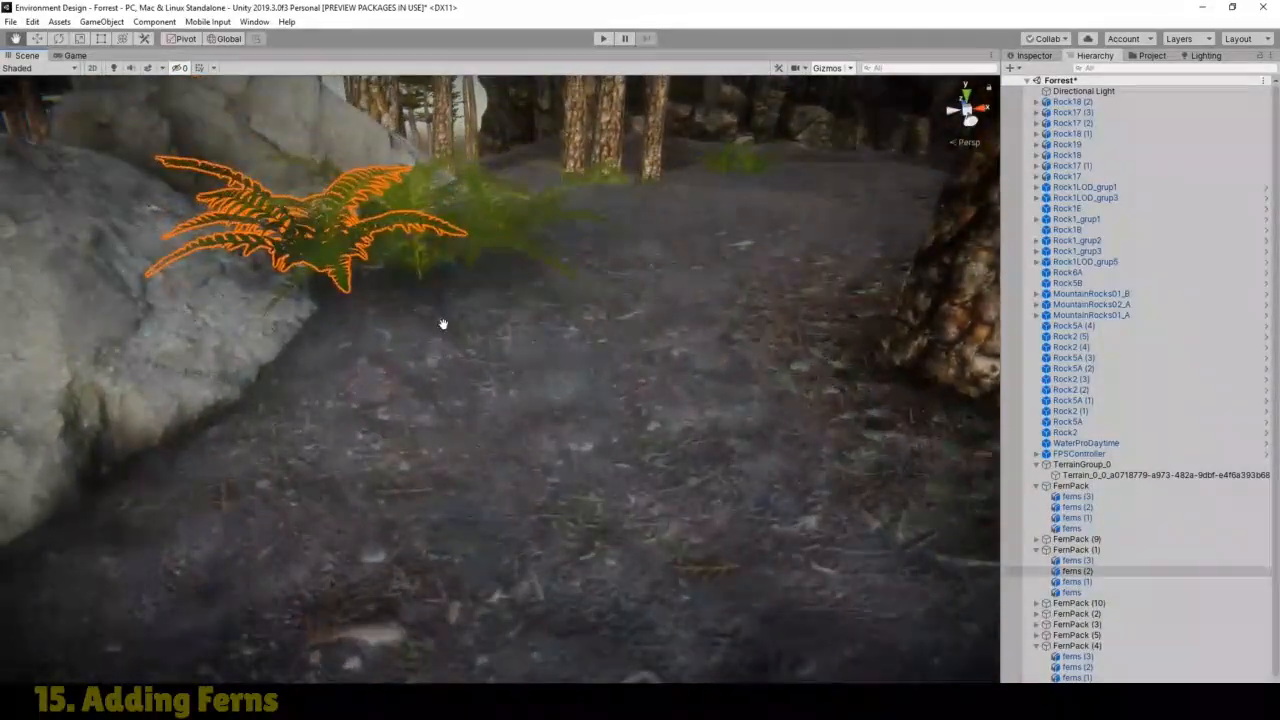
click(1078, 550)
click(57, 38)
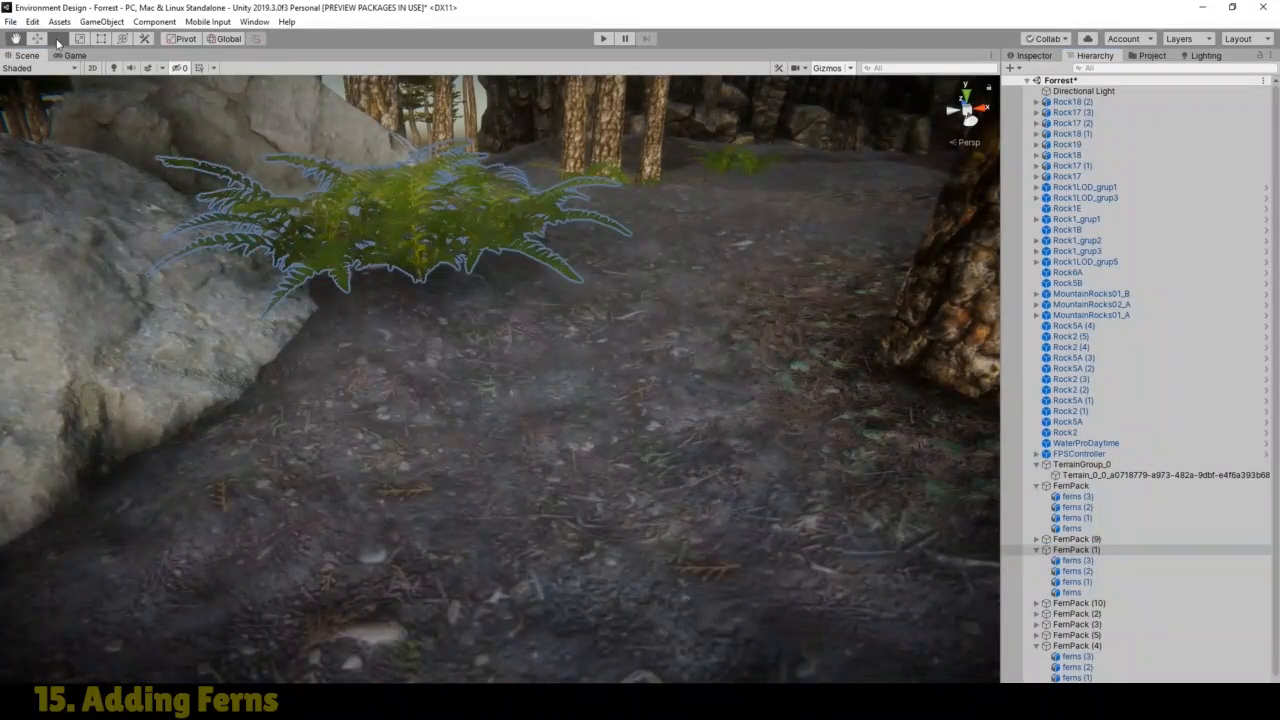
mouse_move(390, 215)
mouse_down()
mouse_move(391, 252)
mouse_move(386, 234)
mouse_up()
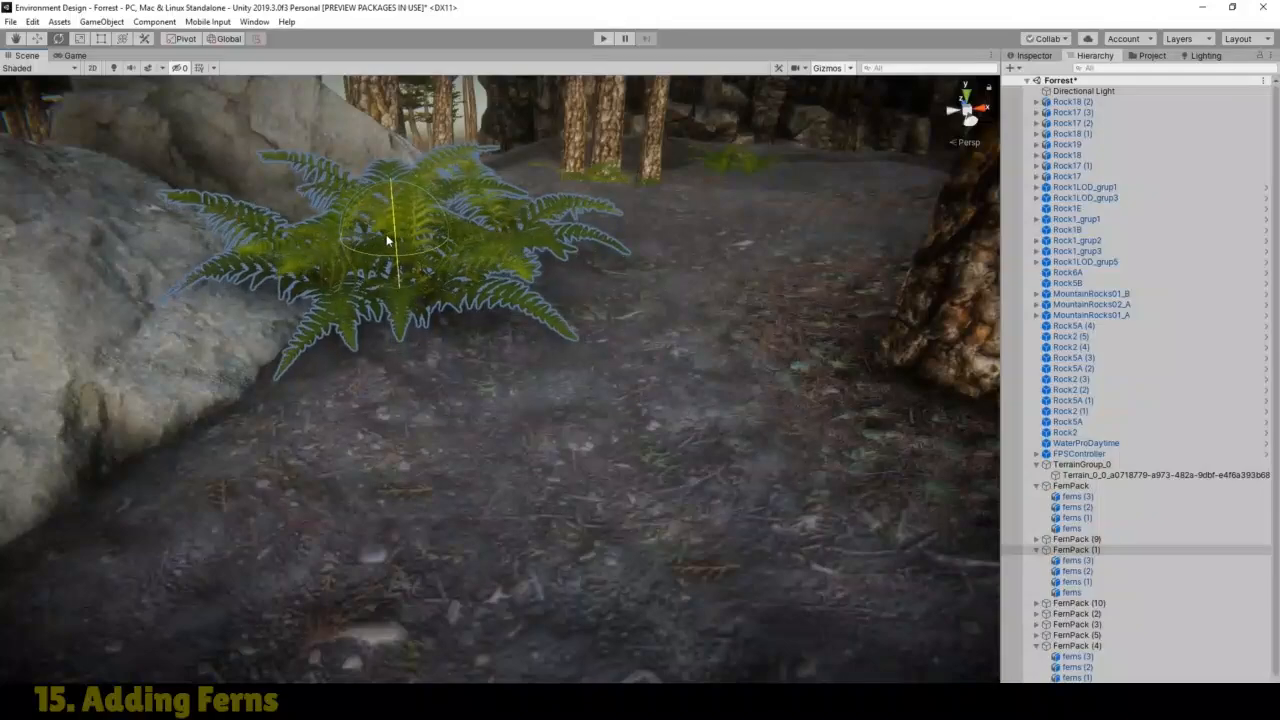
Step: Examine FernPack (1) from several sides, along with the ferns around the white rocks and the nearby trunk
middle_drag(350, 310, 340, 466)
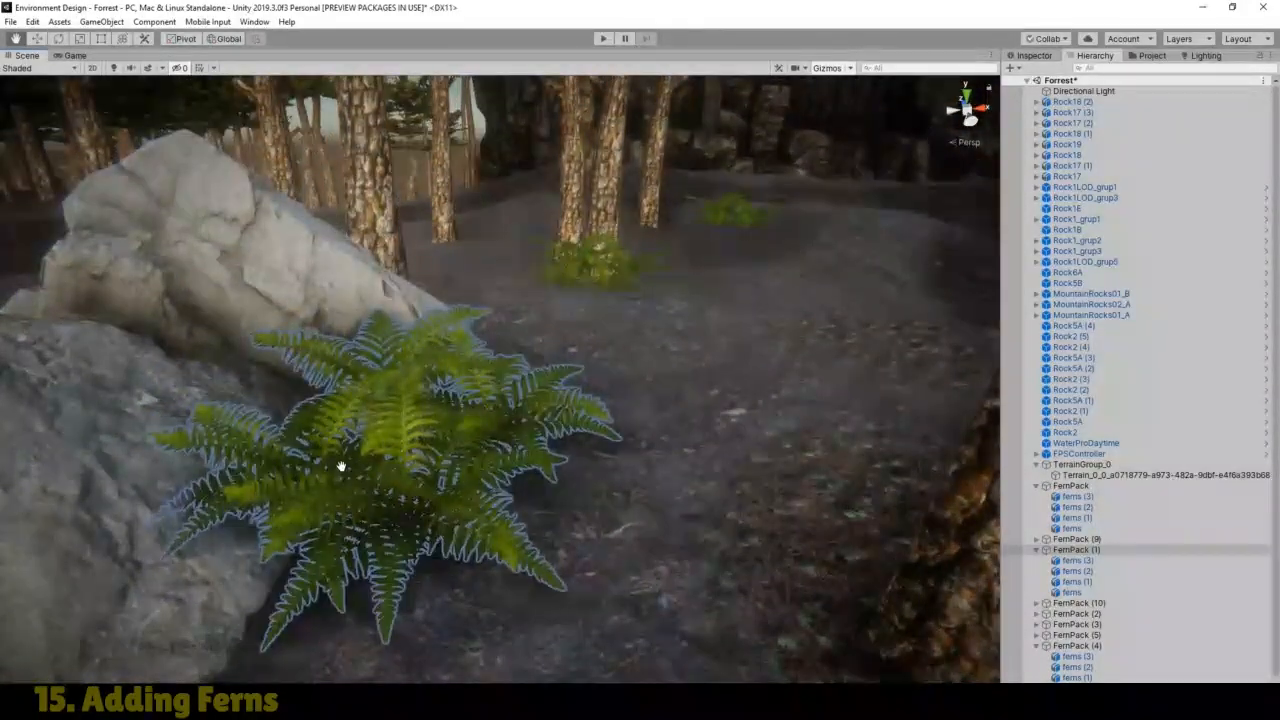
scroll(423, 480, up, 3)
right_drag(637, 441, 83, 301)
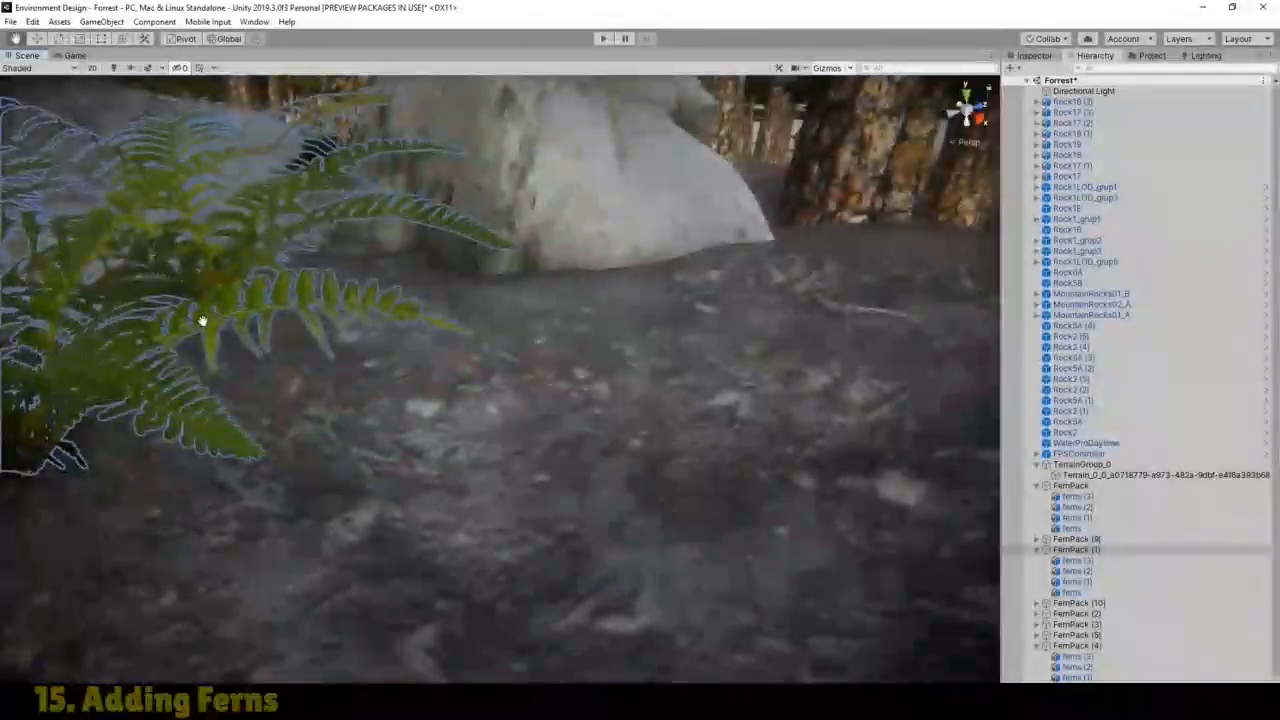
scroll(457, 363, down, 2)
right_drag(600, 410, 434, 351)
middle_drag(434, 351, 449, 477)
scroll(344, 320, down, 6)
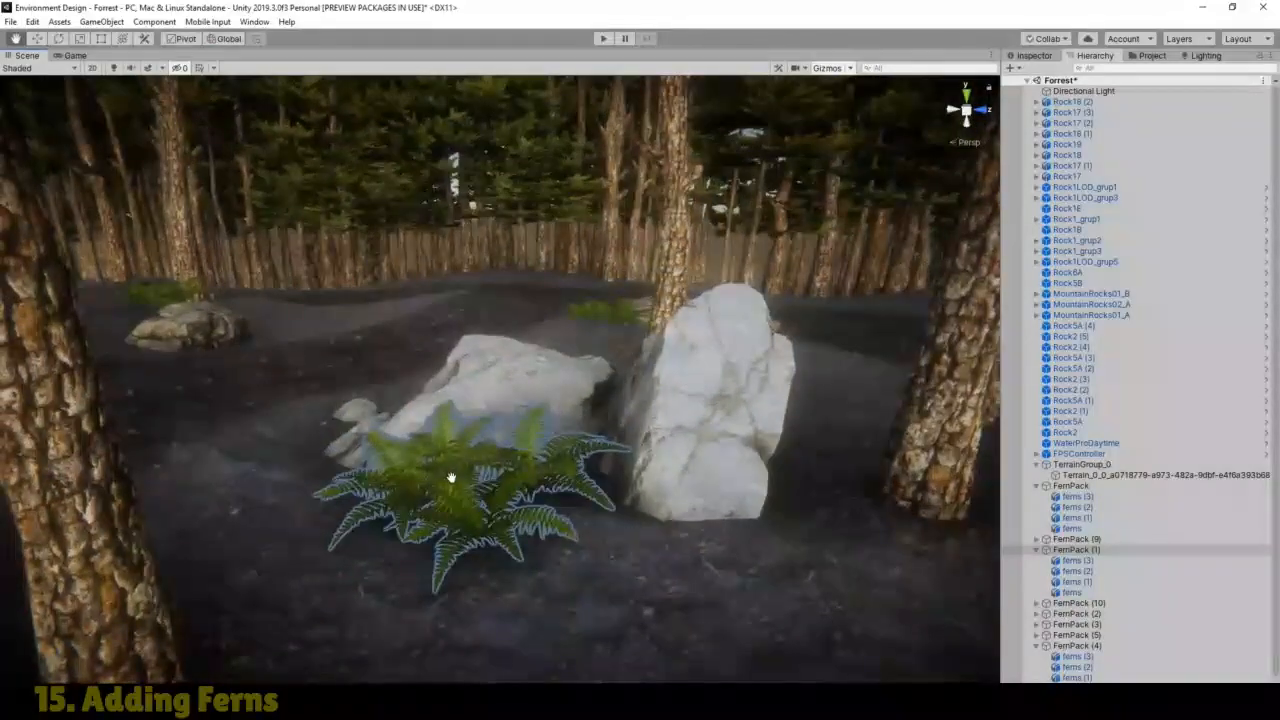
right_drag(449, 477, 534, 466)
middle_drag(534, 466, 931, 351)
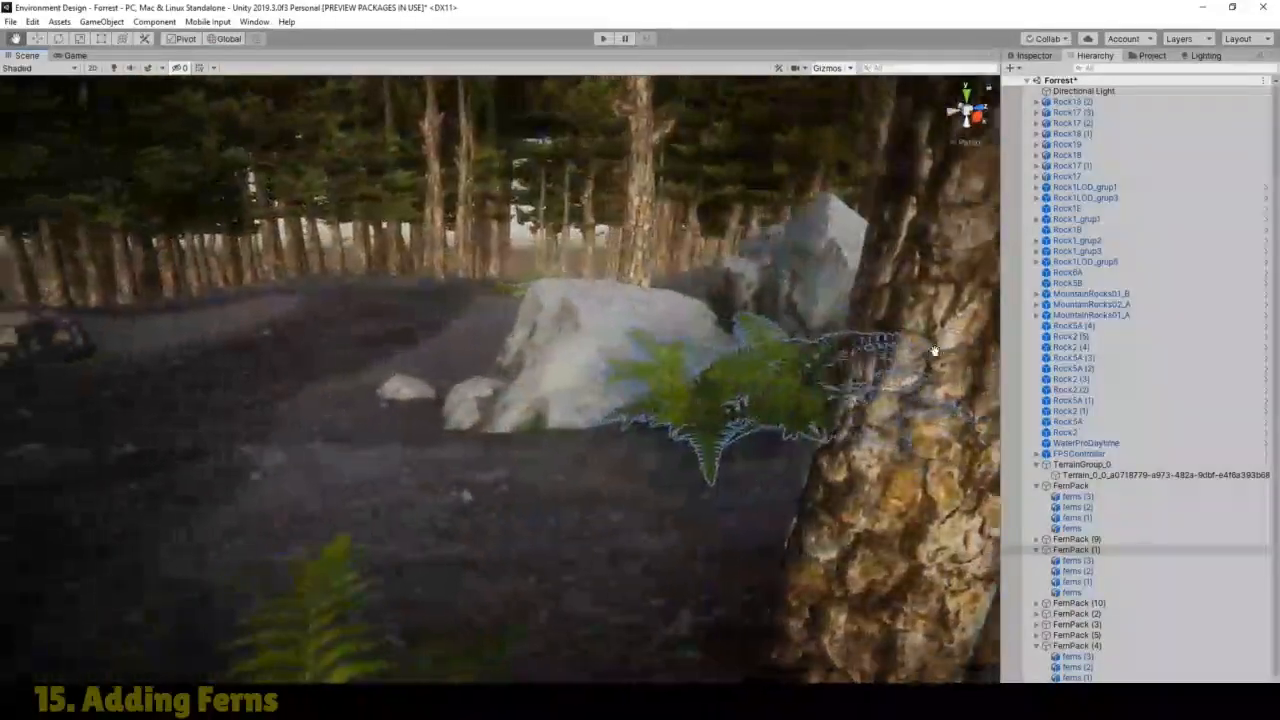
right_drag(556, 398, 626, 414)
scroll(622, 418, down, 2)
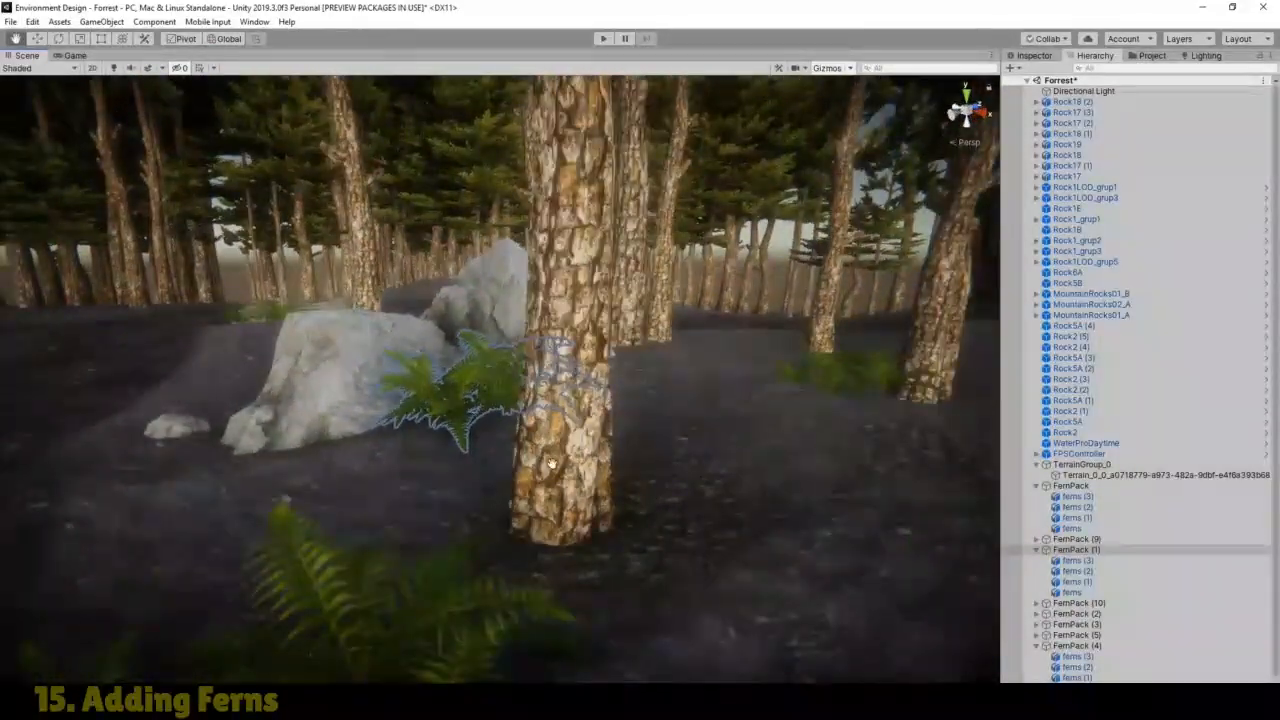
middle_drag(497, 490, 531, 446)
right_drag(531, 446, 615, 475)
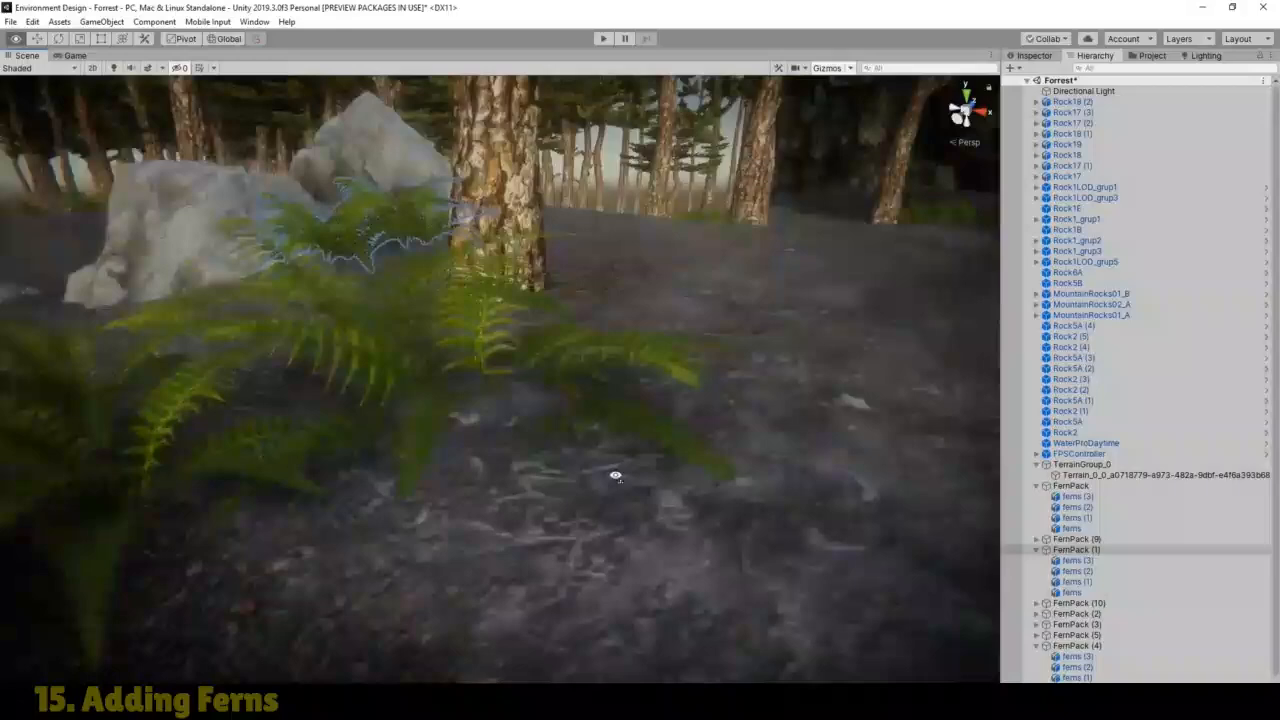
mouse_move(615, 475)
middle_down()
mouse_move(594, 471)
mouse_move(606, 475)
middle_up()
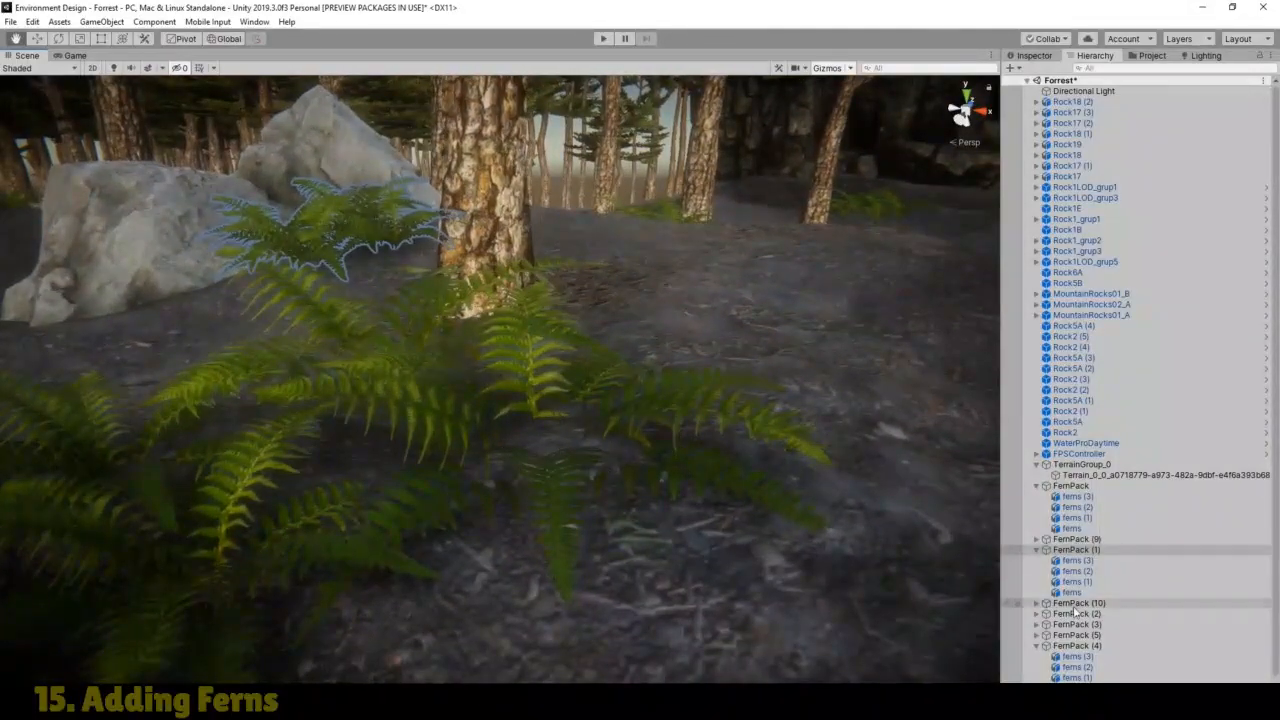
Step: Raise the ferns (1) plant of FernPack slightly above the ground and shift the group's ferns plant sideways near the tree trunk
click(1077, 496)
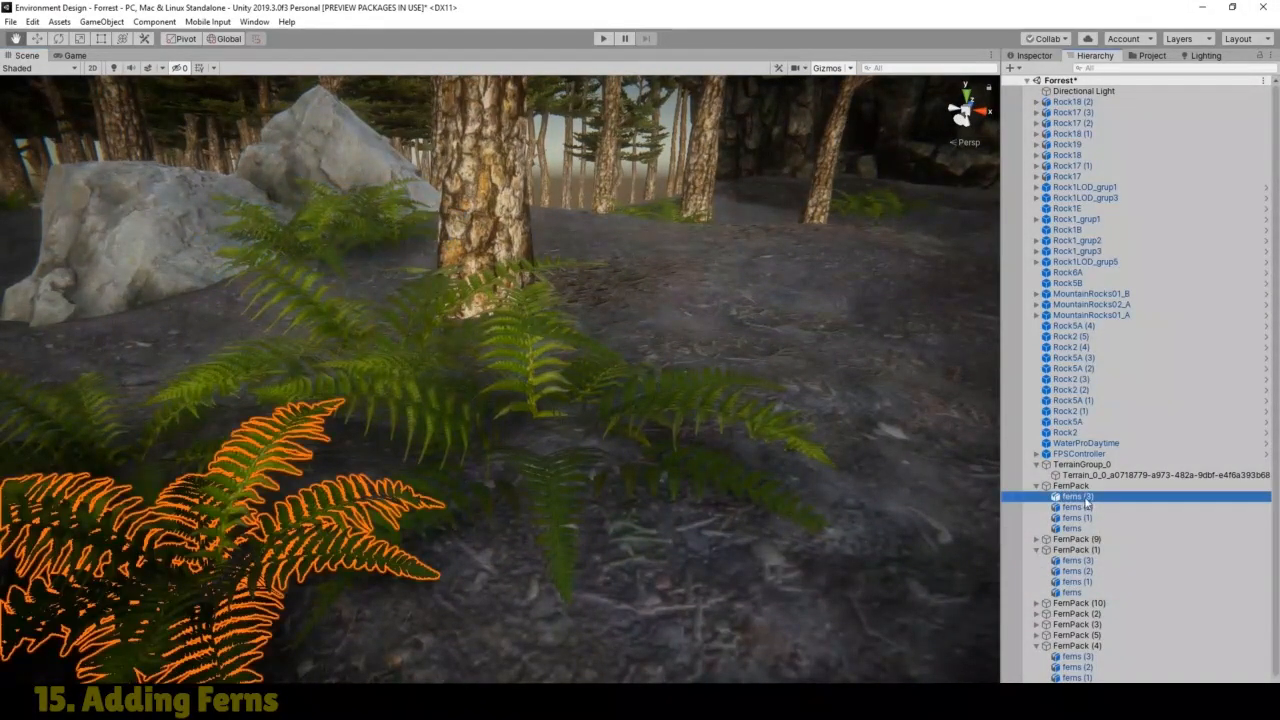
click(1080, 507)
click(1090, 518)
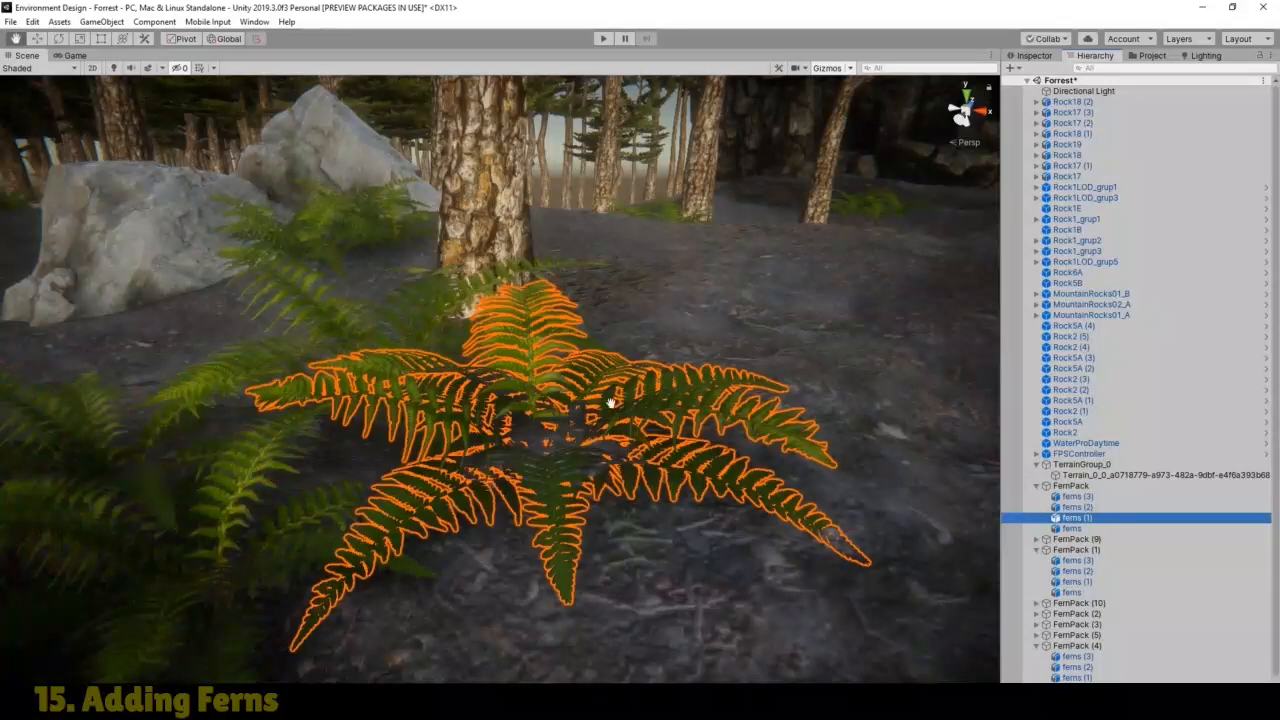
click(38, 40)
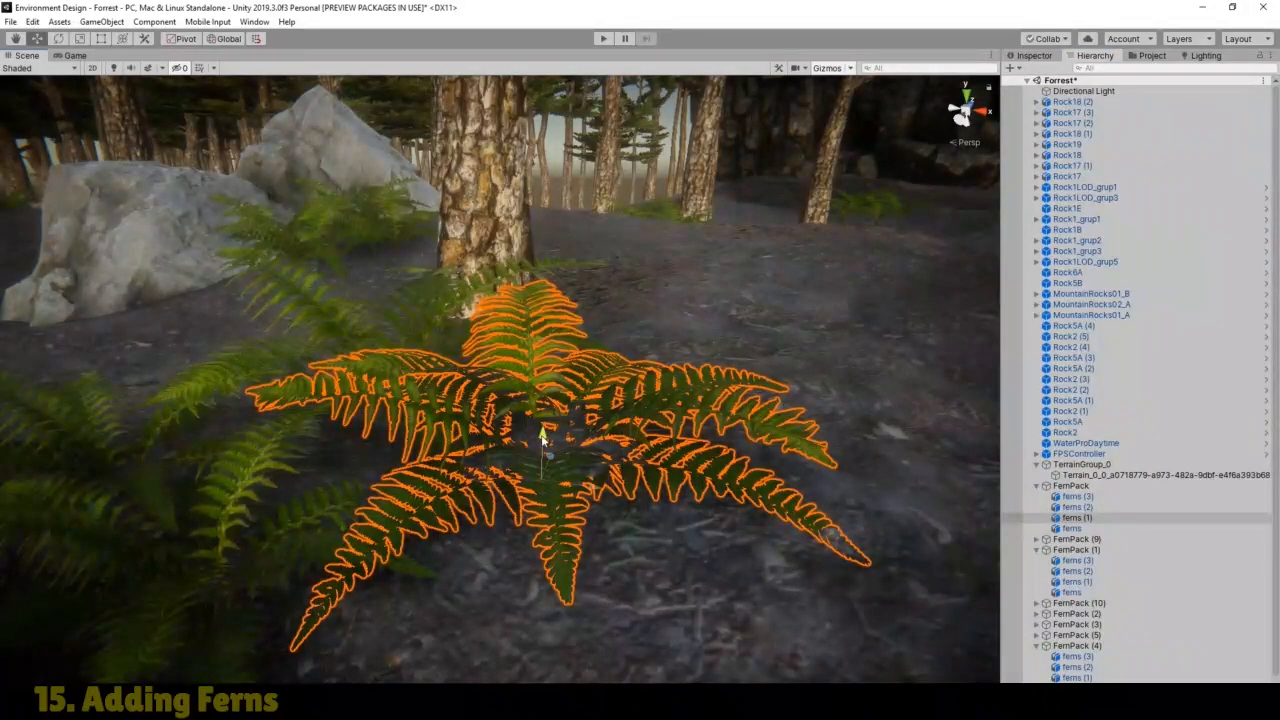
drag(541, 434, 533, 413)
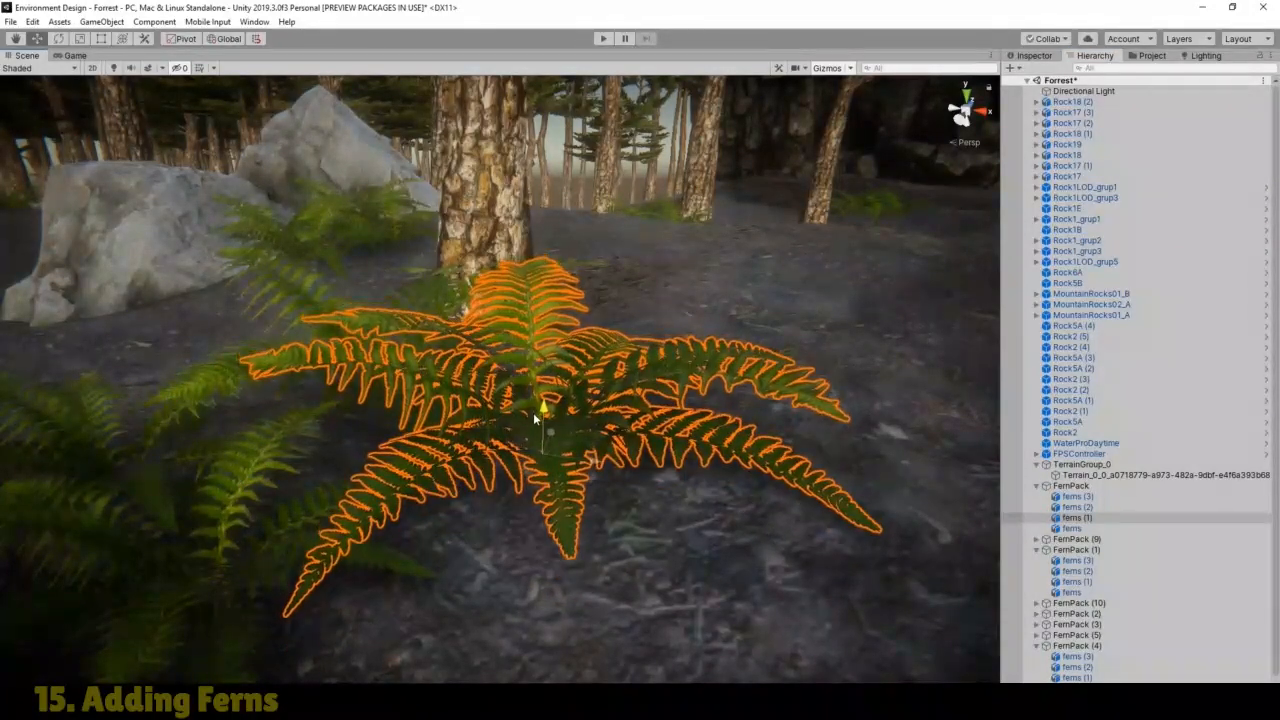
click(1078, 530)
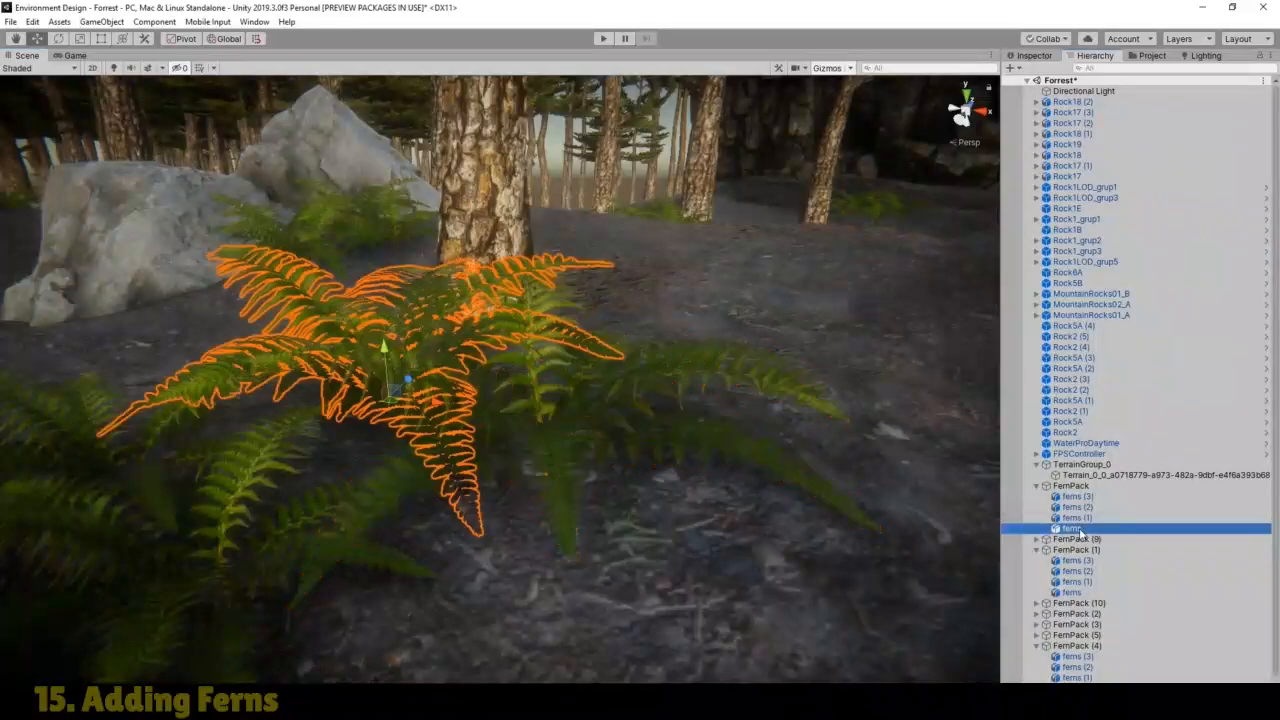
drag(412, 388, 390, 396)
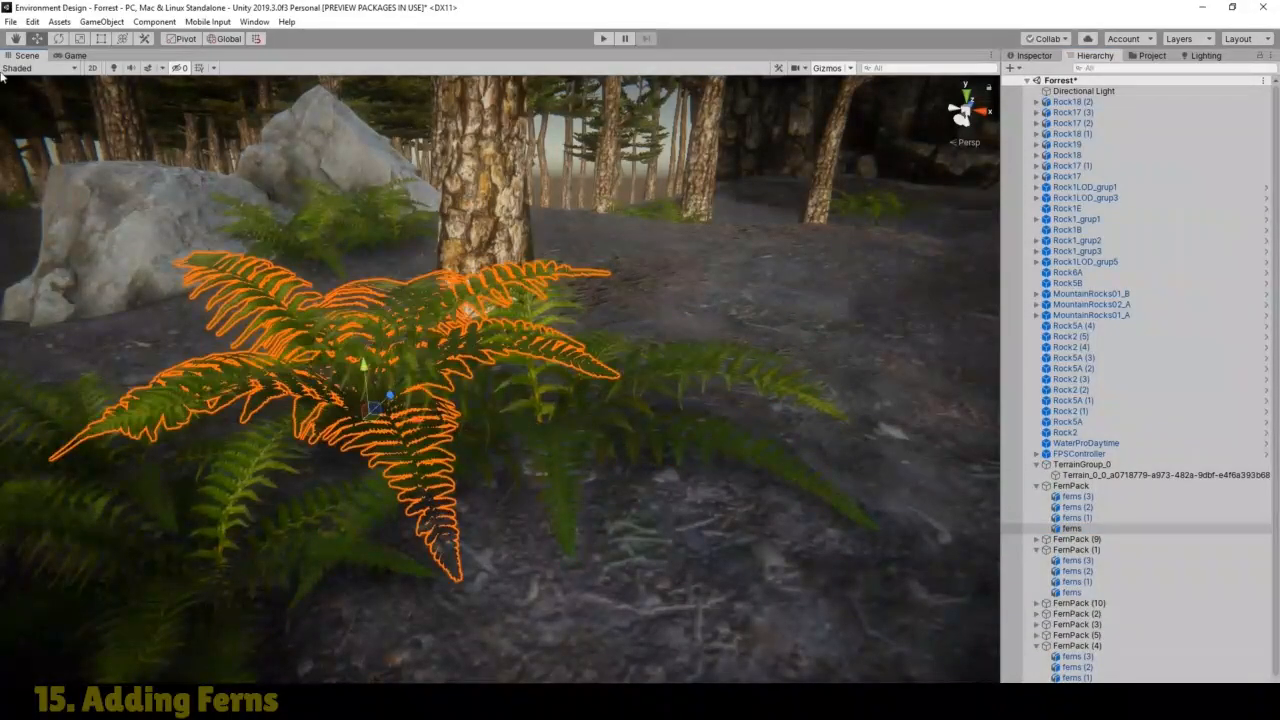
Step: Run the game and walk up to inspect the ferns beside the tree trunk and those between the pale rocks
drag(291, 364, 381, 395)
scroll(394, 414, down, 3)
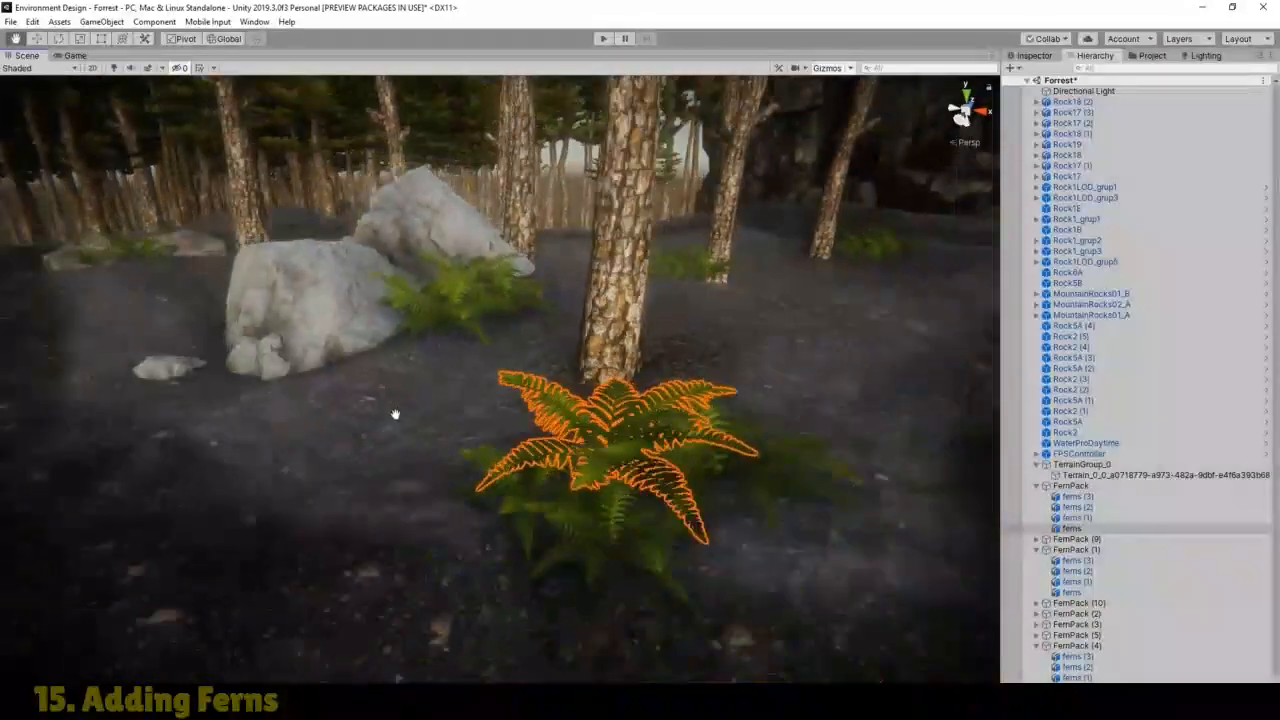
drag(391, 440, 250, 424)
right_drag(666, 294, 584, 297)
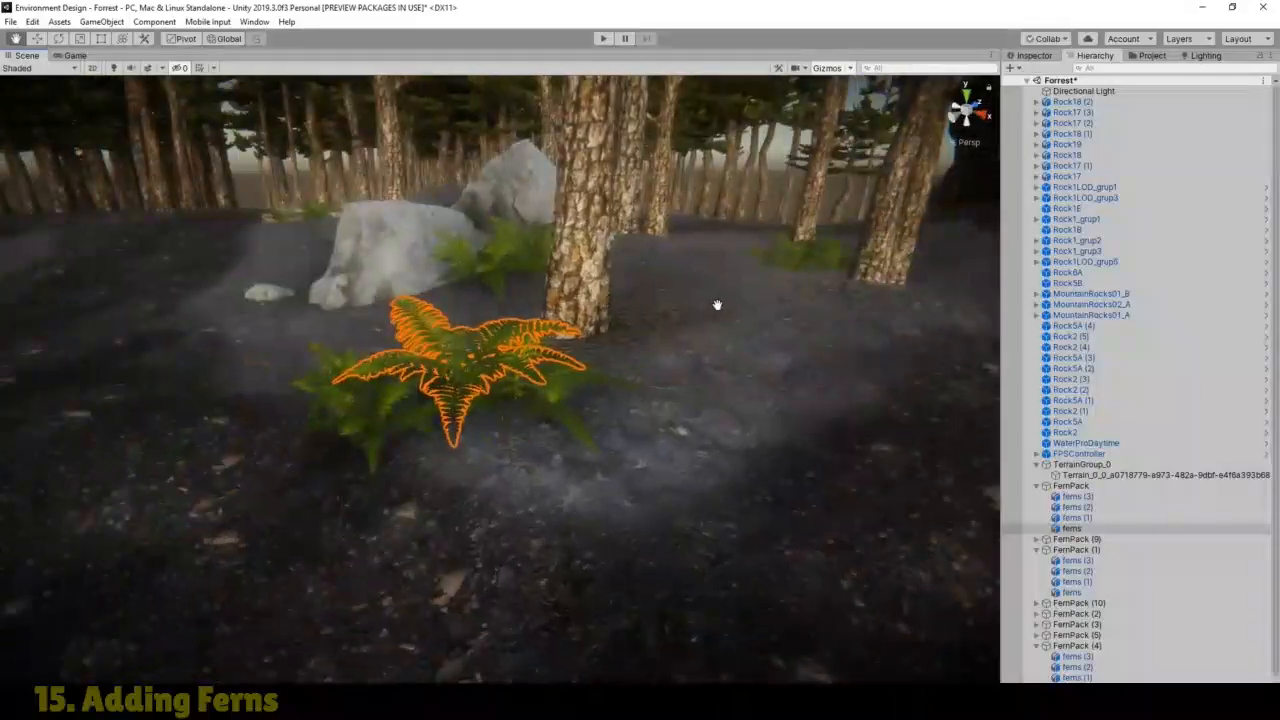
drag(717, 303, 297, 481)
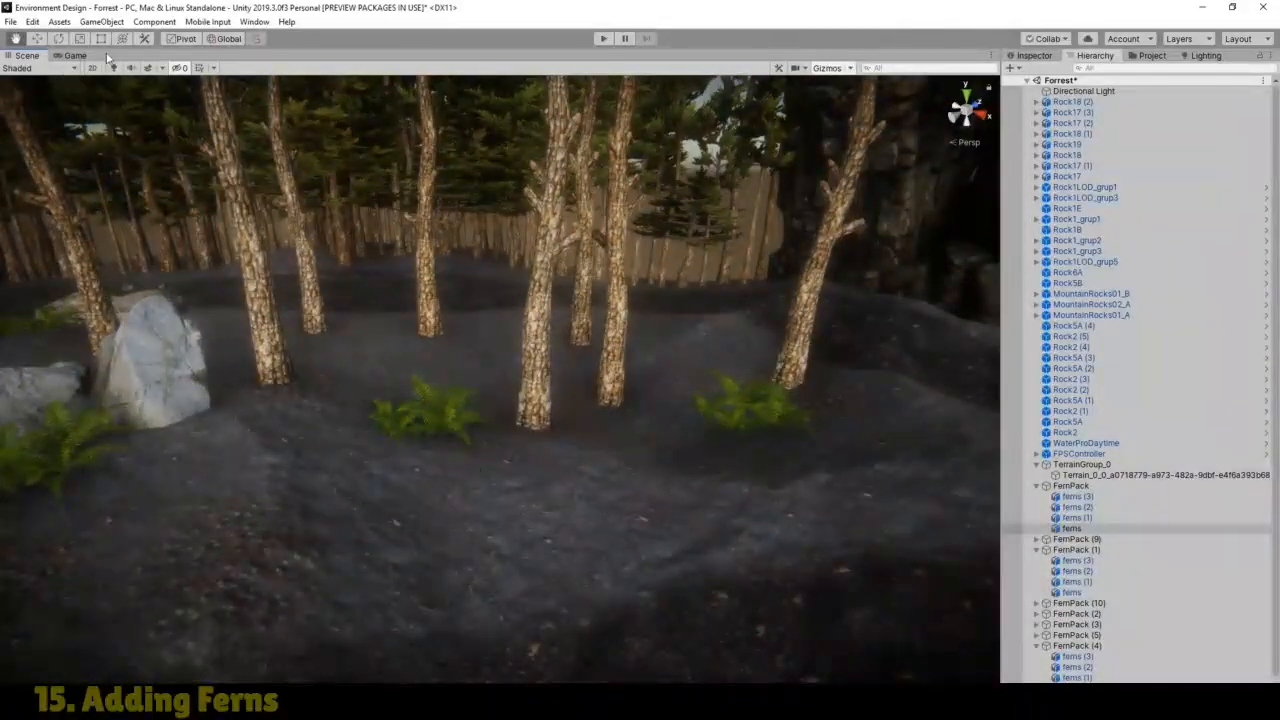
click(75, 55)
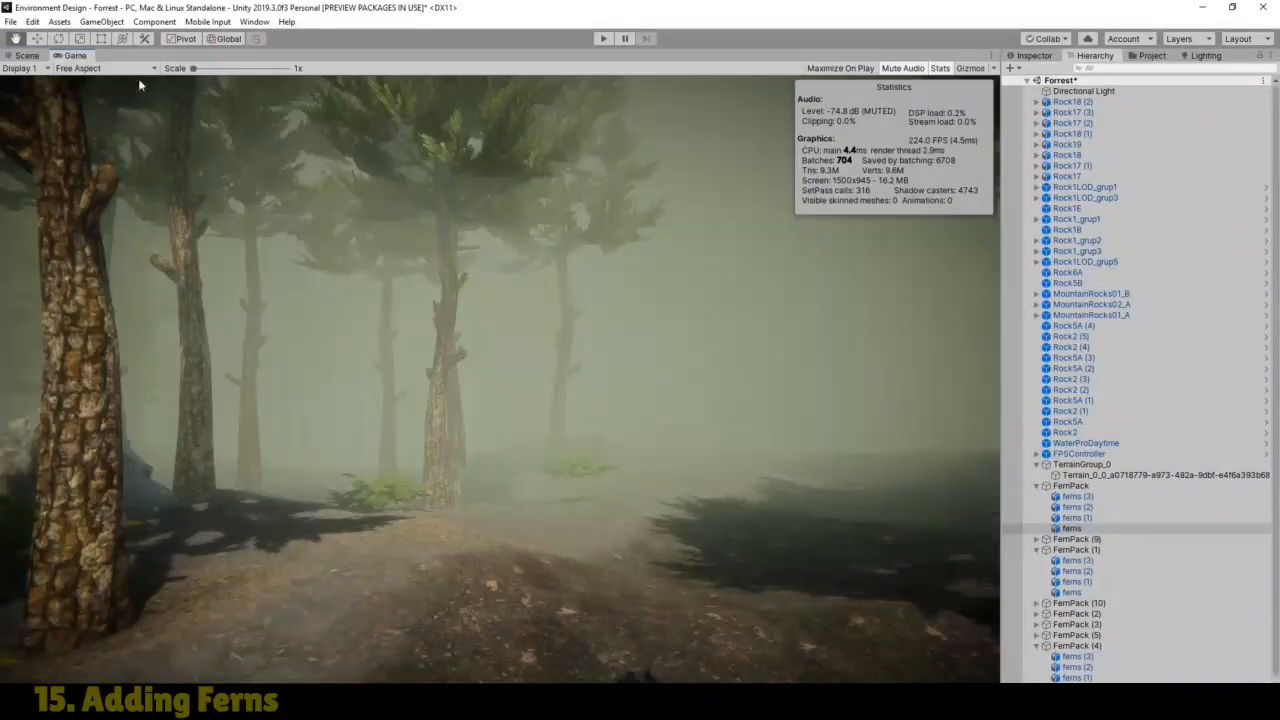
click(608, 39)
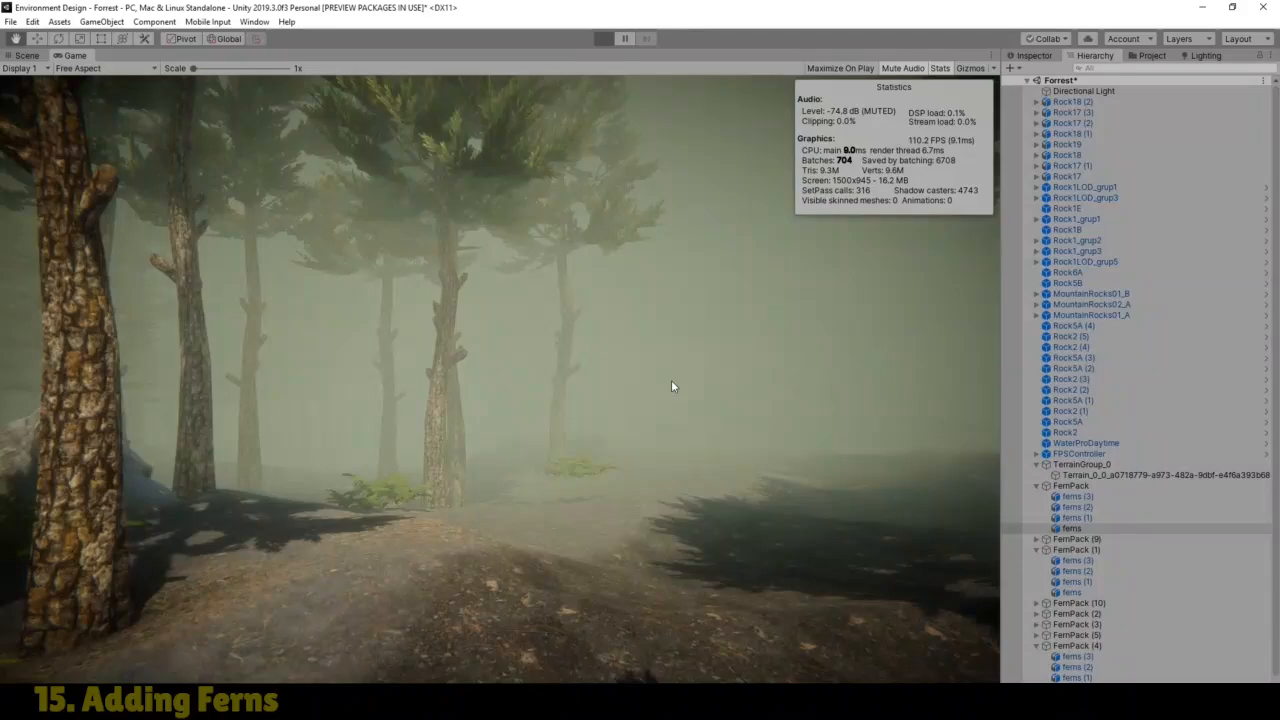
key(w)
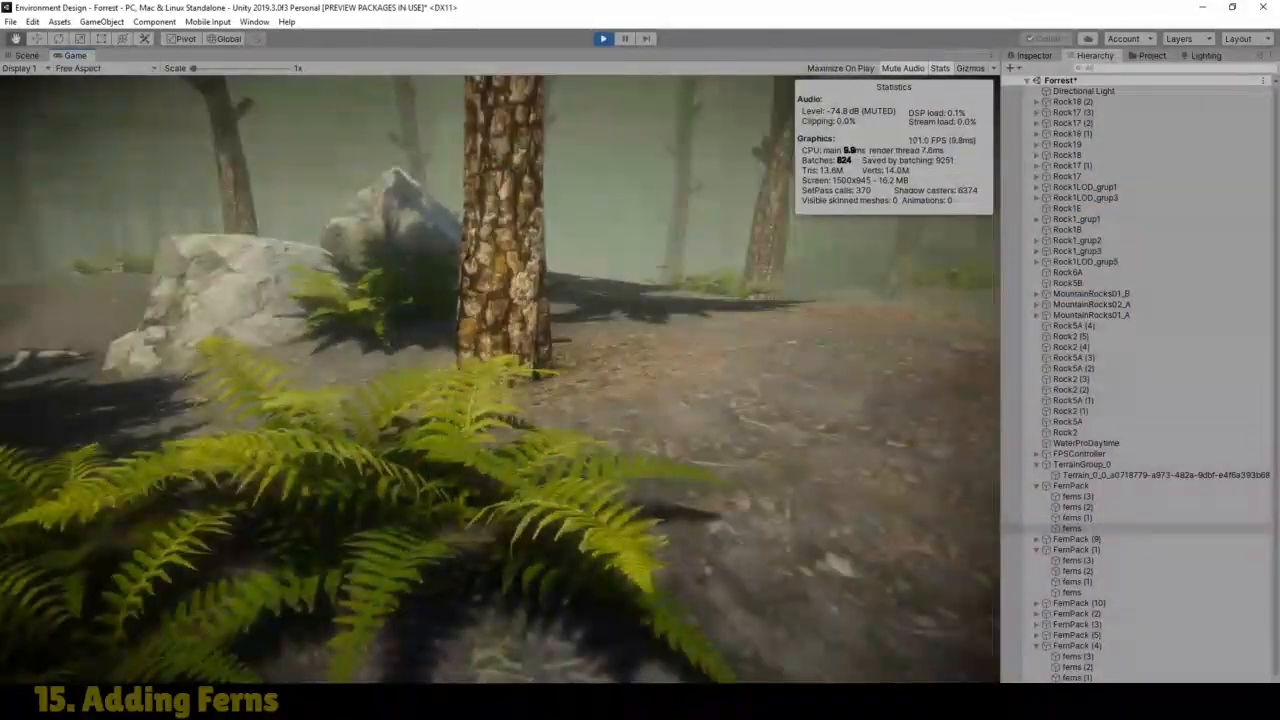
key(a)
key(a)
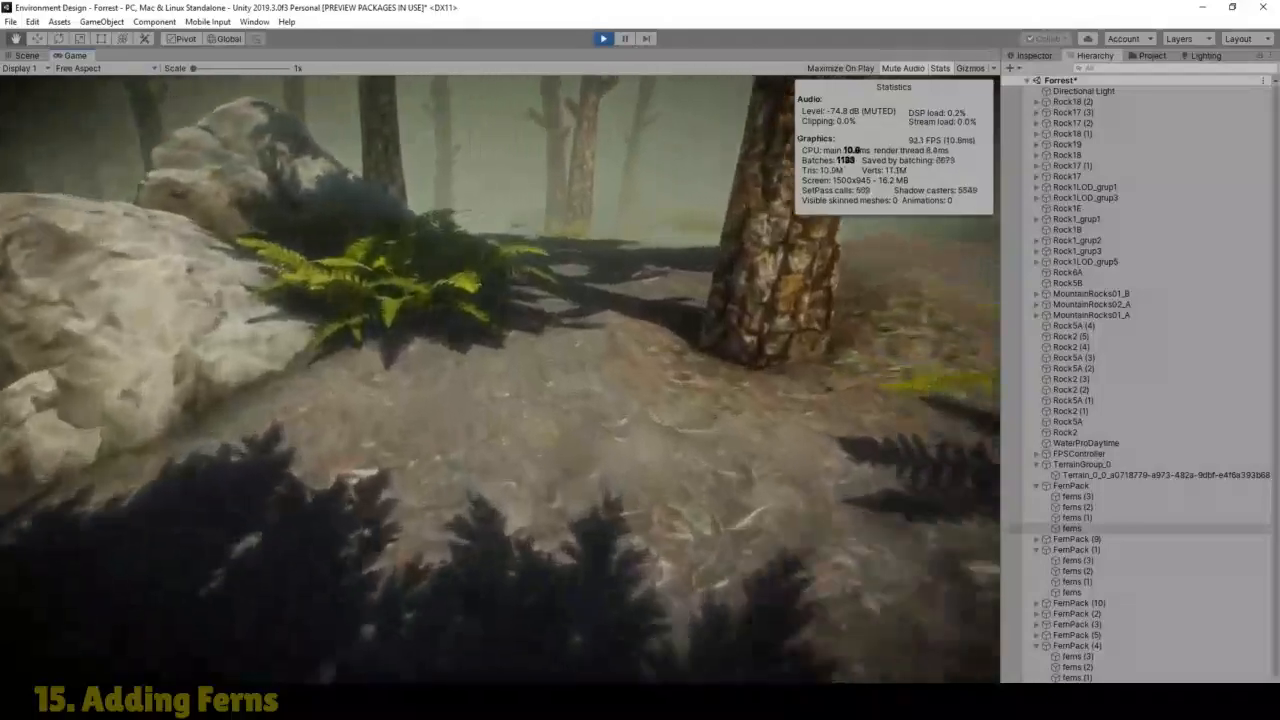
key(w)
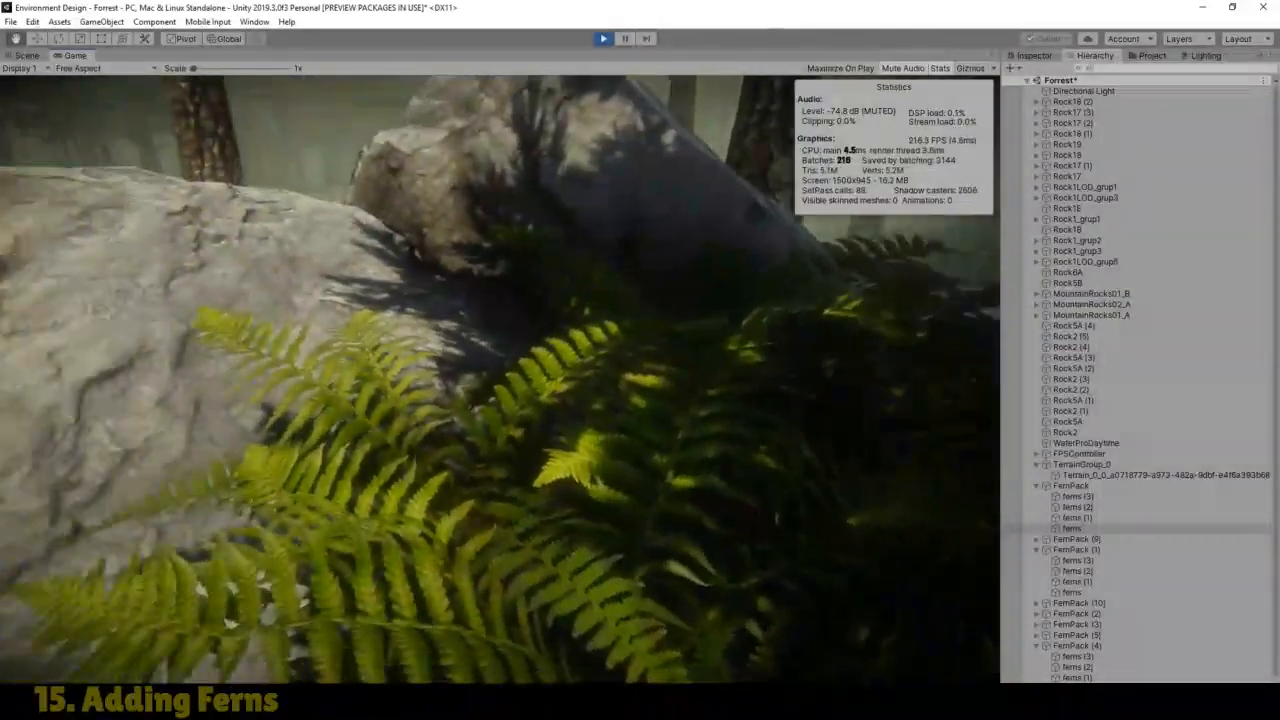
key(s)
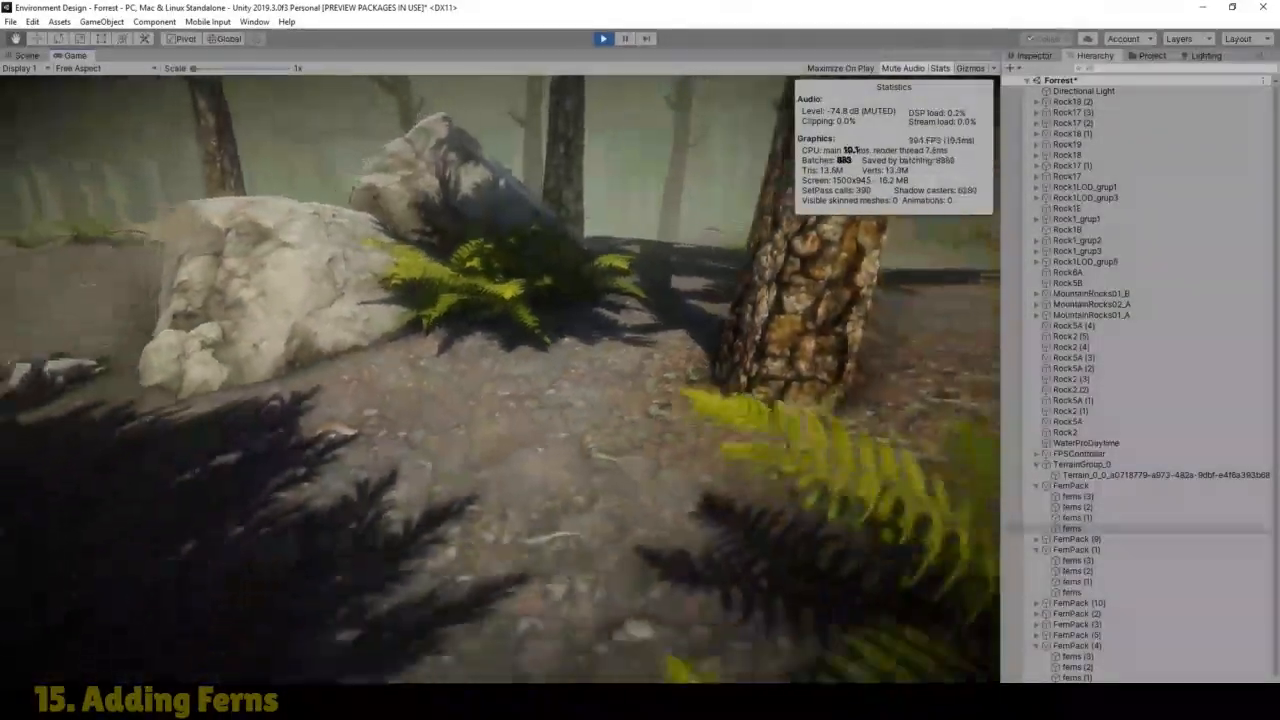
Step: Walk over to the fern group beside the tan boulders and check it from close up and from a distance
key(a)
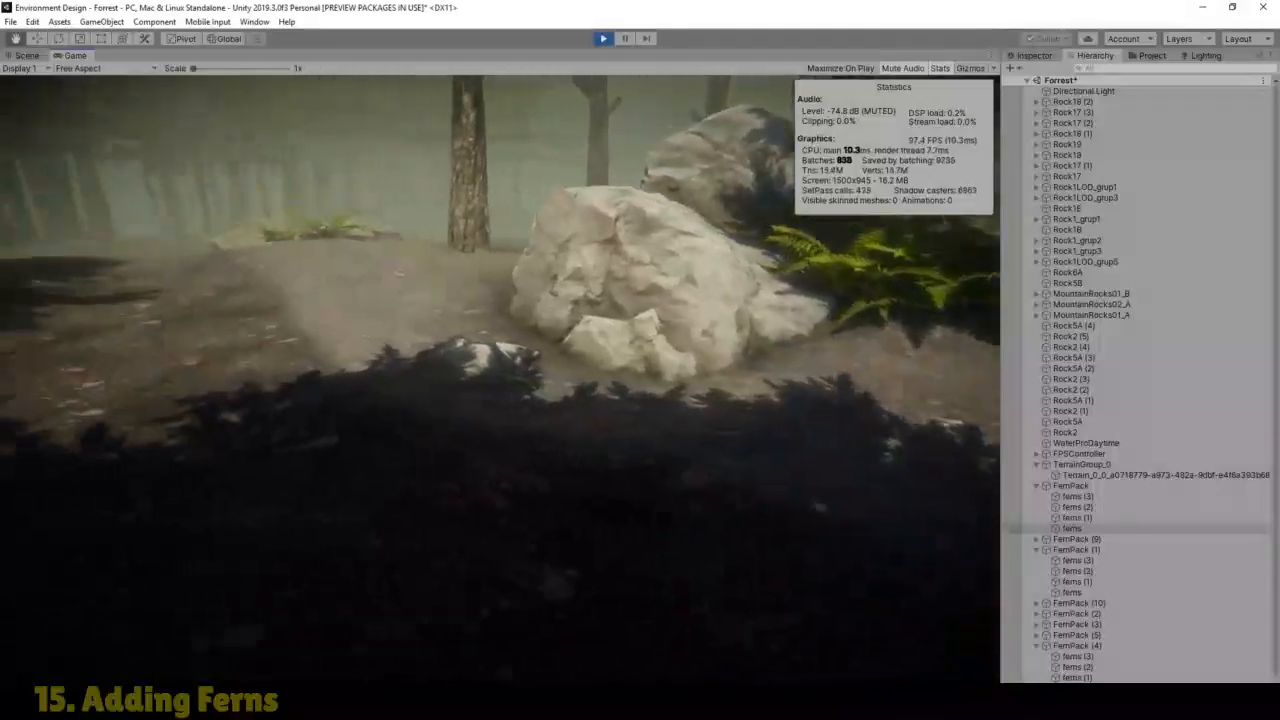
key(a)
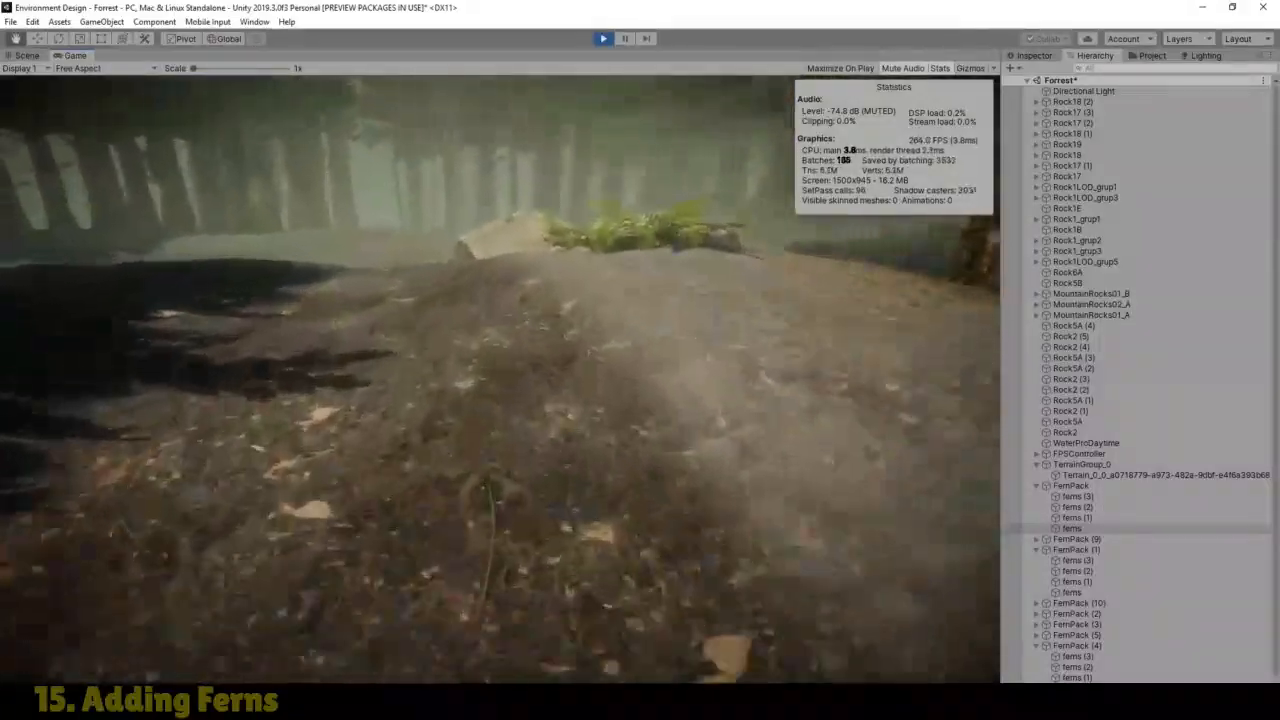
key(w)
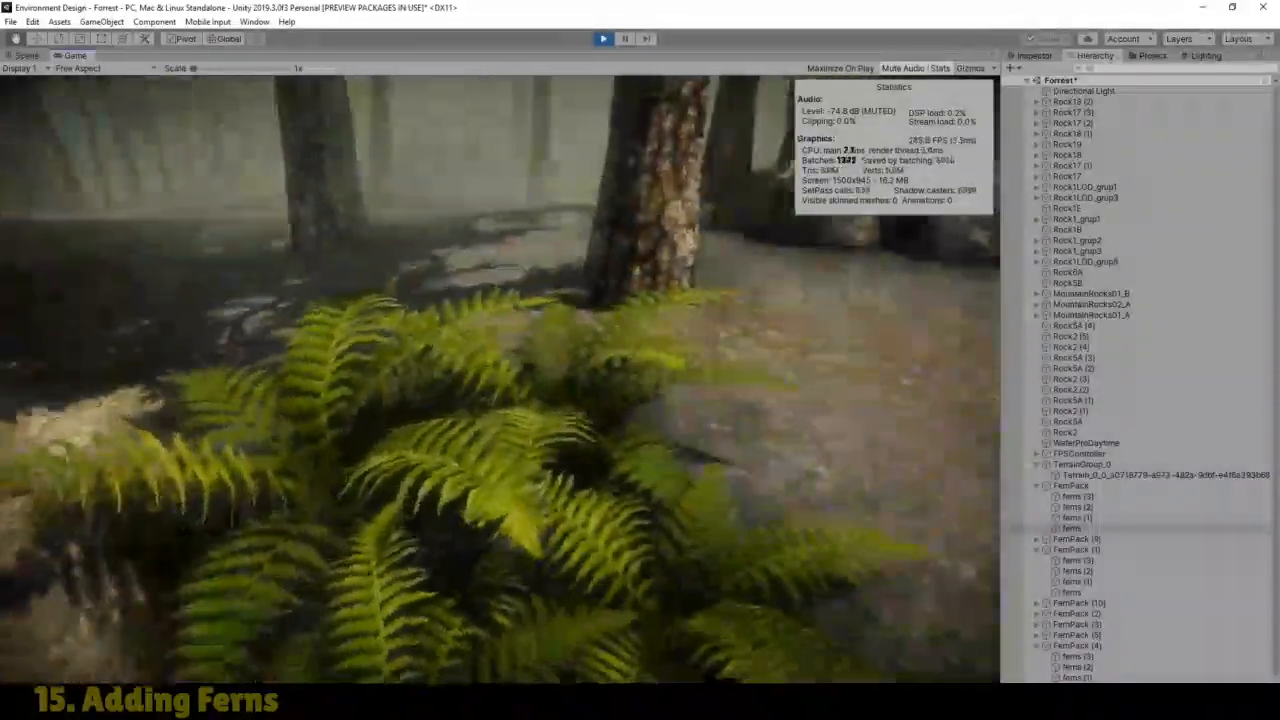
key(s)
key(w)
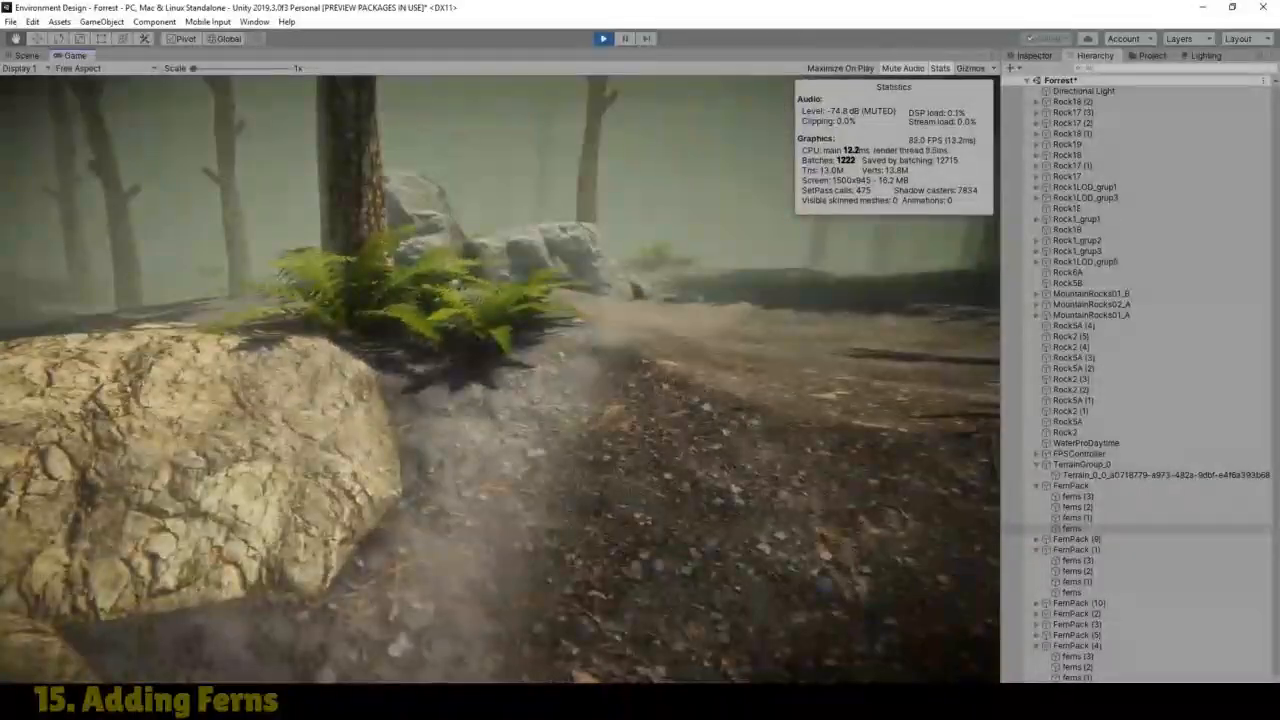
key(w)
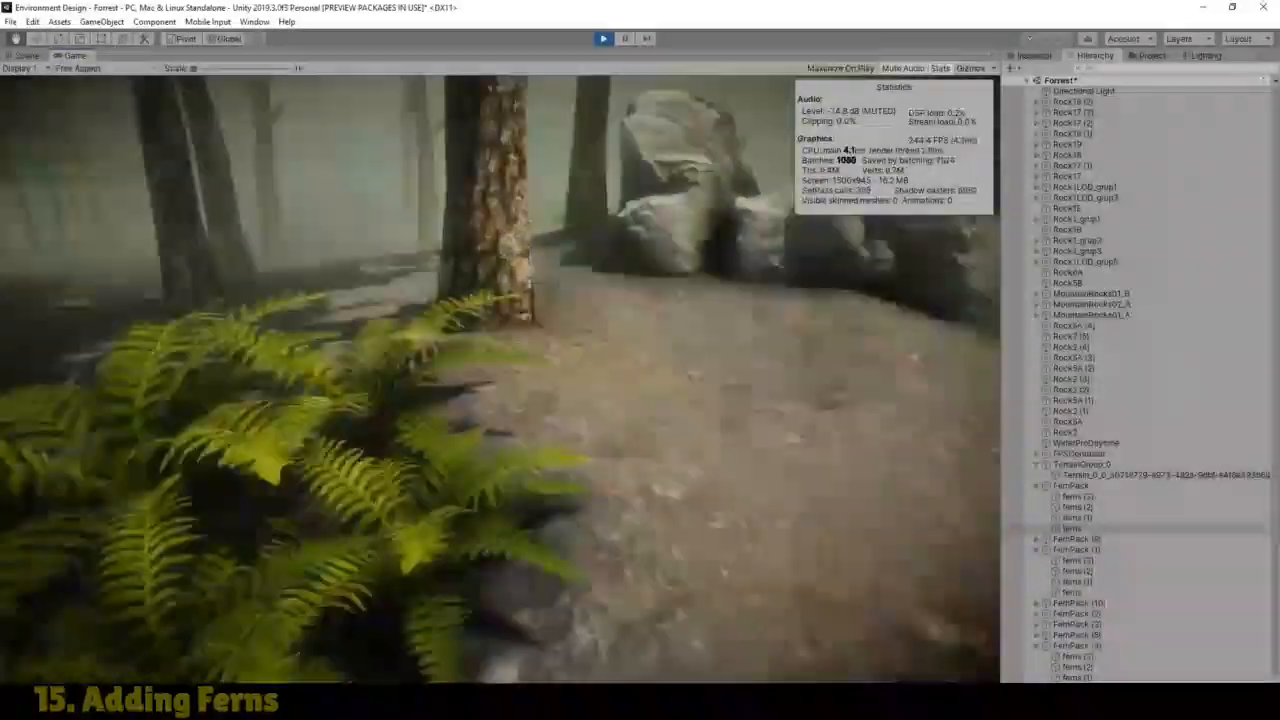
key(s)
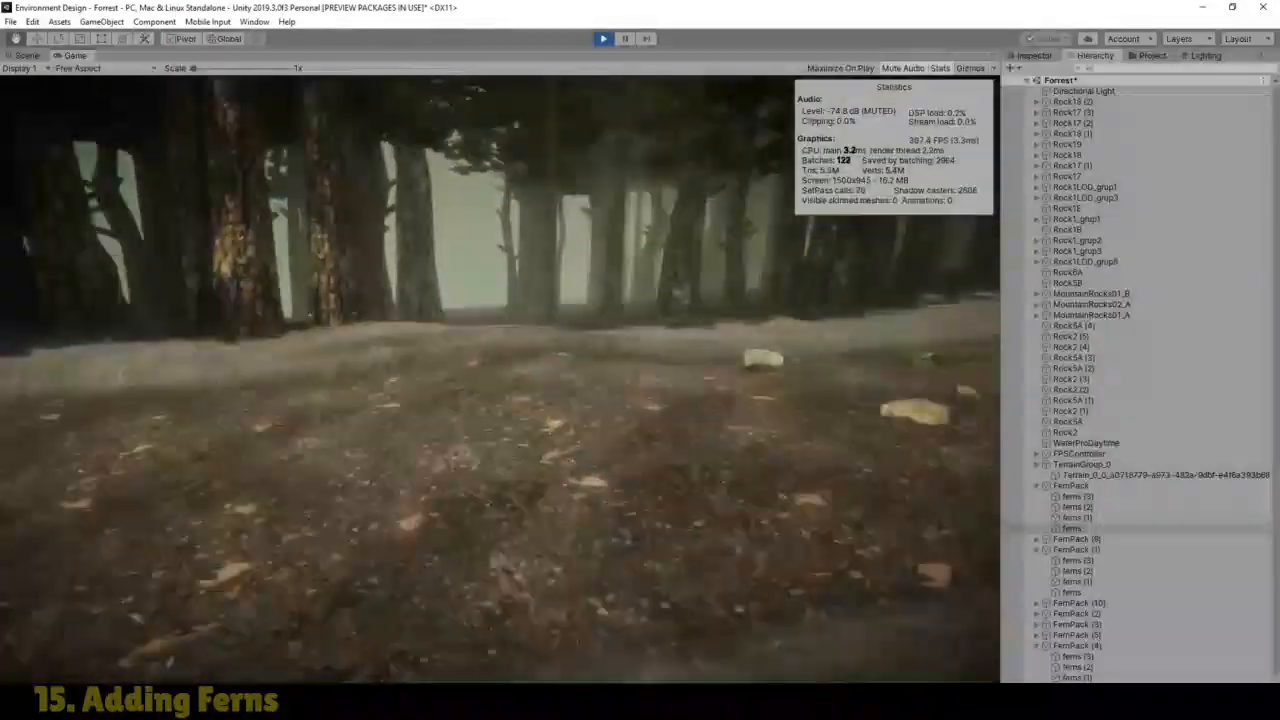
key(w)
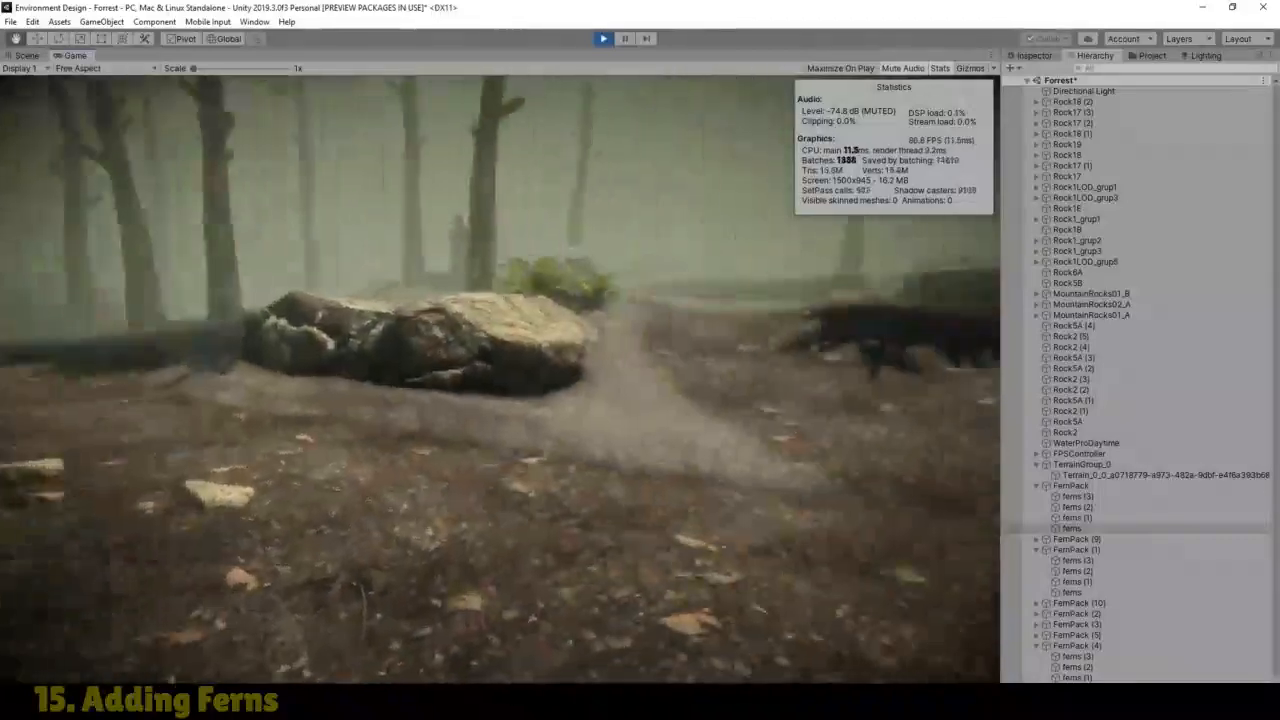
key(w)
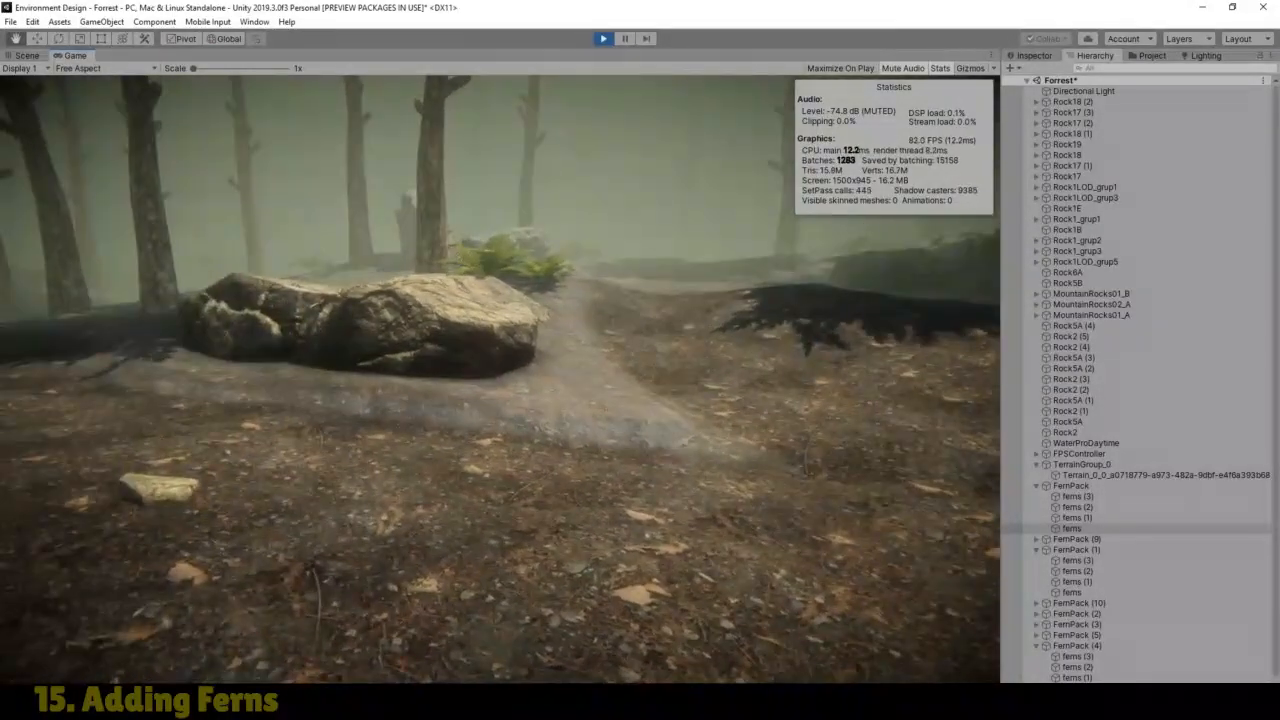
key(w)
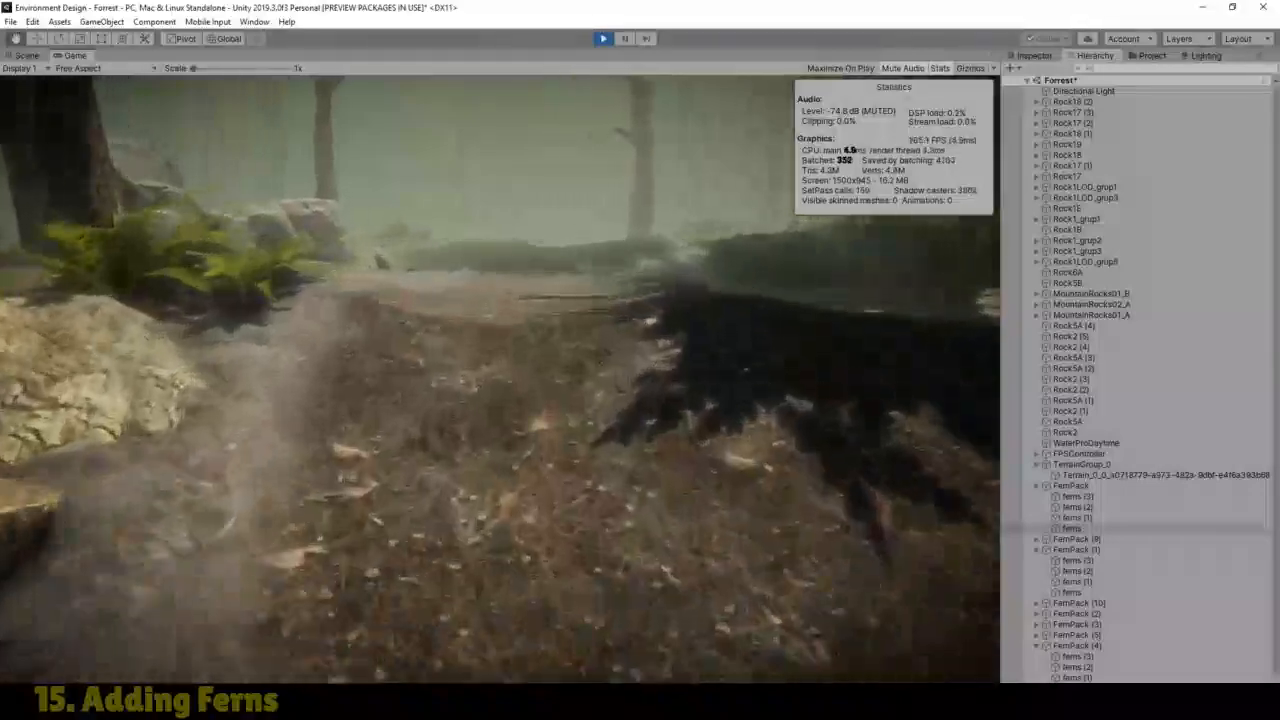
Step: Walk along the forest path past the trunk ferns and white rocks, checking how the fern groups look beside trees and boulders
key(w)
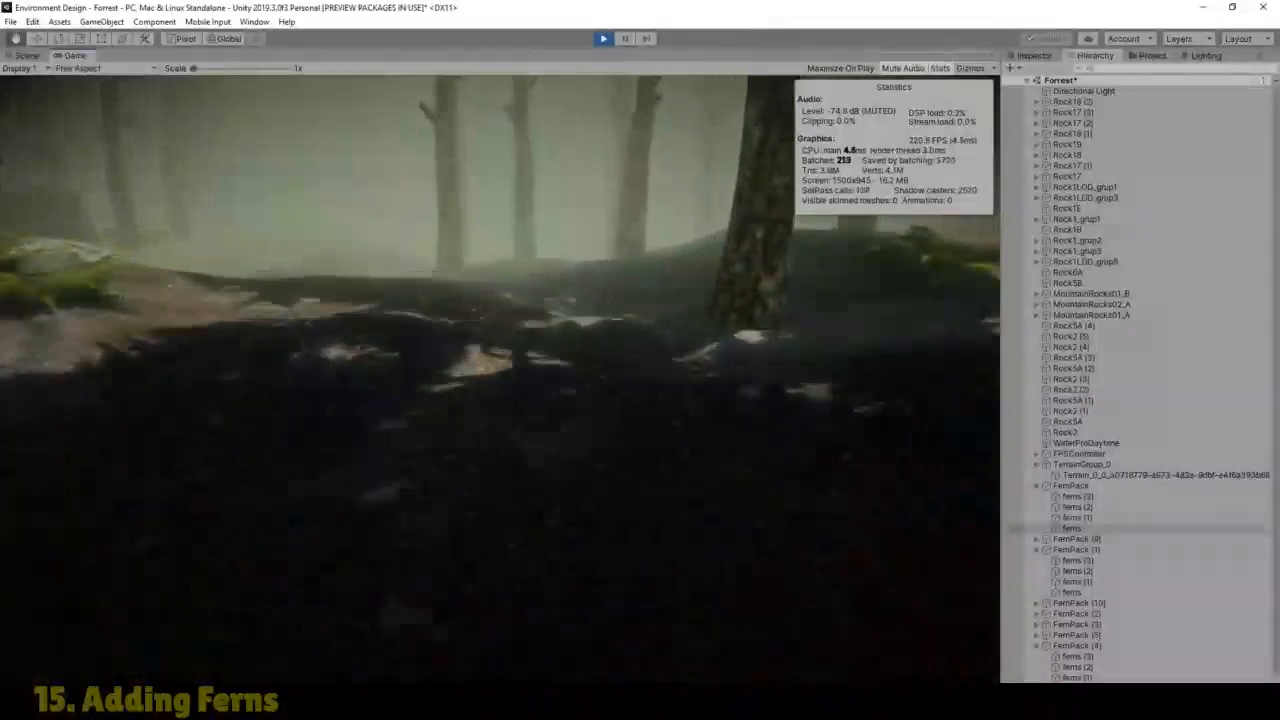
key(w)
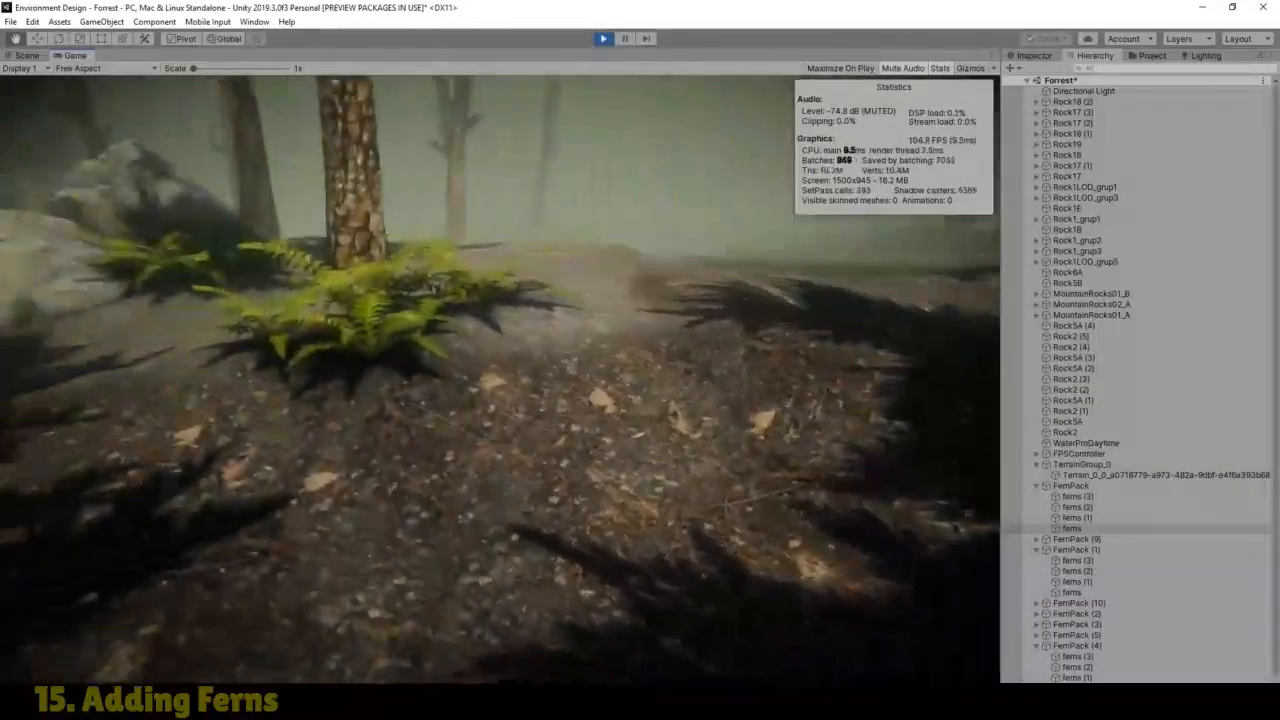
key(w)
key(w)
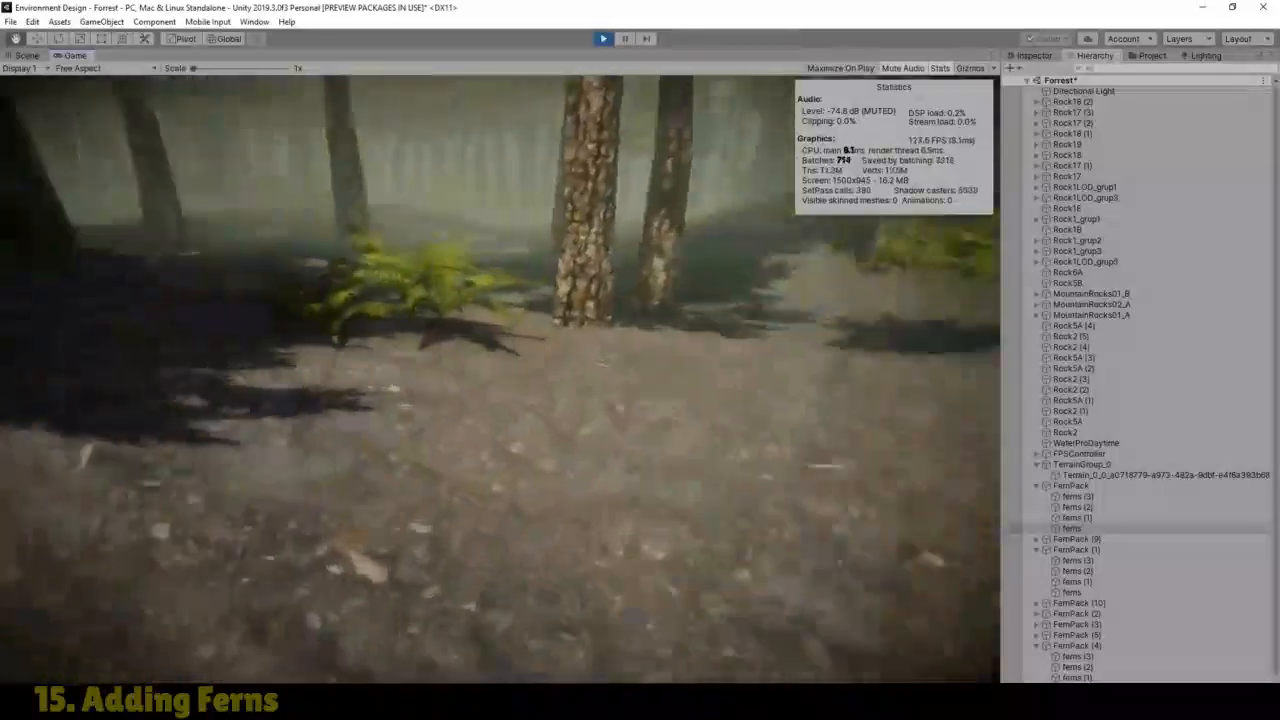
key(w)
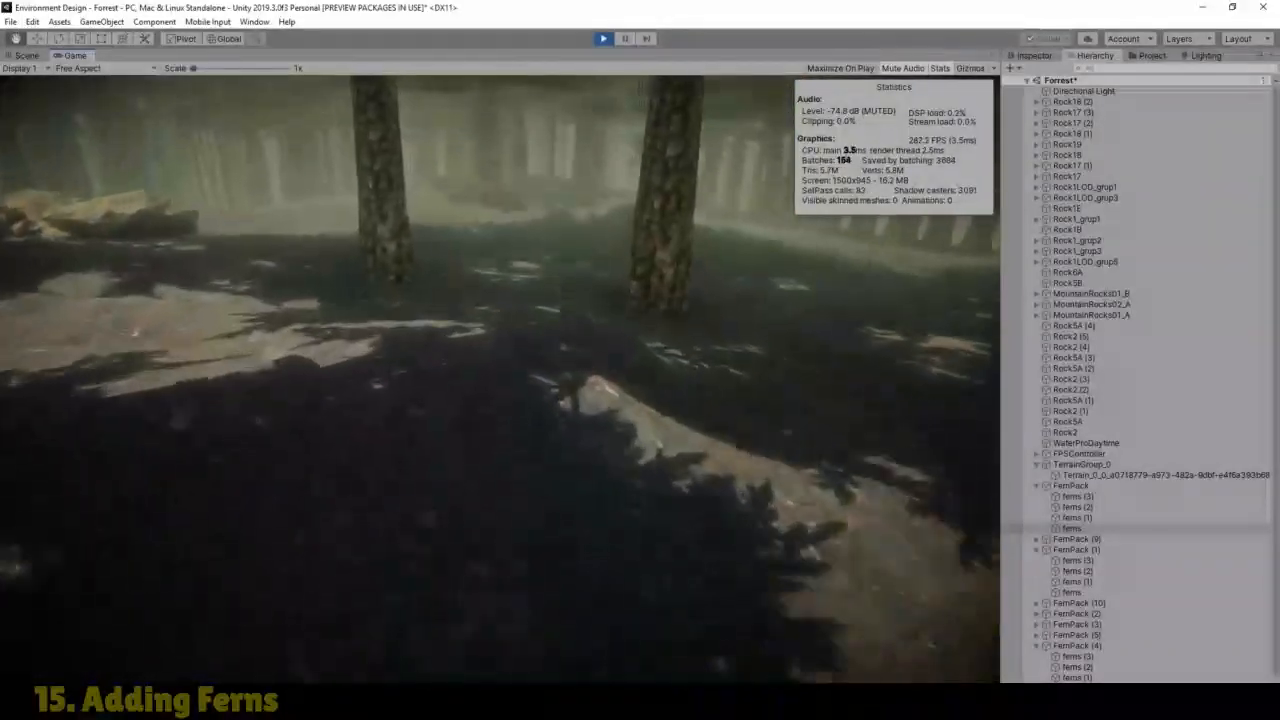
key(w)
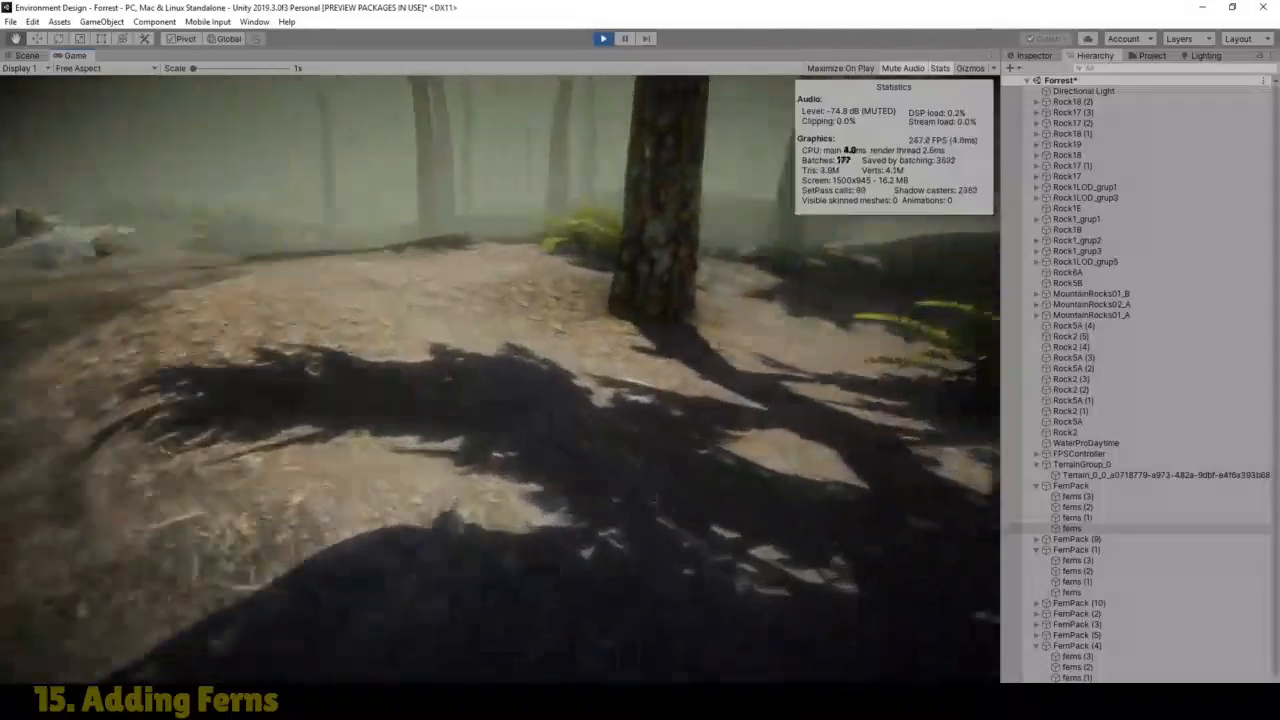
key(w)
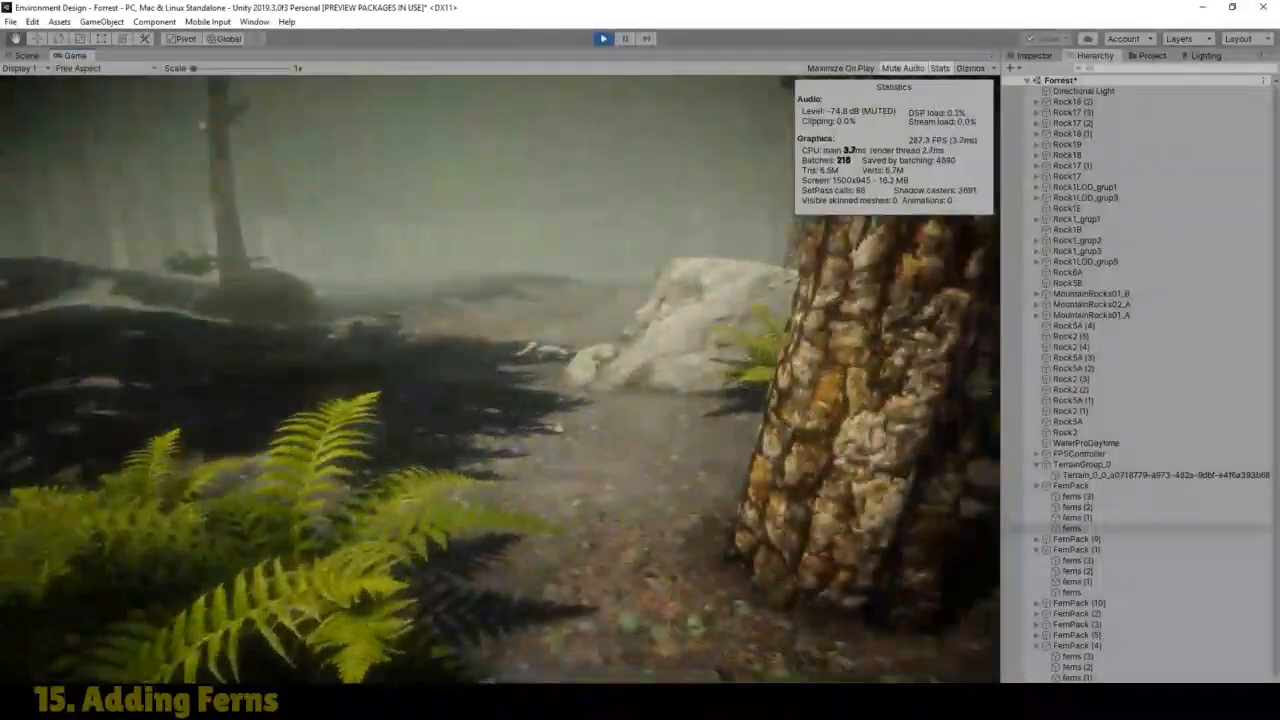
key(s)
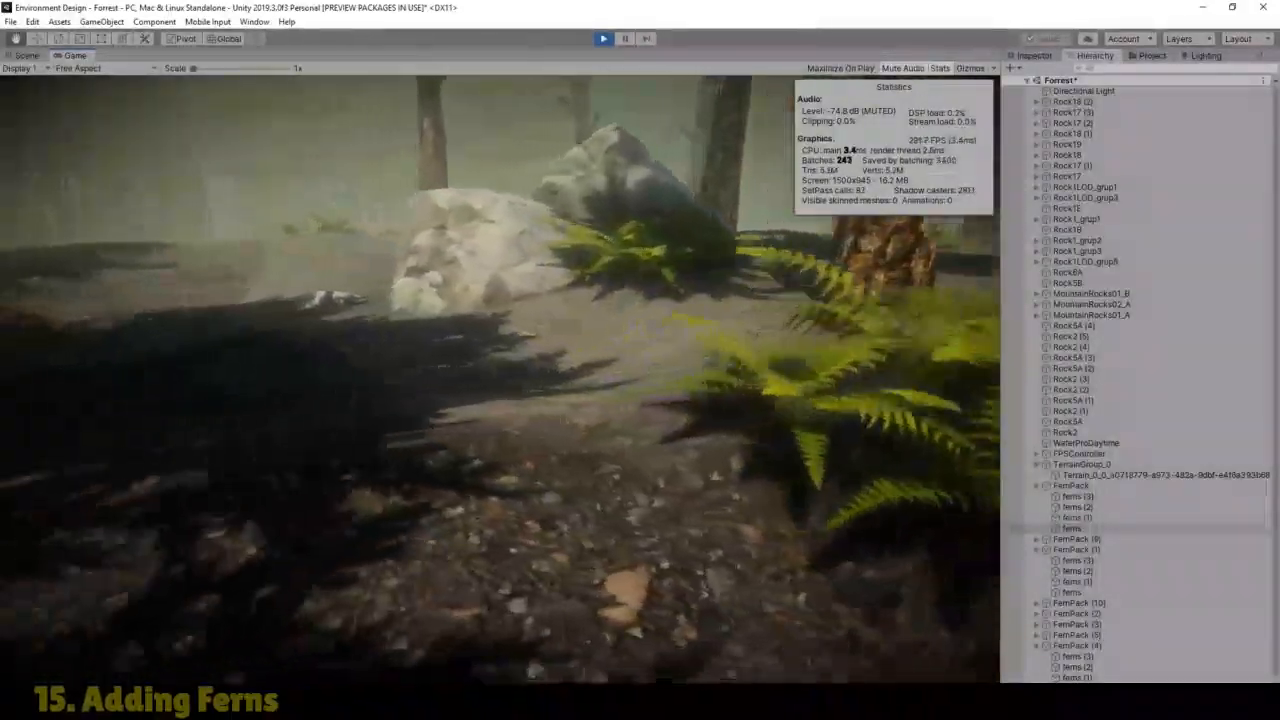
key(w)
key(w)
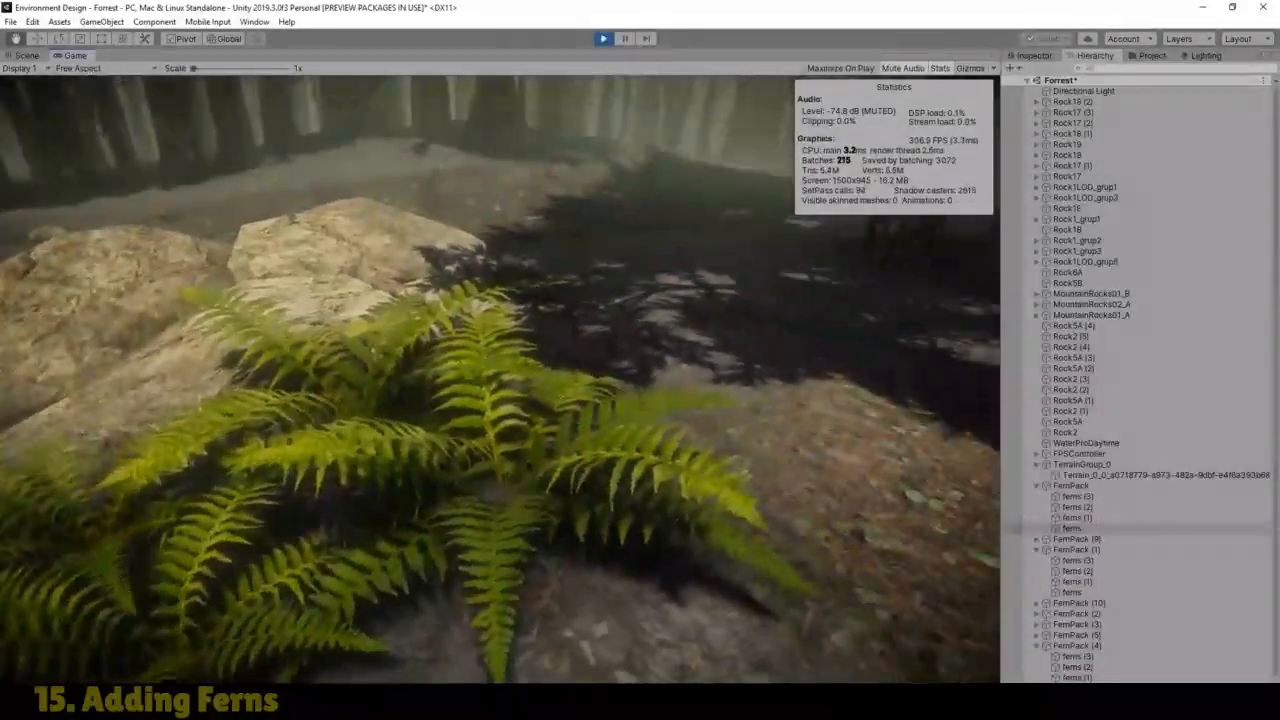
key(s)
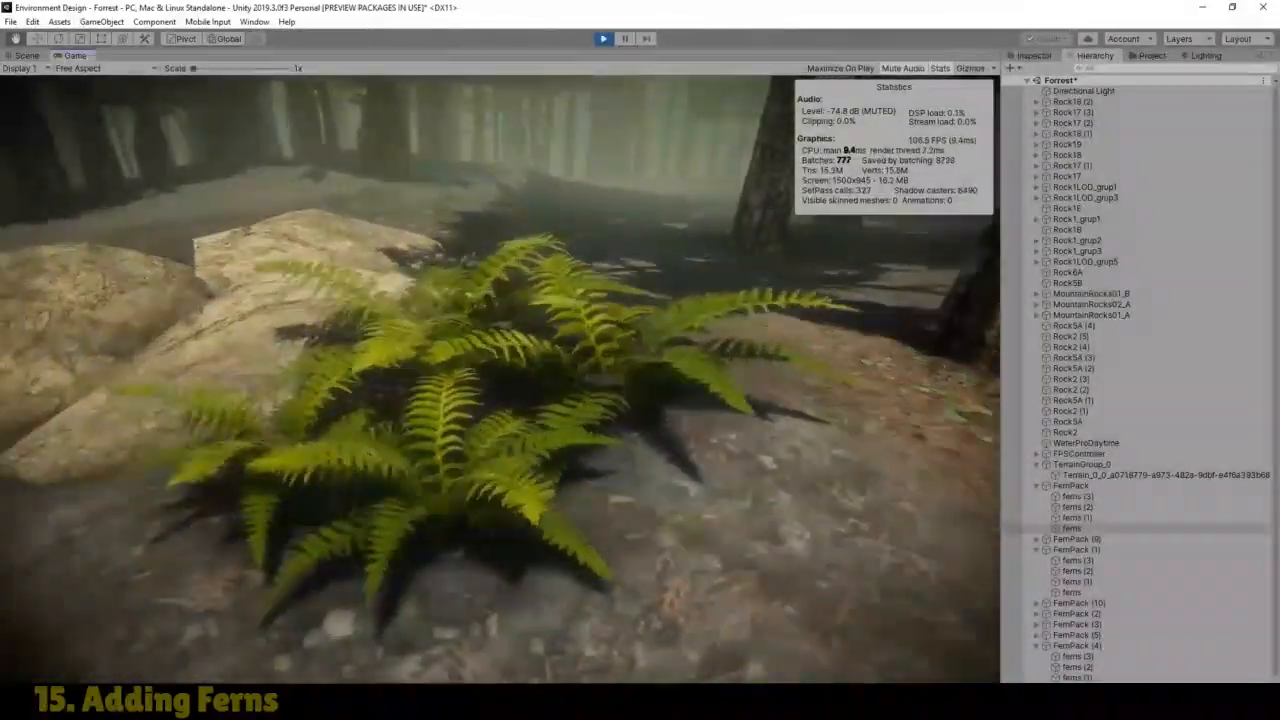
key(w)
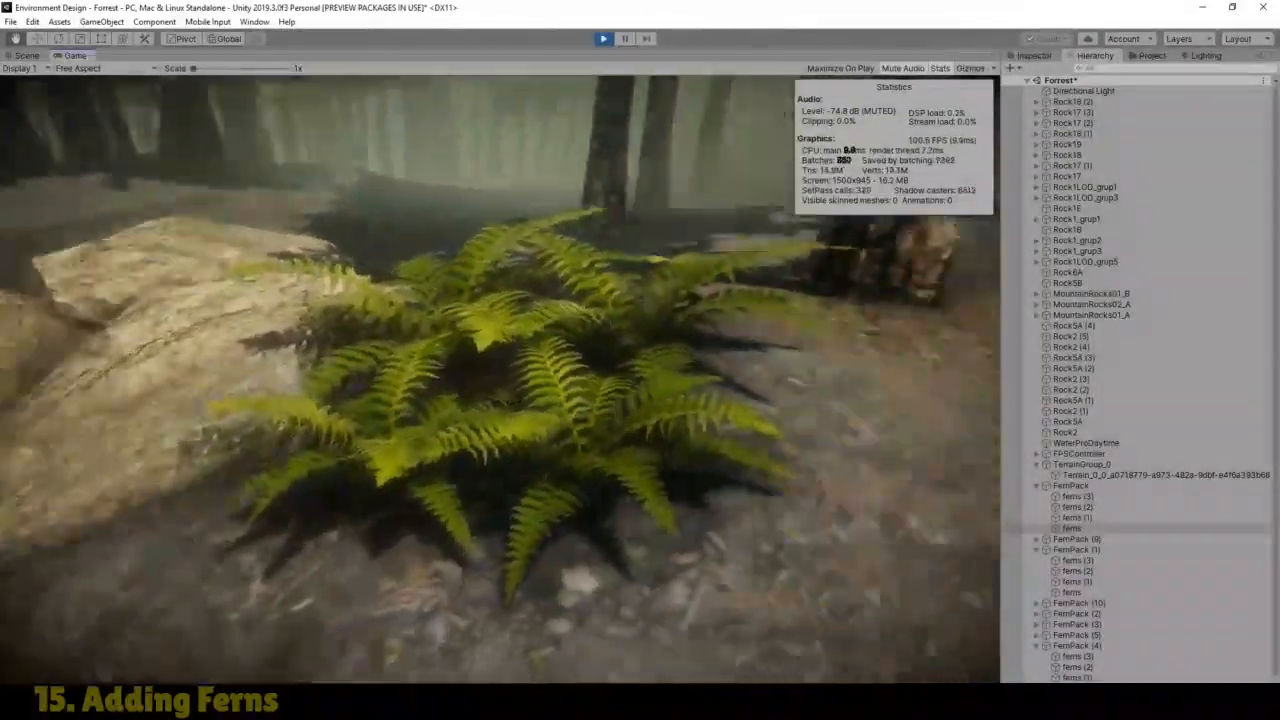
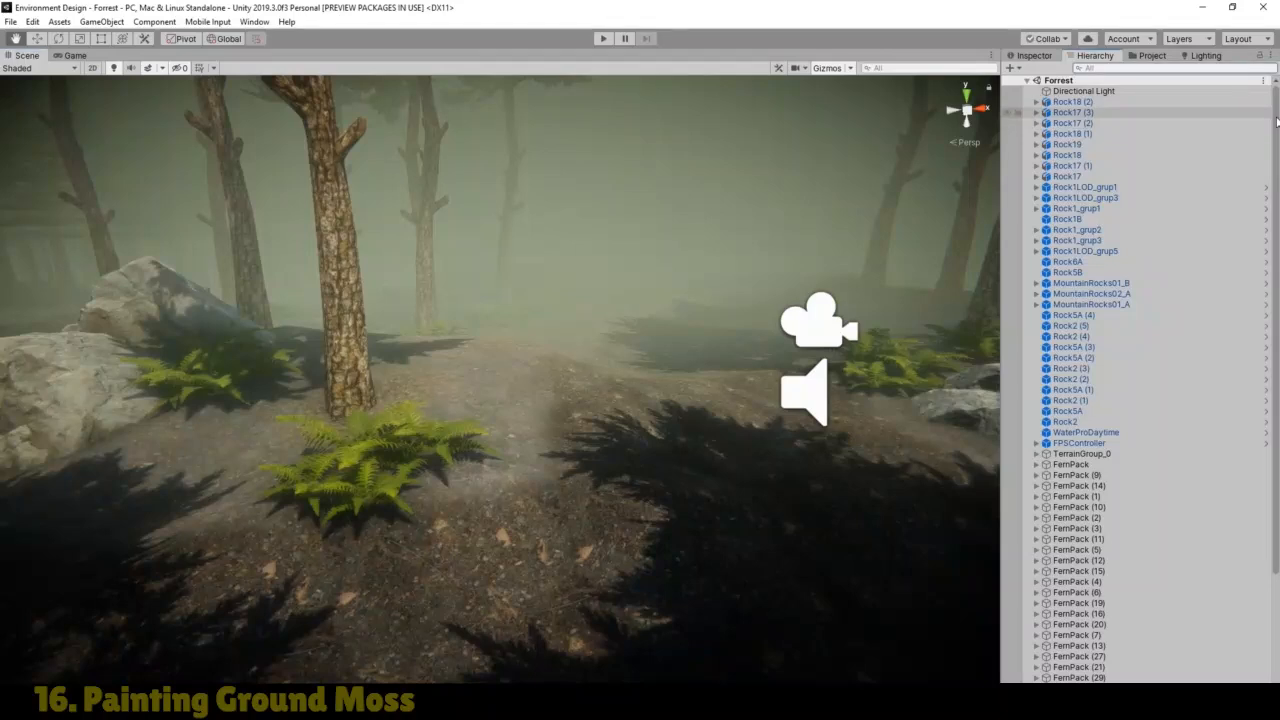
Step: Create an empty game object in the Forrest scene and name it Ferns
mouse_move(1277, 123)
mouse_down()
mouse_move(1278, 180)
mouse_move(1278, 121)
mouse_up()
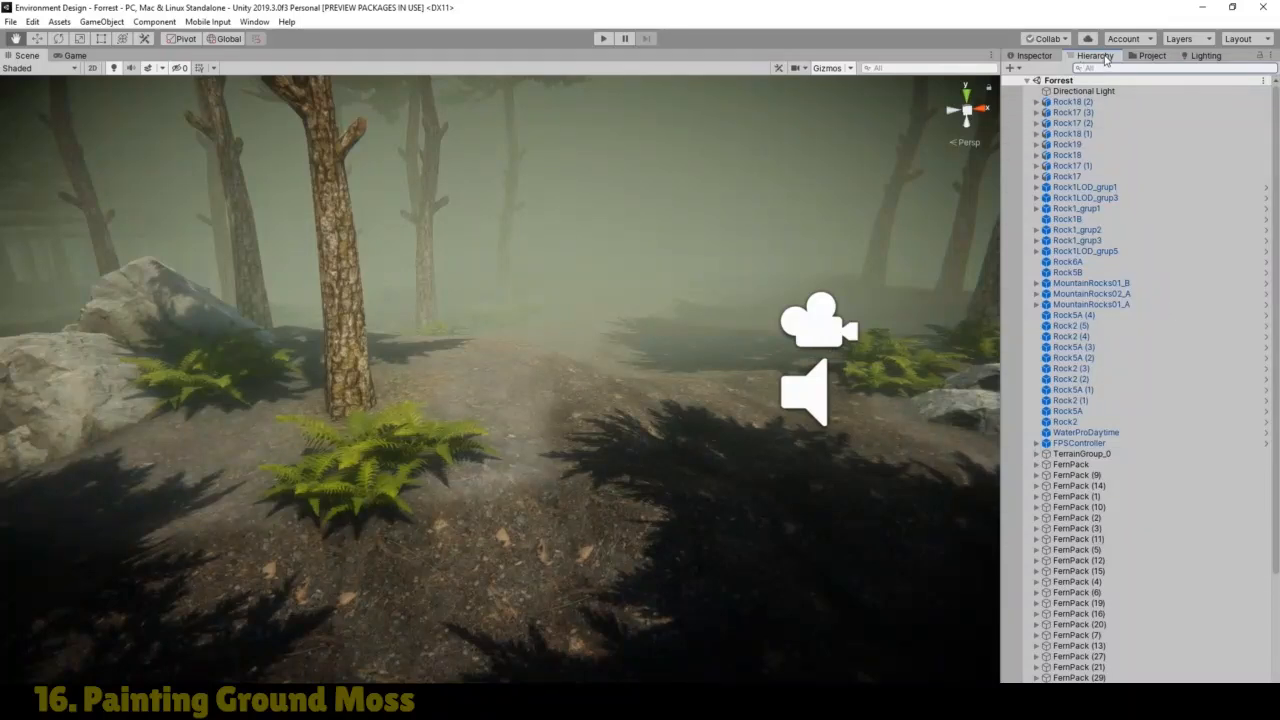
click(106, 22)
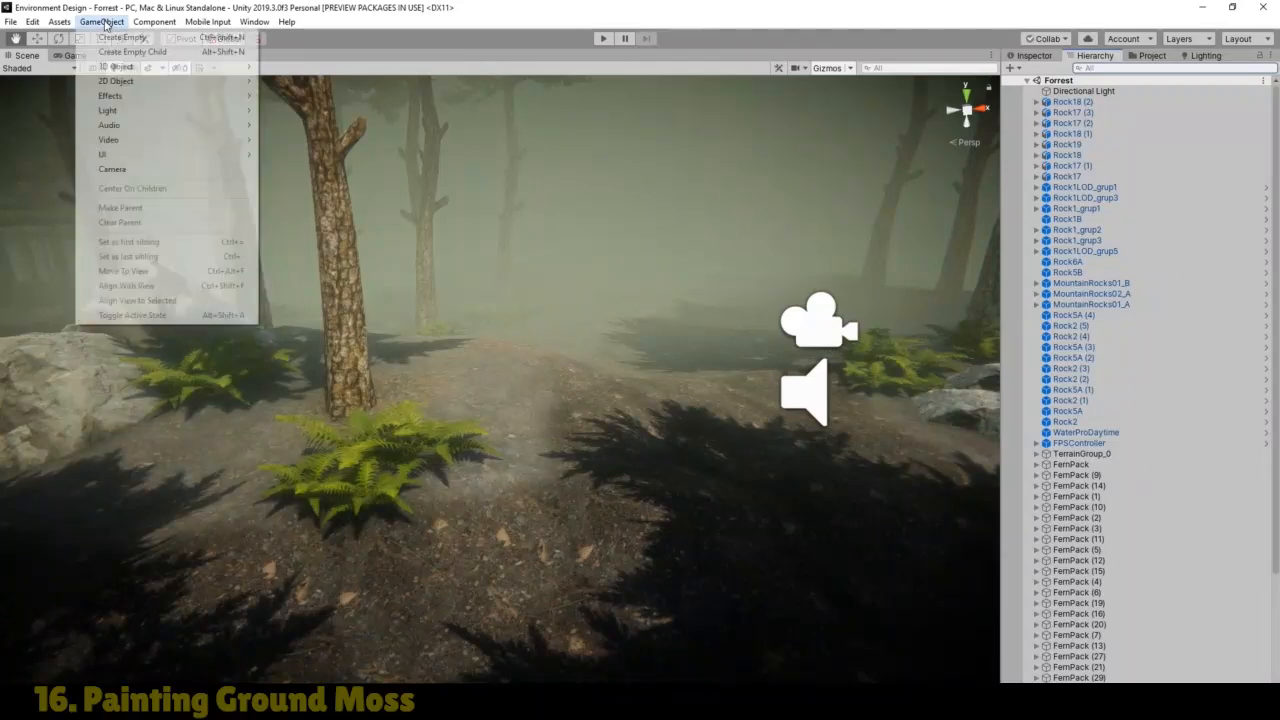
click(122, 34)
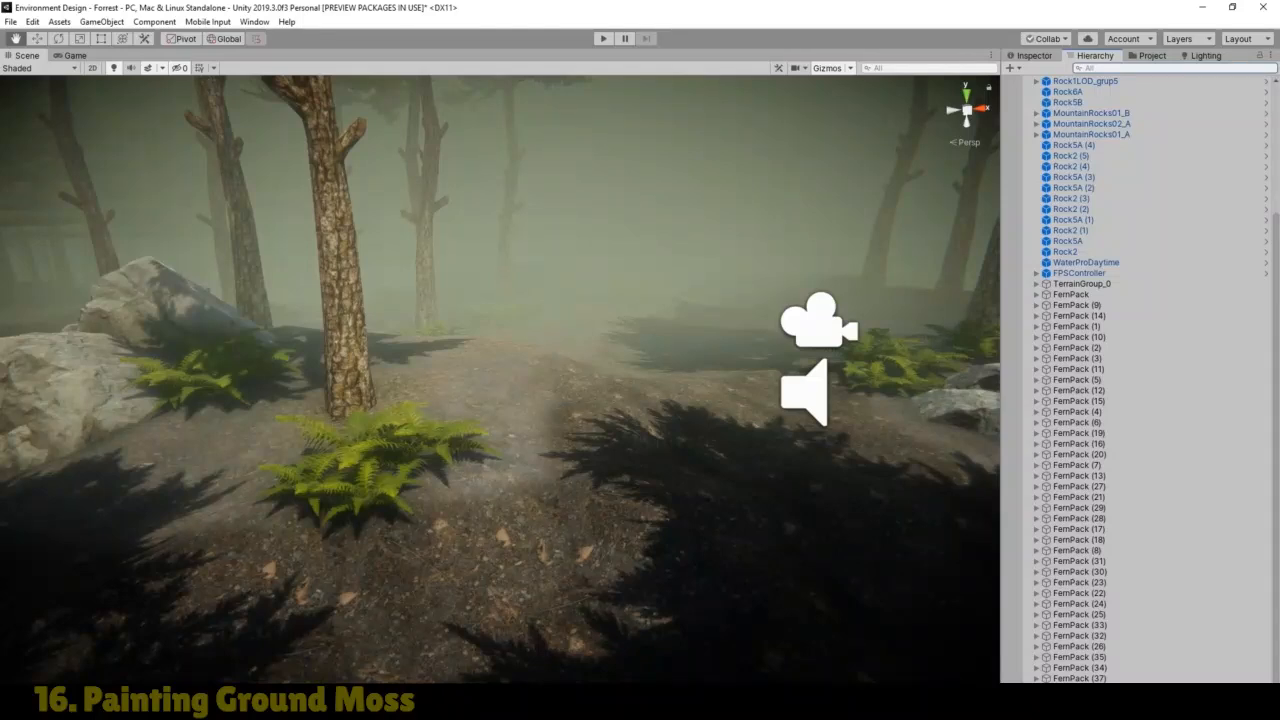
click(1036, 56)
click(1104, 74)
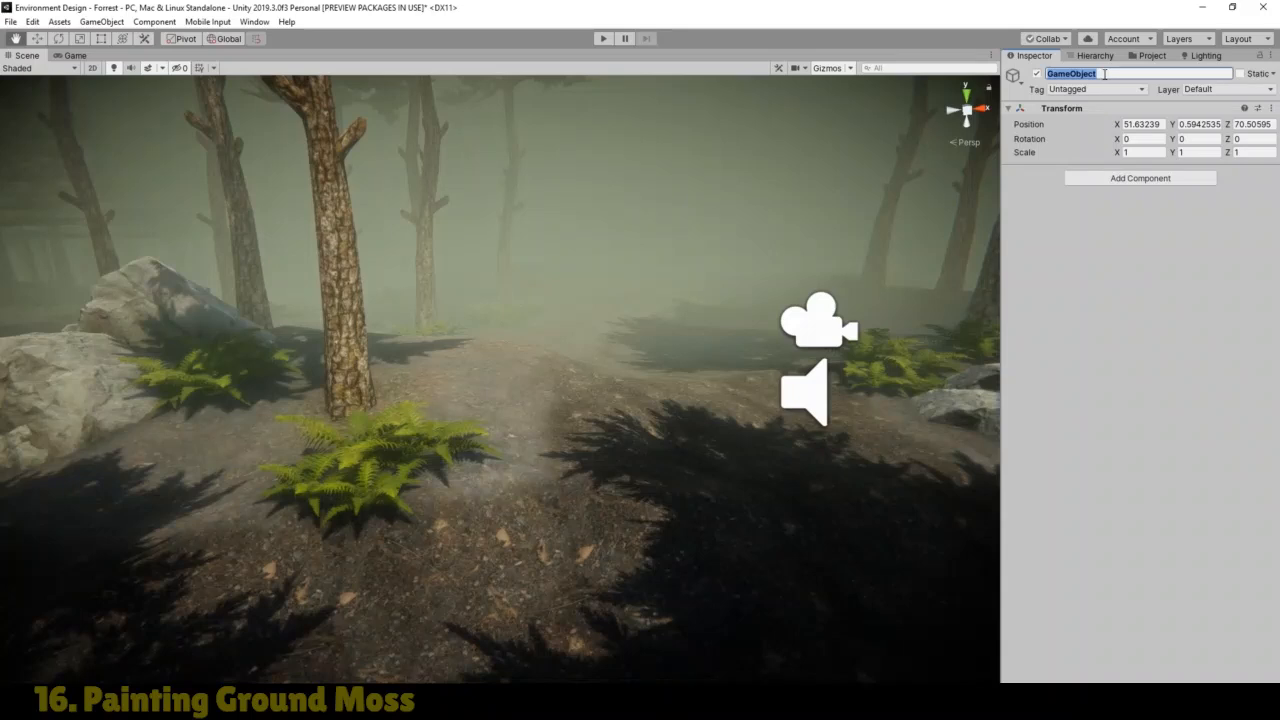
text(Ferns)
click(1095, 56)
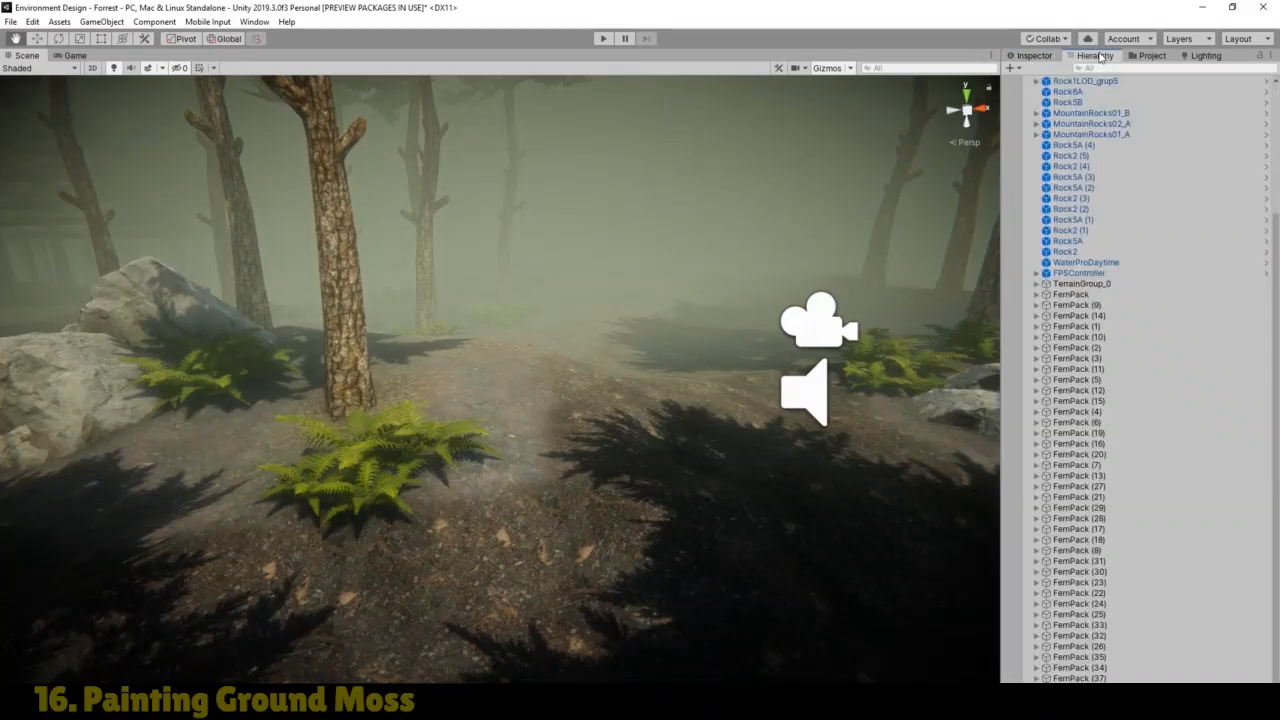
Step: Parent all FernPack objects, from FernPack through the last numbered copy, under the Ferns object and collapse the group
click(1082, 296)
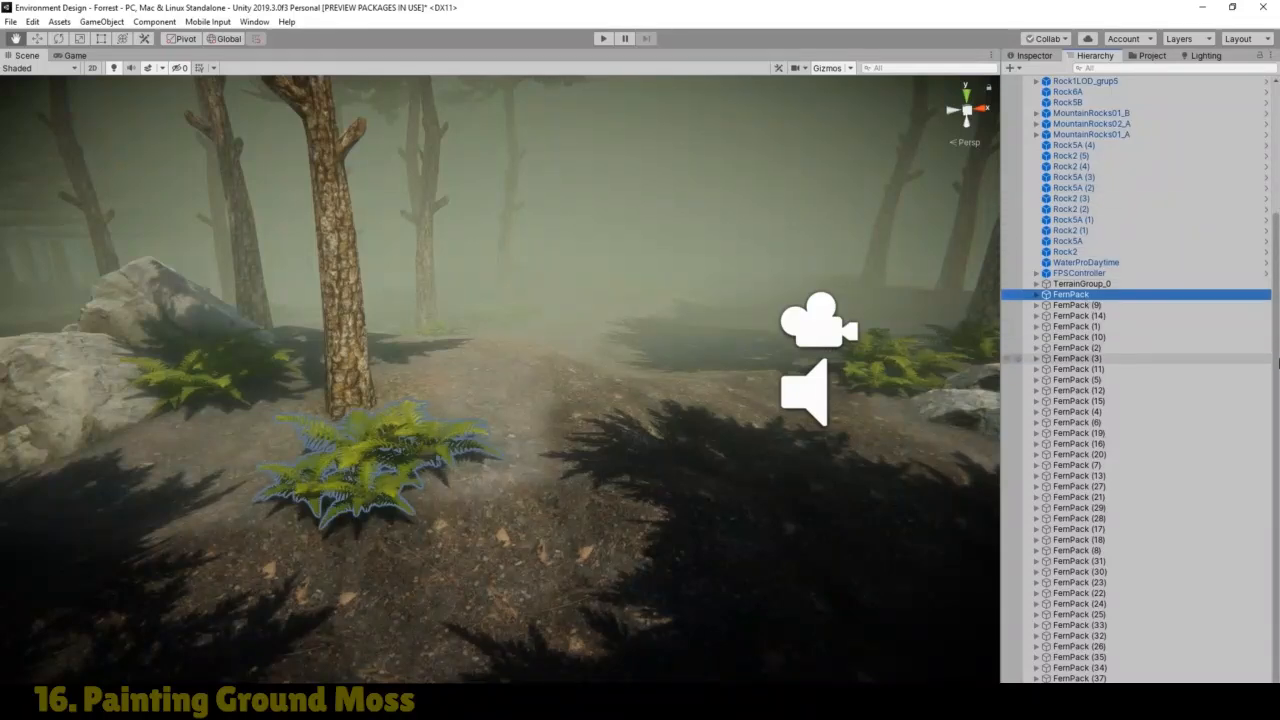
shift+click(1080, 678)
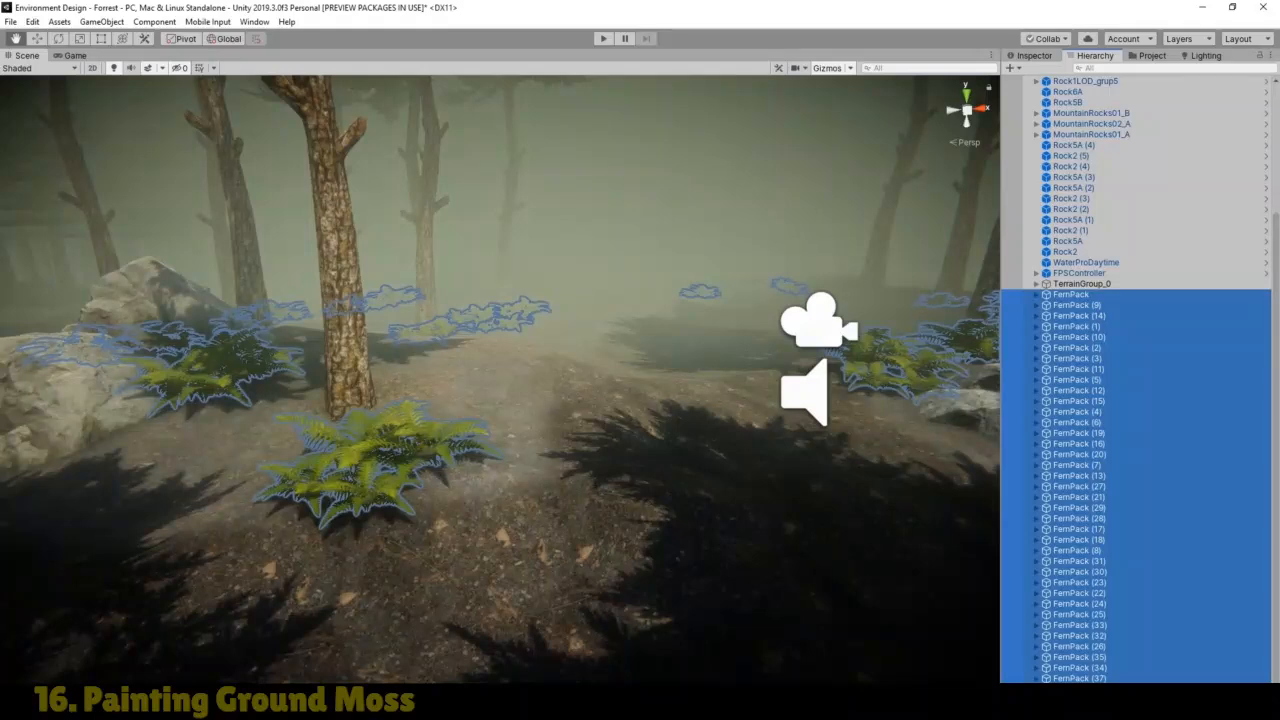
drag(1078, 688, 1066, 699)
click(1037, 295)
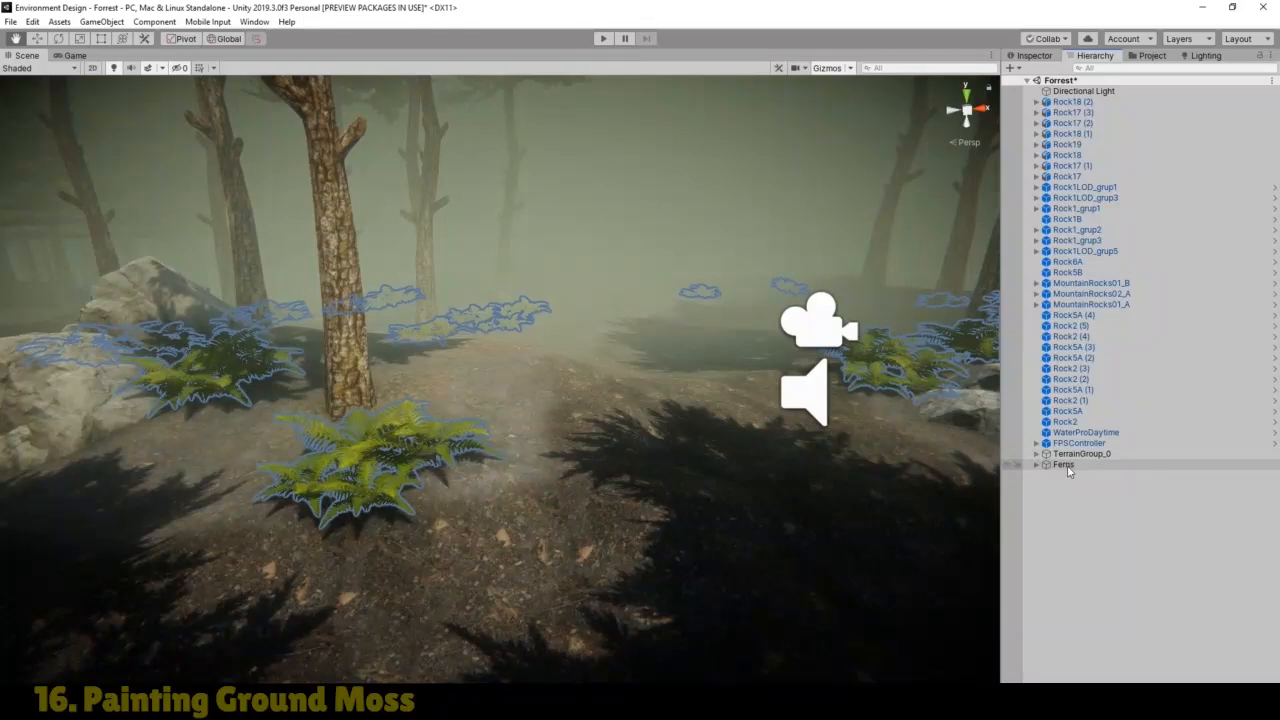
Step: Deactivate the Ferns group and reactivate it to check that it controls every fern in the scene
click(1064, 465)
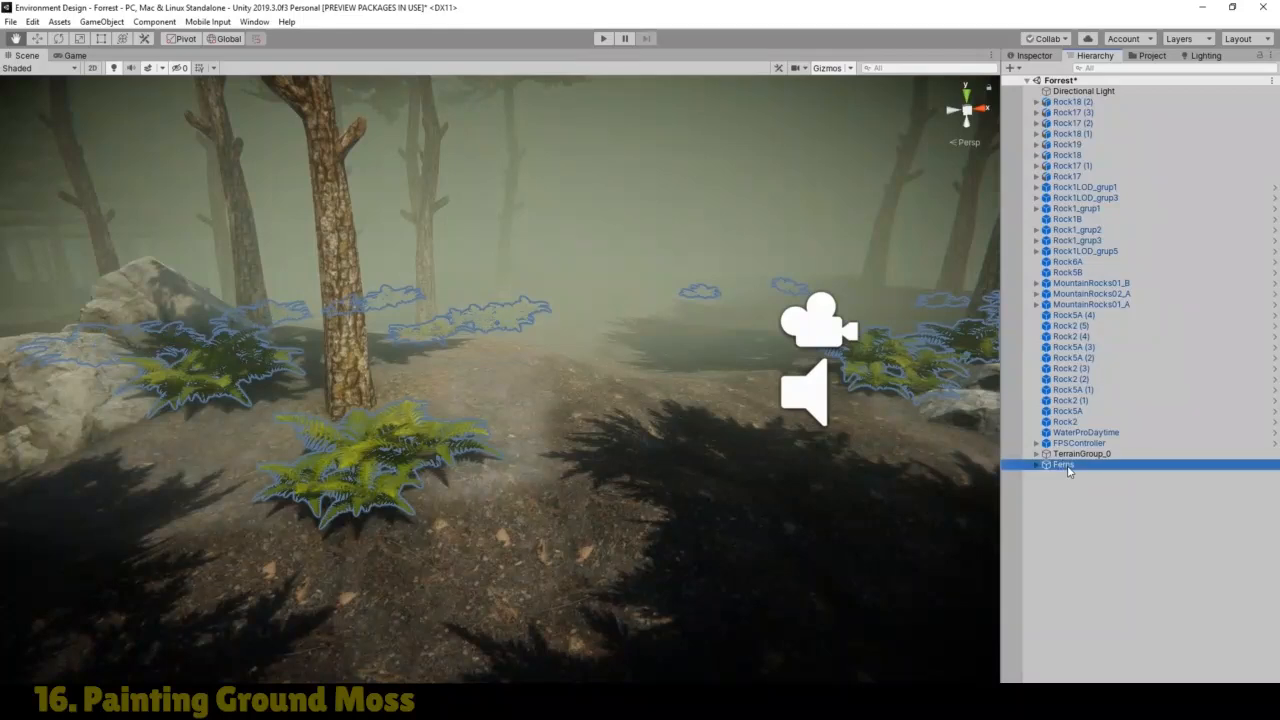
click(1034, 56)
click(1036, 75)
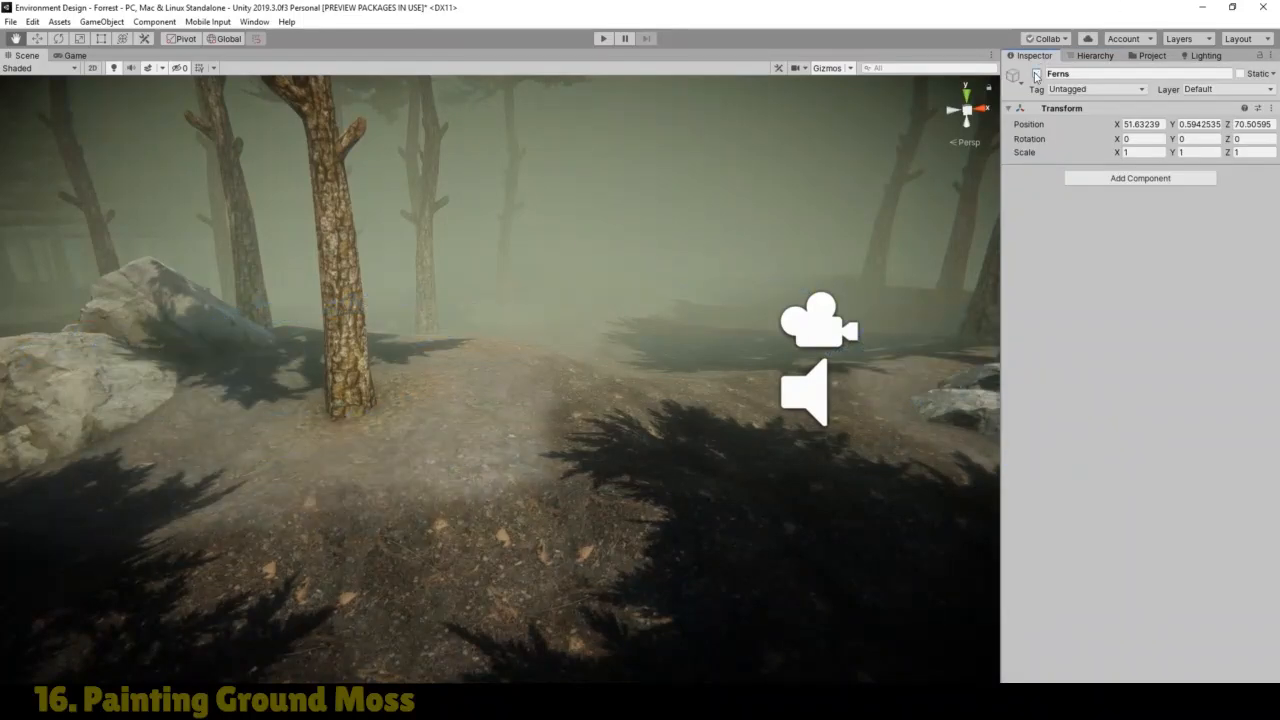
click(1036, 75)
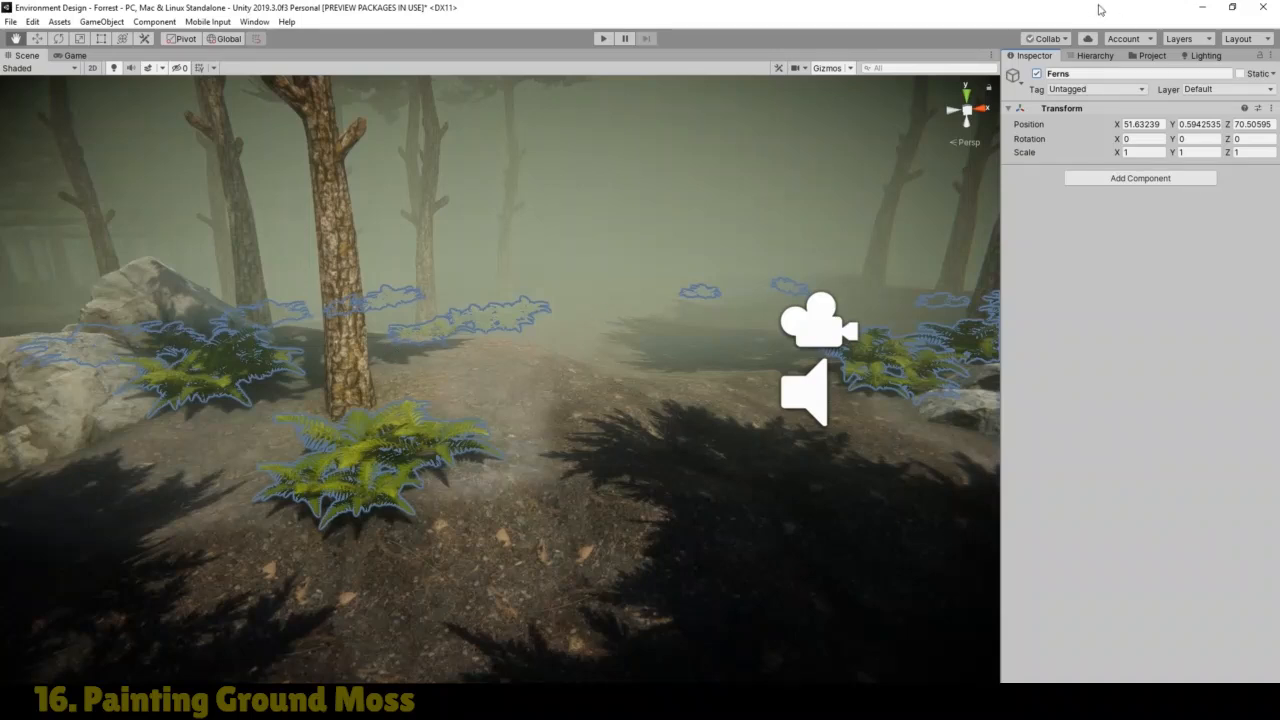
Step: Create another empty game object in the scene and name it Rocks
click(1096, 56)
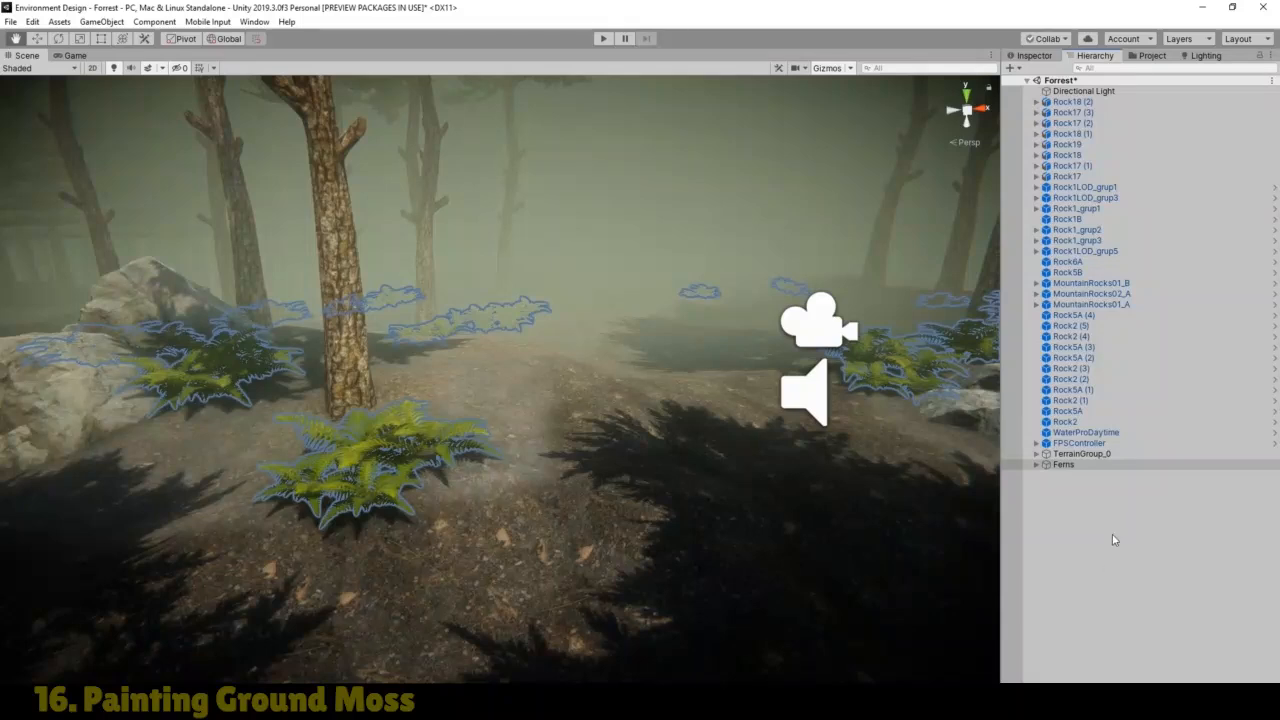
click(104, 25)
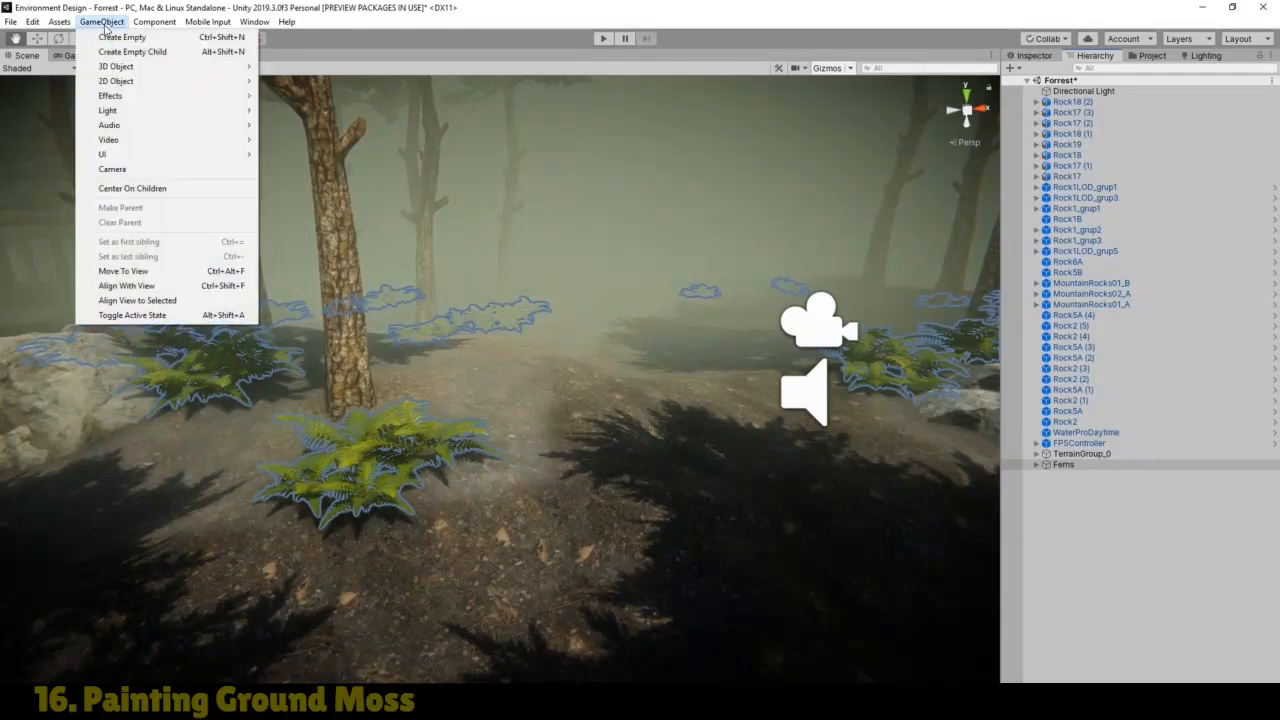
click(120, 38)
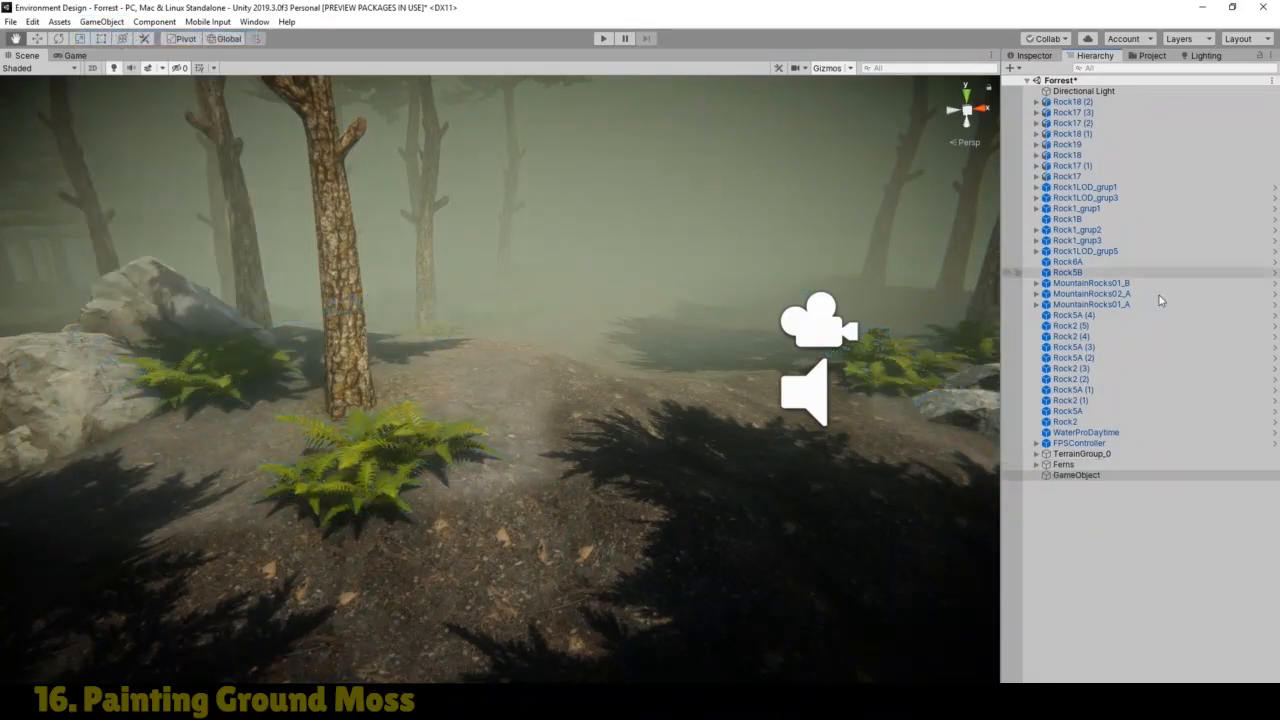
click(1036, 55)
click(1106, 75)
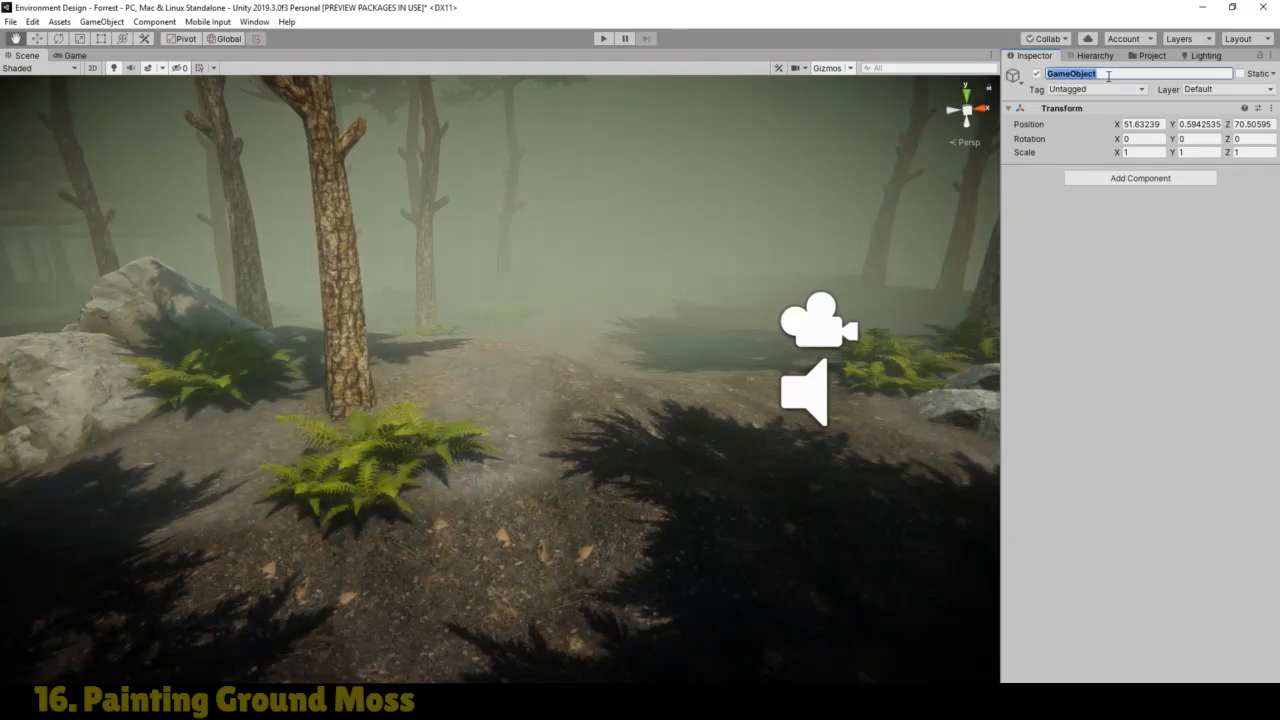
text(Rocks)
click(1095, 55)
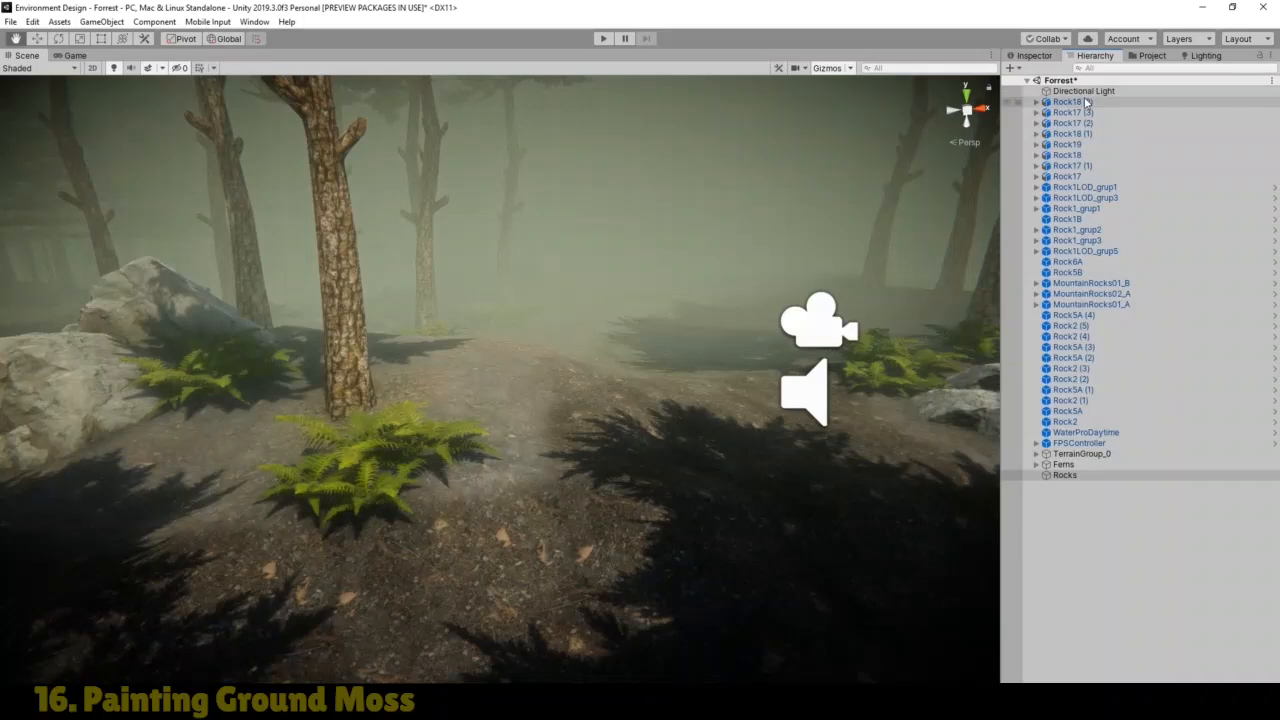
Step: Parent all rock objects, from Rock18 (2) through Rock2 and including the MountainRocks, under the Rocks object and collapse the group
click(1087, 102)
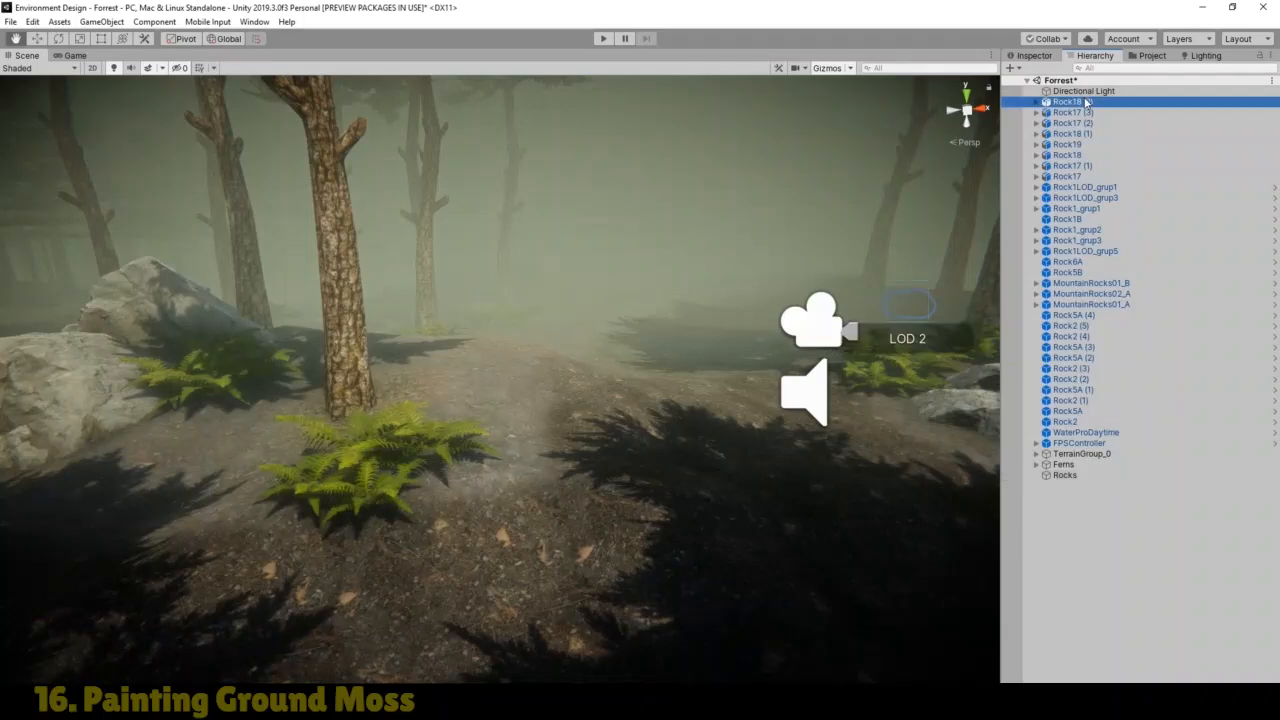
shift+click(1068, 273)
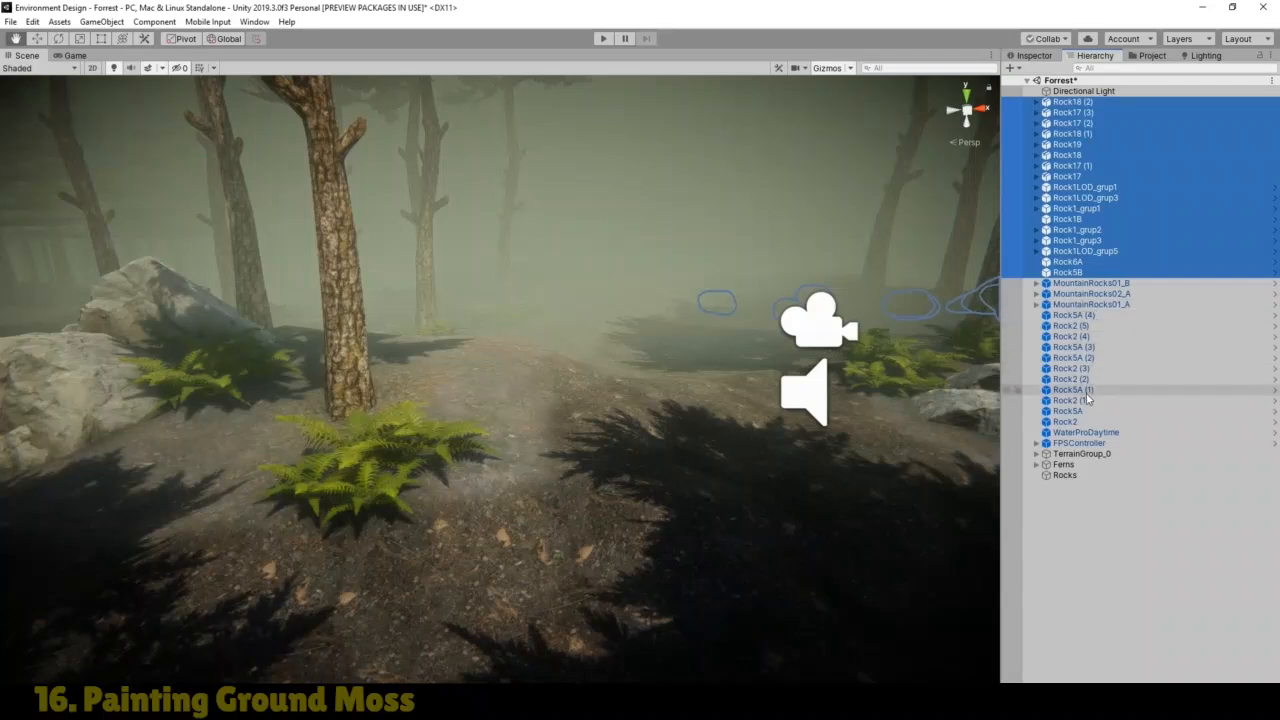
shift+click(1066, 421)
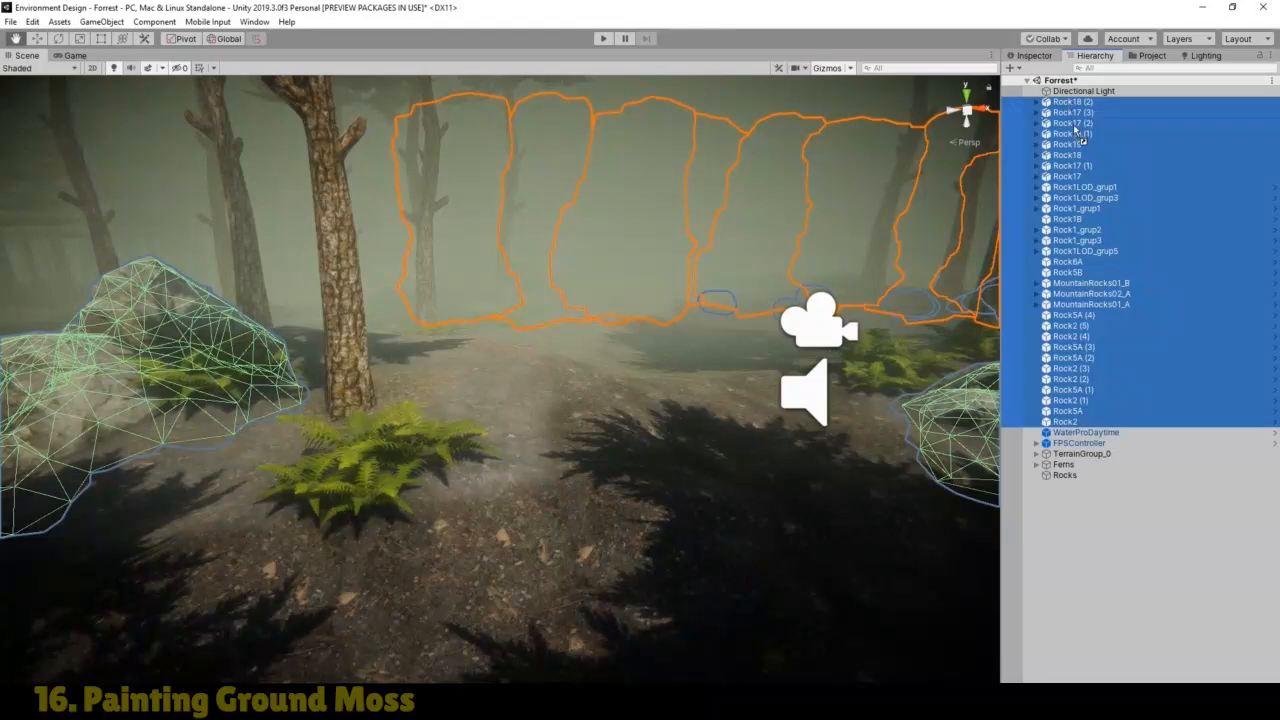
drag(1085, 357, 1066, 475)
click(1037, 146)
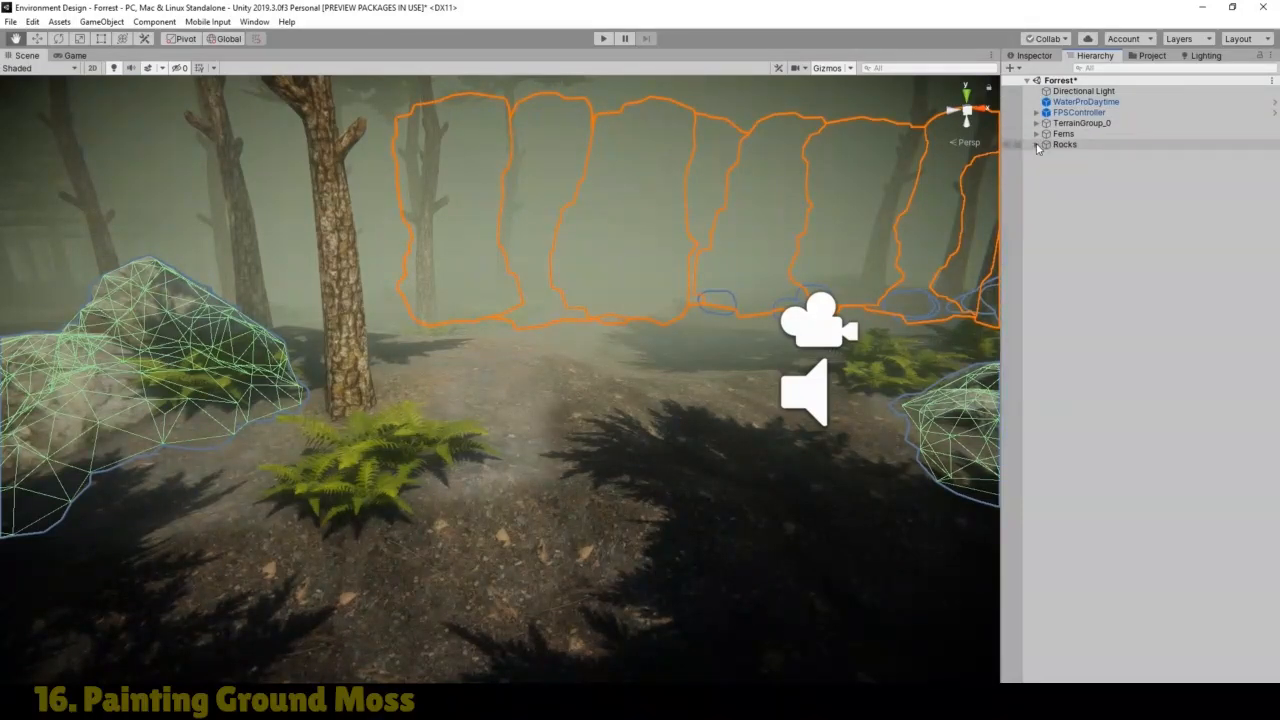
Step: Deactivate the Rocks group and reactivate it to check that it controls every rock, leaving nothing selected
click(1066, 145)
click(1034, 55)
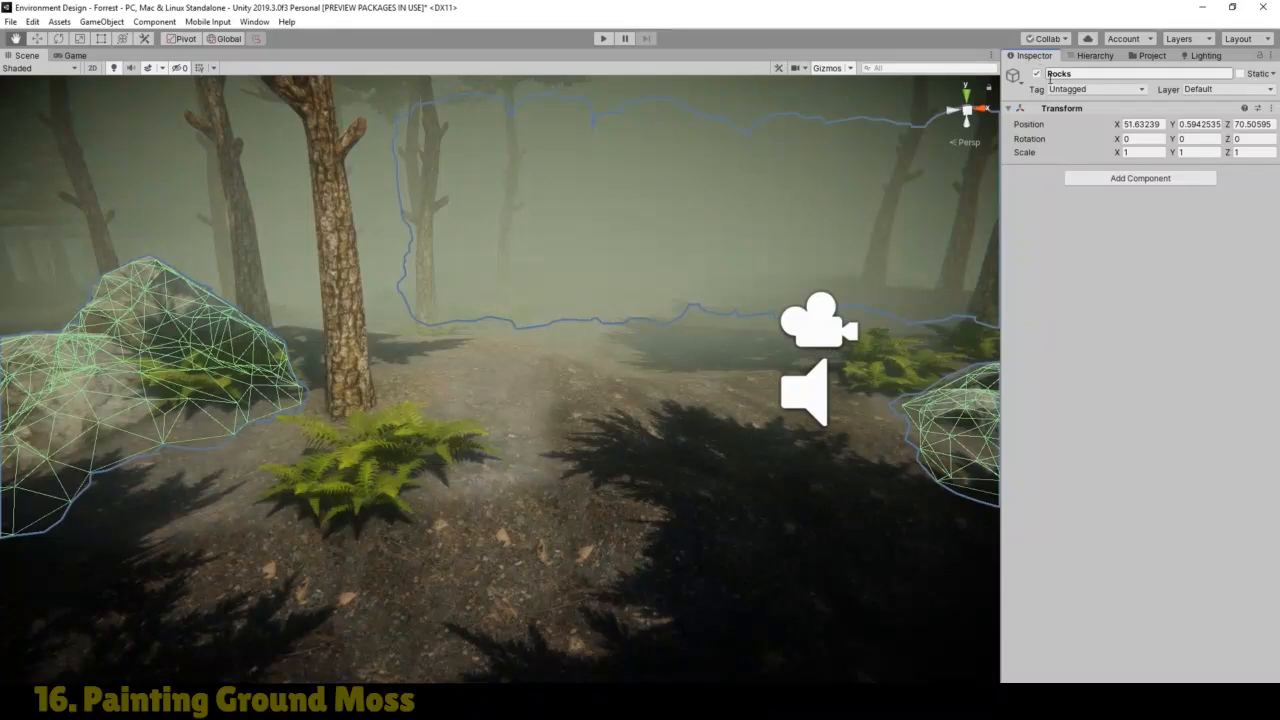
click(1036, 74)
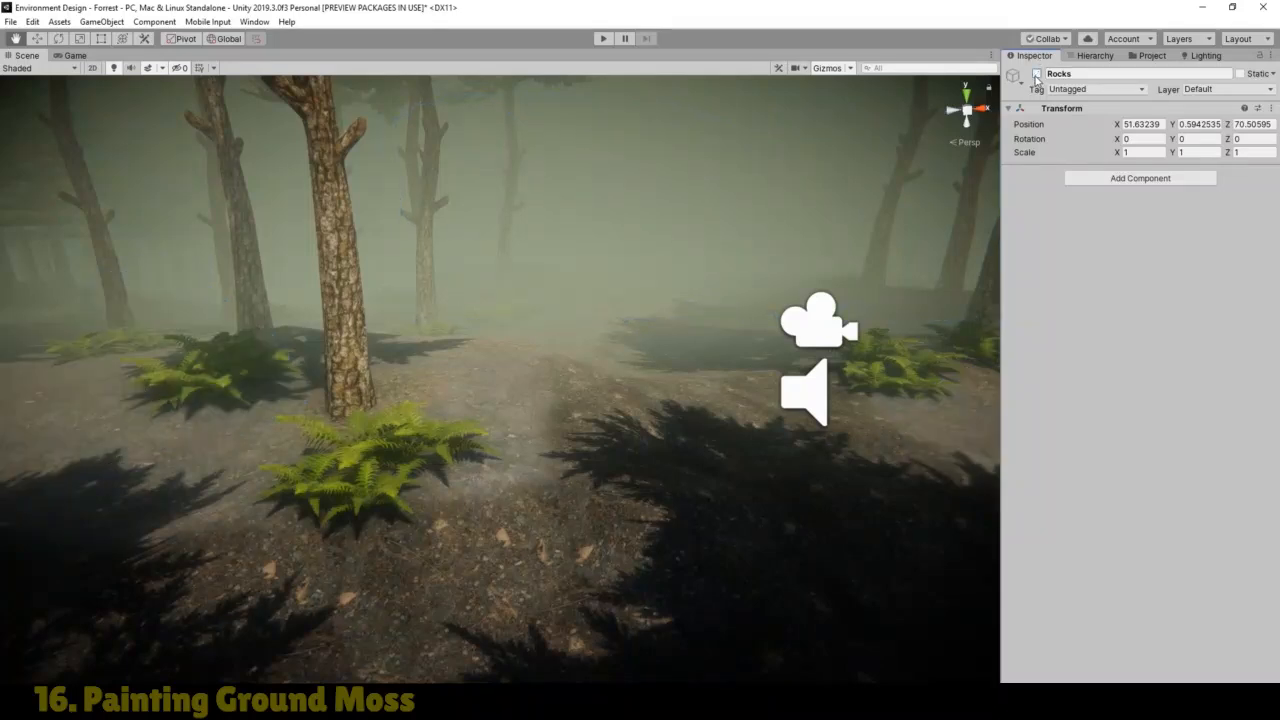
click(1036, 74)
click(1095, 55)
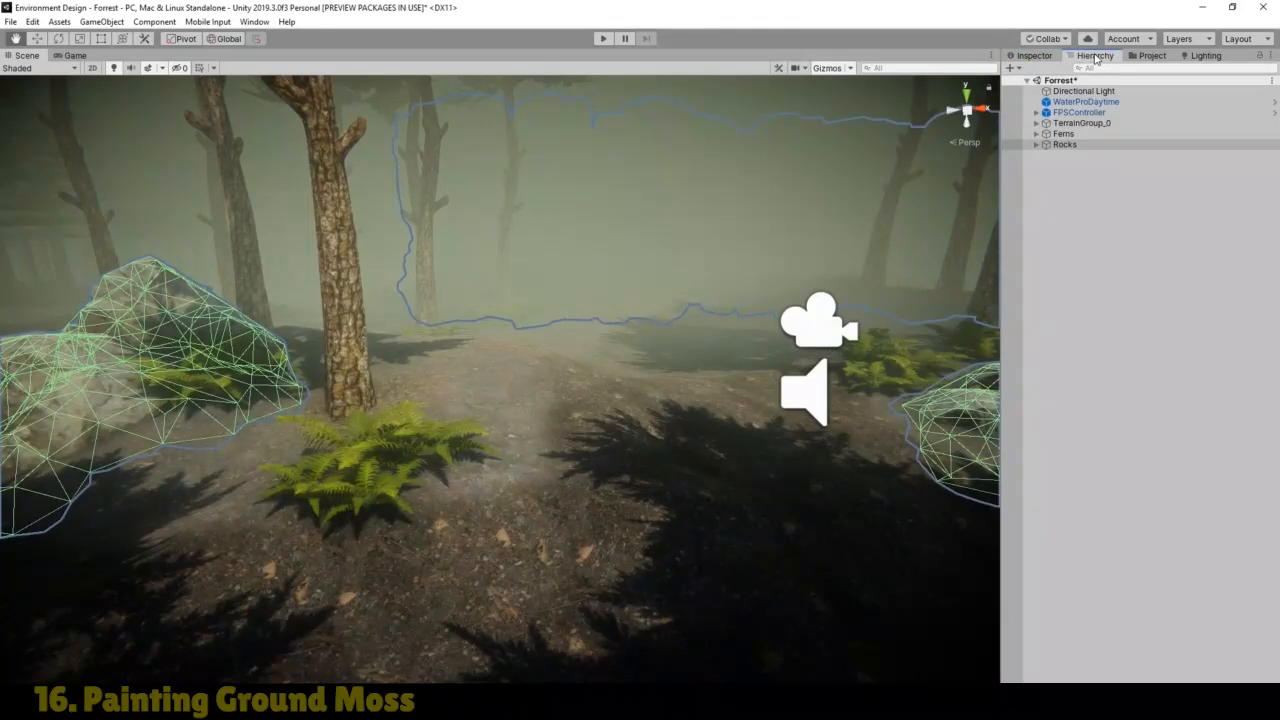
click(1131, 220)
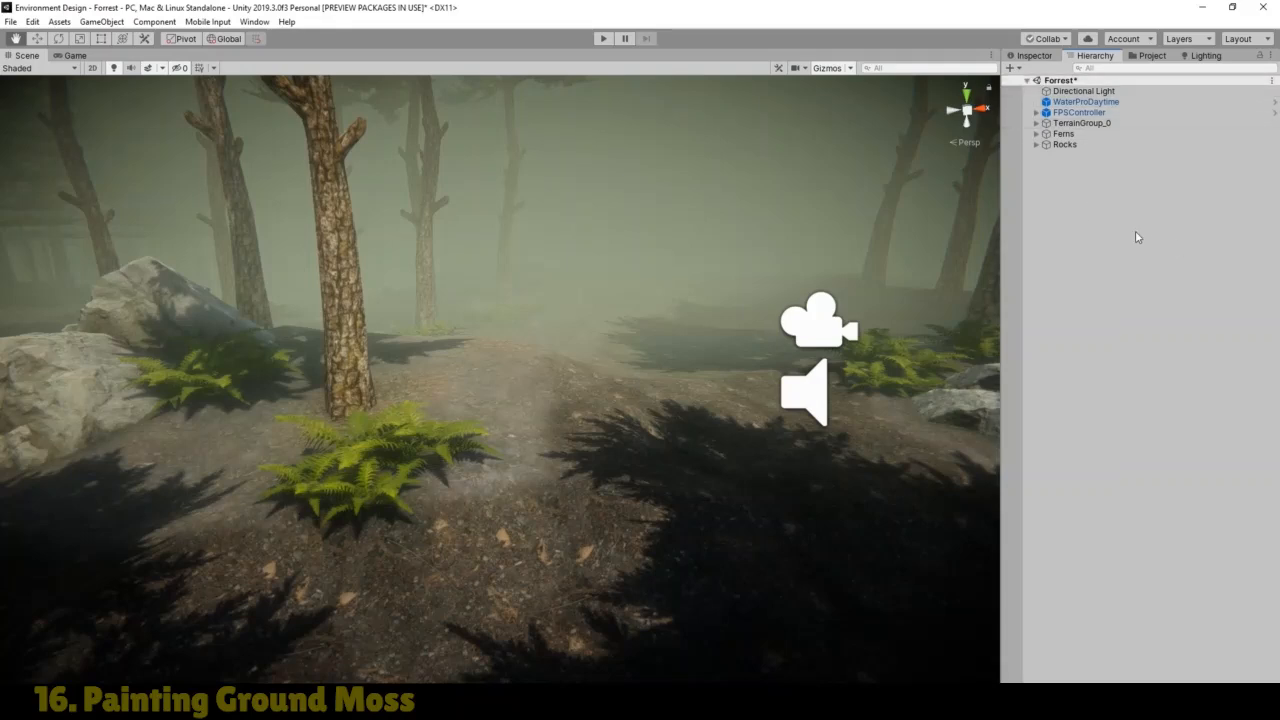
Step: Select the terrain tile inside TerrainGroup_0 and turn off fog in the Scene view
click(1036, 123)
click(1089, 136)
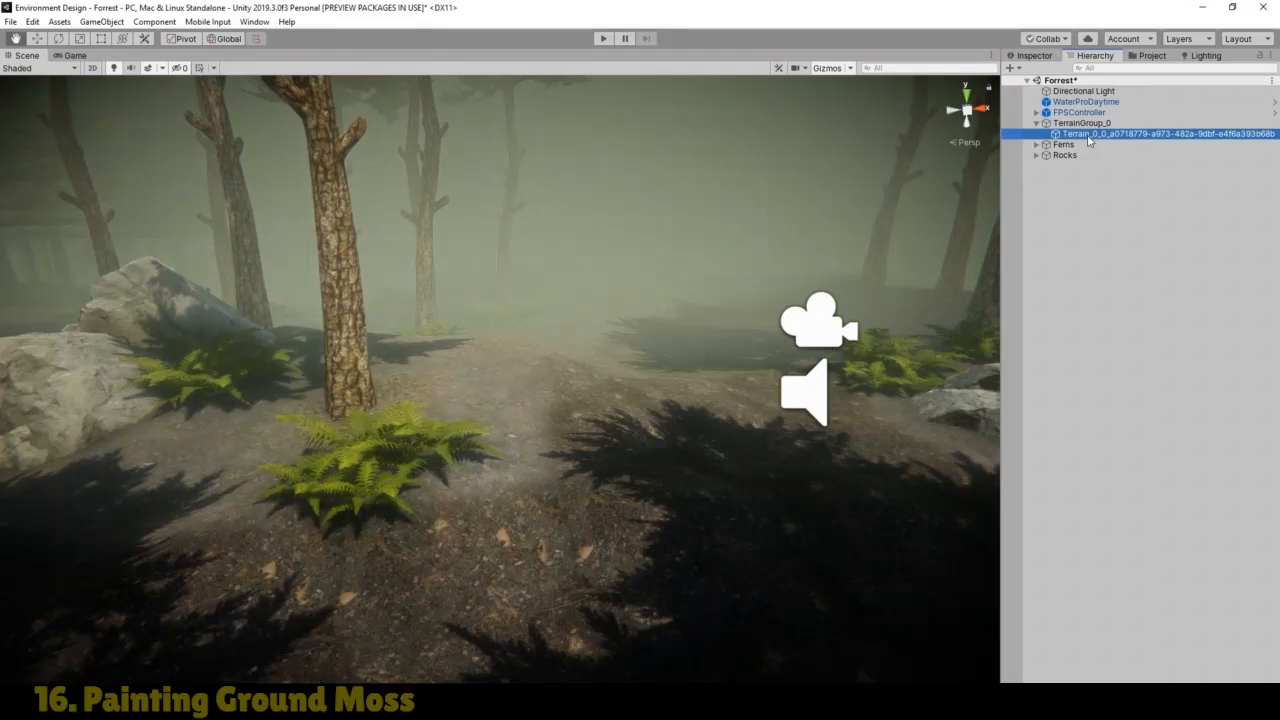
click(162, 68)
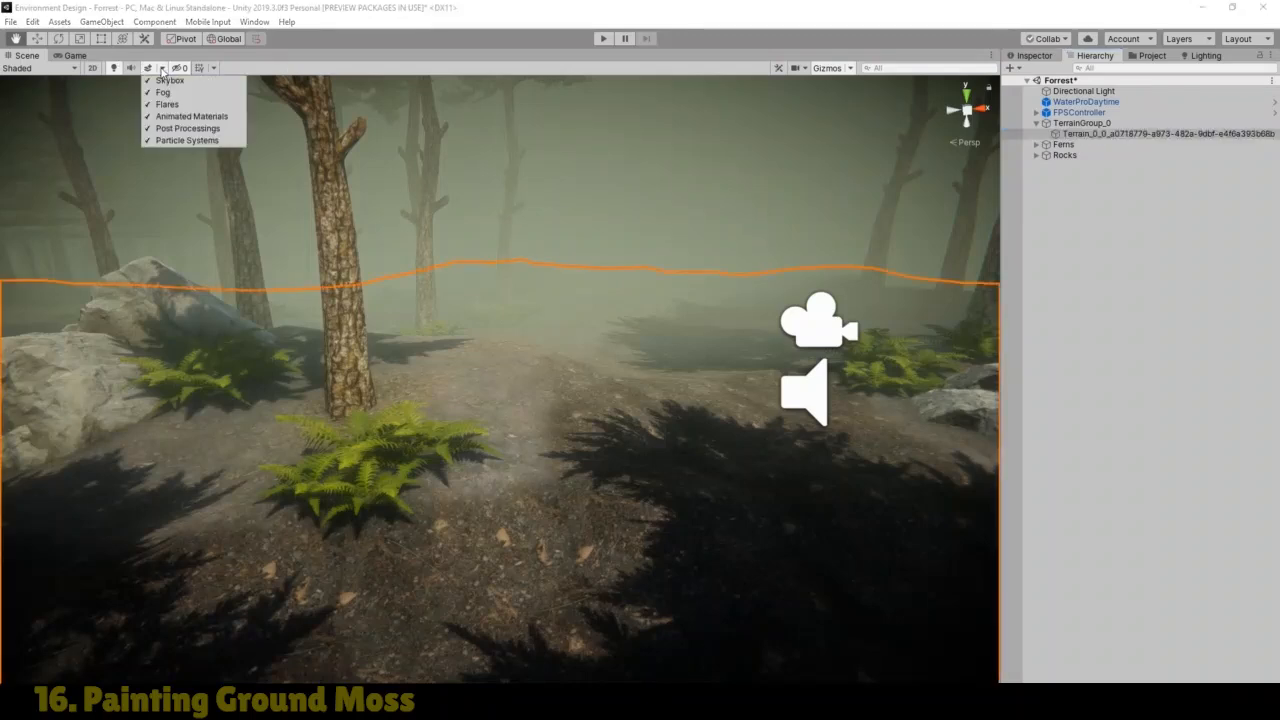
click(166, 92)
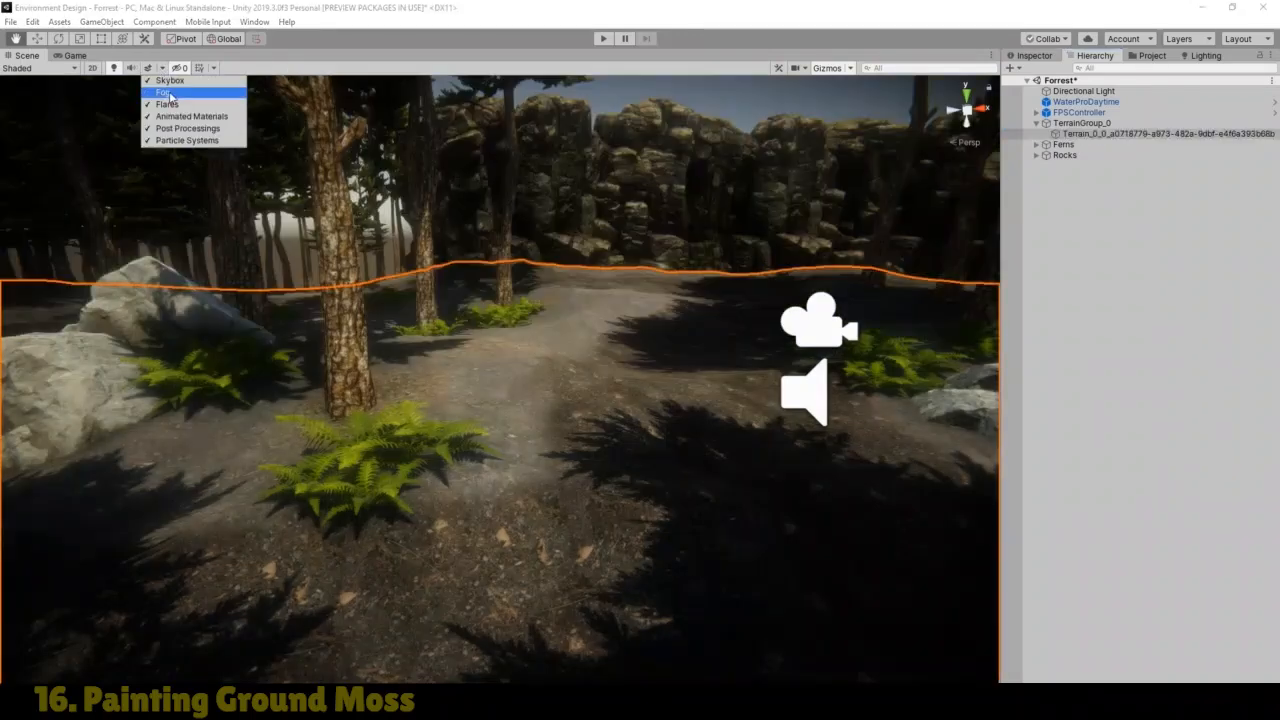
click(423, 26)
Step: Turn off scene lighting in the Scene view and frame the bare ground in front of the white rocks
right_drag(494, 360, 195, 444)
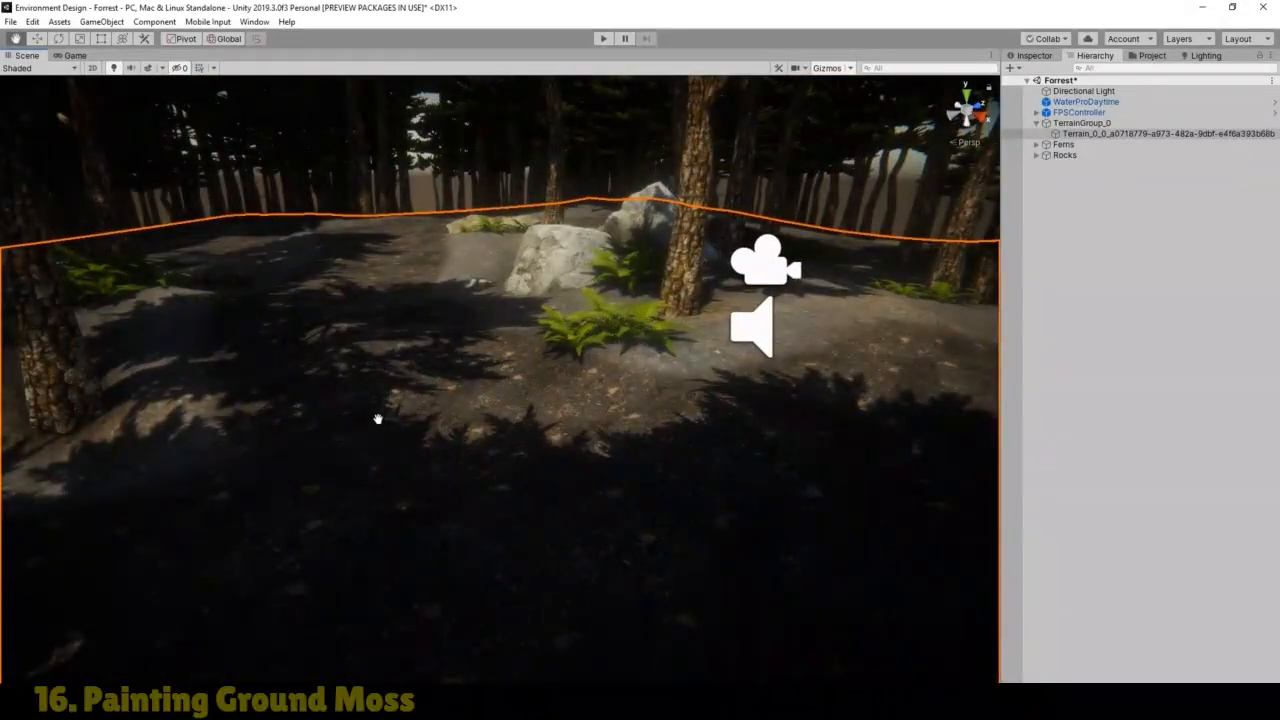
middle_drag(378, 419, 396, 470)
scroll(403, 532, up, 2)
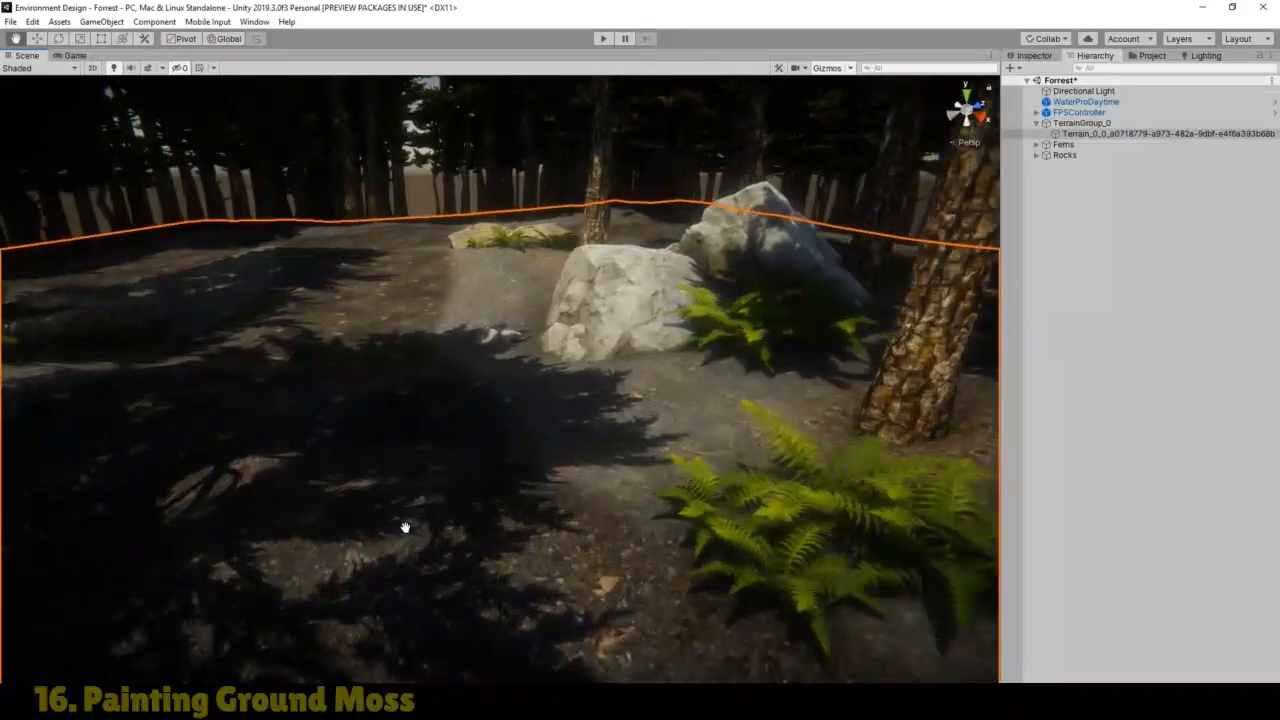
middle_drag(405, 527, 446, 508)
click(114, 68)
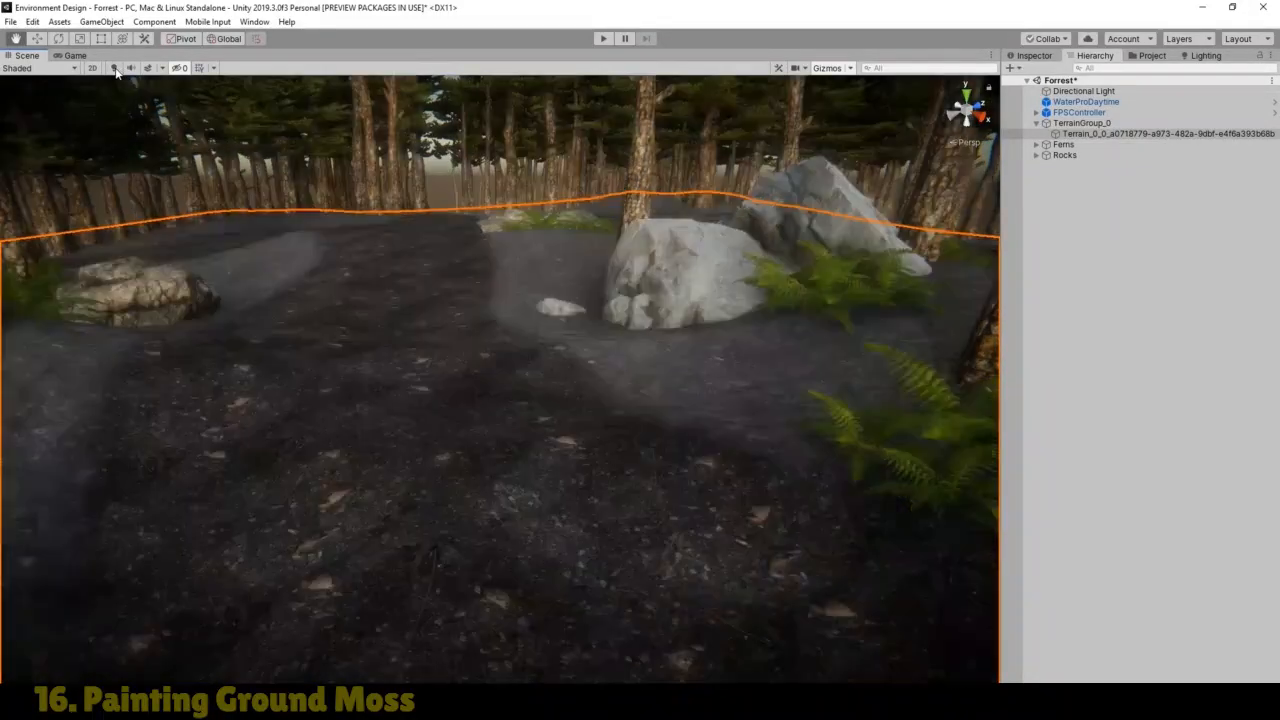
middle_drag(394, 451, 405, 444)
right_drag(405, 444, 469, 460)
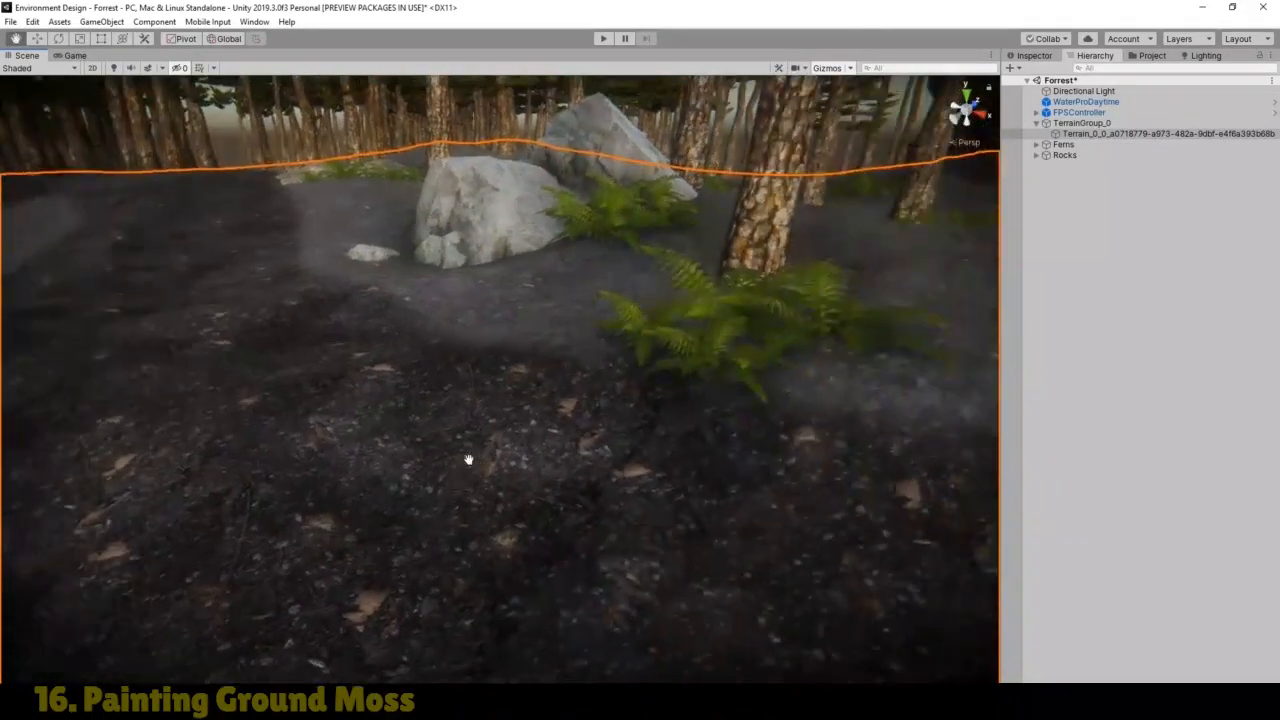
middle_drag(410, 451, 508, 449)
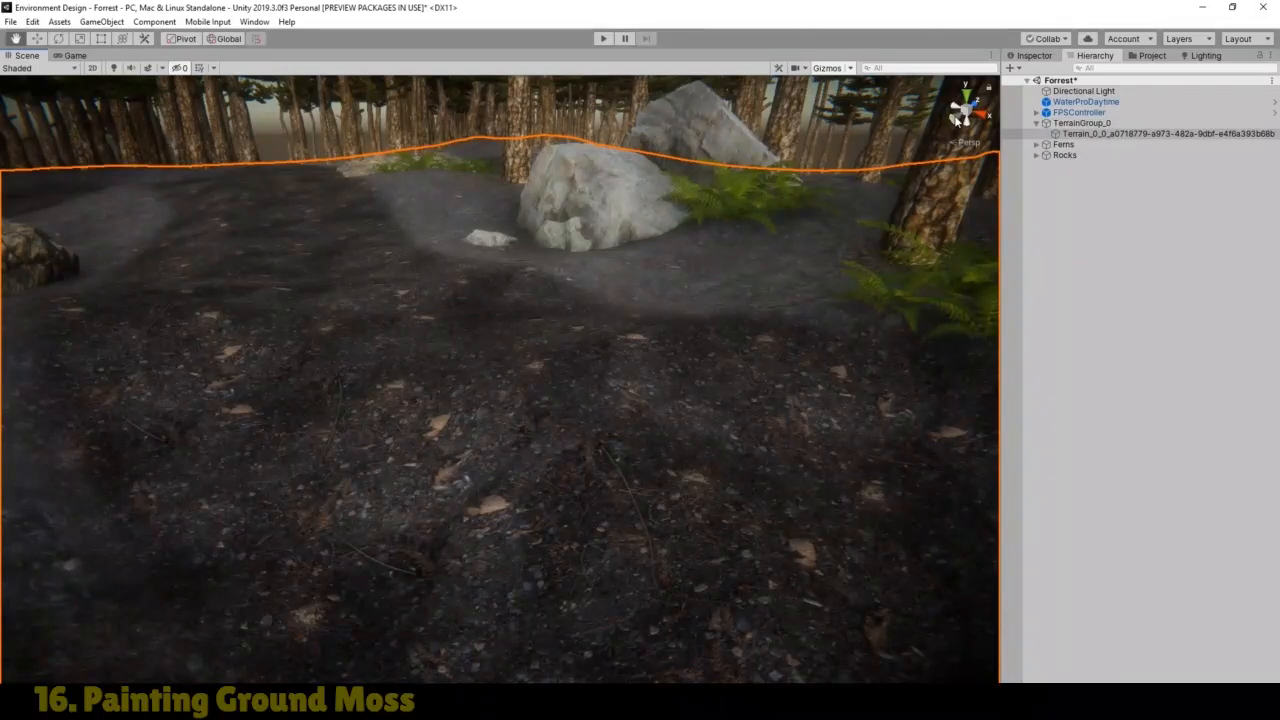
Step: Activate the Paint Texture tool on the terrain tile of TerrainGroup_0
click(1113, 135)
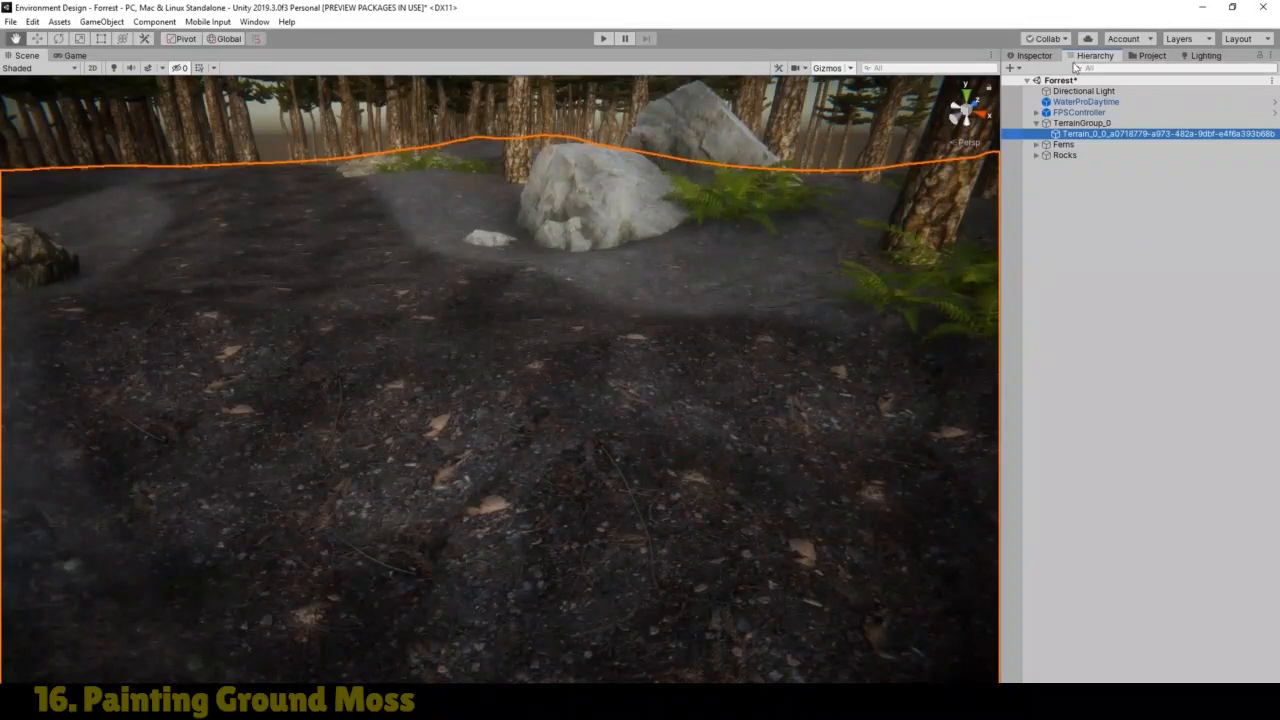
click(1035, 55)
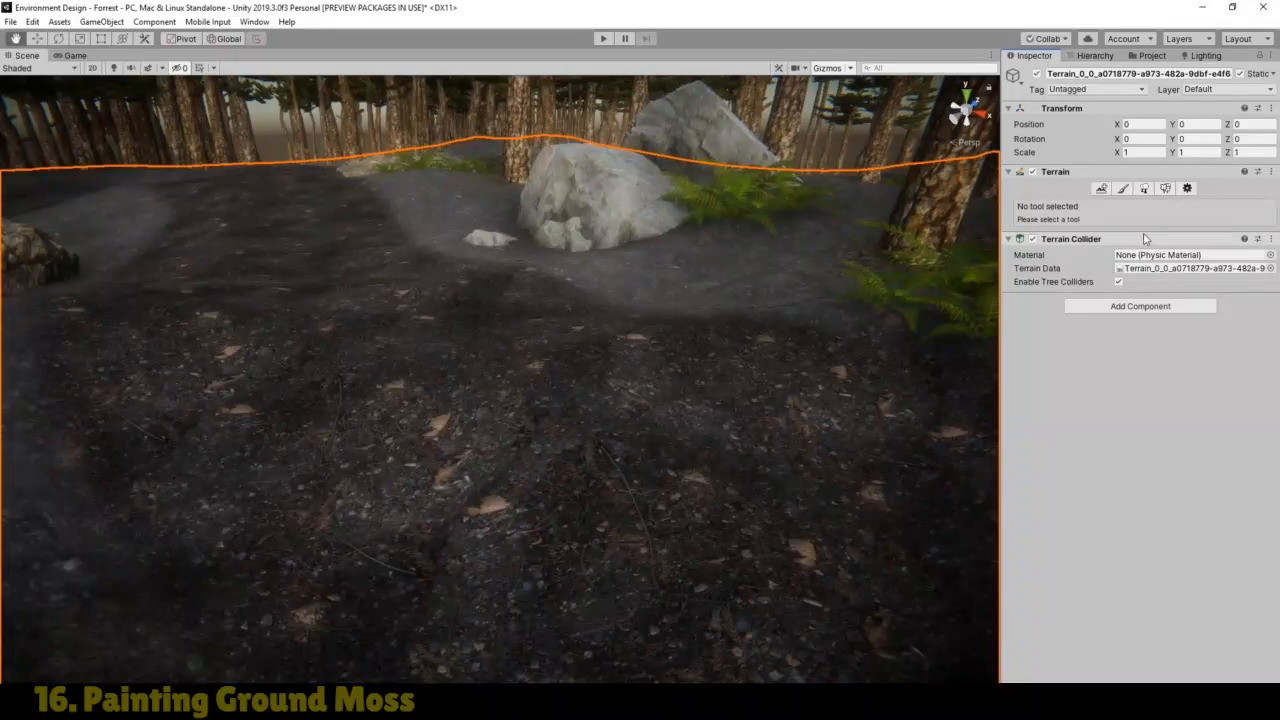
click(1123, 189)
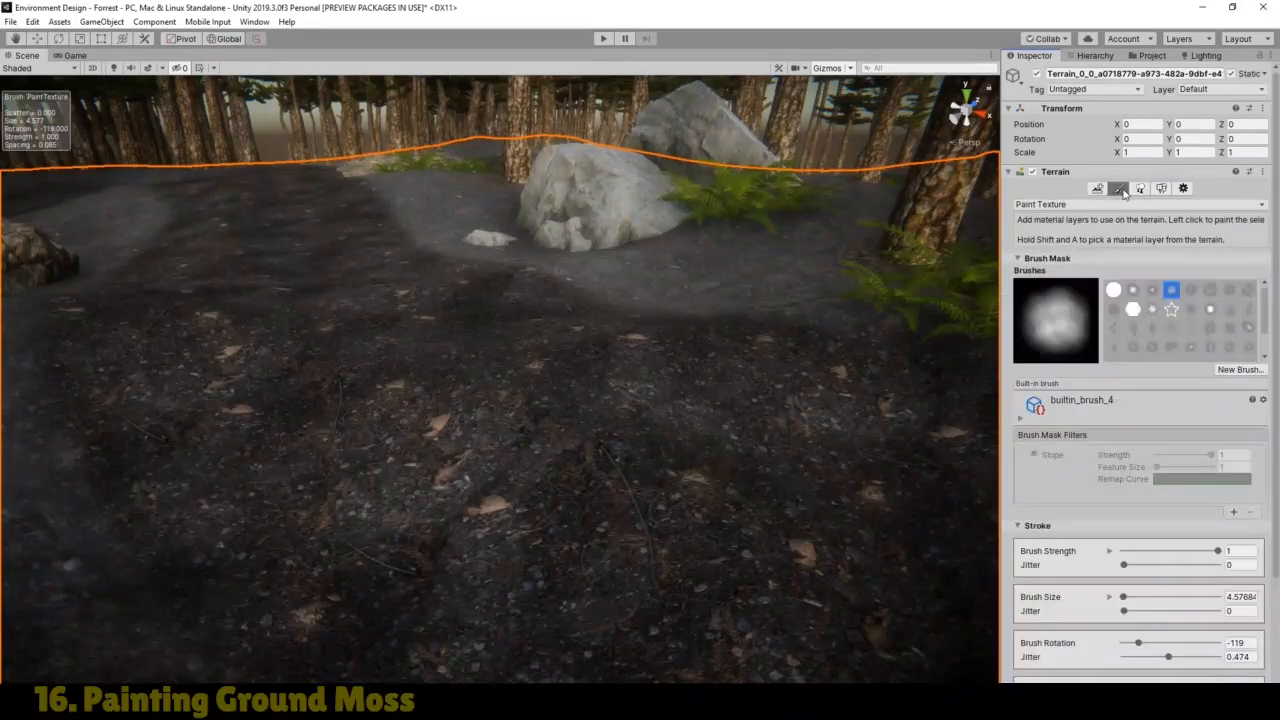
Step: Create a new terrain layer named Rocky for the Paint Texture tool, using the Cliff albedo texture as its diffuse
click(1092, 205)
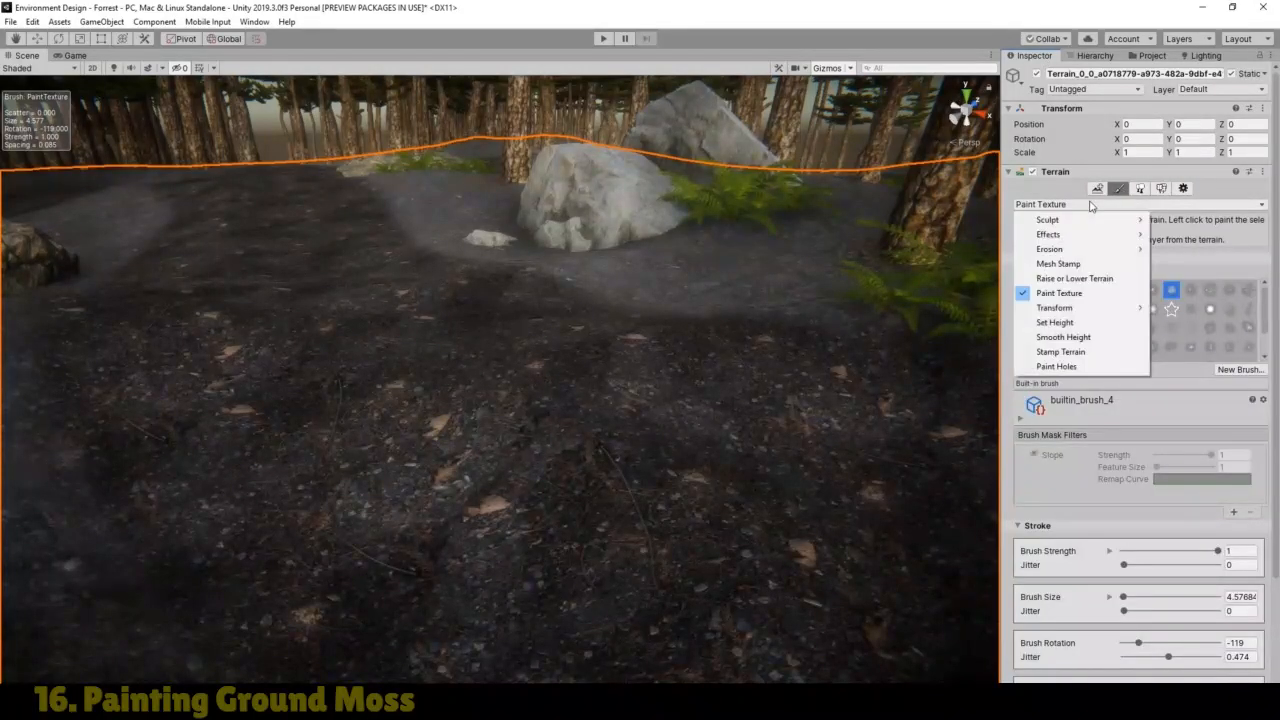
click(1060, 293)
drag(1276, 218, 1278, 383)
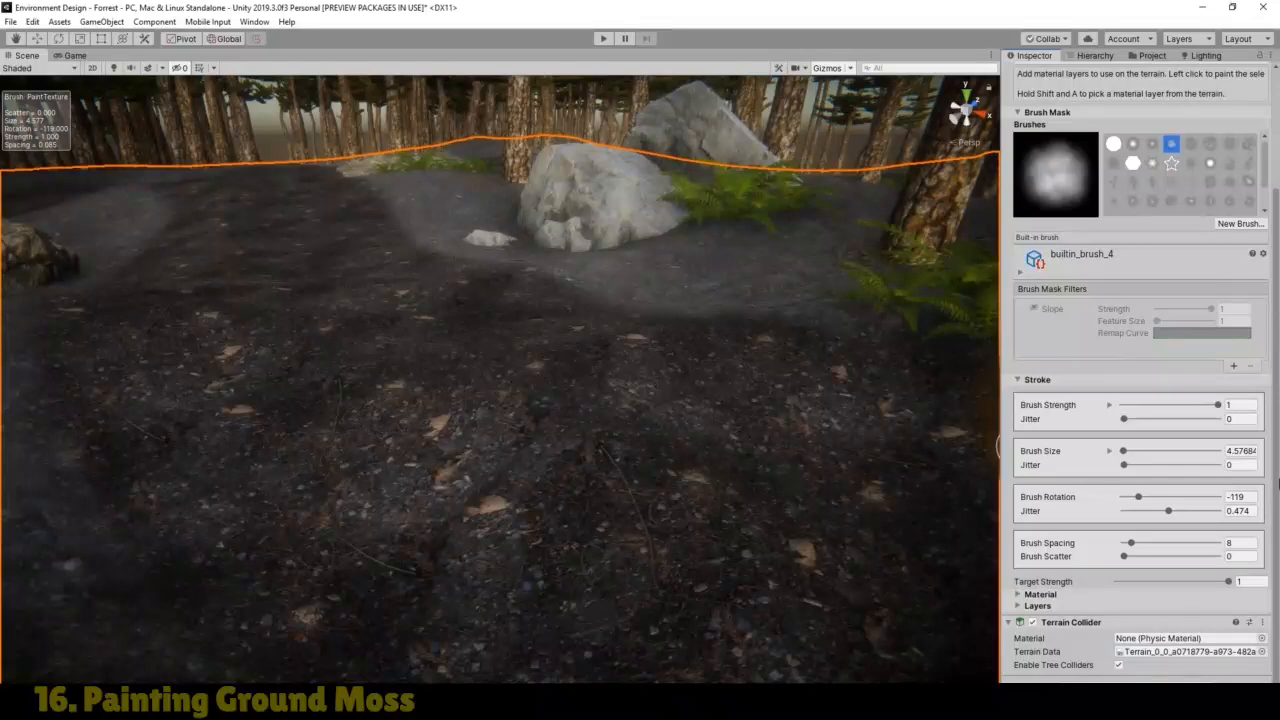
click(1018, 606)
drag(1275, 376, 1278, 598)
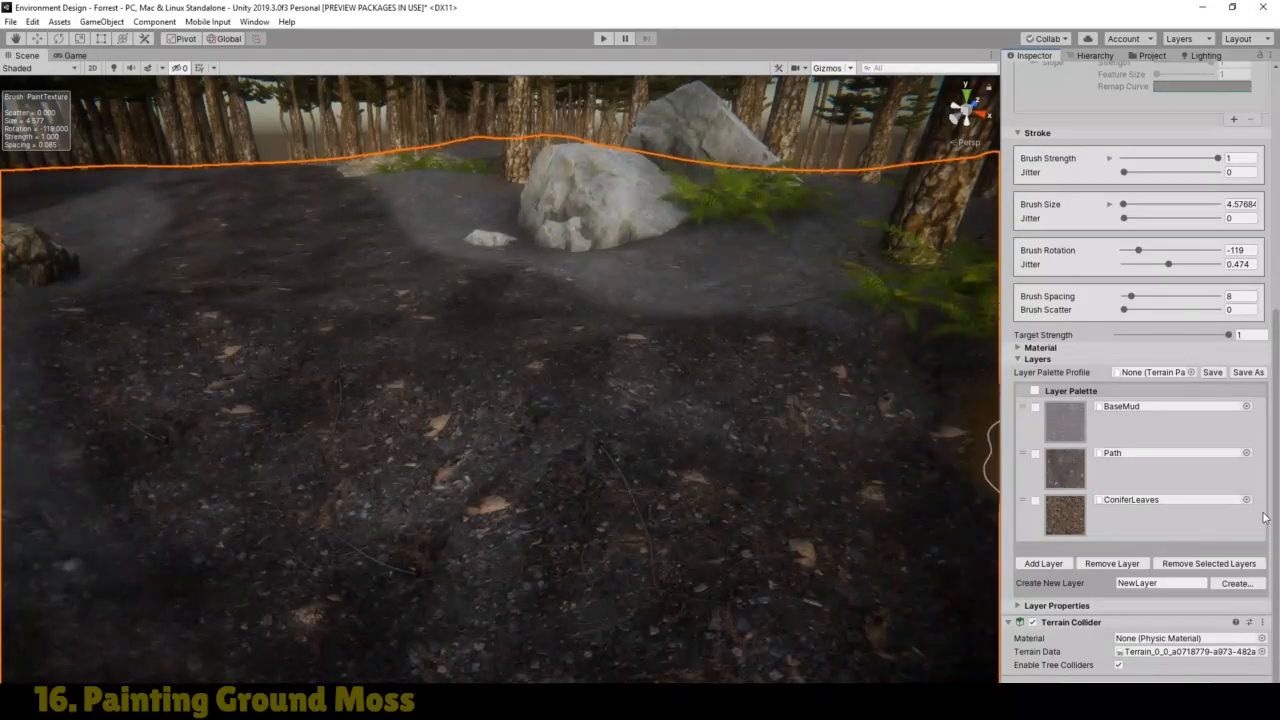
click(1186, 584)
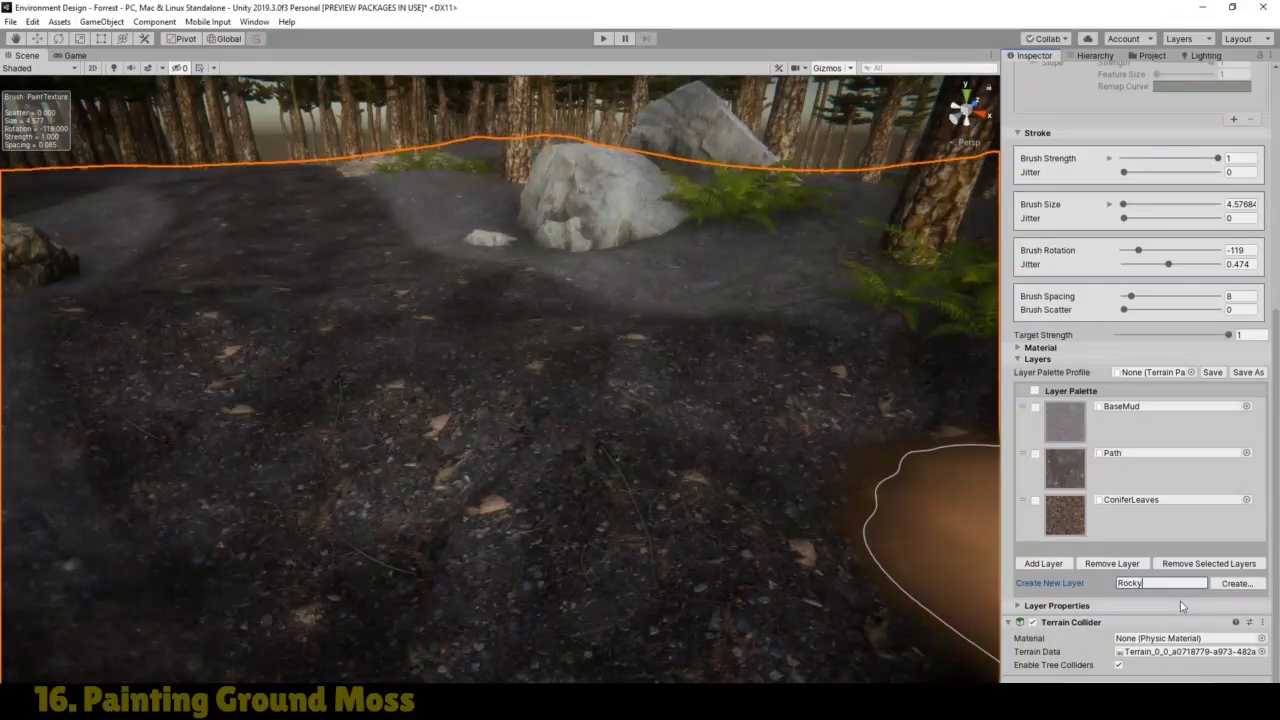
click(1237, 583)
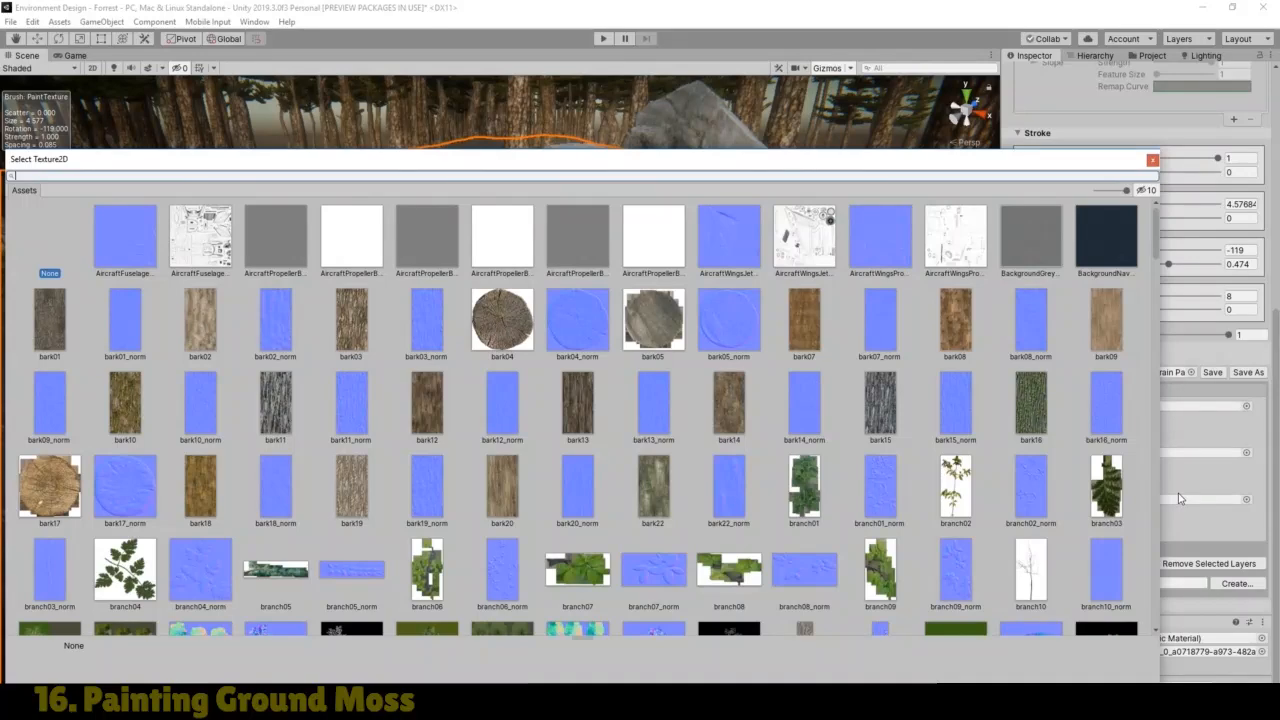
text(Cliff)
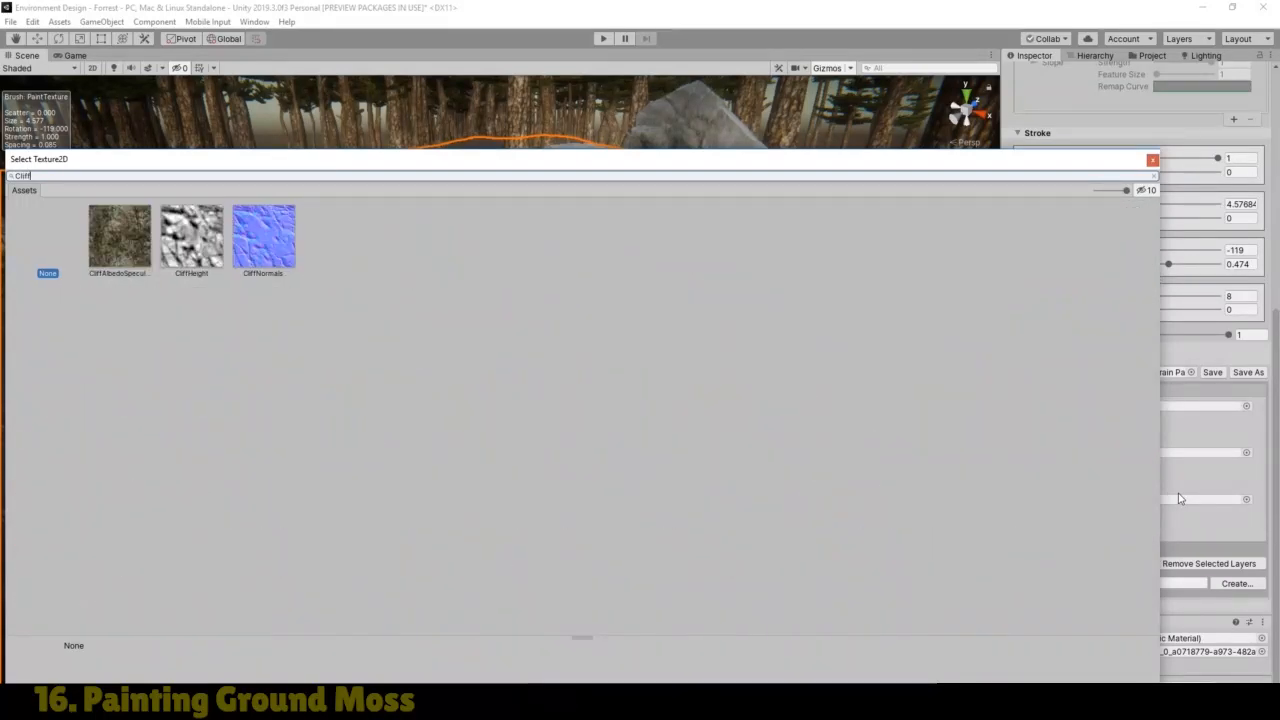
double_click(114, 242)
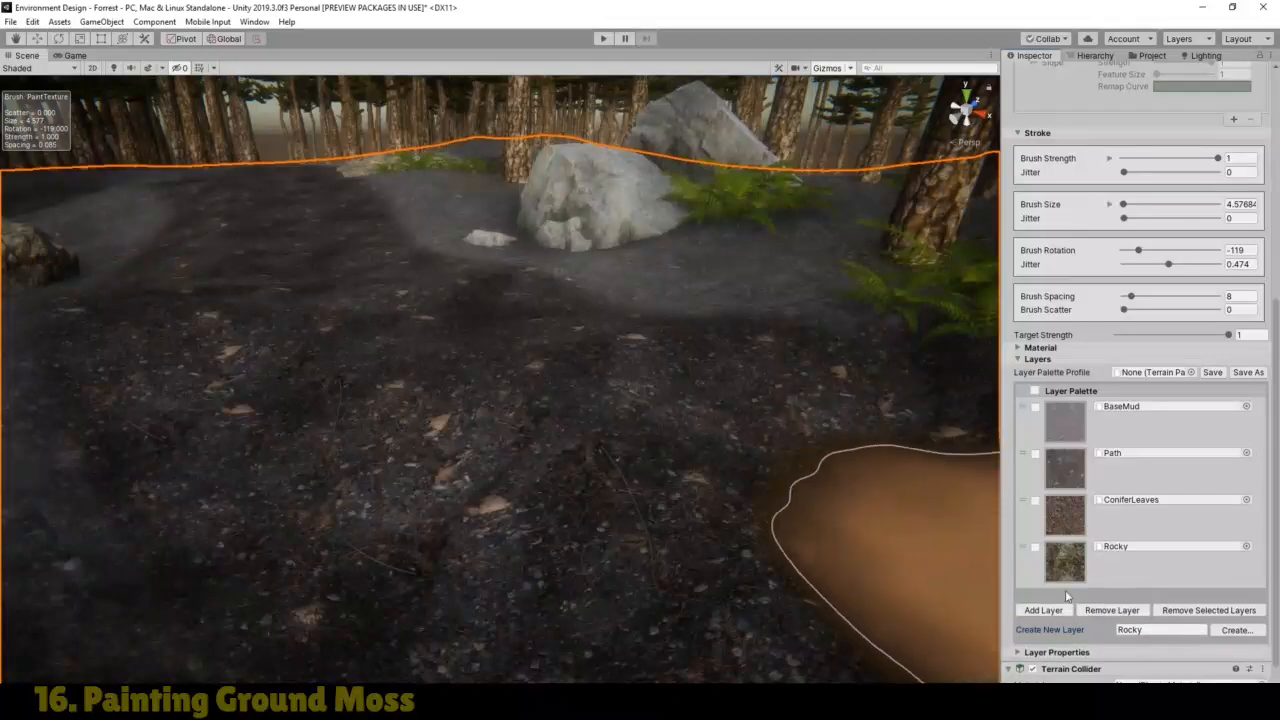
Step: Assign the CliffNormals texture as the normal map of the Rocky layer
click(1057, 565)
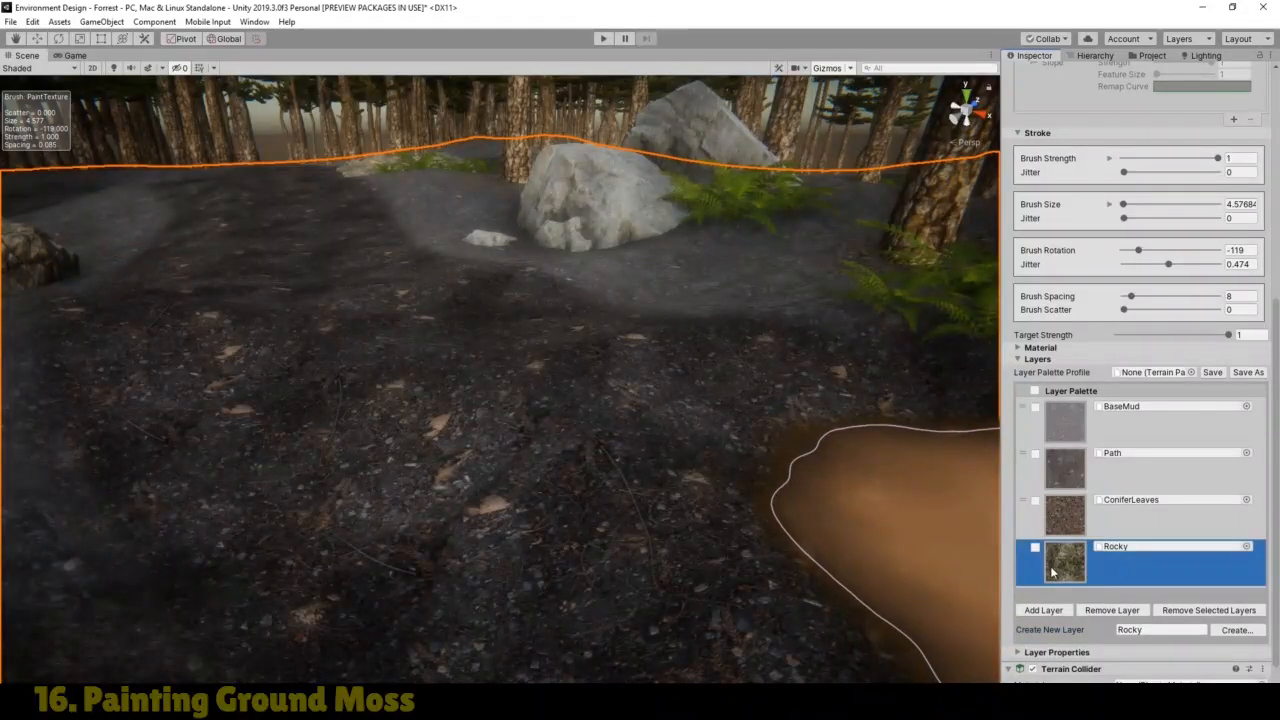
click(1018, 652)
scroll(1018, 652, down, 3)
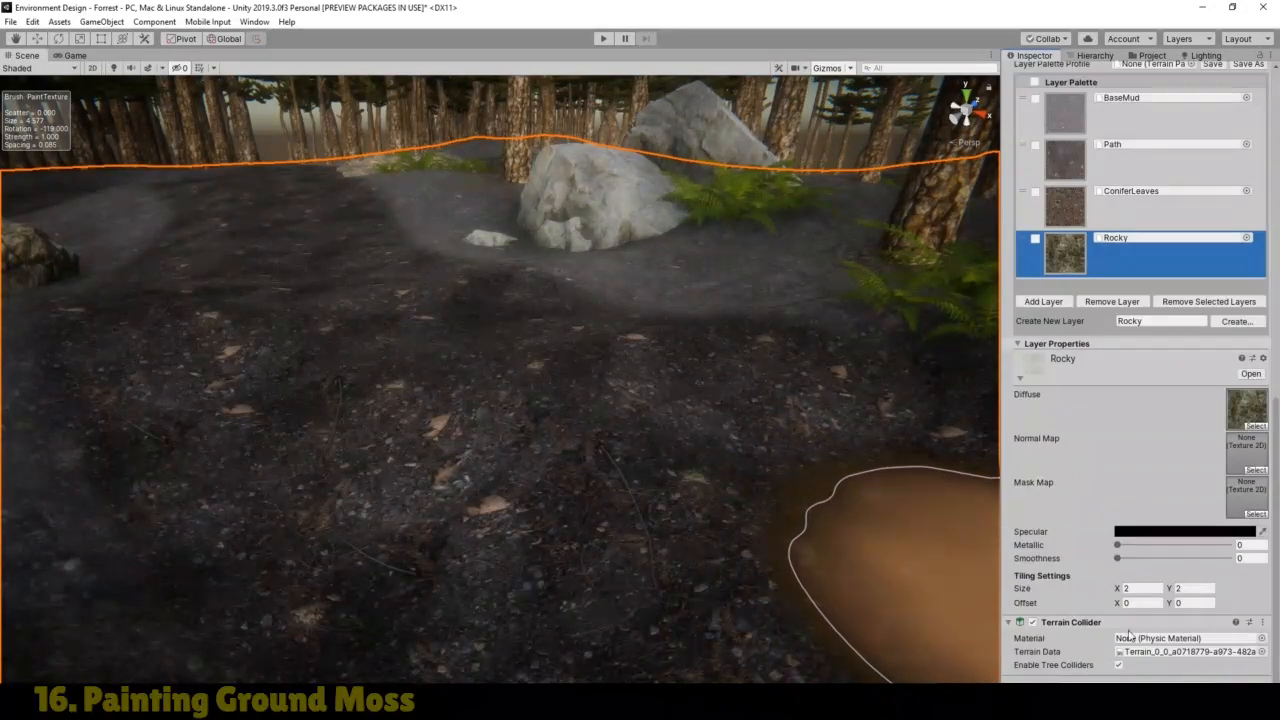
click(1256, 472)
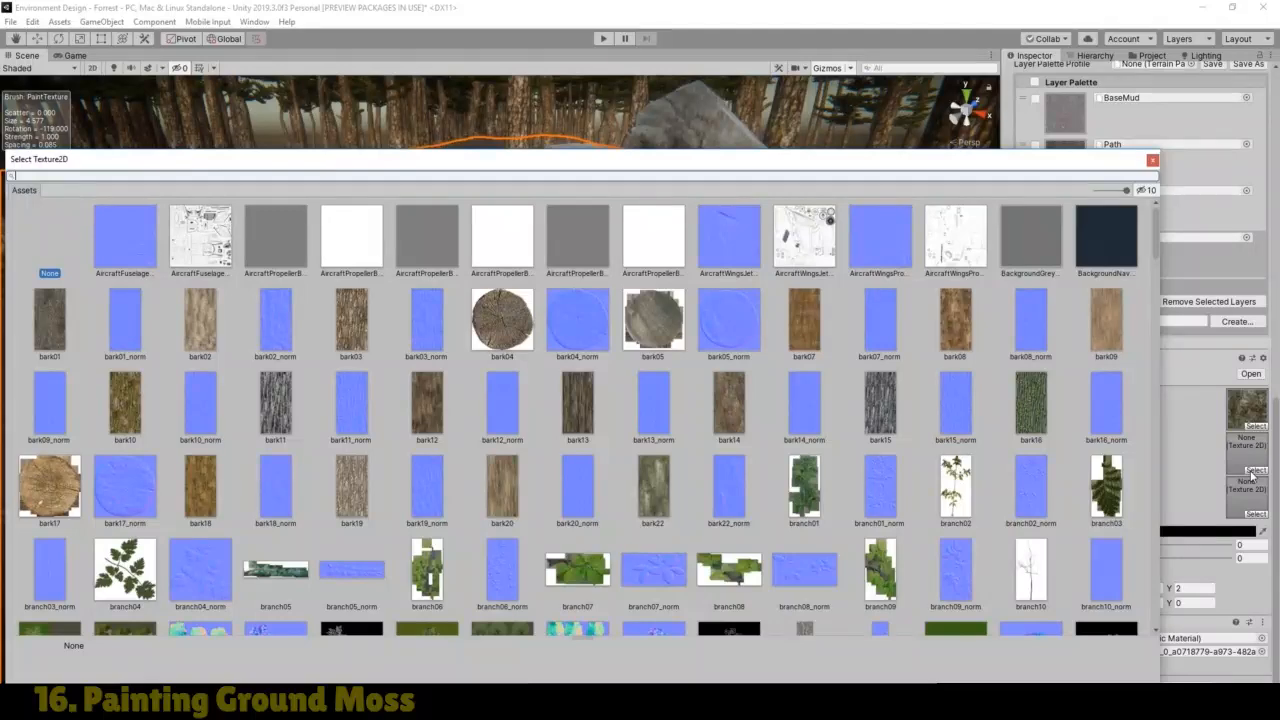
text(Cliff)
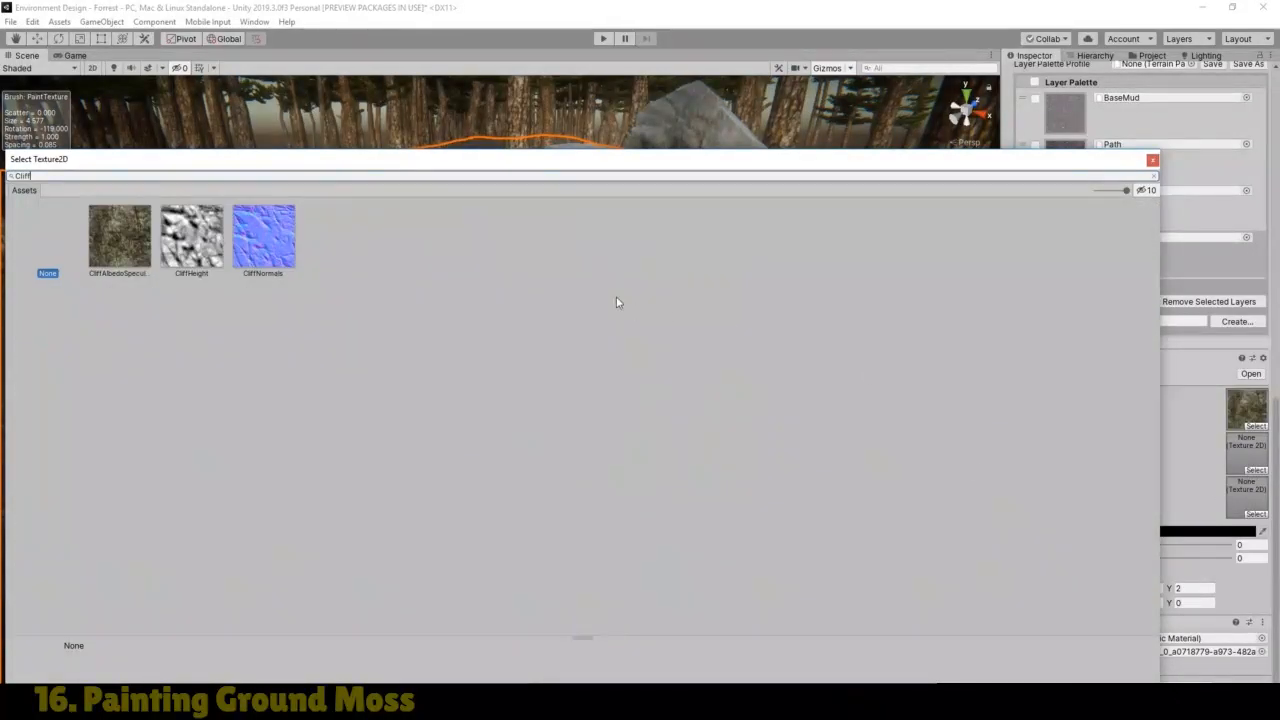
double_click(265, 233)
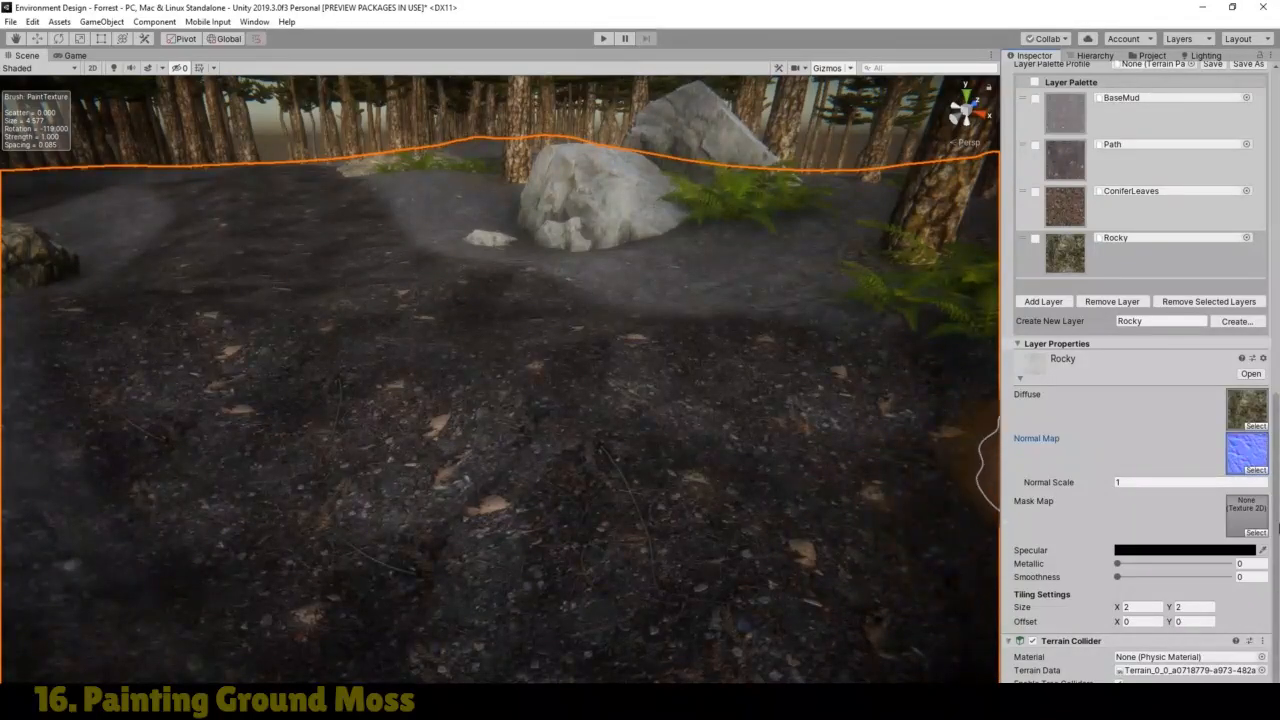
Step: Add a Concavity filter to the brush mask filters and set its mode to Exposed
drag(1277, 522, 1277, 310)
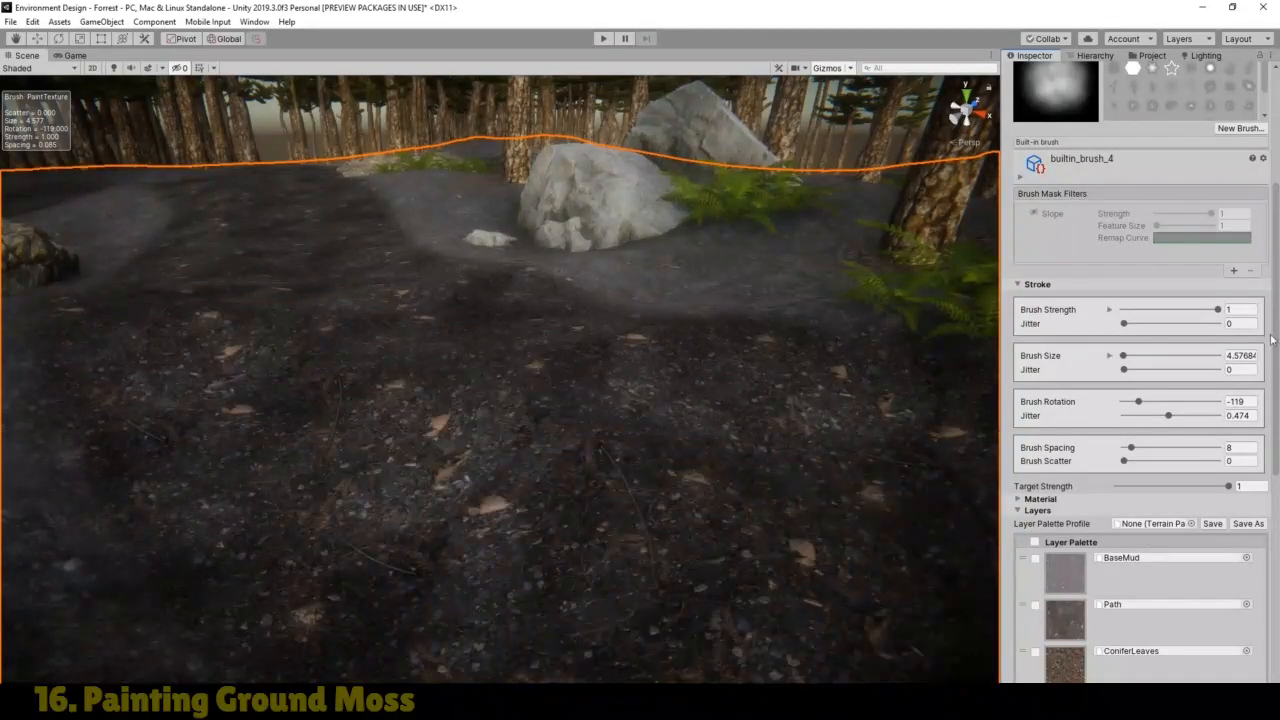
scroll(1277, 345, up, 5)
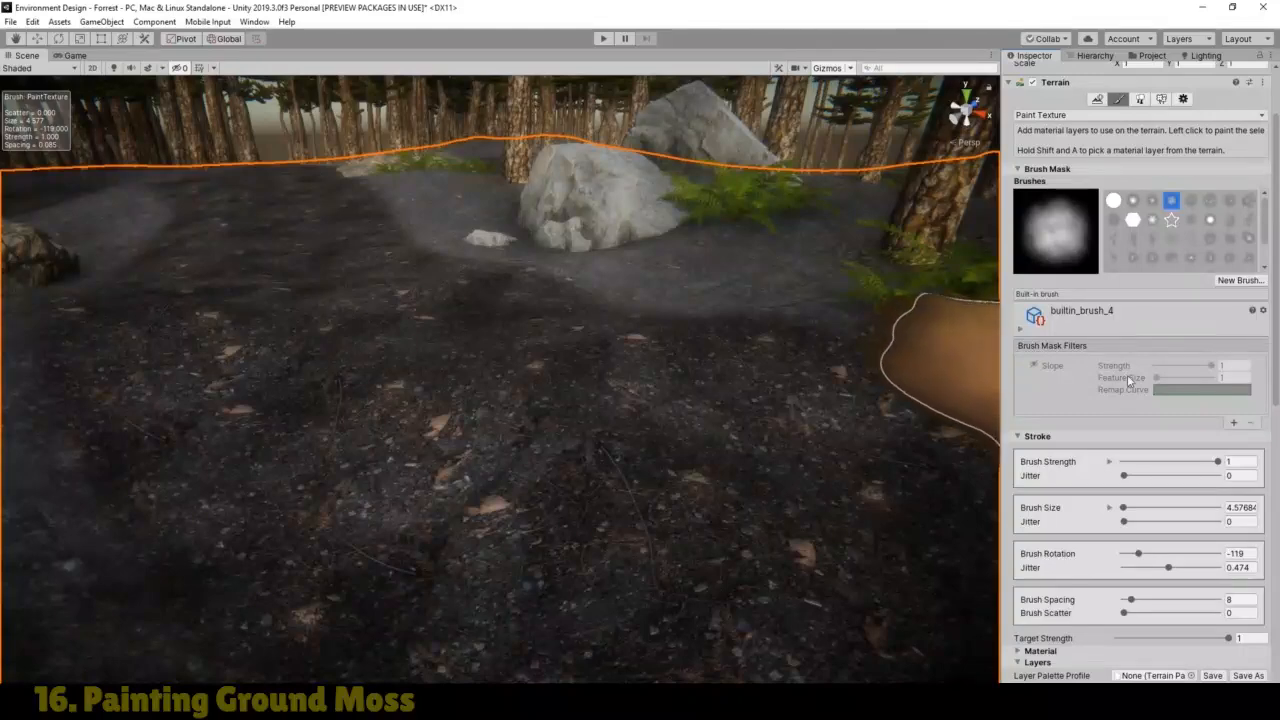
click(1235, 424)
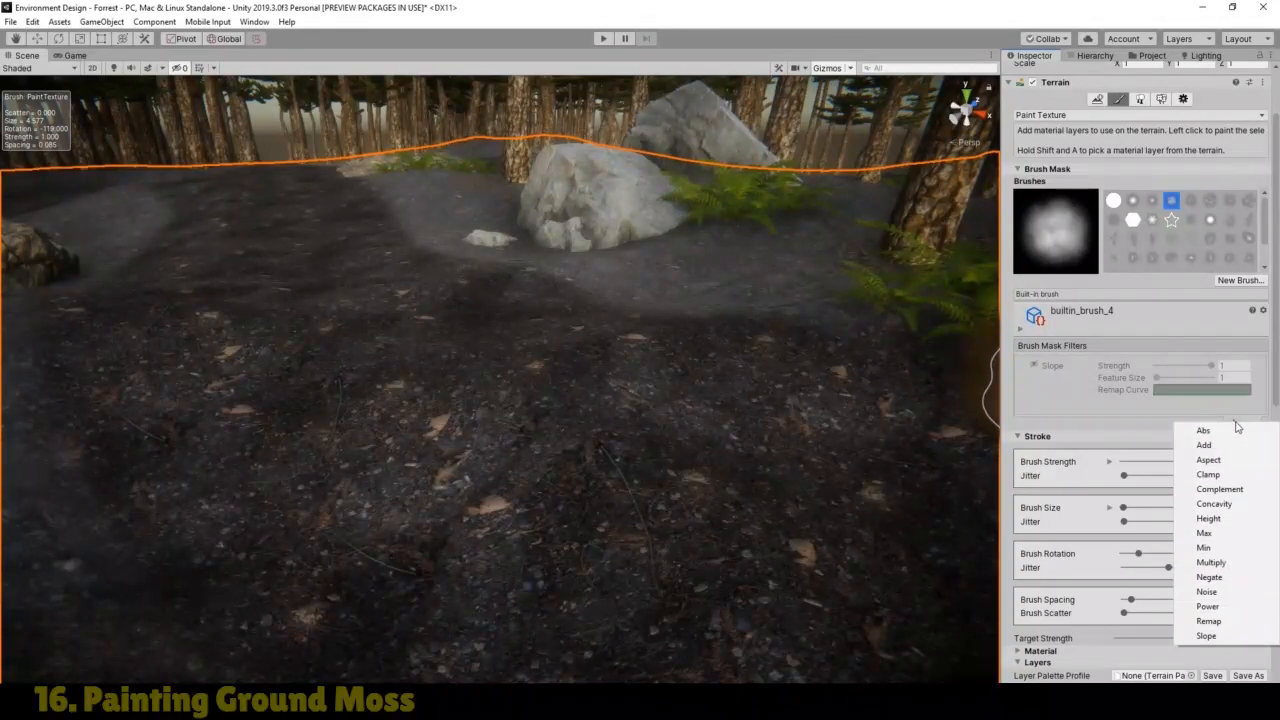
click(1226, 504)
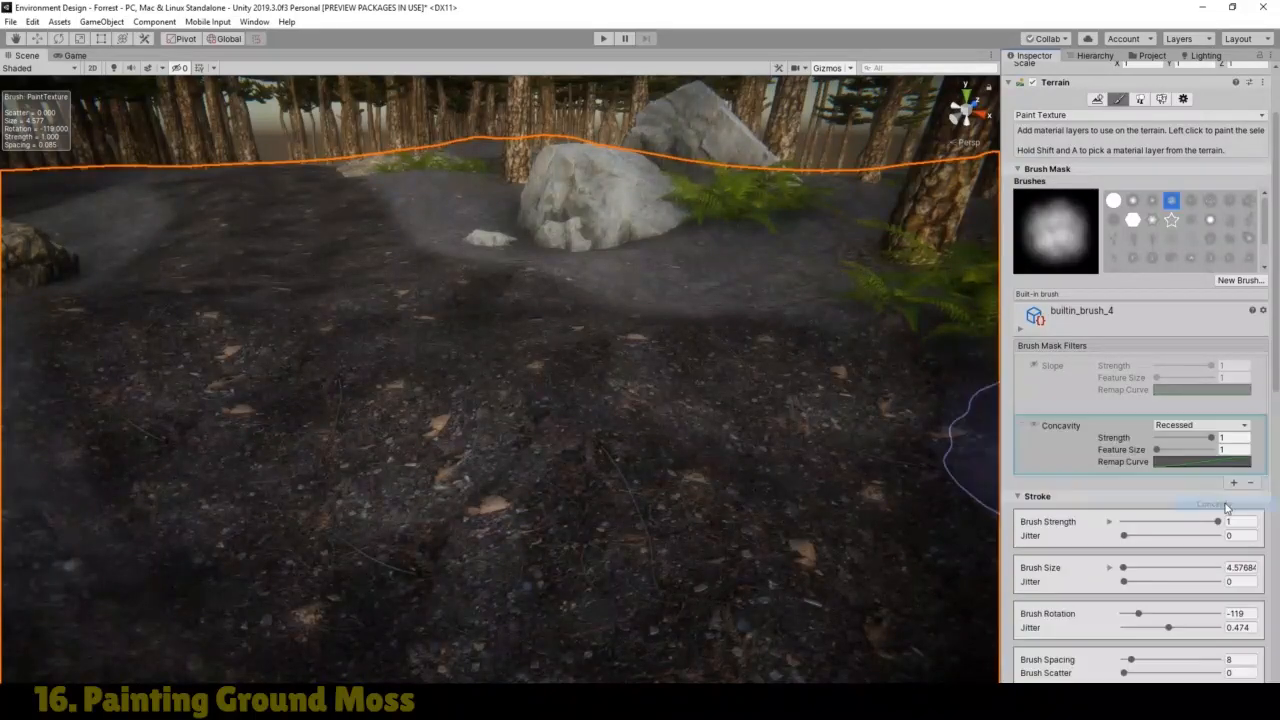
click(1243, 427)
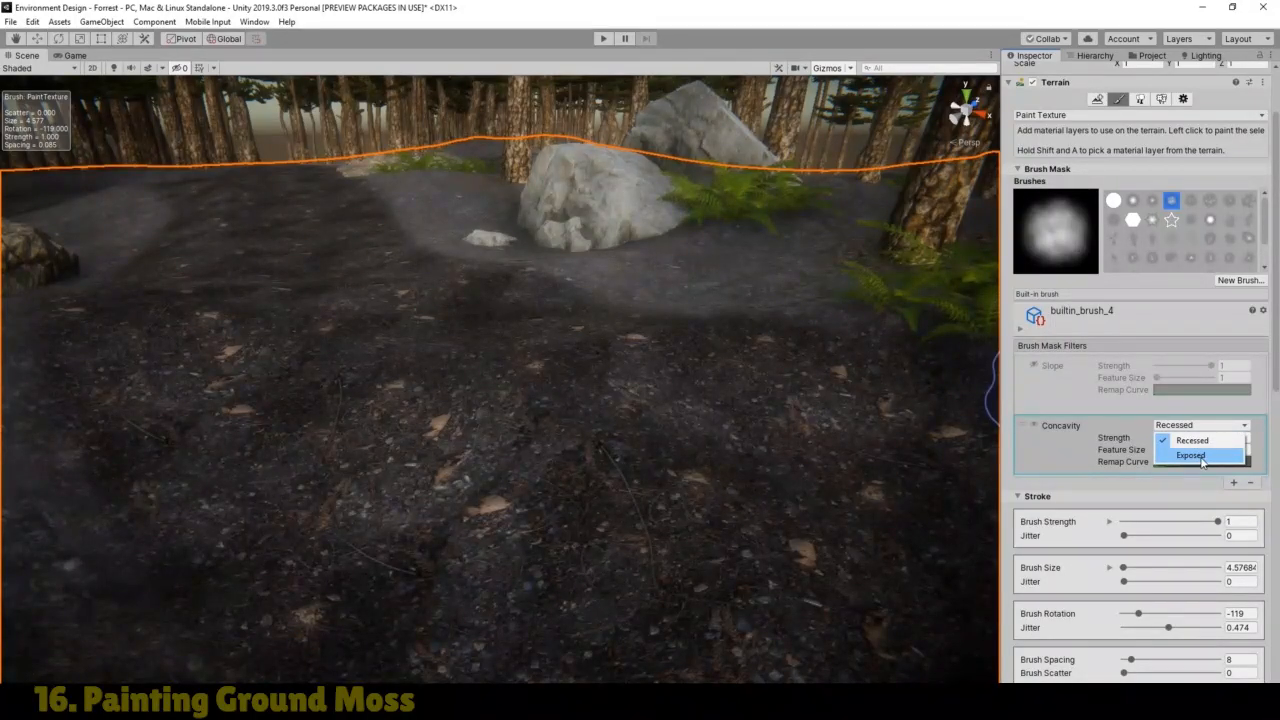
click(1193, 456)
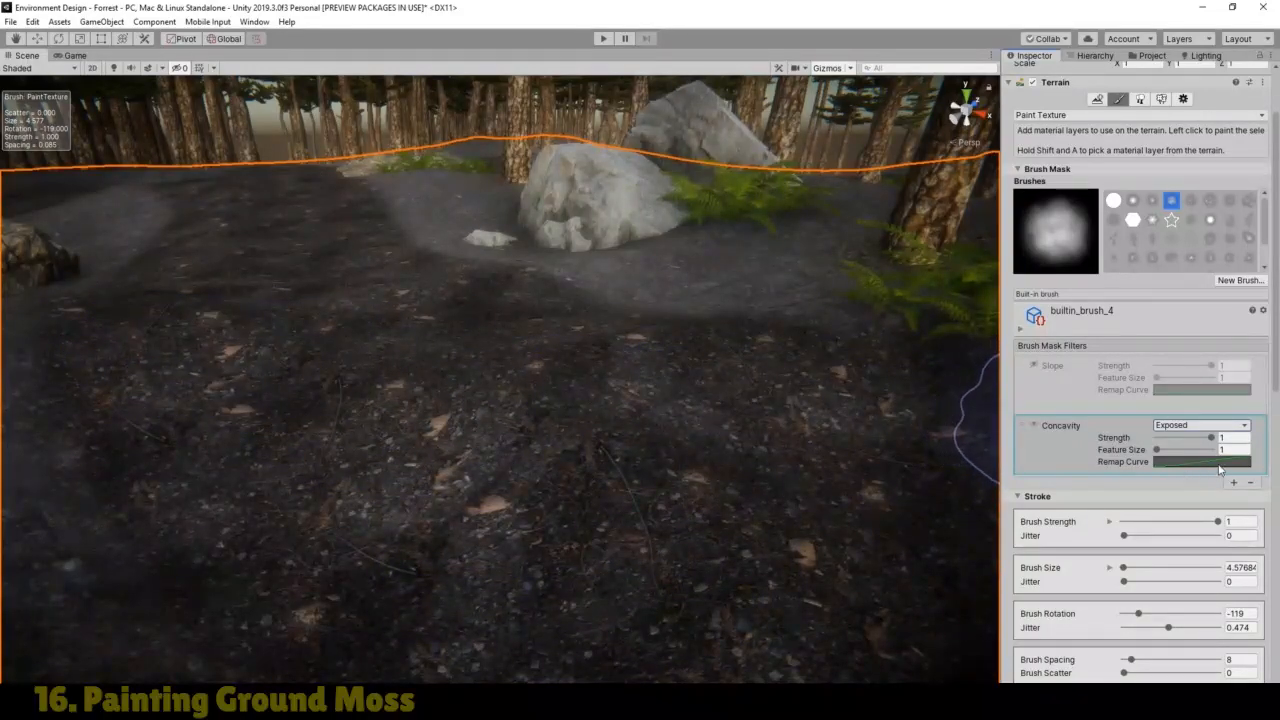
Step: Add a key midway along the Concavity filter's remap curve and move it up toward the start so the curve rises steeply
click(1207, 463)
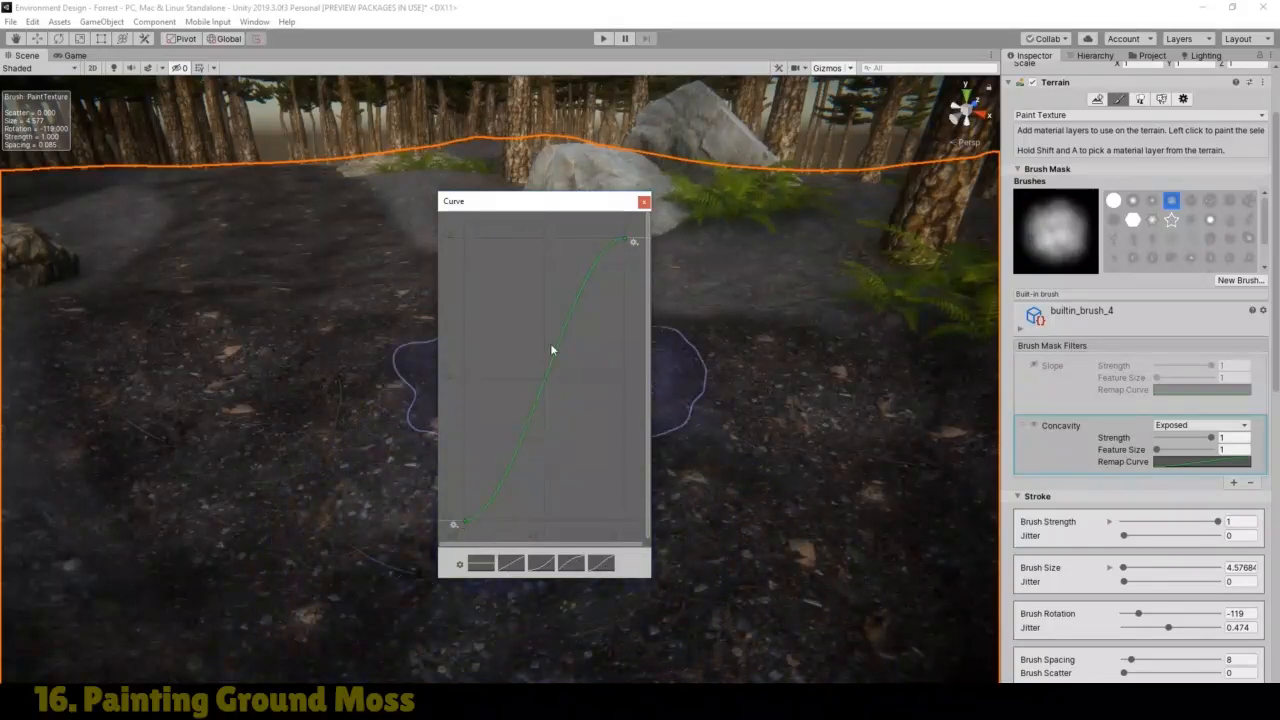
right_click(541, 395)
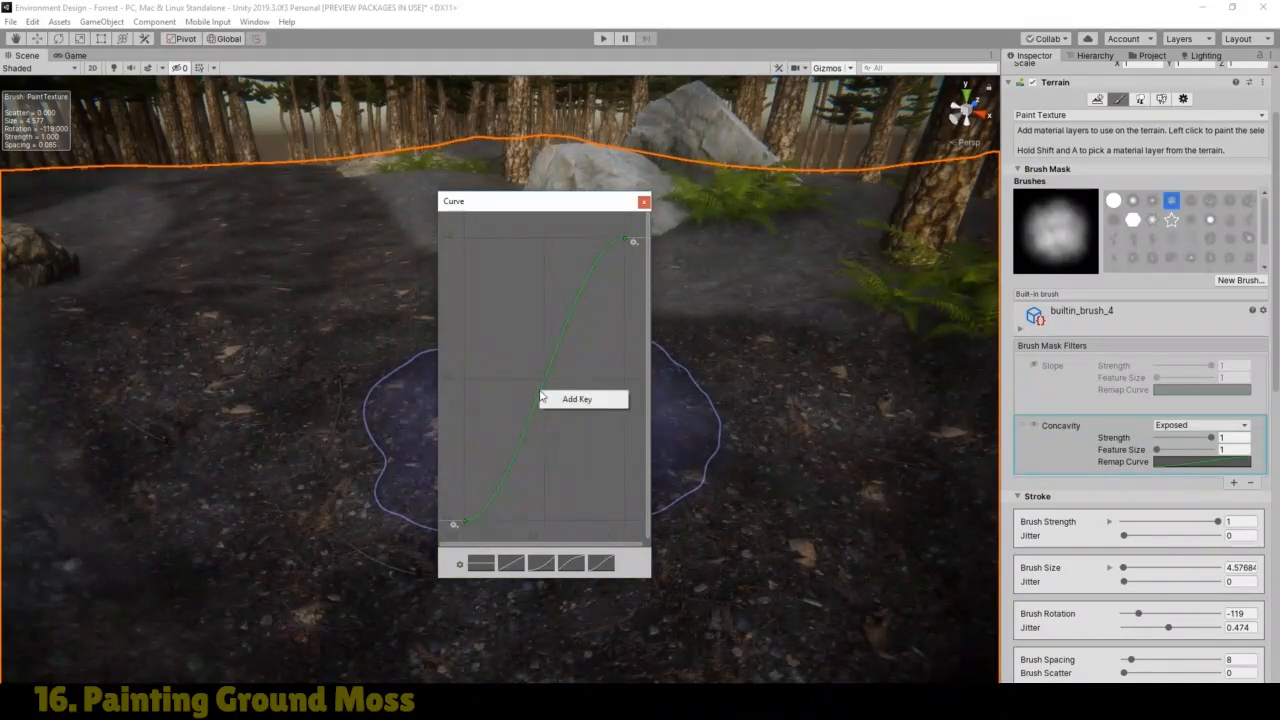
click(546, 399)
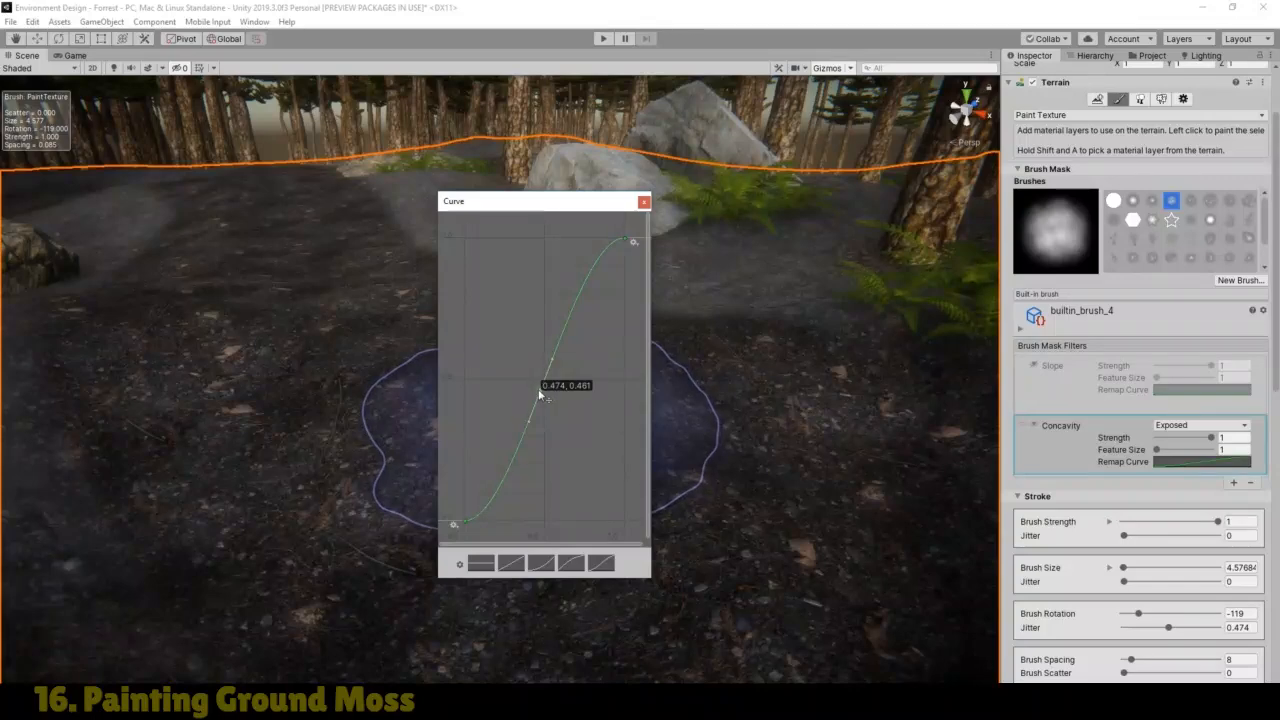
drag(540, 396, 493, 352)
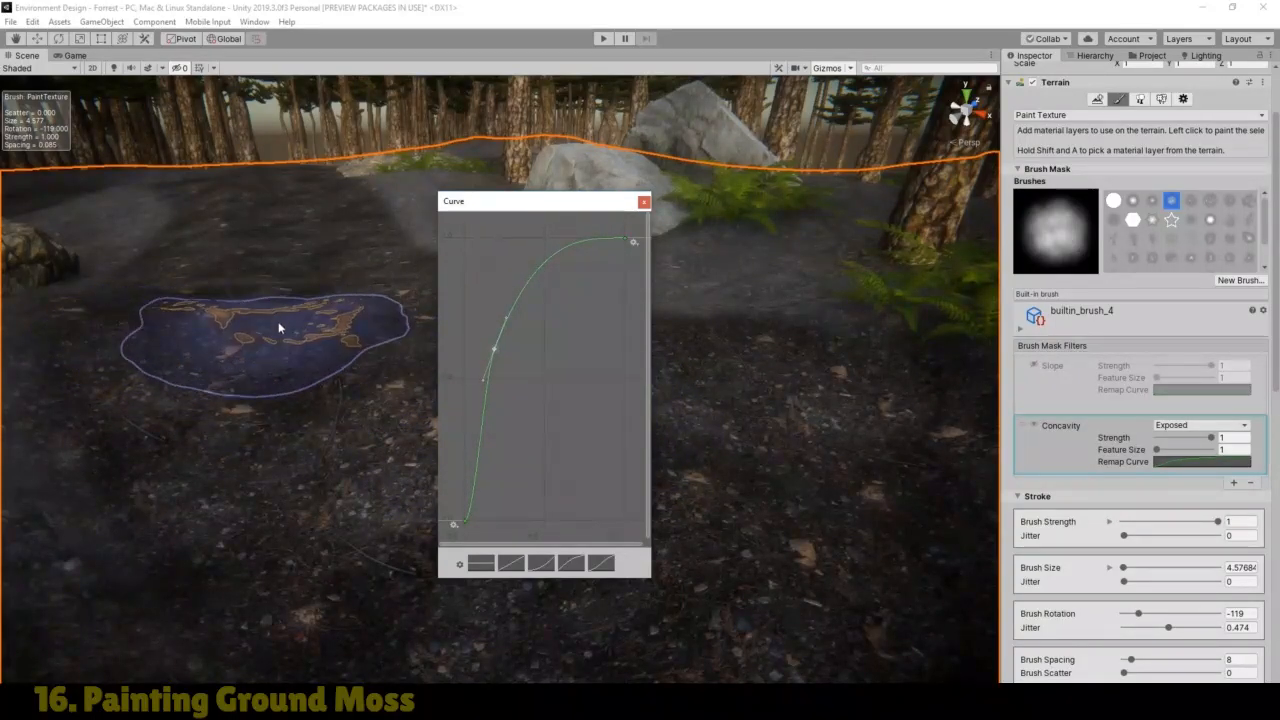
drag(493, 349, 481, 325)
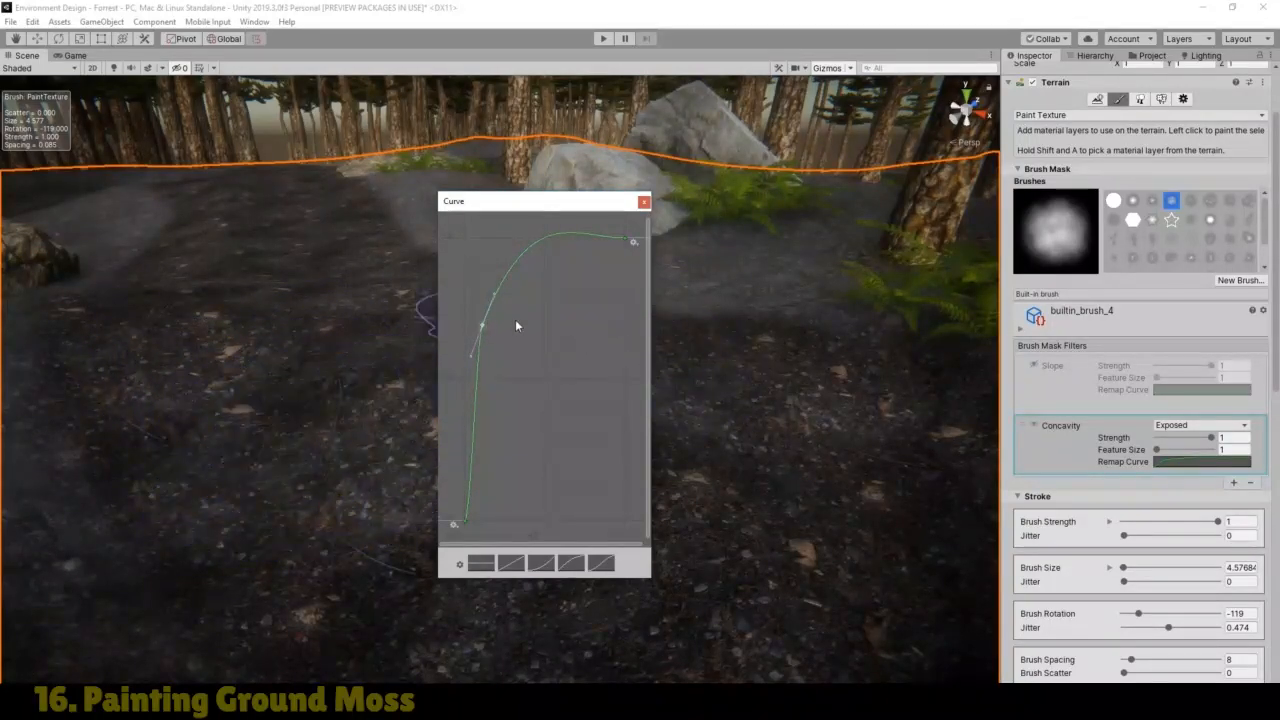
drag(484, 327, 477, 319)
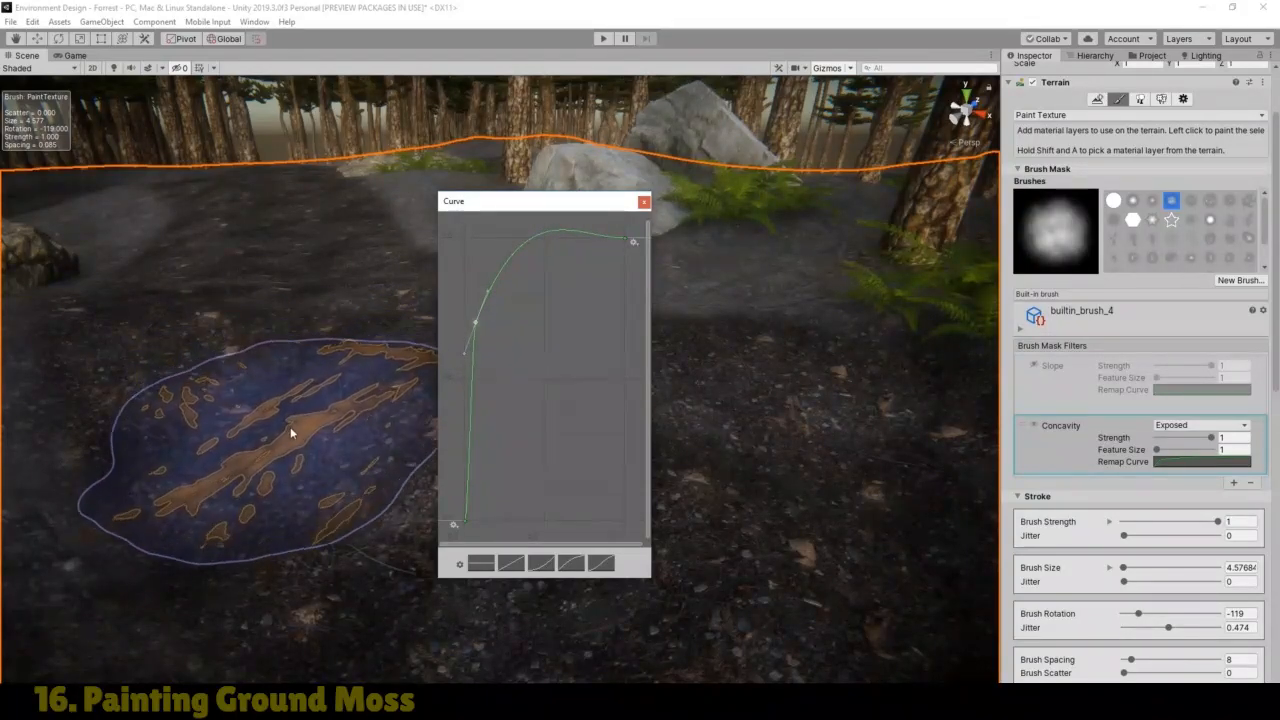
click(643, 201)
Step: Set the Concavity filter's feature size to 8.4
drag(1157, 449, 1168, 449)
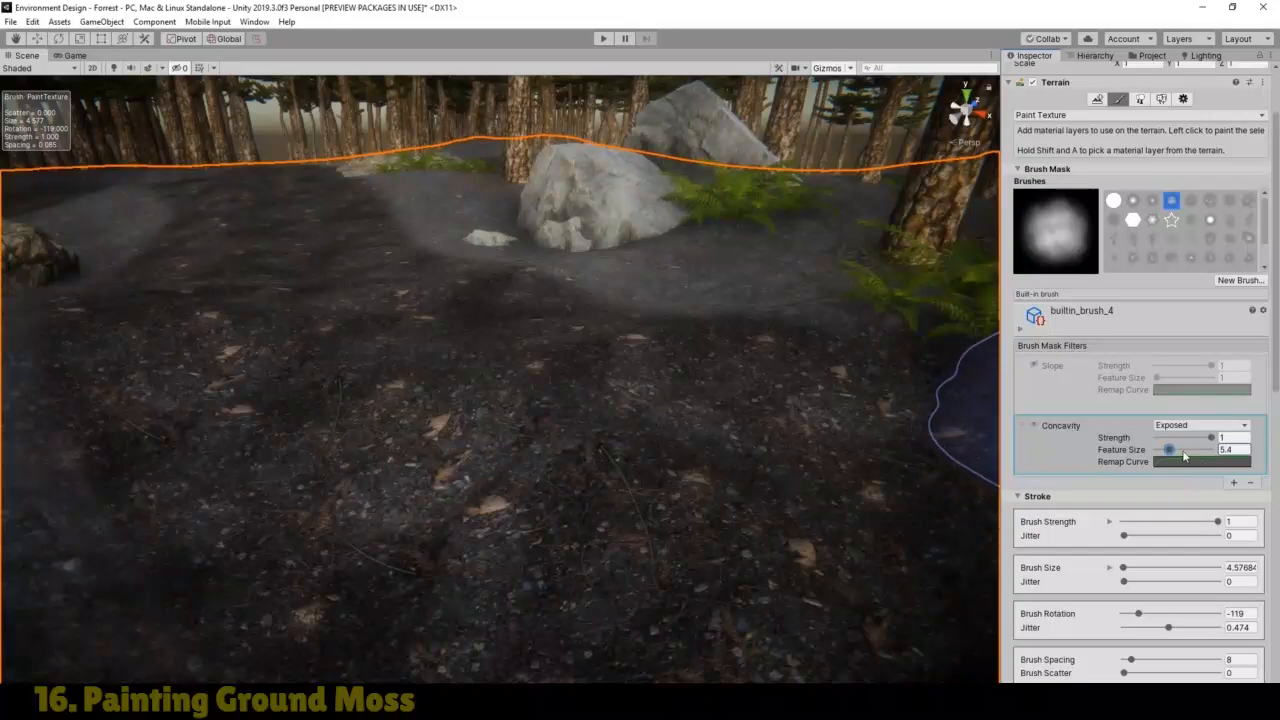
drag(1168, 449, 1147, 453)
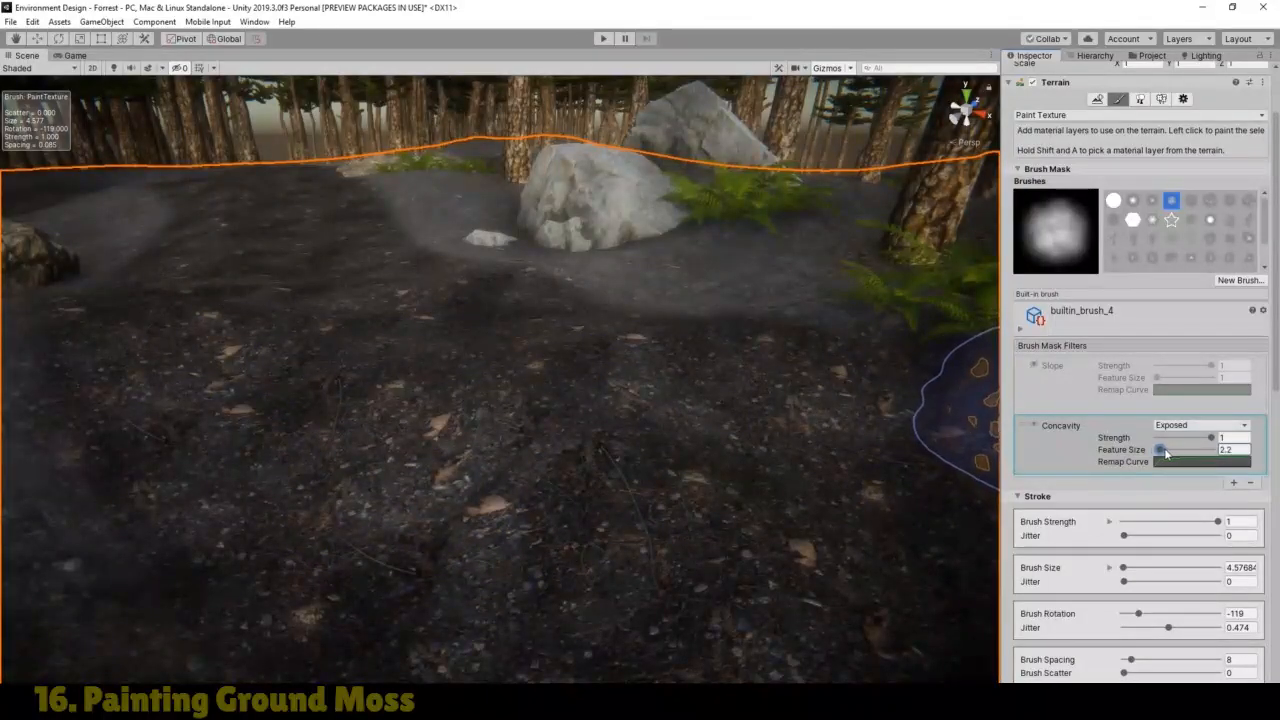
drag(1180, 450, 1182, 450)
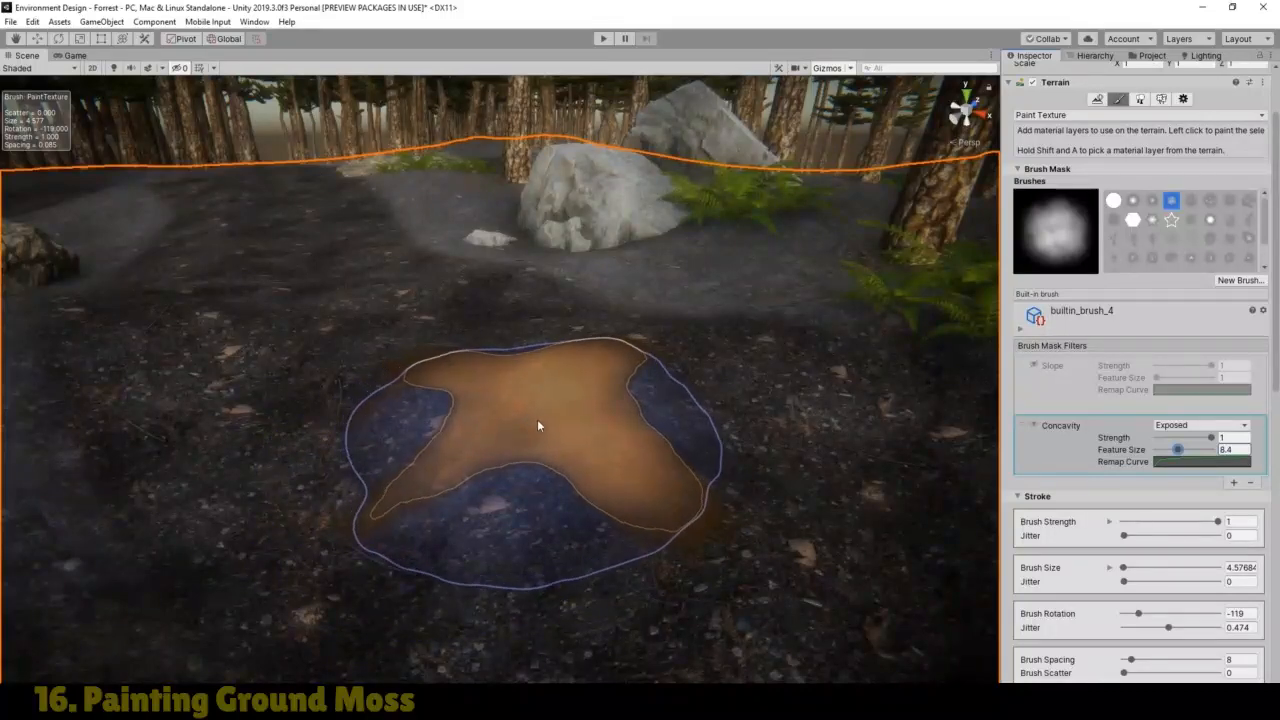
Step: Set the brush spacing to 24 and paint the Rocky layer in front of the white rock, reducing the brush strength to 0.658
drag(1277, 287, 1277, 423)
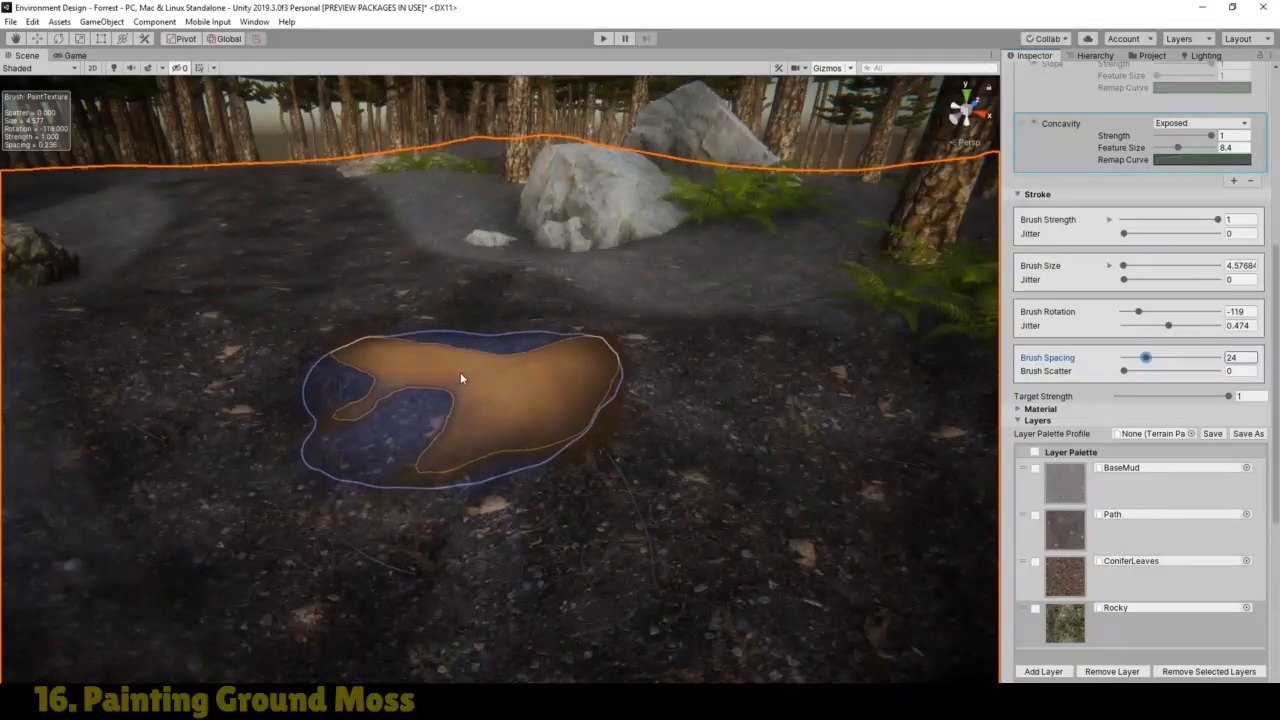
click(1150, 622)
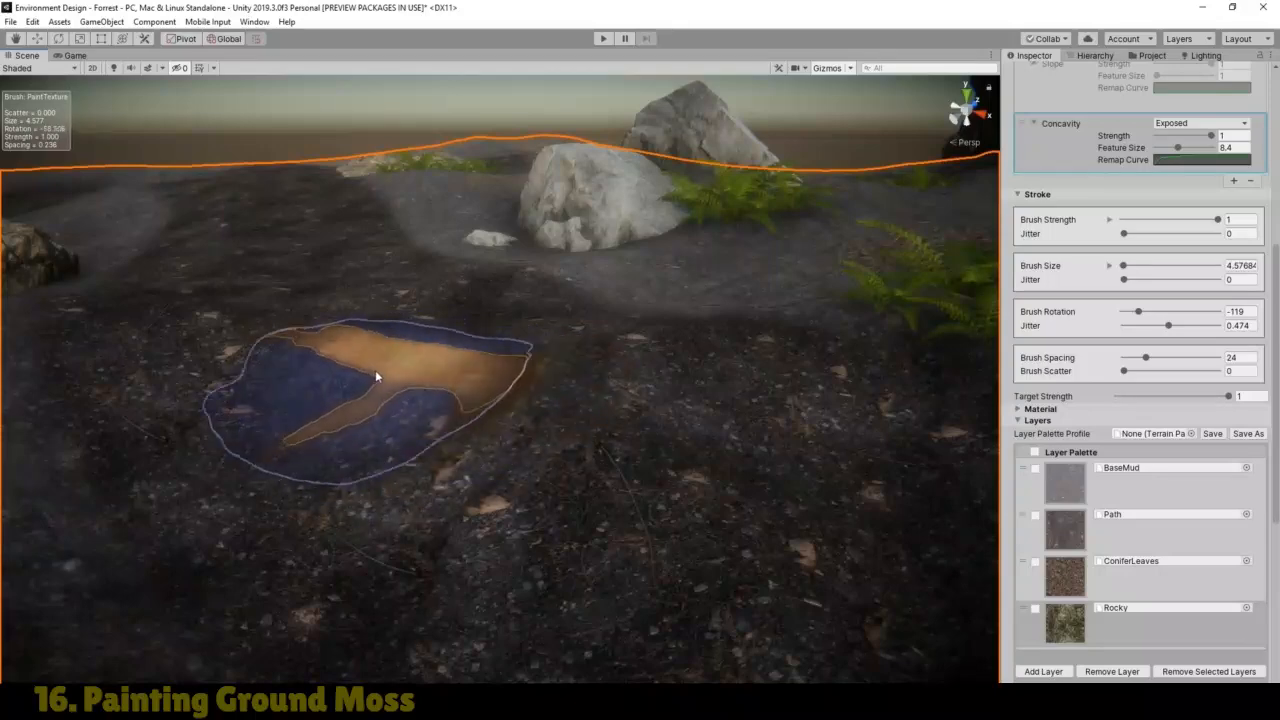
click(376, 376)
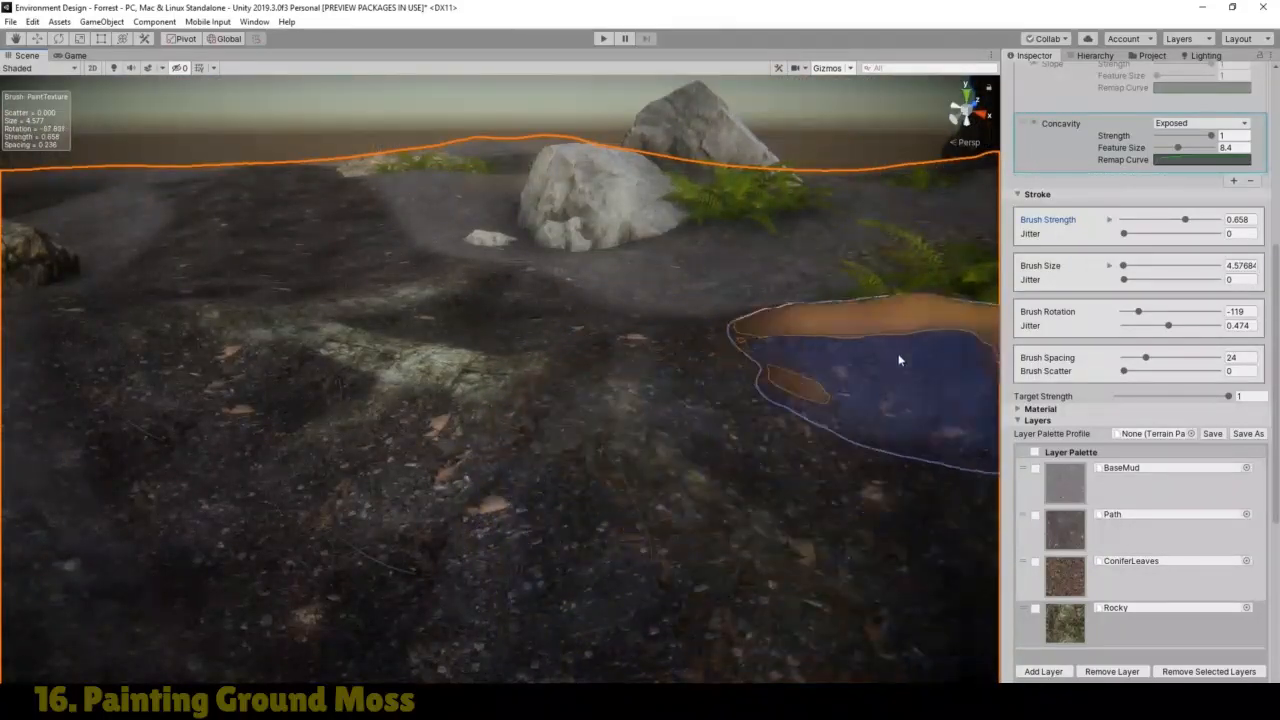
Step: Paint a Rocky moss patch on the raised bare ground near the ferns at brush strength 0.658
click(16, 42)
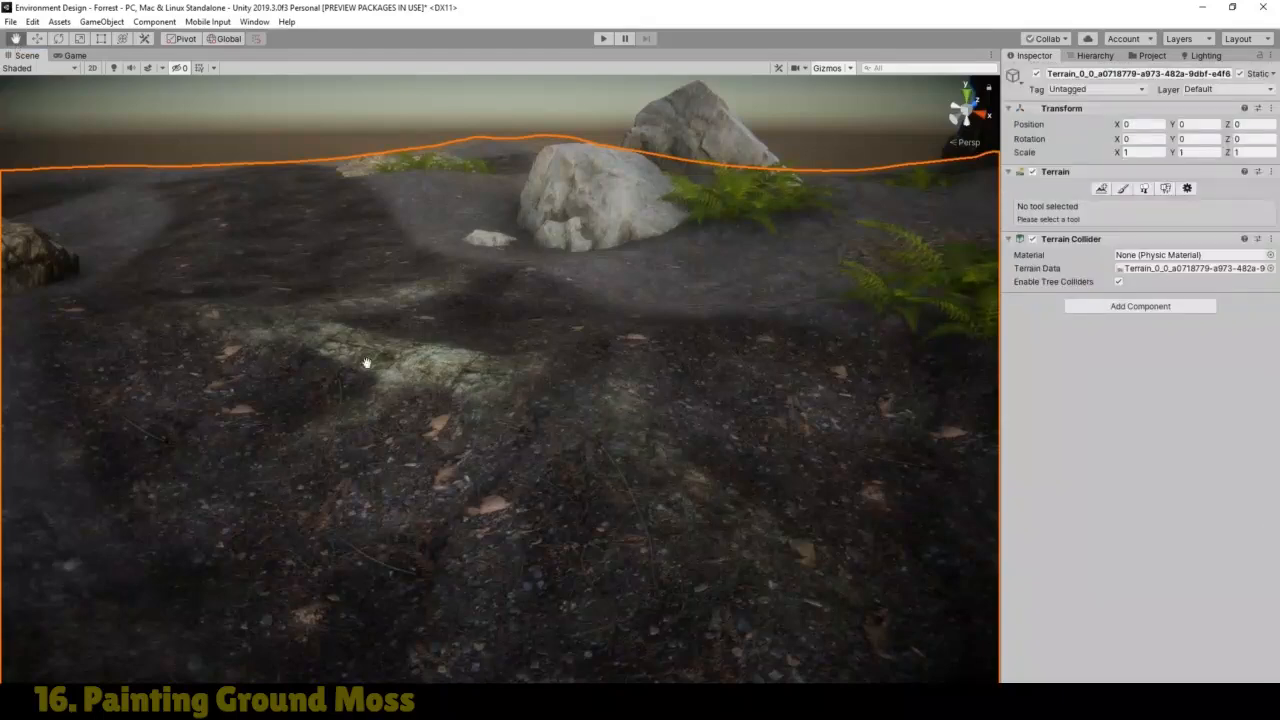
scroll(398, 374, down, 3)
mouse_move(477, 420)
mouse_down()
mouse_move(404, 368)
mouse_move(344, 351)
mouse_up()
scroll(545, 377, up, 3)
drag(554, 374, 530, 400)
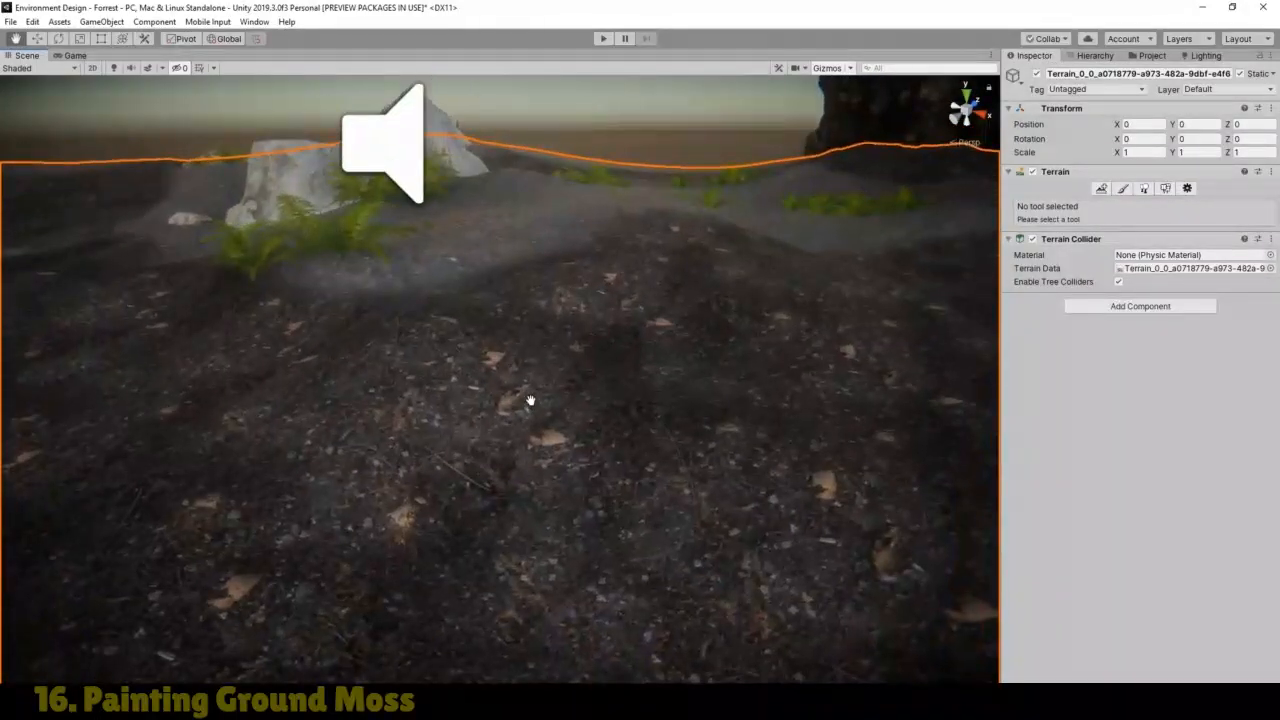
click(1124, 190)
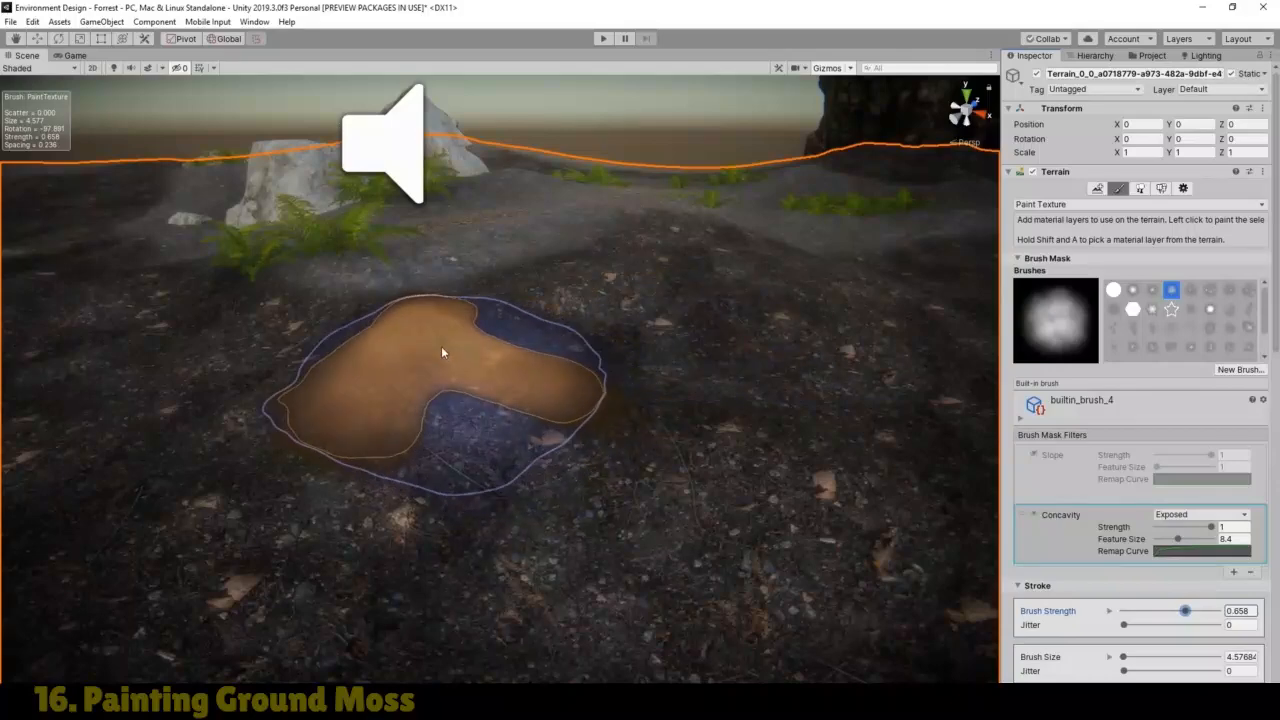
drag(497, 350, 366, 324)
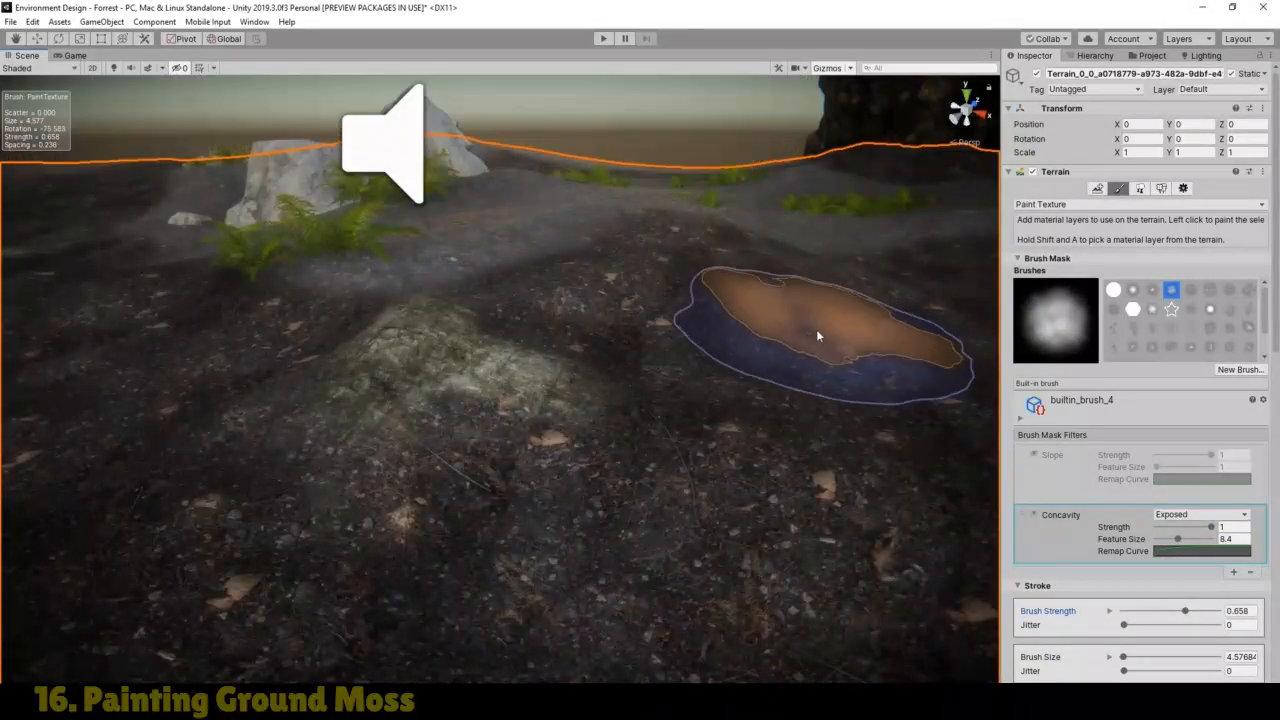
scroll(809, 534, down, 3)
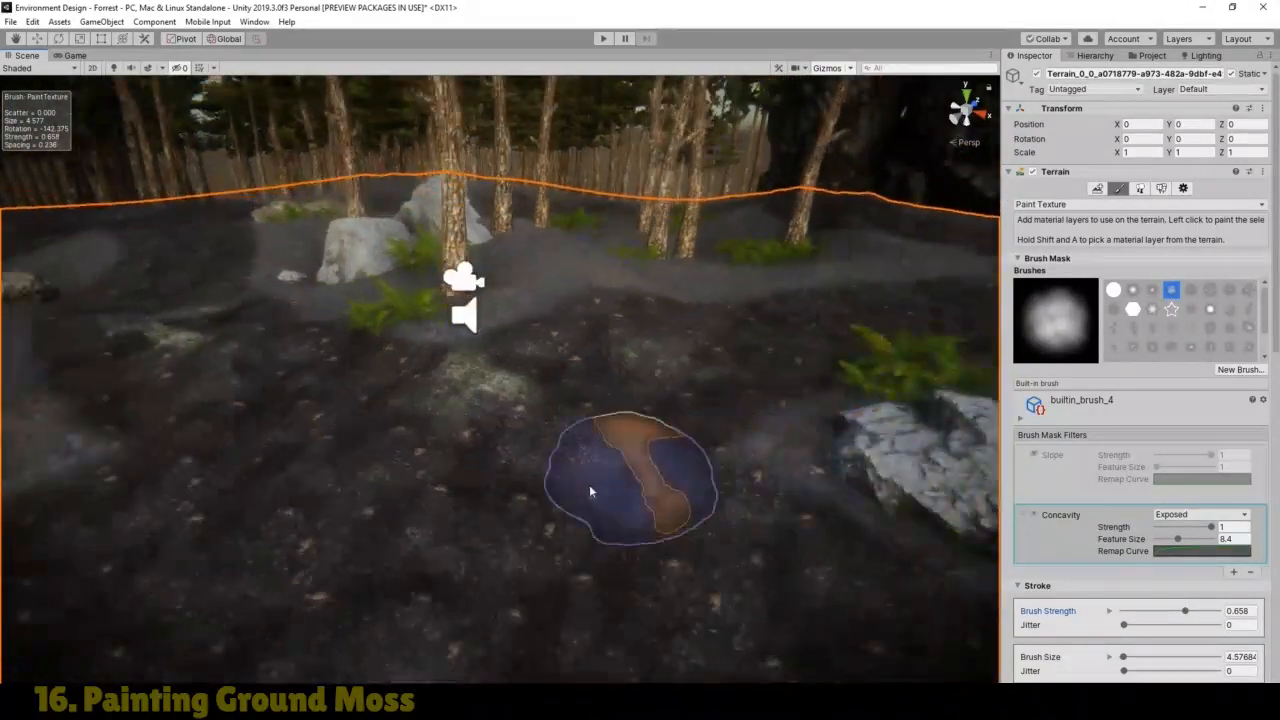
Step: Paint more Rocky moss patches on the open dark ground in front of the gray rock and fern at brush strength 0.658
mouse_move(420, 531)
mouse_down()
mouse_move(427, 550)
mouse_move(680, 537)
mouse_move(412, 538)
mouse_move(331, 516)
mouse_move(508, 572)
mouse_up()
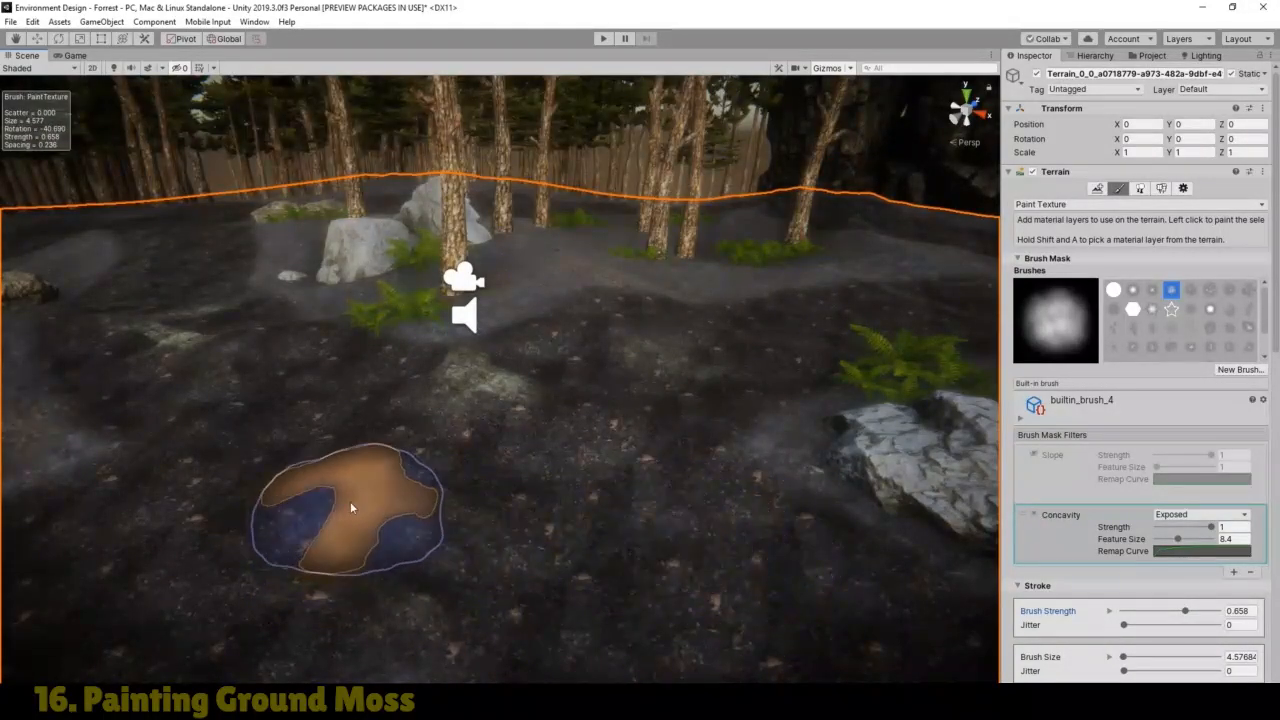
mouse_move(392, 518)
mouse_down()
mouse_move(367, 531)
mouse_move(420, 529)
mouse_up()
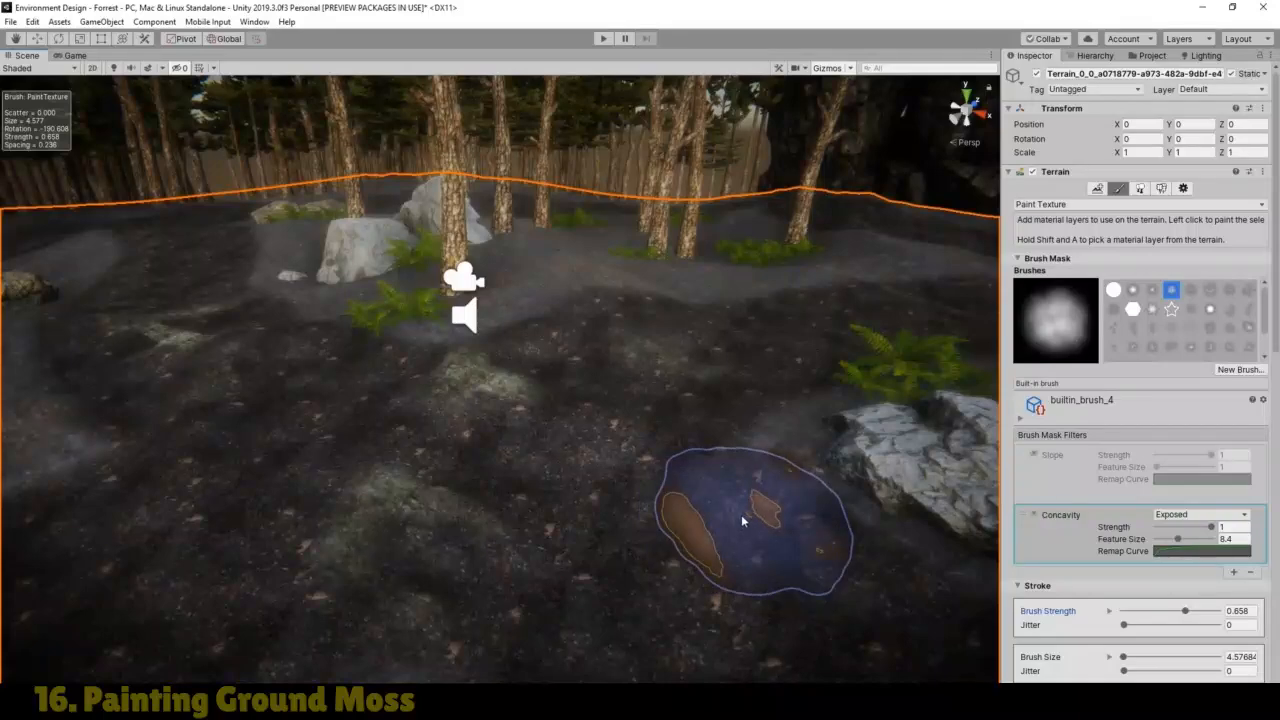
mouse_move(149, 538)
mouse_down()
mouse_move(137, 545)
mouse_move(358, 421)
mouse_move(165, 515)
mouse_move(151, 543)
mouse_move(182, 508)
mouse_up()
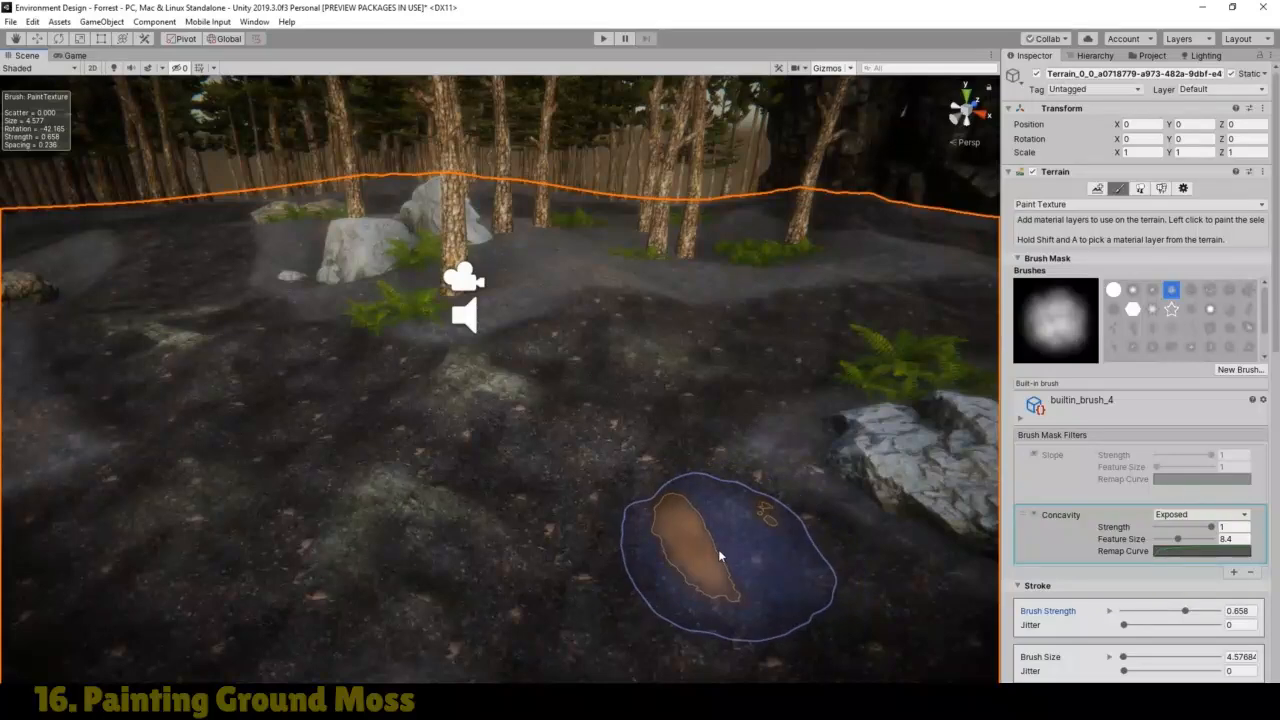
mouse_move(718, 549)
mouse_down()
mouse_move(706, 569)
mouse_move(724, 597)
mouse_move(760, 590)
mouse_move(710, 587)
mouse_move(672, 566)
mouse_move(690, 560)
mouse_up()
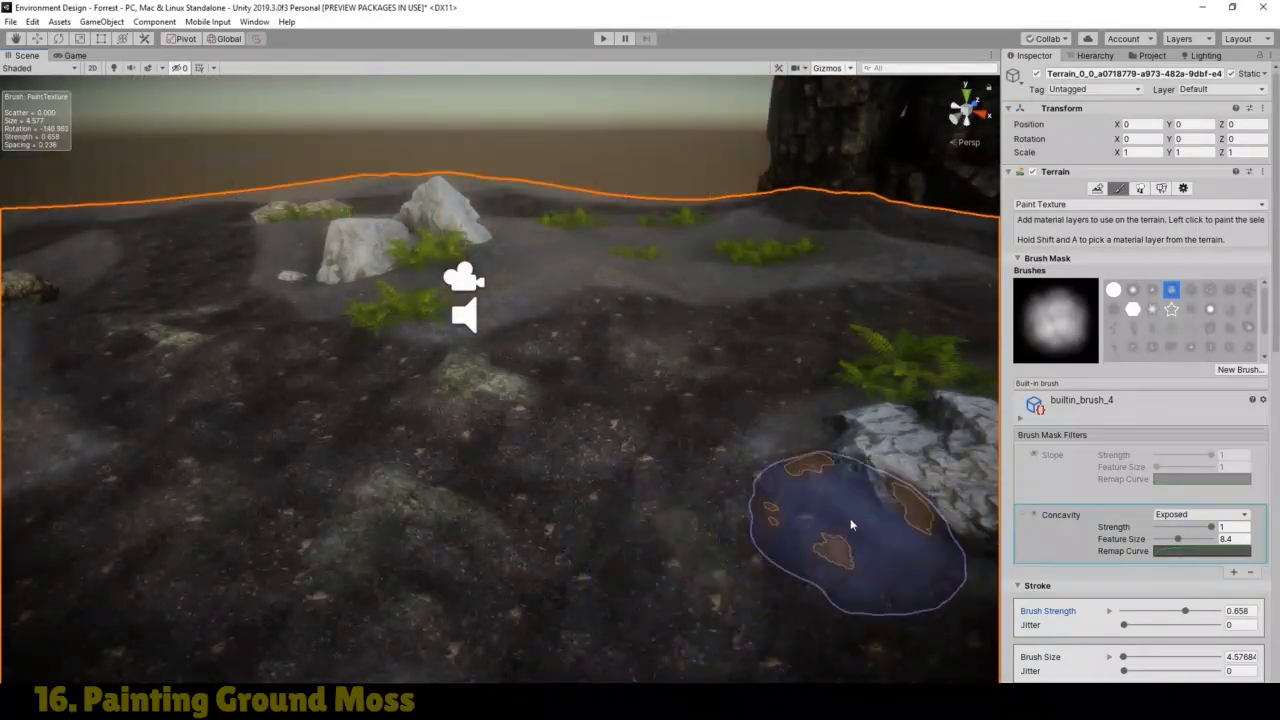
Step: Paint Rocky moss patches on the dark path that leads toward the tilted white rock
click(15, 39)
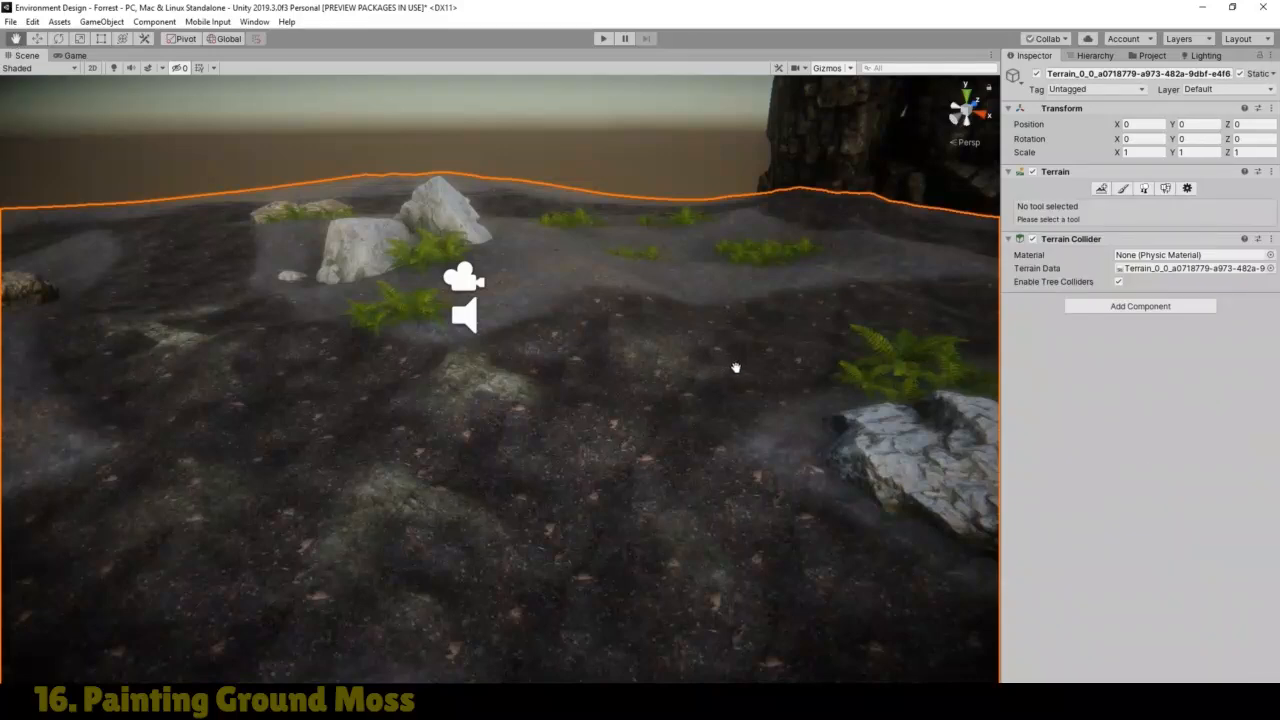
drag(734, 366, 331, 459)
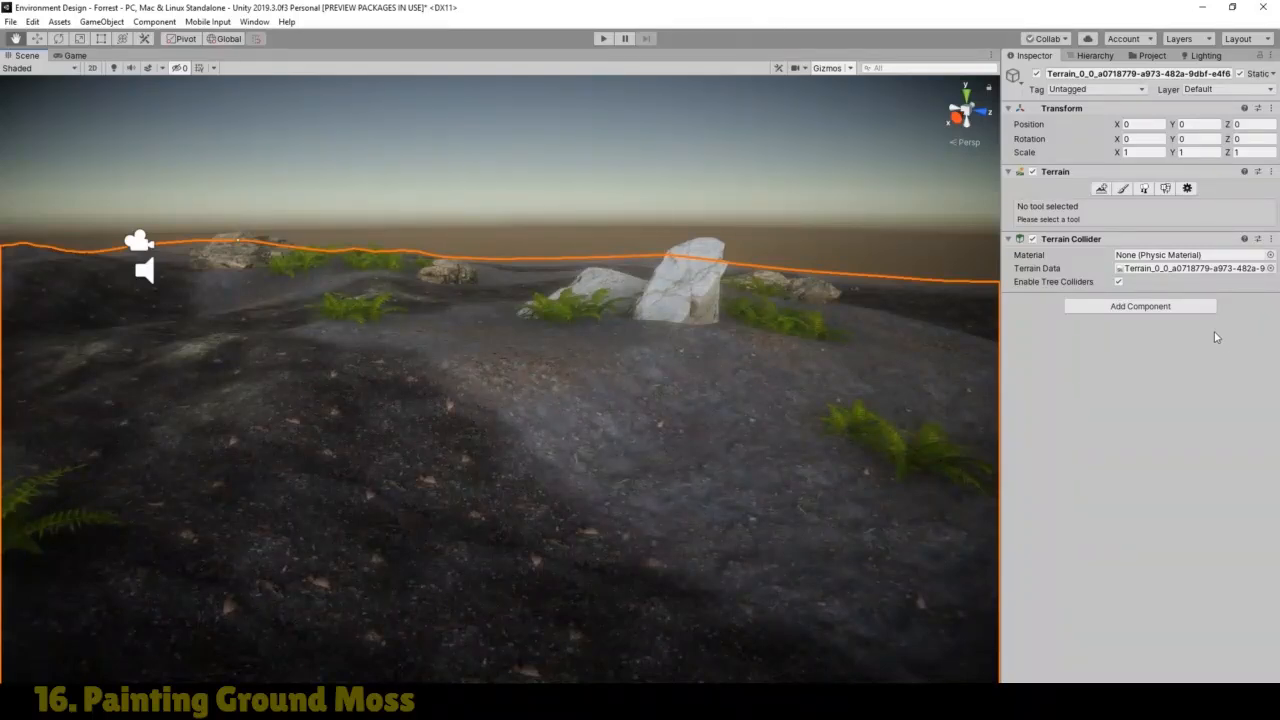
click(1123, 190)
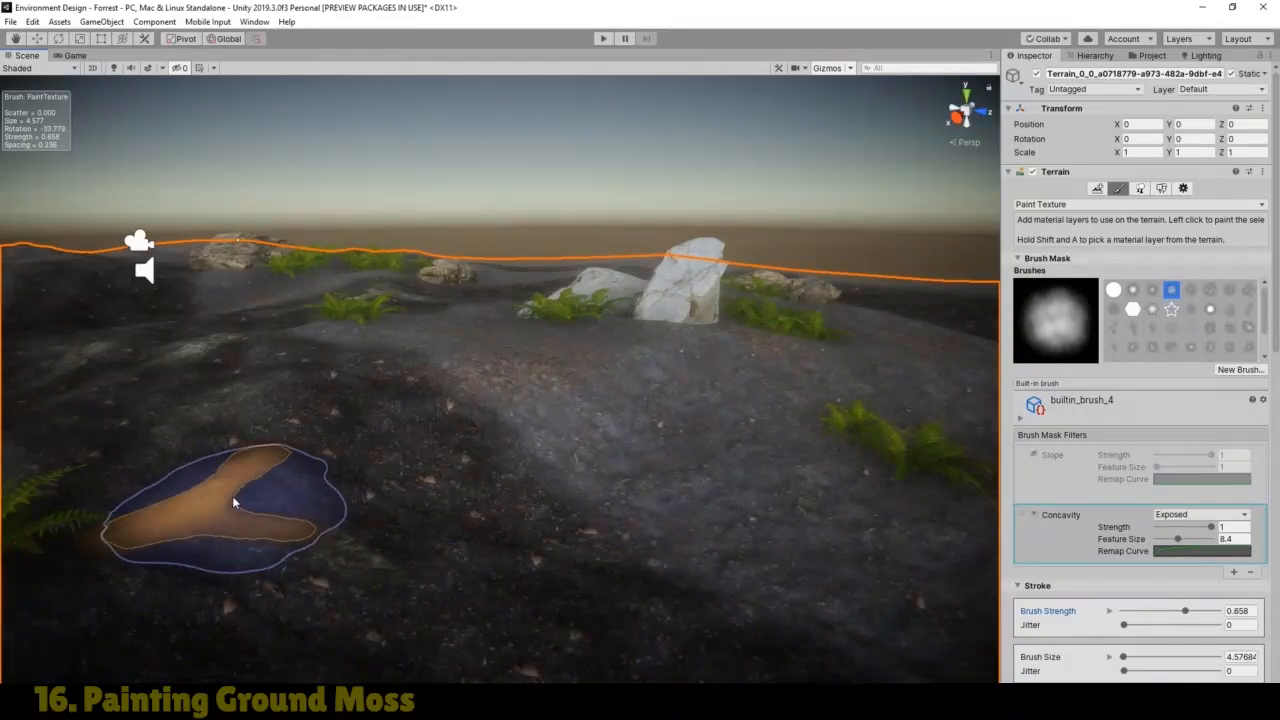
click(19, 40)
scroll(349, 365, down, 3)
drag(368, 454, 289, 397)
scroll(292, 409, down, 3)
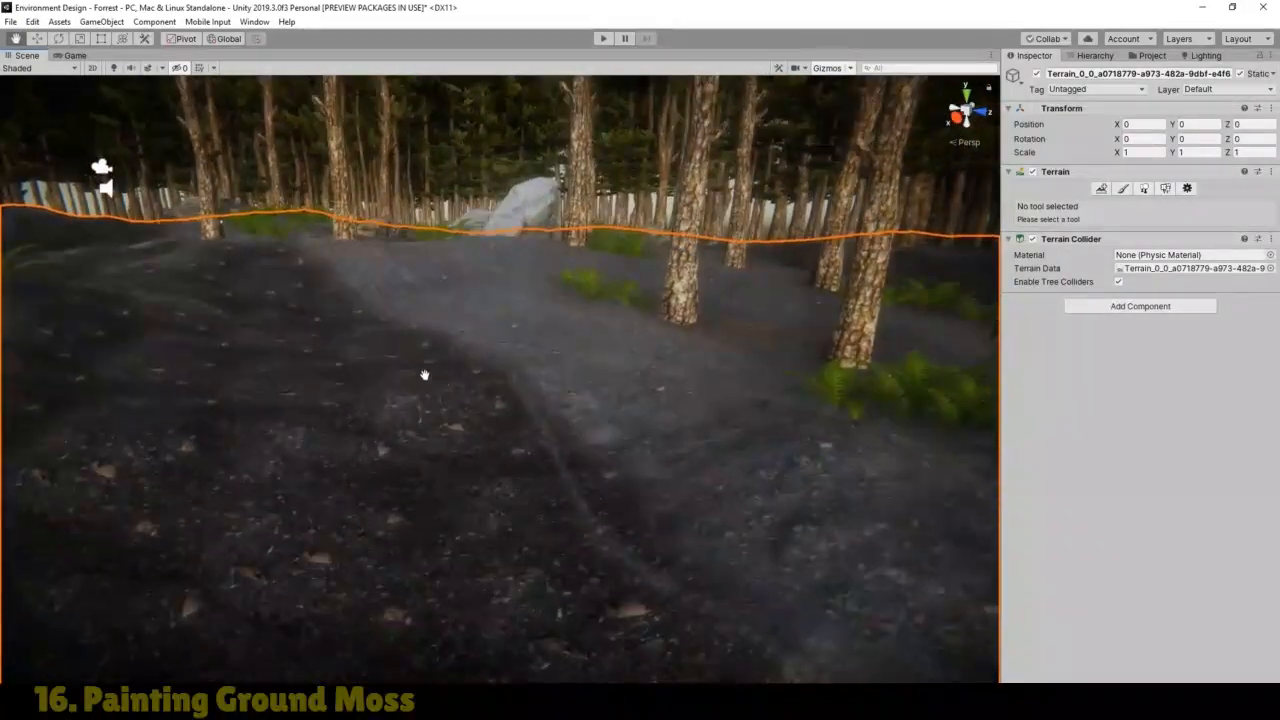
drag(424, 374, 424, 396)
click(1123, 188)
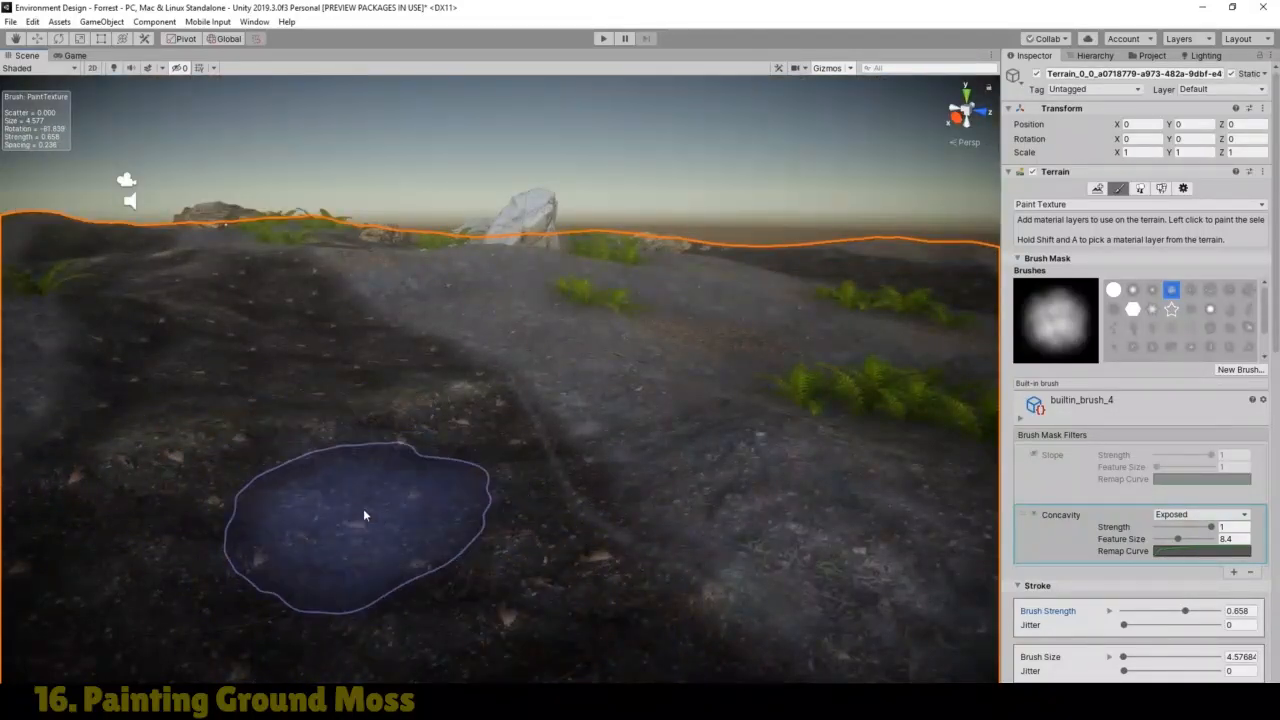
scroll(364, 509, down, 2)
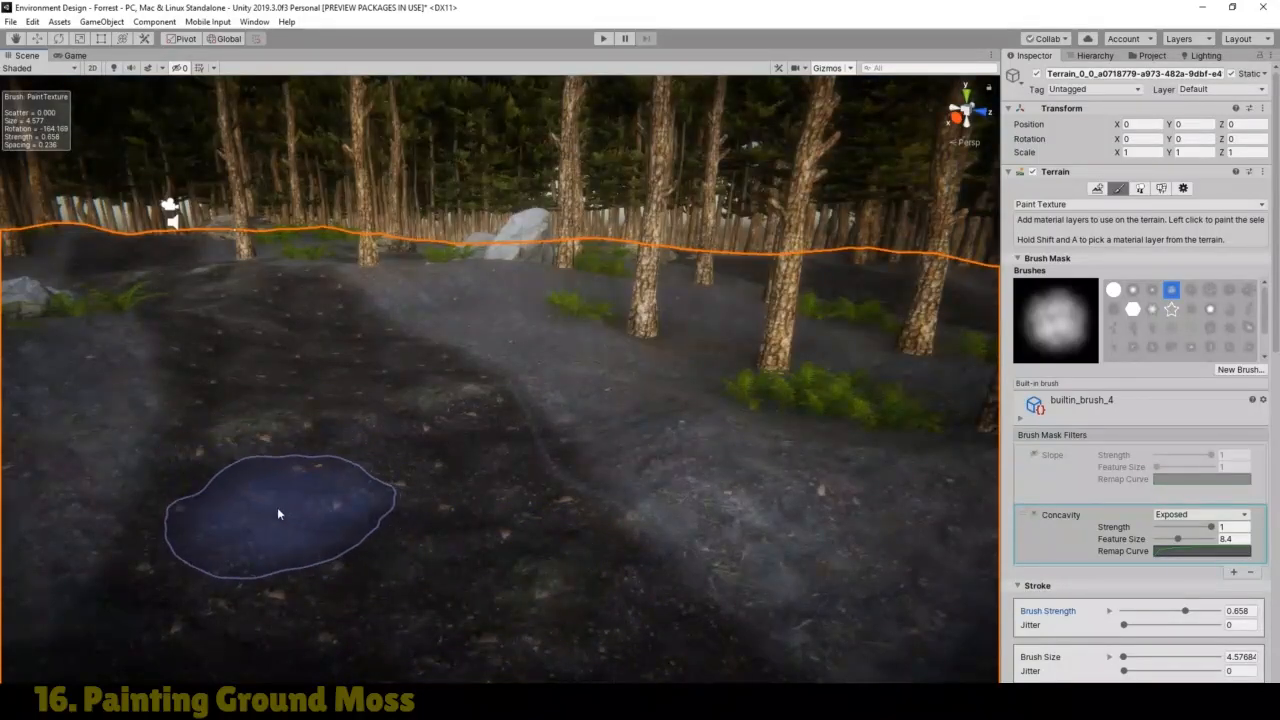
Step: Paint a Rocky moss patch on the dark ground in front of the tree cluster where the path forks
click(15, 39)
scroll(434, 454, up, 6)
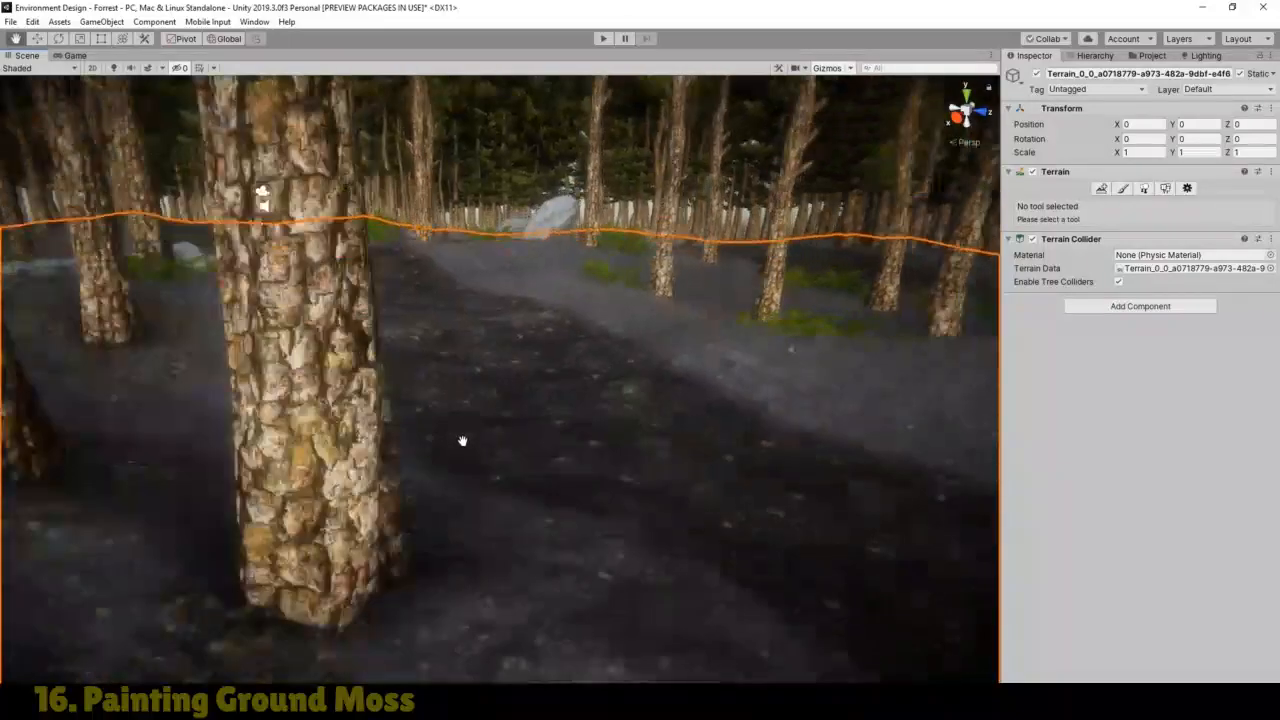
scroll(440, 432, up, 5)
scroll(388, 426, down, 3)
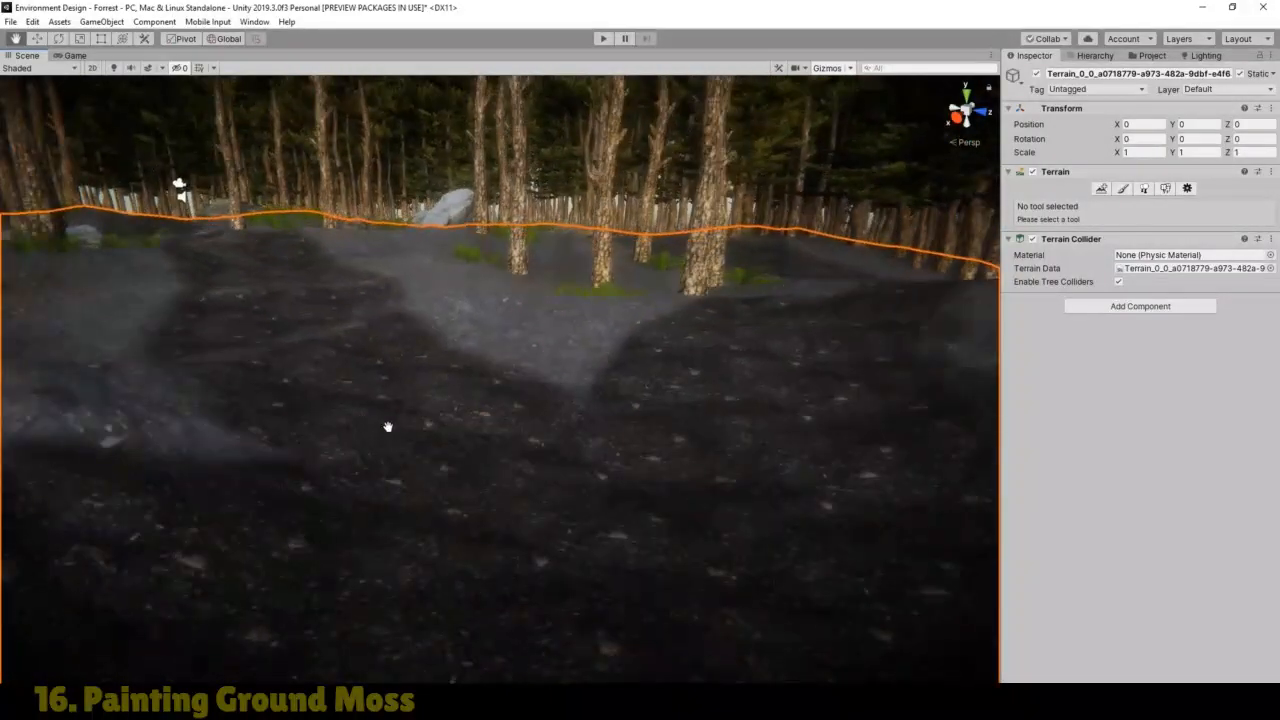
right_drag(617, 435, 472, 436)
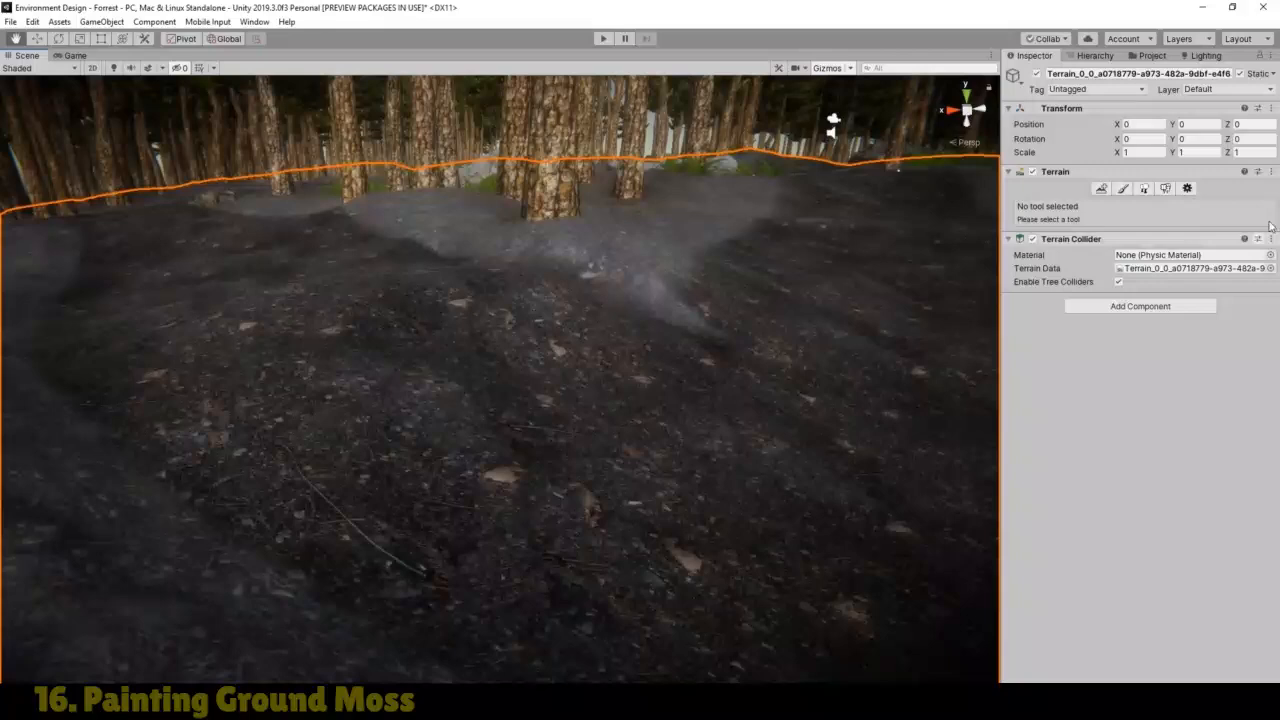
click(1122, 189)
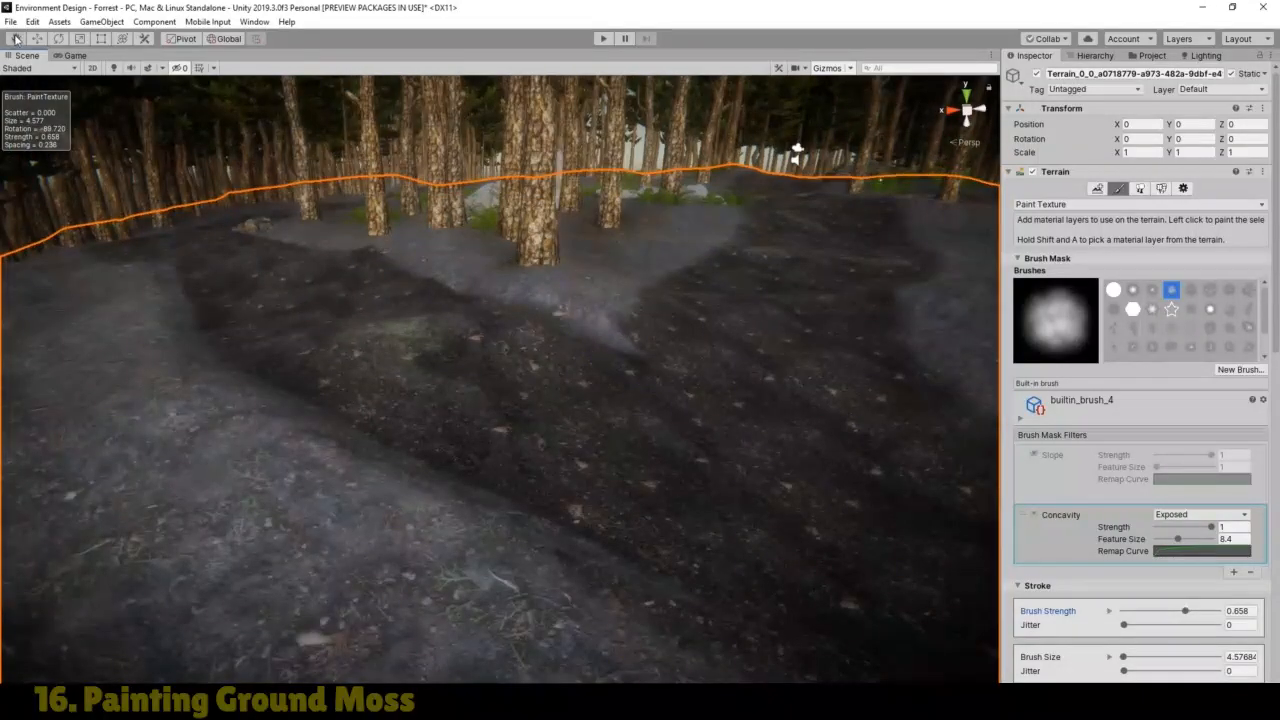
Step: Paint a Rocky moss patch on the dark mound just in front of the lone pine trunk with ferns beside it
click(15, 39)
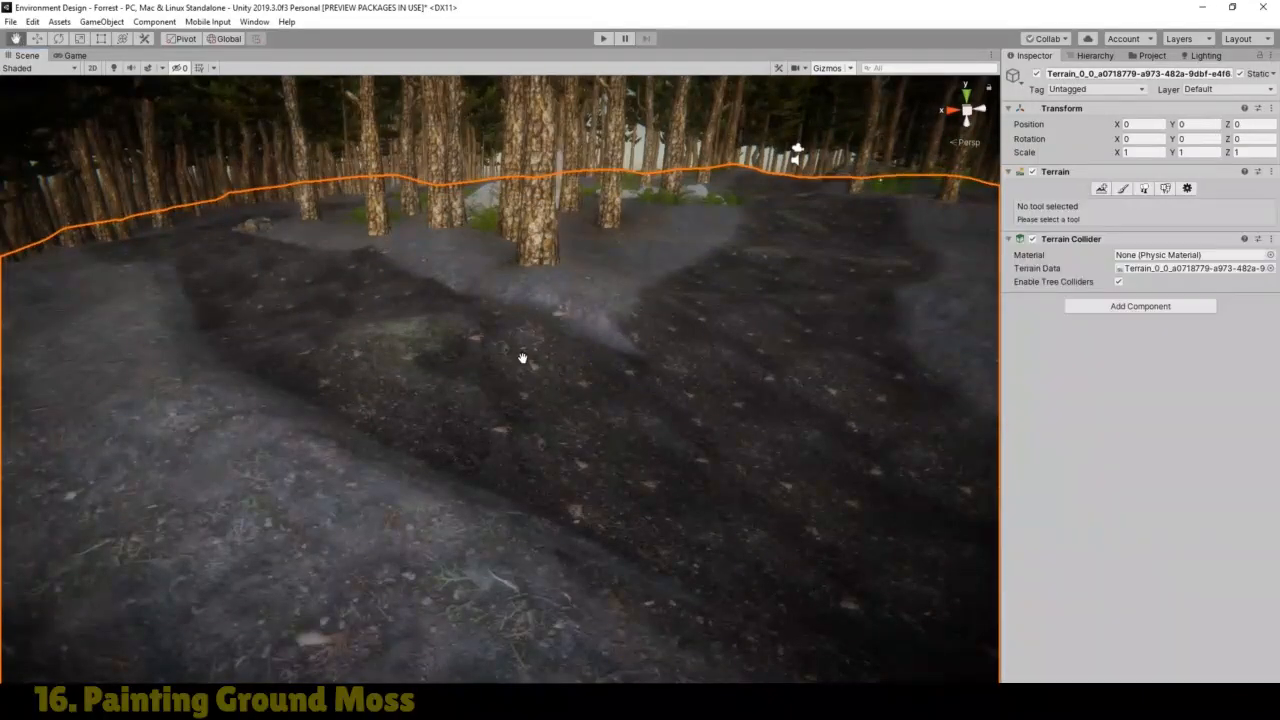
mouse_move(699, 390)
mouse_down()
mouse_move(596, 366)
mouse_move(562, 378)
mouse_up()
right_drag(547, 387, 706, 392)
drag(560, 391, 587, 423)
scroll(569, 429, up, 1)
click(1123, 189)
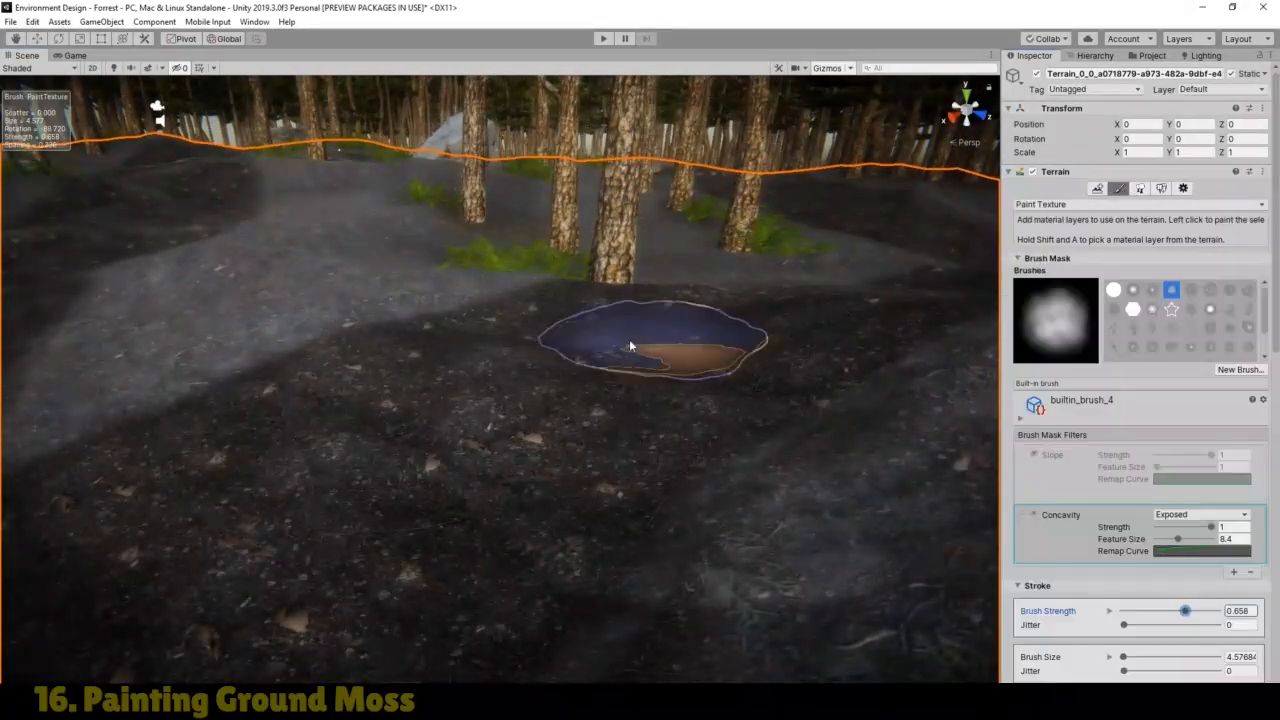
mouse_move(514, 387)
mouse_down()
mouse_move(445, 399)
mouse_move(550, 417)
mouse_up()
mouse_move(342, 499)
mouse_down()
mouse_move(326, 510)
mouse_move(856, 257)
mouse_move(776, 338)
mouse_move(825, 330)
mouse_move(780, 338)
mouse_up()
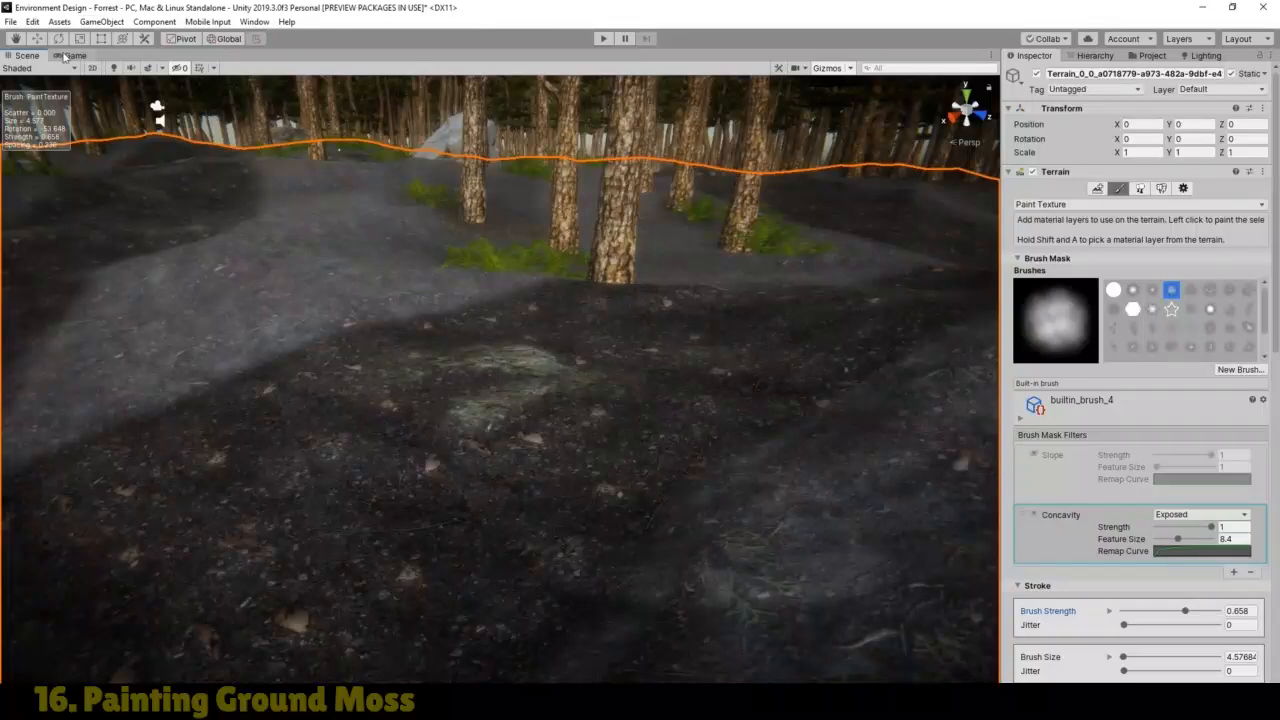
Step: Paint Rocky moss patches along the winding dark path beside the tall cliff
click(14, 38)
right_drag(672, 240, 421, 355)
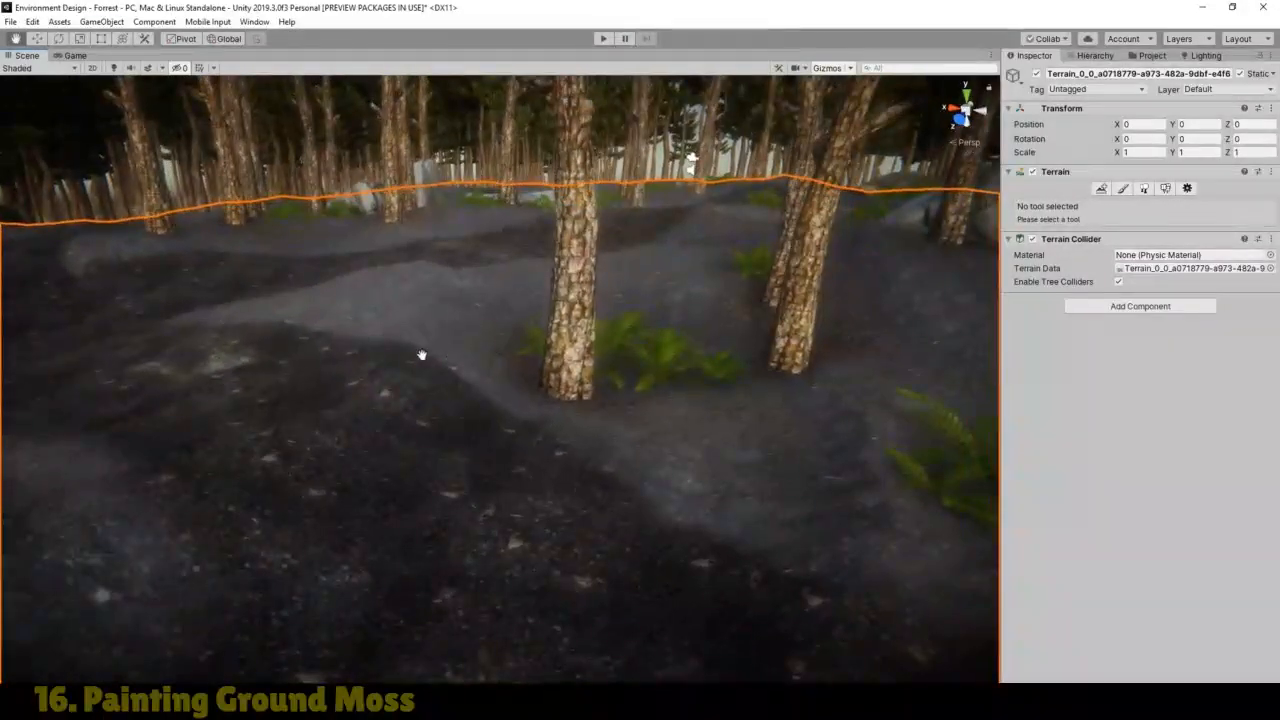
click(1123, 190)
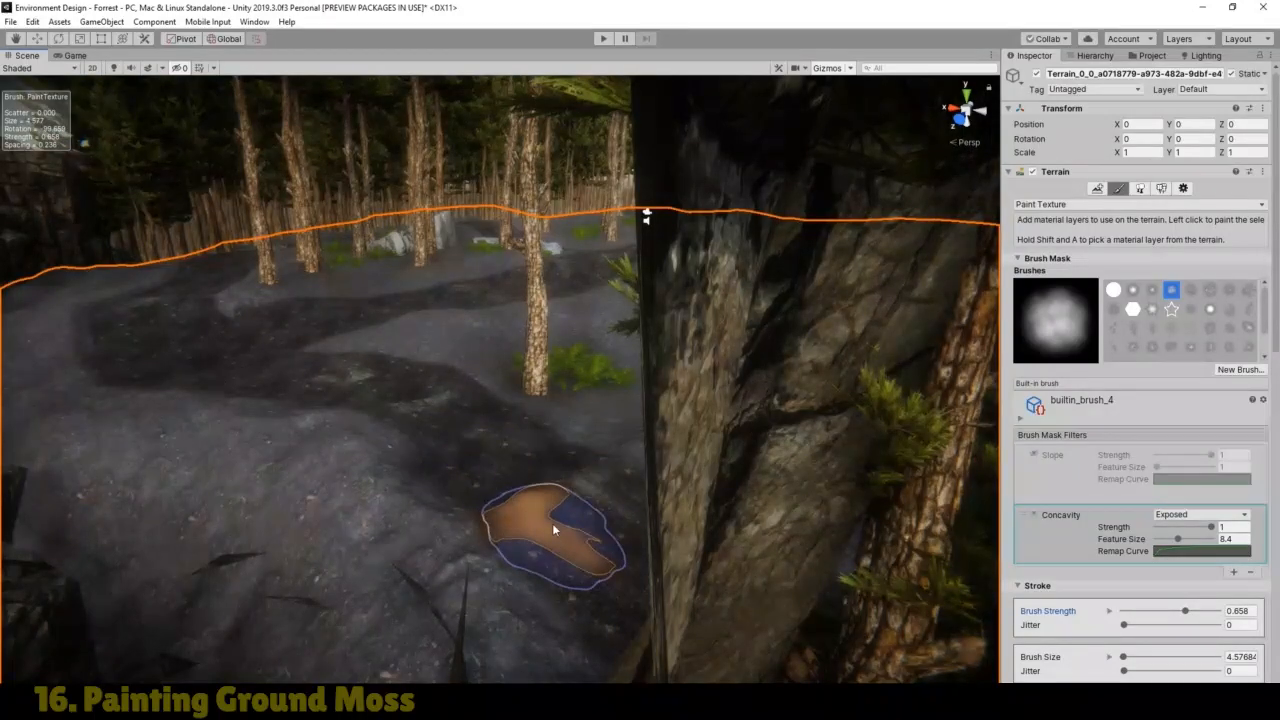
mouse_move(553, 524)
mouse_down()
mouse_move(543, 539)
mouse_move(568, 549)
mouse_move(550, 521)
mouse_up()
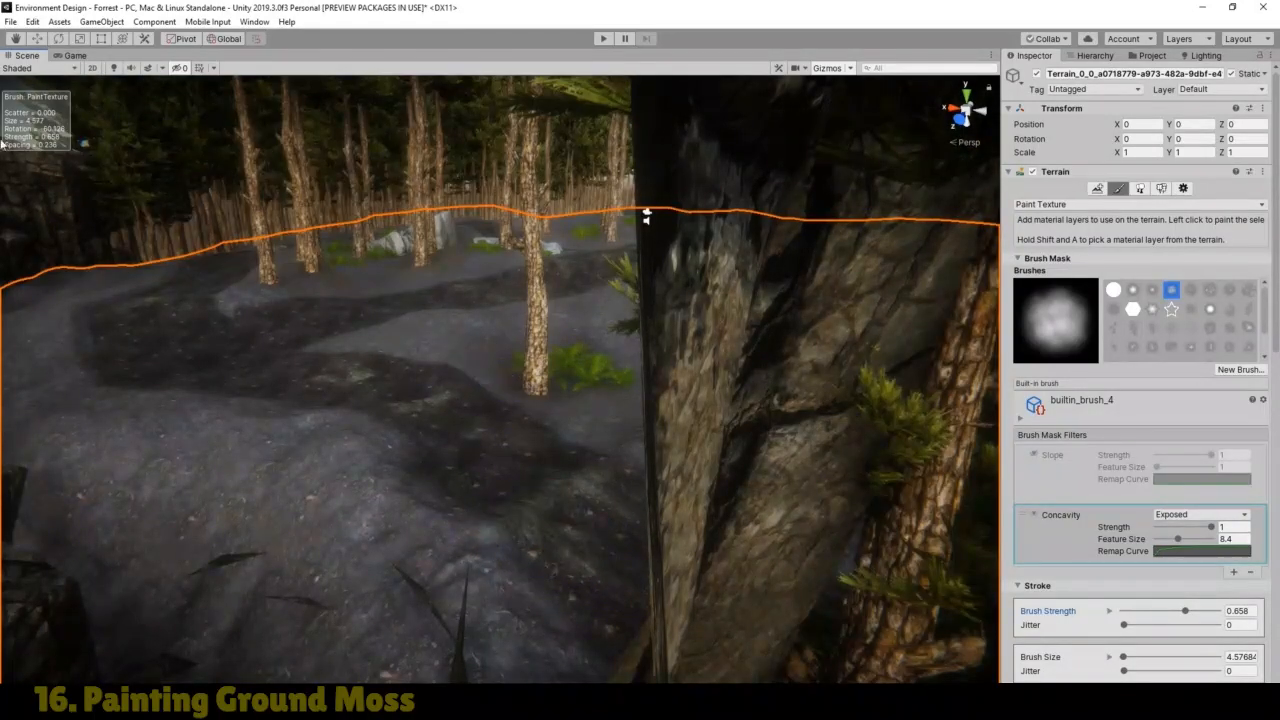
Step: Paint a Rocky moss patch across the dark path near the boulder with the fern, beside the thin light strip
click(15, 38)
scroll(374, 449, up, 10)
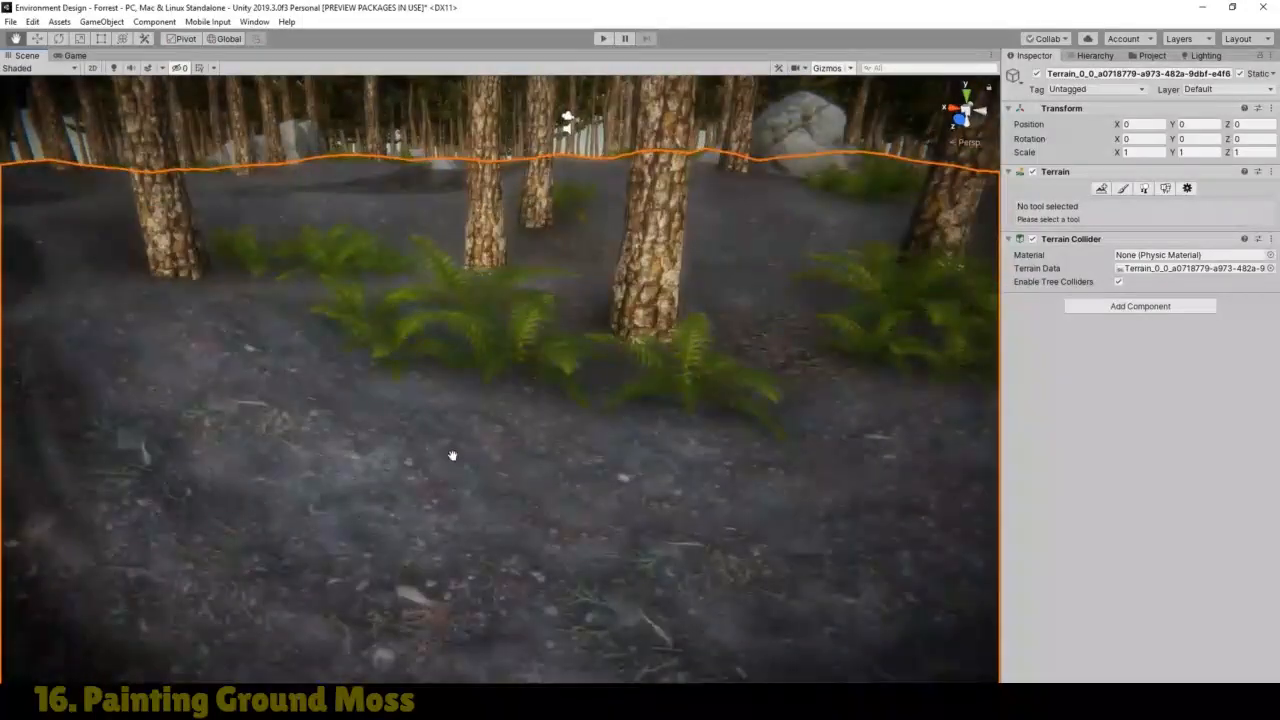
right_drag(452, 455, 503, 469)
scroll(500, 470, up, 3)
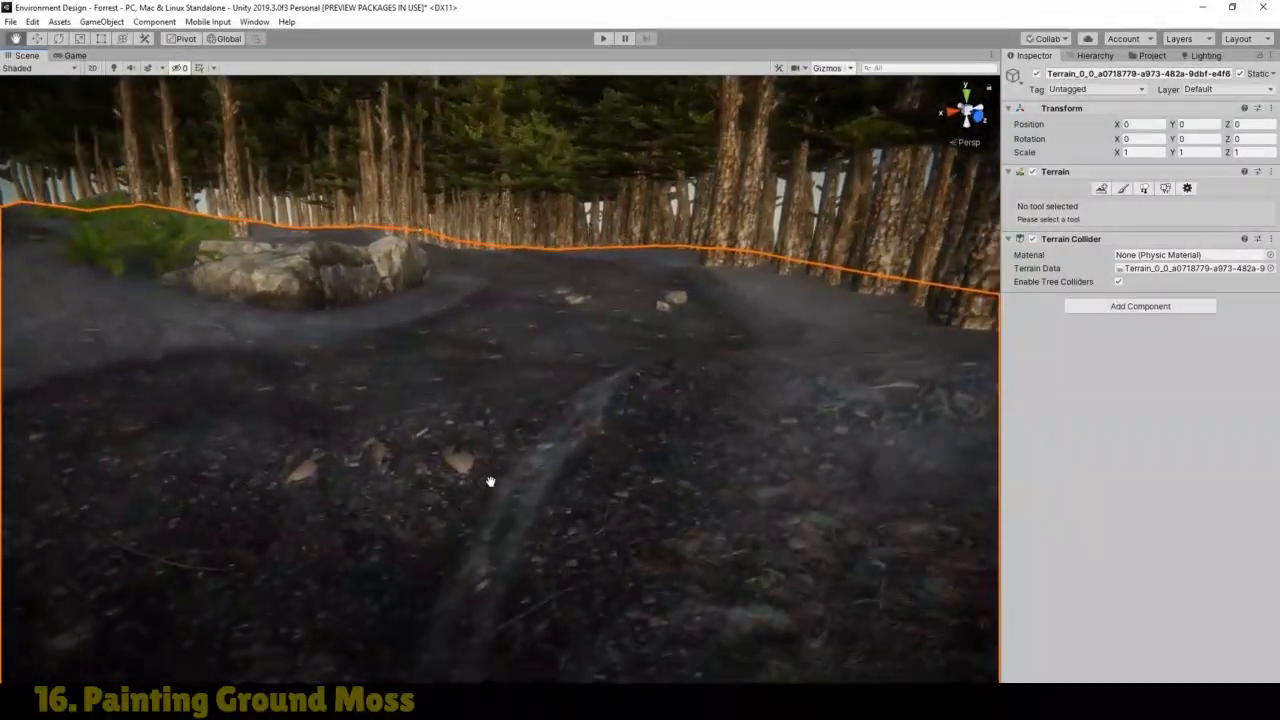
scroll(491, 486, down, 6)
scroll(473, 491, up, 3)
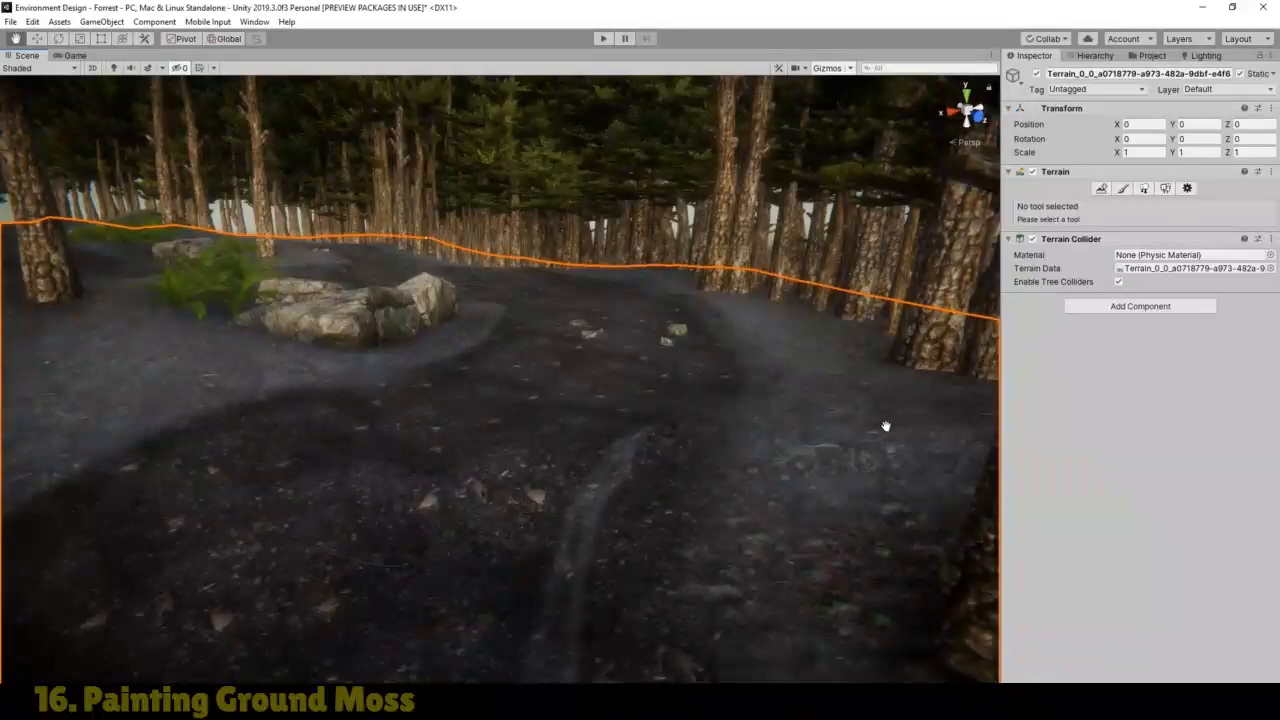
click(1122, 189)
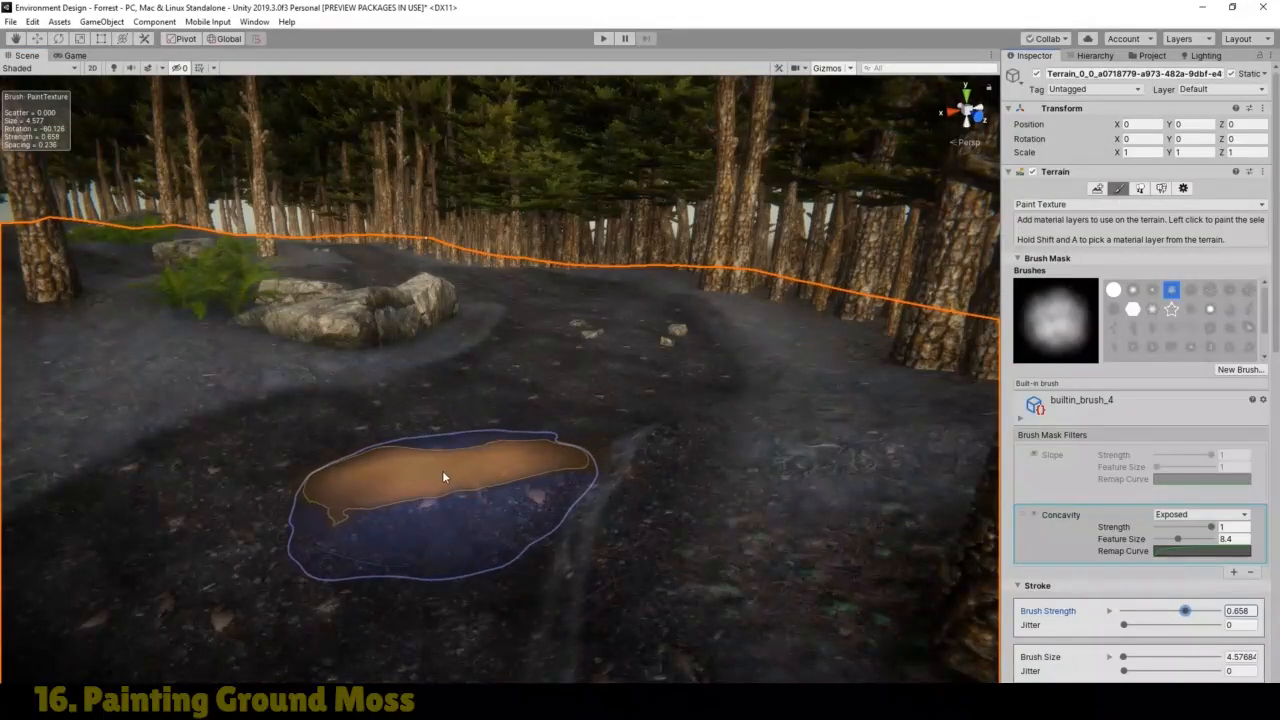
mouse_move(443, 477)
mouse_down()
mouse_move(366, 482)
mouse_move(280, 449)
mouse_up()
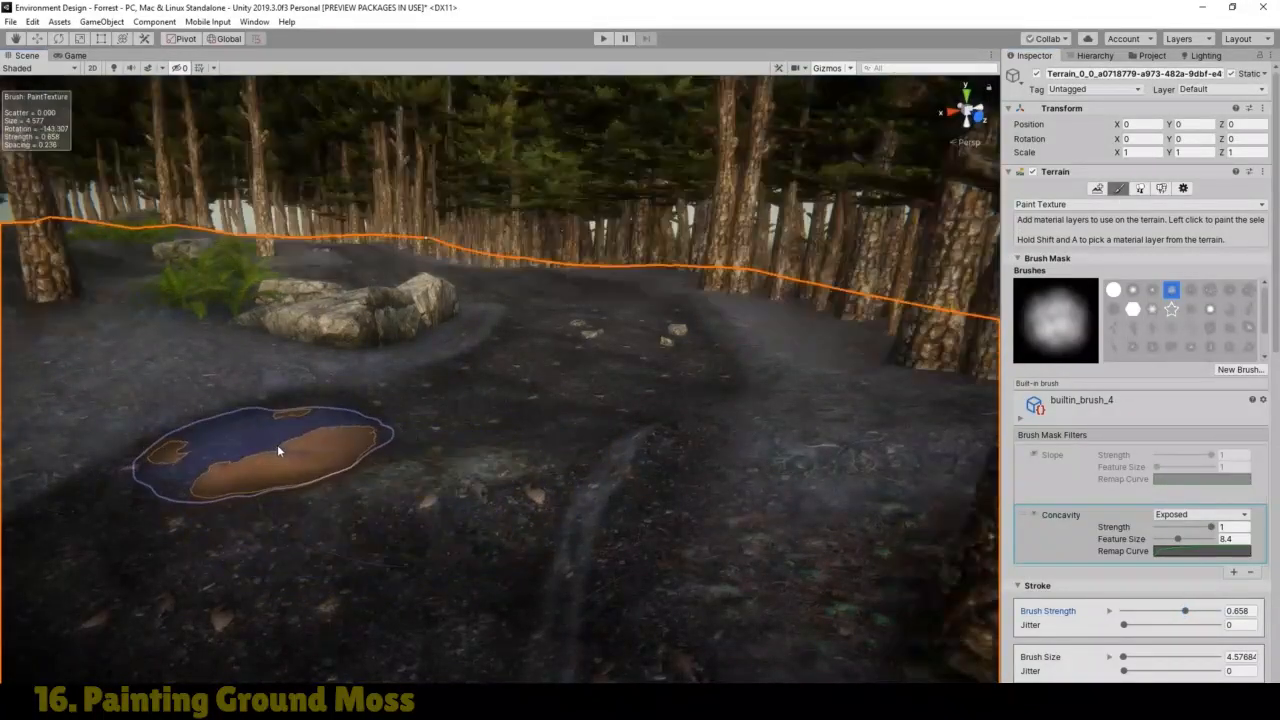
Step: Paint Rocky moss patches on the raised dark ground in front of the boulder with ferns, farther along the path
click(16, 39)
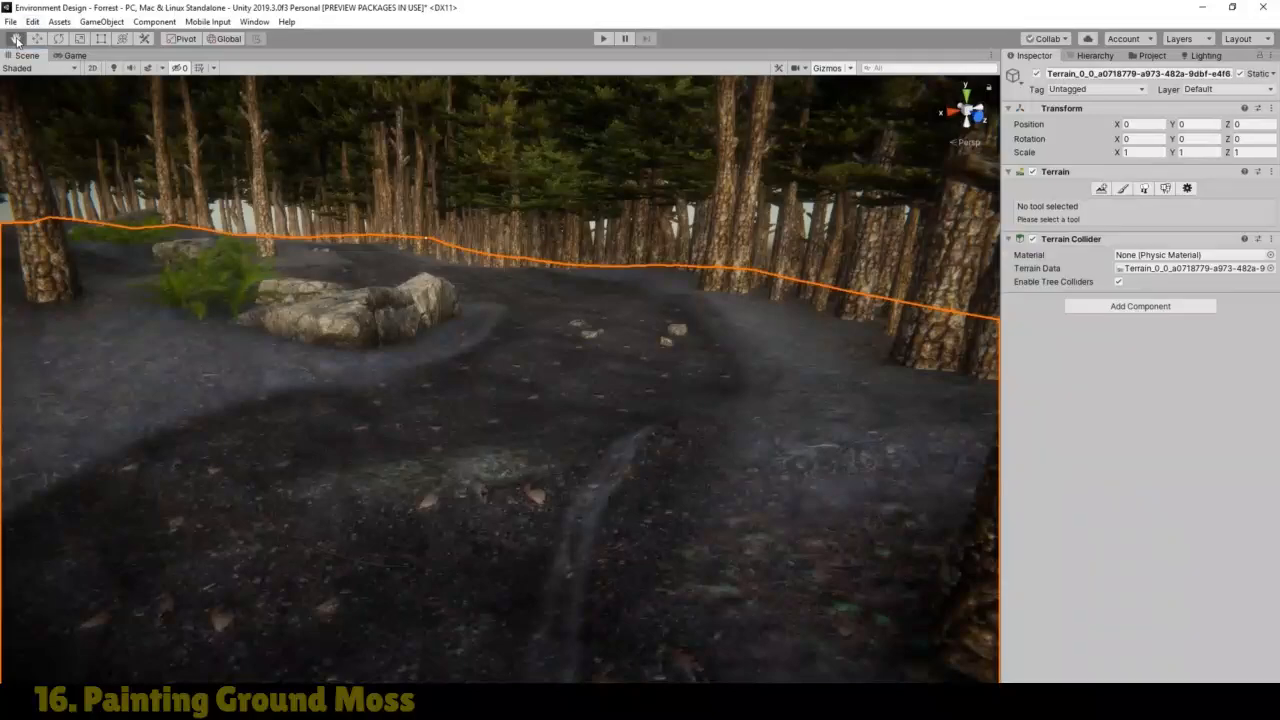
drag(597, 360, 598, 373)
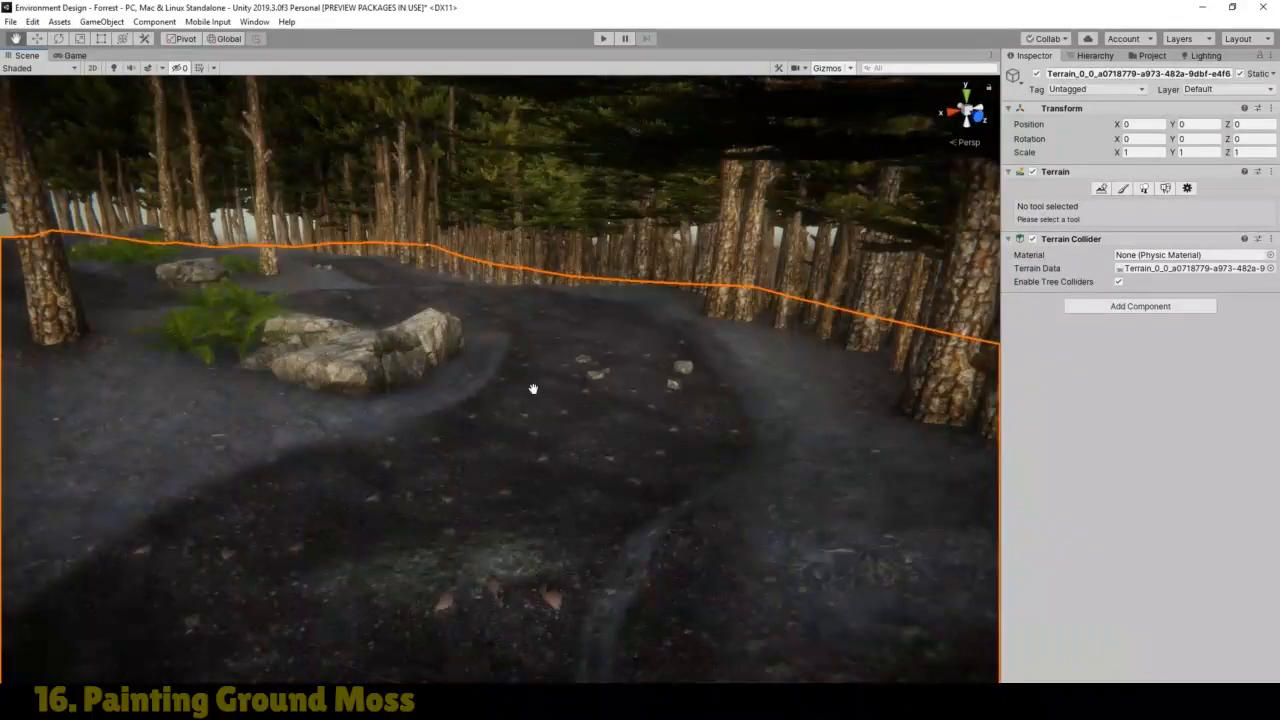
right_drag(533, 389, 554, 401)
scroll(553, 401, down, 3)
drag(532, 411, 559, 392)
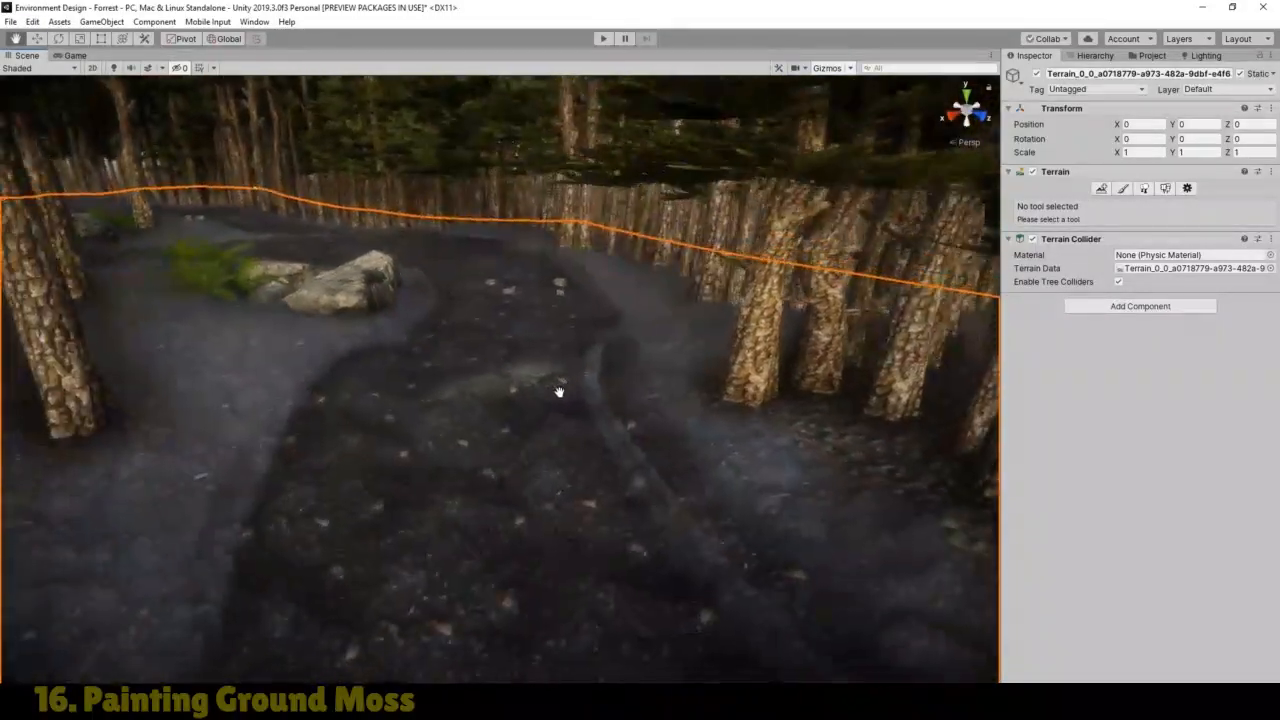
drag(507, 430, 519, 470)
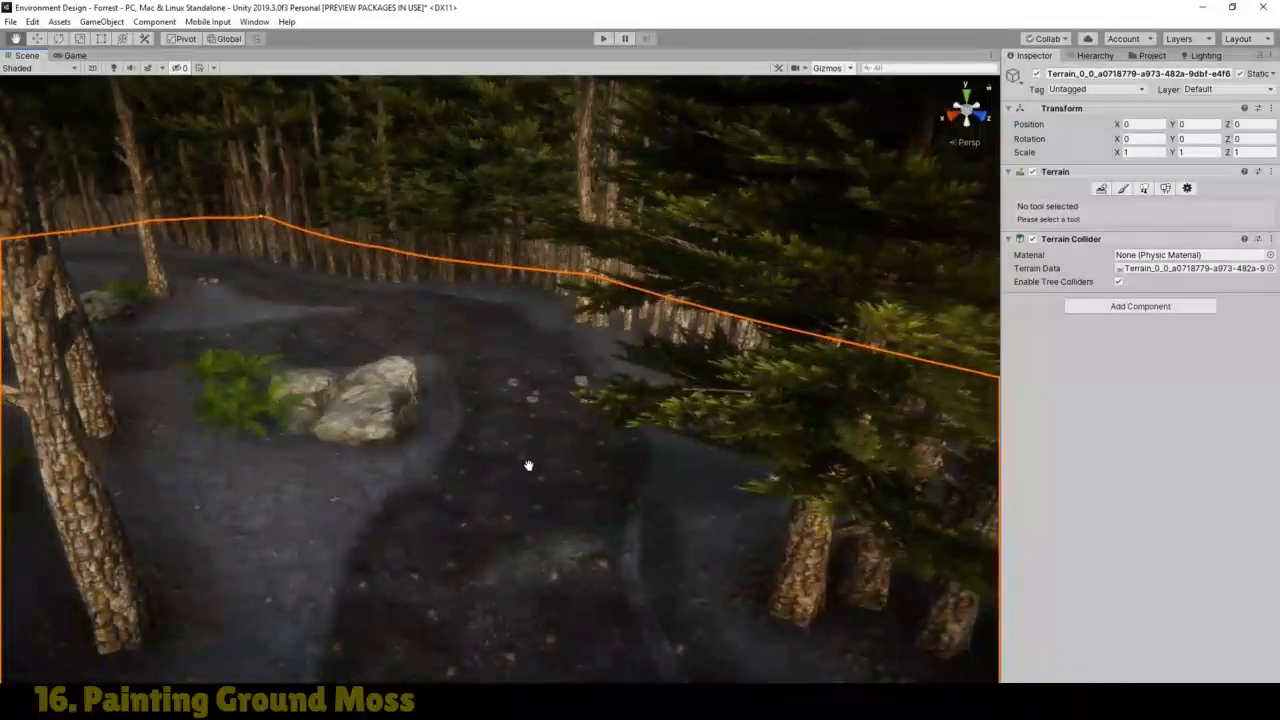
scroll(527, 462, up, 3)
scroll(526, 460, up, 3)
drag(494, 317, 560, 414)
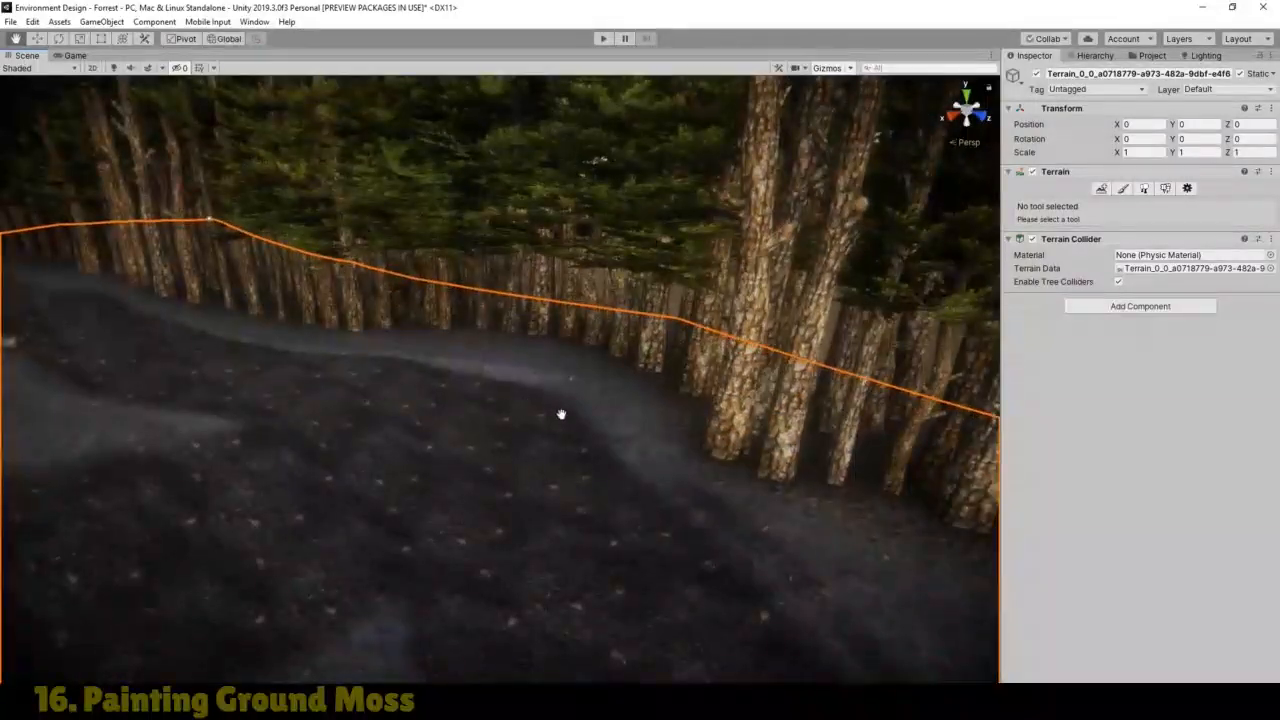
right_drag(560, 414, 192, 368)
drag(192, 368, 345, 410)
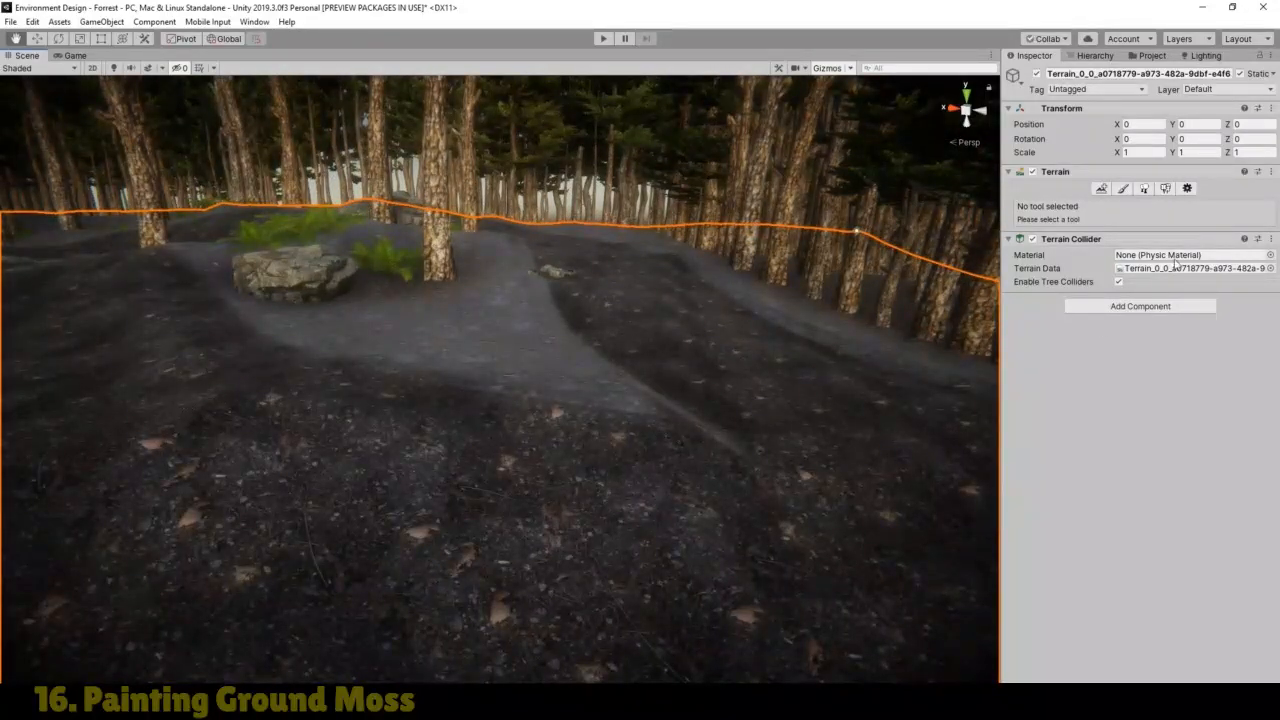
click(1123, 188)
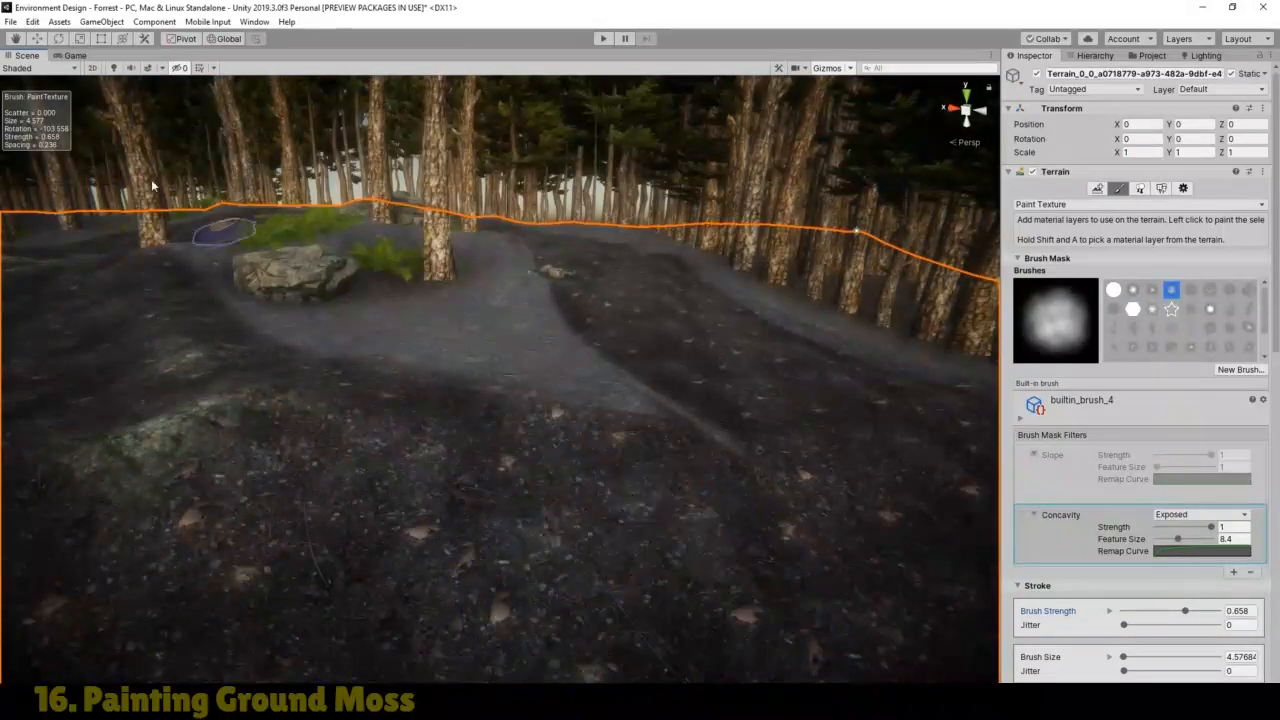
Step: Paint a Rocky moss patch on the dark ground between the mossy mound and the large boulder with the fern
click(16, 38)
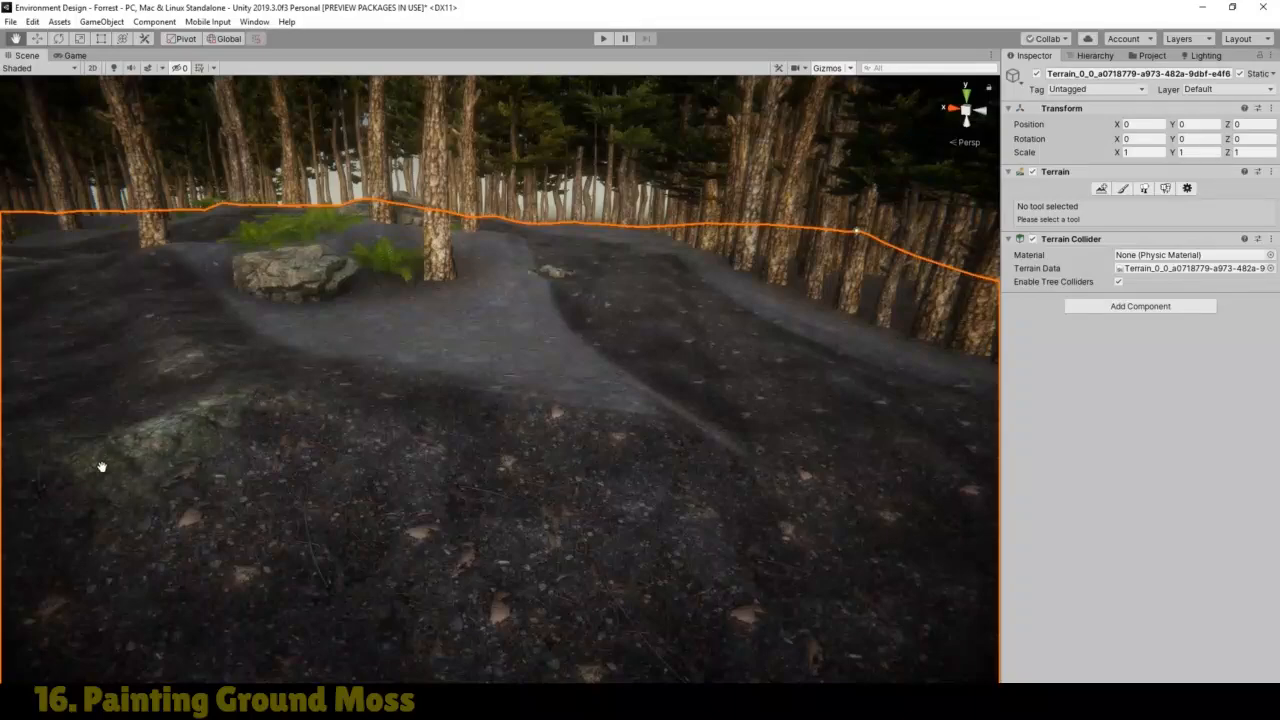
drag(260, 466, 200, 470)
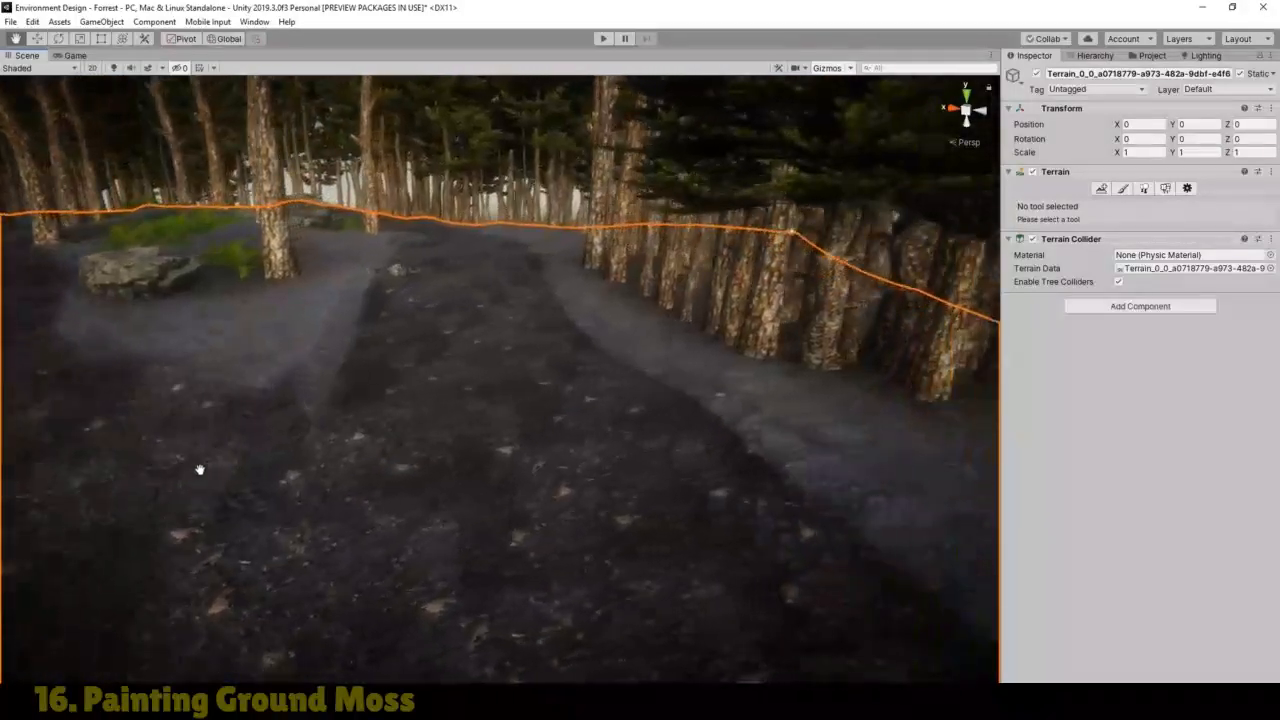
right_drag(411, 483, 274, 449)
drag(340, 456, 423, 453)
scroll(423, 453, up, 4)
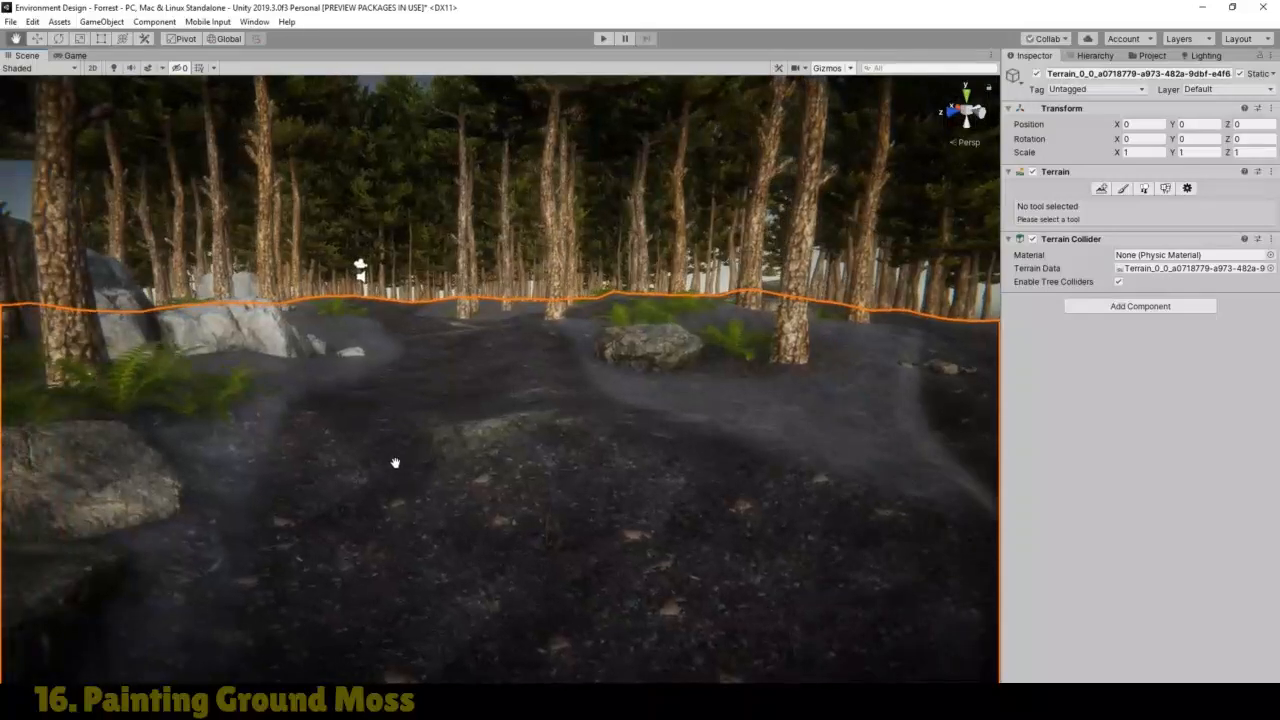
click(1123, 189)
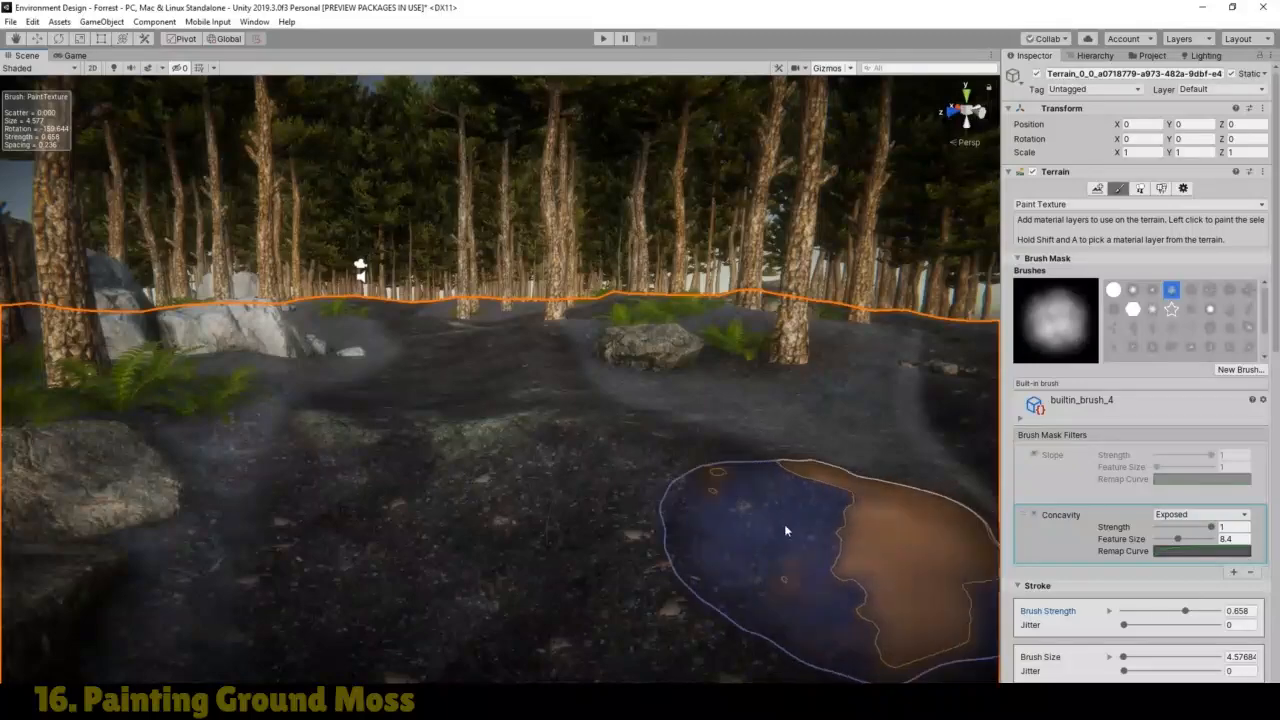
Step: Paint Rocky moss patches on the broad dark slope beside the pale strip that borders the dense row of pines
click(15, 36)
drag(617, 457, 491, 440)
mouse_move(491, 440)
right_down()
mouse_move(568, 464)
mouse_move(400, 400)
right_up()
drag(400, 400, 400, 508)
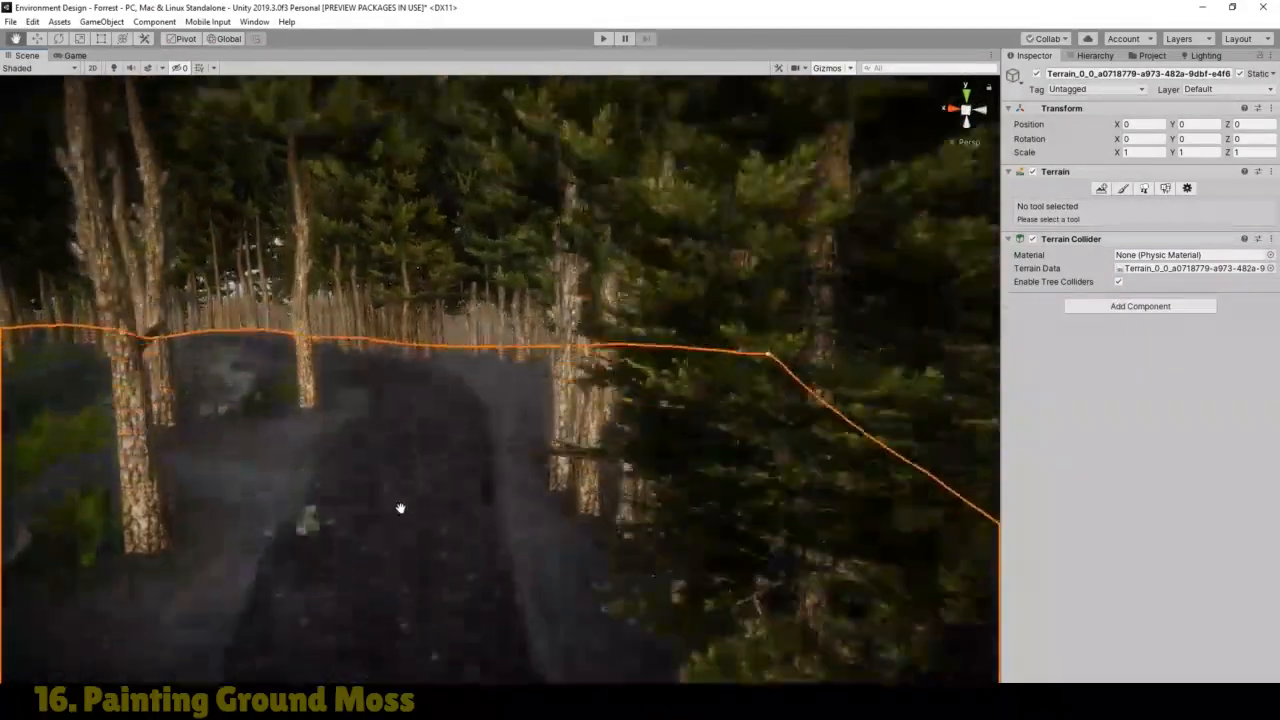
scroll(460, 526, up, 3)
scroll(452, 513, down, 6)
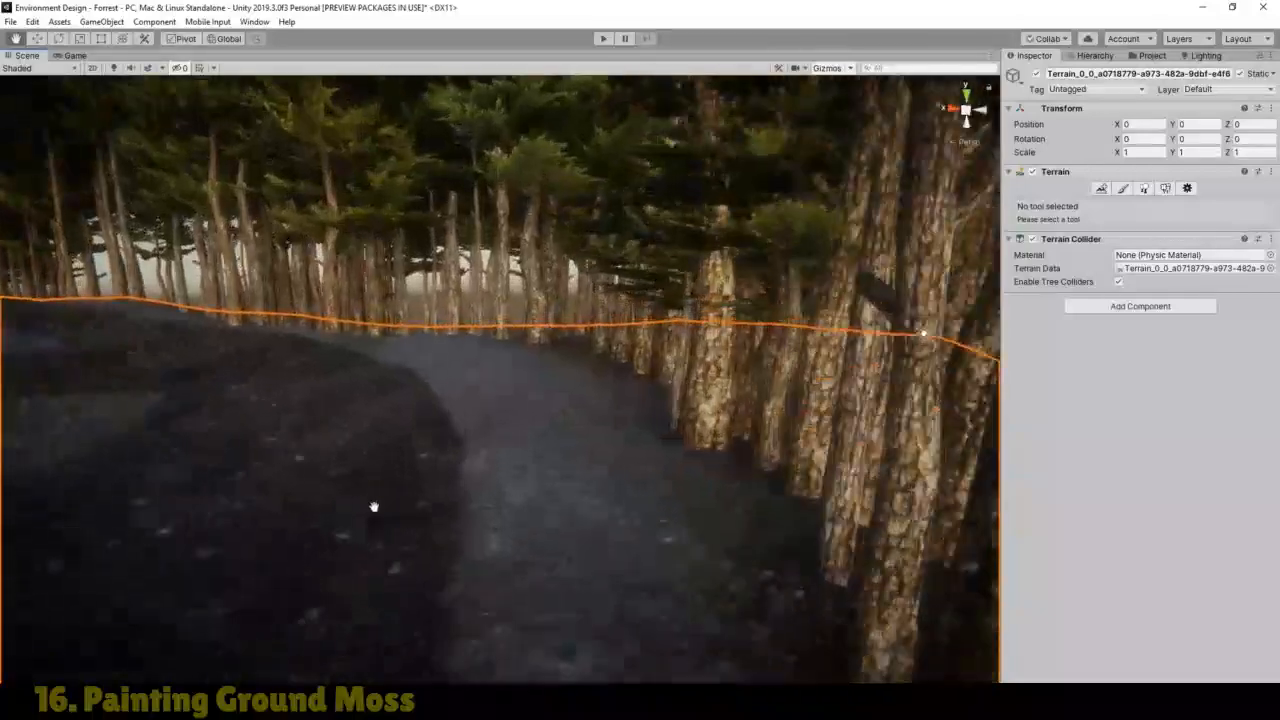
scroll(499, 550, up, 4)
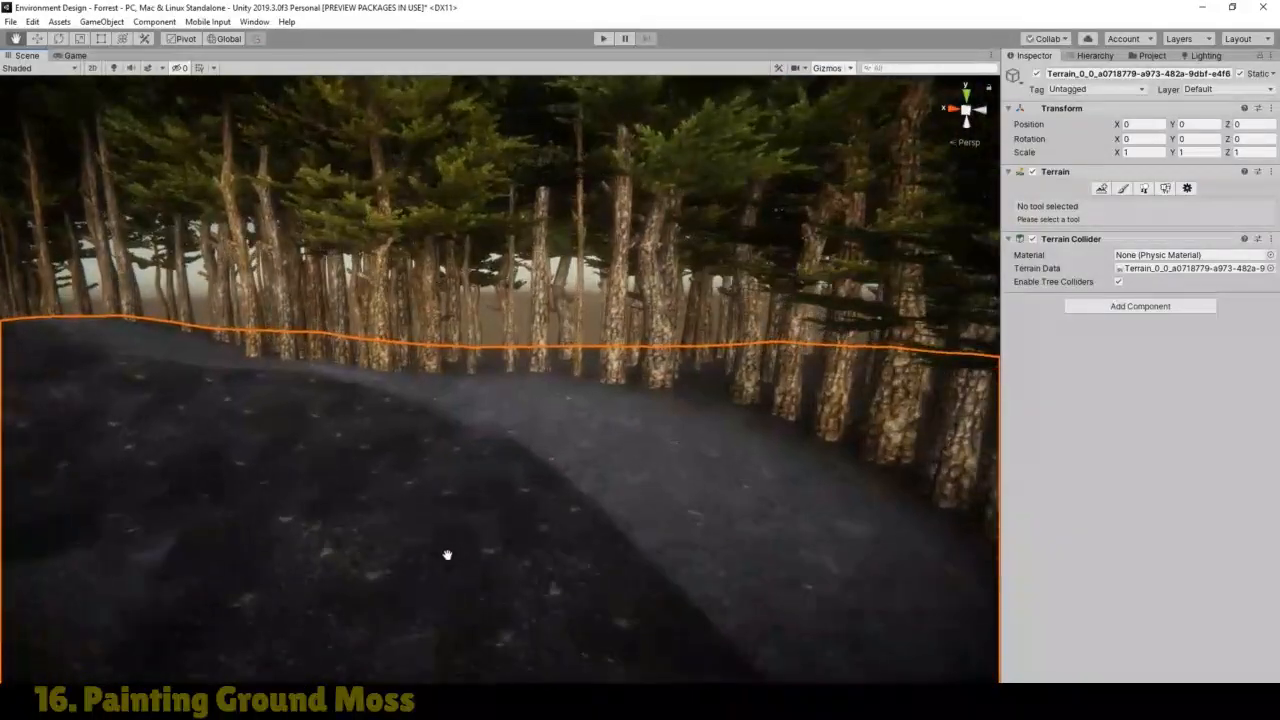
drag(449, 554, 538, 342)
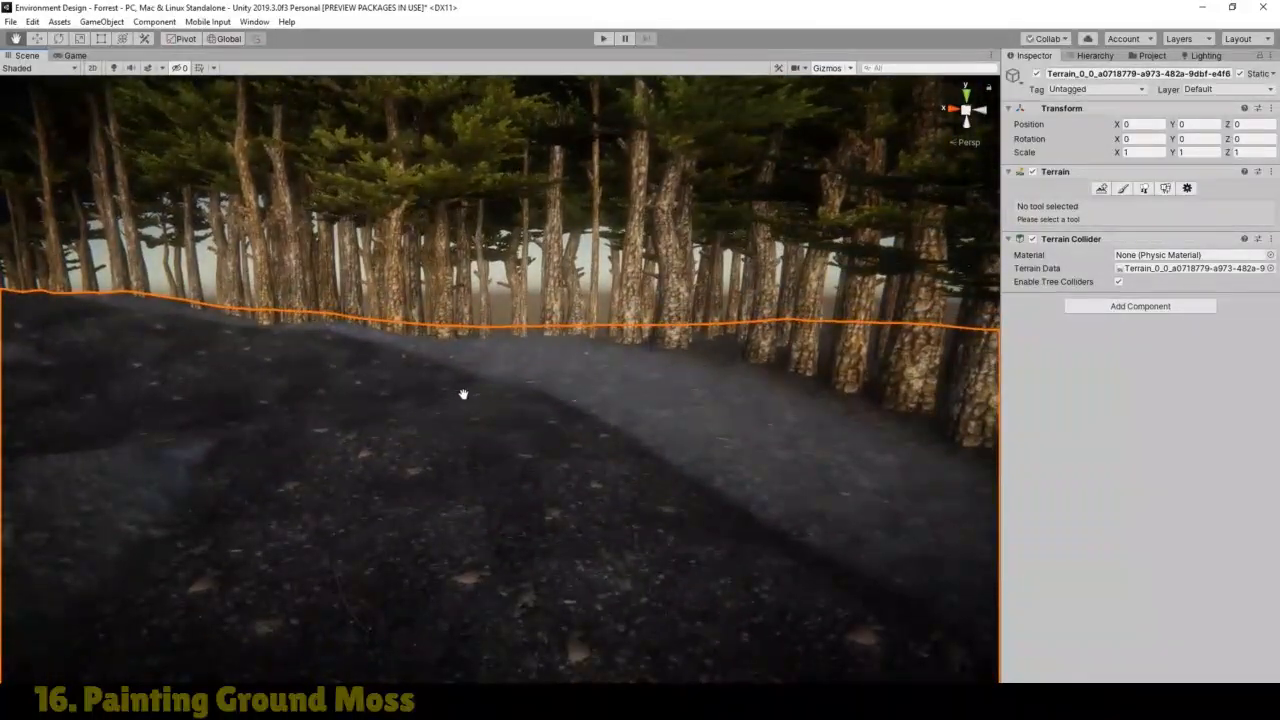
click(1122, 189)
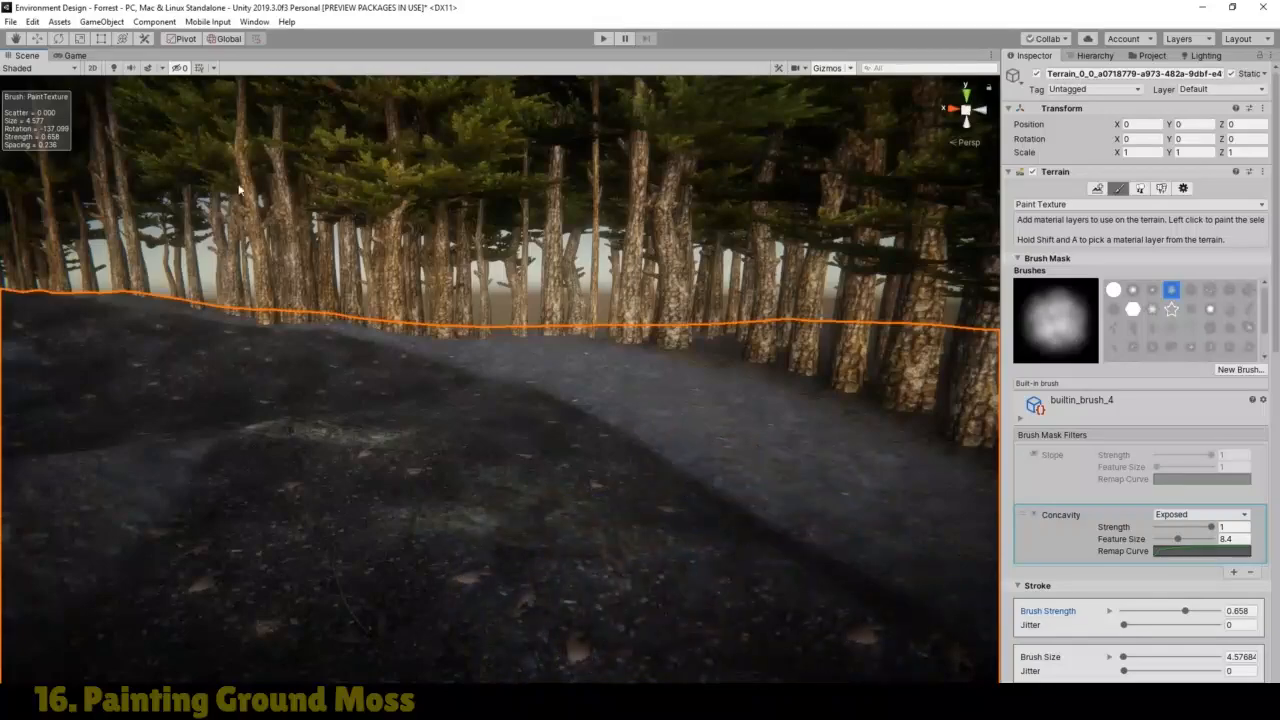
Step: Paint Rocky moss patches over the raised dark ground between the tree-lined pale strip and the pale mound
click(16, 40)
mouse_move(289, 385)
mouse_down()
mouse_move(1069, 426)
mouse_move(262, 603)
mouse_up()
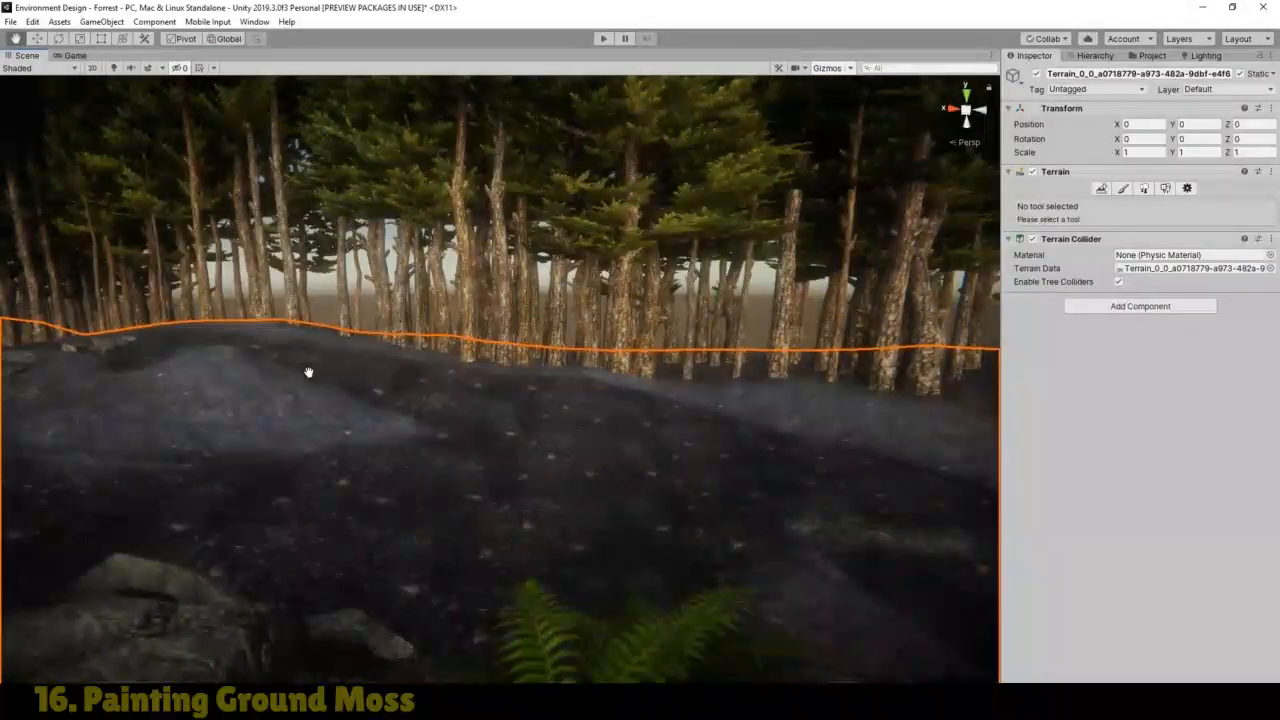
drag(308, 372, 393, 464)
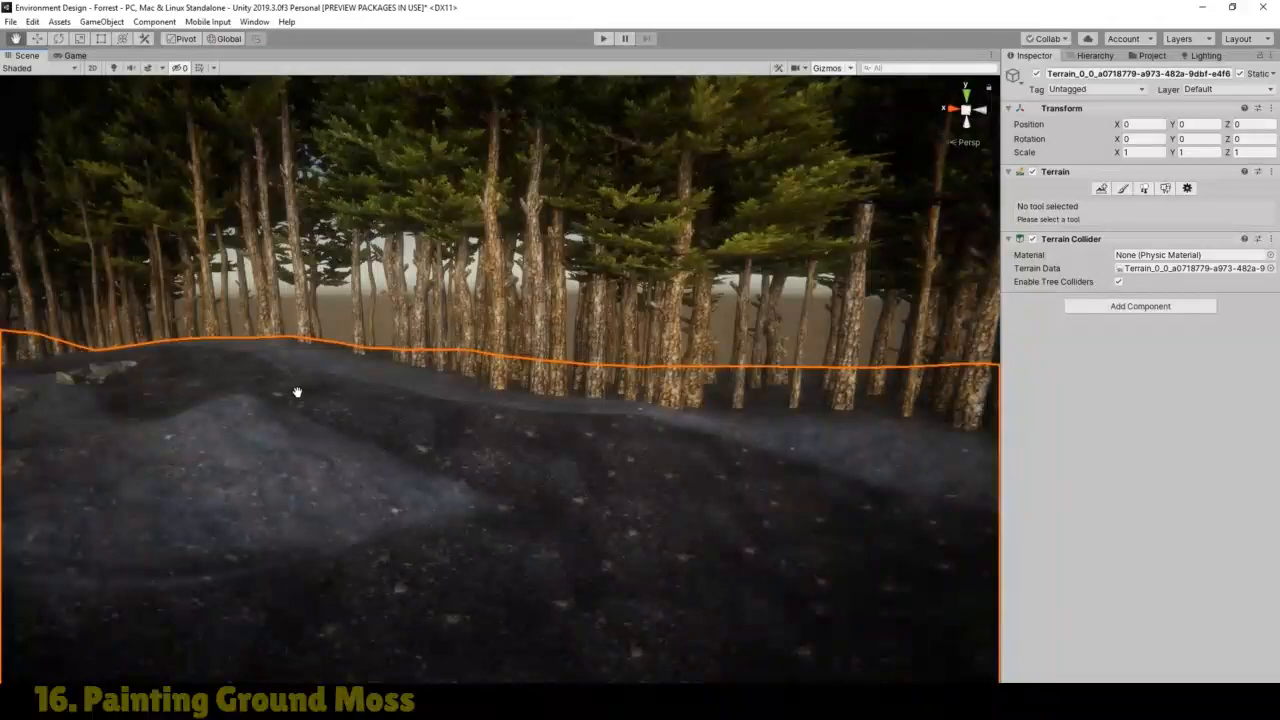
scroll(297, 391, up, 3)
scroll(291, 395, down, 2)
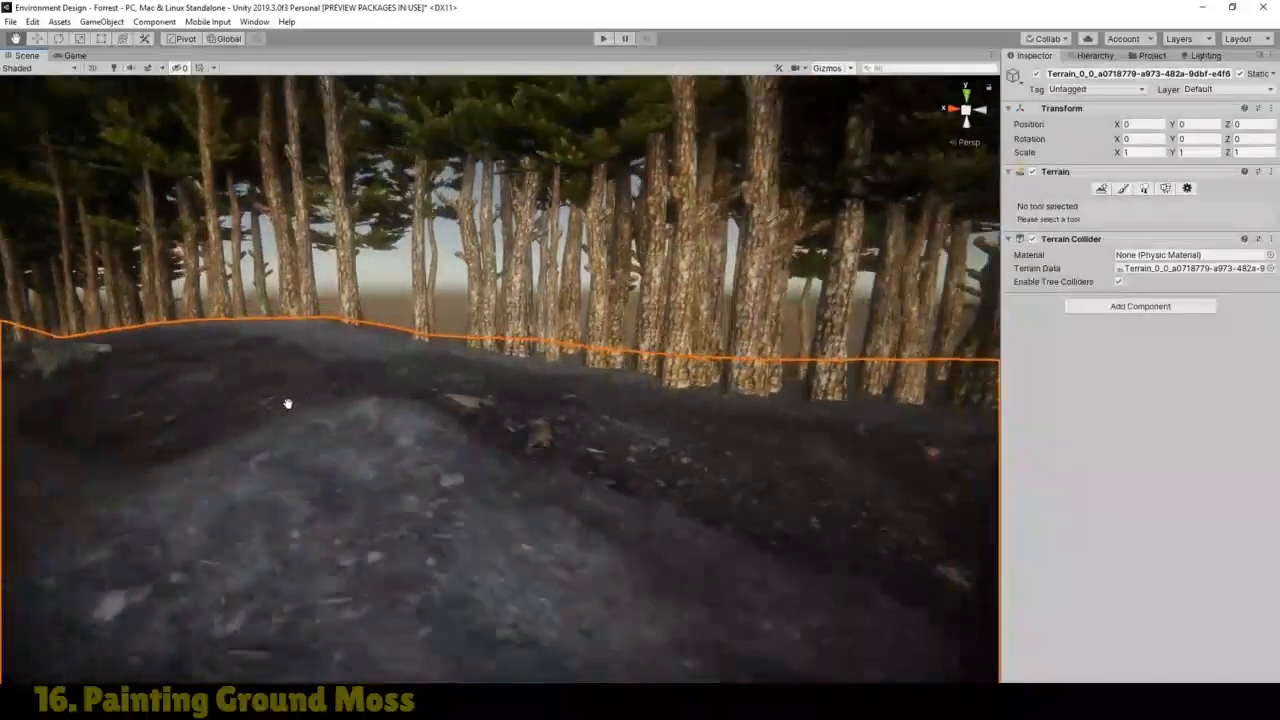
drag(286, 403, 582, 356)
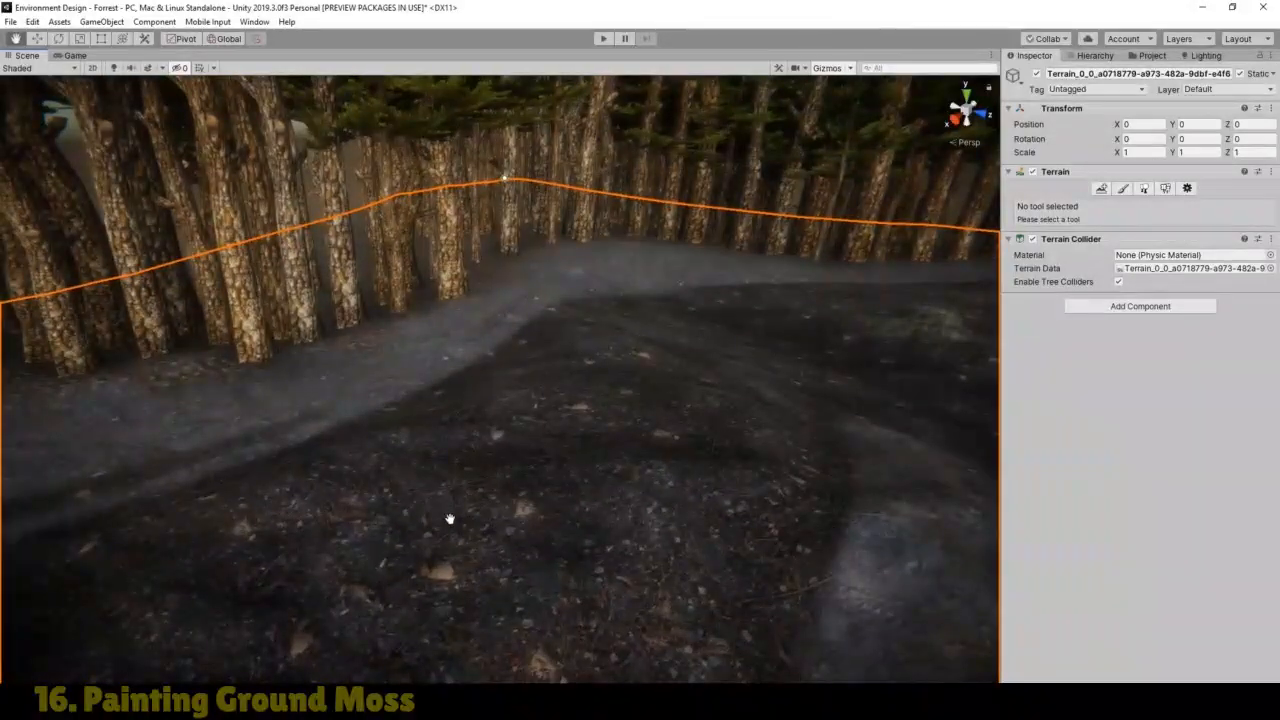
drag(449, 519, 292, 462)
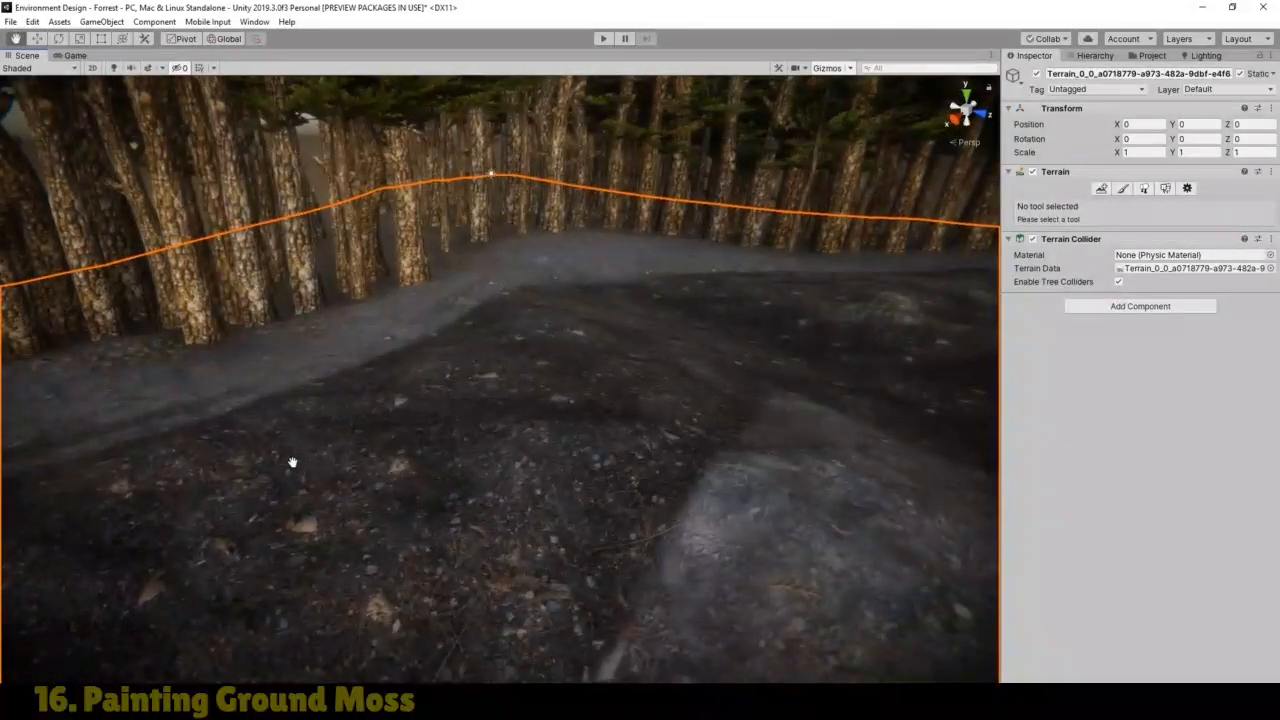
click(1122, 190)
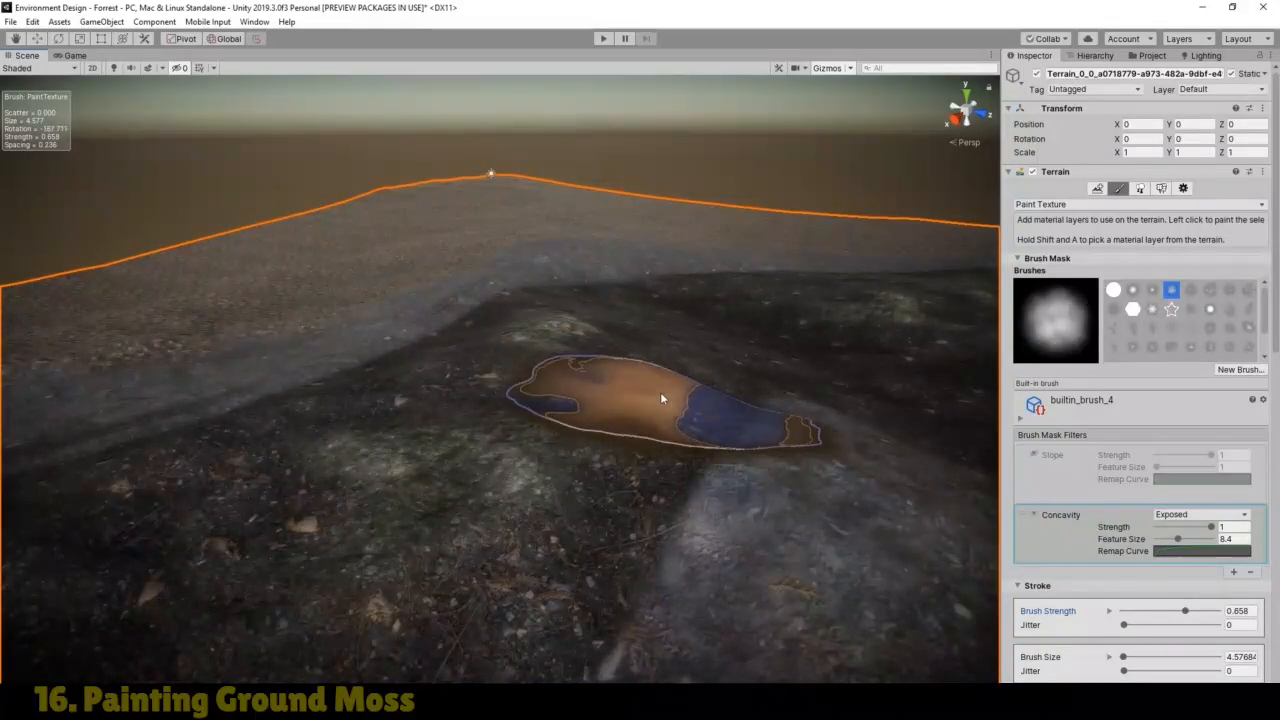
drag(661, 393, 724, 279)
drag(678, 348, 620, 348)
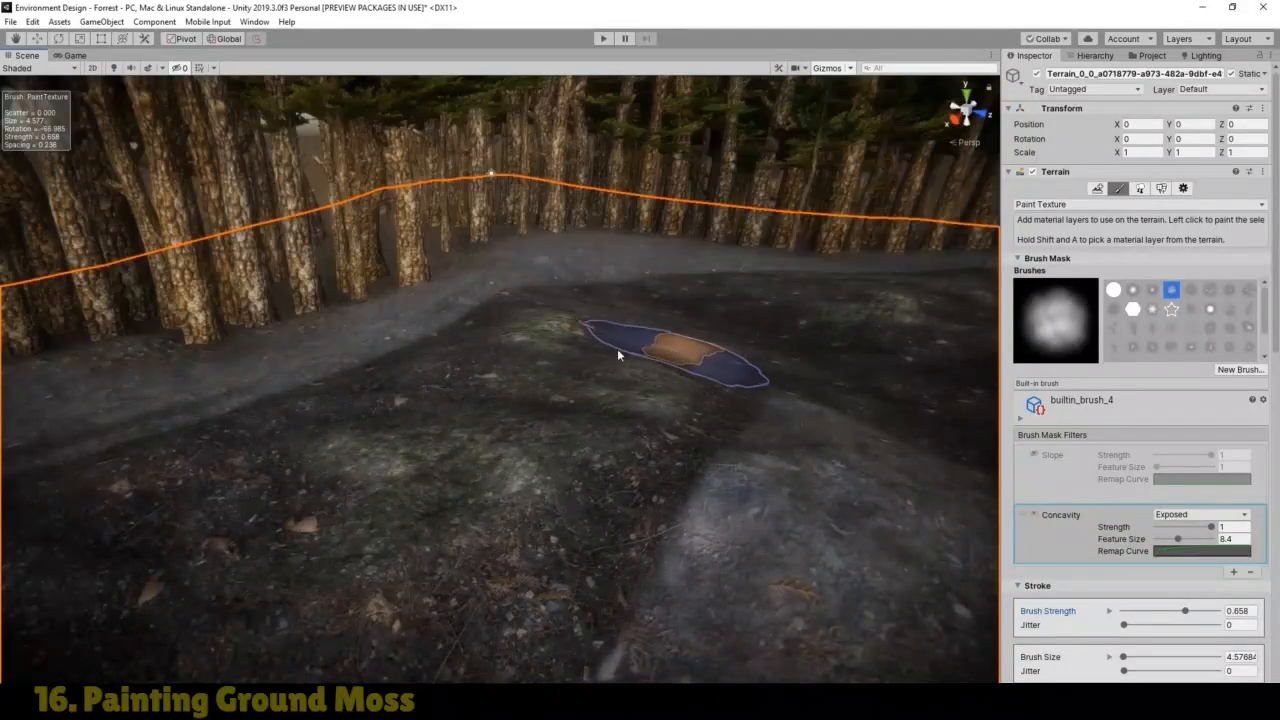
mouse_move(445, 385)
mouse_down()
mouse_move(348, 391)
mouse_move(148, 473)
mouse_move(731, 369)
mouse_up()
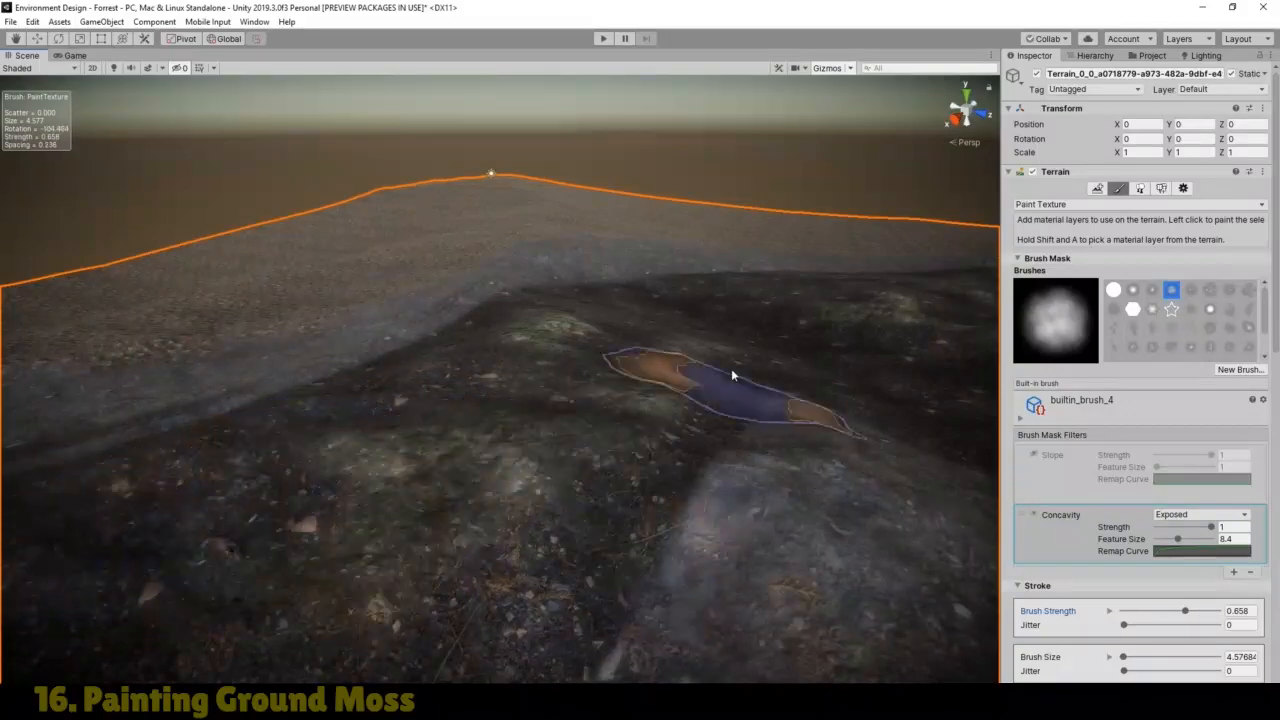
Step: Paint Rocky moss patches on the dark ridge leading toward the large layered boulder with the fern
click(14, 39)
drag(365, 380, 805, 232)
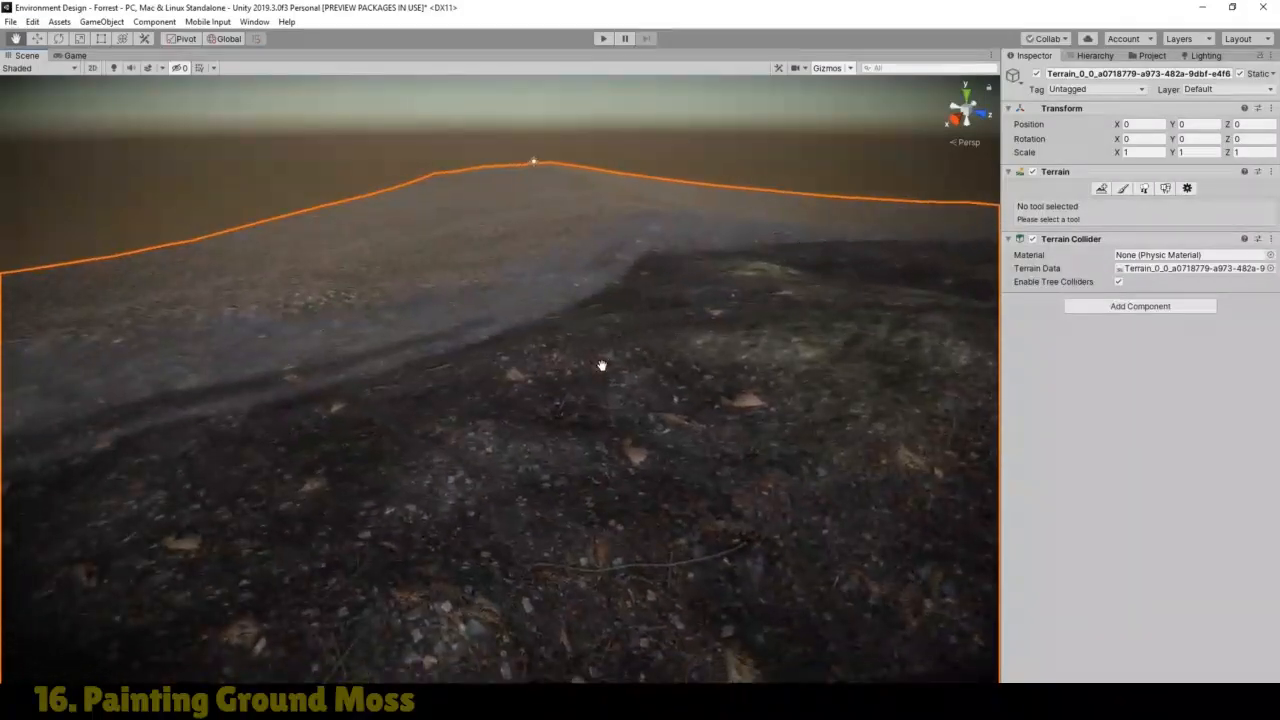
right_drag(602, 365, 771, 336)
drag(616, 407, 850, 295)
scroll(504, 432, down, 1)
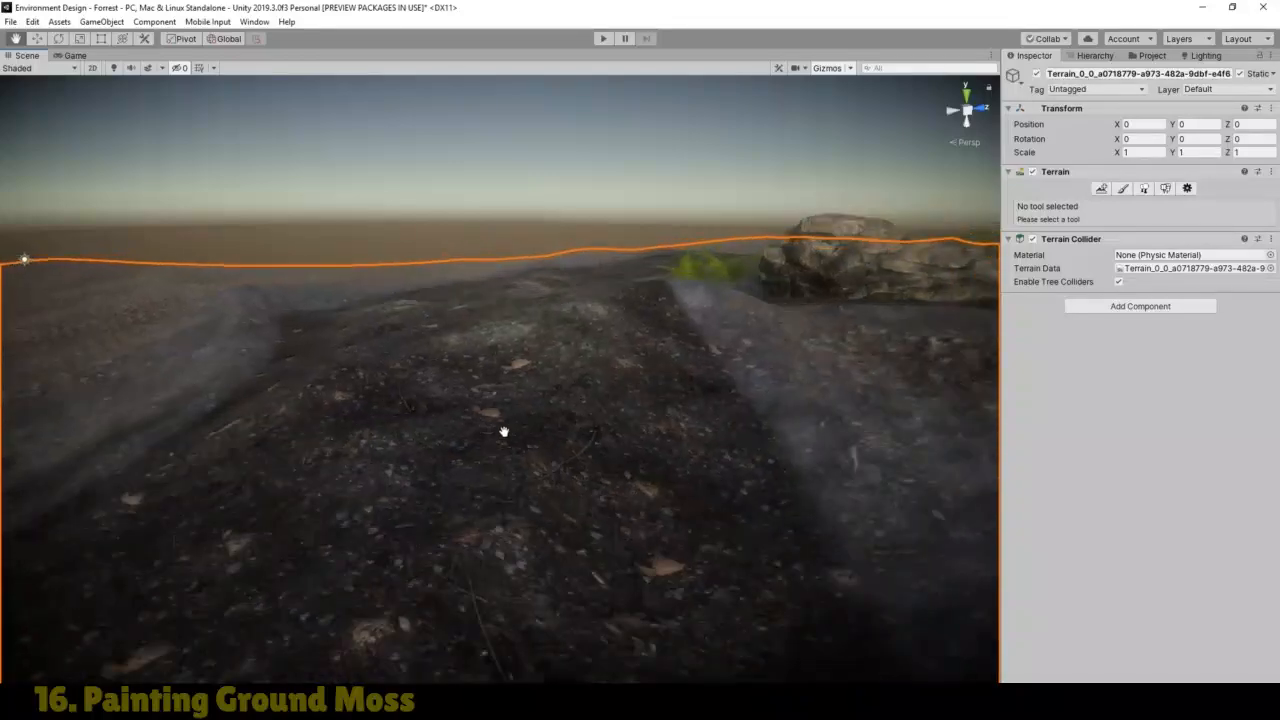
drag(475, 486, 446, 463)
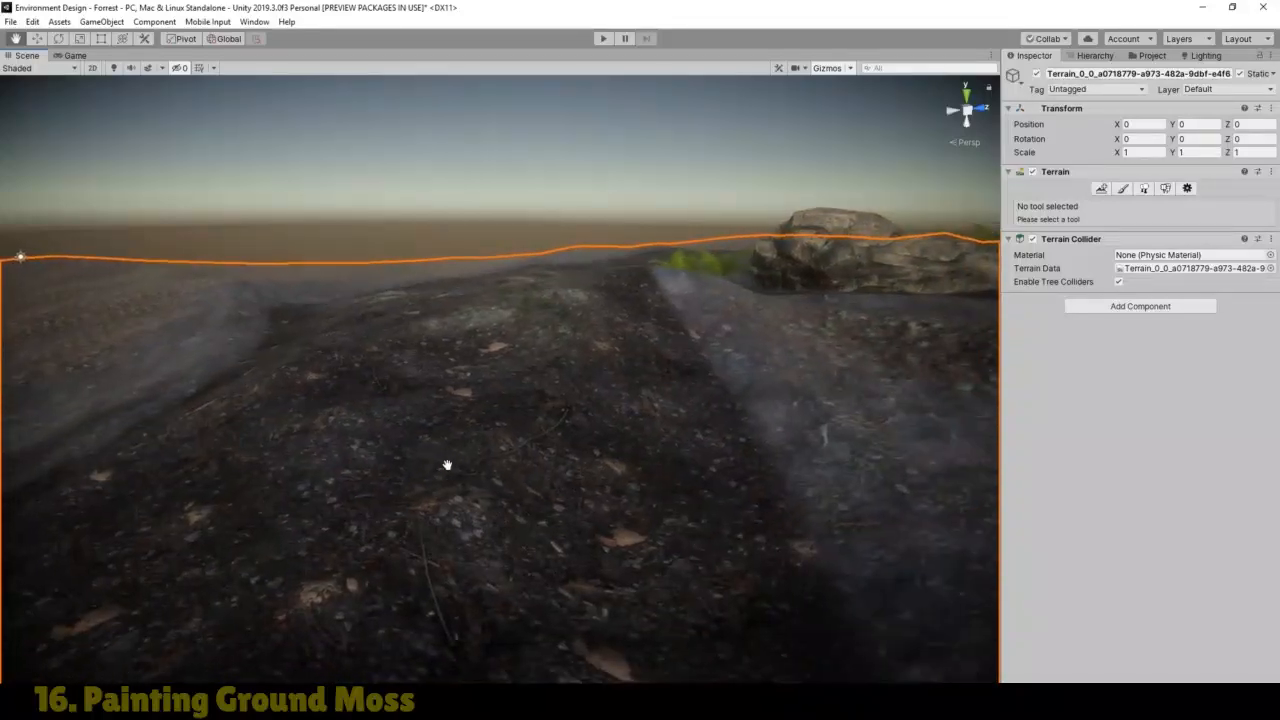
click(1122, 189)
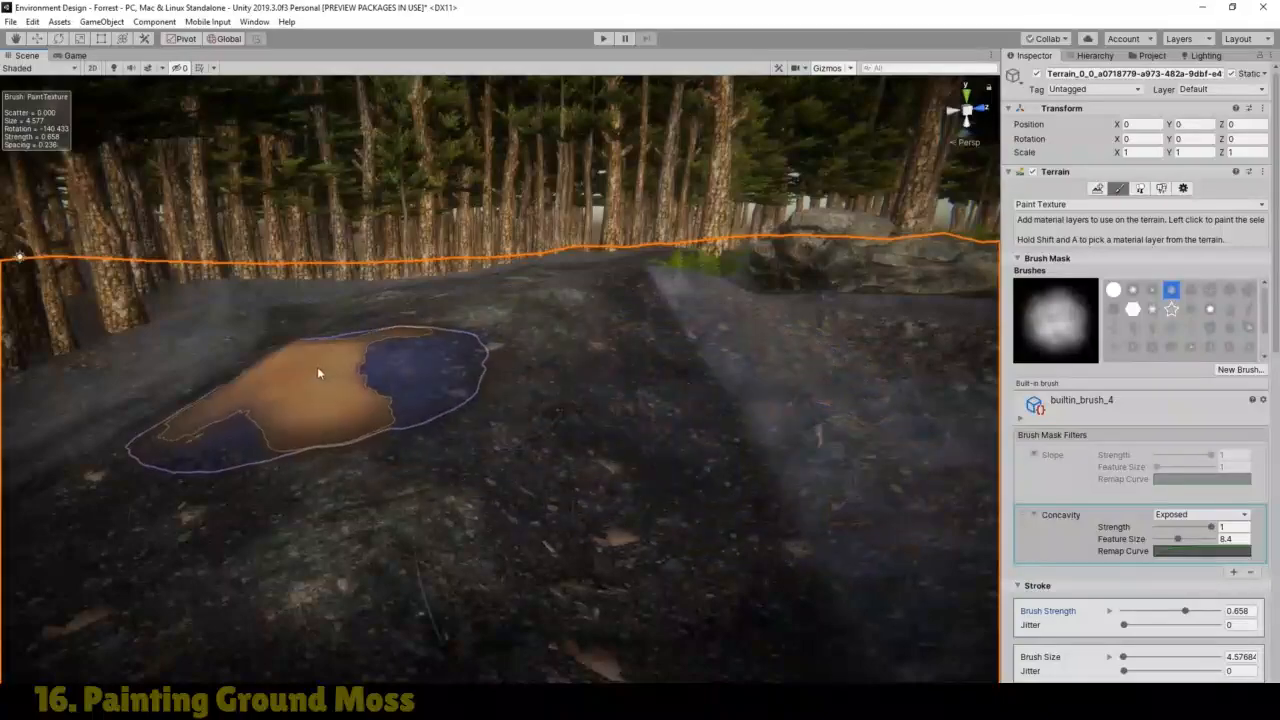
Step: Run the scene in Play mode and examine the painted ground from the starting mound along the shadowed slope to the small rock cluster
click(14, 39)
drag(475, 440, 403, 478)
drag(523, 513, 903, 514)
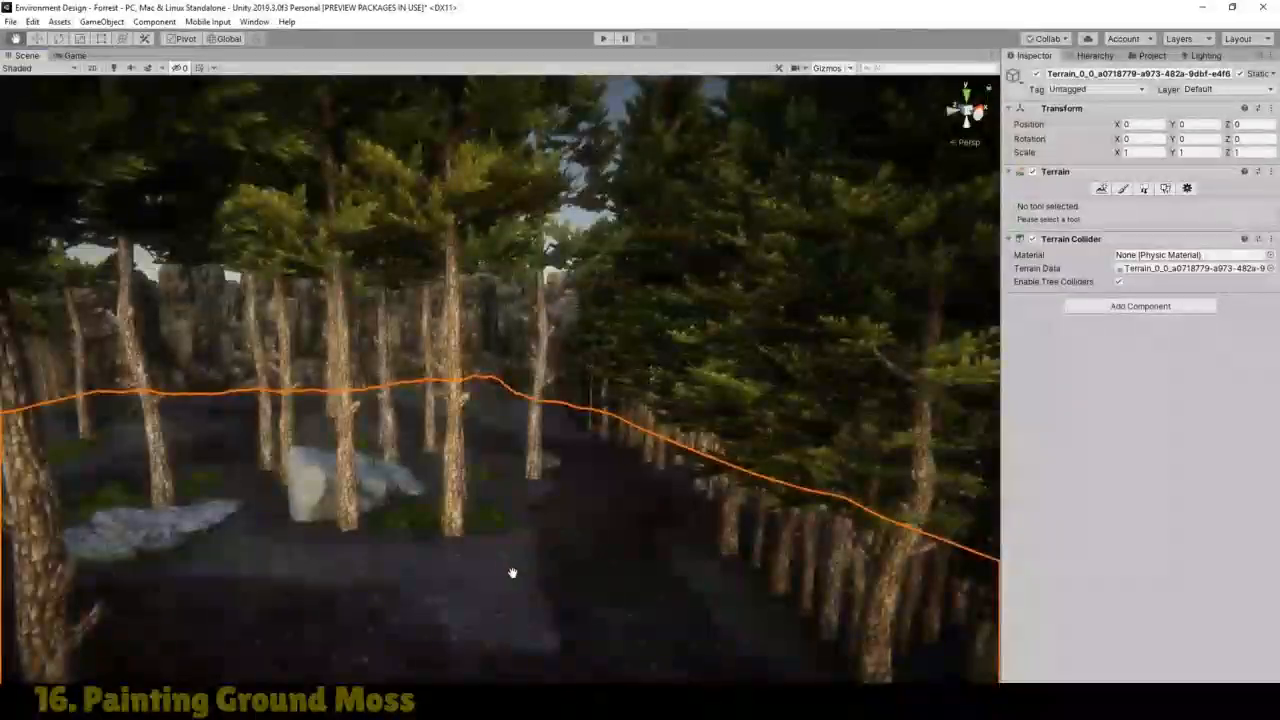
alt+drag(511, 571, 1020, 414)
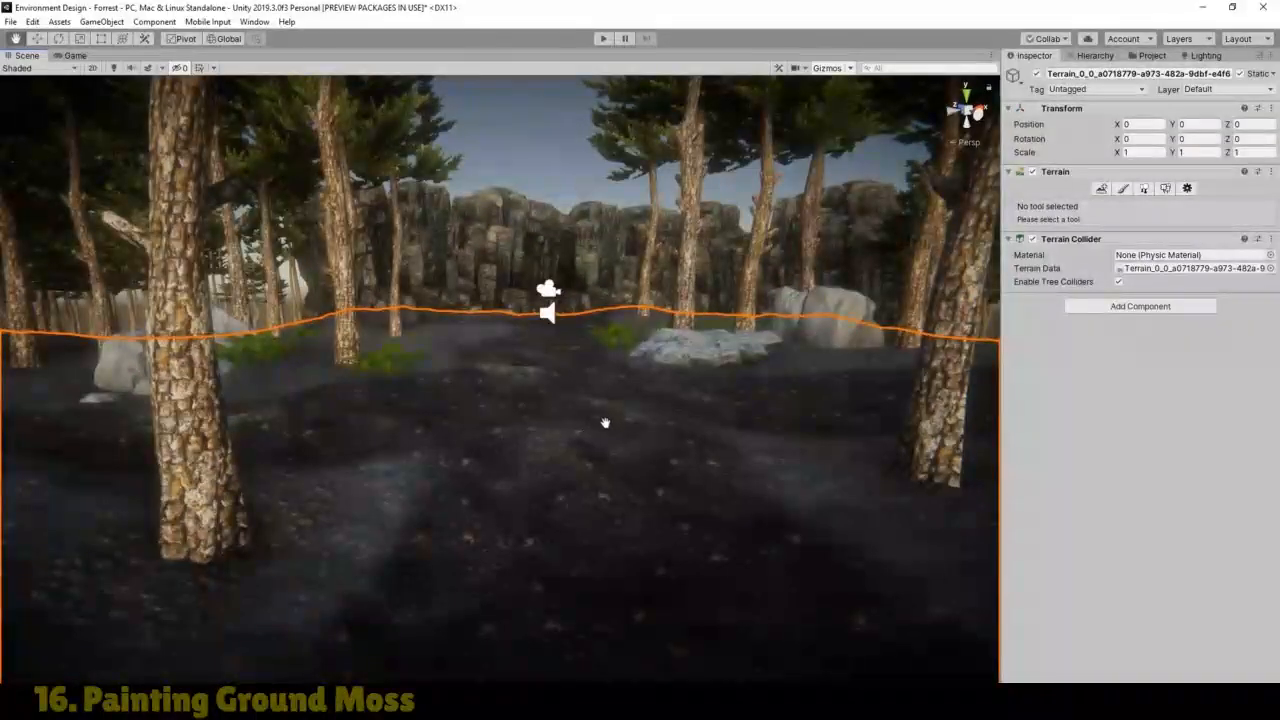
click(74, 56)
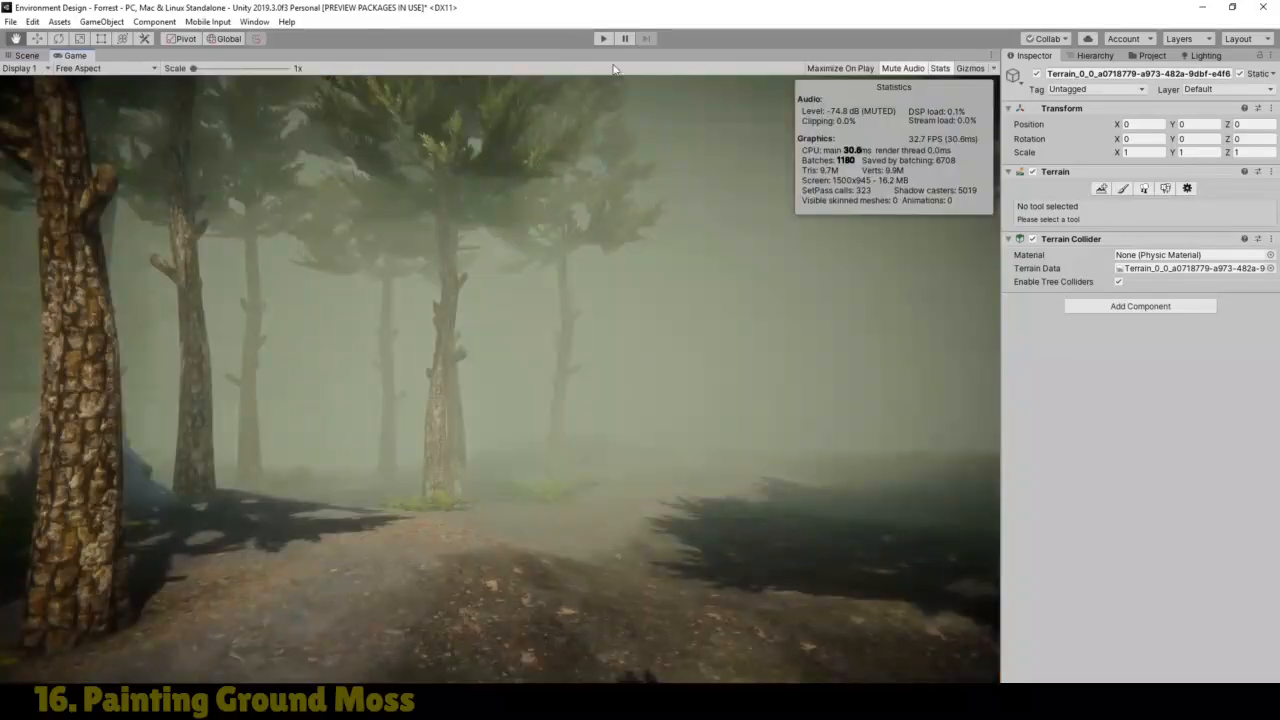
click(601, 39)
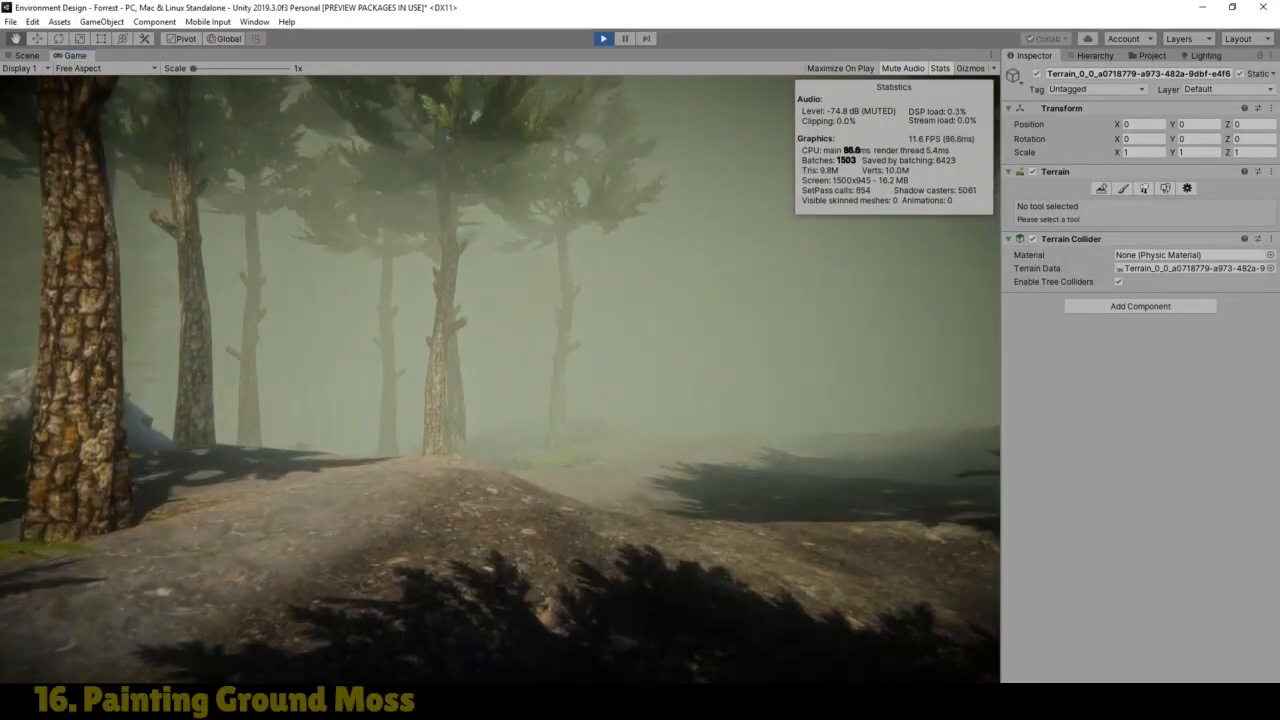
key(w)
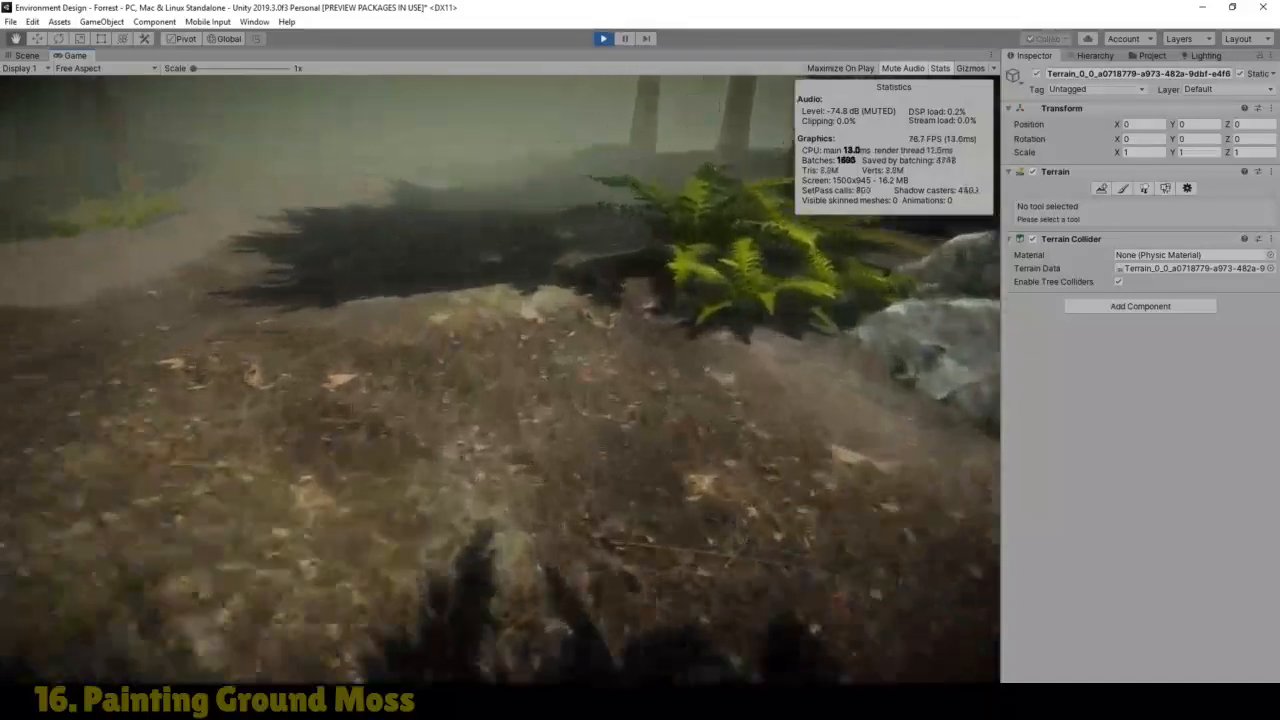
key(w)
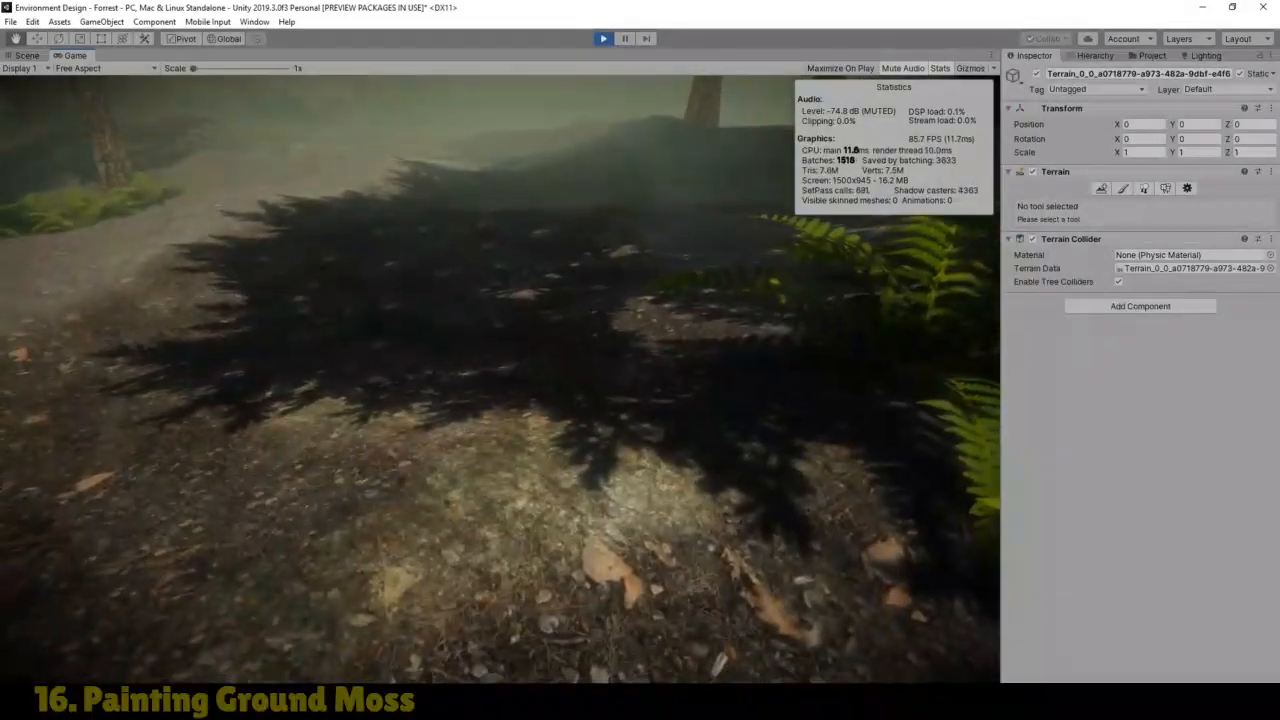
key(w)
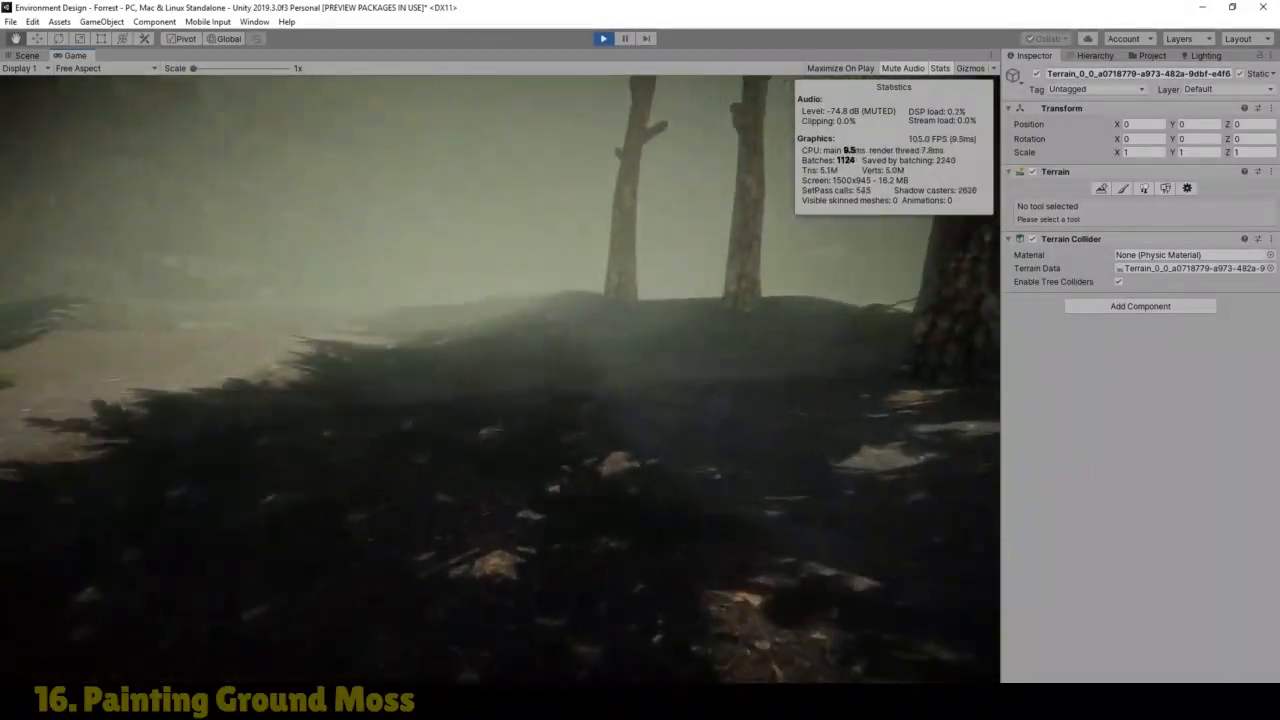
key(w)
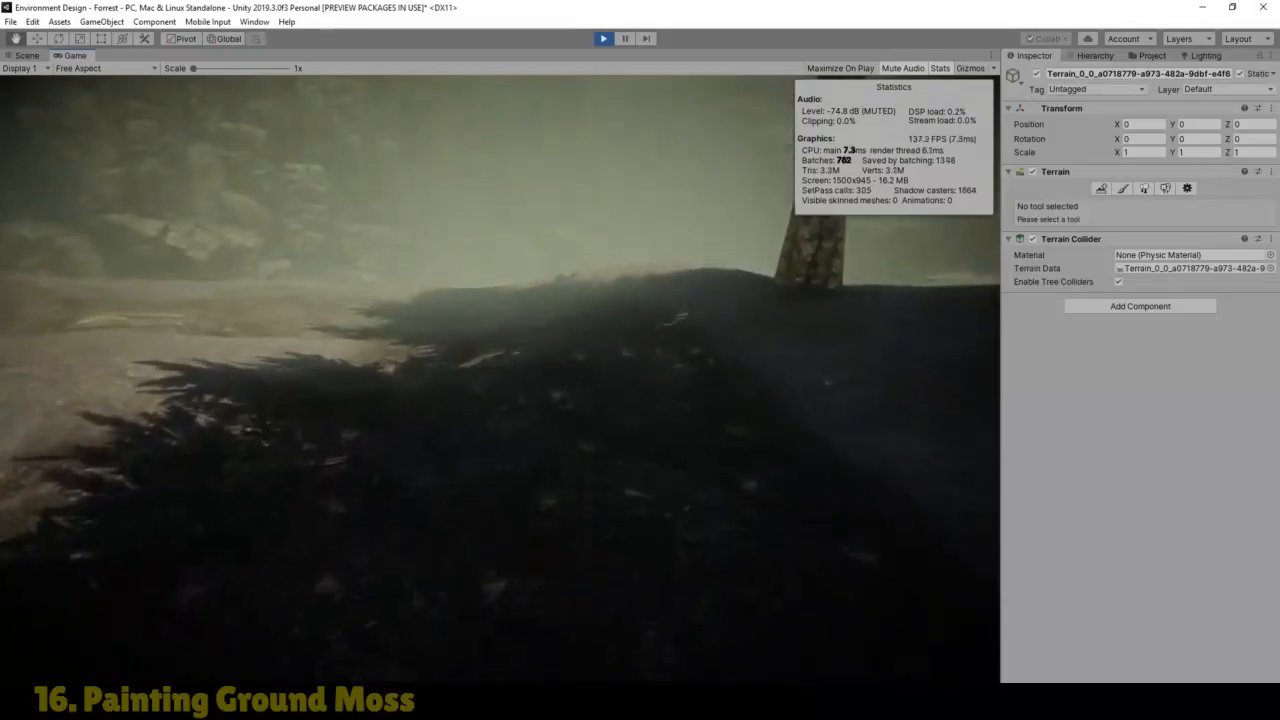
key(w)
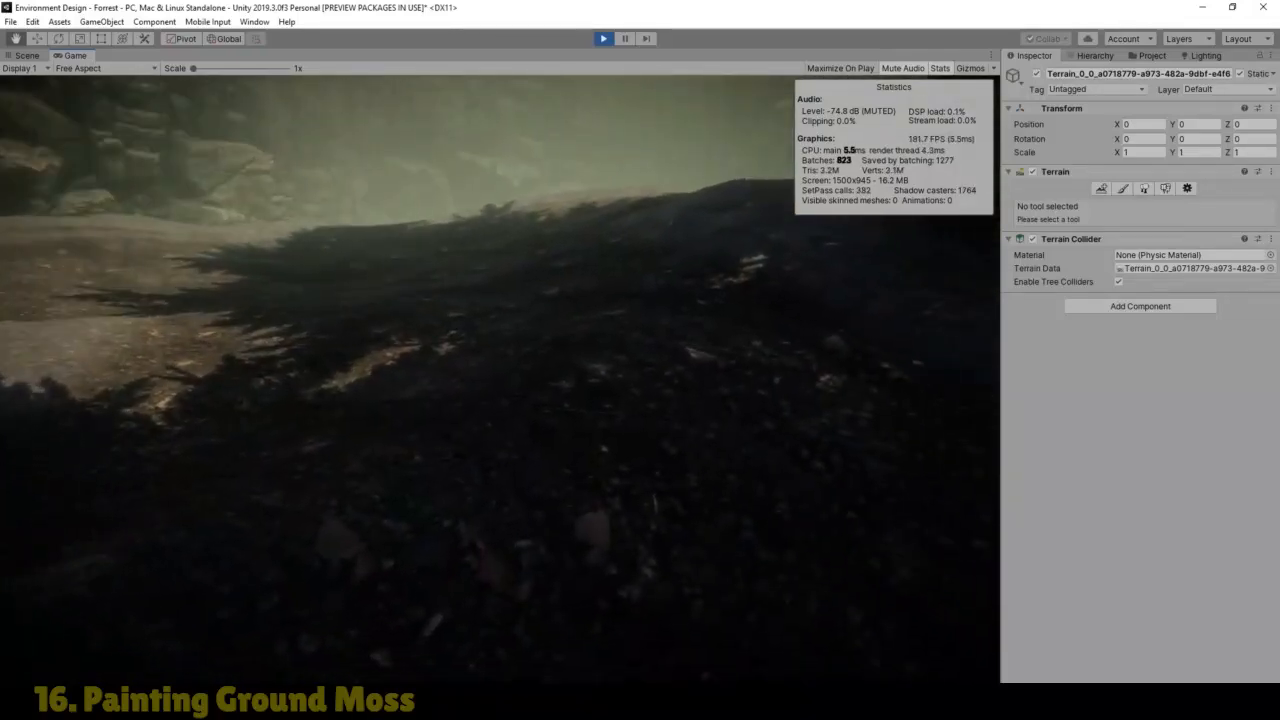
key(w)
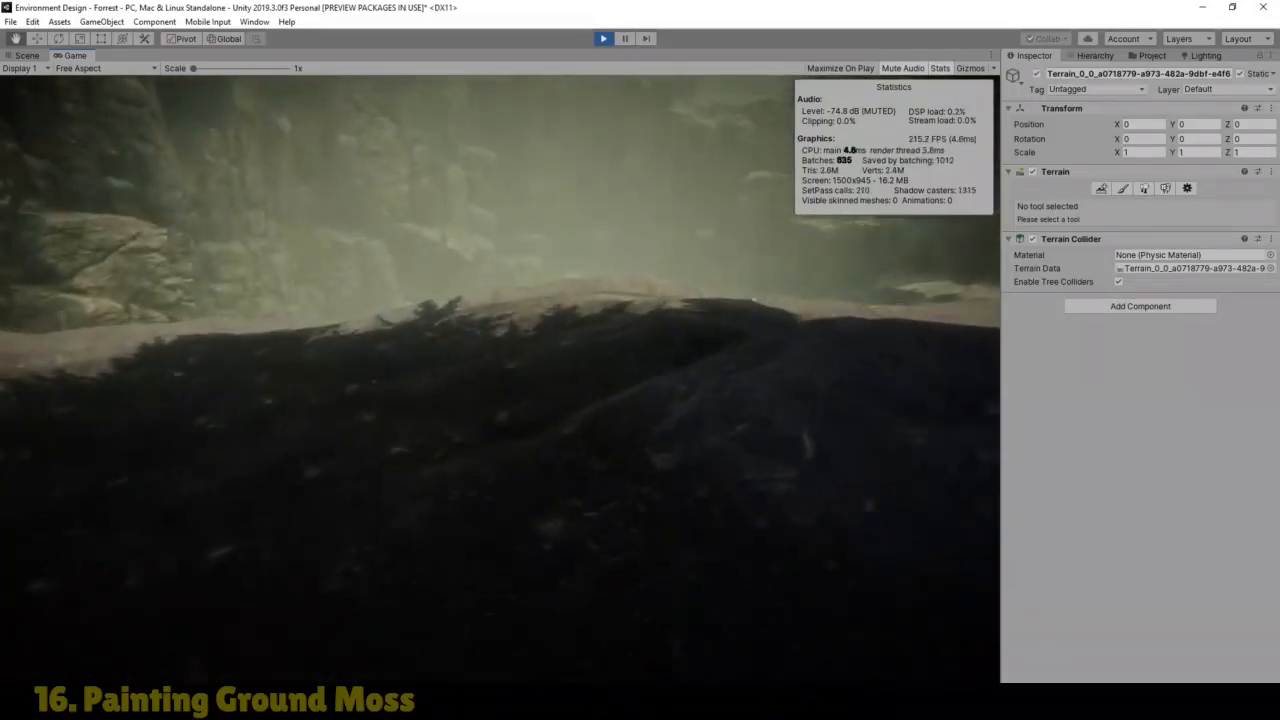
key(w)
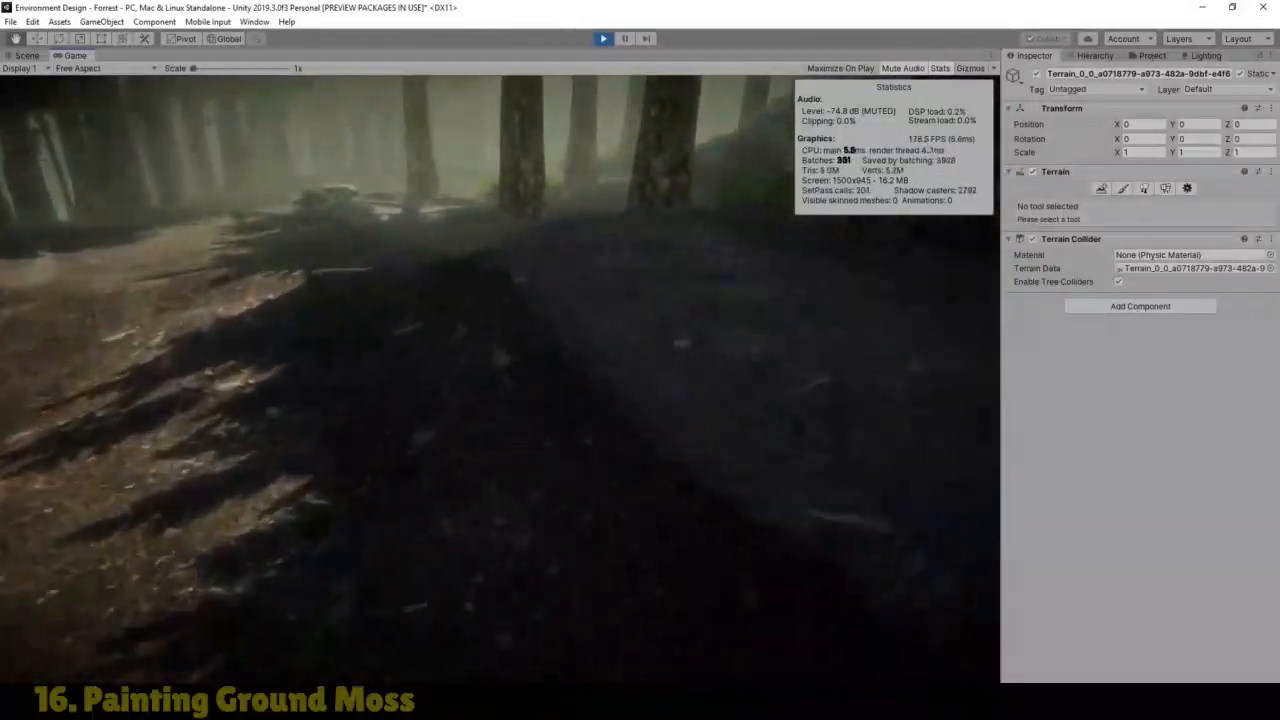
key(w)
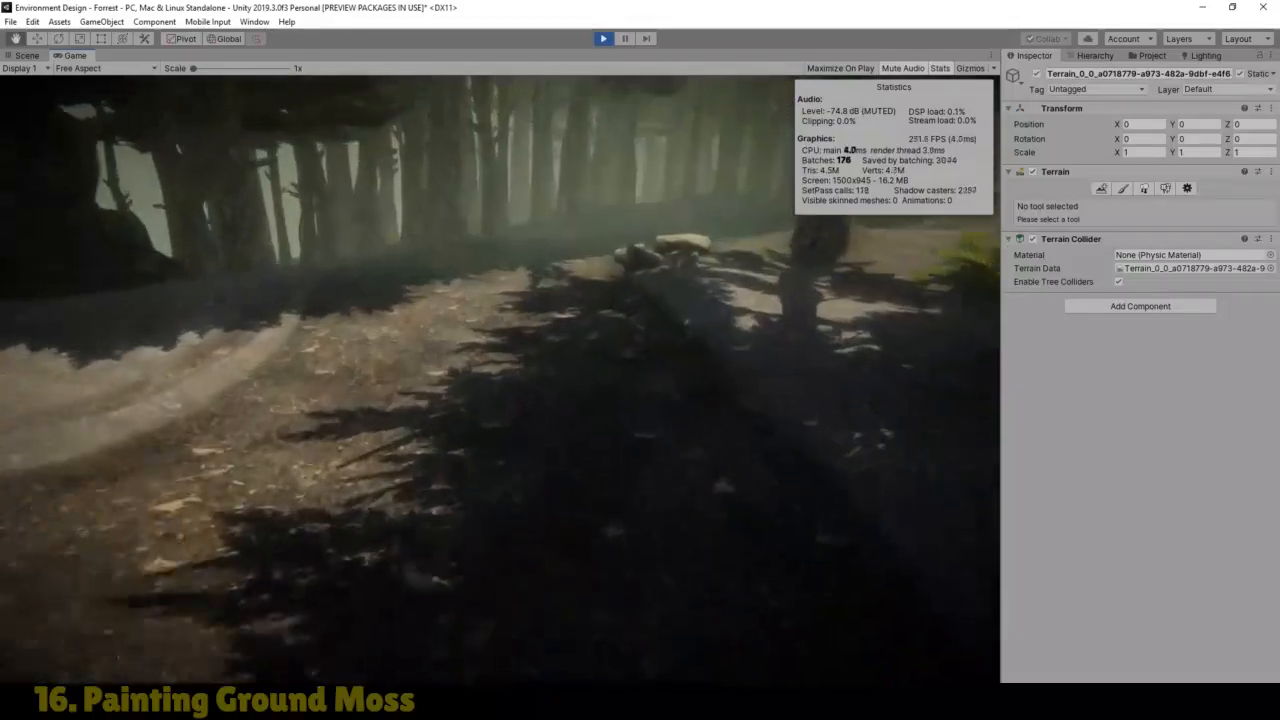
key(w)
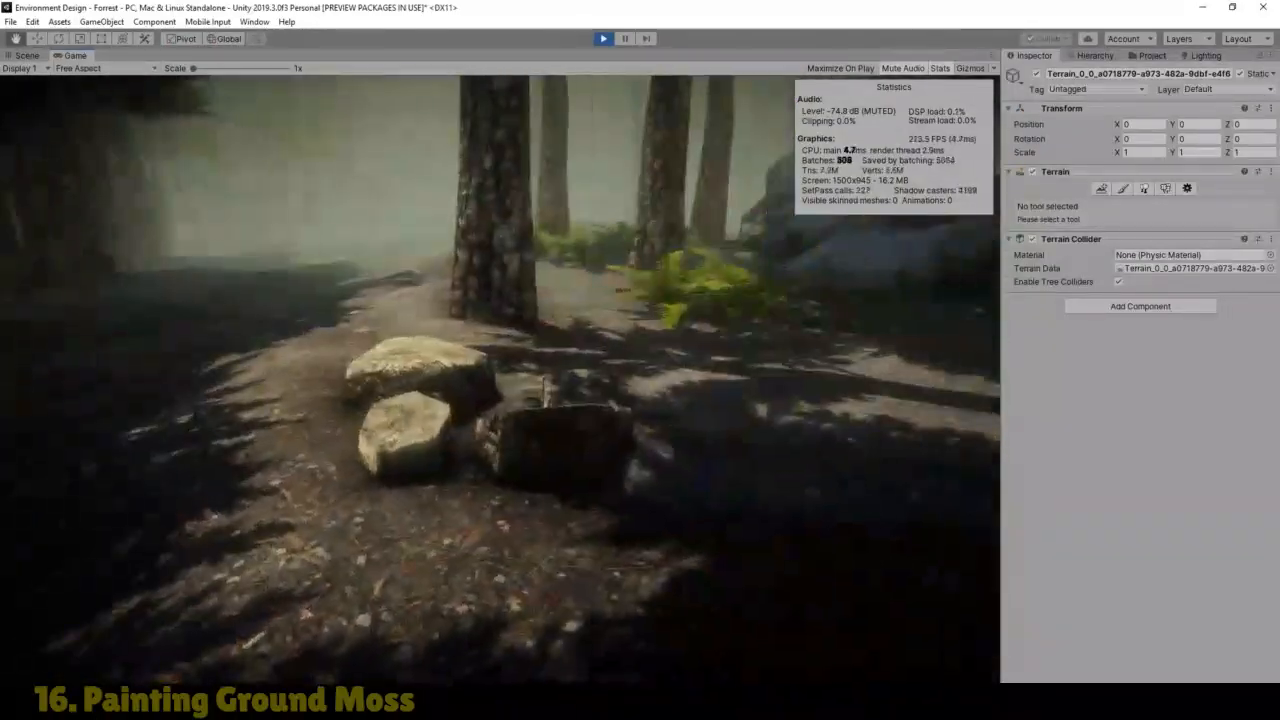
Step: Walk over the mossy mound and past the layered boulder with the fern to examine the moss patches, and stop Play mode
key(w)
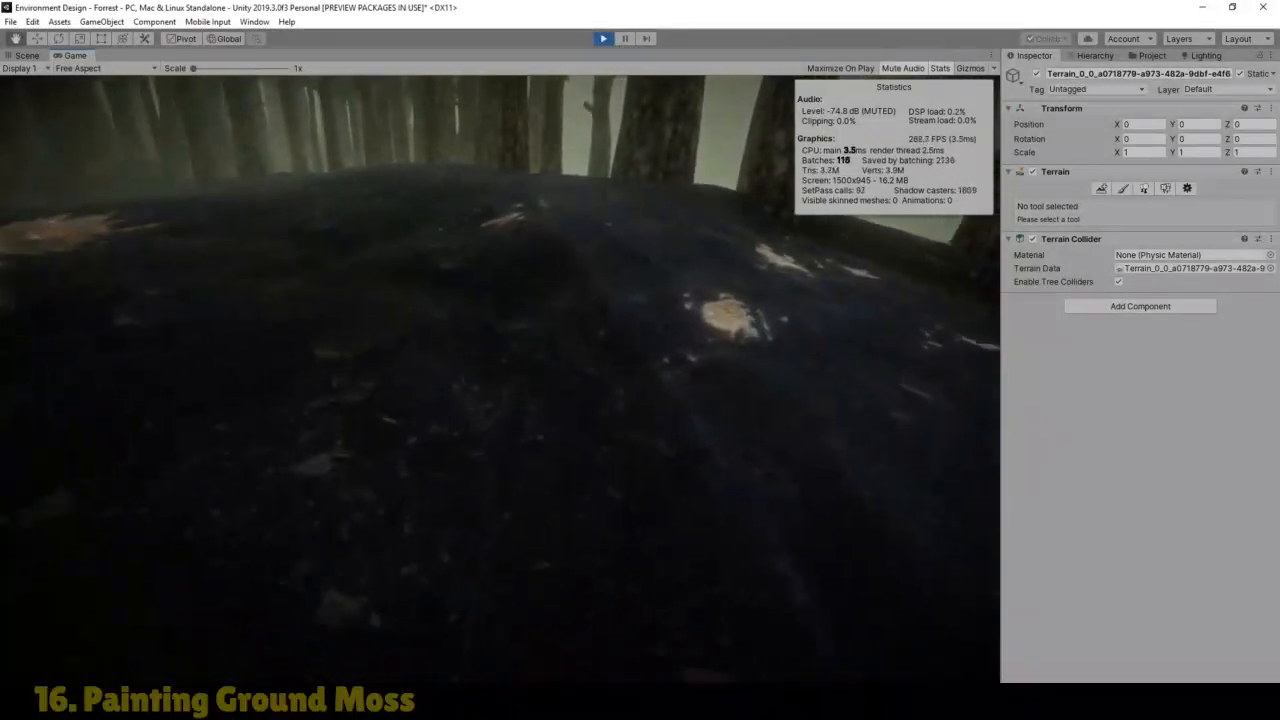
key(w)
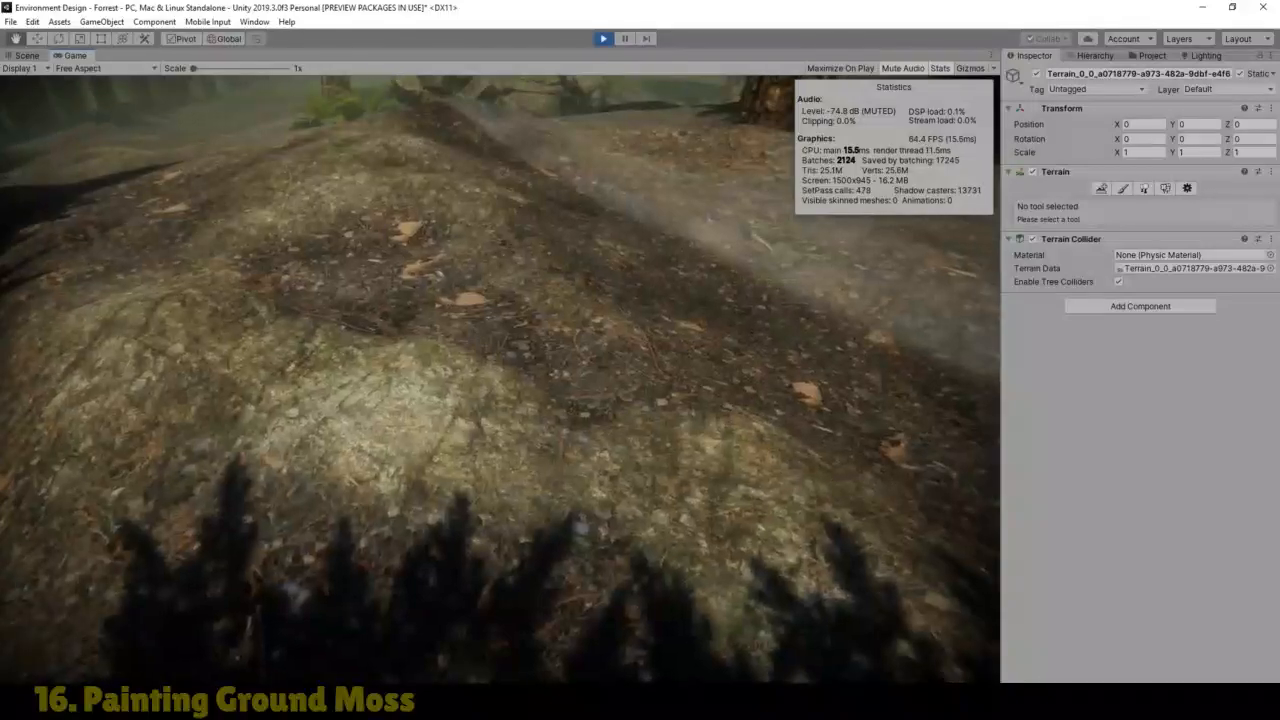
key(s)
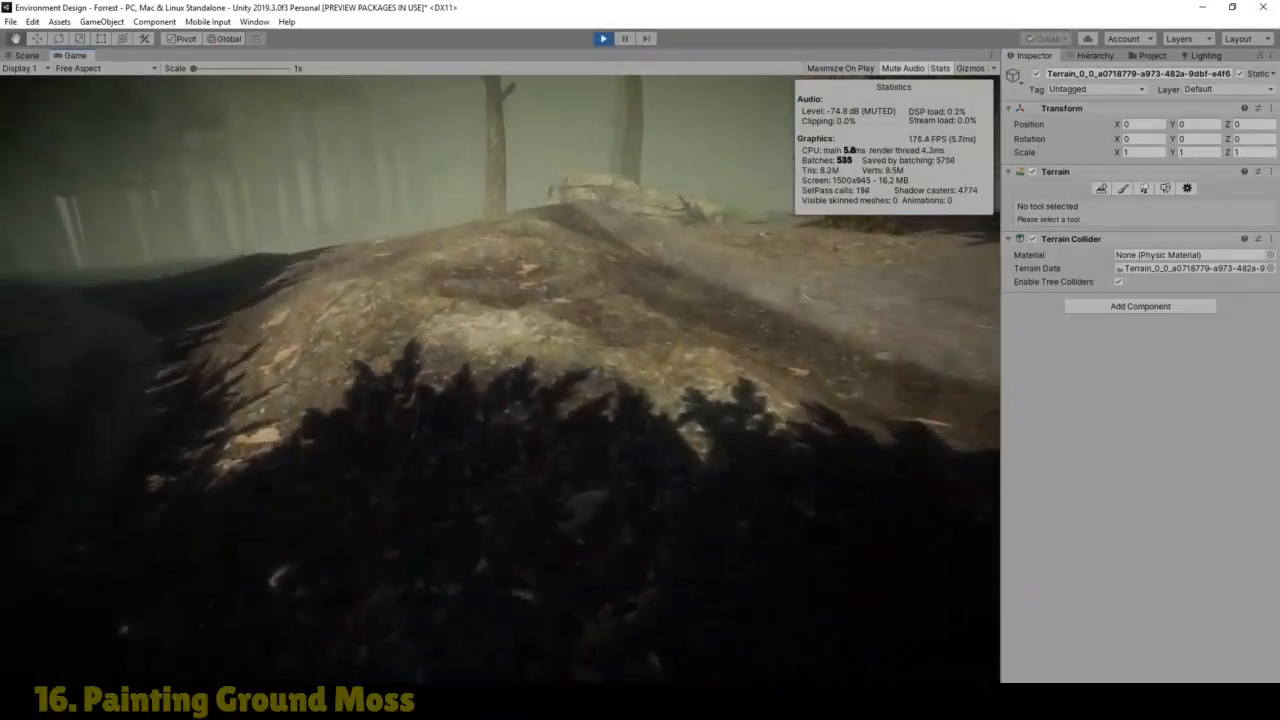
key(w)
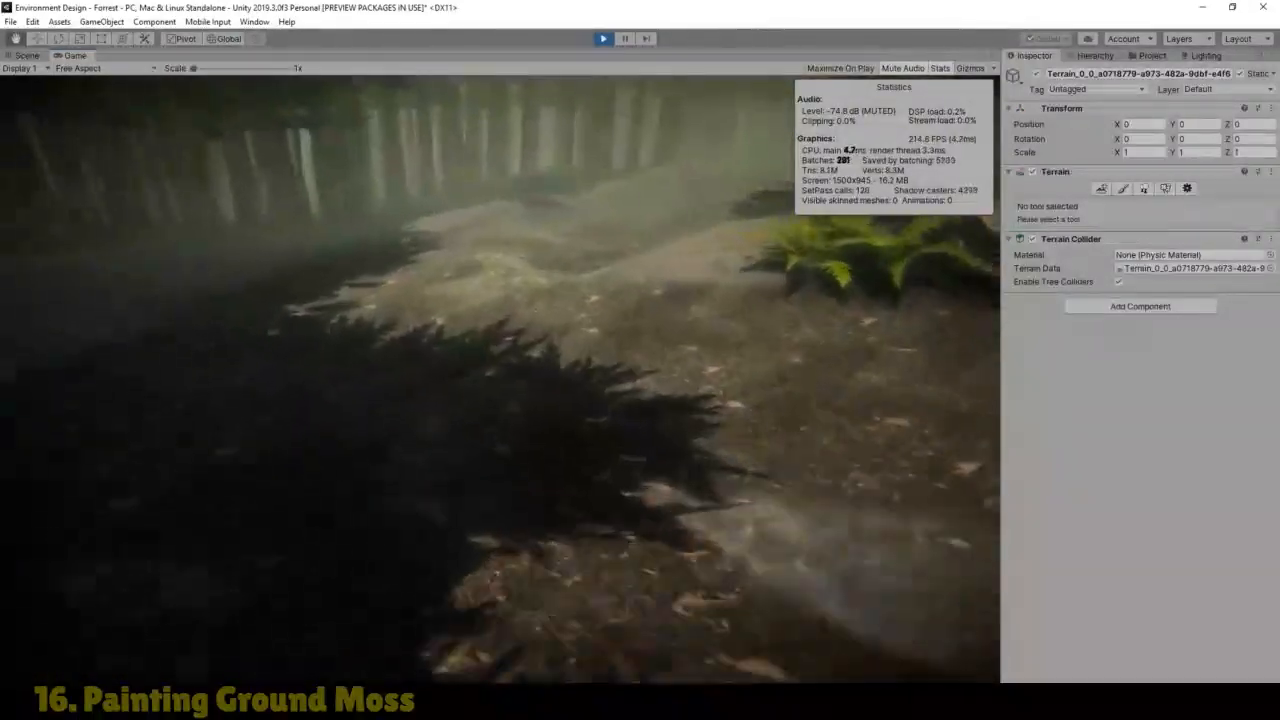
key(w)
key(w)
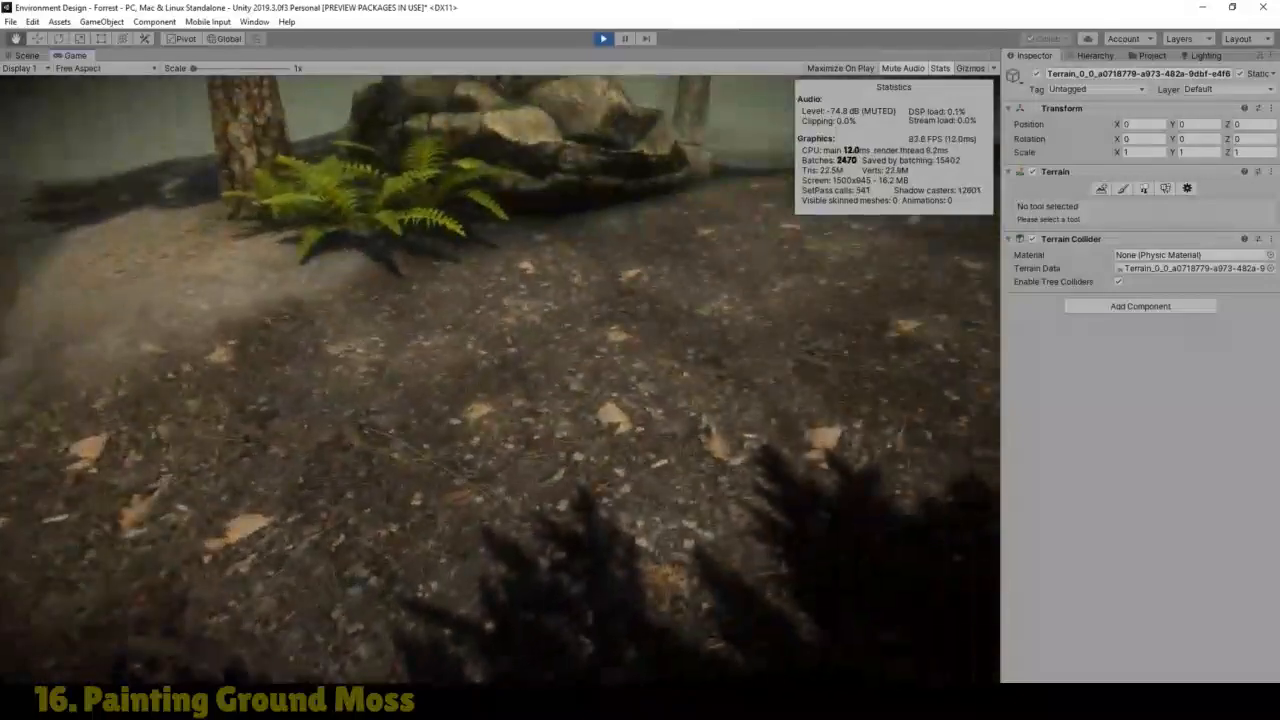
key(w)
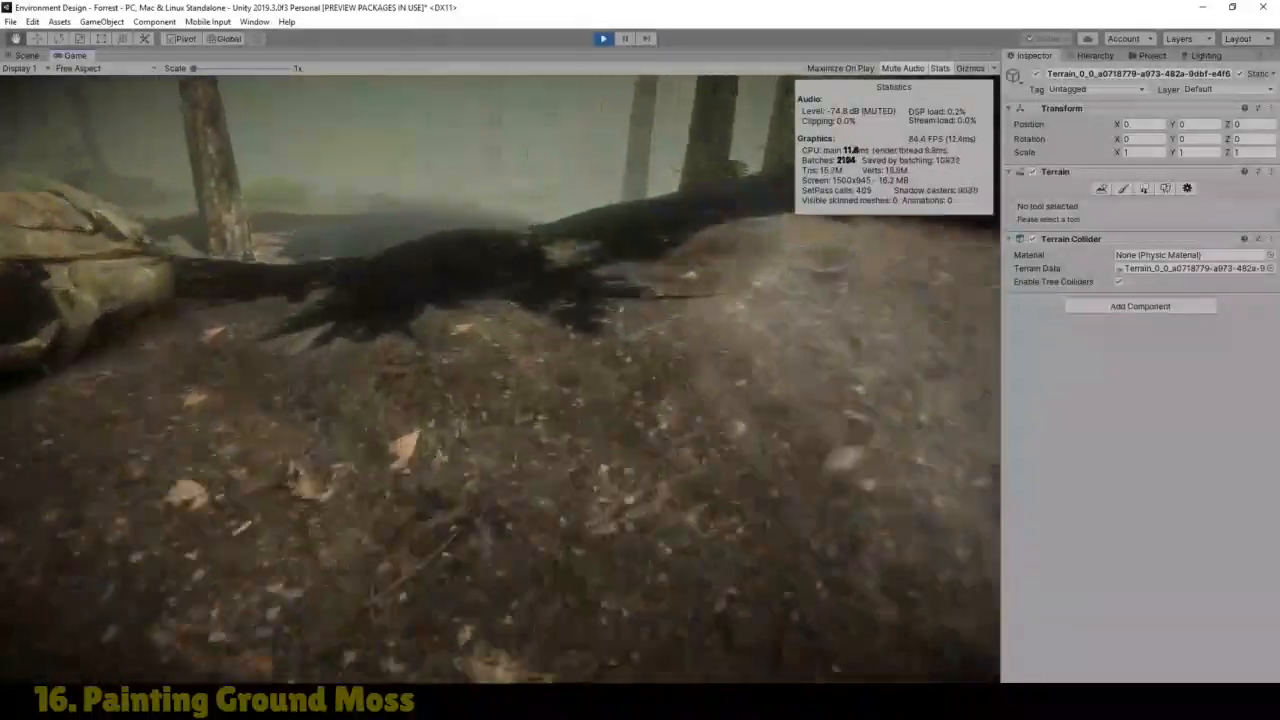
key(w)
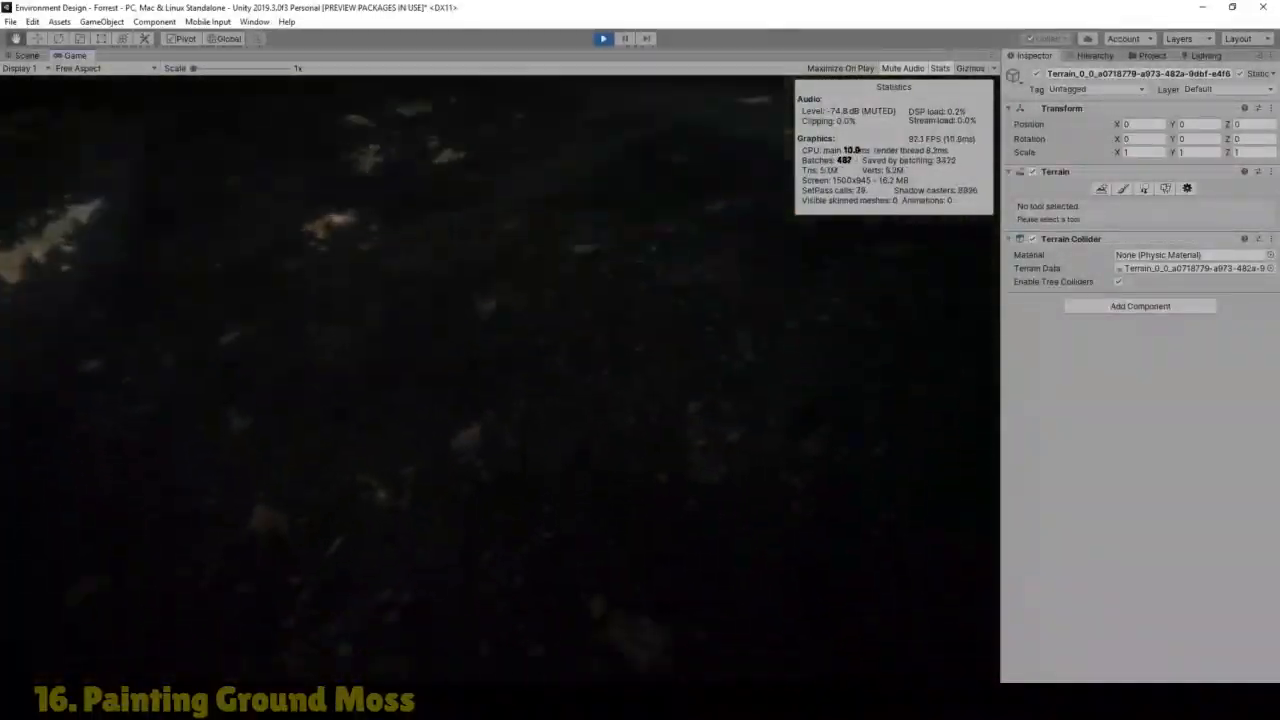
key(w)
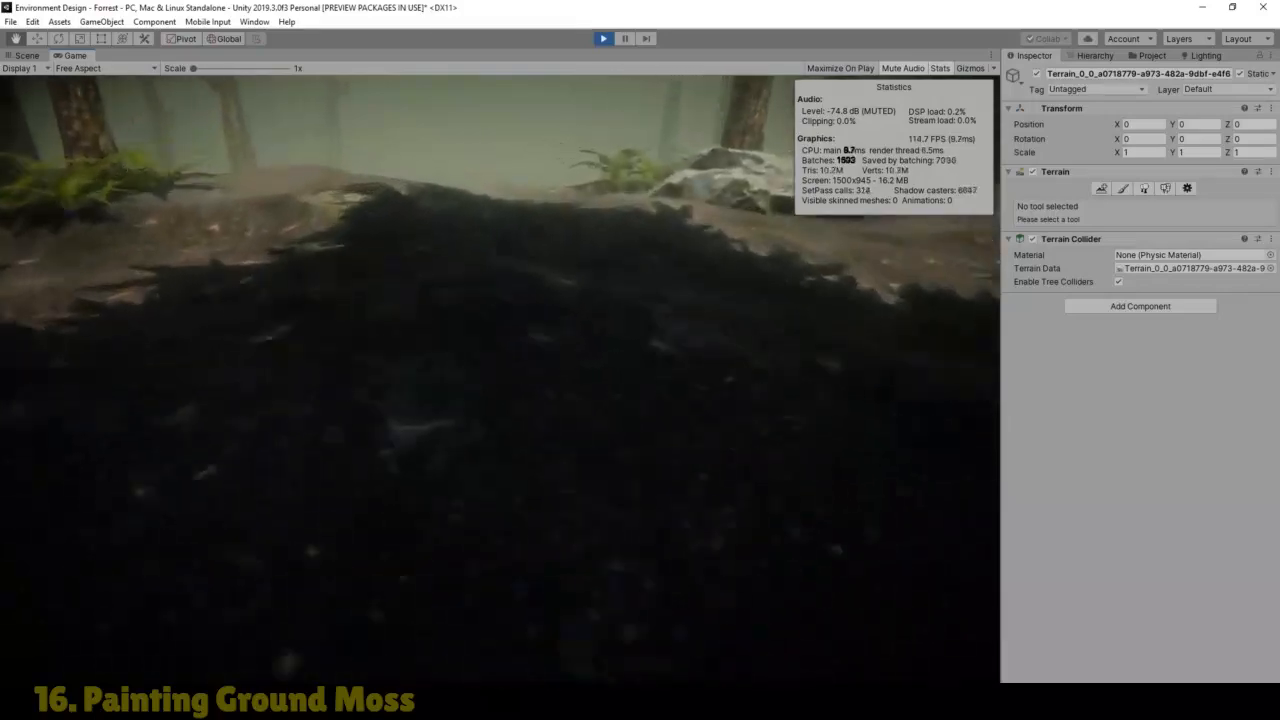
key(w)
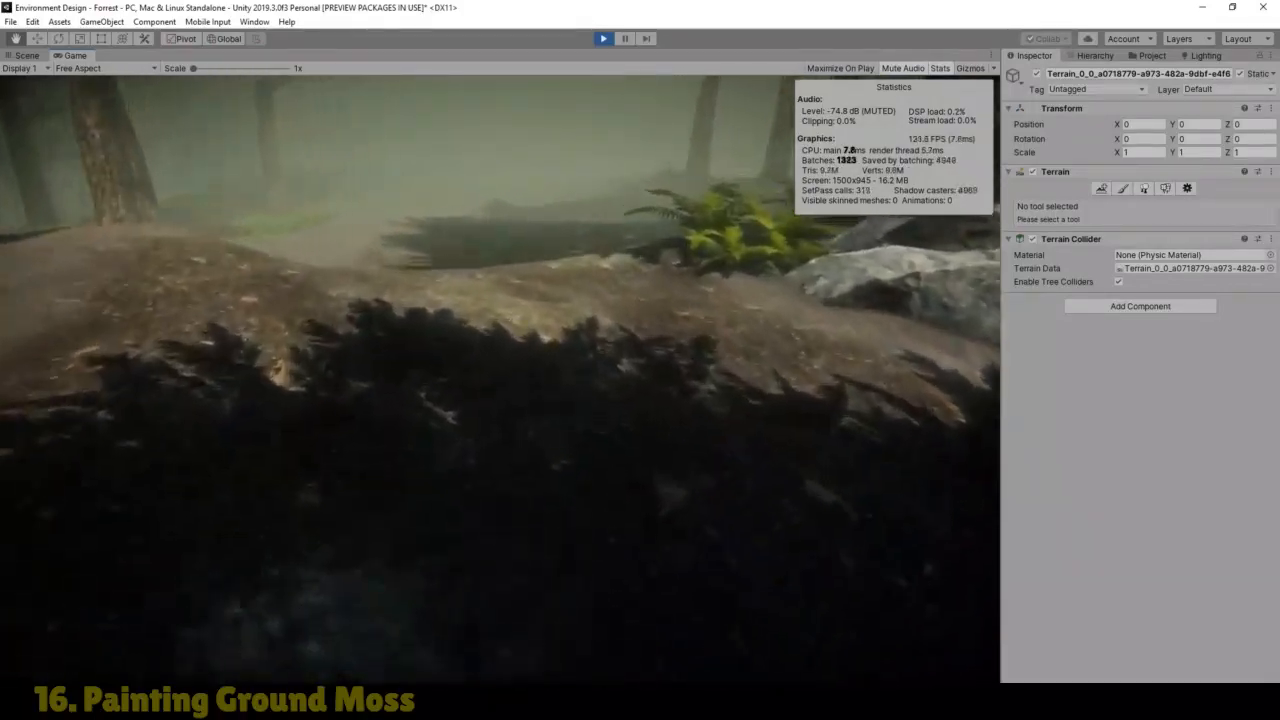
key(w)
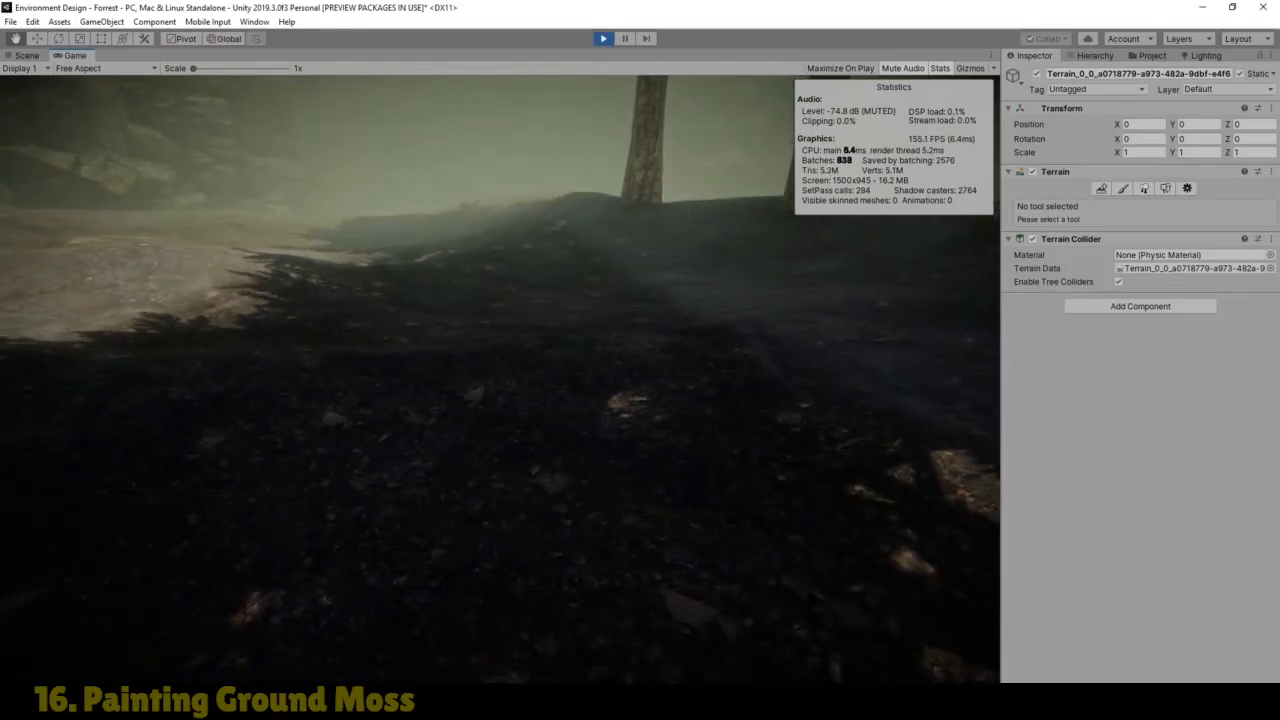
key(w)
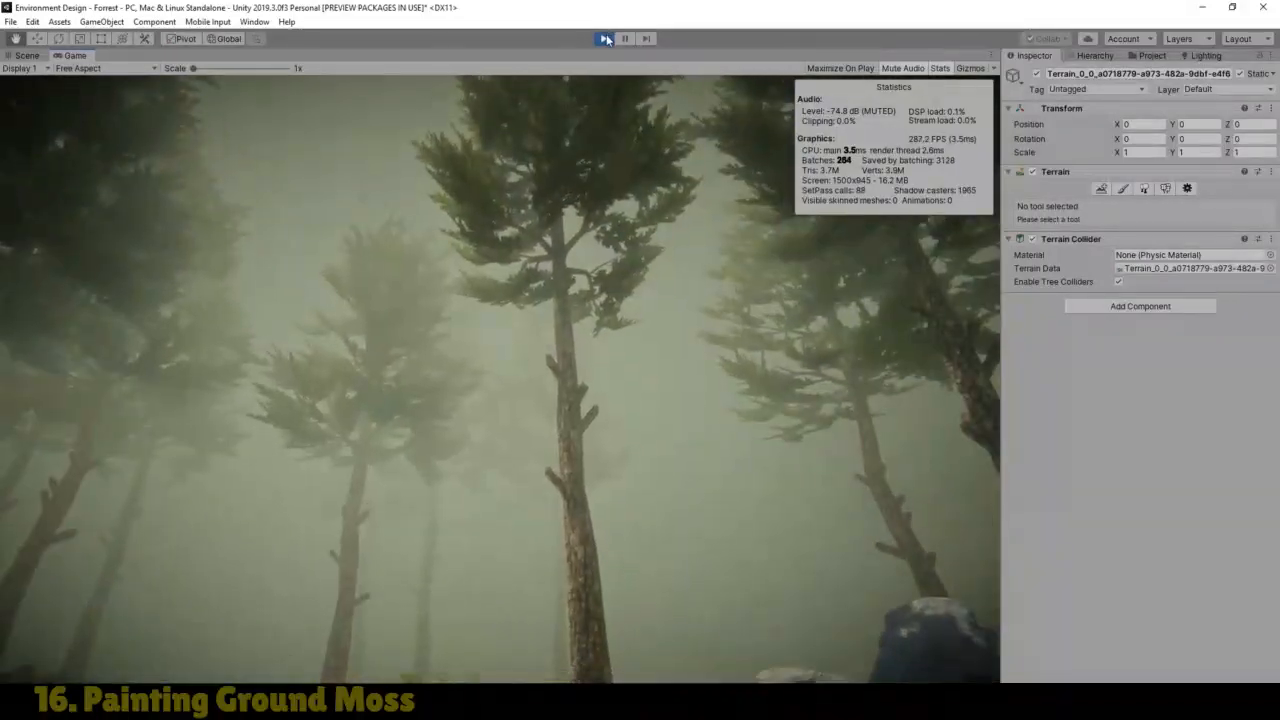
click(605, 39)
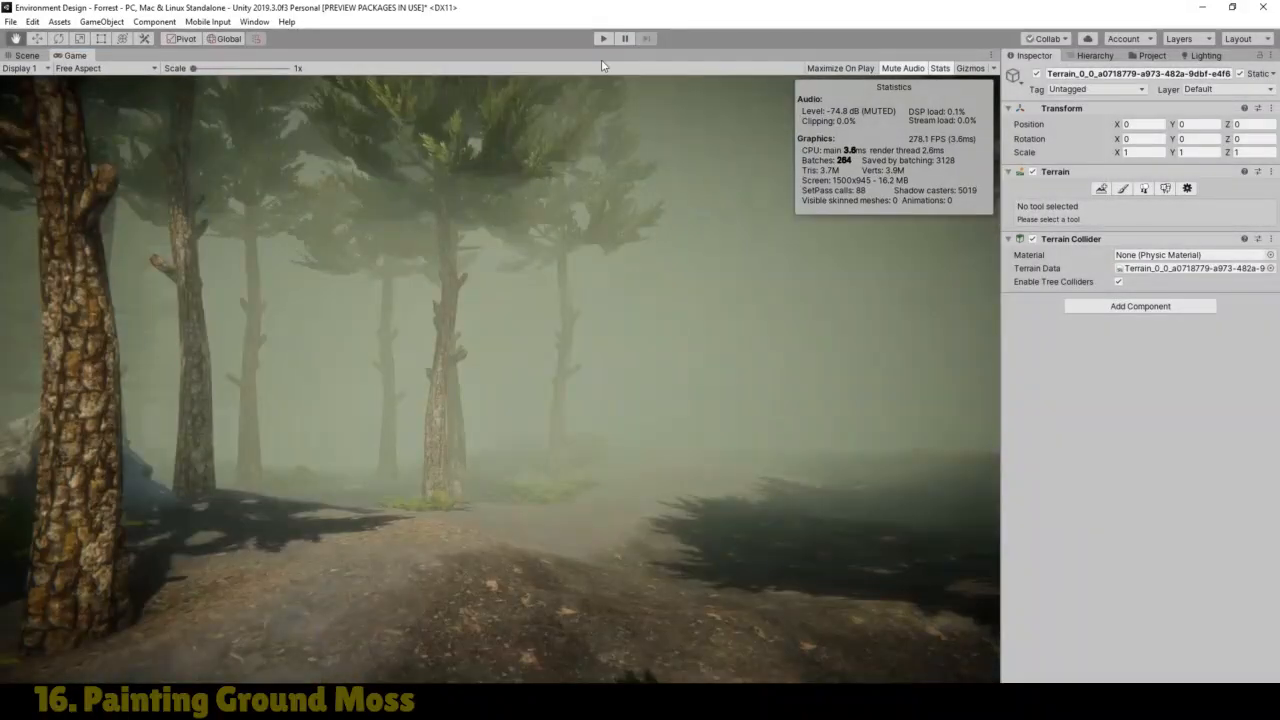
Step: Examine the ground between the layered boulder, the ferns and the nearby pine trunk in the Scene view
click(26, 56)
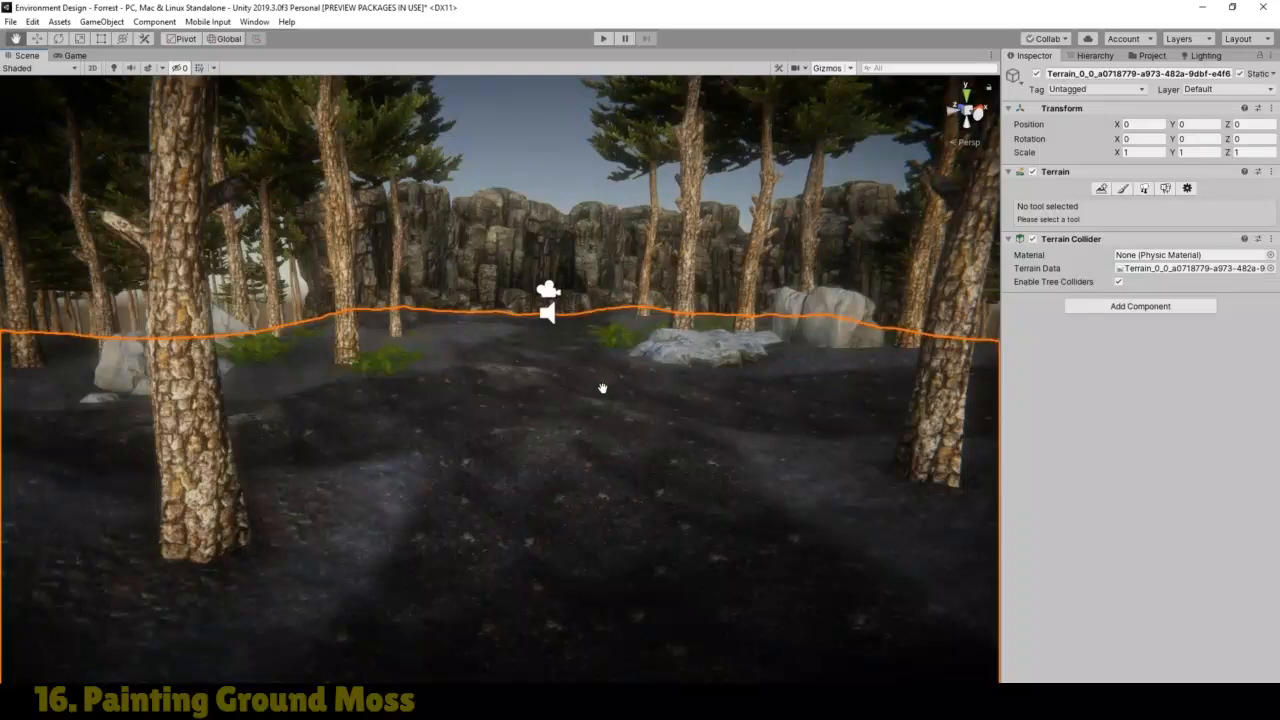
drag(603, 388, 603, 406)
right_drag(748, 414, 470, 446)
drag(597, 446, 417, 417)
right_drag(470, 428, 337, 431)
drag(337, 431, 428, 458)
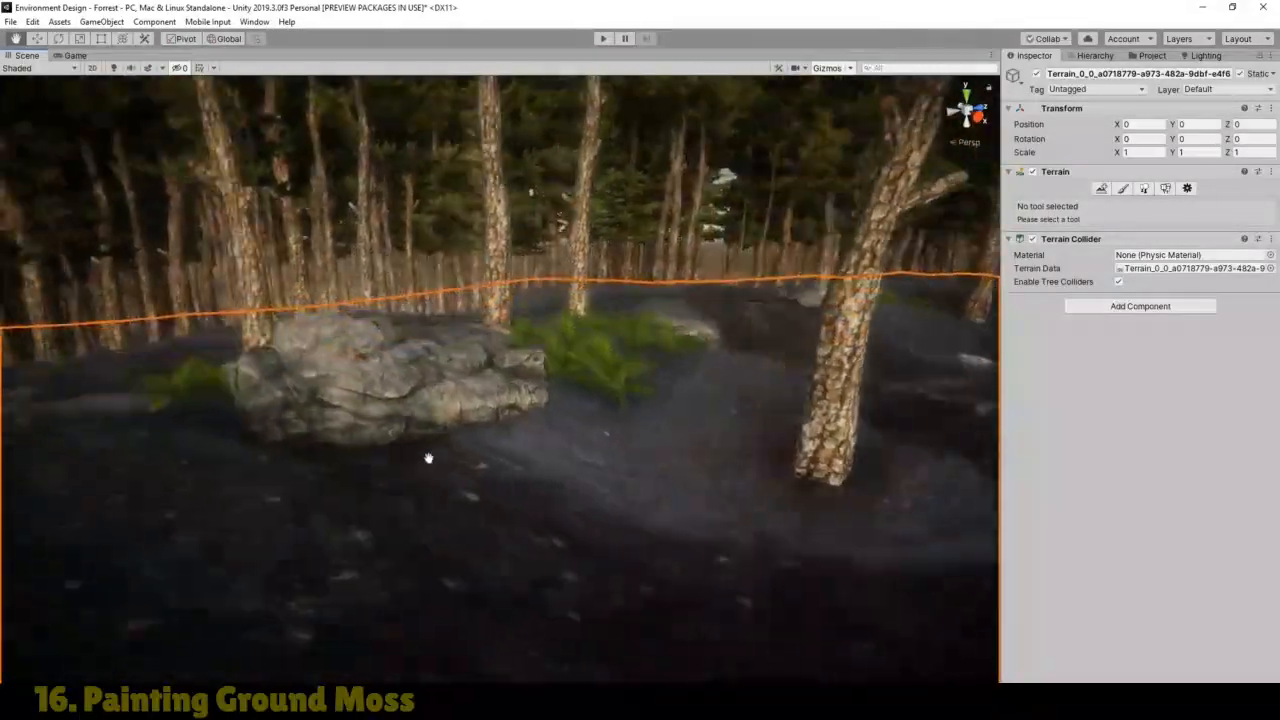
scroll(560, 494, up, 3)
drag(560, 494, 476, 474)
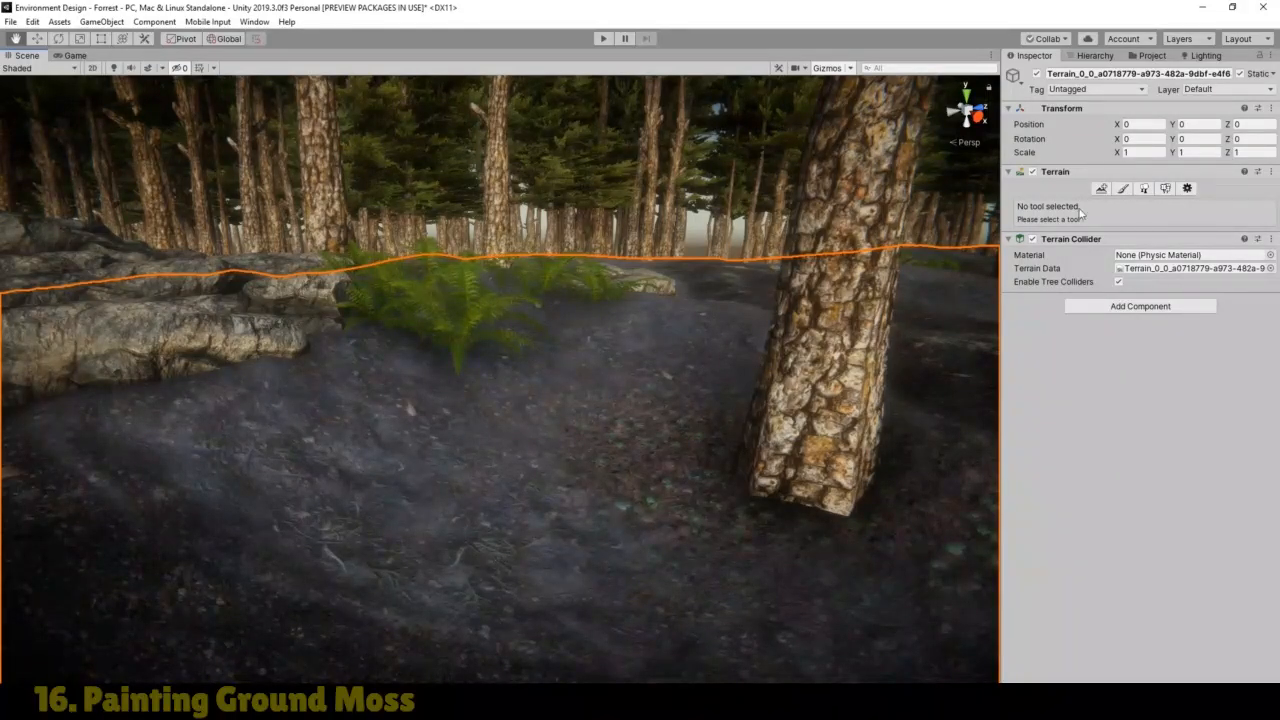
Step: Find the Grass materials inside the PBR Ground Materials #1 assets, select Grass_10, and show the scene's object hierarchy
click(1153, 56)
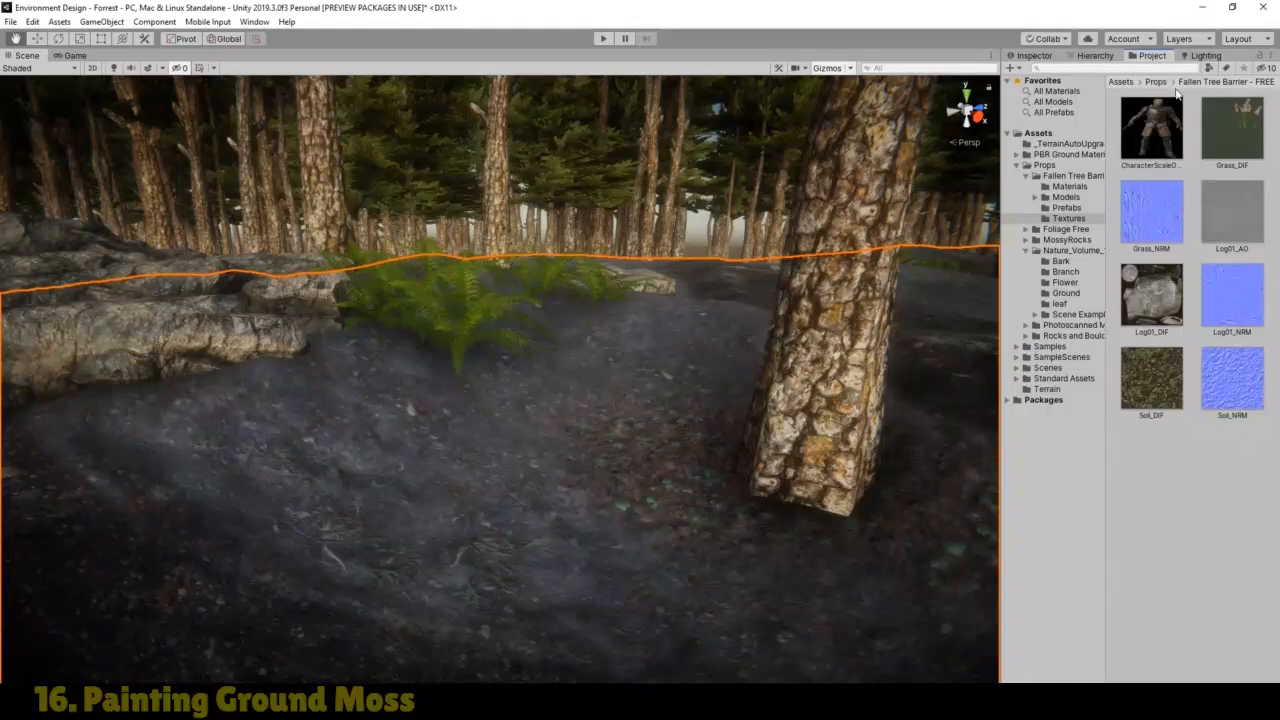
click(1121, 82)
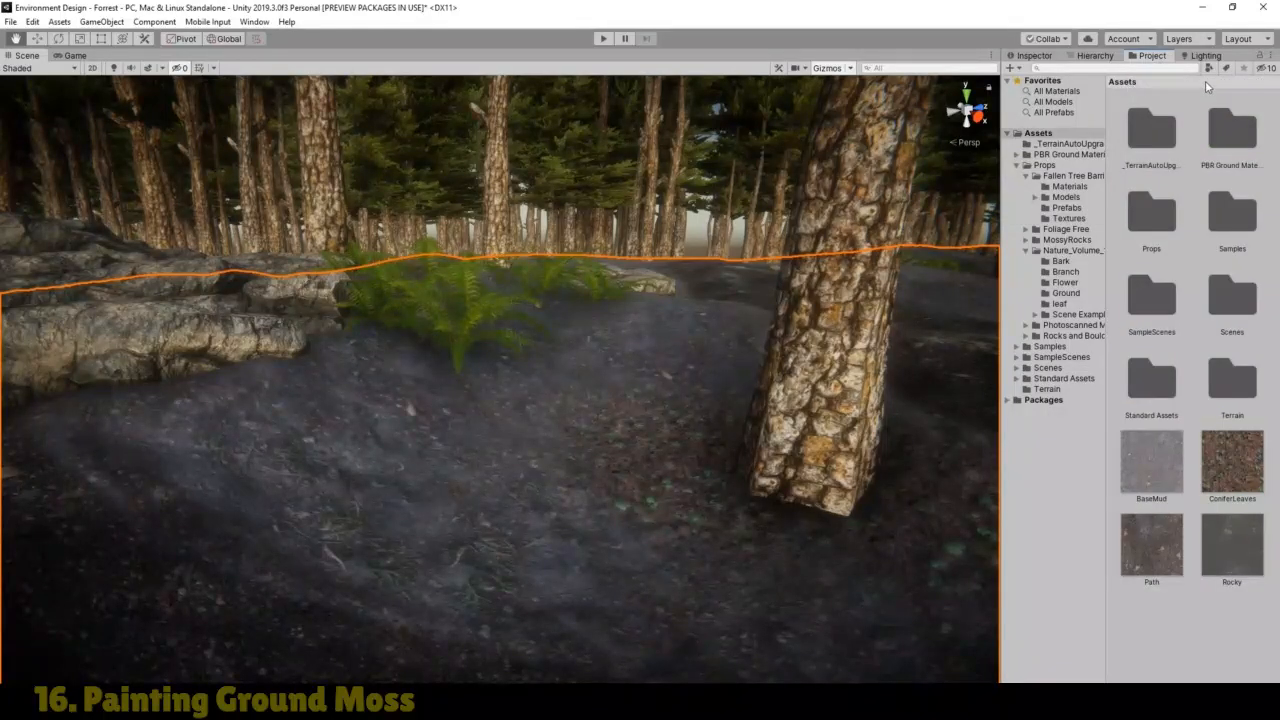
double_click(1232, 141)
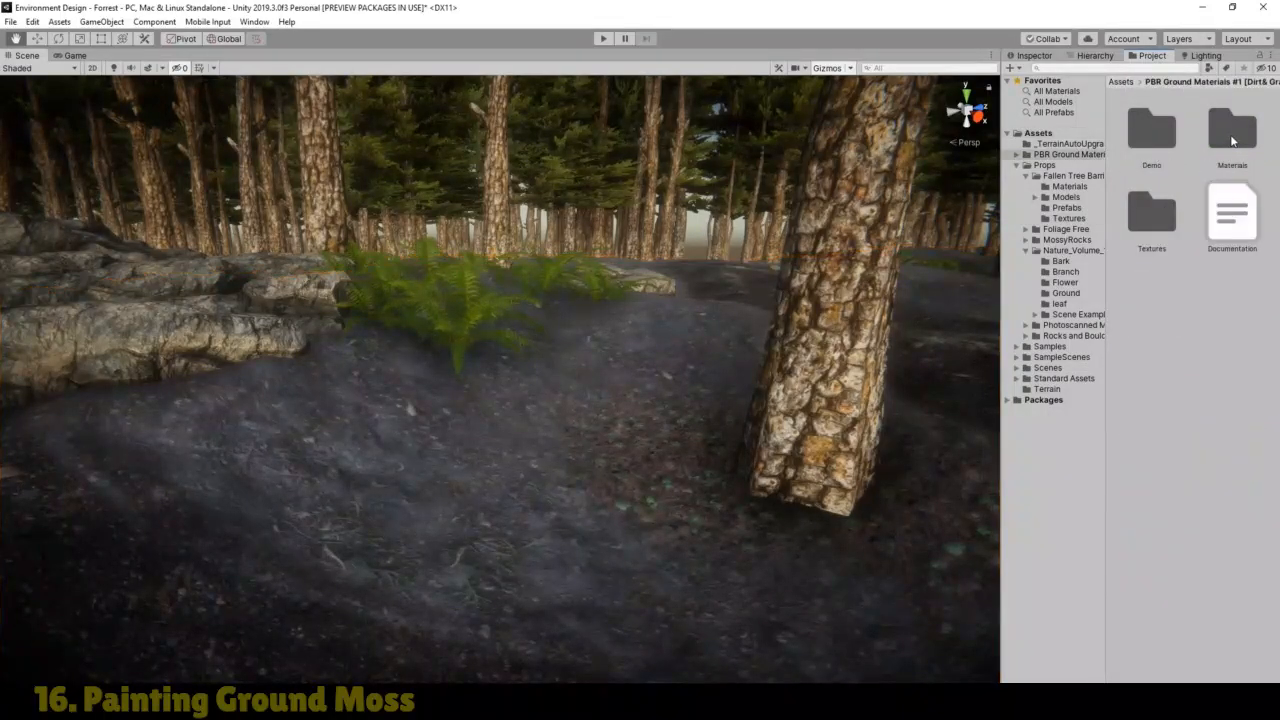
double_click(1229, 141)
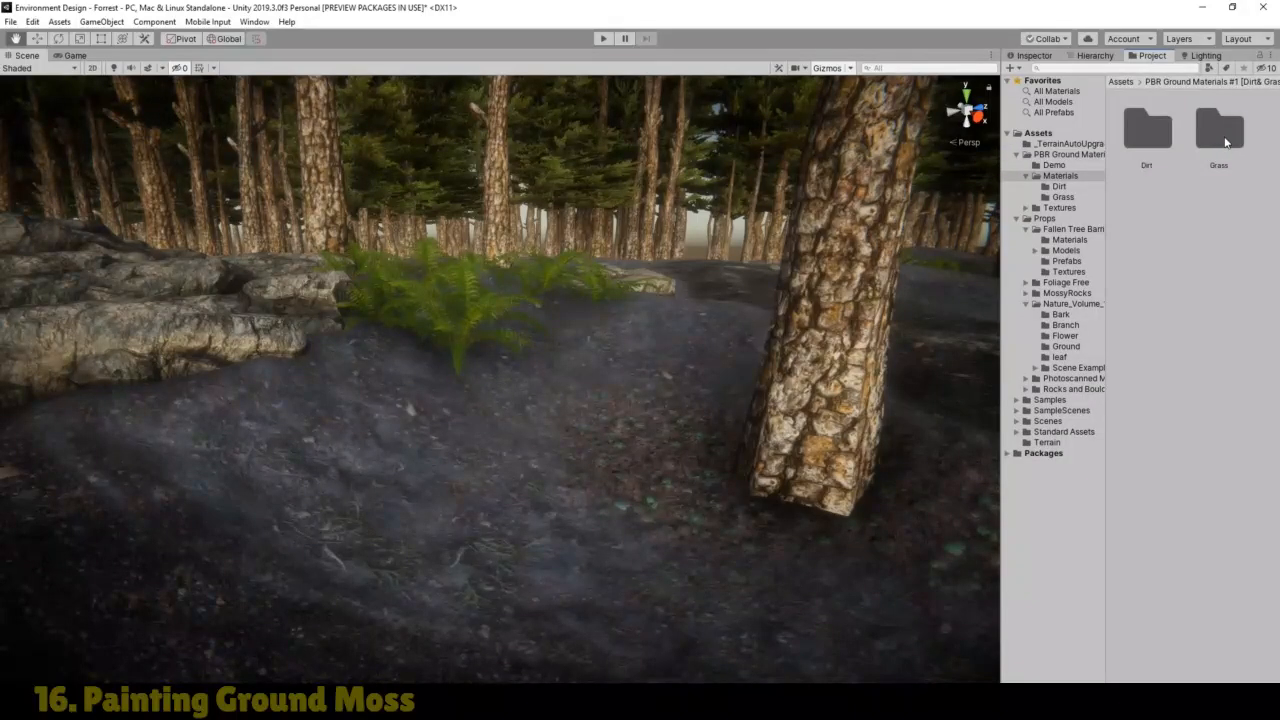
double_click(1222, 136)
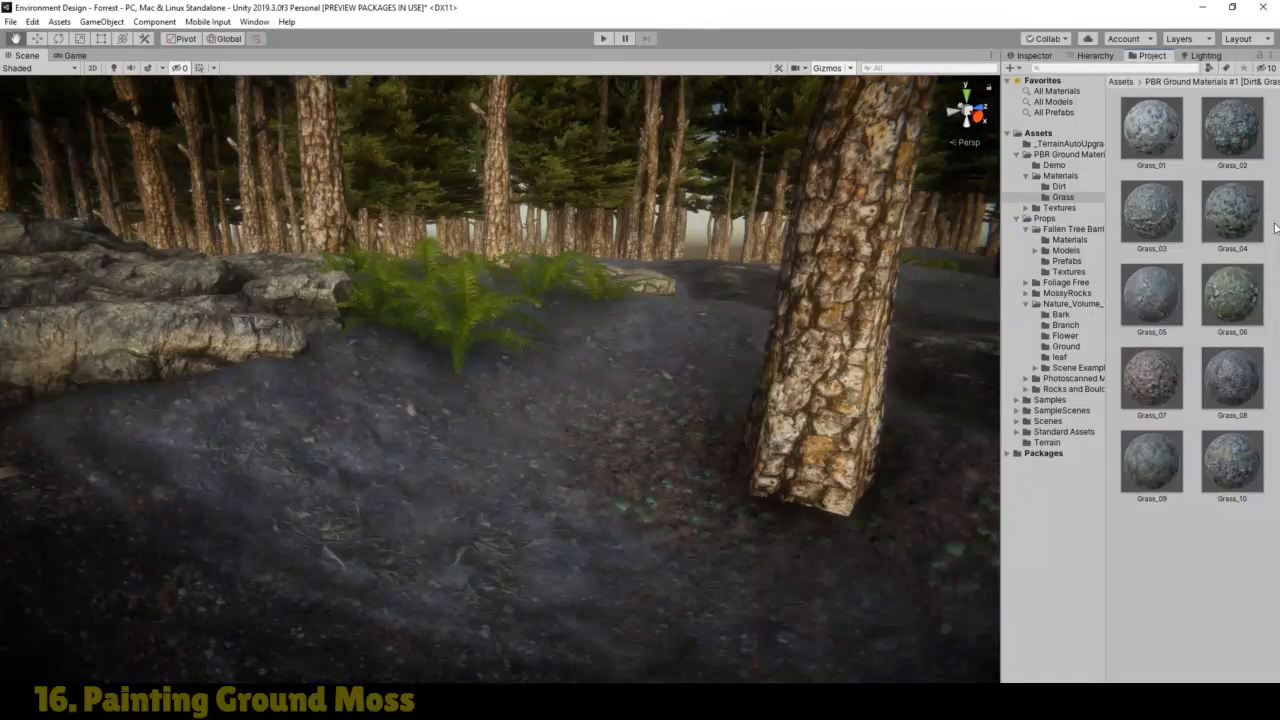
click(1236, 473)
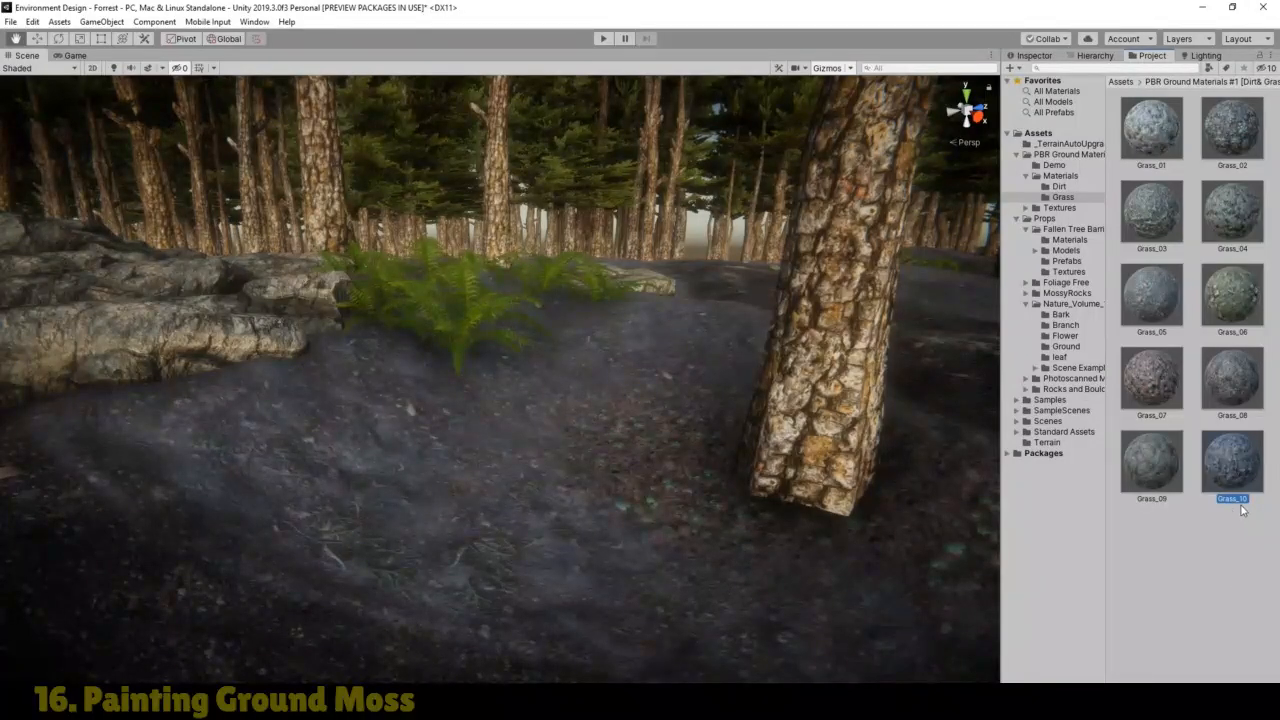
click(1095, 55)
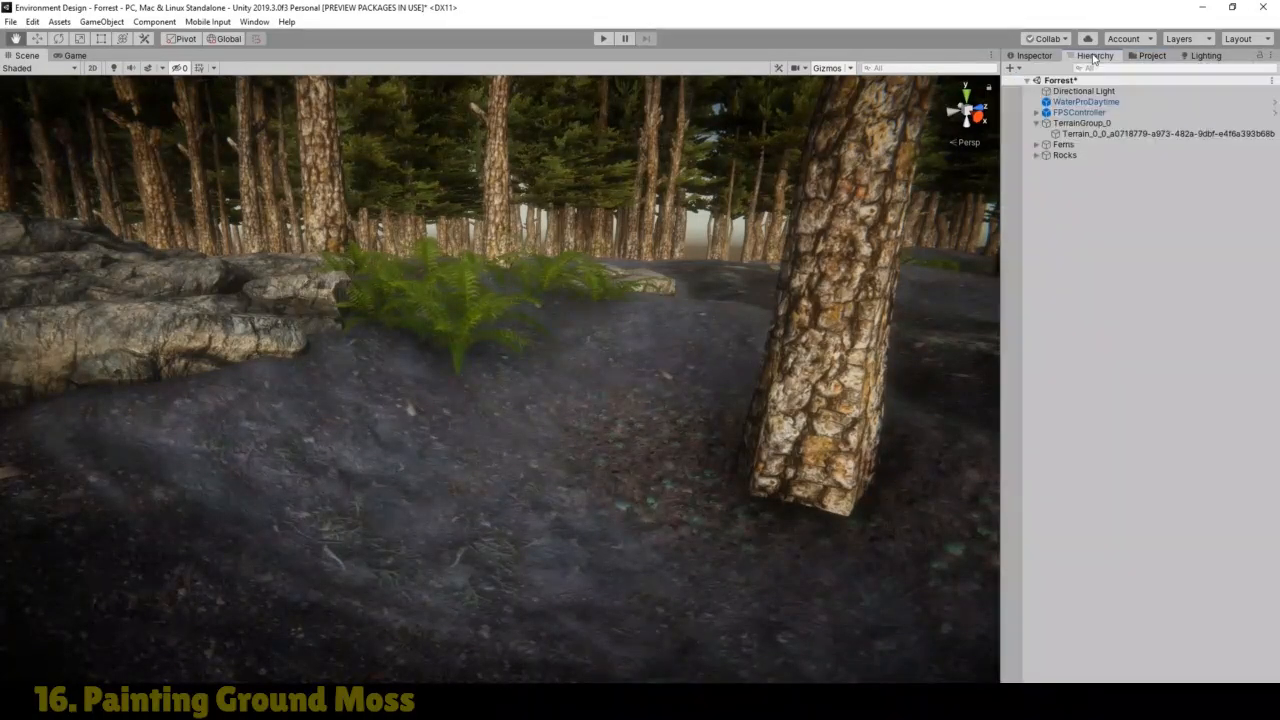
Step: Create a terrain paint layer named Mossy with Grass_10_Diffuse as its diffuse texture and select it for painting
click(1106, 134)
click(1036, 56)
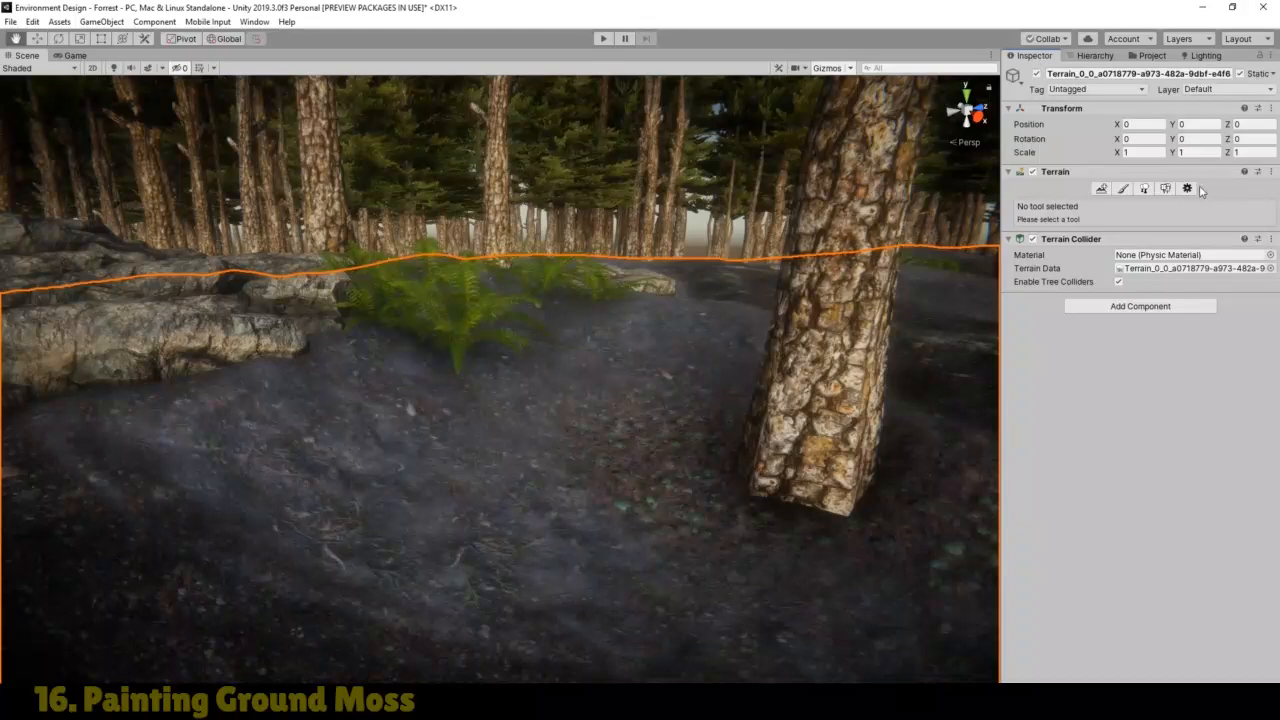
click(1123, 188)
scroll(1277, 458, down, 10)
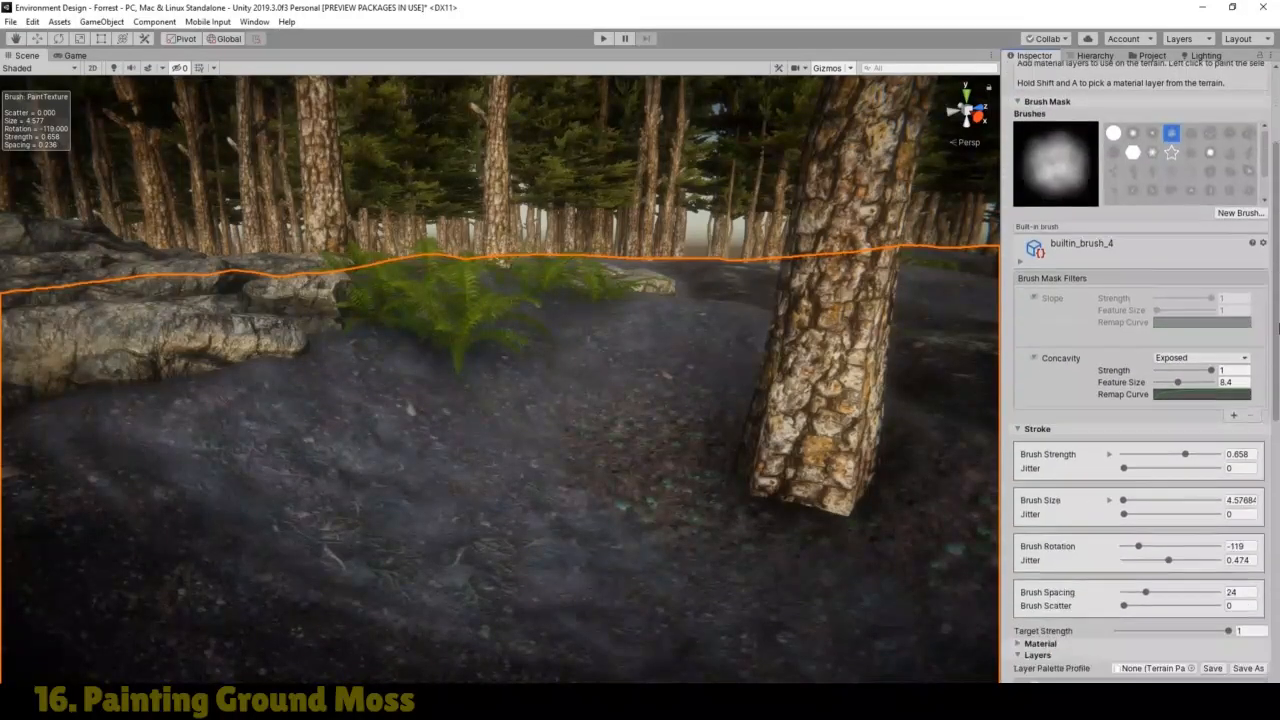
scroll(1277, 458, down, 2)
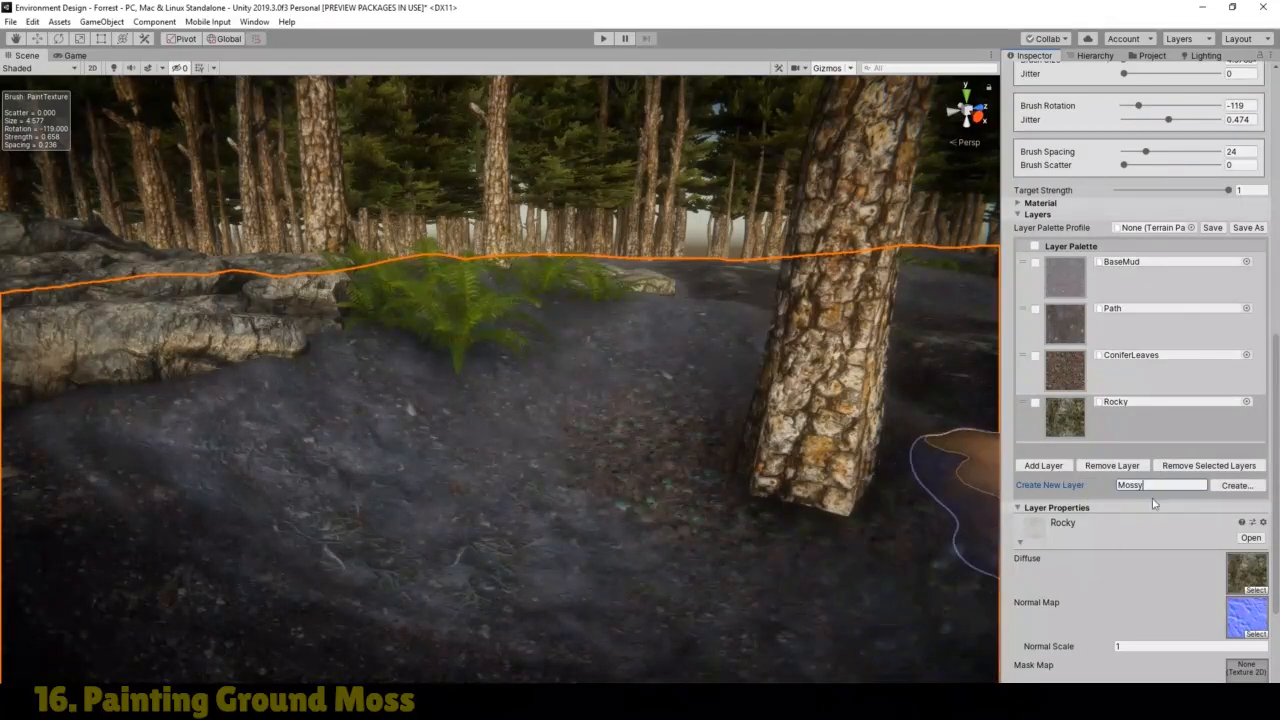
click(1236, 486)
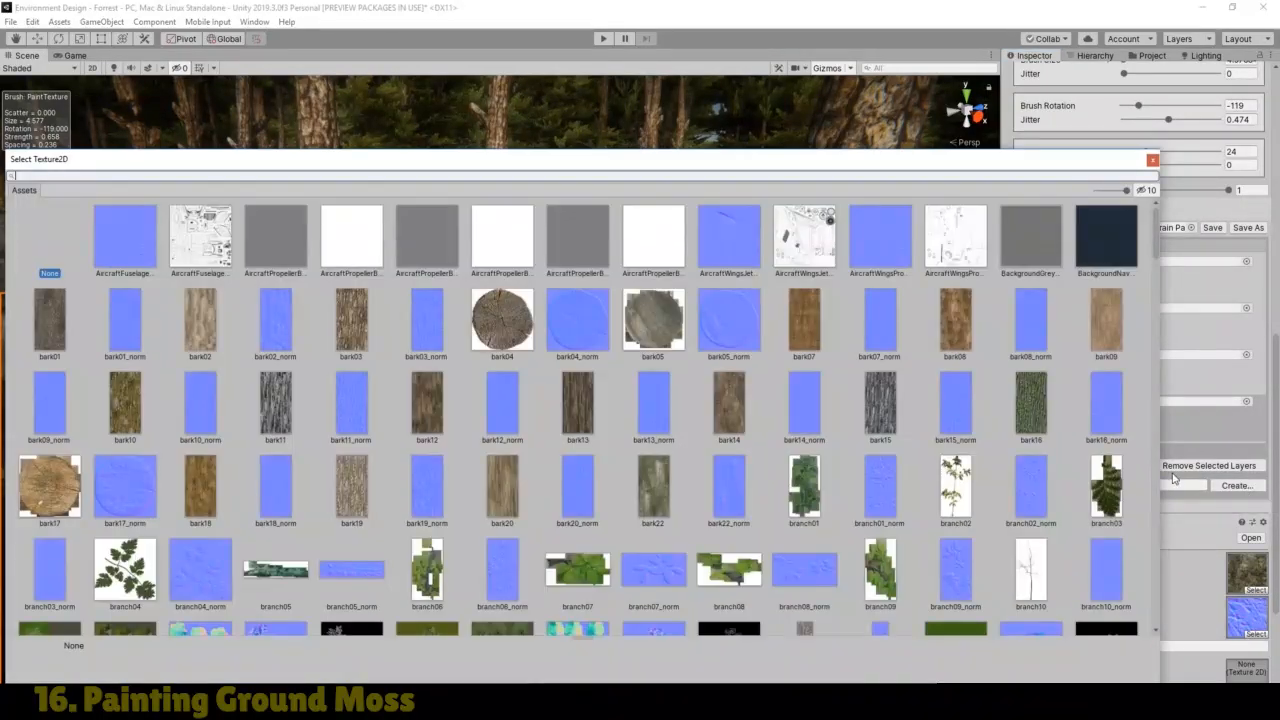
text(Grass)
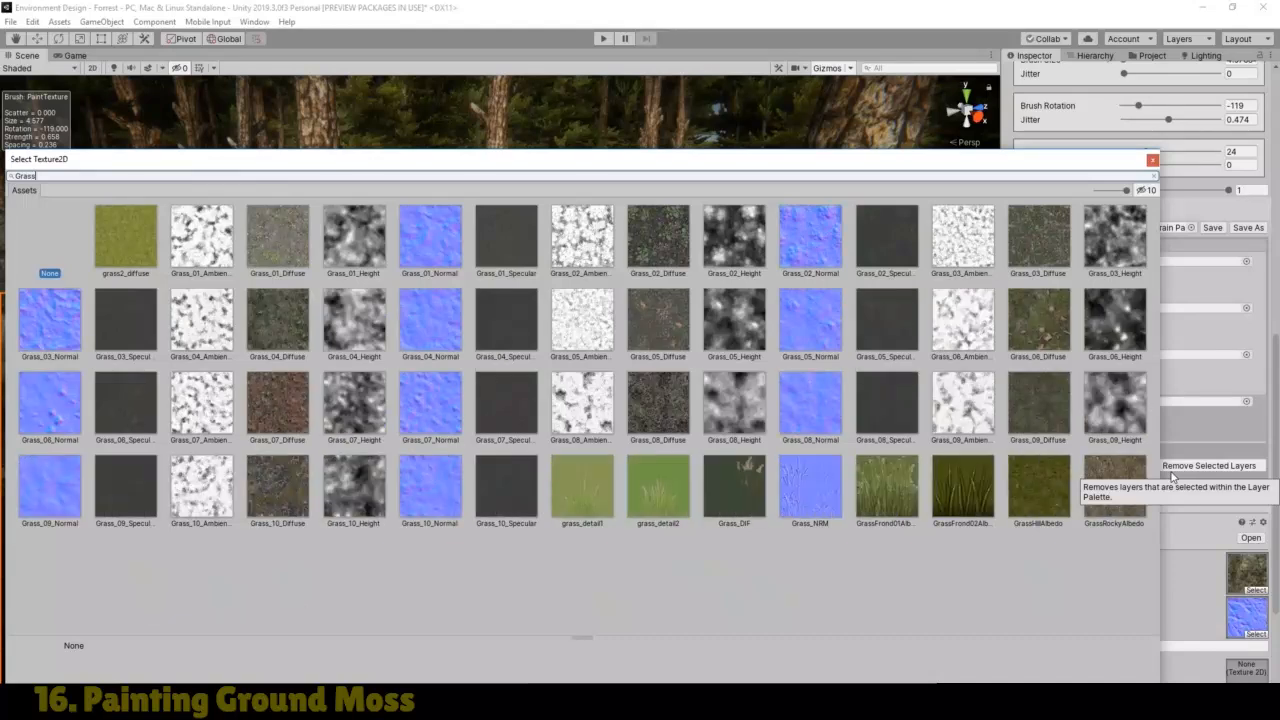
text(_10)
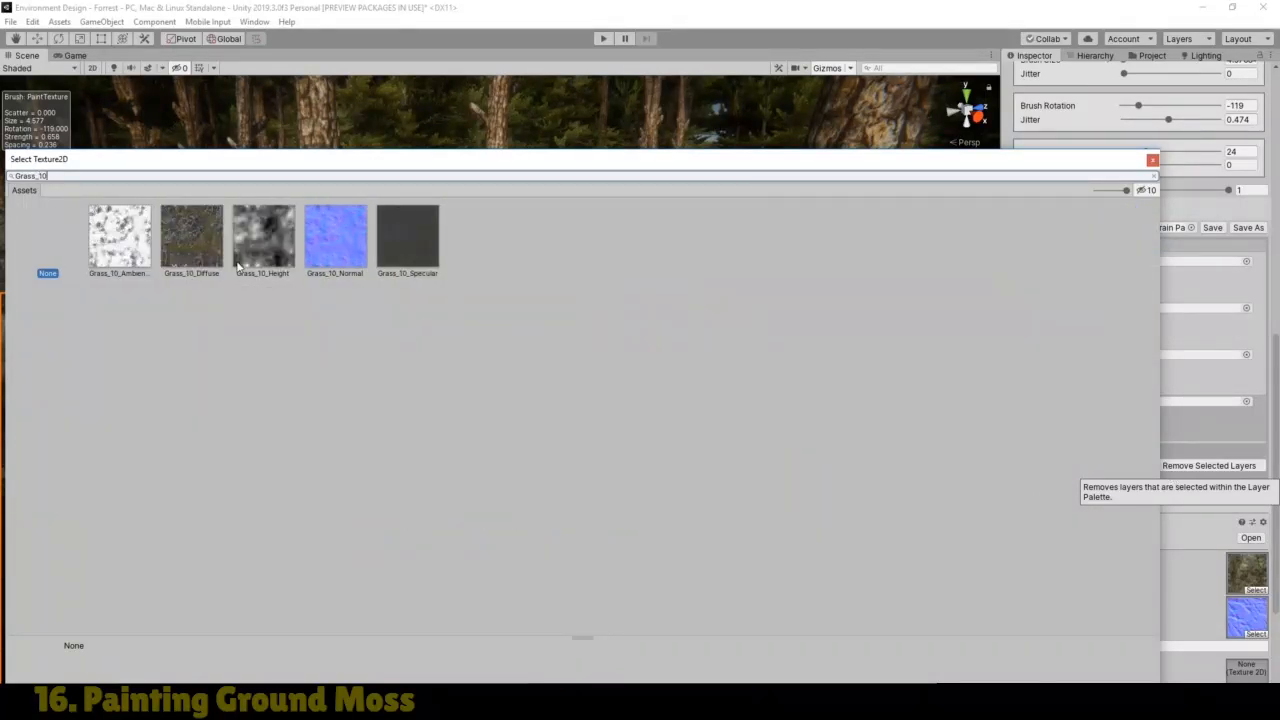
double_click(192, 242)
click(1065, 482)
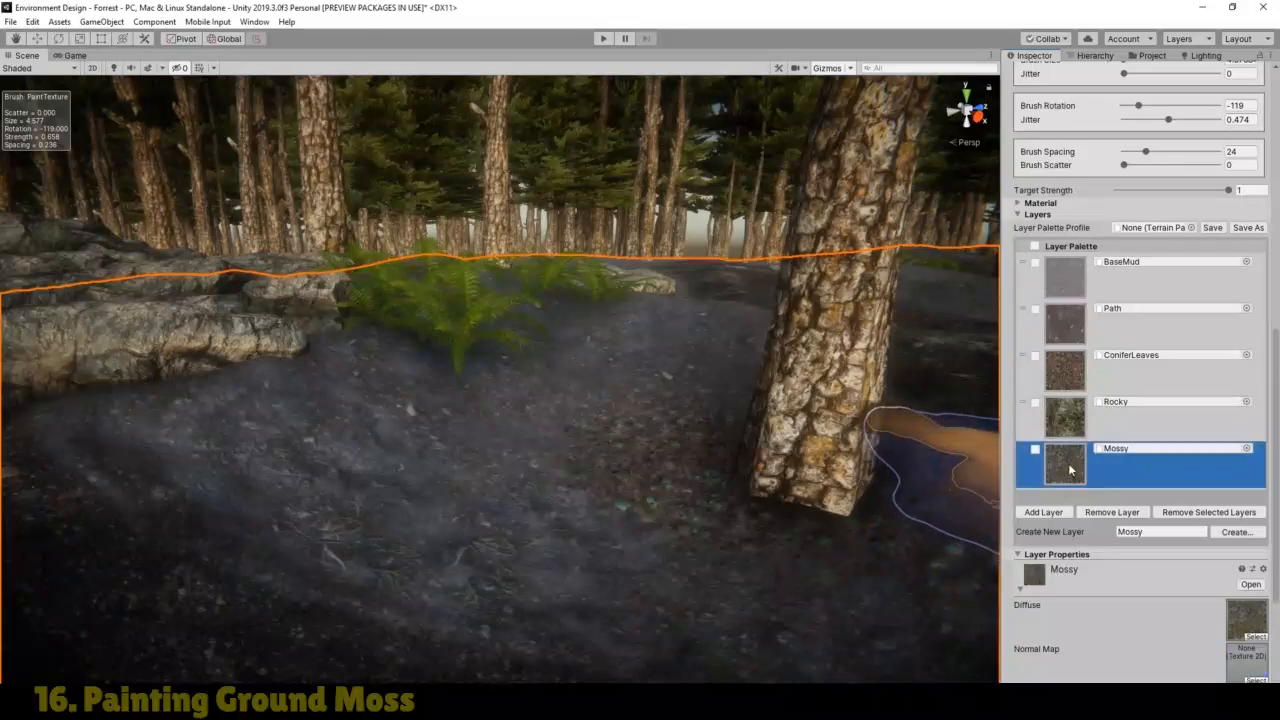
Step: Assign Grass_10_Normal as the Mossy layer's normal map
scroll(1277, 478, down, 4)
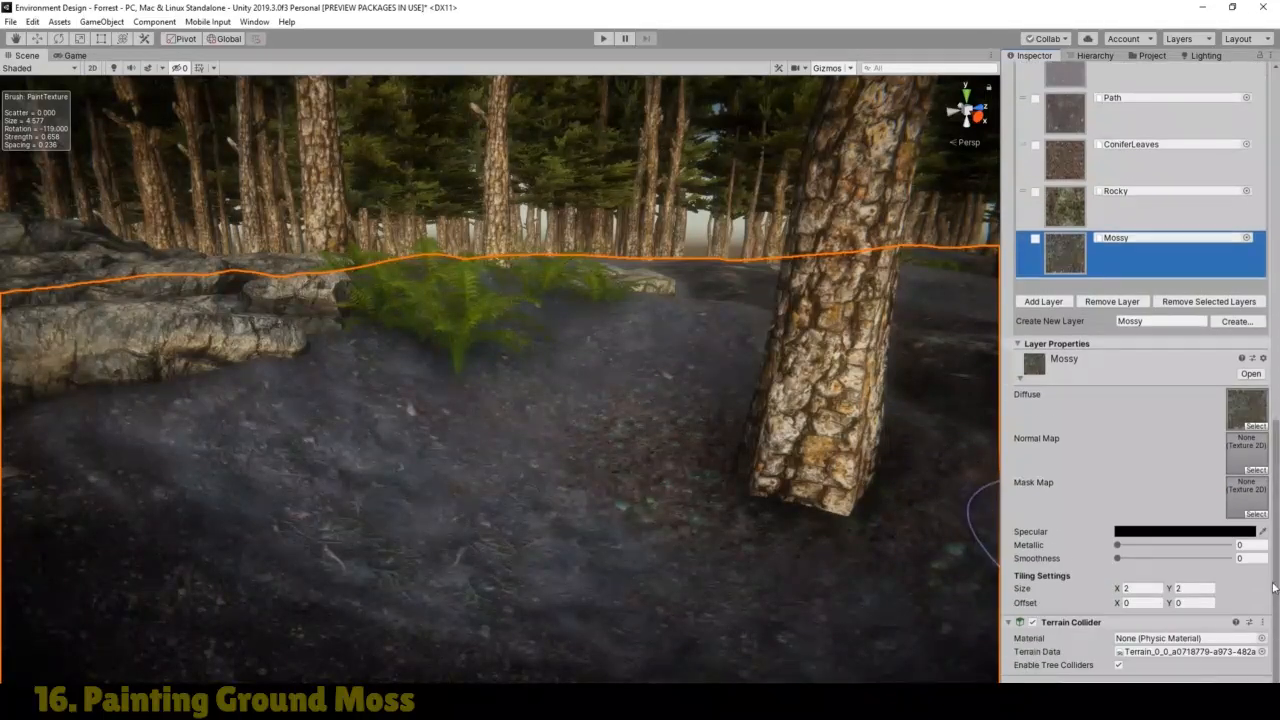
click(1256, 470)
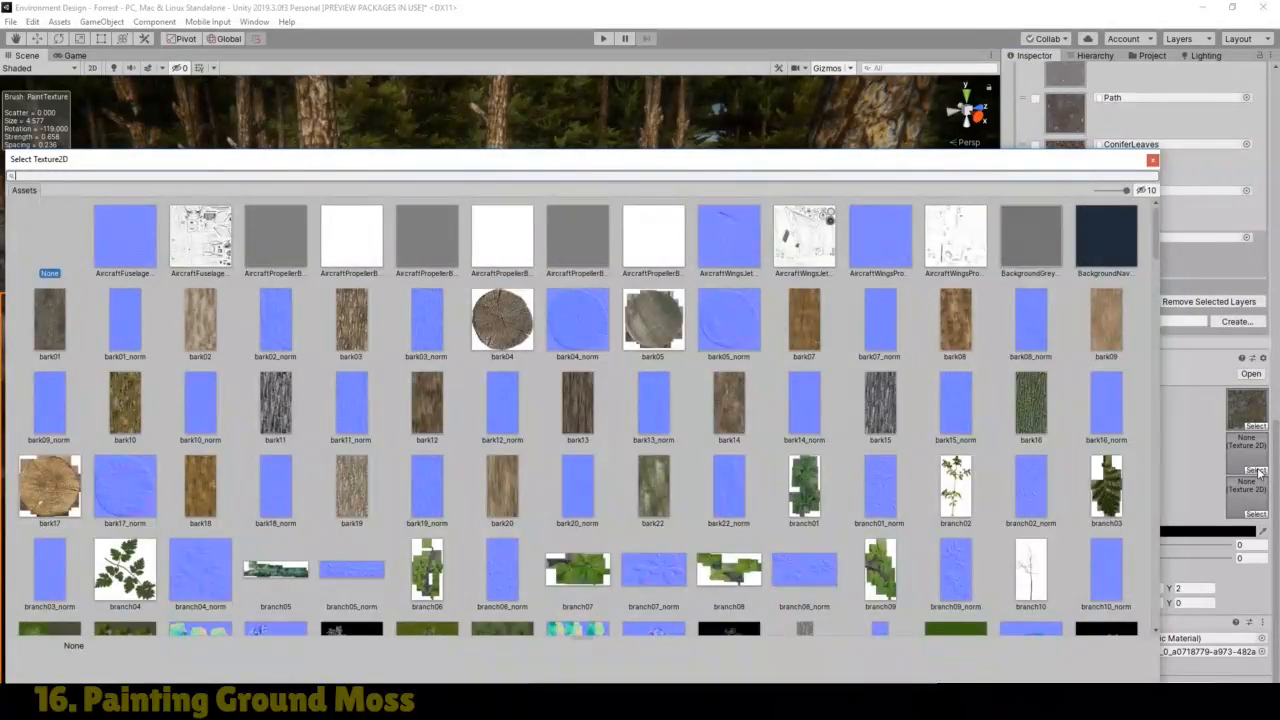
text(Grass)
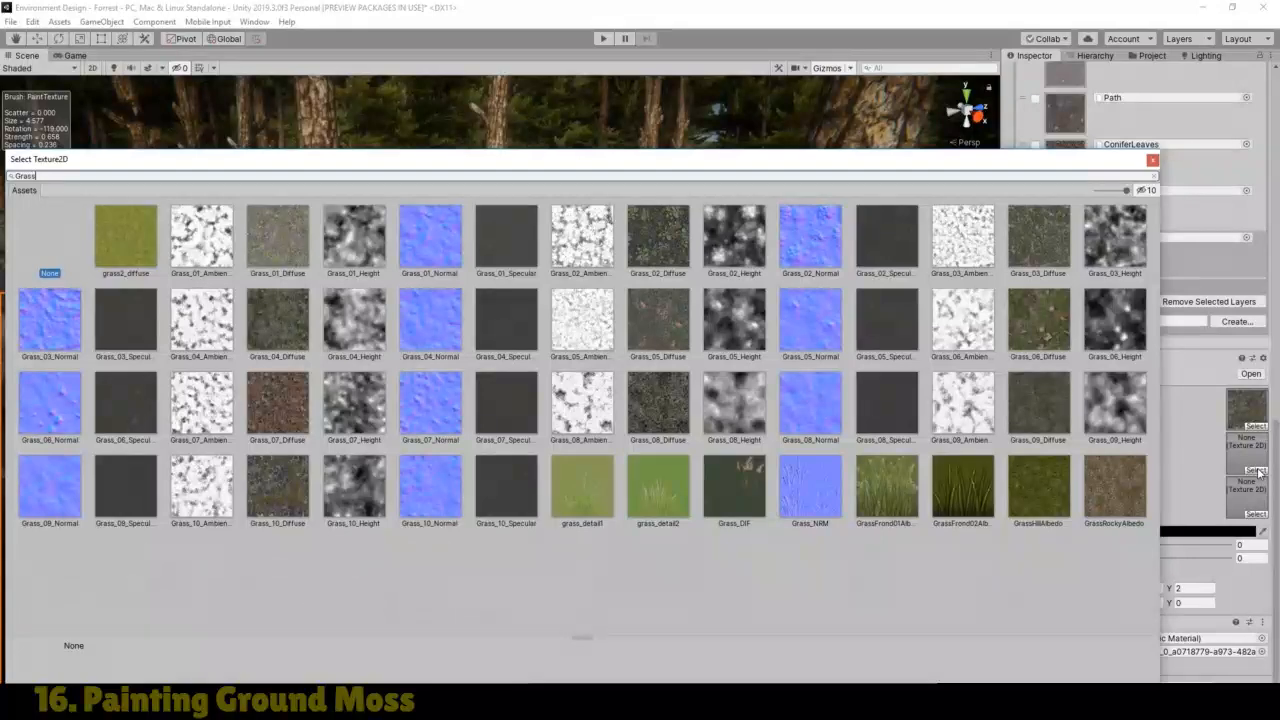
text(_10)
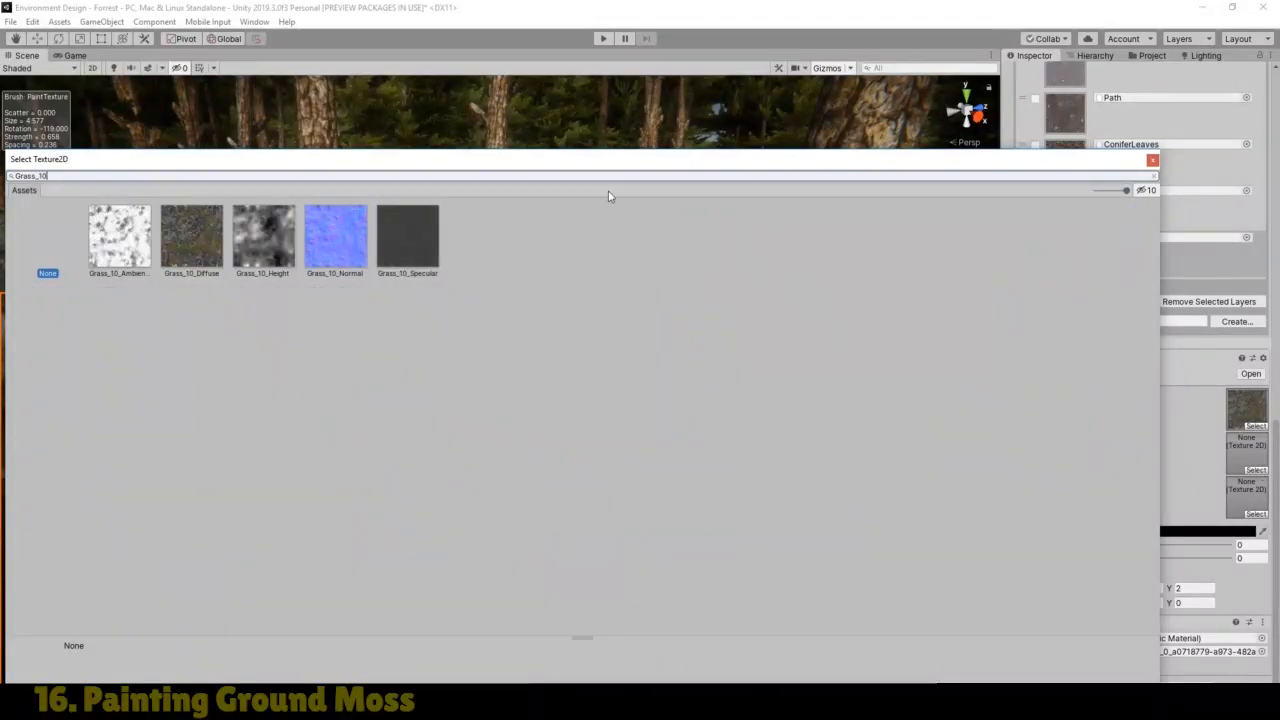
double_click(335, 235)
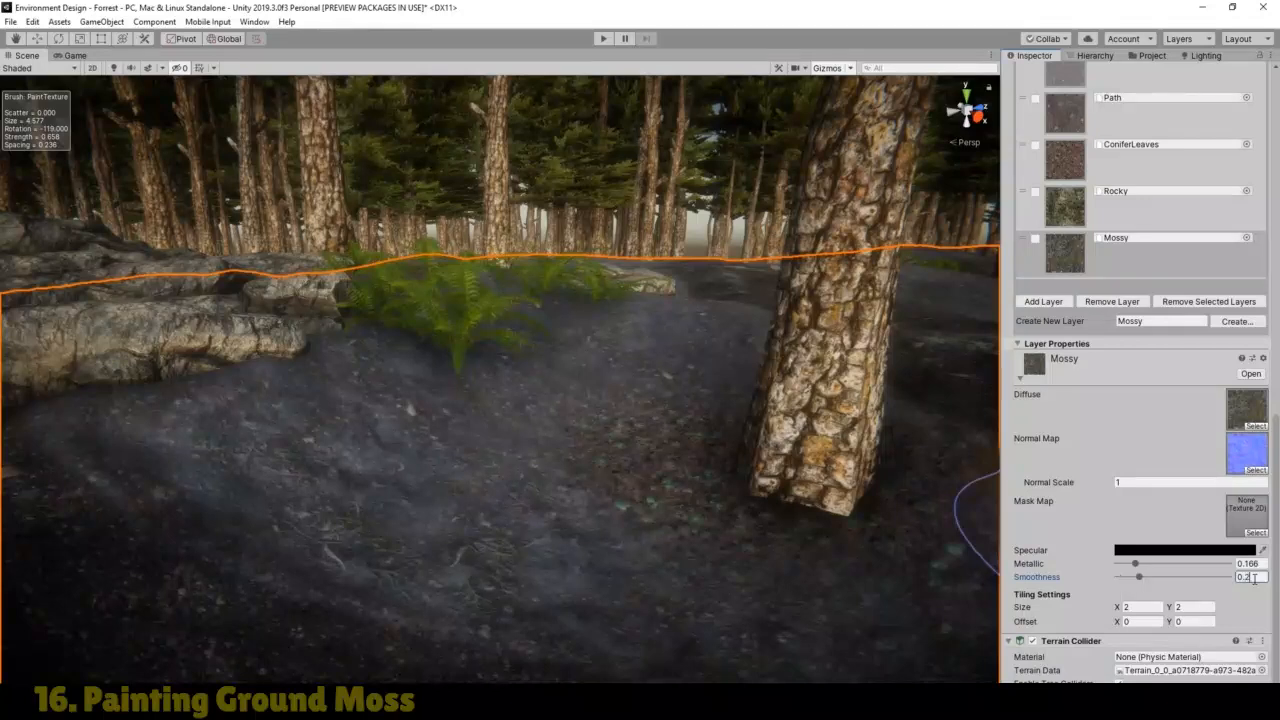
Step: Set the Mossy layer's metallic to 0.166, smoothness to 0.256 and tiling size to 3 by 3
key(Return)
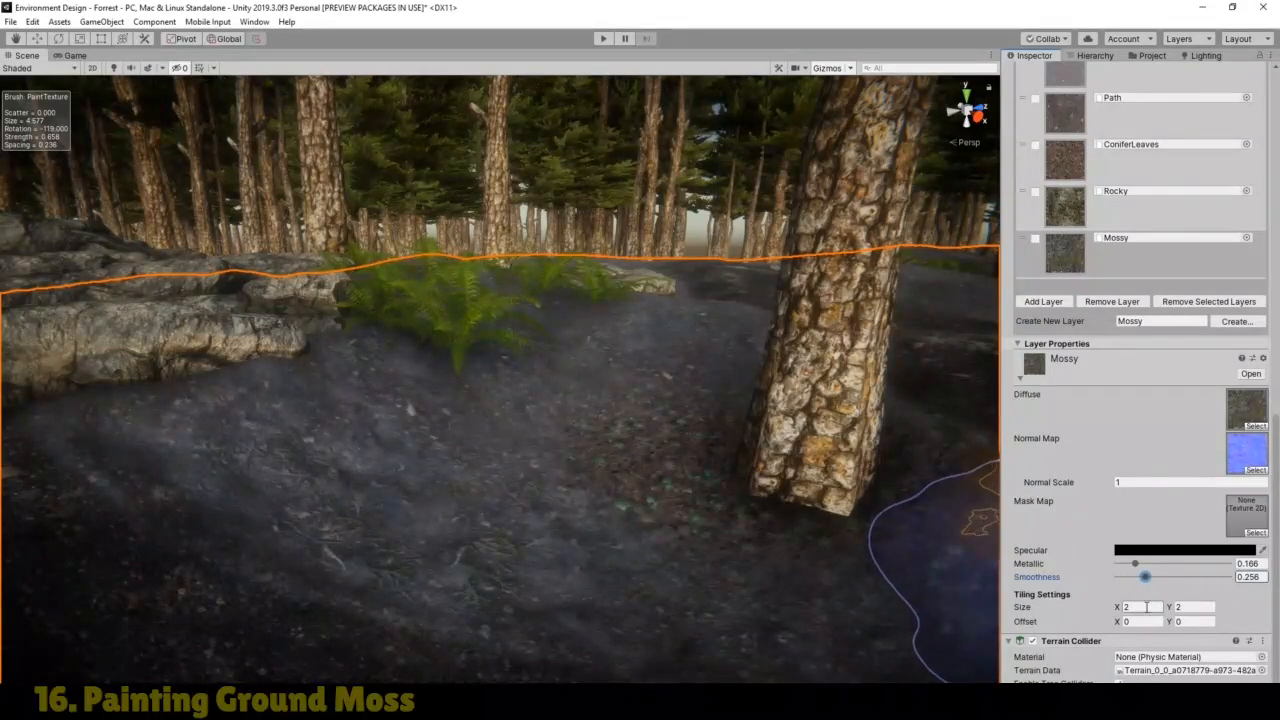
click(1146, 607)
text(3)
click(1200, 607)
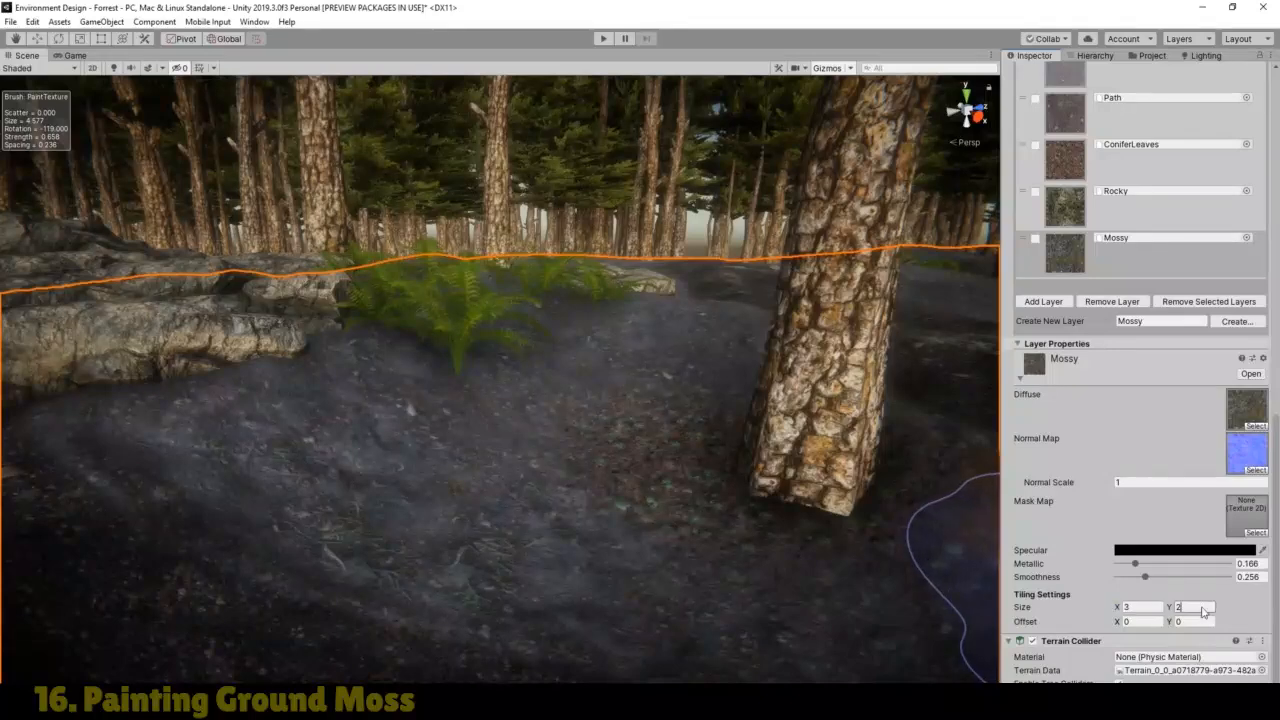
text(3)
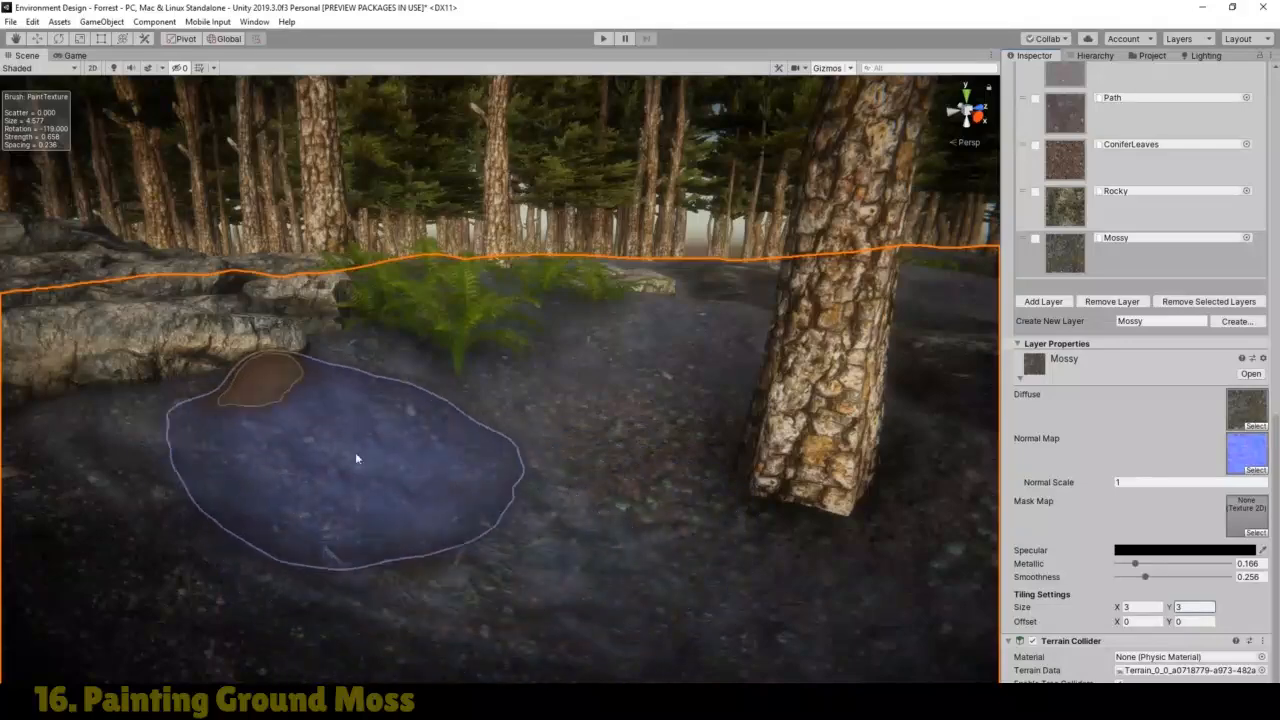
Step: Switch the brush mask's Concavity filter to Recessed
drag(1277, 410, 1278, 195)
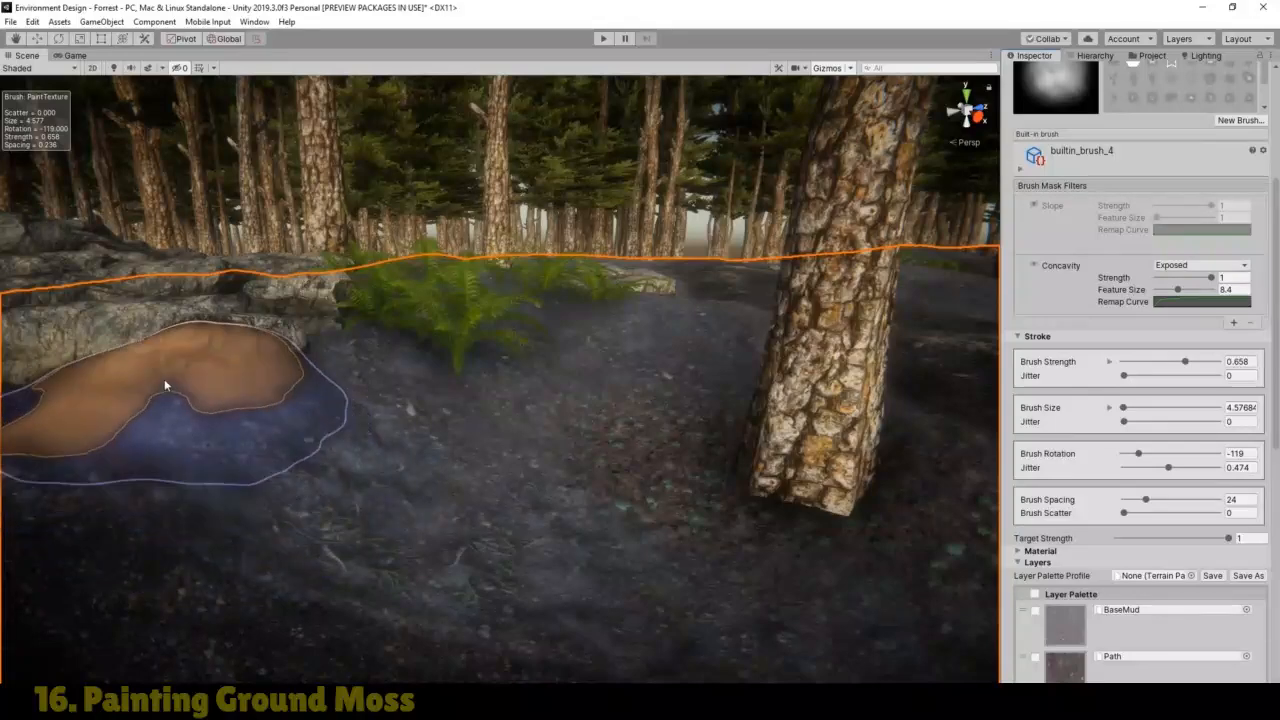
click(1220, 267)
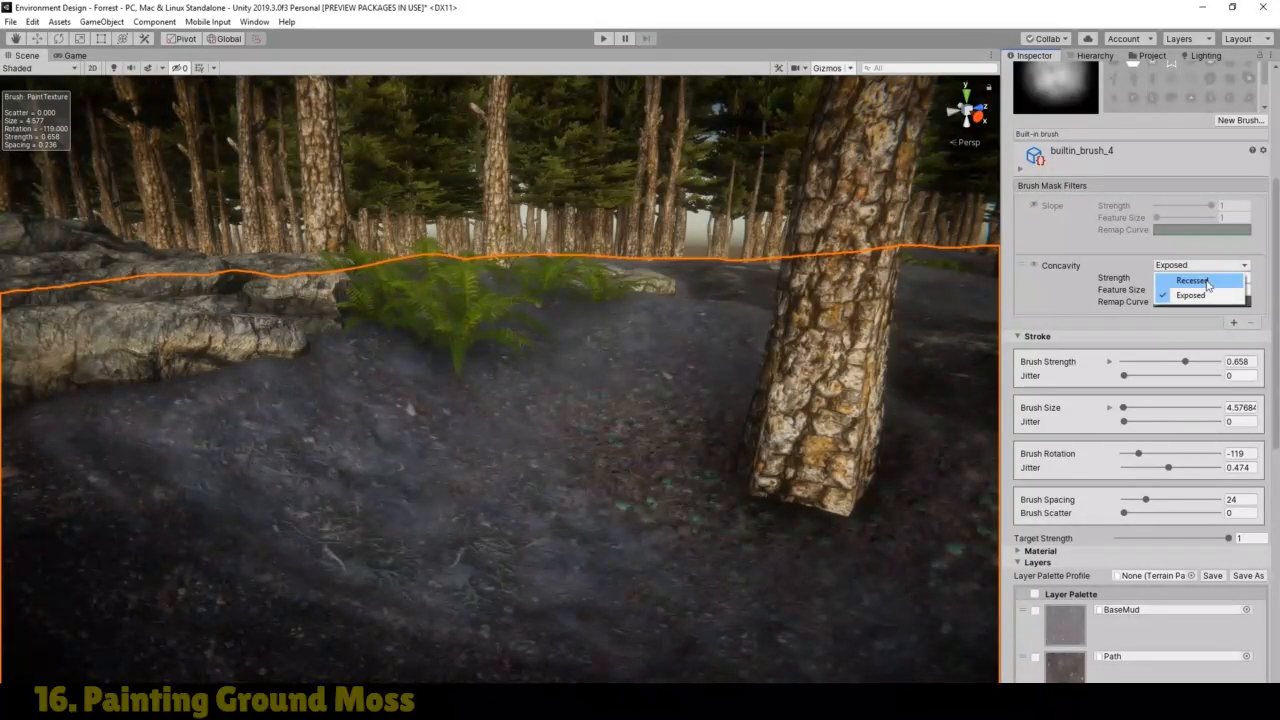
click(1190, 278)
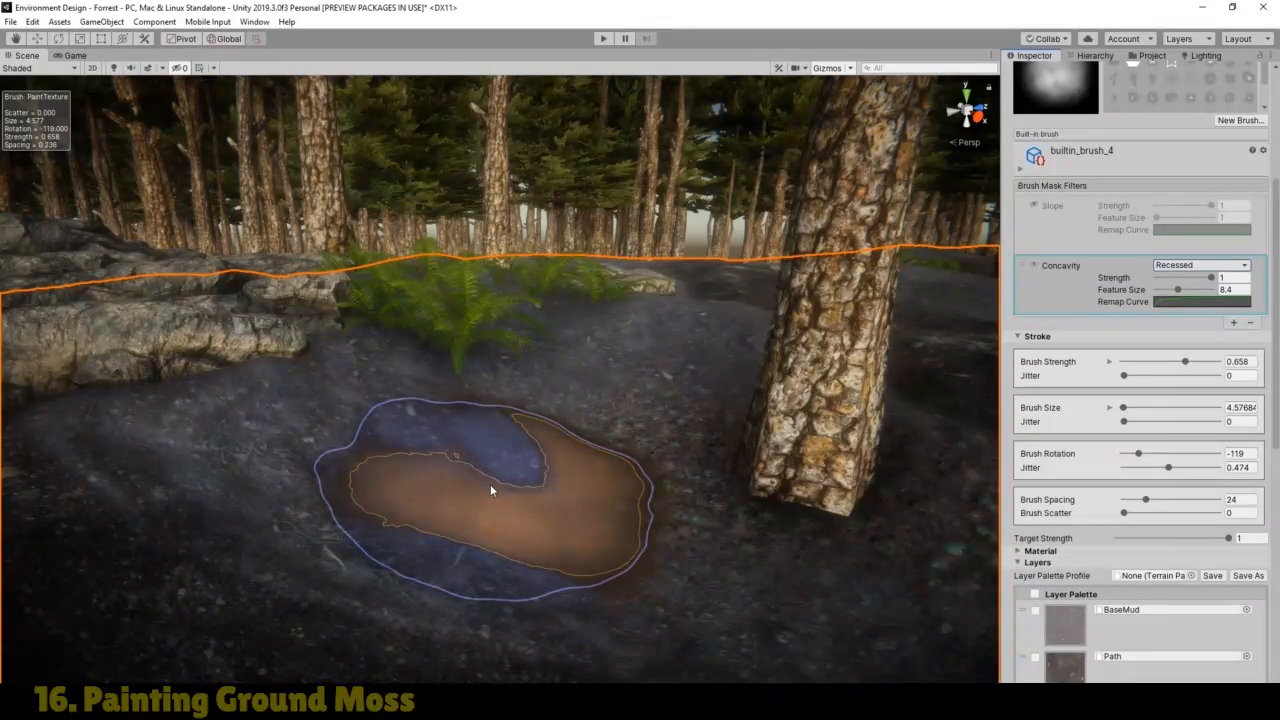
Step: Reduce the brush size to about 2.56 and set spacing to 45, strength to 0.56 and strength jitter to 0.102
key(s)
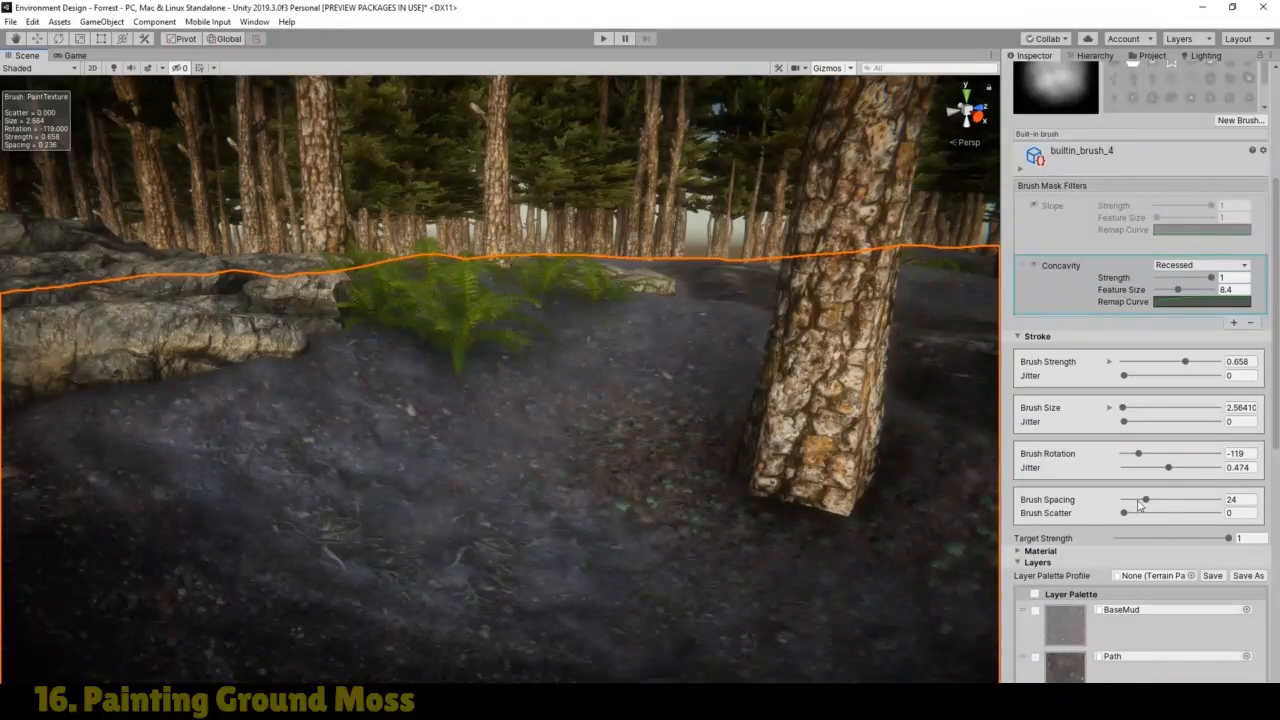
drag(1149, 505, 1158, 505)
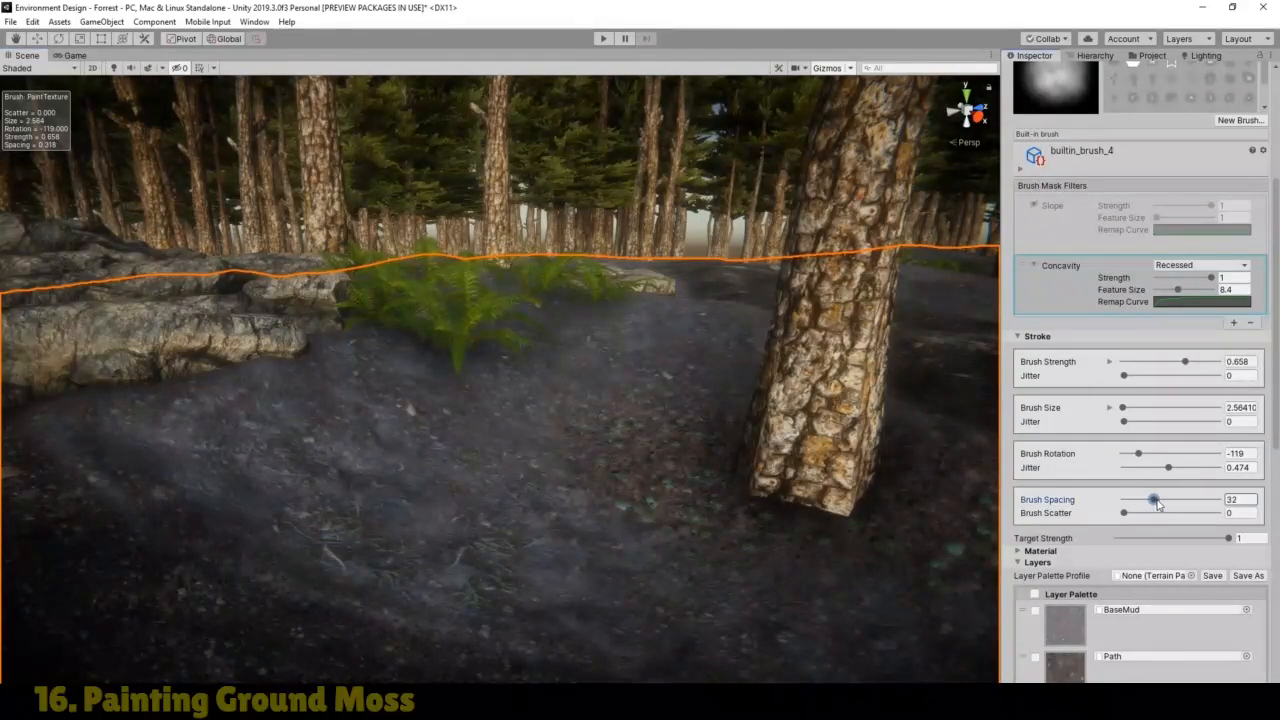
drag(1184, 364, 1181, 364)
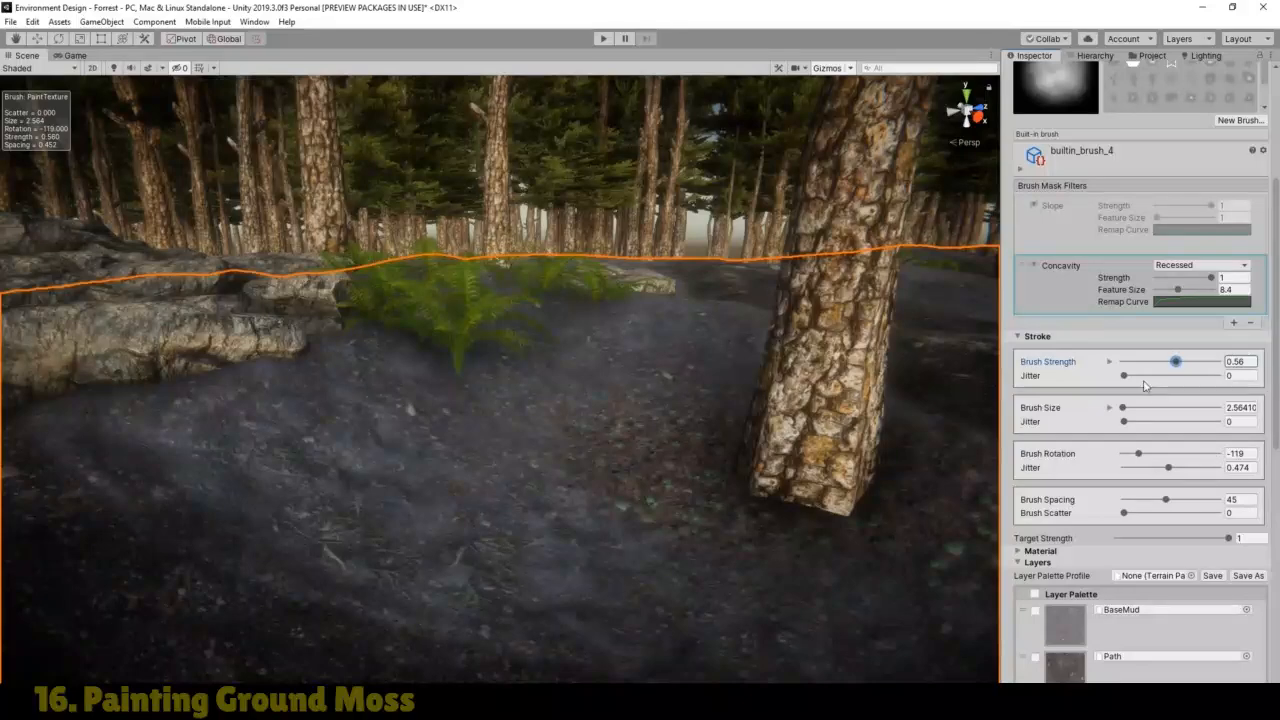
drag(1125, 377, 1128, 377)
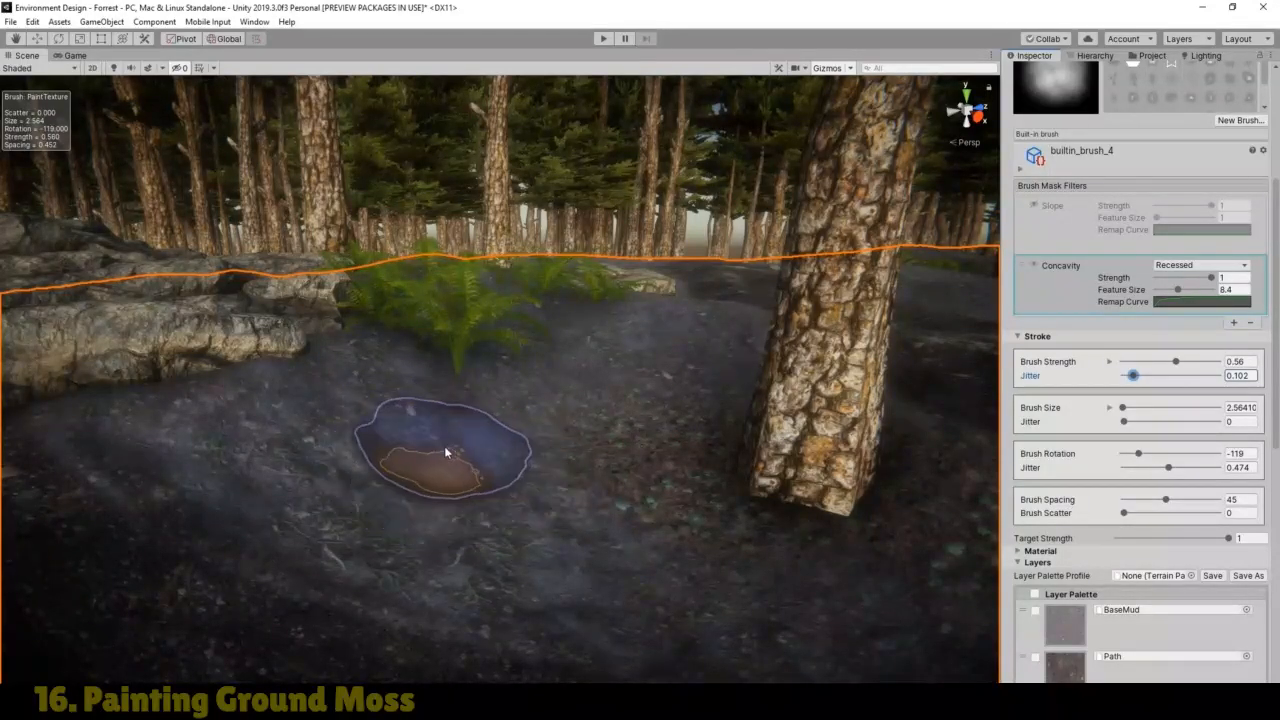
Step: Paint the Mossy layer lightly on the ground between the fern and the pine trunk
mouse_move(455, 448)
mouse_down()
mouse_move(411, 525)
mouse_move(456, 470)
mouse_move(431, 530)
mouse_move(520, 409)
mouse_move(515, 548)
mouse_move(466, 454)
mouse_move(557, 554)
mouse_move(420, 508)
mouse_move(451, 425)
mouse_move(449, 488)
mouse_move(375, 510)
mouse_move(533, 392)
mouse_up()
scroll(558, 434, up, 4)
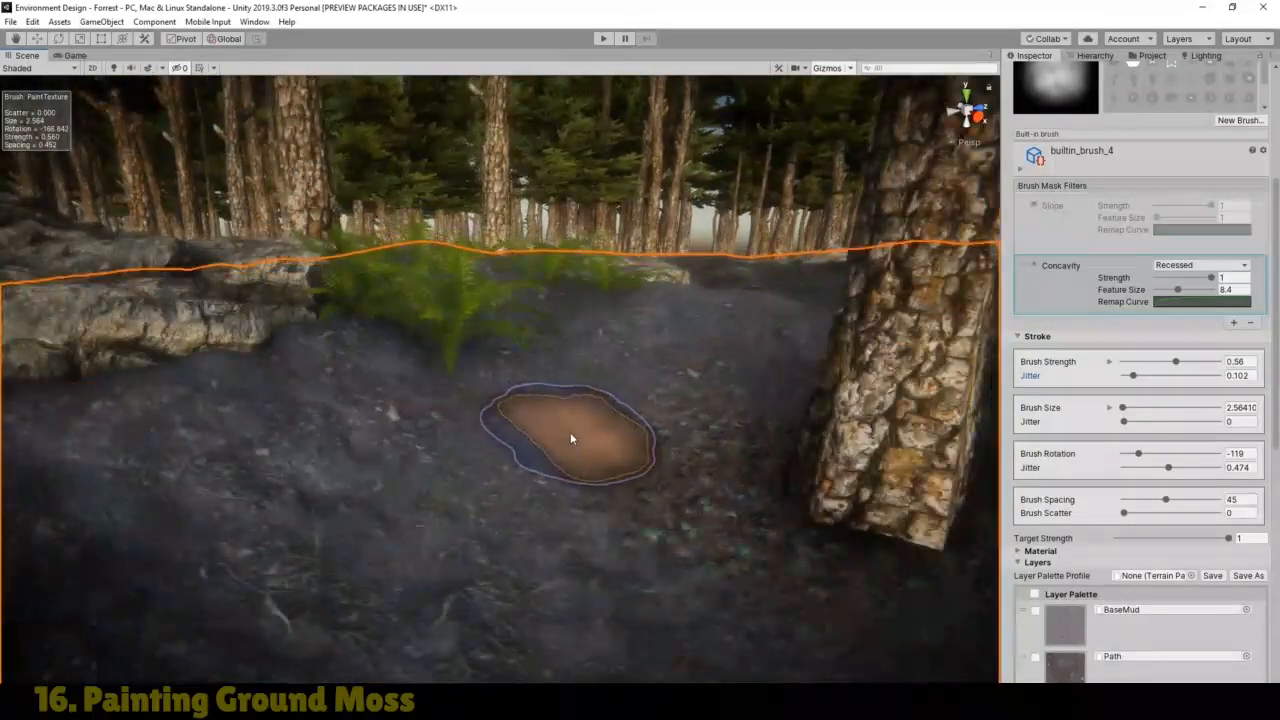
mouse_move(570, 432)
mouse_down()
mouse_move(464, 528)
mouse_move(542, 511)
mouse_move(623, 340)
mouse_up()
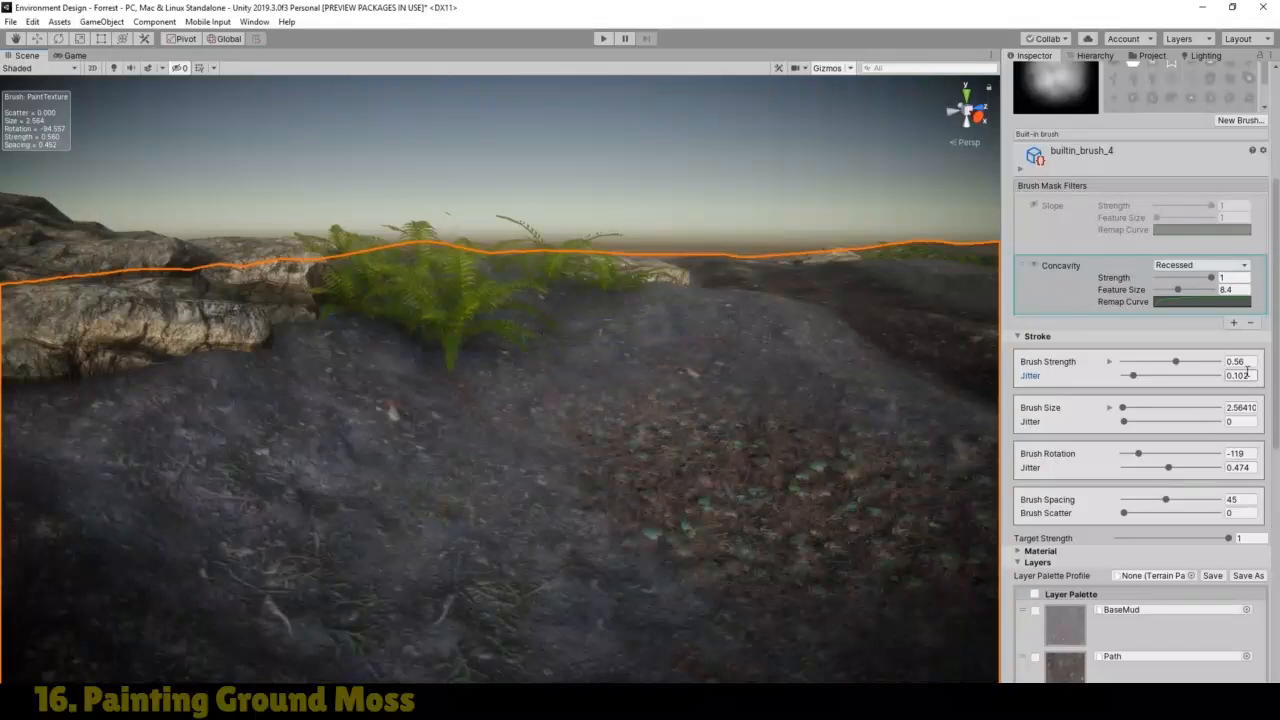
Step: Raise the brush strength to 0.916, lower the spacing to 20, and paint moss across the ground below the fern
drag(1177, 362, 1205, 366)
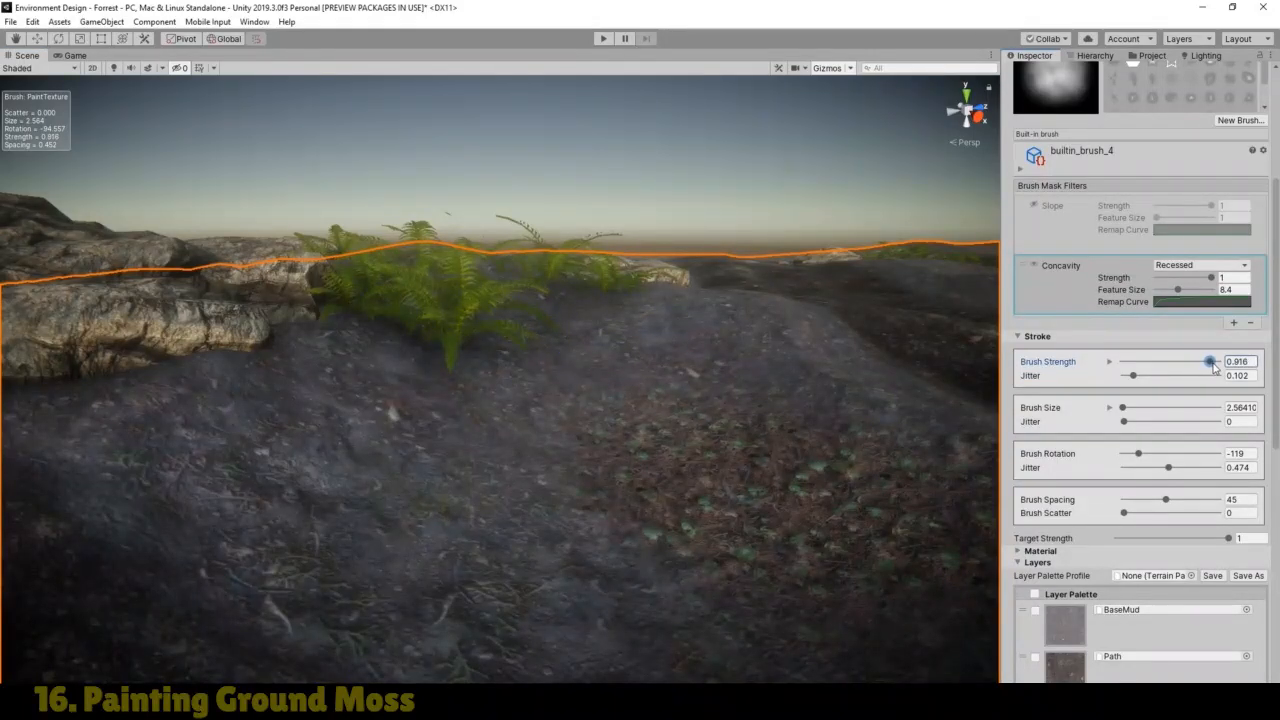
drag(1170, 509, 1143, 509)
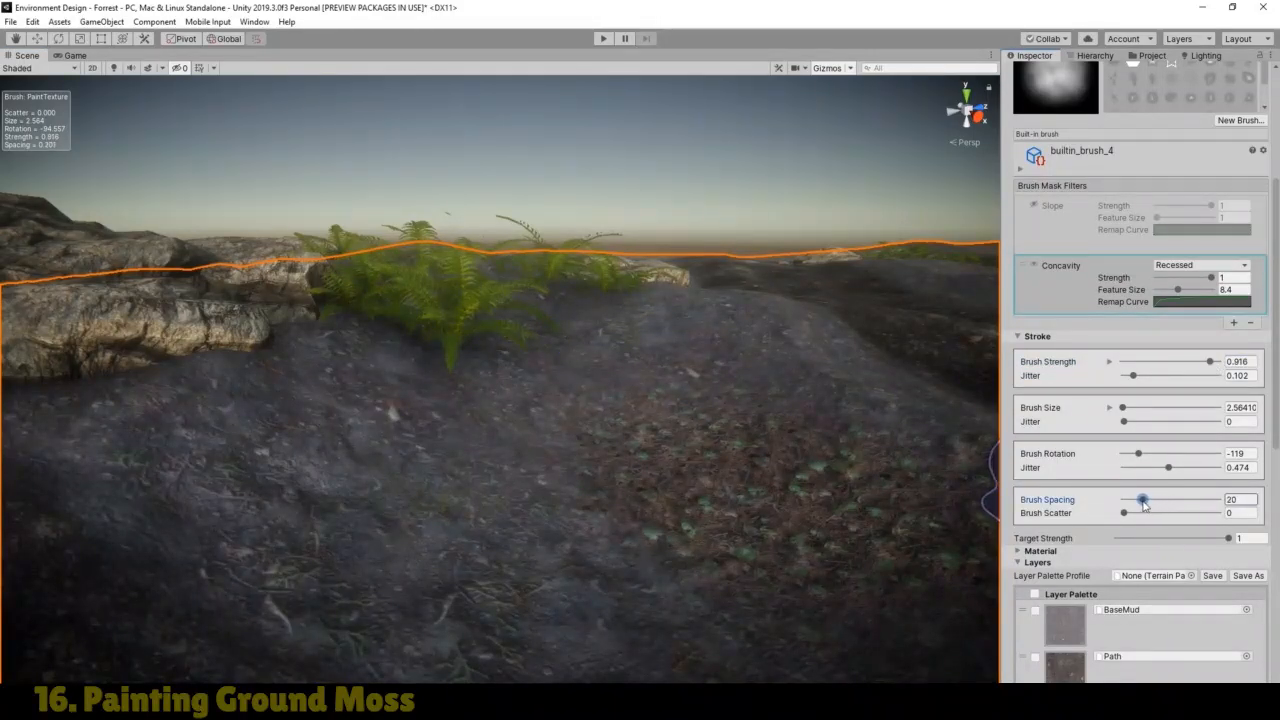
mouse_move(528, 430)
mouse_down()
mouse_move(331, 580)
mouse_move(457, 463)
mouse_move(306, 481)
mouse_up()
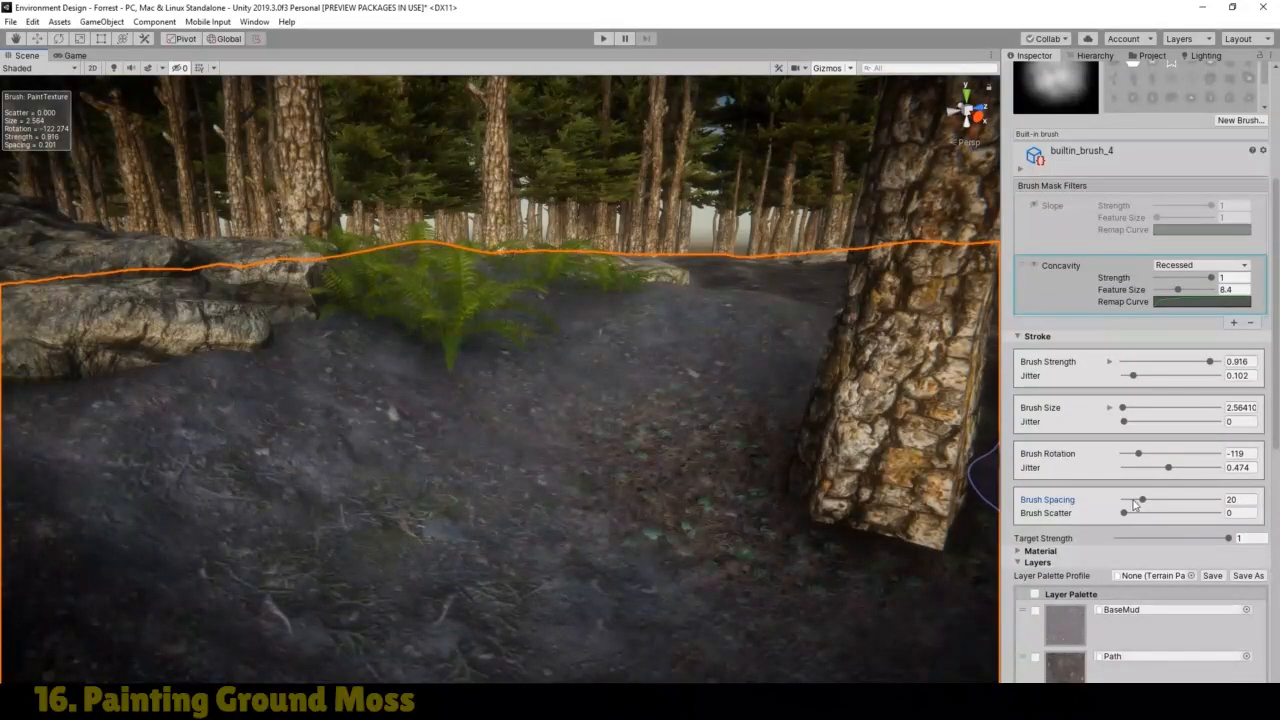
Step: Set brush spacing to 7, strength to 1 and strength jitter to 0.053, and paint moss from the fern toward the boulder
drag(1145, 502, 1132, 504)
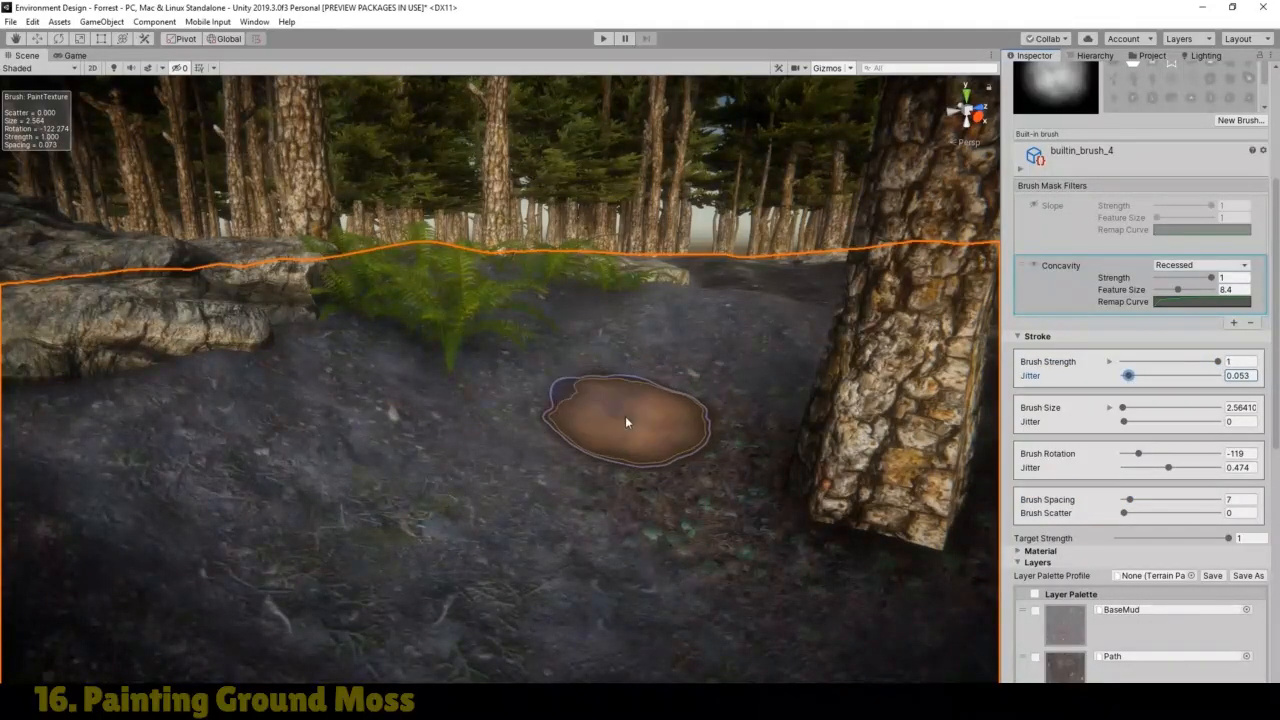
mouse_move(340, 510)
mouse_down()
mouse_move(296, 519)
mouse_move(482, 448)
mouse_move(544, 482)
mouse_move(514, 478)
mouse_move(550, 600)
mouse_move(636, 623)
mouse_move(527, 489)
mouse_move(530, 469)
mouse_move(406, 484)
mouse_move(177, 411)
mouse_move(149, 431)
mouse_move(143, 460)
mouse_move(191, 457)
mouse_up()
mouse_move(446, 420)
mouse_down()
mouse_move(508, 531)
mouse_move(551, 538)
mouse_move(640, 605)
mouse_move(778, 662)
mouse_move(814, 642)
mouse_move(734, 646)
mouse_move(540, 483)
mouse_move(466, 502)
mouse_move(516, 426)
mouse_move(333, 530)
mouse_move(334, 519)
mouse_move(206, 580)
mouse_move(406, 443)
mouse_move(180, 466)
mouse_move(505, 379)
mouse_move(527, 404)
mouse_up()
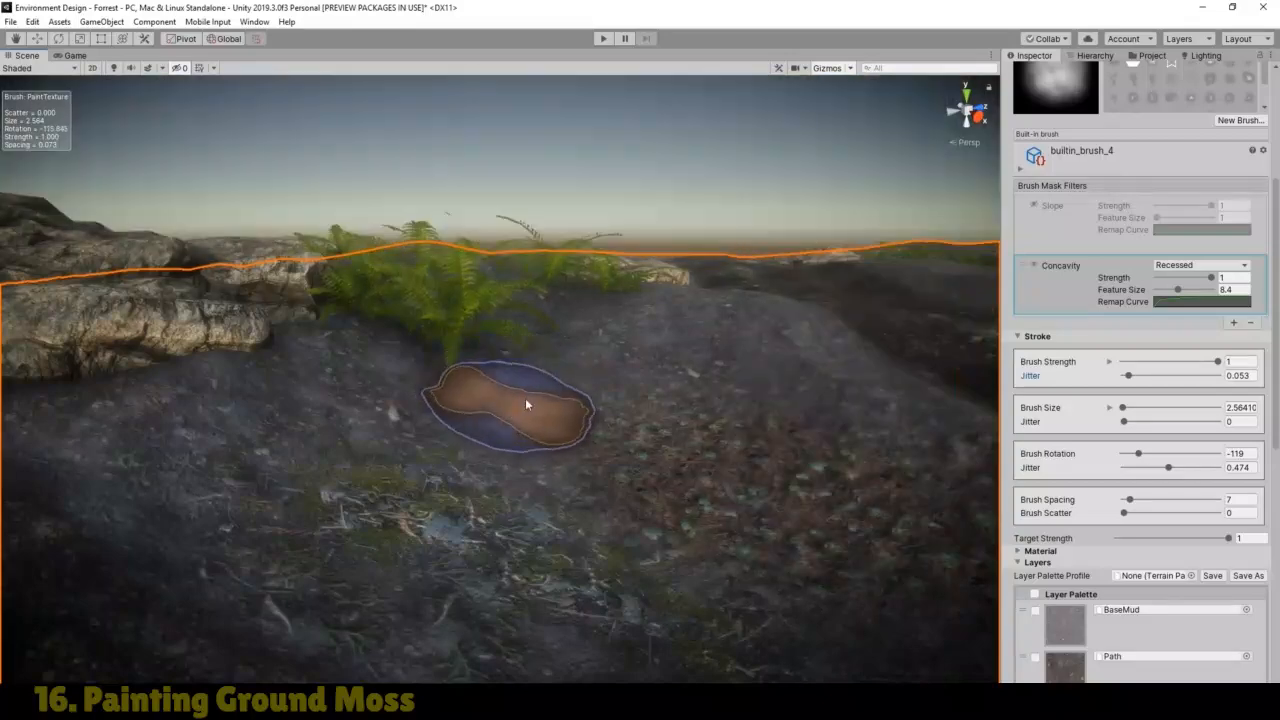
mouse_move(277, 405)
mouse_down()
mouse_move(147, 416)
mouse_move(133, 432)
mouse_move(194, 458)
mouse_move(82, 497)
mouse_move(103, 480)
mouse_move(77, 414)
mouse_up()
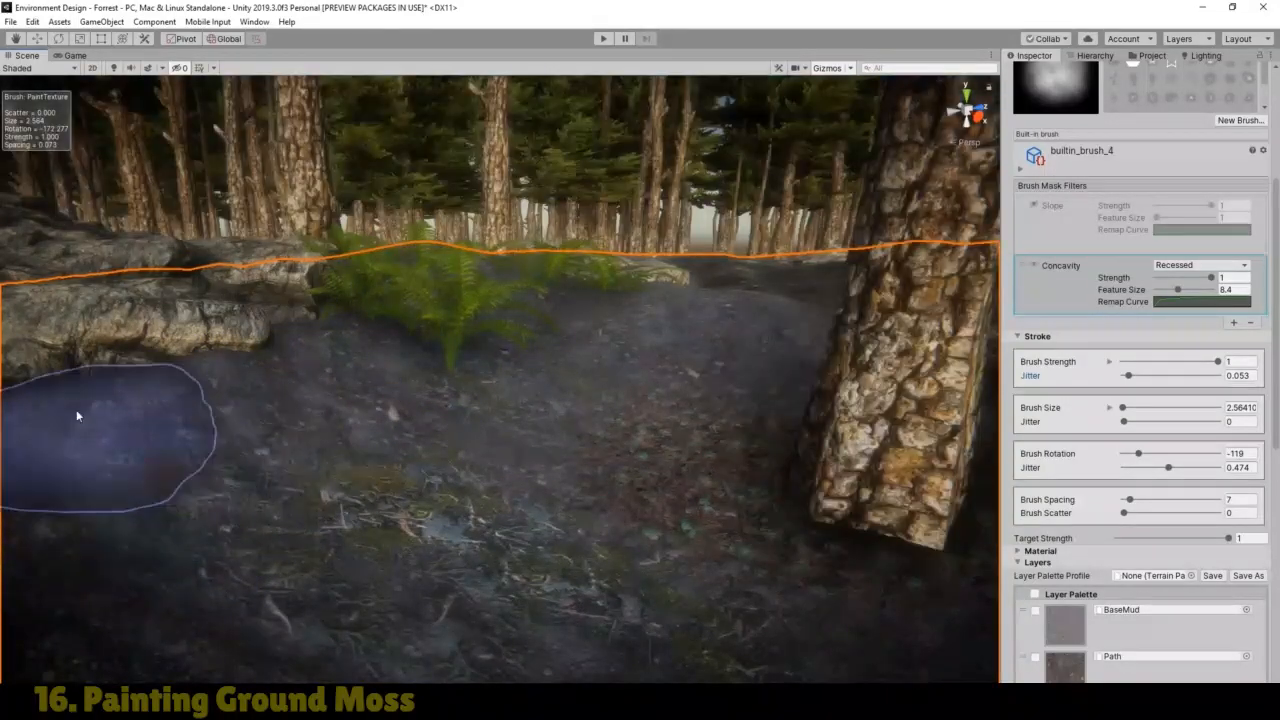
Step: Paint Mossy texture patches on the ground in front of the fern clusters between the two boulders
click(15, 38)
drag(371, 463, 286, 466)
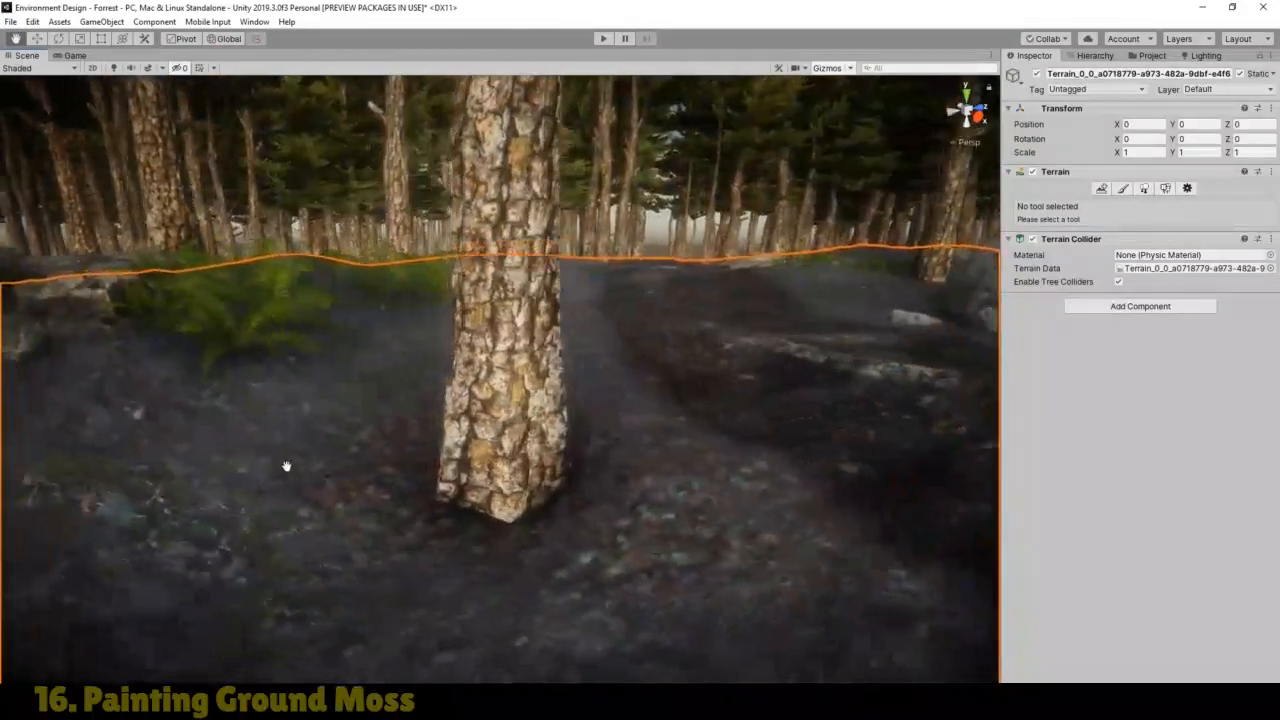
right_drag(286, 466, 296, 507)
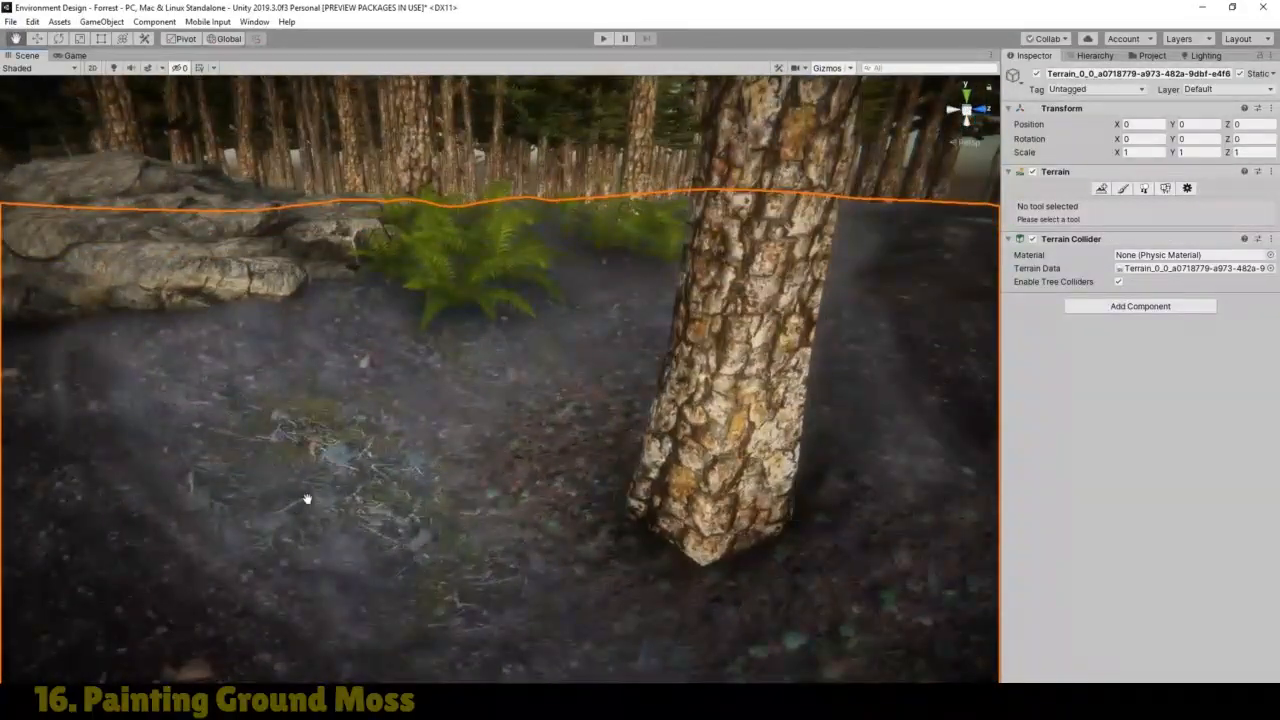
scroll(361, 489, up, 3)
drag(363, 489, 291, 489)
scroll(400, 488, down, 3)
right_drag(569, 434, 409, 446)
drag(693, 427, 554, 474)
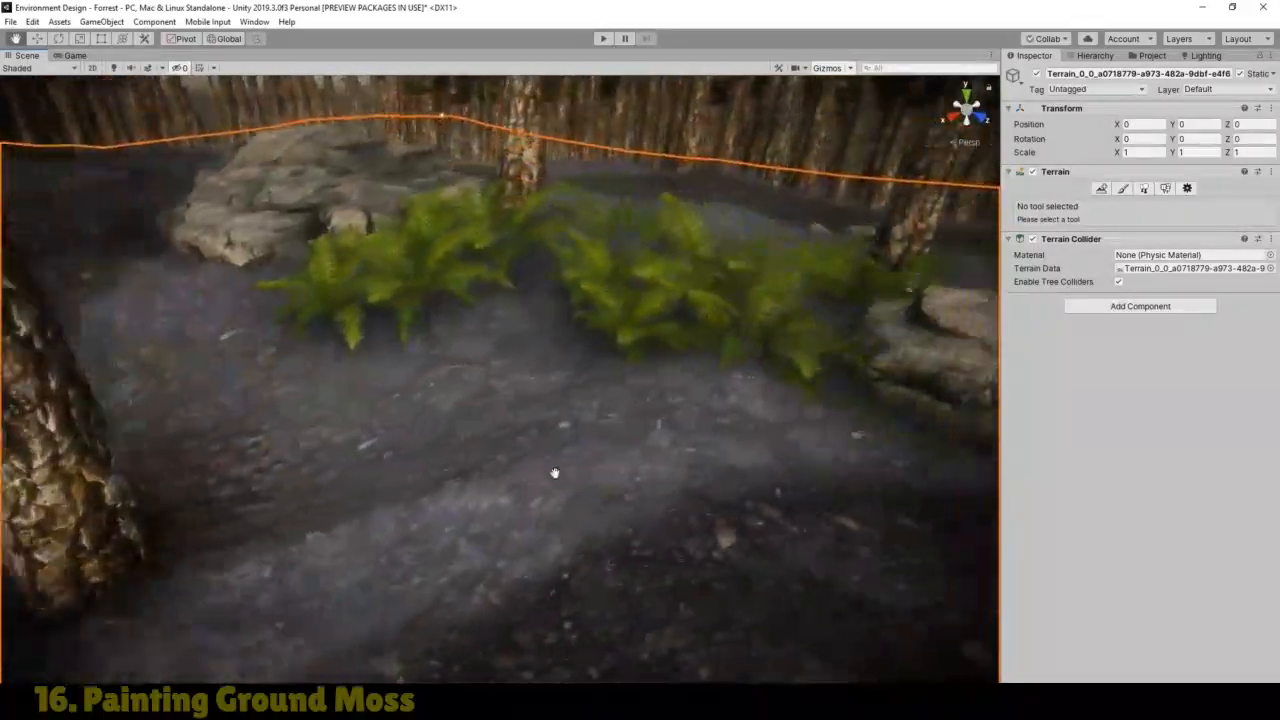
scroll(553, 472, up, 2)
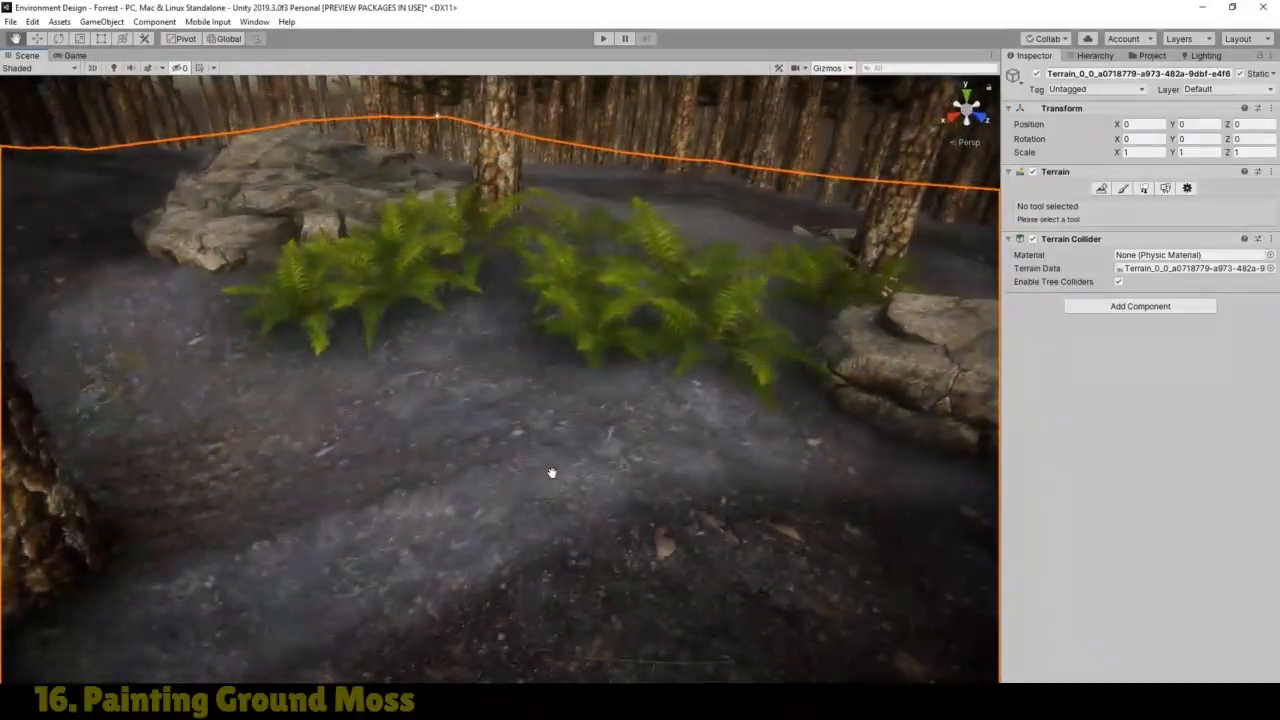
click(1124, 189)
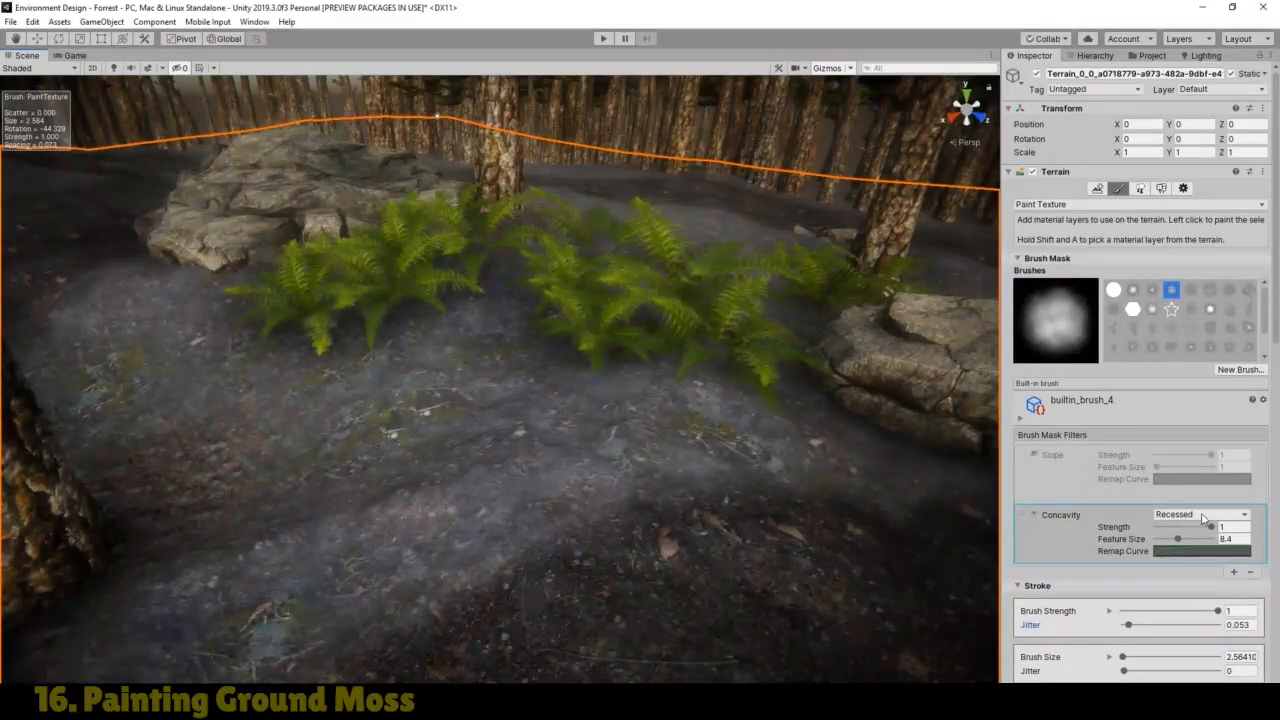
Step: Paint moss in front of the ferns with Concavity set to Exposed, and below the lone boulder with it set to Recessed
click(1193, 545)
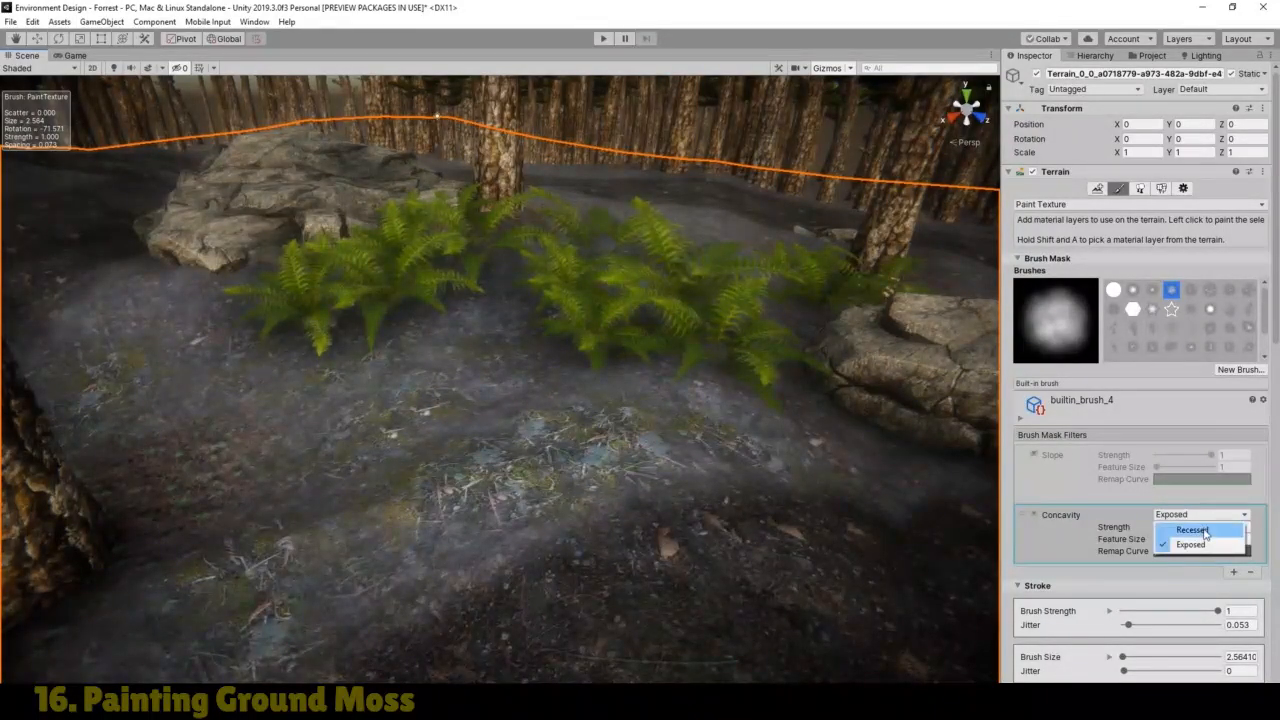
click(13, 38)
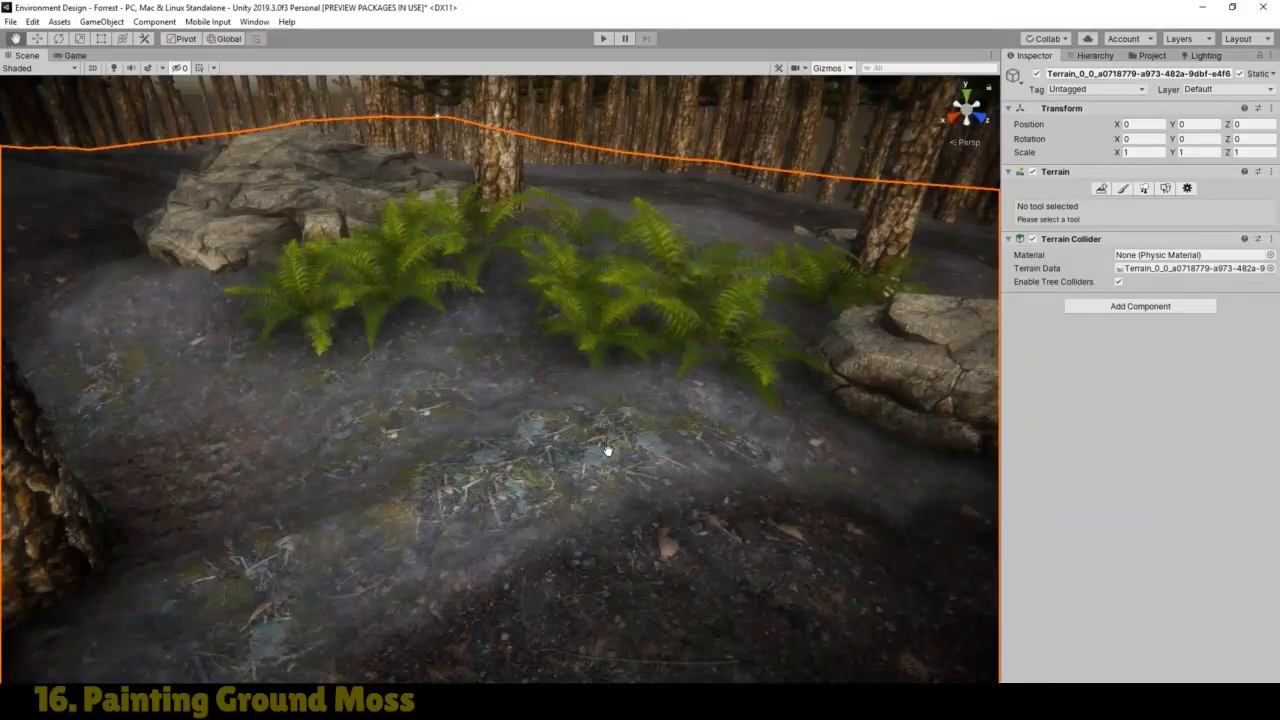
alt+drag(608, 451, 461, 397)
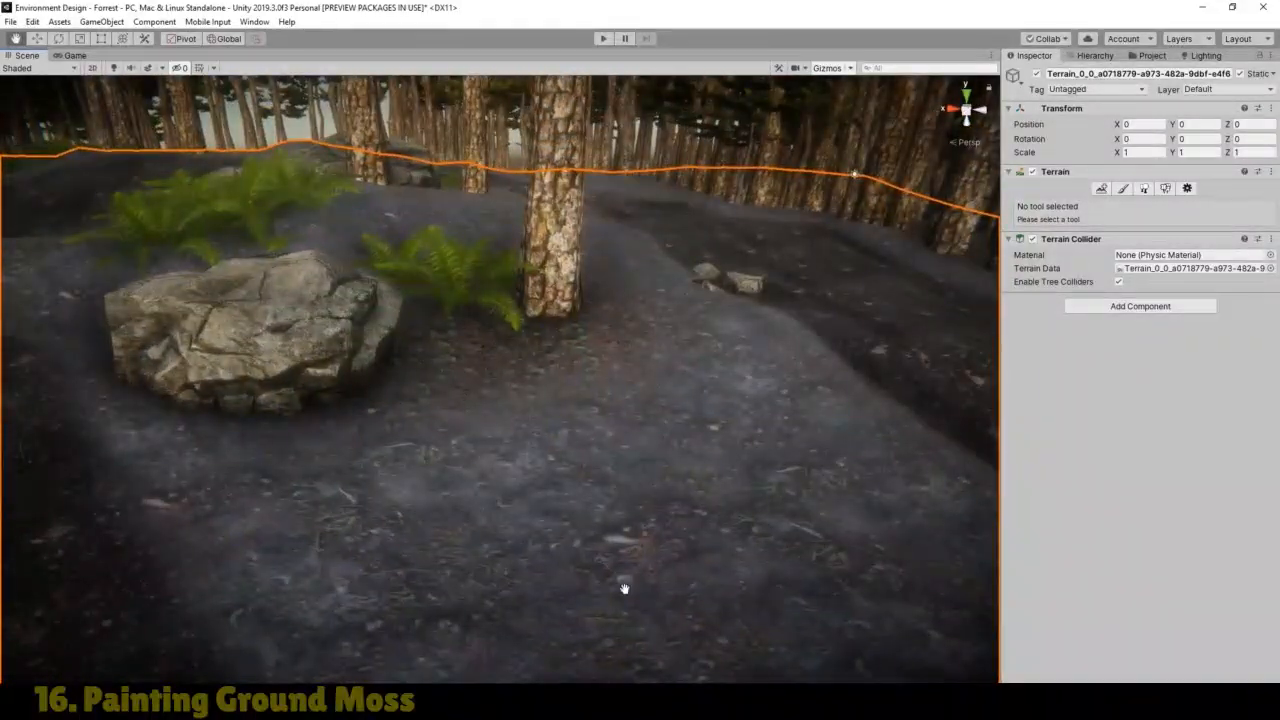
click(1123, 189)
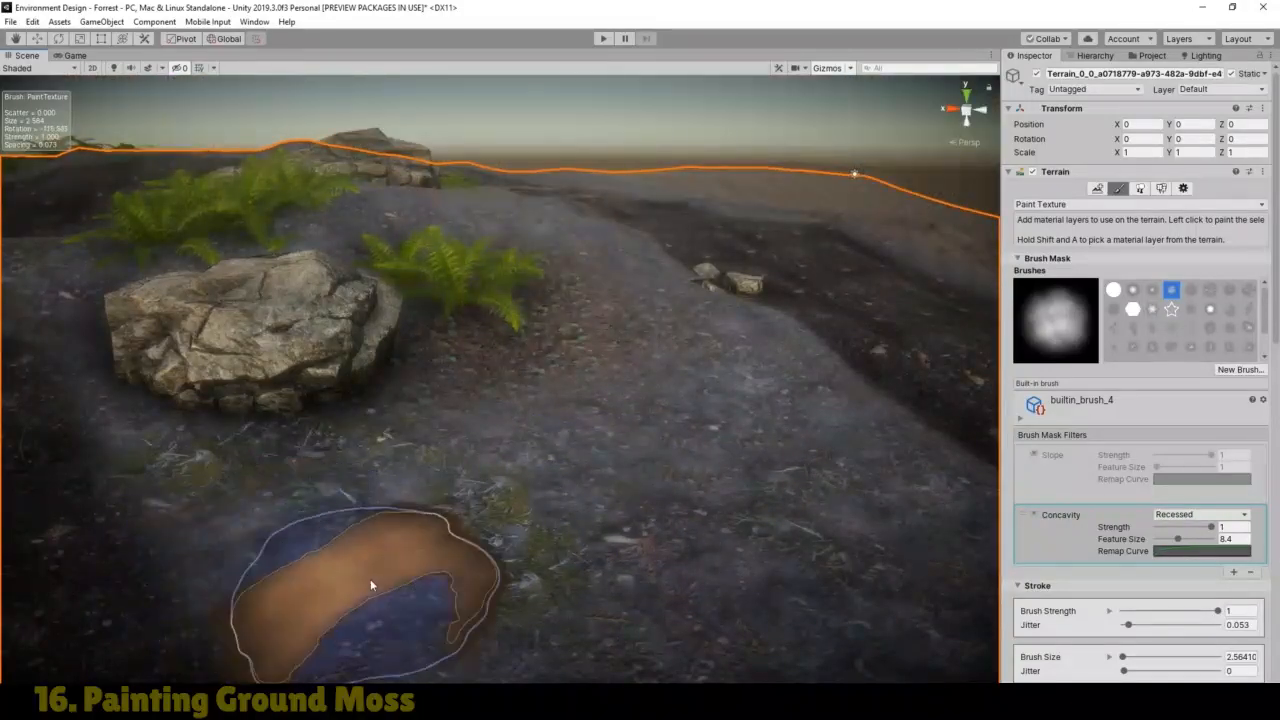
scroll(548, 566, down, 5)
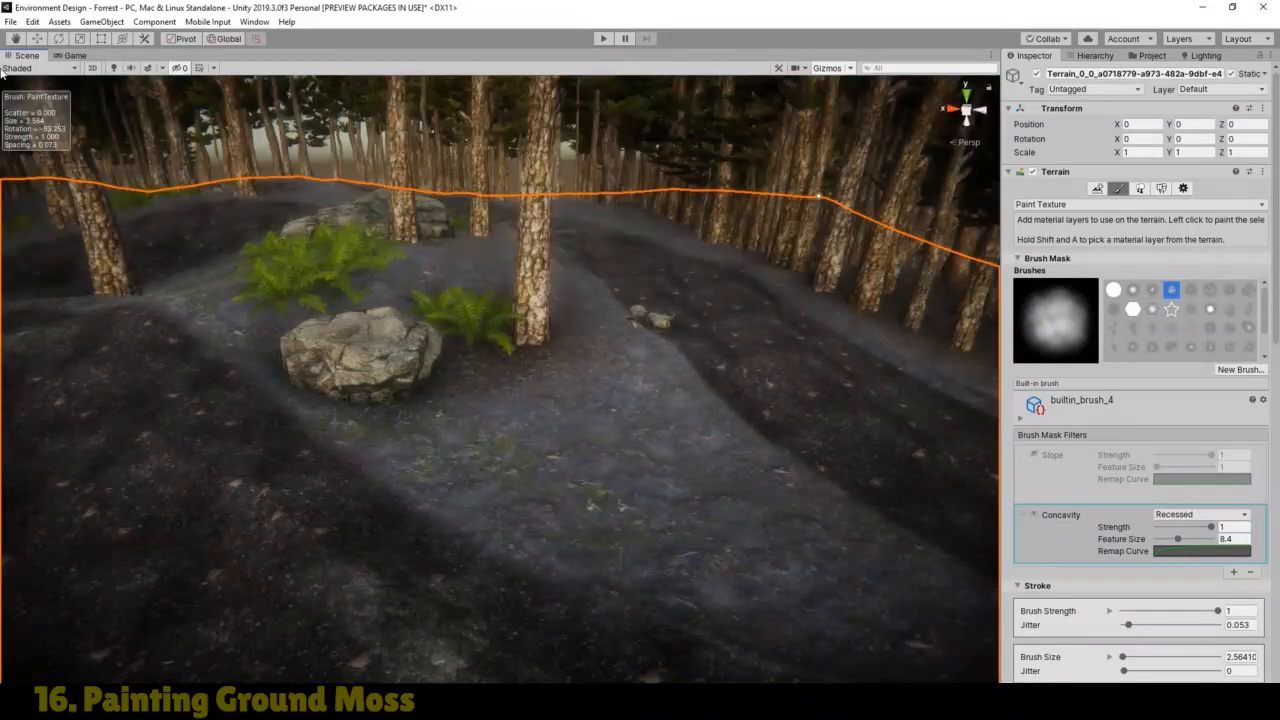
click(15, 39)
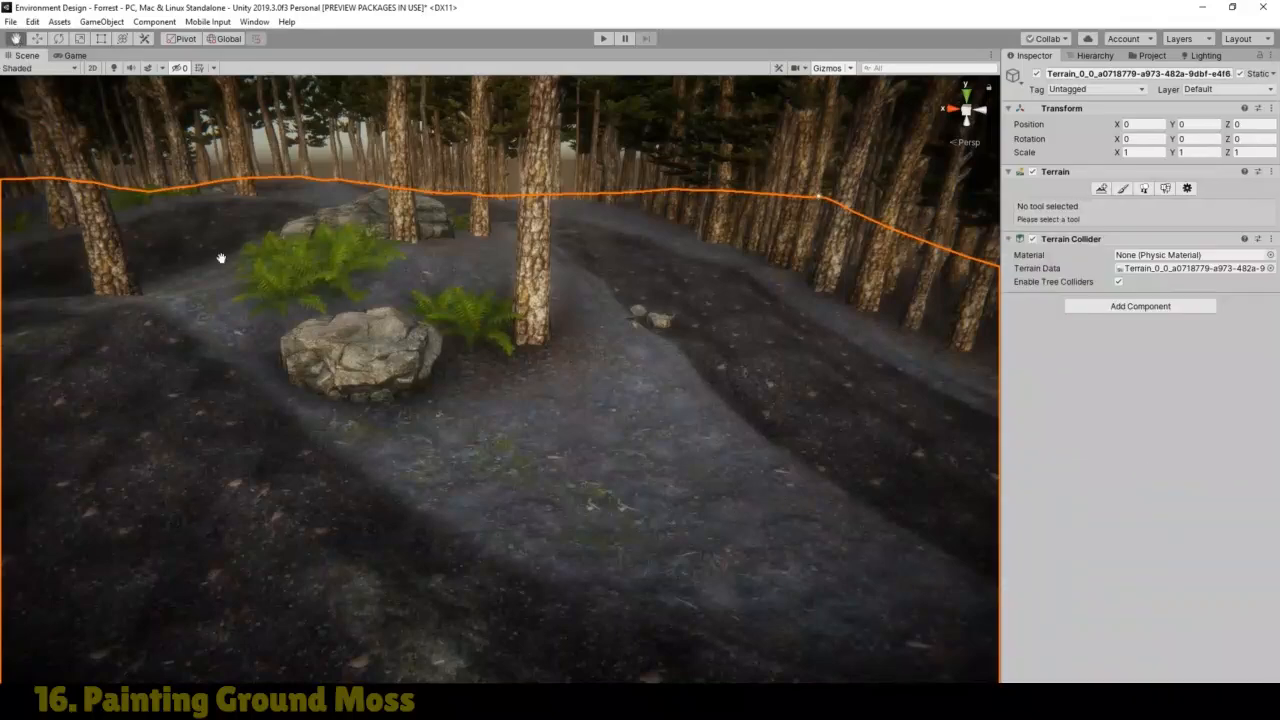
Step: Paint moss patches with the Recessed filter on the pale ground alongside the dark strip, below the boulder and fern
drag(360, 319, 206, 291)
scroll(206, 383, up, 2)
drag(206, 381, 294, 361)
scroll(412, 421, up, 1)
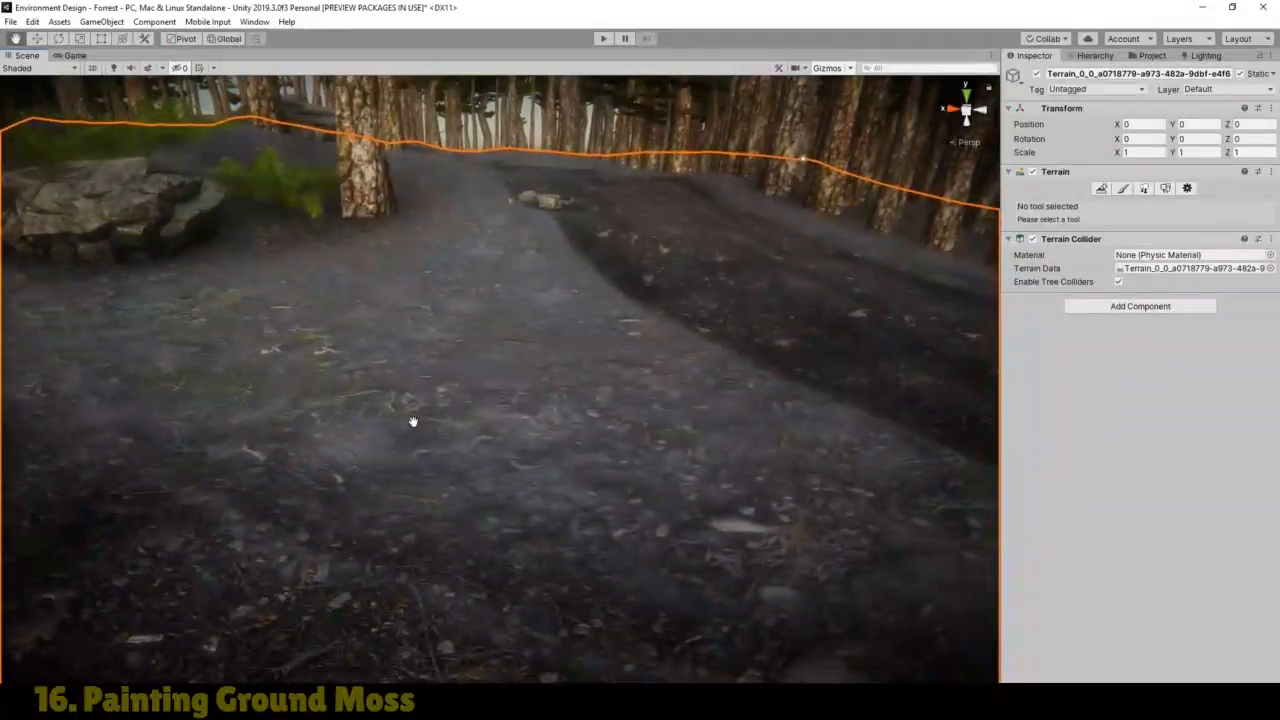
click(1125, 190)
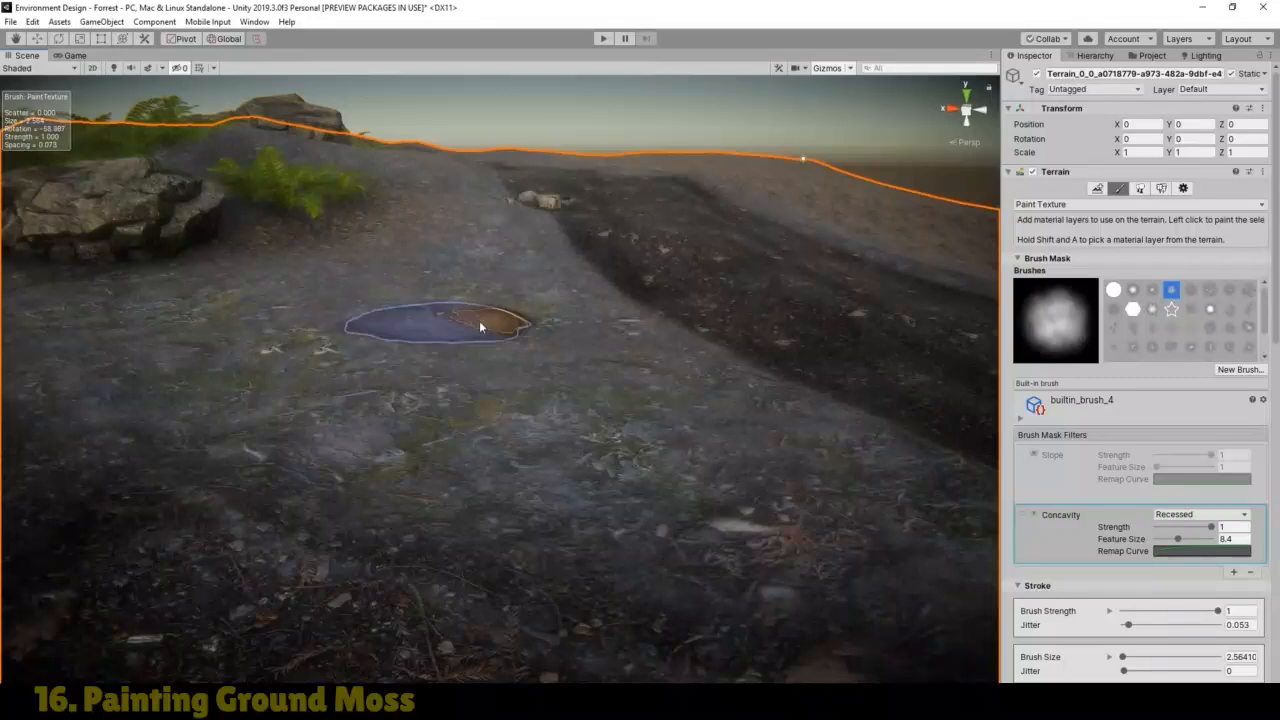
click(15, 39)
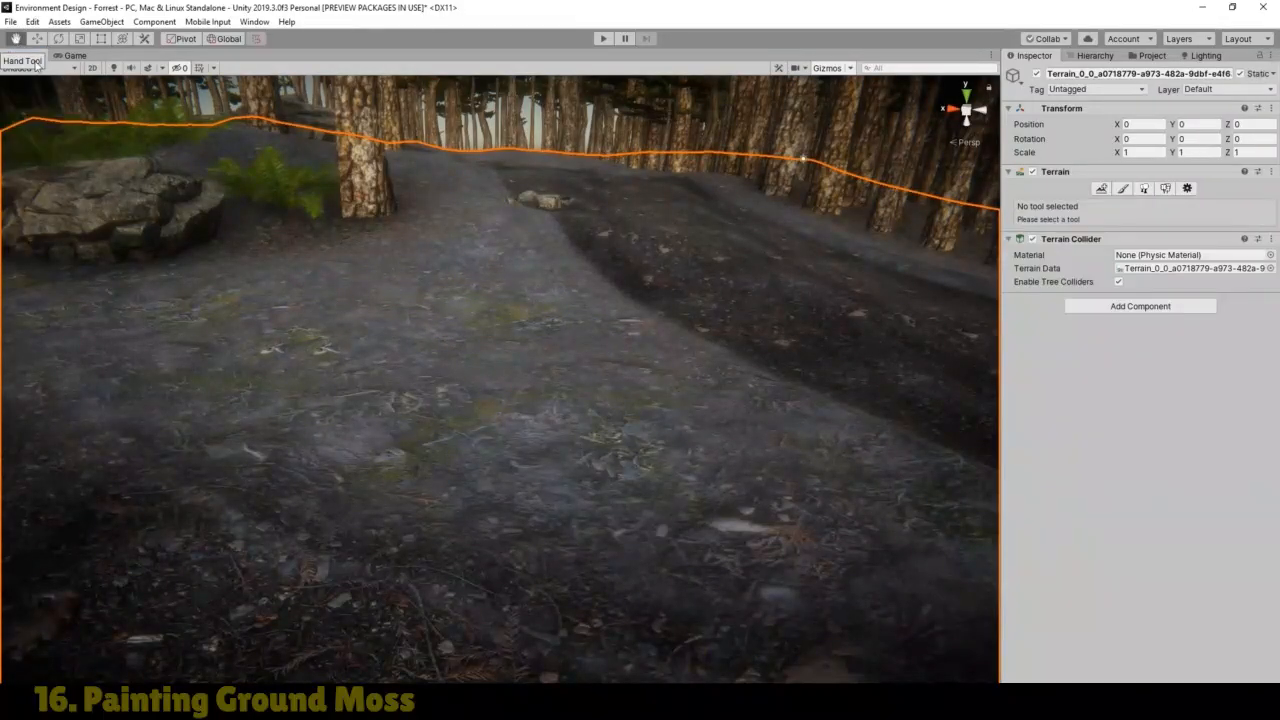
Step: Examine the painted moss patches on the clearing up close and from several angles
drag(464, 368, 434, 414)
right_drag(434, 414, 210, 420)
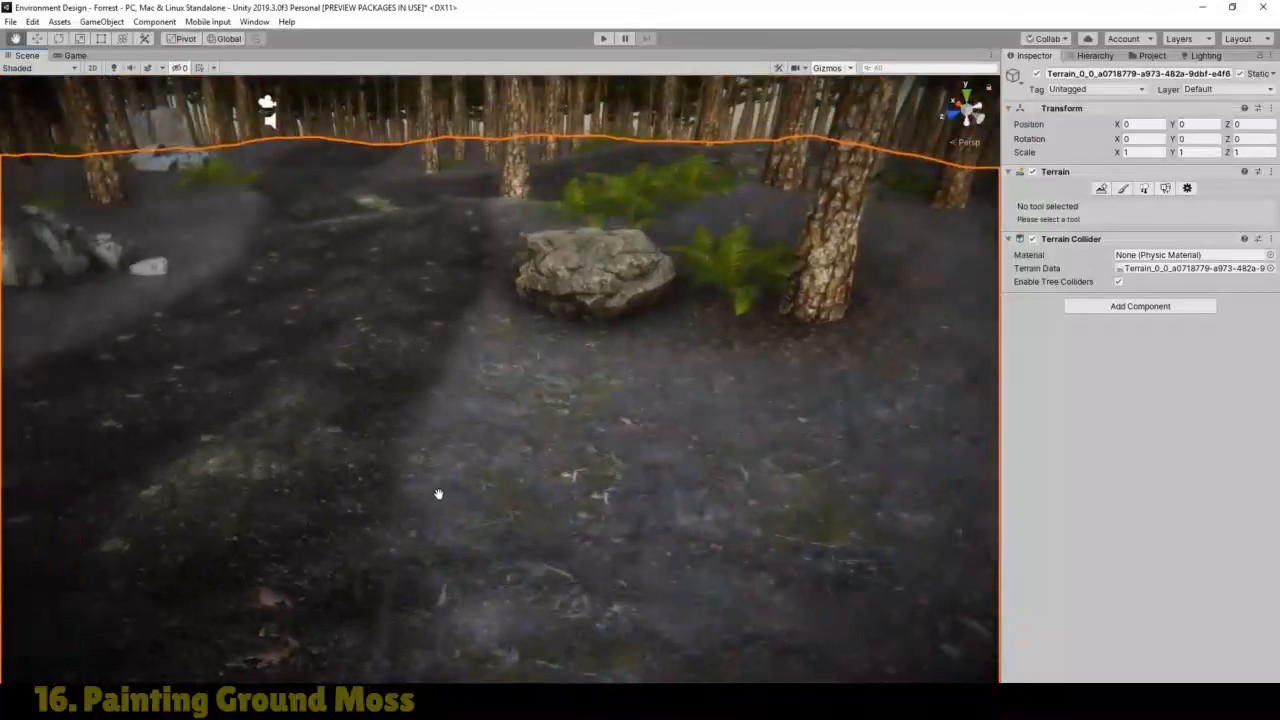
drag(437, 494, 375, 457)
scroll(537, 440, up, 3)
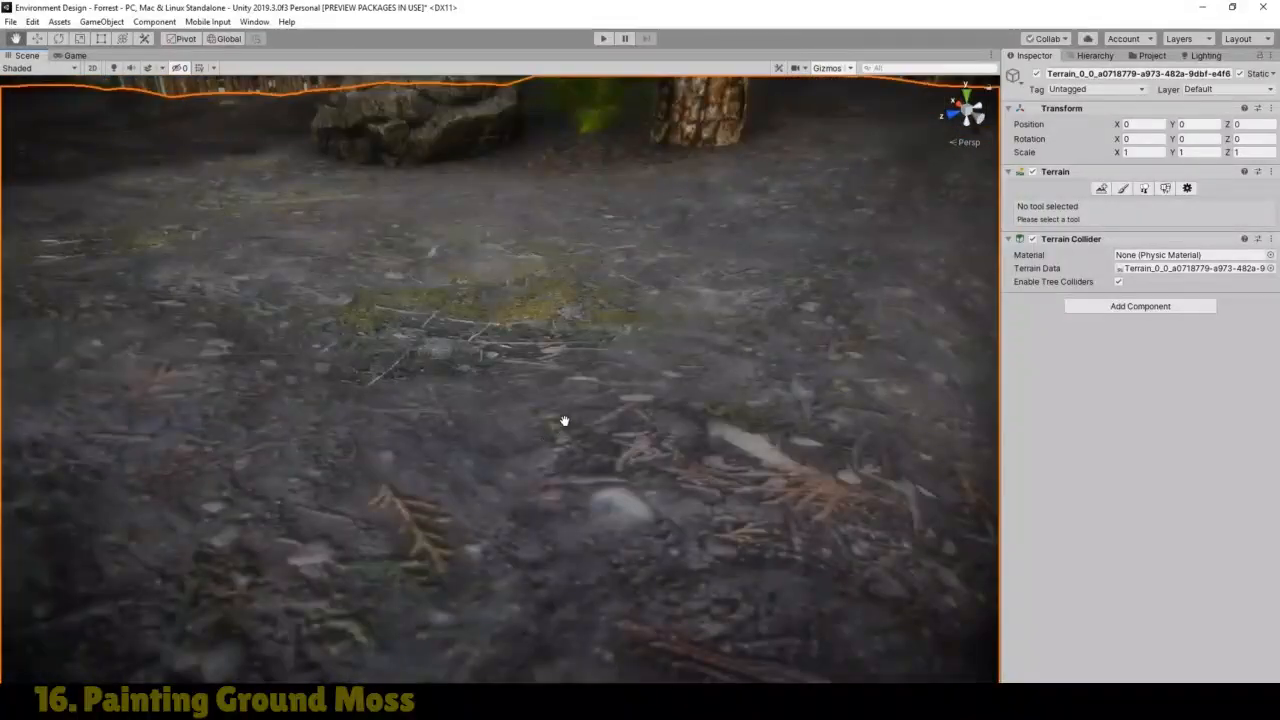
drag(564, 421, 526, 457)
right_drag(556, 454, 300, 490)
drag(483, 477, 464, 449)
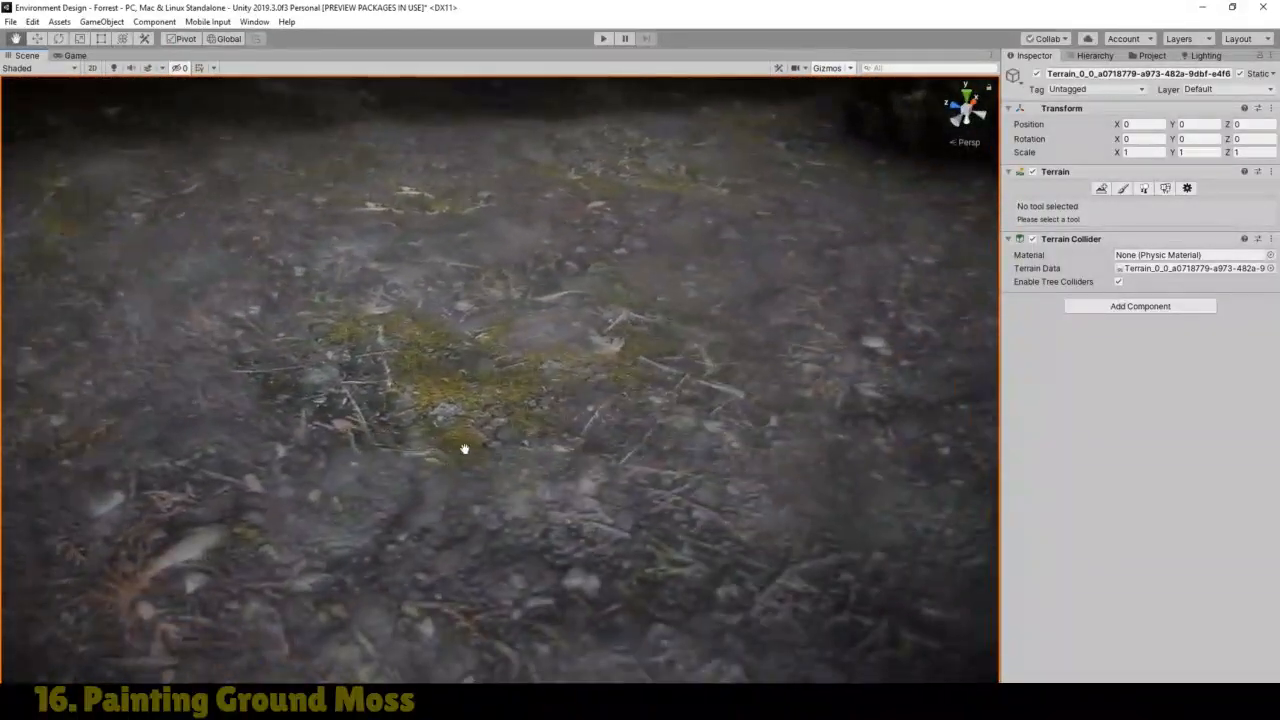
scroll(705, 380, down, 6)
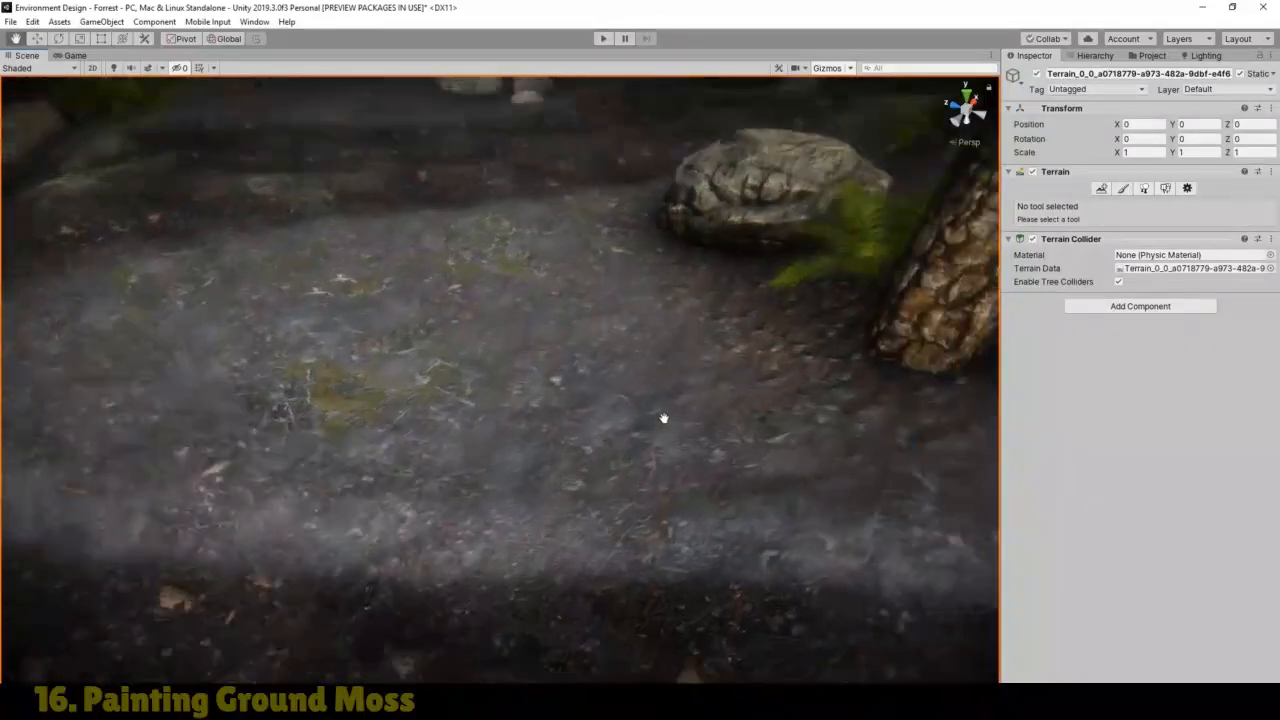
Step: Paint moss left of the pine trunk, then set Concavity to Exposed and paint toward the small rocks in front of it
drag(664, 418, 615, 412)
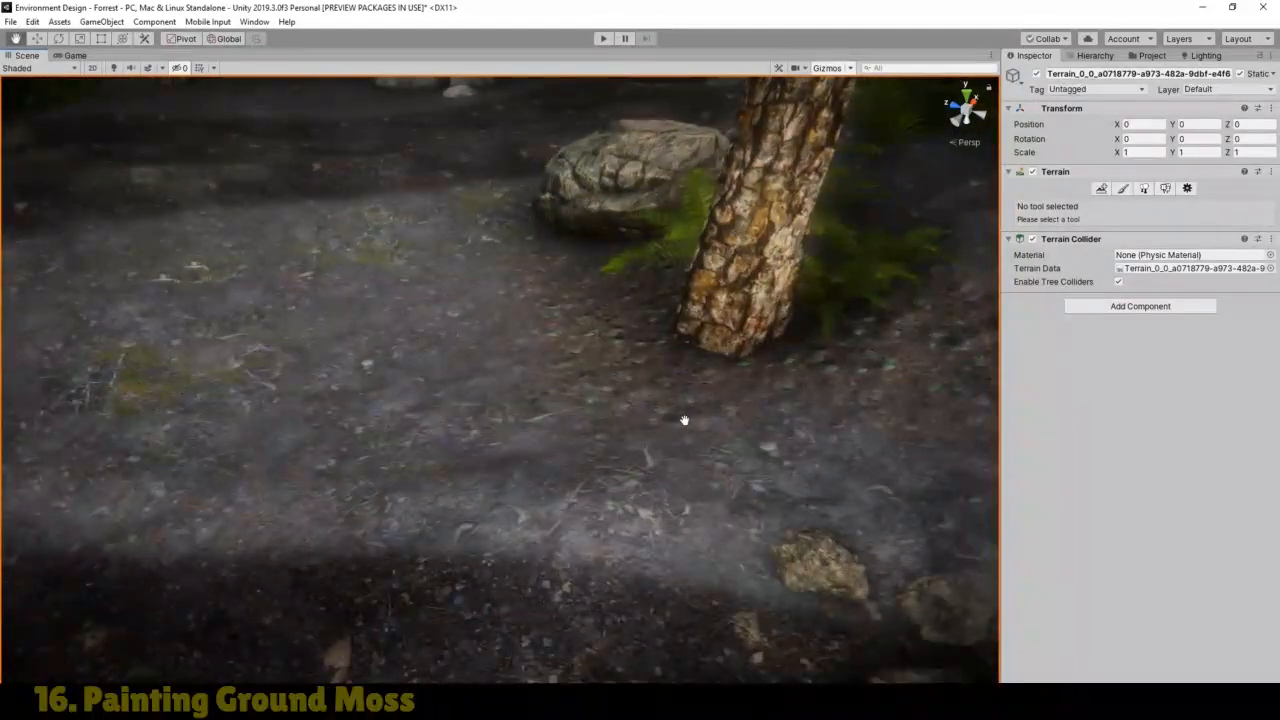
click(1123, 189)
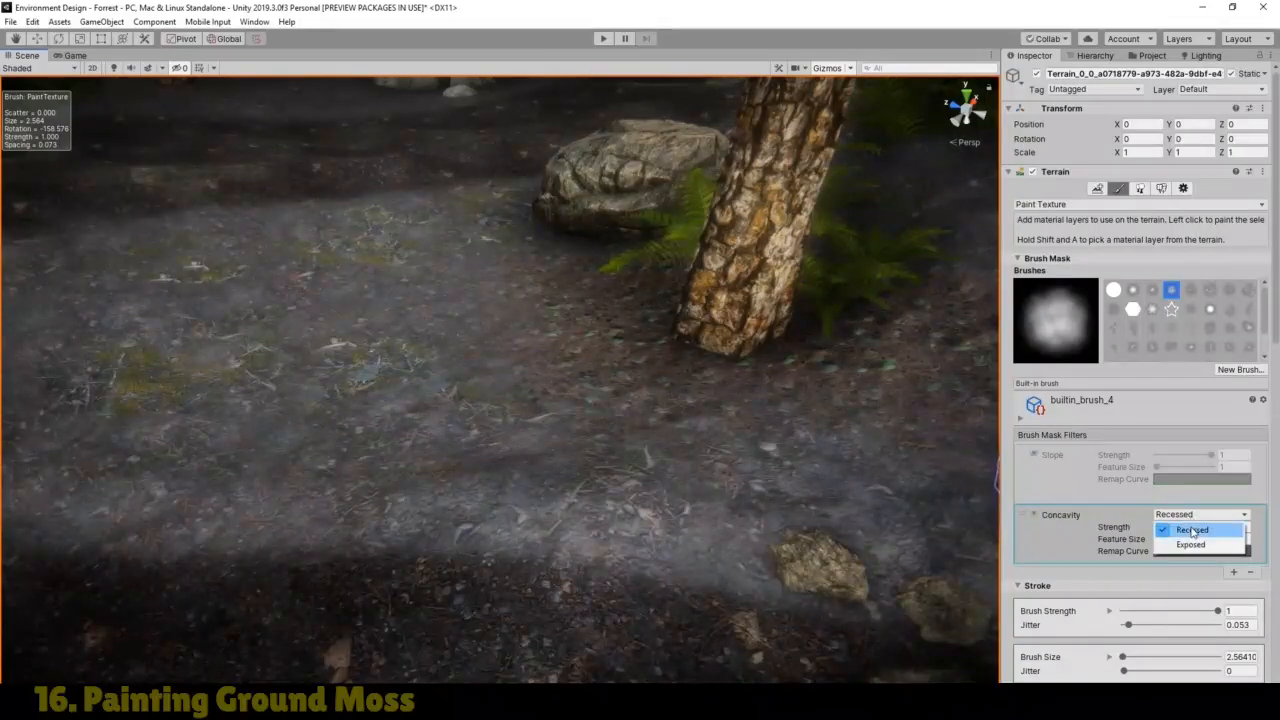
click(1192, 545)
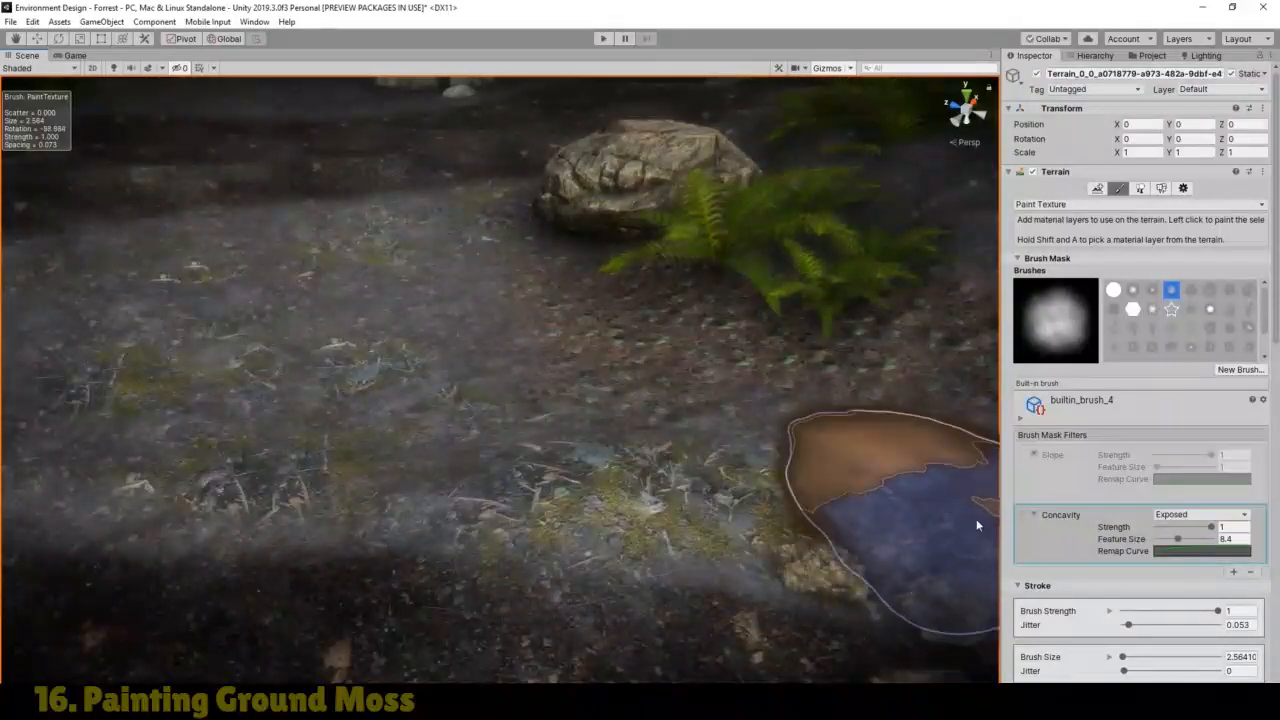
click(14, 39)
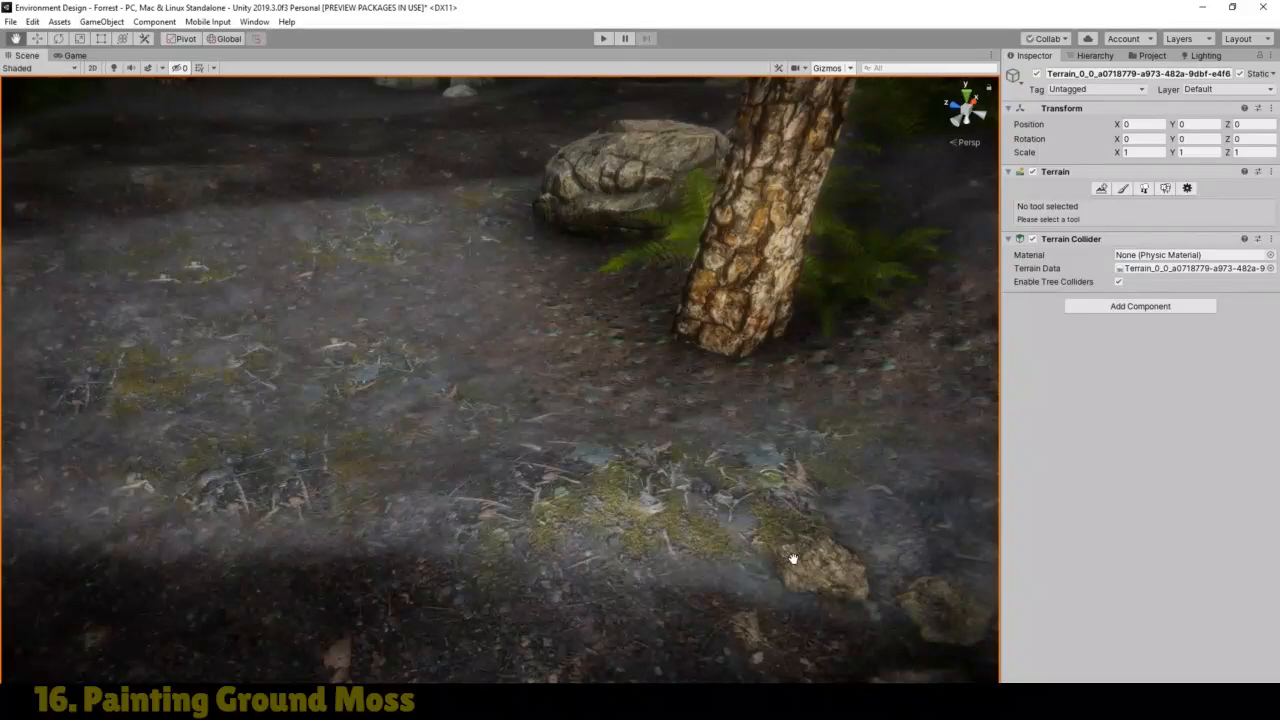
Step: Paint a winding moss trail with the Exposed filter across the open ground between the pine trunk and the slope behind
drag(779, 539, 664, 535)
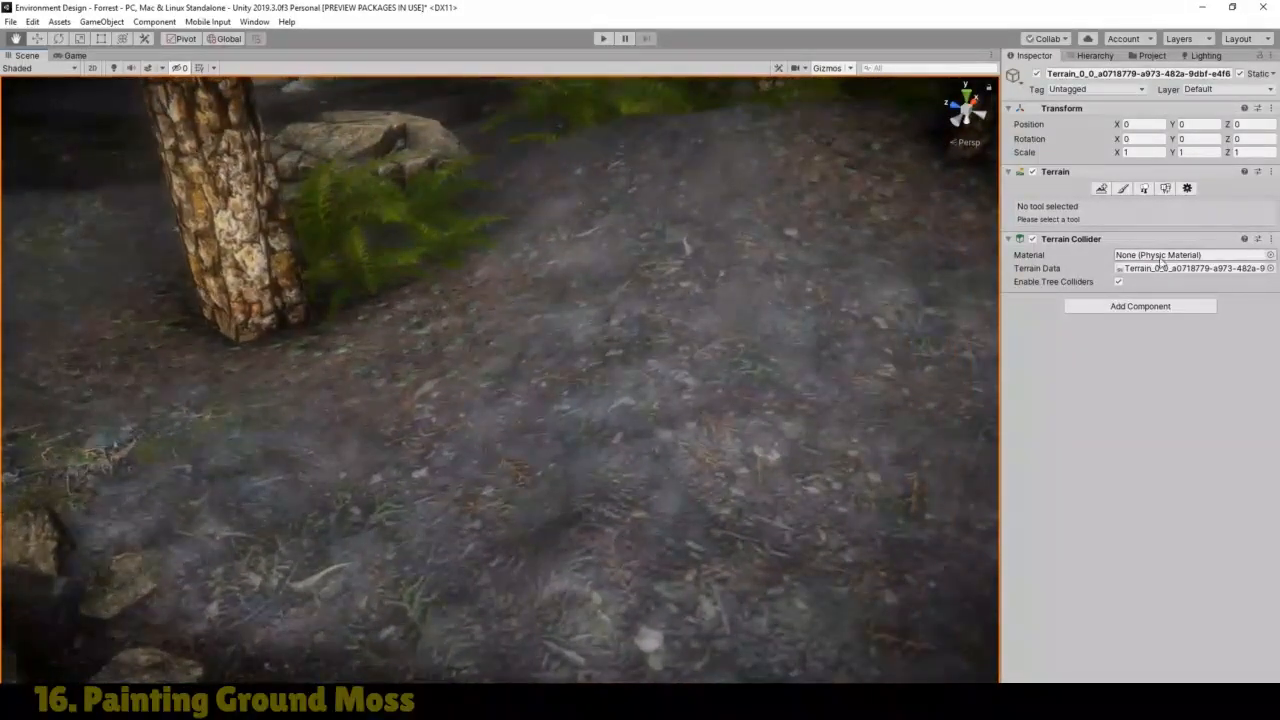
click(1124, 189)
mouse_move(585, 258)
mouse_down()
mouse_move(619, 285)
mouse_move(642, 240)
mouse_up()
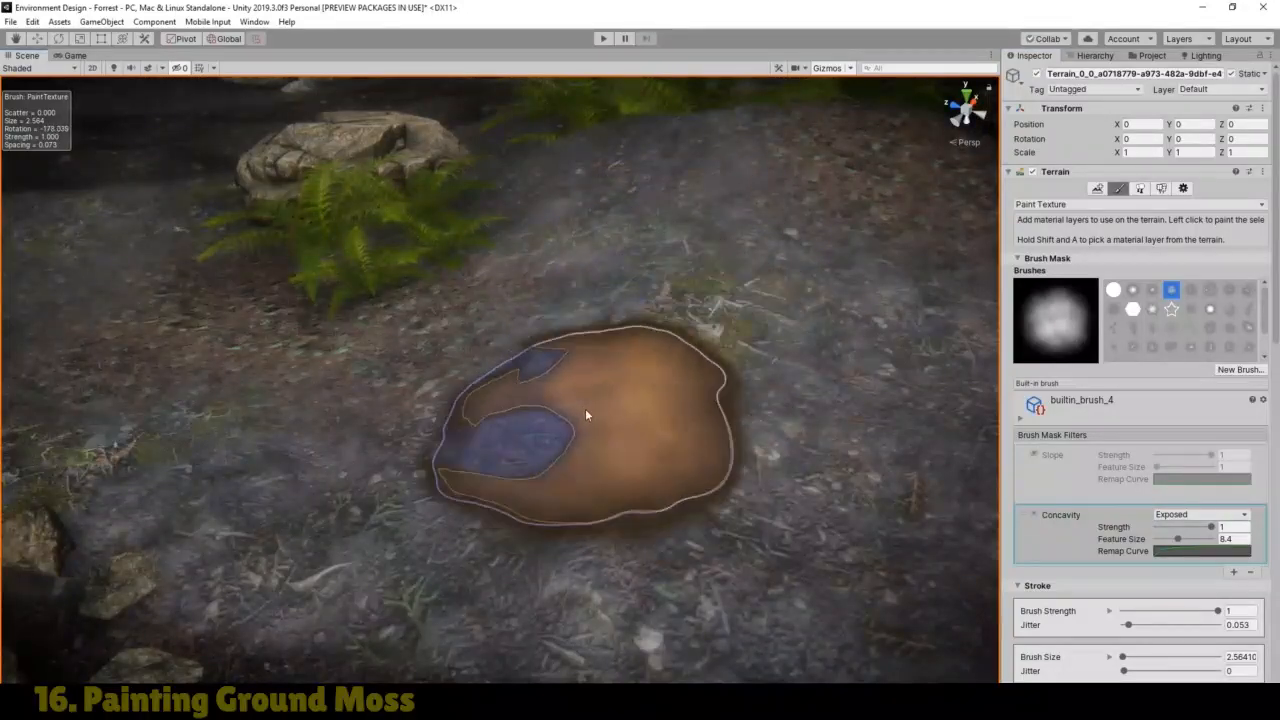
drag(546, 472, 560, 472)
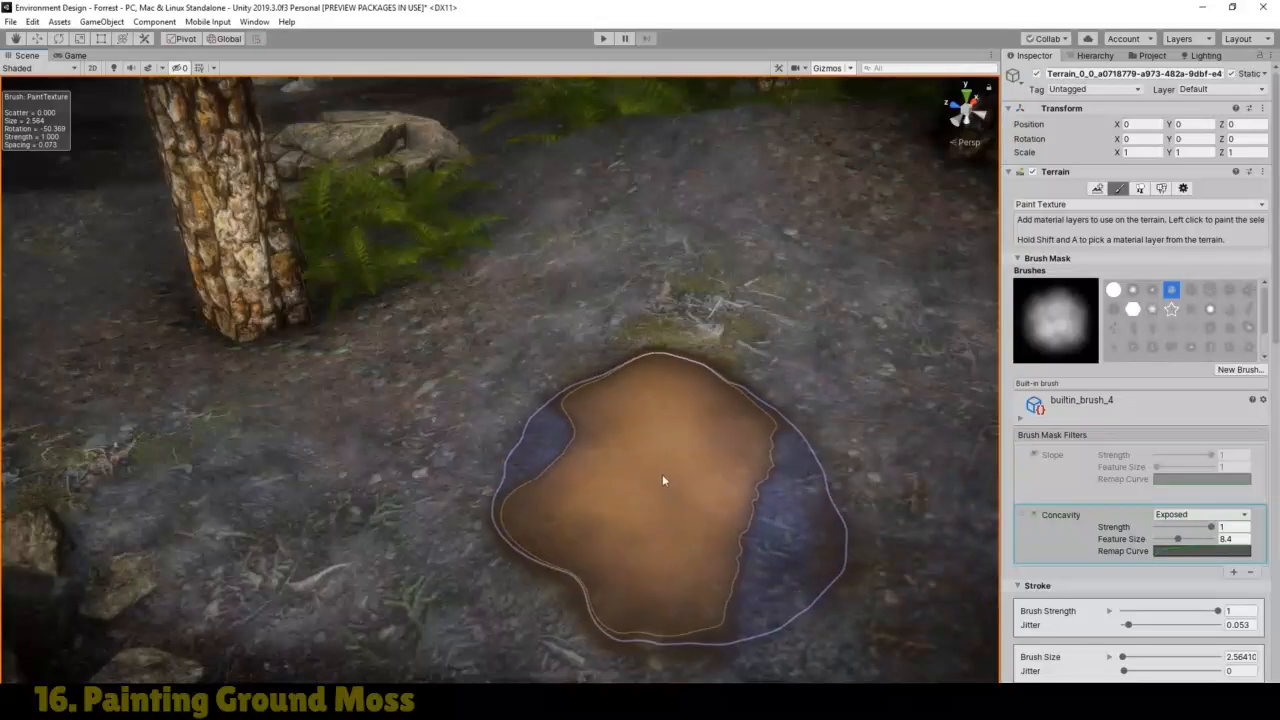
mouse_move(666, 477)
mouse_down()
mouse_move(617, 482)
mouse_move(580, 520)
mouse_move(474, 551)
mouse_move(380, 534)
mouse_move(437, 523)
mouse_move(320, 534)
mouse_move(423, 543)
mouse_move(340, 560)
mouse_move(280, 537)
mouse_up()
mouse_move(694, 466)
mouse_down()
mouse_move(958, 495)
mouse_move(894, 363)
mouse_move(826, 266)
mouse_move(697, 206)
mouse_move(782, 276)
mouse_move(689, 229)
mouse_up()
drag(688, 225, 868, 285)
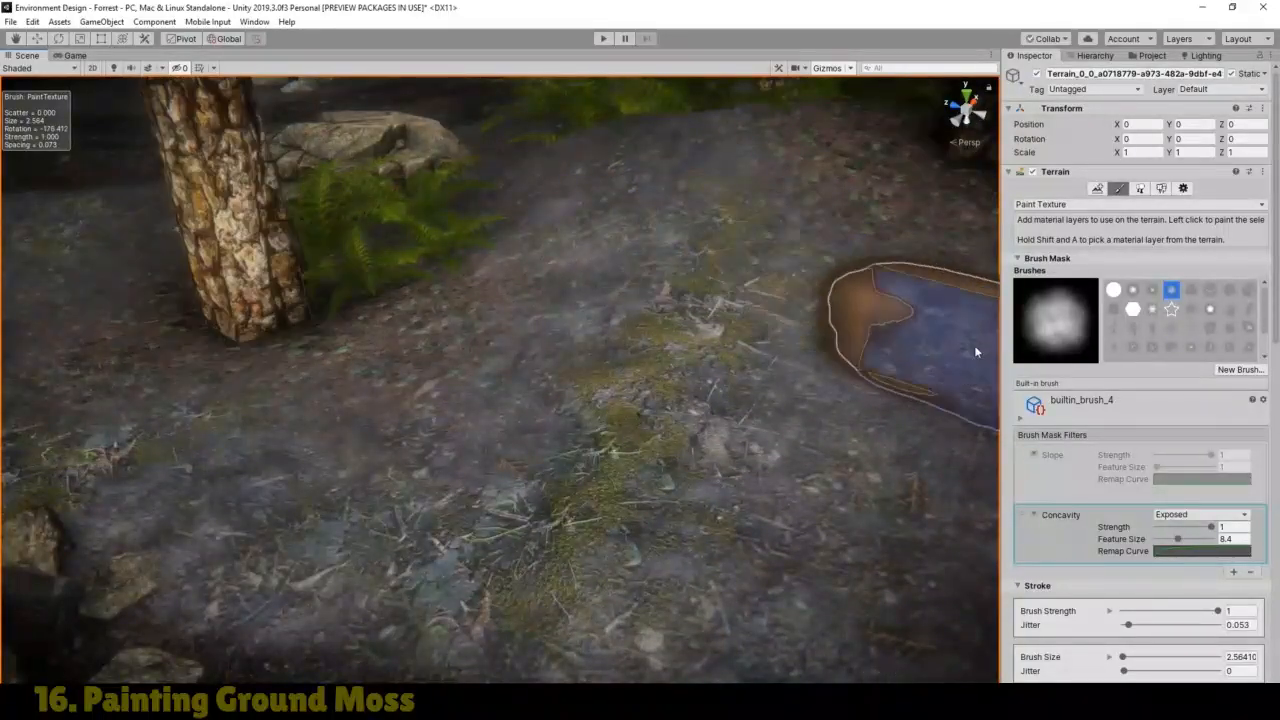
click(12, 38)
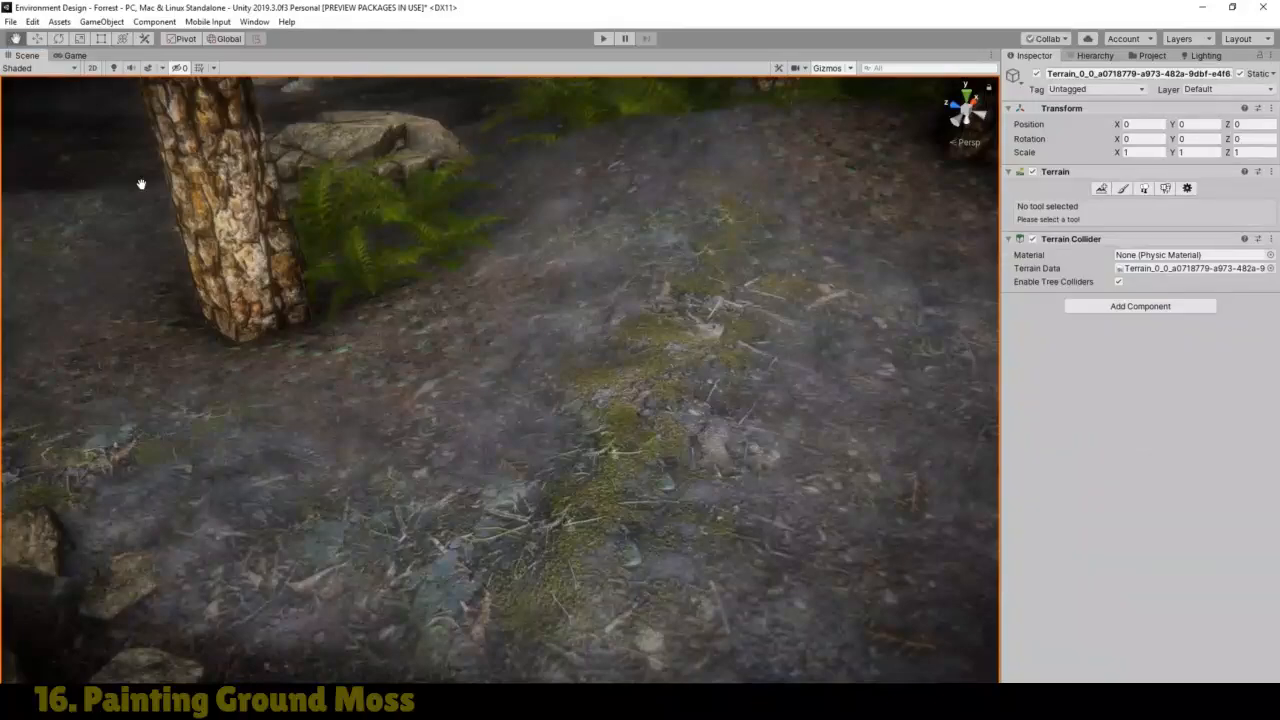
Step: Paint moss patches with the Exposed filter on the ground in front of the large layered rock
scroll(663, 469, down, 4)
drag(654, 463, 540, 471)
scroll(540, 471, up, 5)
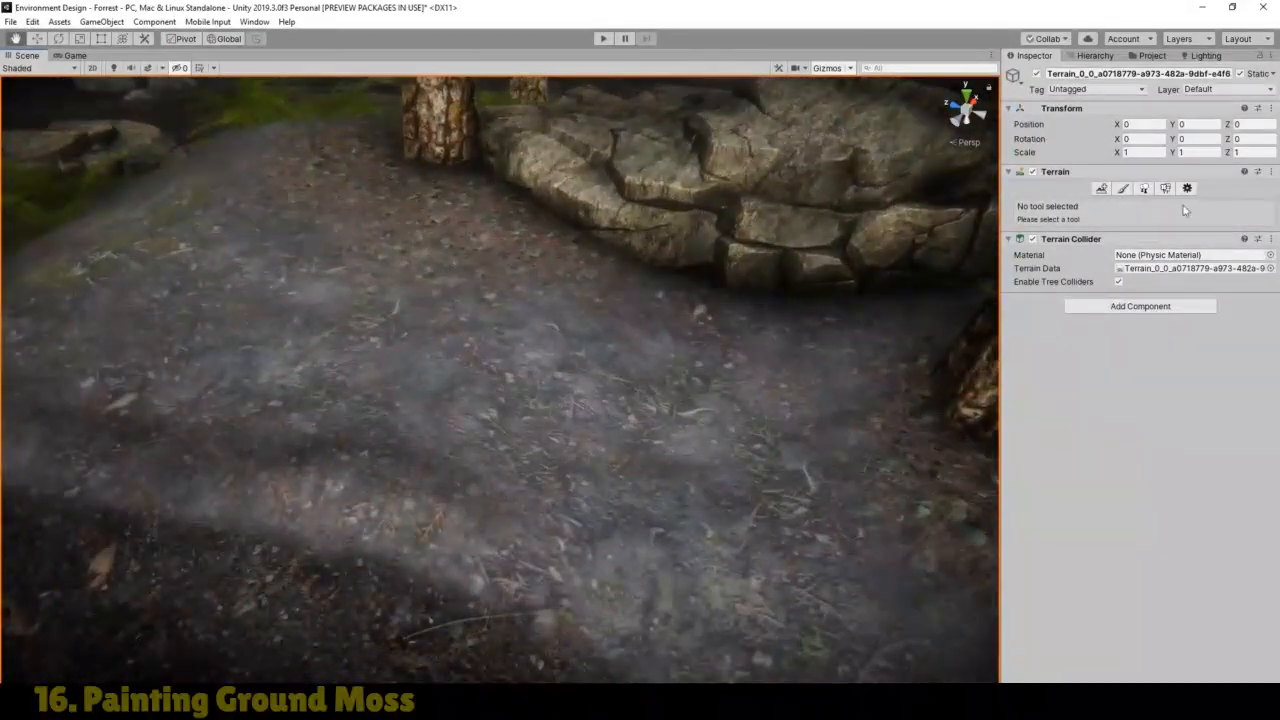
click(1123, 189)
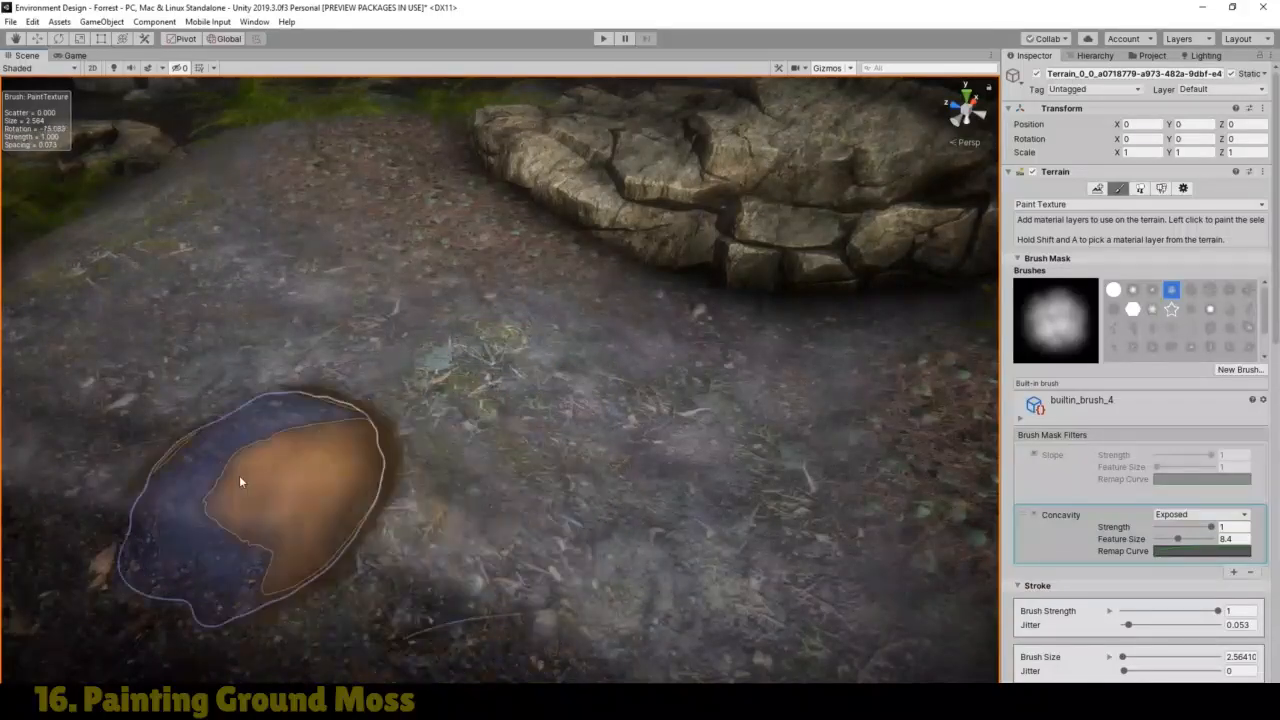
mouse_move(466, 526)
mouse_down()
mouse_move(382, 521)
mouse_move(508, 534)
mouse_up()
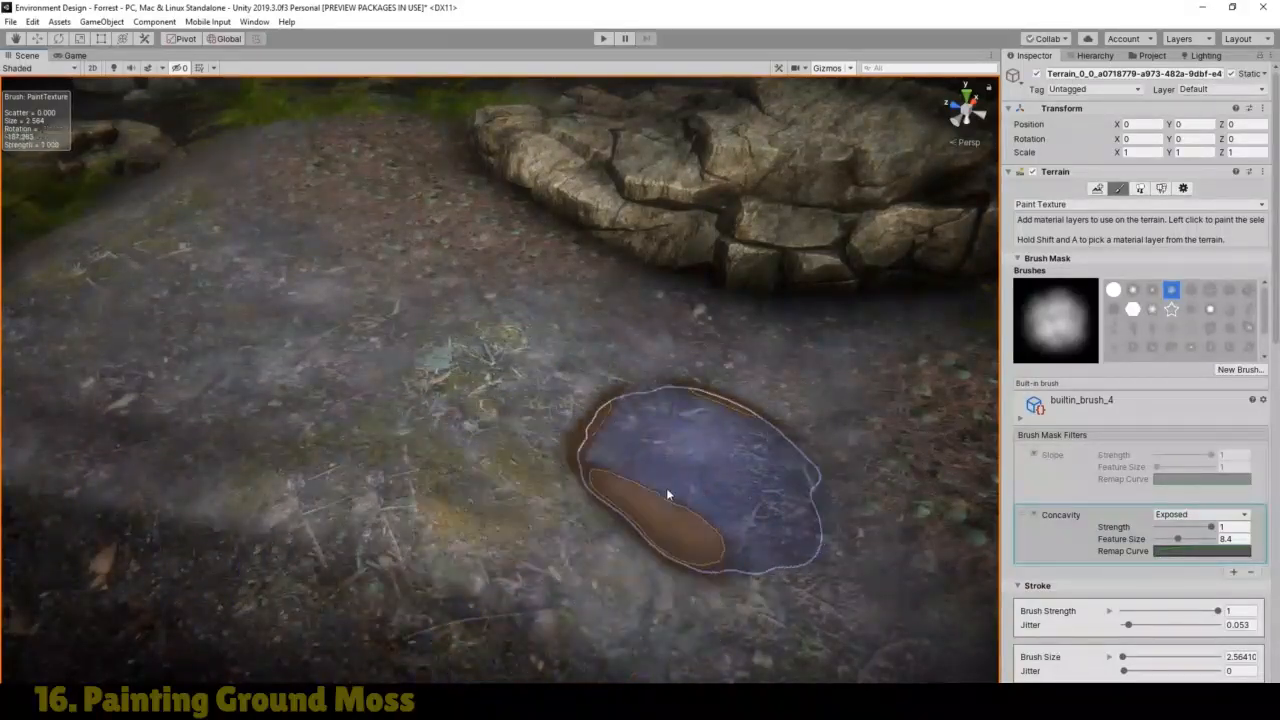
mouse_move(699, 463)
mouse_down()
mouse_move(541, 369)
mouse_move(427, 411)
mouse_move(255, 345)
mouse_move(256, 390)
mouse_up()
mouse_move(351, 598)
mouse_down()
mouse_move(336, 603)
mouse_move(368, 590)
mouse_up()
scroll(557, 414, down, 4)
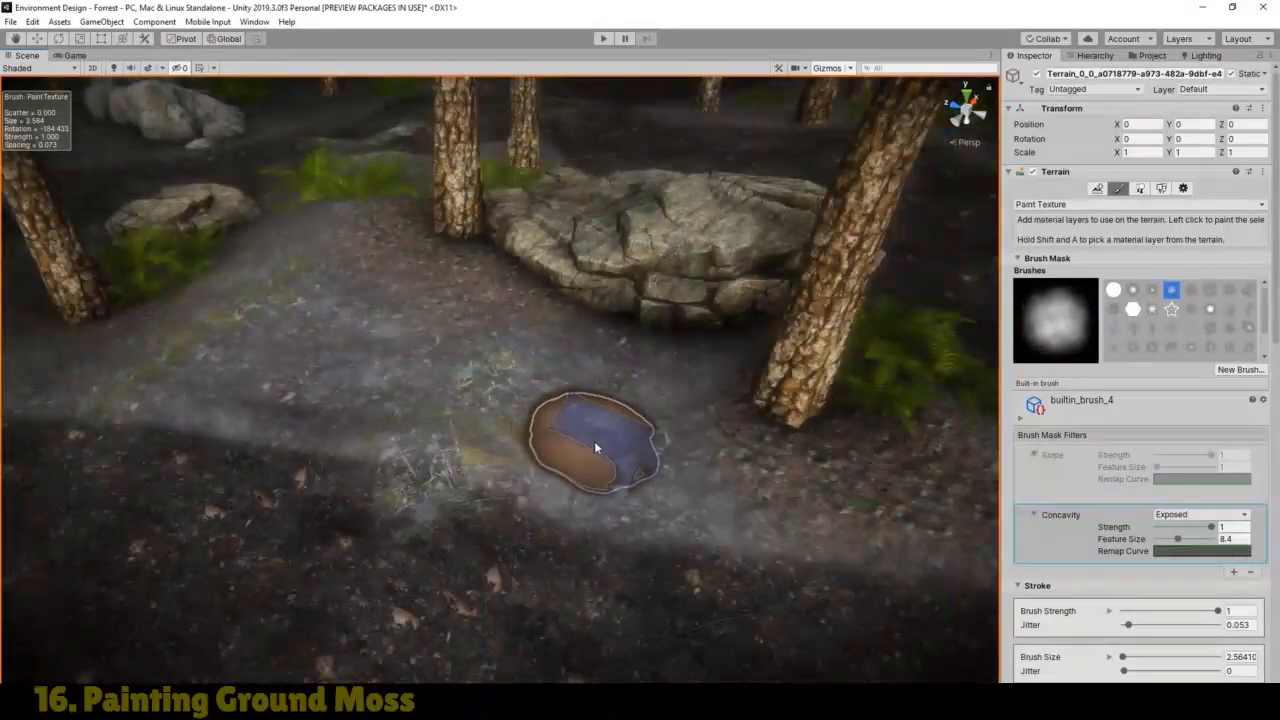
scroll(597, 447, up, 4)
mouse_move(634, 370)
mouse_down()
mouse_move(782, 391)
mouse_move(697, 395)
mouse_up()
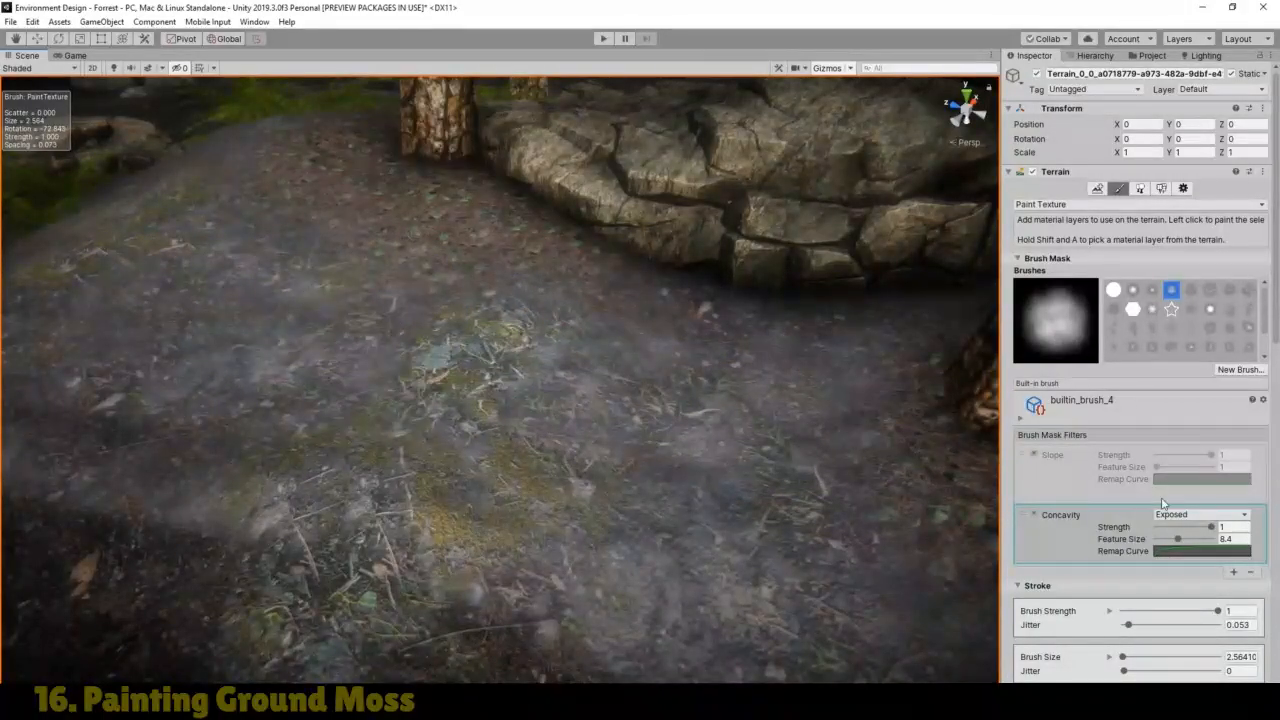
Step: Set the Concavity filter to Recessed and paint moss into the hollows in front of the large layered rock
click(1191, 518)
click(1190, 532)
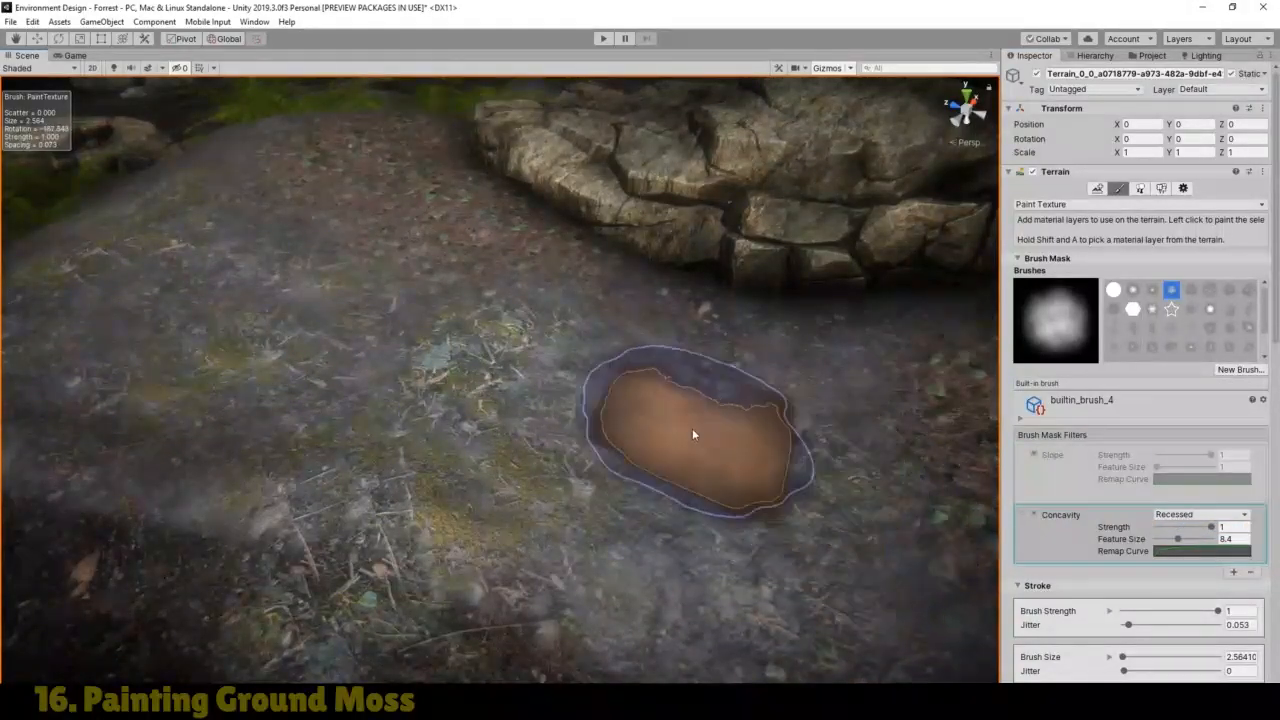
drag(726, 414, 848, 406)
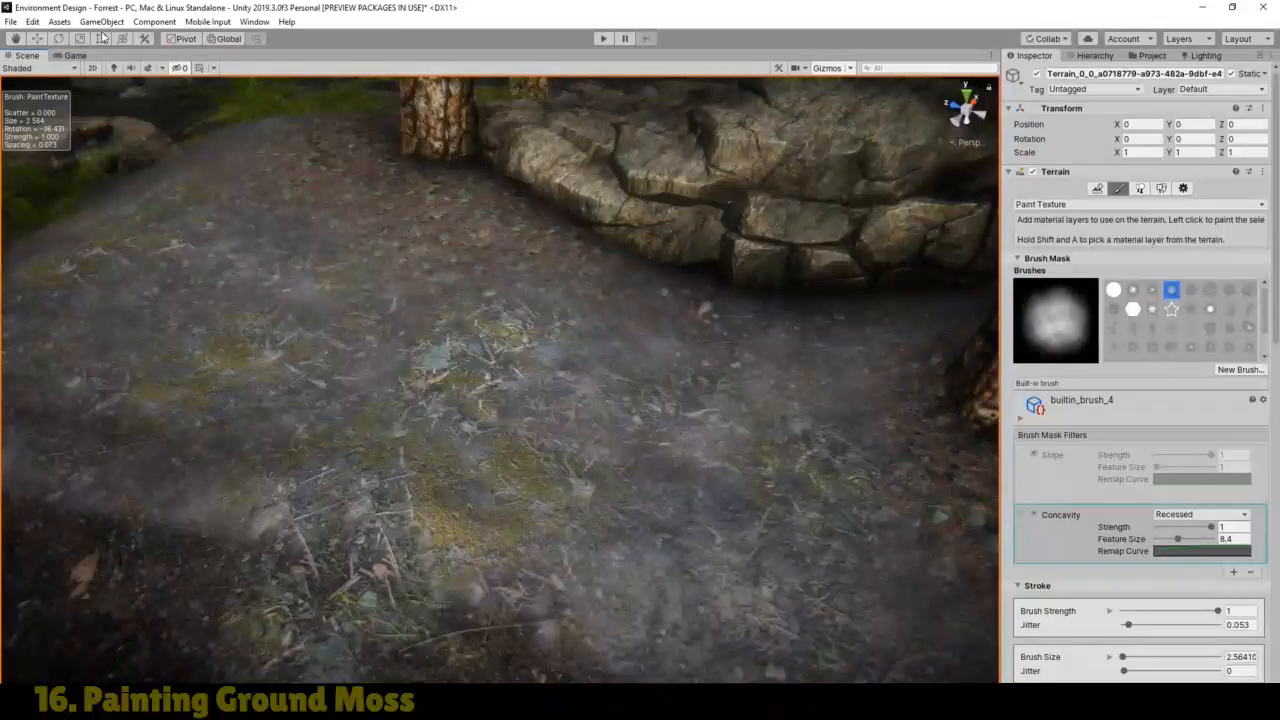
click(14, 38)
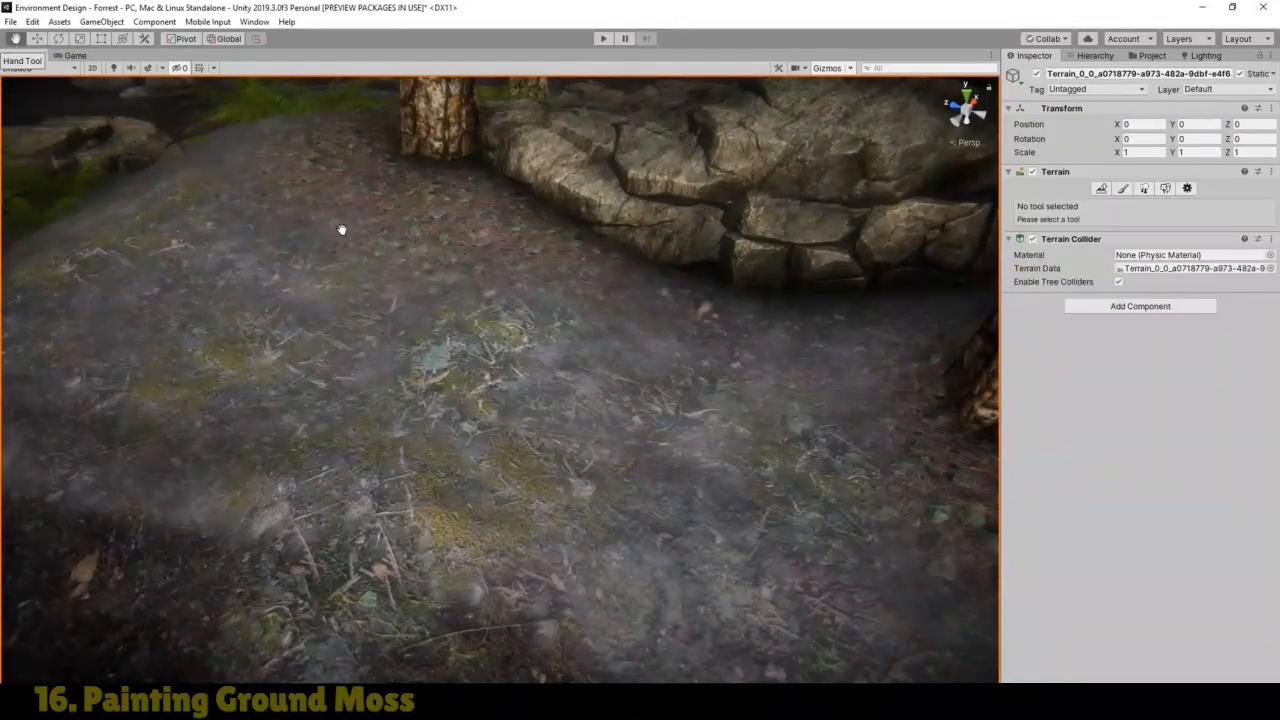
Step: Survey the moss coverage around the boulder, ferns, pines and pale rocks from different viewpoints
scroll(515, 377, down, 3)
drag(453, 382, 757, 410)
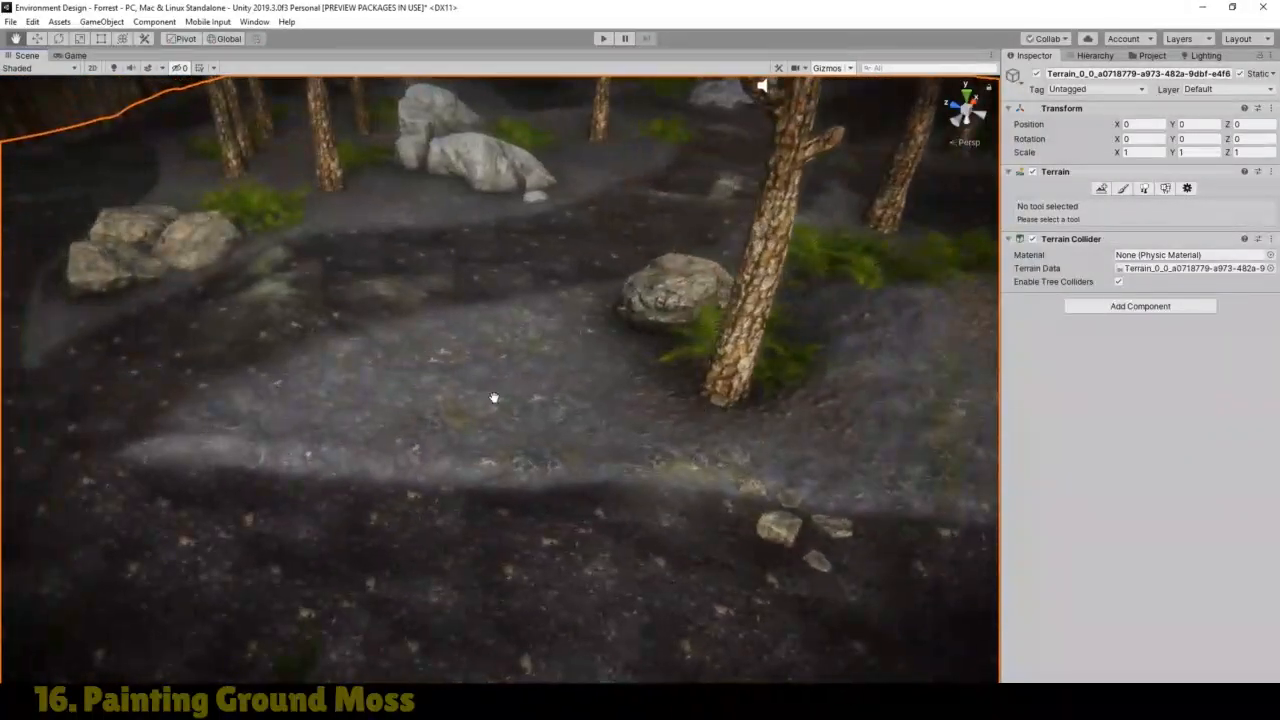
right_drag(494, 397, 697, 380)
drag(401, 444, 594, 383)
scroll(543, 463, up, 3)
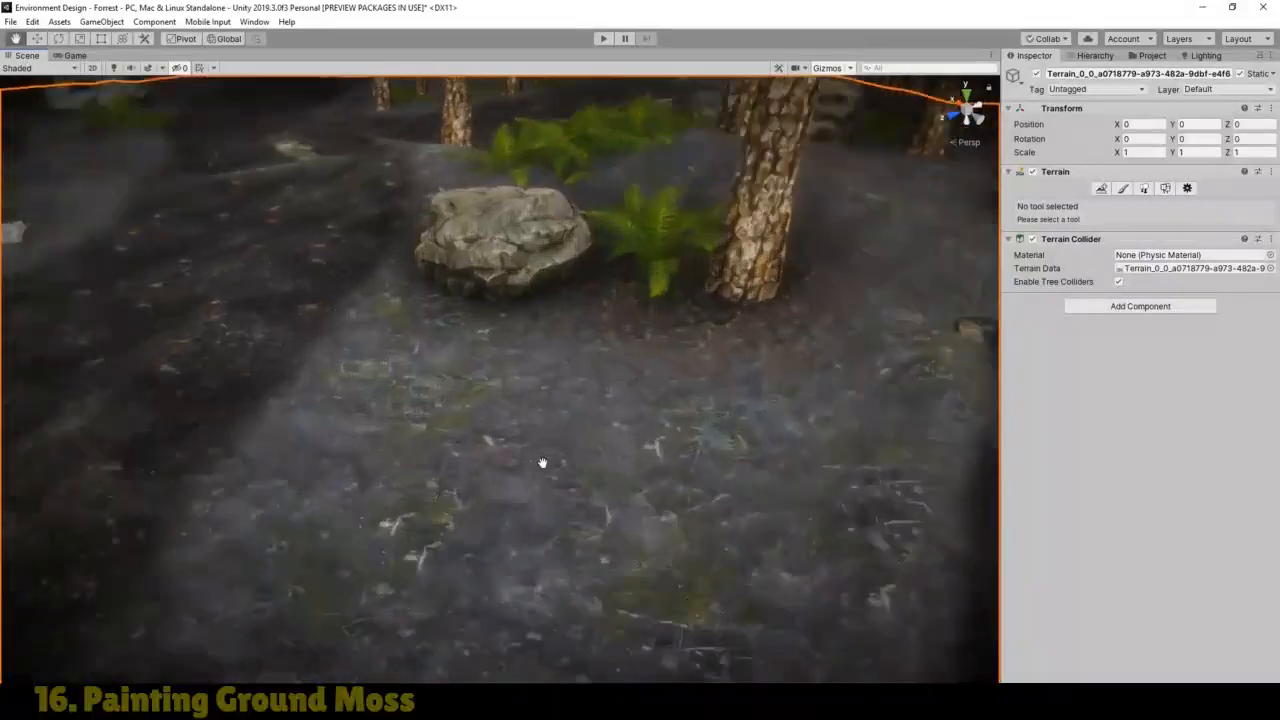
right_drag(514, 466, 670, 470)
drag(460, 506, 475, 478)
scroll(523, 495, down, 3)
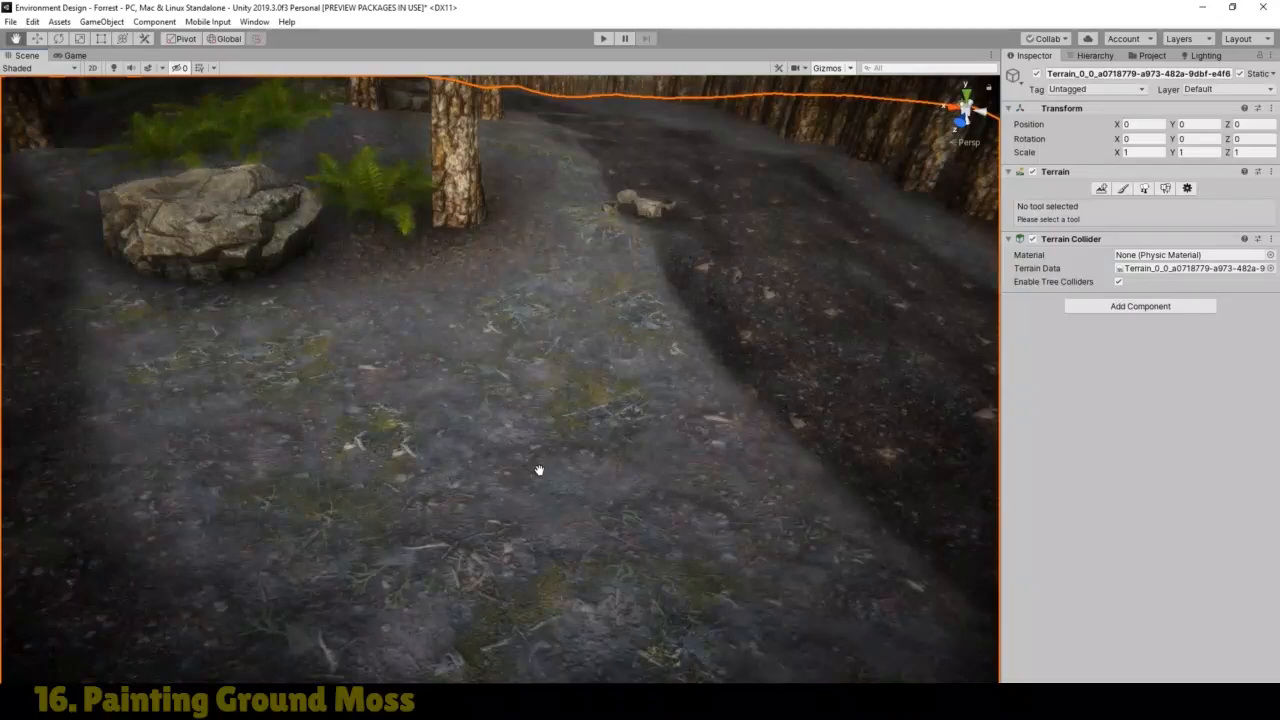
scroll(538, 470, down, 3)
right_drag(612, 467, 366, 431)
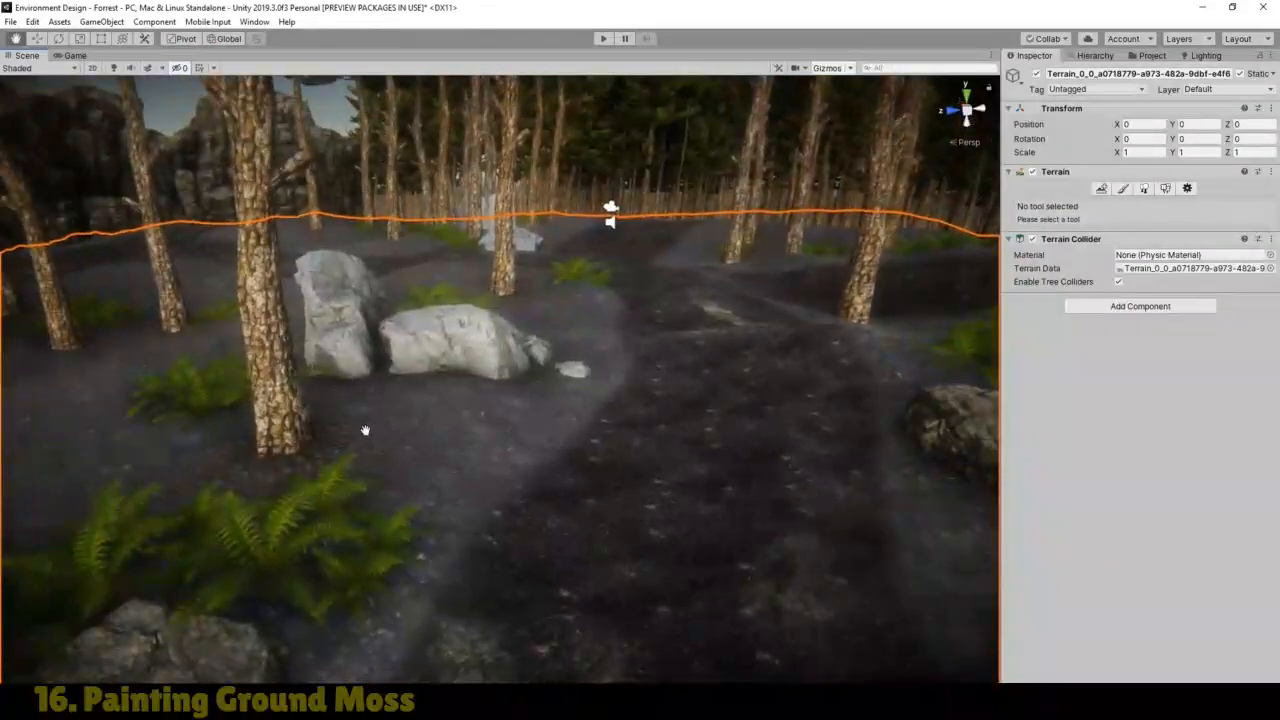
drag(377, 429, 289, 403)
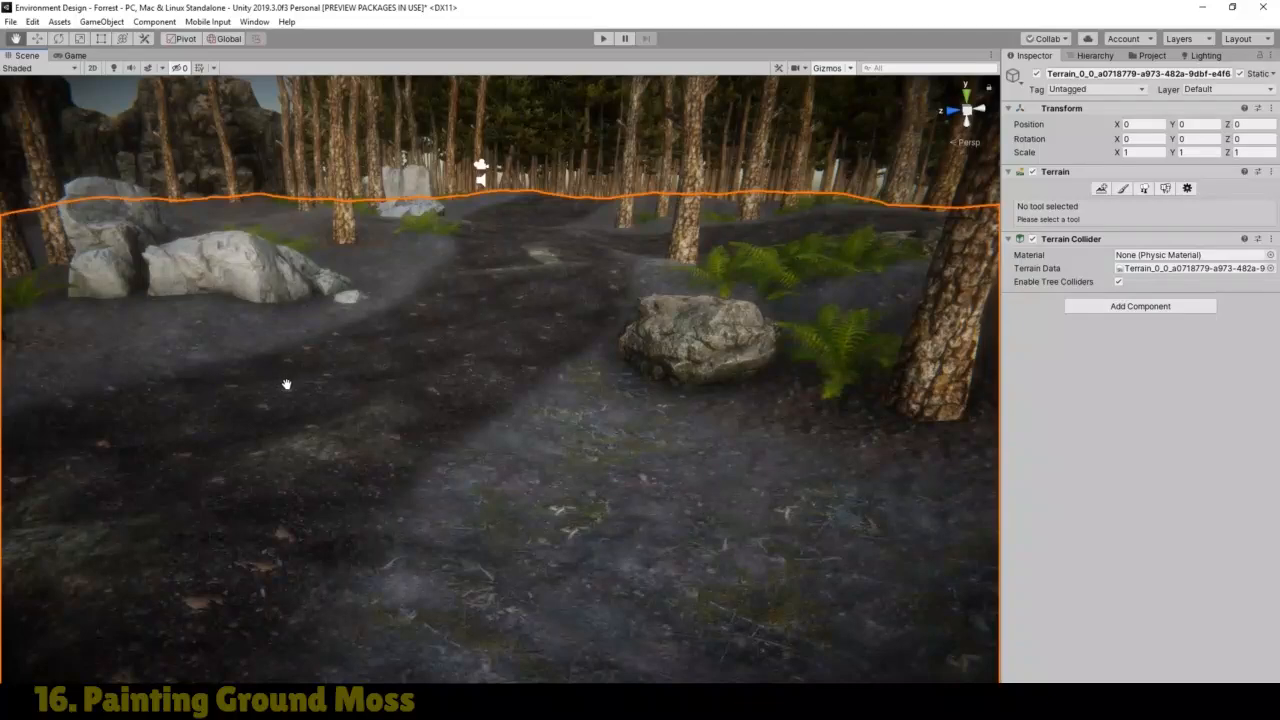
Step: Play-test the scene in the Game view and walk forward through the foggy forest to examine the painted ground
drag(294, 381, 298, 387)
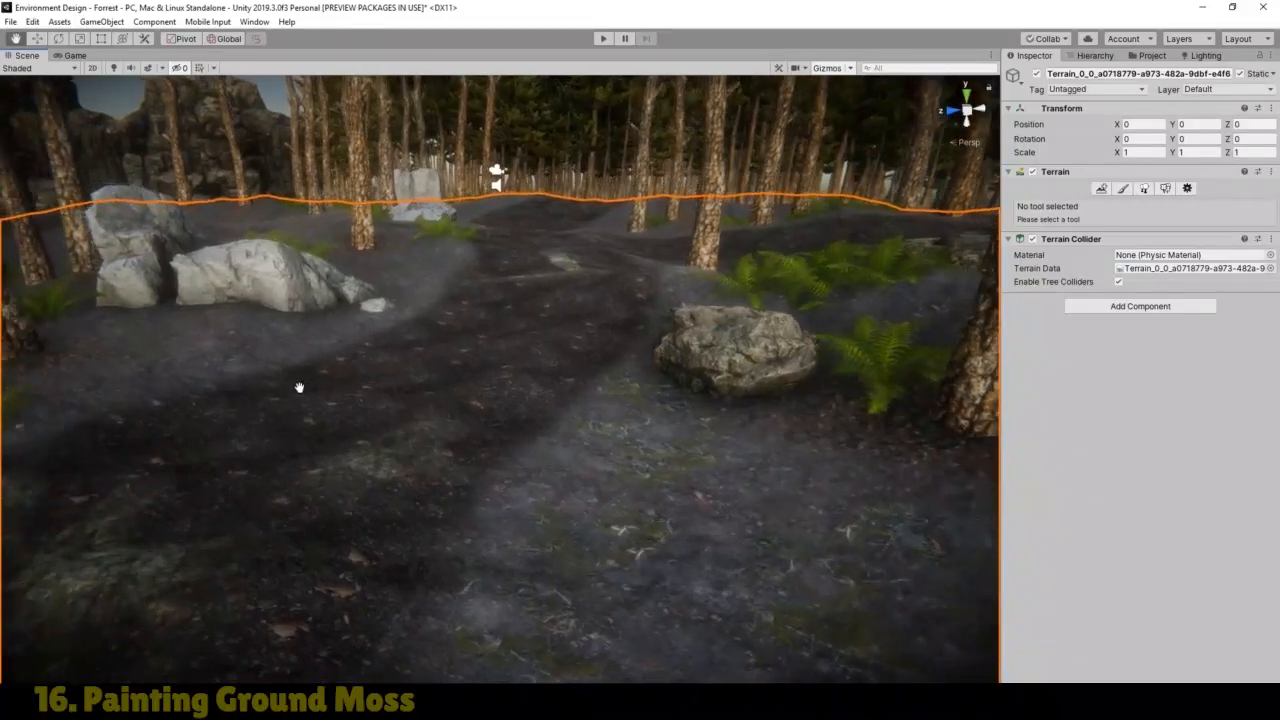
click(74, 56)
click(605, 39)
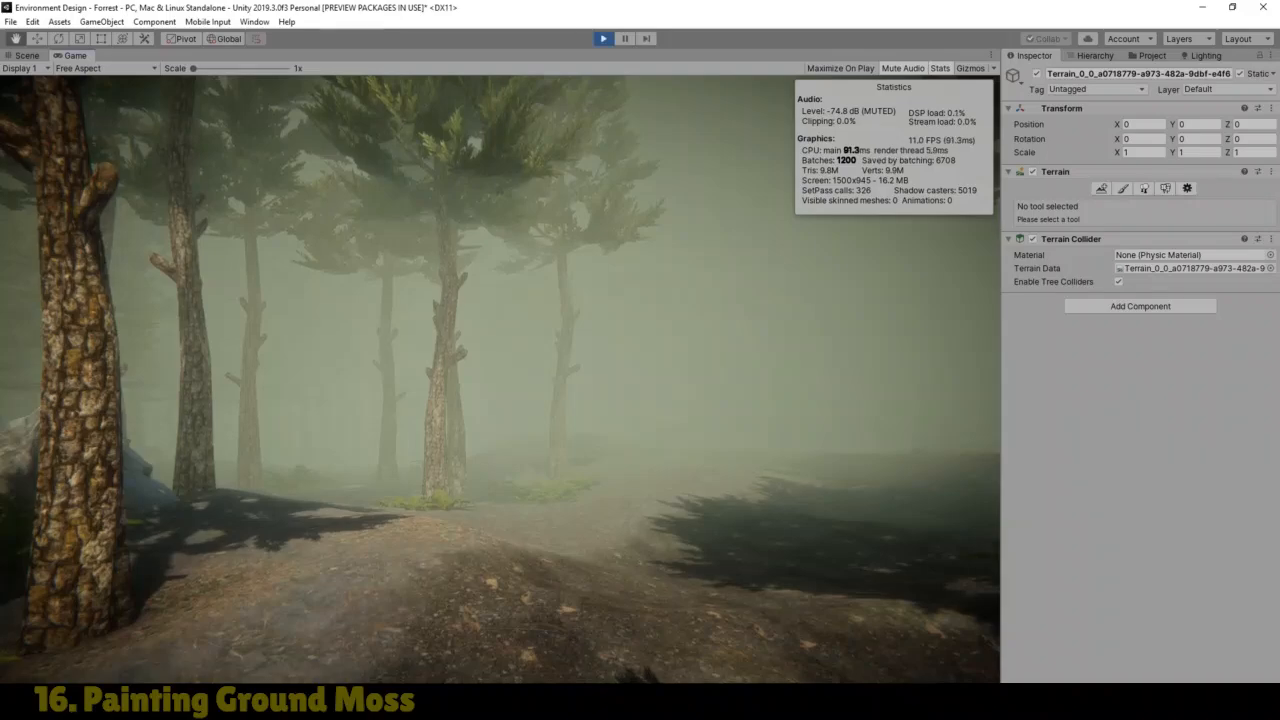
key(w)
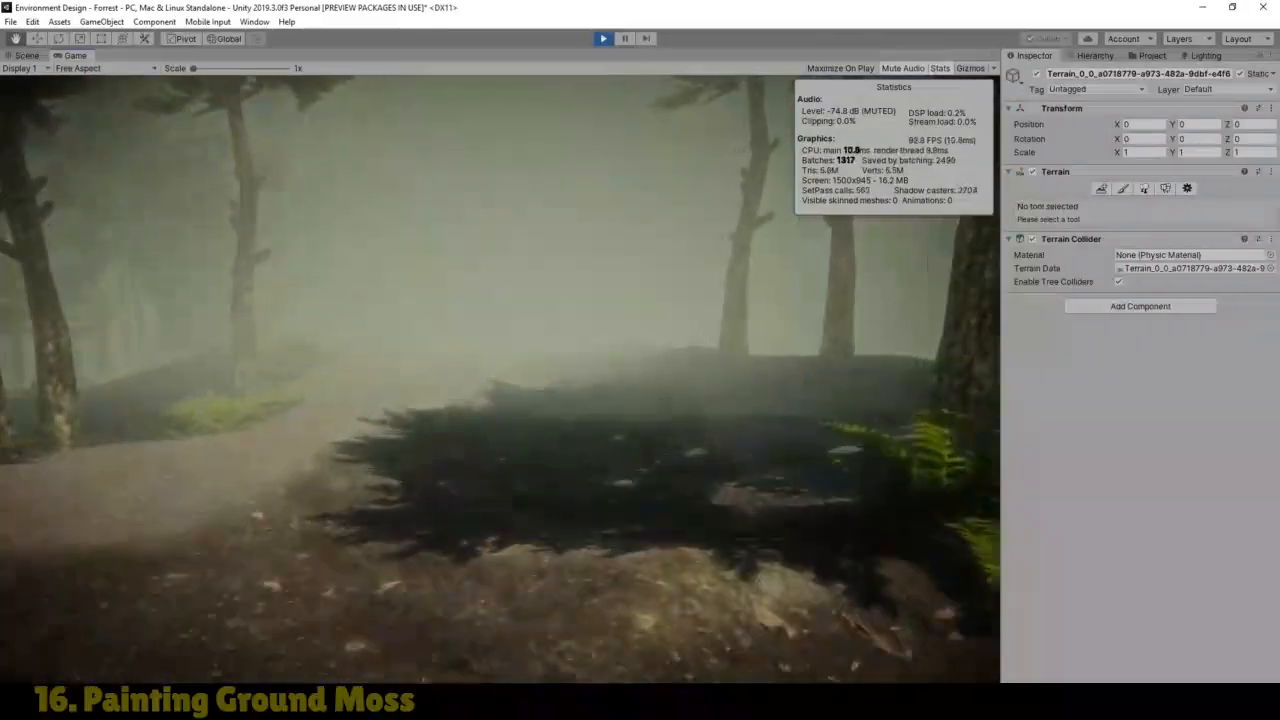
key(w)
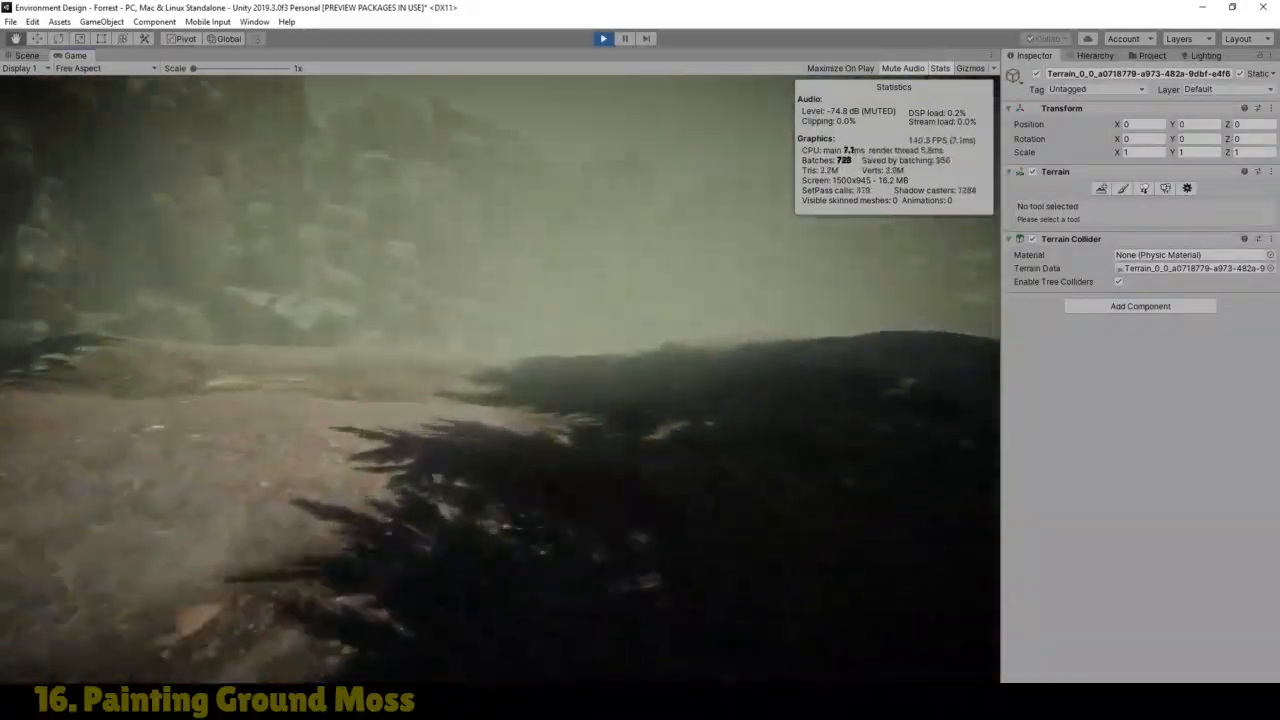
key(w)
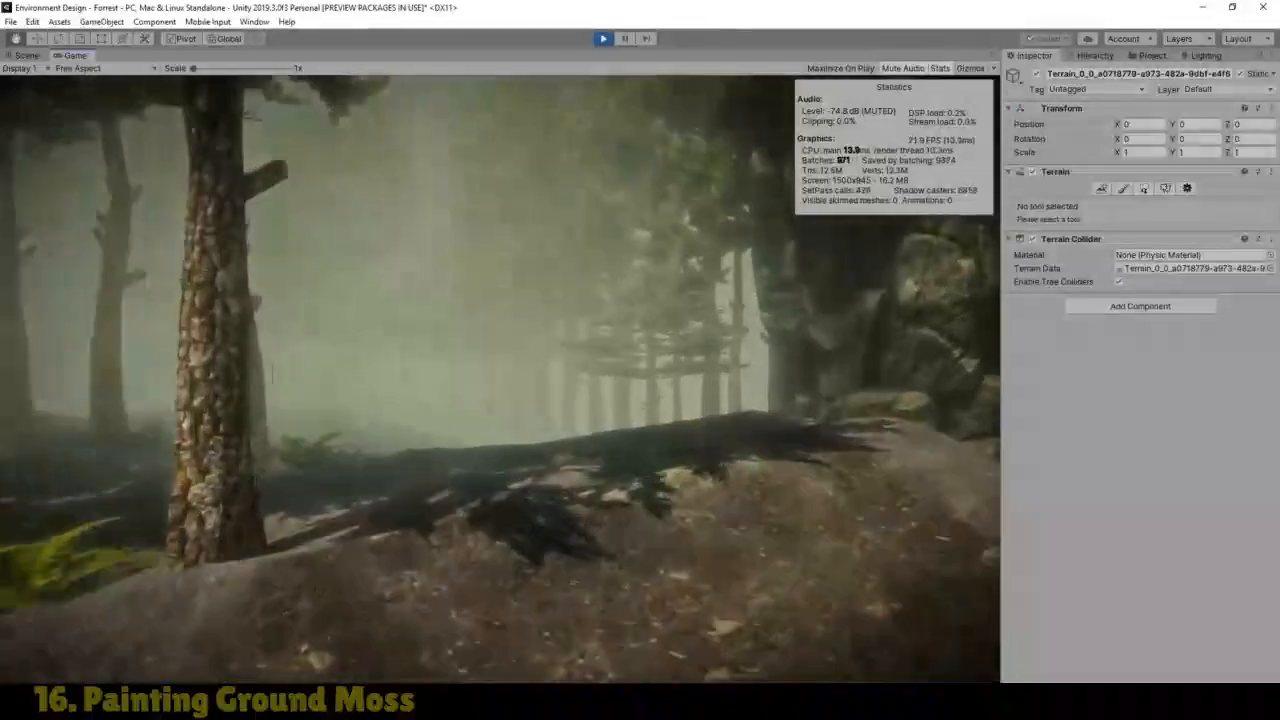
key(w)
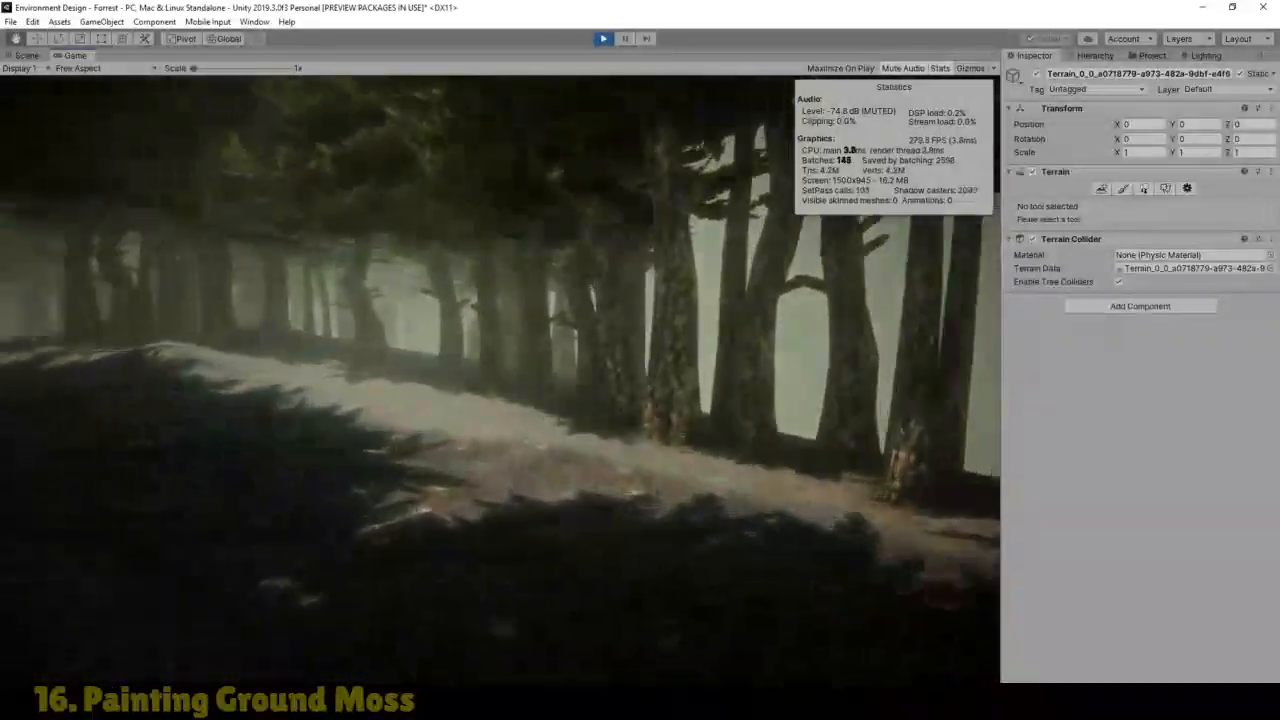
Step: Walk through the forest in play mode to examine the painted ground moss along the path, slopes, rocks and trees
key(w)
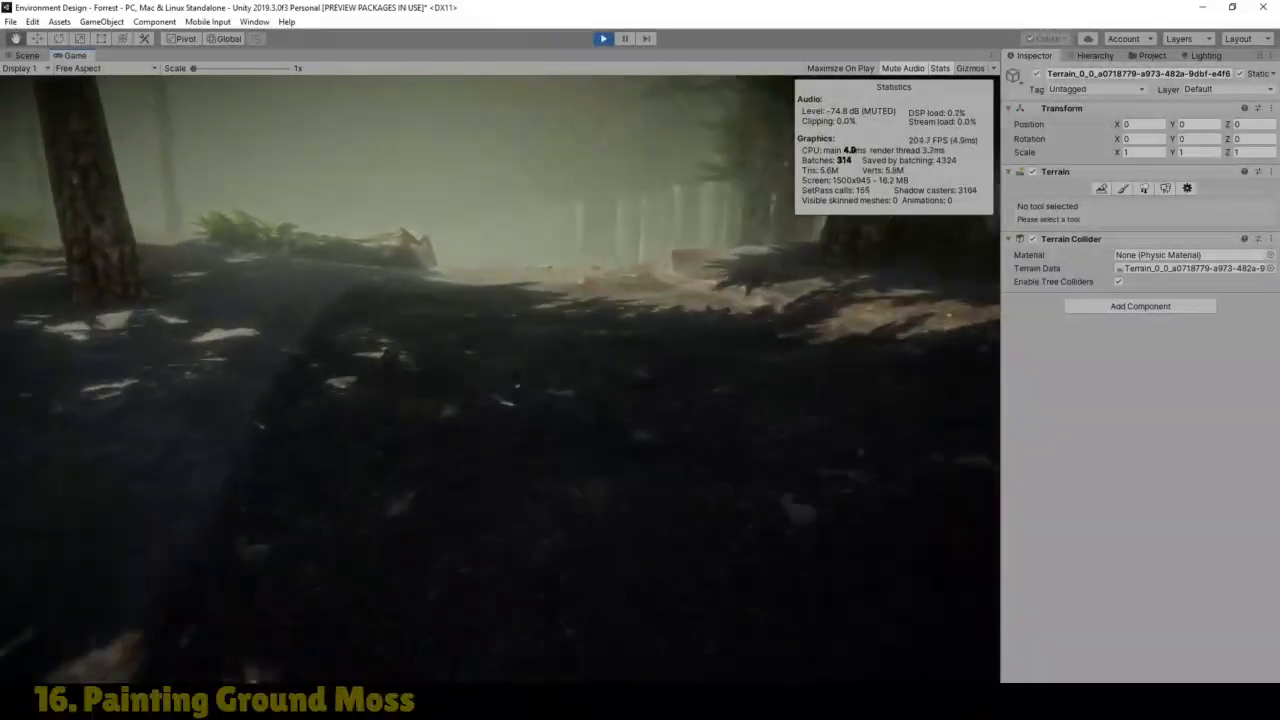
key(w)
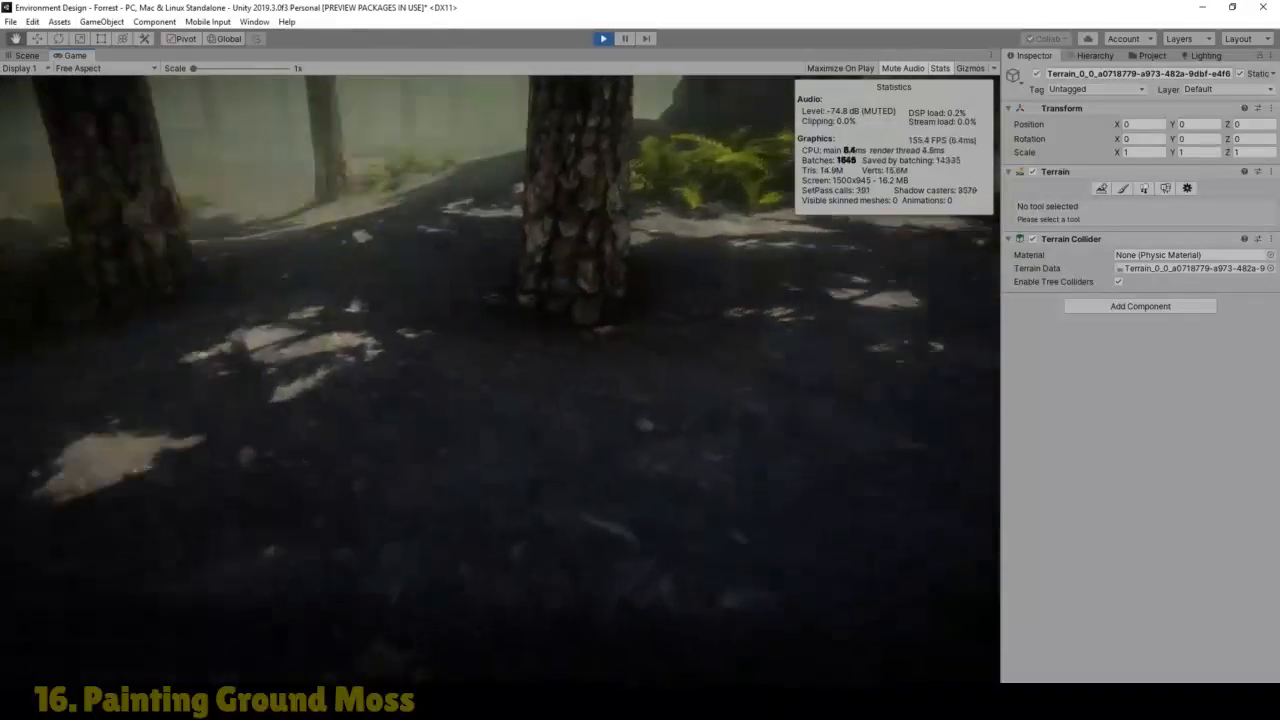
key(w)
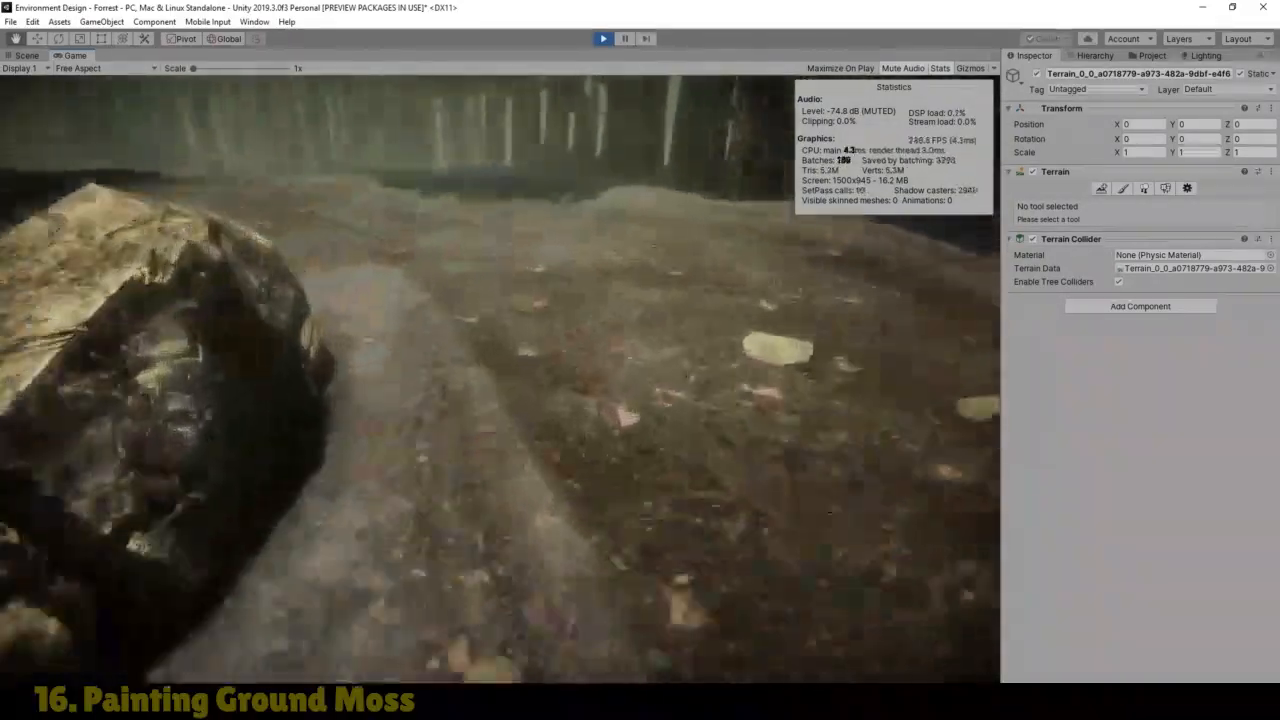
key(w)
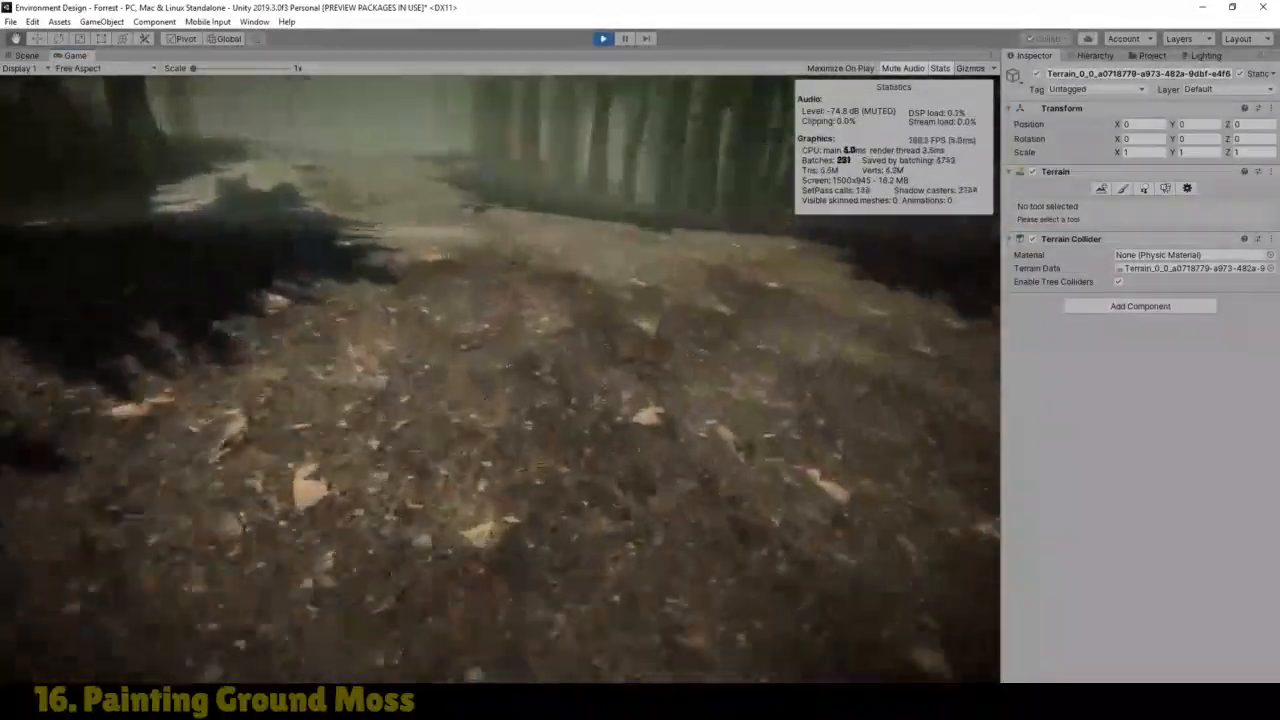
key(w)
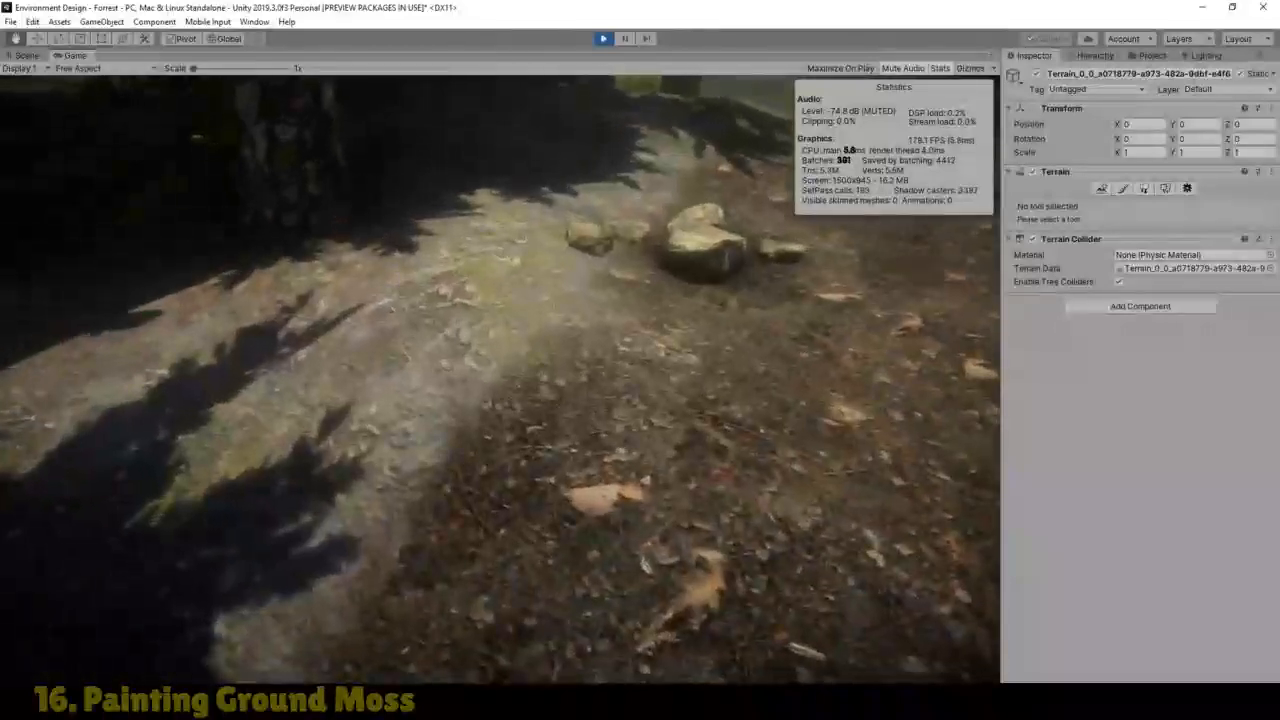
key(w)
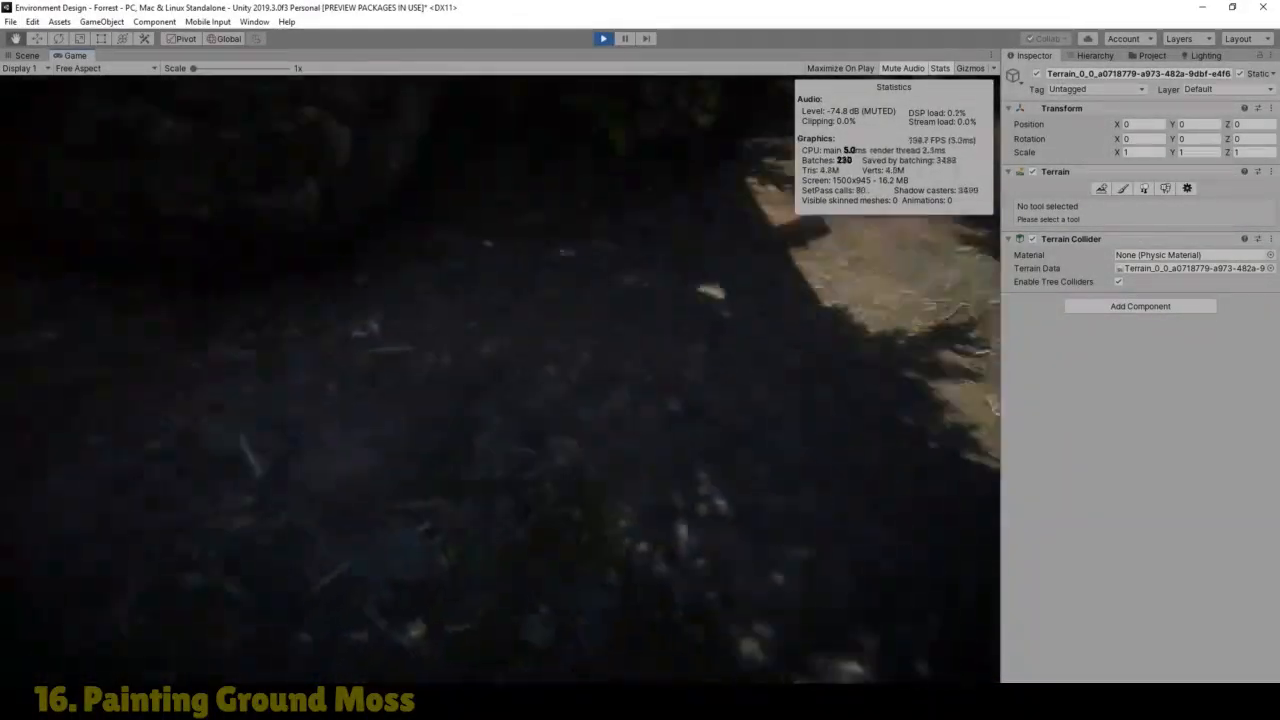
key(w)
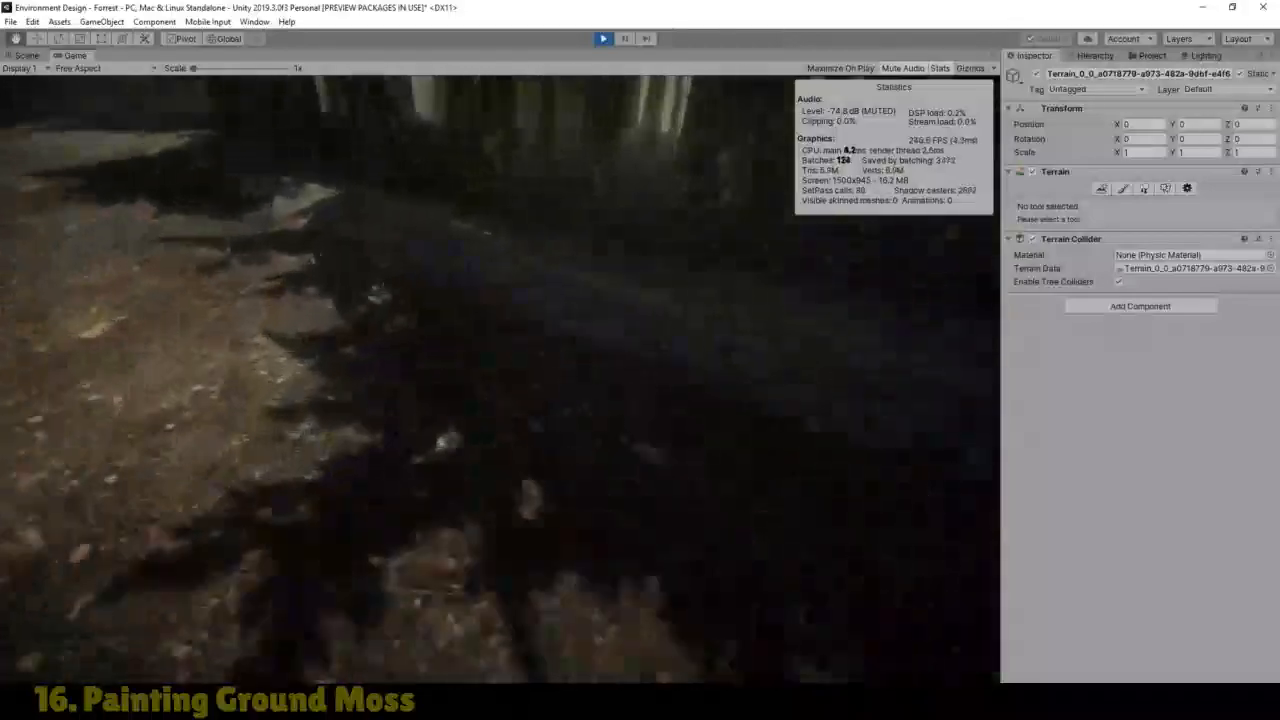
key(w)
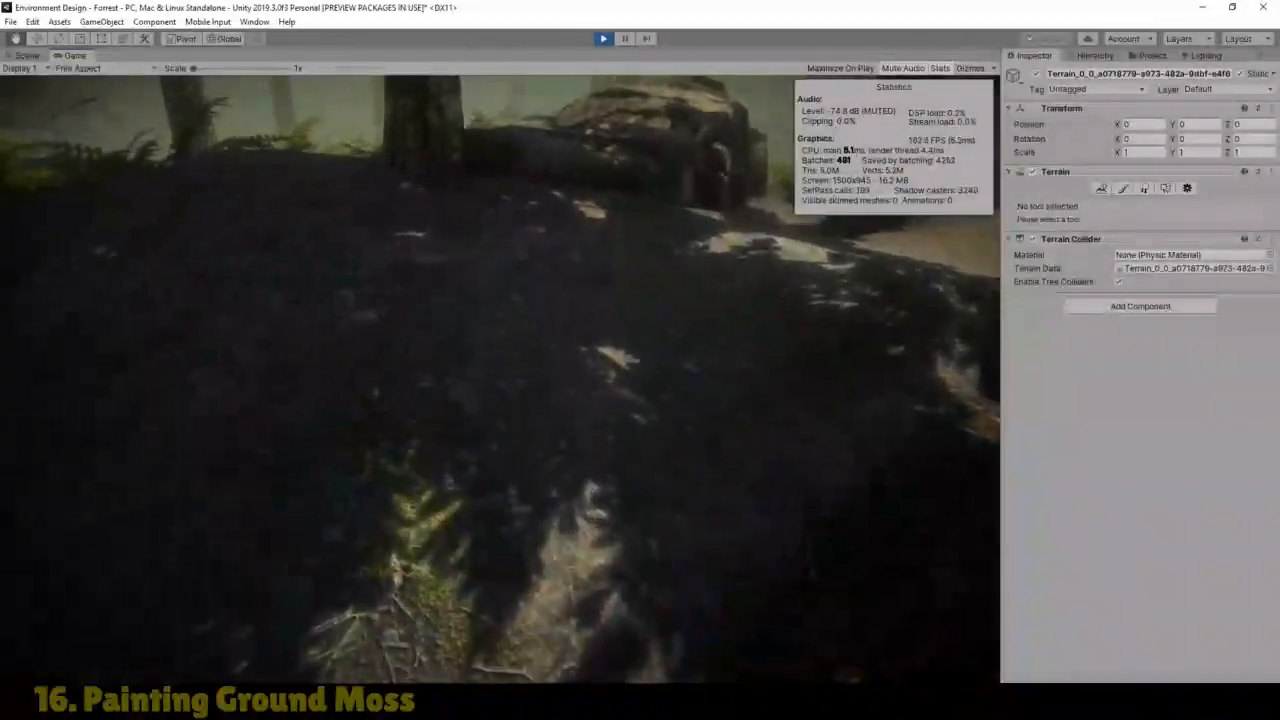
key(w)
key(w)
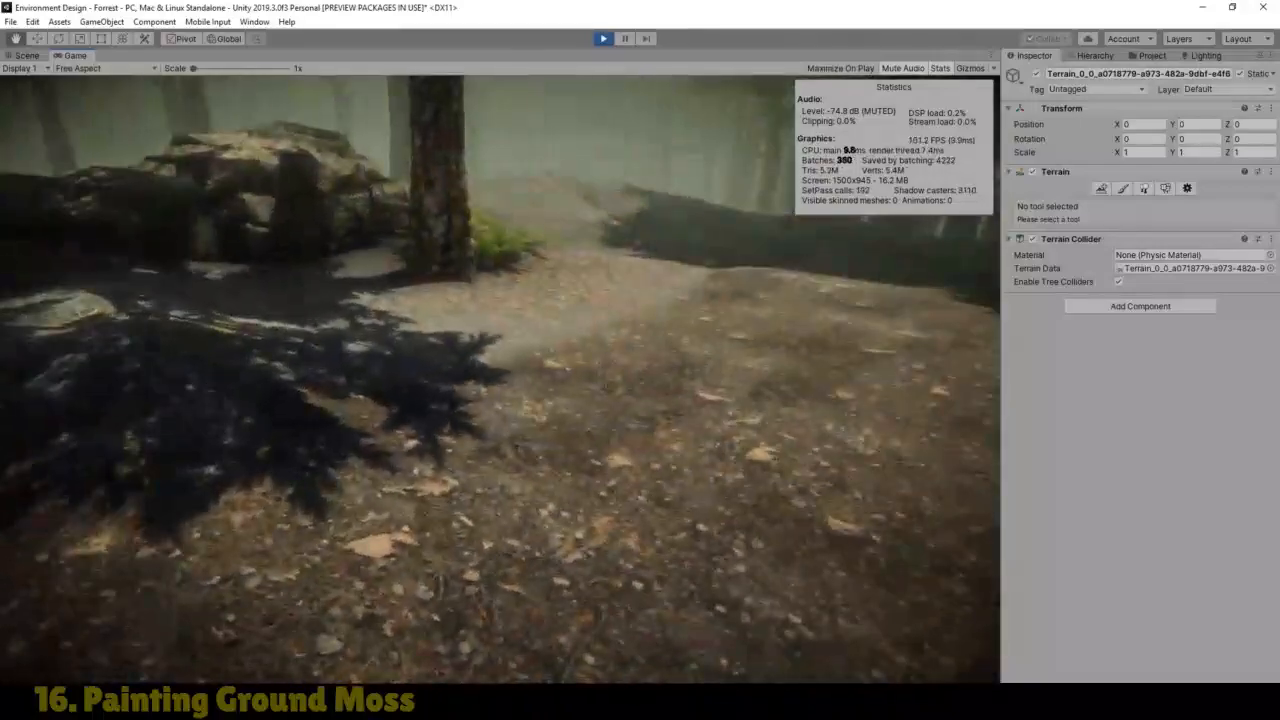
key(w)
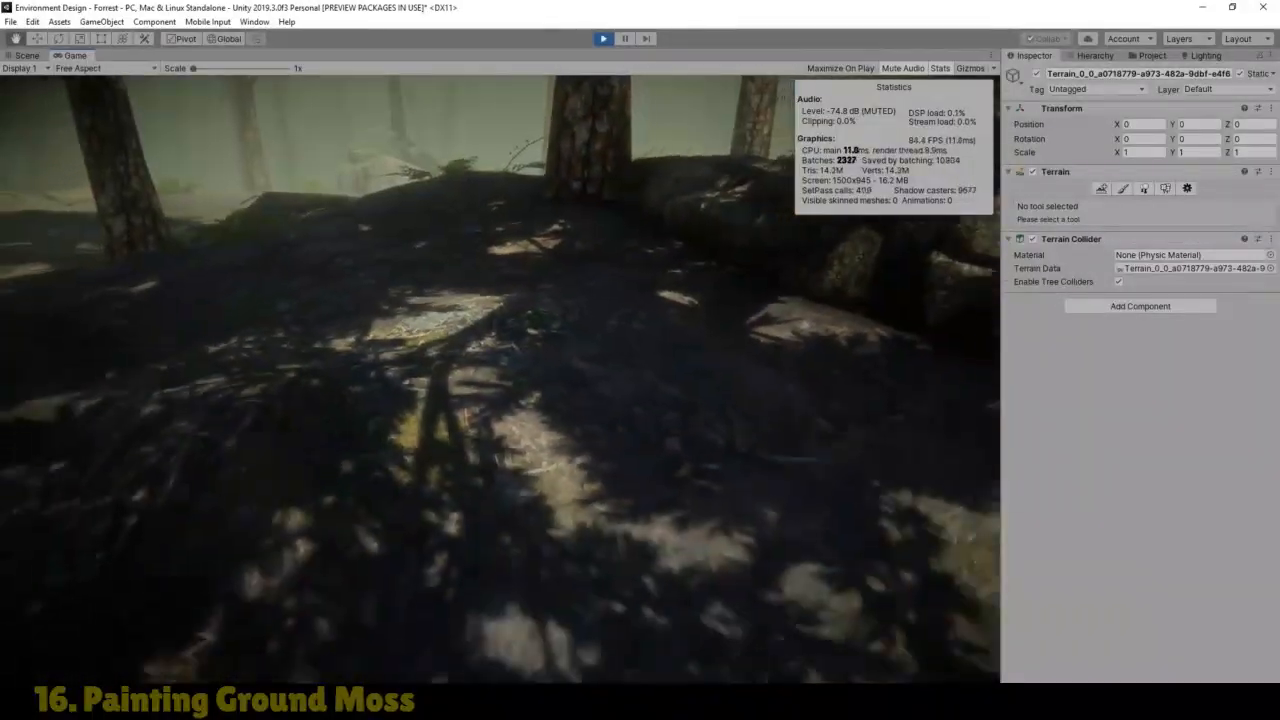
key(w)
key(w)
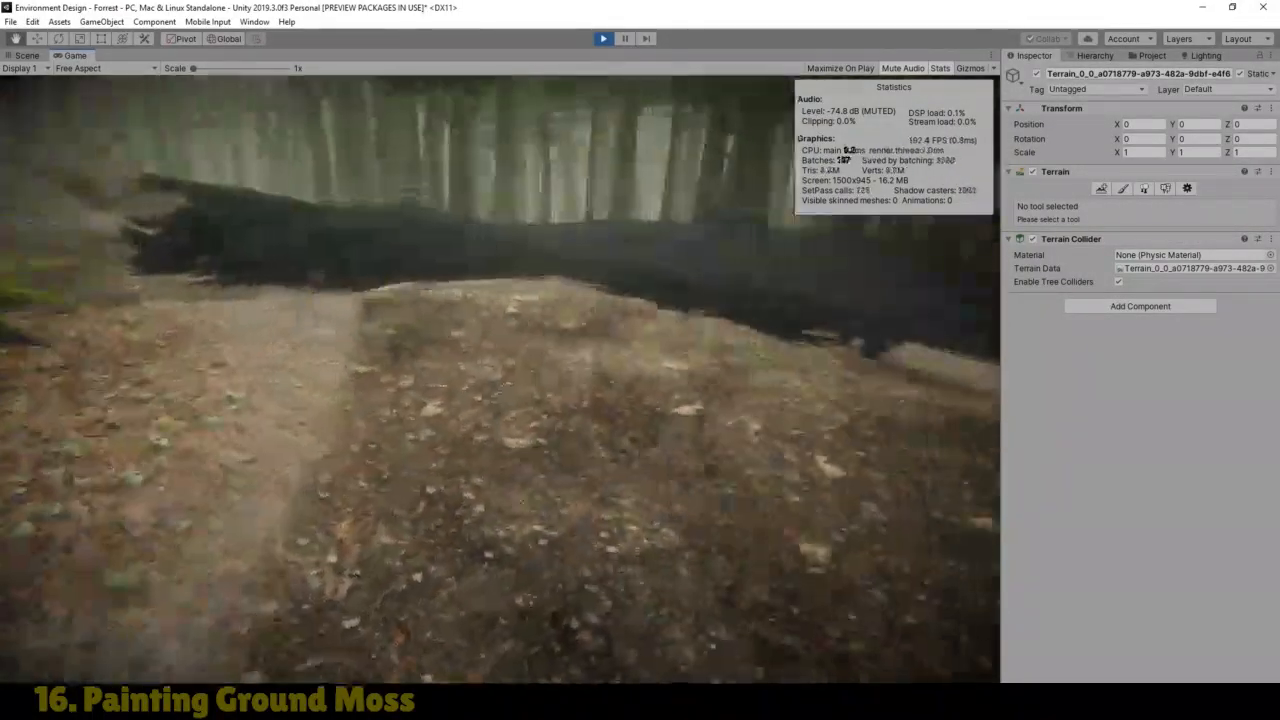
key(w)
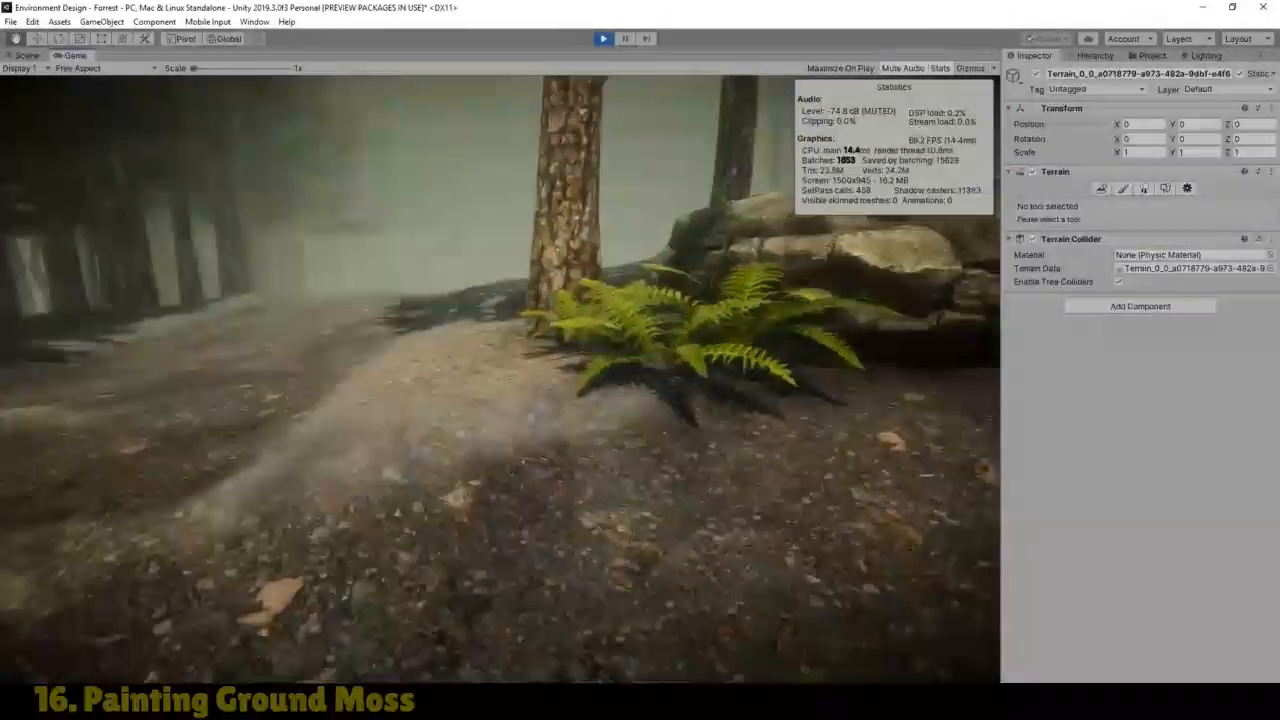
key(w)
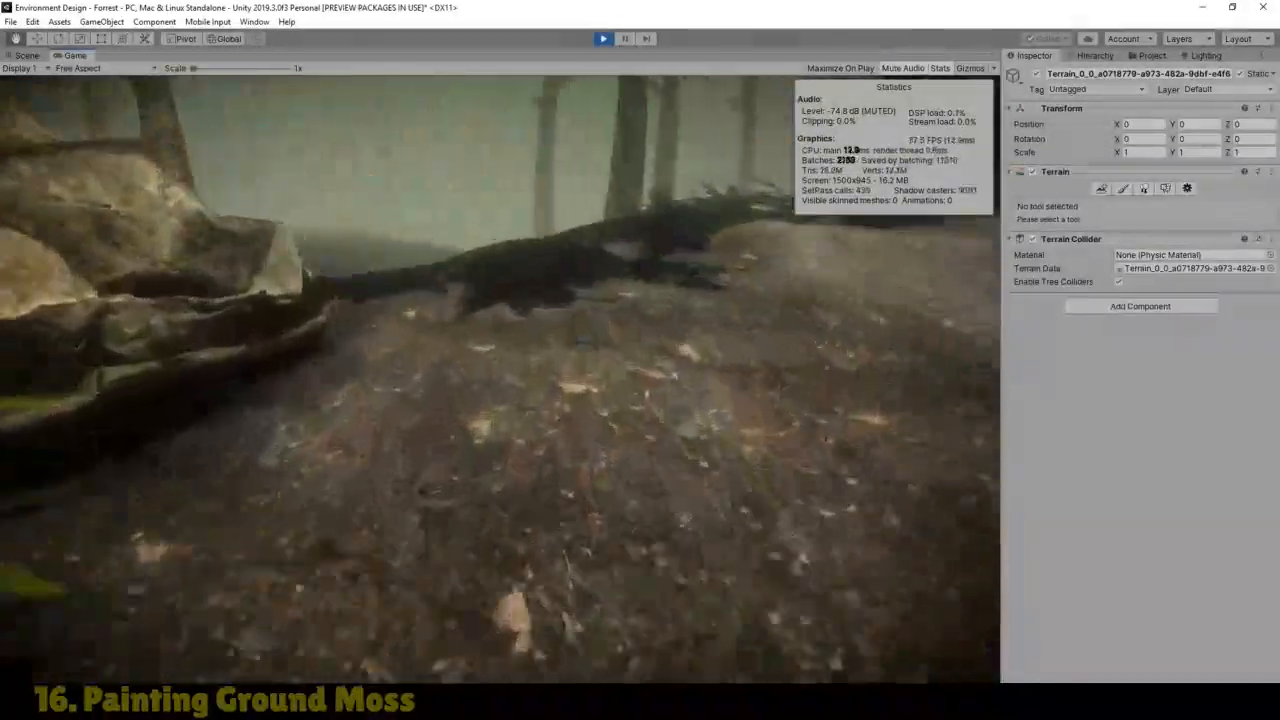
key(w)
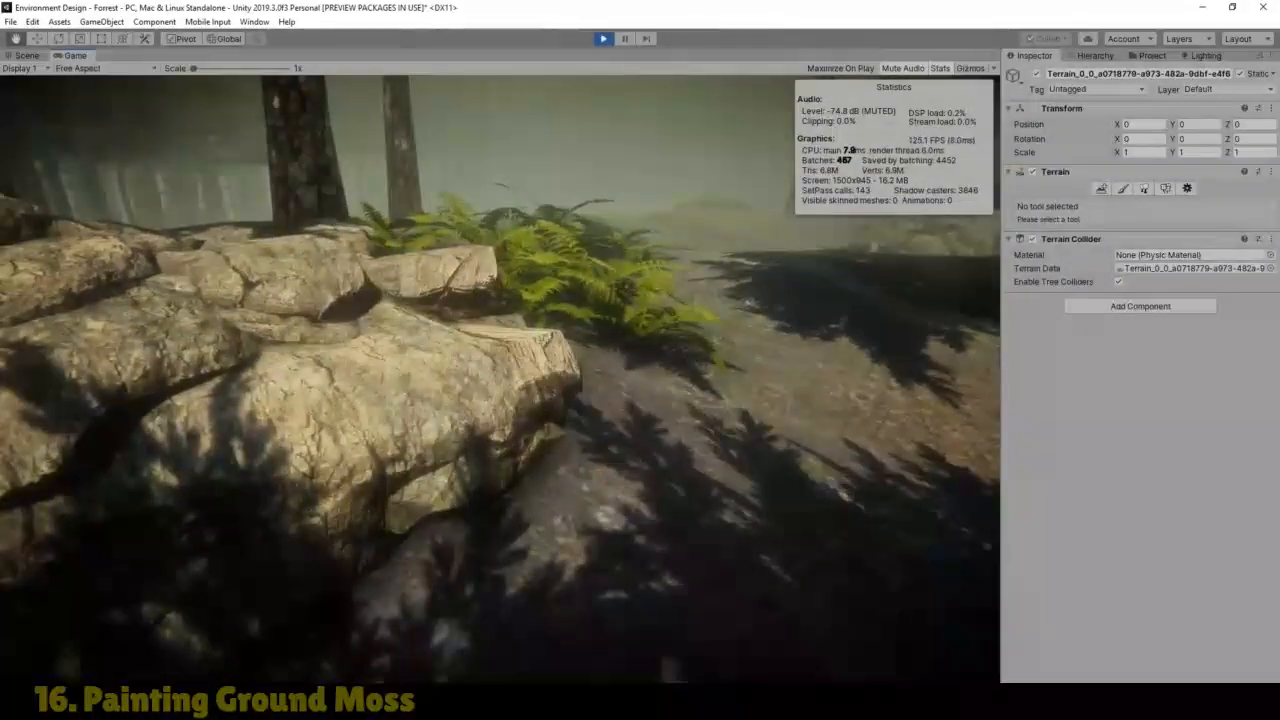
key(w)
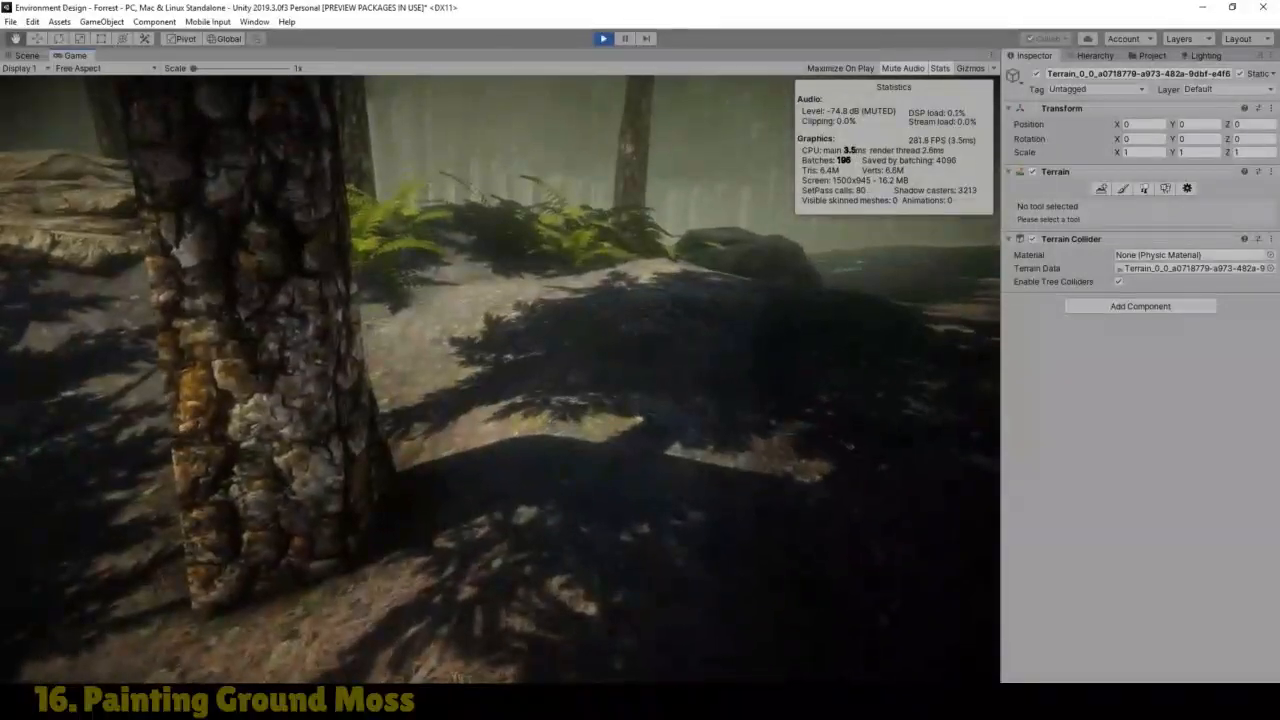
key(w)
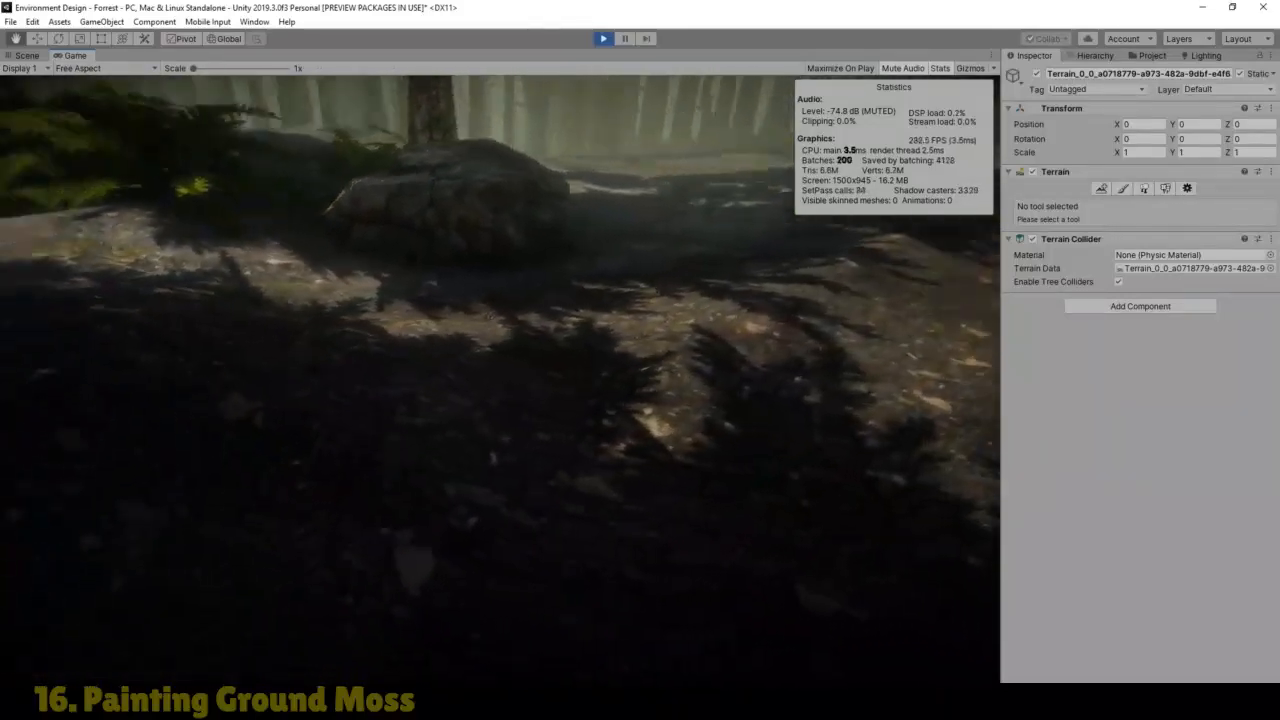
key(w)
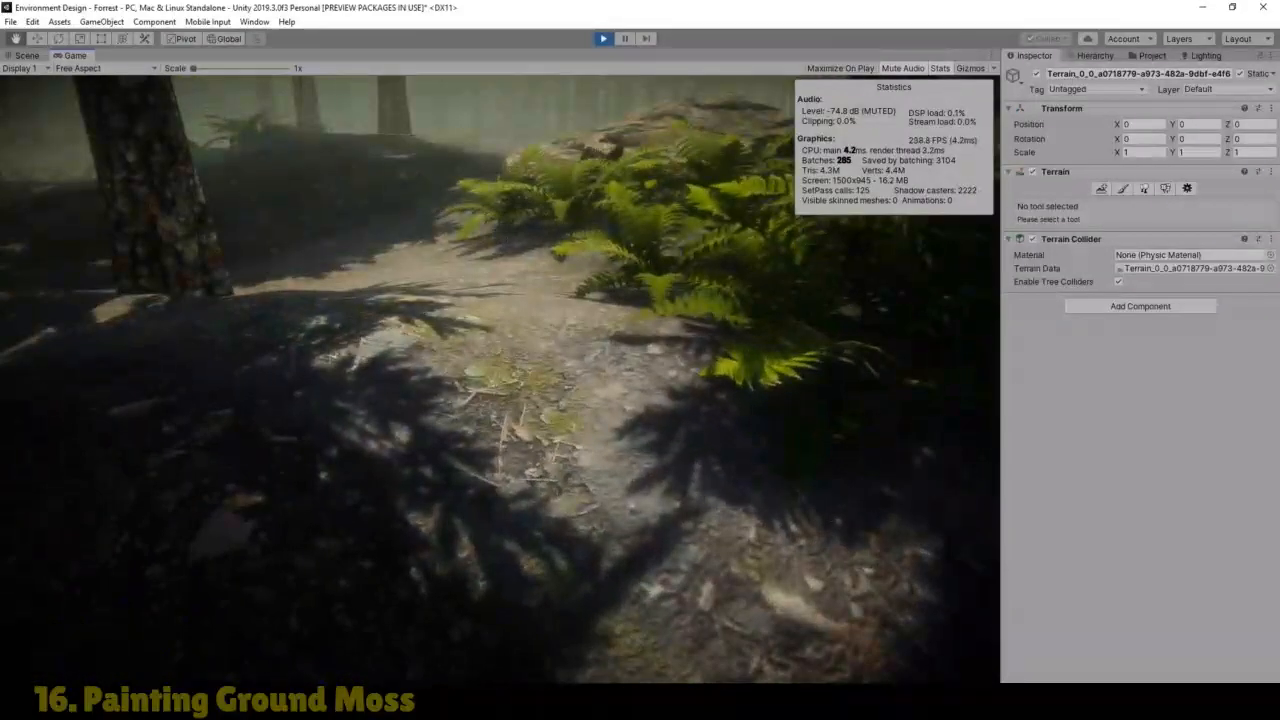
key(d)
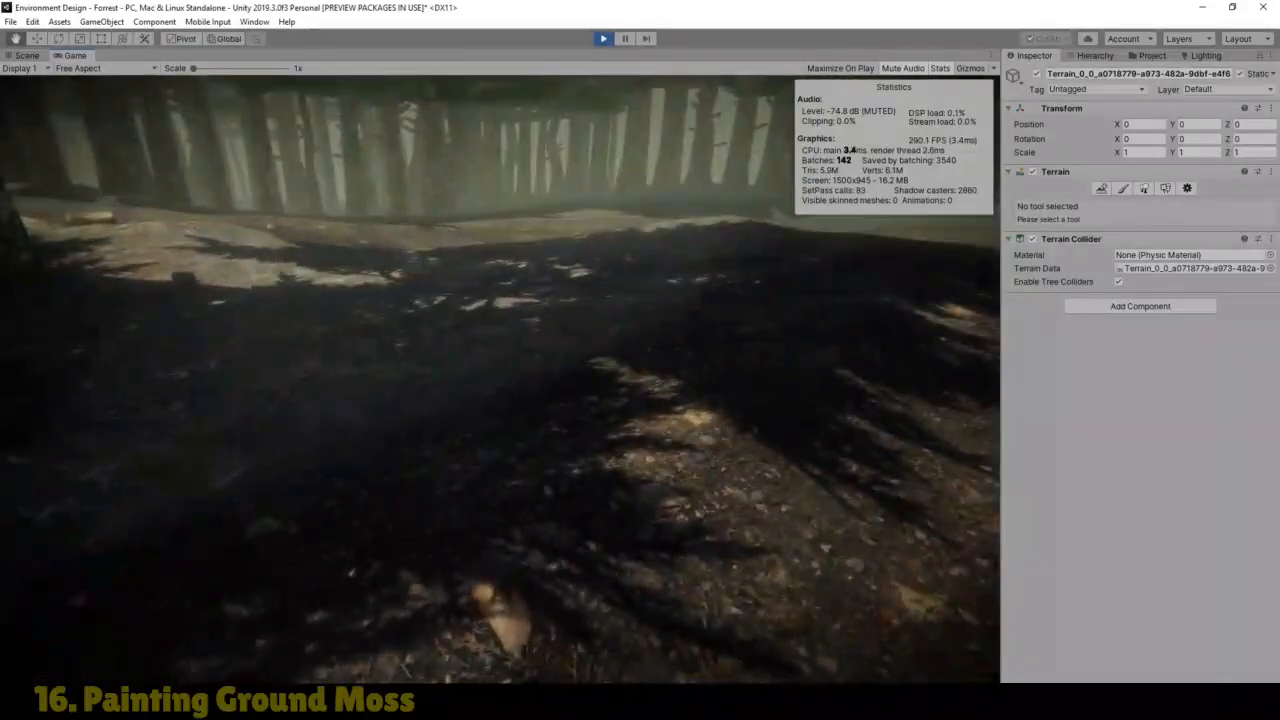
key(w)
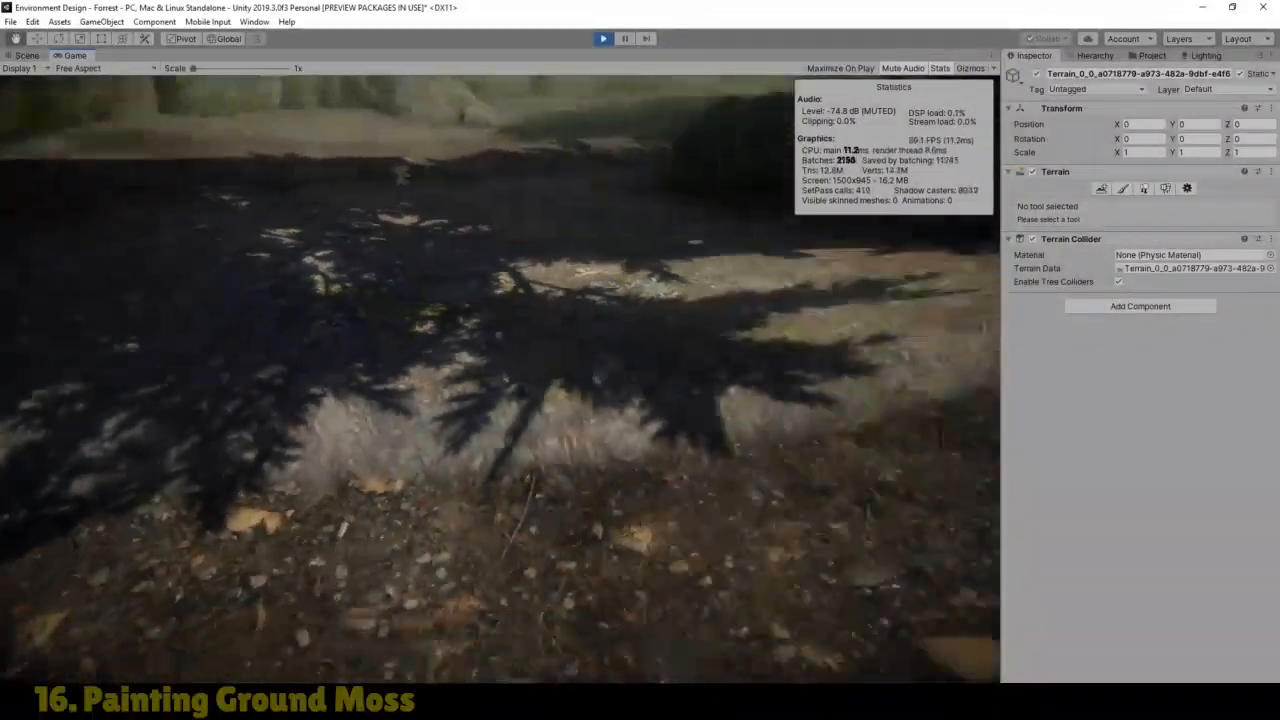
key(w)
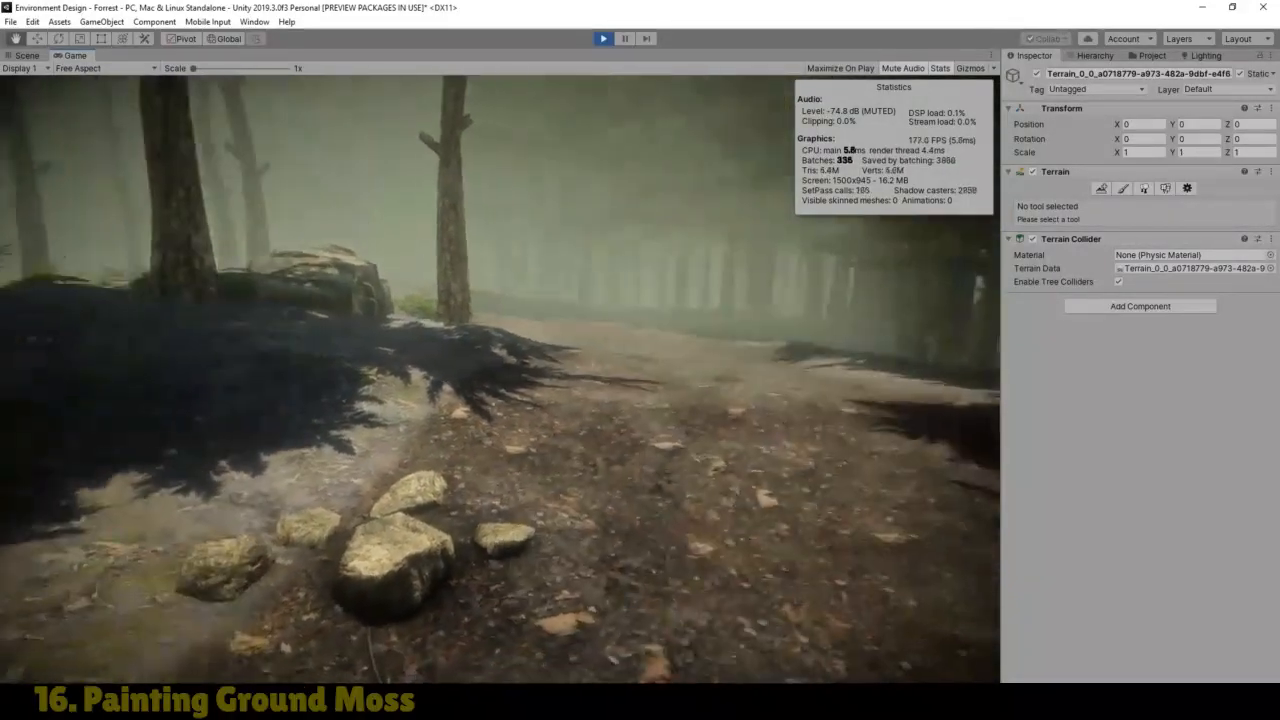
key(w)
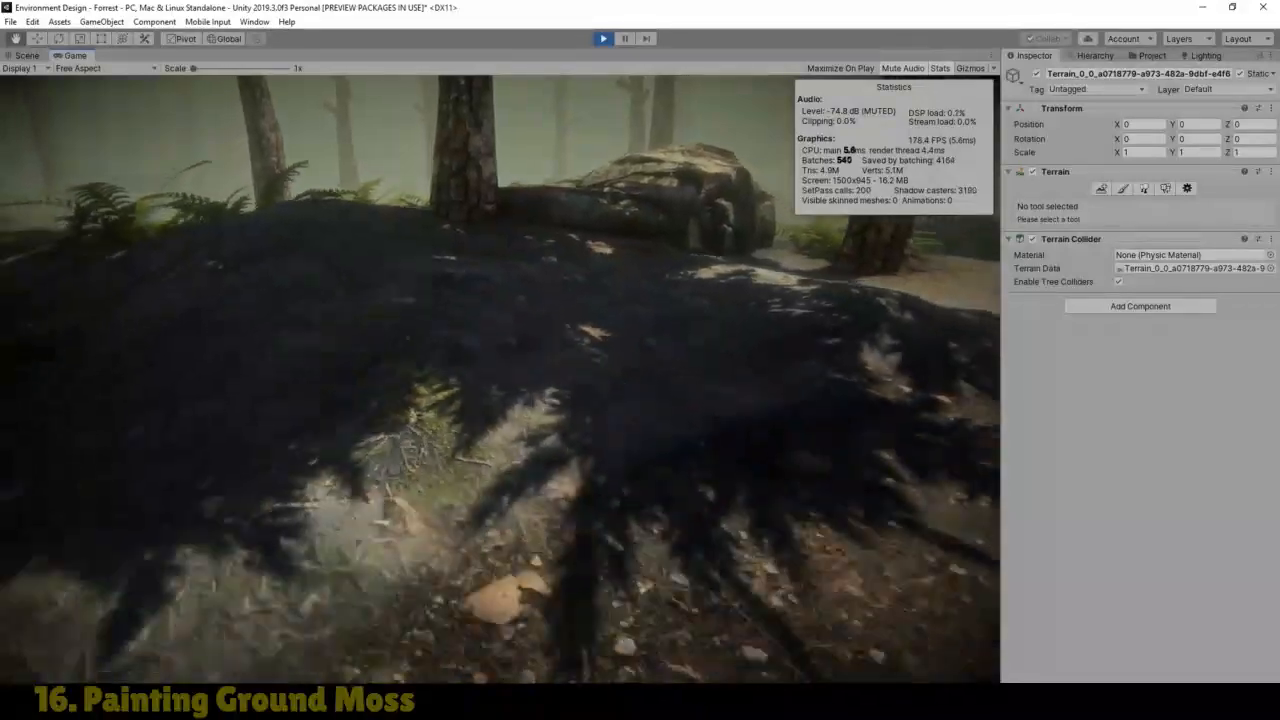
key(w)
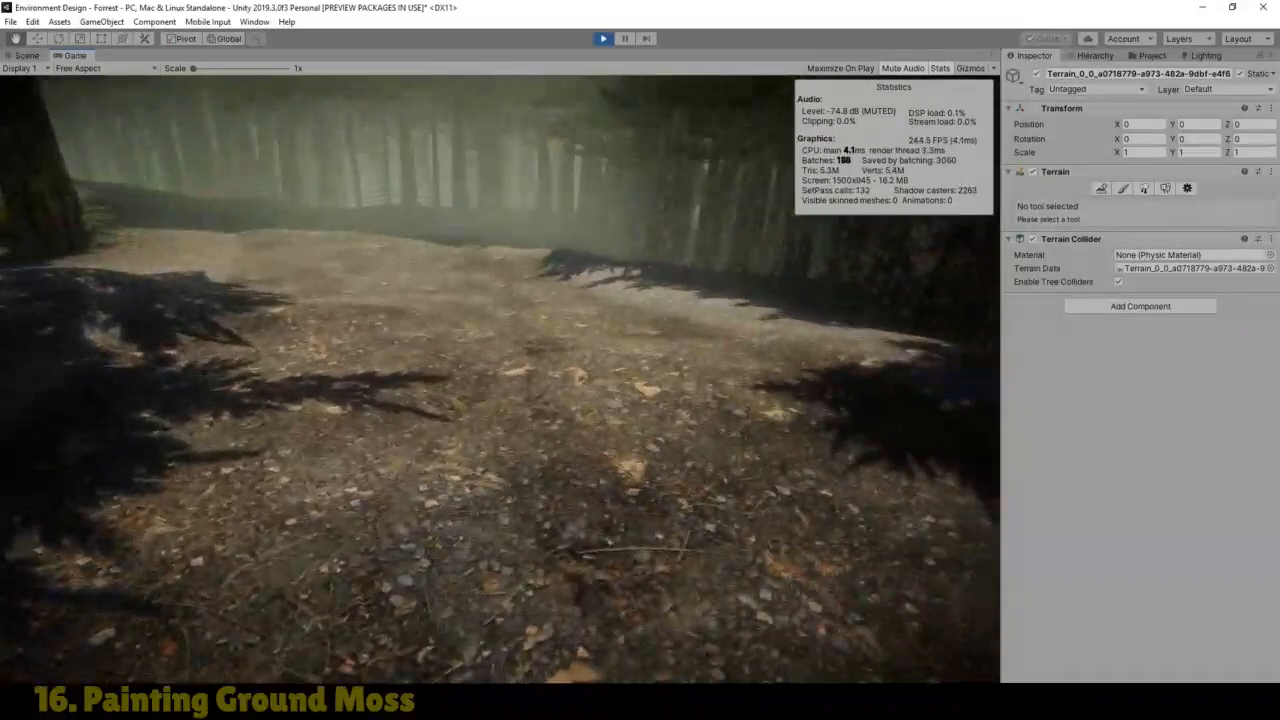
key(w)
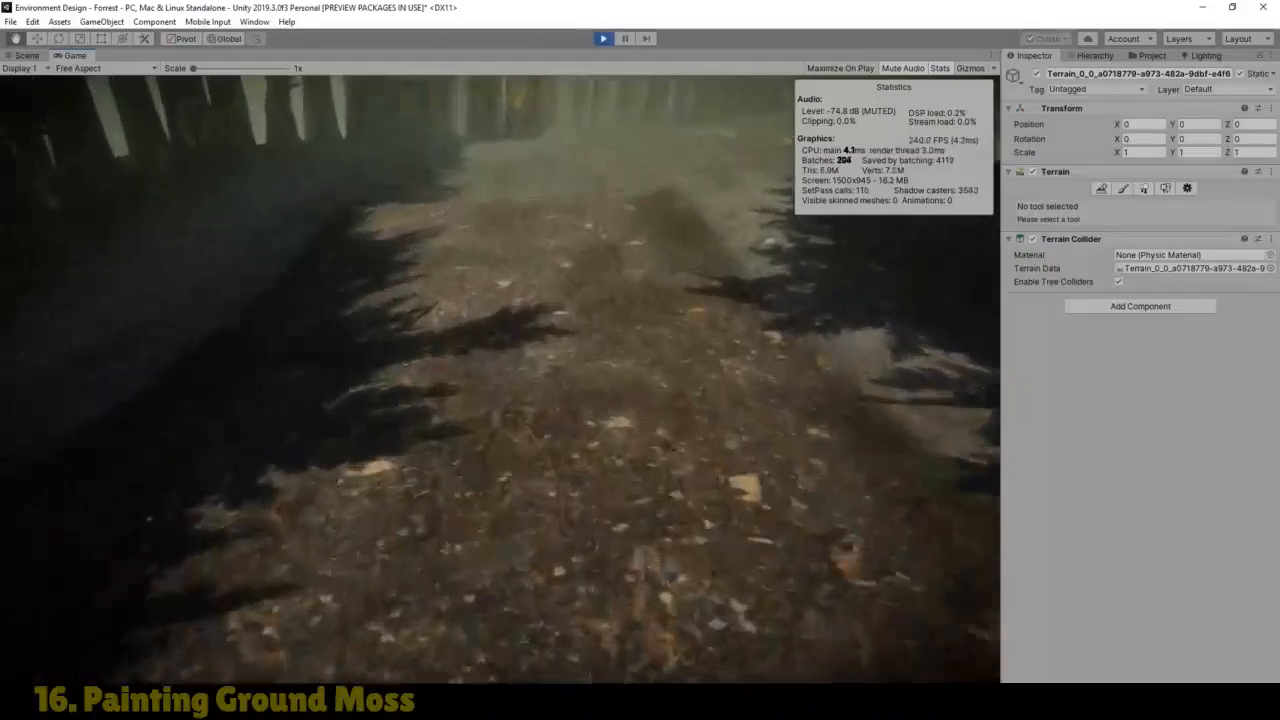
key(w)
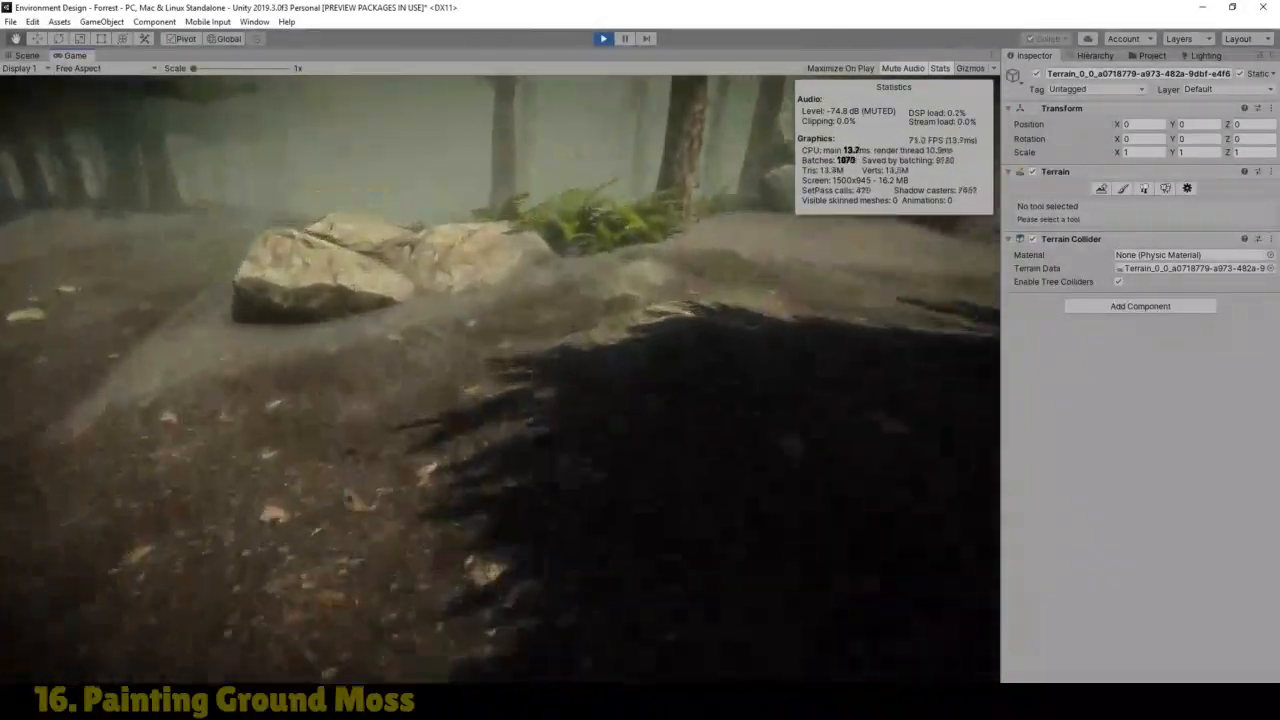
key(w)
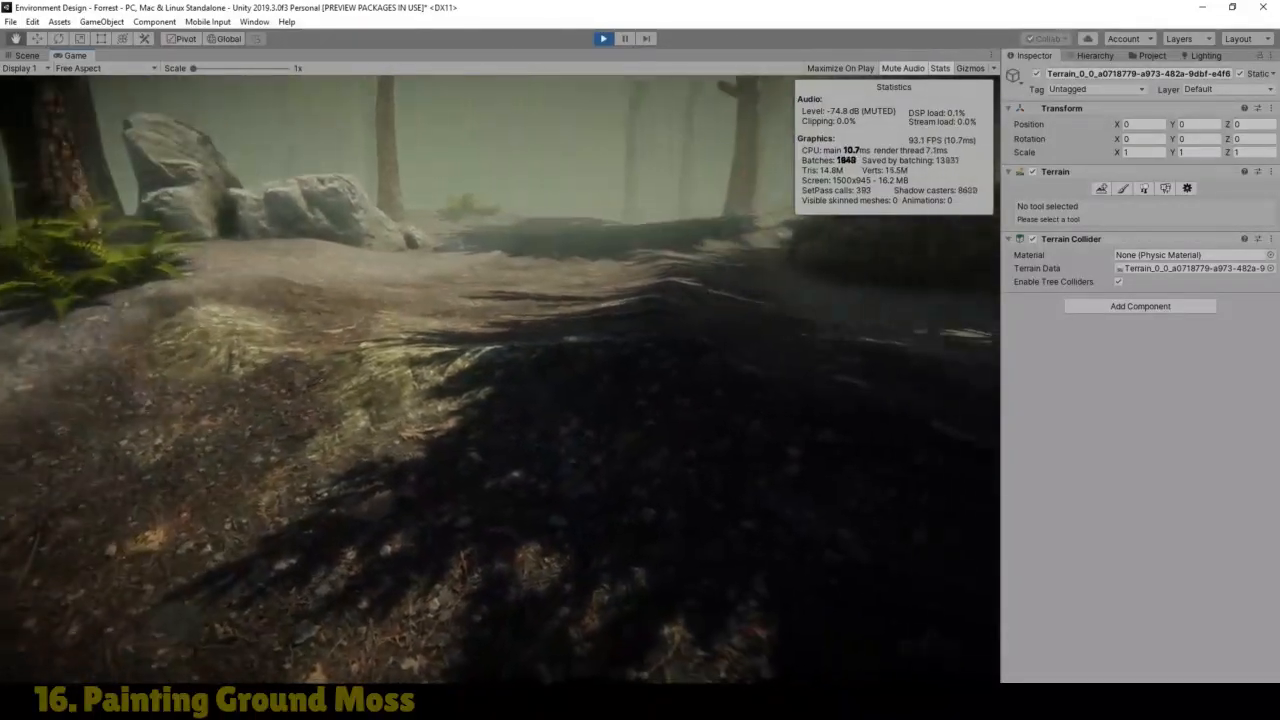
key(w)
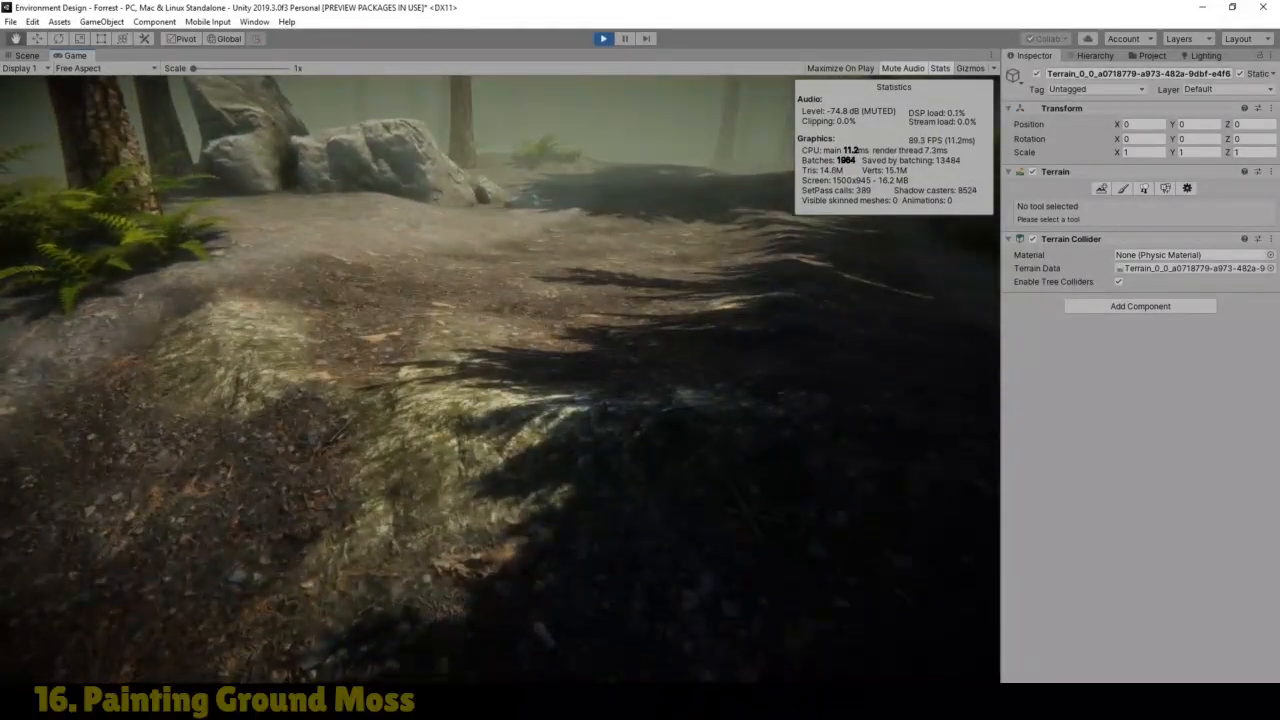
key(w)
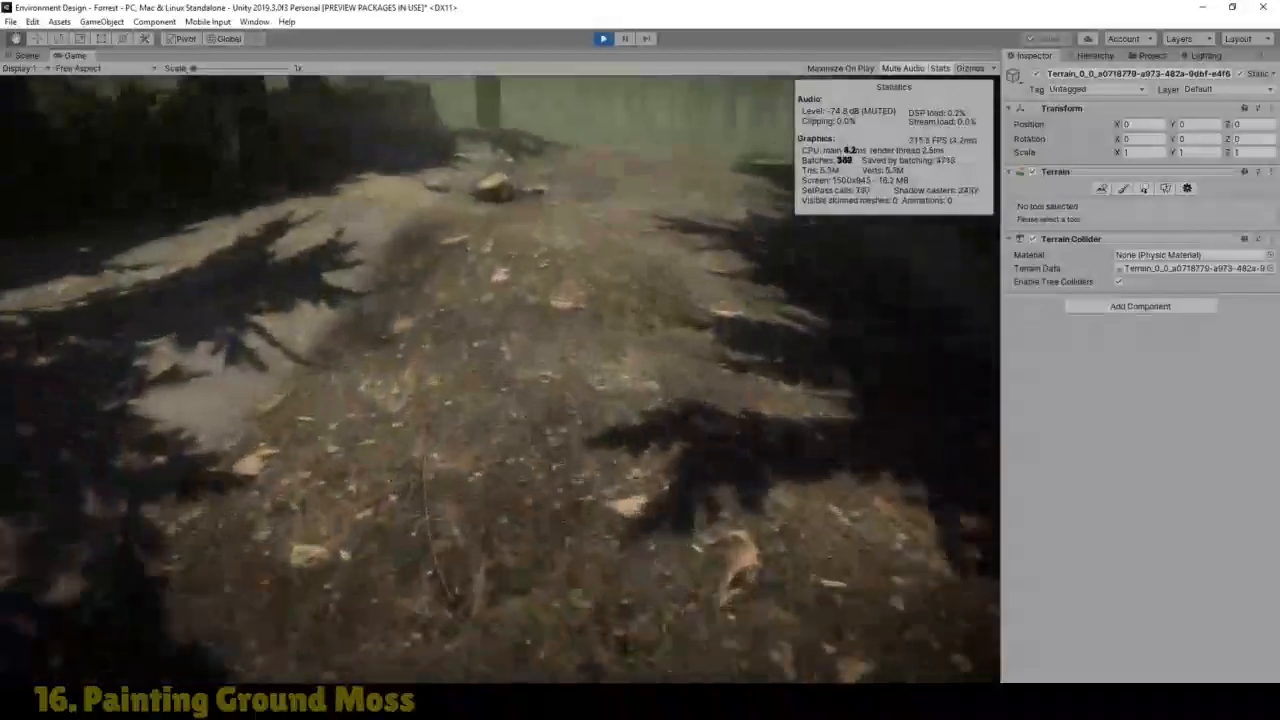
key(w)
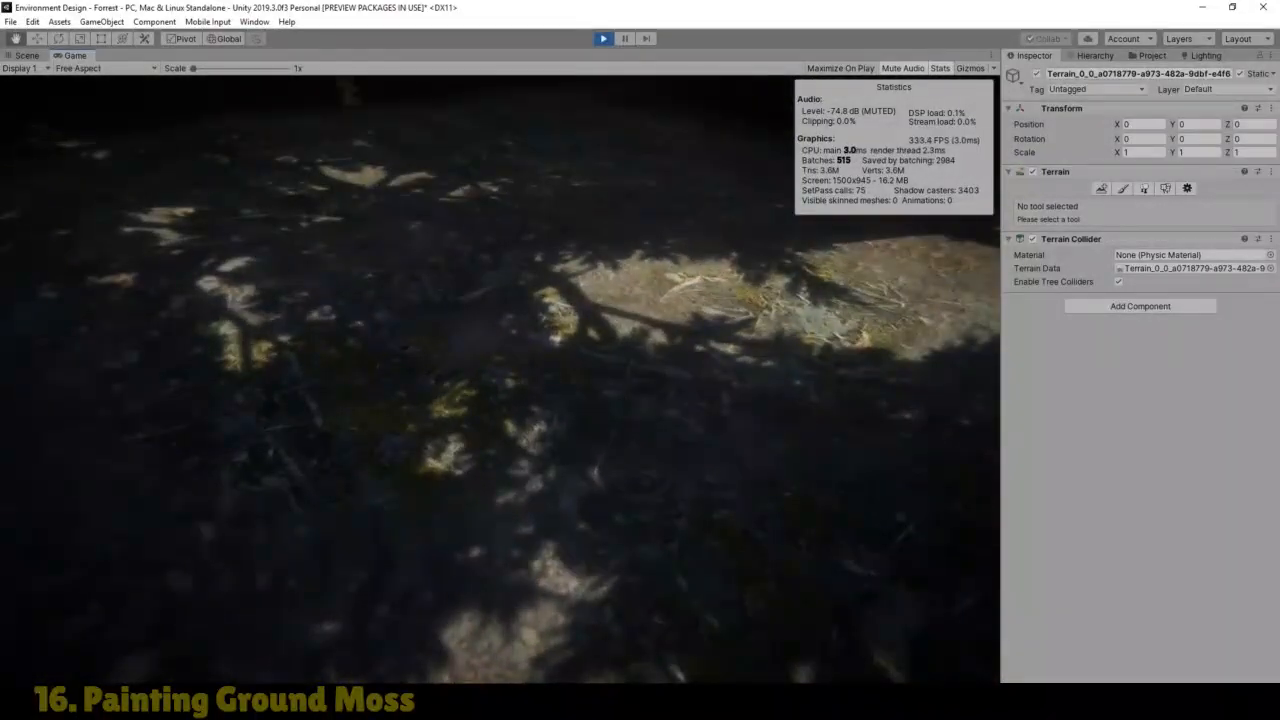
key(w)
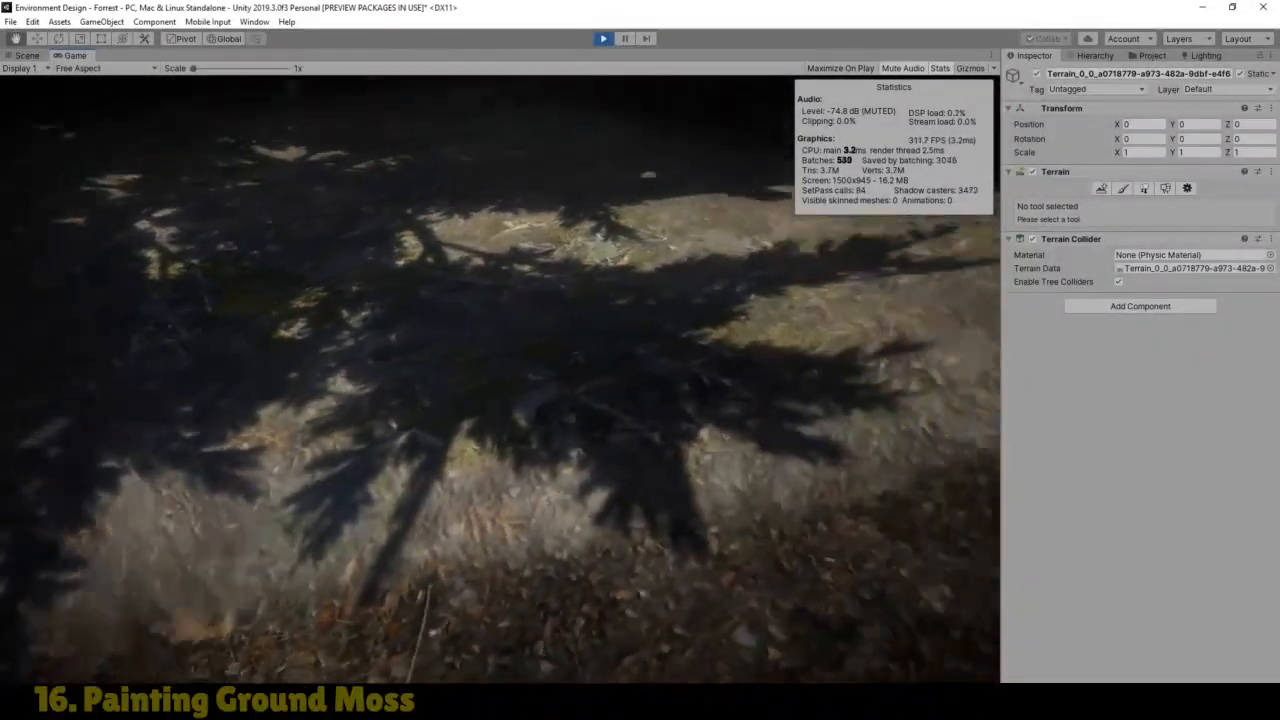
key(w)
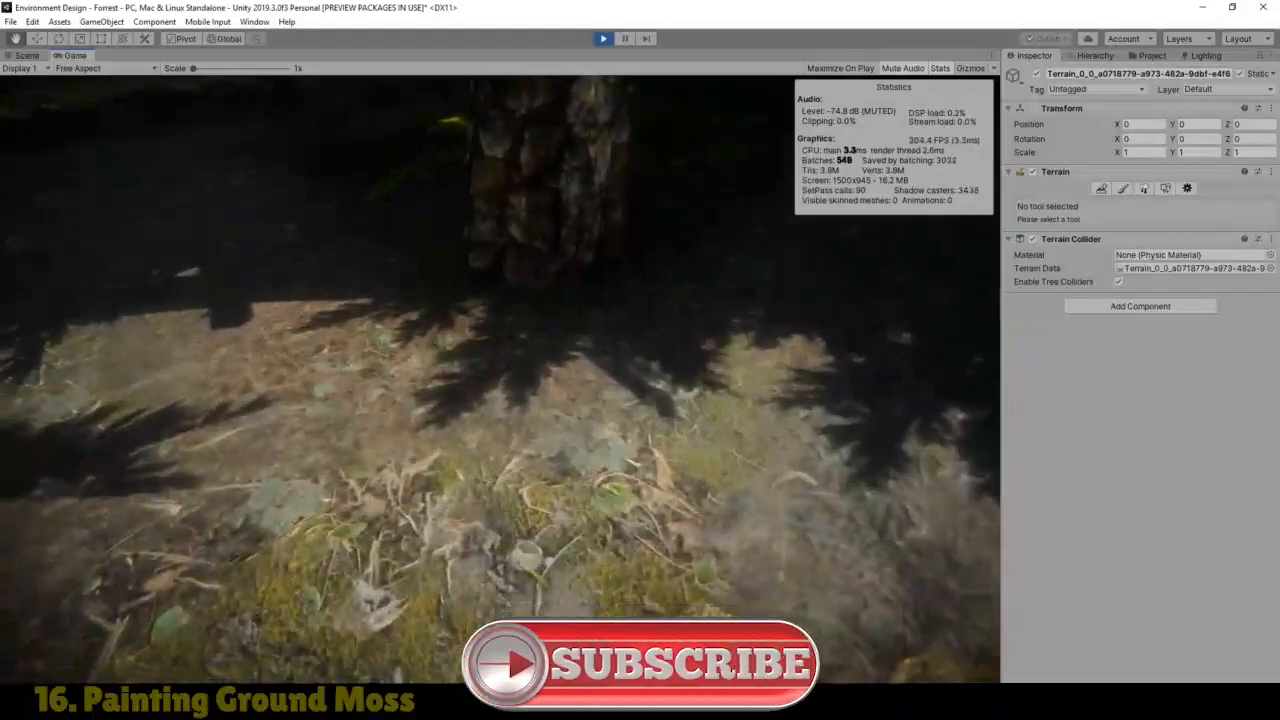
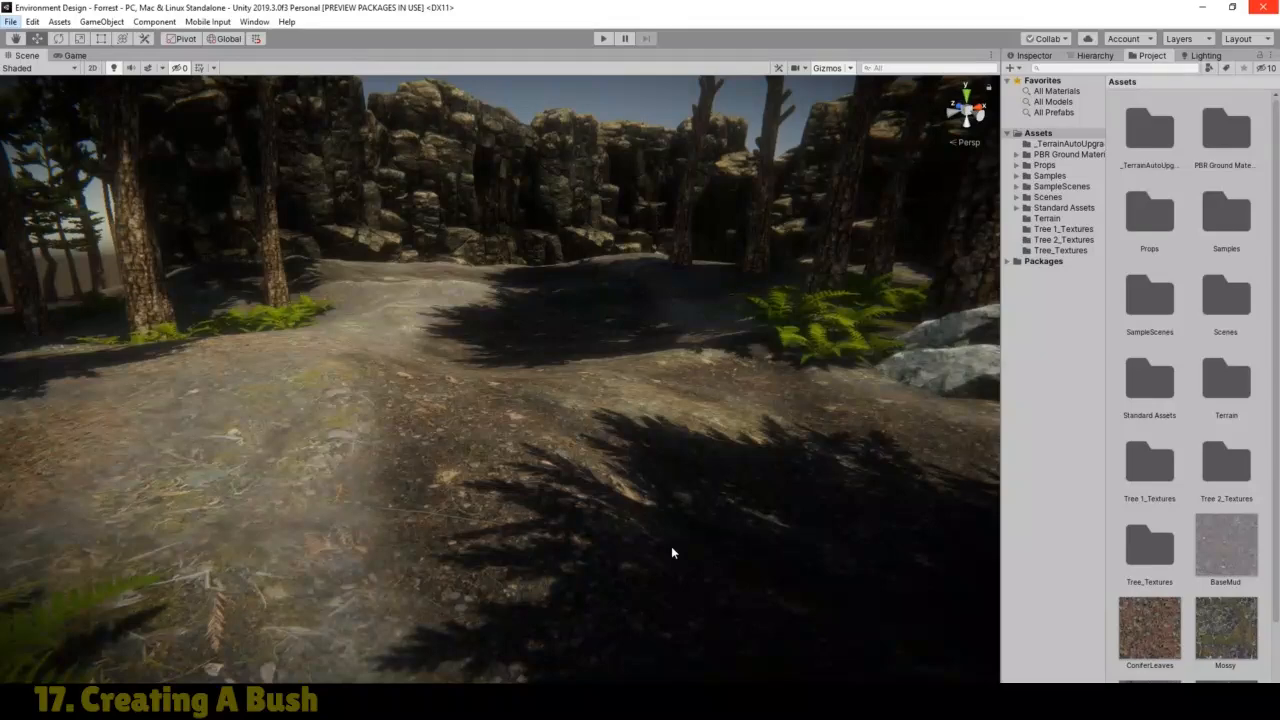
Step: Look through the leaf, bark and branch textures in the Nature_Volume_1 folder under Props
double_click(1148, 221)
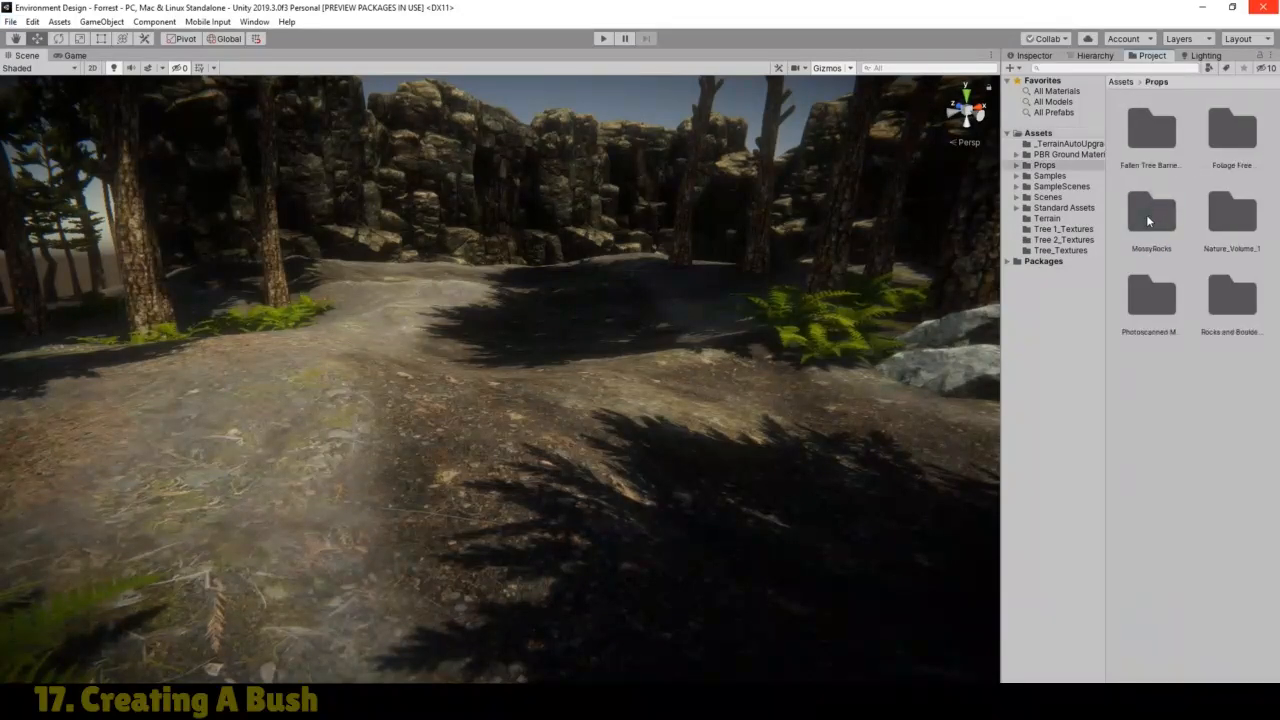
double_click(1238, 215)
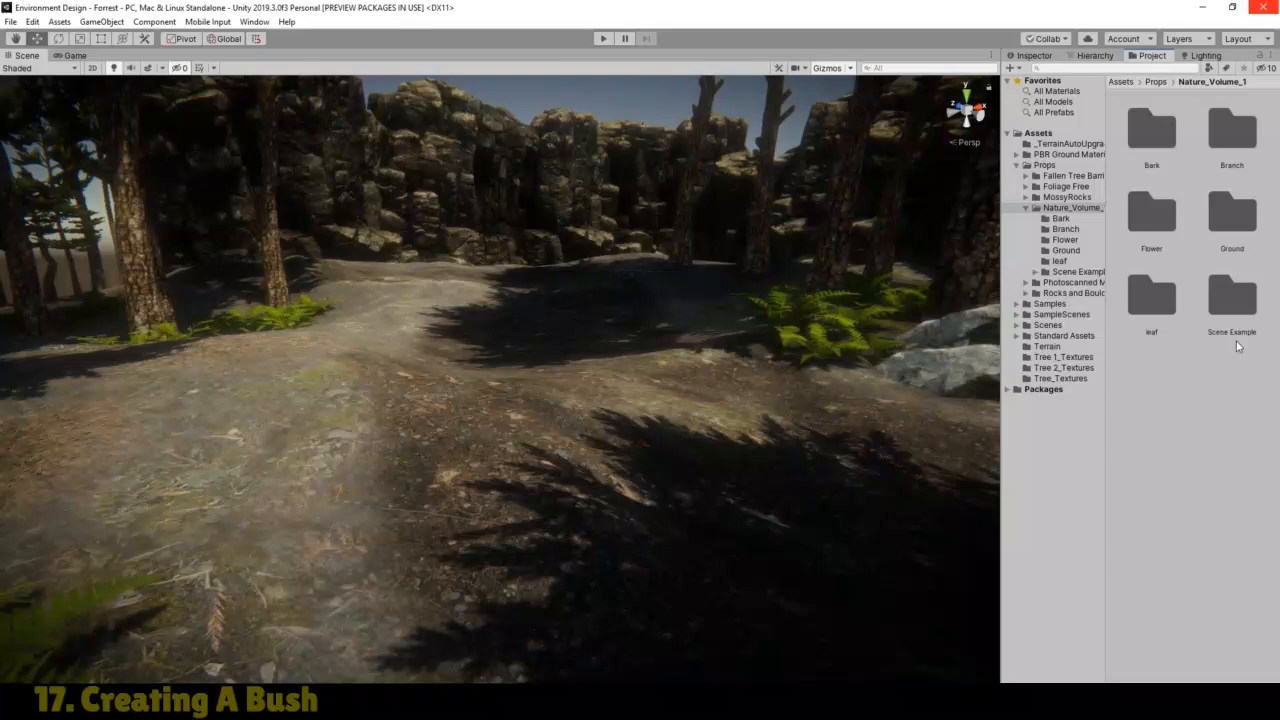
double_click(1136, 297)
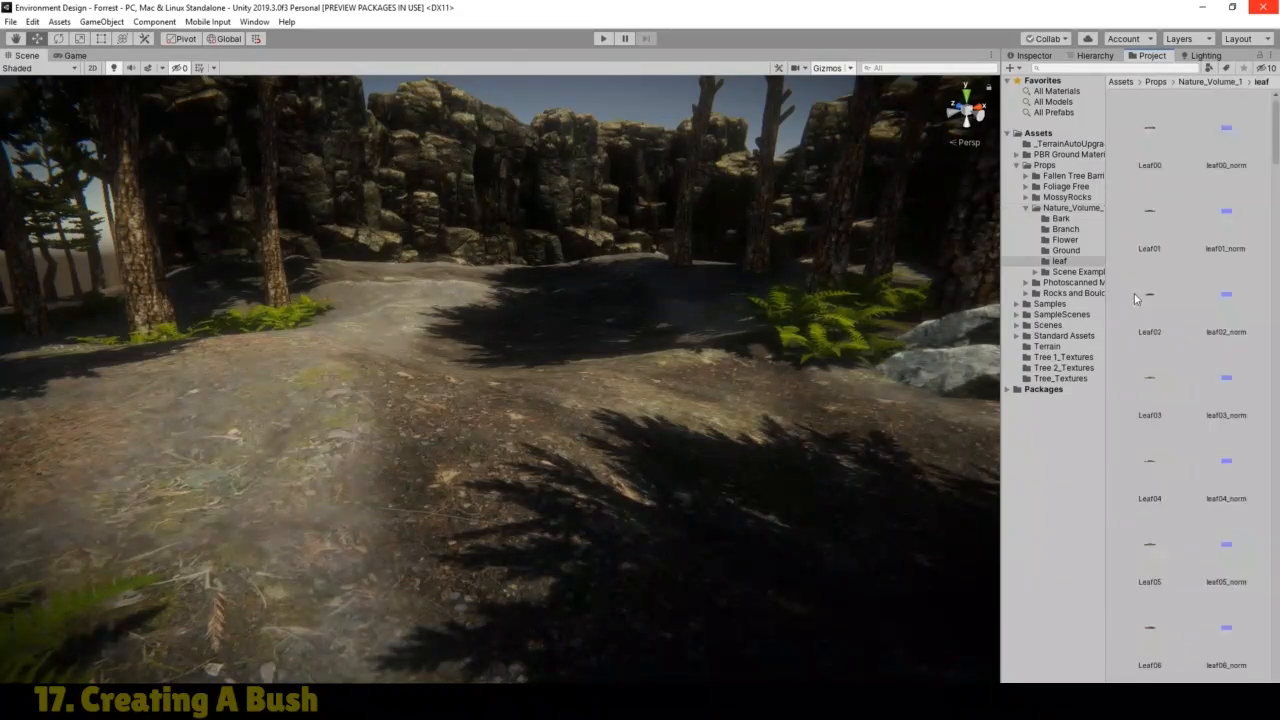
click(1235, 83)
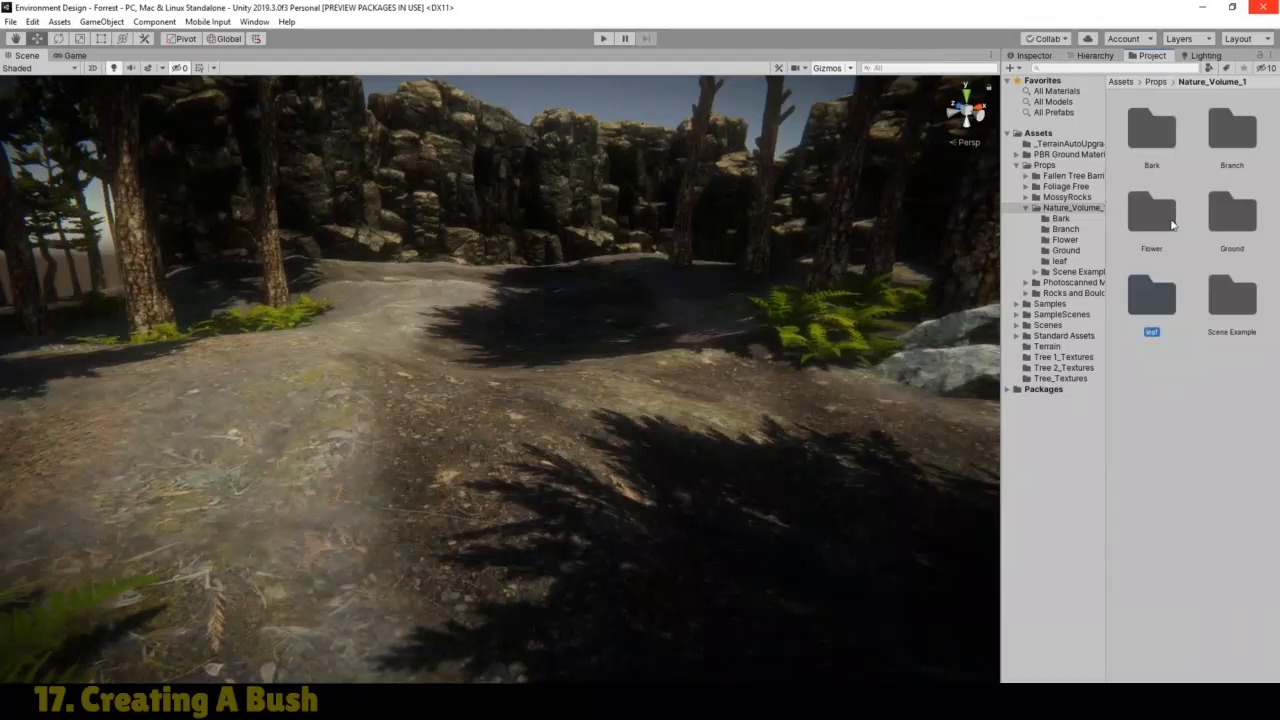
double_click(1168, 142)
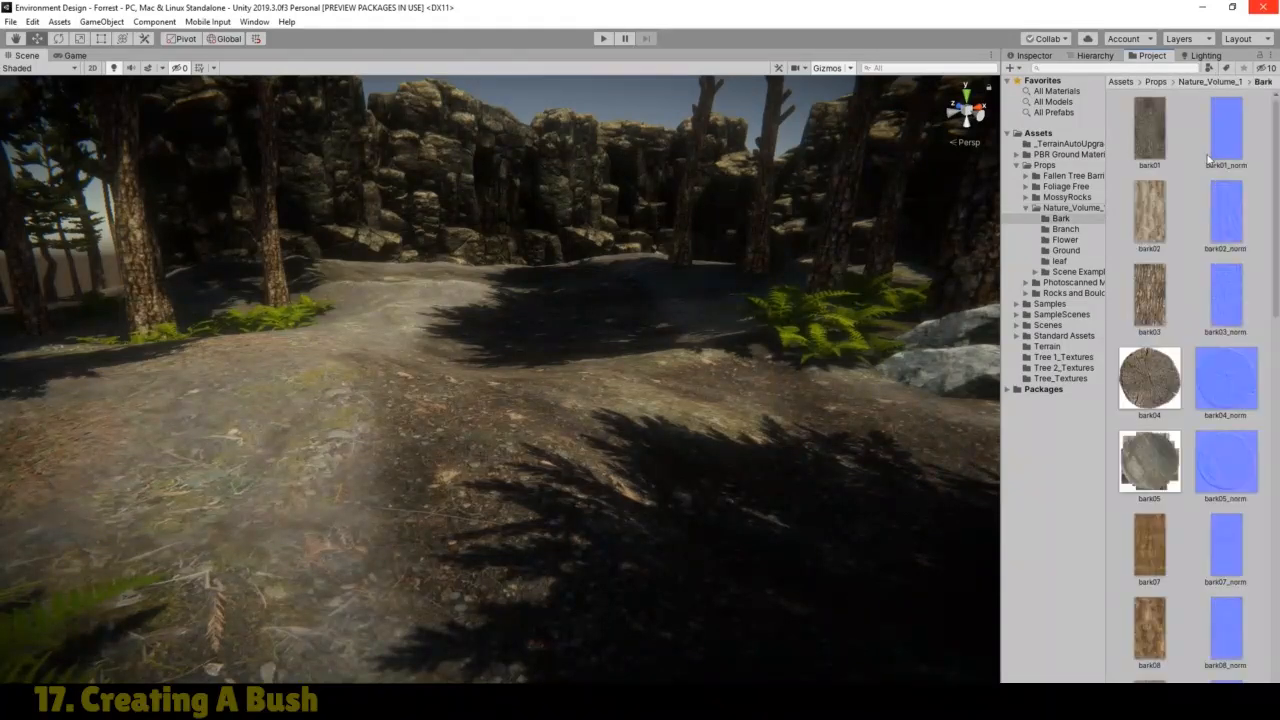
click(1211, 82)
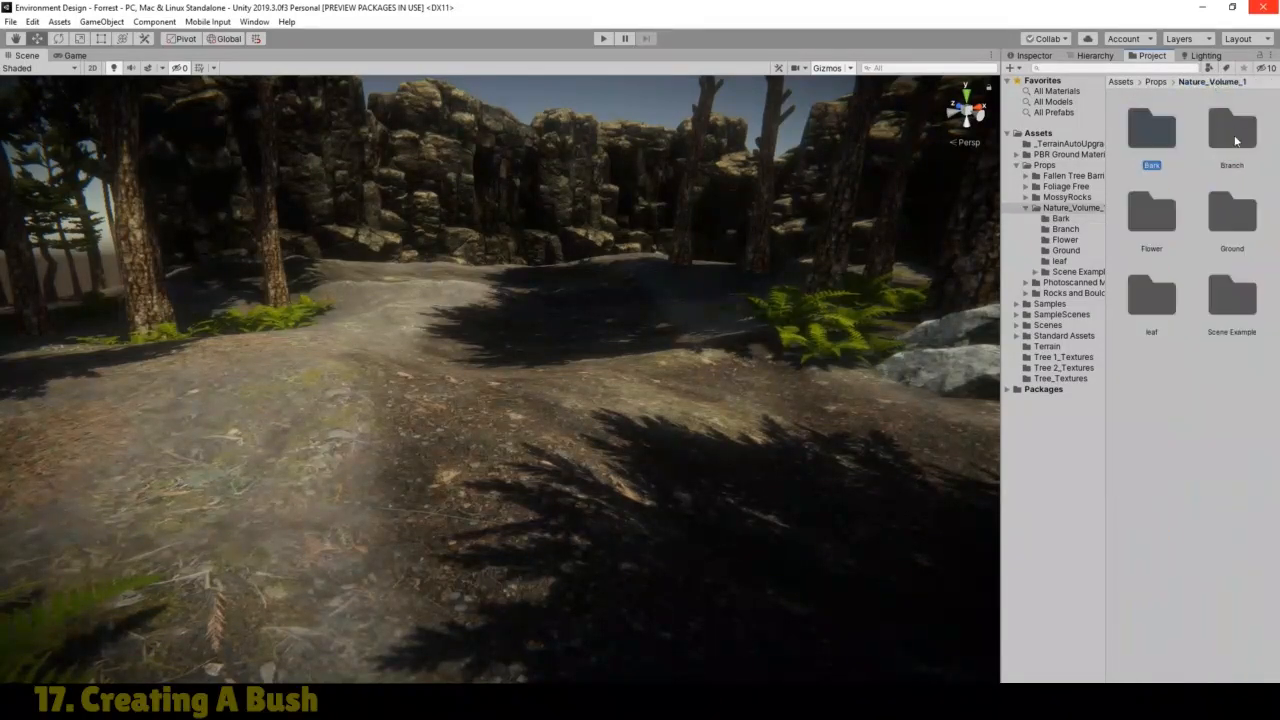
double_click(1234, 135)
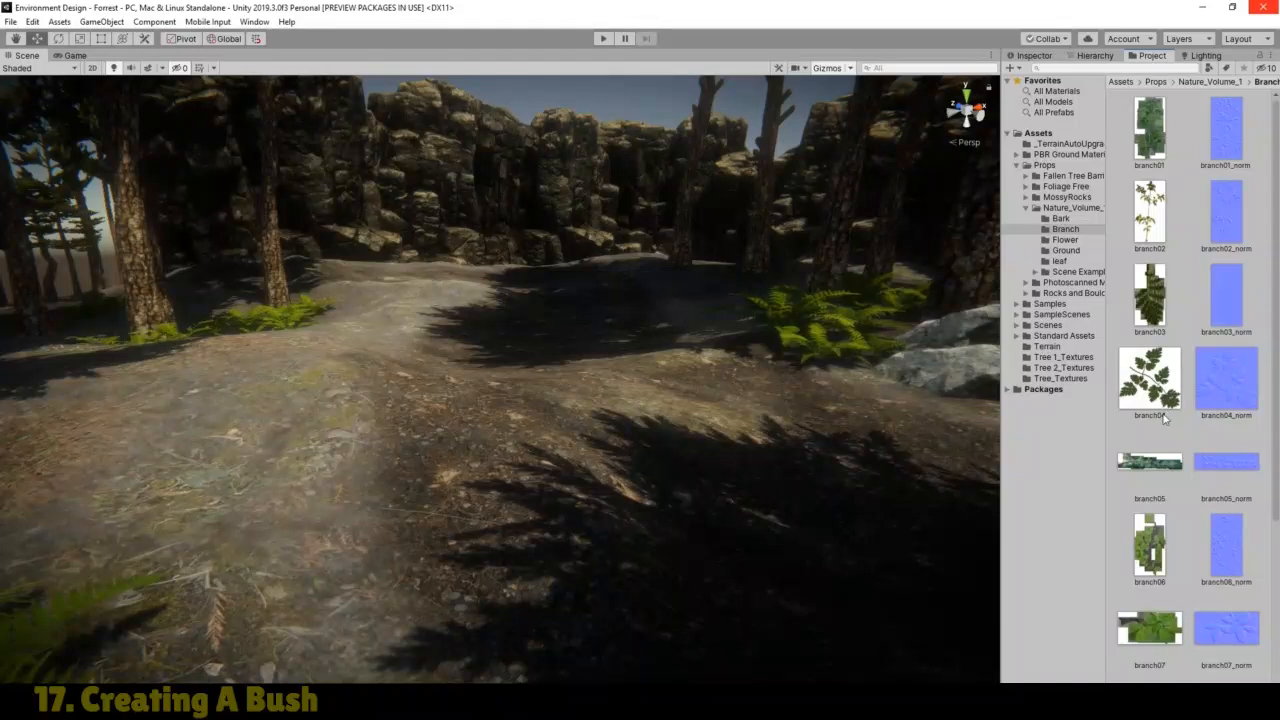
click(1228, 82)
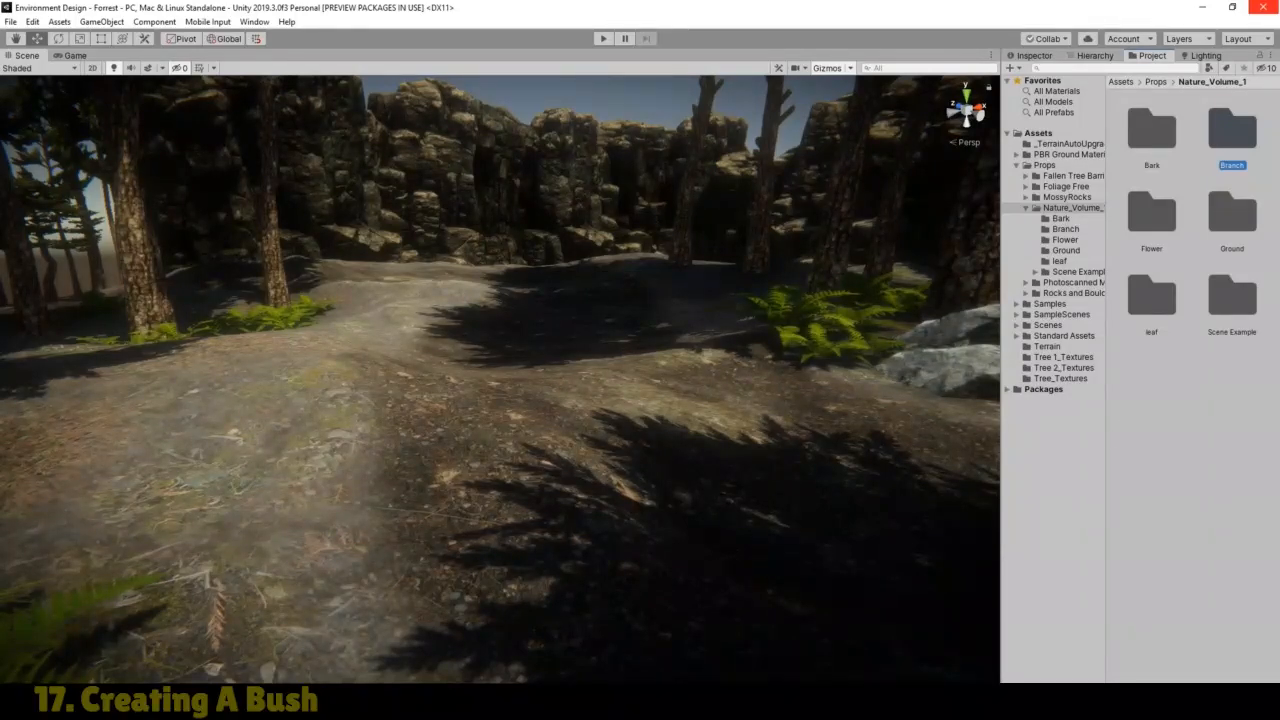
Step: Compare the Branch5 and Leaf11 images in the Foliage resources folder with the leaf and branch textures of Nature_Volume_1
key(alt+Tab)
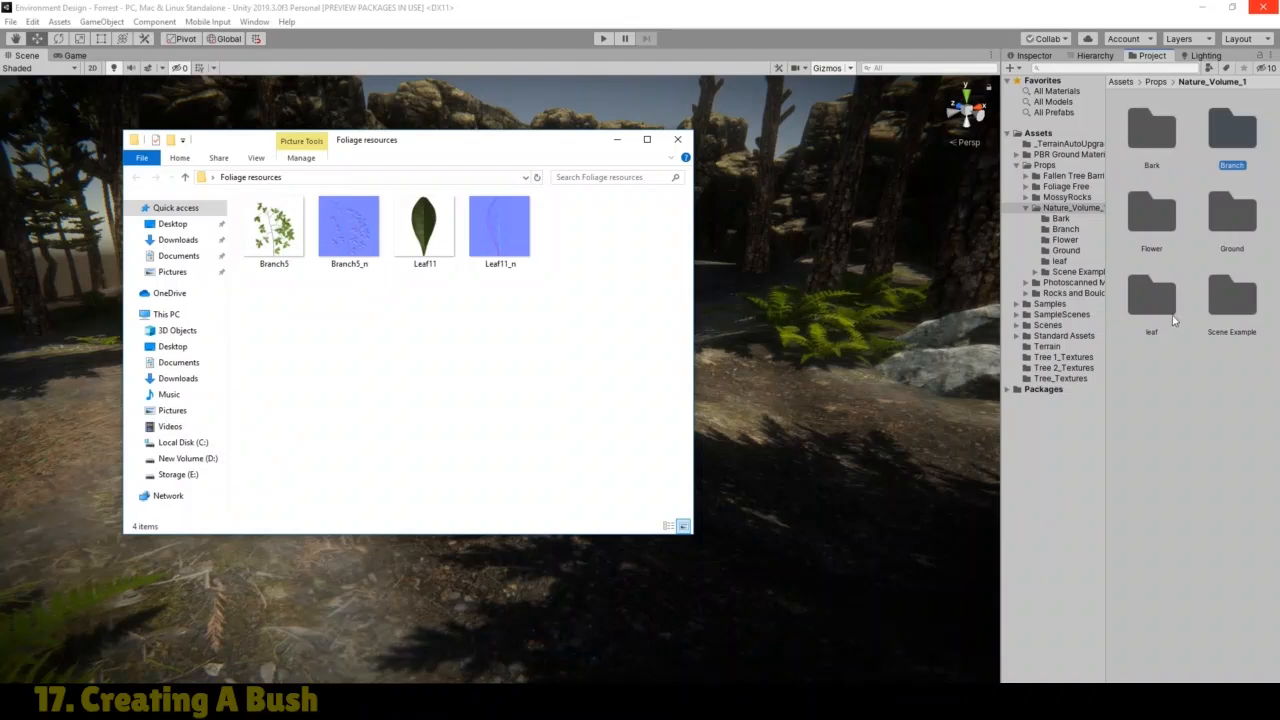
click(1160, 318)
double_click(1160, 318)
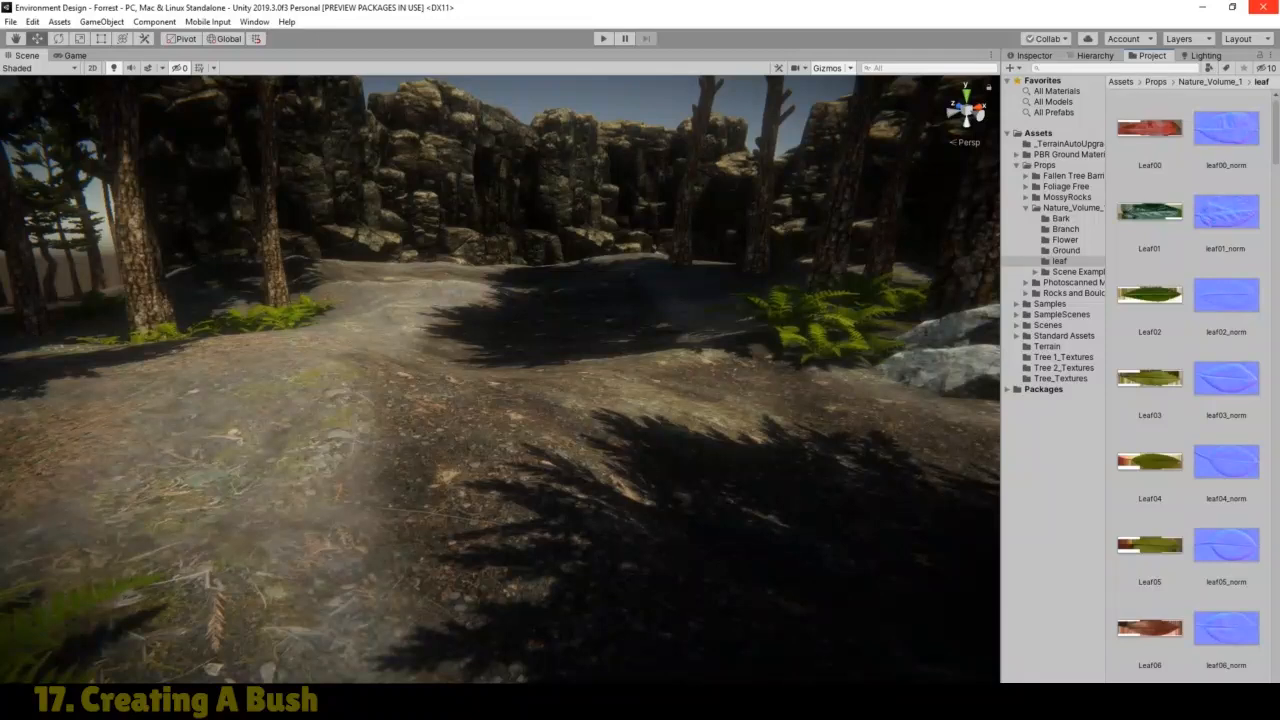
key(alt+Tab)
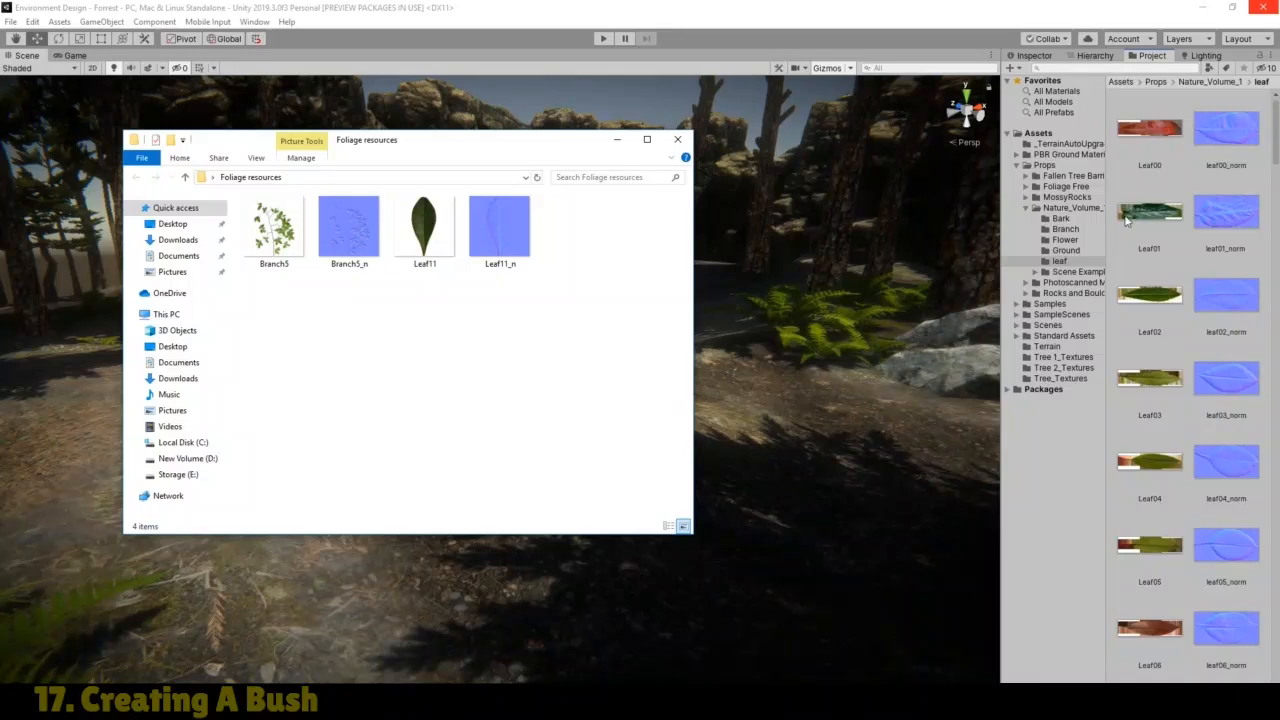
click(425, 228)
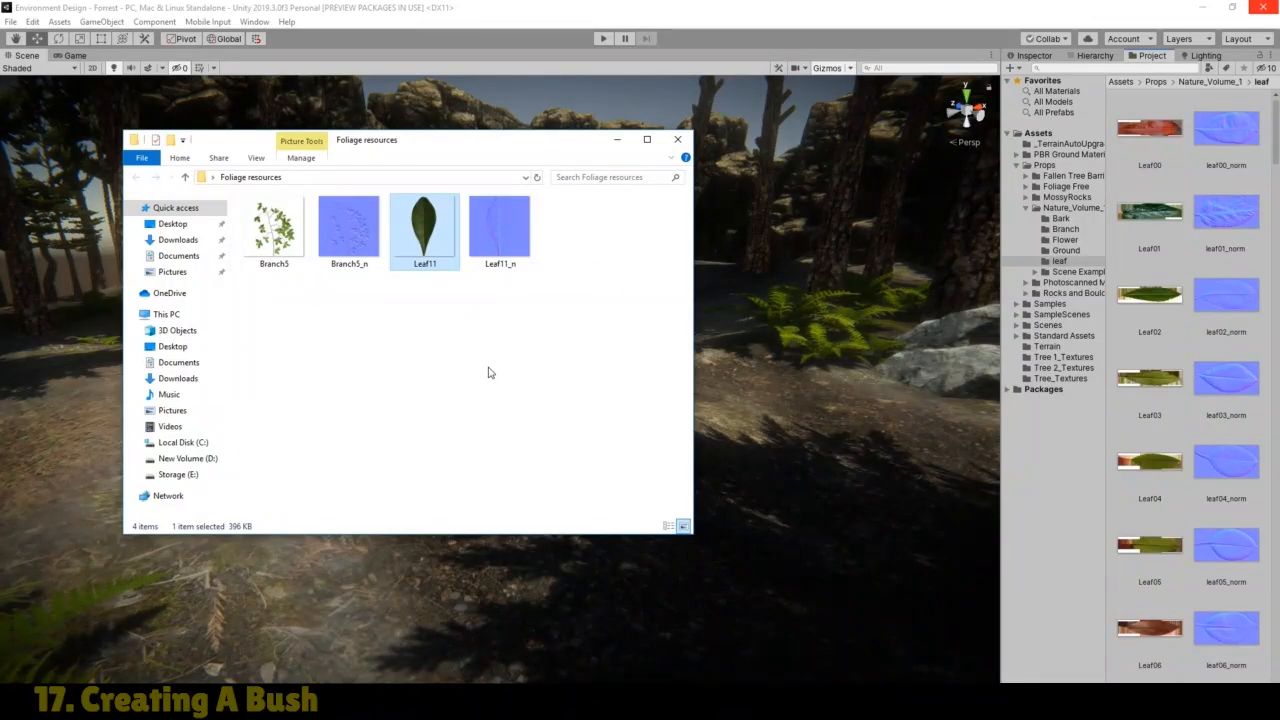
click(276, 248)
click(1203, 83)
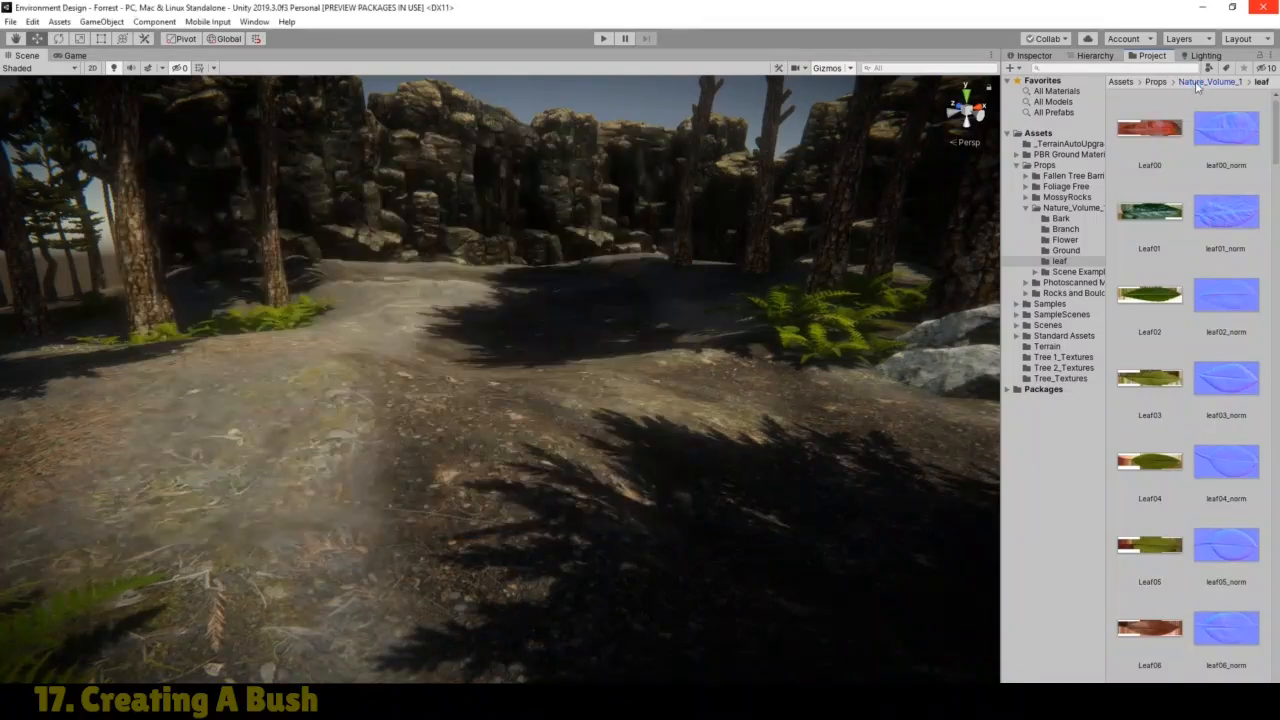
double_click(1232, 130)
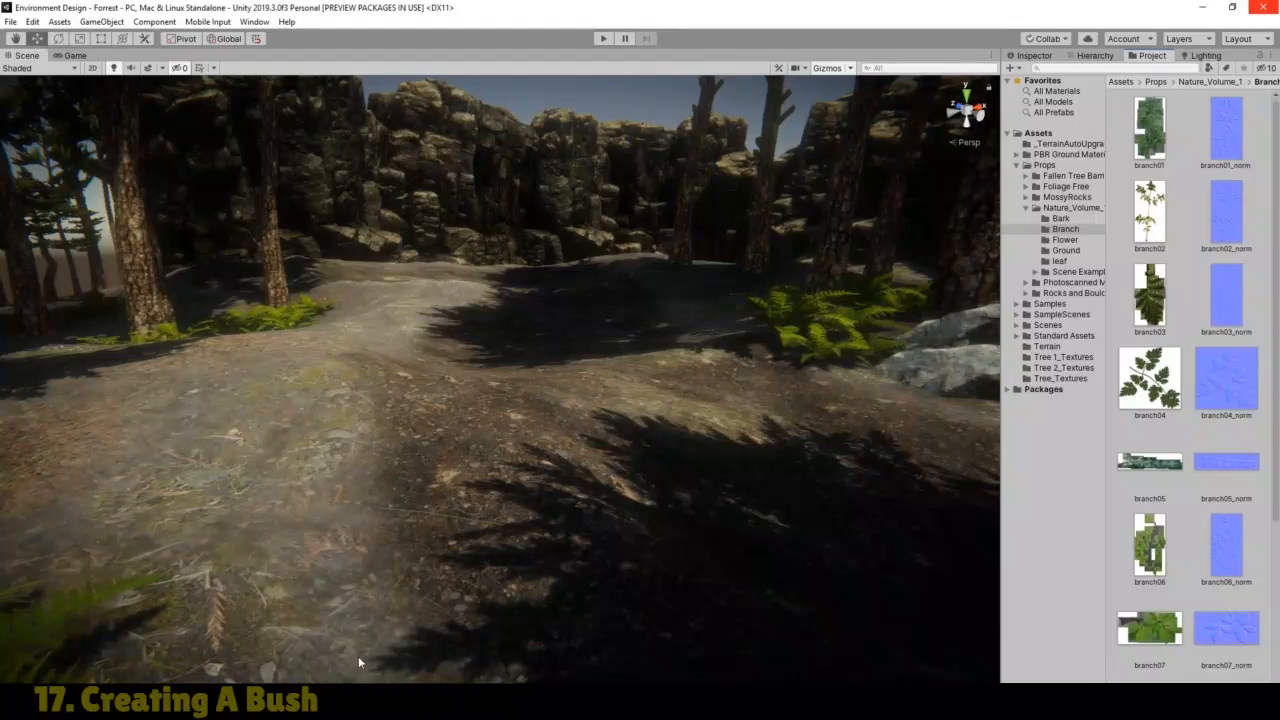
key(alt+Tab)
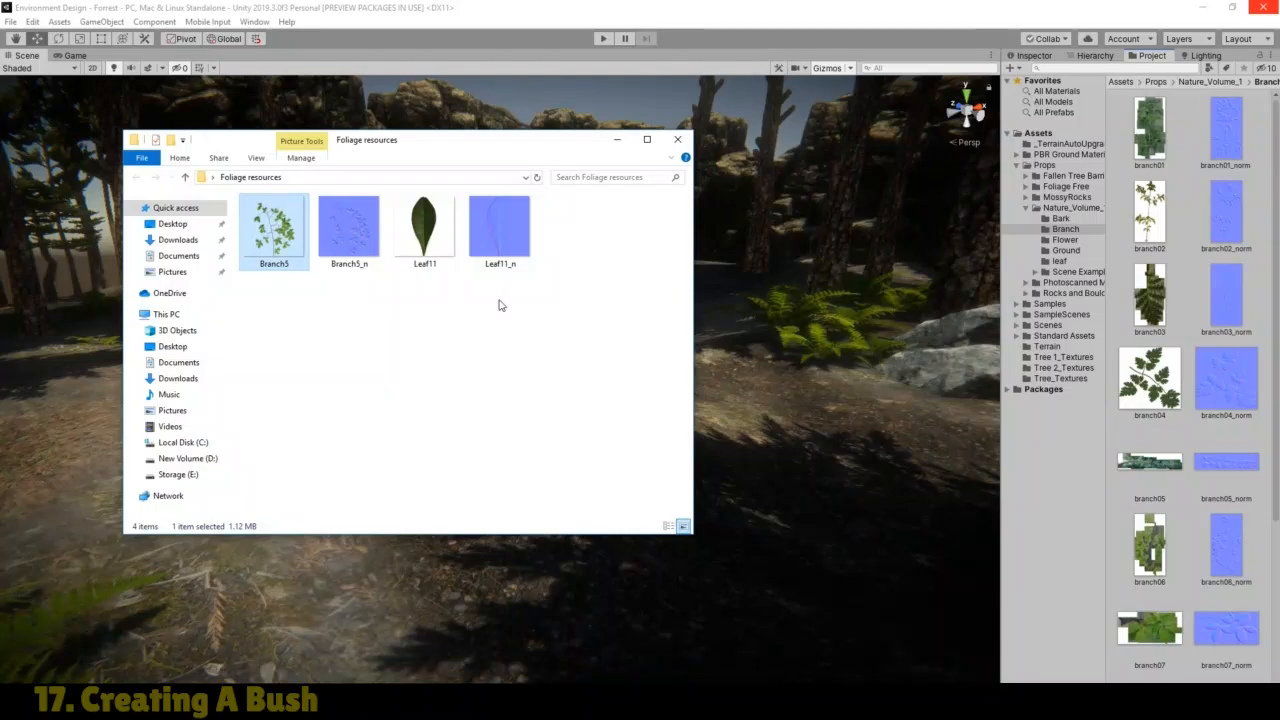
Step: Create a folder named Plants inside the Props folder and open it
click(1156, 82)
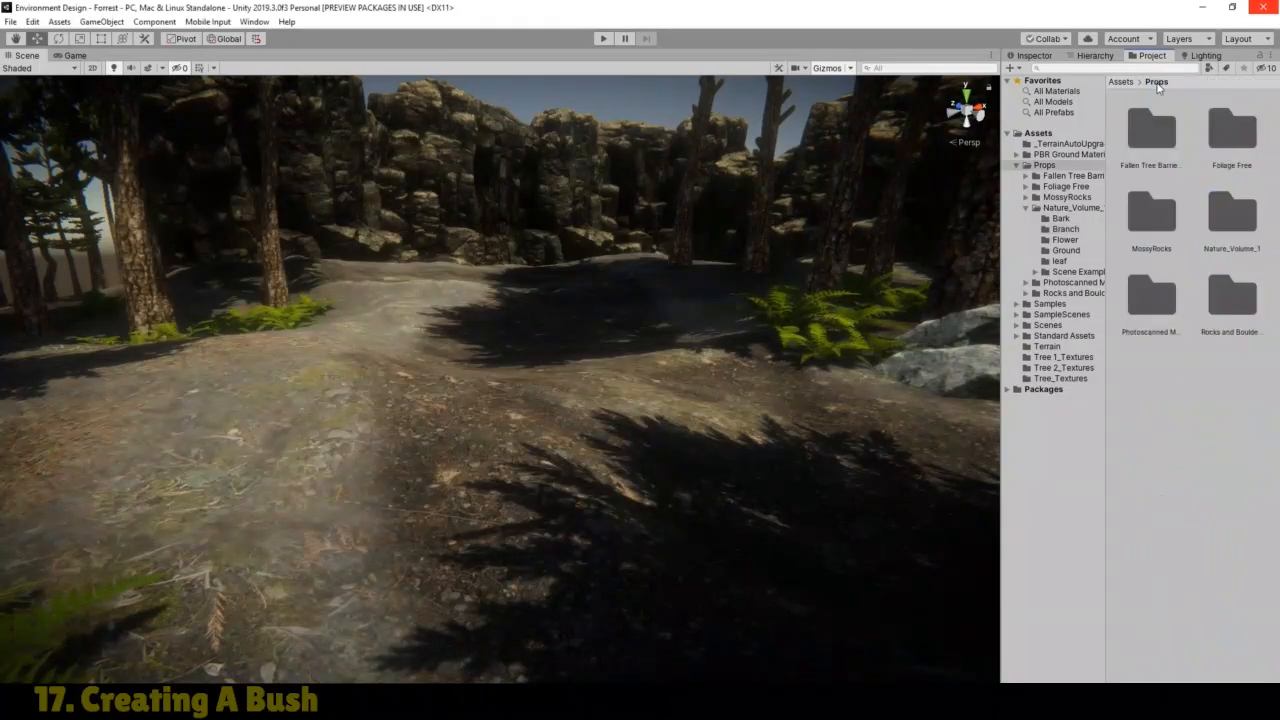
right_click(1155, 382)
mouse_move(1150, 54)
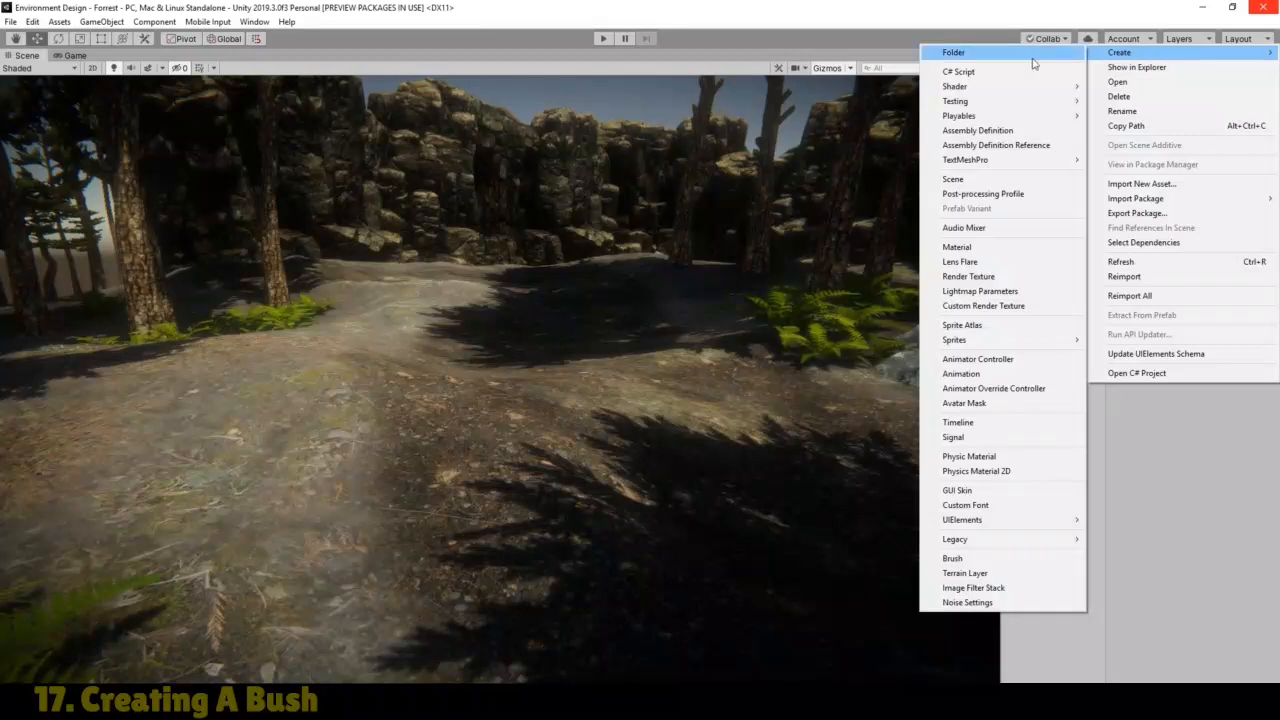
click(1000, 52)
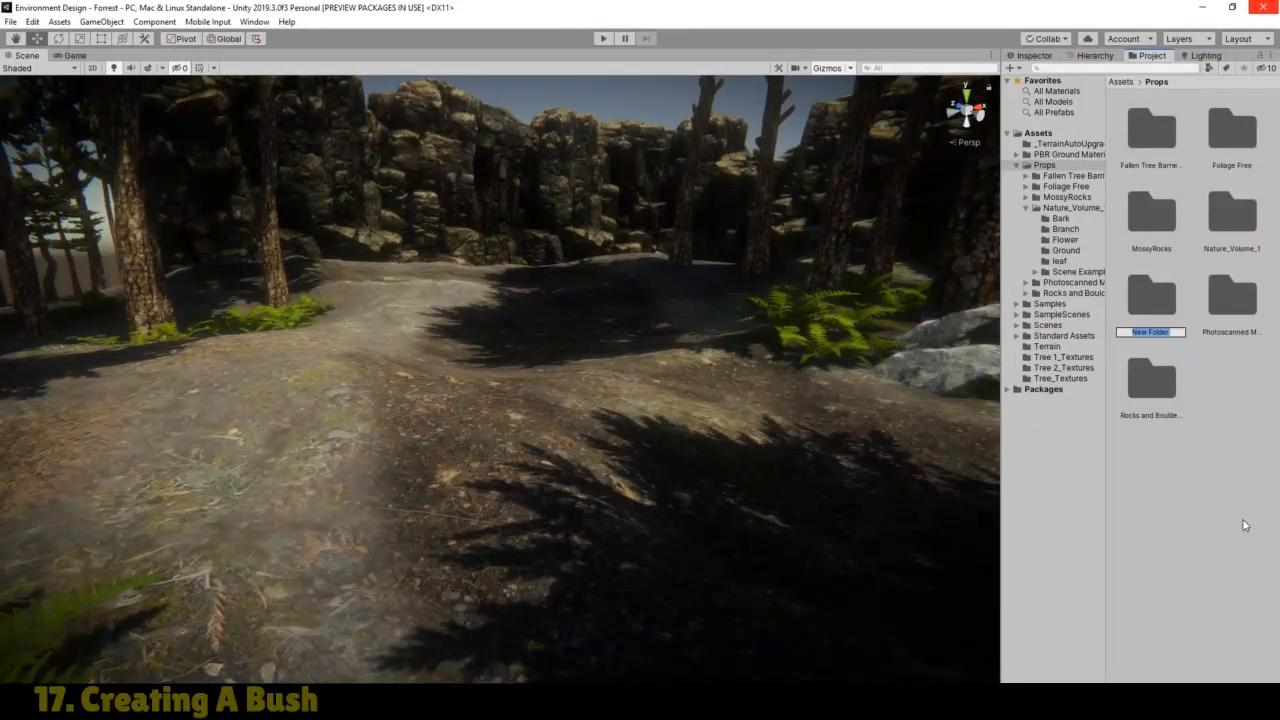
text(Plants)
key(Return)
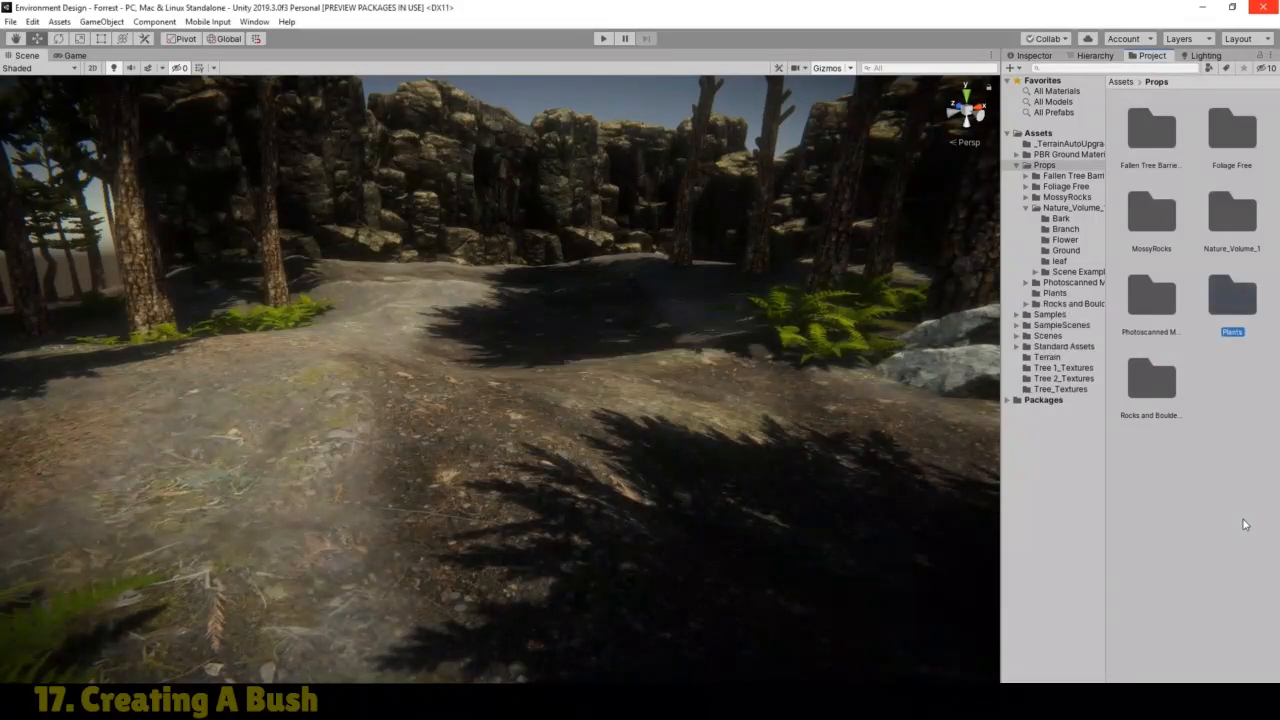
key(Return)
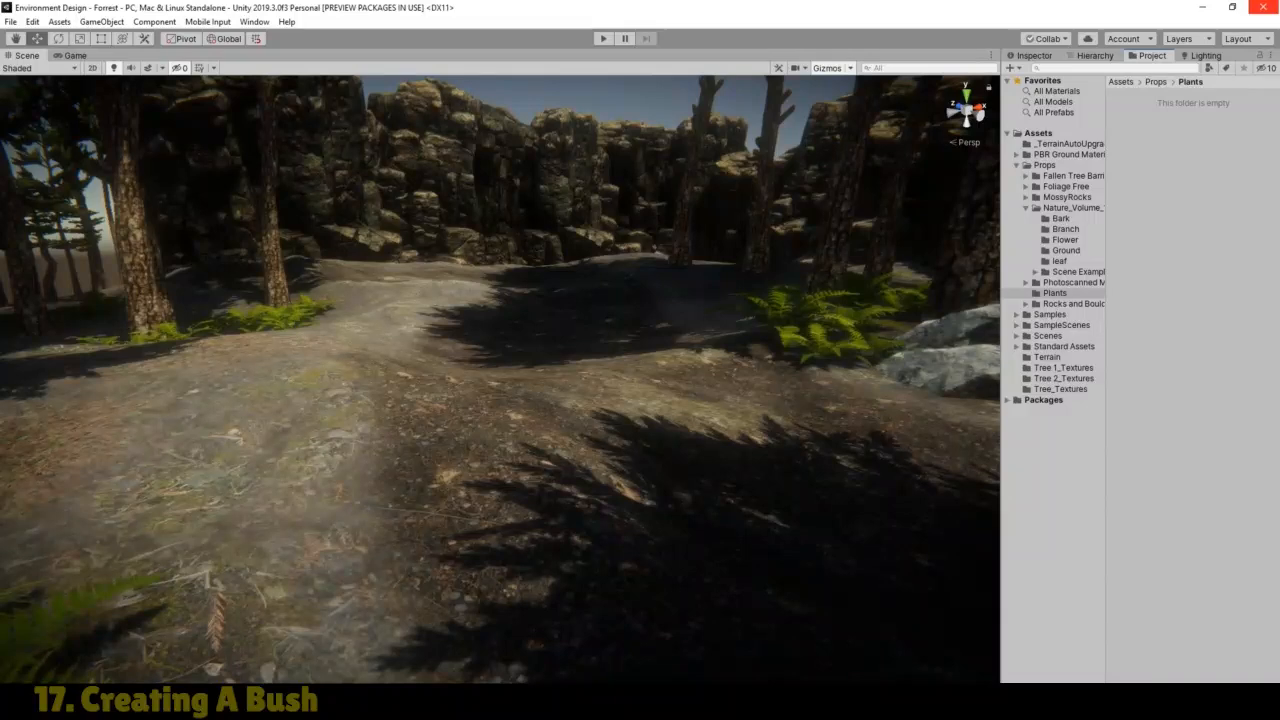
Step: Import Branch5, Branch5_n, Leaf11 and Leaf11_n from the Foliage resources folder into Plants, and close the file window
key(alt+Tab)
drag(555, 291, 268, 224)
drag(270, 229, 1196, 253)
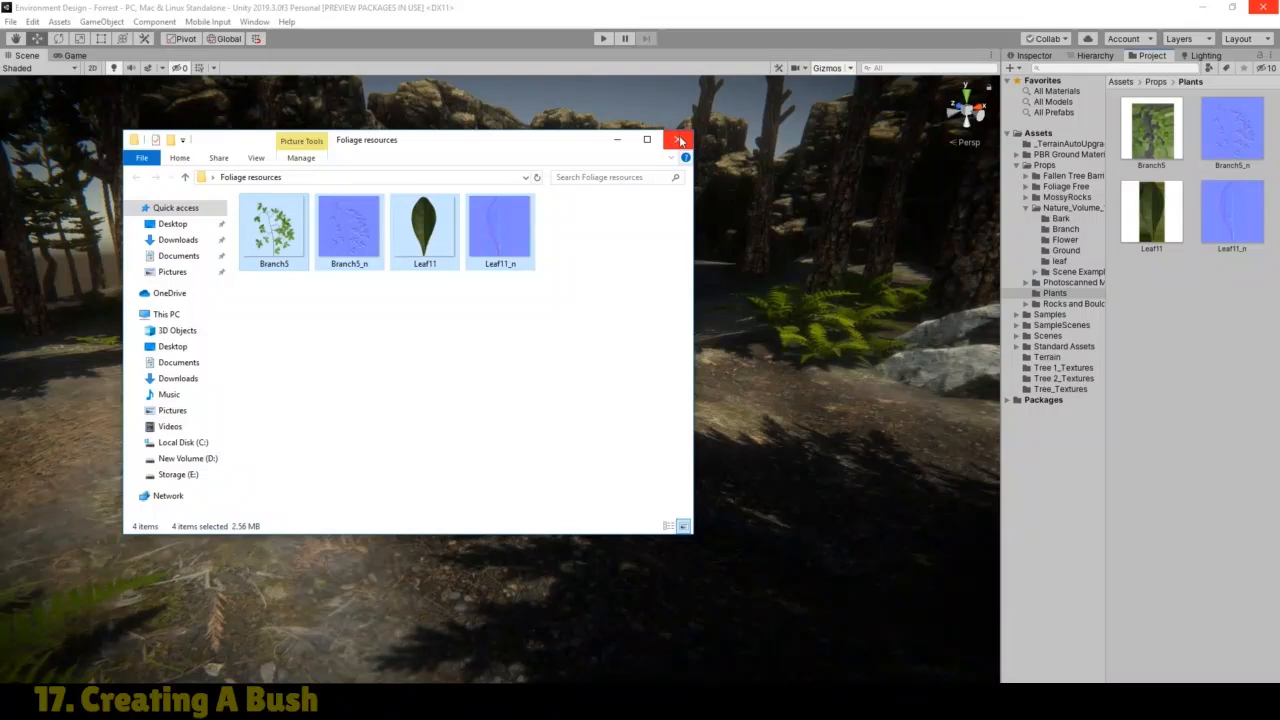
click(679, 139)
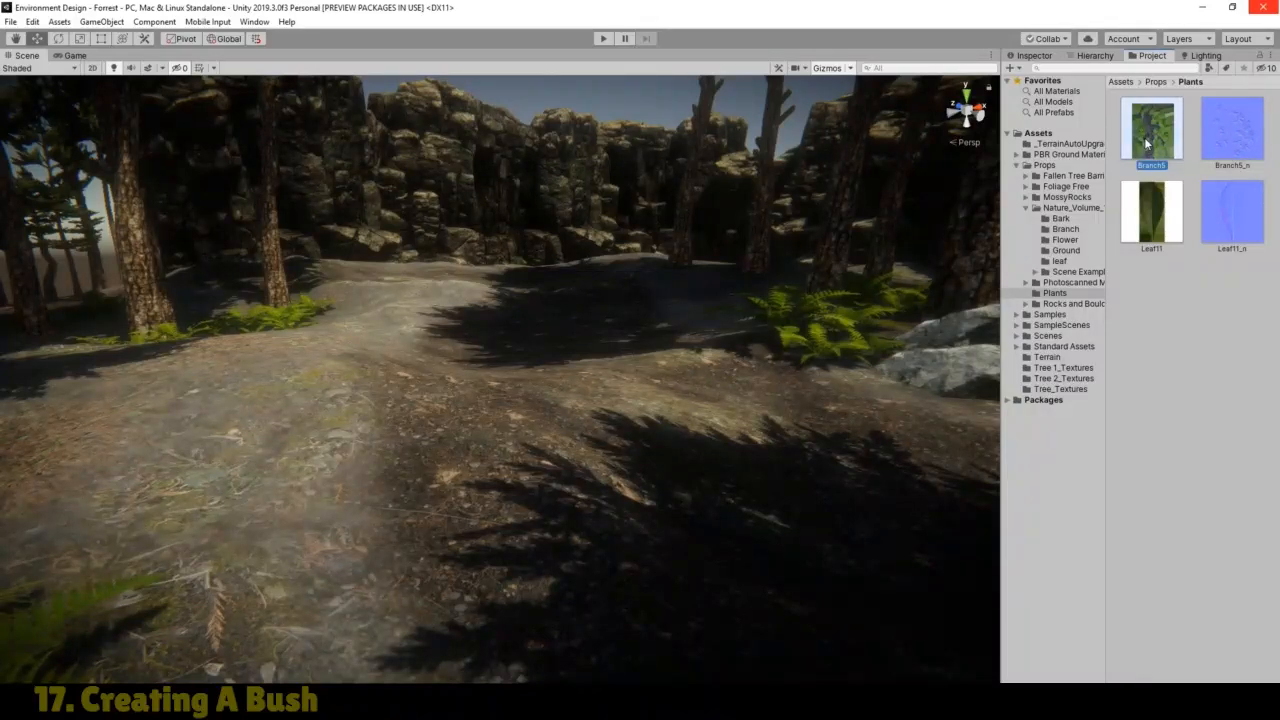
Step: Enable Alpha Is Transparency for the Branch5 and Leaf11 textures and apply the import settings
ctrl+click(1153, 229)
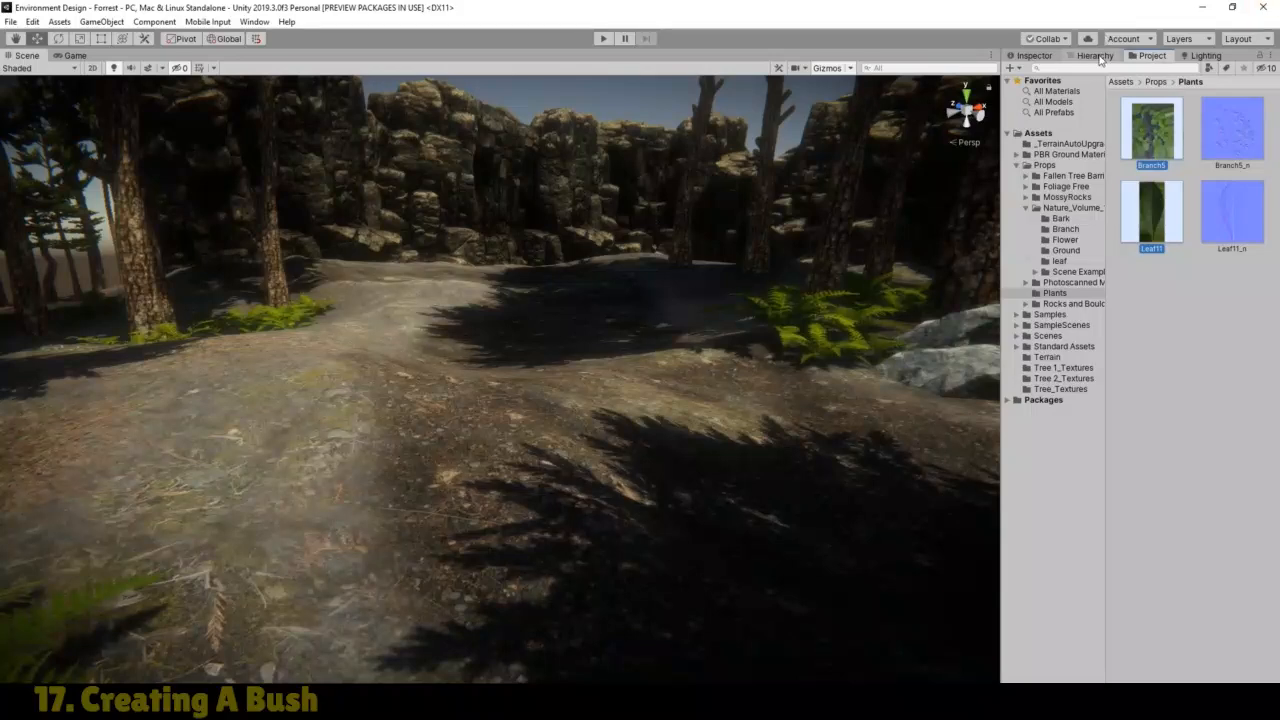
click(1033, 55)
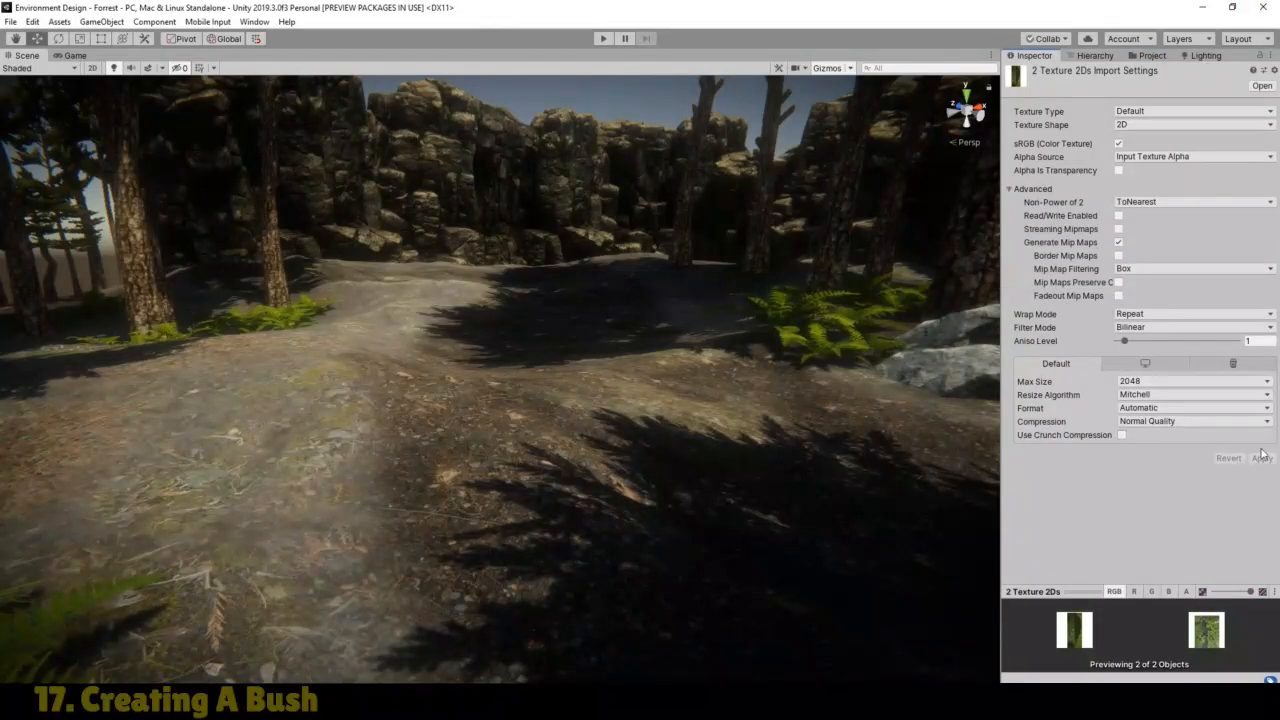
click(1119, 171)
click(1261, 459)
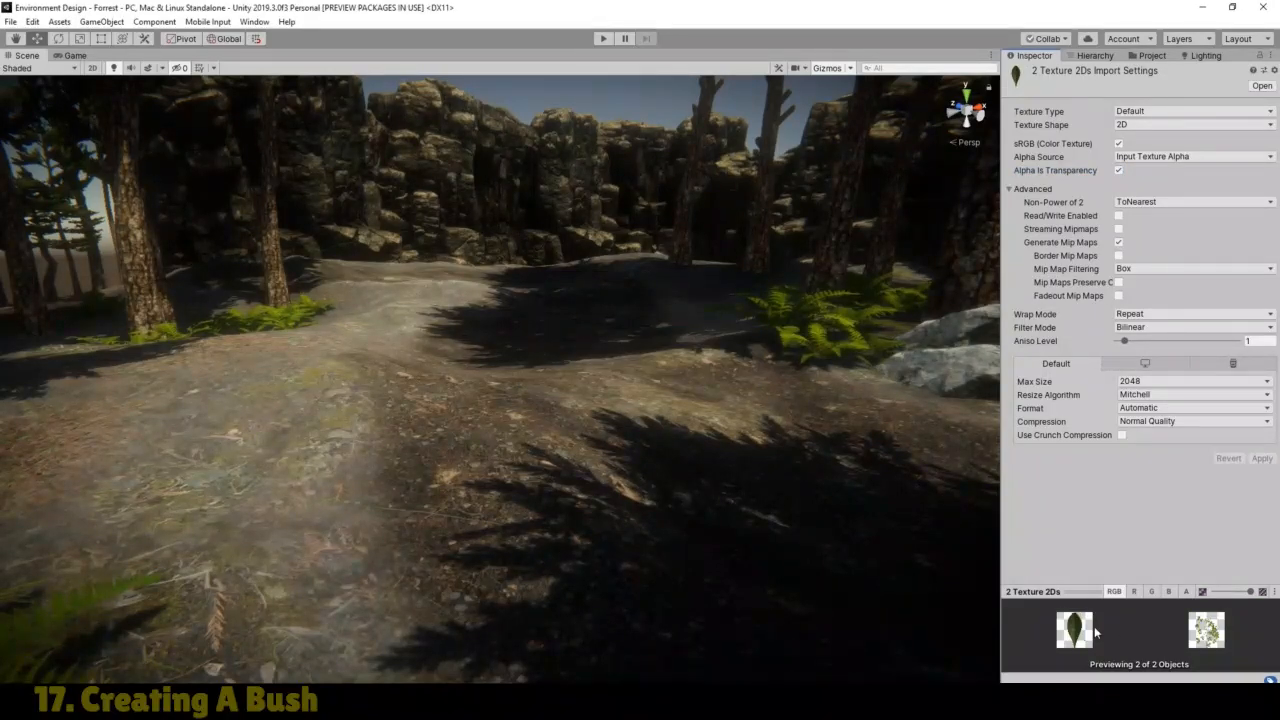
click(1150, 56)
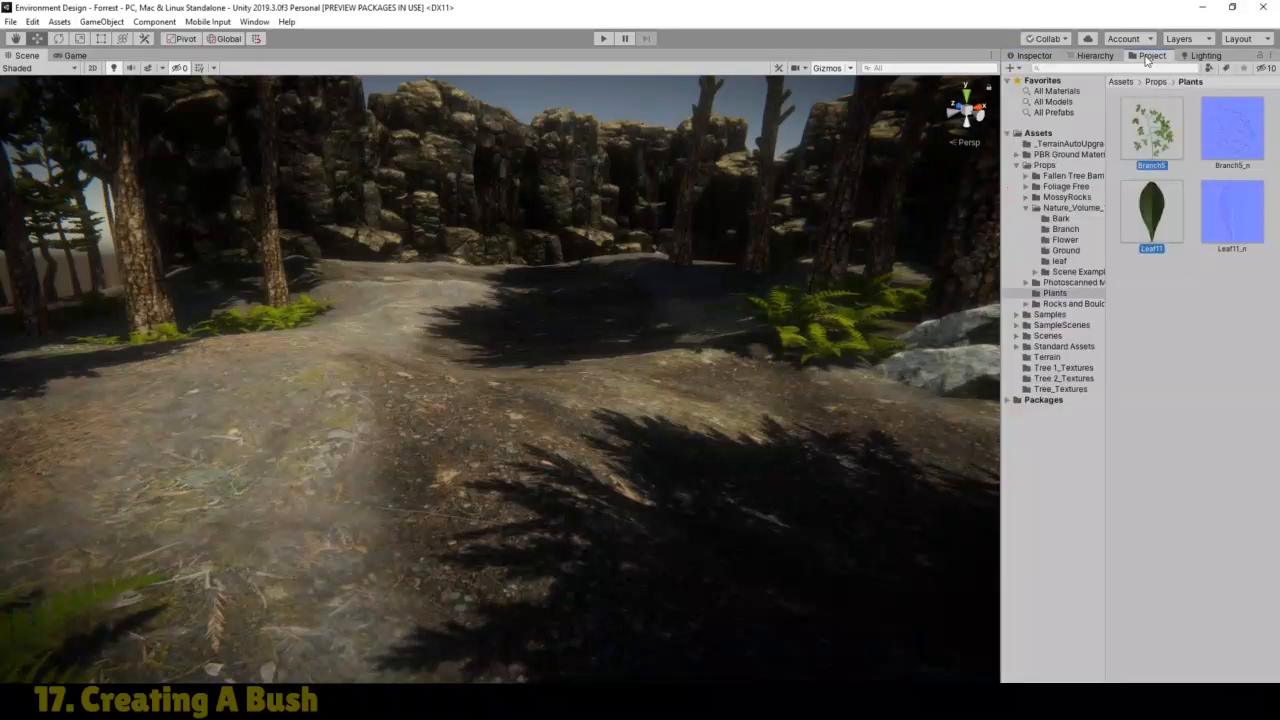
click(1200, 340)
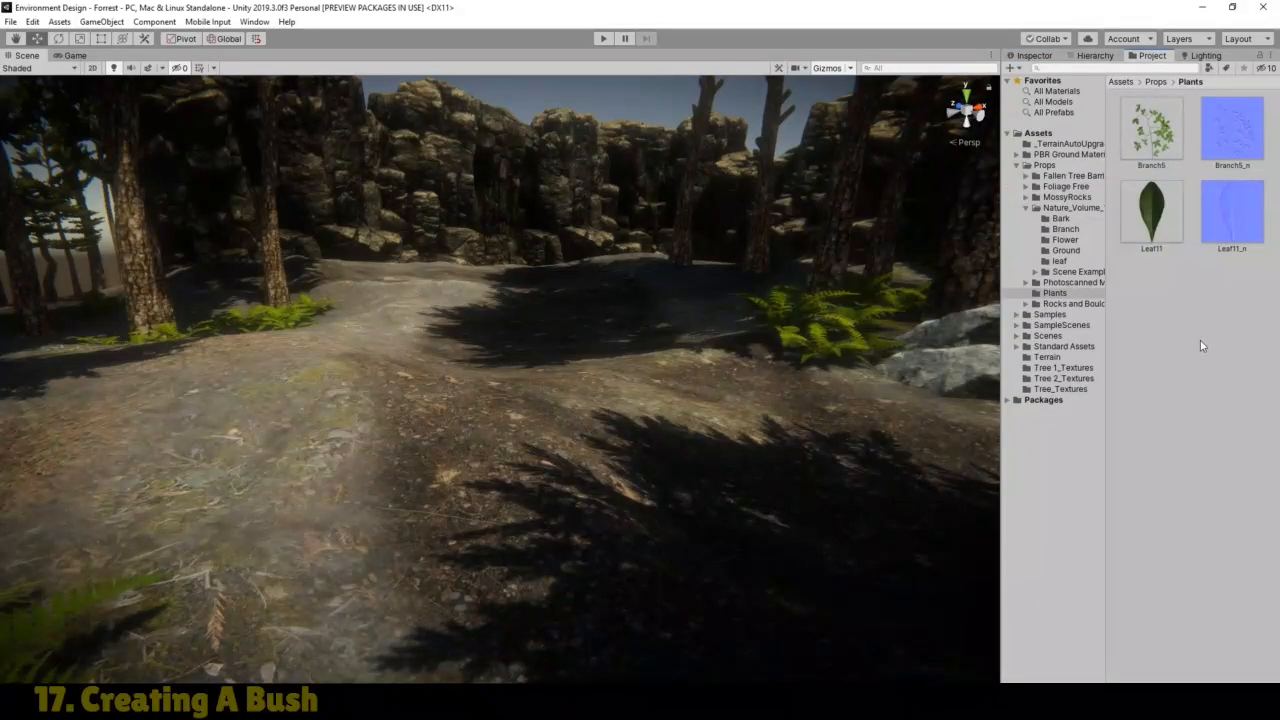
Step: Set the texture type of Branch5_n and Leaf11_n to Normal map, apply it and return to the Plants folder
click(1226, 140)
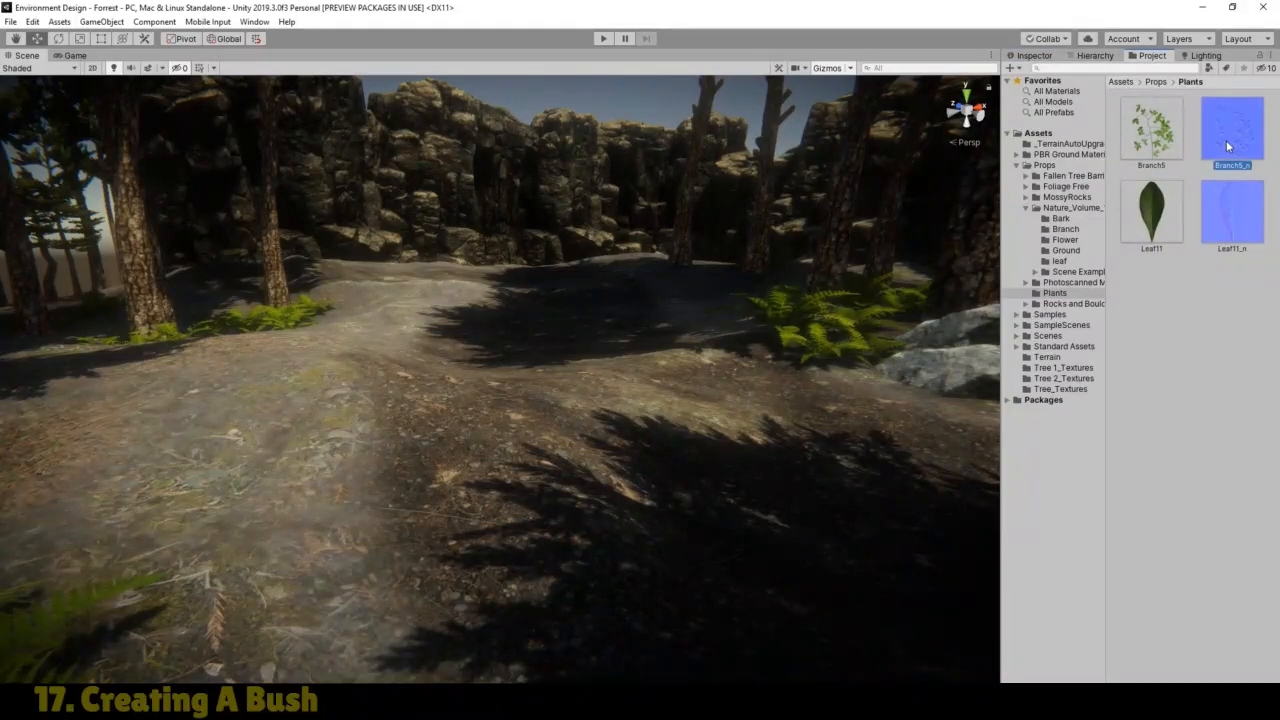
ctrl+click(1238, 211)
click(1036, 56)
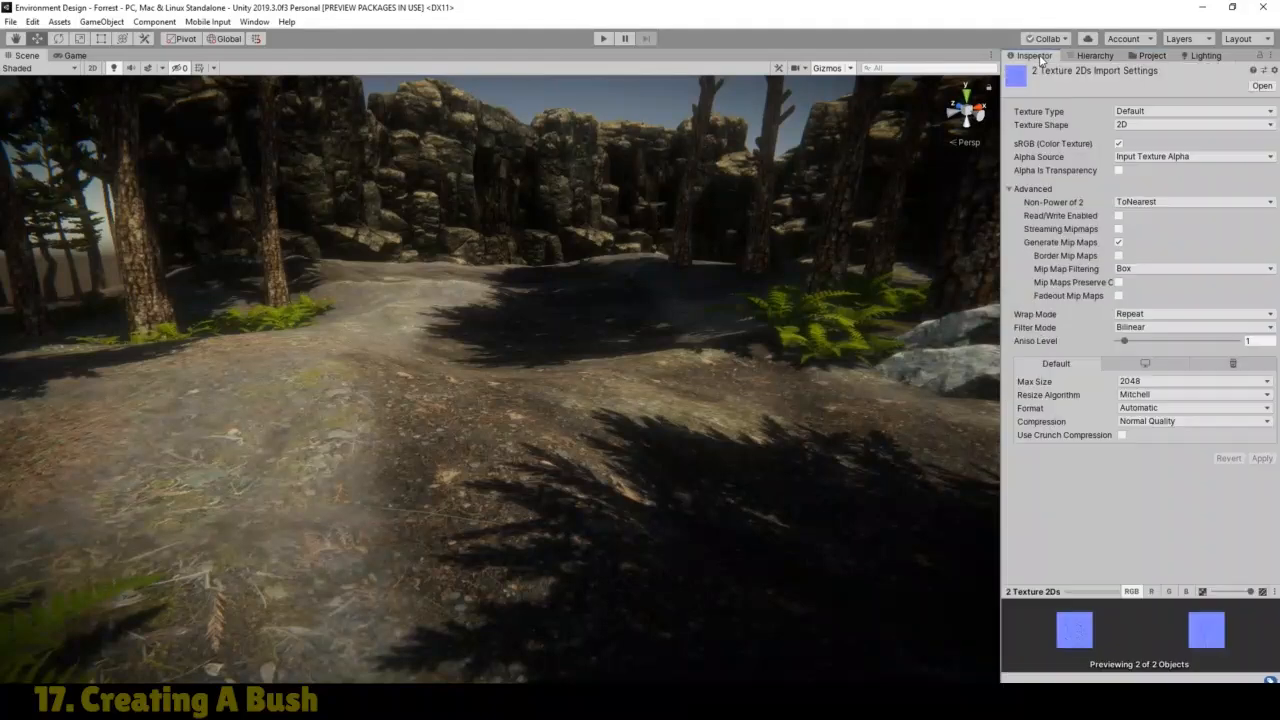
click(1160, 113)
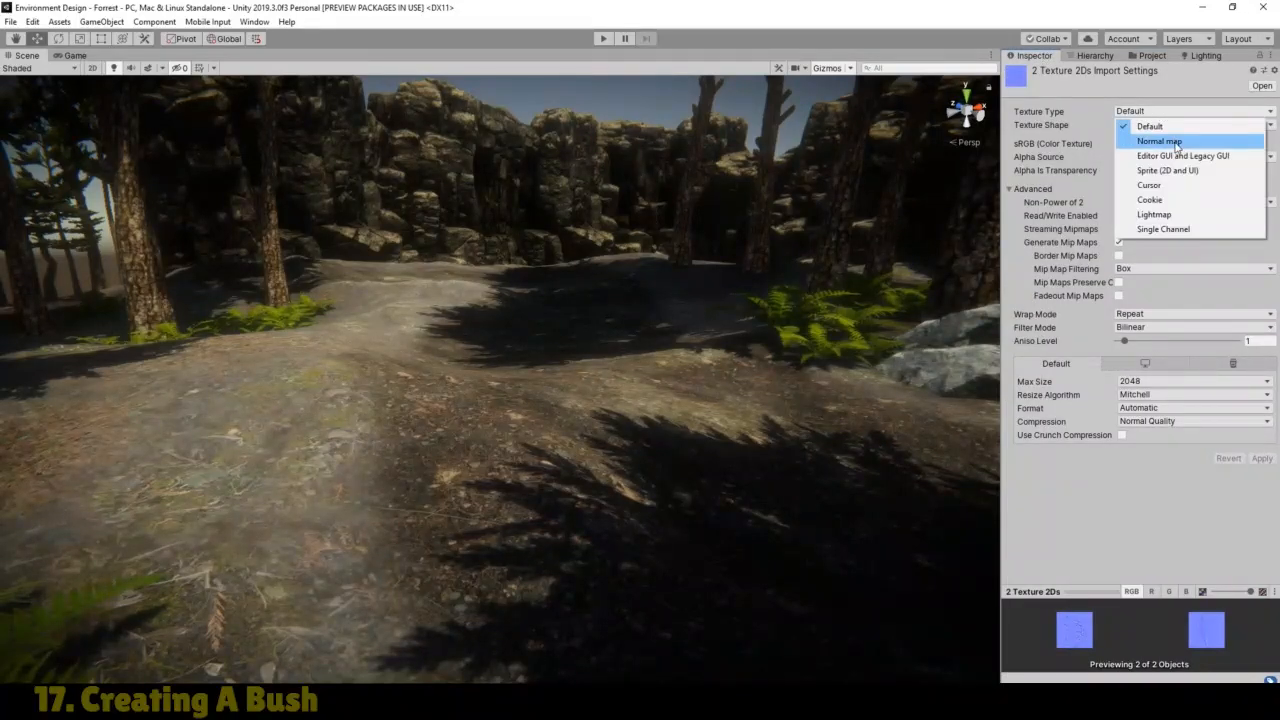
click(1178, 142)
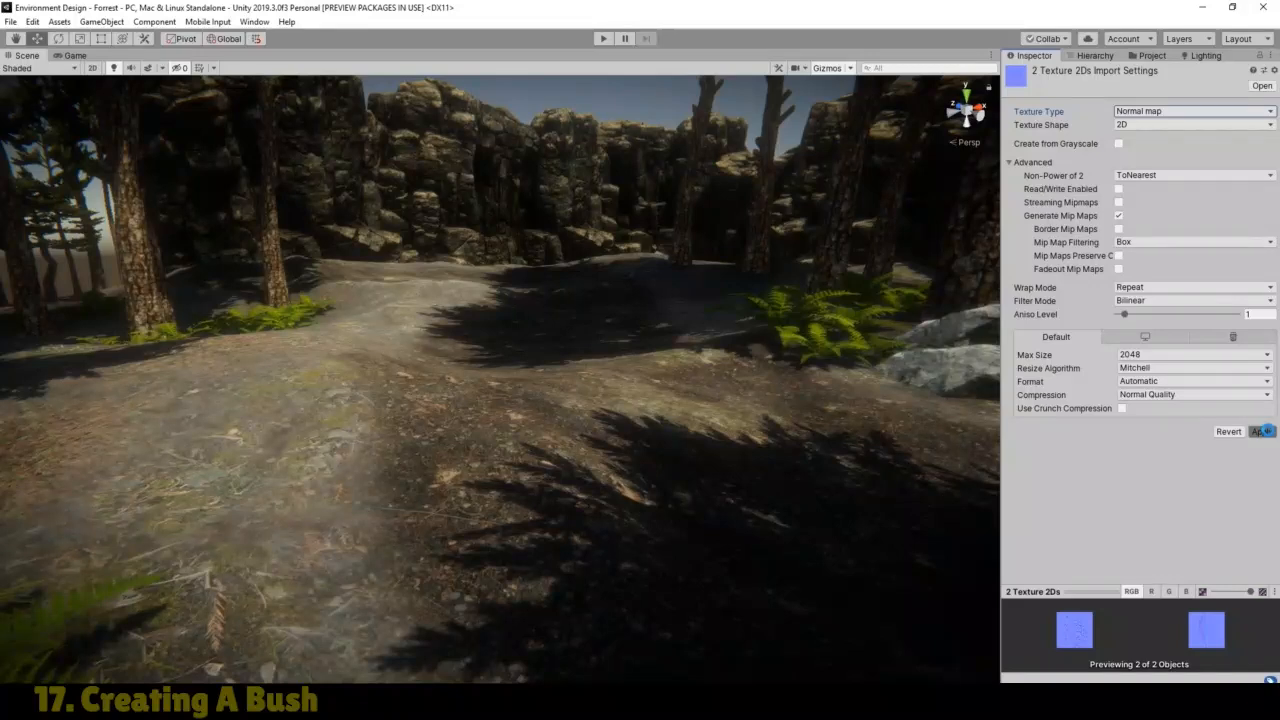
click(1263, 431)
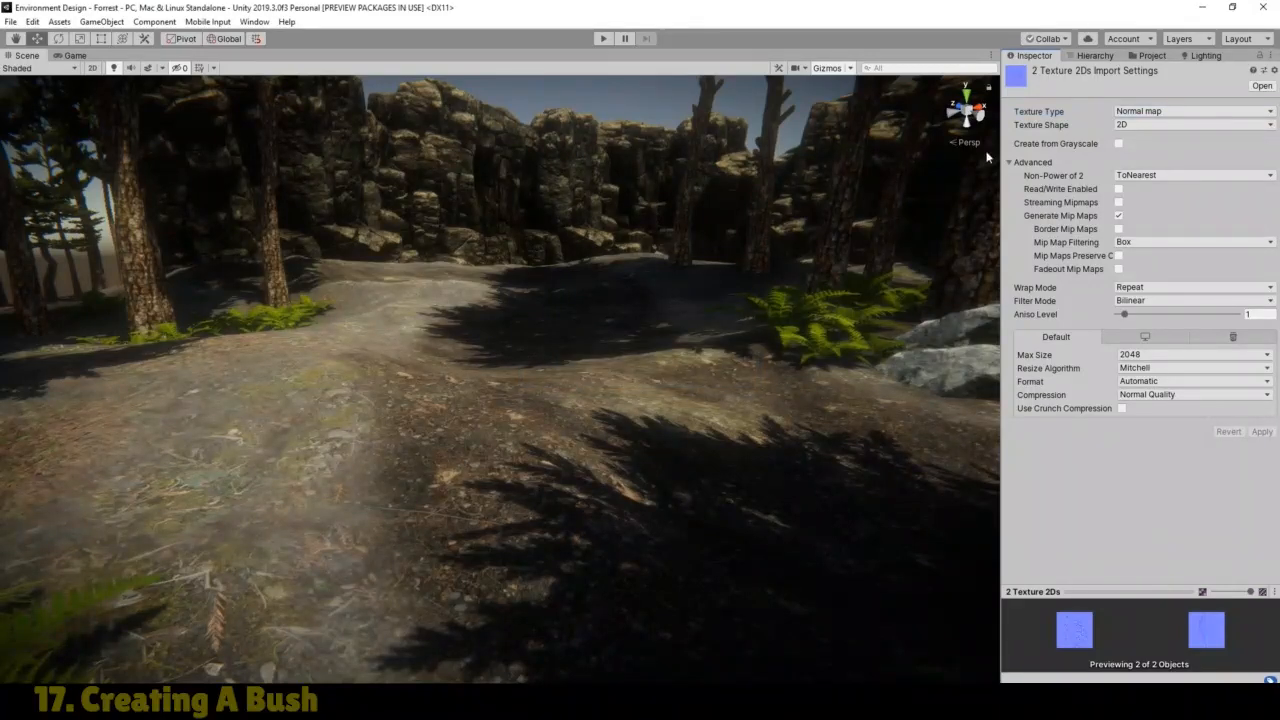
click(1145, 56)
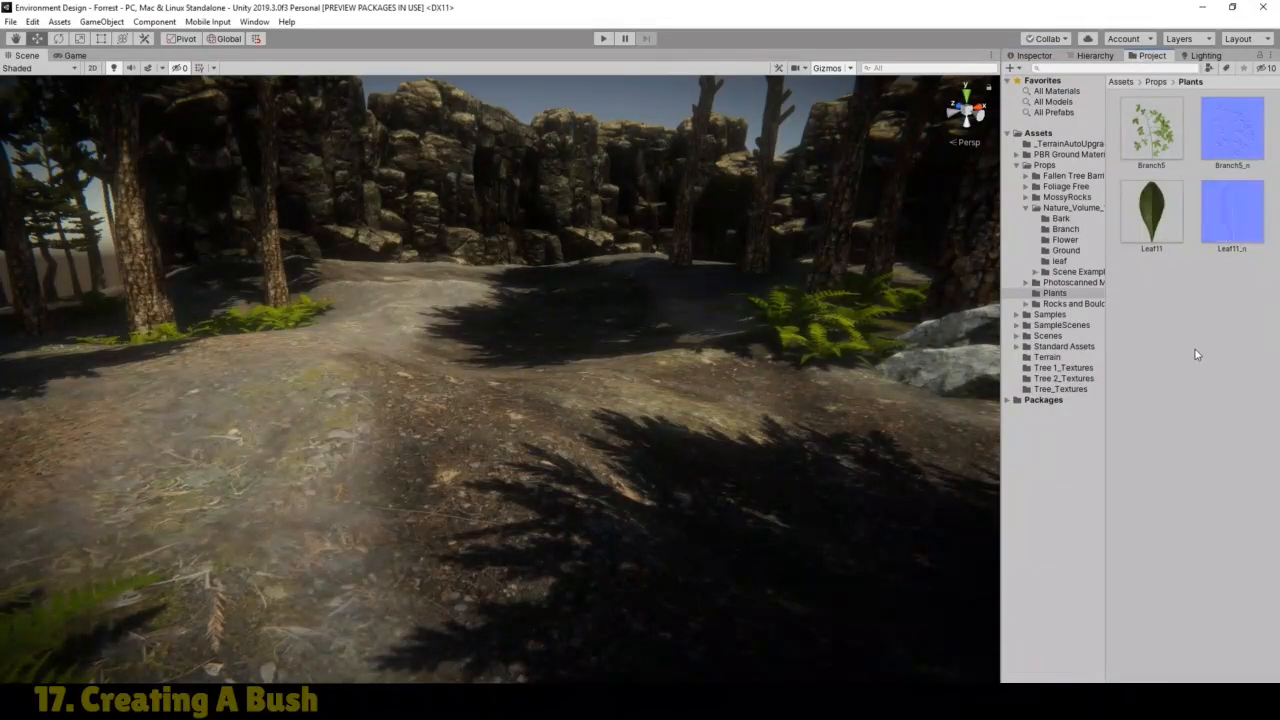
Step: Look around the forest scene for an open patch of ground where the bush can be created
click(16, 39)
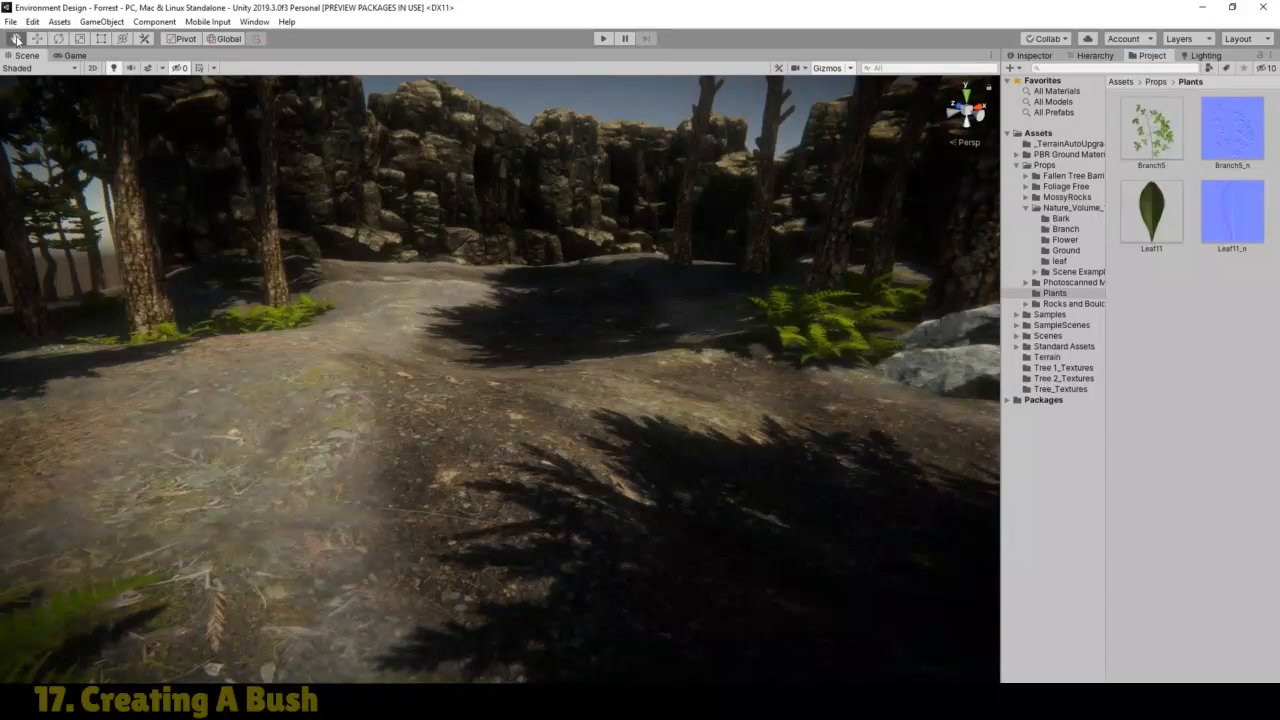
right_drag(388, 302, 718, 299)
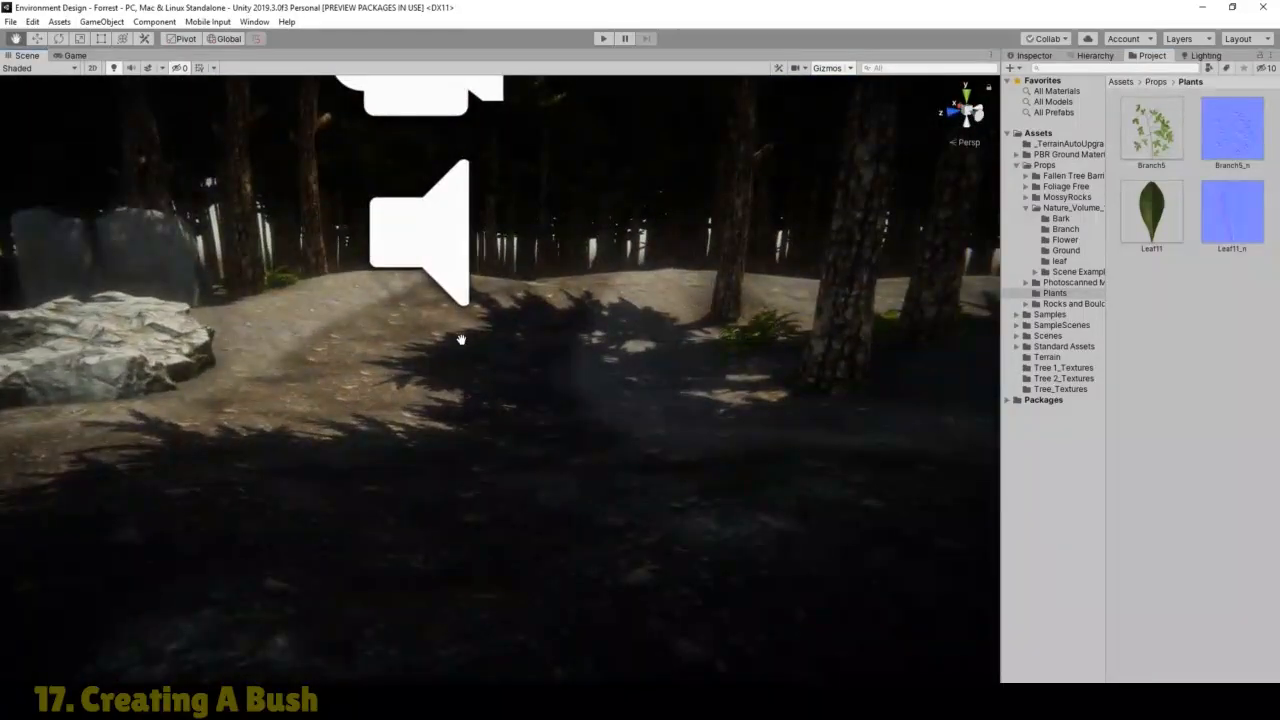
scroll(461, 339, down, 5)
drag(467, 436, 723, 417)
right_drag(574, 405, 832, 410)
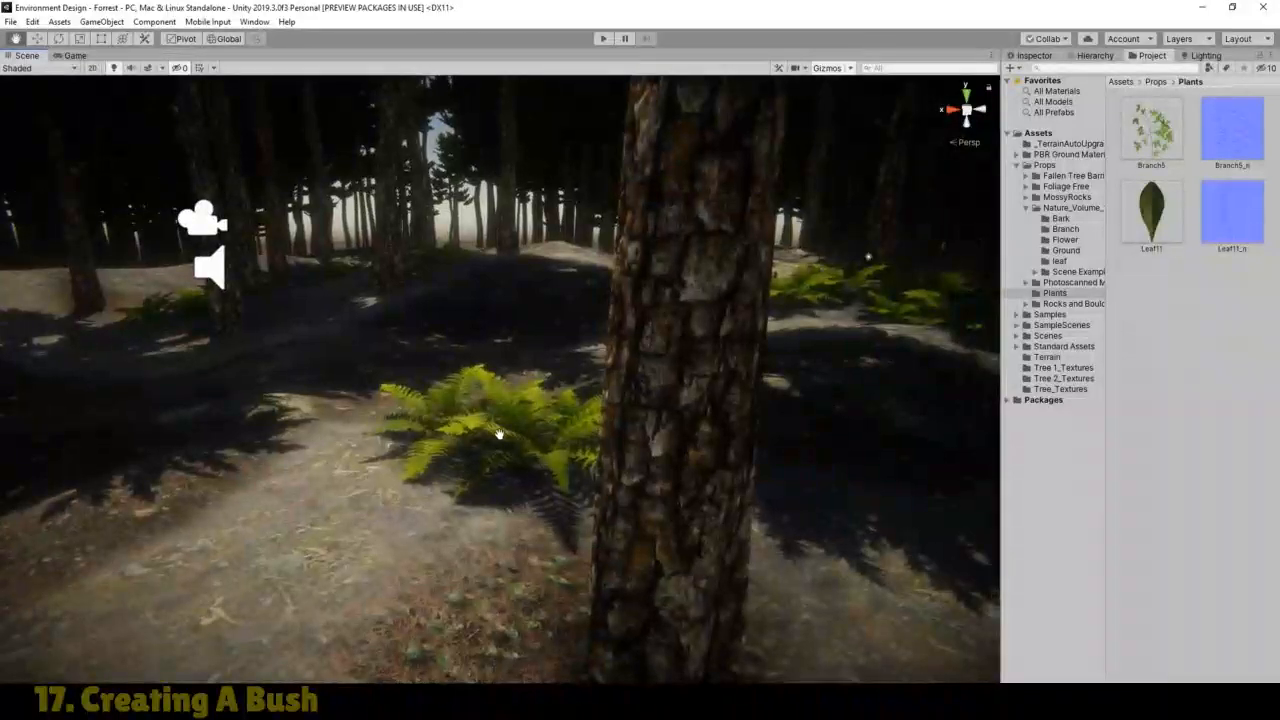
drag(498, 434, 671, 420)
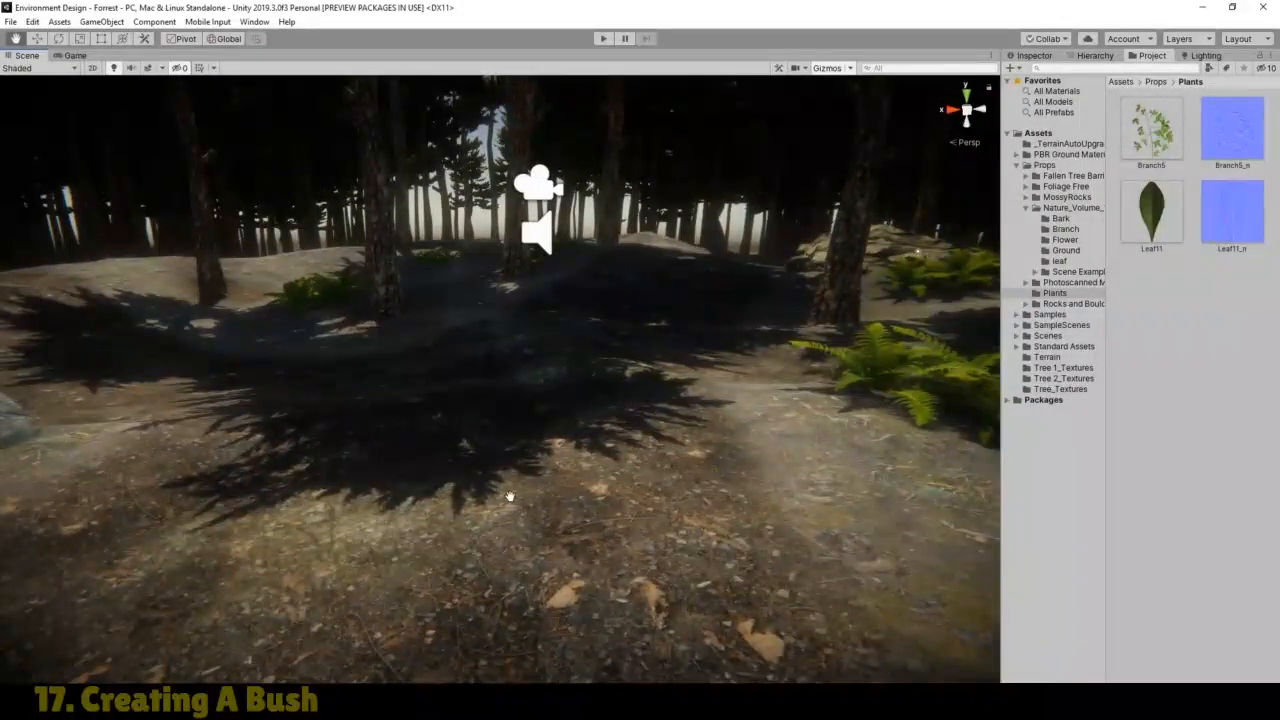
scroll(510, 497, down, 4)
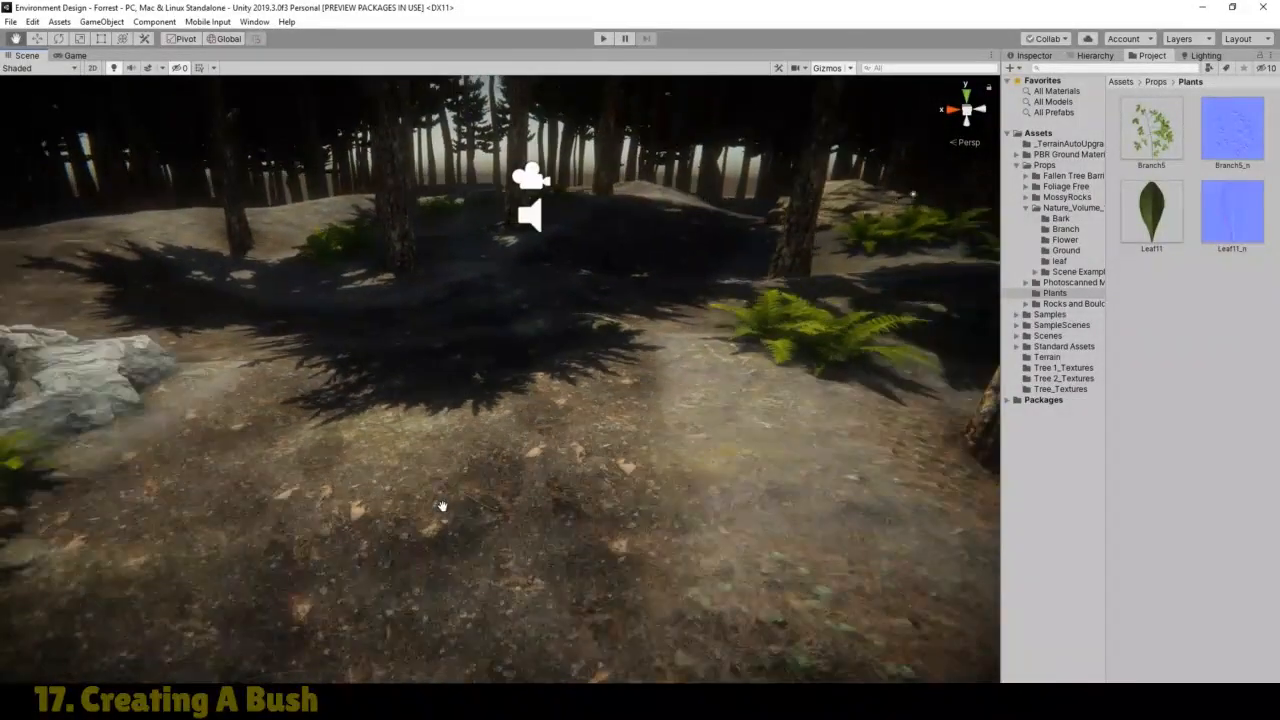
drag(442, 506, 459, 456)
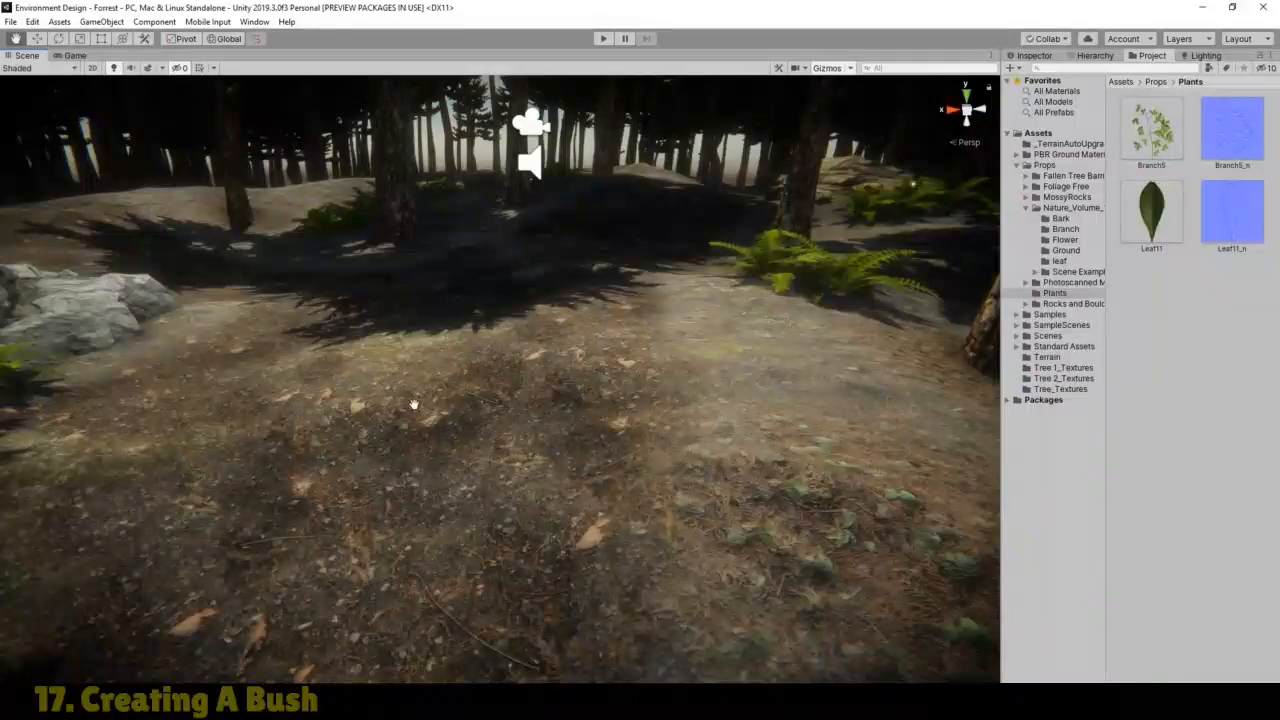
scroll(410, 349, up, 3)
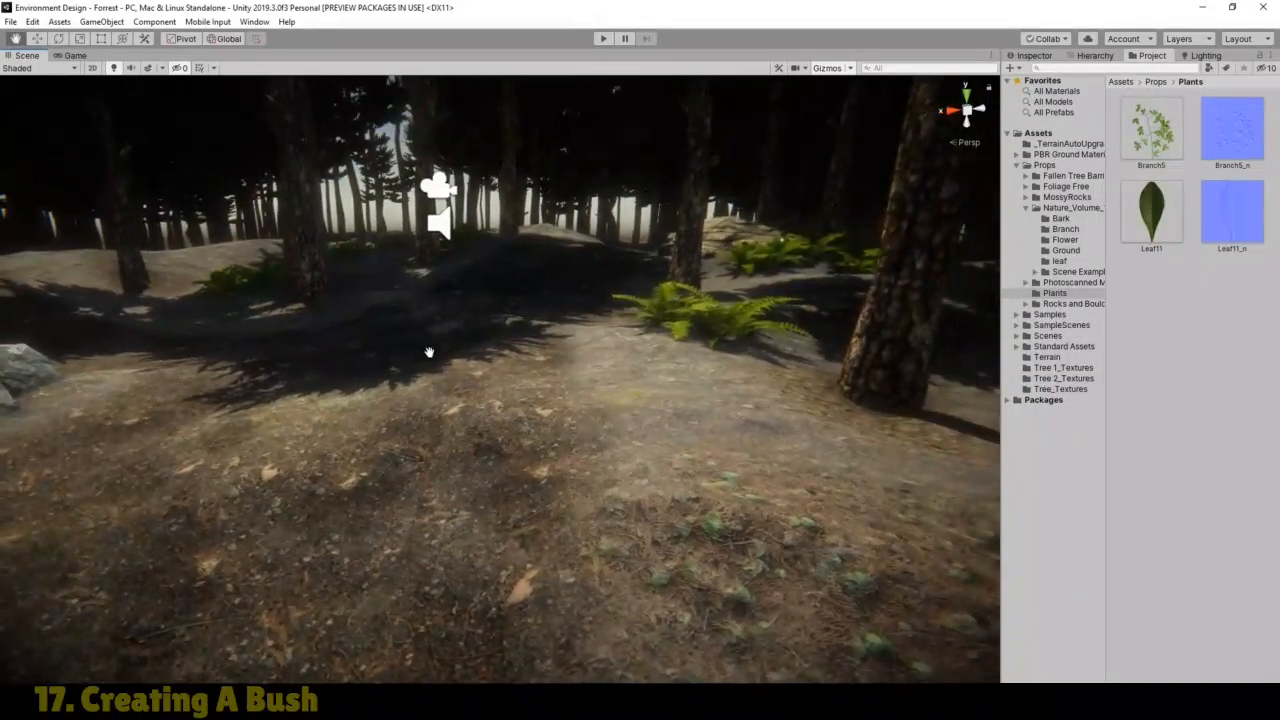
drag(428, 352, 443, 323)
scroll(459, 335, up, 1)
right_drag(461, 342, 474, 320)
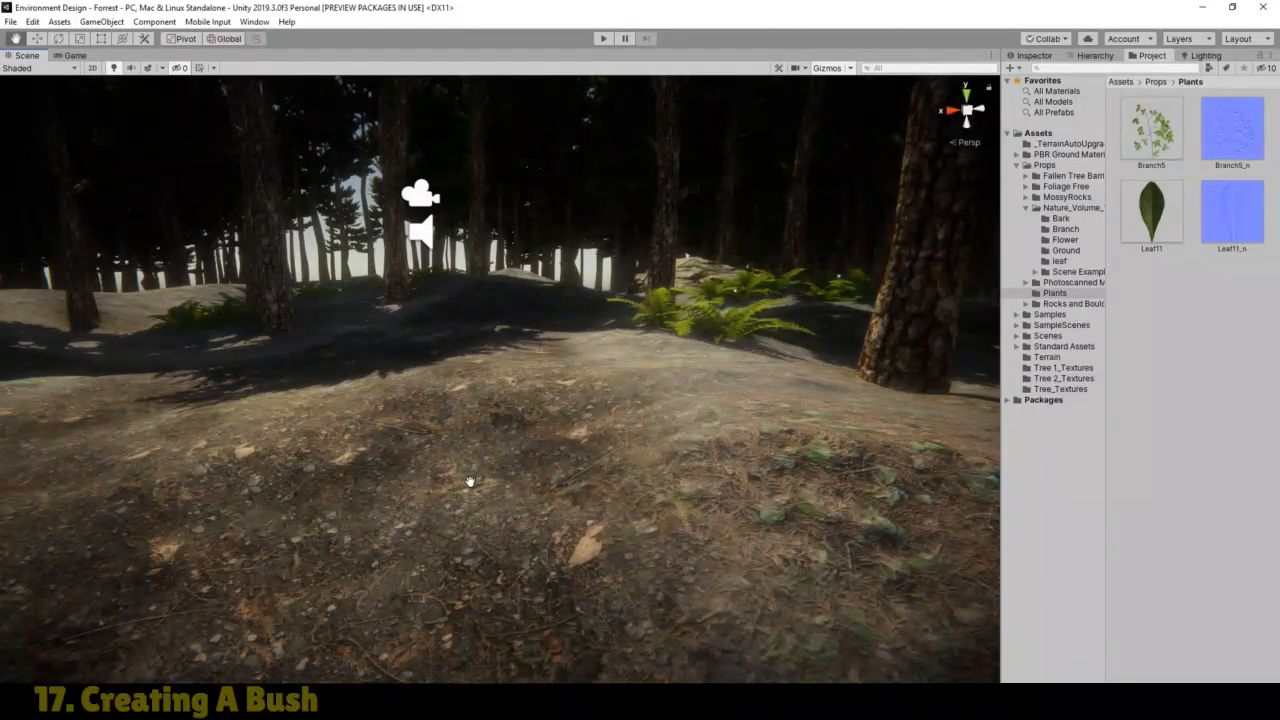
Step: Create a 3D Tree object and align it with the current scene view
click(103, 22)
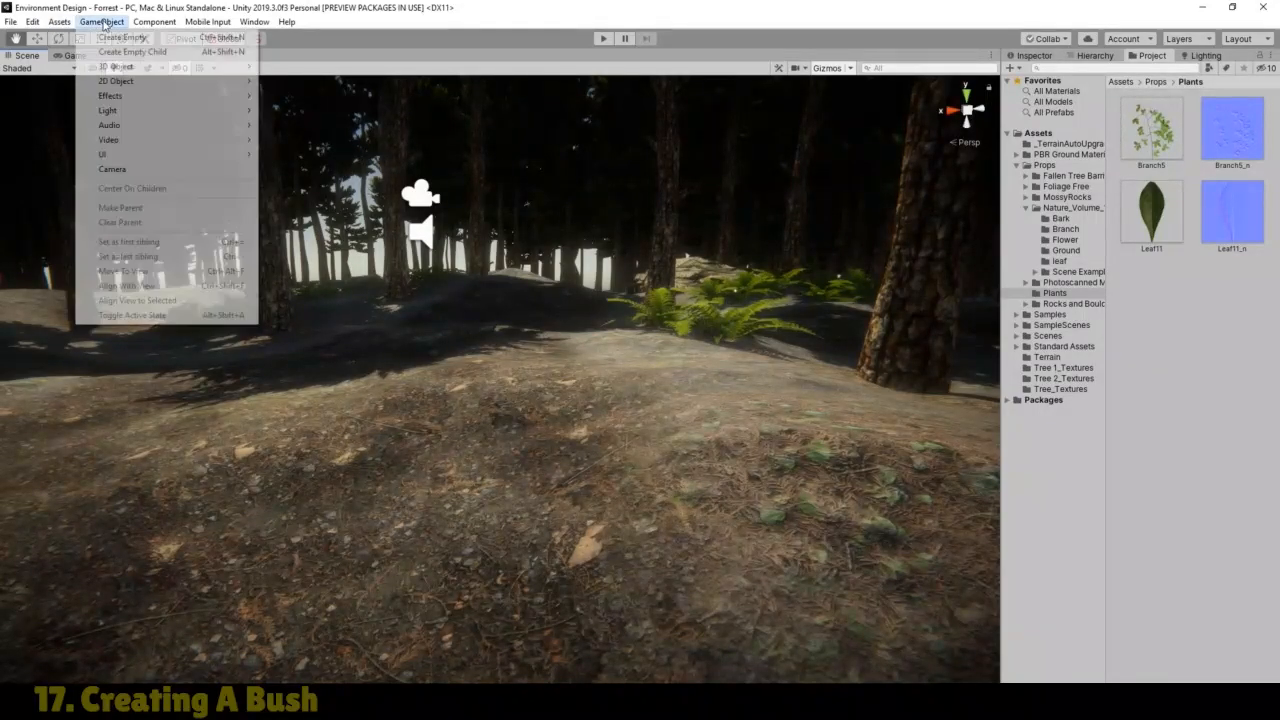
mouse_move(135, 70)
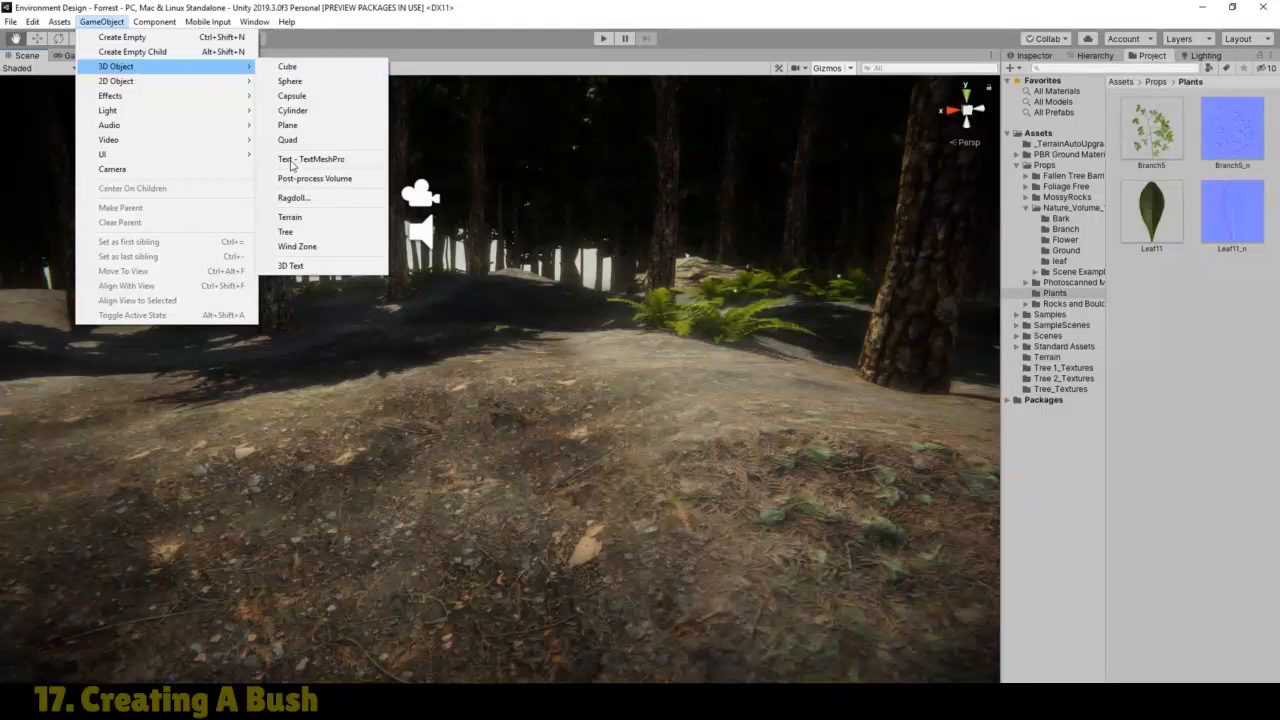
click(287, 232)
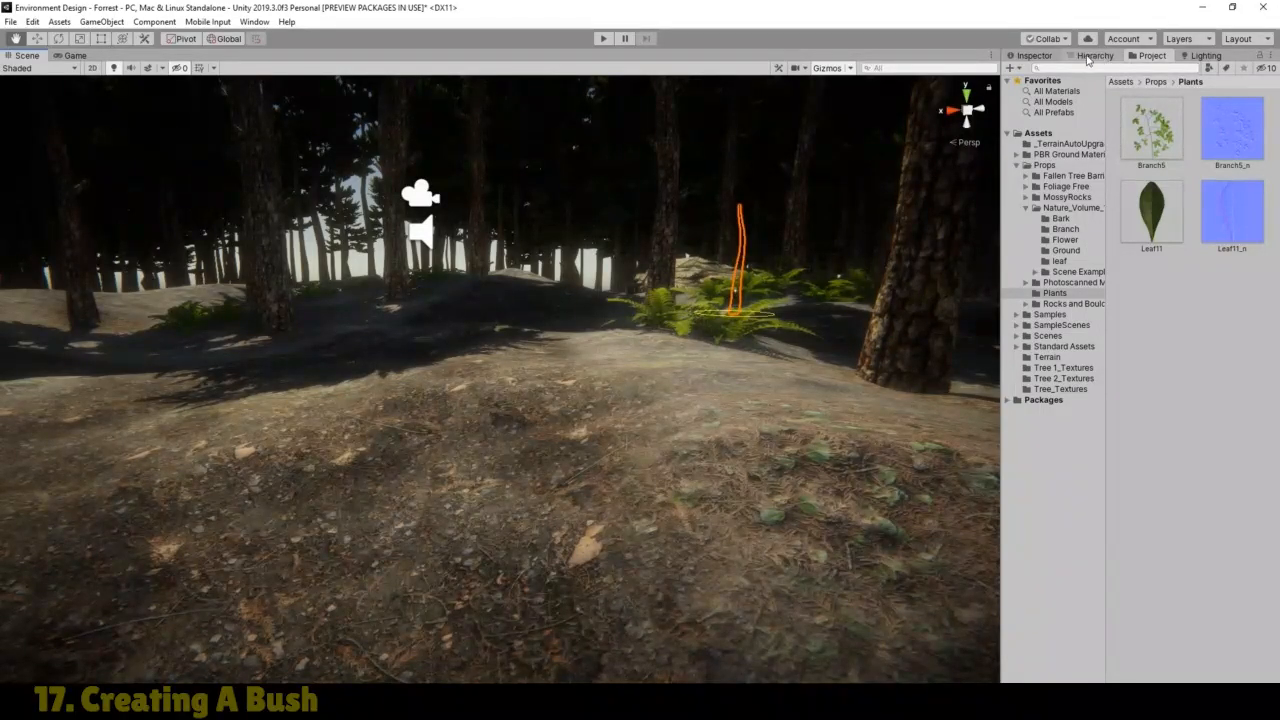
click(101, 21)
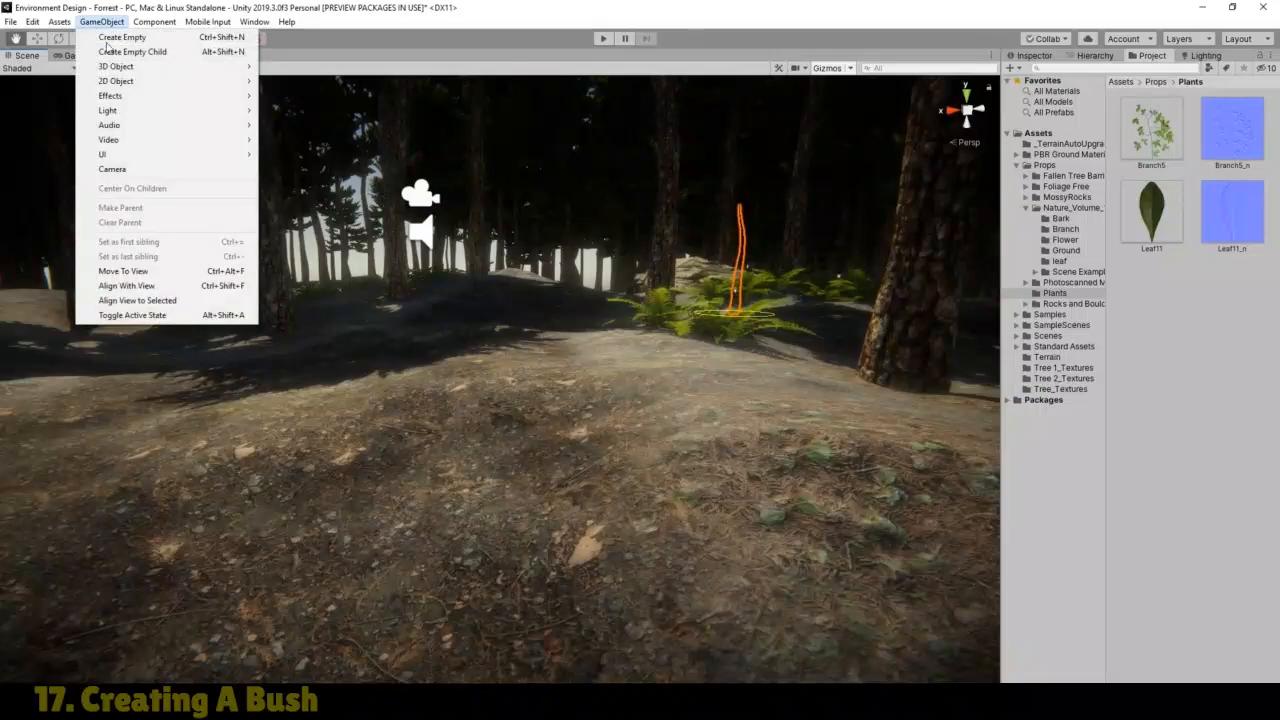
click(130, 286)
Step: Set the new tree's rotation to 0 on the X, Y and Z axes
scroll(474, 374, down, 6)
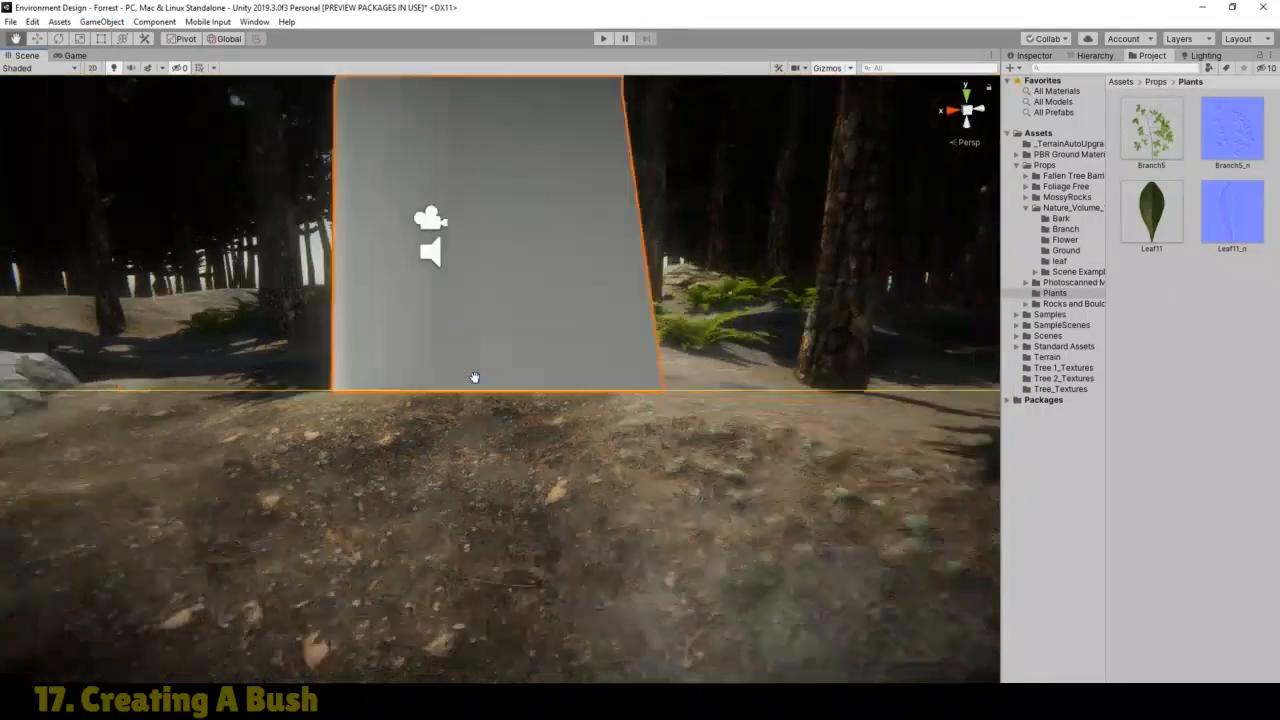
drag(583, 394, 491, 405)
right_drag(491, 405, 402, 410)
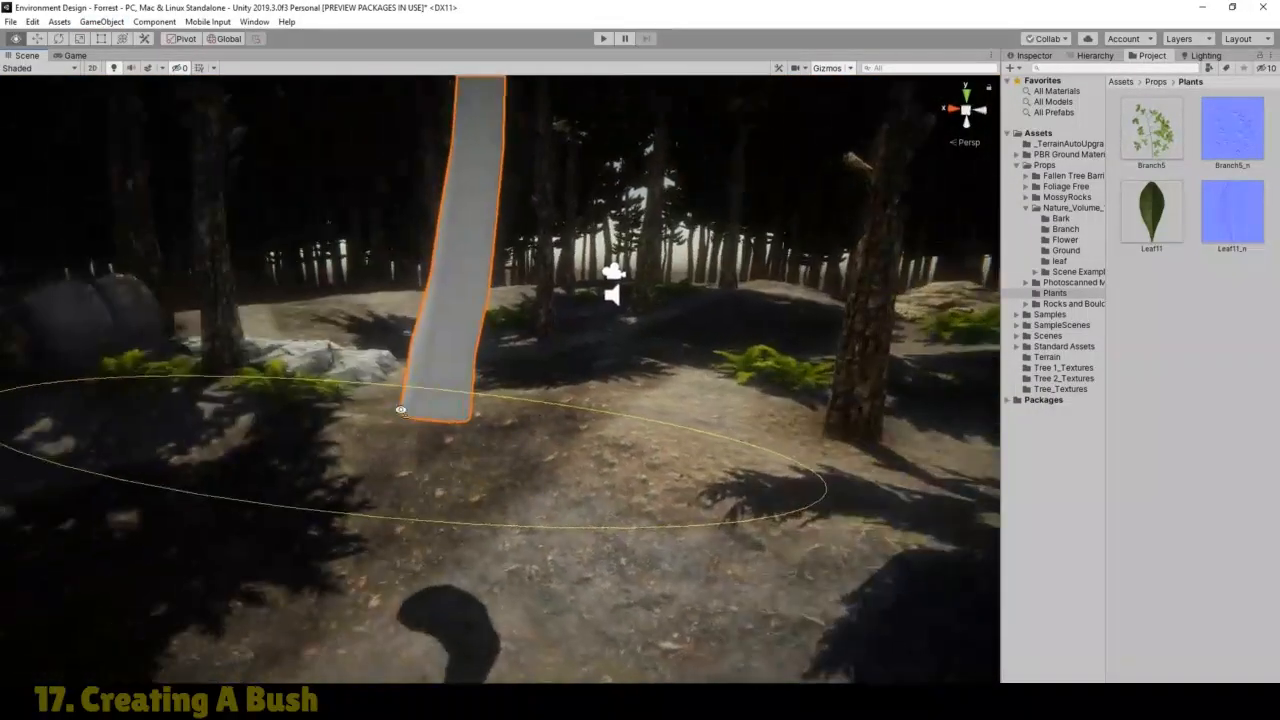
drag(438, 410, 414, 408)
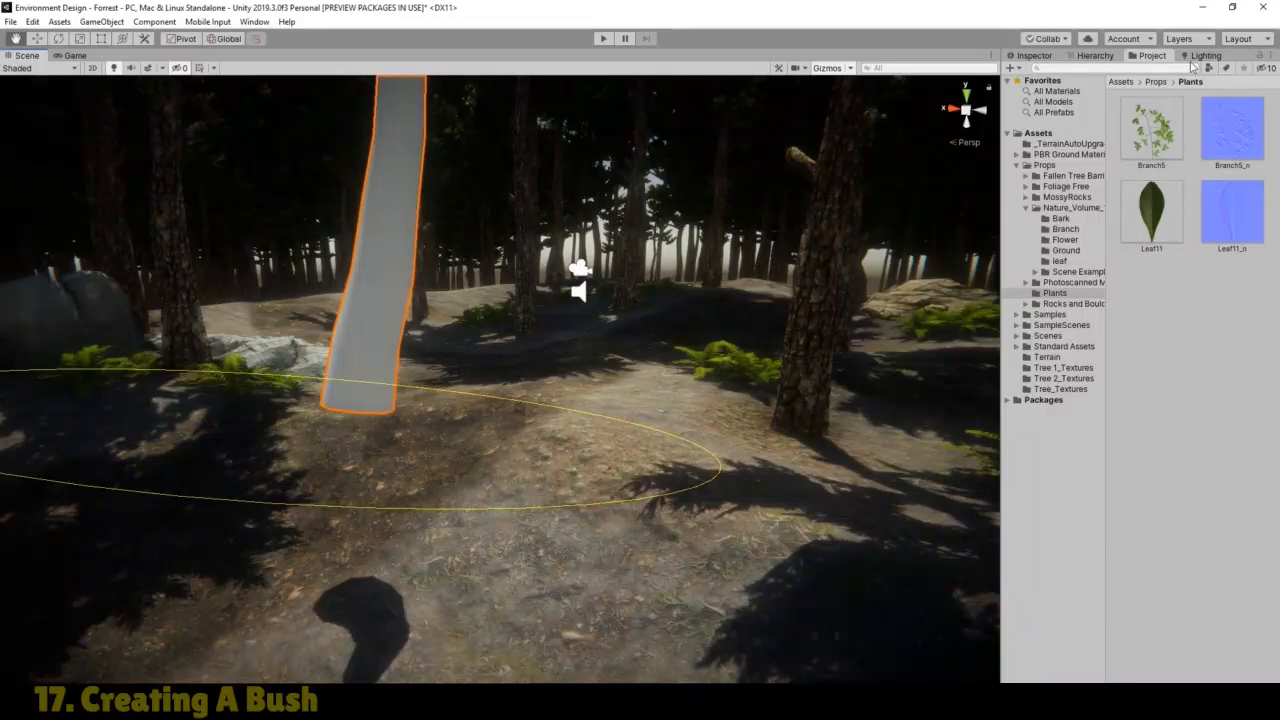
click(1034, 55)
click(1146, 150)
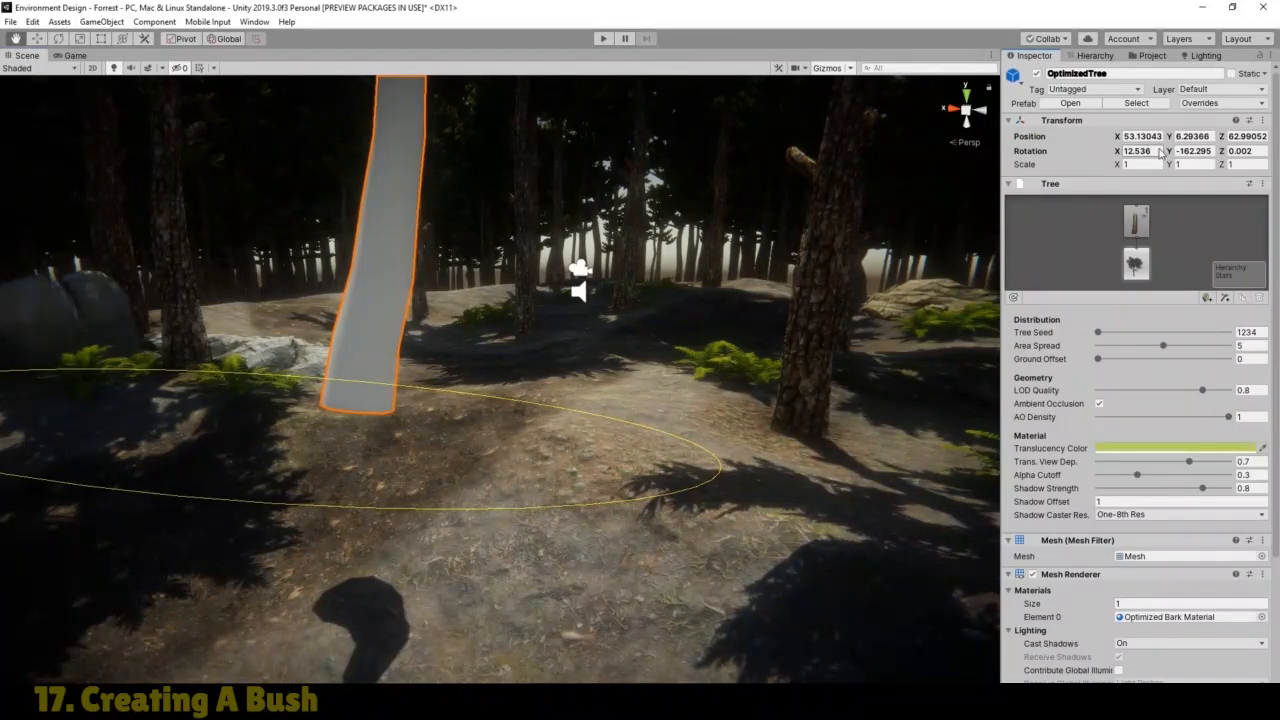
text(0)
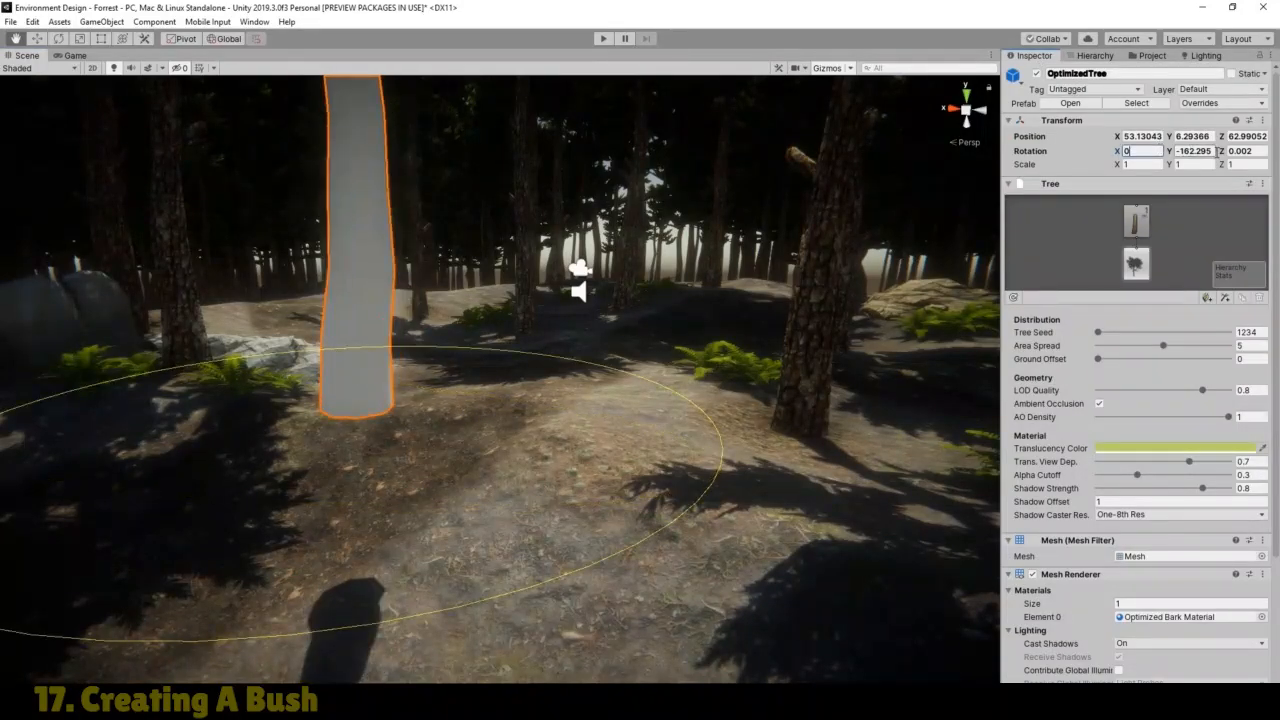
click(1215, 151)
text(0)
click(1258, 152)
text(0)
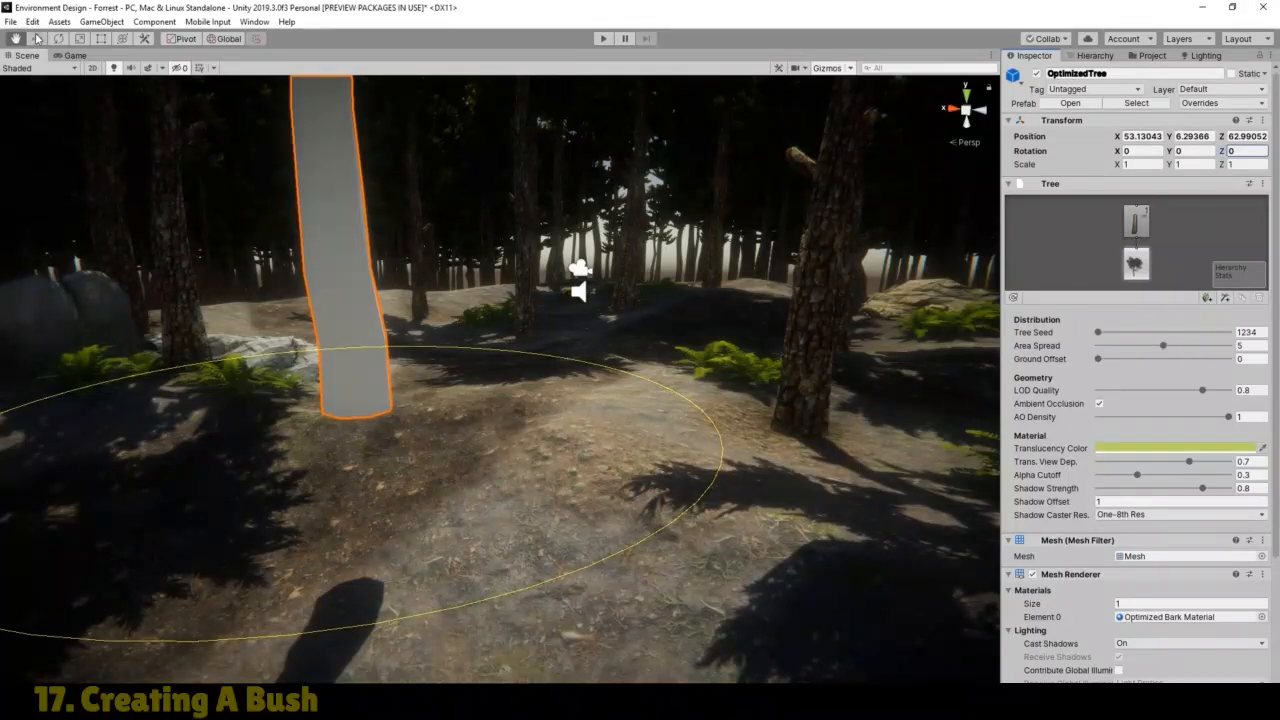
Step: Lower the tree to the ground at a Y position of about 3.93 and check its placement in the Game view
text(w)
drag(353, 360, 381, 514)
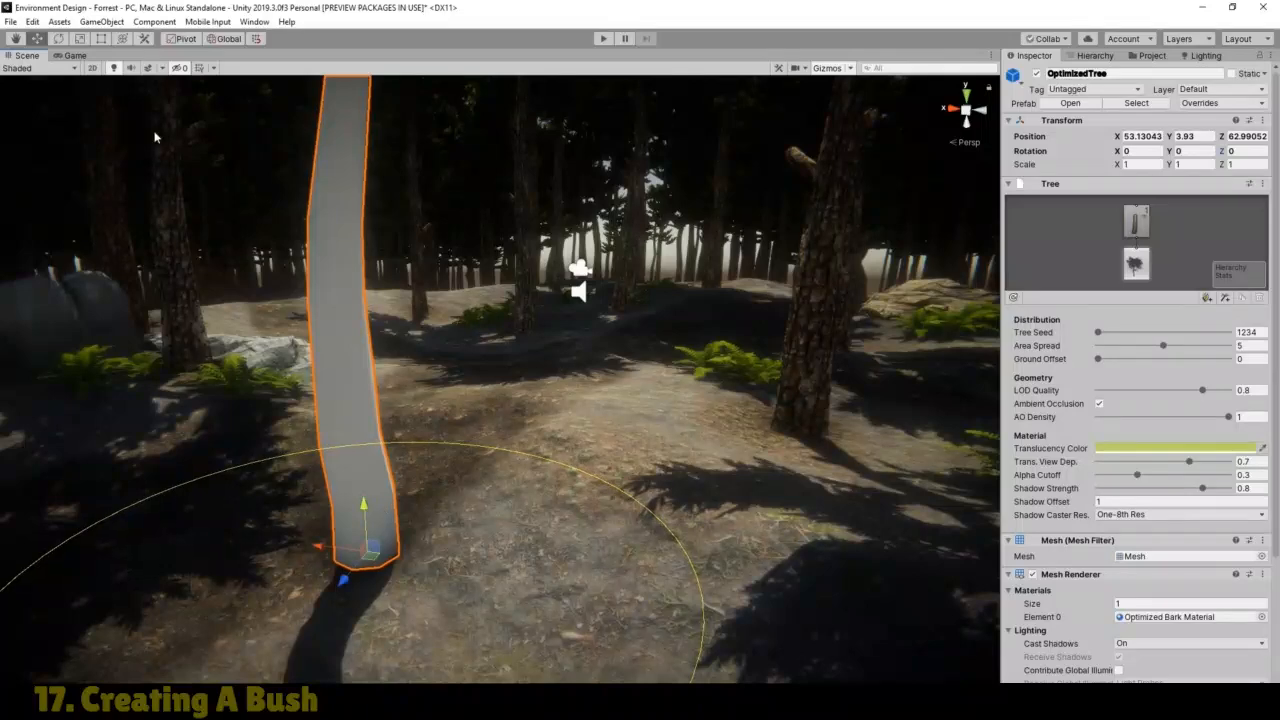
click(75, 56)
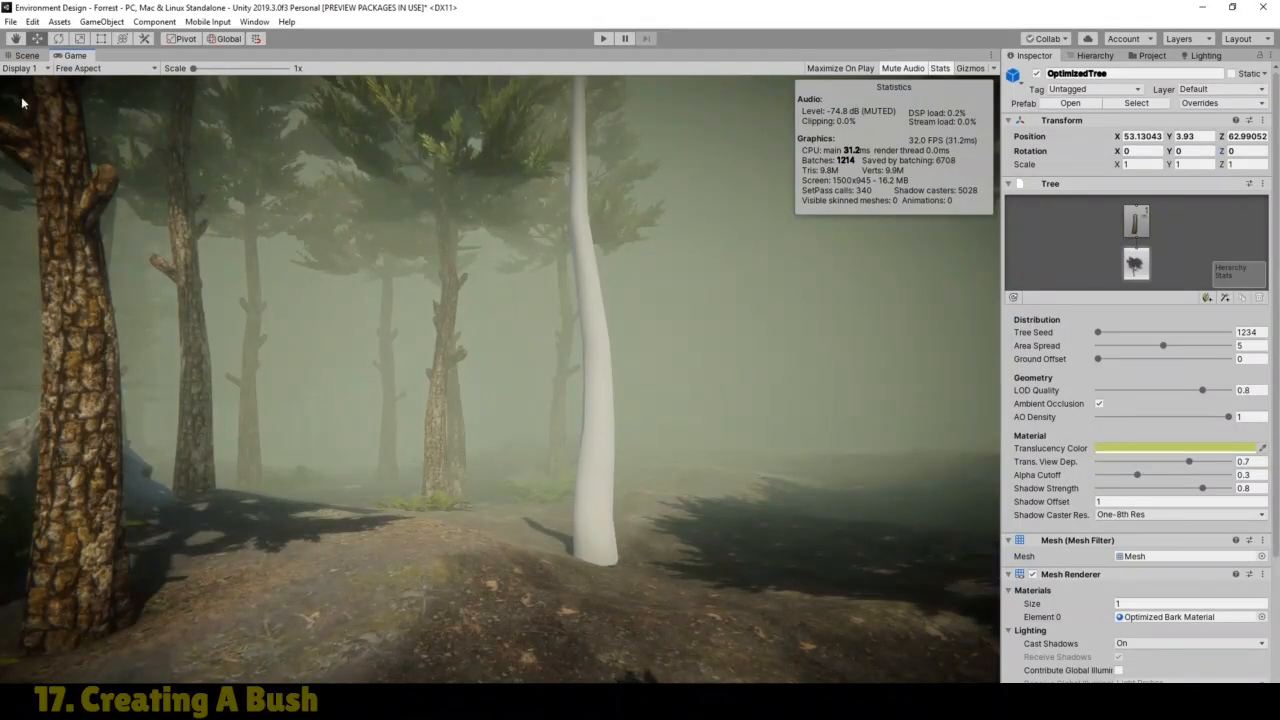
click(27, 56)
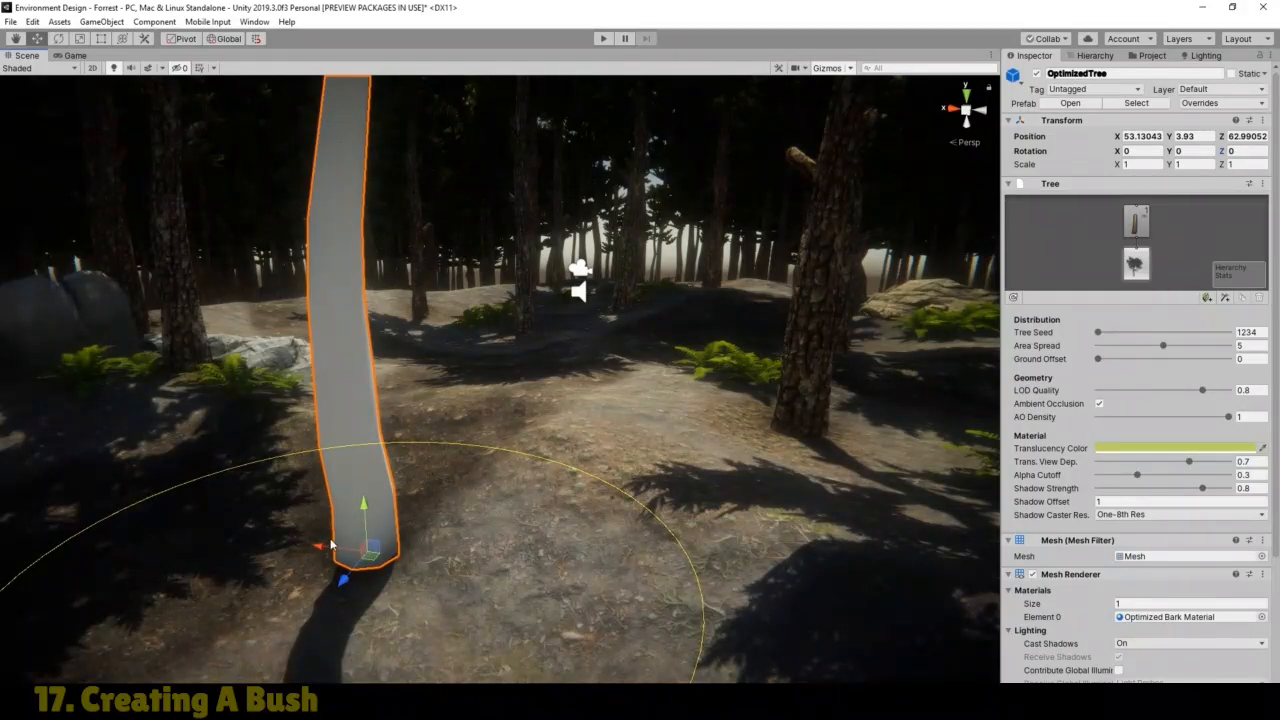
Step: Create a material named Bark13 in the Bark folder of Nature_Volume_1
click(1158, 57)
click(1157, 82)
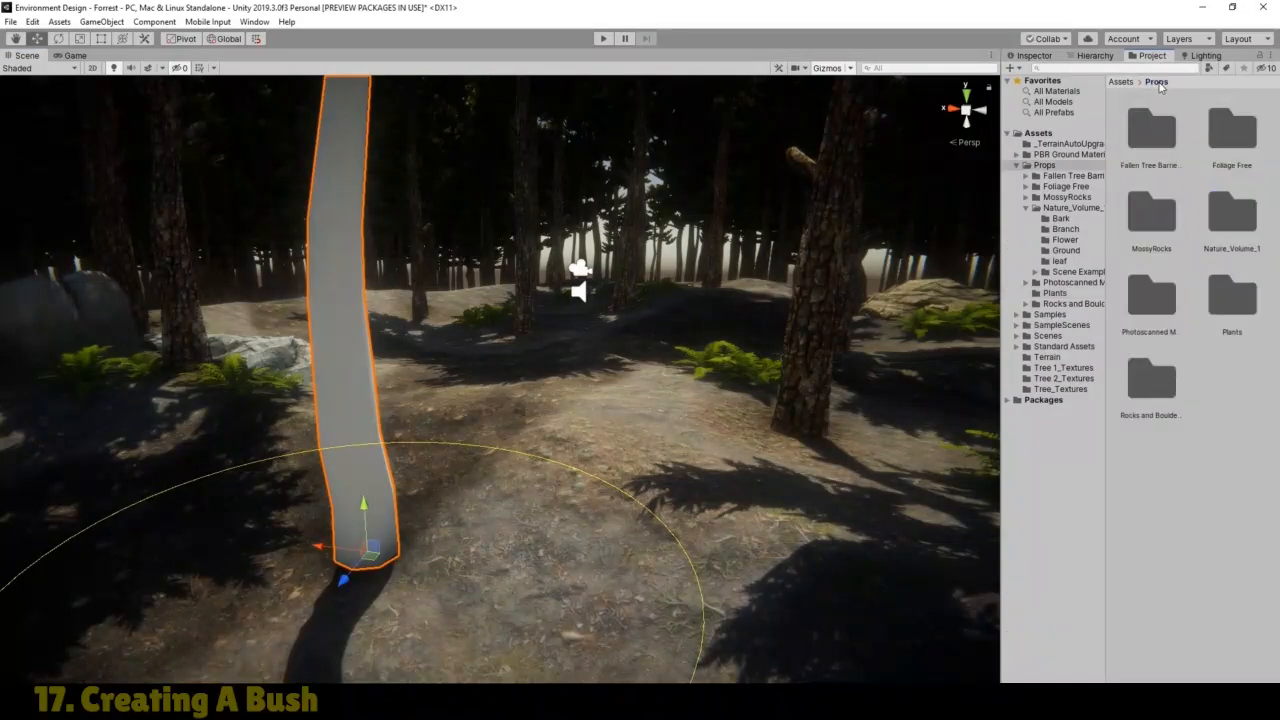
double_click(1242, 226)
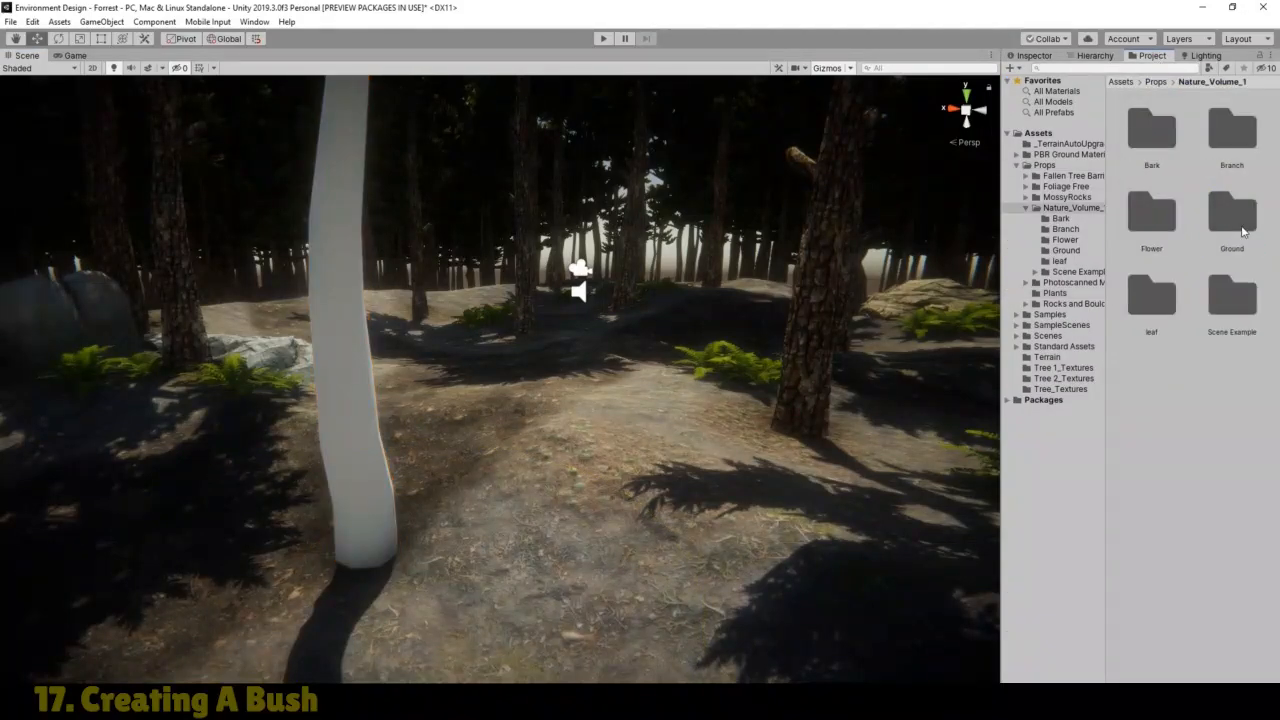
double_click(1148, 138)
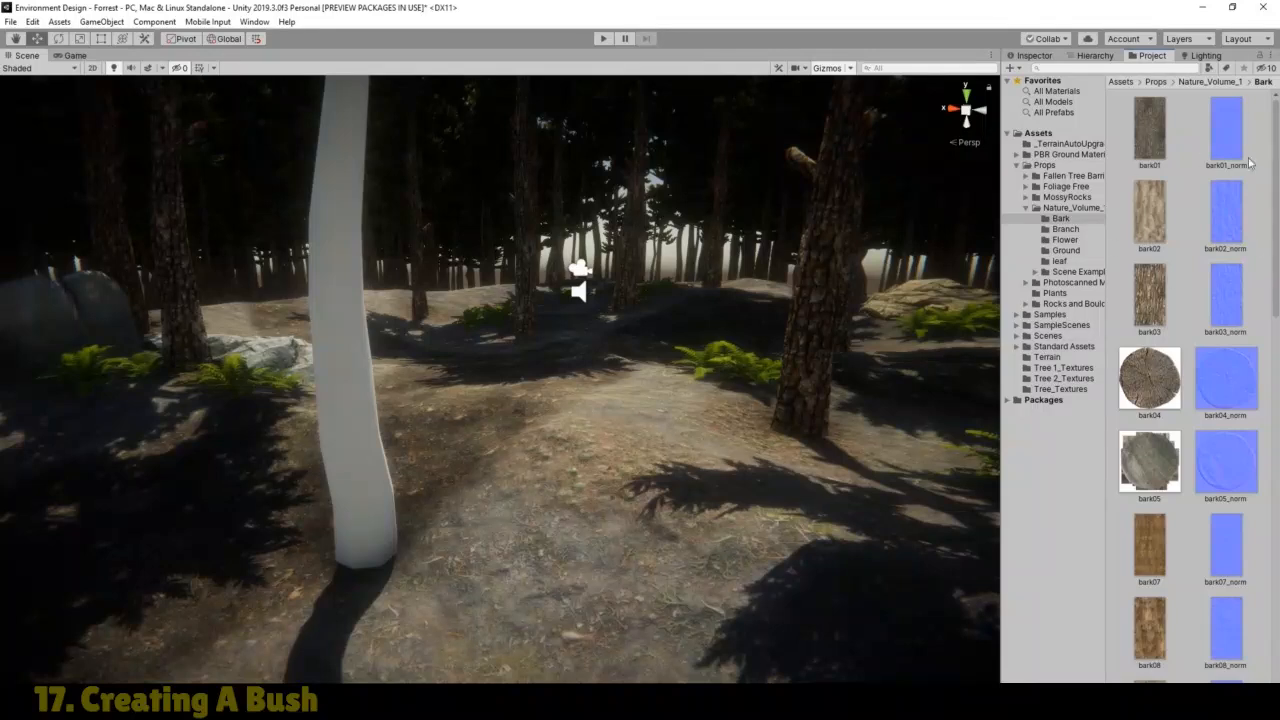
drag(1275, 207, 1278, 420)
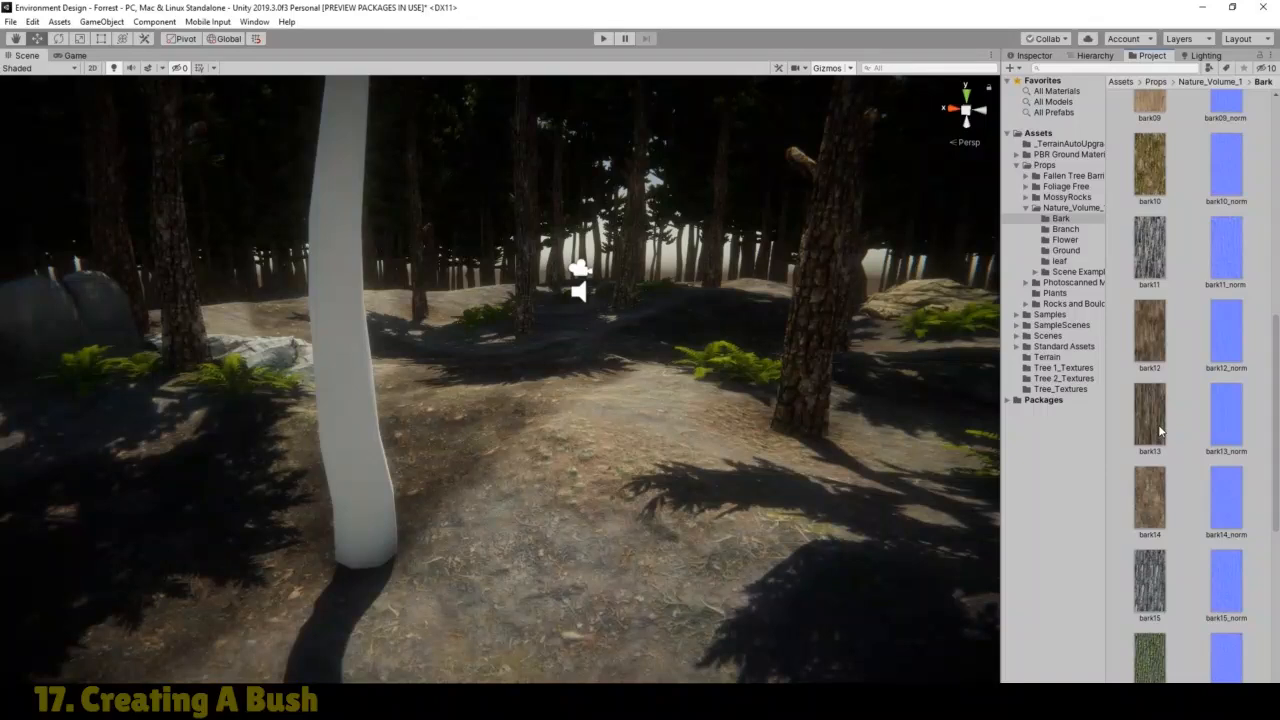
right_click(1117, 462)
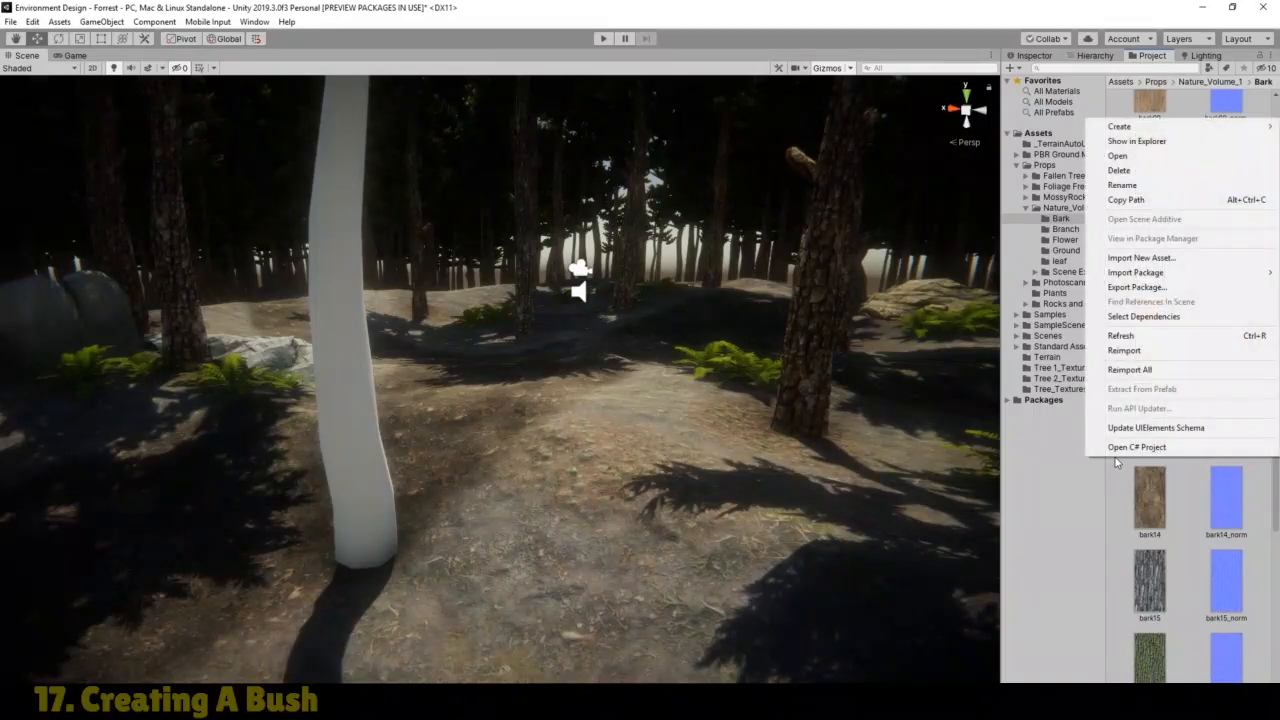
mouse_move(1130, 126)
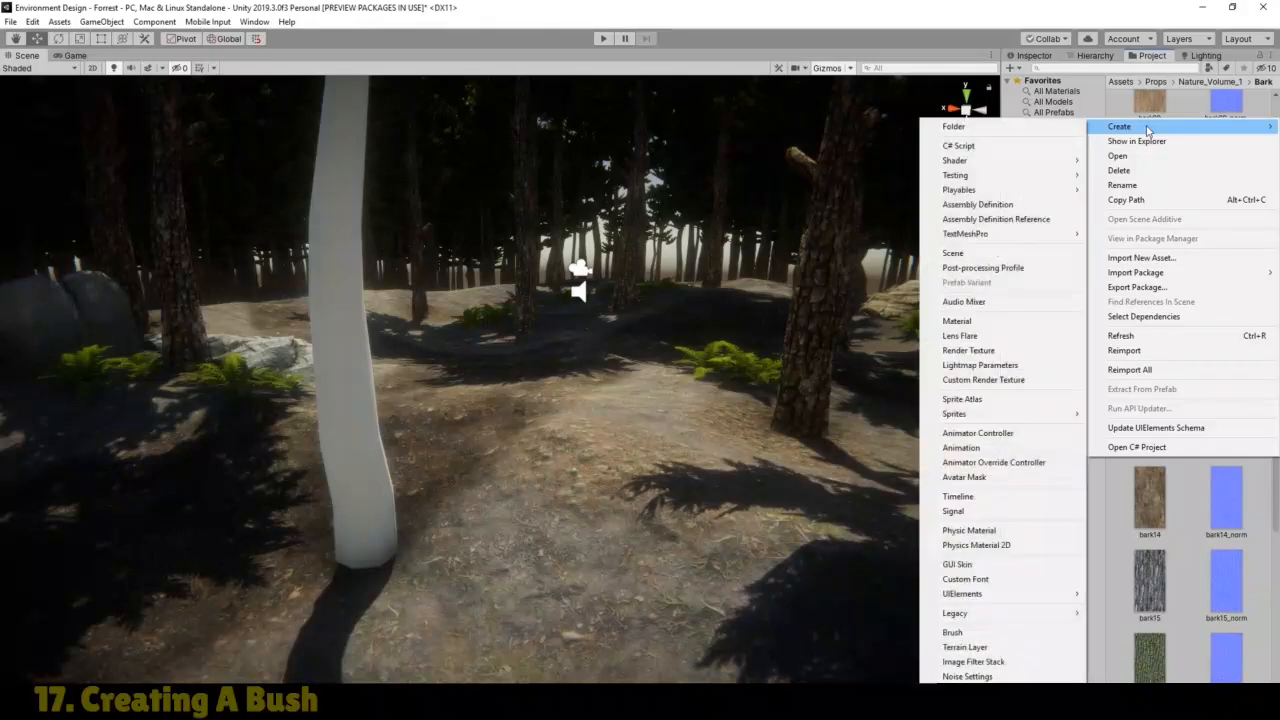
click(970, 322)
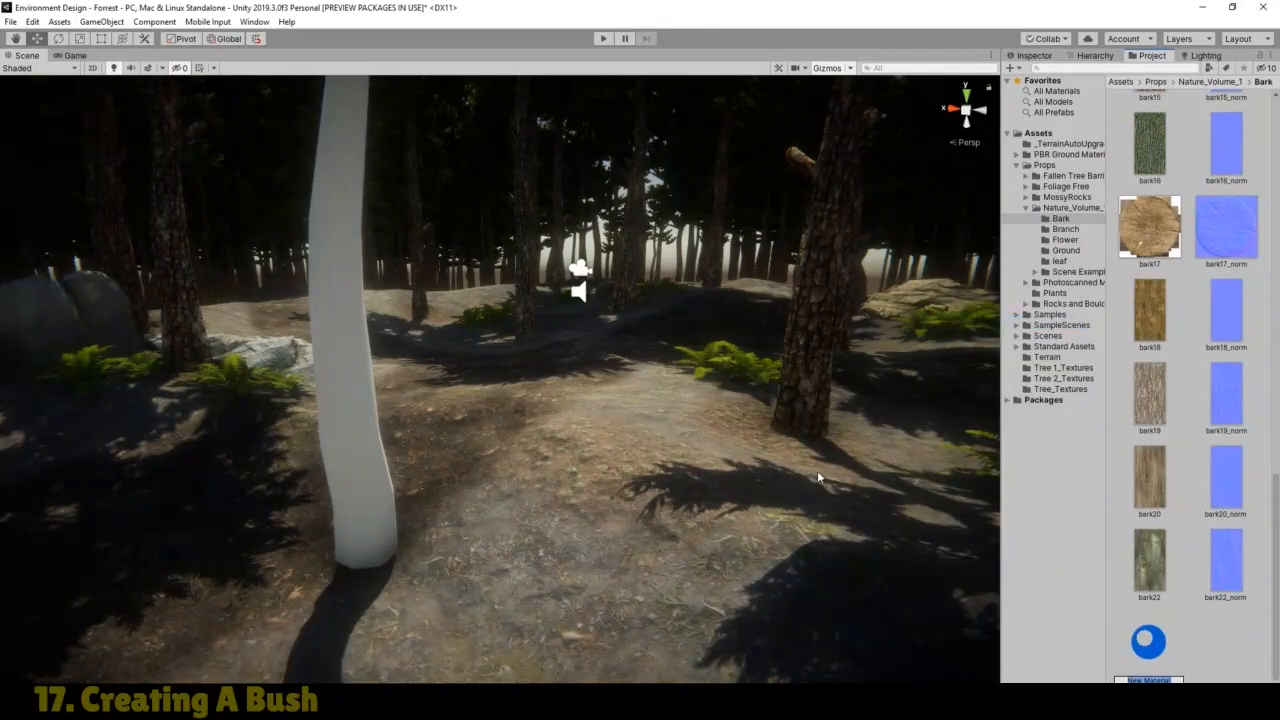
text(Bark13)
key(Return)
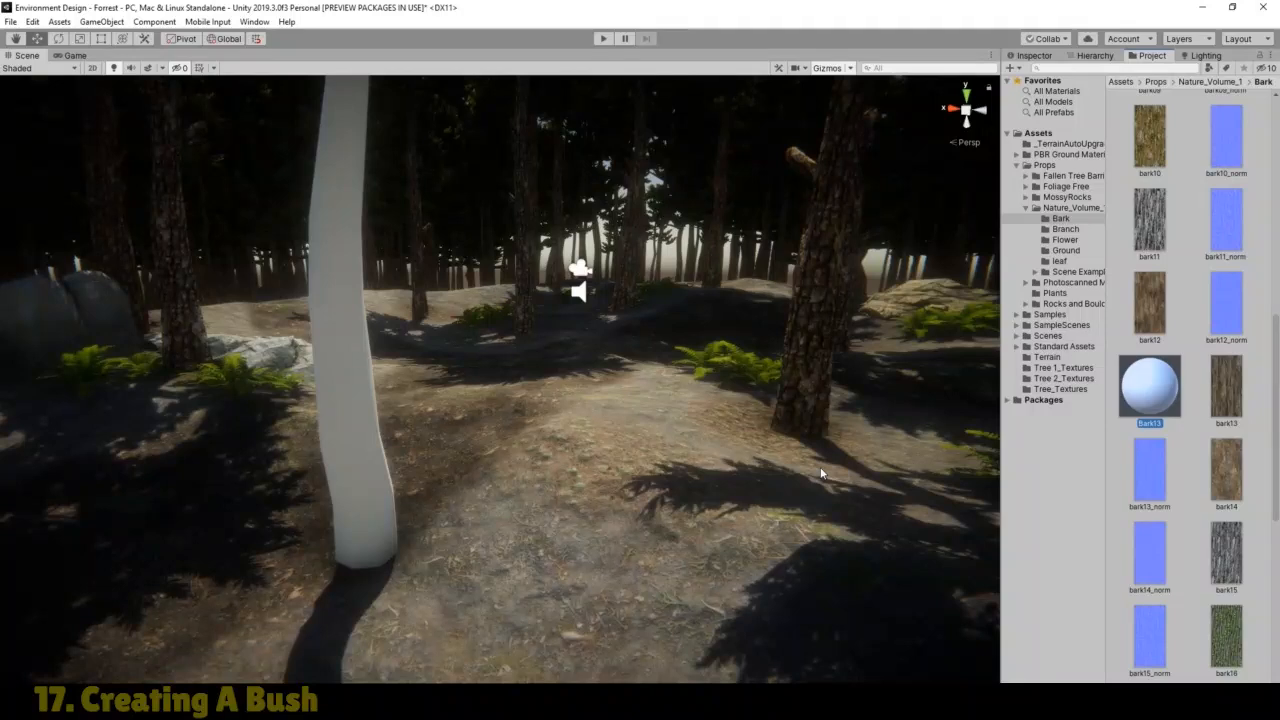
Step: Search the textures for Bark and assign bark13 as the Bark13 material's albedo map
click(1034, 56)
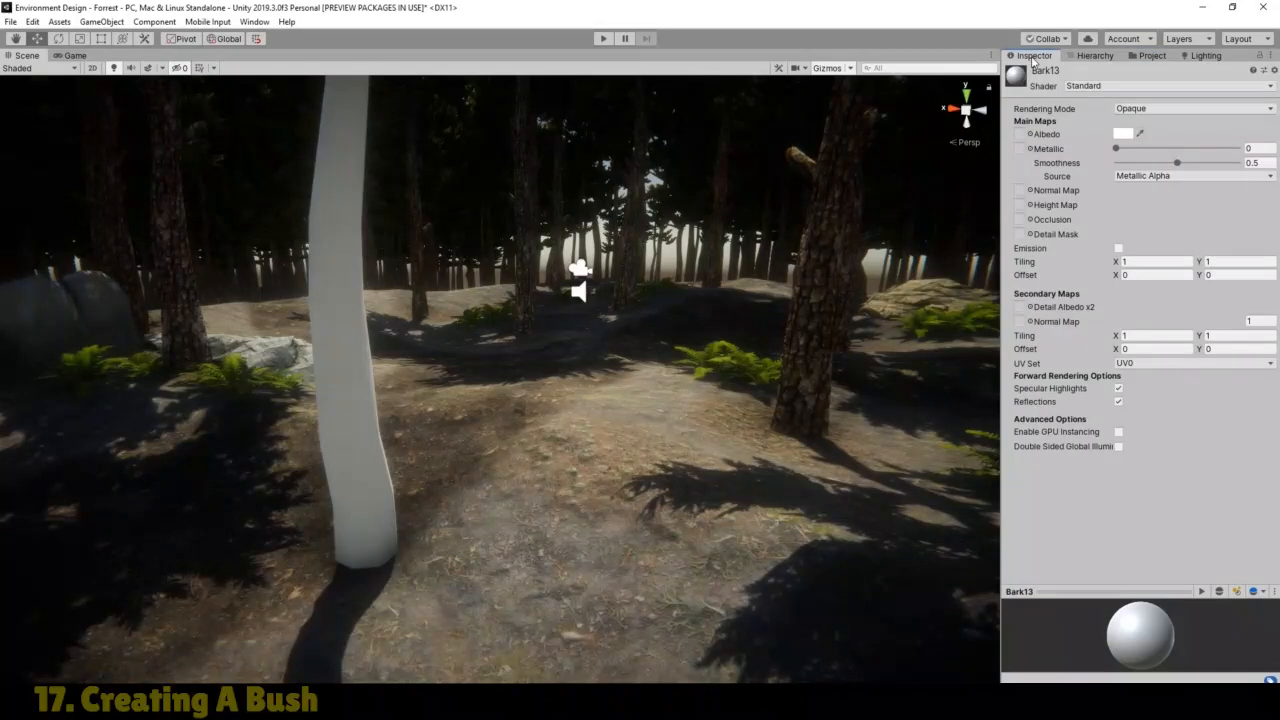
click(1030, 134)
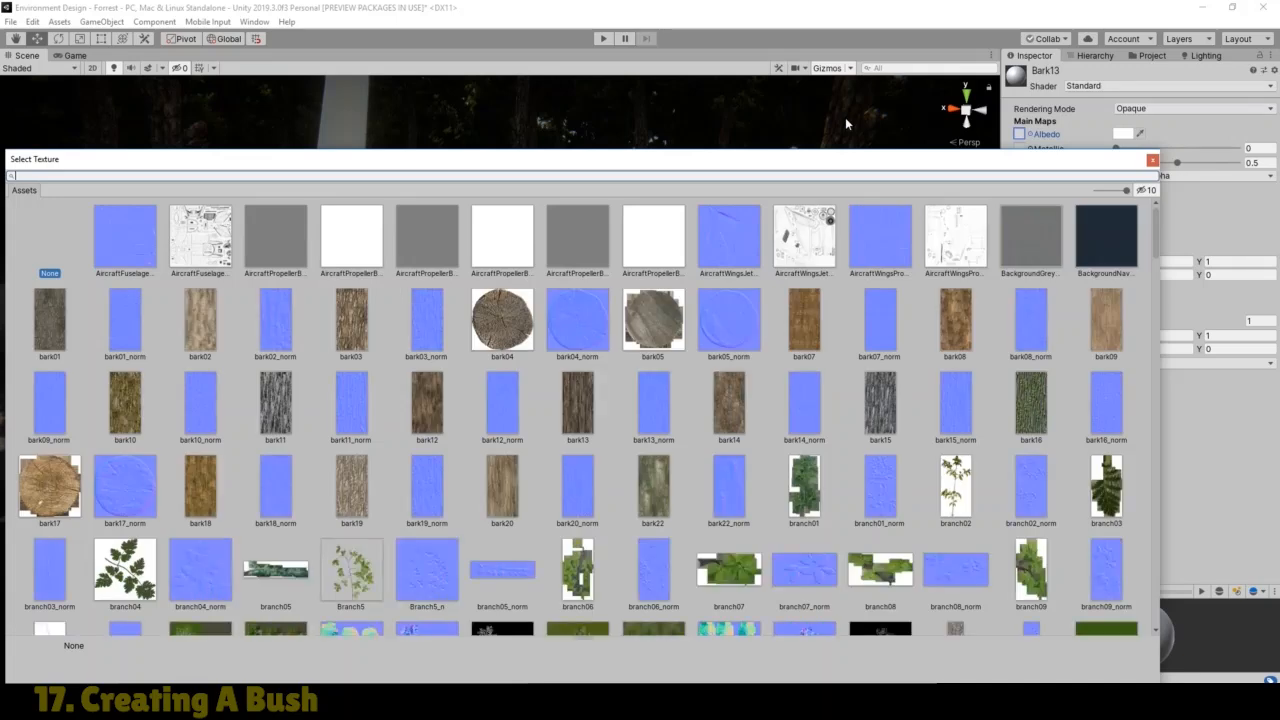
text(Bark)
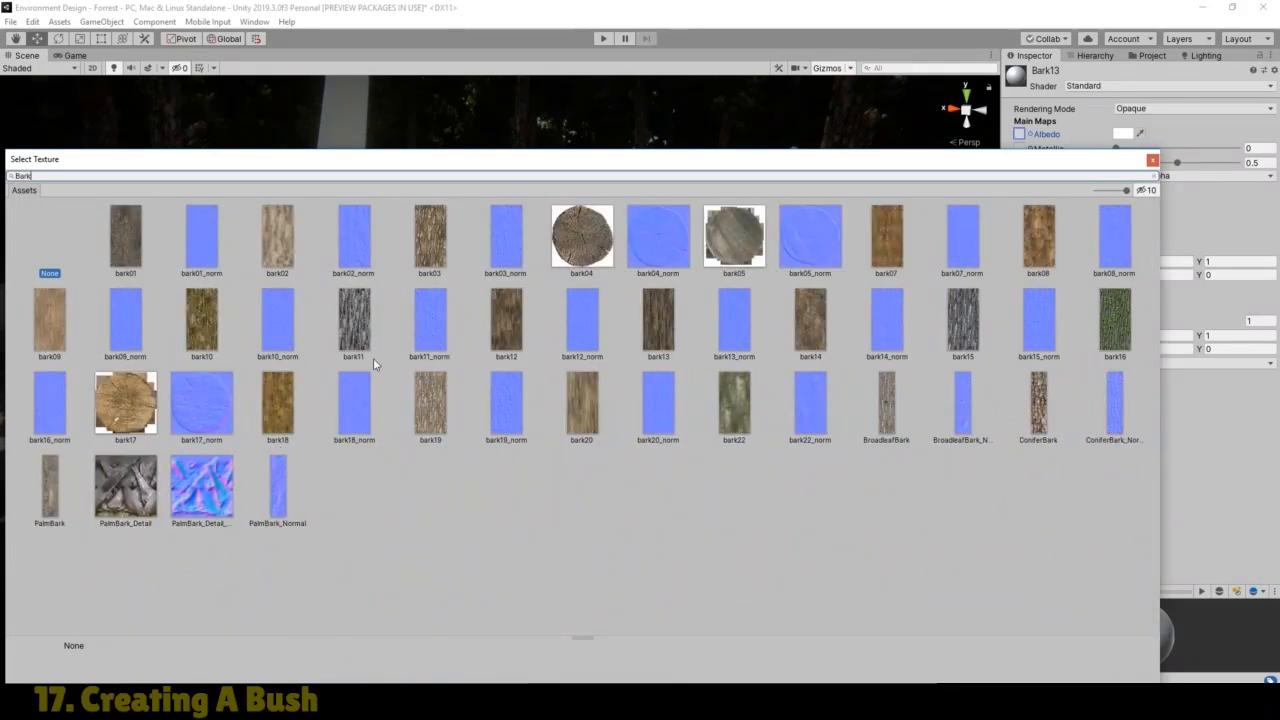
double_click(659, 334)
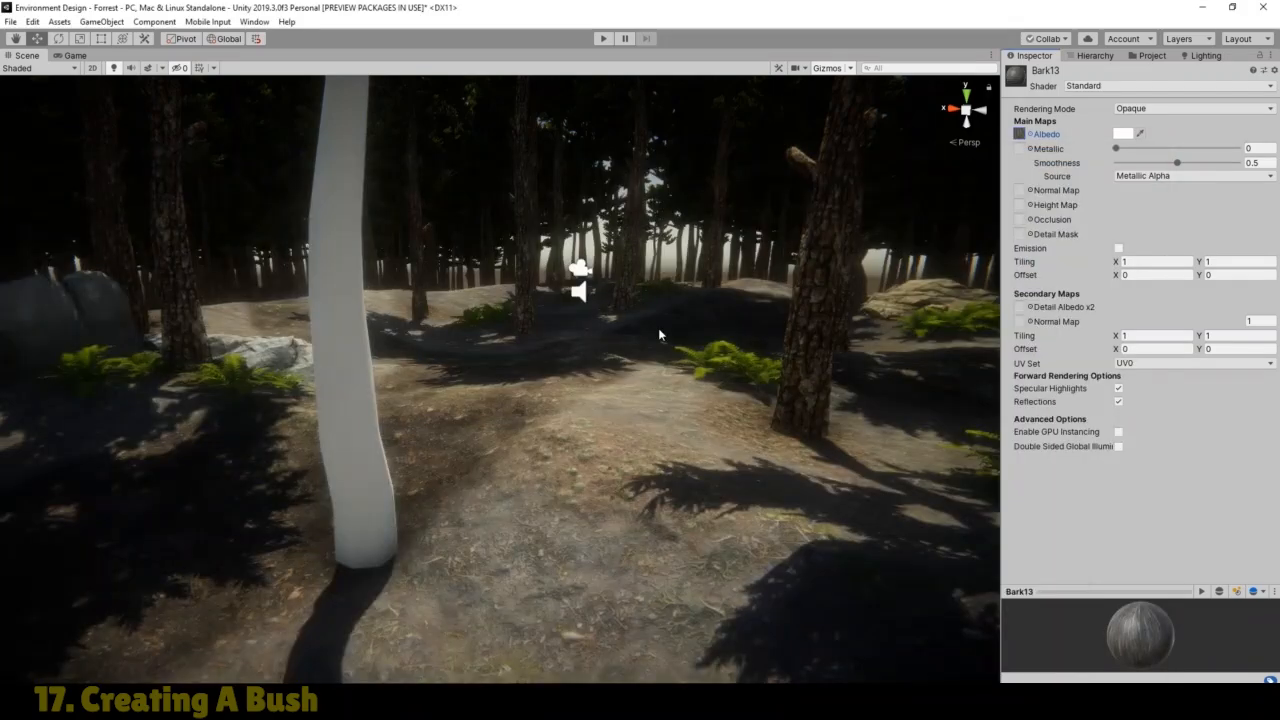
Step: Assign bark13_norm as the Bark13 material's normal map and turn off its reflections
click(1030, 191)
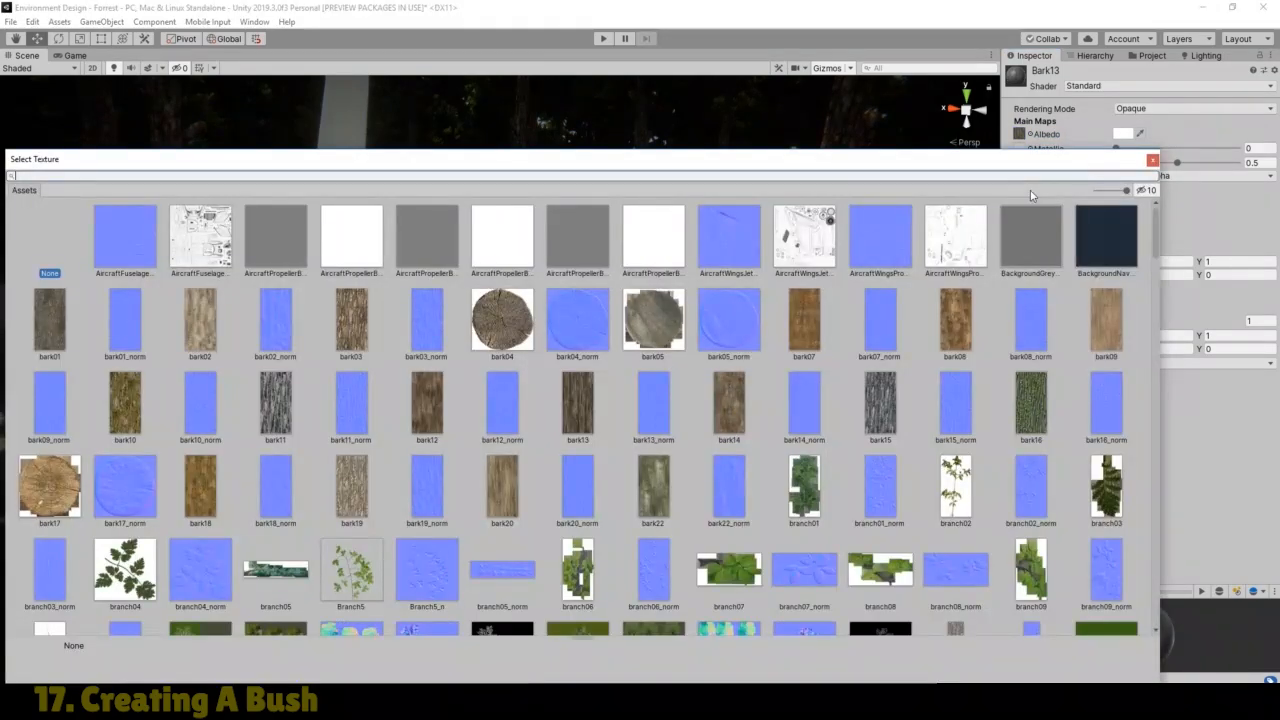
text(Bark)
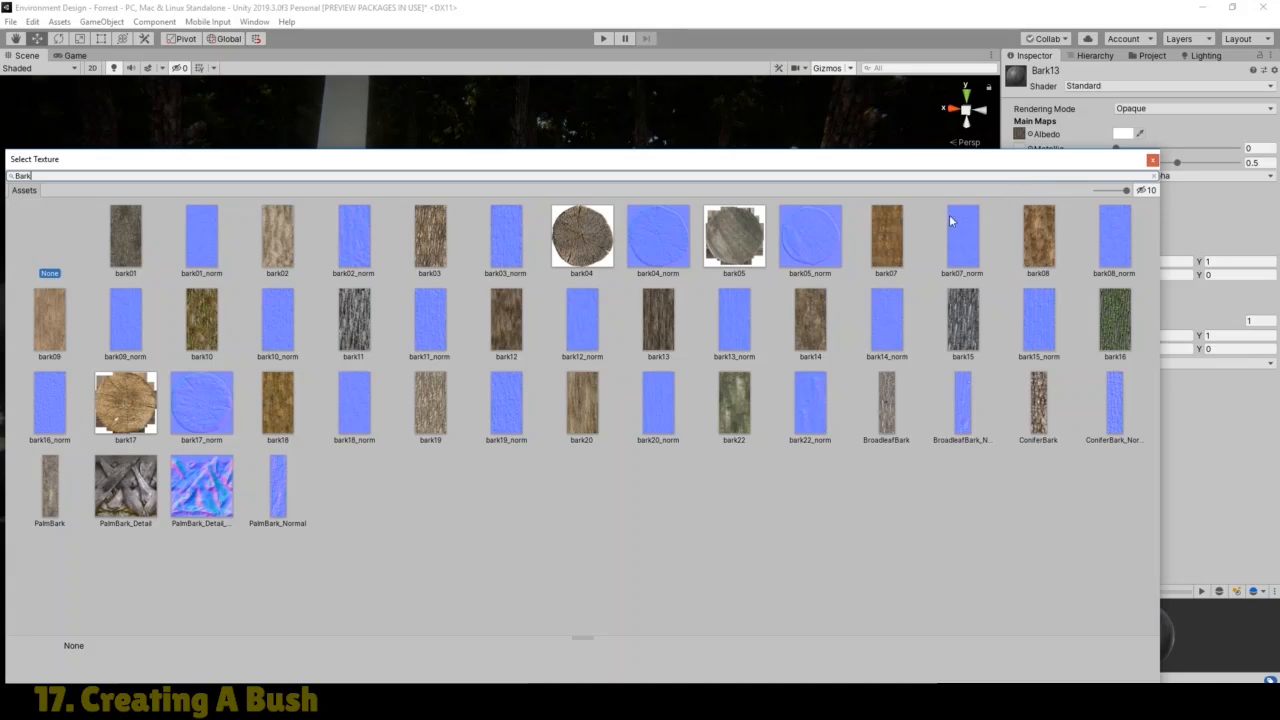
double_click(731, 327)
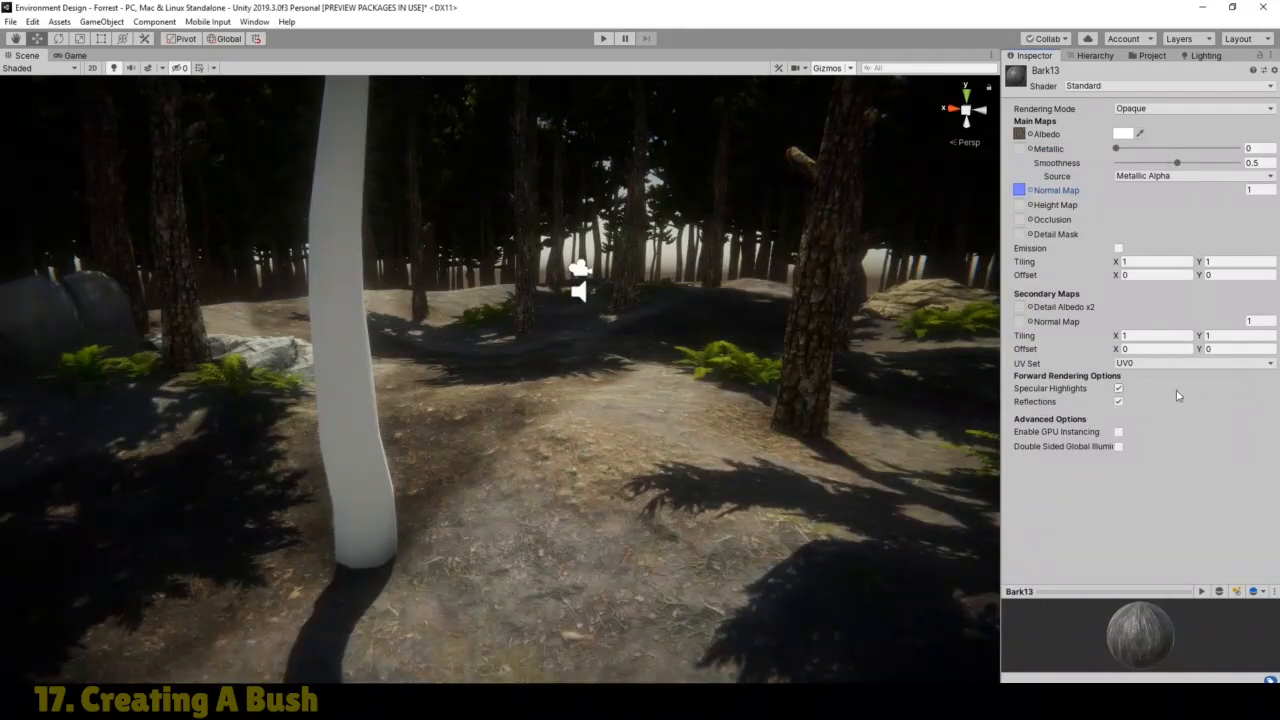
click(1119, 401)
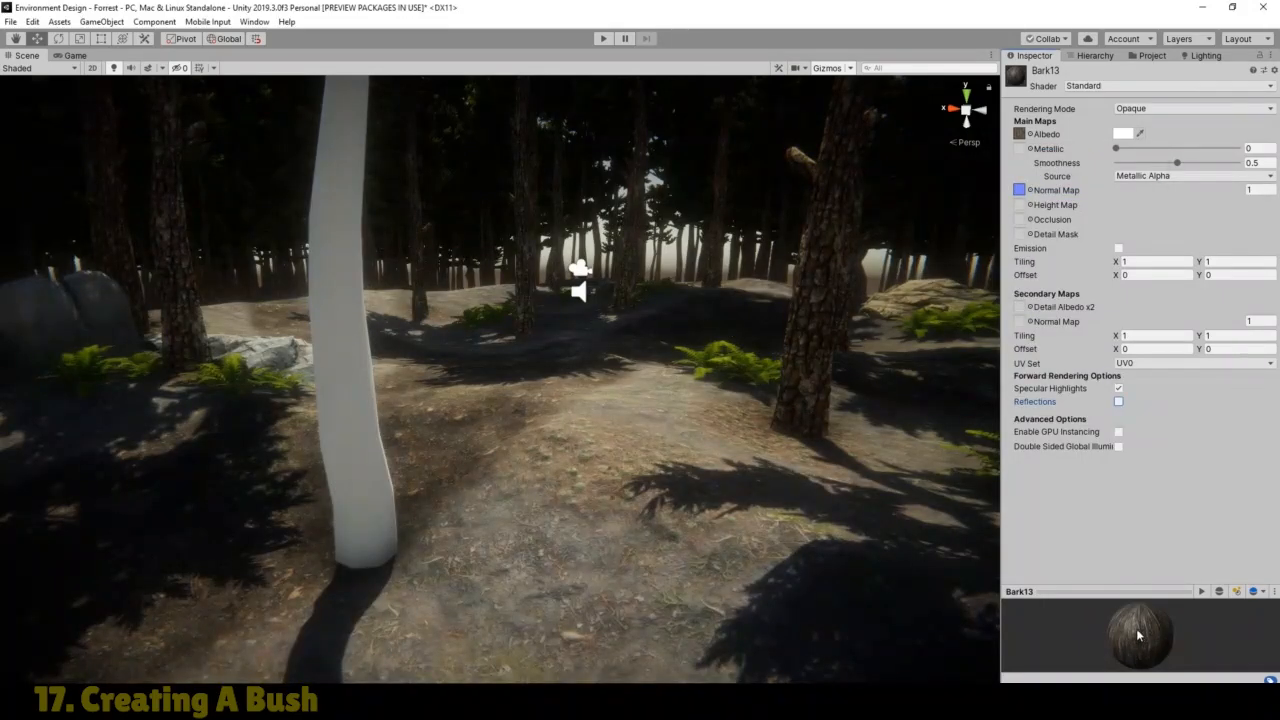
Step: Assign Bark13 as the branch material of OptimizedTree's trunk and apply the Nature/Tree Creator Bark shader to it
click(1155, 56)
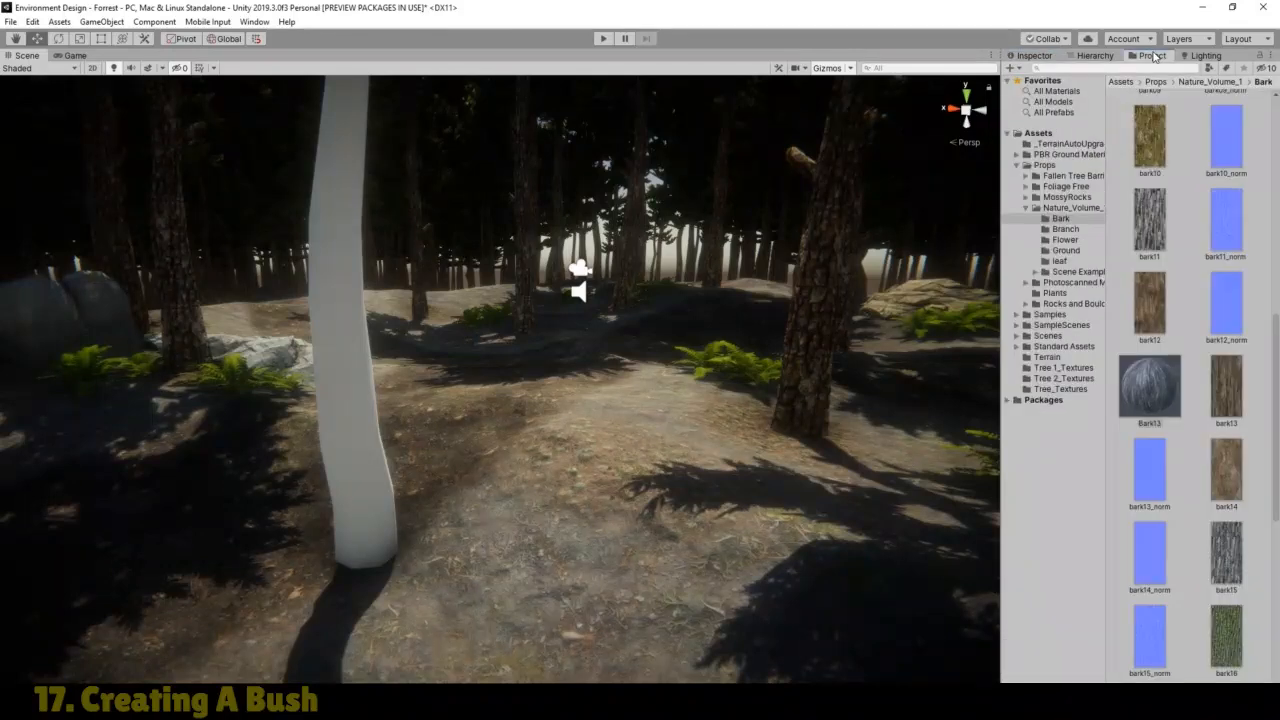
click(1100, 56)
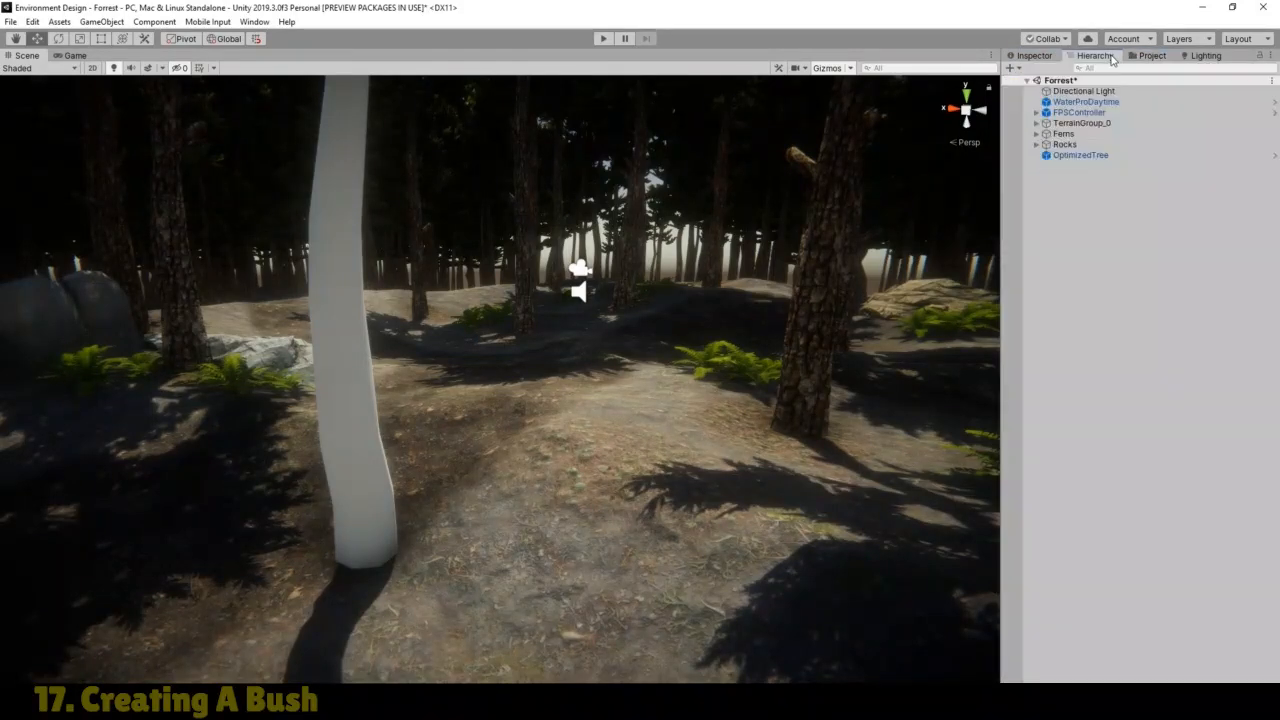
click(1090, 157)
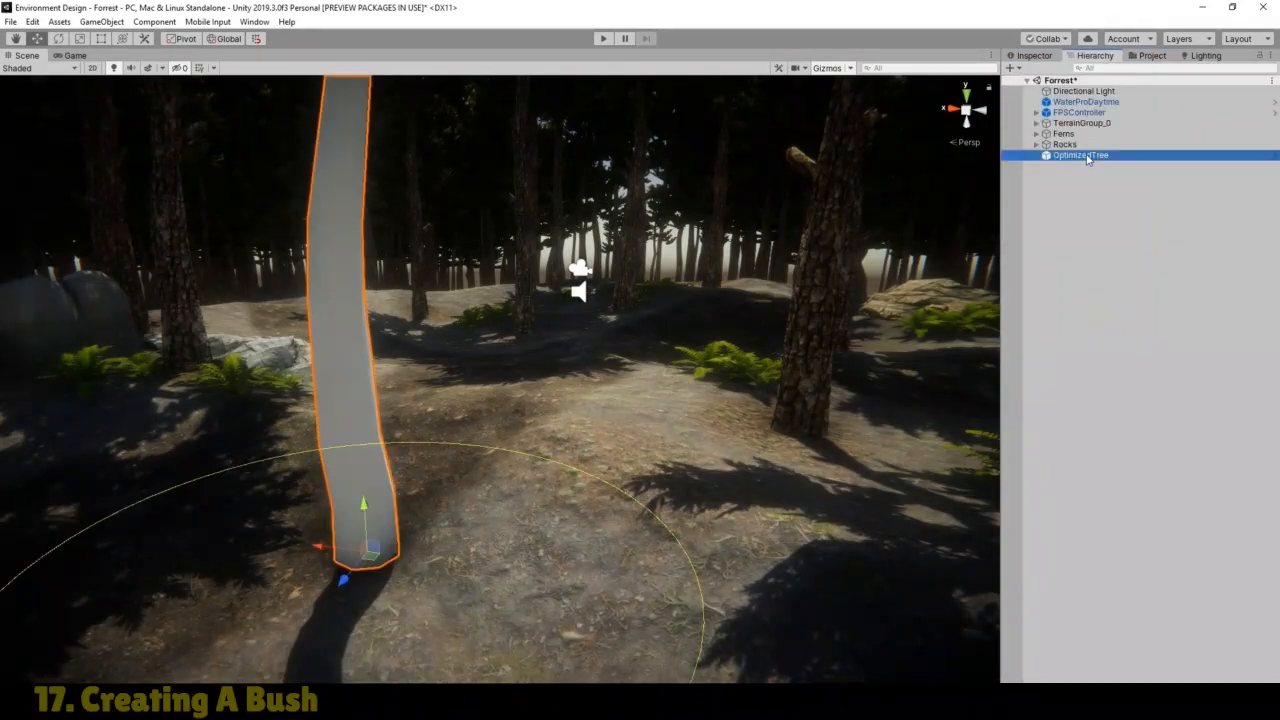
click(1031, 56)
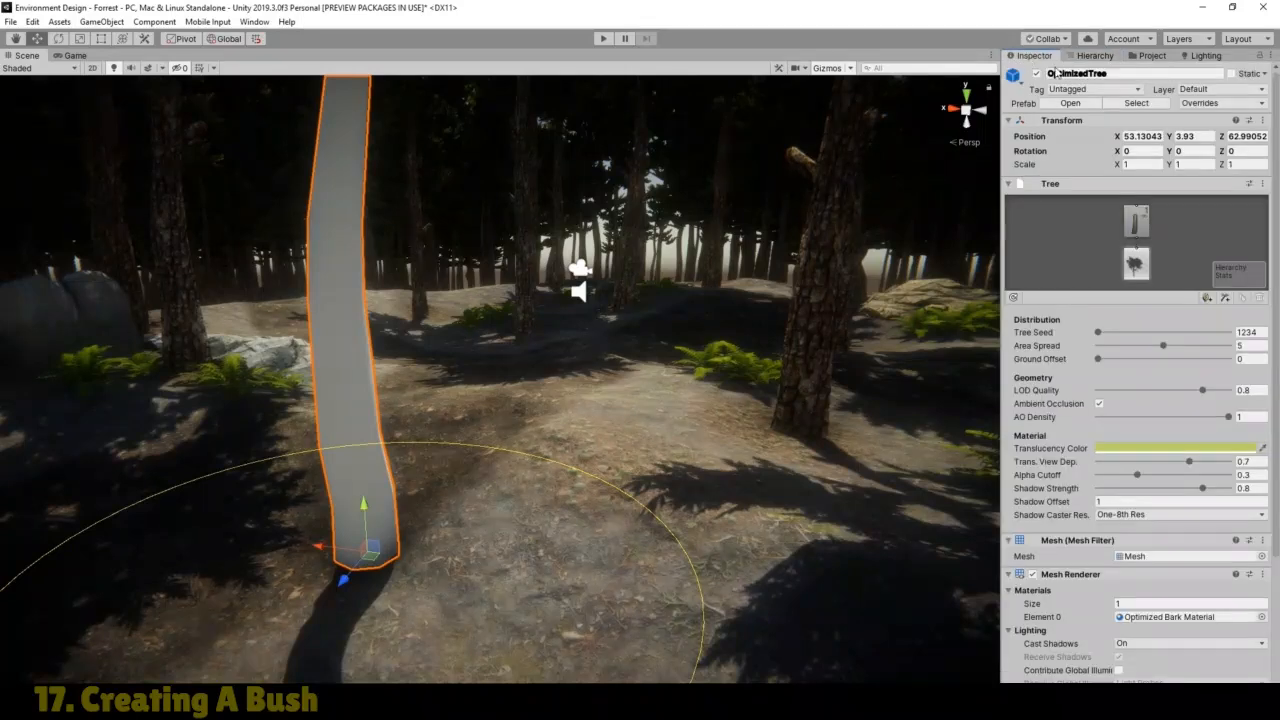
click(1135, 222)
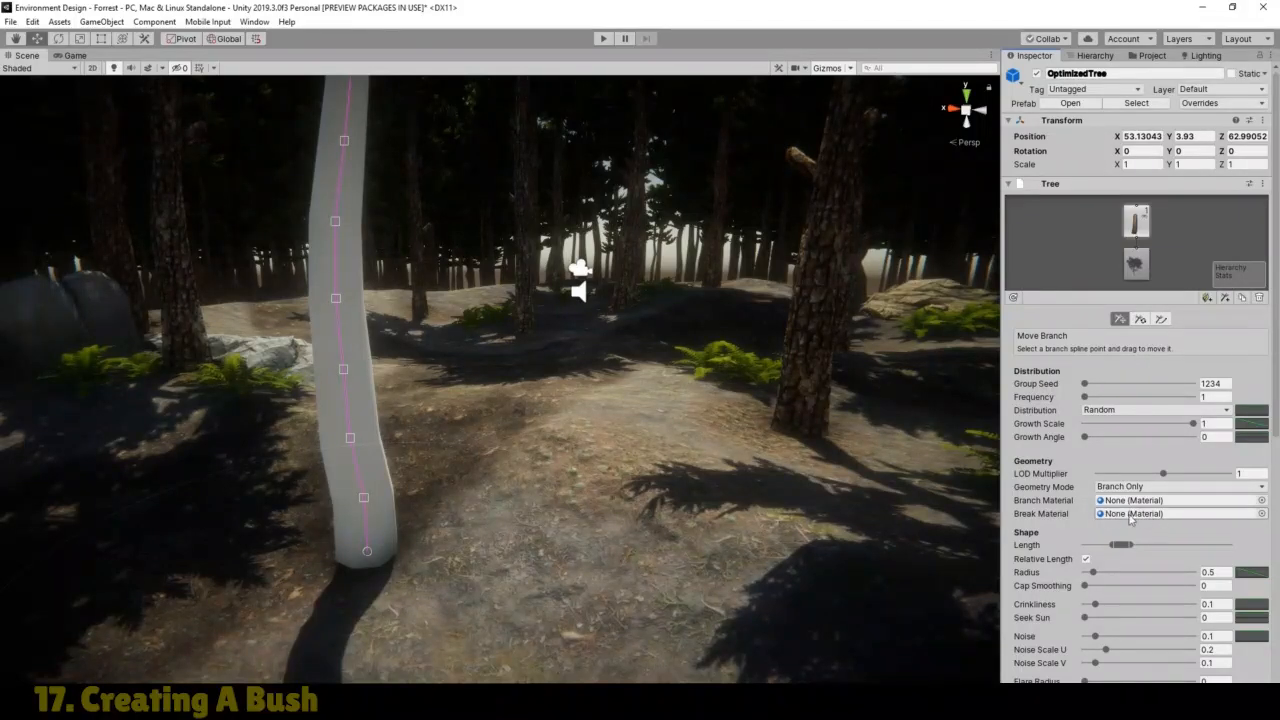
click(1261, 501)
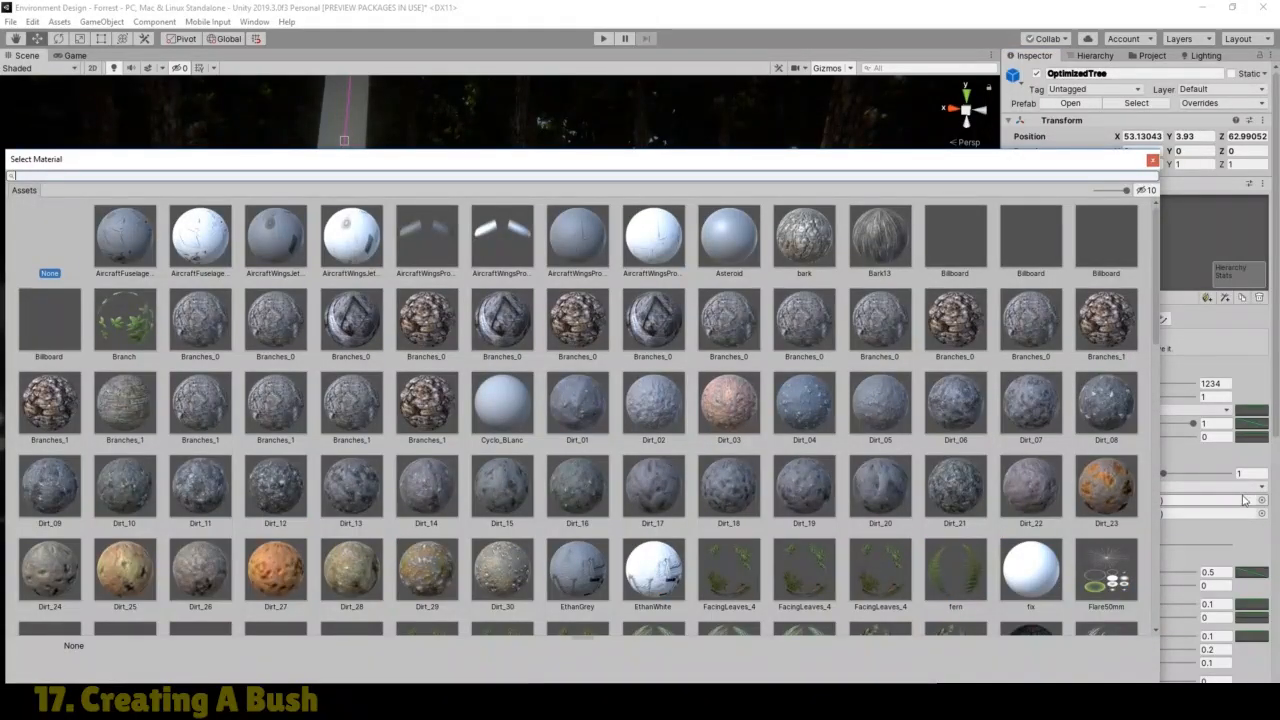
double_click(884, 252)
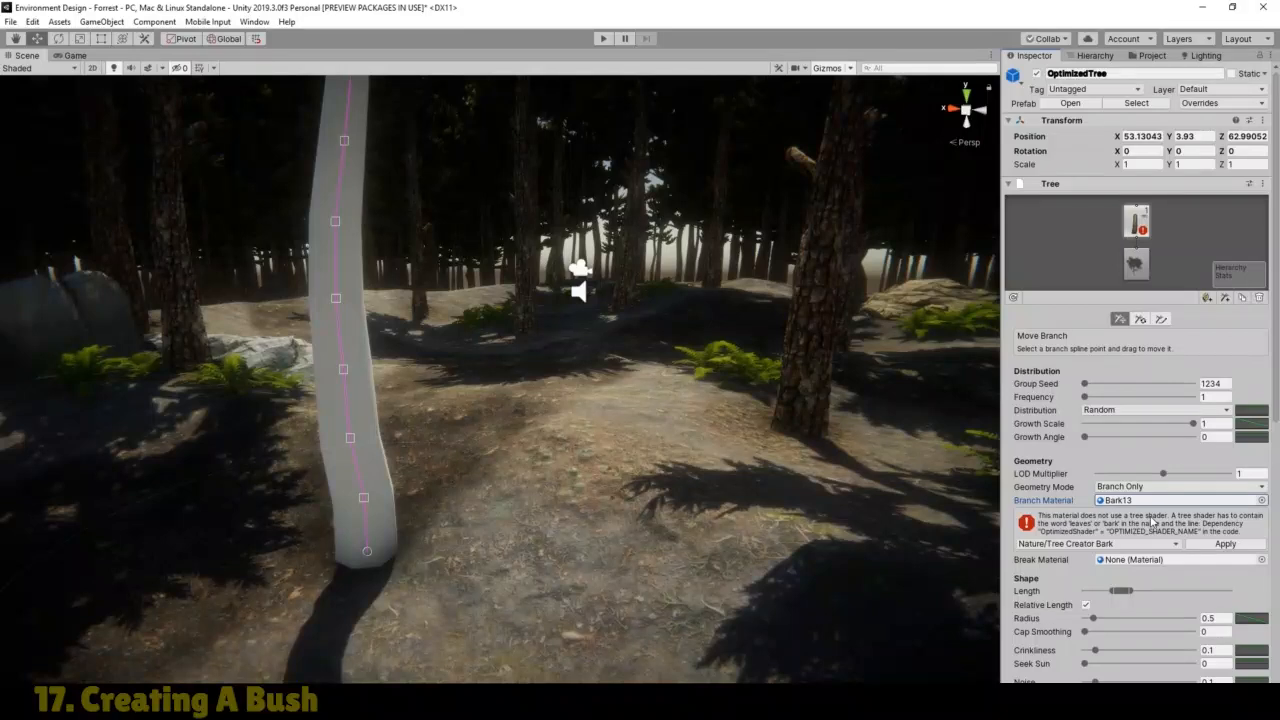
click(1227, 543)
Step: In the Game view, shorten the trunk and set its radius to 0.23, crinkliness to 0.18 and seek sun to 0.049
click(75, 55)
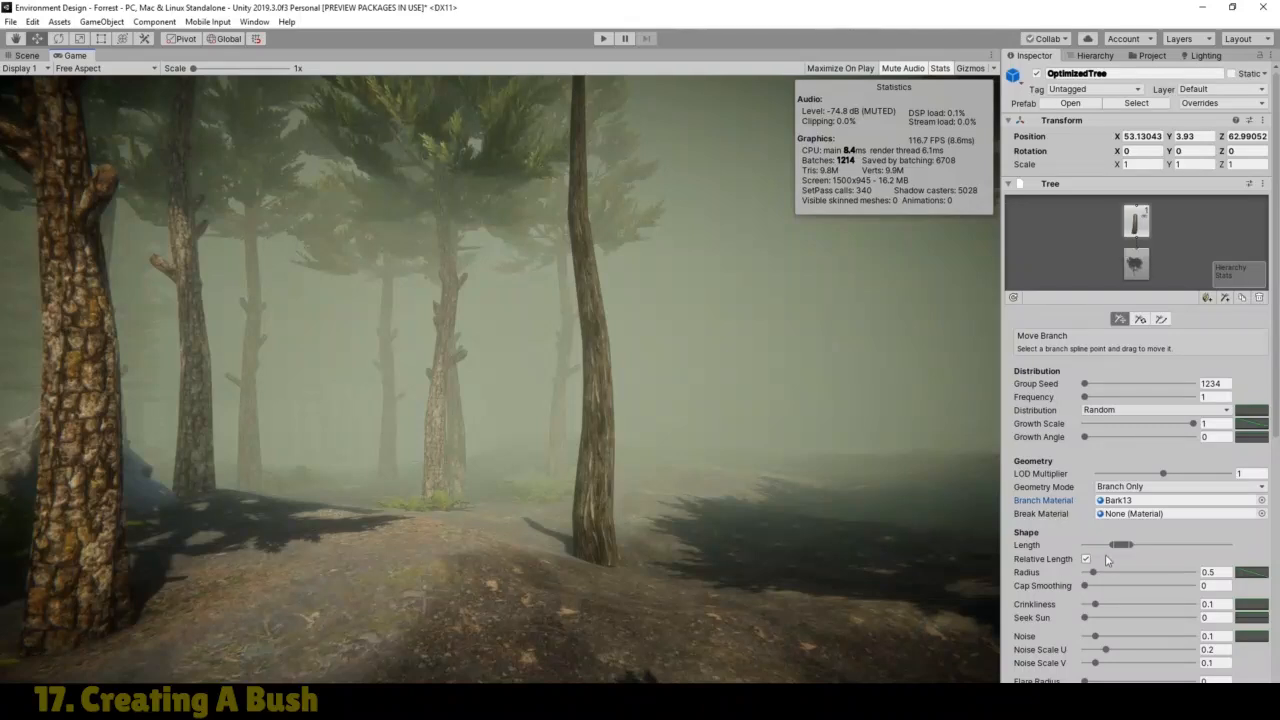
drag(1121, 547, 1089, 577)
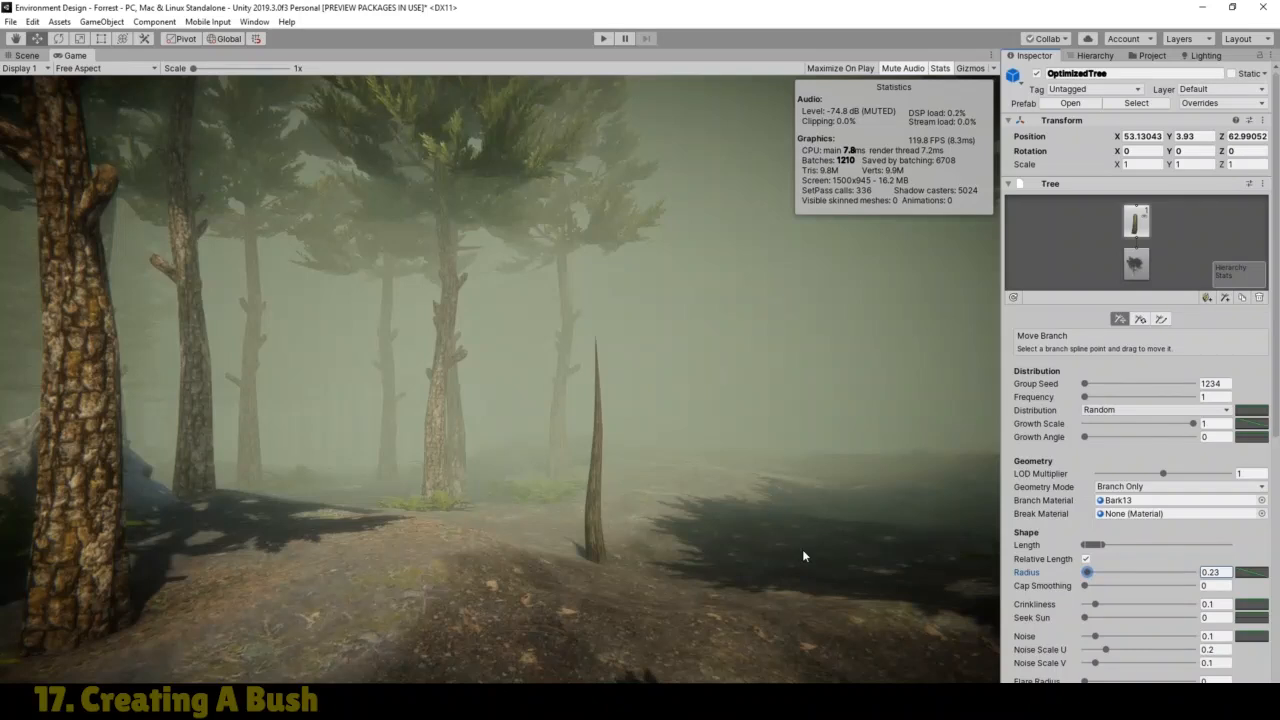
mouse_move(1095, 604)
mouse_down()
mouse_move(1152, 607)
mouse_move(1090, 614)
mouse_move(1105, 617)
mouse_up()
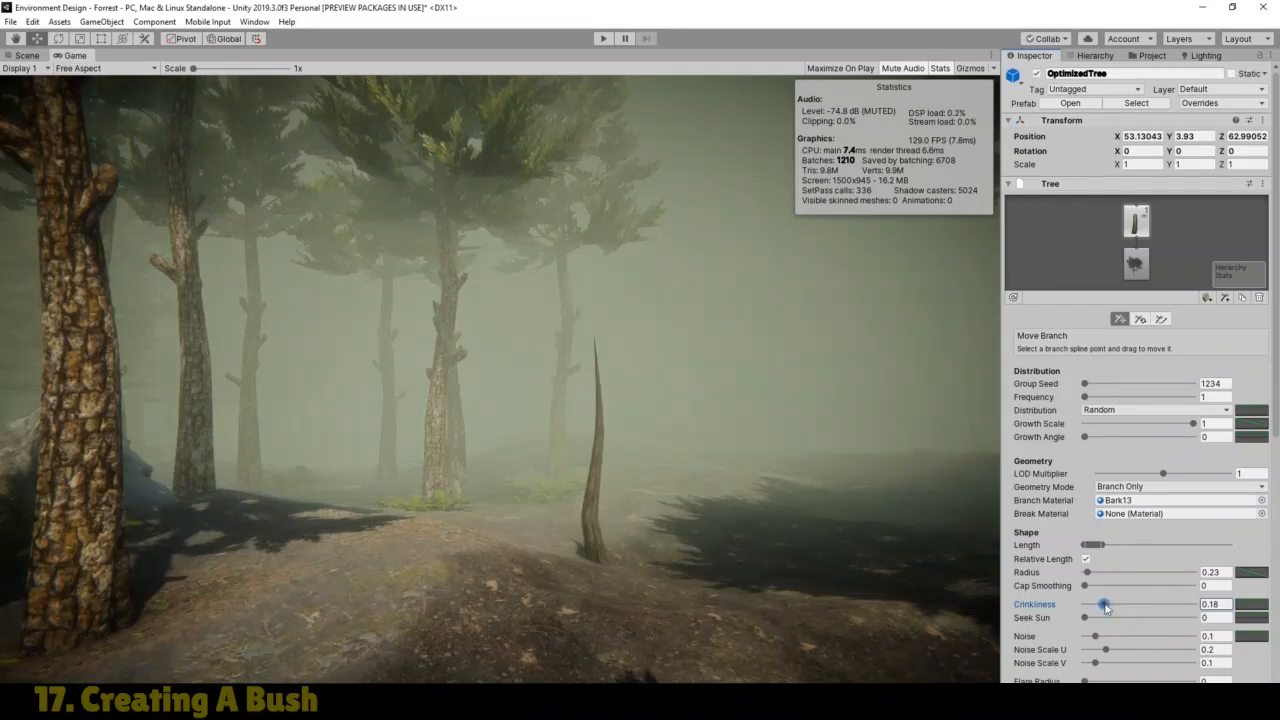
mouse_move(1086, 622)
mouse_down()
mouse_move(1163, 623)
mouse_move(1089, 627)
mouse_up()
mouse_move(1089, 618)
mouse_down()
mouse_move(1103, 620)
mouse_move(1090, 619)
mouse_up()
Step: Set the trunk's flare radius to 1.26, flare height to 0.124 and flare noise to 0.127
scroll(1225, 545, down, 4)
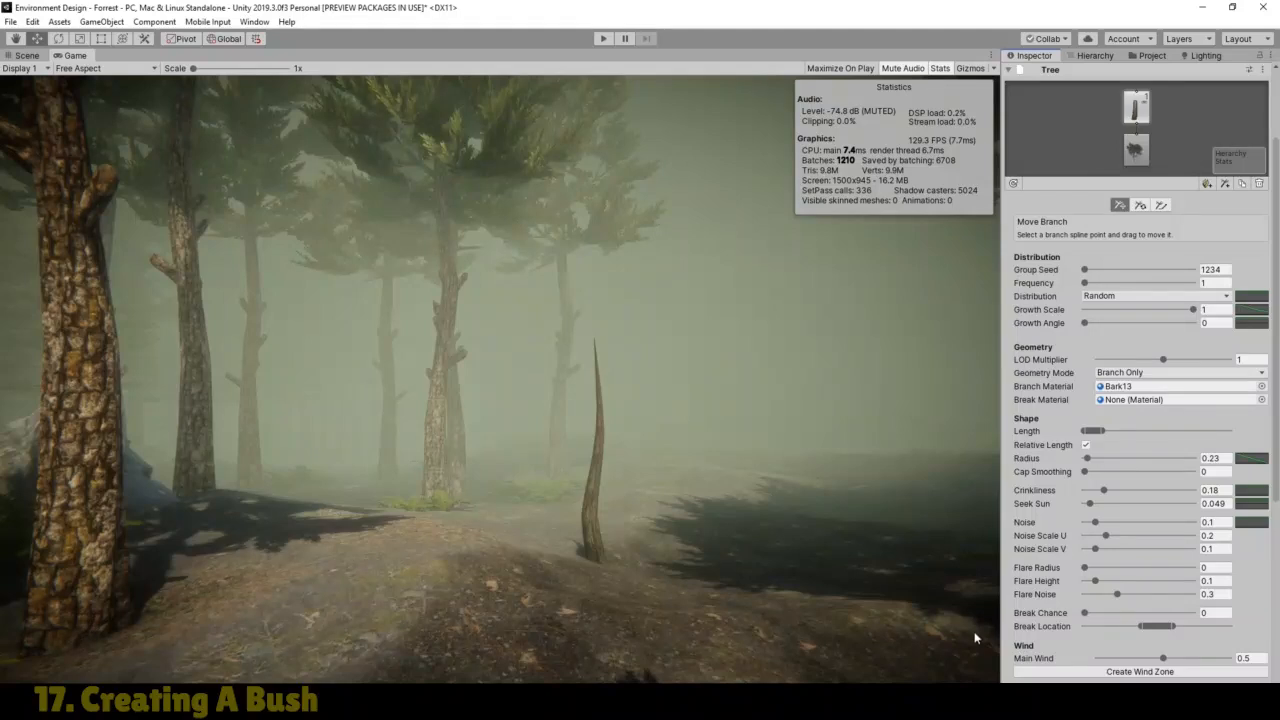
click(1085, 568)
drag(1087, 569, 1136, 599)
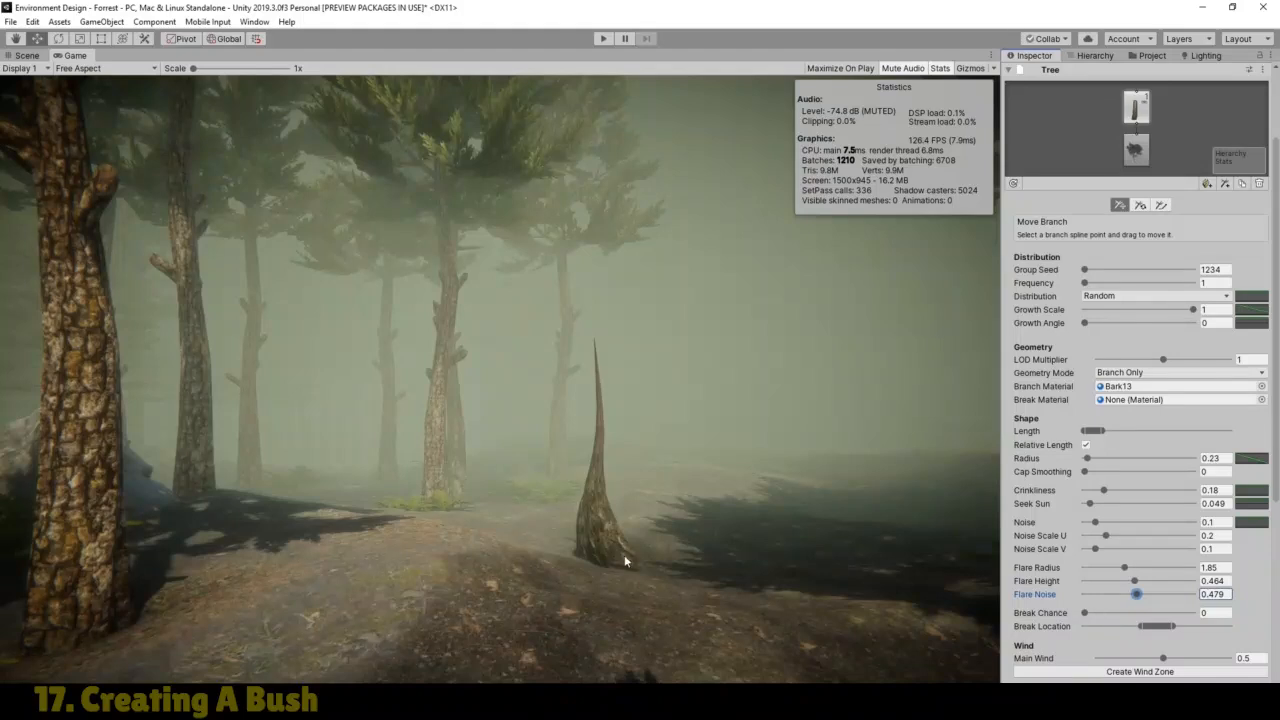
drag(1136, 594, 1113, 572)
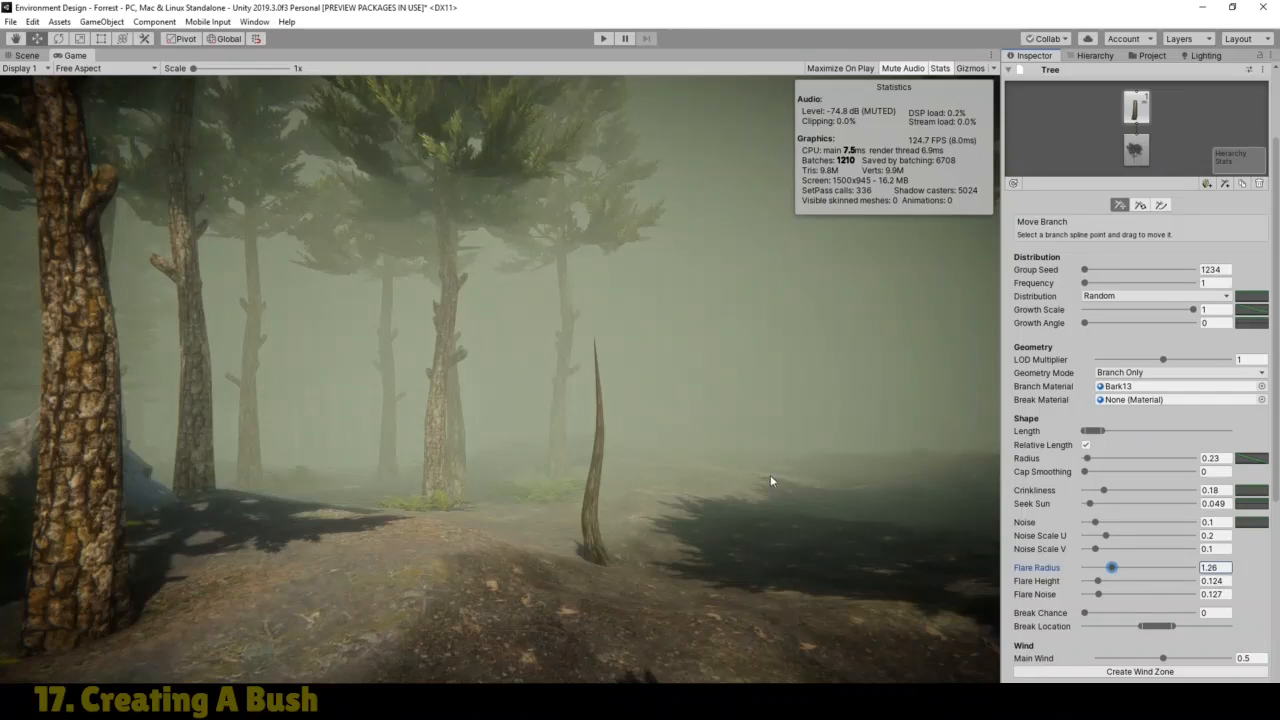
Step: Create a material named Branch5 in the Plants folder of Props
click(1150, 55)
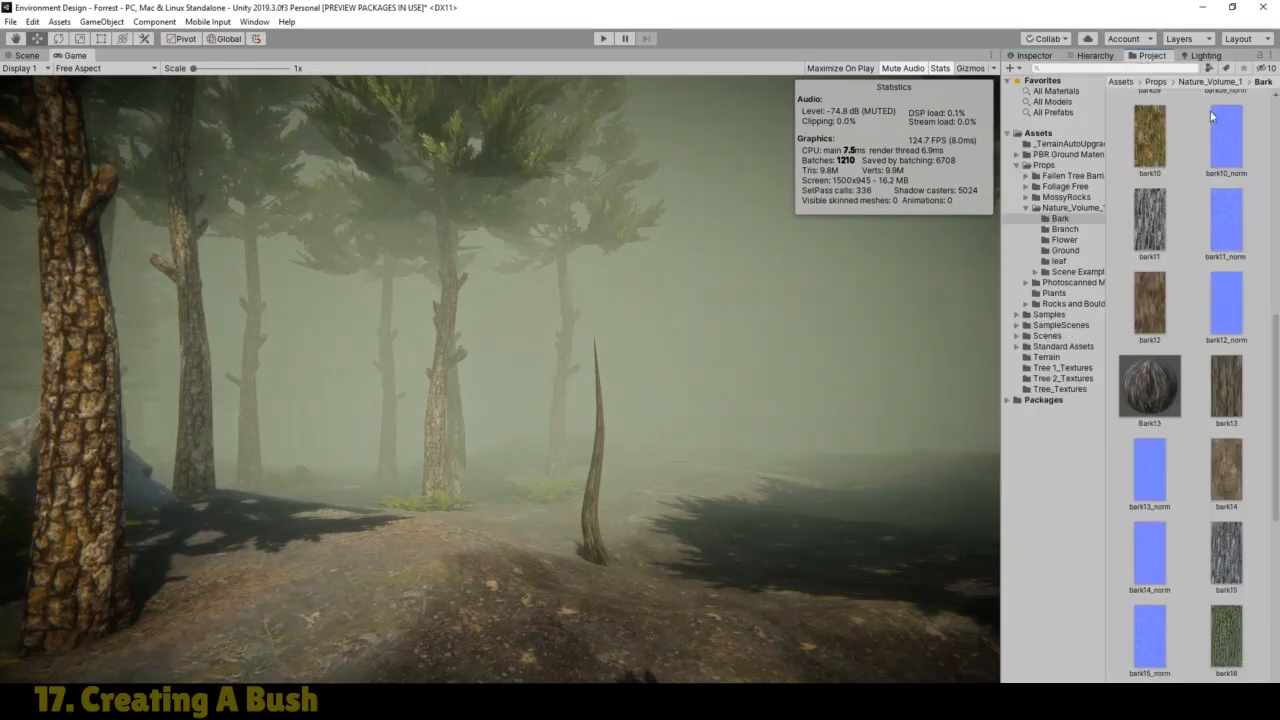
click(1157, 82)
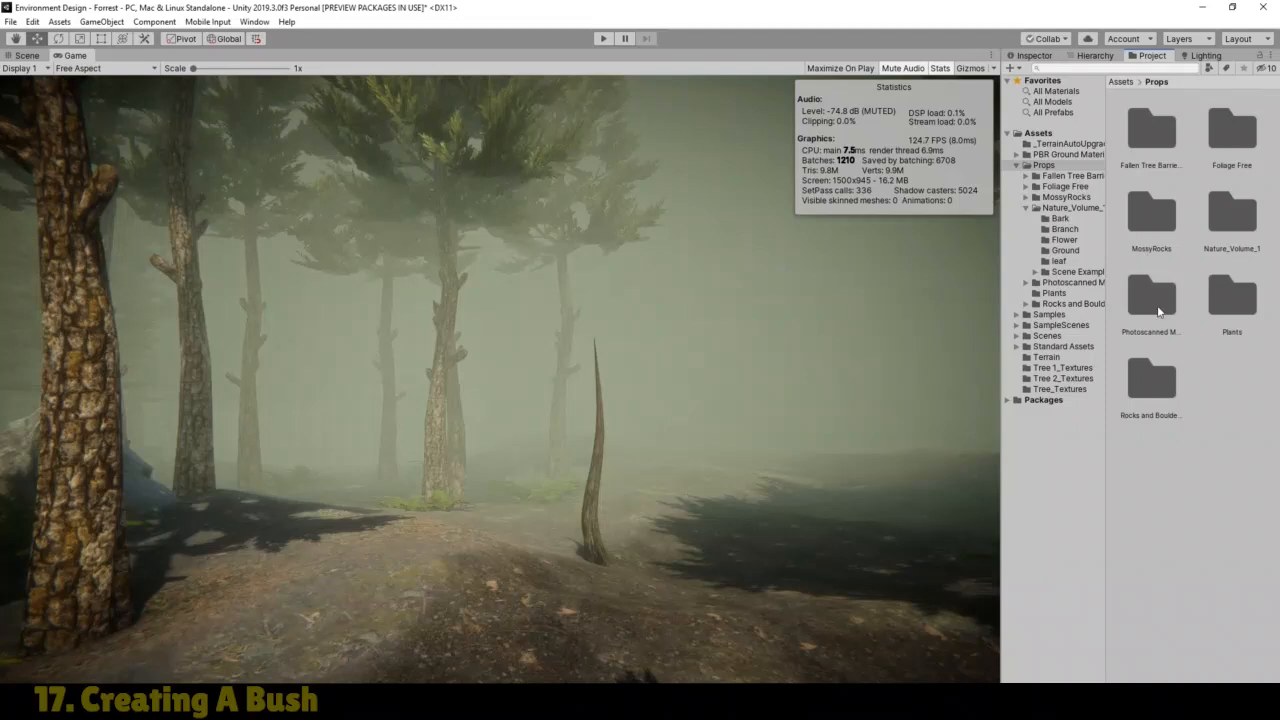
double_click(1232, 297)
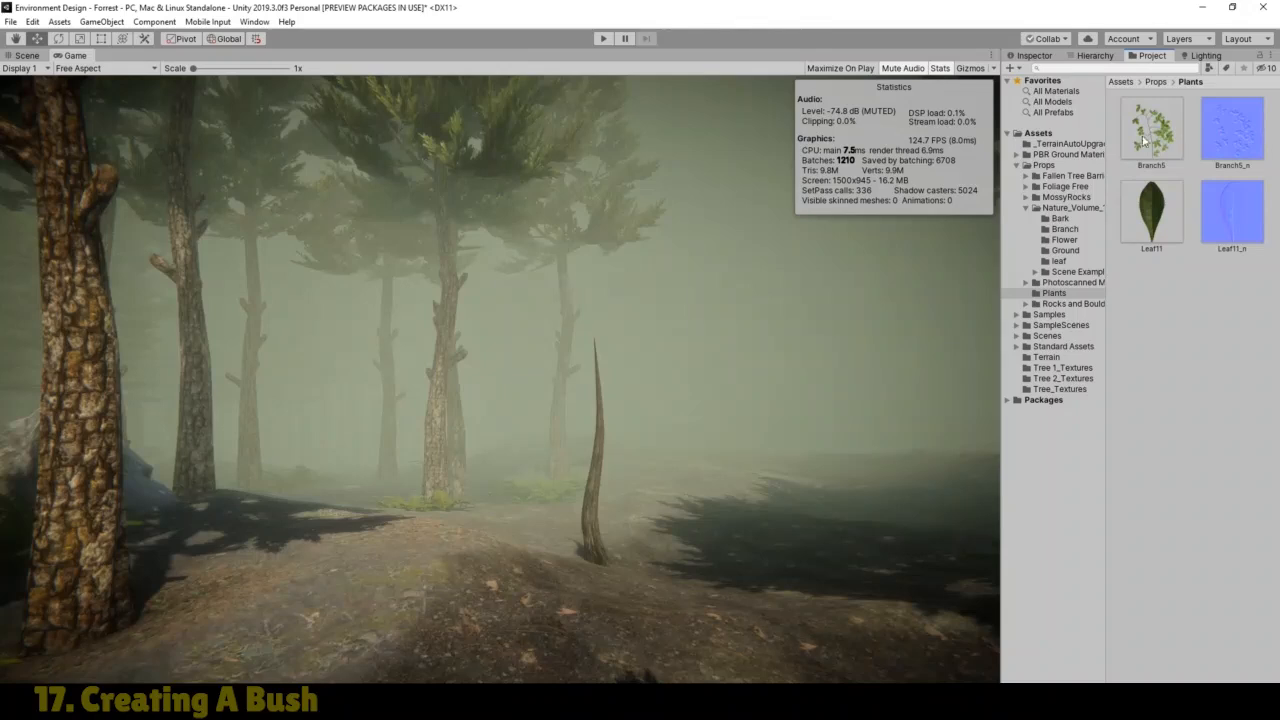
right_click(1138, 294)
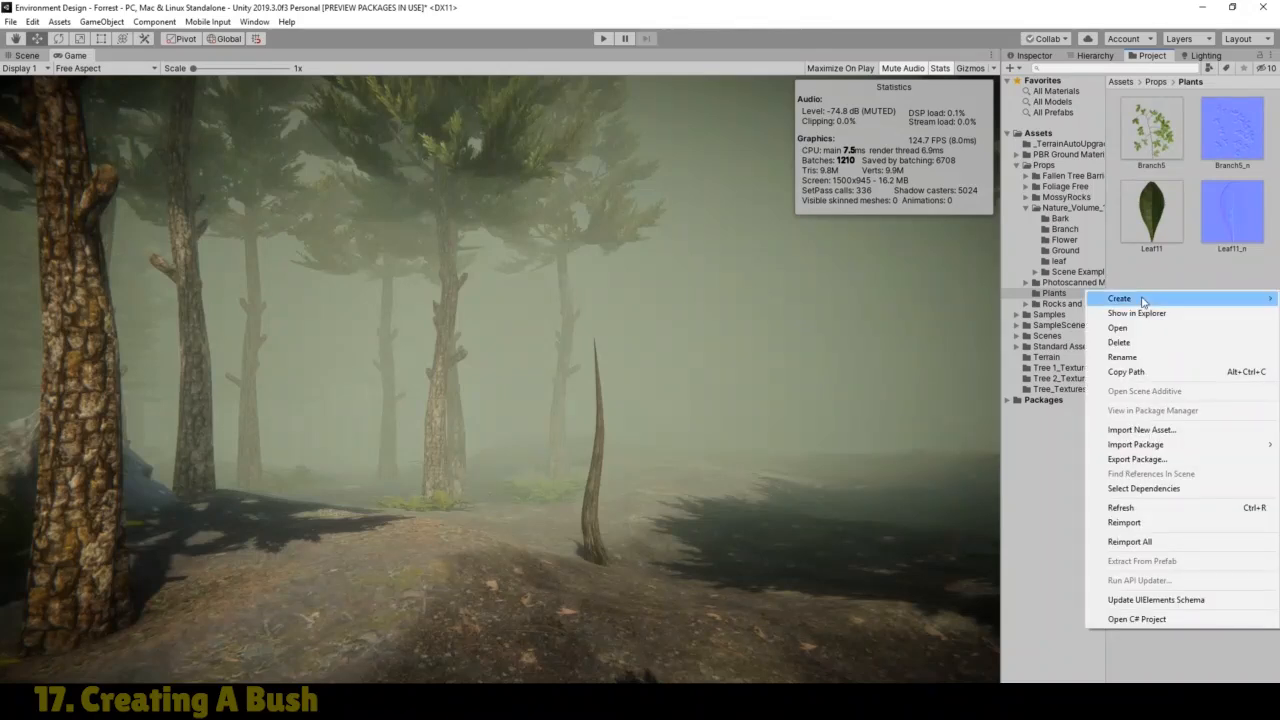
mouse_move(1140, 298)
click(986, 360)
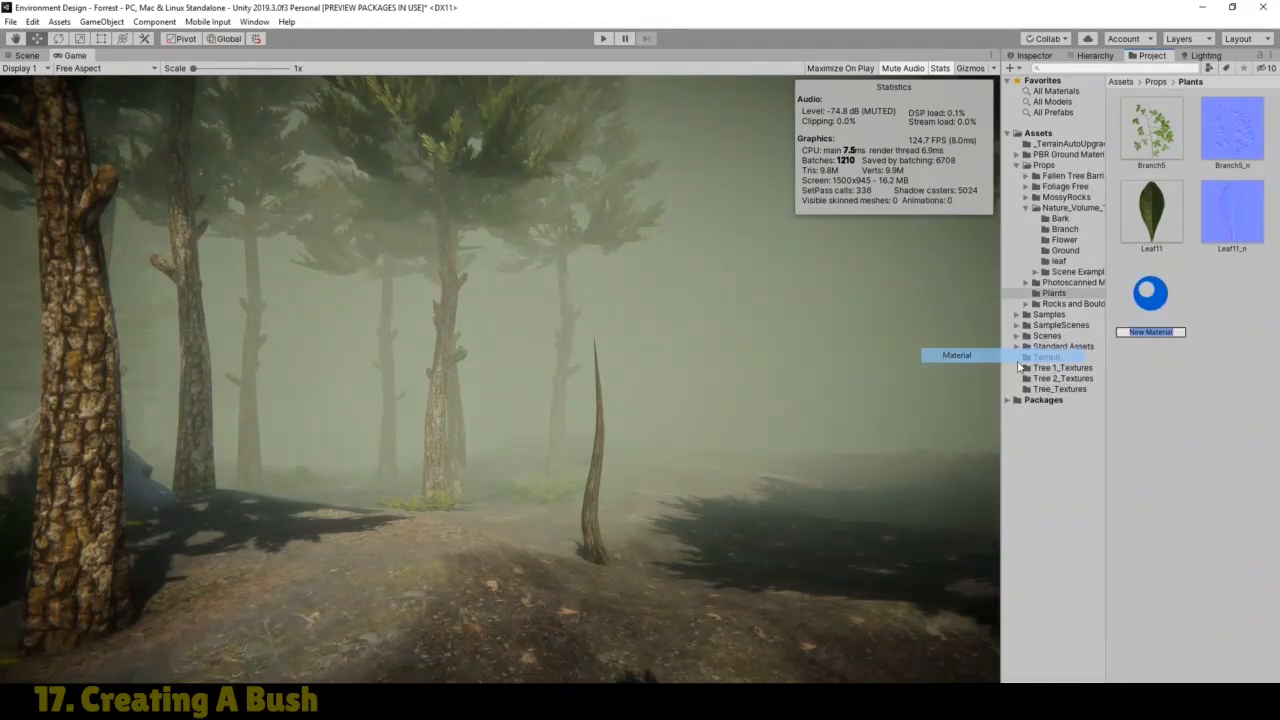
text(Bu)
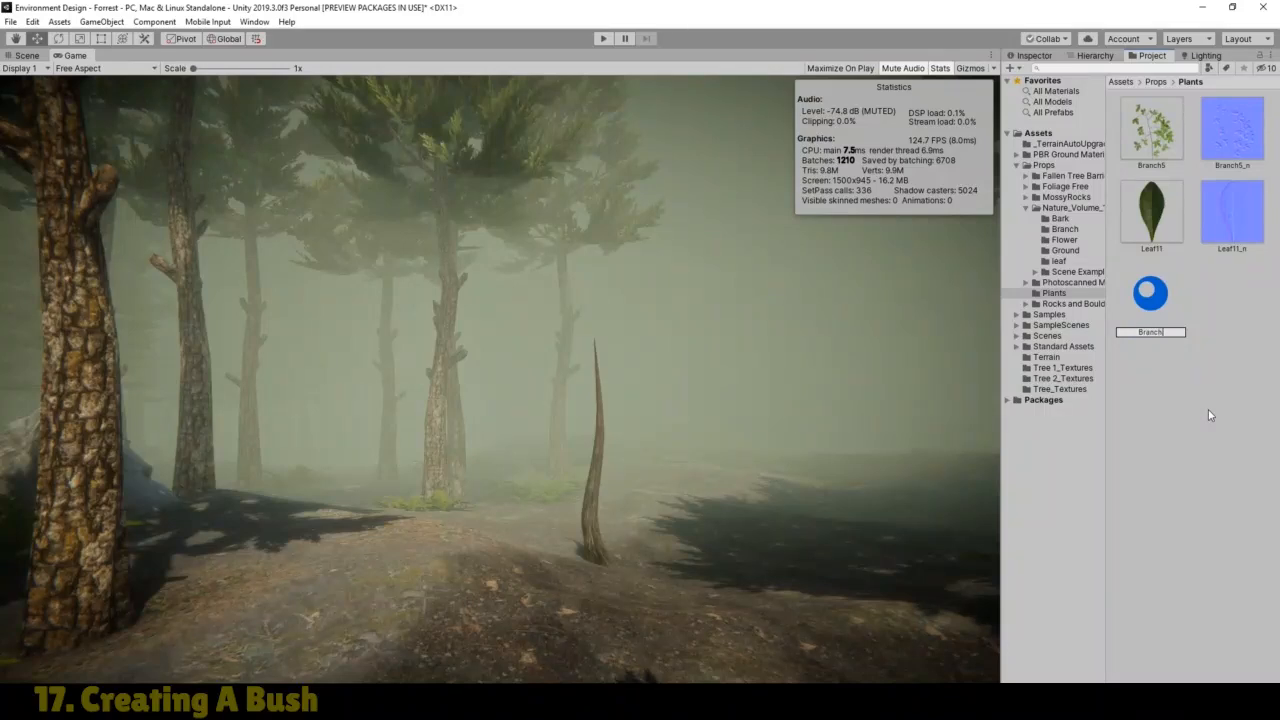
key(Return)
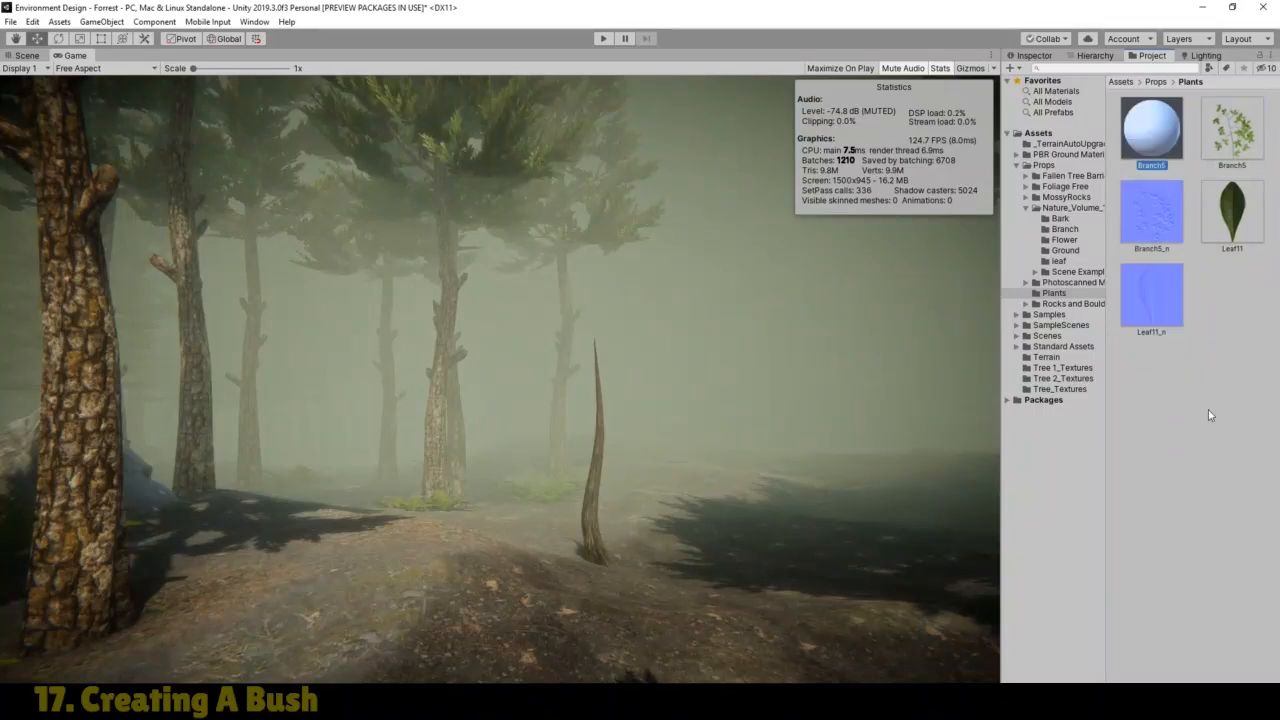
Step: Search the textures for Branch and assign Branch5 as the Branch5 material's albedo map
click(1047, 58)
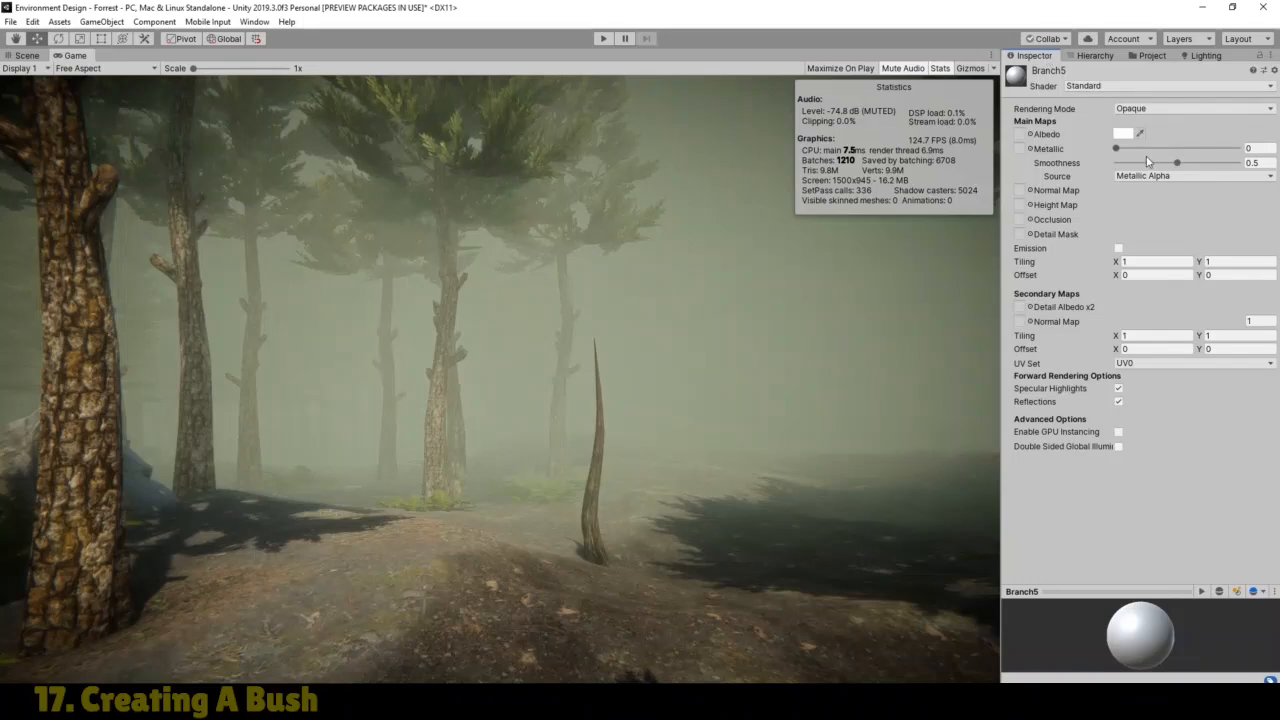
click(1031, 134)
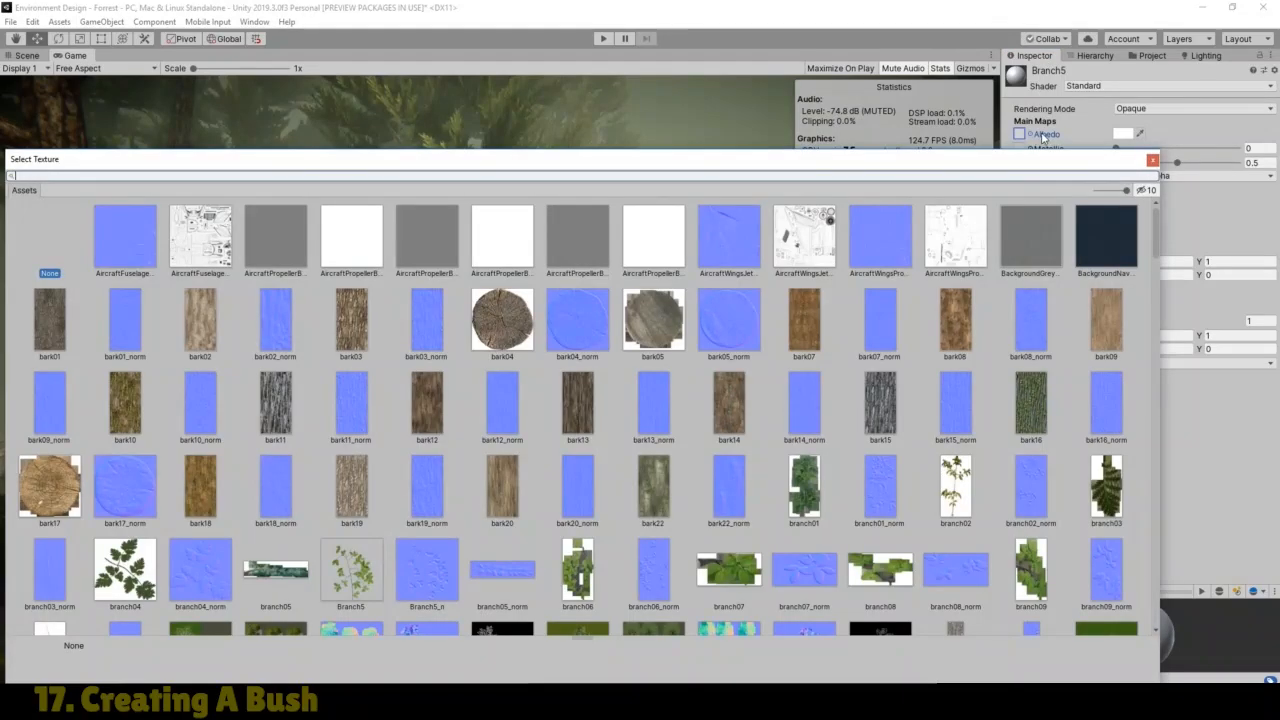
text(Branch)
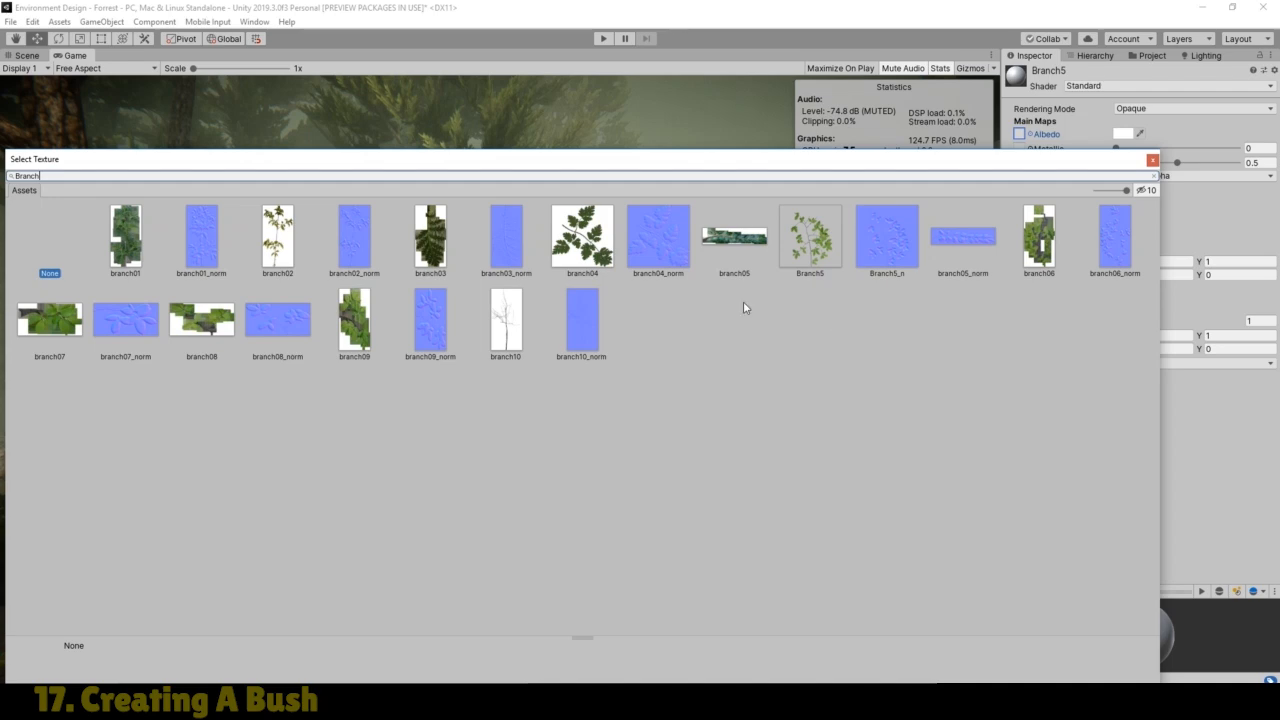
double_click(813, 245)
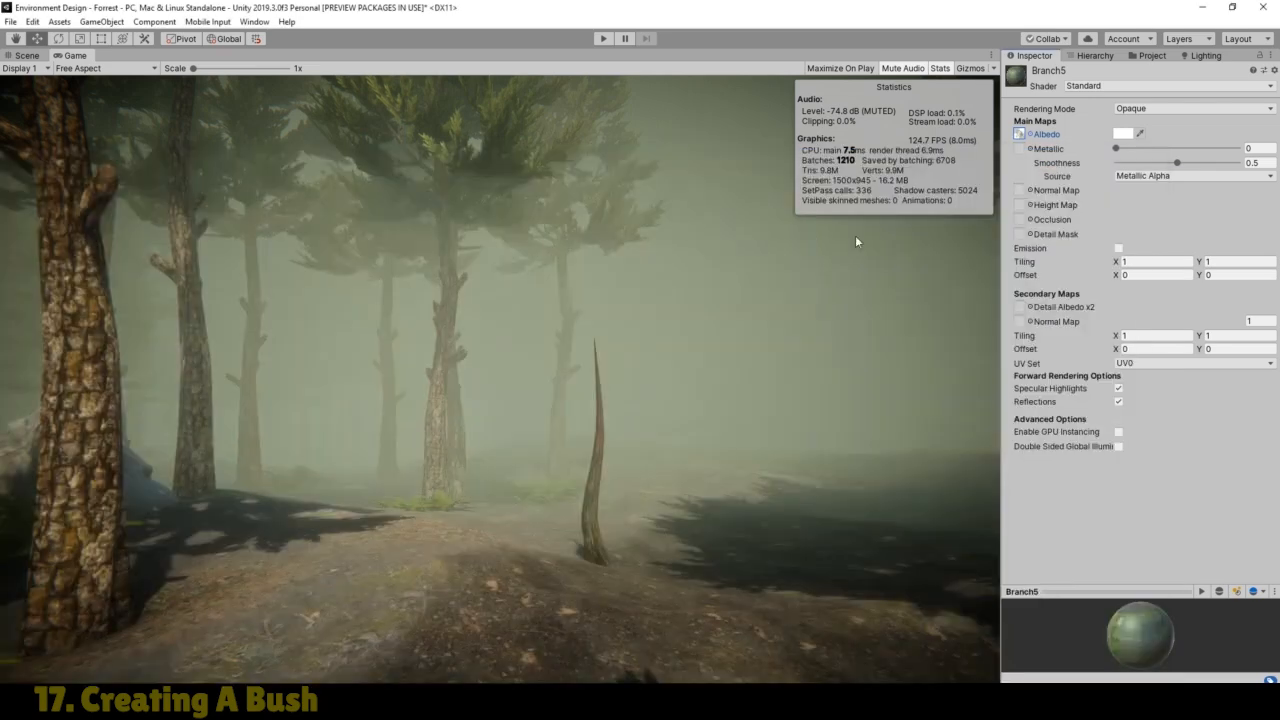
Step: Assign Branch5_n as the Branch5 material's normal map and turn off its reflections
click(1031, 190)
text(Branch)
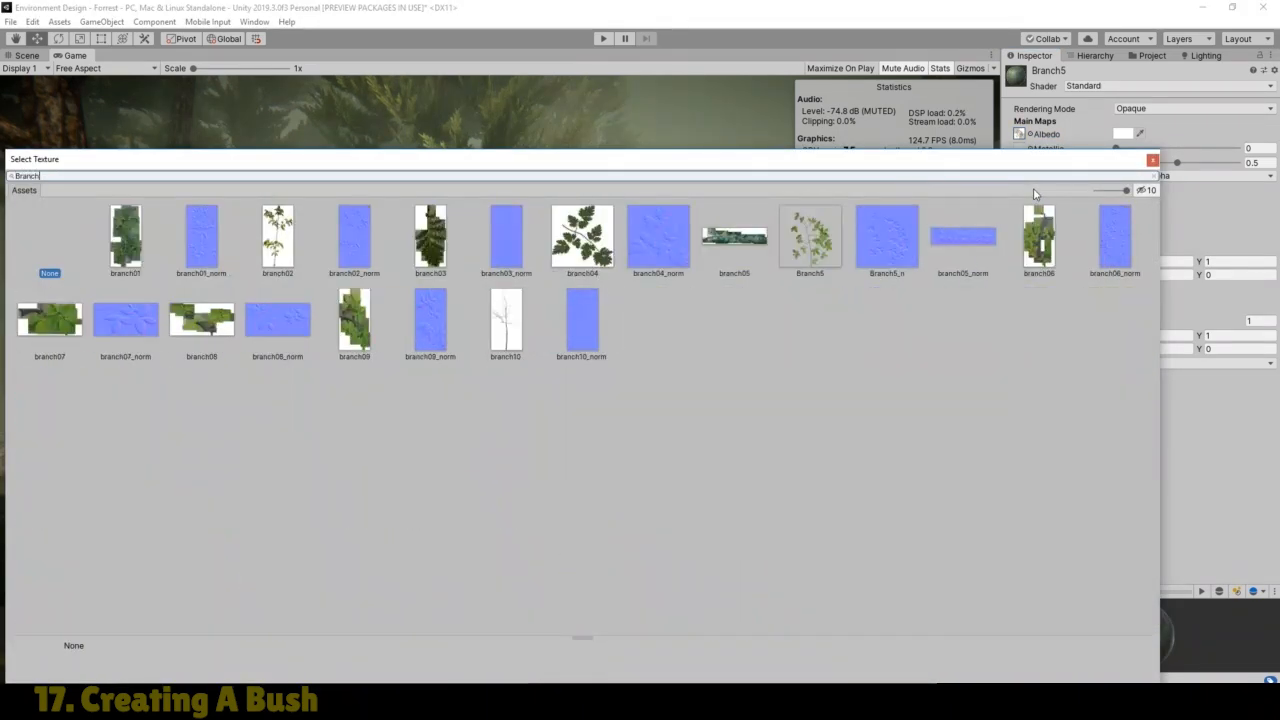
double_click(884, 230)
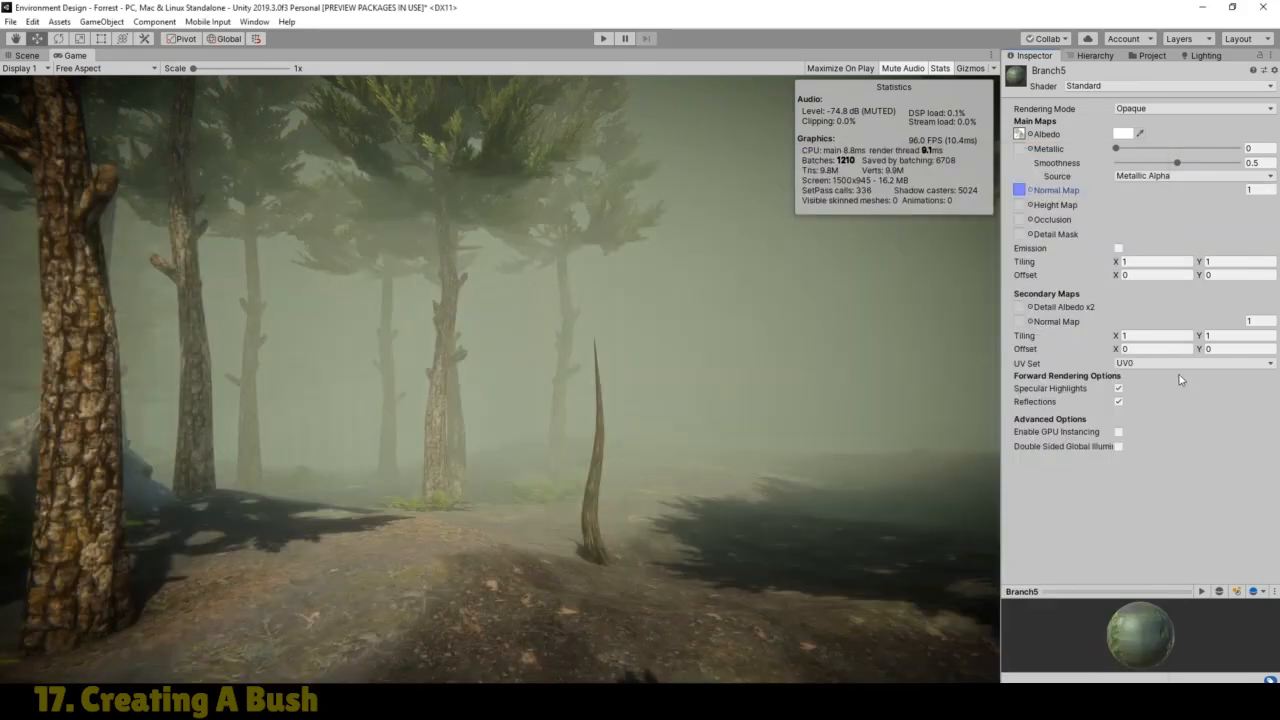
click(1118, 401)
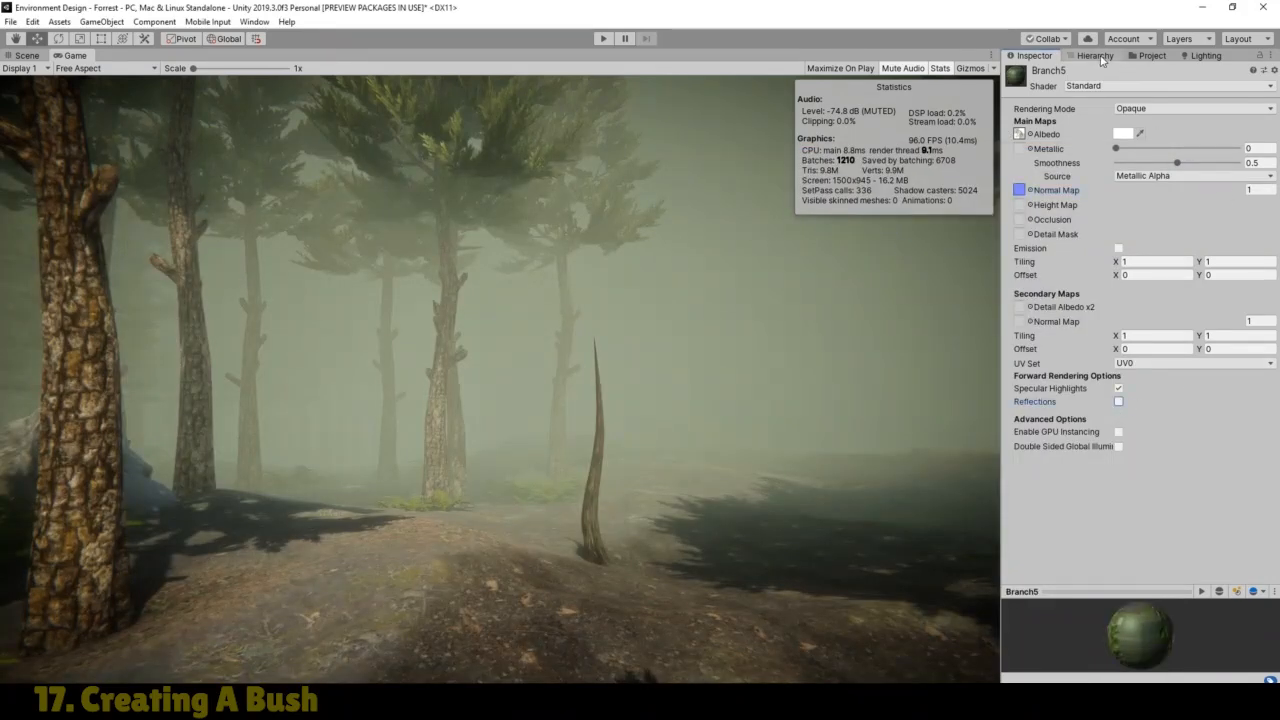
Step: Add a leaf group to the trunk of OptimizedTree
click(1148, 56)
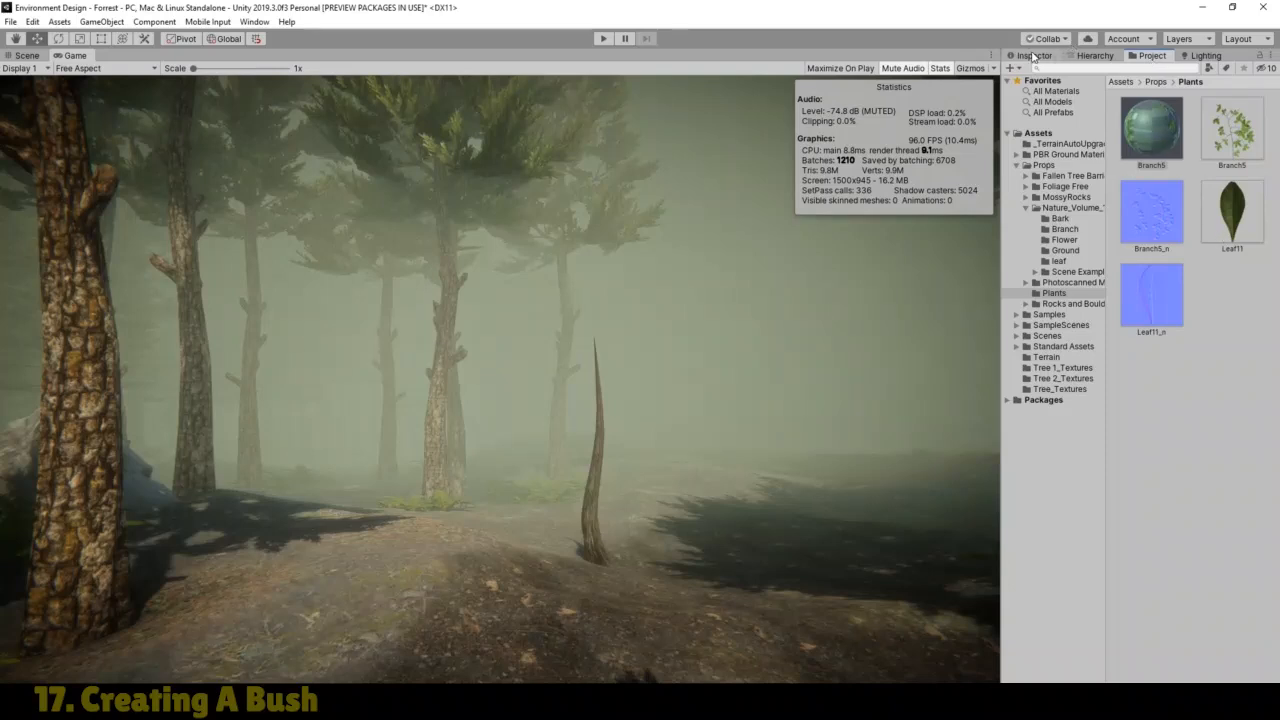
click(1094, 56)
click(1082, 155)
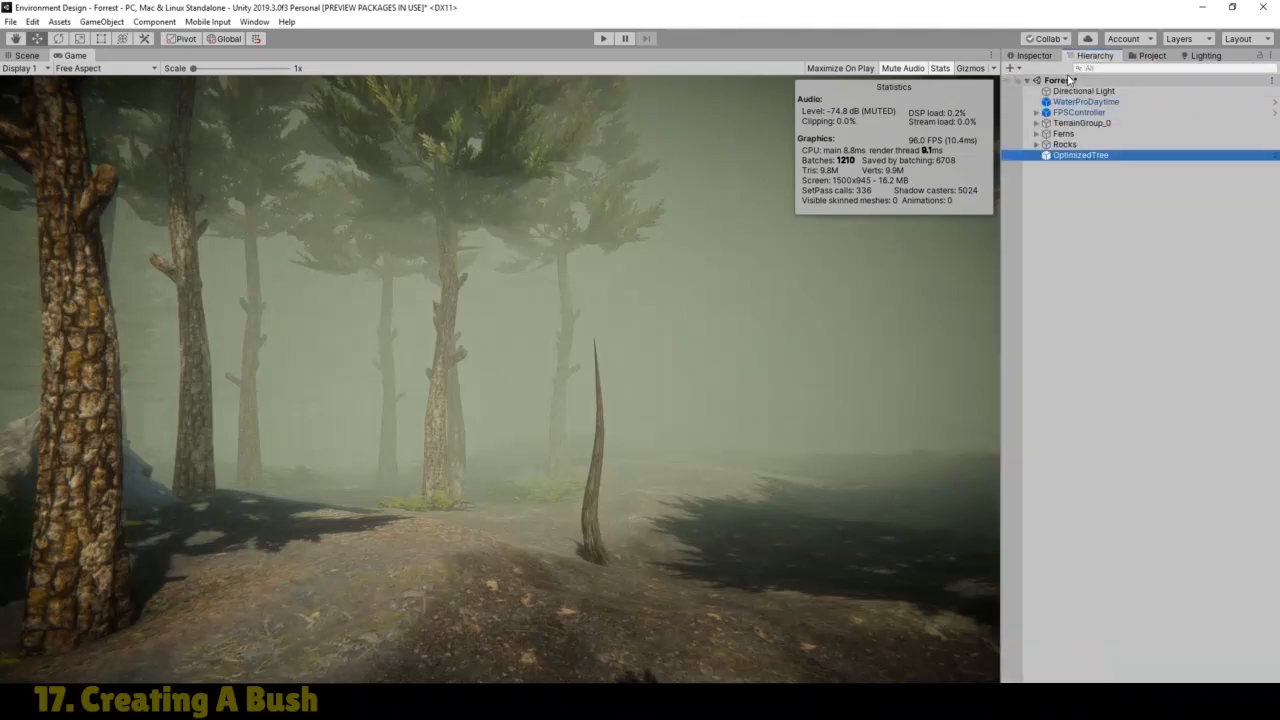
click(1034, 56)
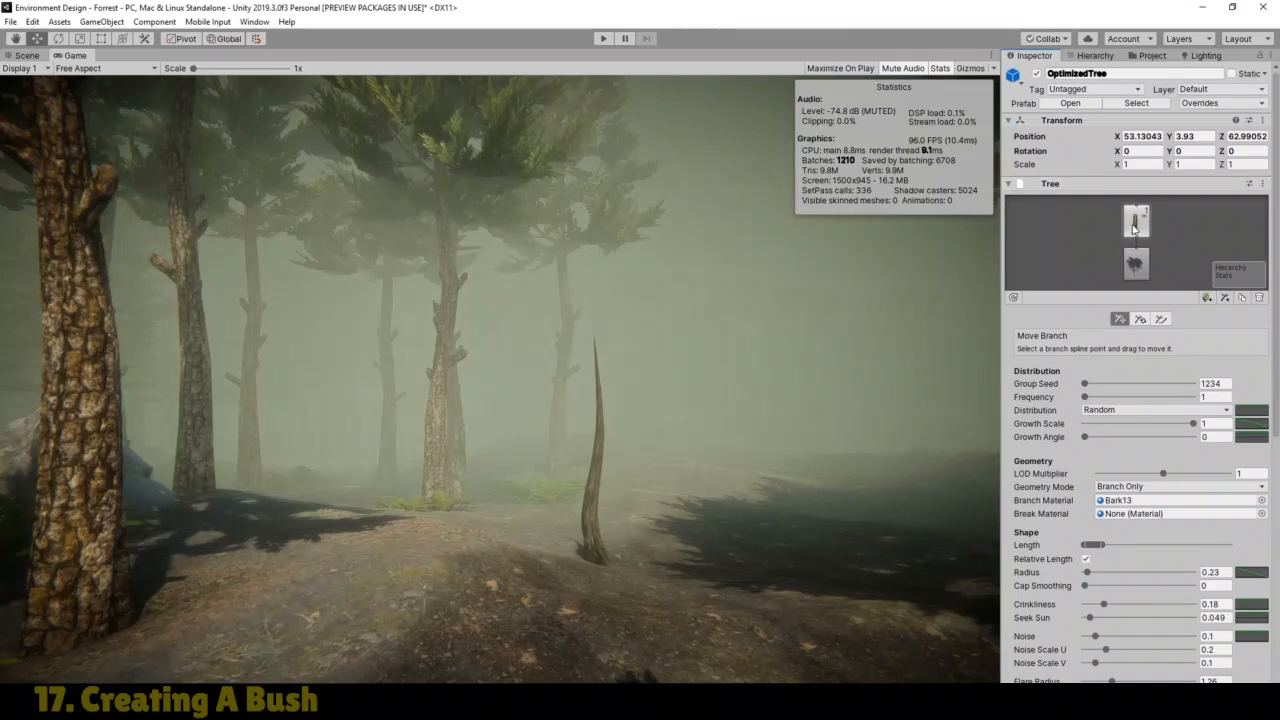
click(1208, 298)
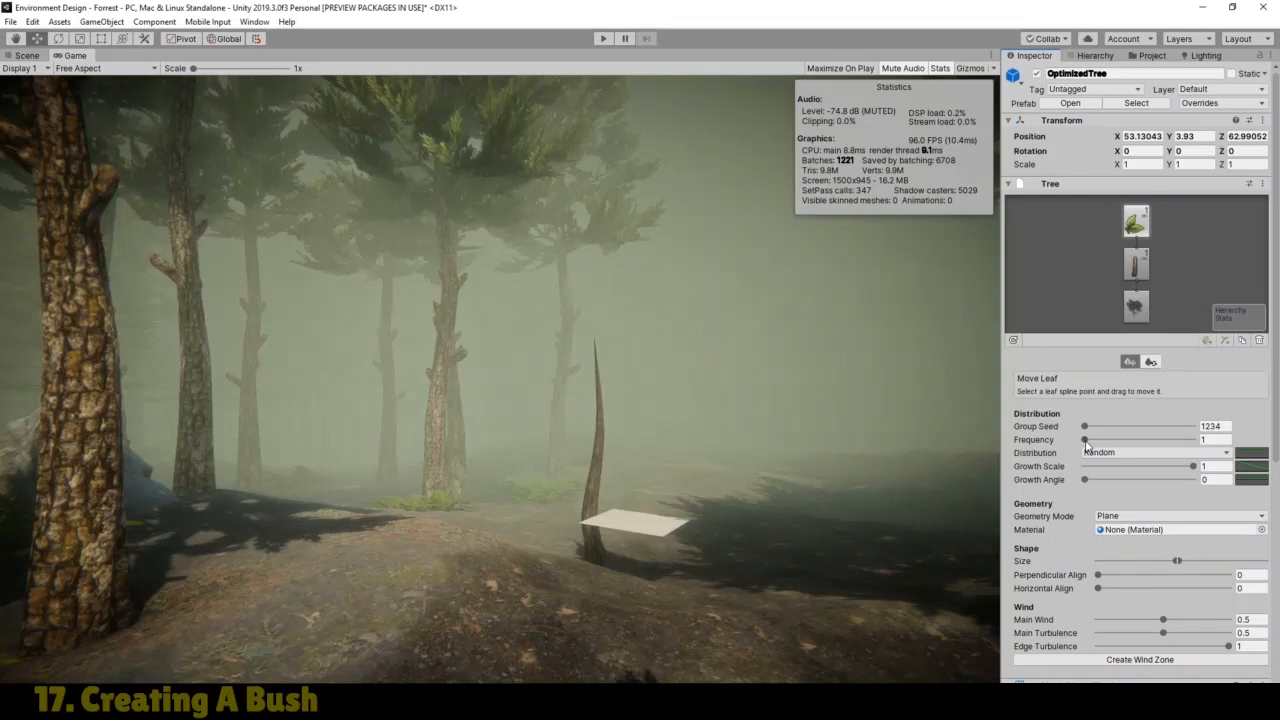
Step: Set the leaf group's frequency to 4
click(1212, 440)
text(4)
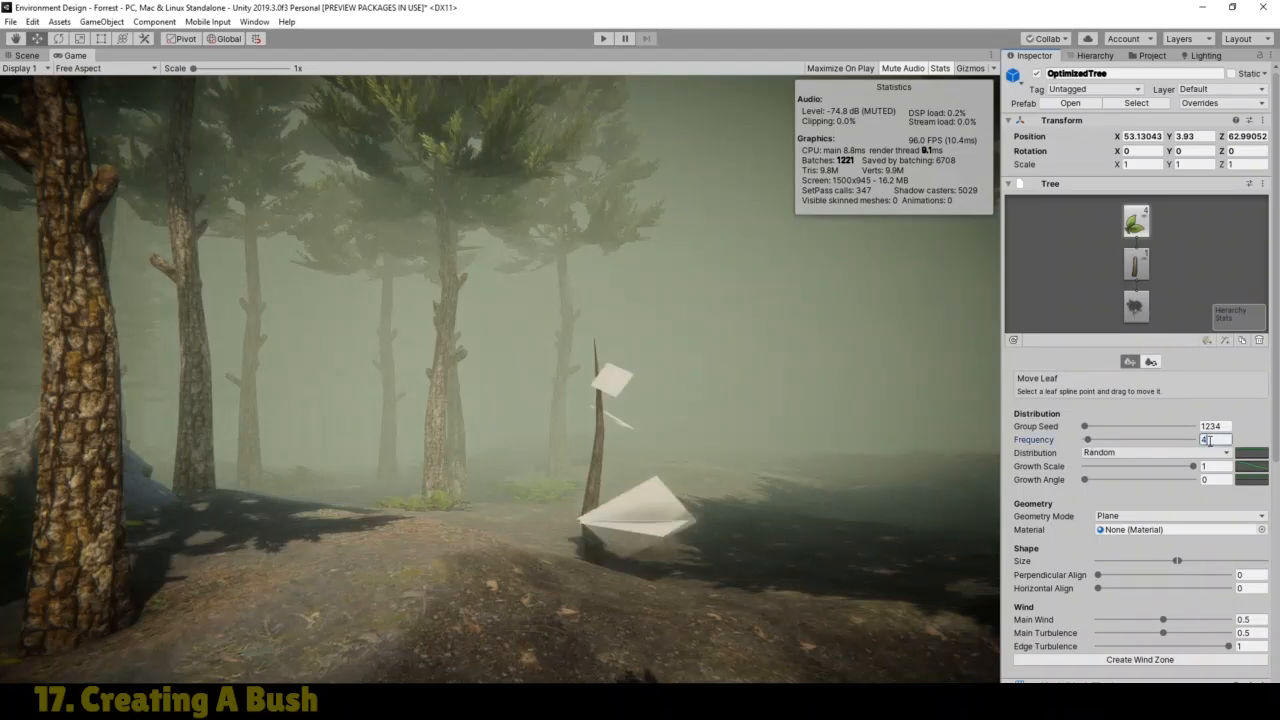
key(Return)
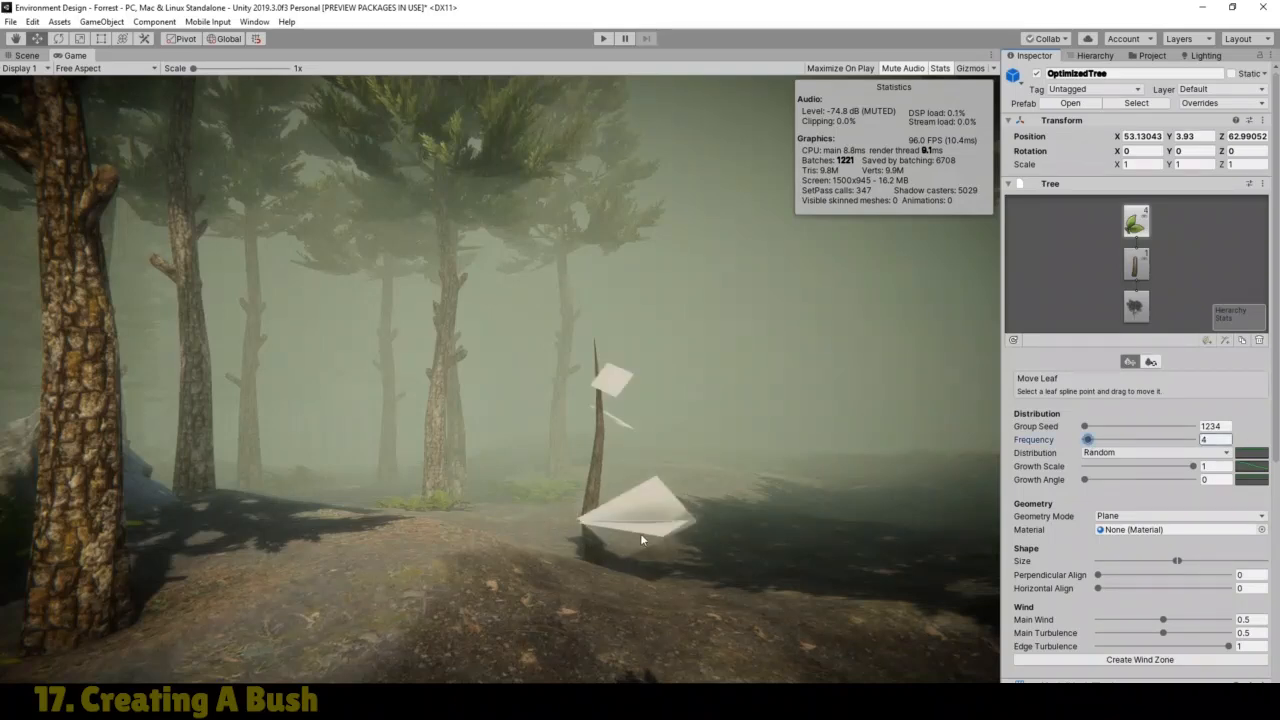
Step: Try the Alternate and Opposite leaf distributions, and settle on Whorled with a whorled step of 2
click(1143, 456)
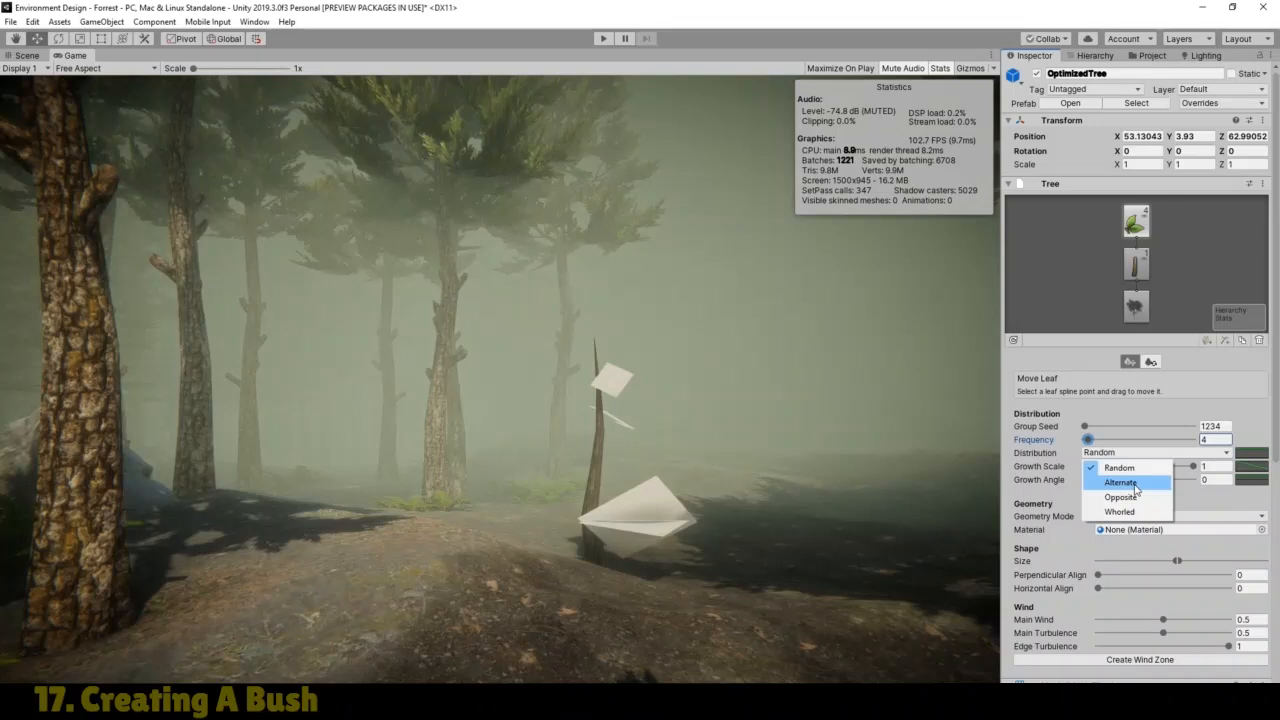
click(1133, 483)
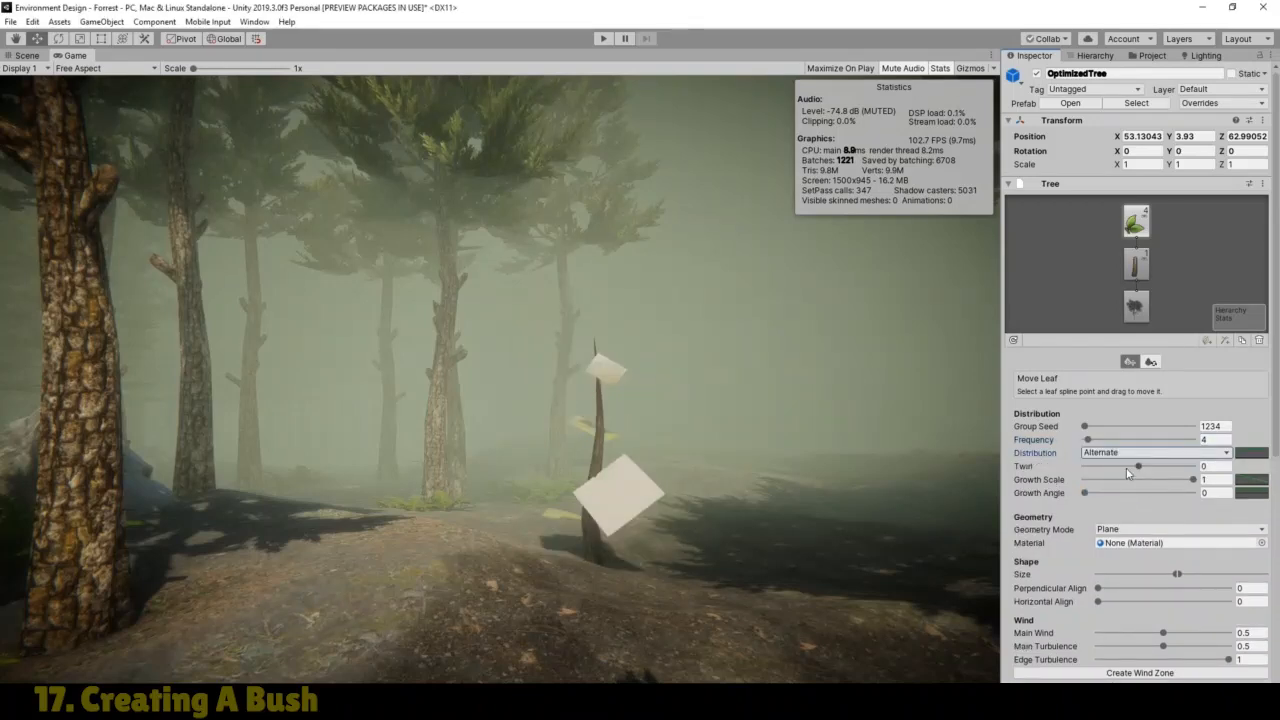
click(1120, 455)
click(1118, 490)
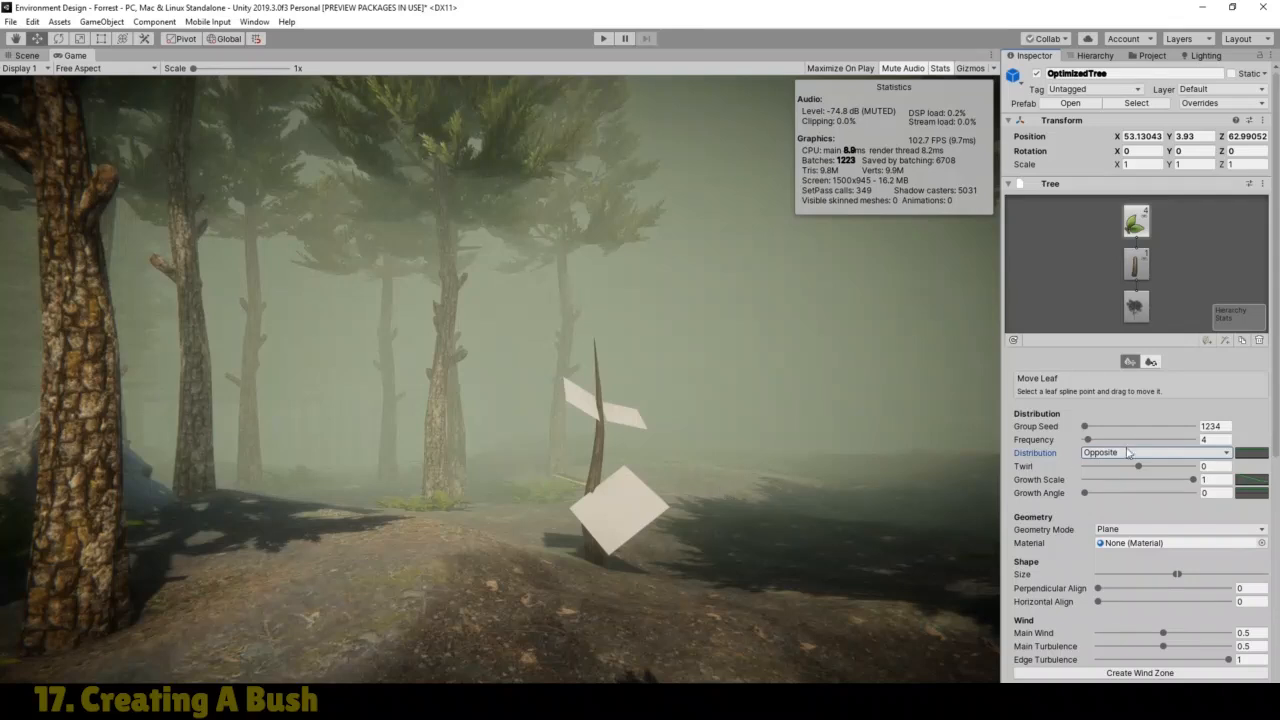
click(1124, 455)
click(1120, 511)
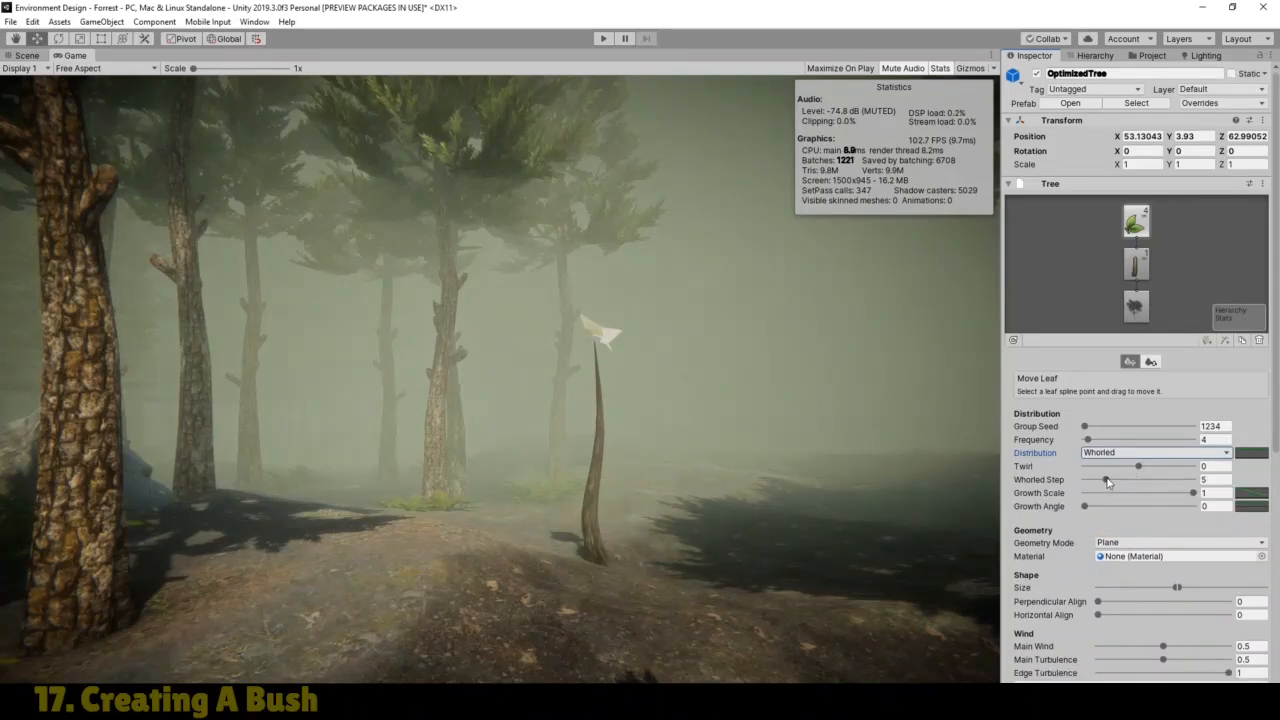
mouse_move(1106, 482)
mouse_down()
mouse_move(1160, 483)
mouse_move(1094, 492)
mouse_up()
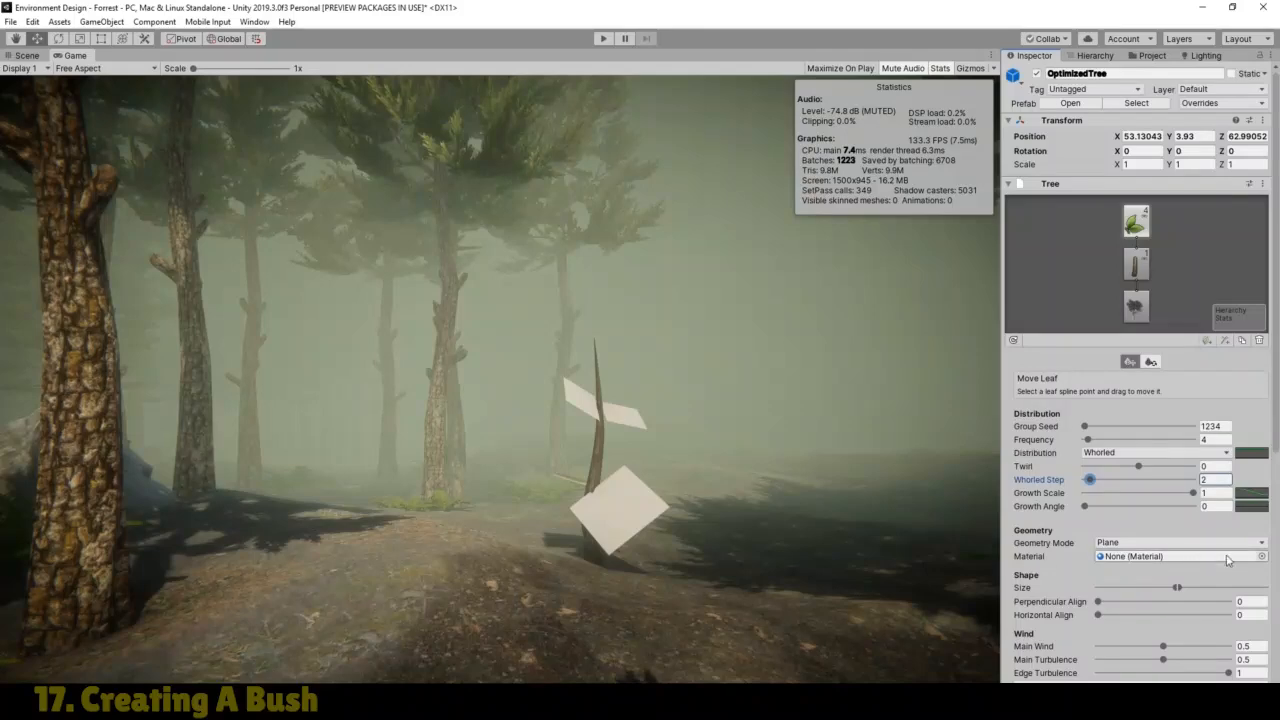
Step: Assign the Branch5 material to the leaf group and apply the Nature/Tree Creator Leaves Fast shader to it
click(1262, 557)
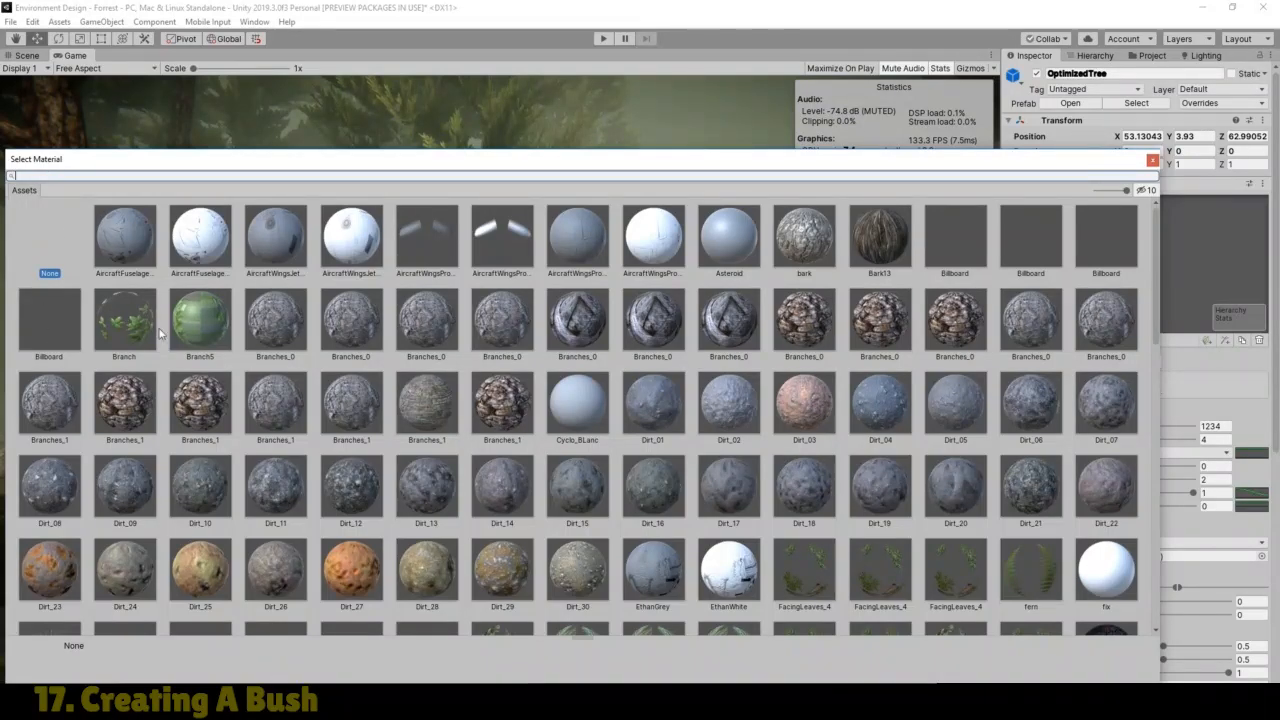
click(207, 360)
double_click(205, 320)
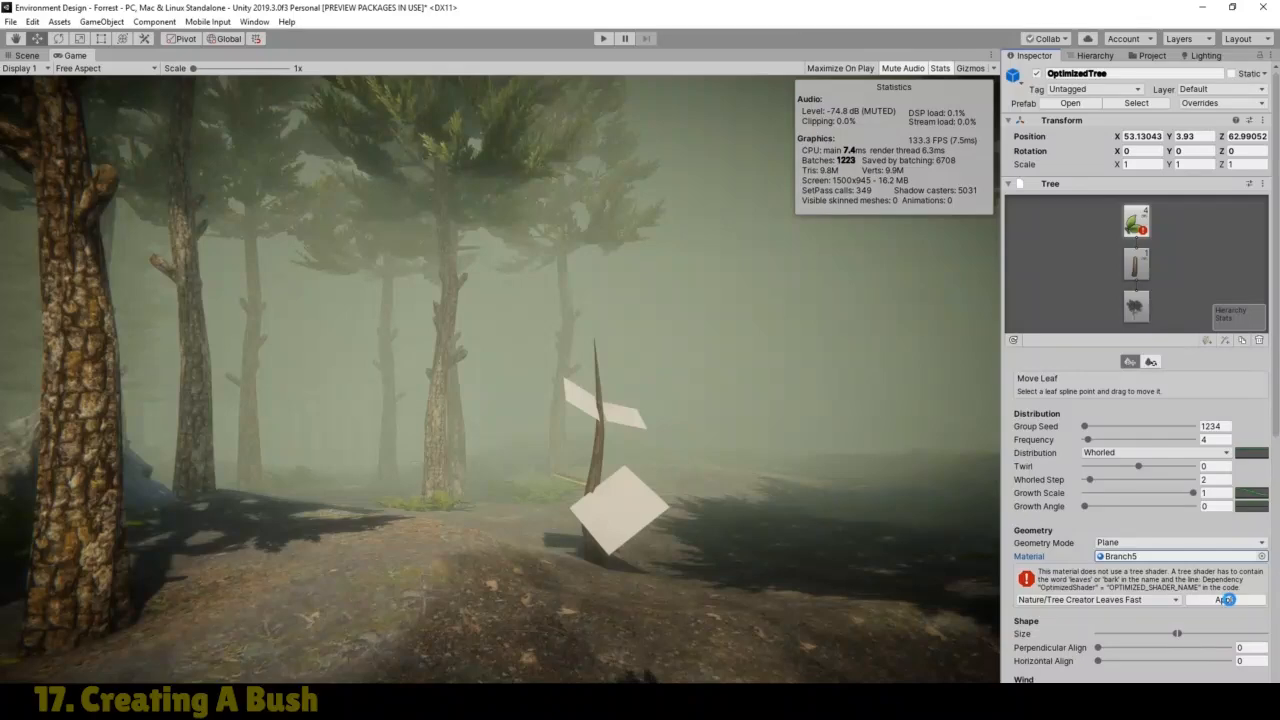
click(1226, 599)
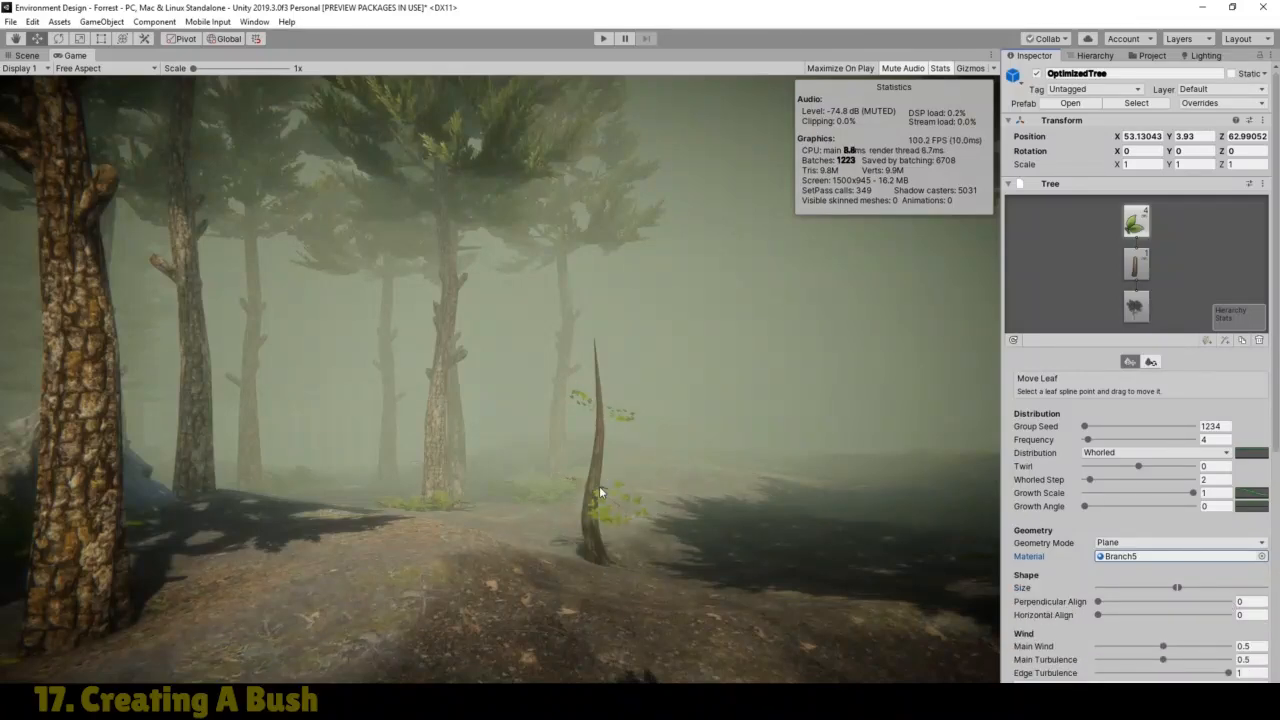
Step: Examine the bush's textured leaves up close in the scene from different angles, and return to the game camera's view
click(26, 56)
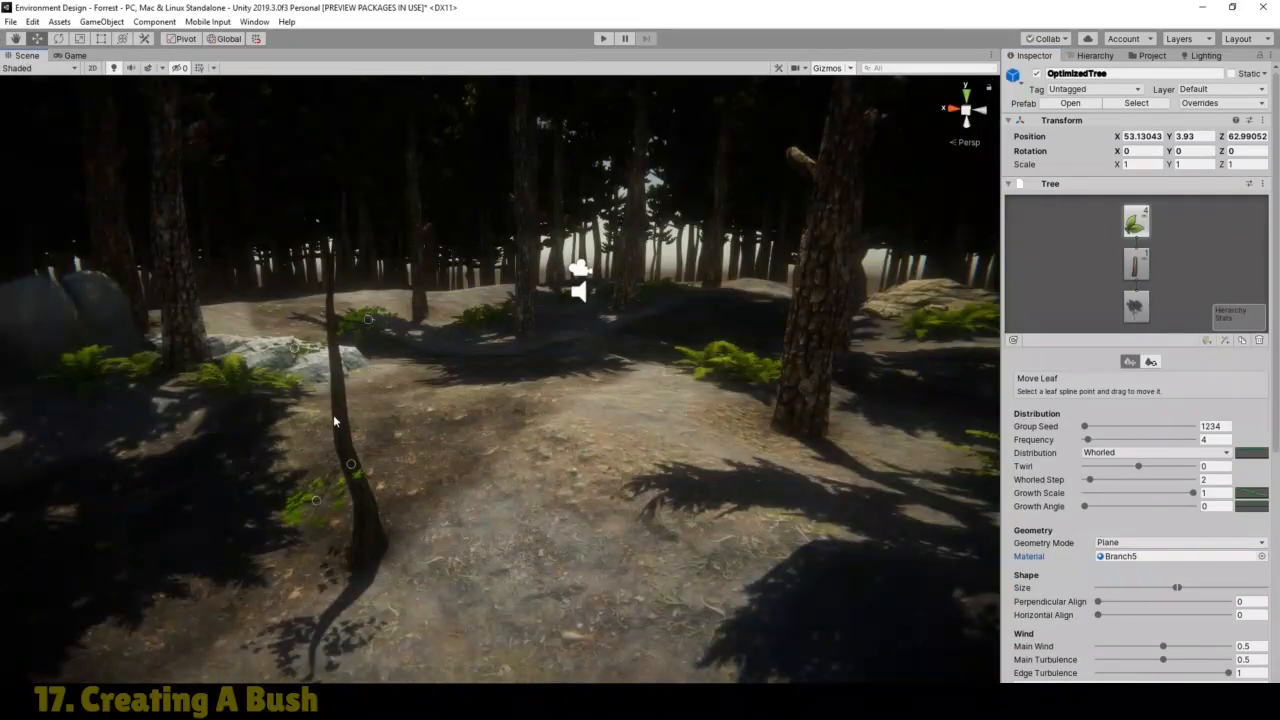
scroll(345, 422, up, 2)
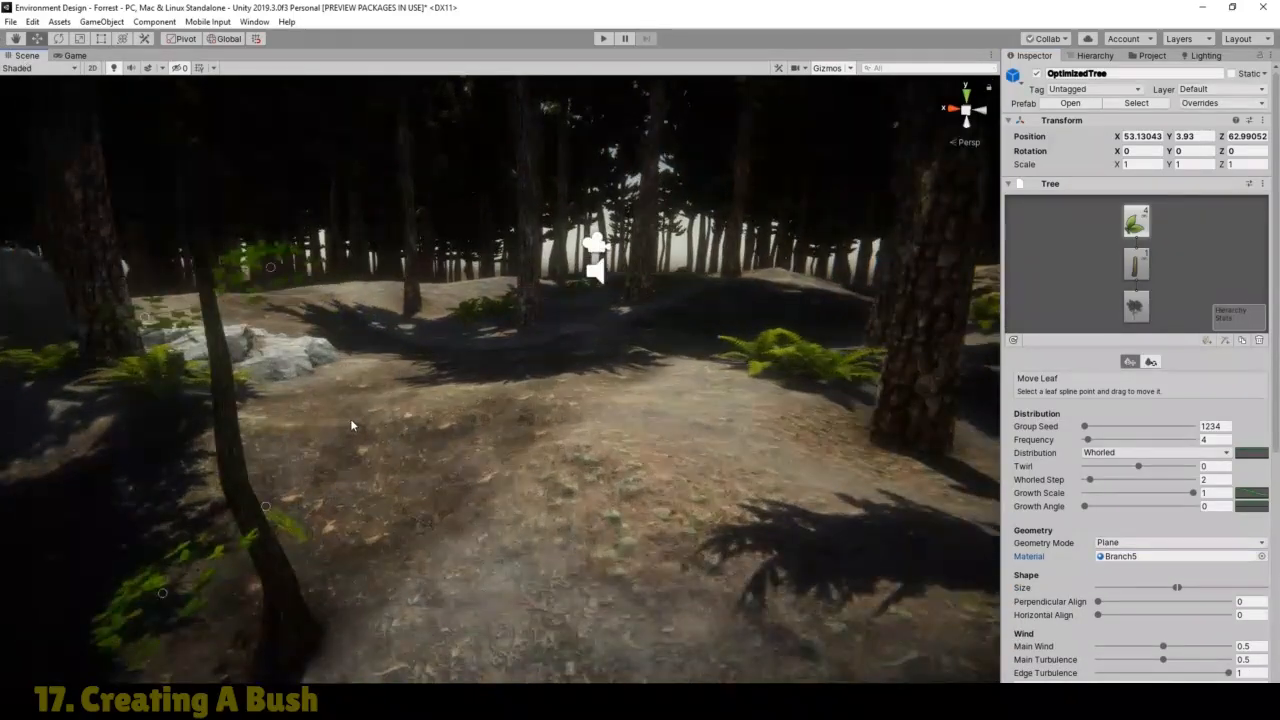
click(15, 39)
key(a)
right_drag(285, 334, 531, 368)
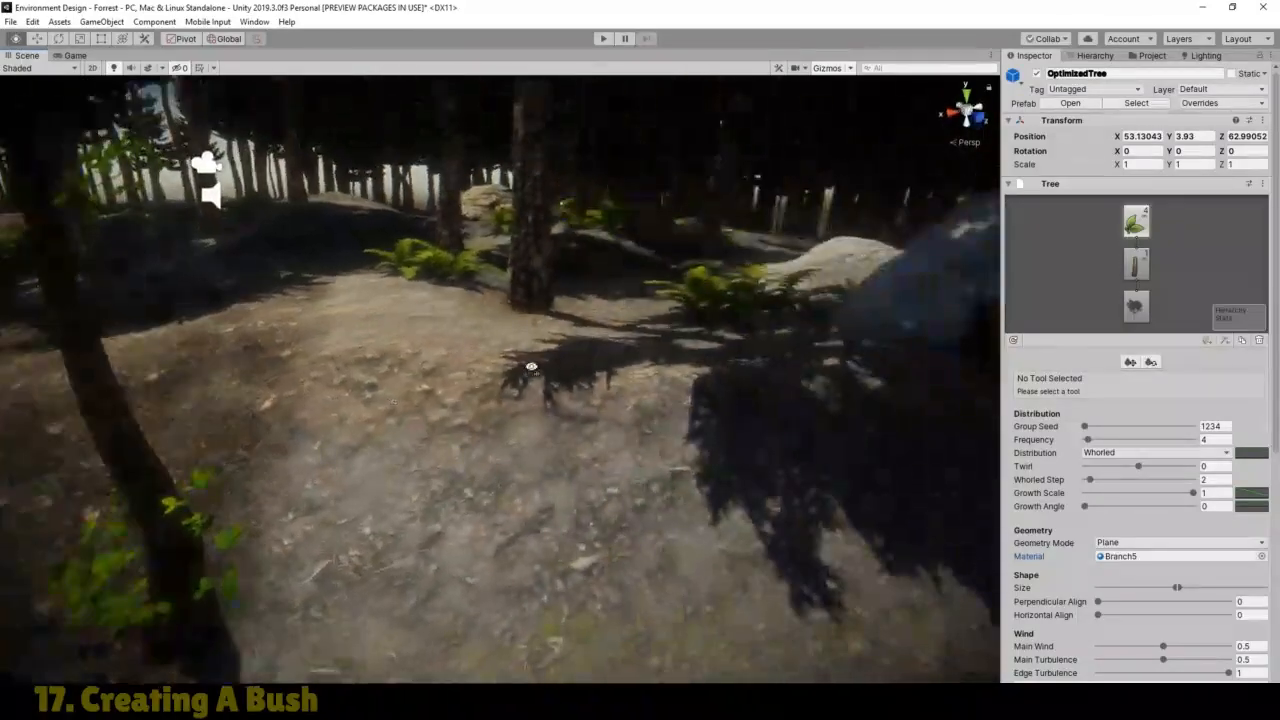
drag(438, 366, 488, 392)
scroll(498, 377, down, 3)
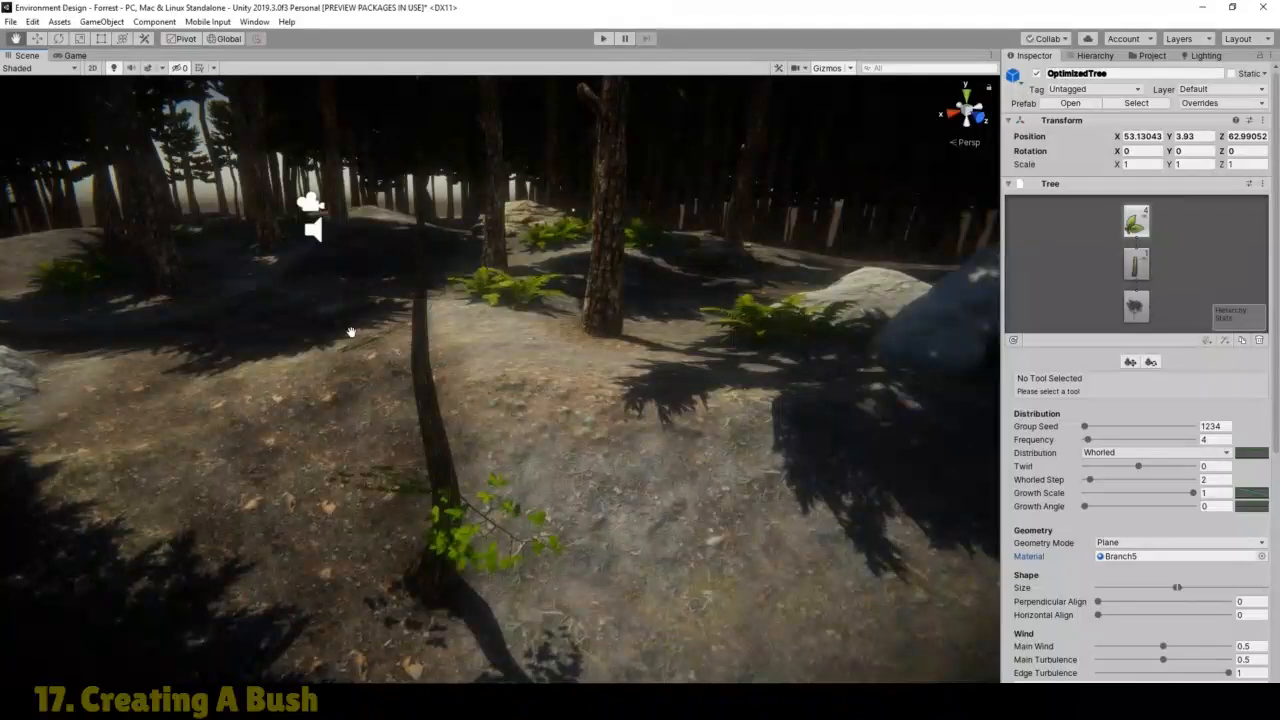
click(70, 56)
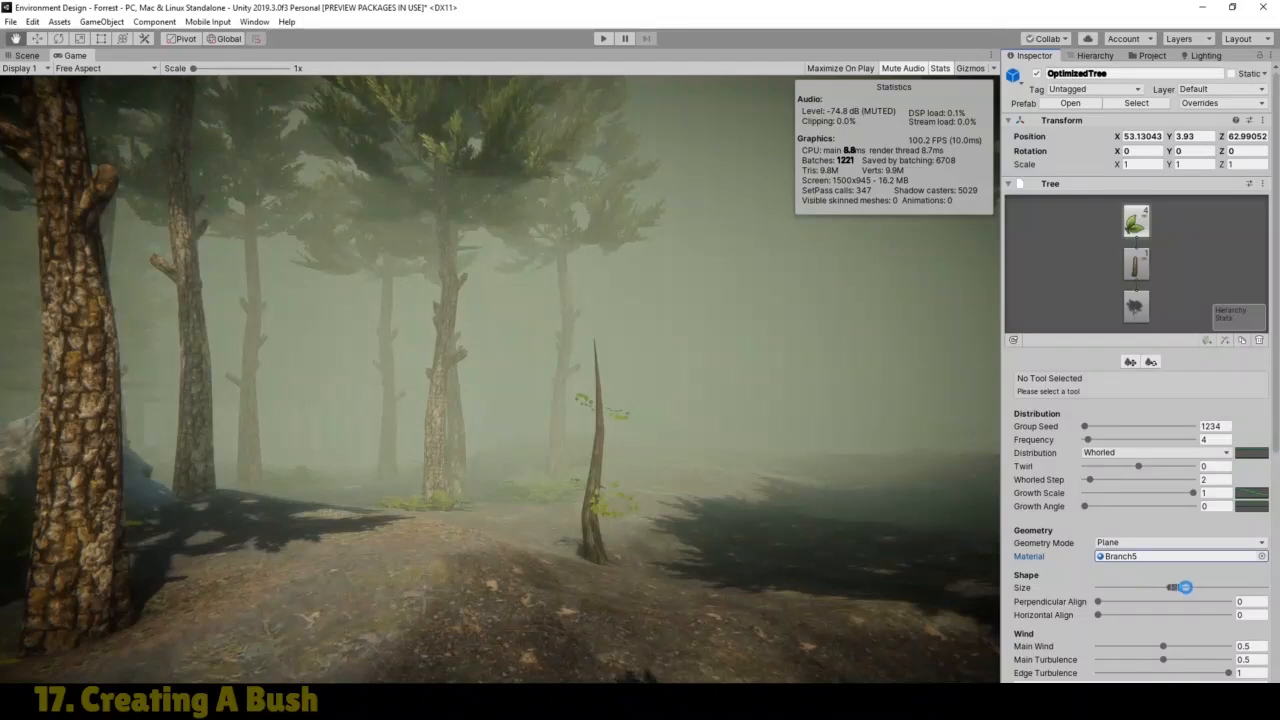
Step: Enlarge the leaves' size range and set their perpendicular align to about 0.429 and horizontal align to about 0.276
drag(1181, 587, 1216, 587)
click(1185, 587)
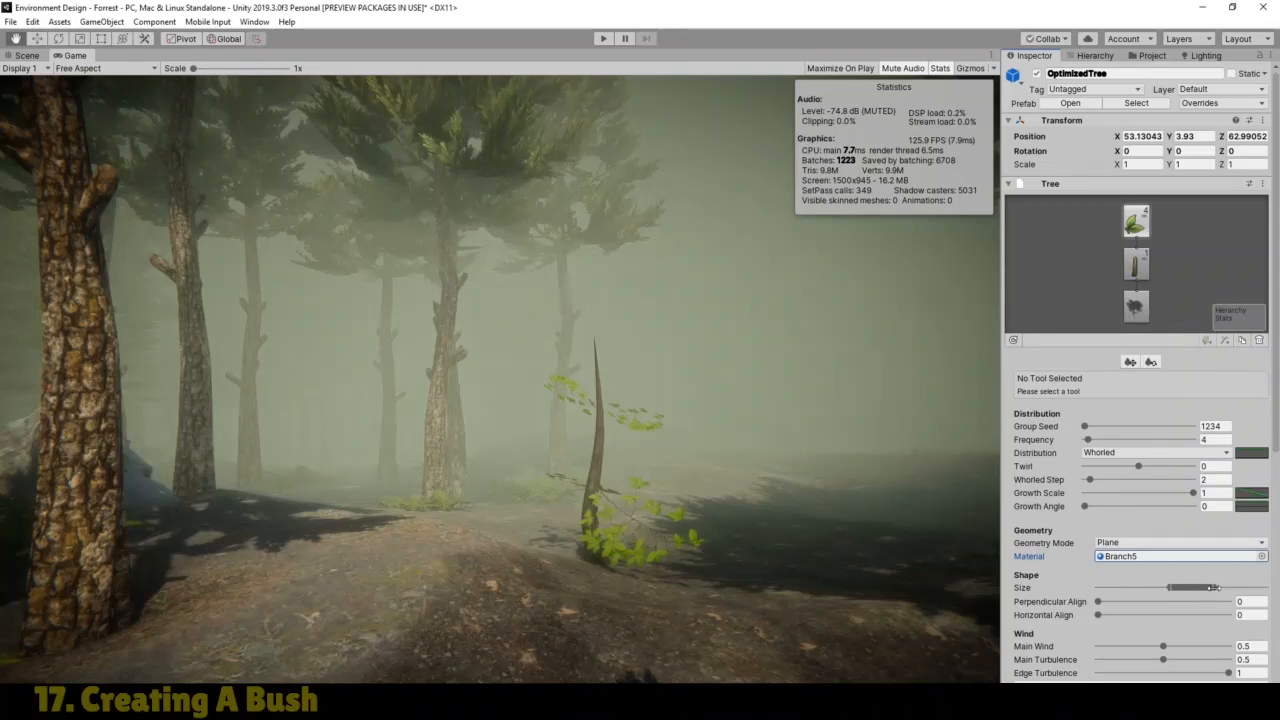
drag(1190, 592, 1192, 585)
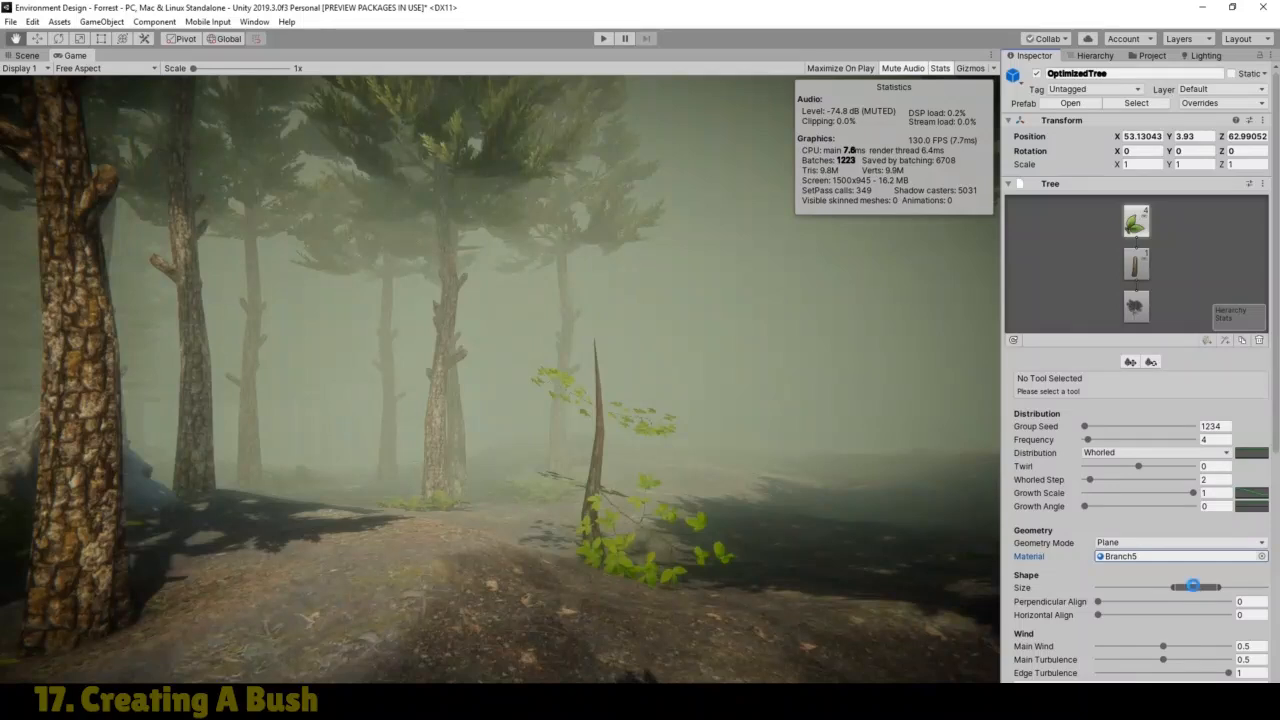
drag(1098, 602, 1136, 618)
click(1094, 615)
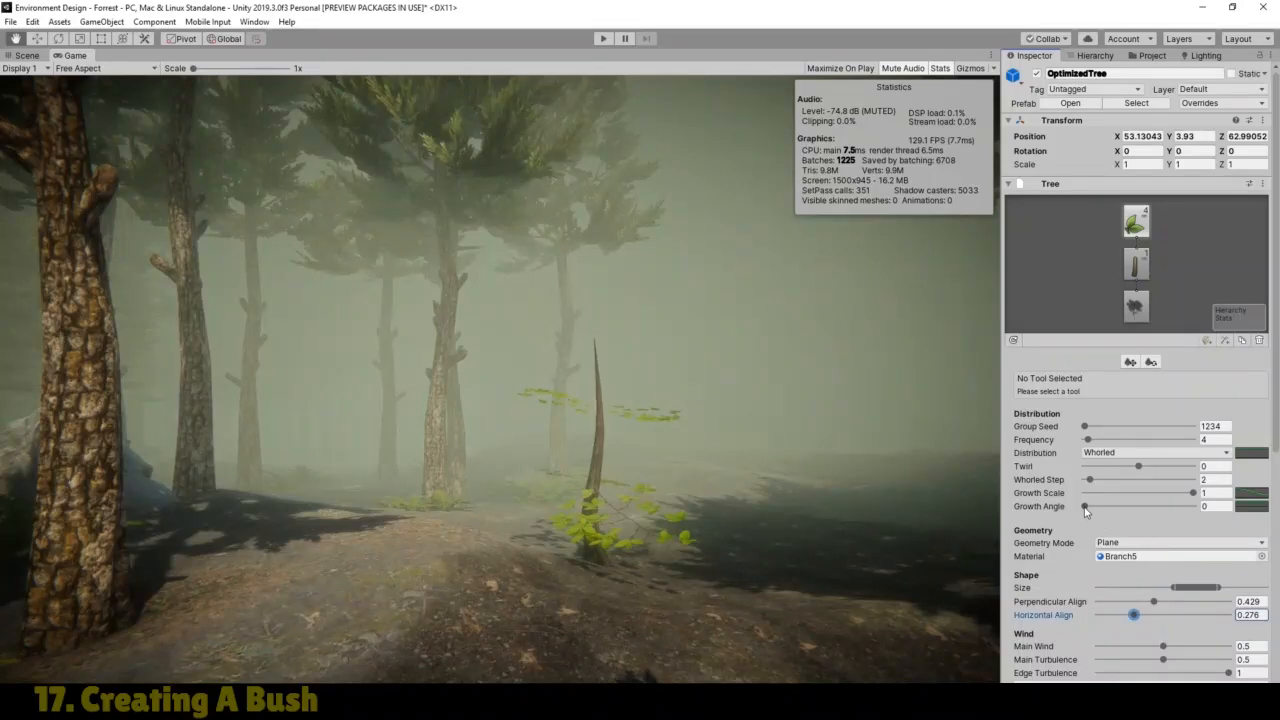
Step: Set the leaf group's growth angle to about 0.203 and its frequency to 8, keeping the growth scale at 1
drag(1086, 508, 1123, 513)
click(1266, 505)
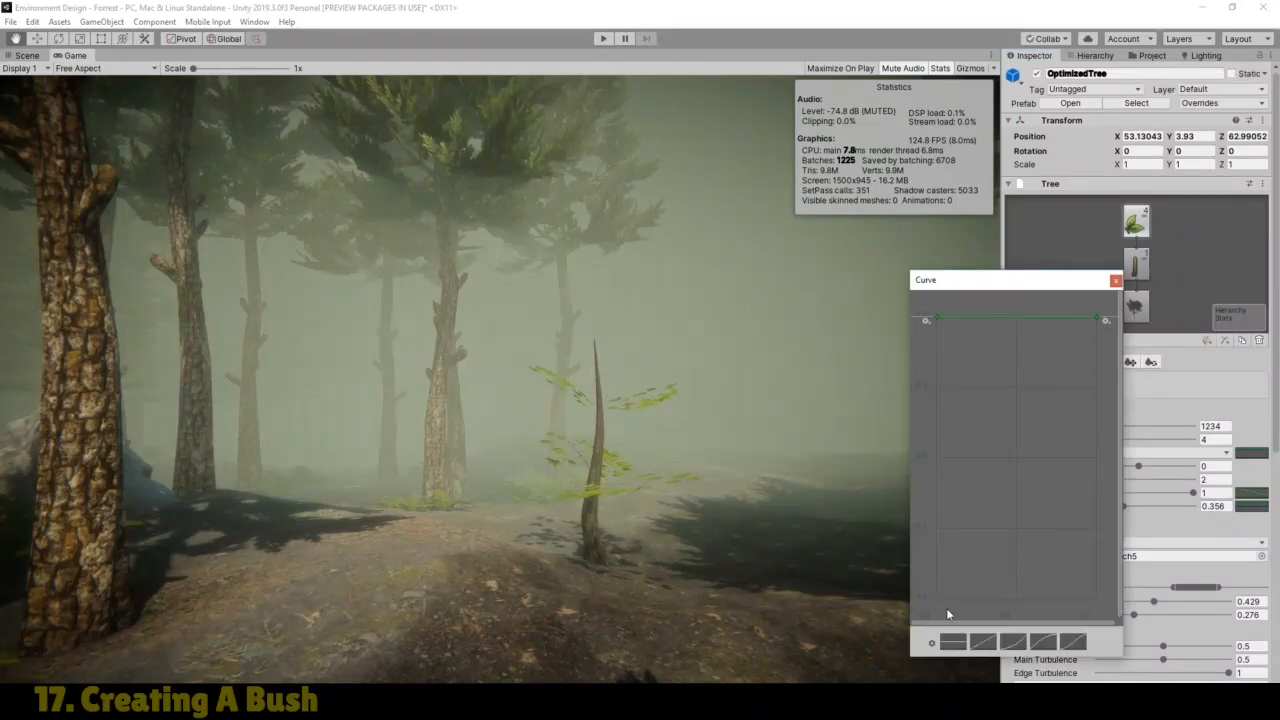
click(1116, 281)
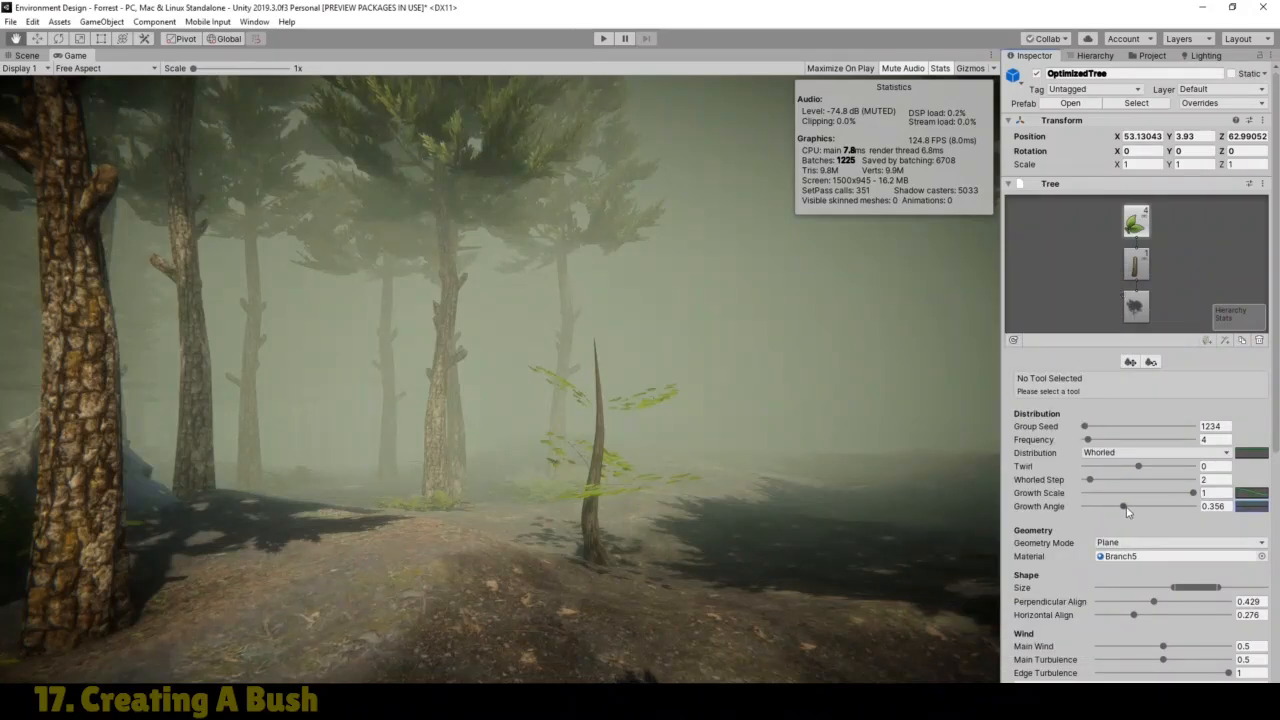
mouse_move(1124, 509)
mouse_down()
mouse_move(1090, 520)
mouse_move(1106, 512)
mouse_up()
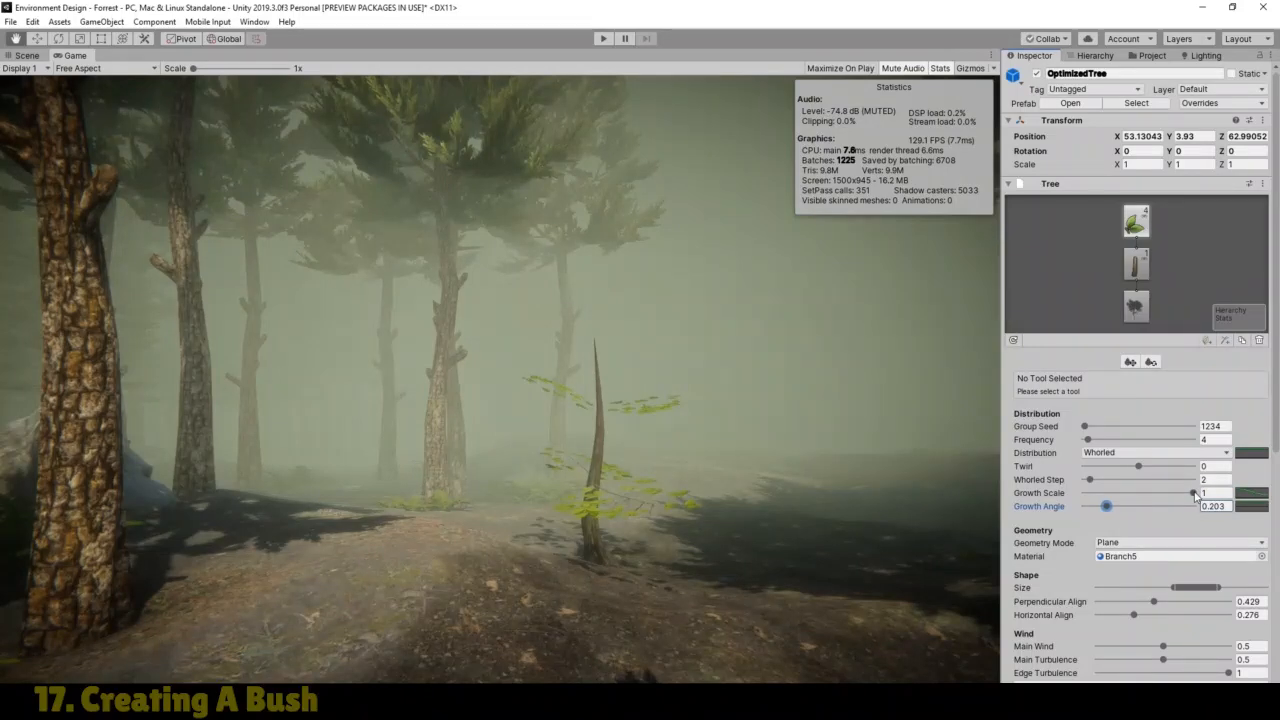
mouse_move(1195, 495)
mouse_down()
mouse_move(1092, 497)
mouse_move(1203, 497)
mouse_up()
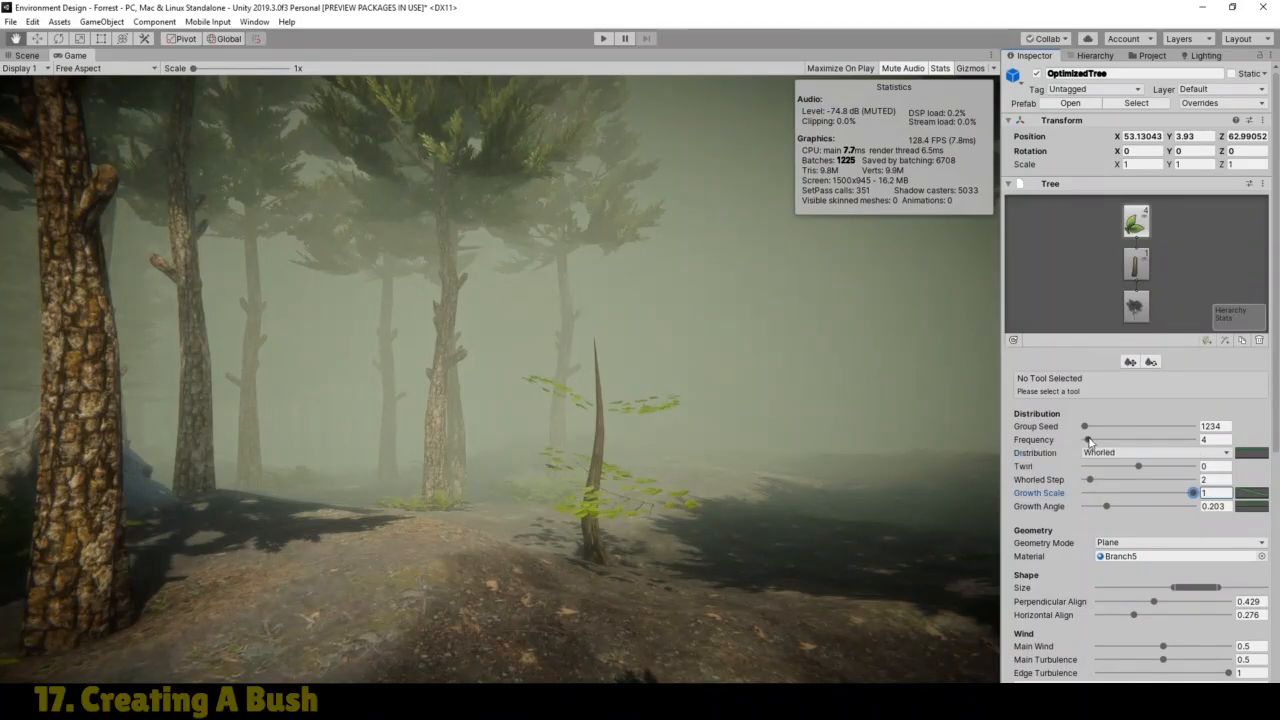
click(1212, 440)
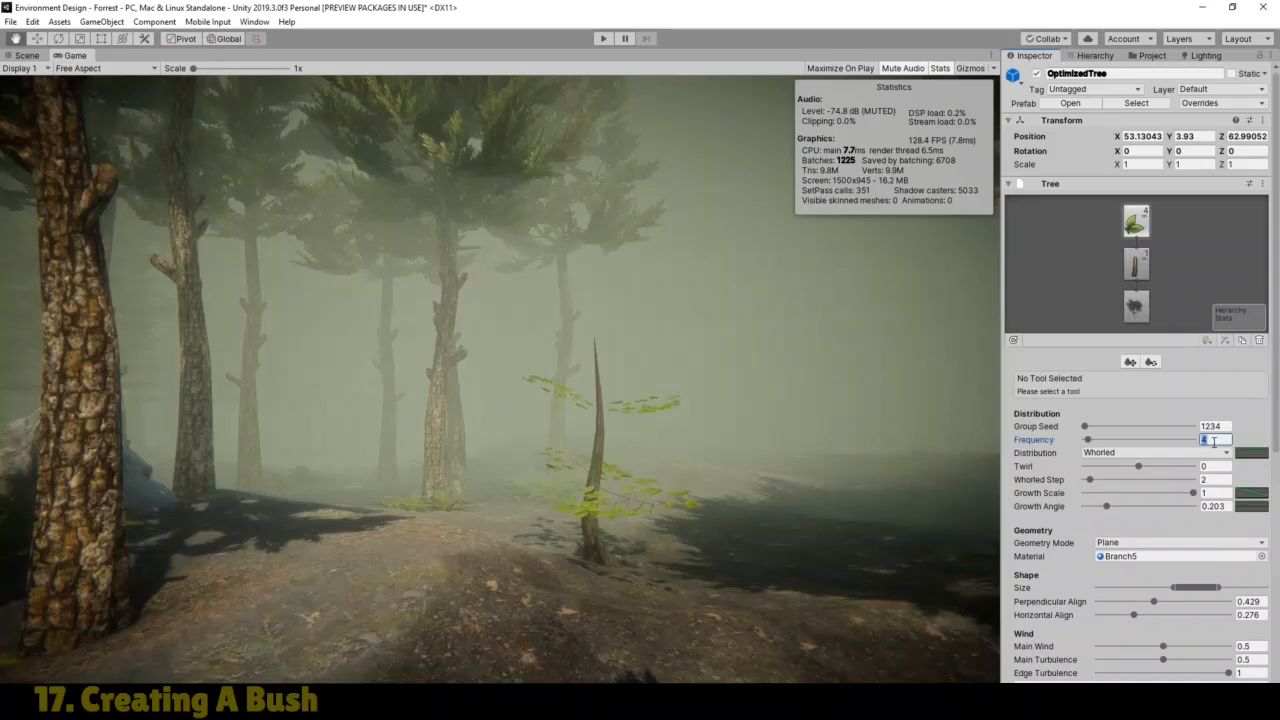
text(8)
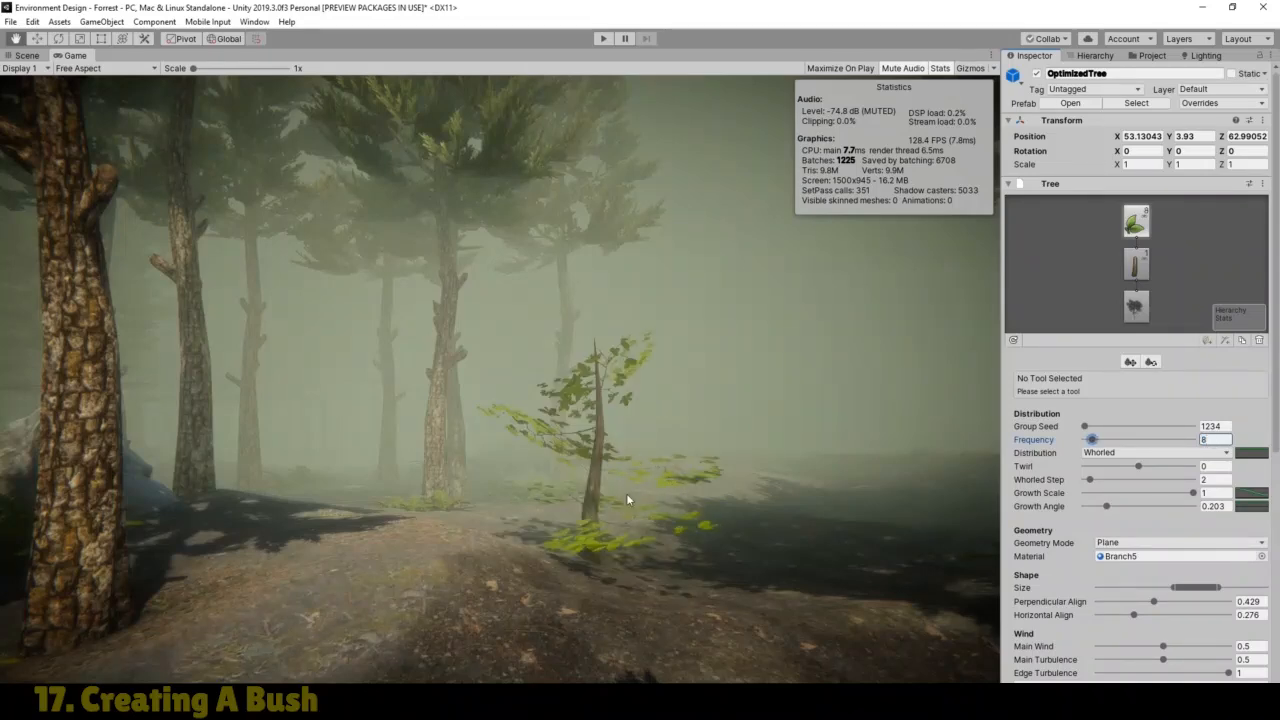
Step: Inspect the fuller foliage around the trunk from several angles in the scene, and return to the game camera's view
click(26, 55)
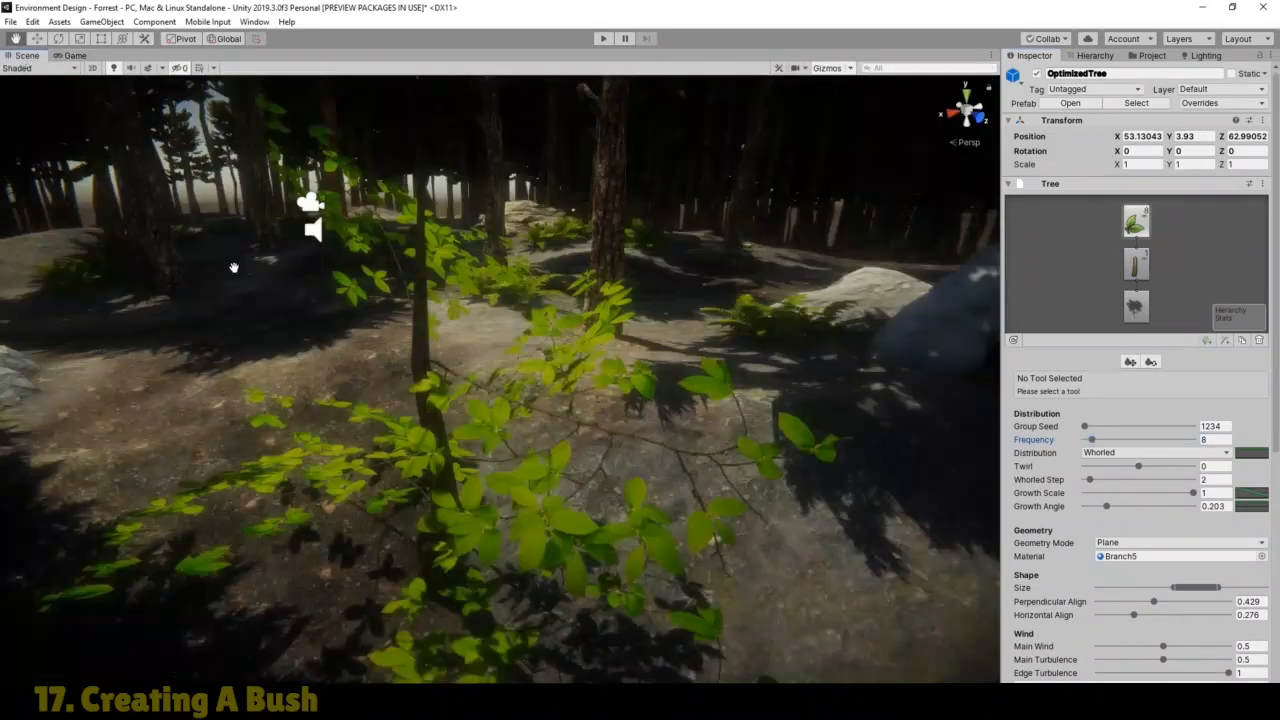
scroll(447, 357, down, 3)
scroll(475, 387, up, 5)
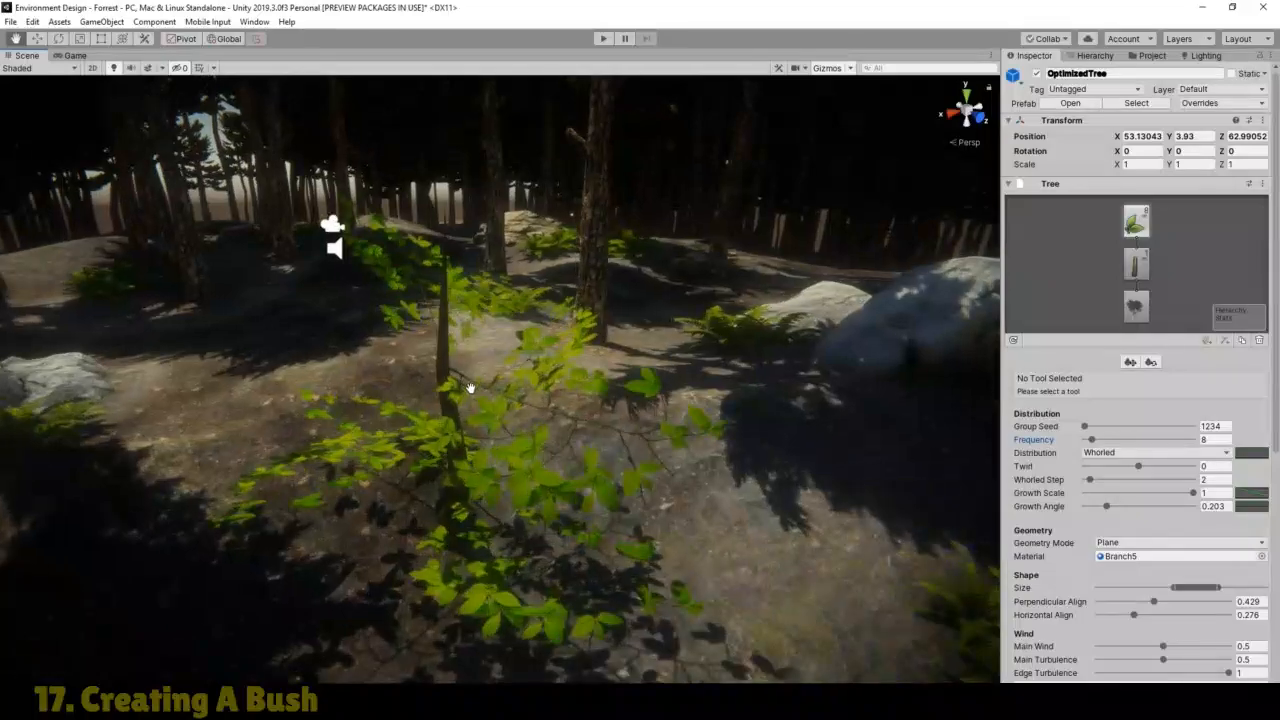
scroll(474, 392, up, 1)
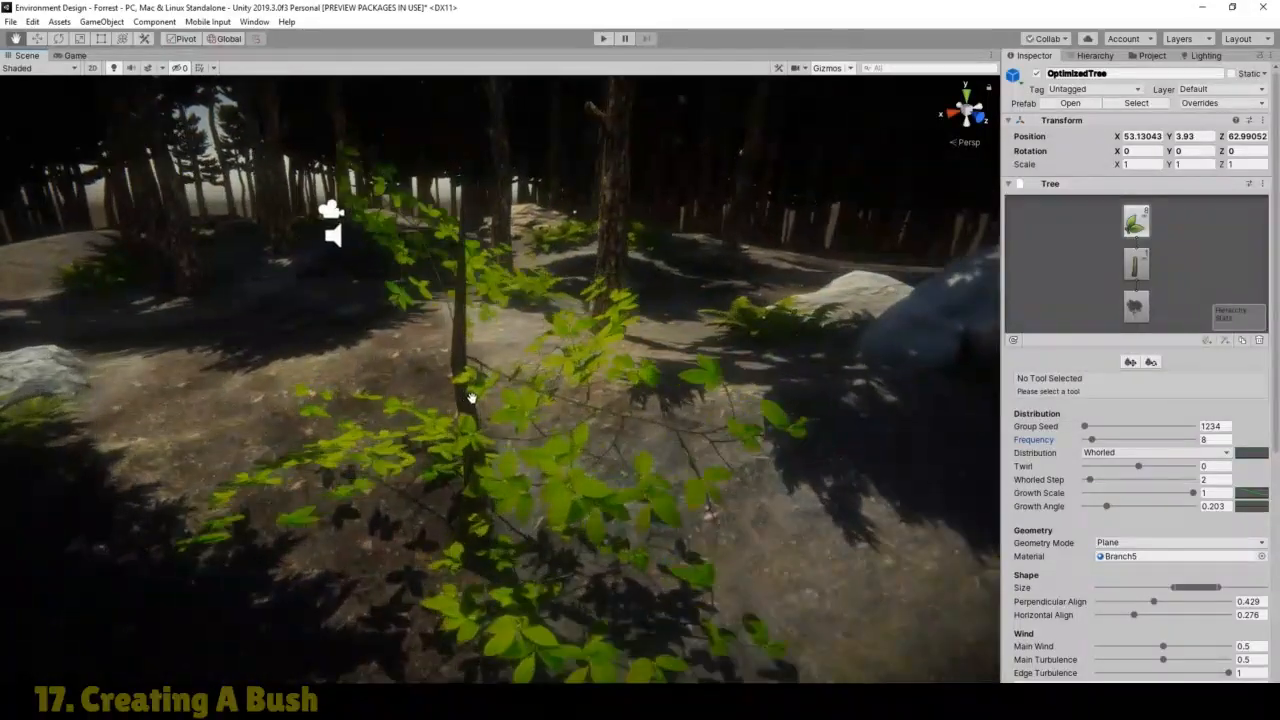
right_drag(472, 398, 569, 383)
drag(500, 405, 437, 400)
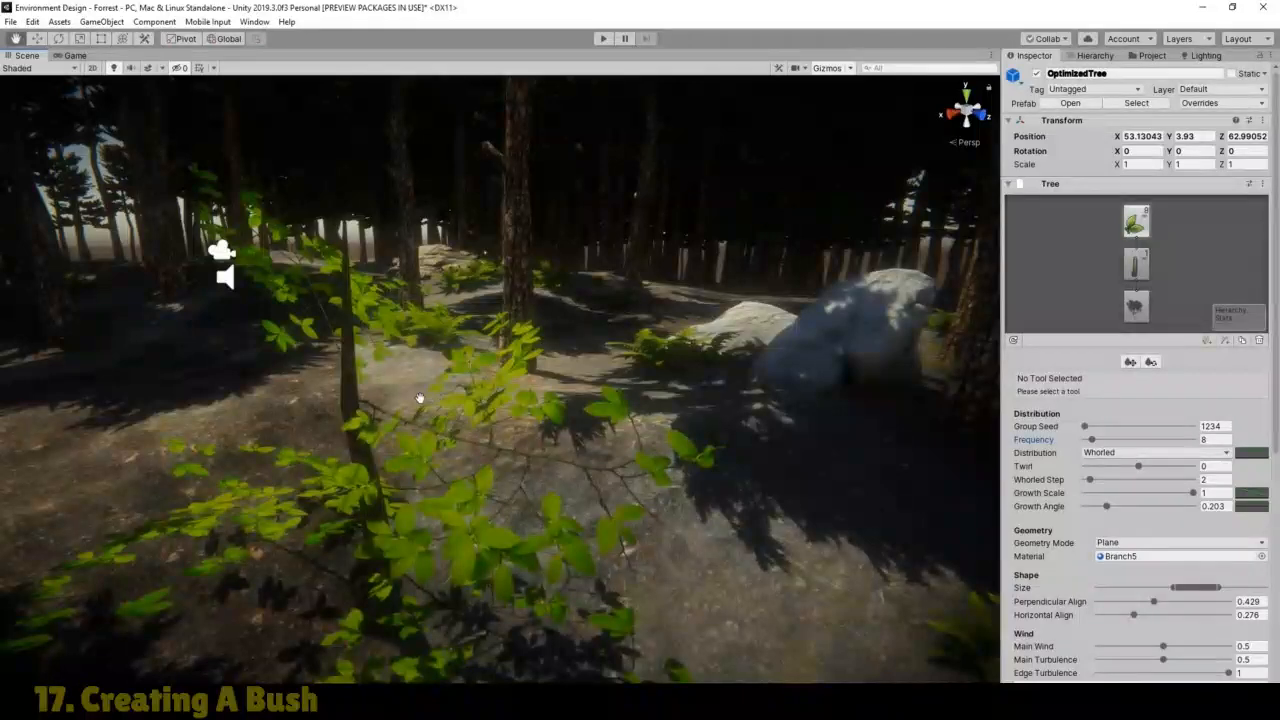
click(72, 56)
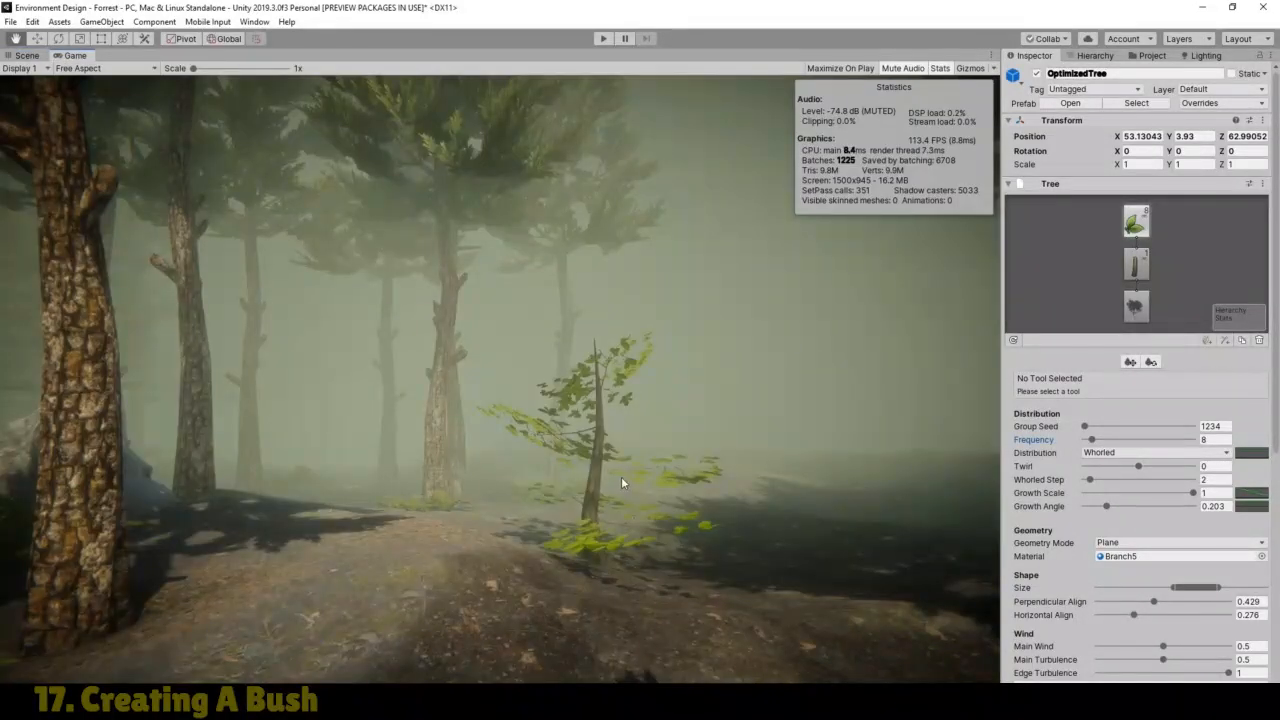
Step: Run the game and walk around the bush to check how its leaves and shadows look in the forest
click(602, 39)
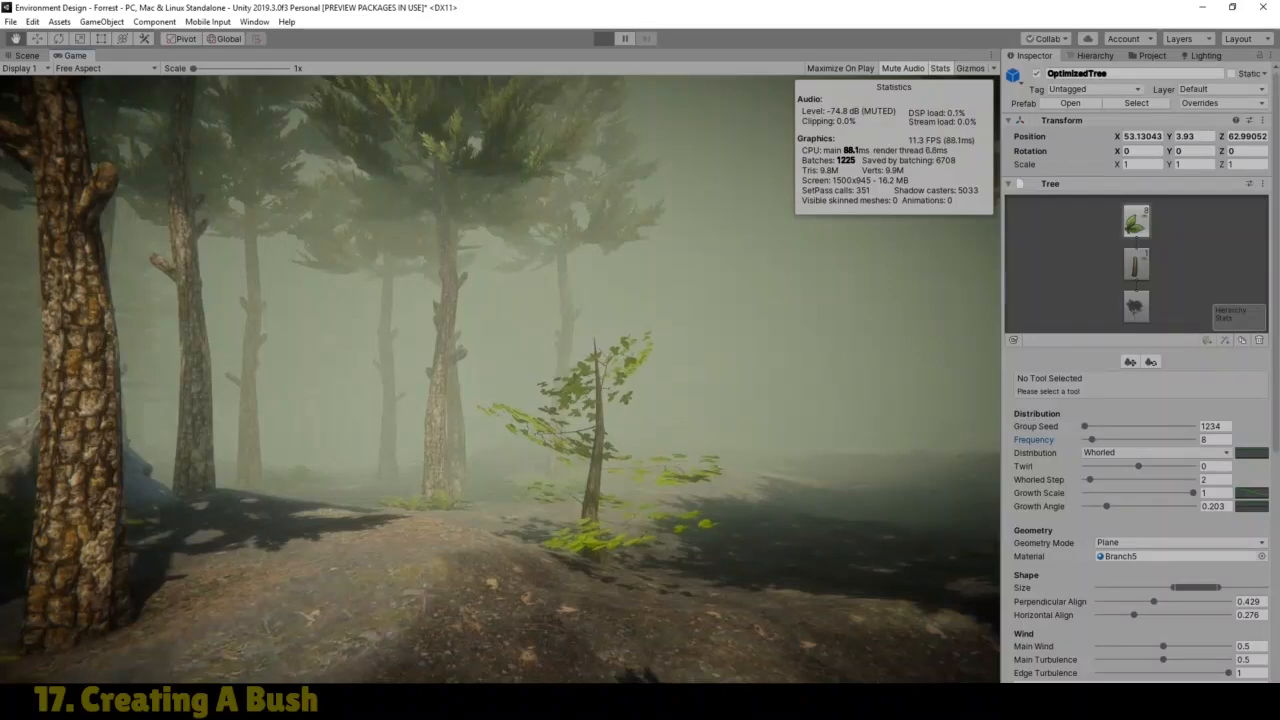
key(w)
key(w)
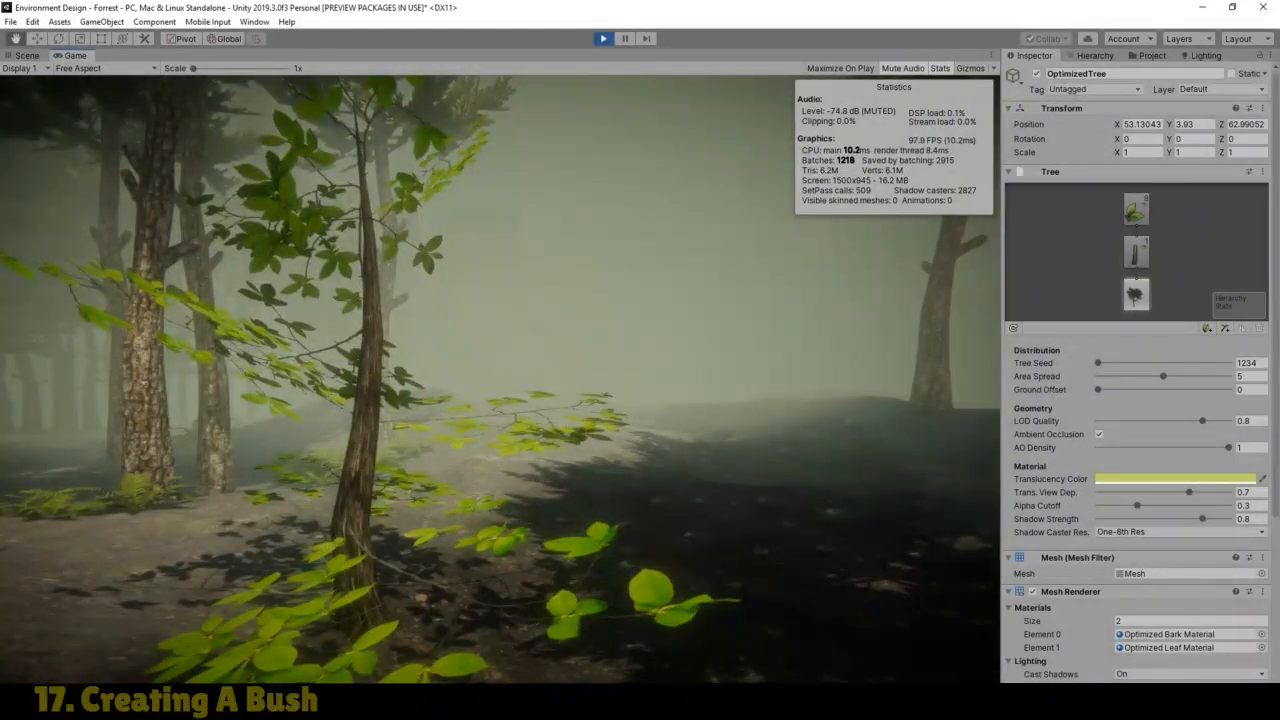
key(w)
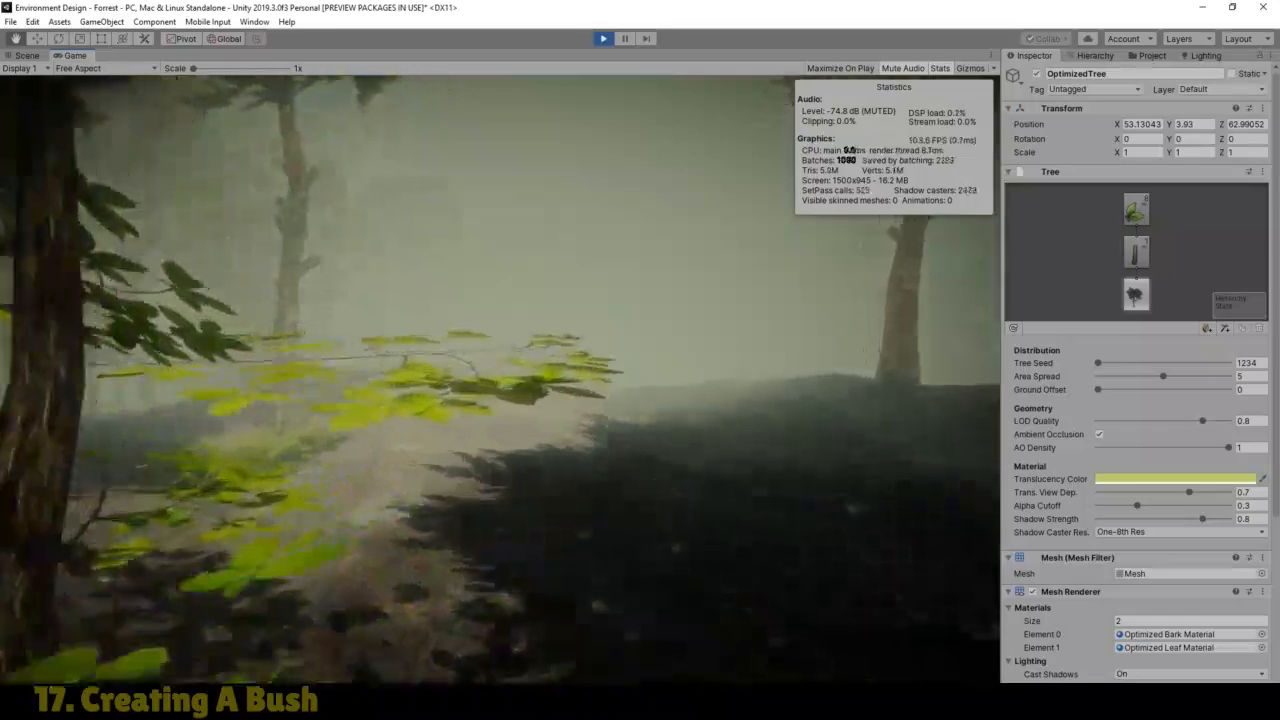
key(w)
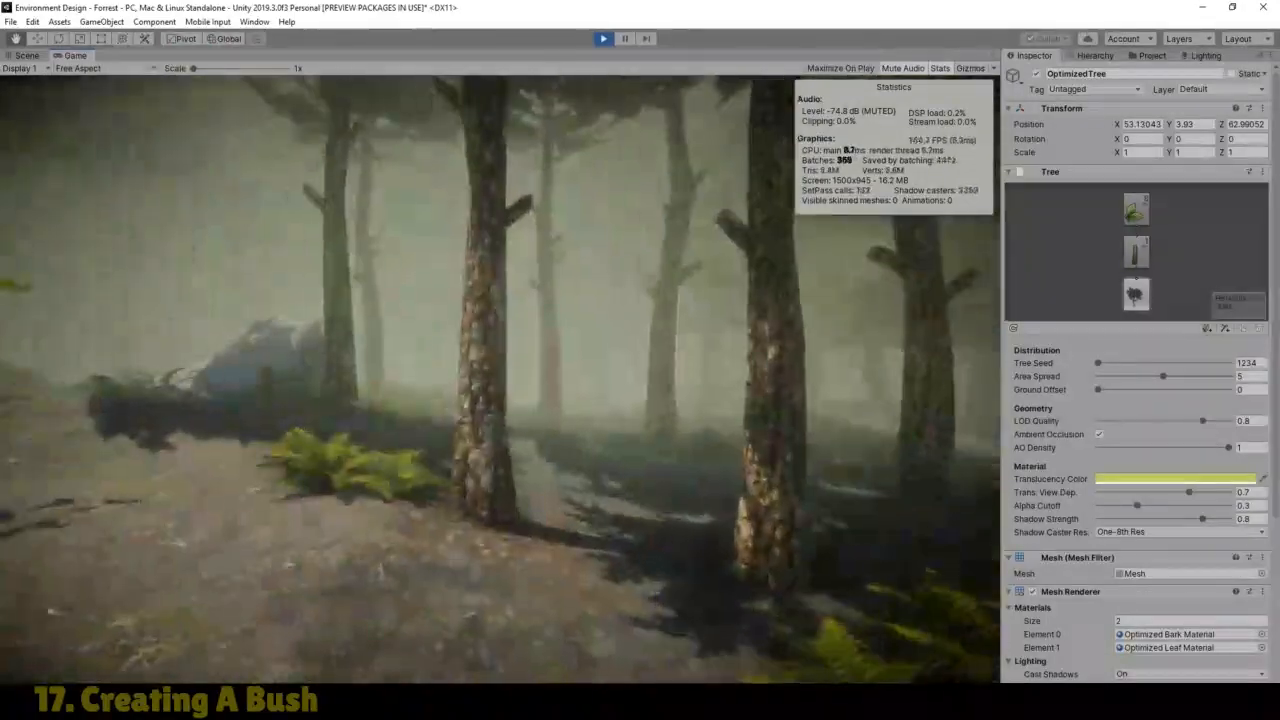
key(w)
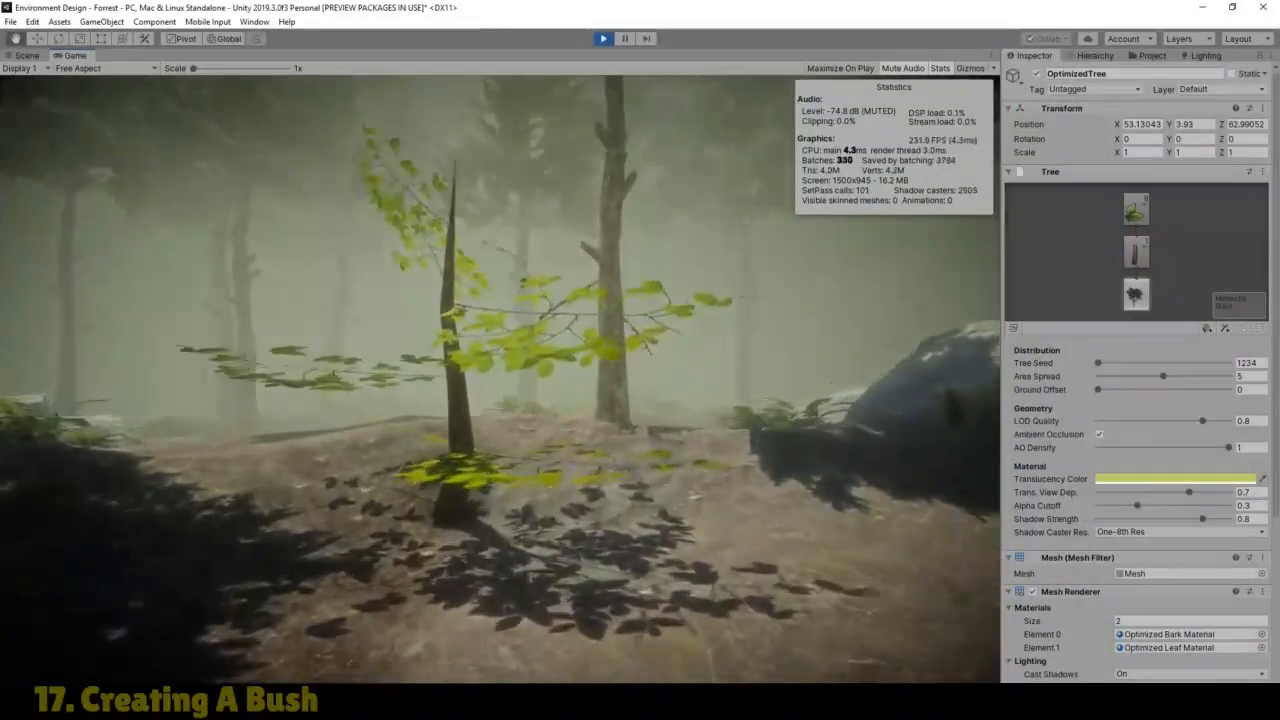
key(w)
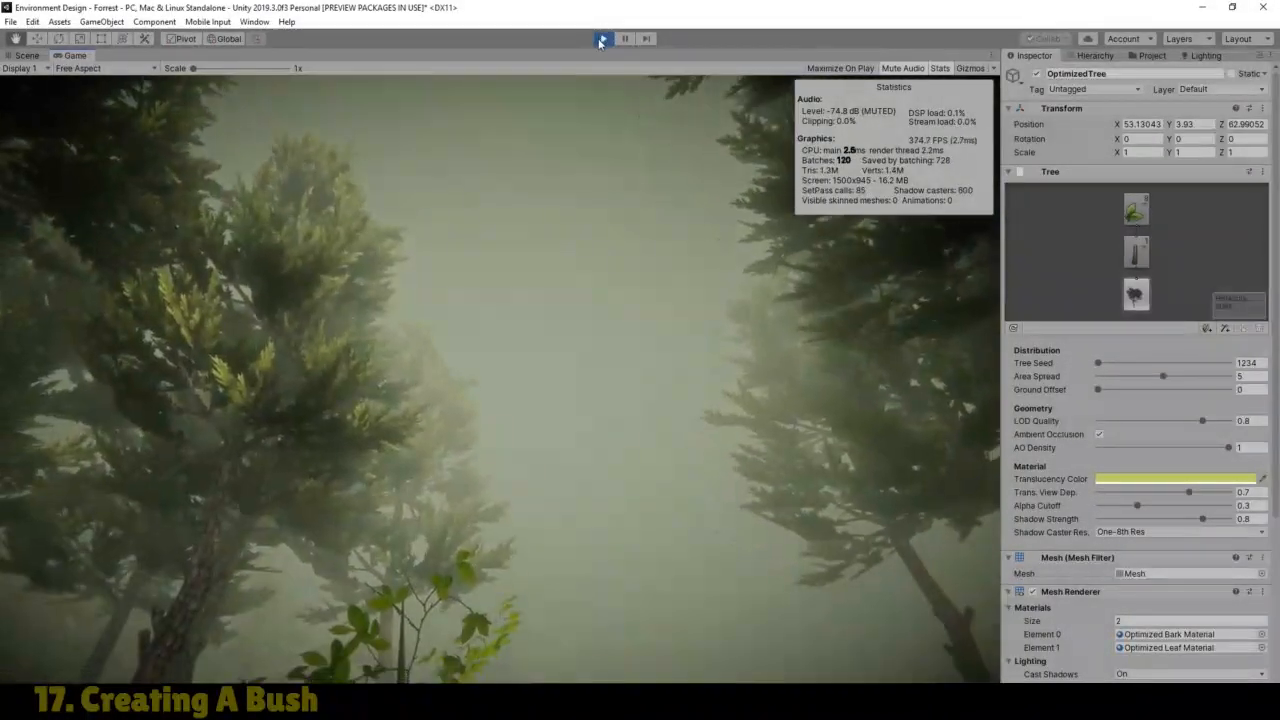
Step: Stop the game and set the bush's scale to 0.3 on the X, Y and Z axes
click(601, 39)
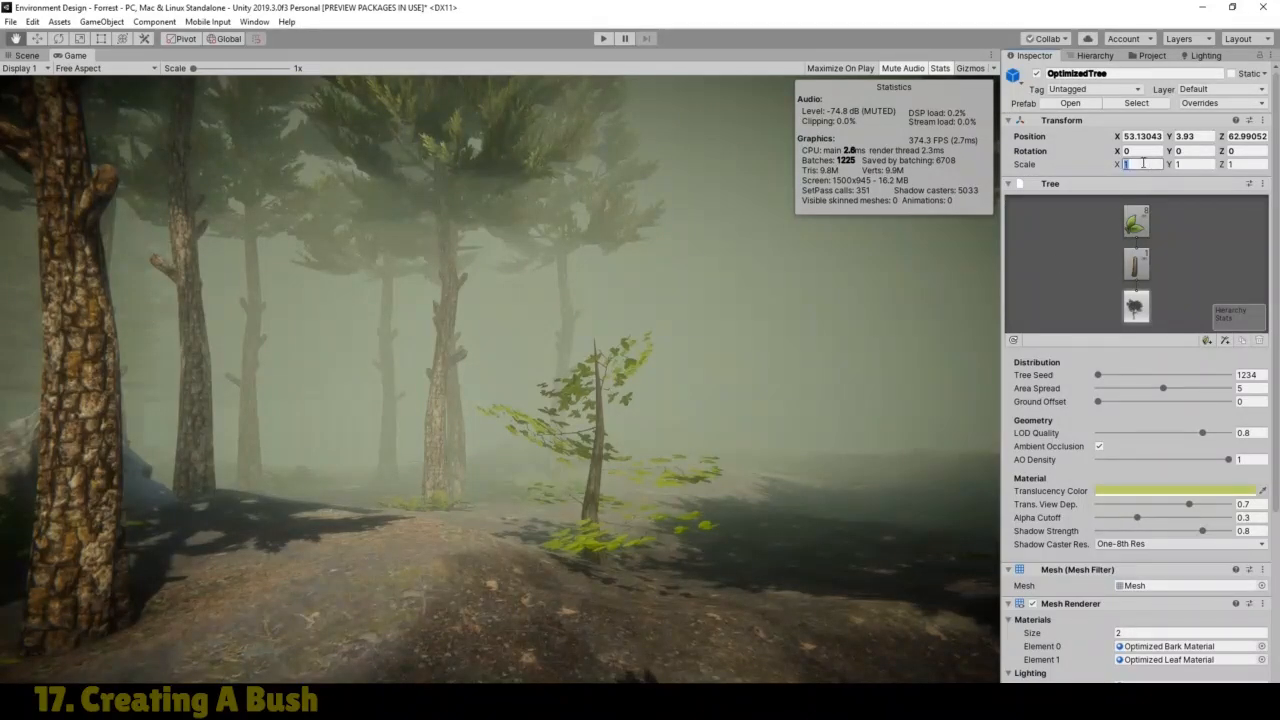
text(0)
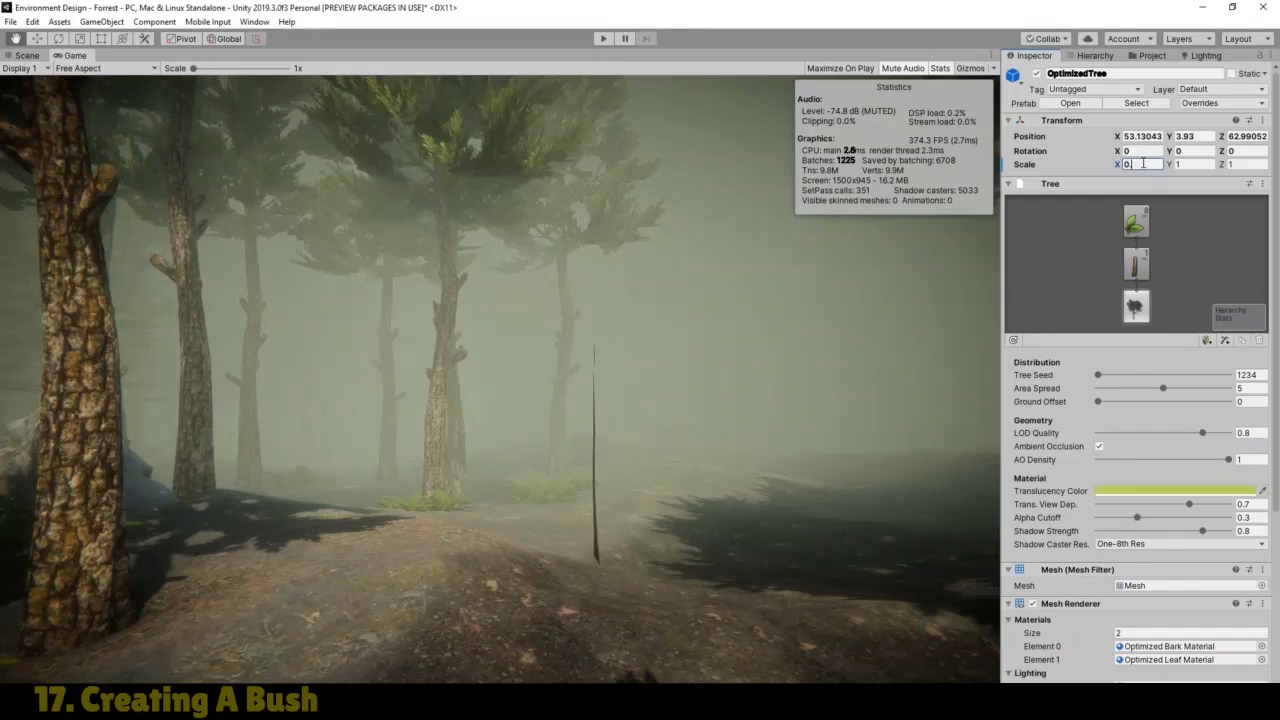
text(.3)
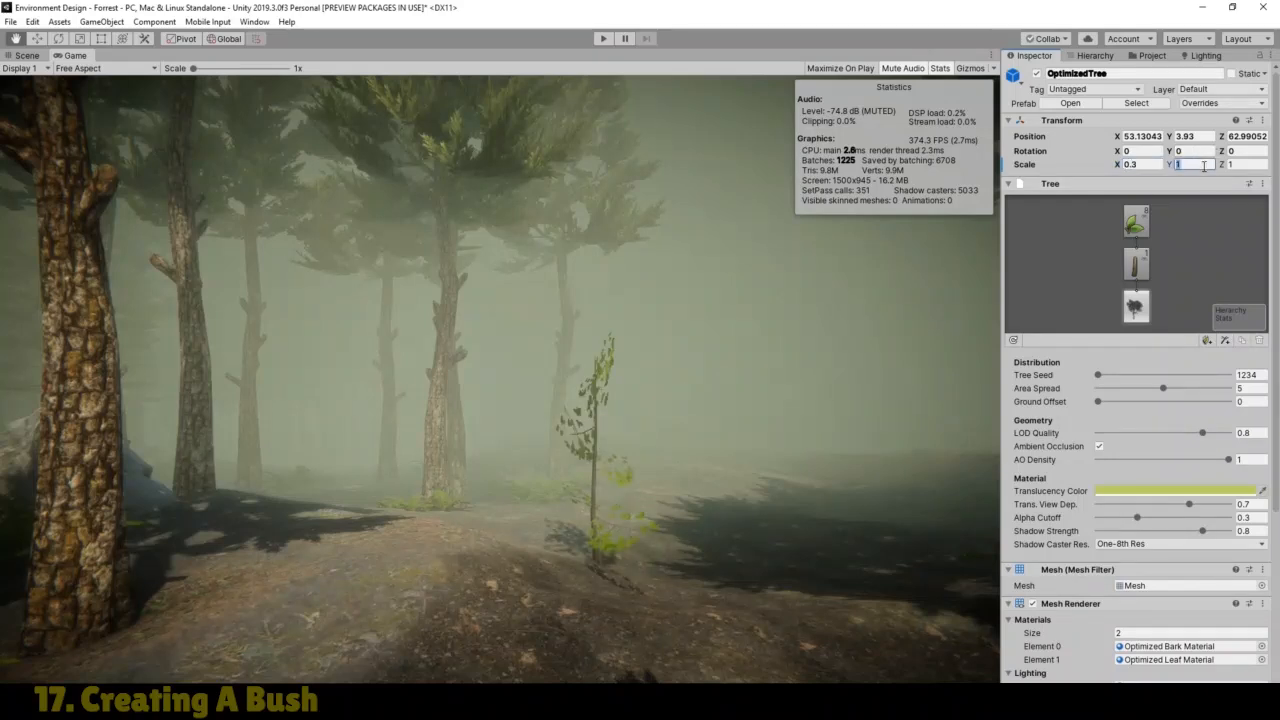
text(0.3)
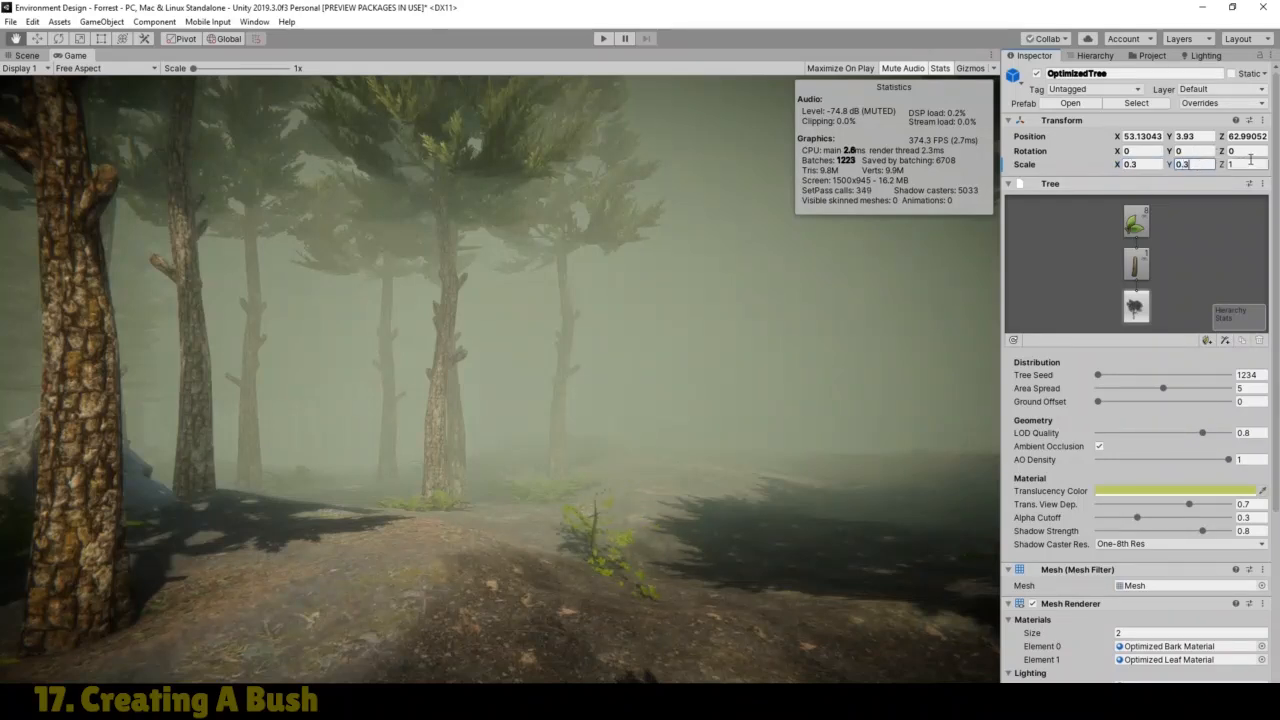
click(1233, 165)
text(0.3)
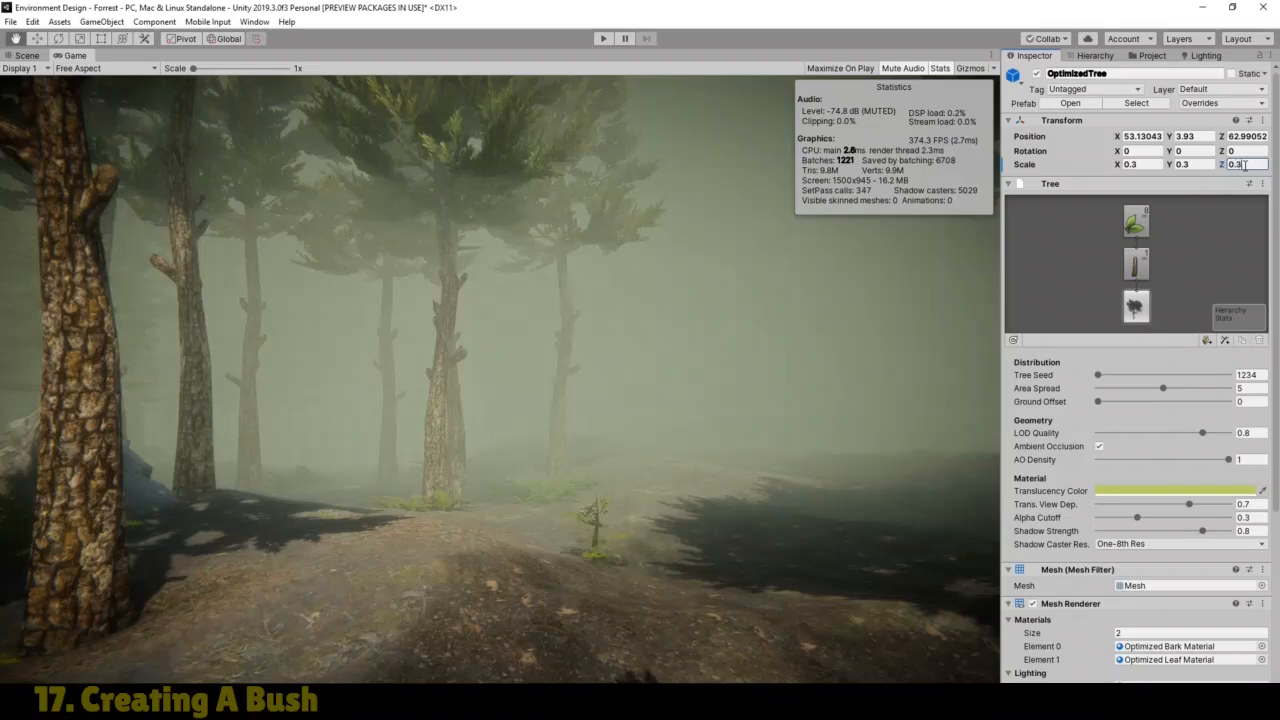
Step: Run the game, walk around the scaled-down bush to check its size and leaves from several sides, and stop the game
click(604, 39)
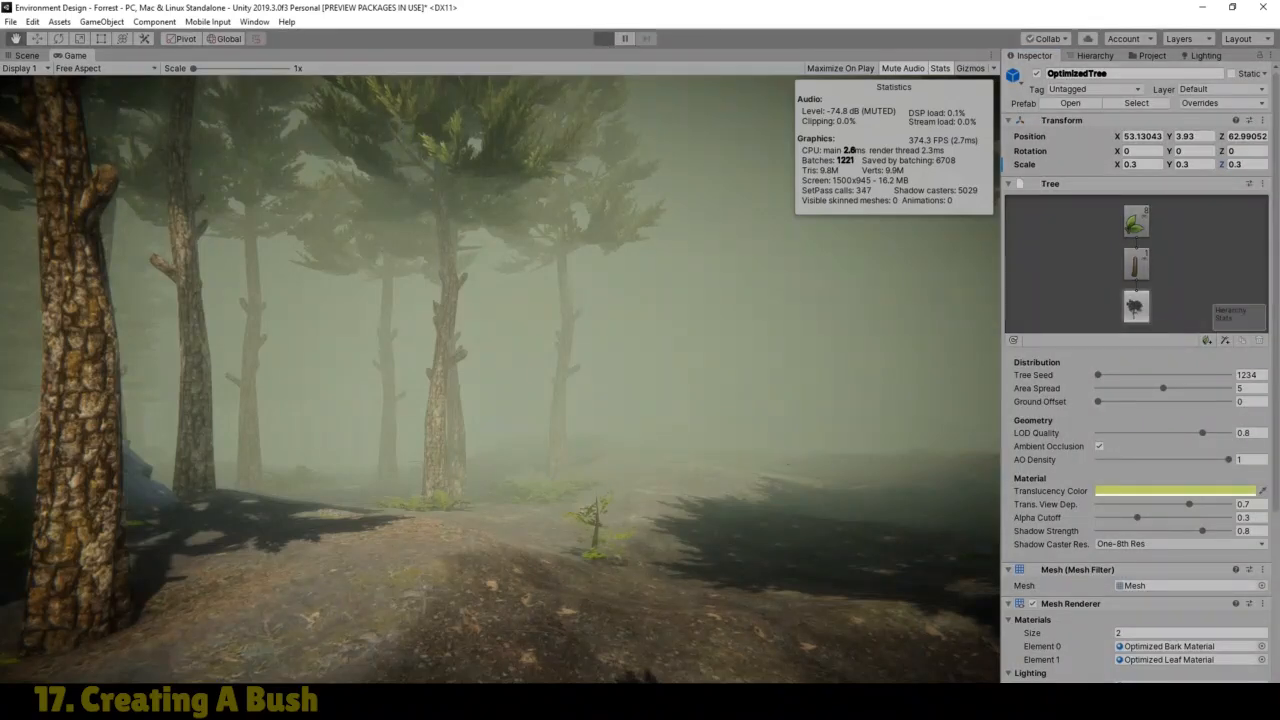
key(w)
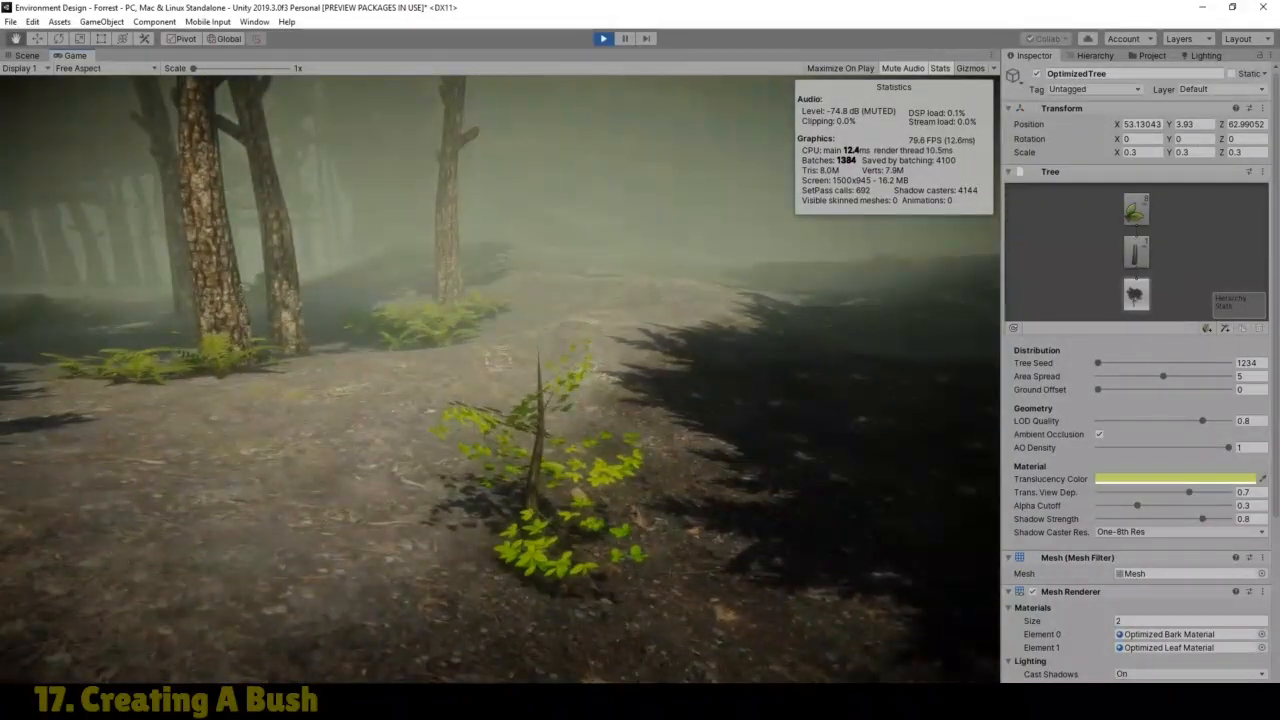
key(w)
key(w)
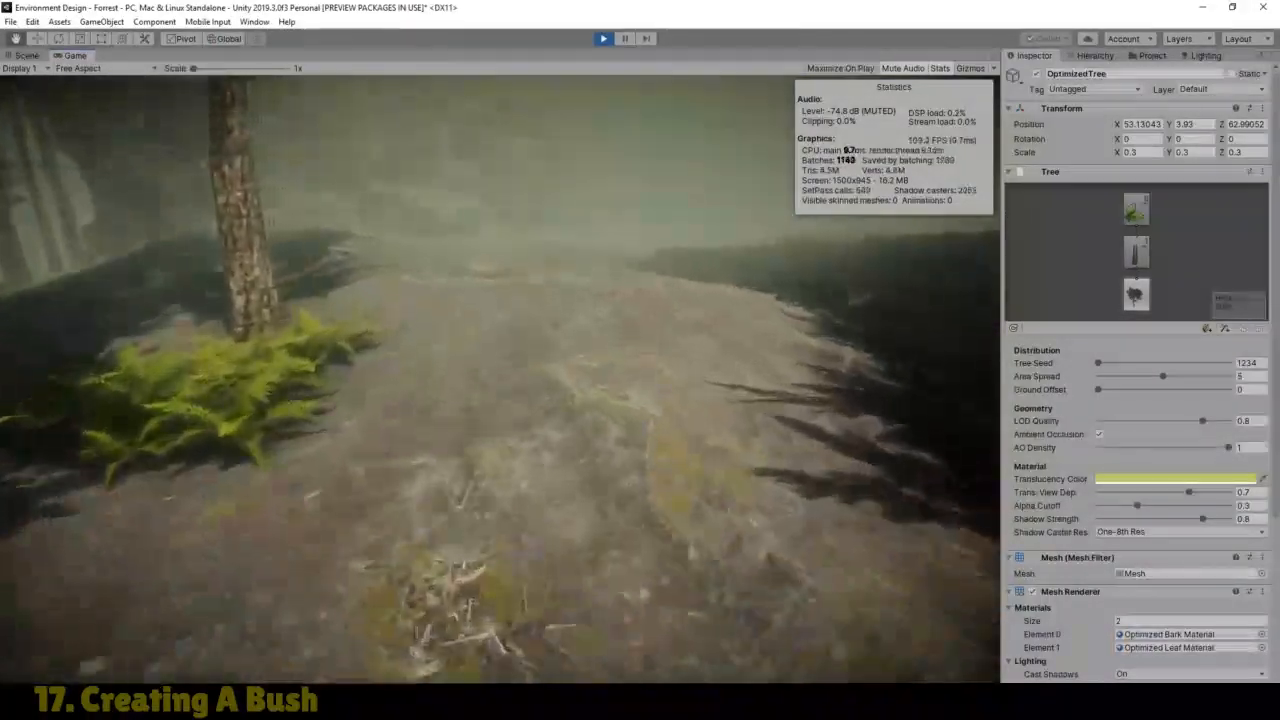
key(w)
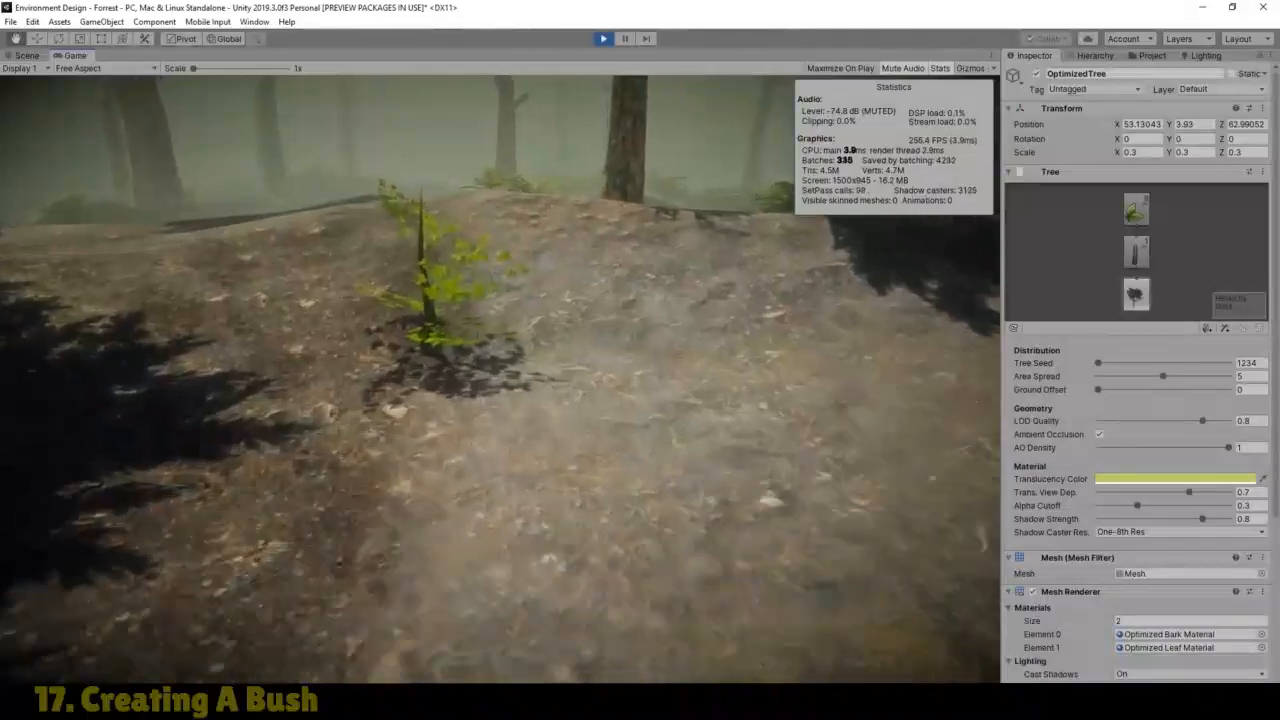
key(w)
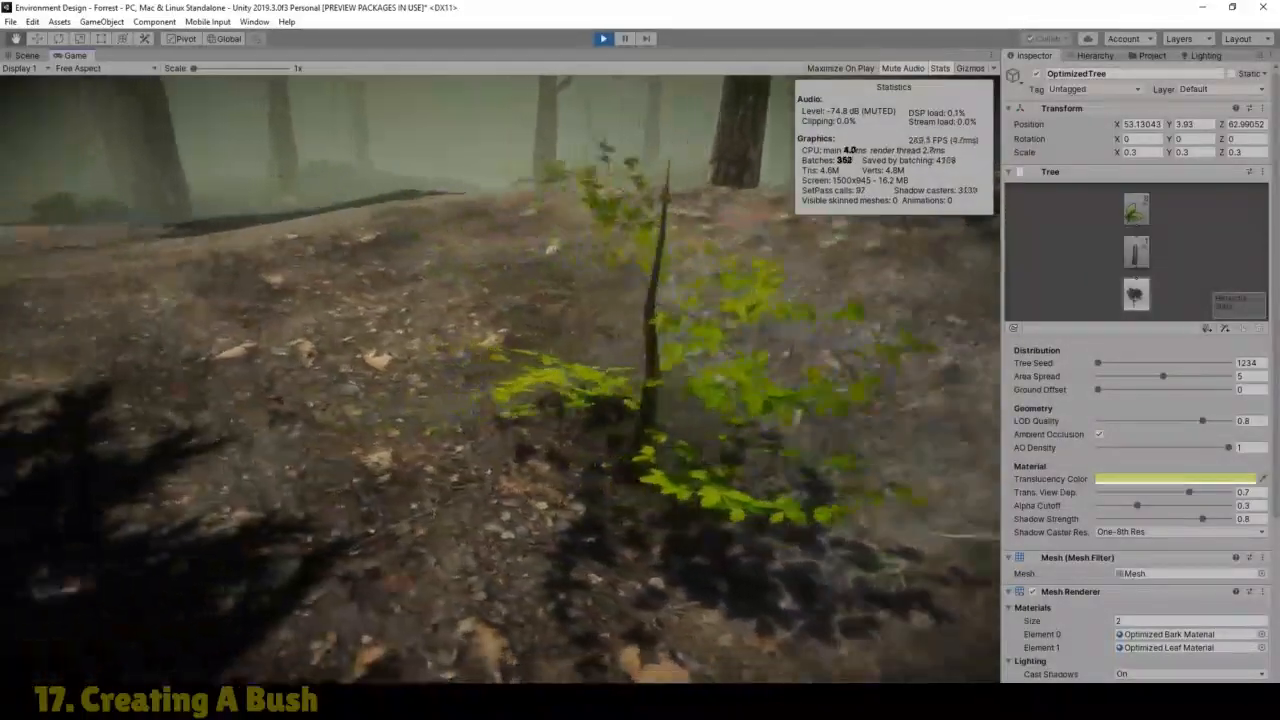
key(w)
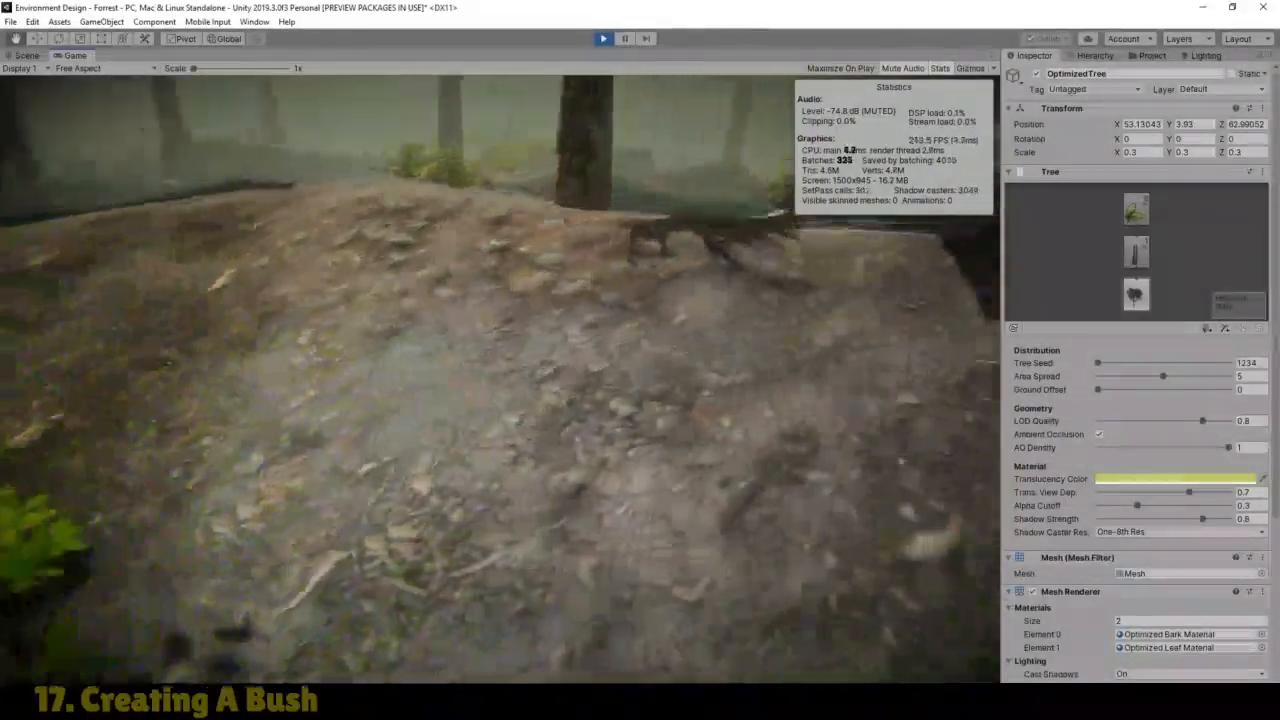
key(s)
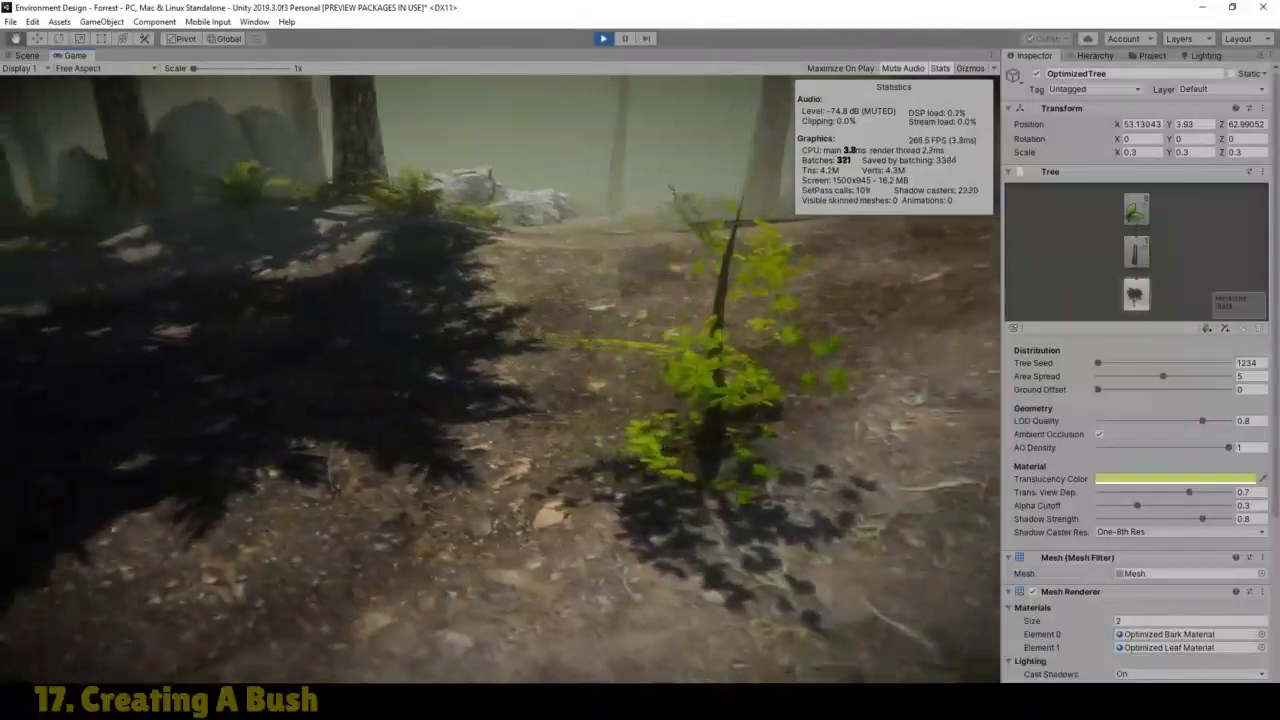
key(w)
key(s)
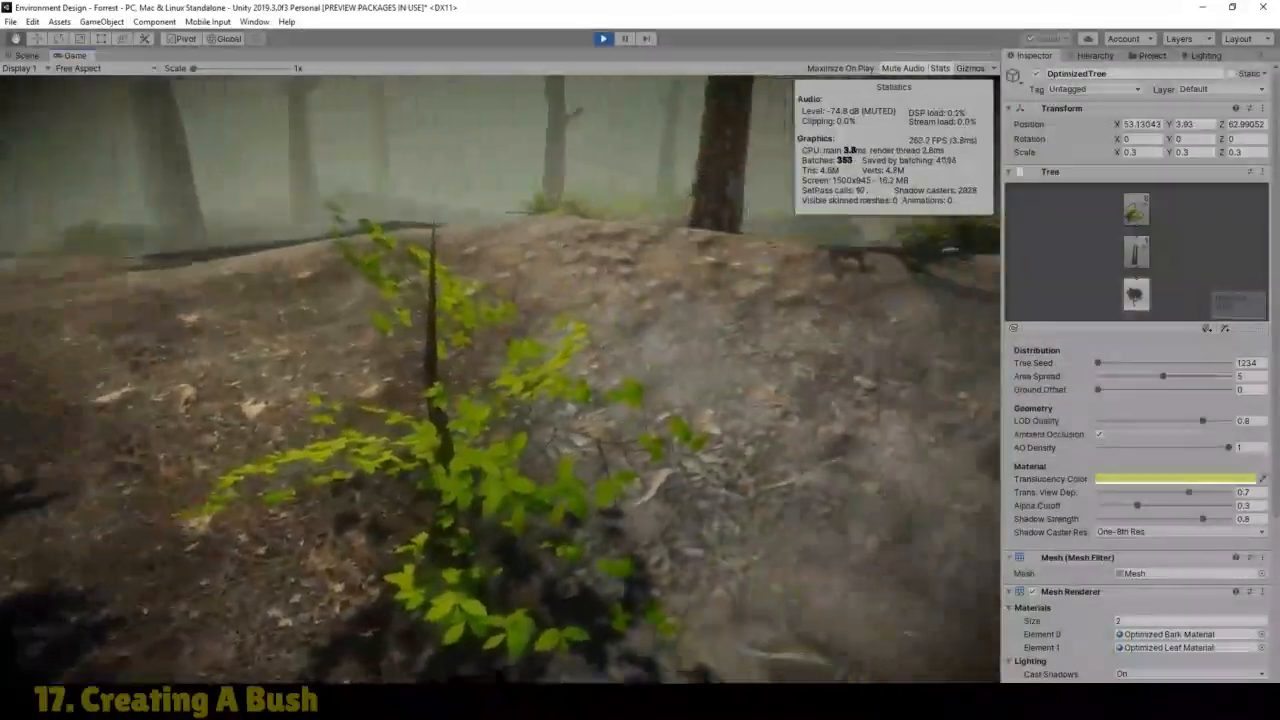
key(w)
key(s)
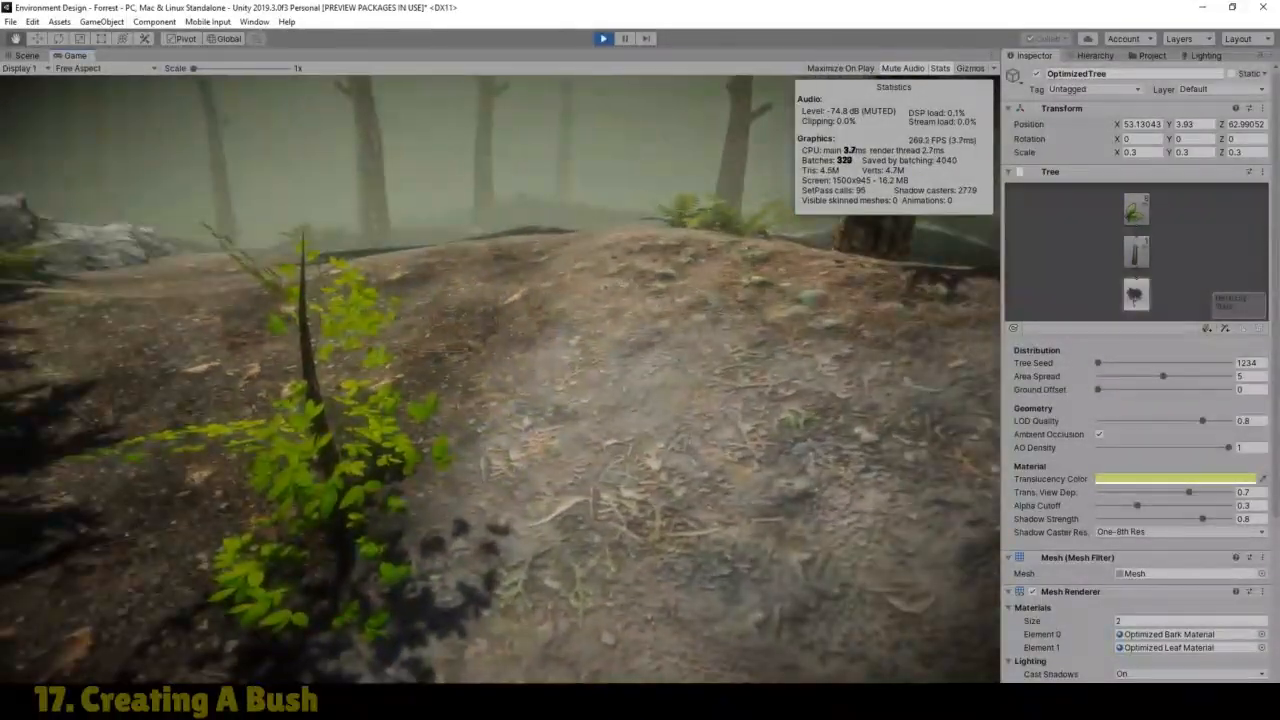
key(w)
key(a)
key(w)
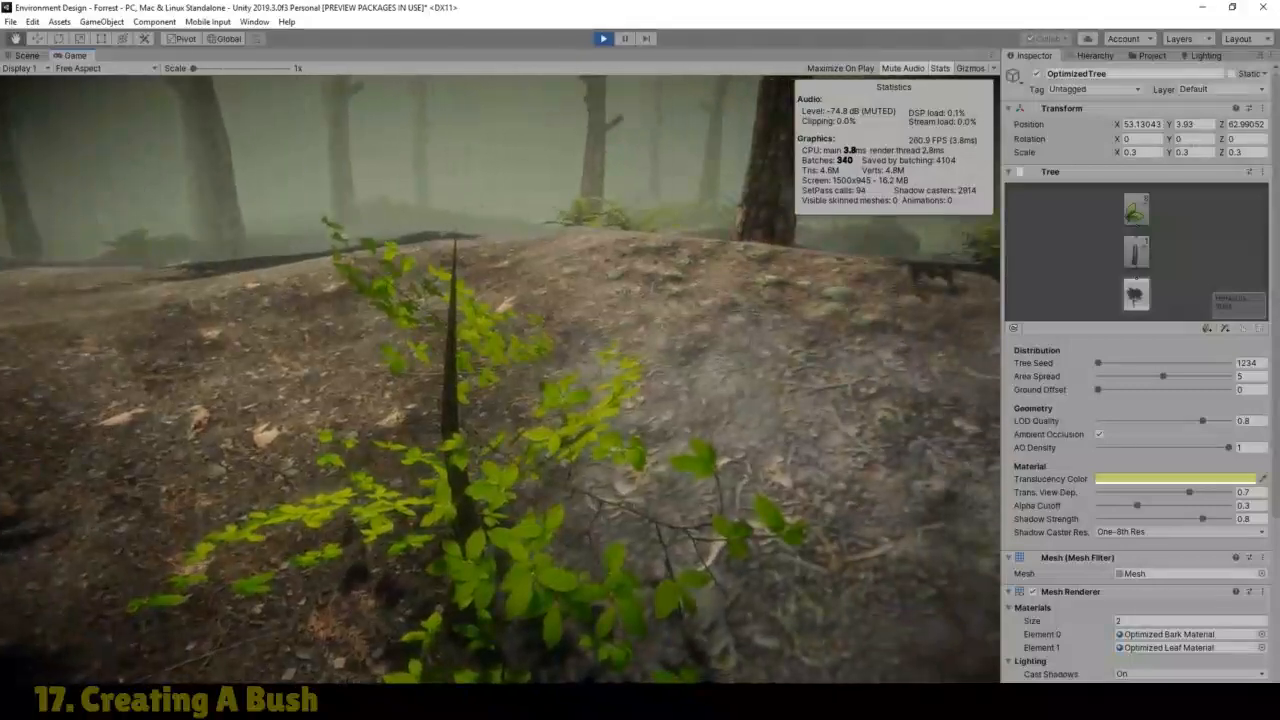
key(s)
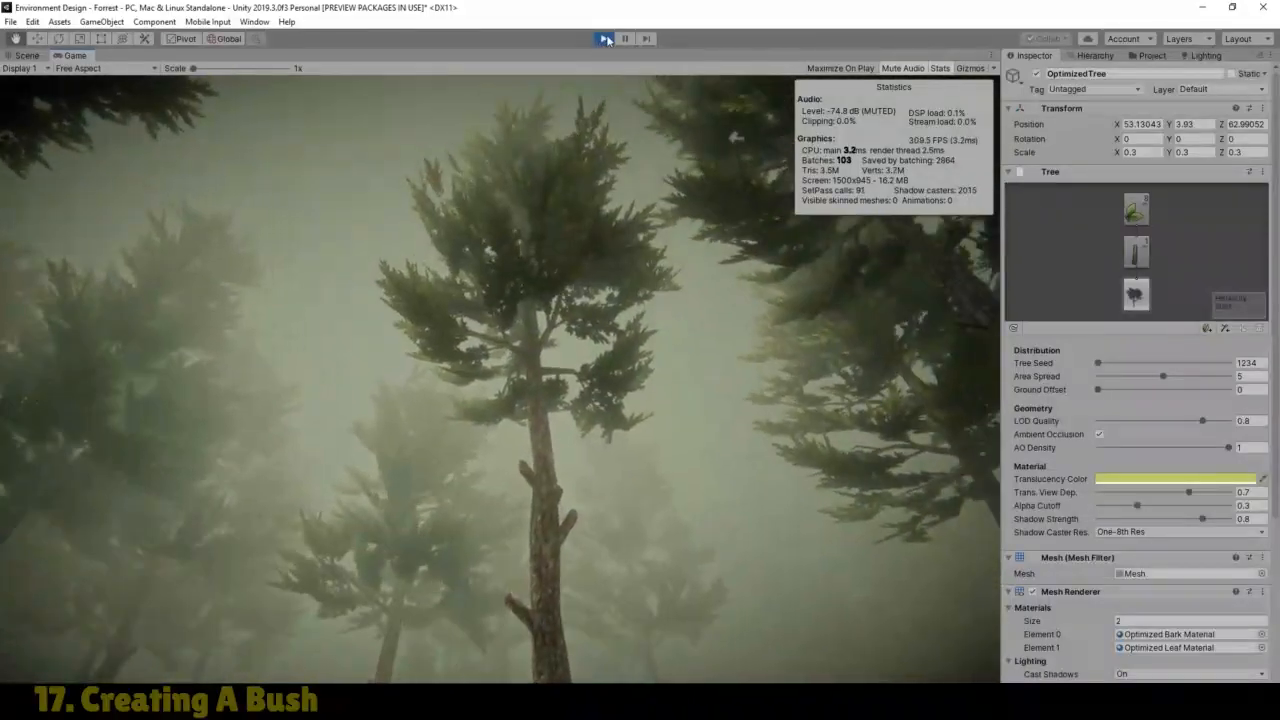
click(603, 38)
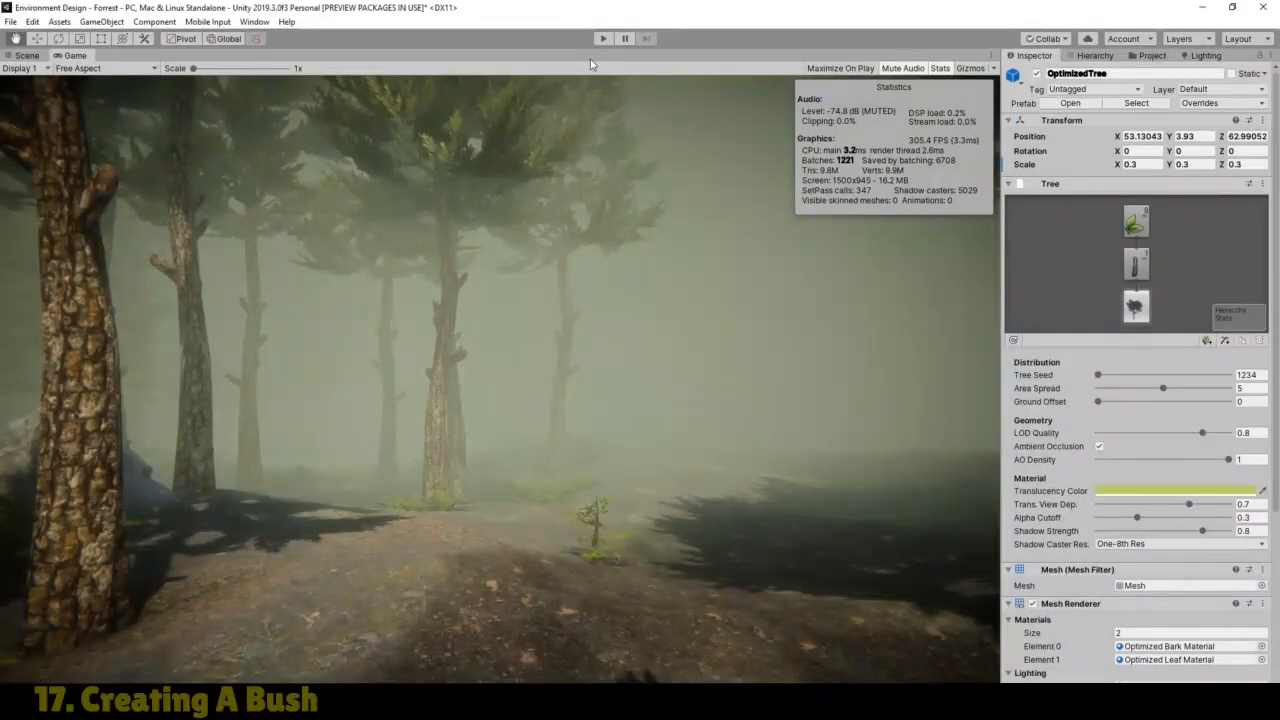
Step: Add a second leaf group to the bush's trunk and set its distribution to Whorled
click(27, 55)
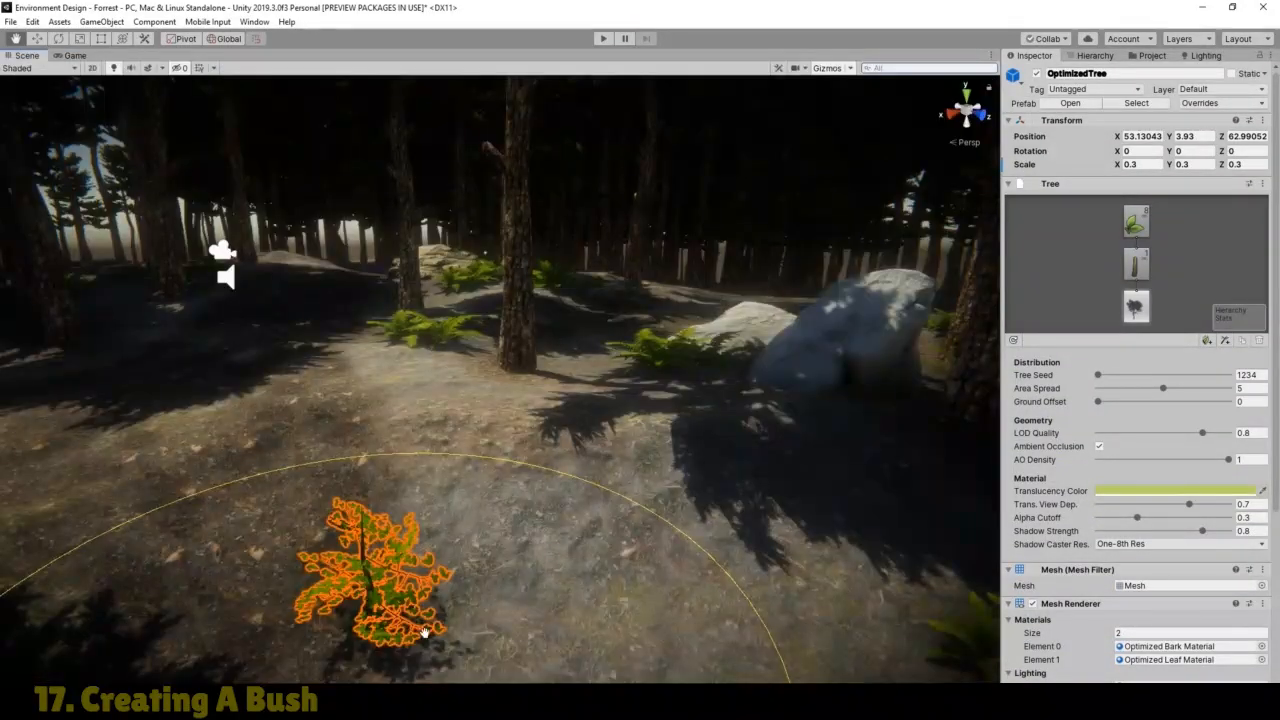
scroll(423, 610, up, 3)
key(f)
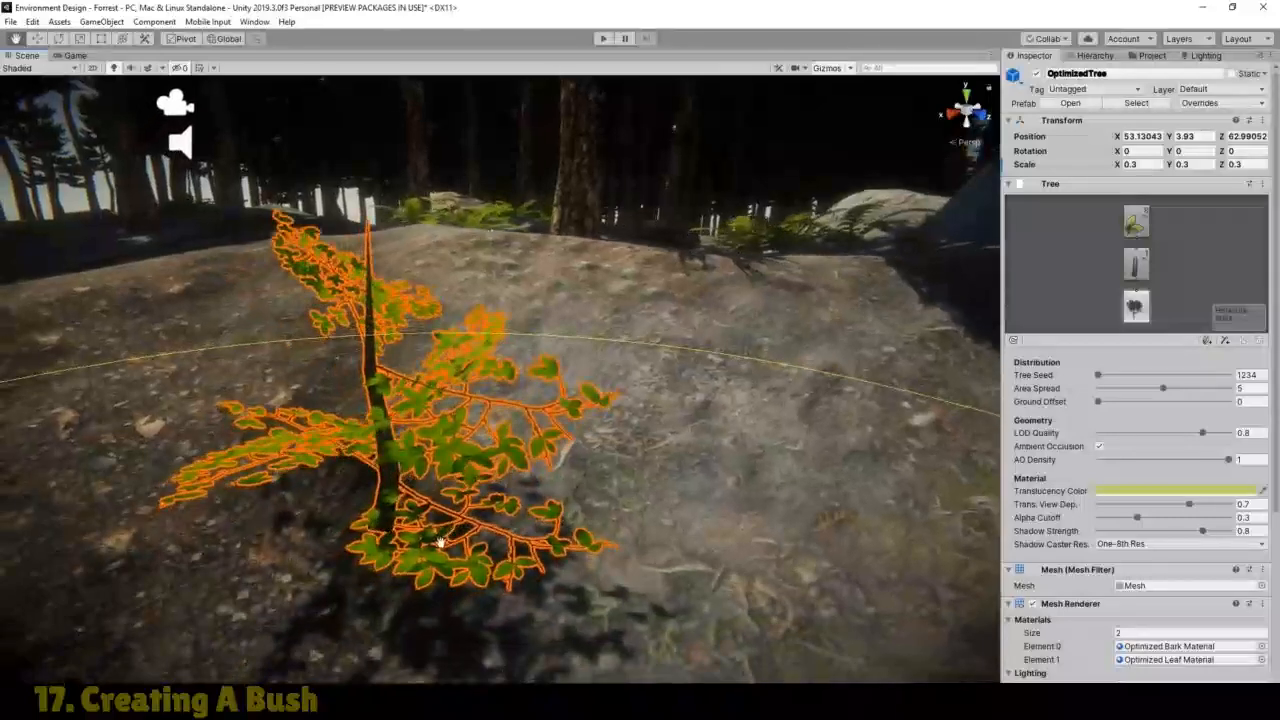
click(1137, 266)
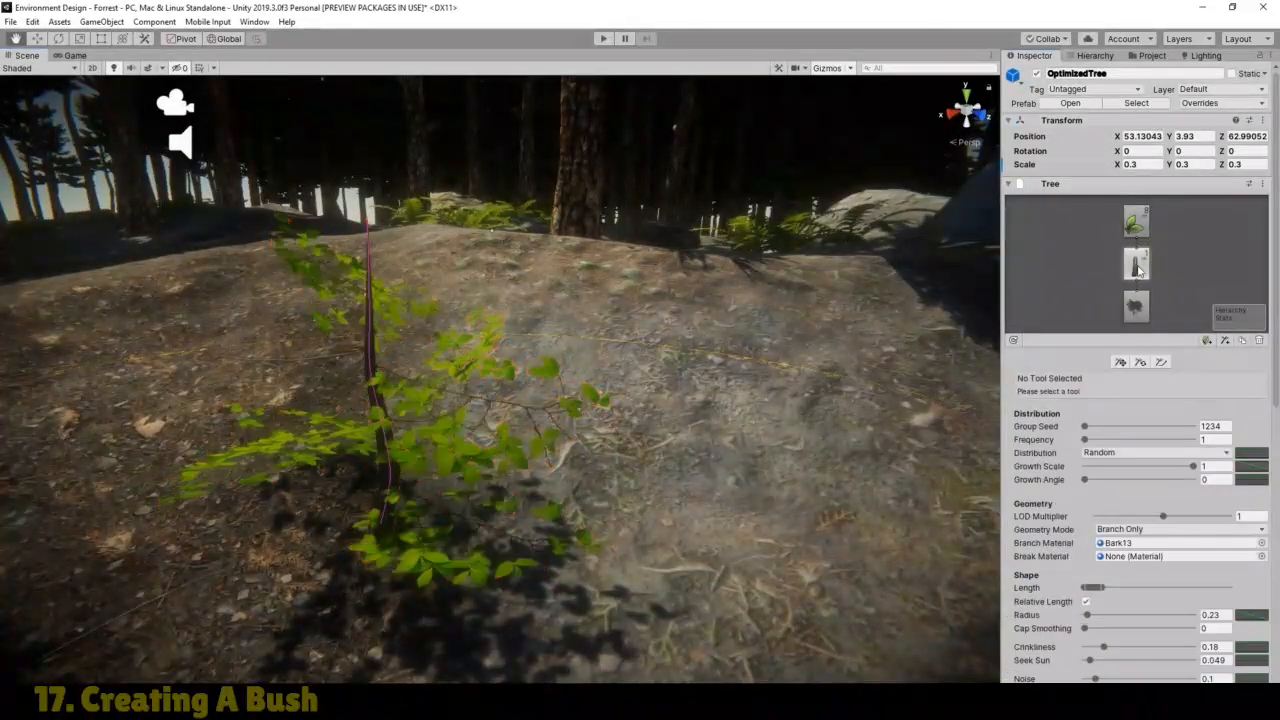
click(1207, 341)
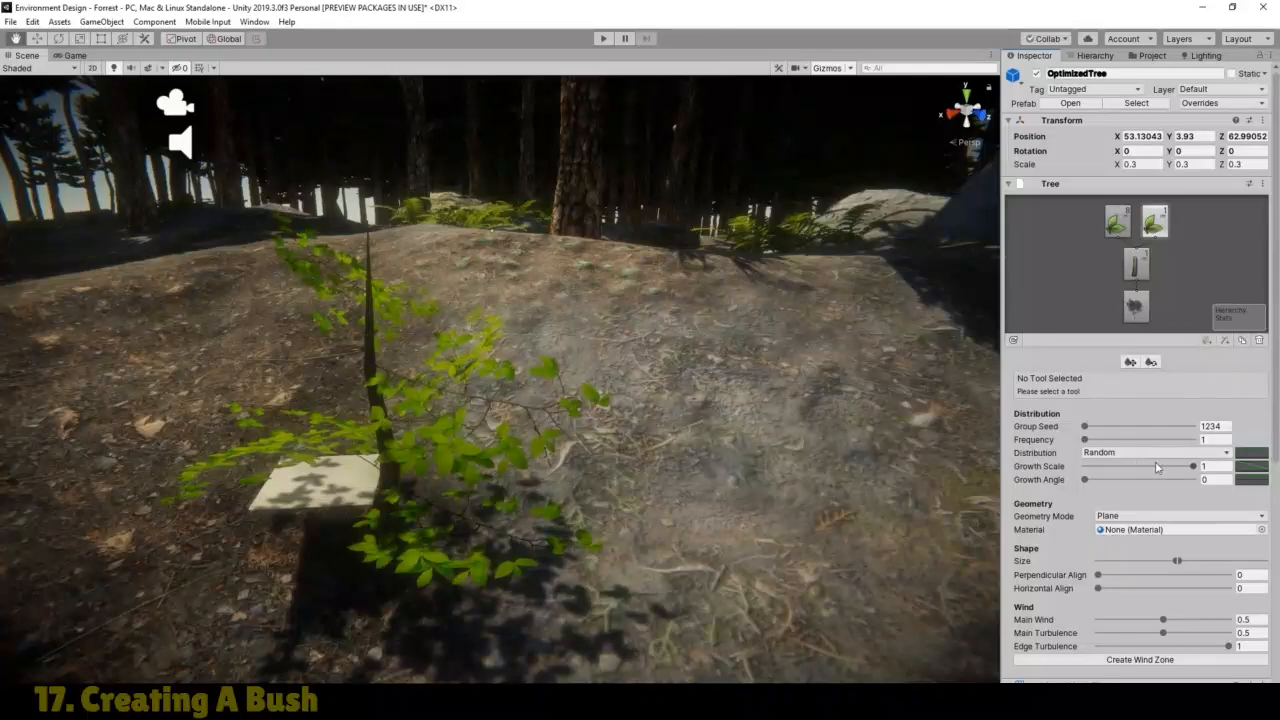
click(1191, 457)
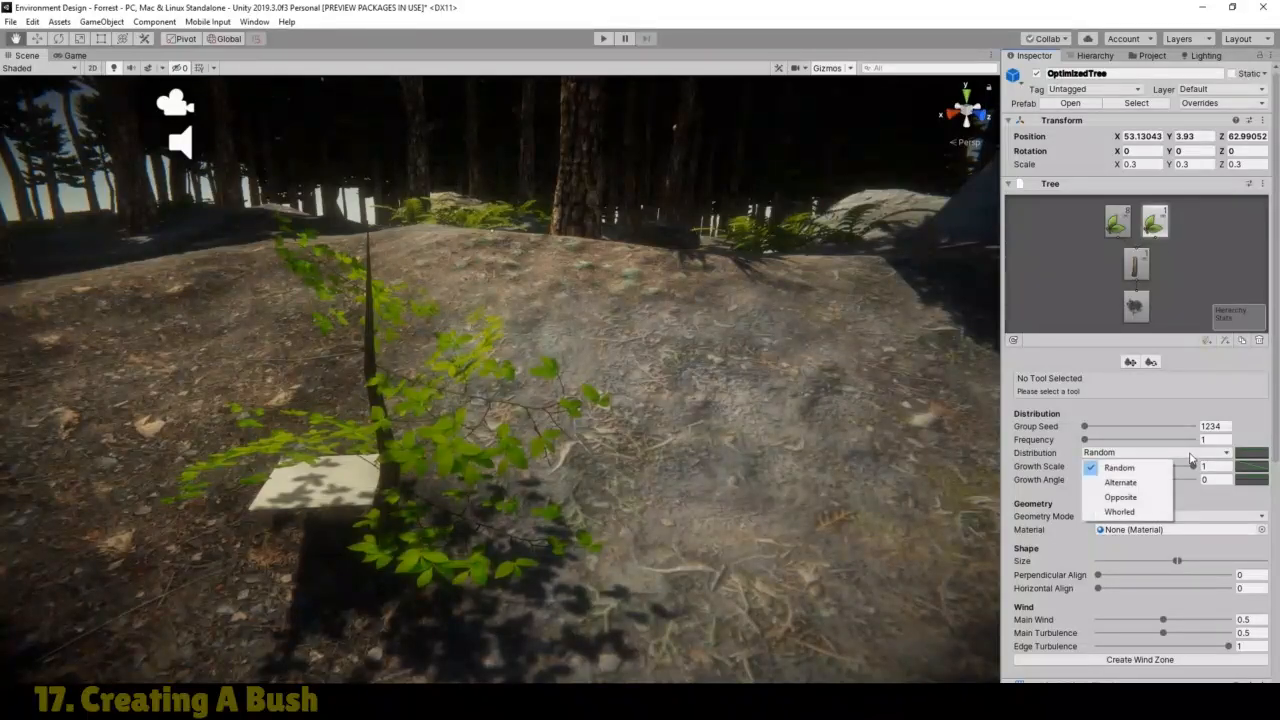
click(1124, 512)
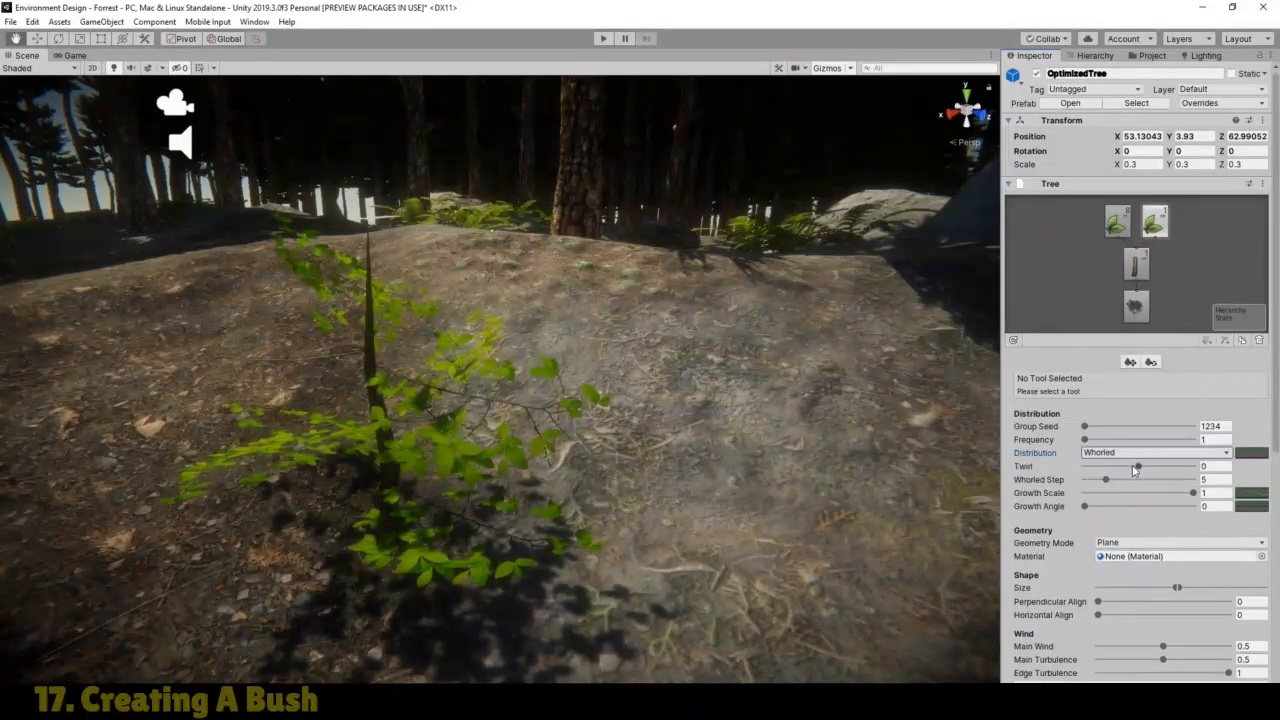
mouse_move(393, 250)
mouse_down()
mouse_move(411, 294)
mouse_move(398, 273)
mouse_up()
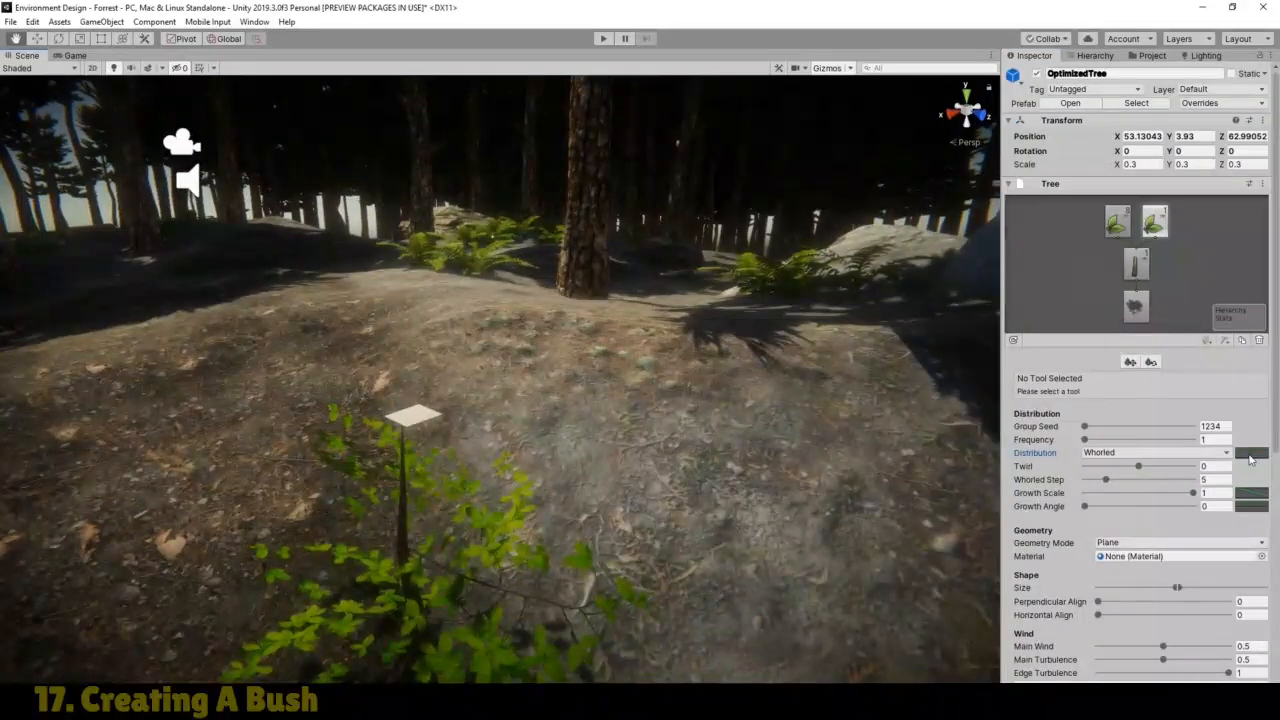
Step: Try lowering the ends of the new leaf group's distribution curve and return the curve to a flat line at 1
click(1249, 455)
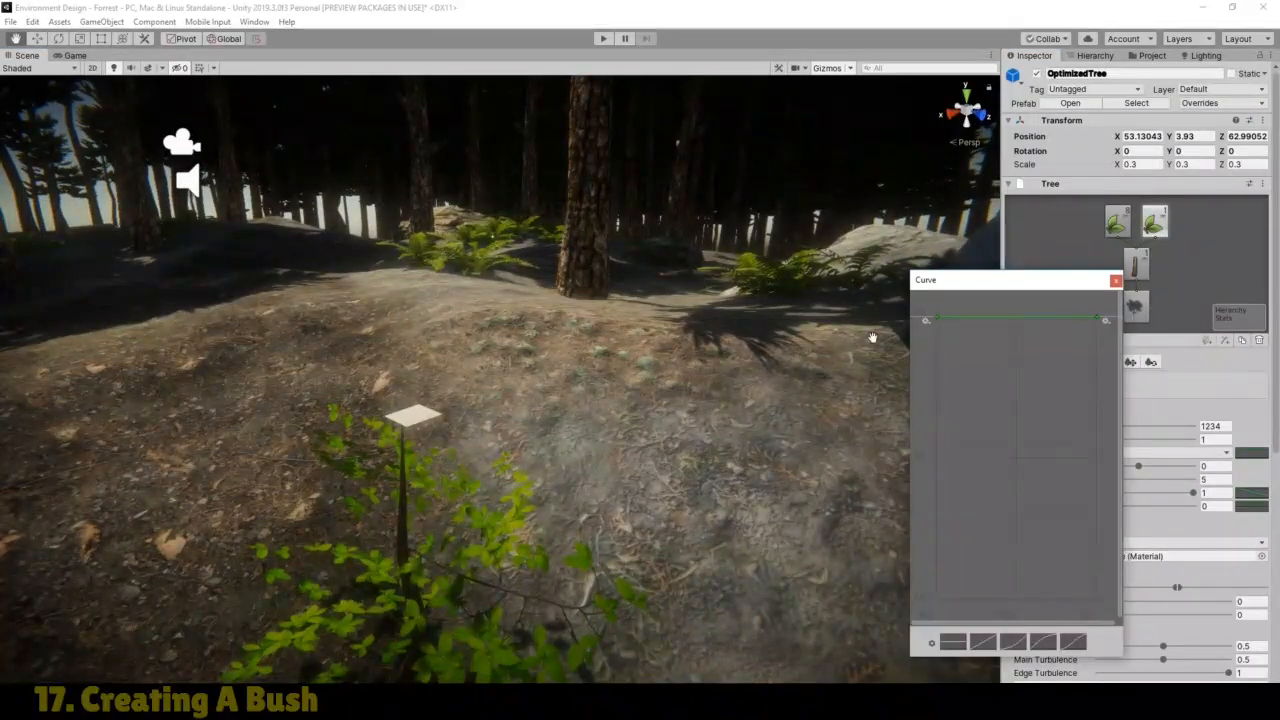
drag(937, 319, 936, 386)
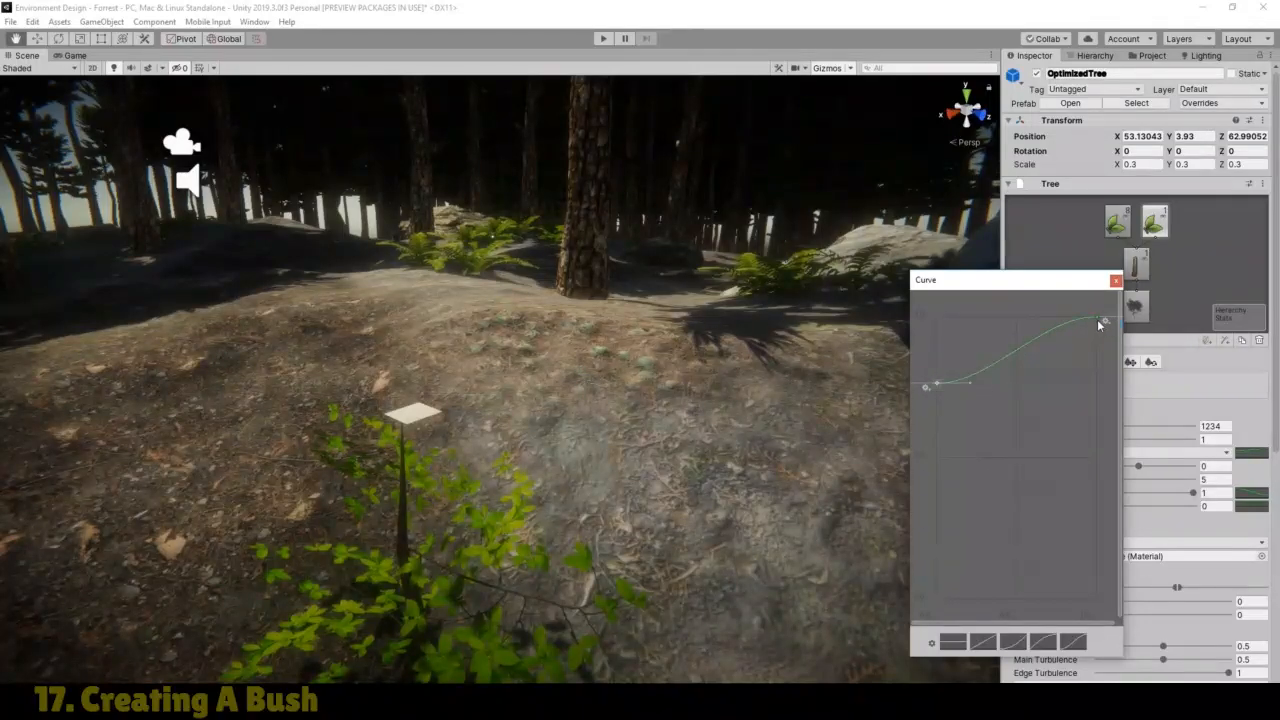
drag(1095, 316, 1091, 420)
drag(1091, 325, 1105, 315)
drag(934, 385, 934, 311)
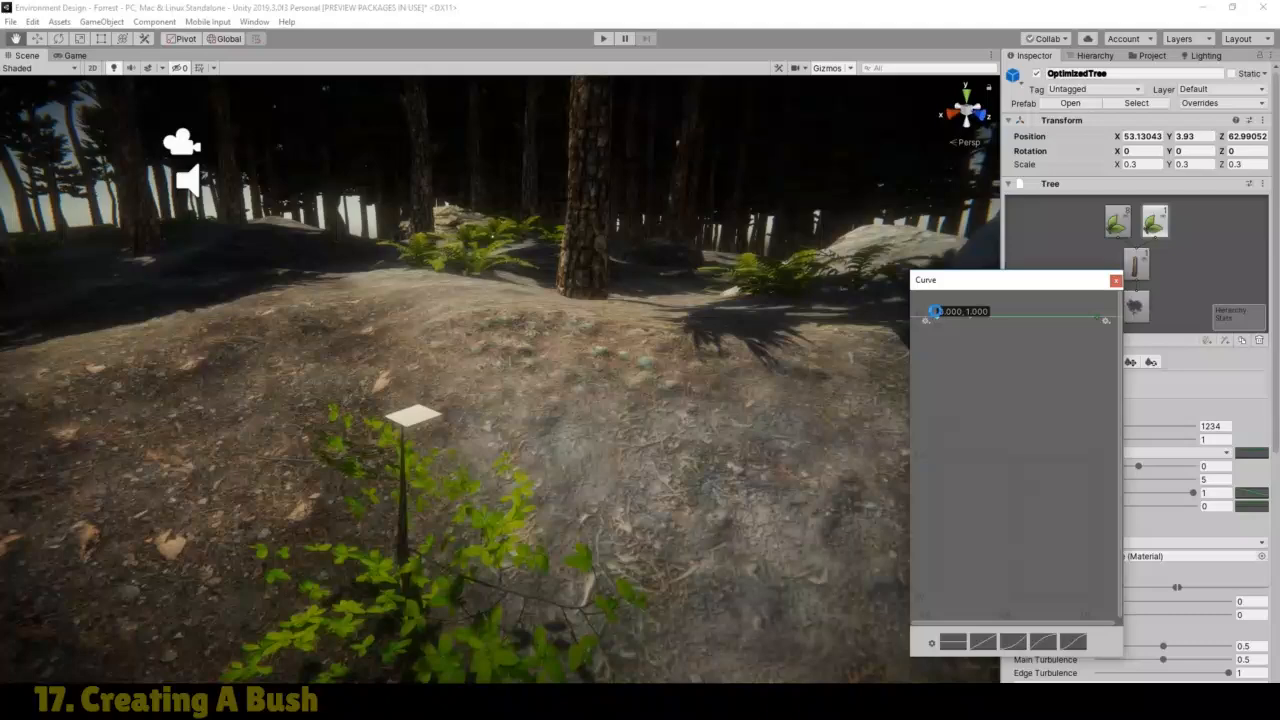
click(1116, 280)
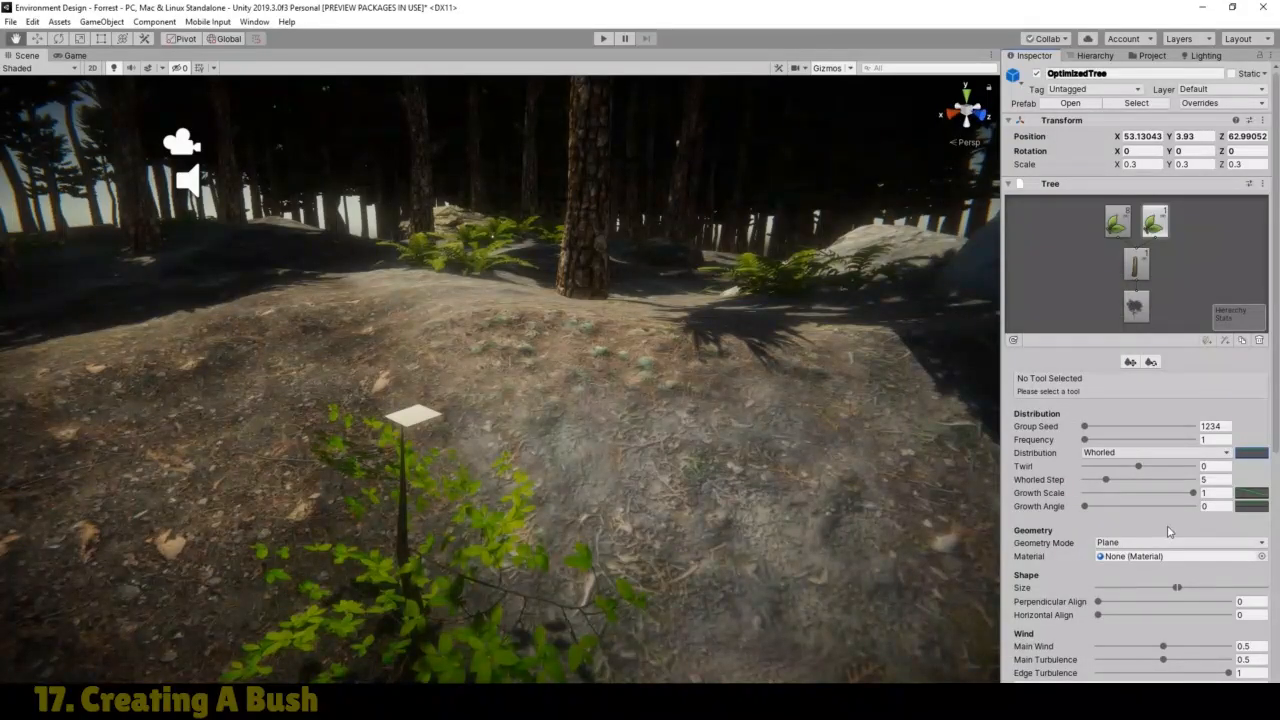
Step: Give the new leaf group the Branch5 material, a larger size range, perpendicular align about 0.107, horizontal align about 0.26 and growth angle about 0.123
click(1261, 557)
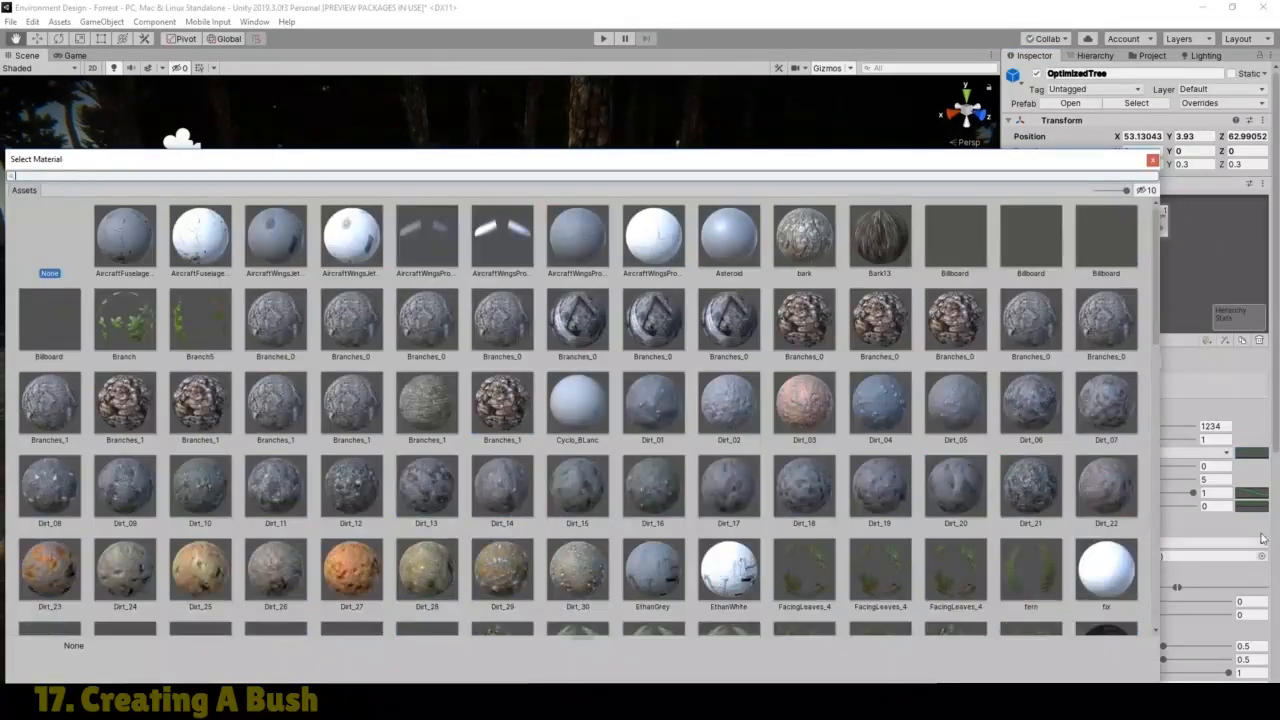
double_click(197, 323)
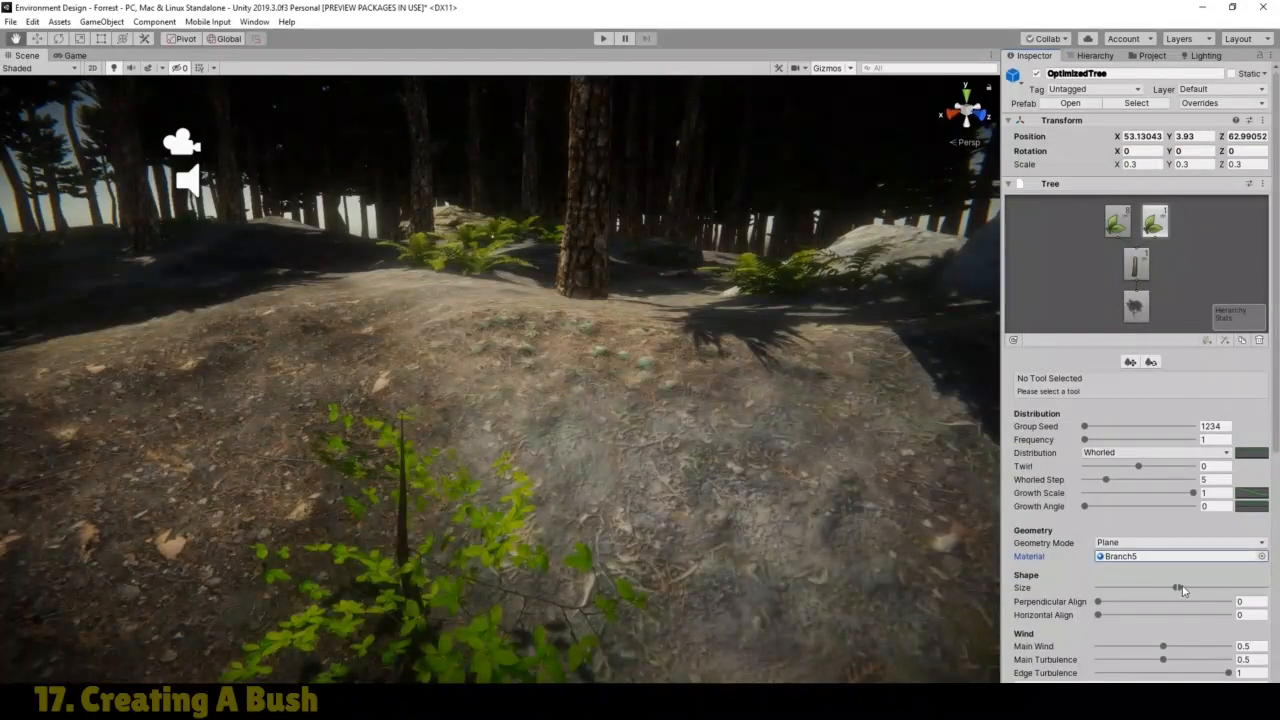
drag(1188, 587, 1255, 587)
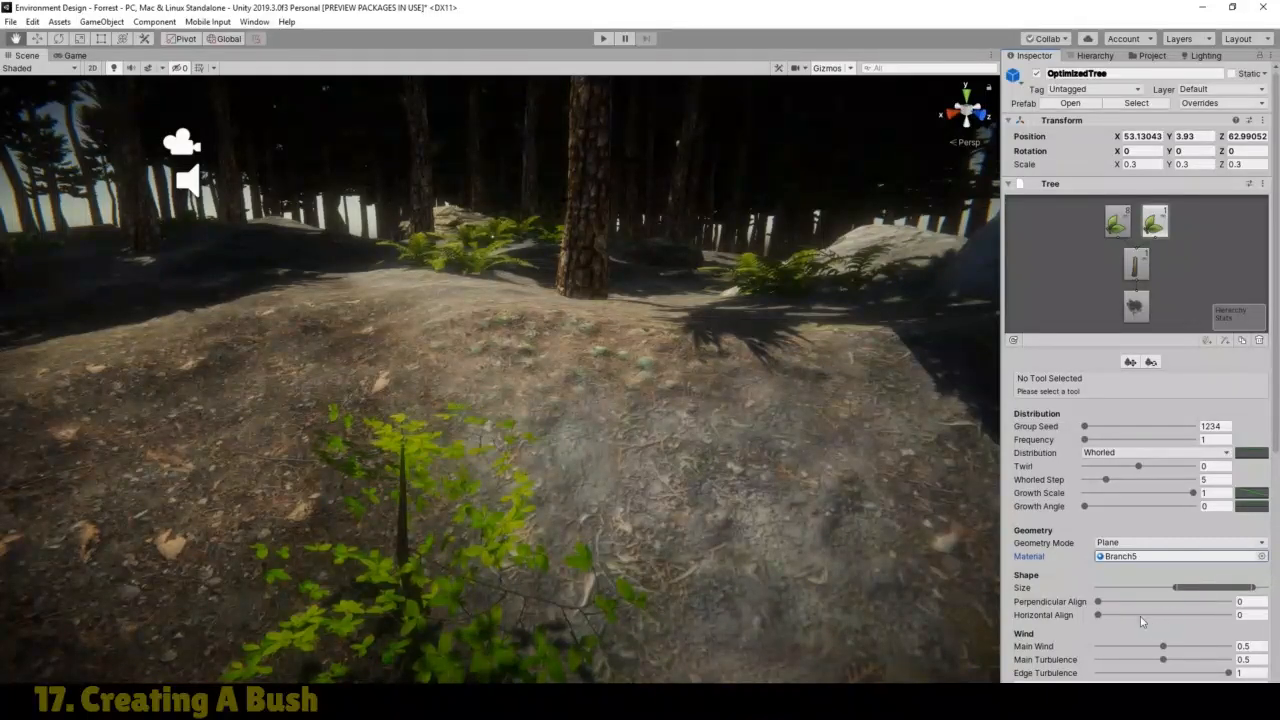
drag(1098, 615, 1109, 601)
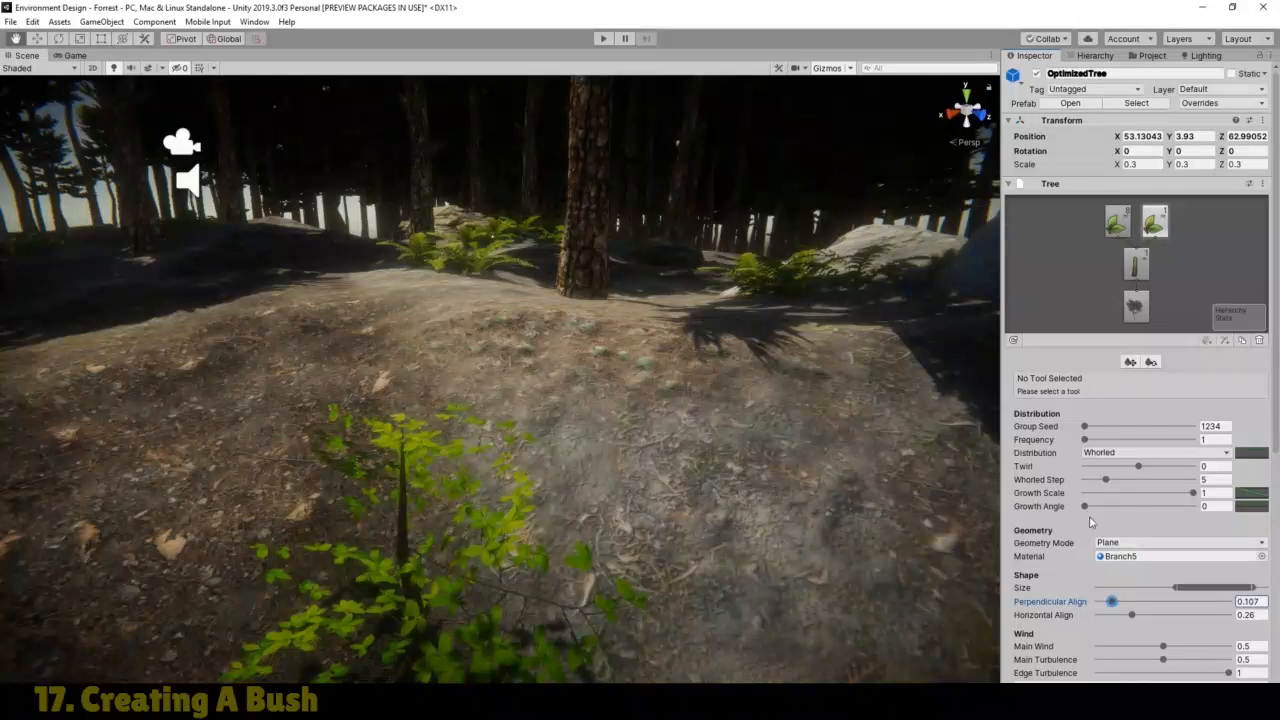
drag(1085, 509, 1098, 507)
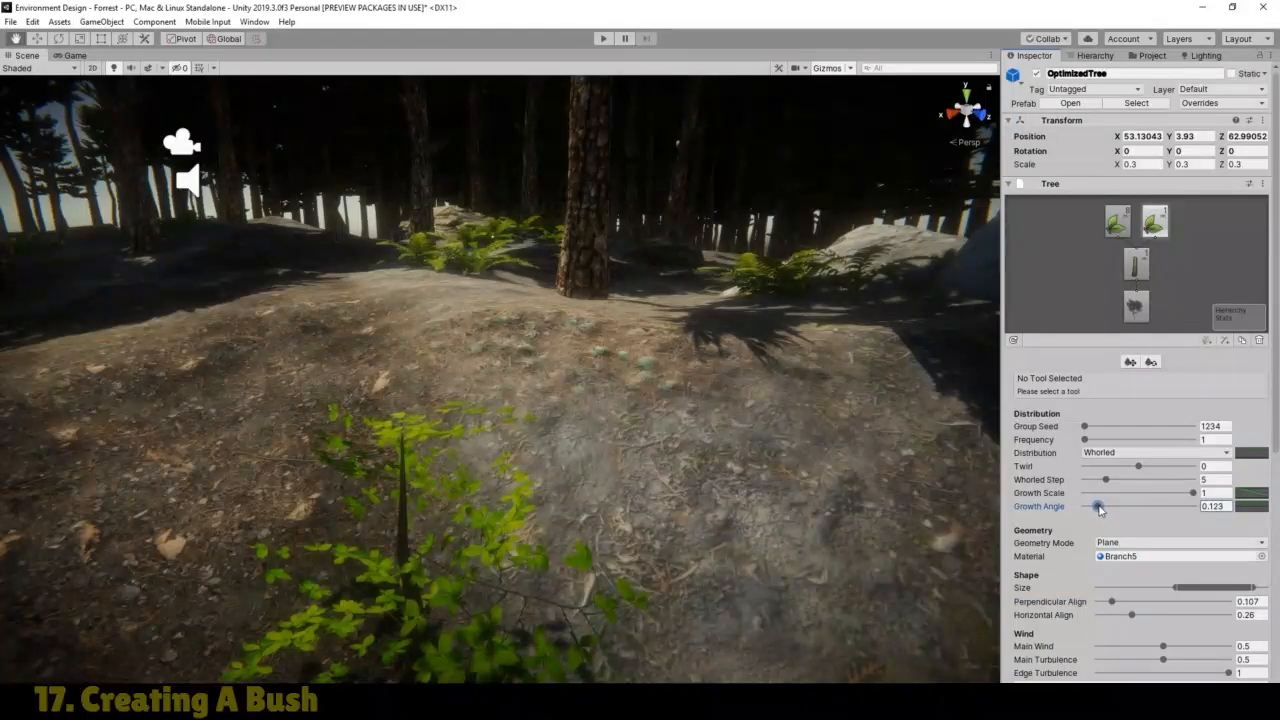
Step: Run the game, walk around the bush and the surrounding forest to check the second leaf group, and stop the game
click(68, 55)
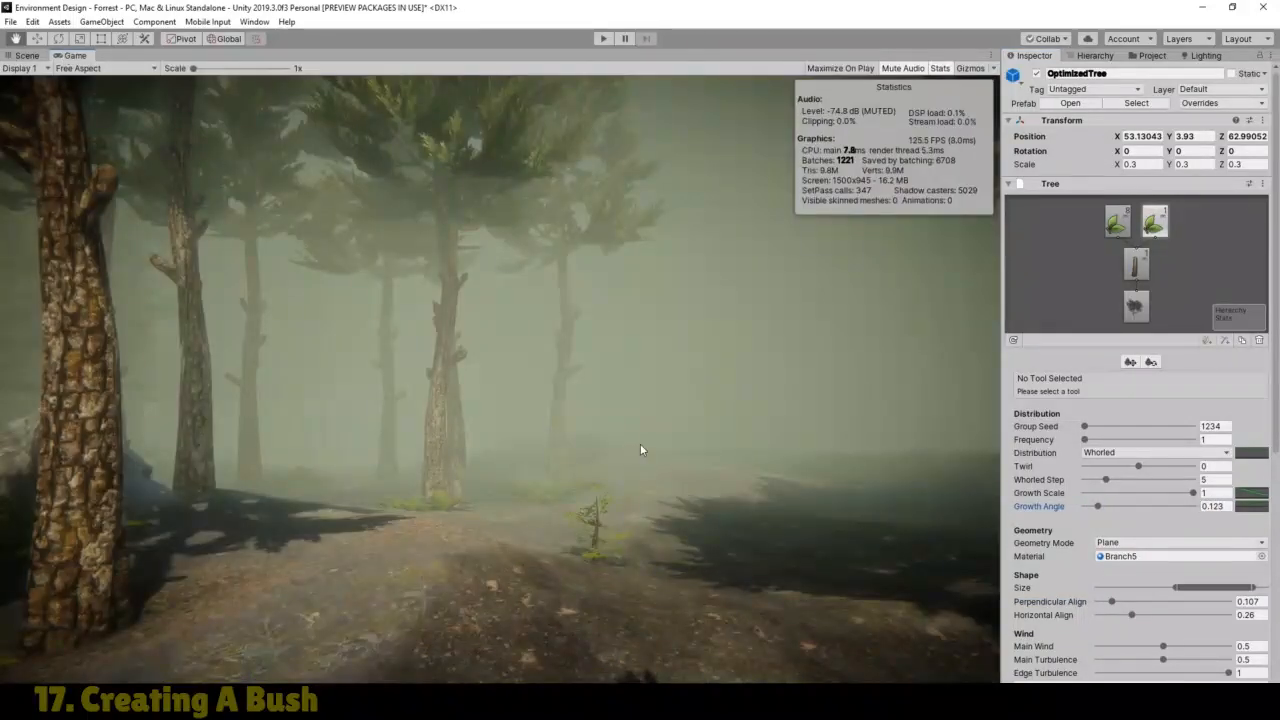
click(604, 39)
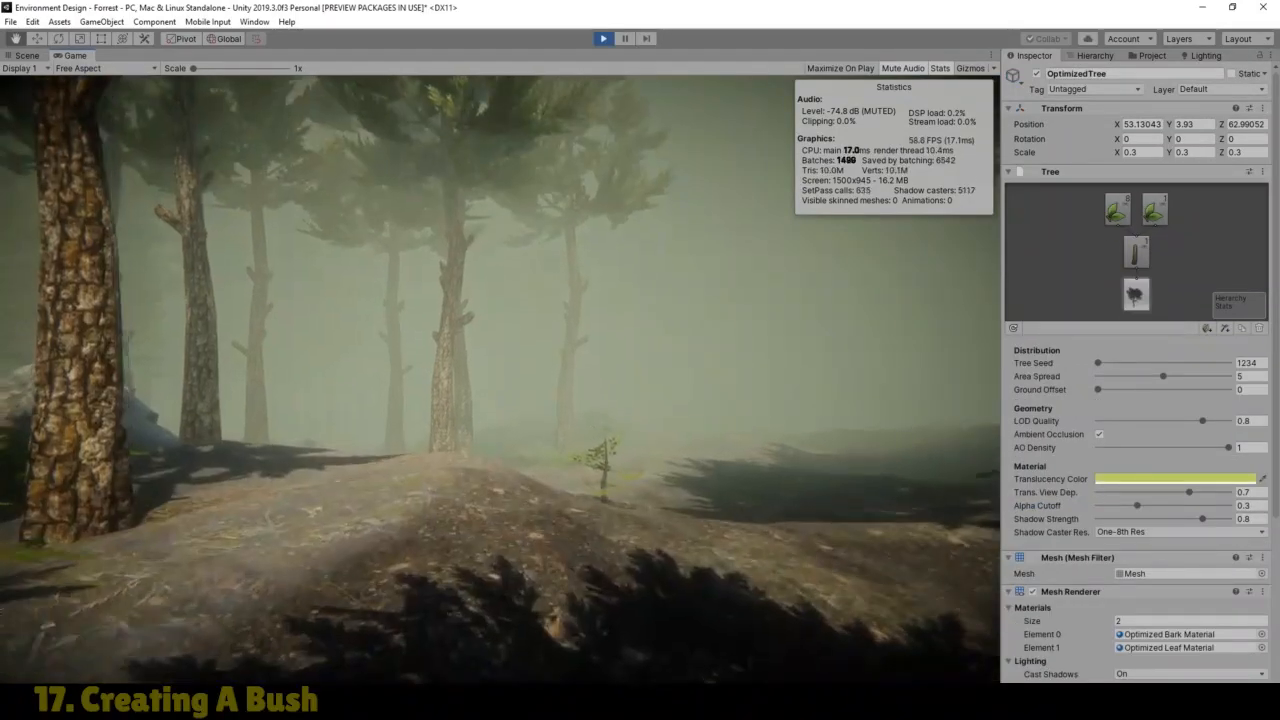
key(w)
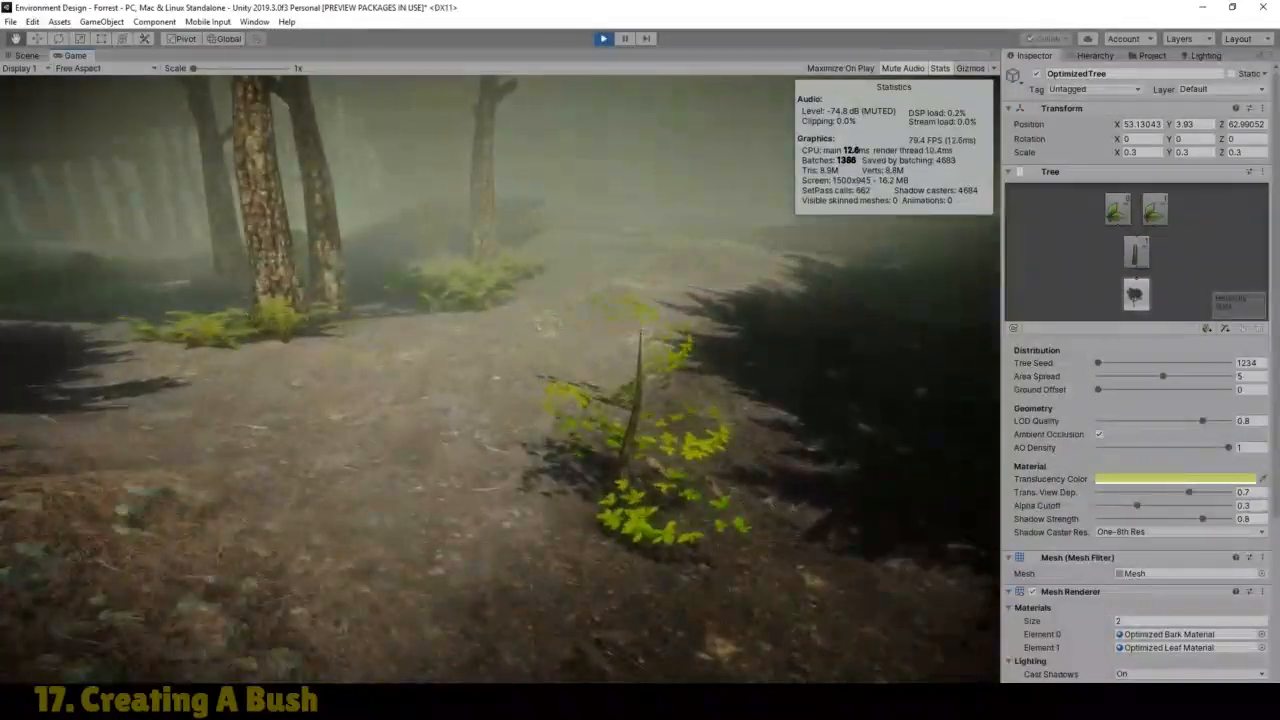
key(w)
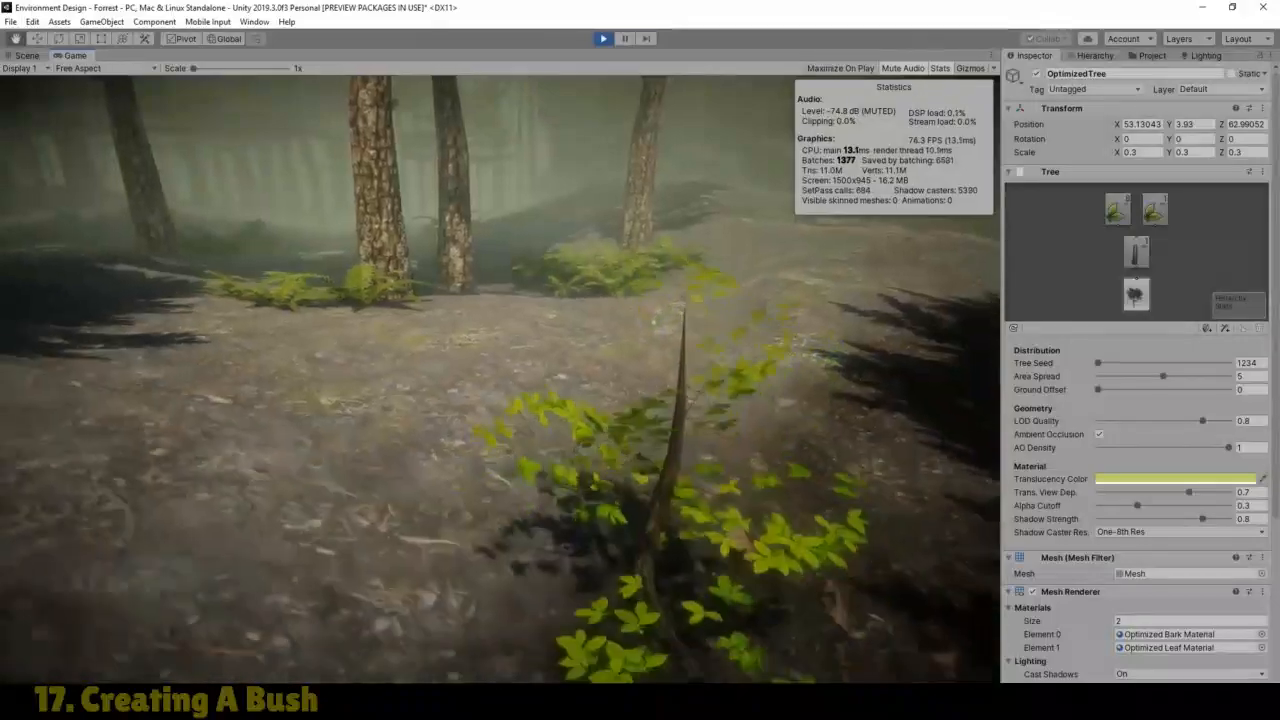
key(w)
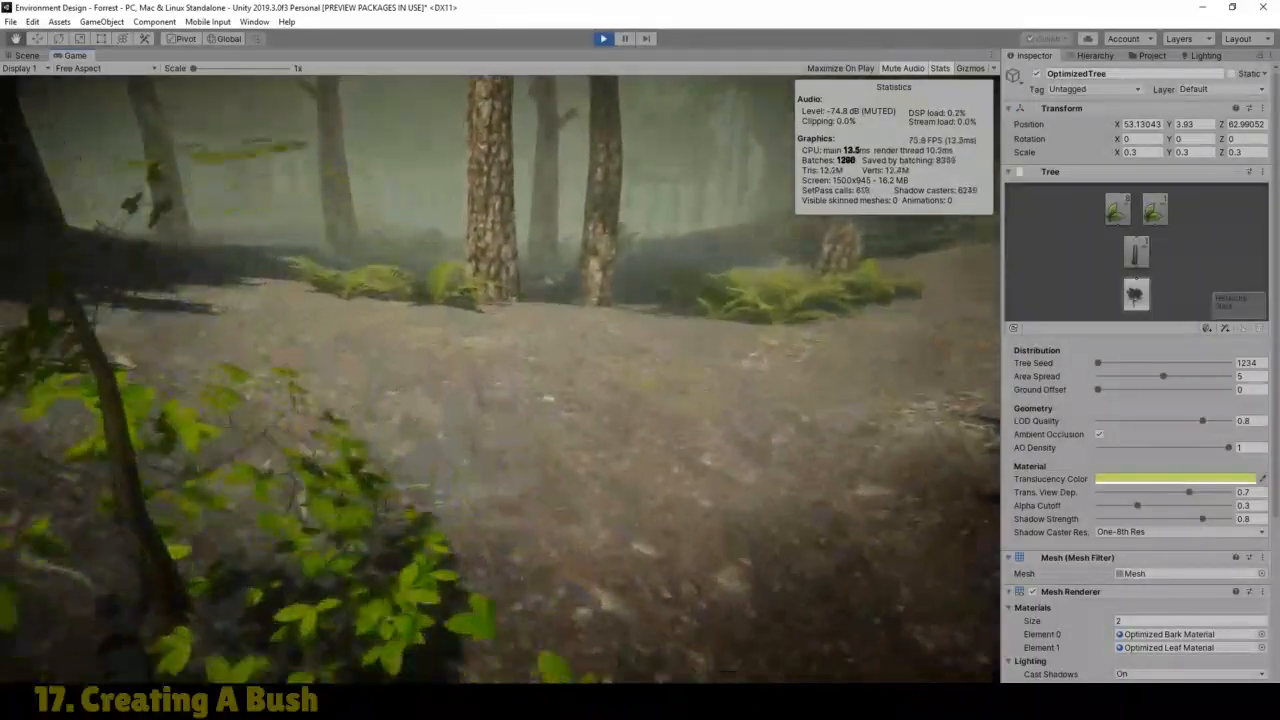
key(a)
key(a)
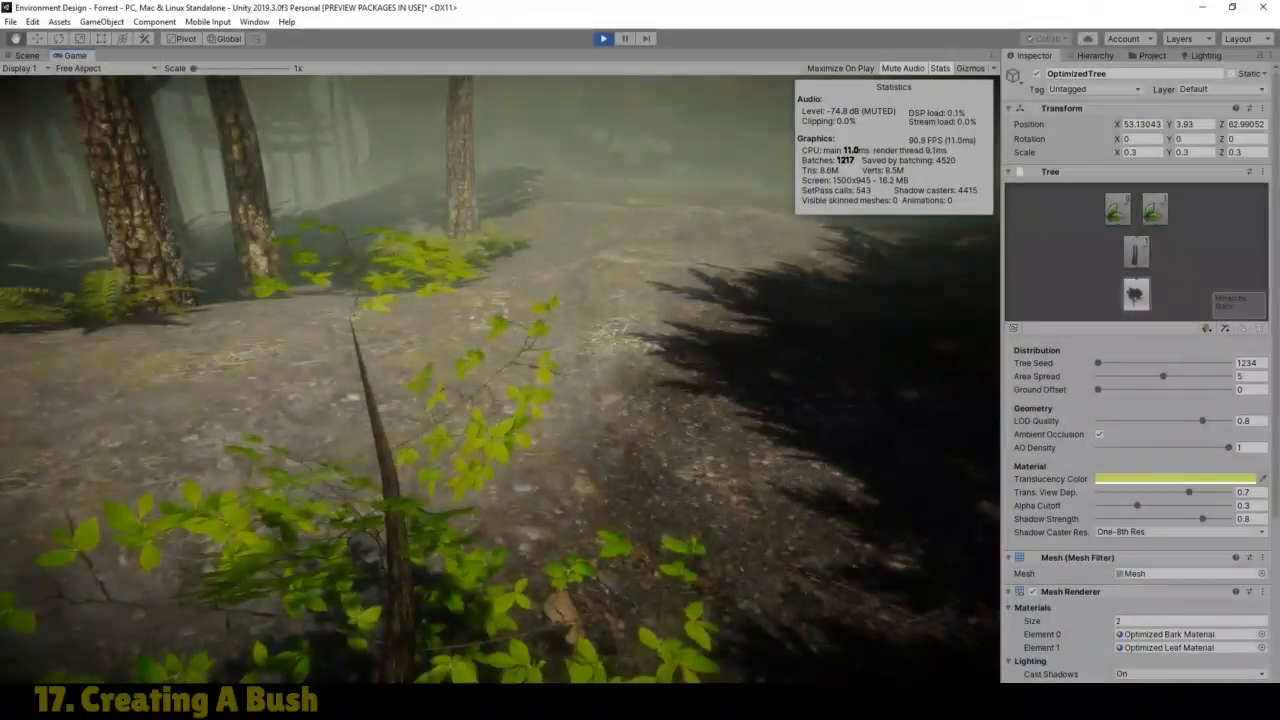
key(a)
key(w)
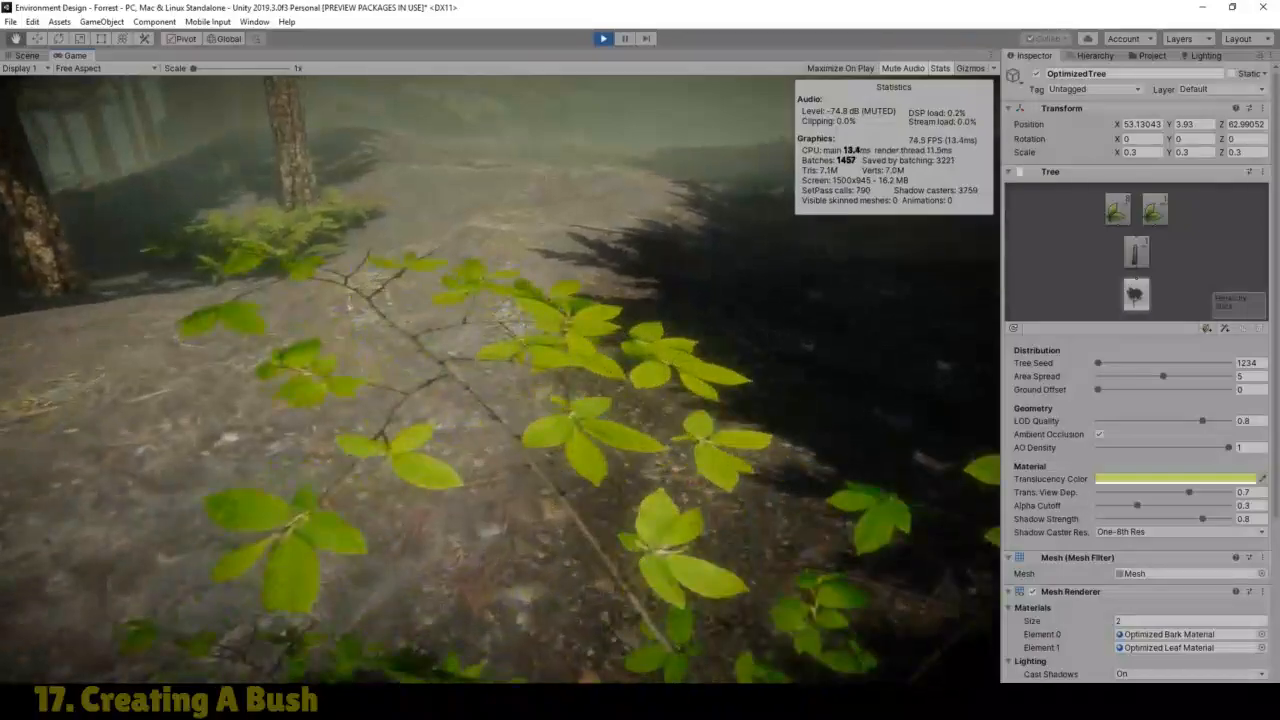
key(s)
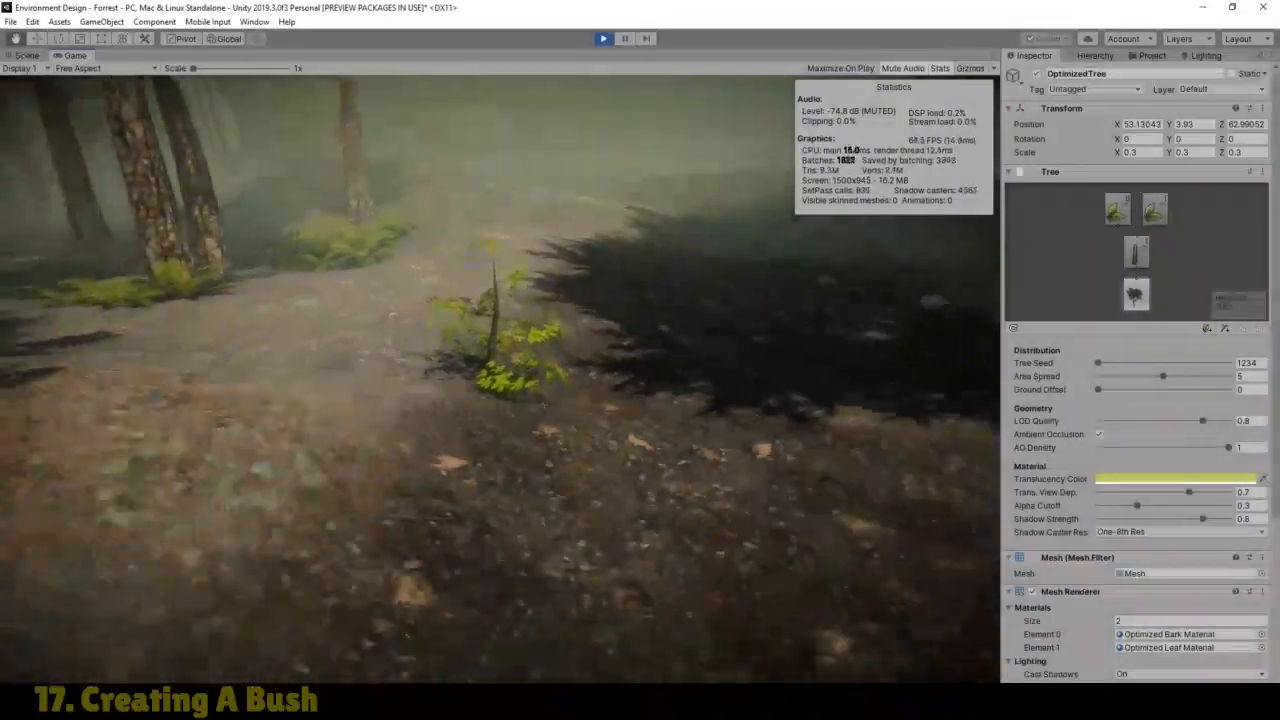
key(d)
key(w)
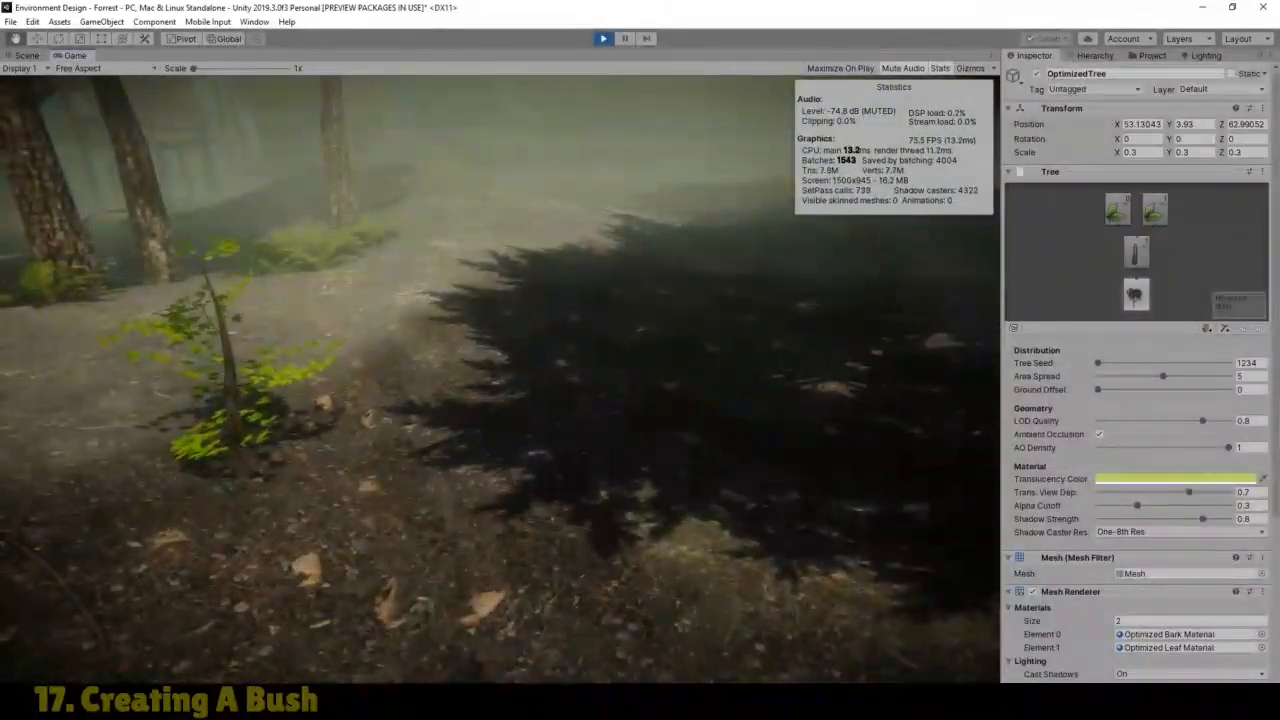
key(w)
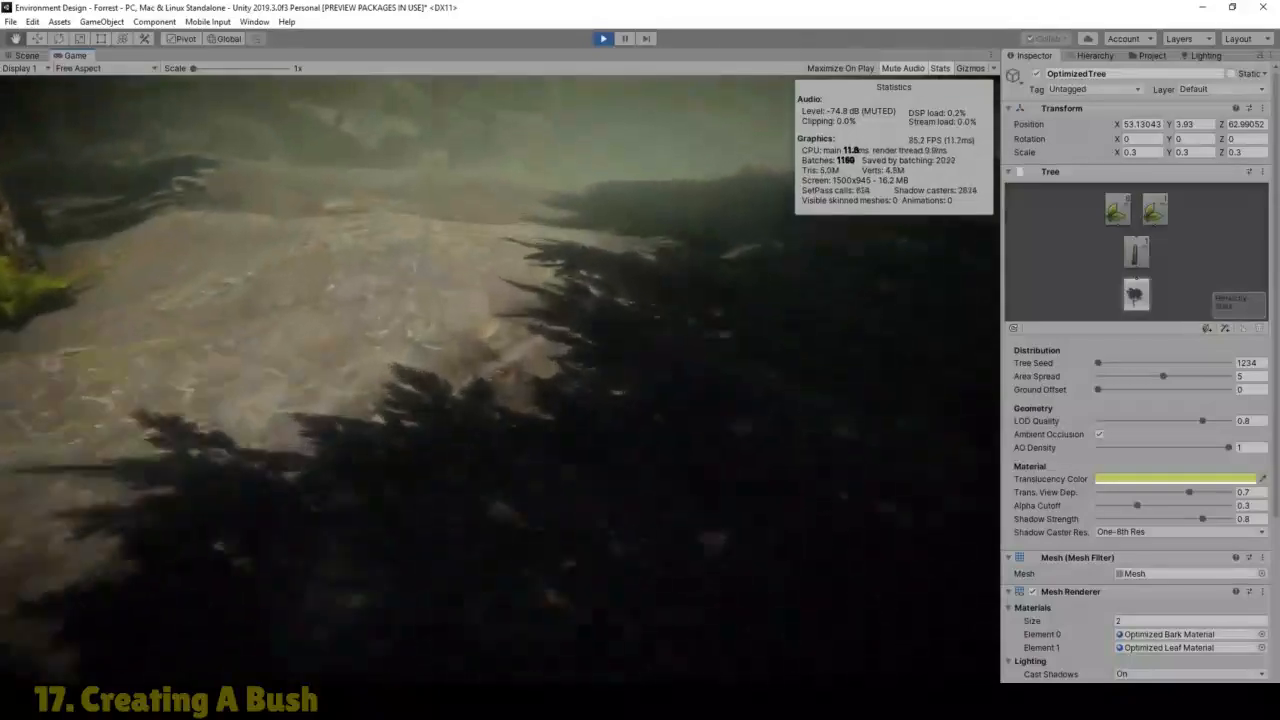
key(w)
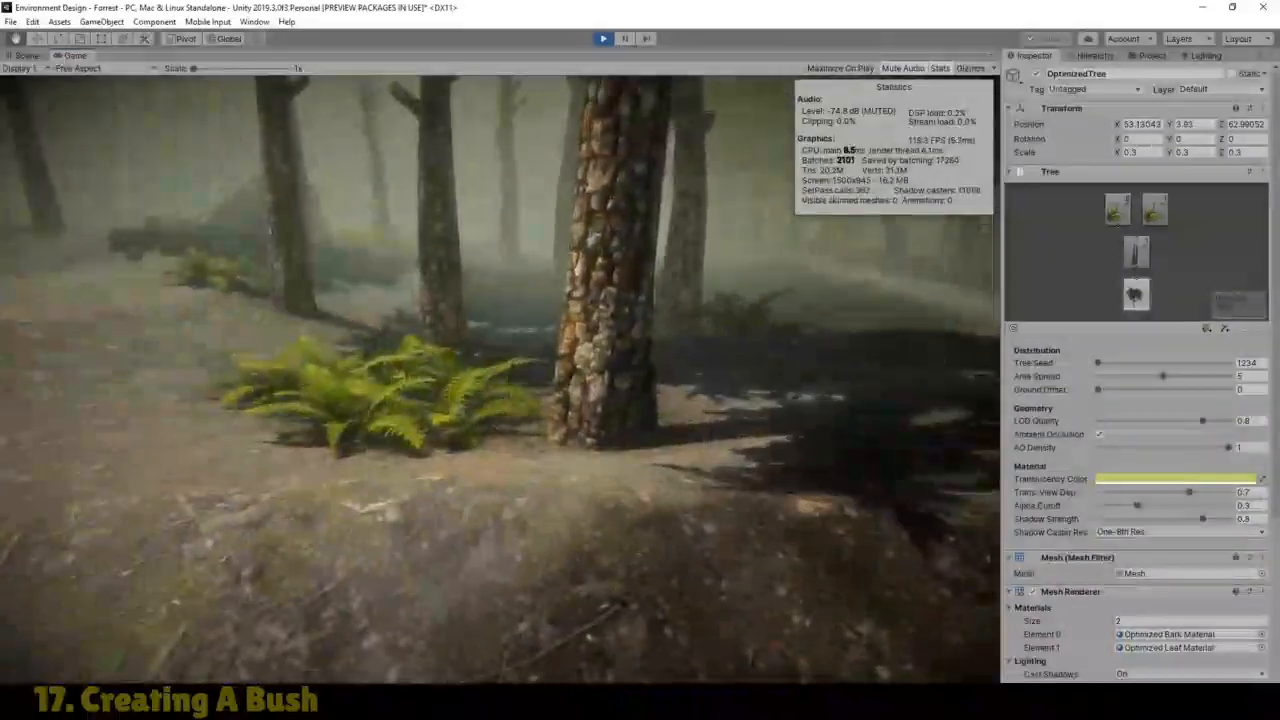
key(w)
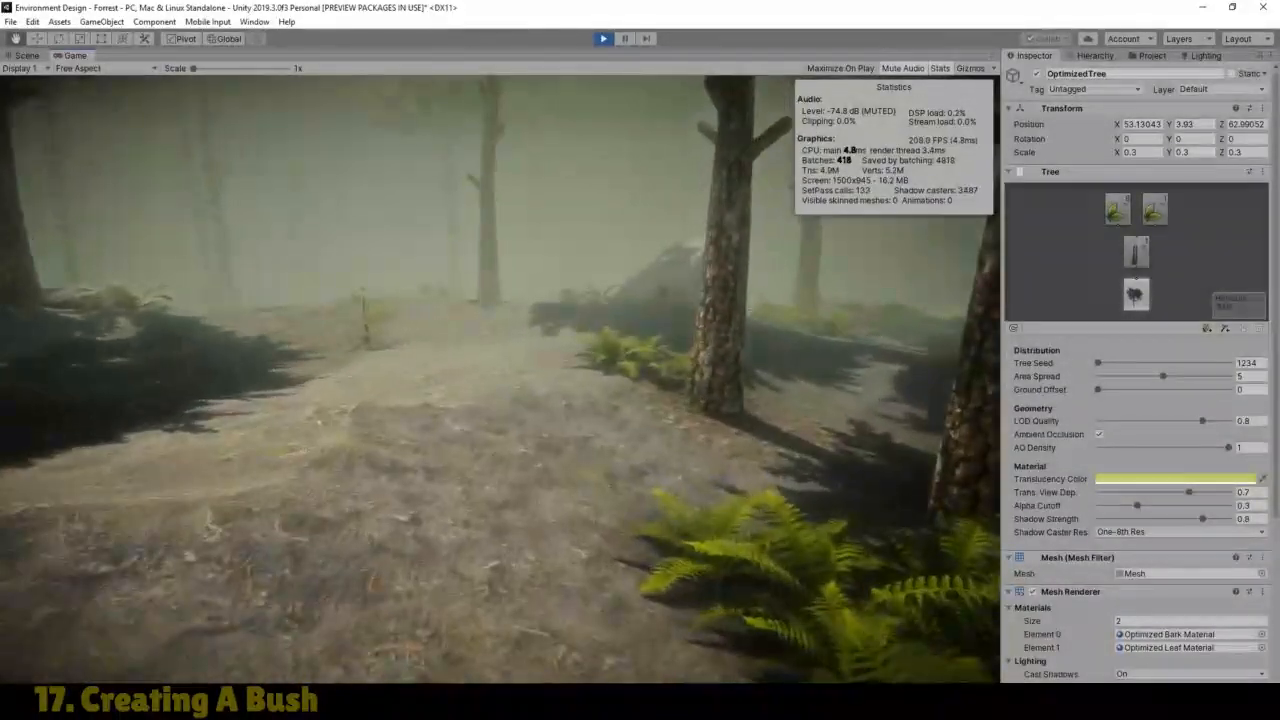
key(w)
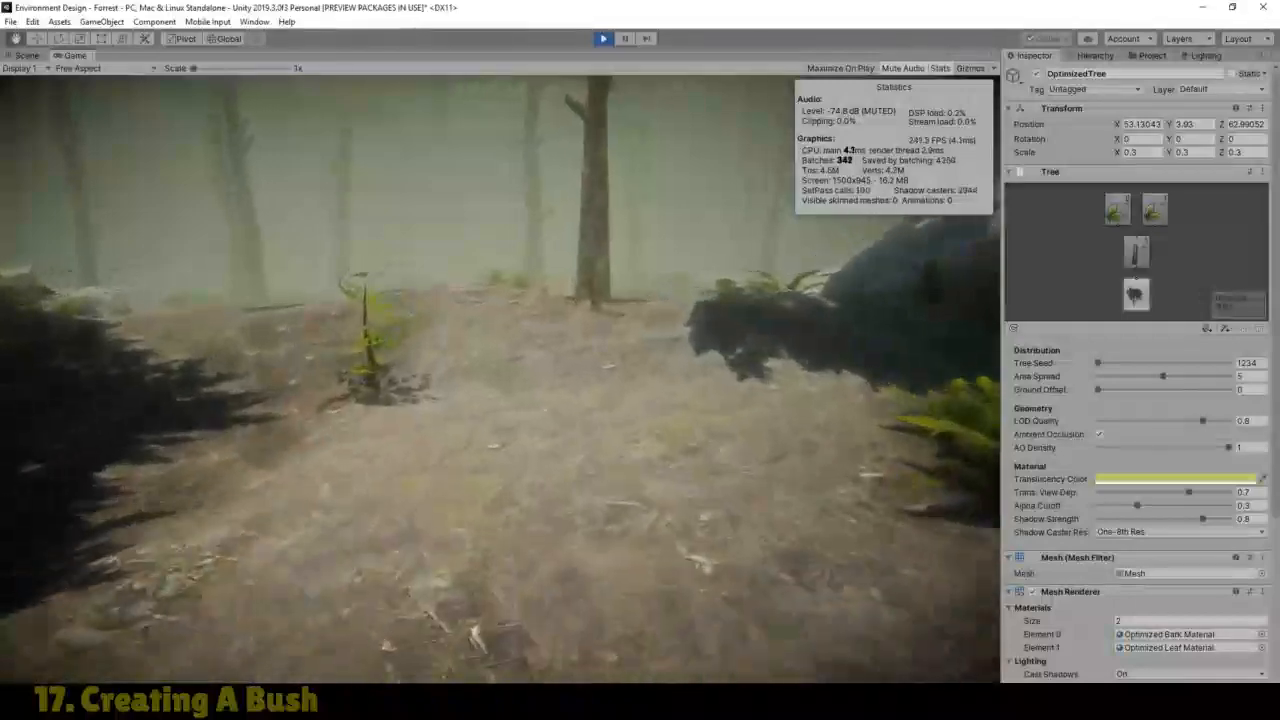
key(w)
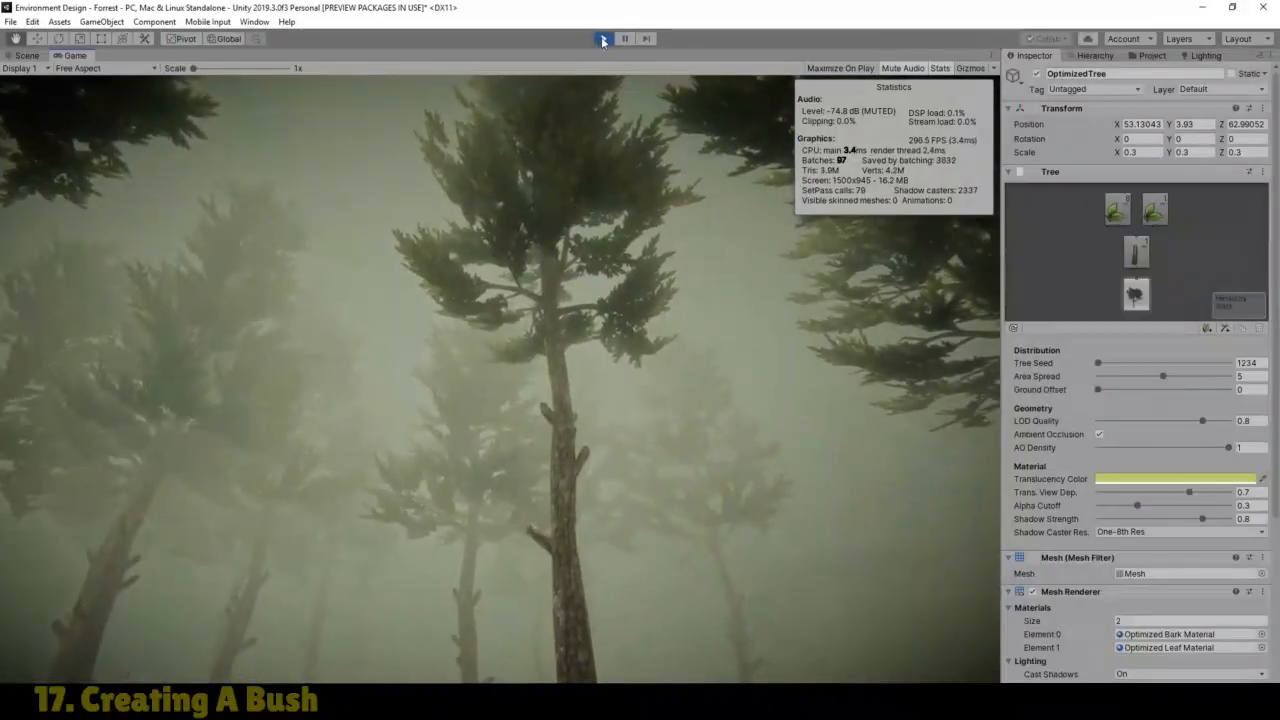
click(603, 38)
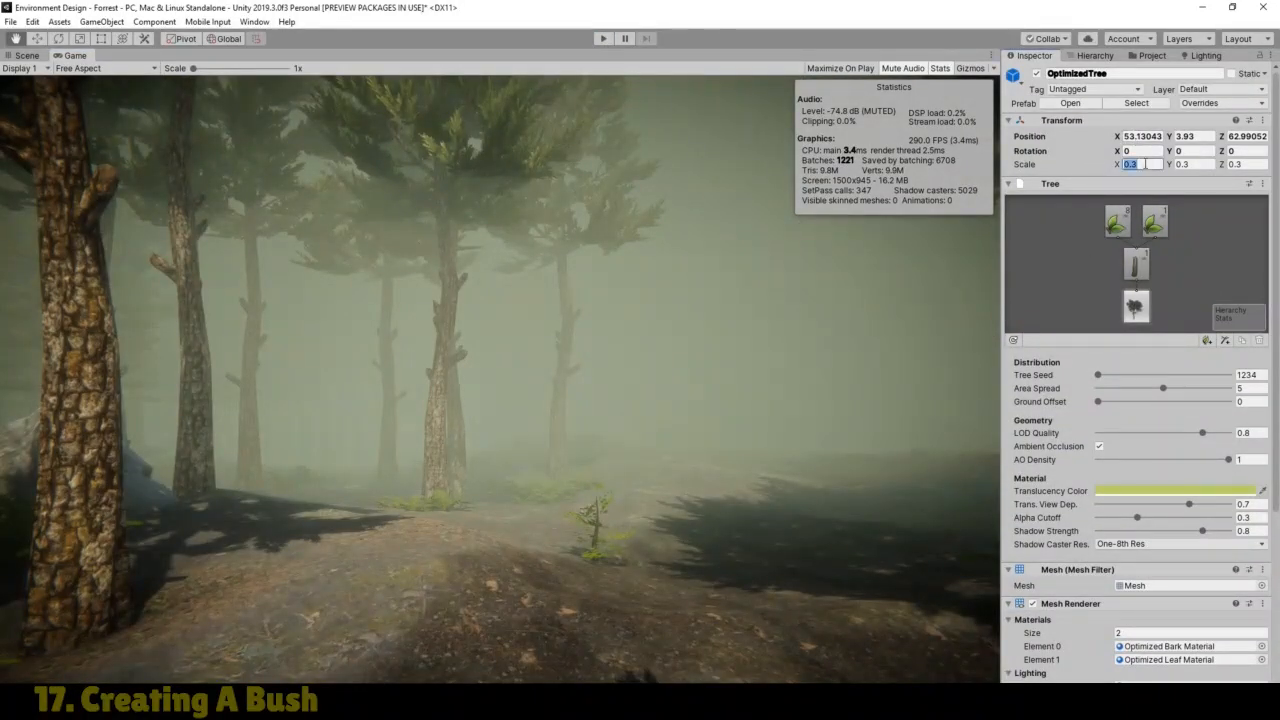
Step: Scale the bush down to 0.2 on the X, Y and Z axes
text(0)
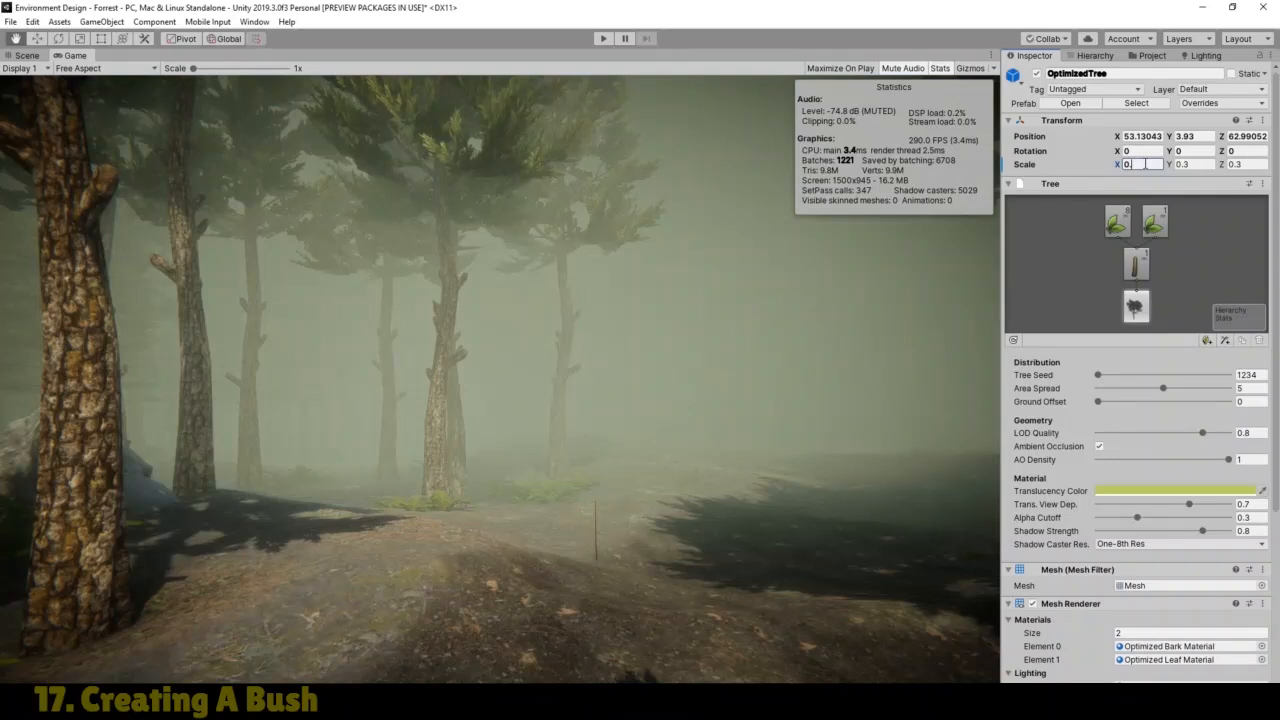
text(.2)
click(1198, 165)
text(0.2)
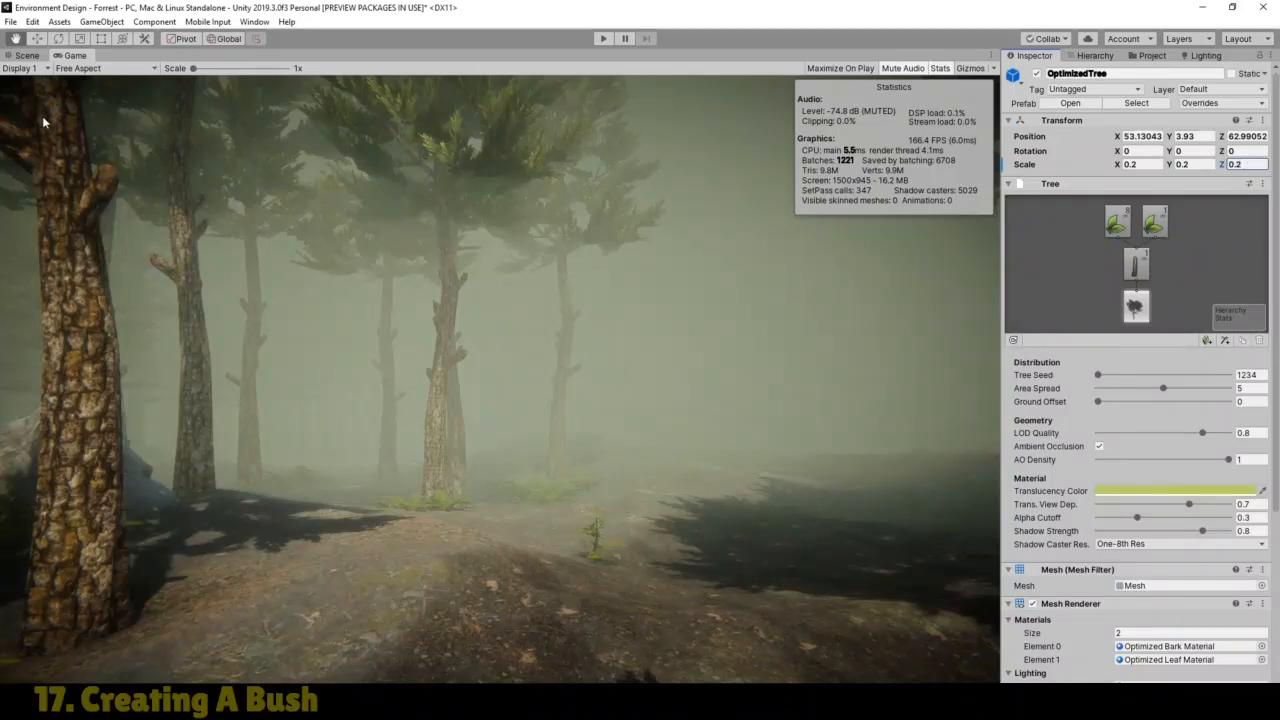
Step: Set the frequency of the bush's second leaf group to 2 in the scene
click(28, 56)
scroll(437, 562, down, 2)
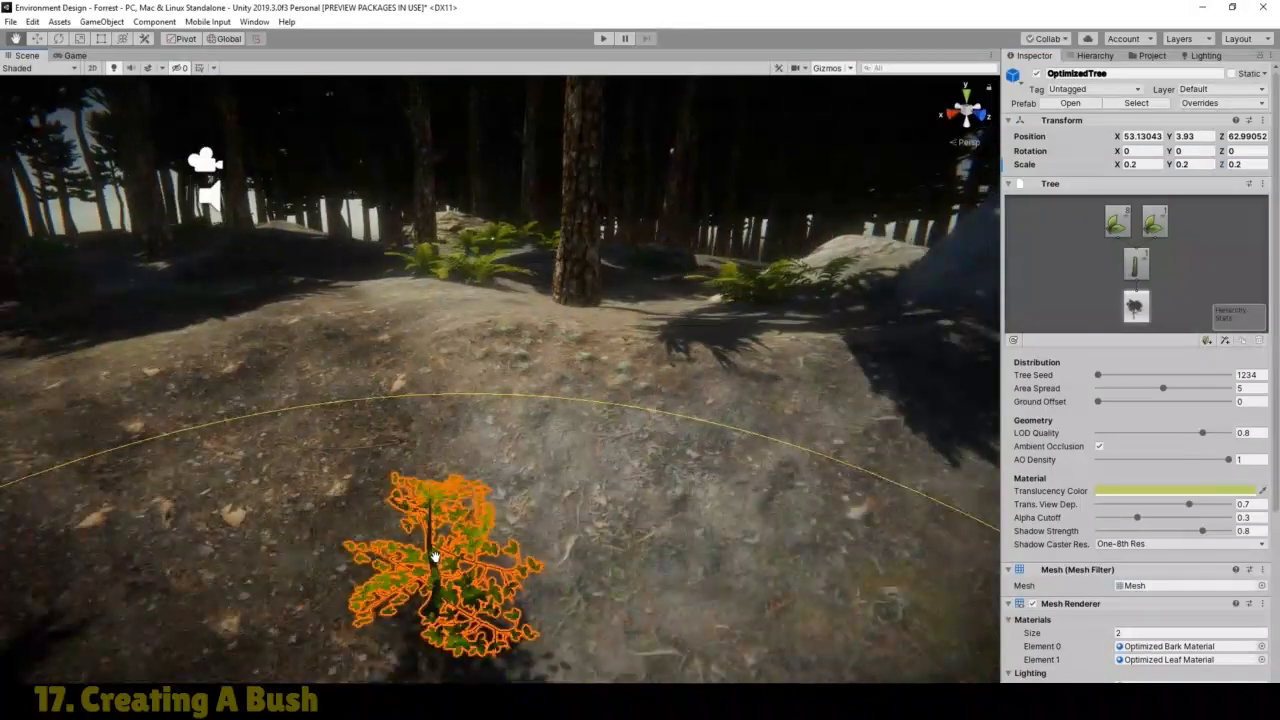
drag(434, 558, 403, 523)
click(1155, 223)
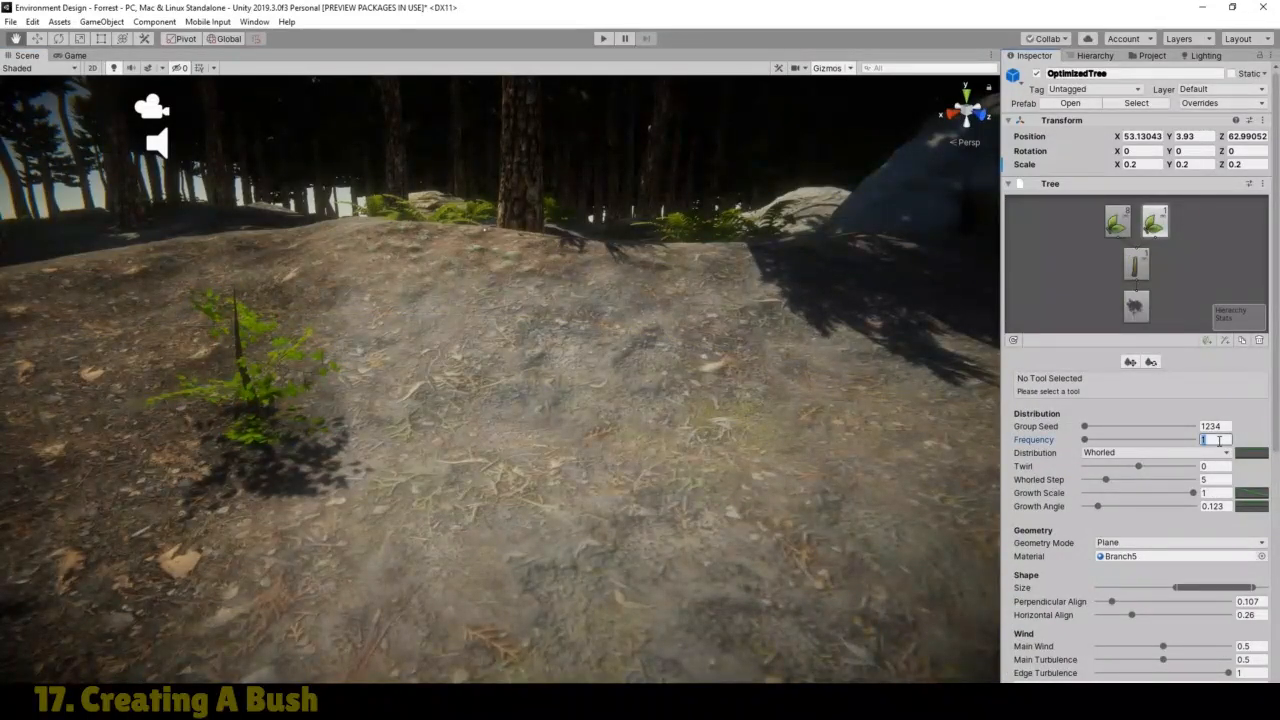
text(2)
Step: Tune the second leaf group to whorled step 6, twirl about -0.21, growth angle about 0.227 and growth scale about 0.847
drag(236, 299, 263, 320)
scroll(380, 456, up, 2)
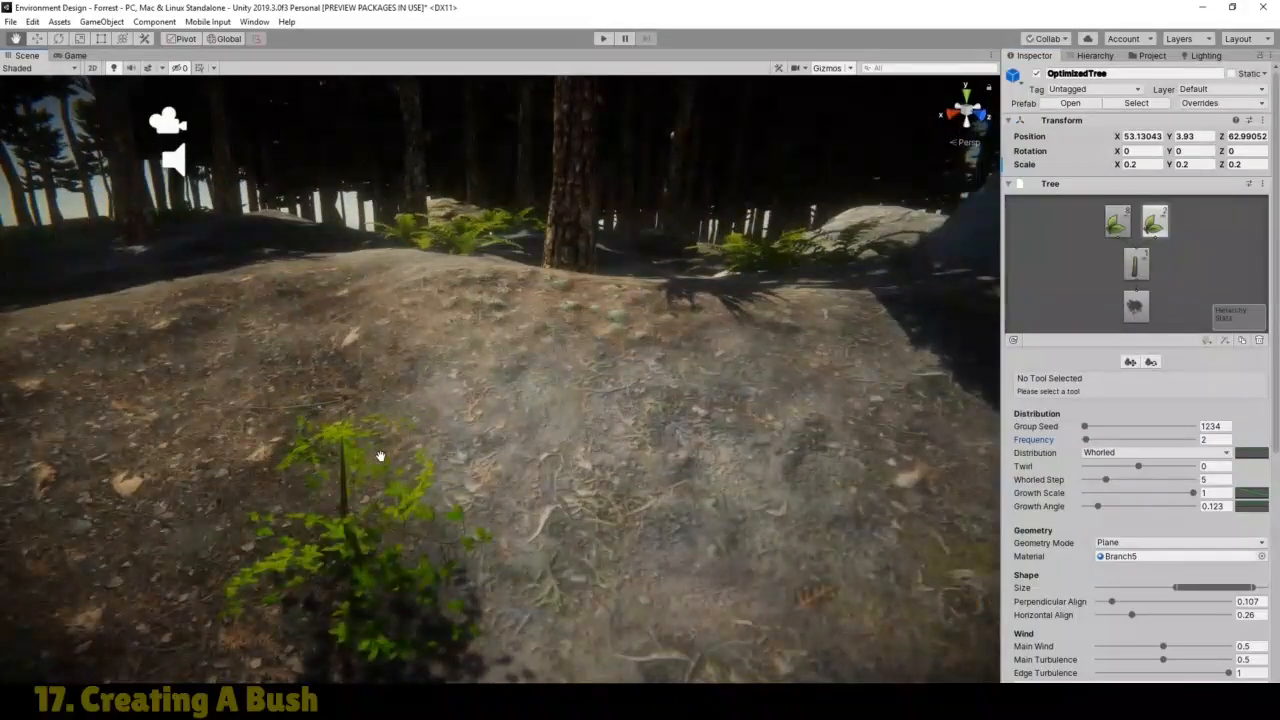
scroll(380, 456, up, 1)
drag(382, 457, 386, 440)
right_drag(386, 440, 441, 441)
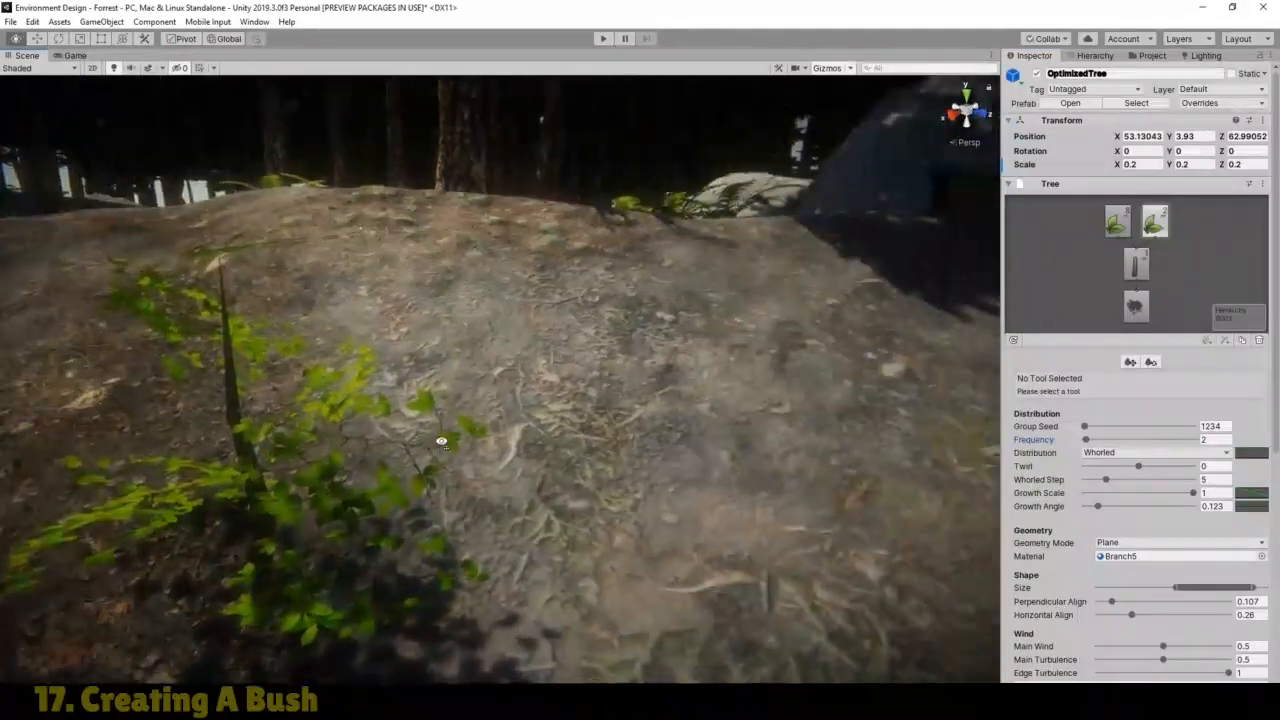
drag(441, 441, 449, 440)
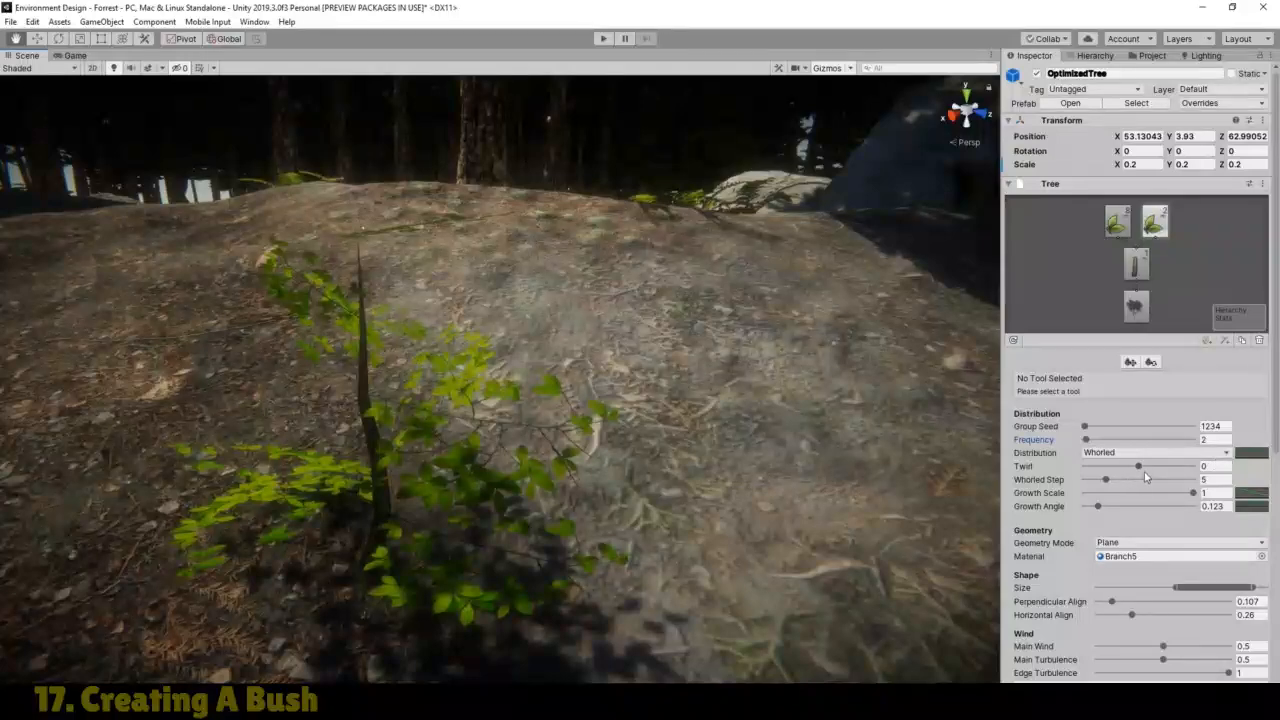
mouse_move(1107, 483)
mouse_down()
mouse_move(1145, 485)
mouse_move(1116, 488)
mouse_up()
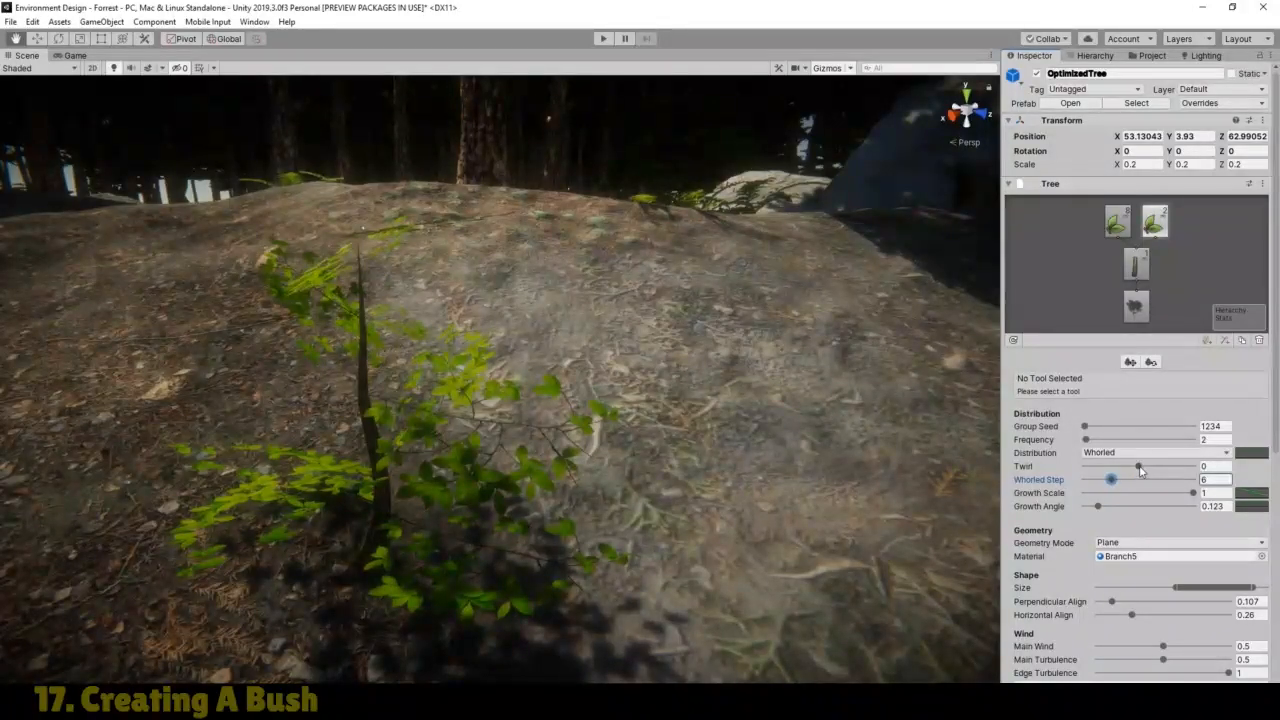
drag(1139, 468, 1133, 471)
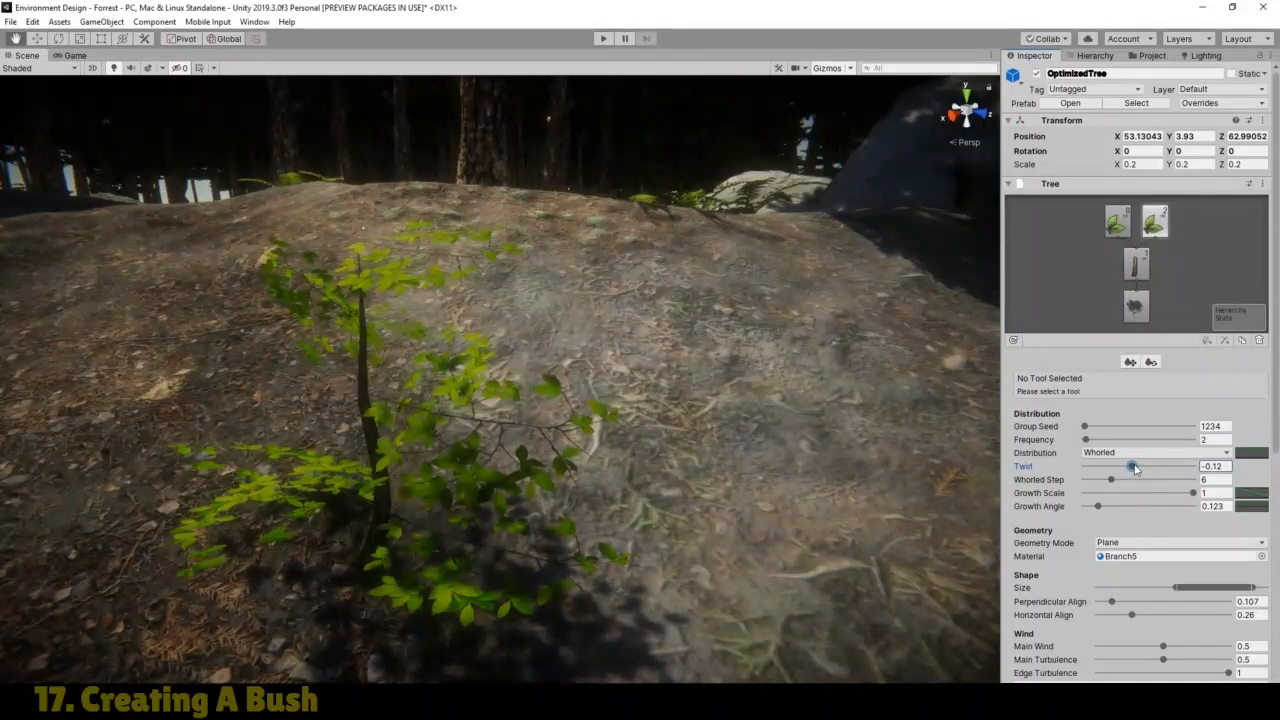
mouse_move(1133, 467)
mouse_down()
mouse_move(1178, 469)
mouse_move(1128, 465)
mouse_up()
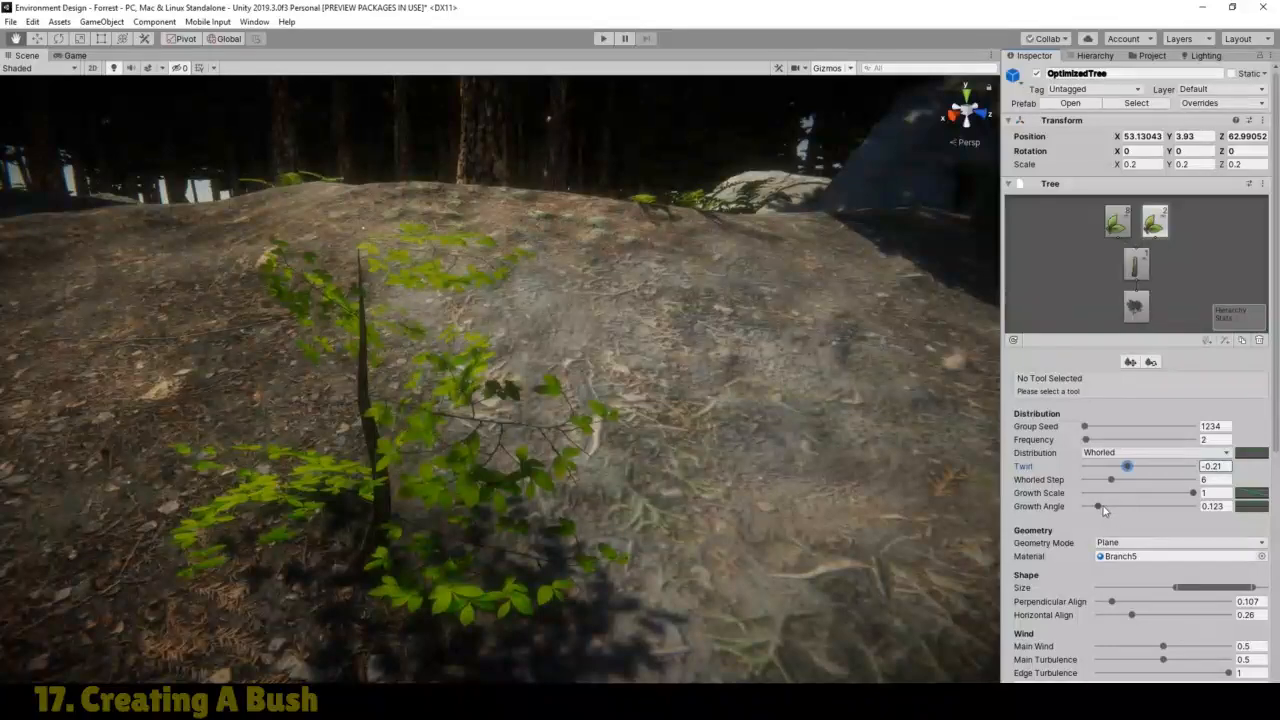
drag(1100, 510, 1177, 493)
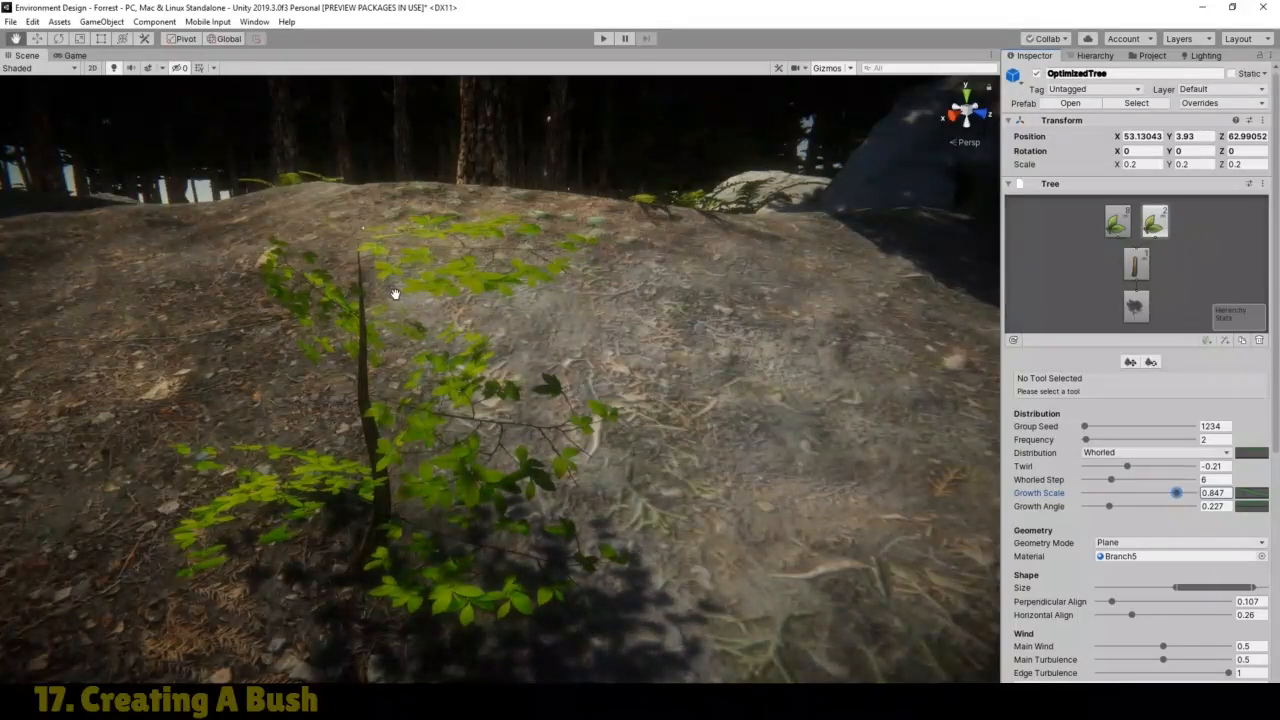
Step: Run the game, walk around the bush to check the tuned second leaf group, and stop the game
click(75, 55)
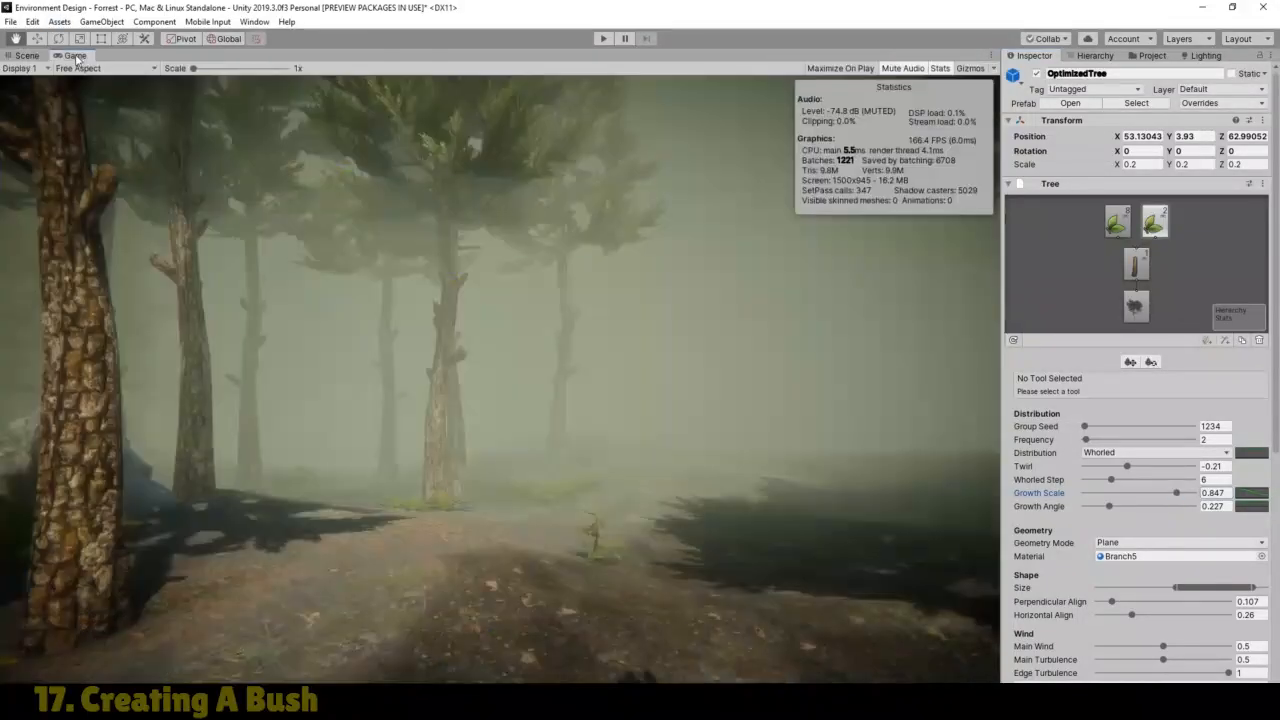
click(601, 40)
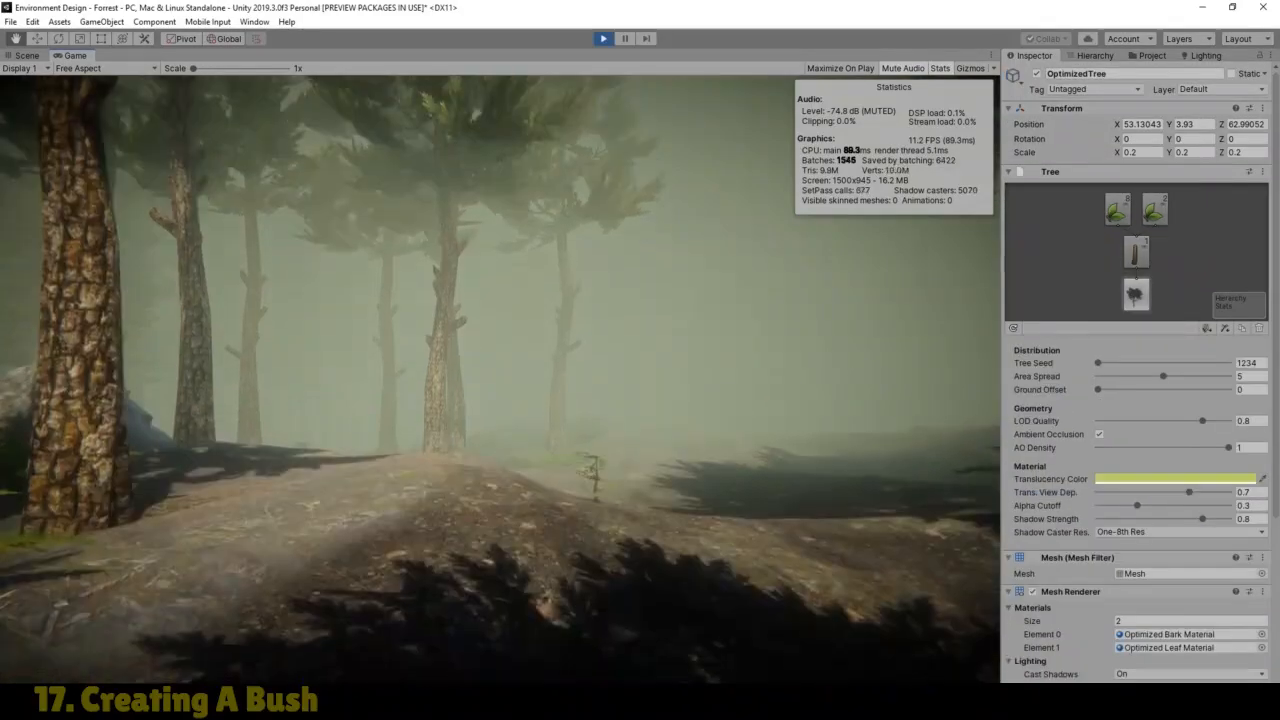
key(w)
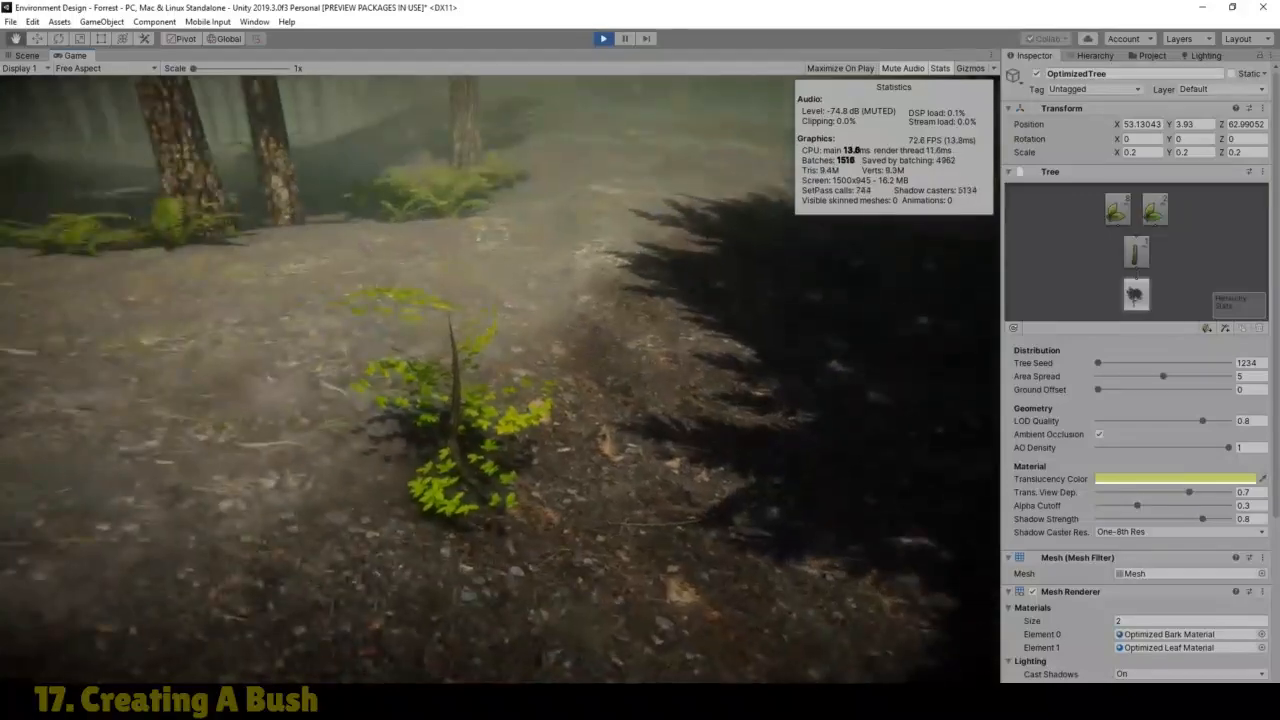
key(w)
key(w)
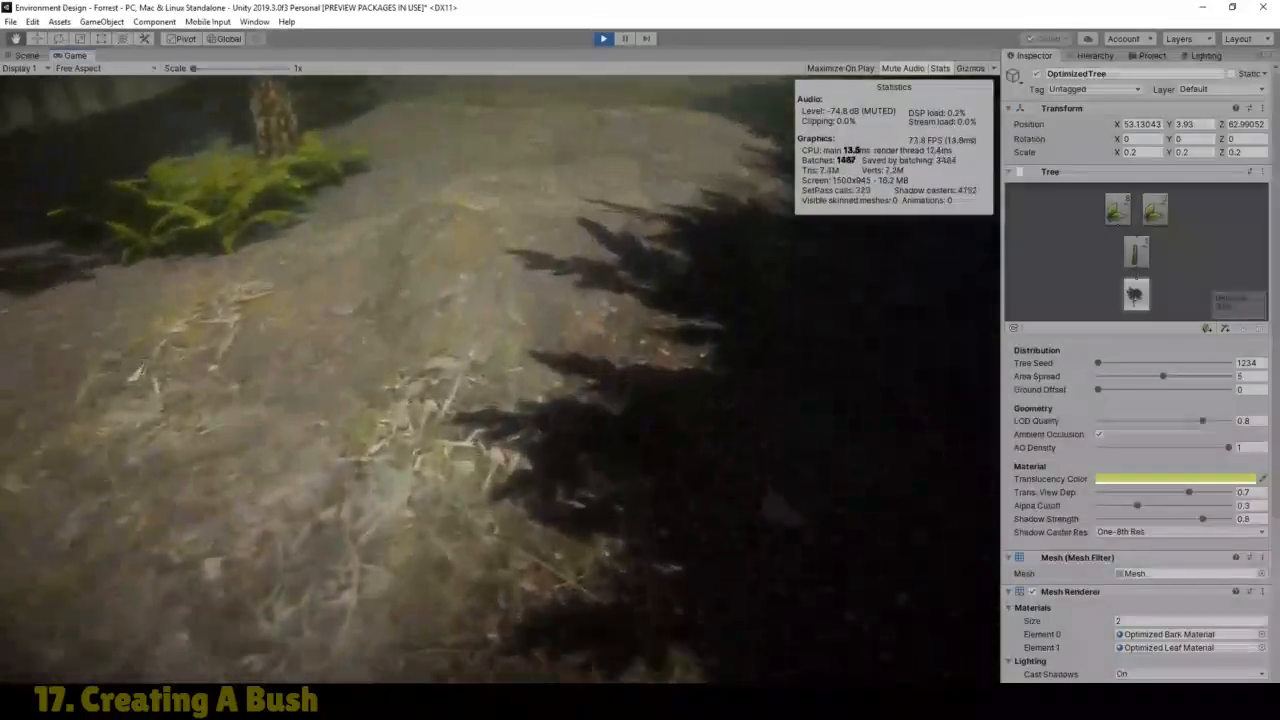
key(w)
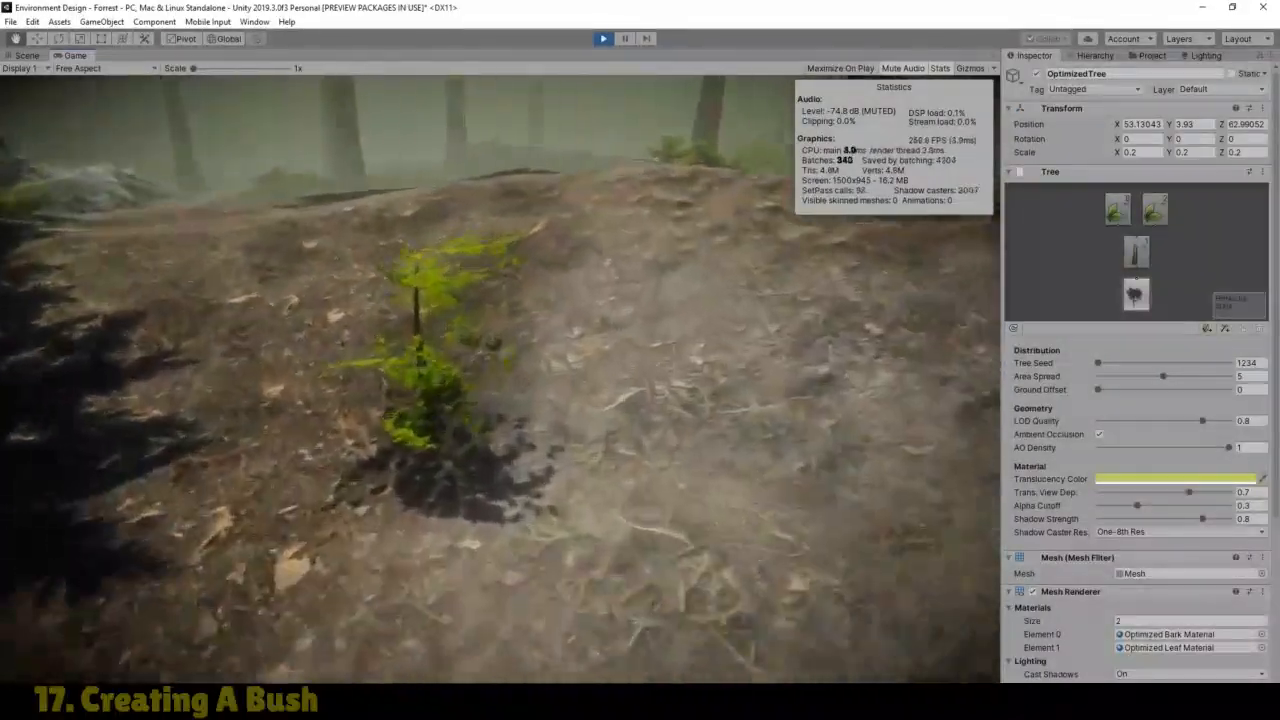
key(w)
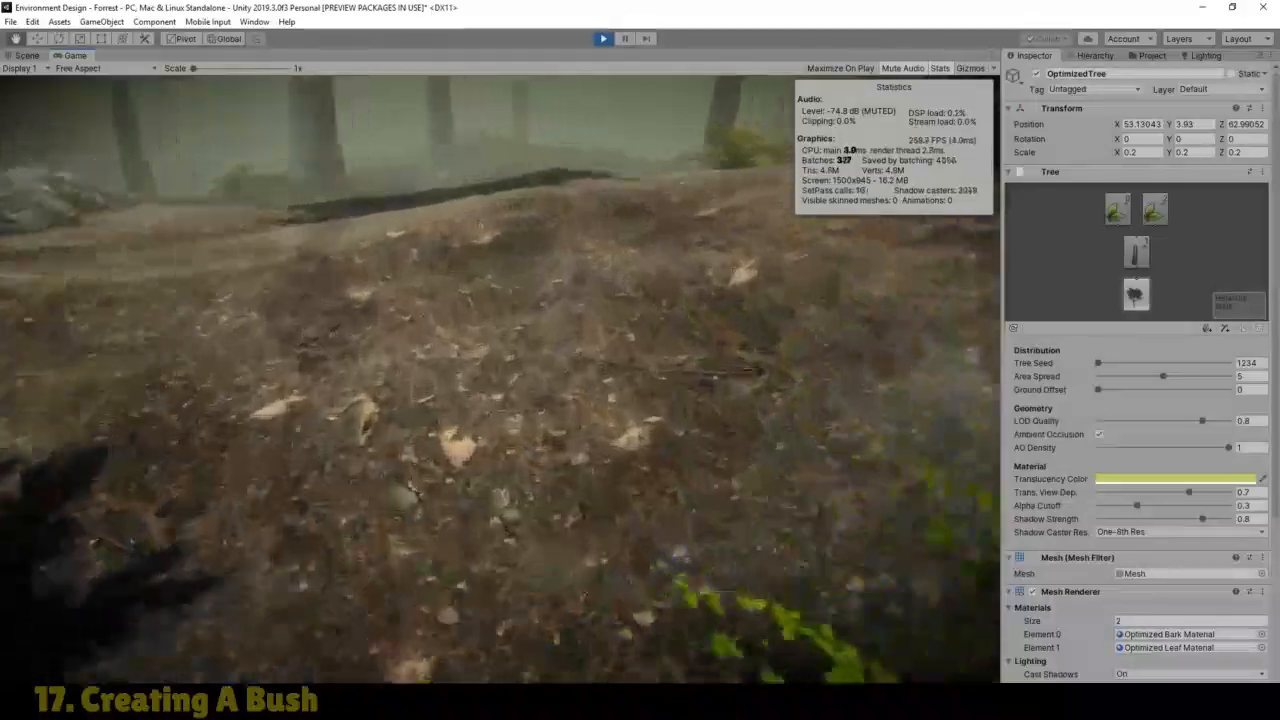
key(s)
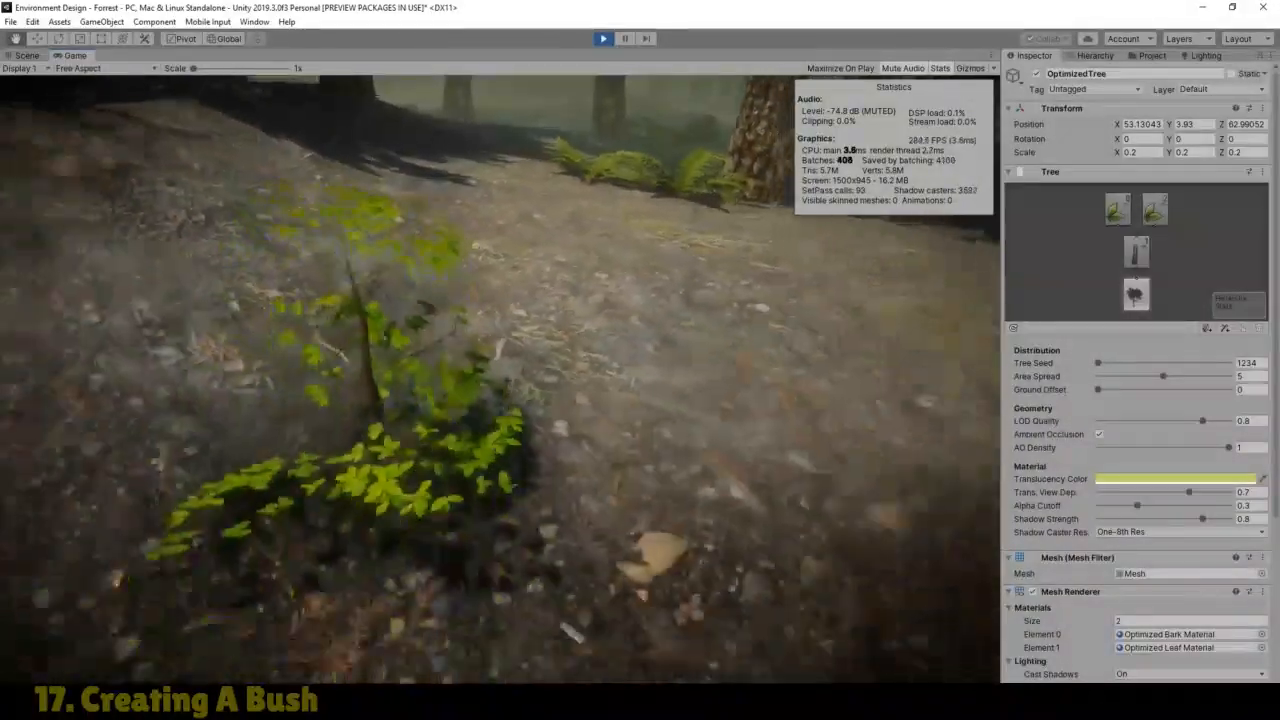
key(w)
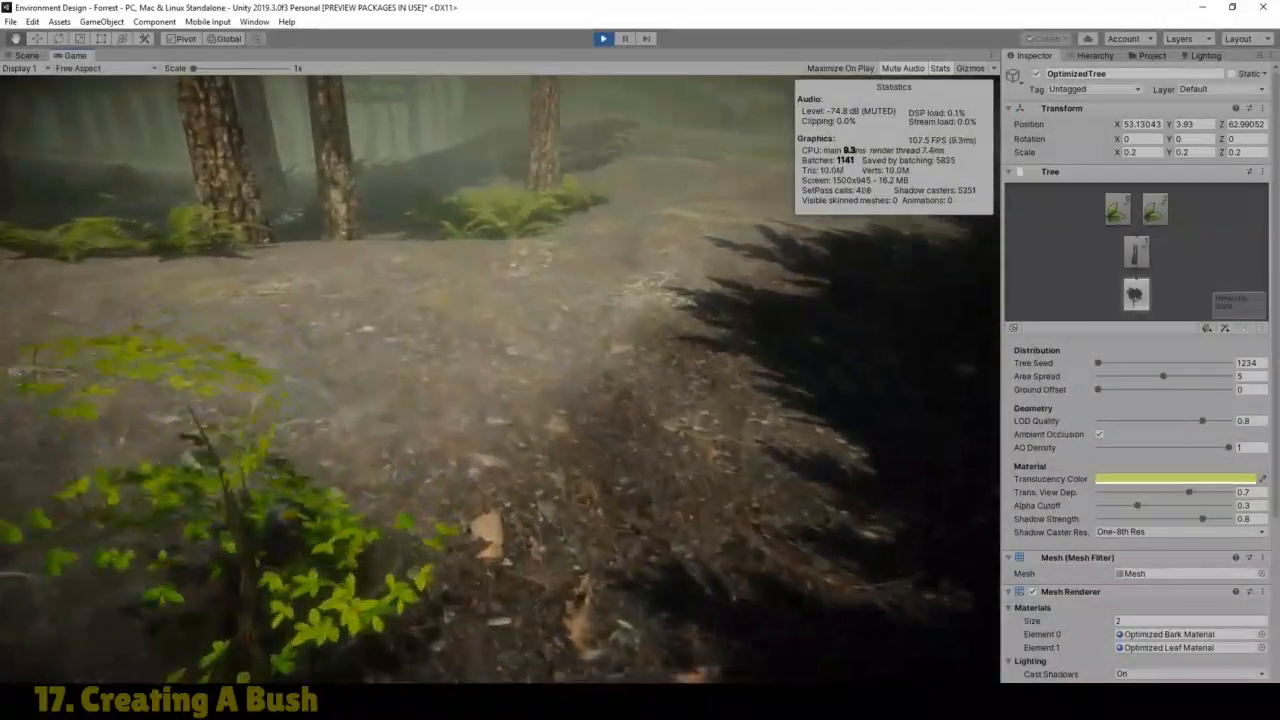
key(s)
key(s)
key(d)
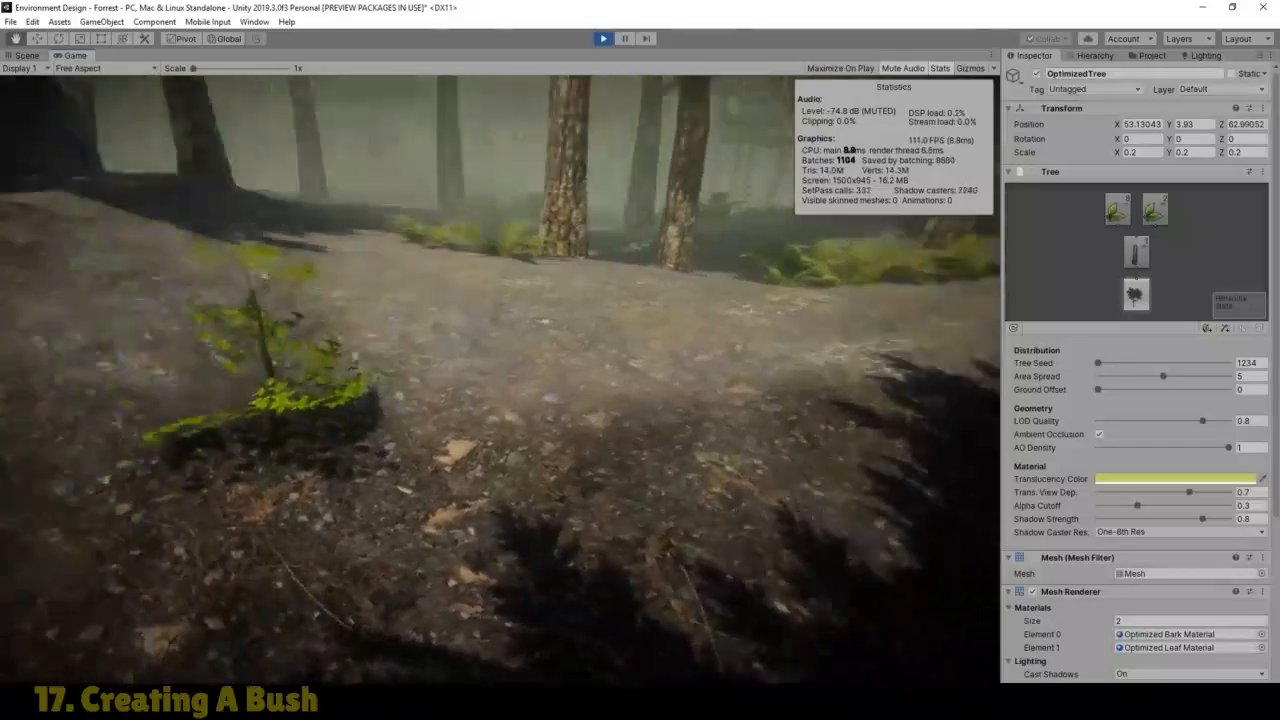
key(w)
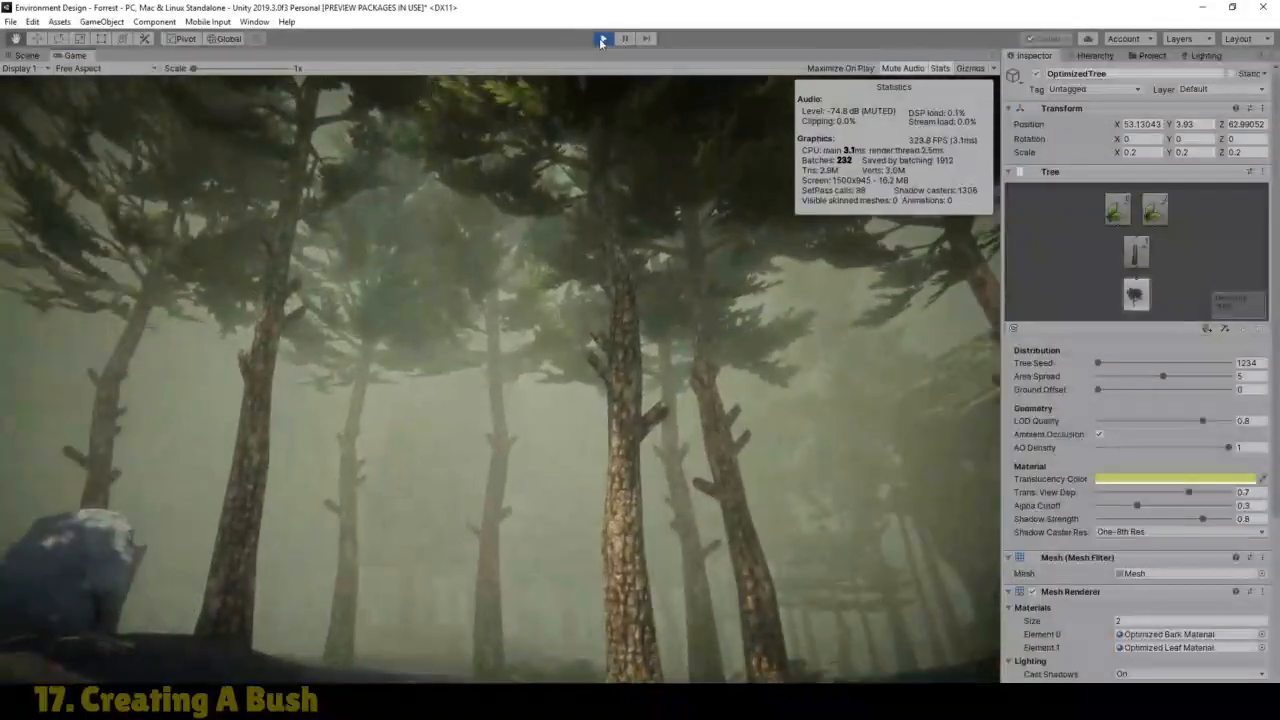
click(602, 39)
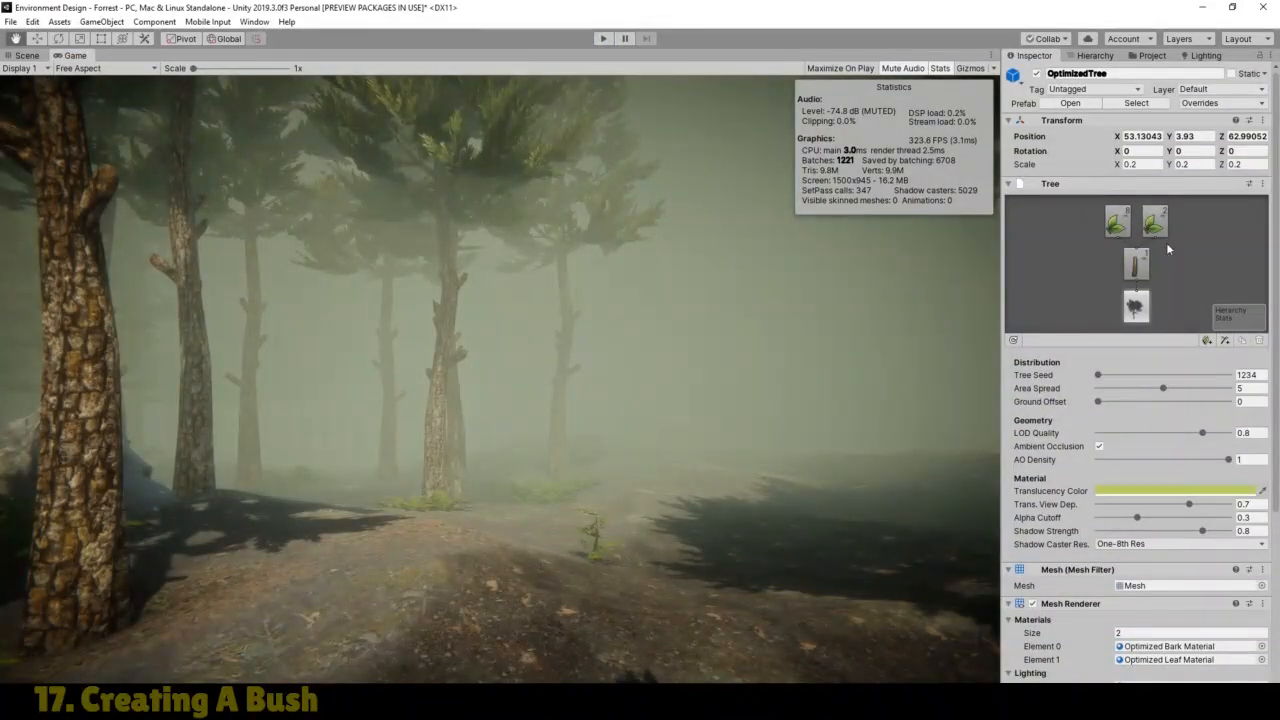
Step: Try the Cross and TriCross geometry modes on the bush's first leaf group and compare them in the scene
click(1117, 226)
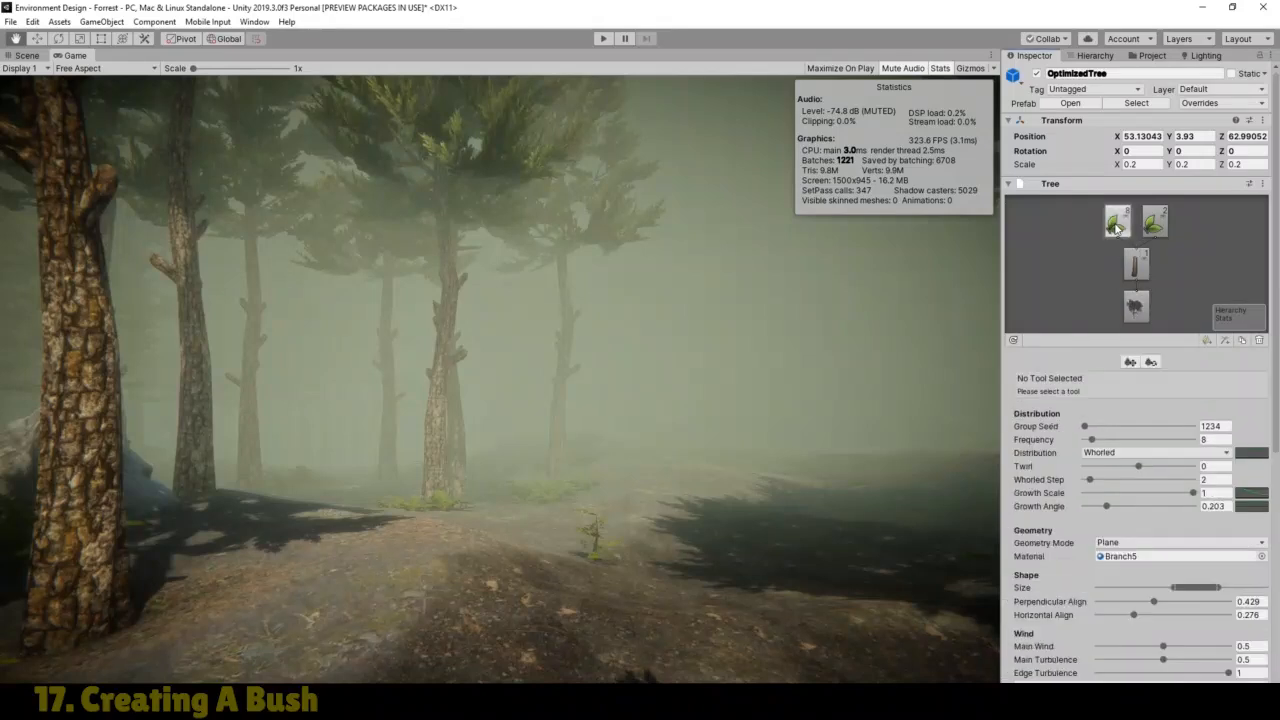
click(1143, 543)
click(1135, 575)
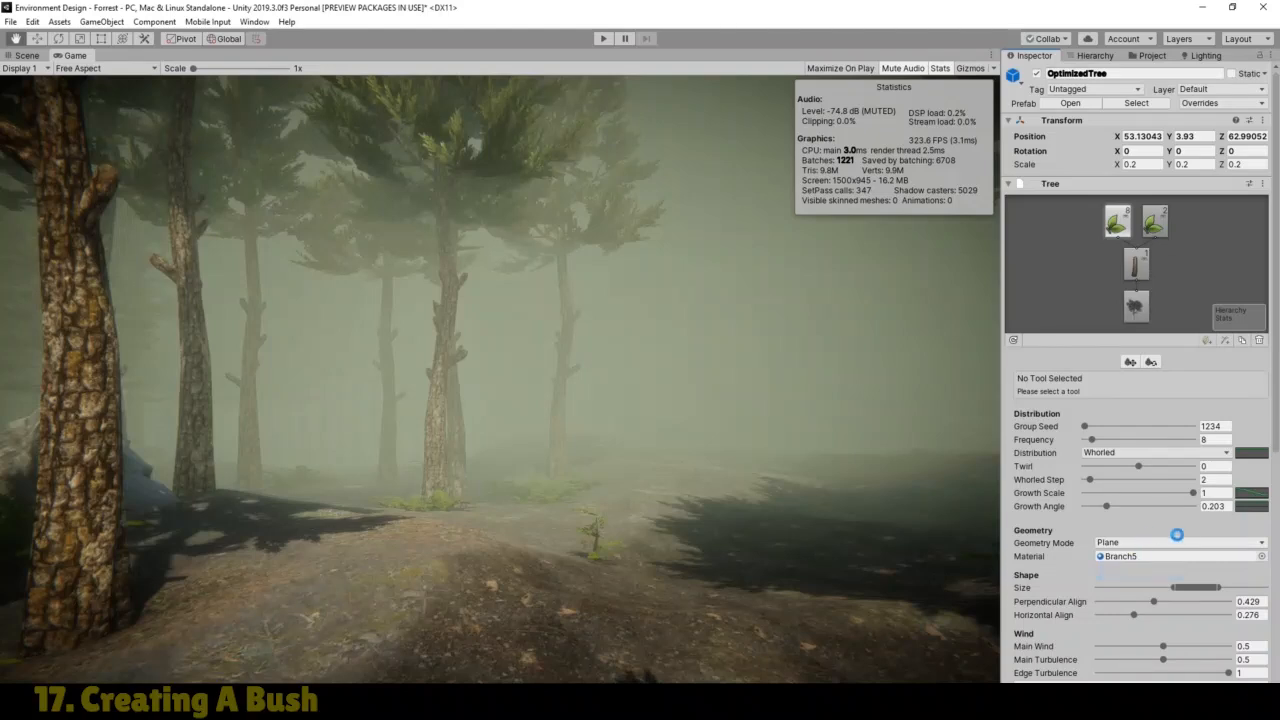
click(27, 55)
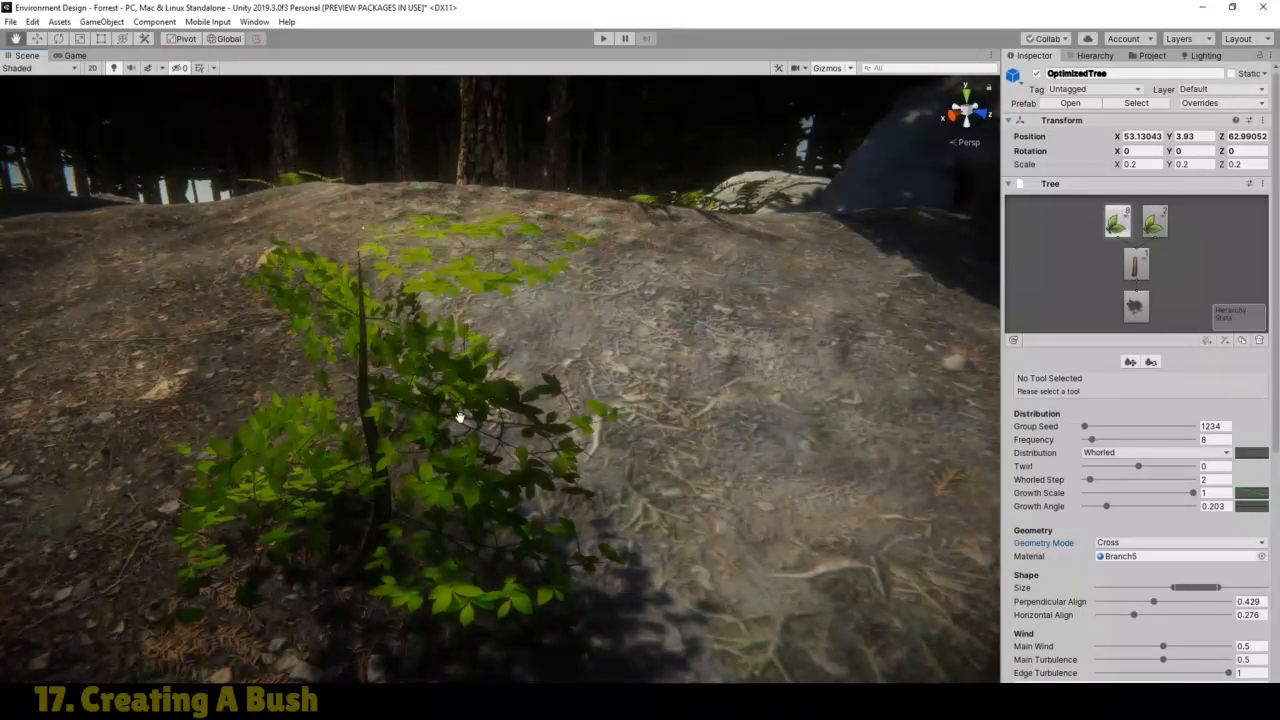
click(1140, 542)
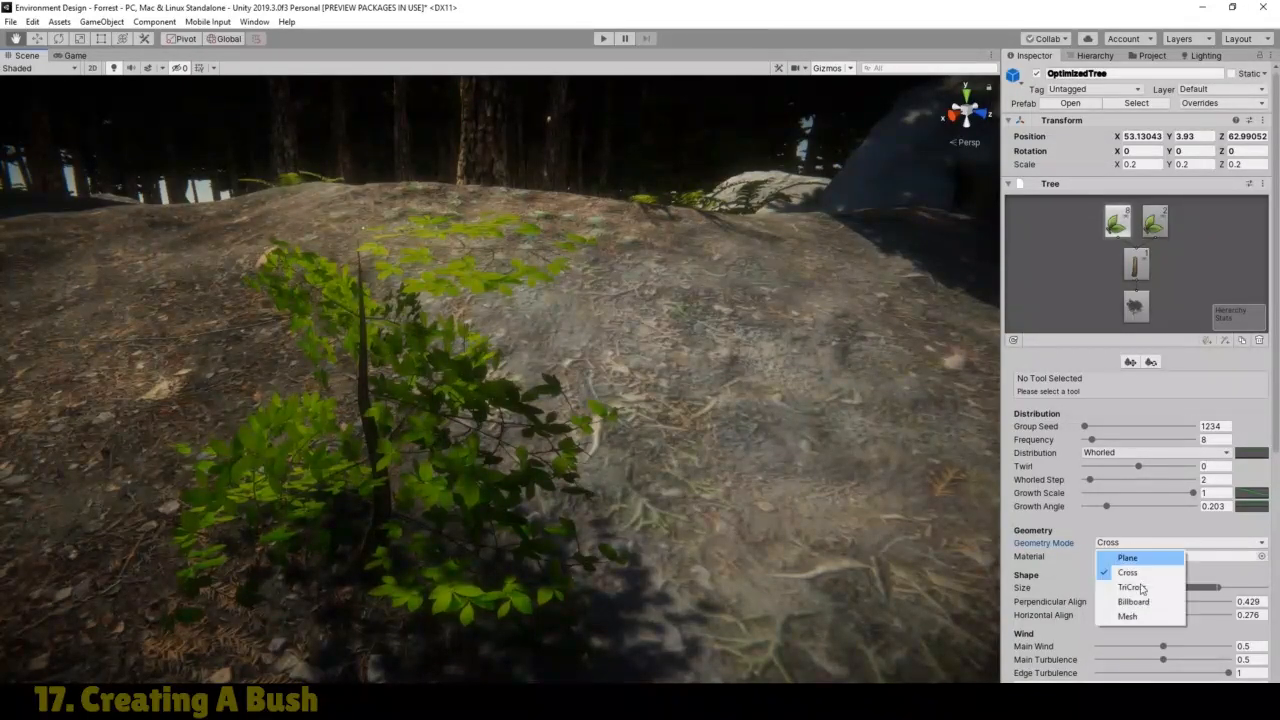
click(1134, 587)
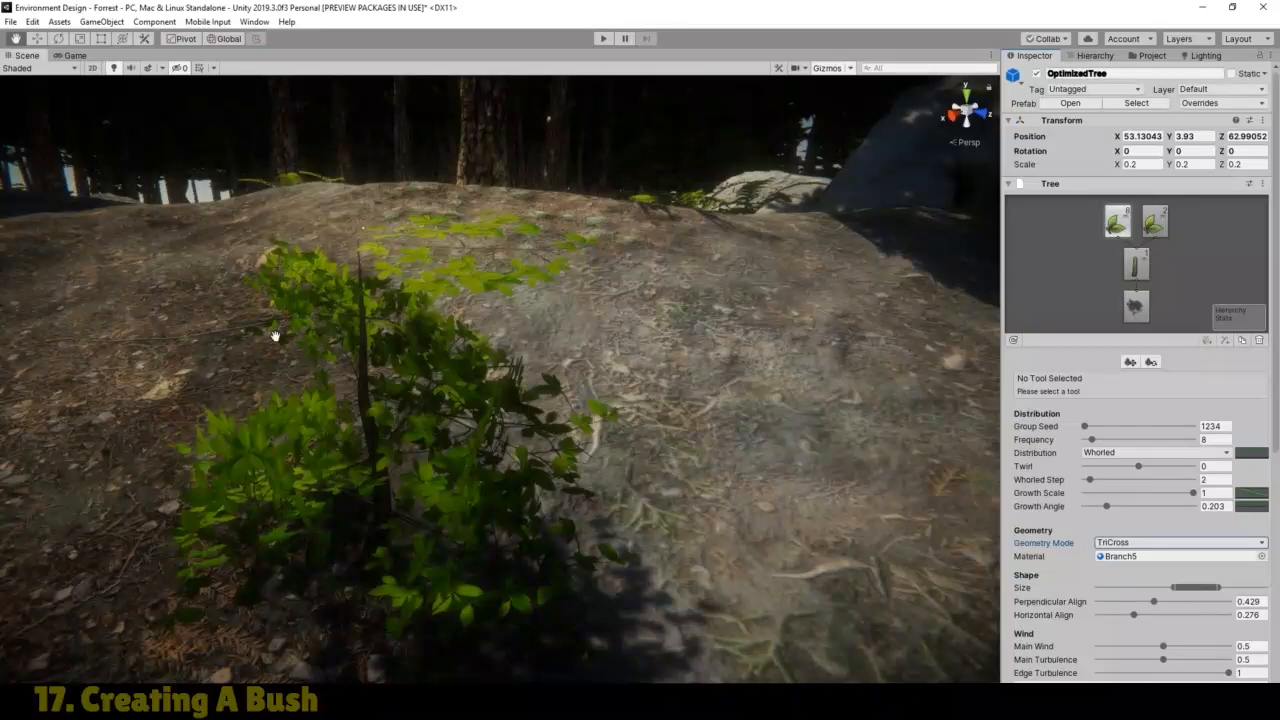
Step: Run the game, inspect the bush with TriCross leaves from several sides and distances, and stop the game
click(72, 55)
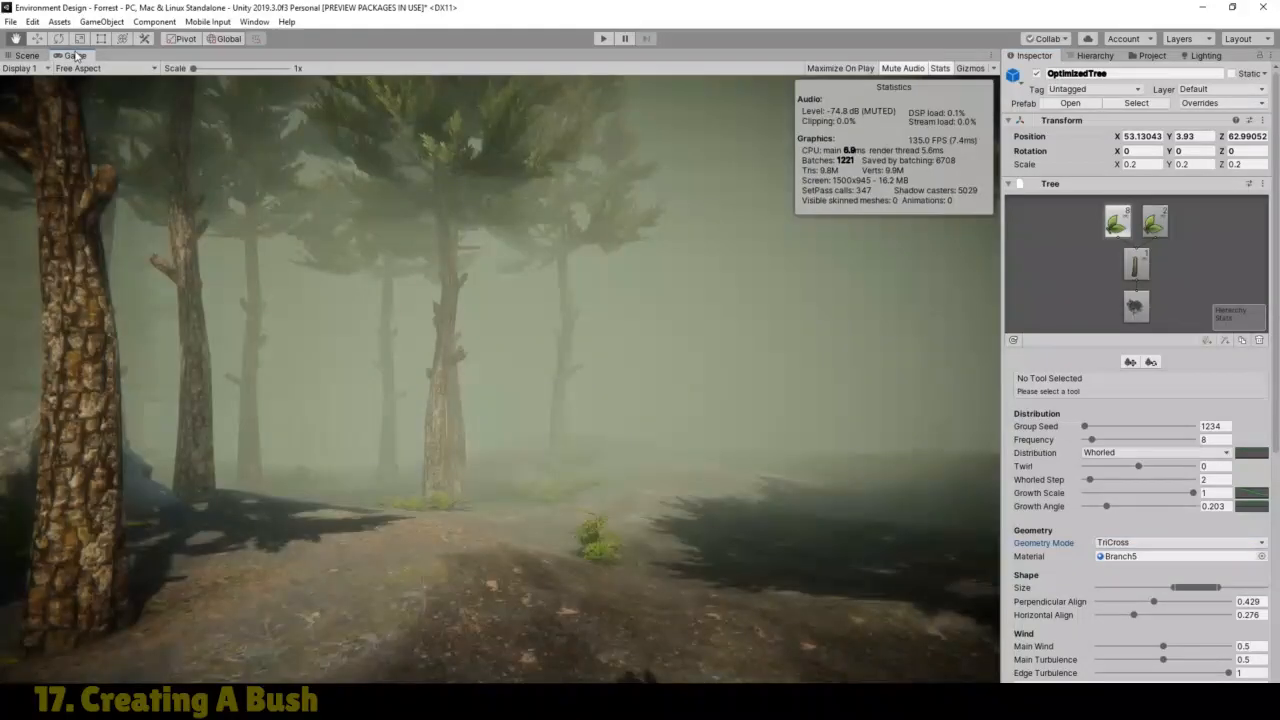
click(603, 39)
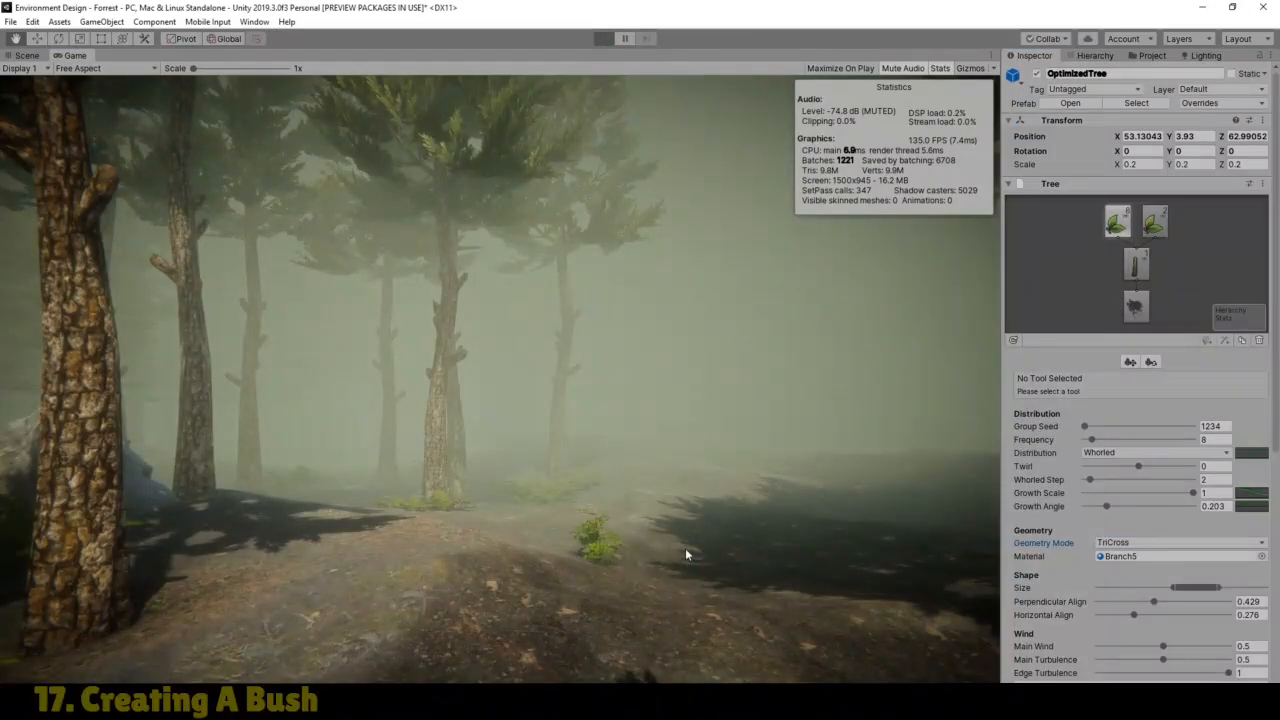
key(w)
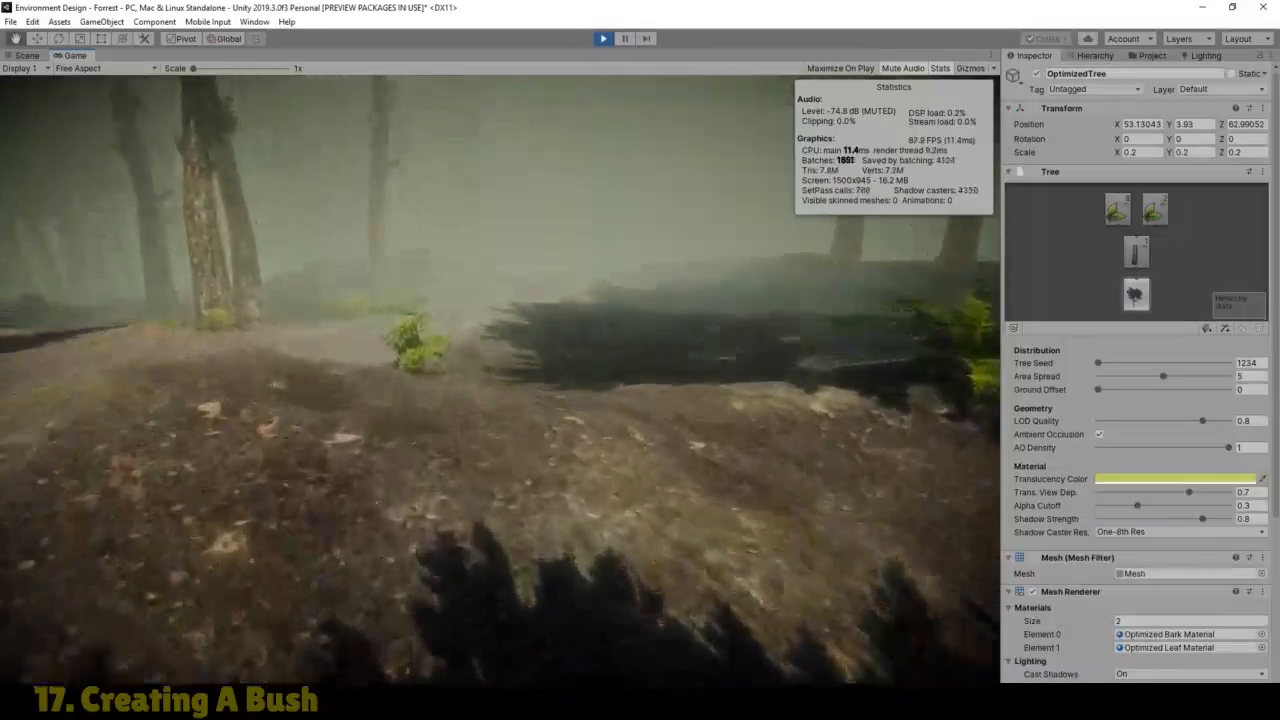
key(w)
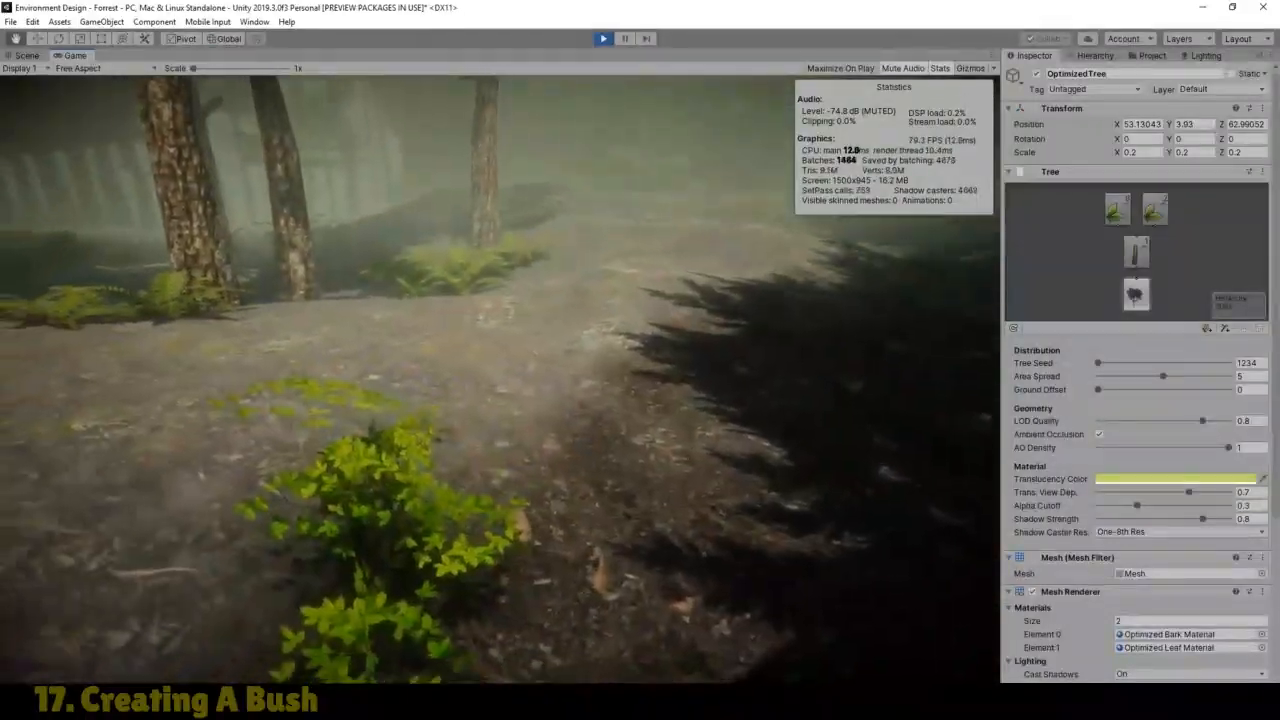
key(w)
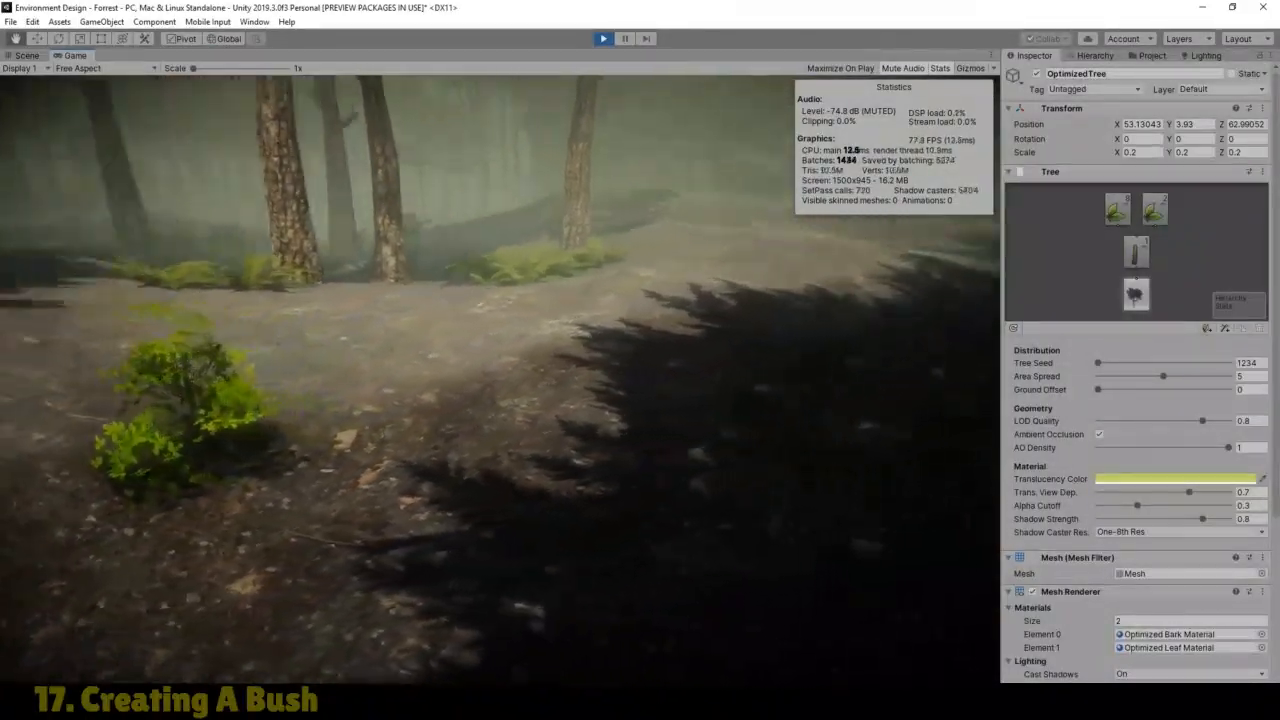
key(w)
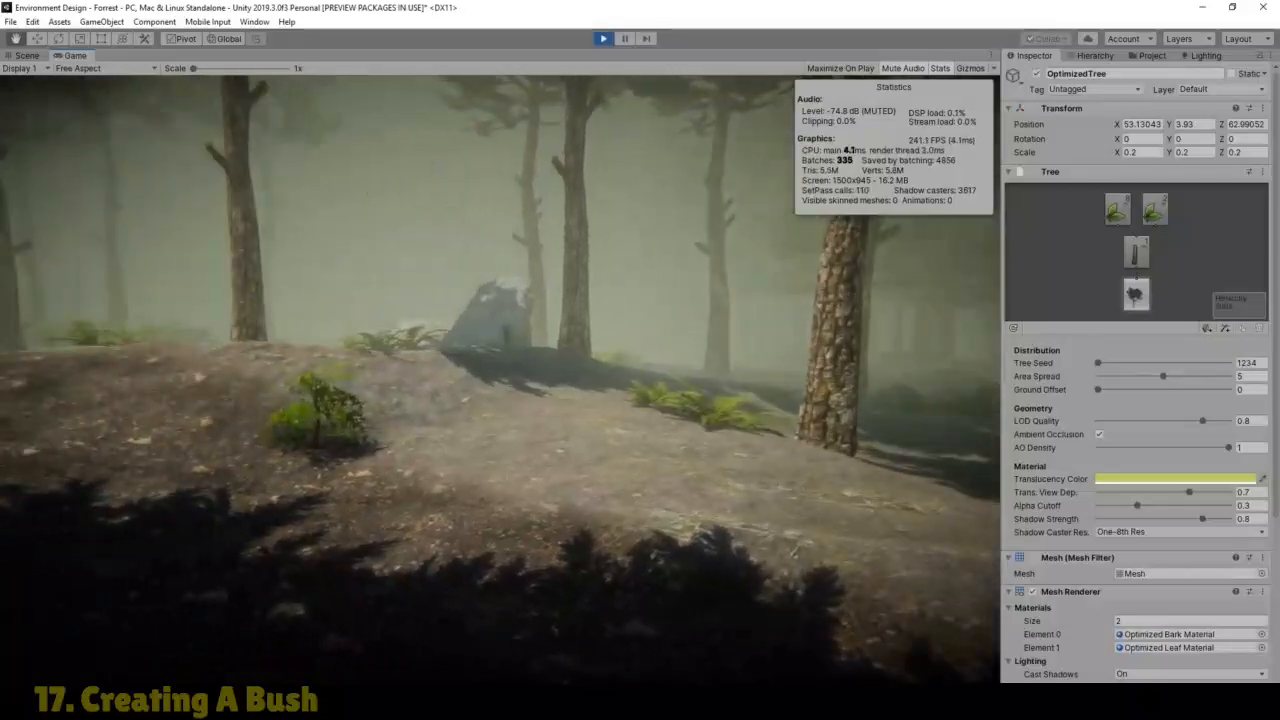
key(w)
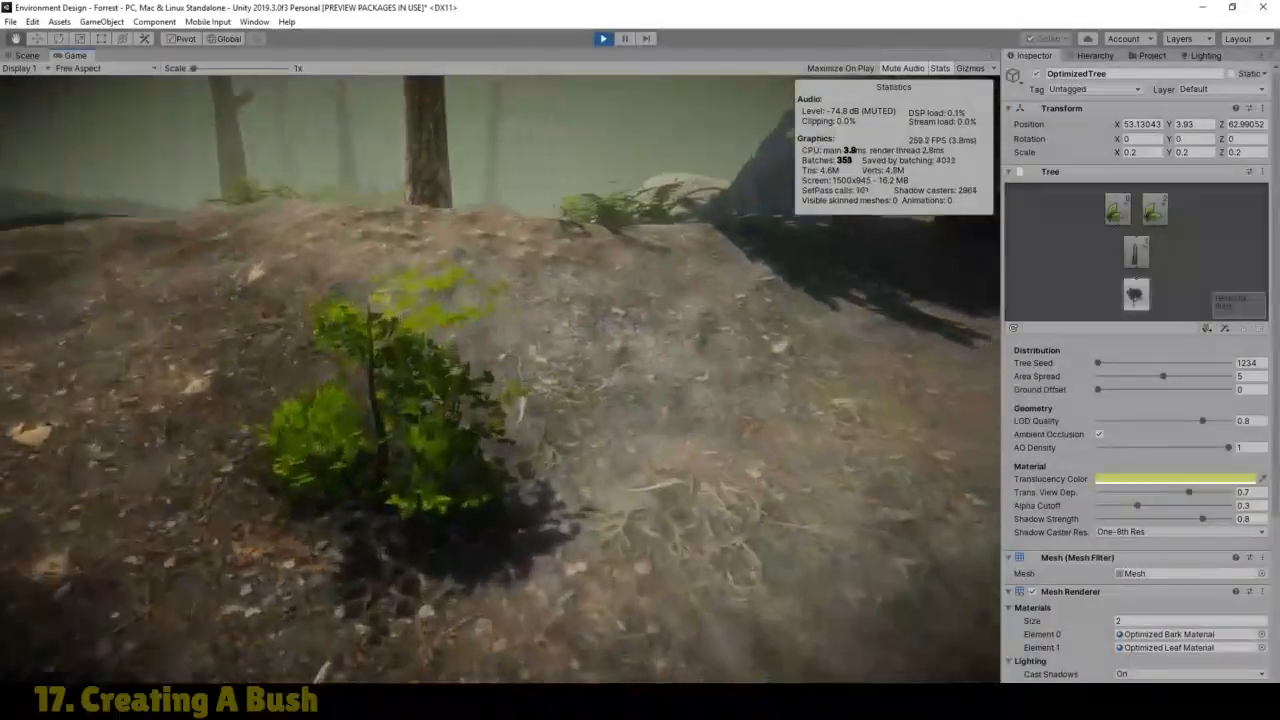
key(w)
key(s)
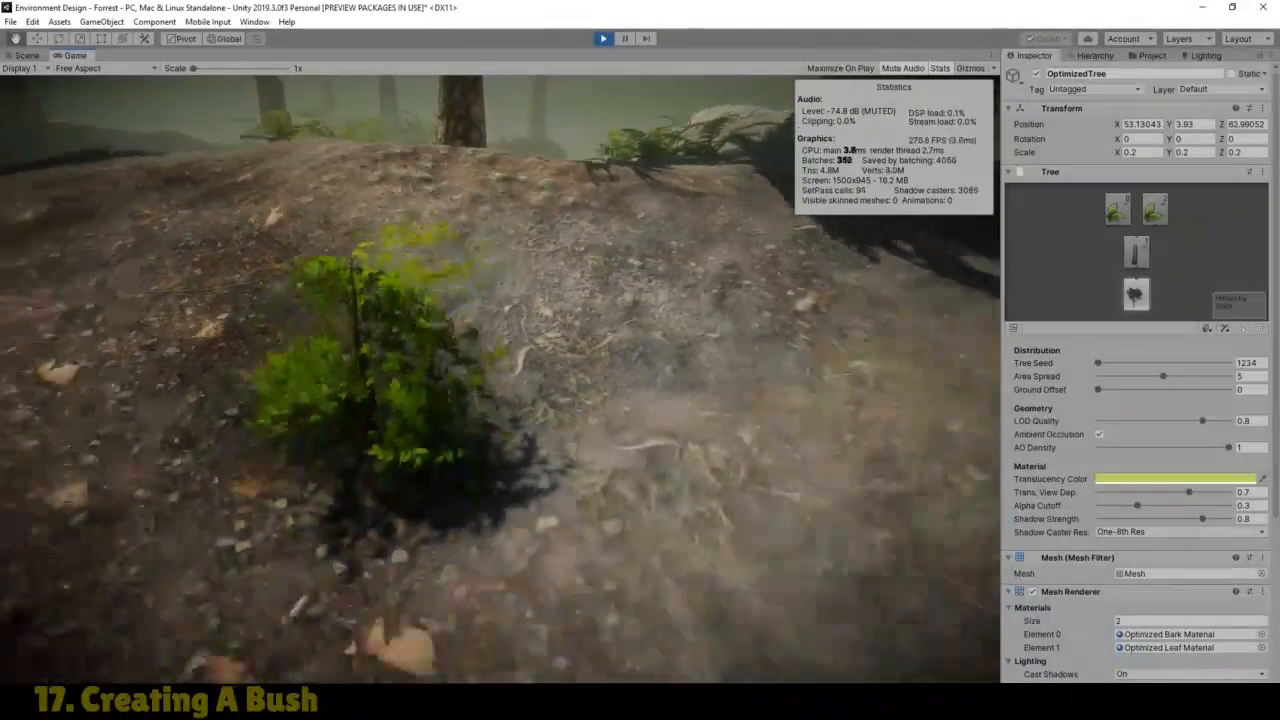
key(w)
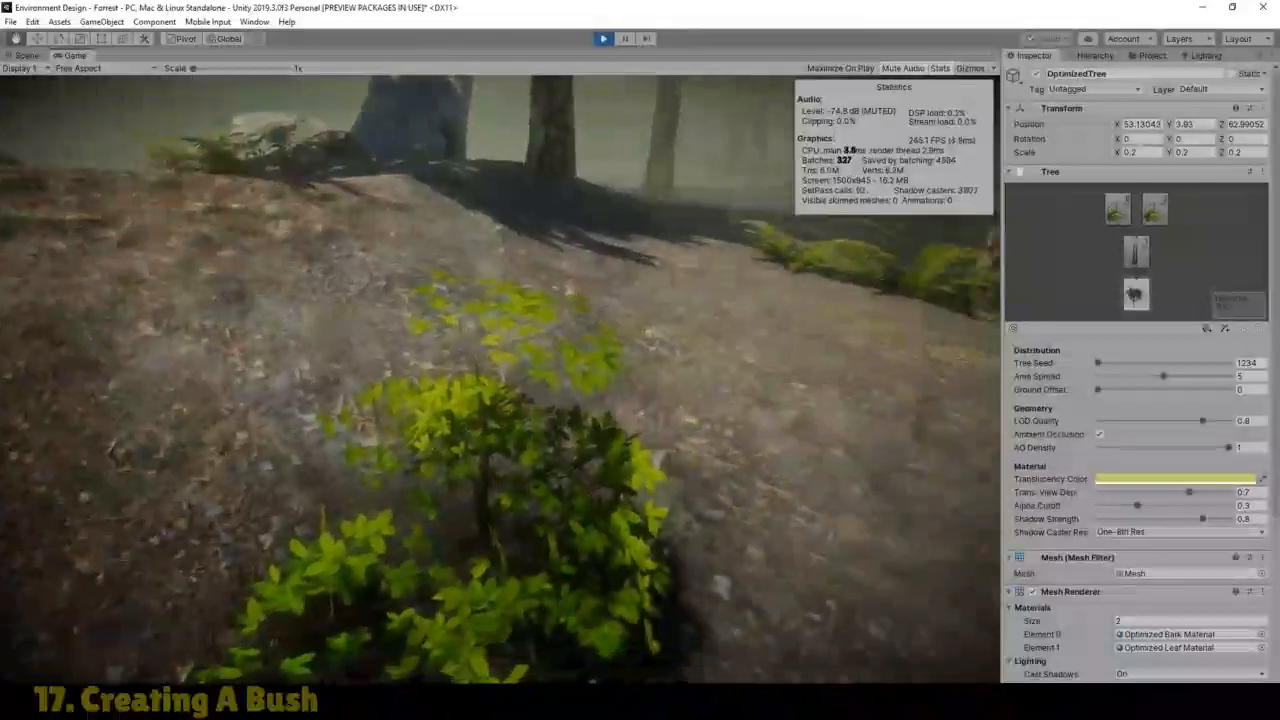
key(s)
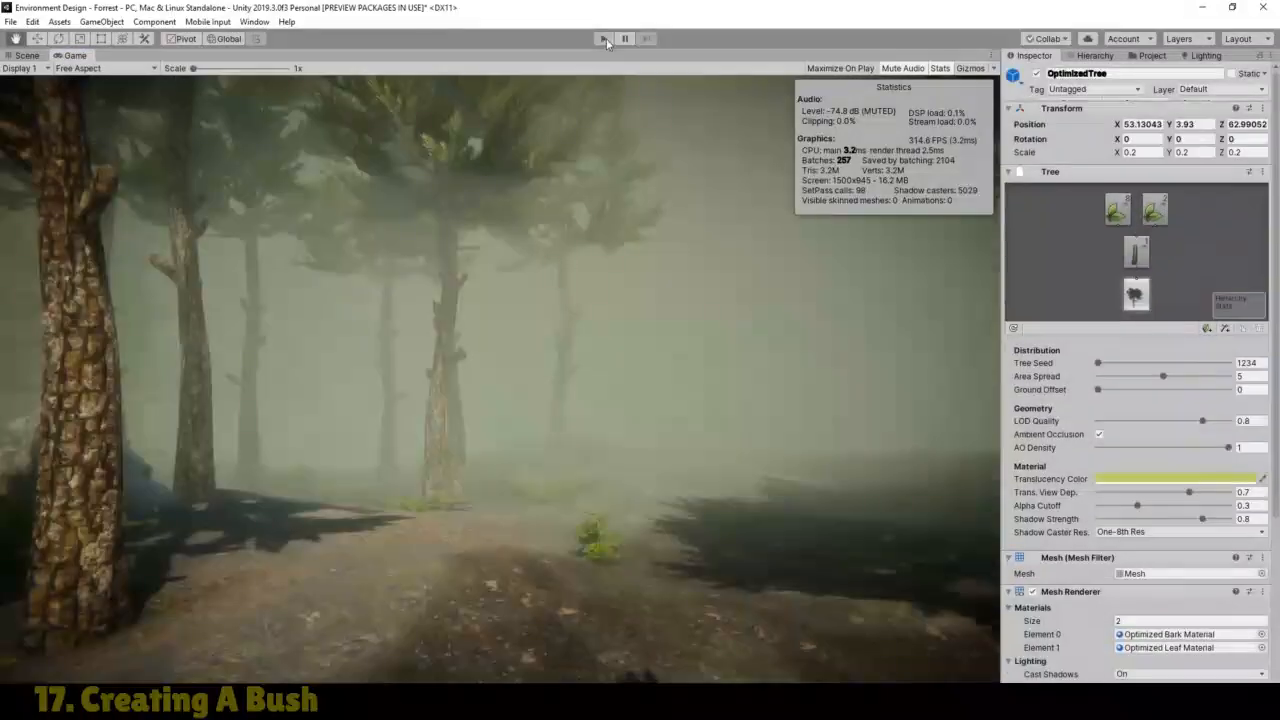
click(603, 38)
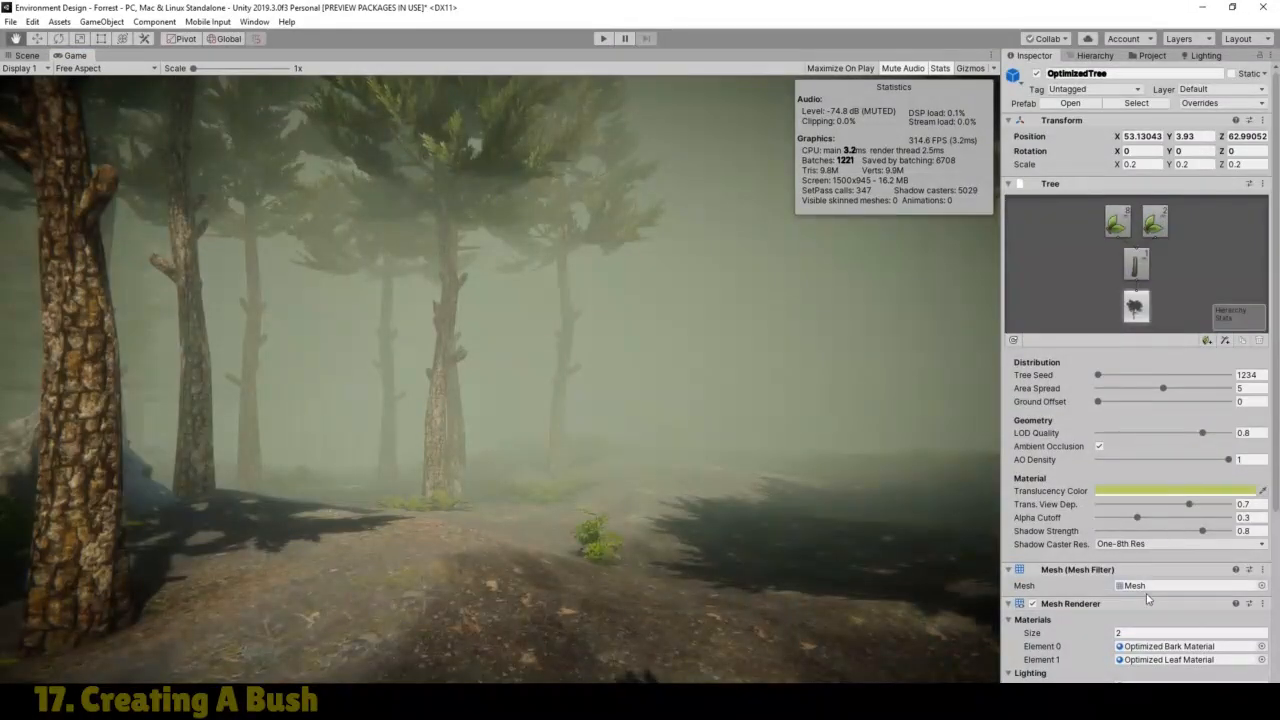
Step: Return the first leaf group's geometry mode to Plane and view the bush in the scene
click(1117, 223)
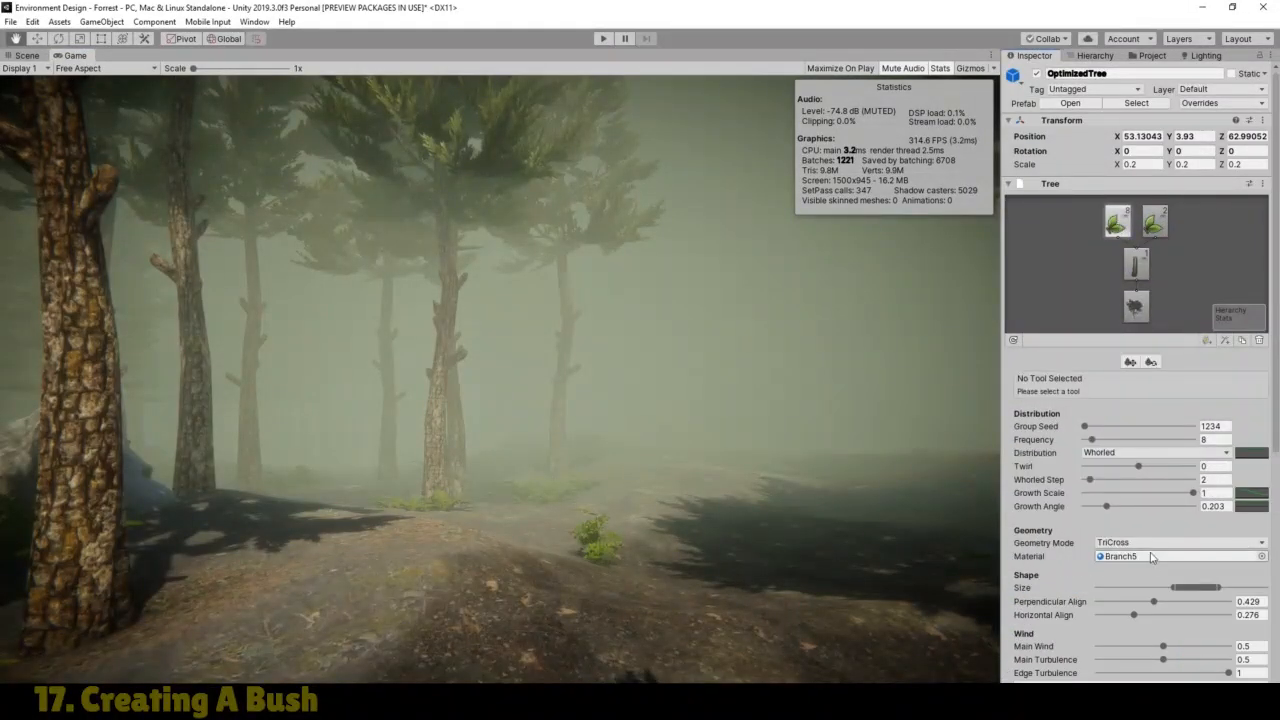
click(1134, 542)
click(1130, 554)
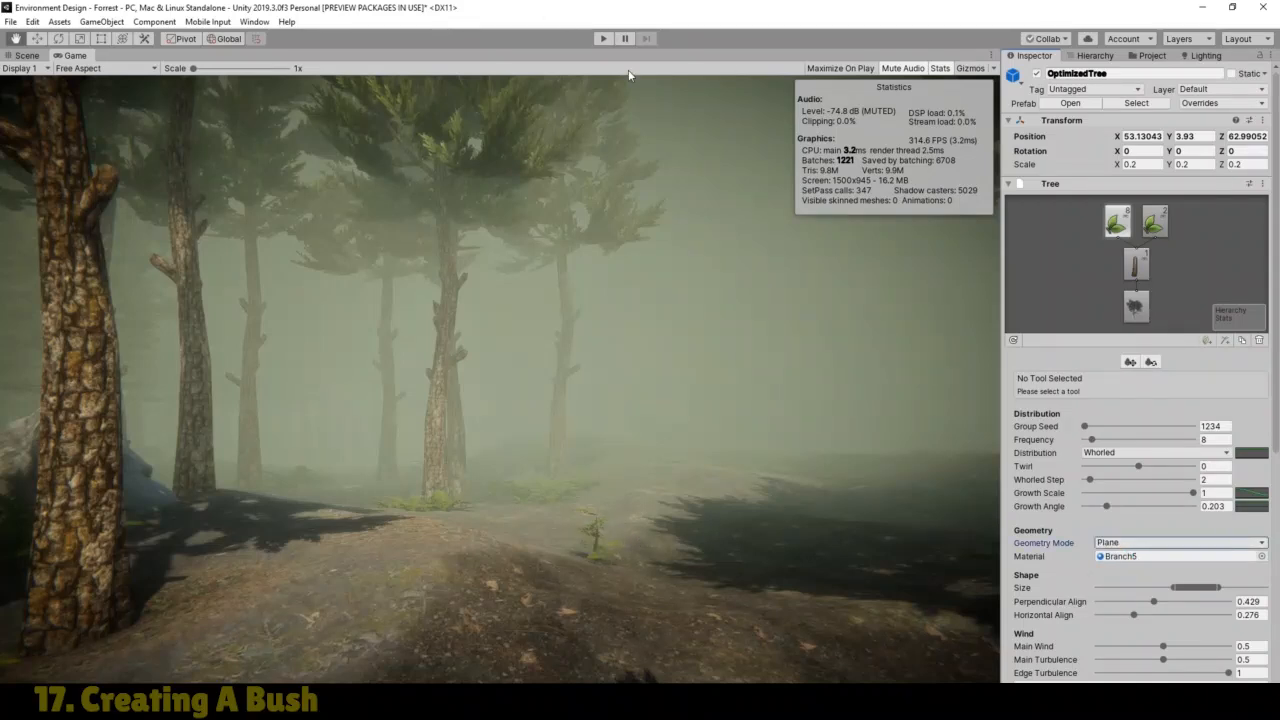
click(24, 56)
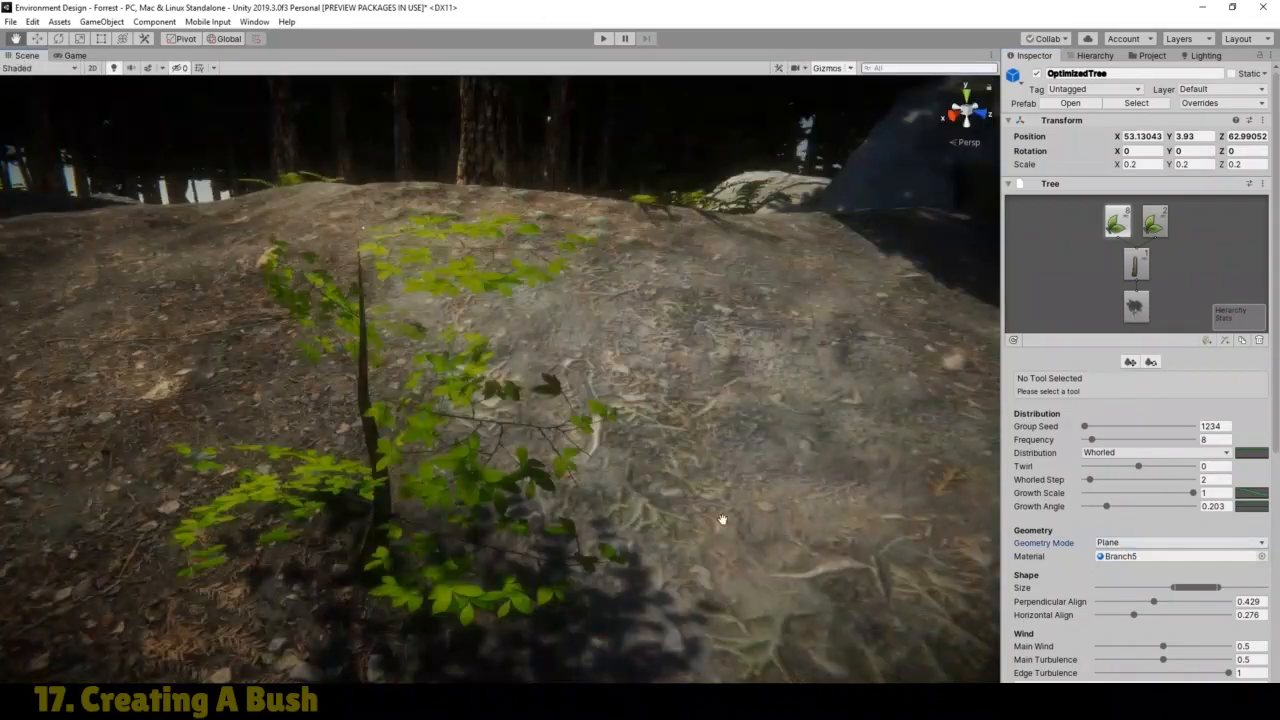
Step: Rename the OptimizedTree object as SmallBush and show it in the scene's object list
click(1120, 74)
double_click(1120, 75)
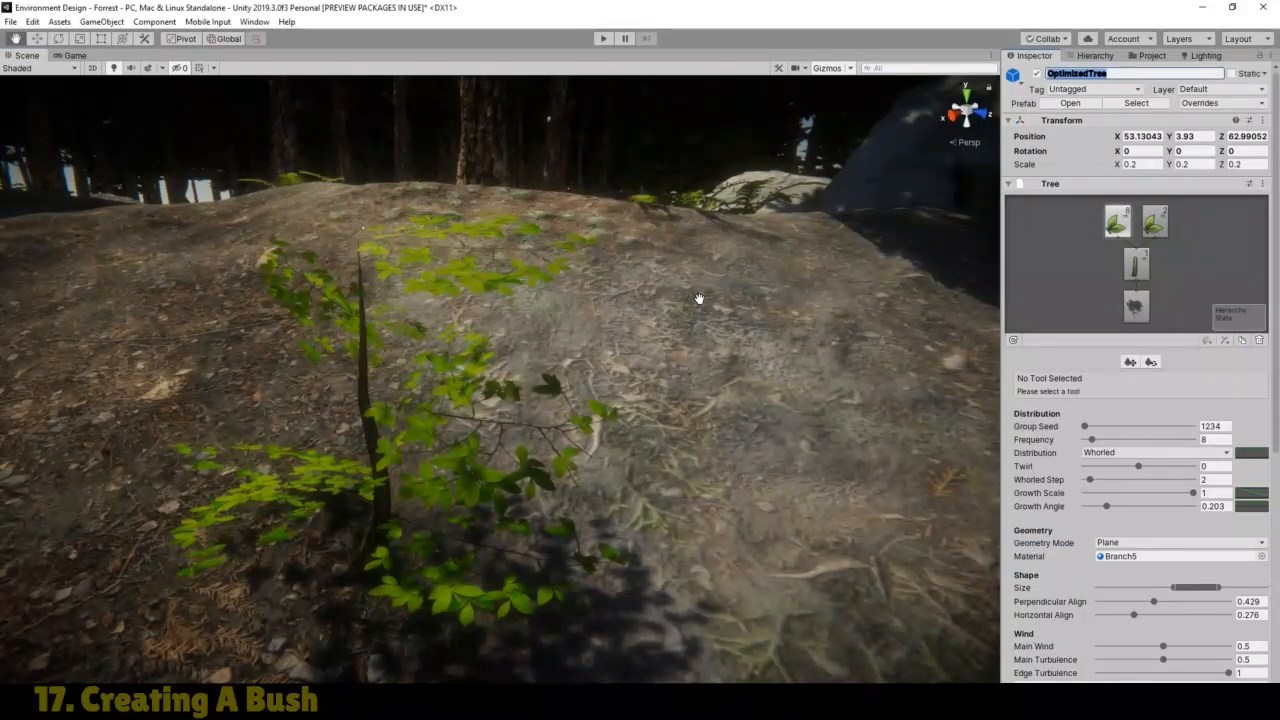
text(SmallBush)
click(1095, 55)
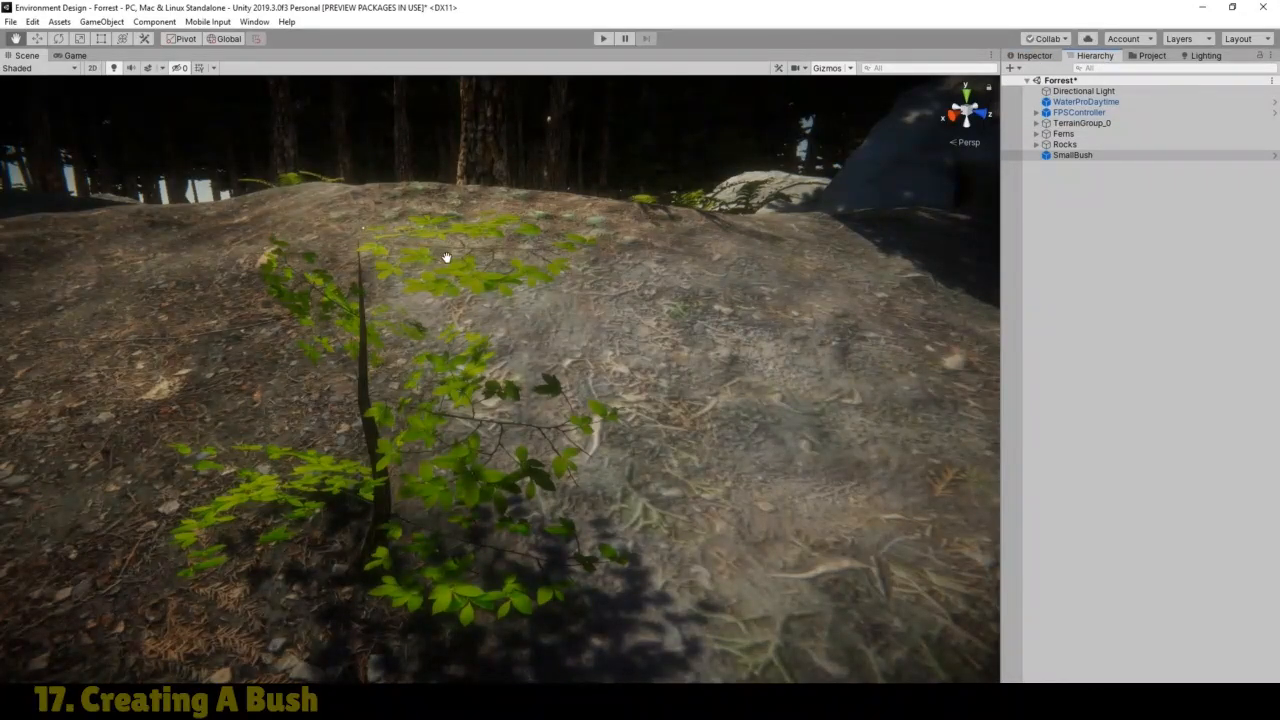
Step: Move SmallBush across the terrain to about X 53.4, Y 3.611, Z 66.38
drag(491, 271, 523, 288)
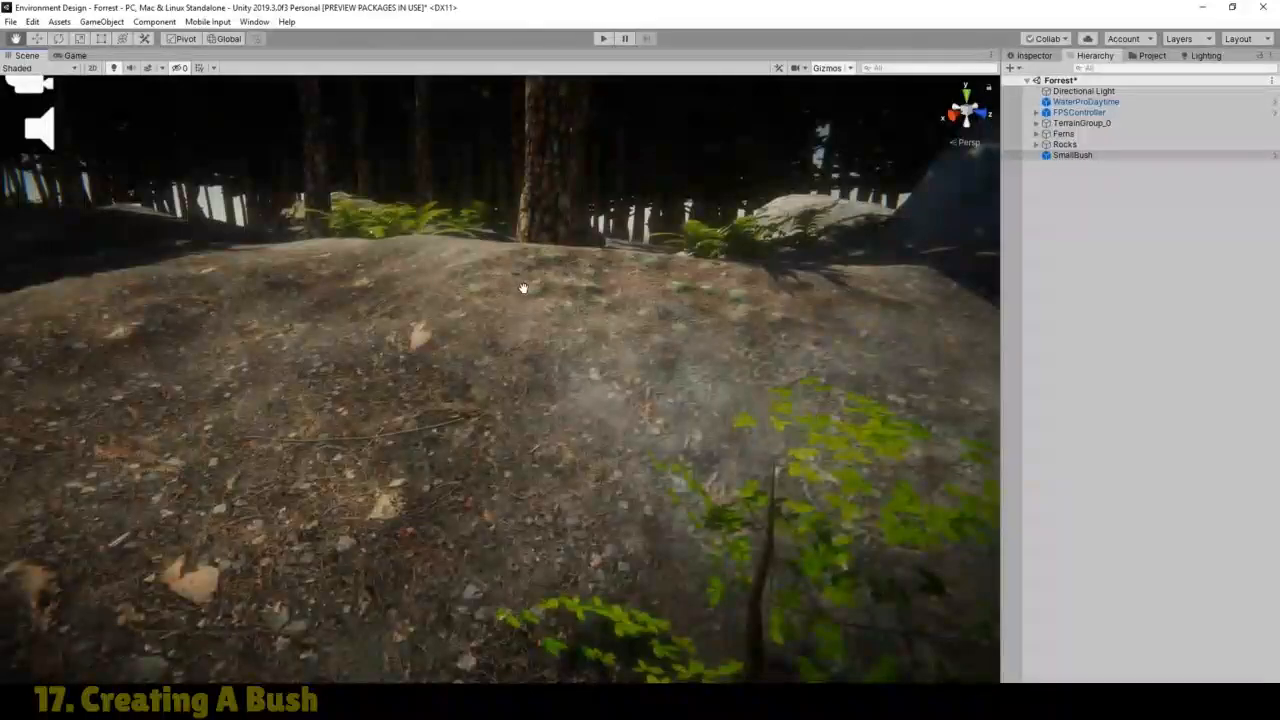
scroll(523, 288, down, 5)
right_drag(527, 325, 660, 317)
drag(567, 346, 595, 320)
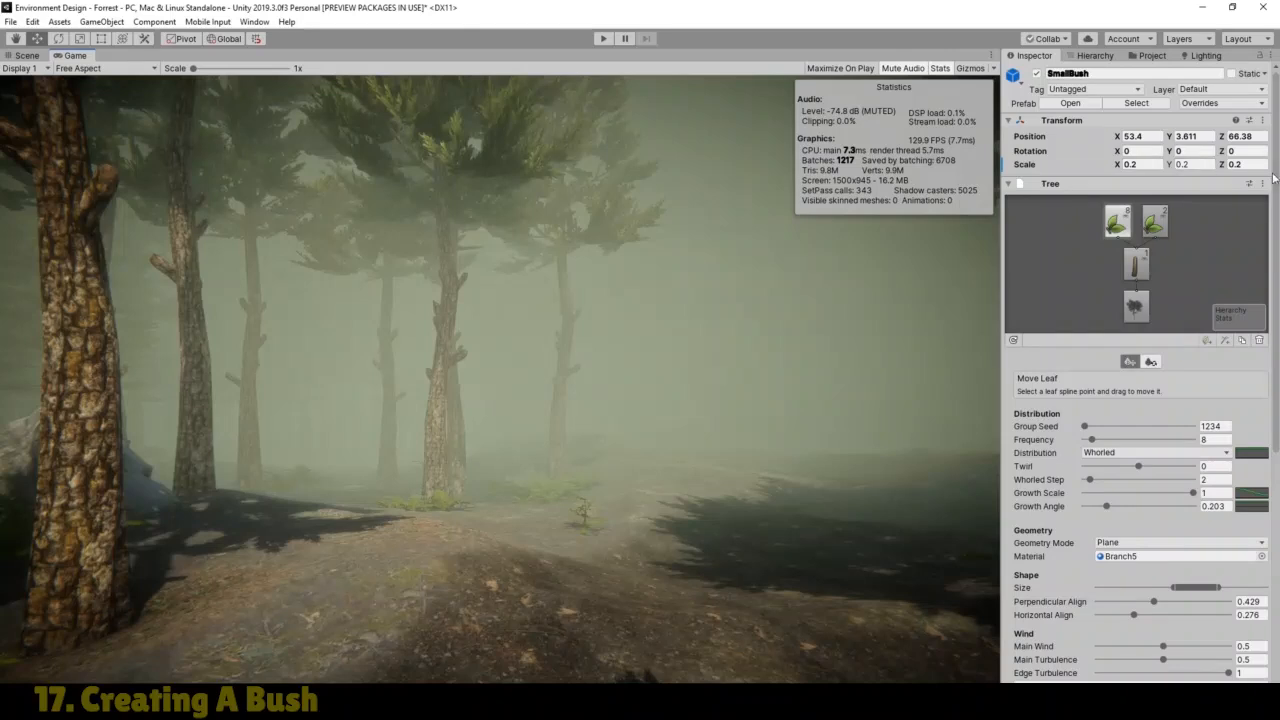
Step: Set SmallBush's X and Z scale to 0.4 to widen the bush
click(1146, 166)
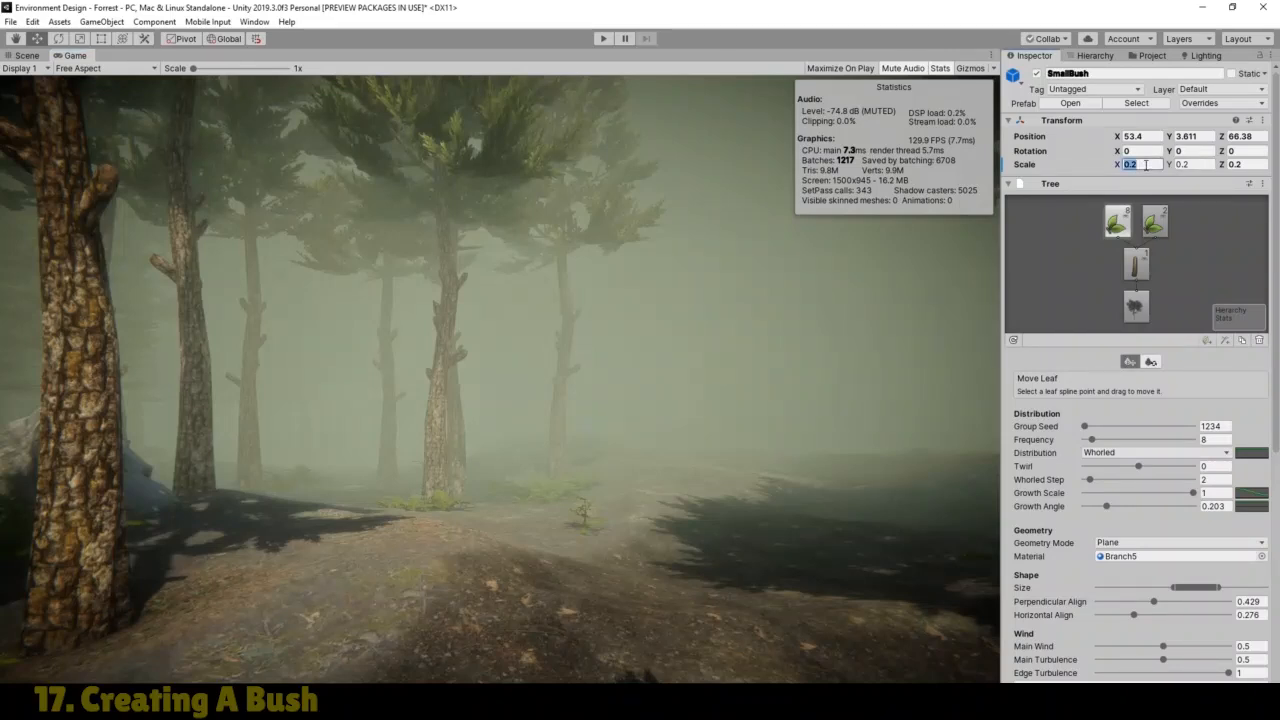
text(0.40)
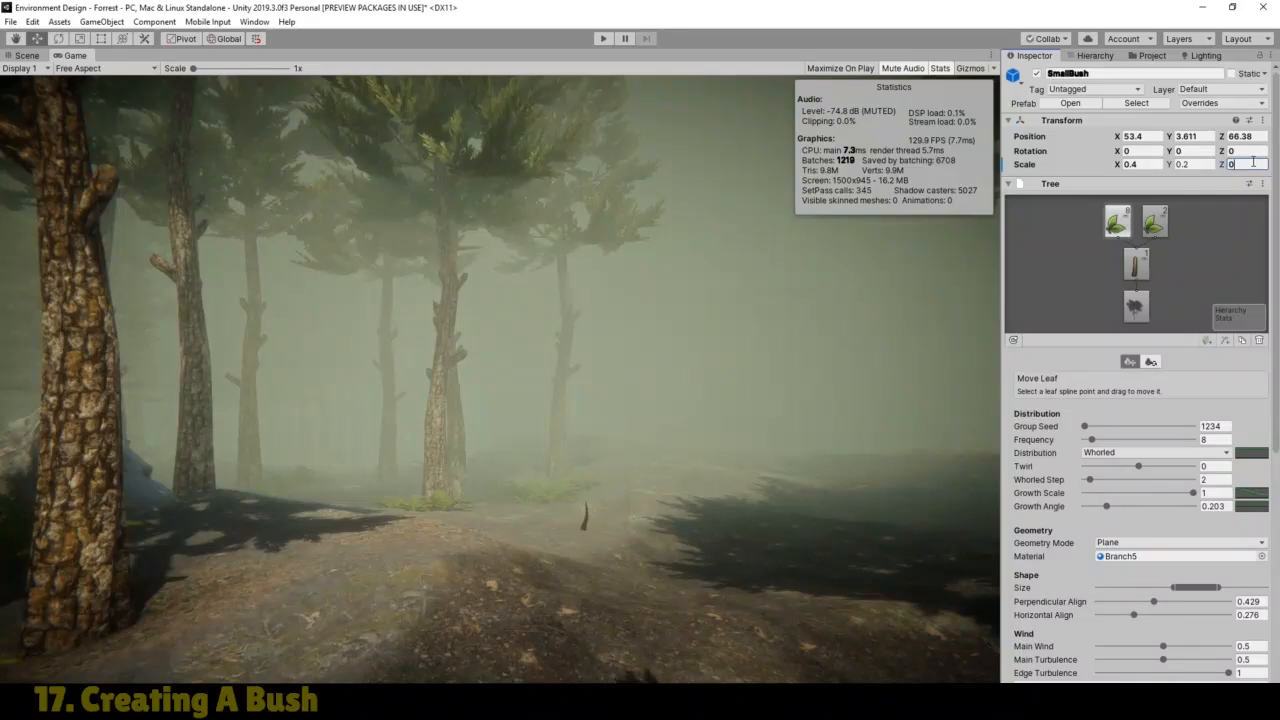
text(.4)
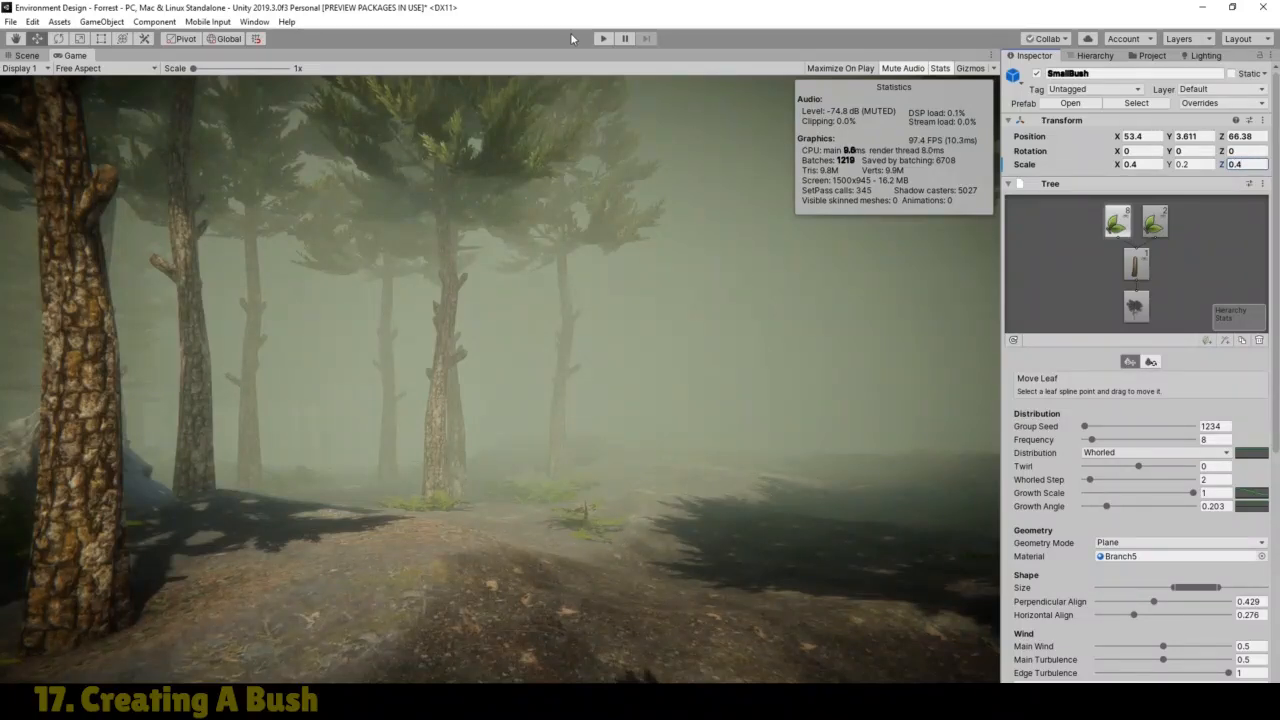
Step: Run the game, walk around the widened bush to inspect it from several sides, and stop the game
click(602, 38)
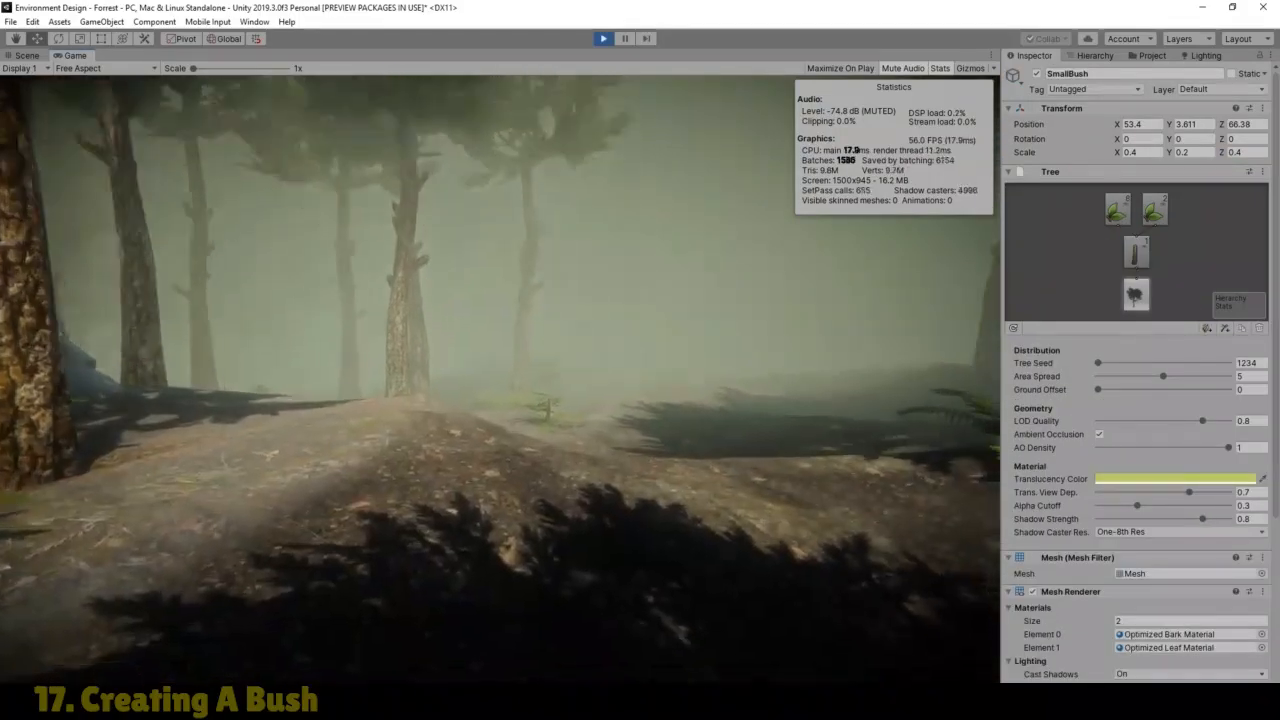
key(w)
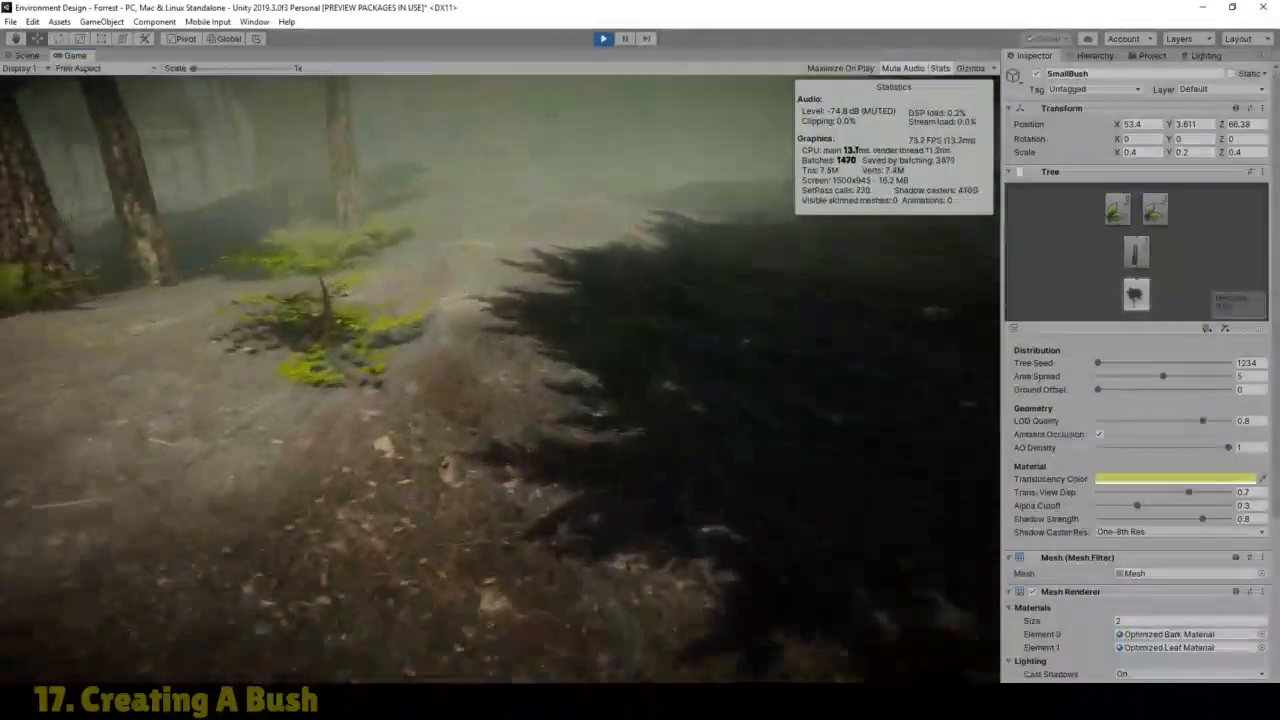
key(w)
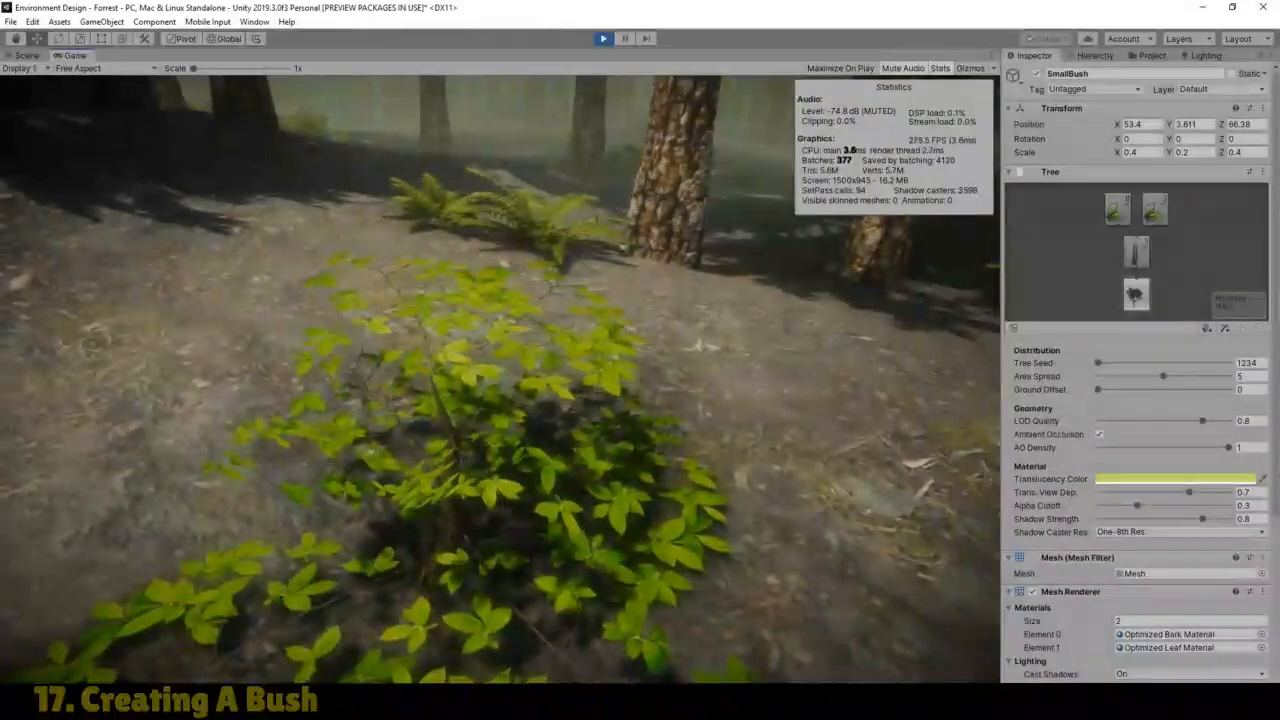
key(s)
key(d)
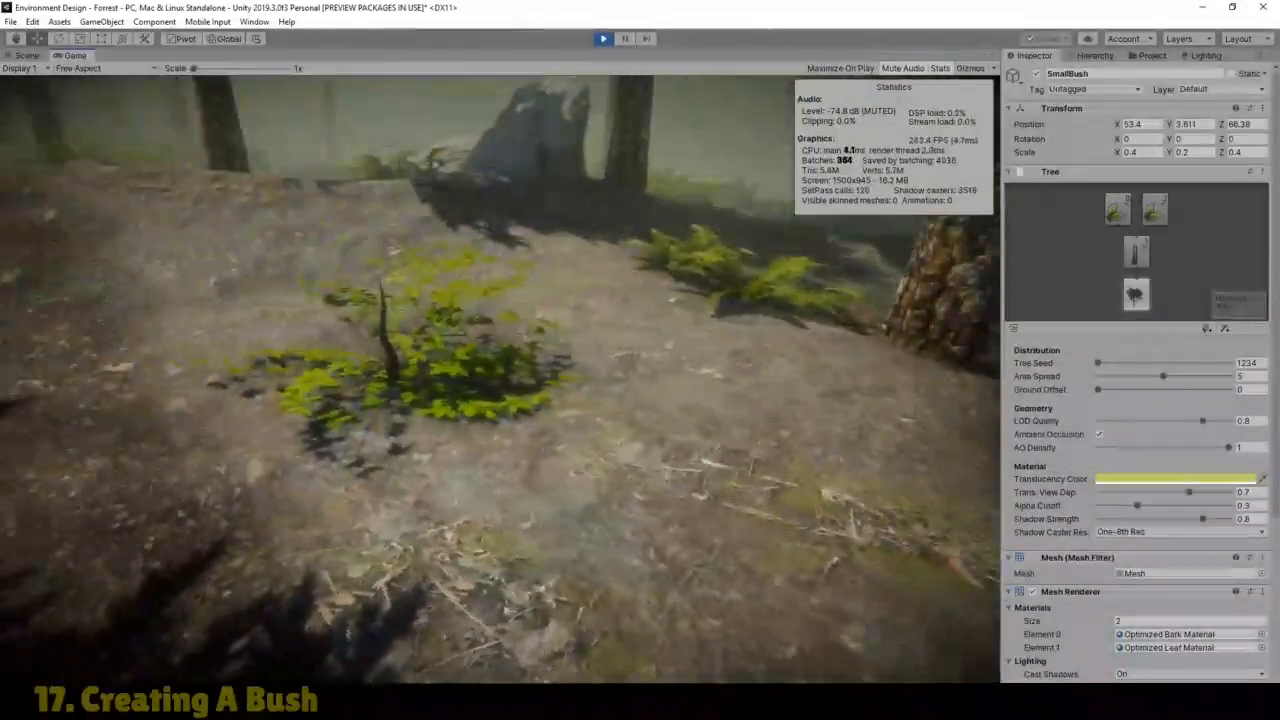
key(w)
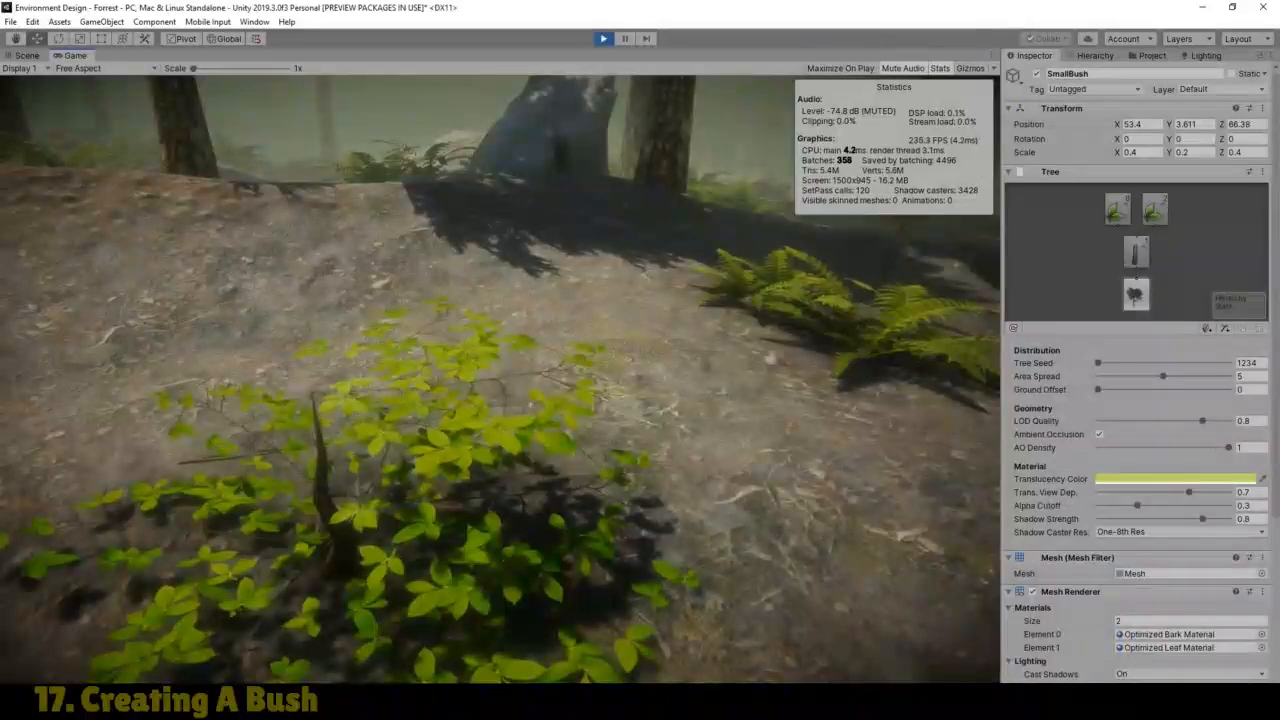
key(a)
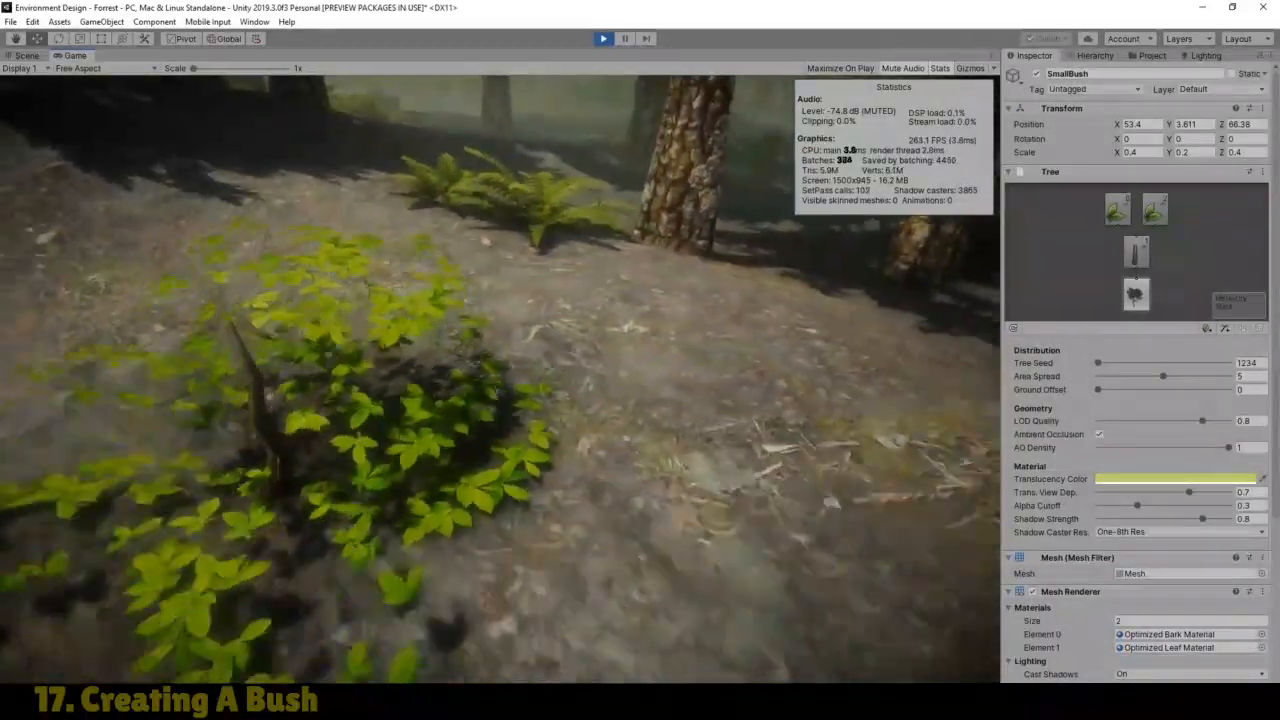
key(s)
key(w)
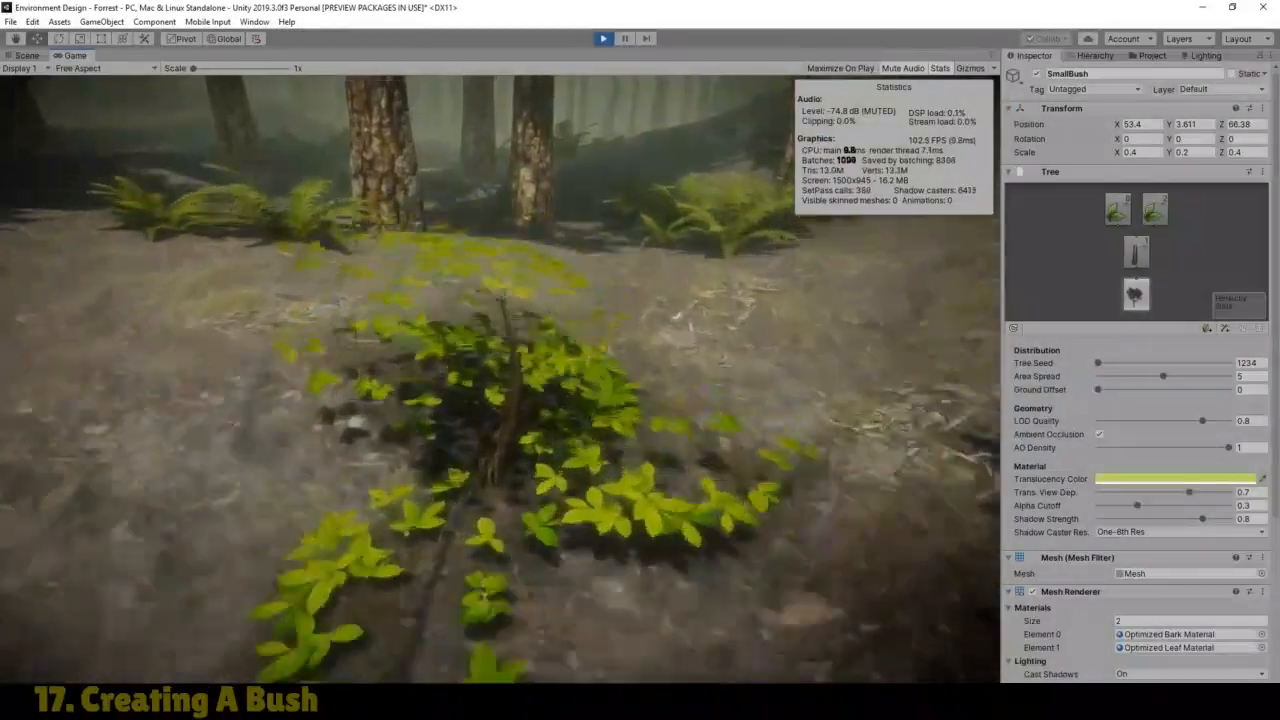
key(d)
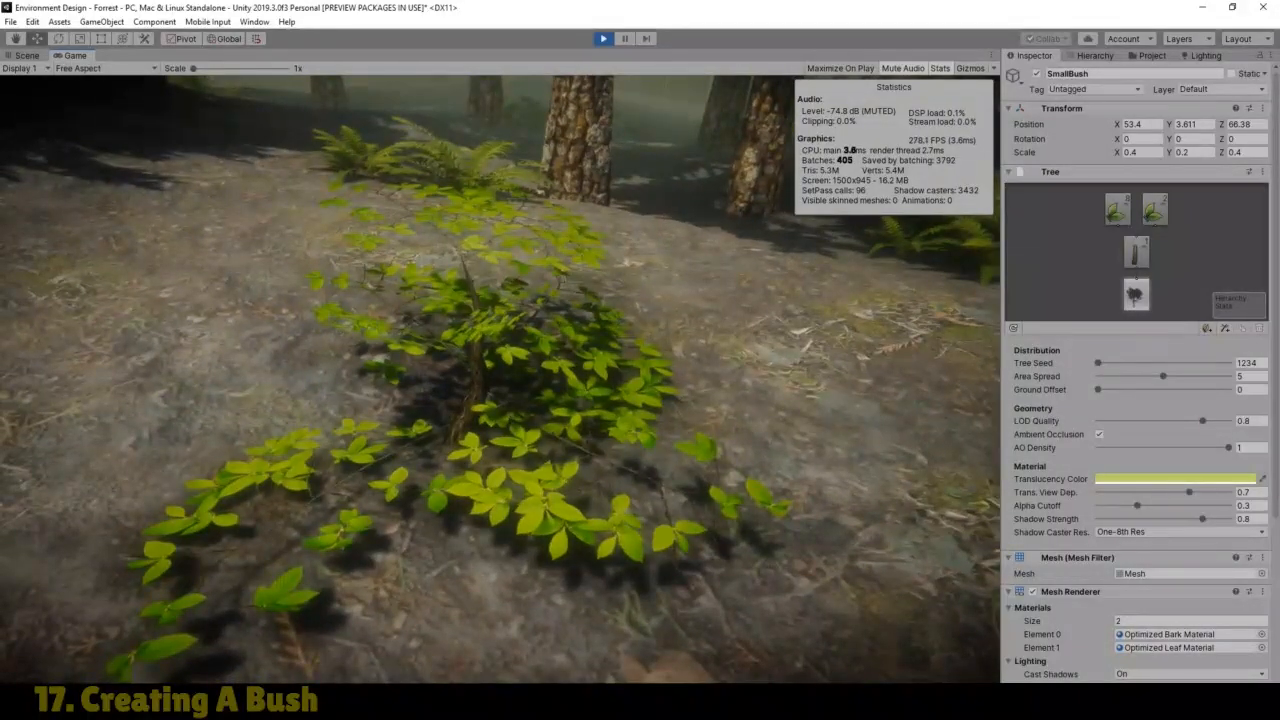
key(w)
key(s)
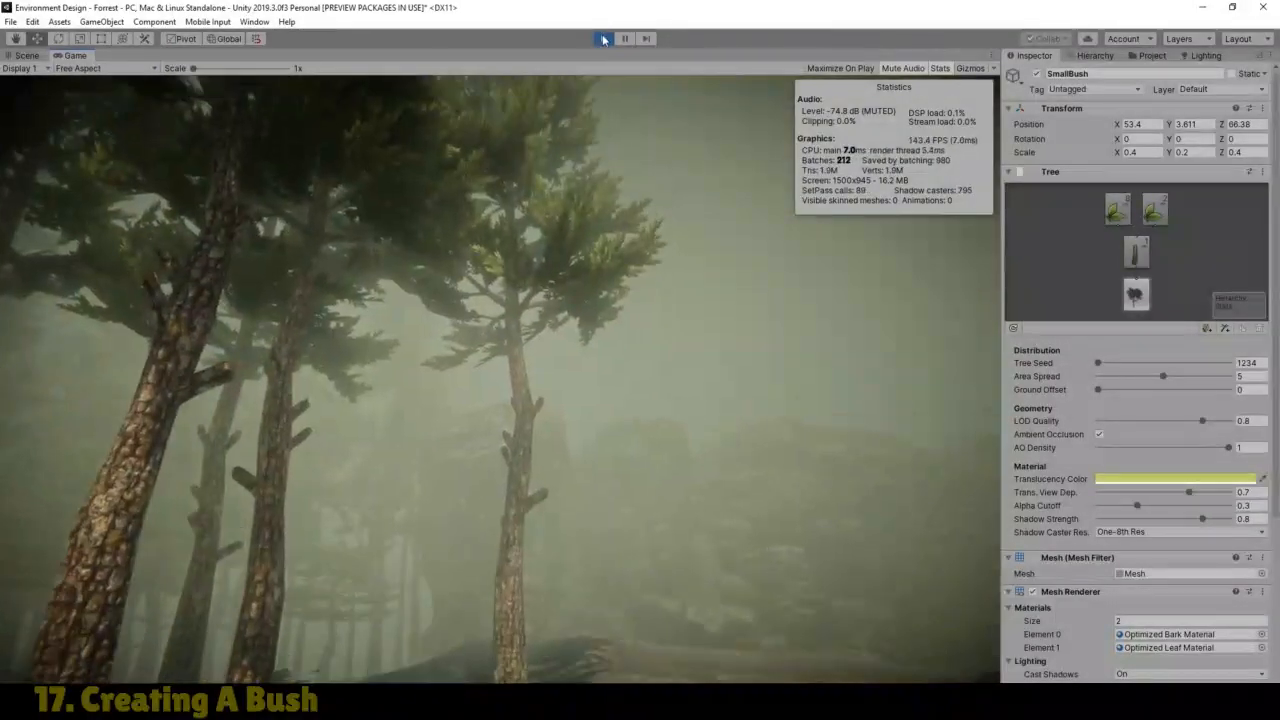
click(603, 38)
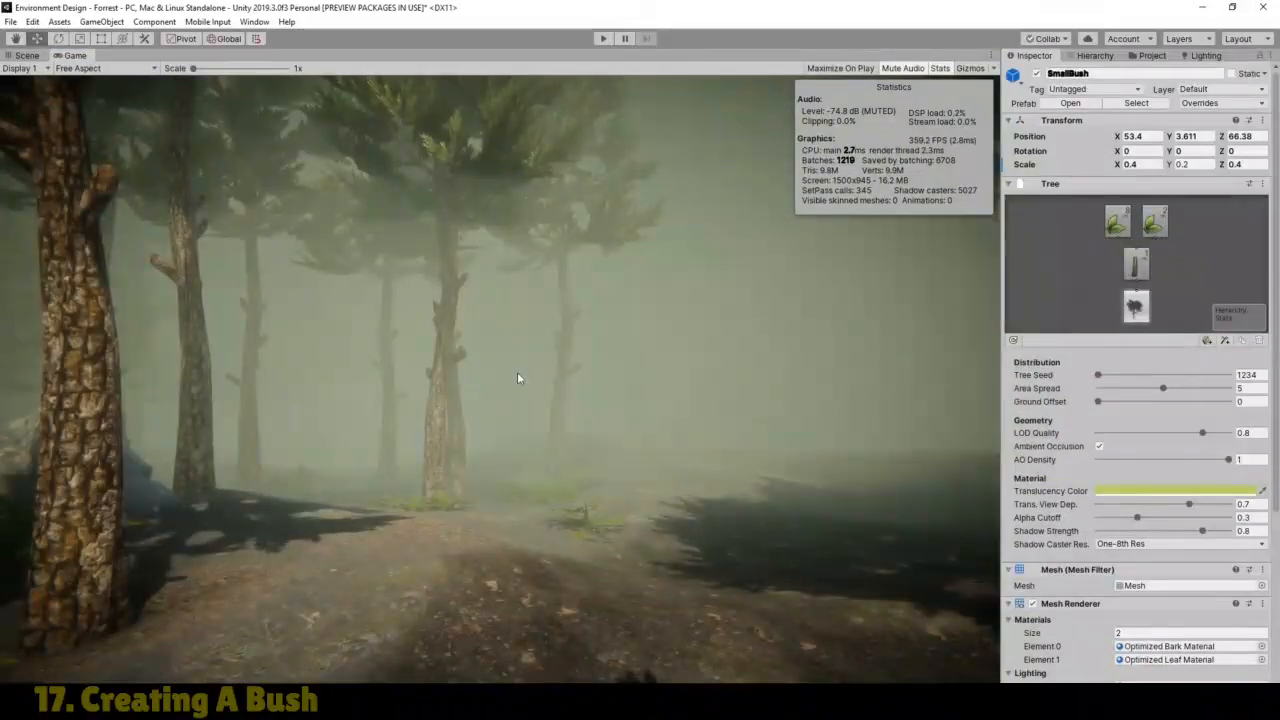
Step: Examine the bush up close in the scene, along with its first leaf group's settings and the tree's root settings
click(28, 56)
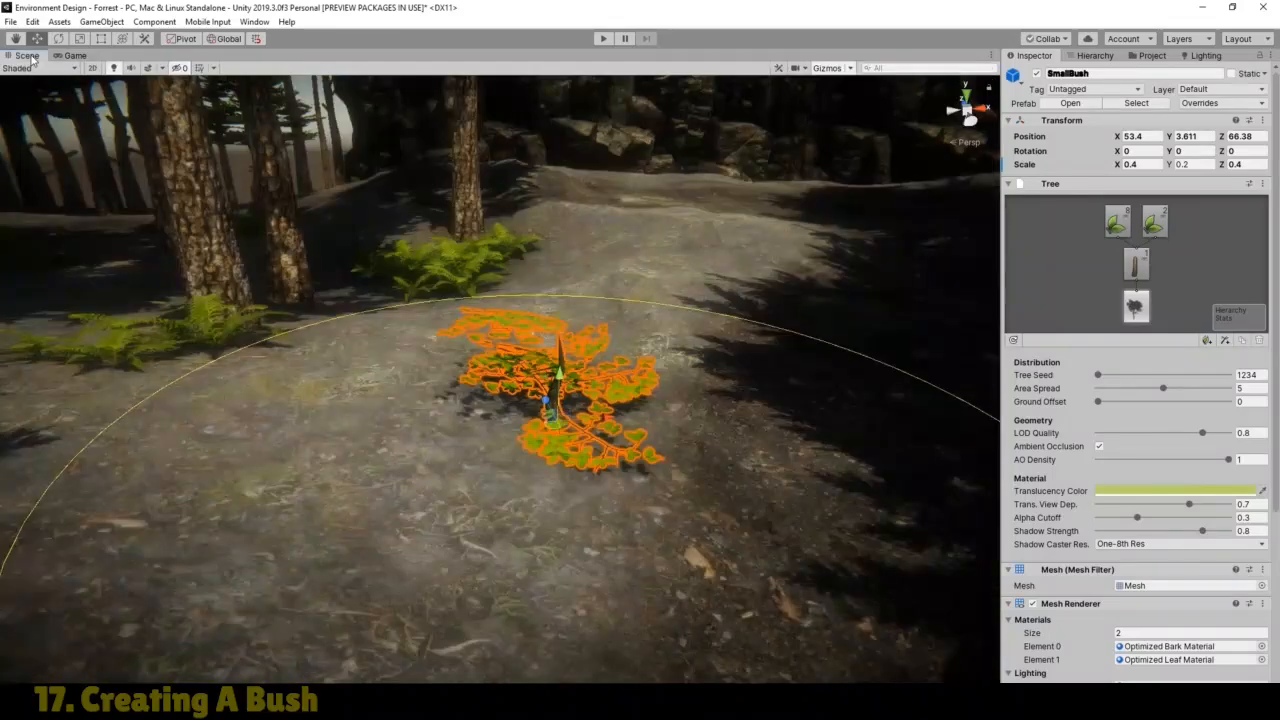
click(16, 38)
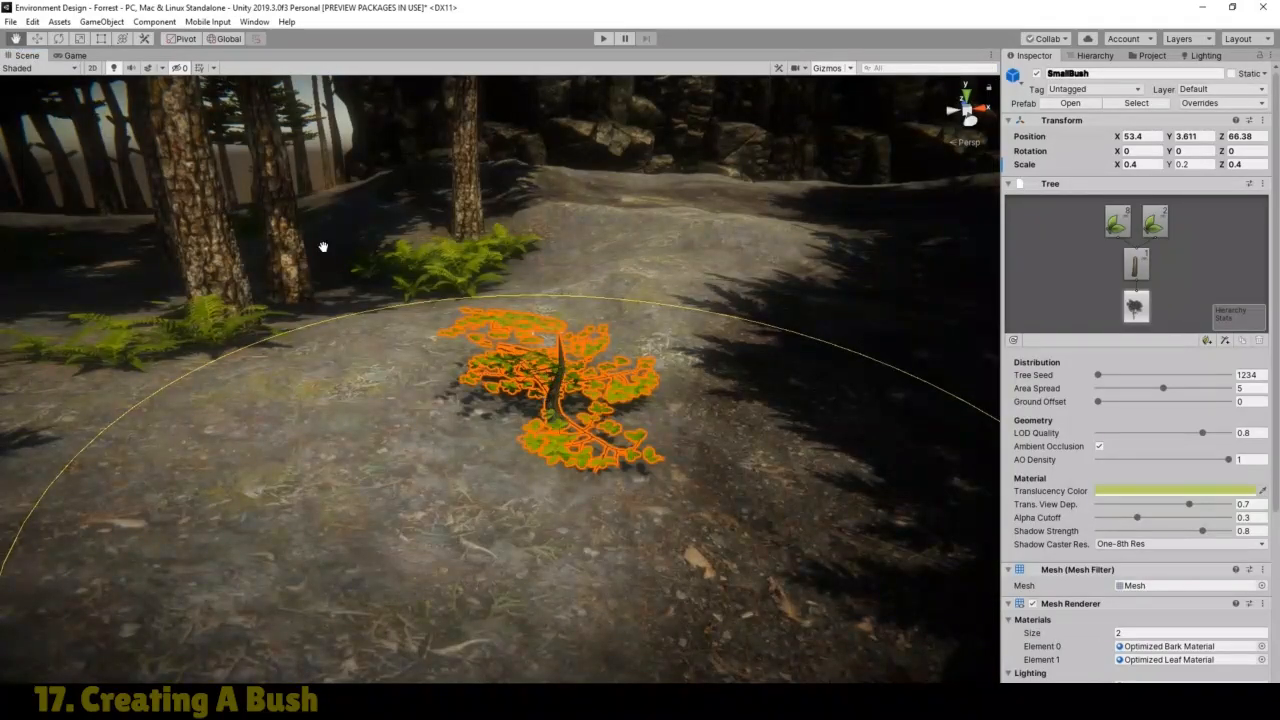
drag(503, 331, 329, 383)
scroll(500, 428, up, 2)
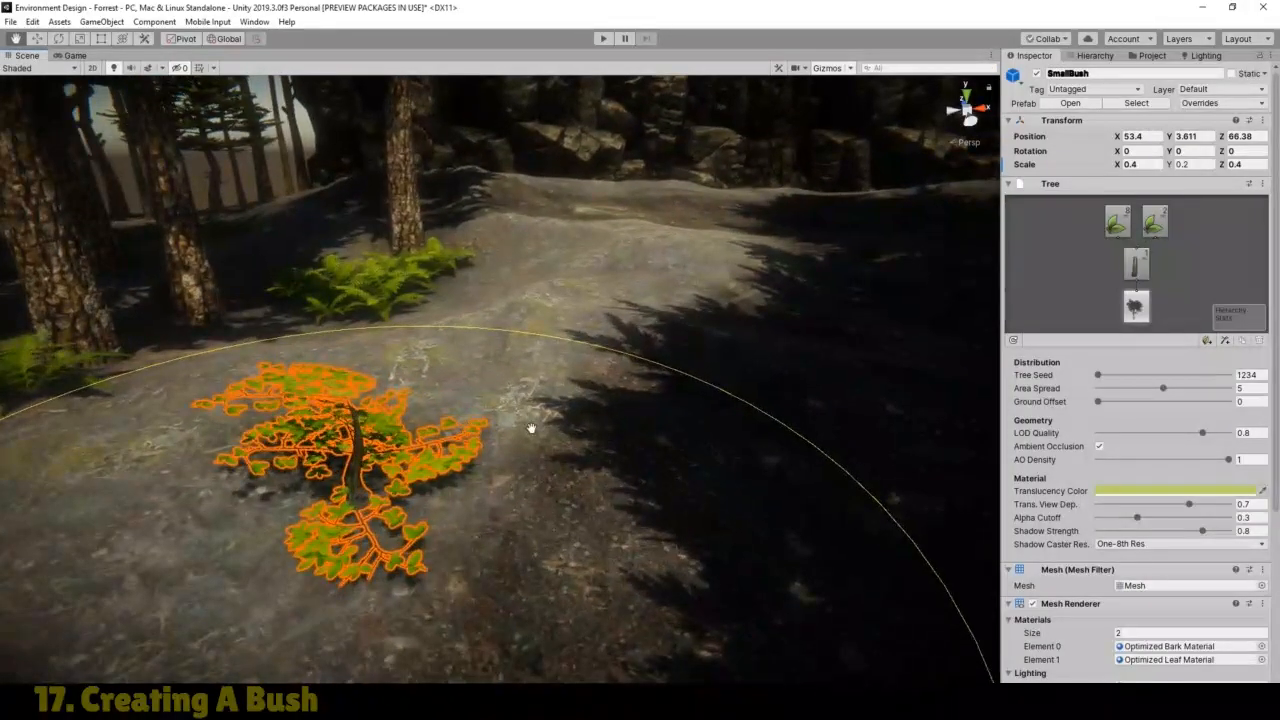
click(1113, 228)
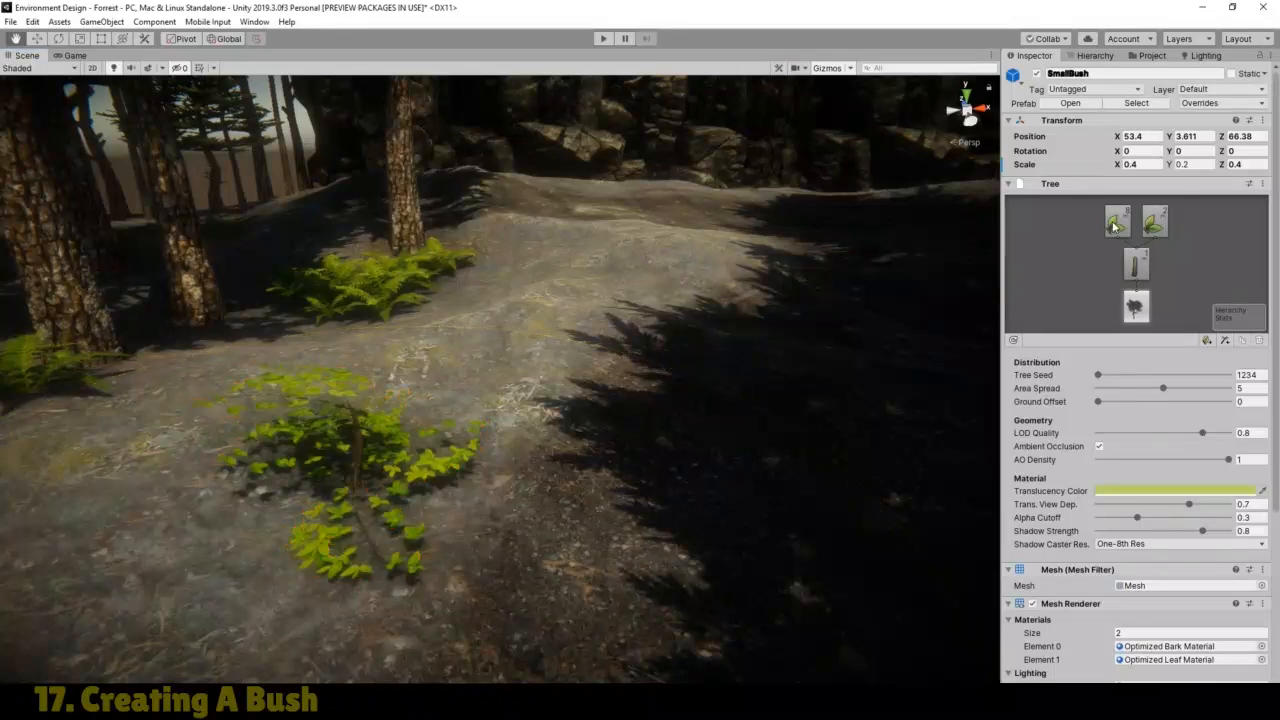
click(38, 40)
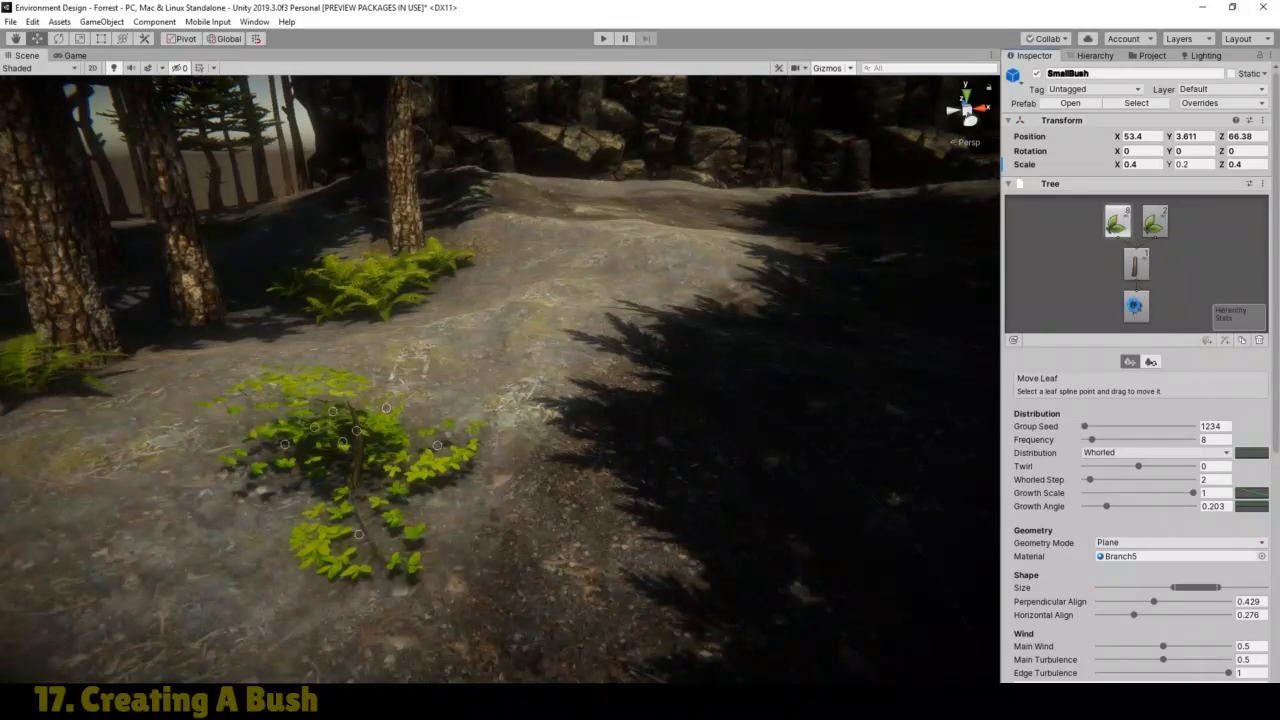
click(1134, 307)
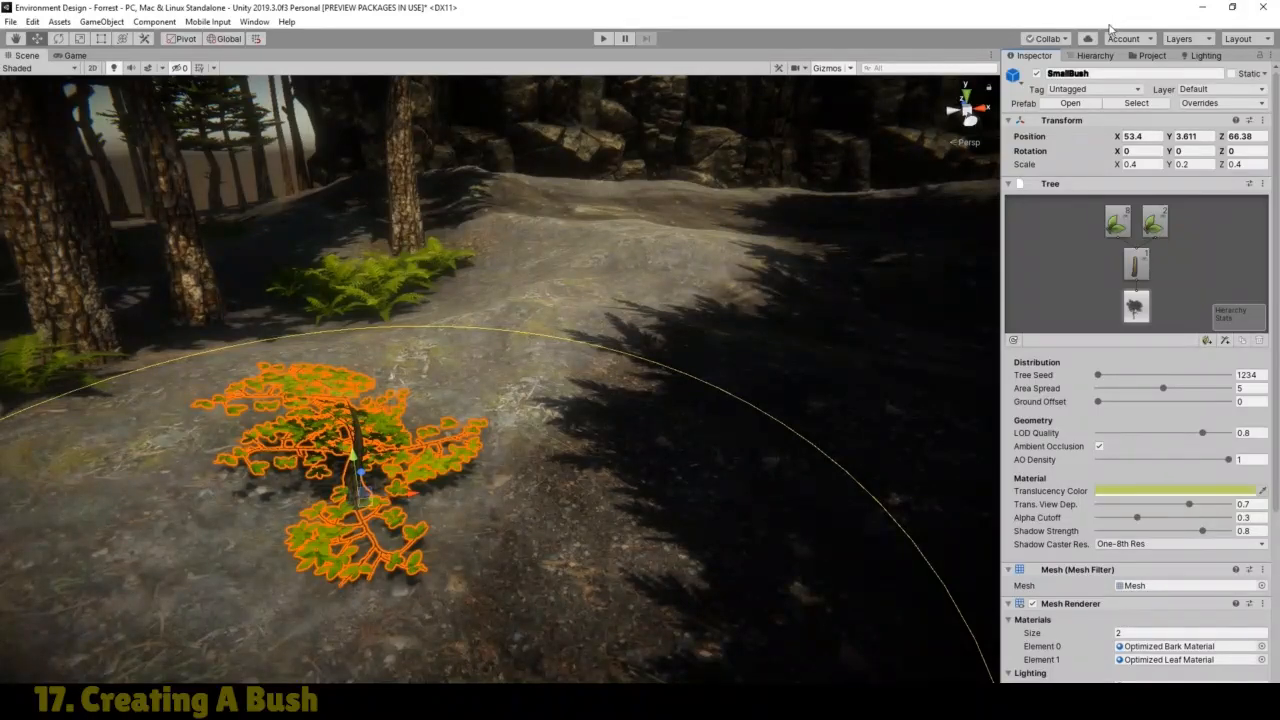
Step: Select SmallBush in the scene's object list and duplicate it
click(1094, 56)
click(1068, 182)
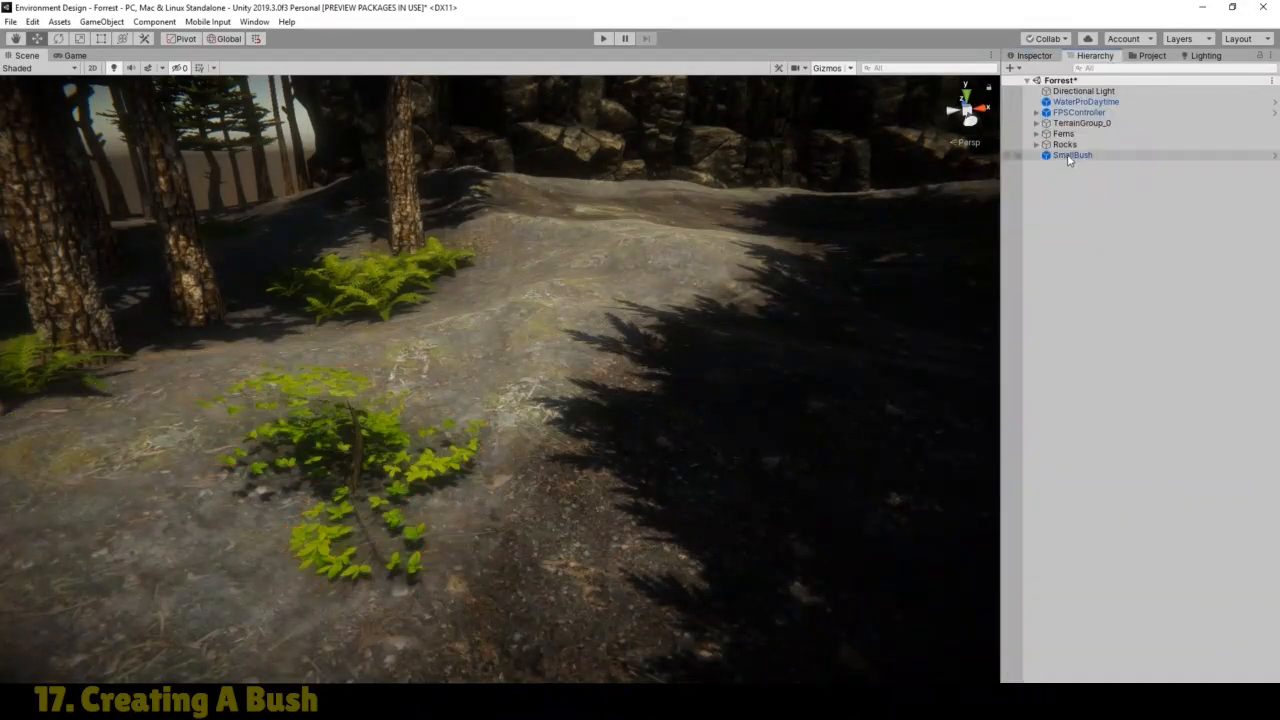
click(1070, 156)
click(1040, 56)
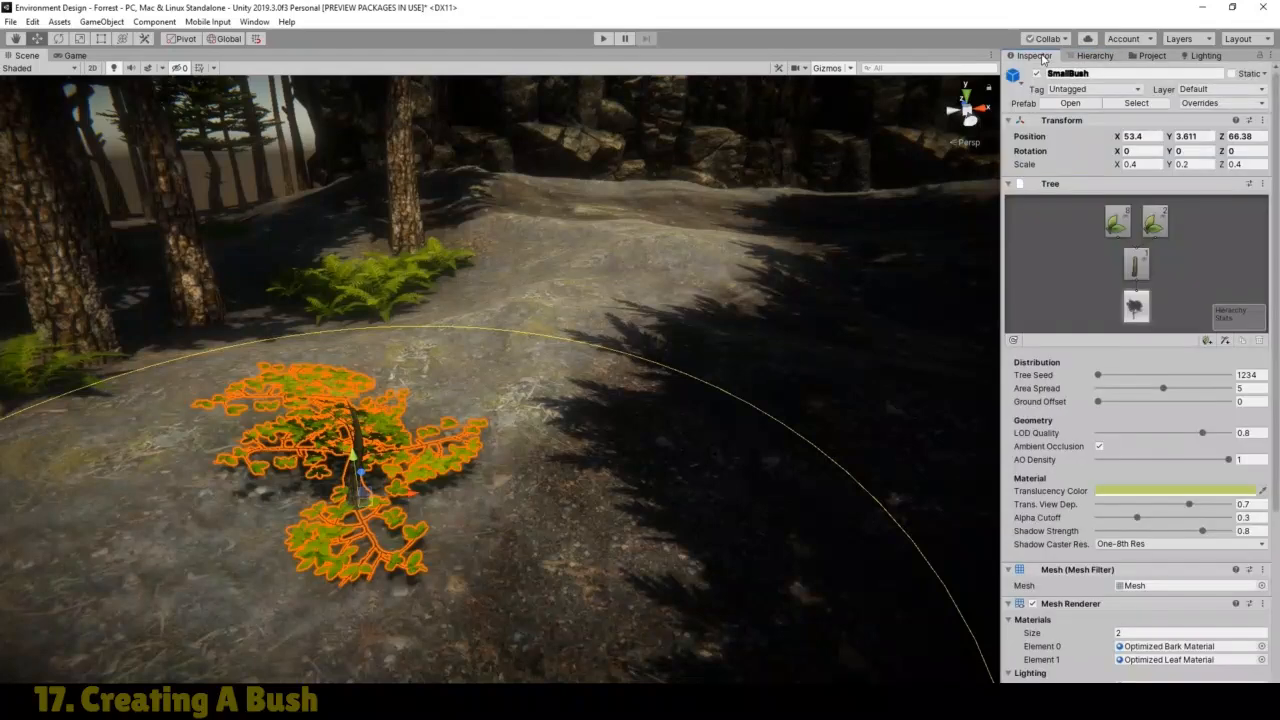
click(1065, 76)
click(1095, 55)
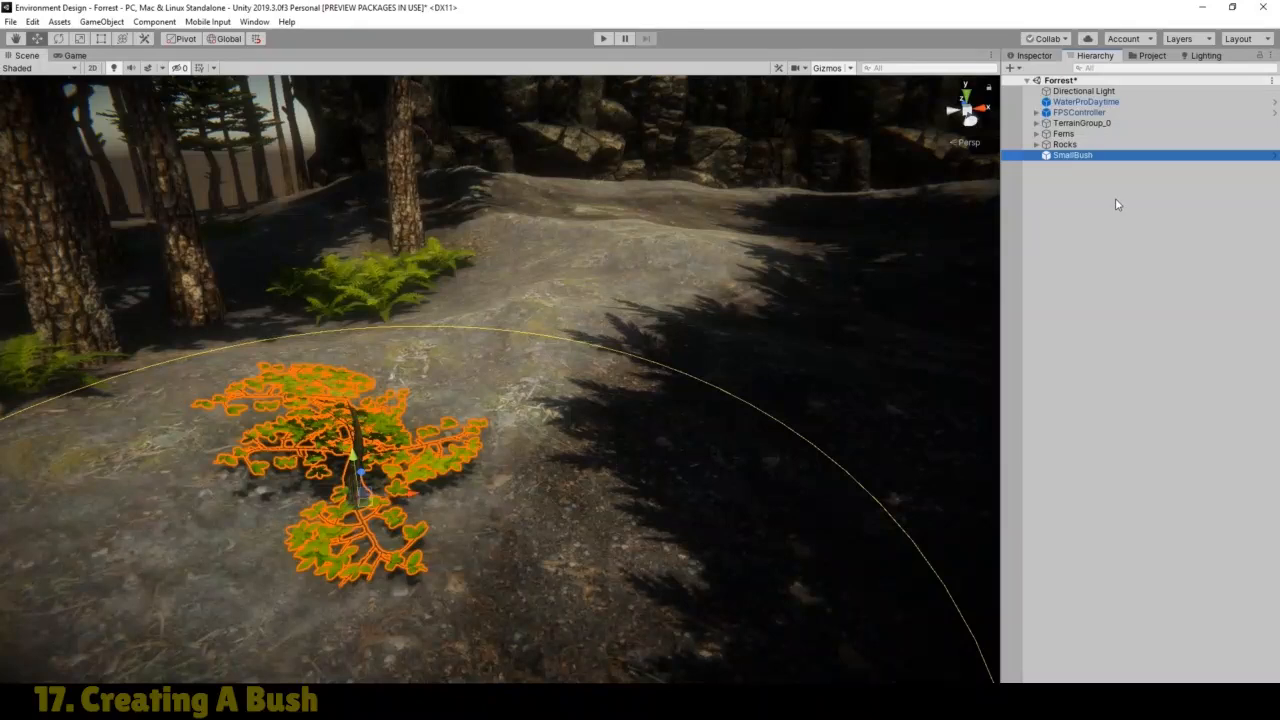
key(ctrl+d)
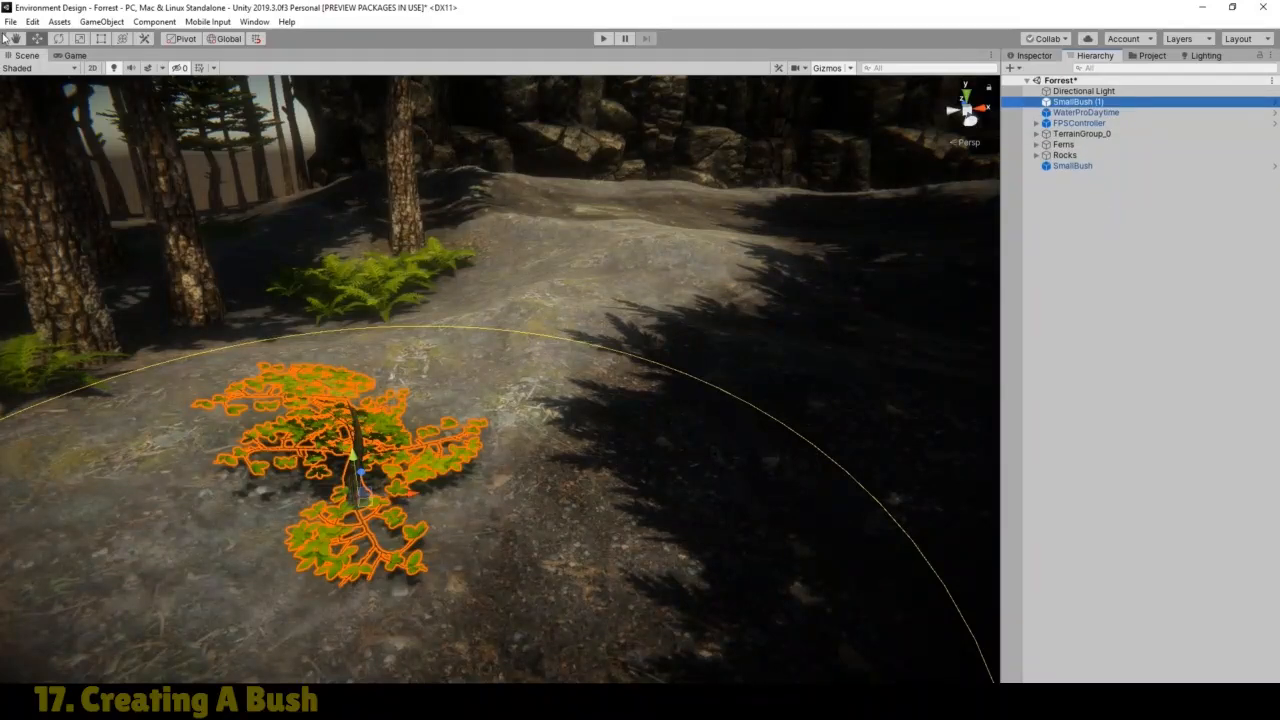
Step: Move the SmallBush copy slightly behind and to the right of the original and rotate it about its vertical axis
drag(431, 495, 544, 524)
mouse_move(488, 465)
mouse_down()
mouse_move(480, 432)
mouse_move(522, 447)
mouse_move(507, 450)
mouse_up()
click(58, 38)
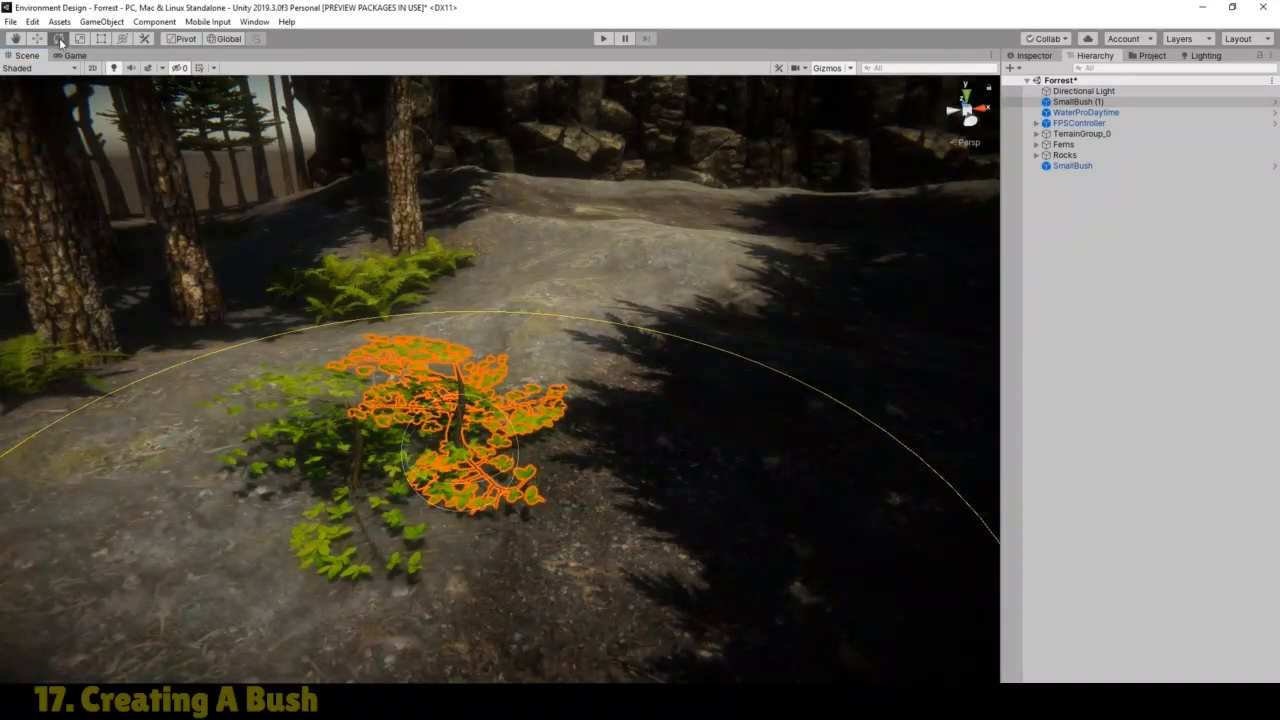
drag(498, 497, 298, 462)
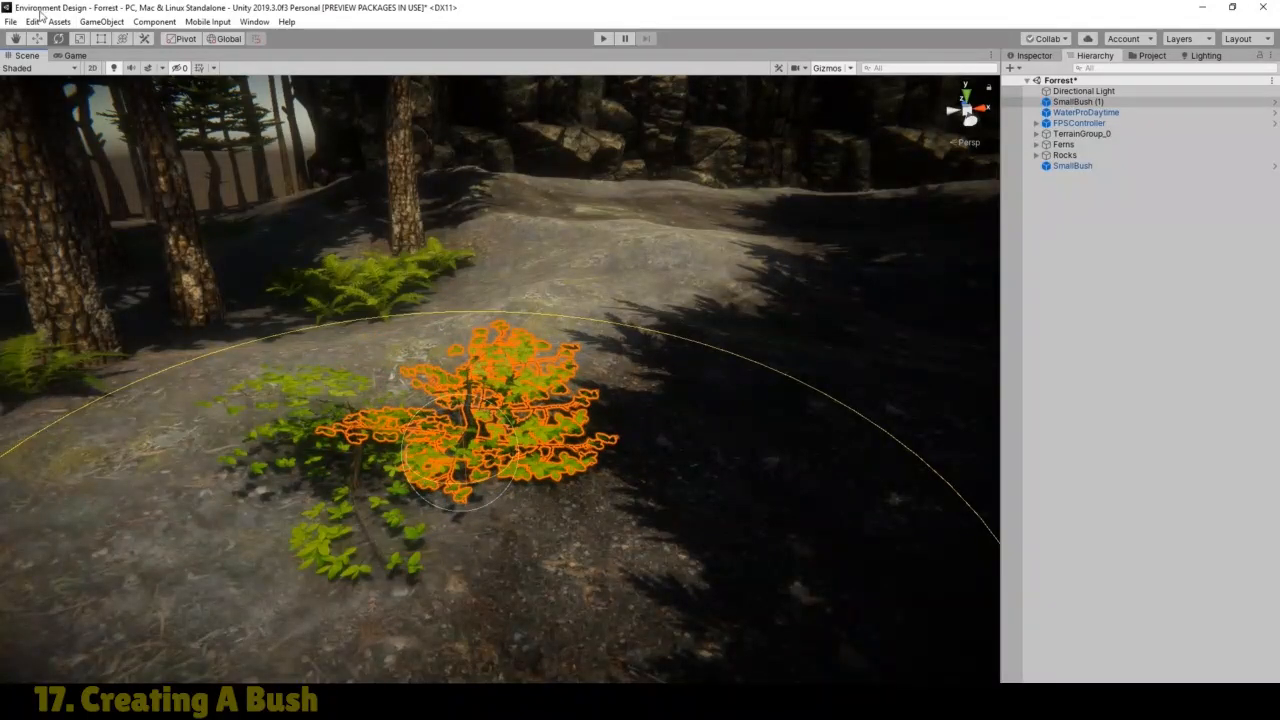
Step: Duplicate SmallBush (1) and move the new copy back and left, behind the two existing bushes
click(1160, 102)
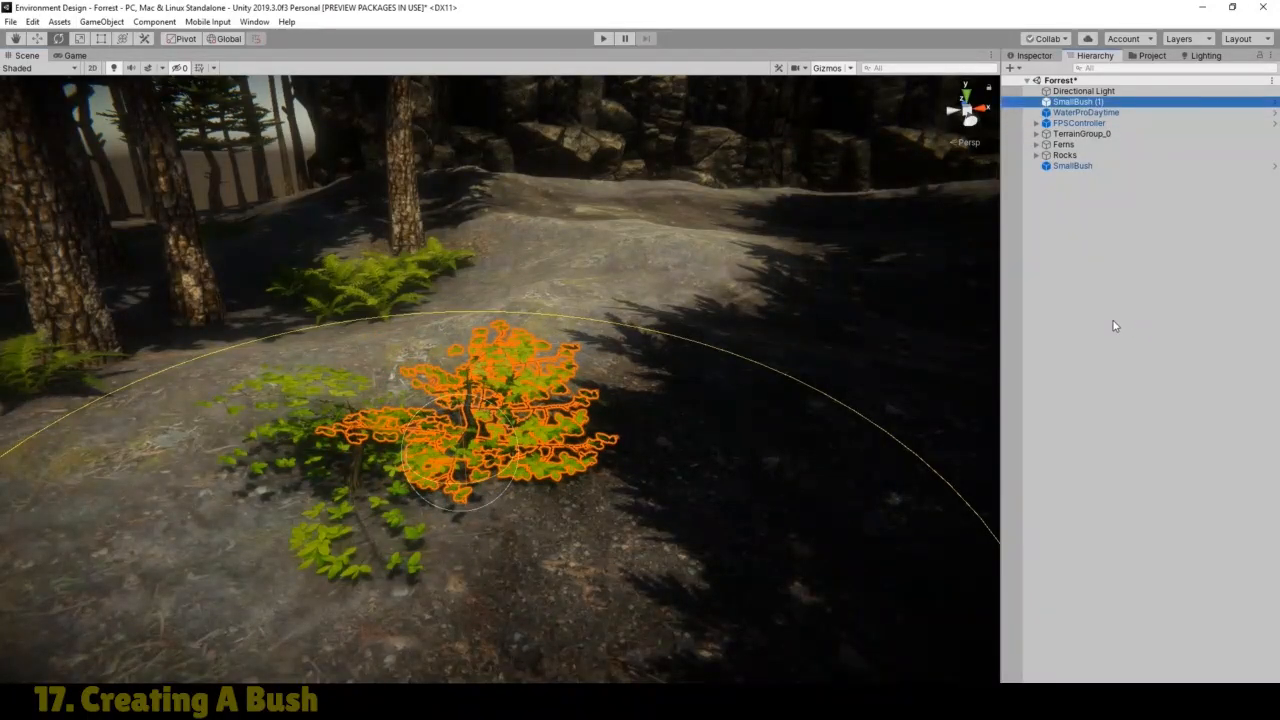
key(ctrl+d)
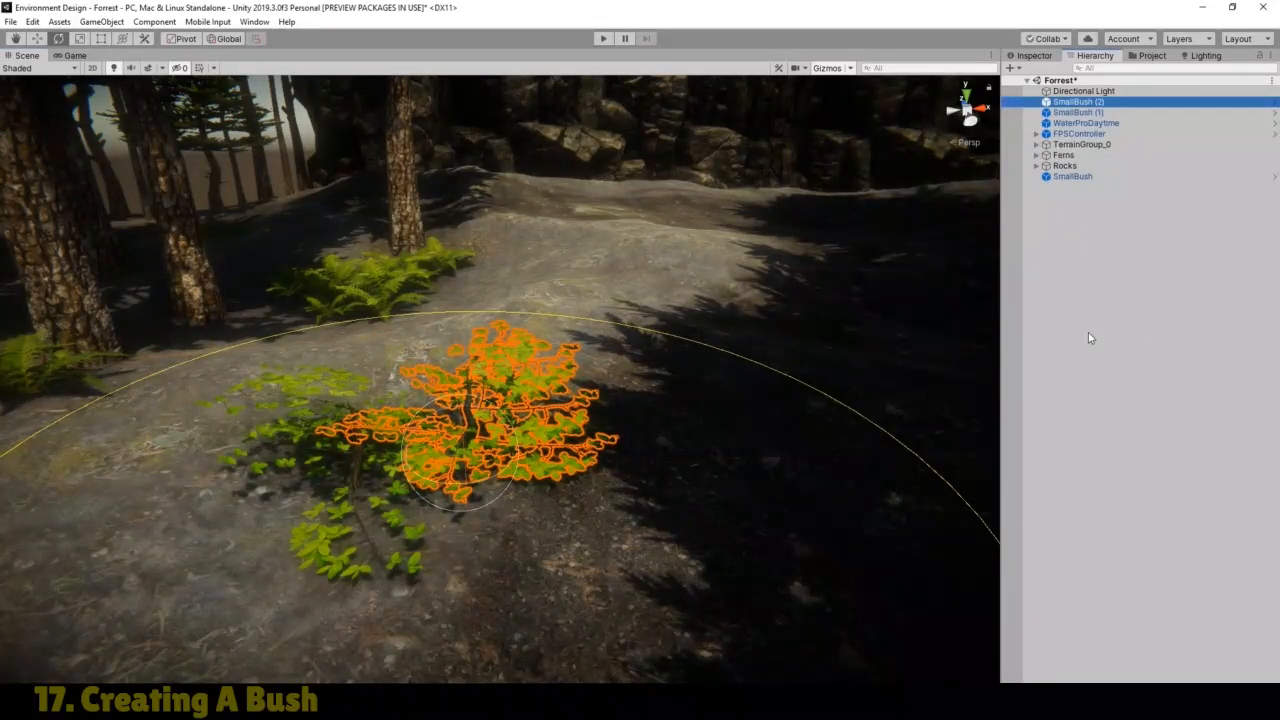
click(37, 39)
drag(453, 432, 432, 390)
click(449, 396)
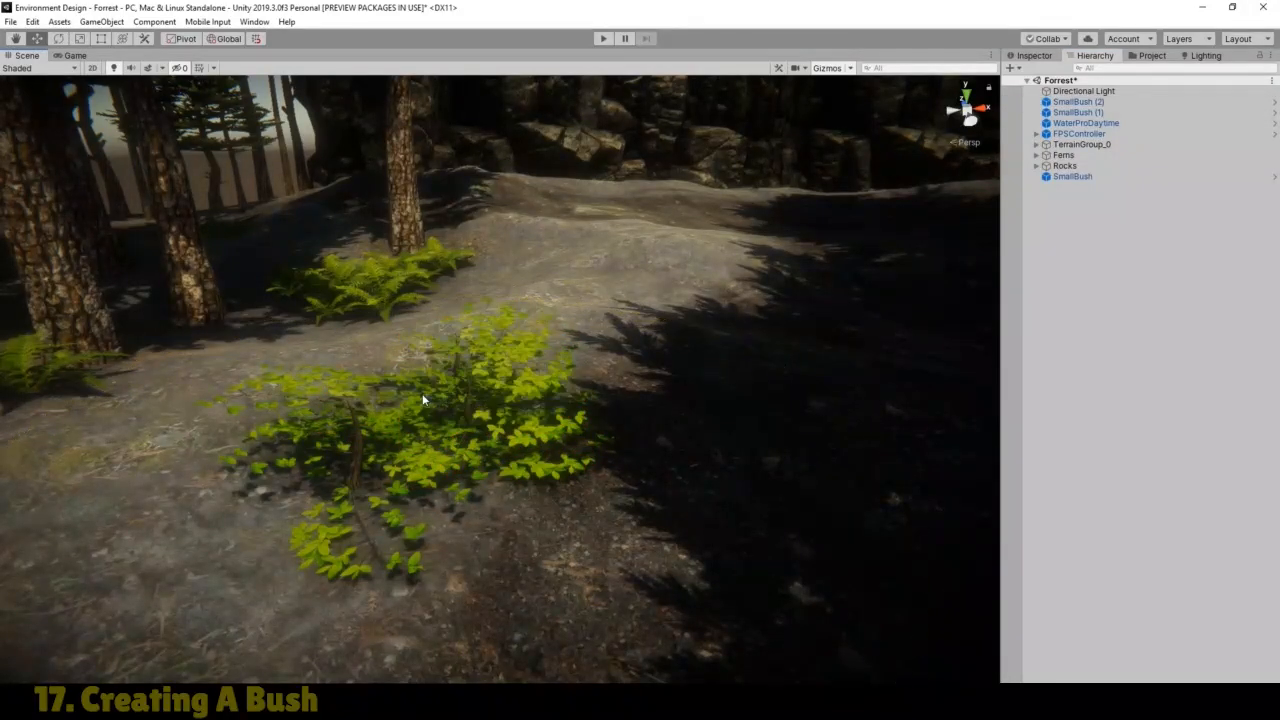
click(1083, 102)
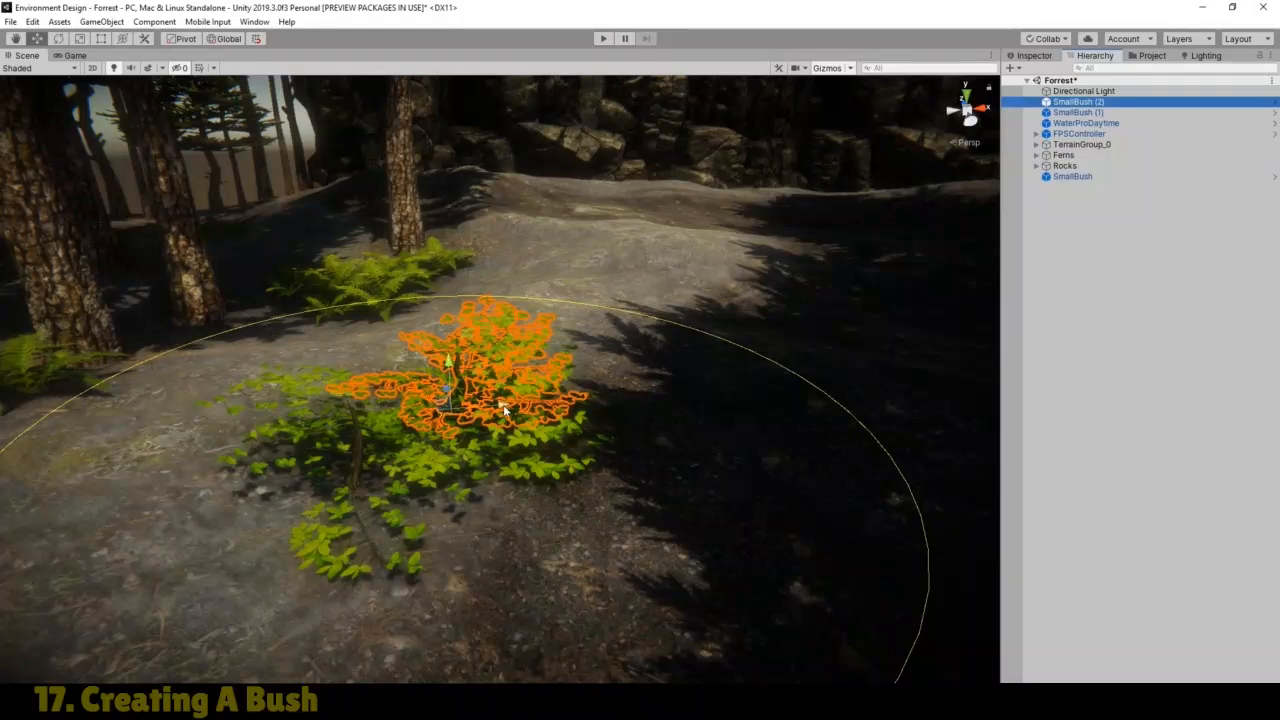
drag(505, 410, 447, 405)
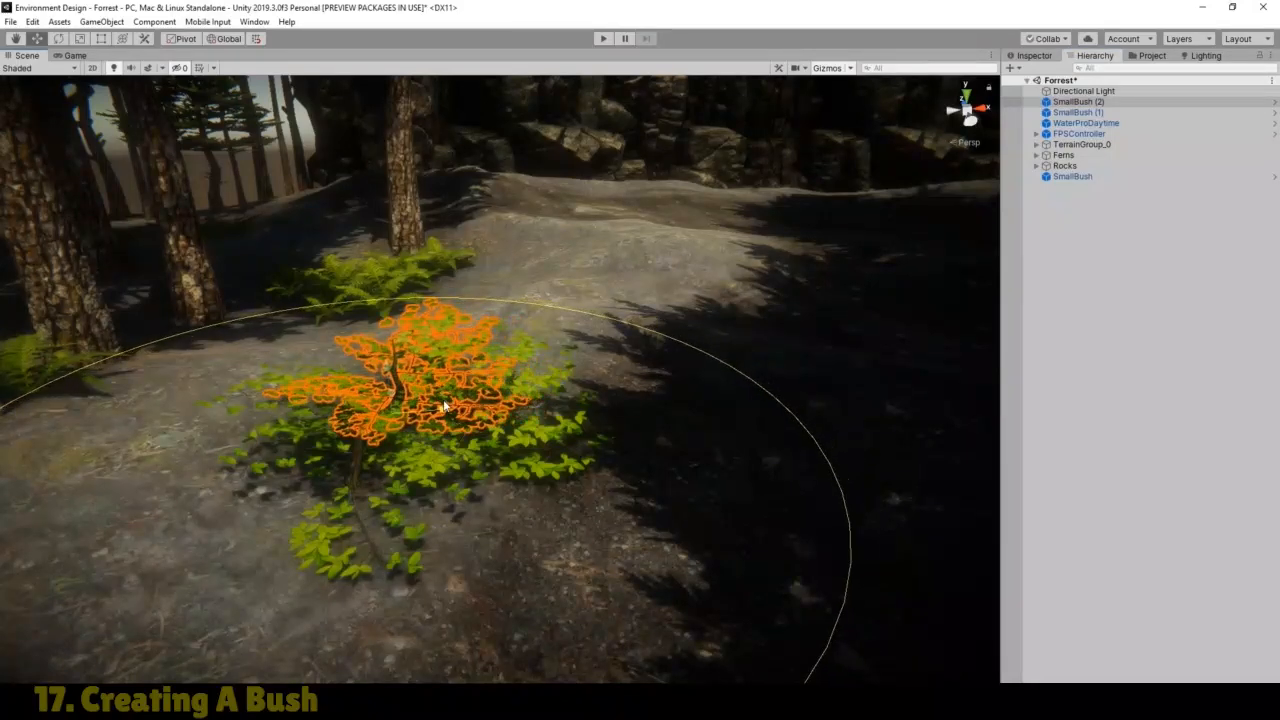
Step: Rotate SmallBush (2) about its vertical axis and check the bush cluster from above
click(58, 38)
drag(411, 438, 670, 338)
click(17, 40)
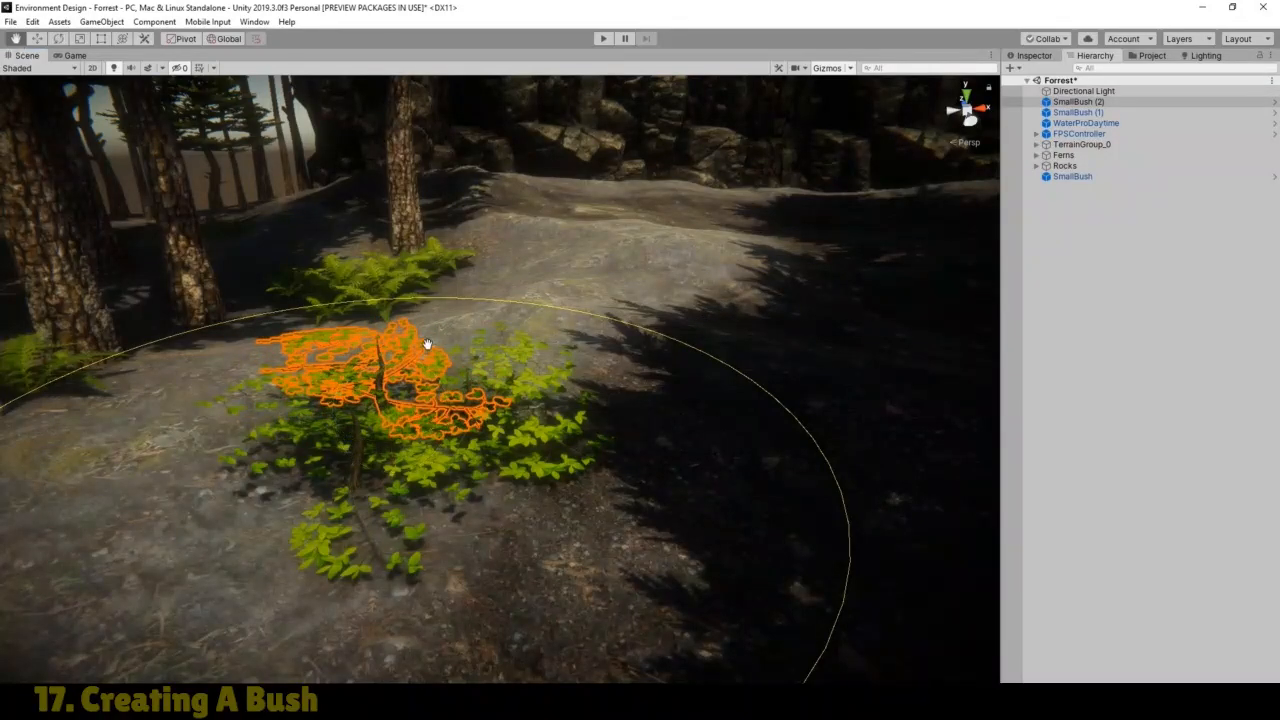
mouse_move(423, 343)
alt+mouse_down()
mouse_move(580, 503)
mouse_move(520, 466)
mouse_move(701, 506)
mouse_move(529, 489)
mouse_move(714, 377)
alt+mouse_up()
mouse_move(440, 510)
mouse_down()
mouse_move(646, 397)
mouse_move(443, 508)
mouse_move(349, 531)
mouse_up()
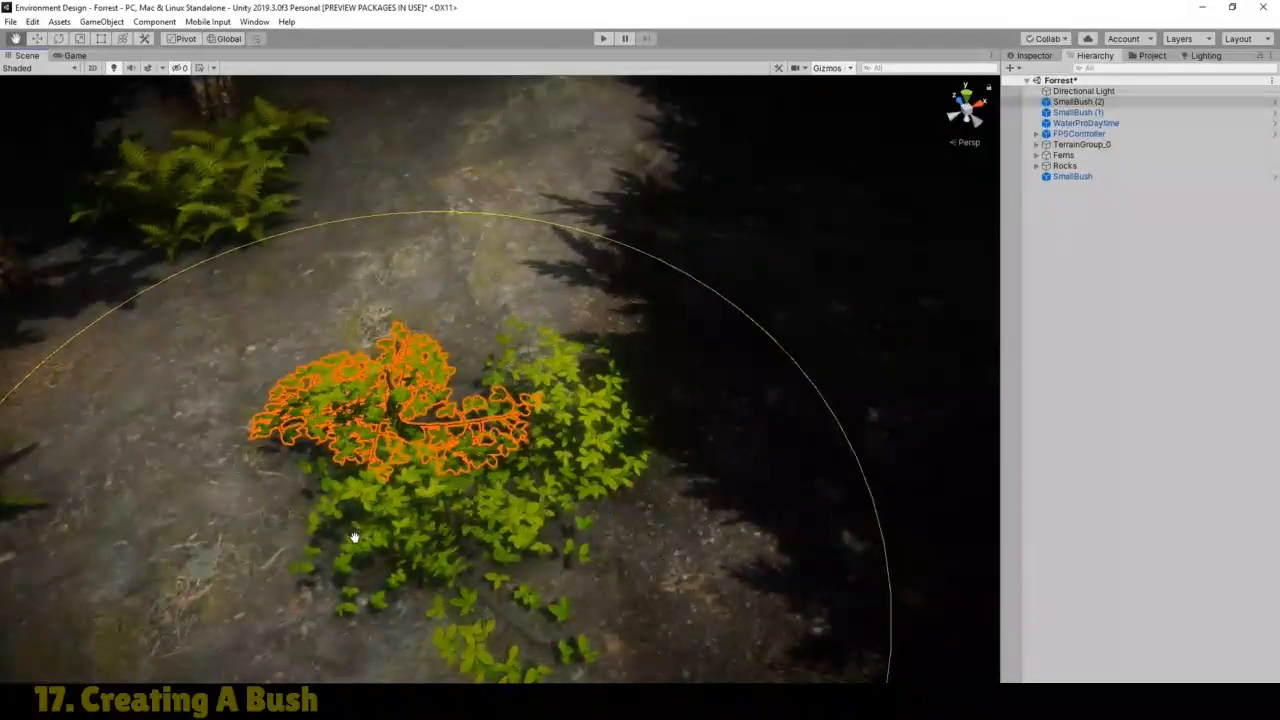
Step: Play-test the scene, walk around the bush cluster to inspect it from several sides, and return to scene editing
click(80, 56)
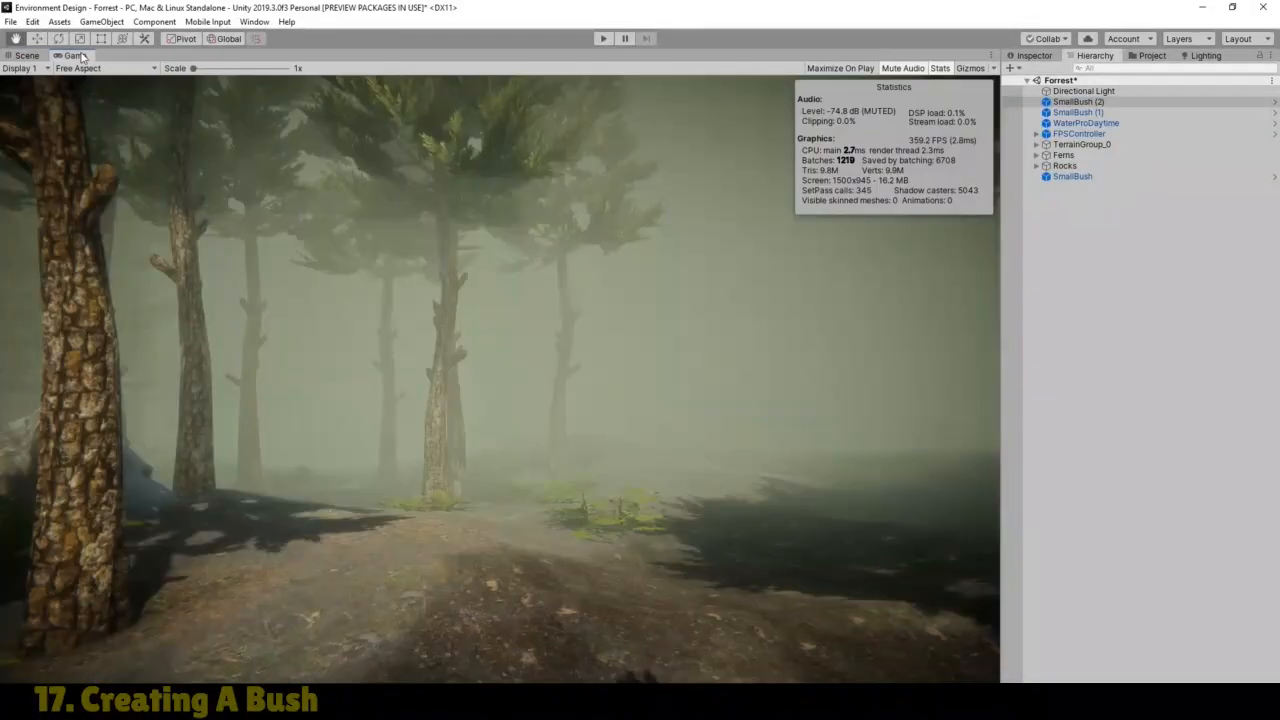
click(603, 39)
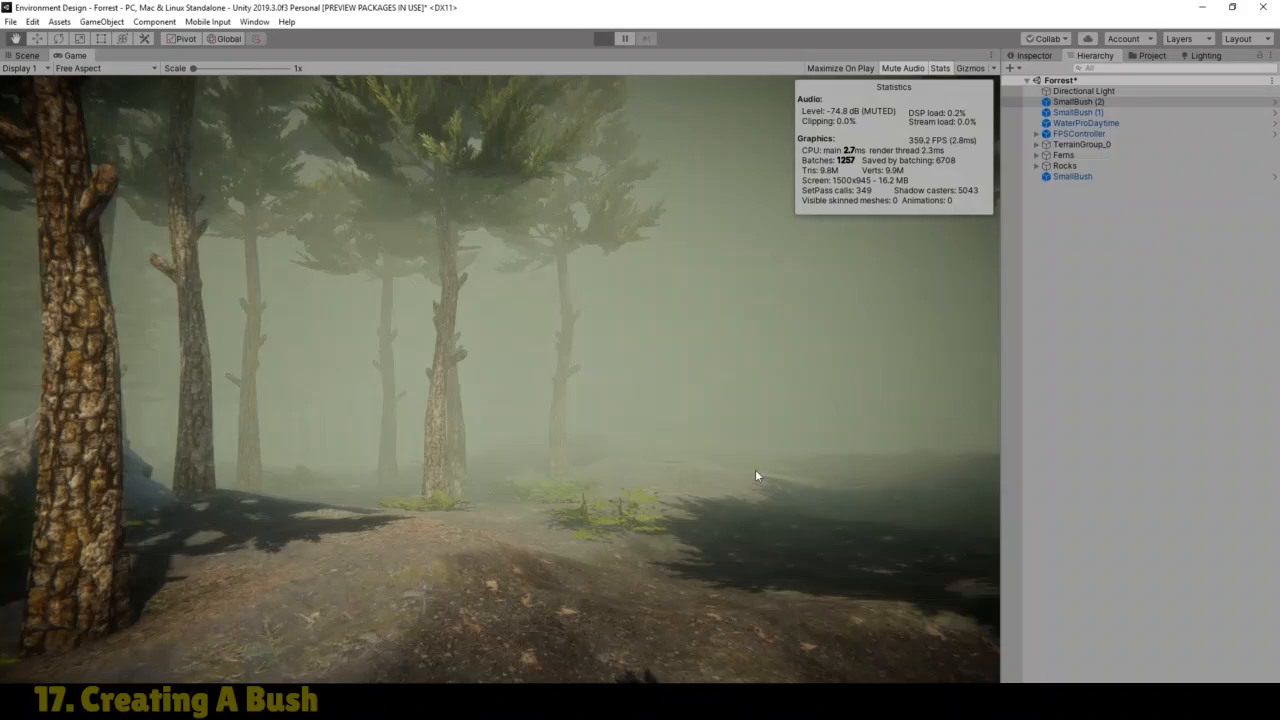
key(w)
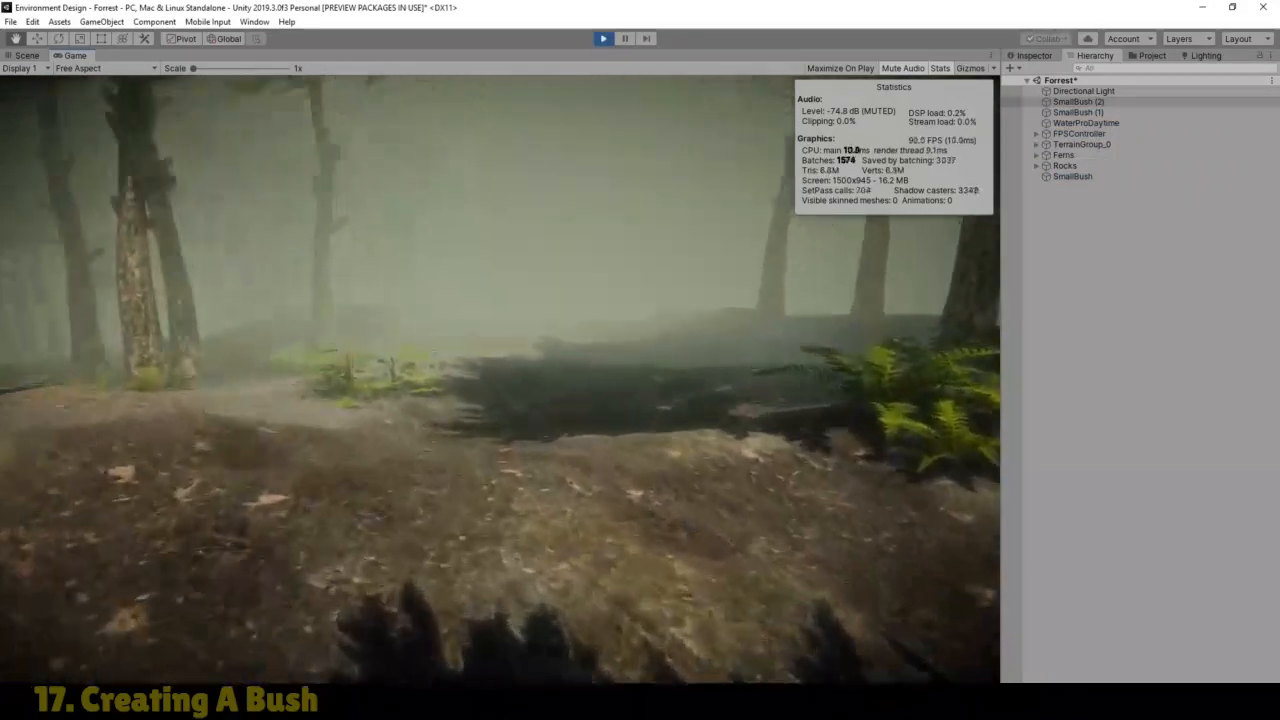
key(w)
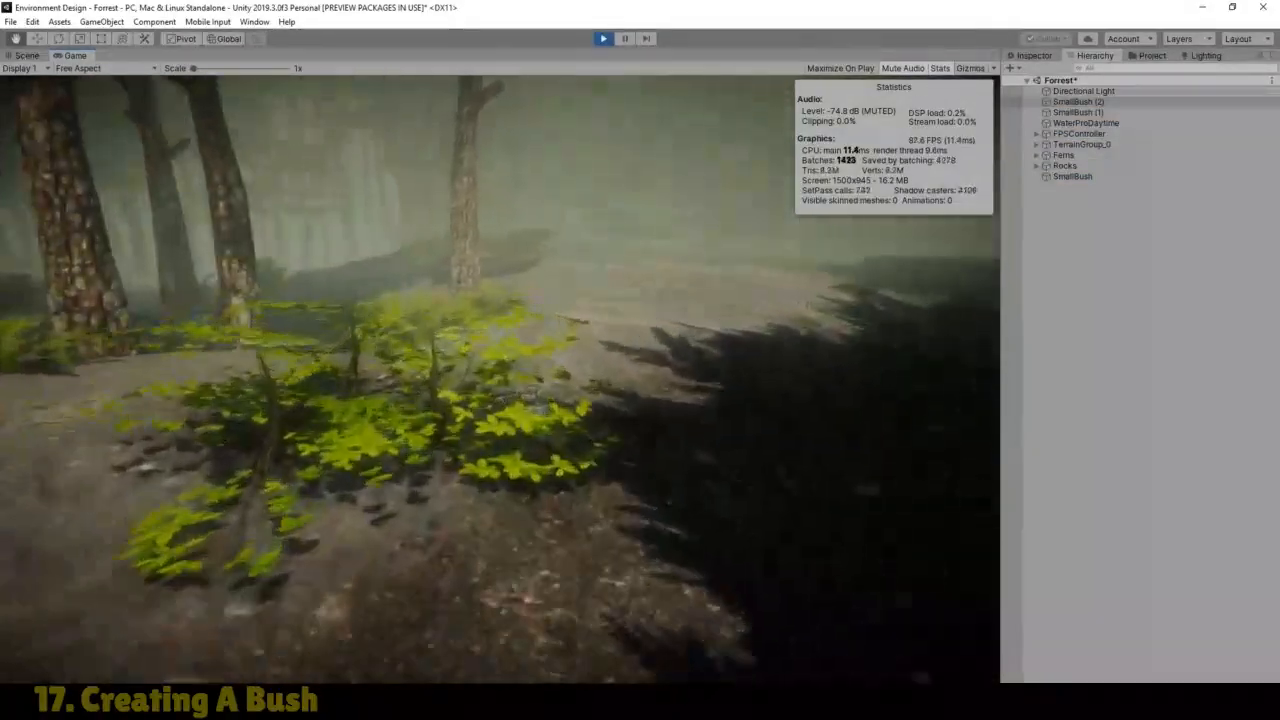
key(w)
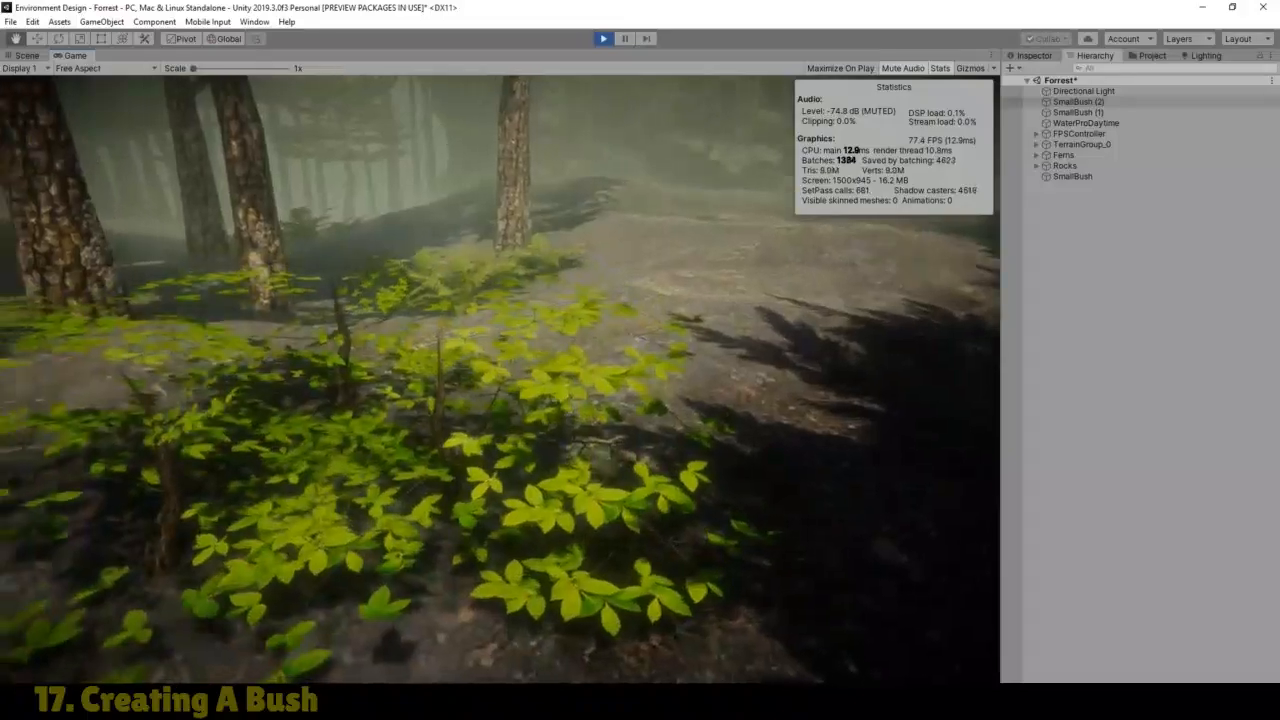
key(w)
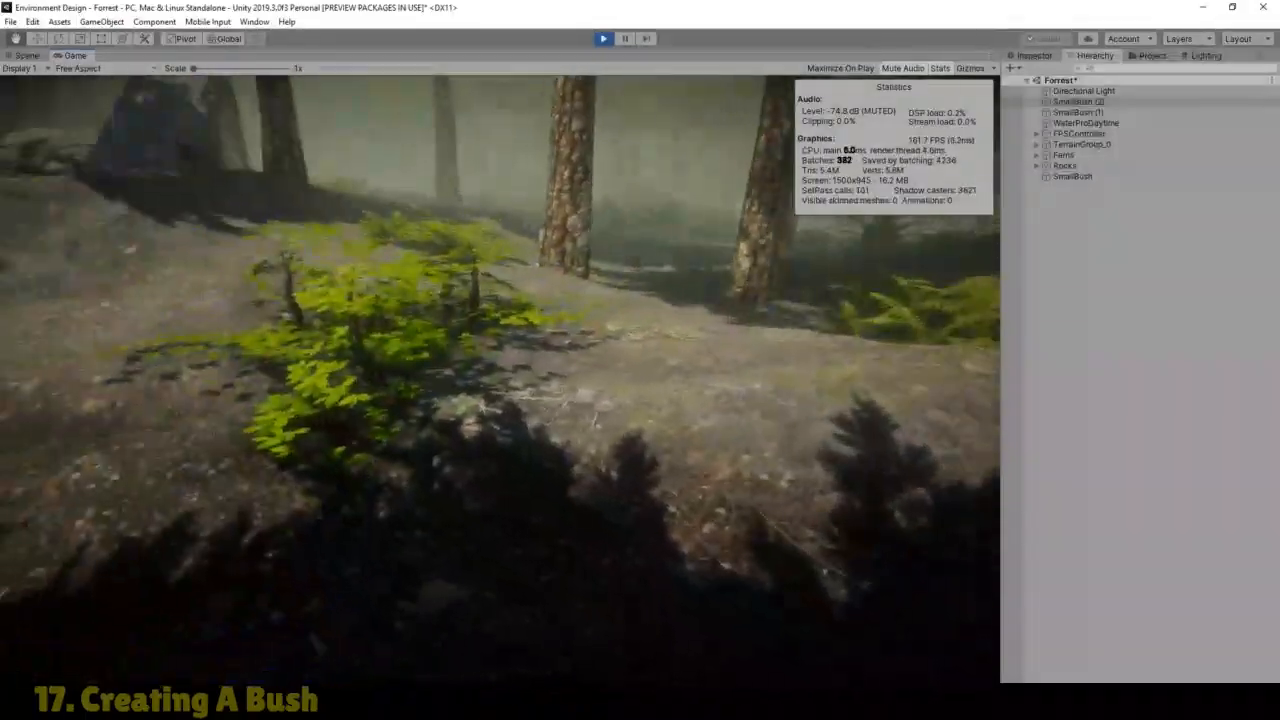
key(w)
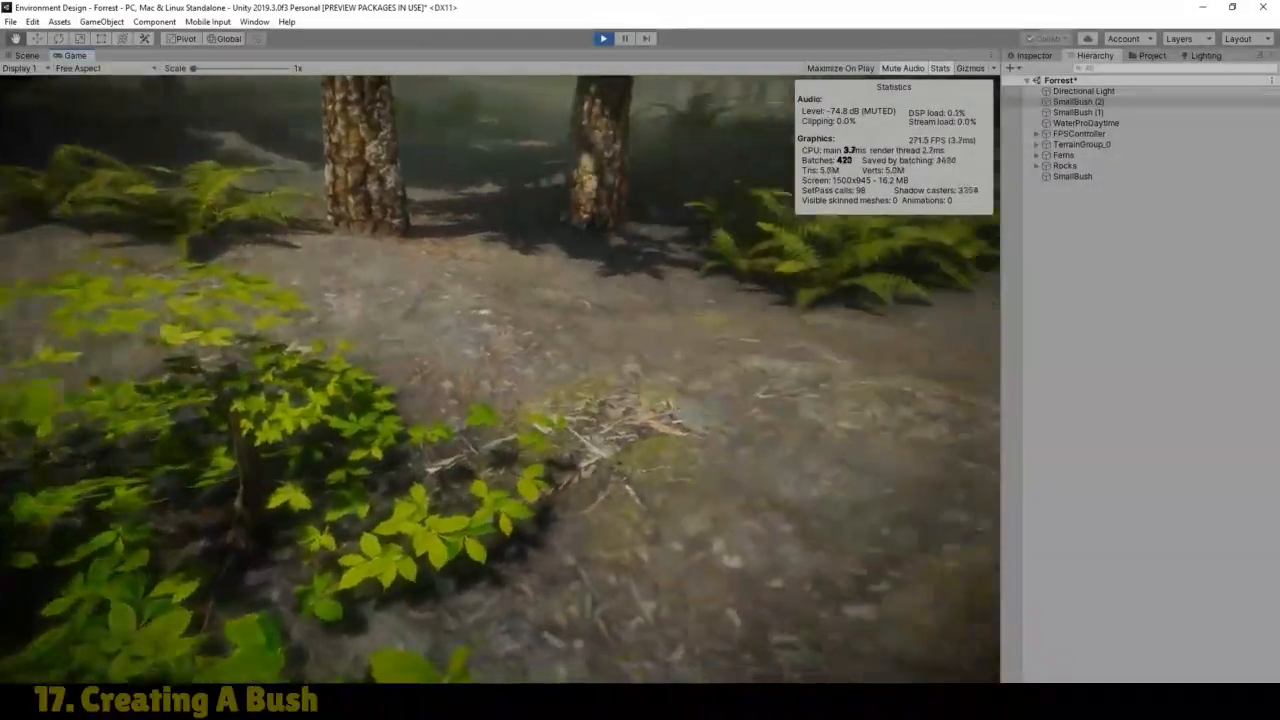
key(w)
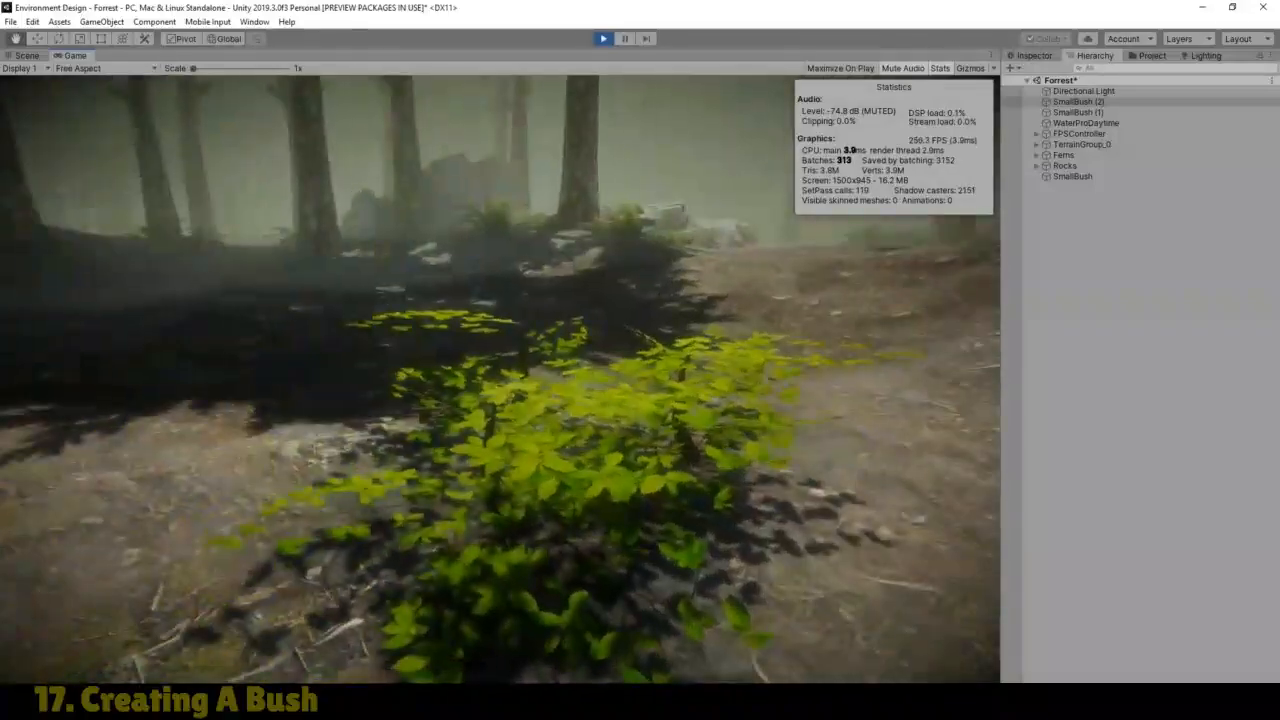
key(w)
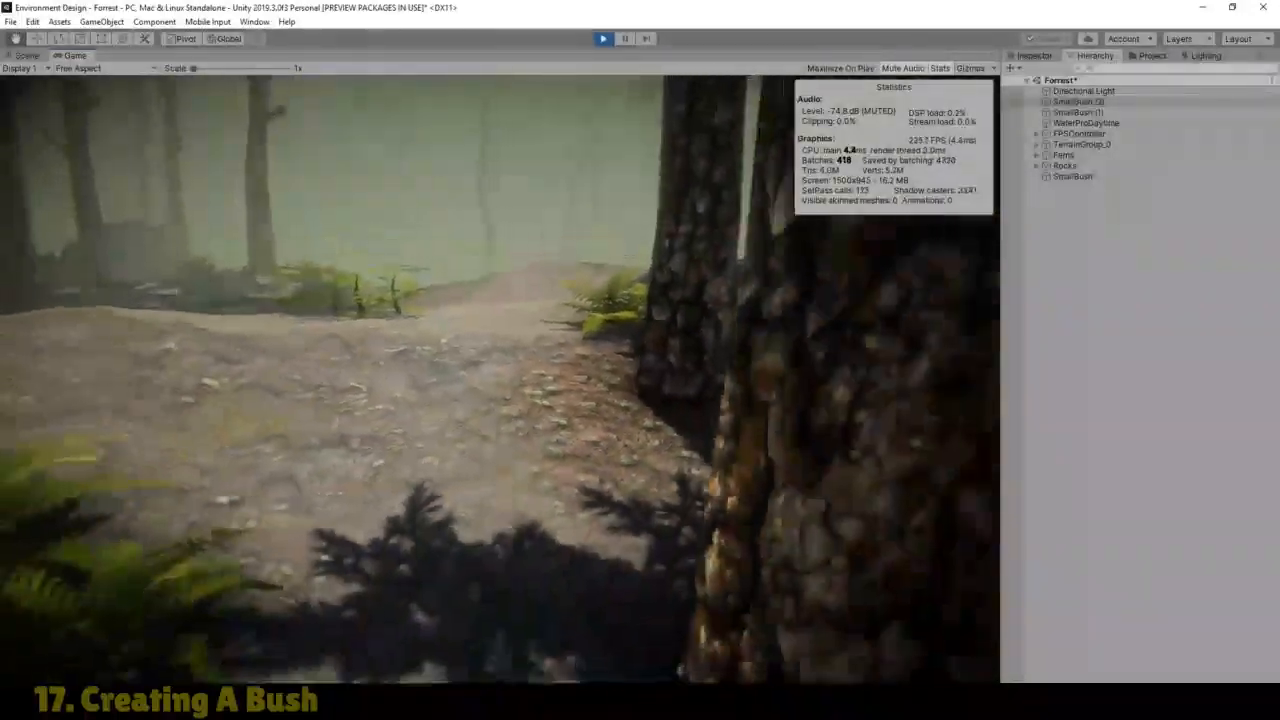
key(s)
key(a)
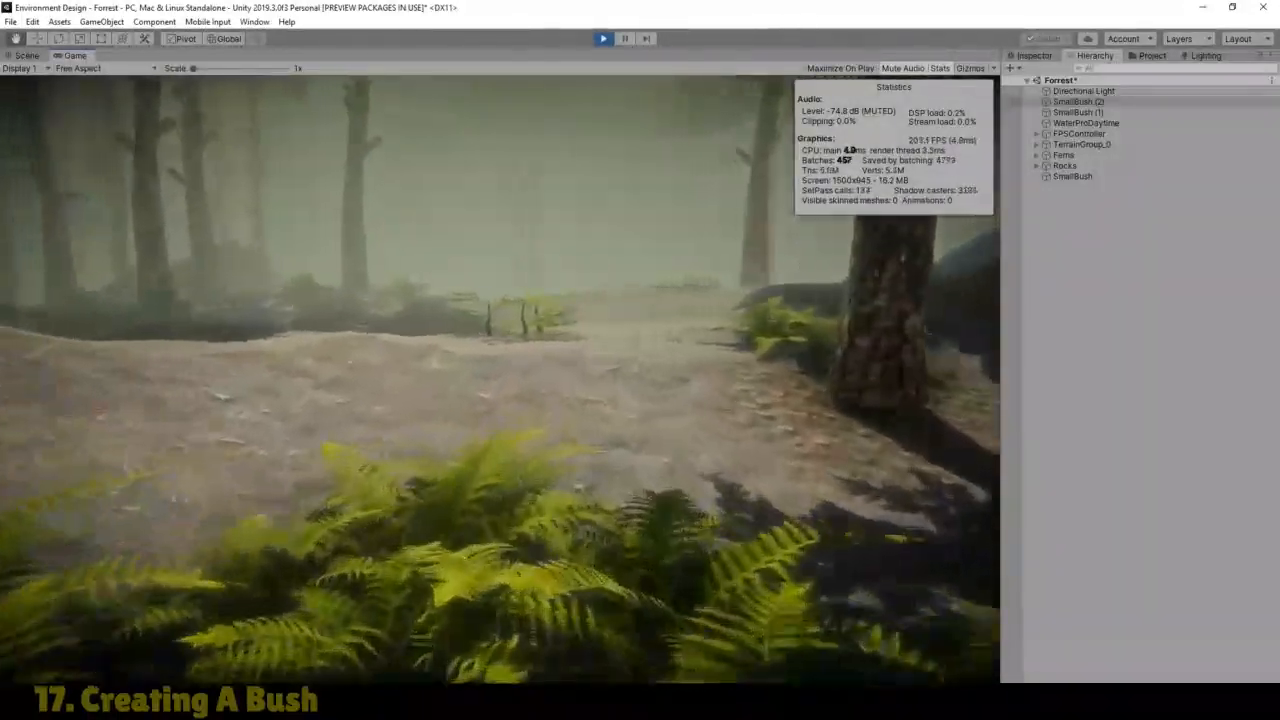
key(w)
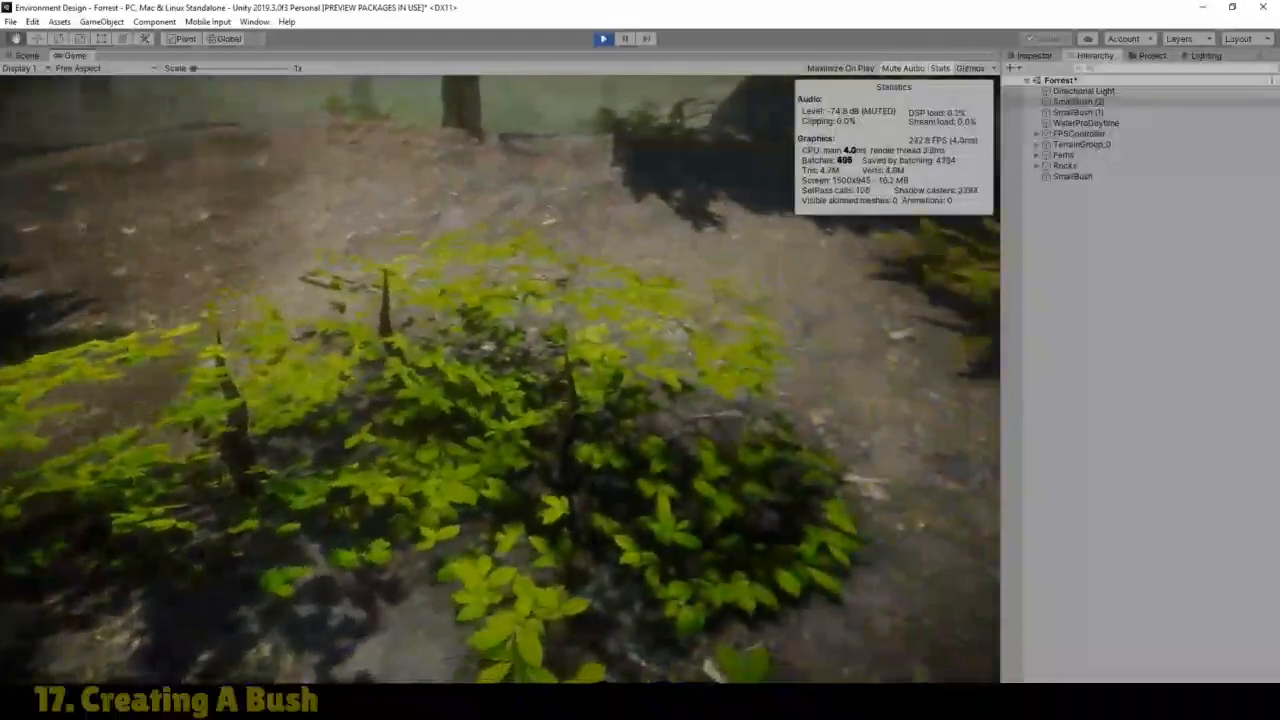
key(s)
key(a)
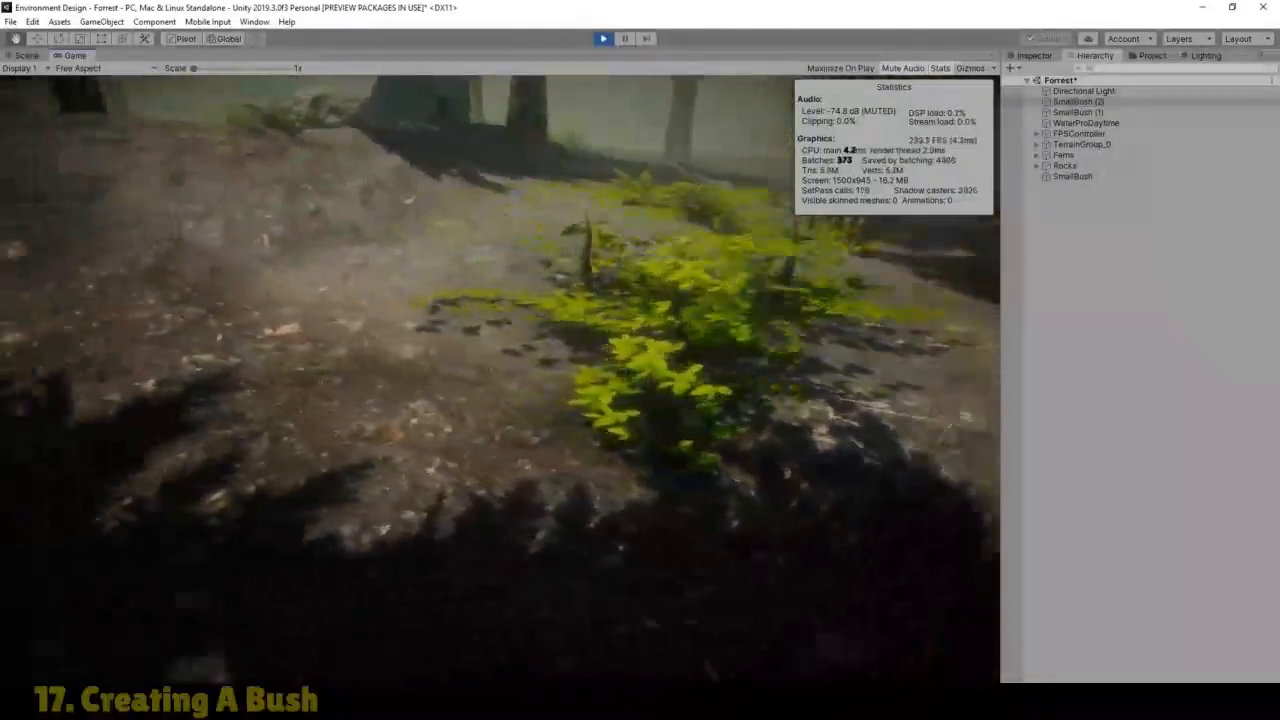
key(a)
key(w)
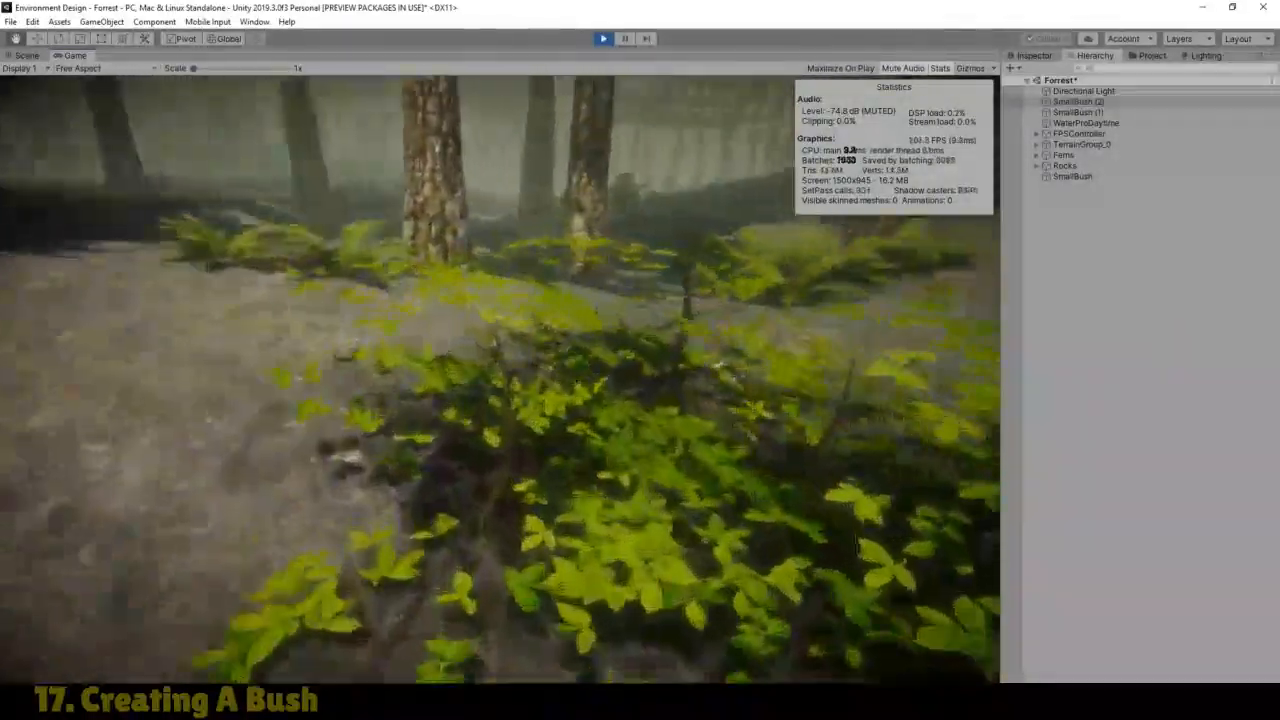
key(w)
key(s)
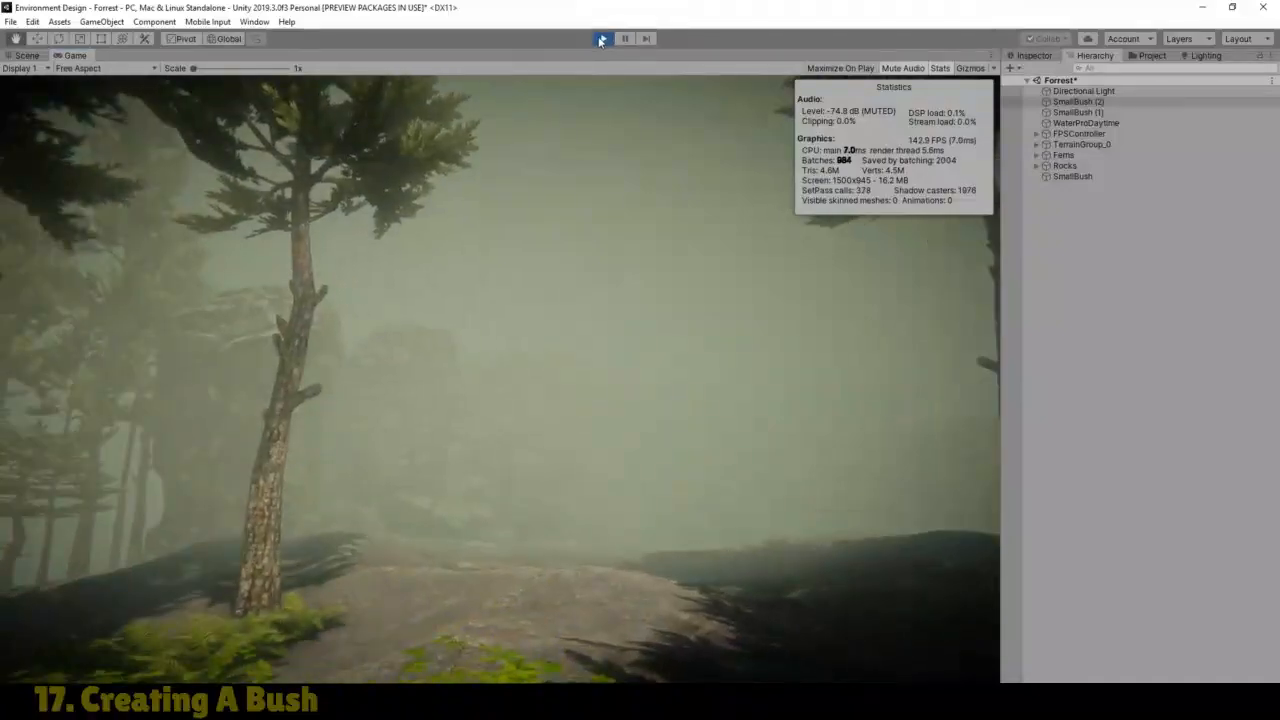
click(603, 38)
click(27, 56)
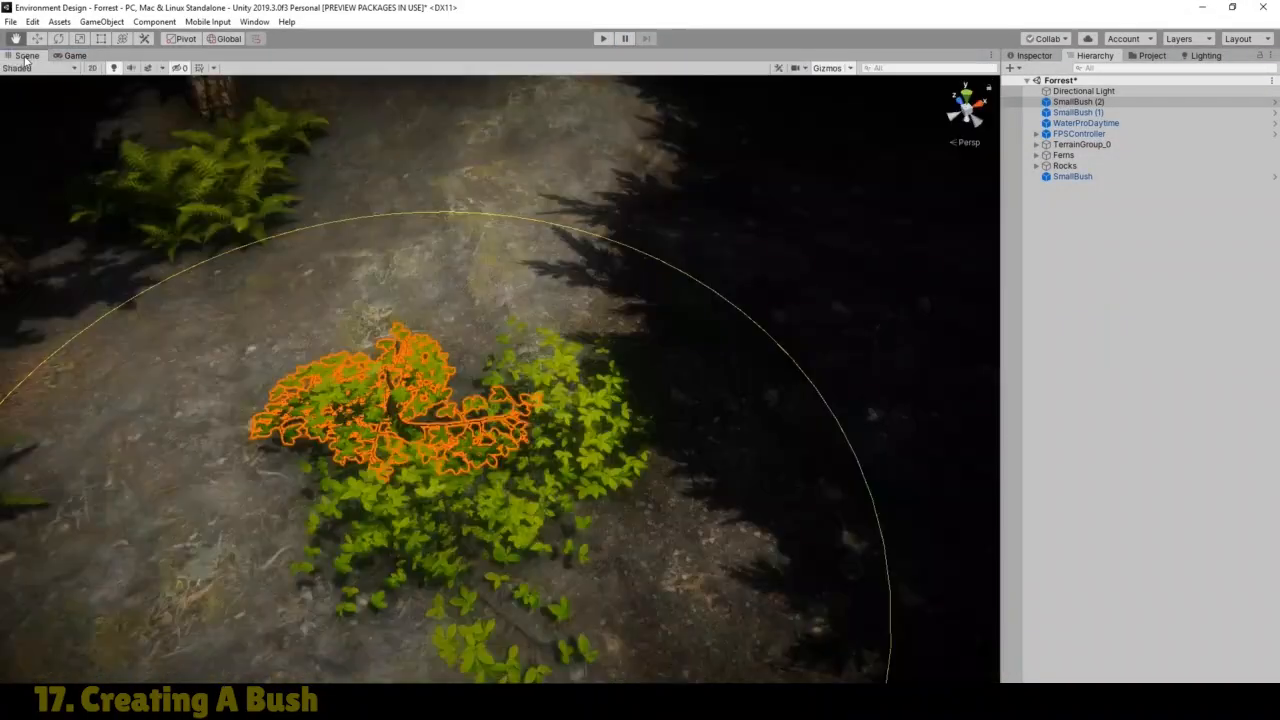
Step: Select the original SmallBush, pick its first leaf group with the Branch5 material, and expand the Optimized Leaf Material settings
scroll(537, 450, up, 3)
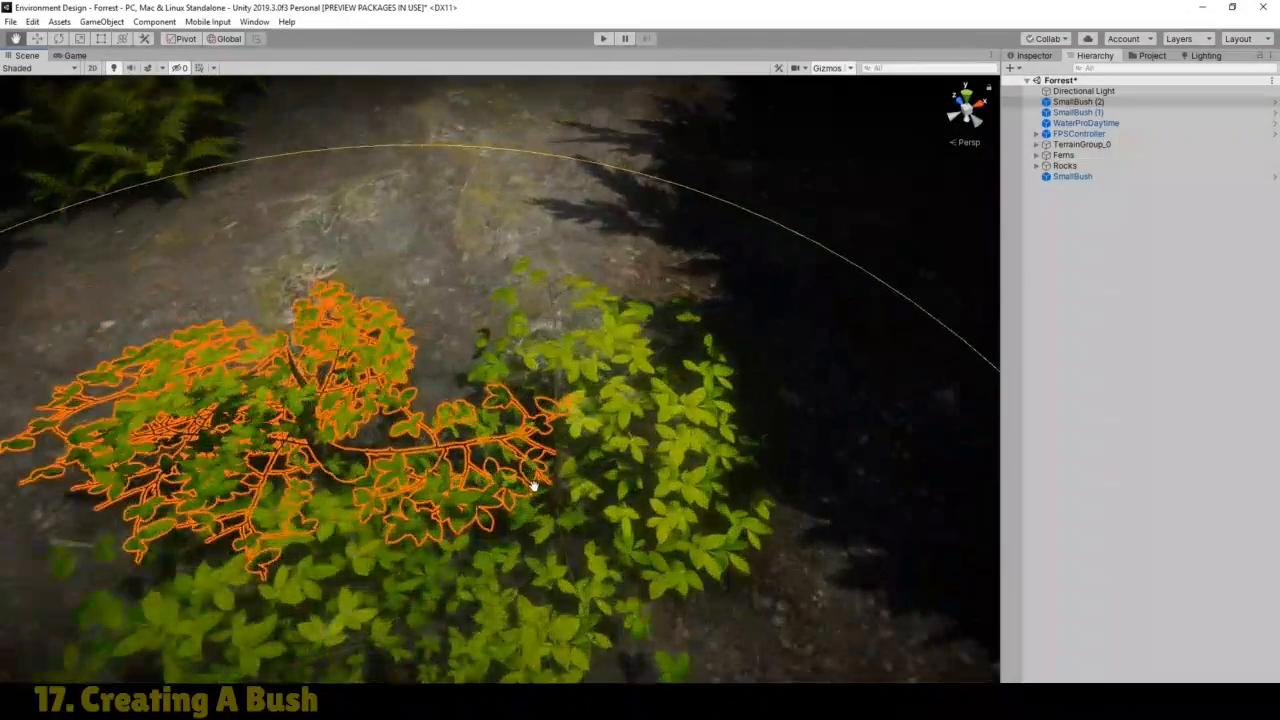
drag(531, 486, 551, 106)
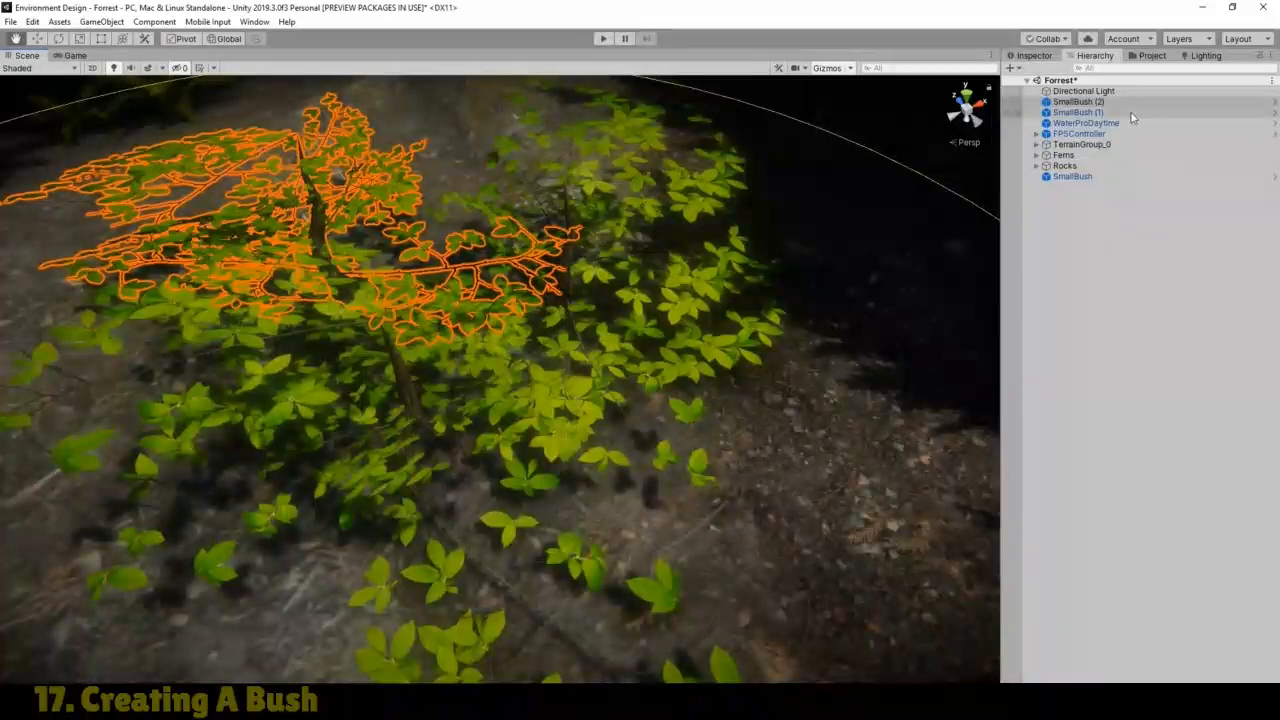
click(1080, 177)
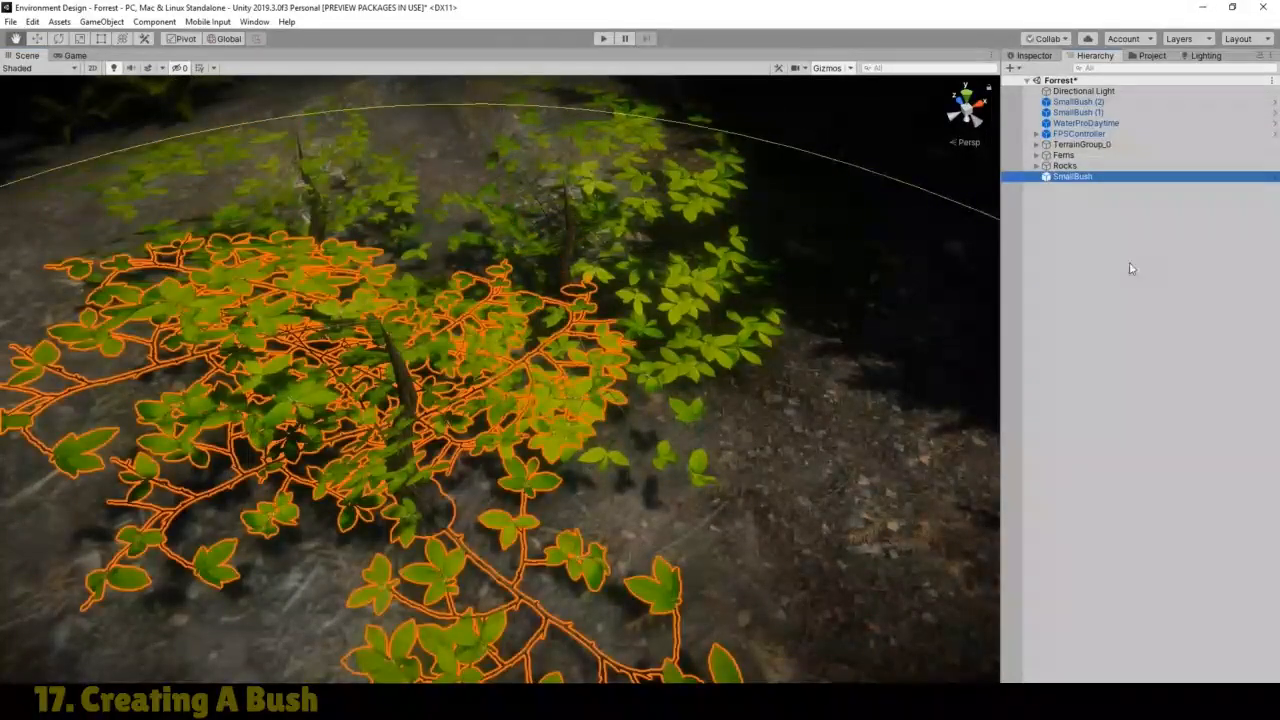
click(1036, 56)
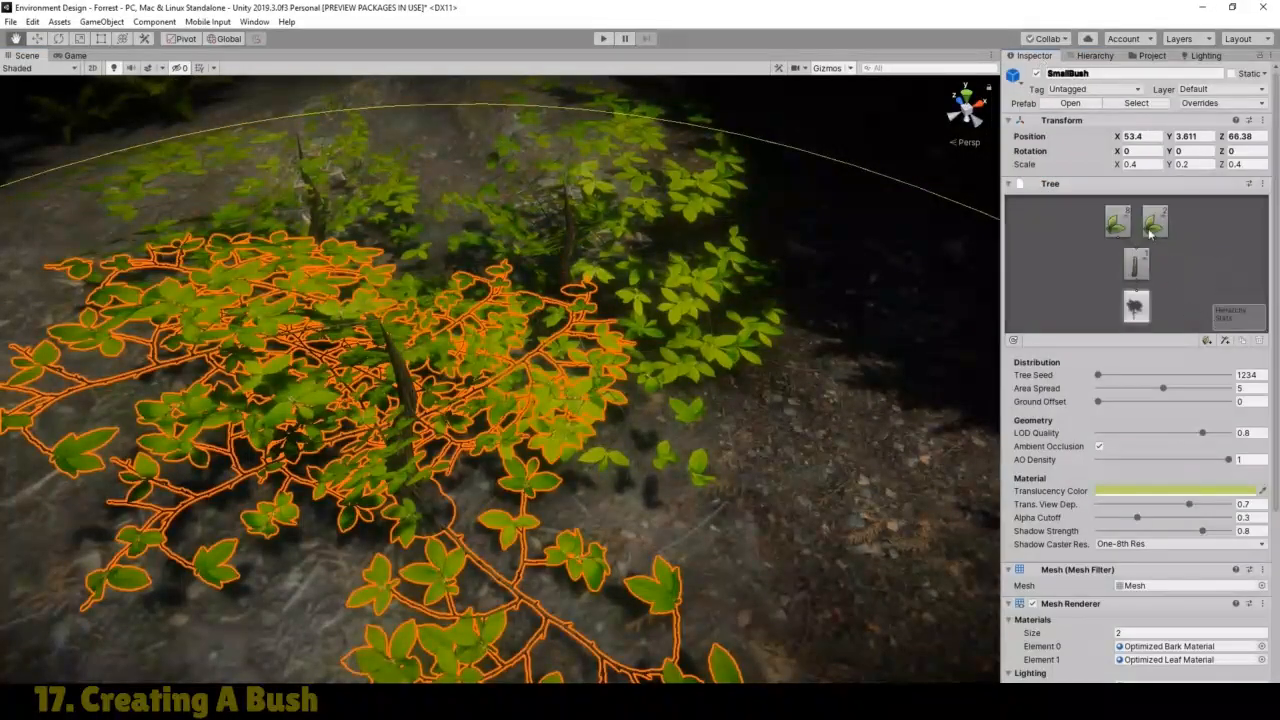
click(1115, 223)
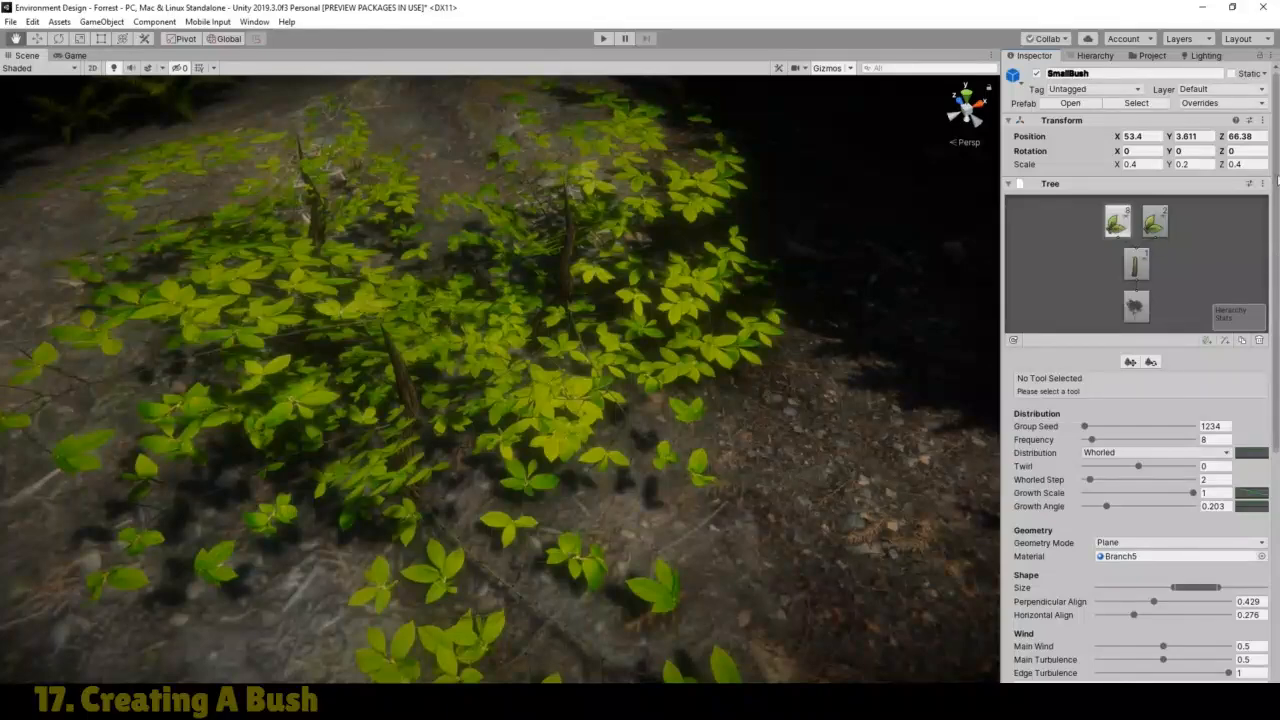
drag(1276, 180, 1278, 519)
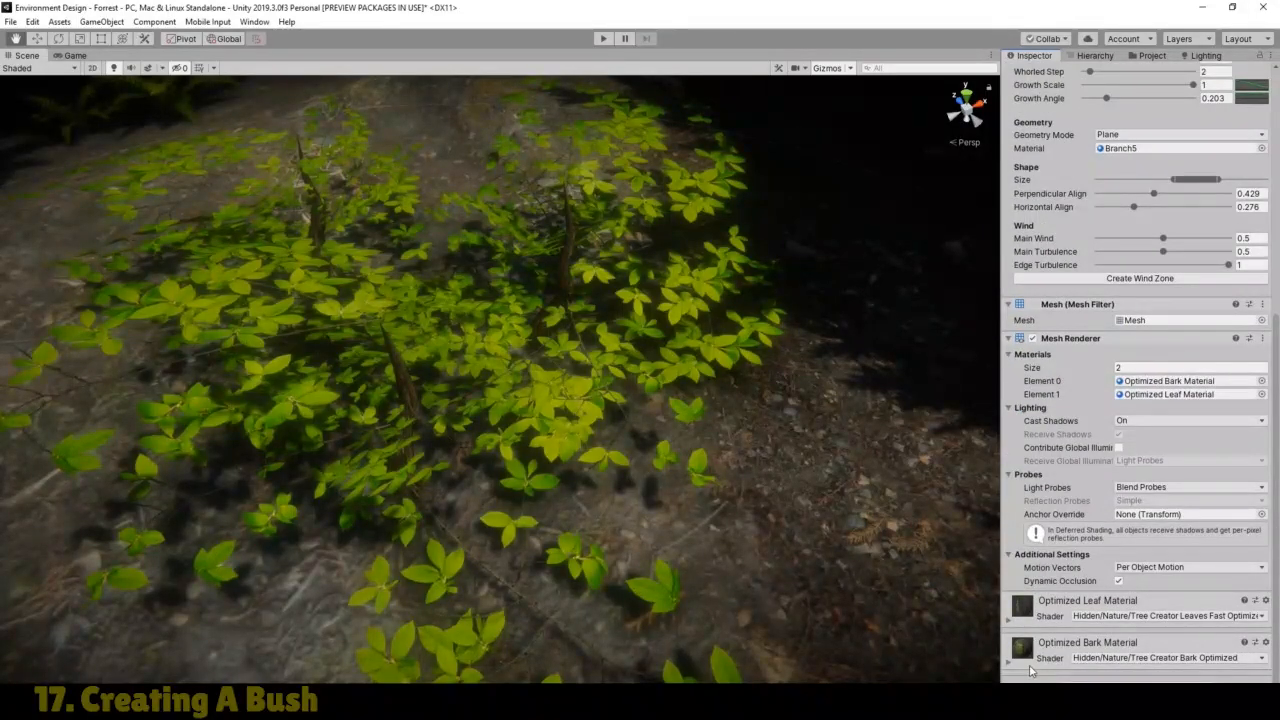
click(1008, 622)
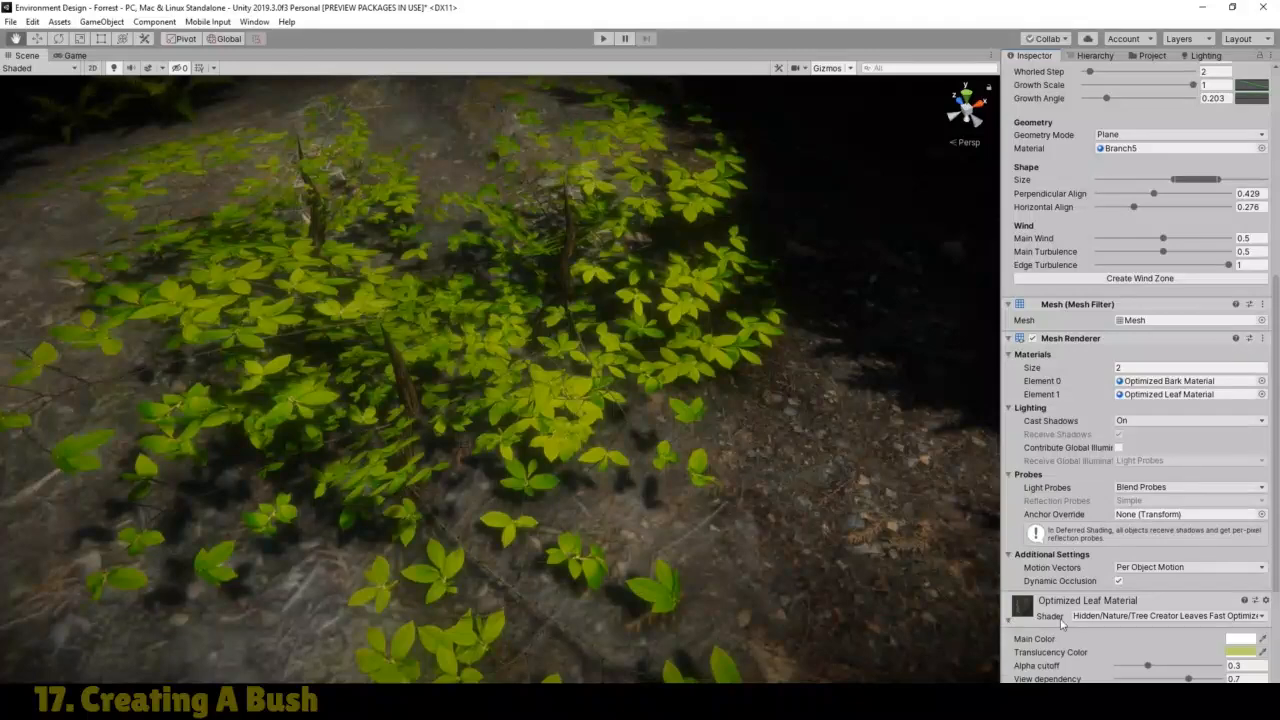
scroll(1065, 622, down, 5)
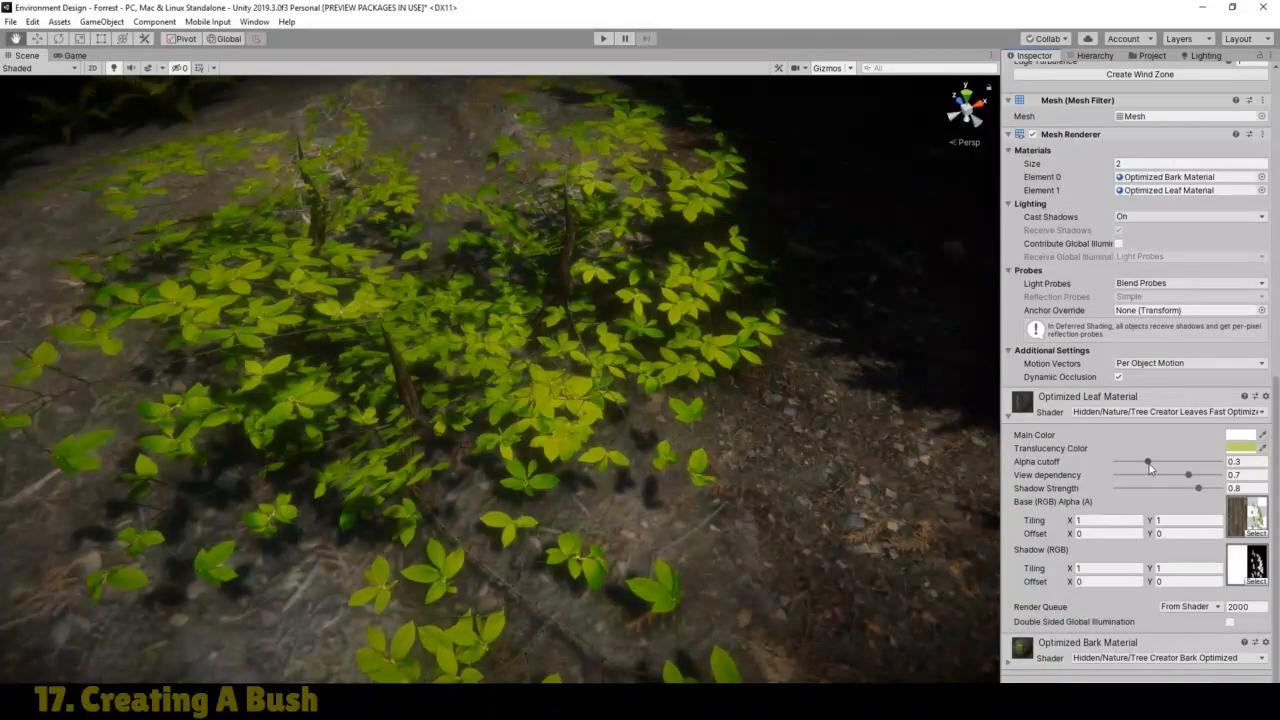
Step: Set the Optimized Leaf Material's alpha cutoff to 0.14, view dependency to 0.615 and shadow strength to 1
drag(1149, 468, 1238, 465)
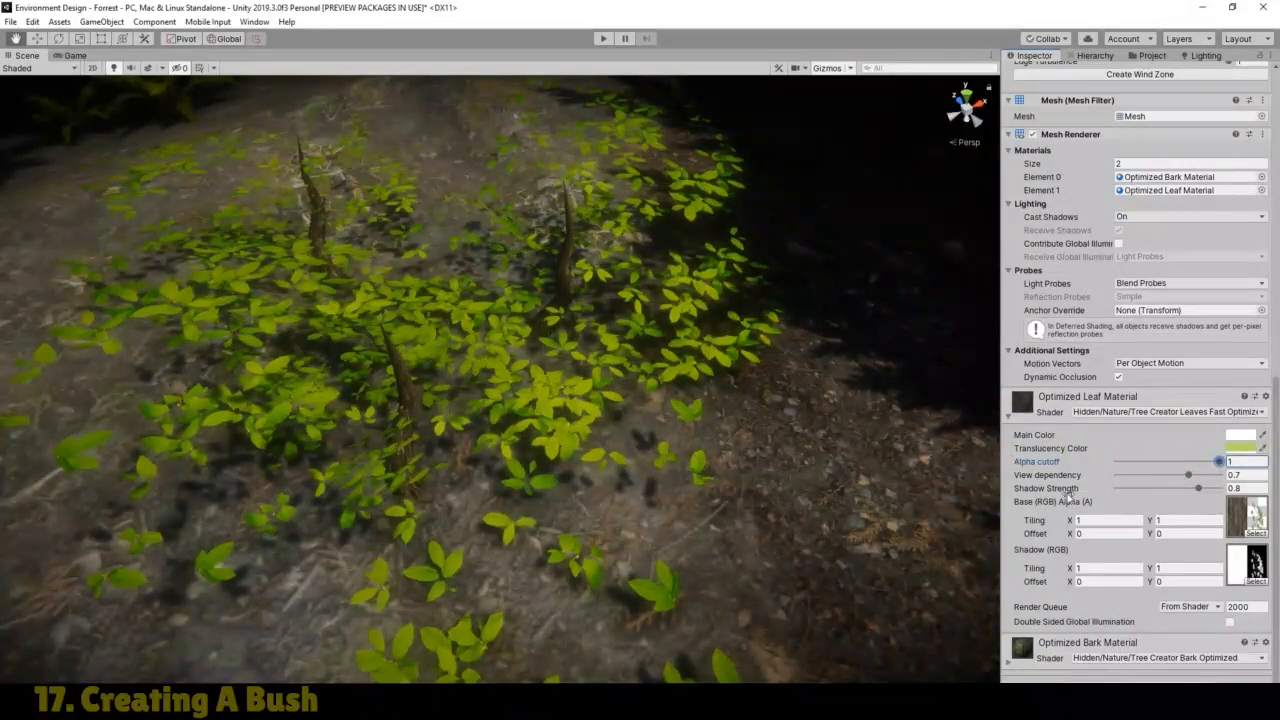
drag(1218, 461, 1133, 472)
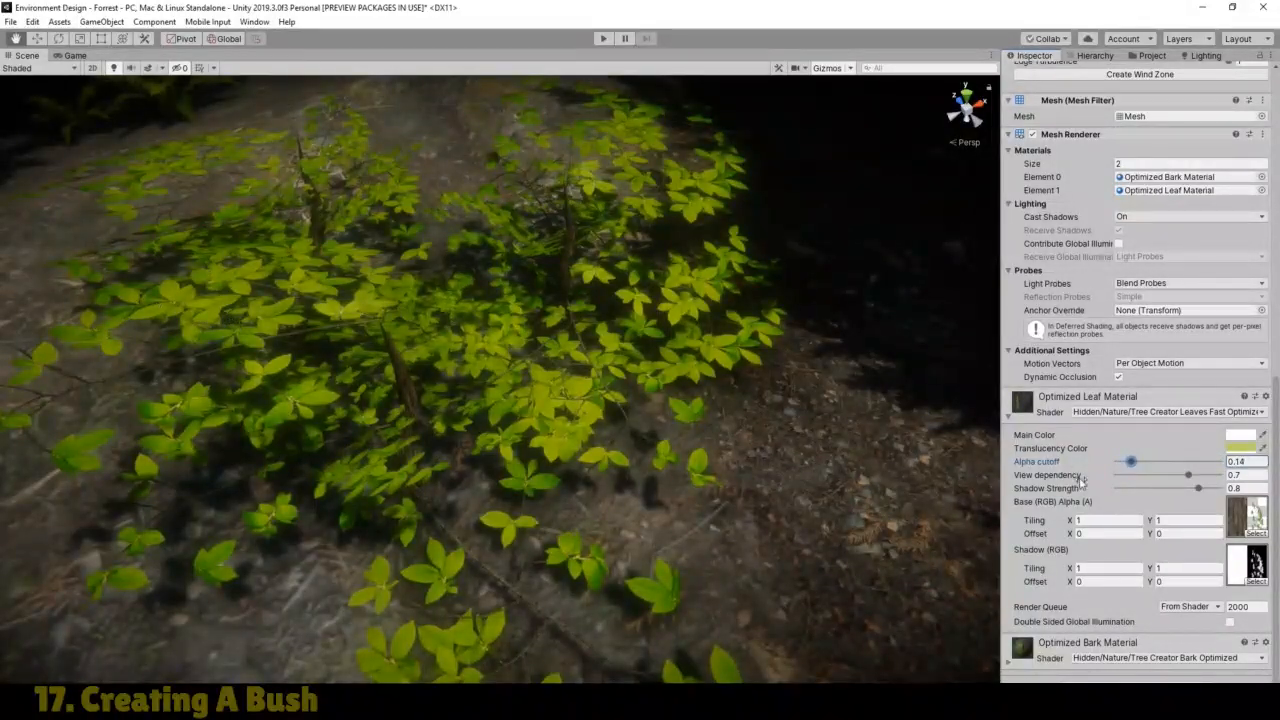
mouse_move(1189, 476)
mouse_down()
mouse_move(1219, 478)
mouse_move(1121, 478)
mouse_move(1210, 486)
mouse_move(1104, 492)
mouse_move(1220, 490)
mouse_up()
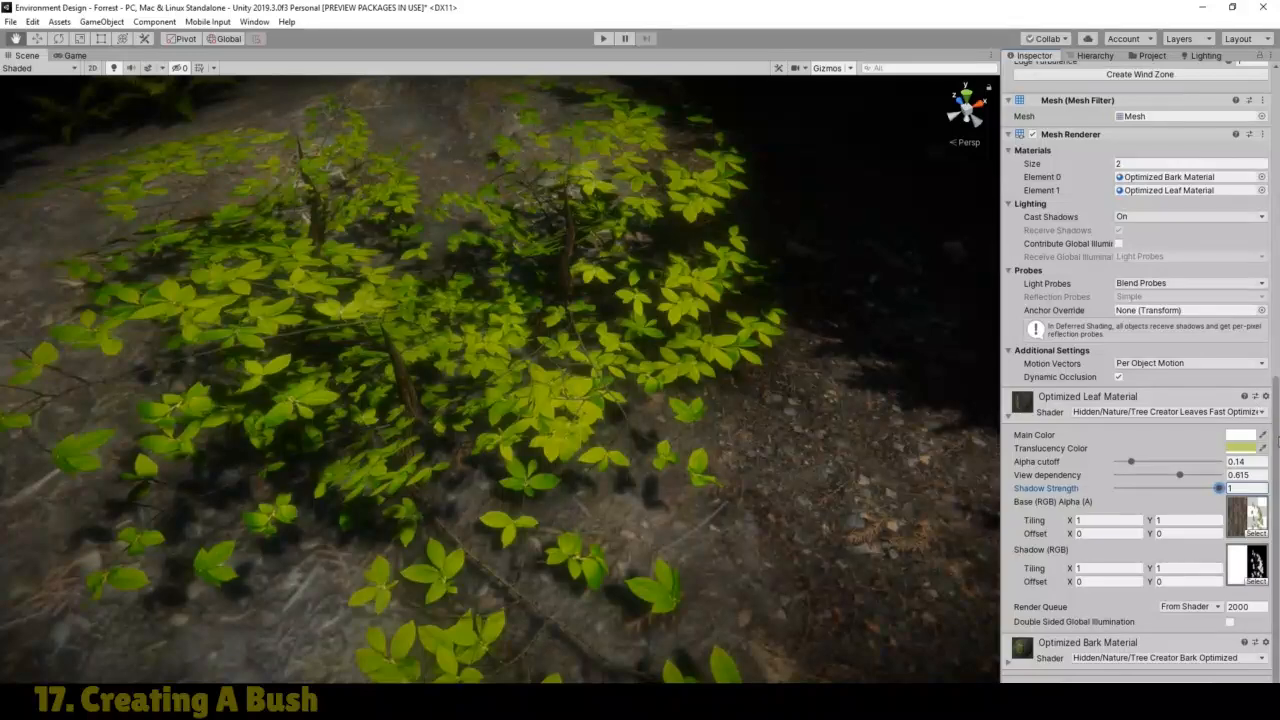
Step: Try adjusting the leaf material's main color and return it to white
drag(1276, 443, 1278, 404)
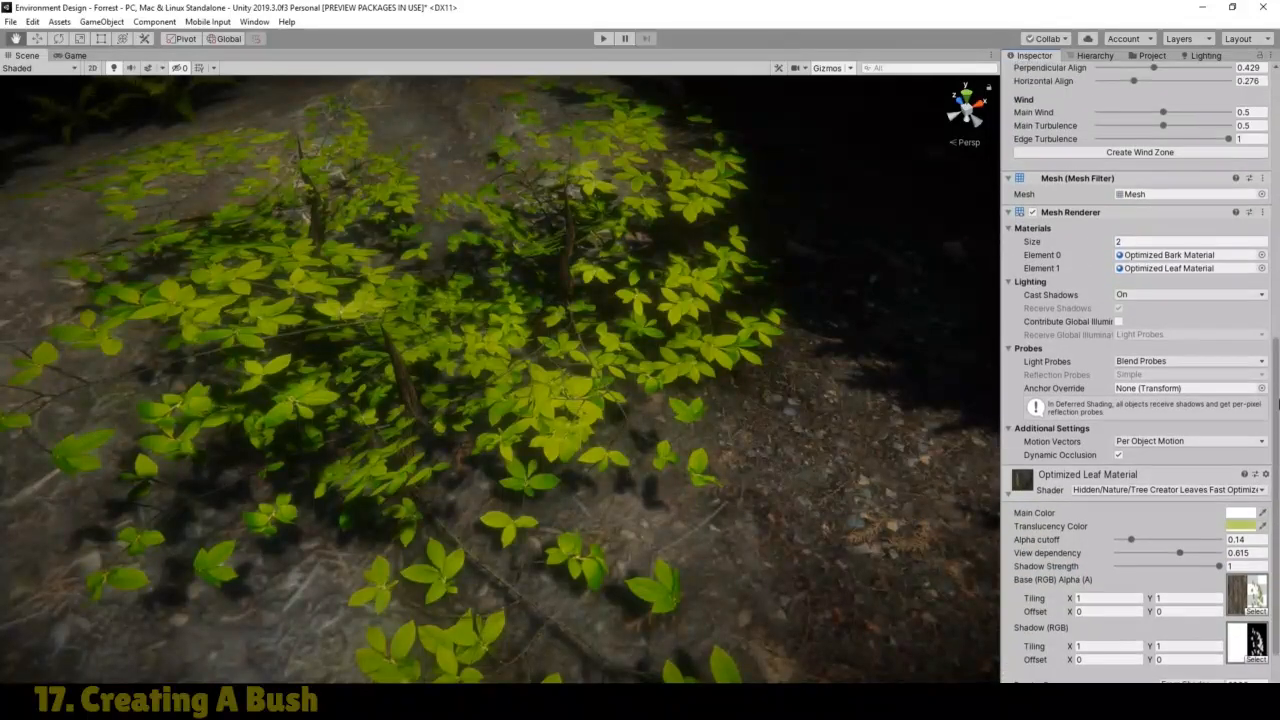
click(1239, 516)
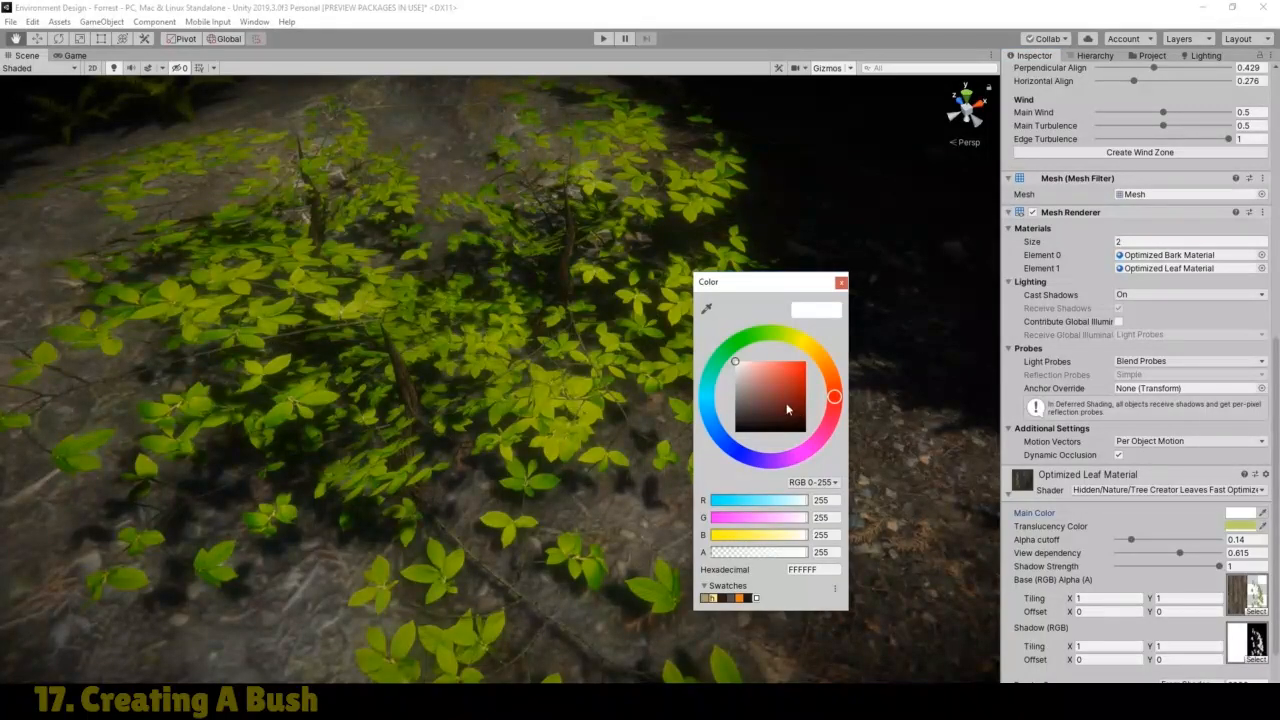
mouse_move(738, 379)
mouse_down()
mouse_move(734, 405)
mouse_move(735, 361)
mouse_up()
click(841, 284)
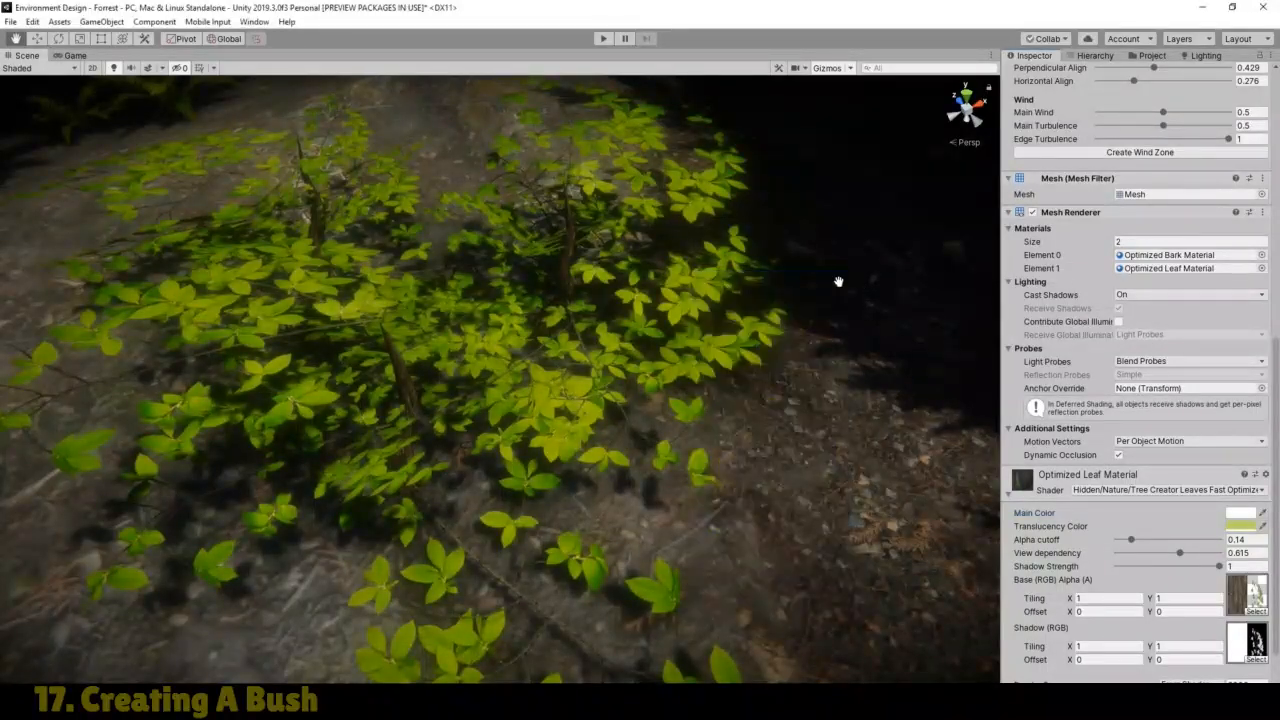
Step: Collapse the Optimized Leaf Material settings and select the root node of the SmallBush tree
click(1008, 495)
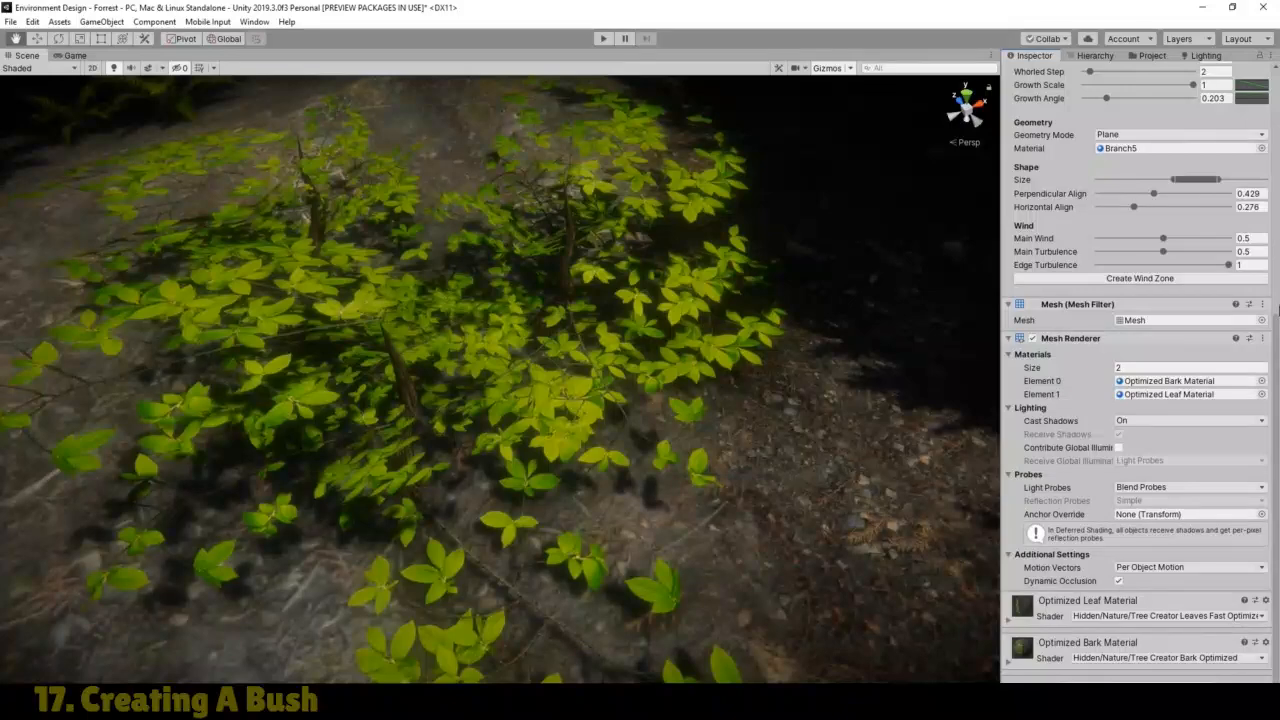
scroll(1205, 237, up, 8)
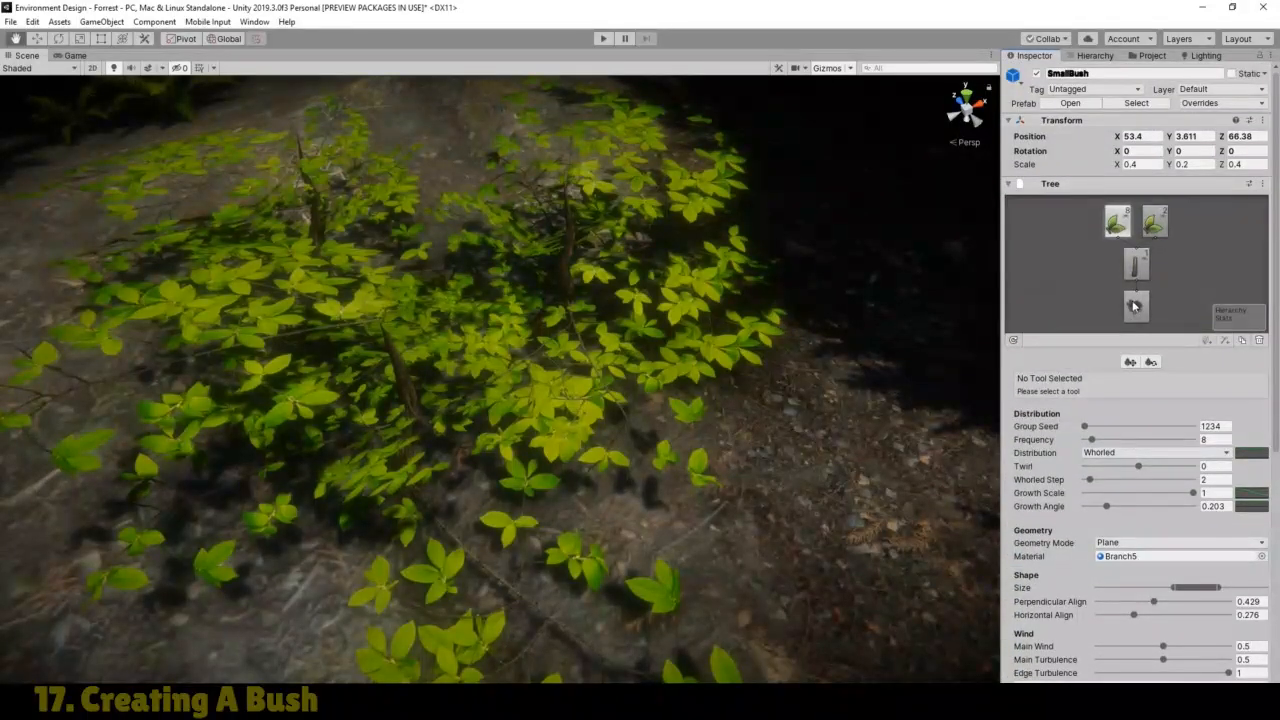
click(1135, 308)
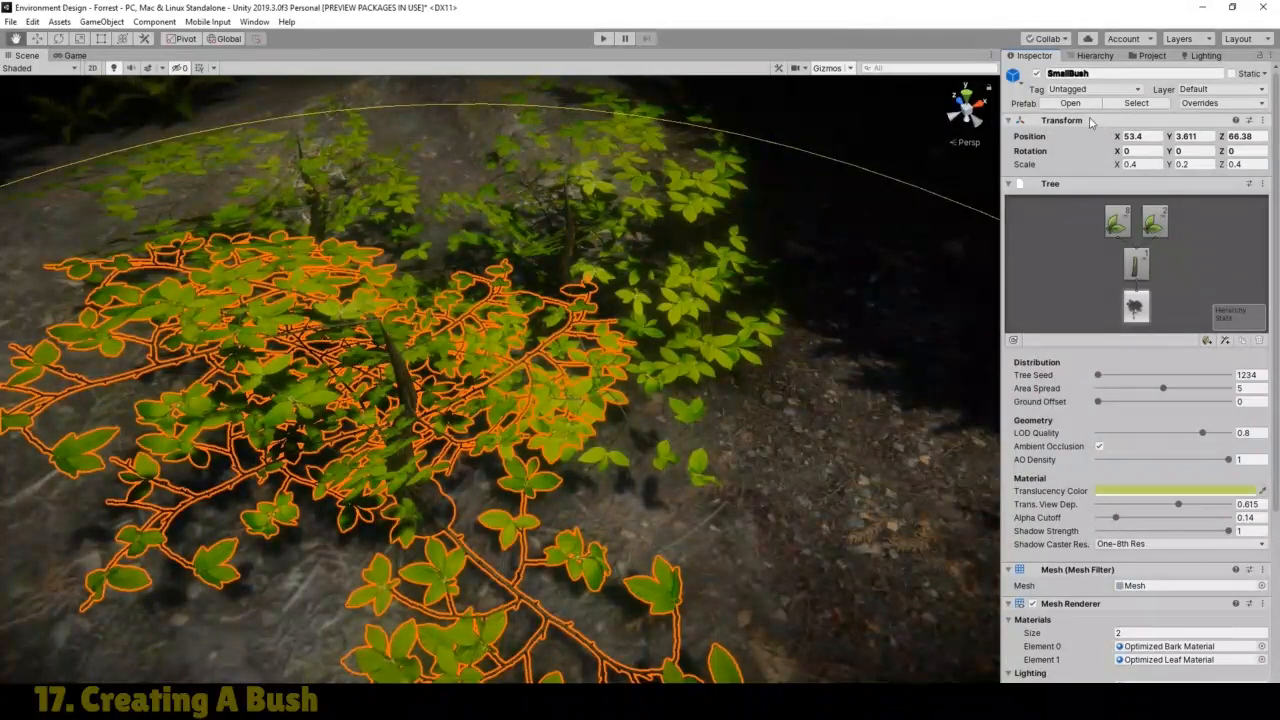
Step: Create an empty game object in the Forrest scene
click(1094, 55)
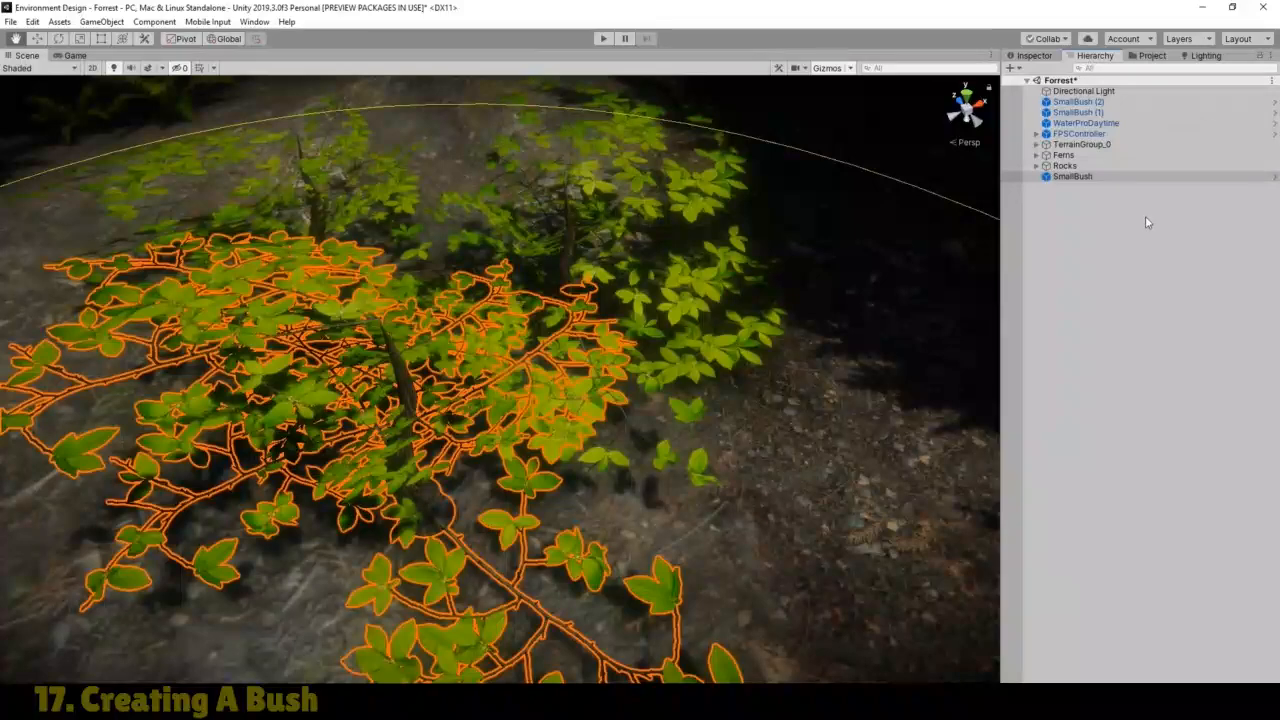
click(100, 22)
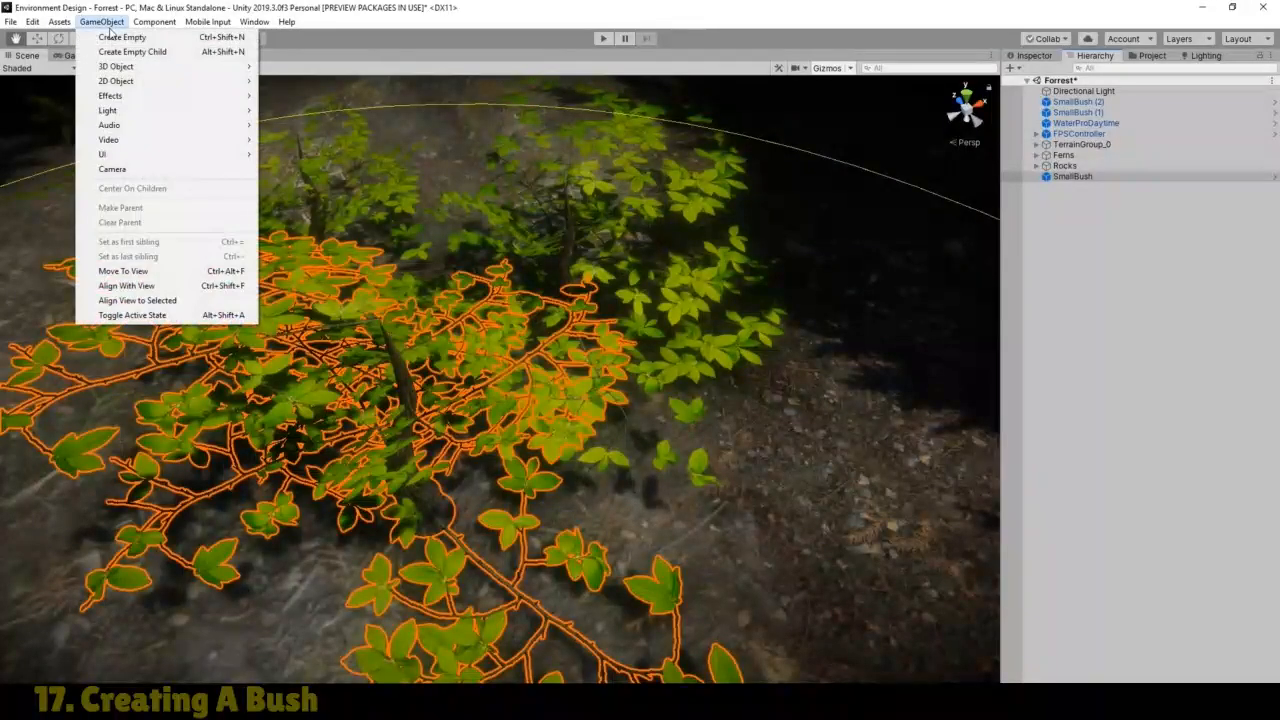
click(120, 35)
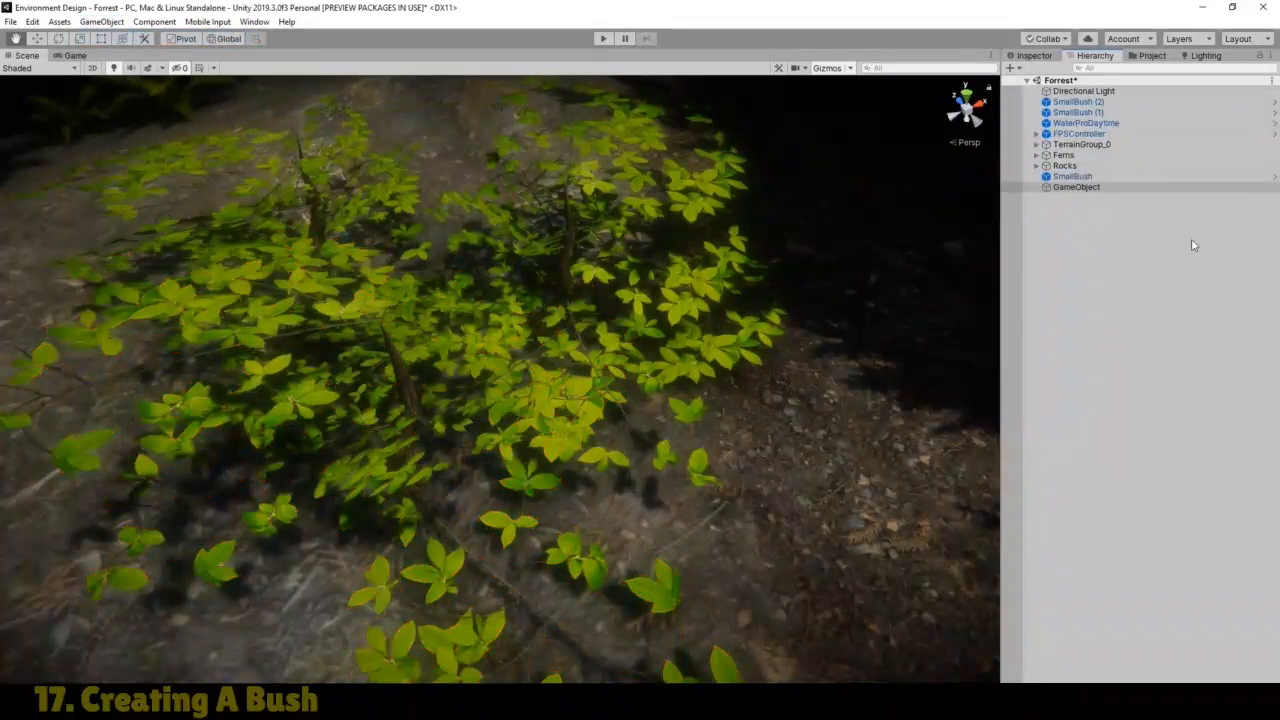
Step: Rename the new empty game object as Bushes
click(1034, 55)
click(1150, 73)
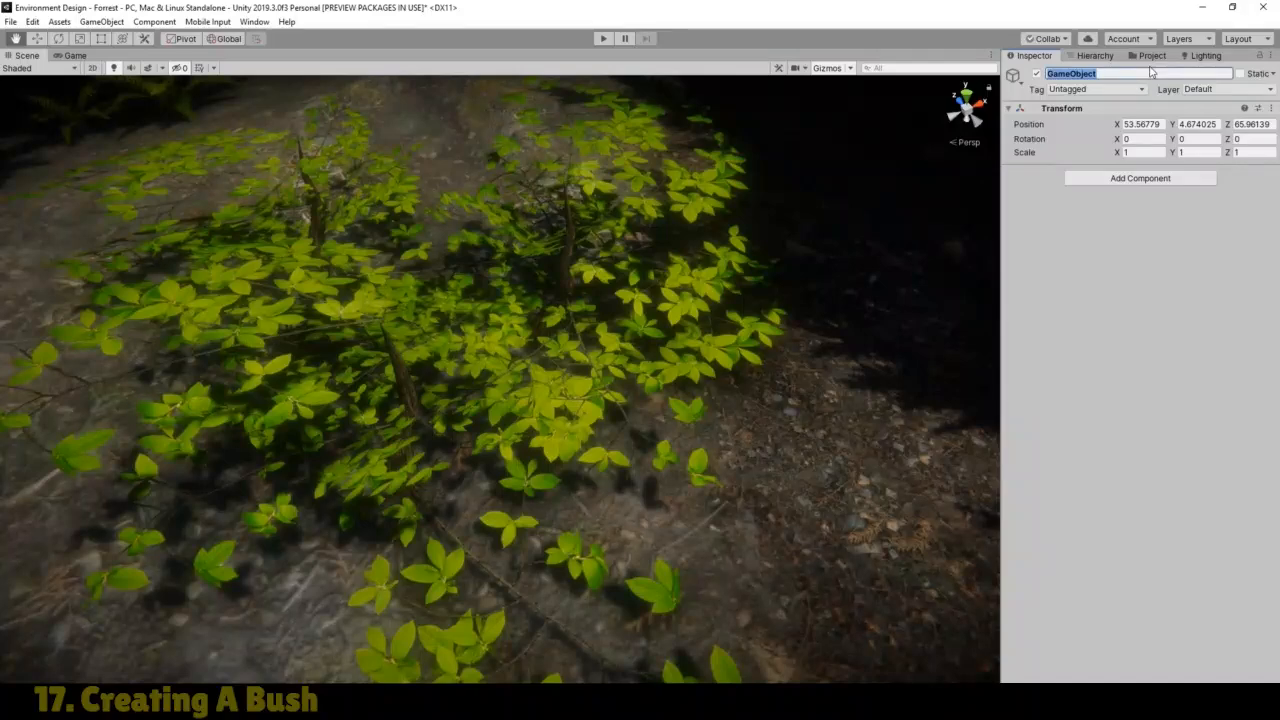
text(Bushes)
Step: Parent SmallBush (2), SmallBush (1) and SmallBush under the Bushes object and keep the group collapsed
click(1095, 56)
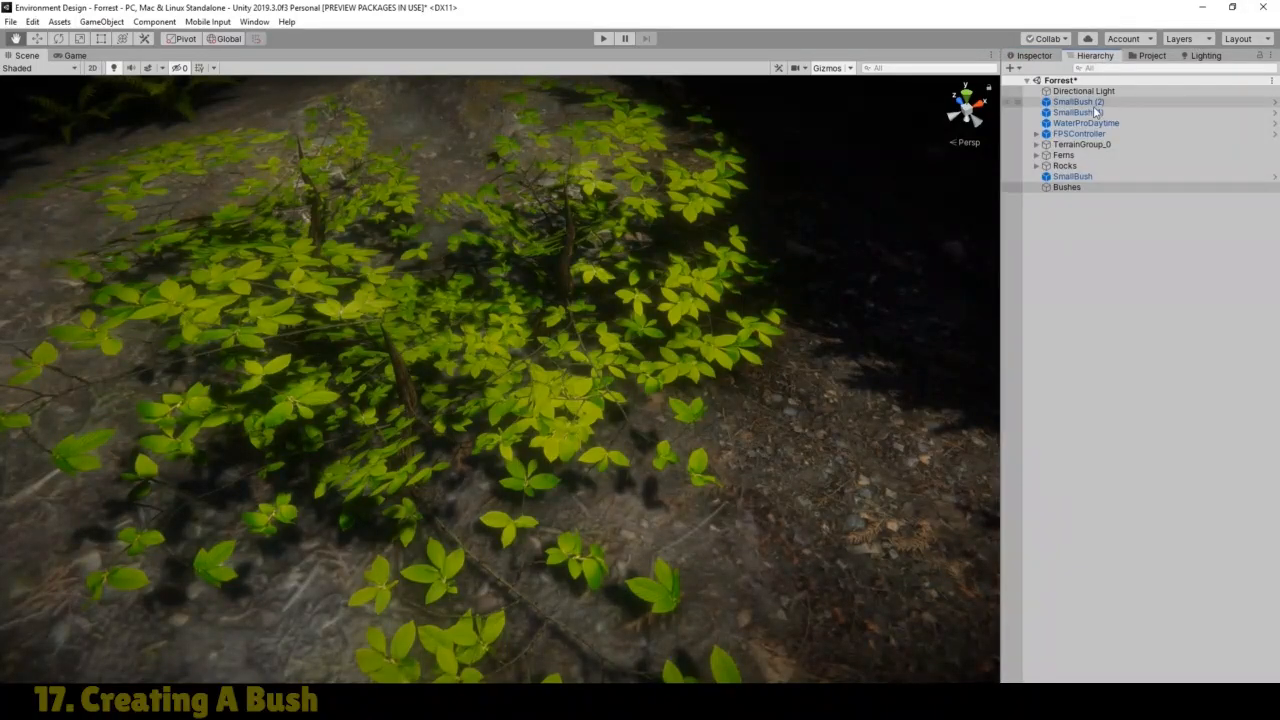
click(1078, 102)
shift+click(1088, 113)
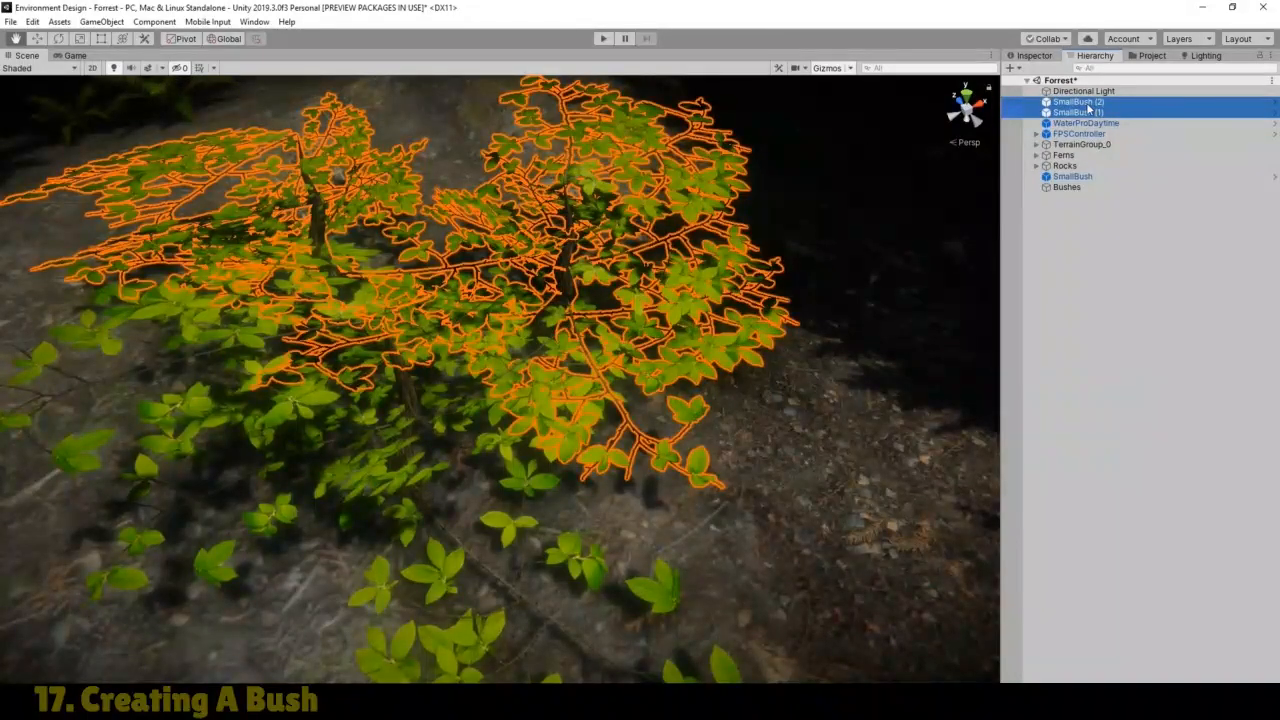
drag(1088, 110, 1068, 166)
click(1037, 156)
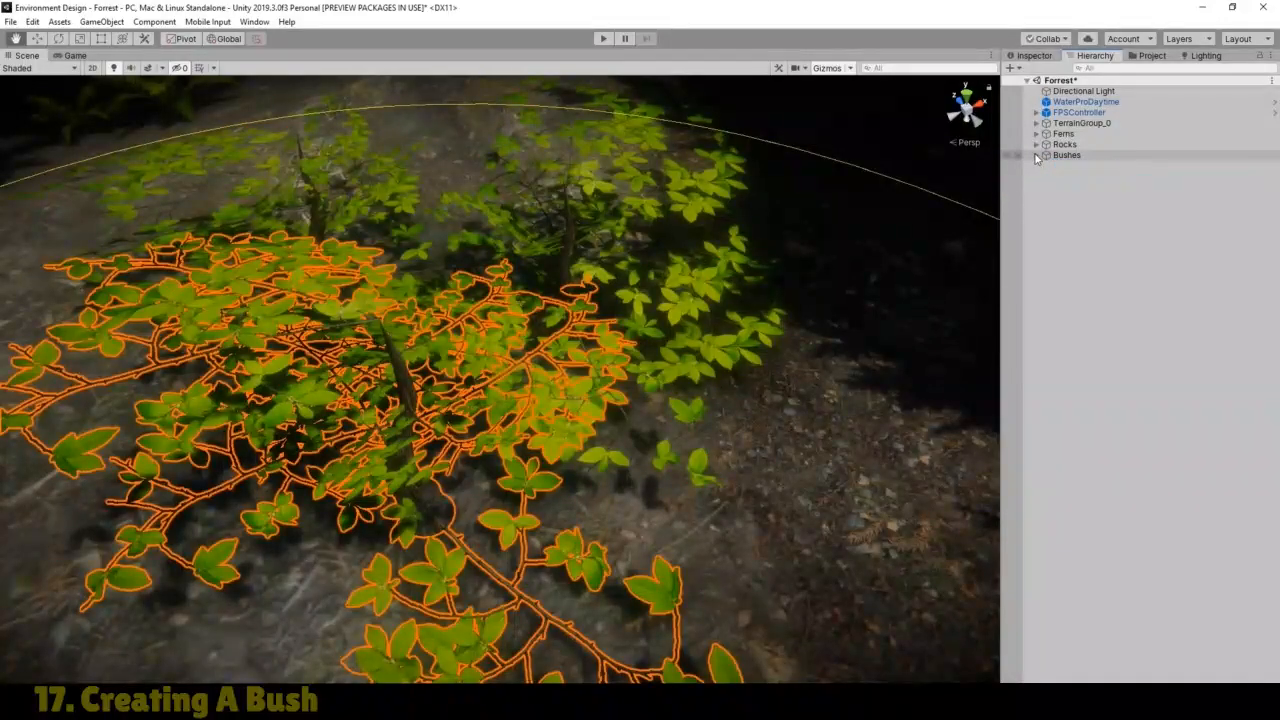
Step: Duplicate the Bushes group and move the copy across the ground, clear of the original cluster
click(1068, 157)
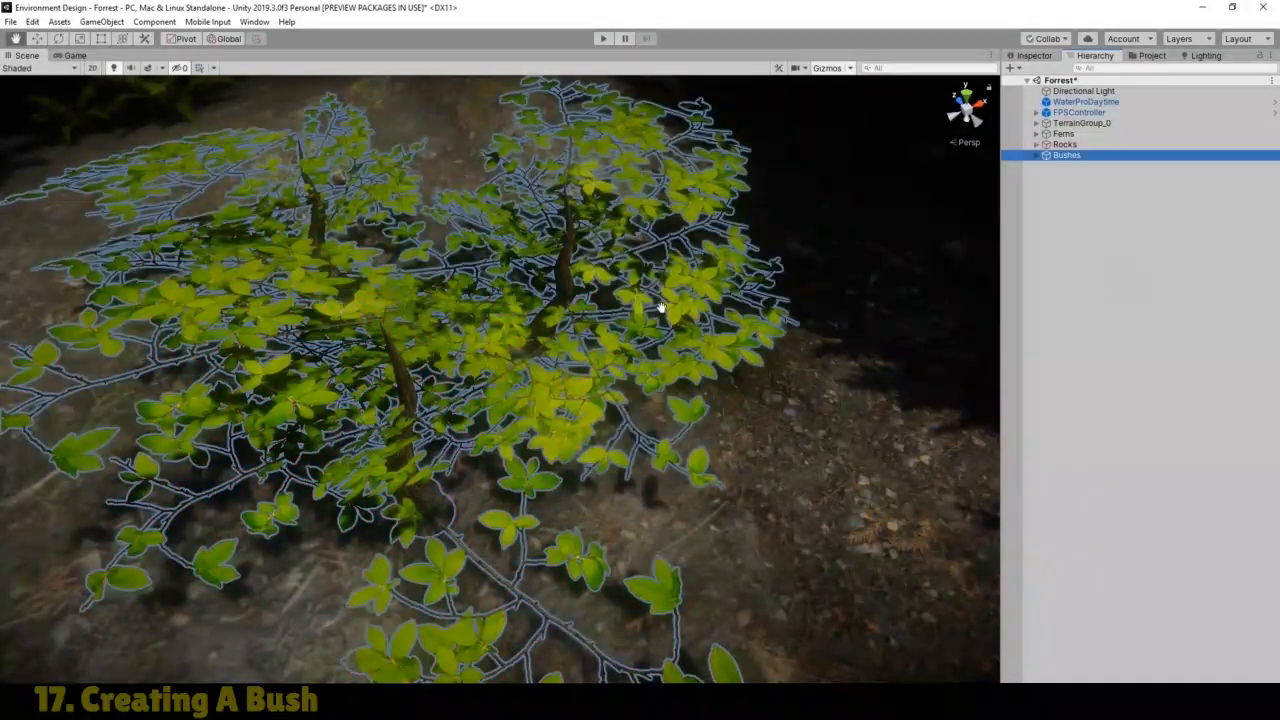
scroll(660, 307, down, 6)
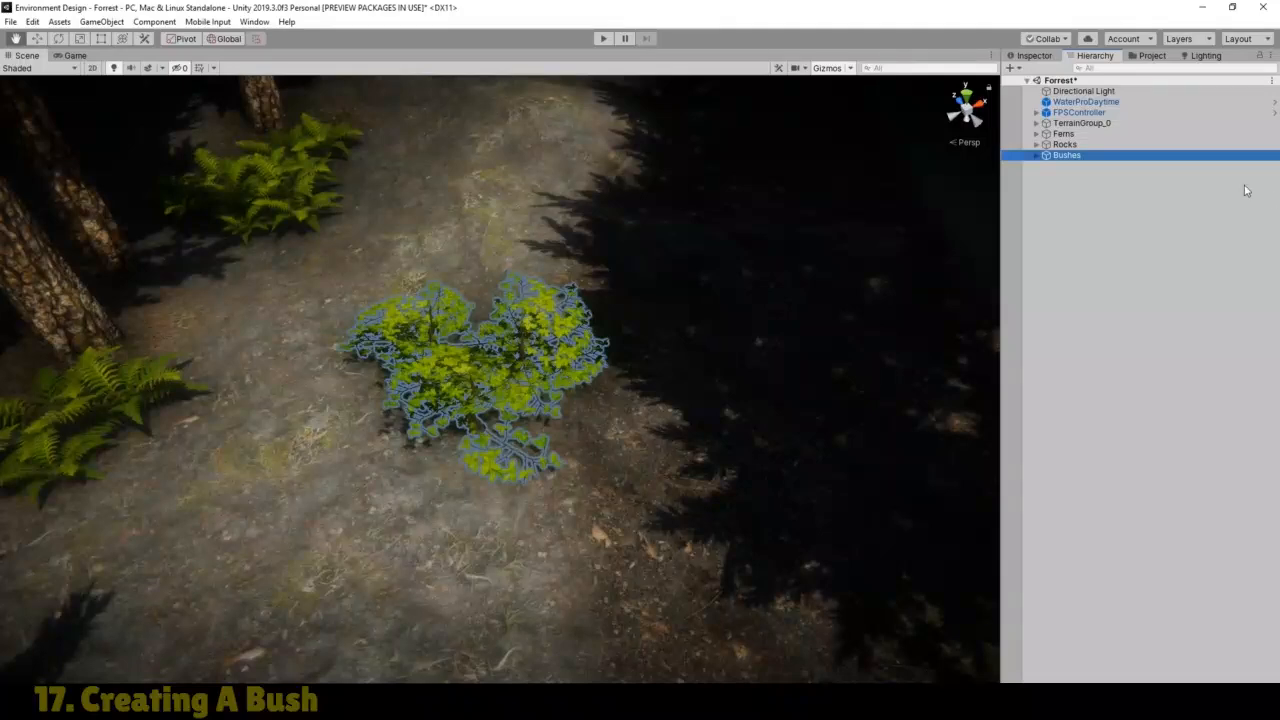
key(ctrl+d)
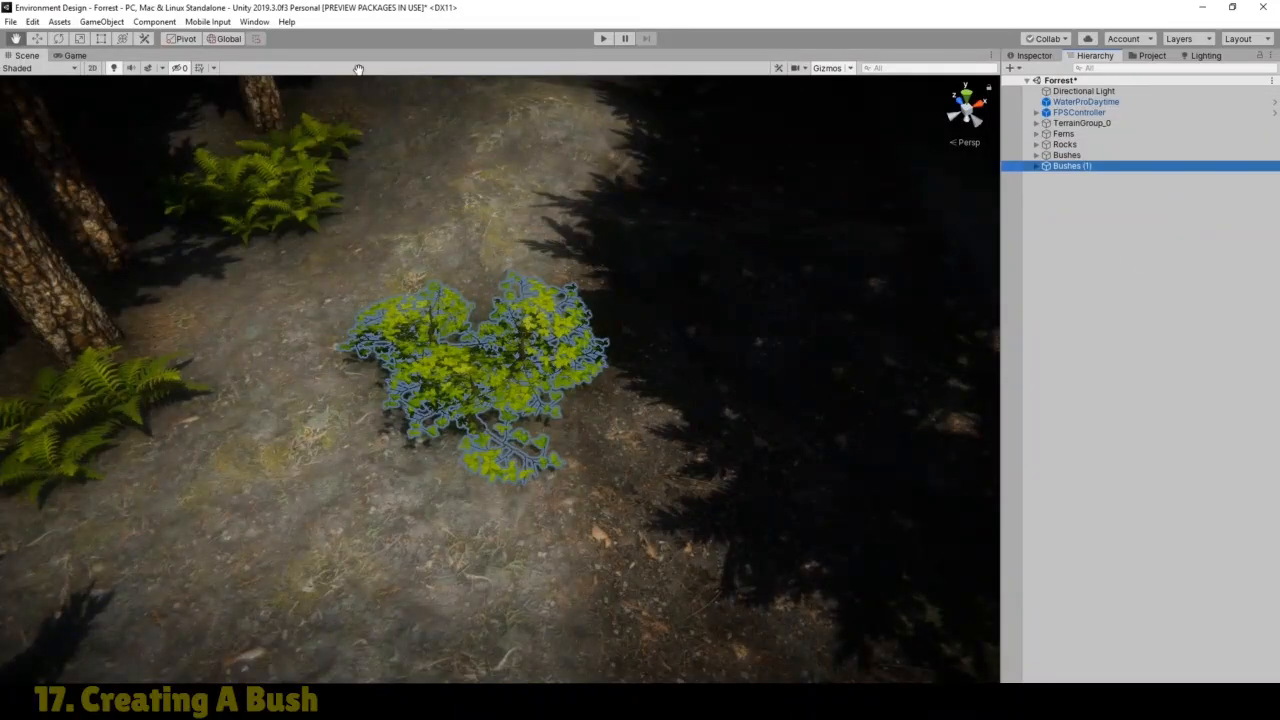
click(37, 38)
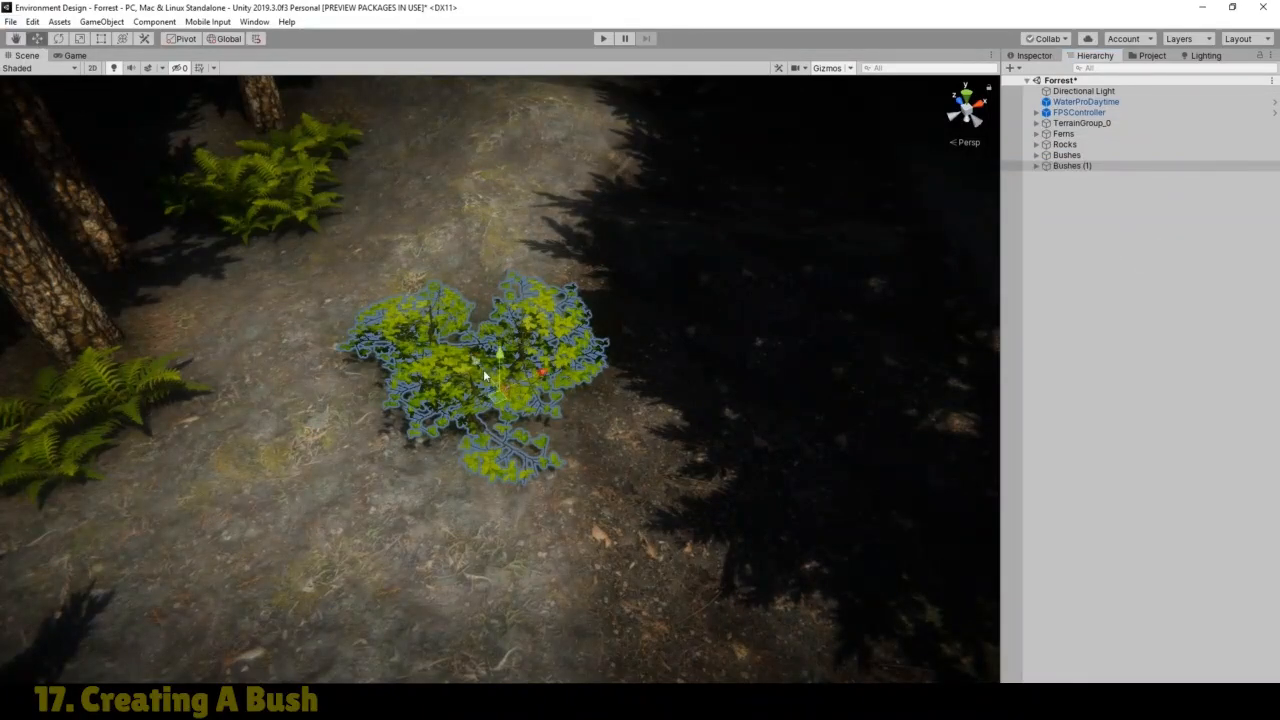
drag(478, 363, 223, 250)
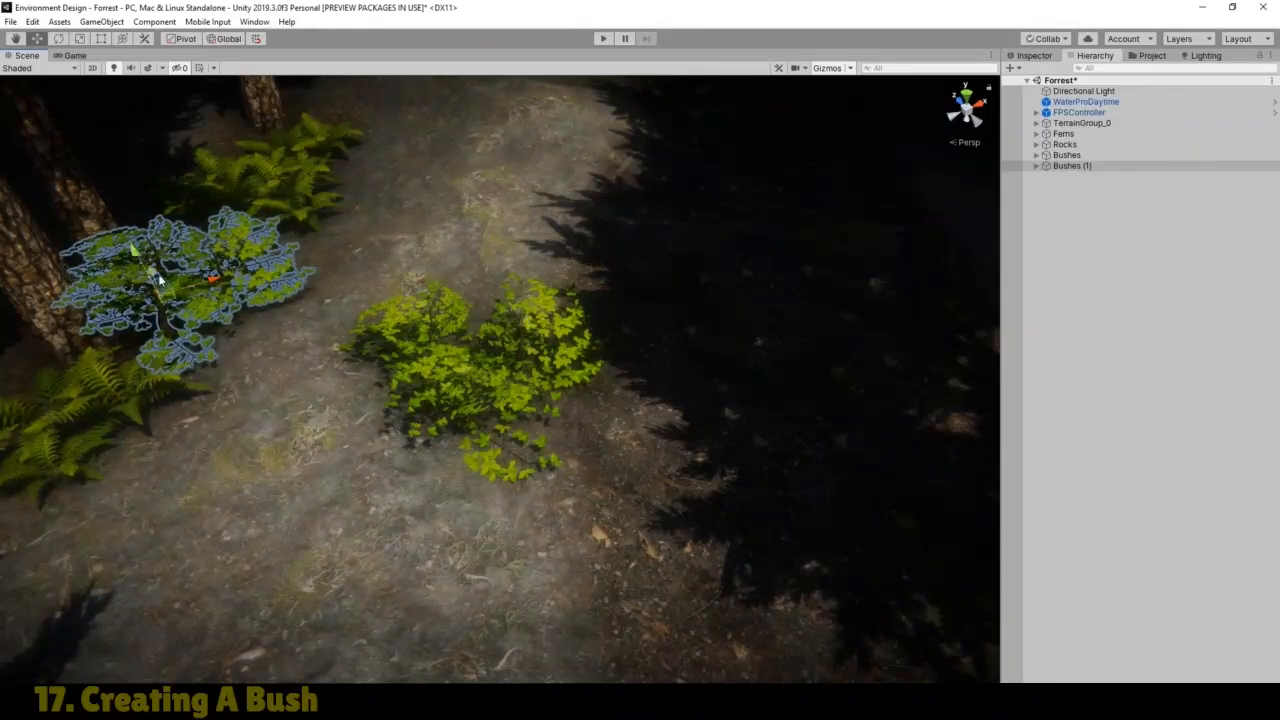
drag(150, 275, 192, 524)
Step: Move the copied bush group next to the large pointed rock and raise it toward the terrain surface
scroll(224, 342, down, 5)
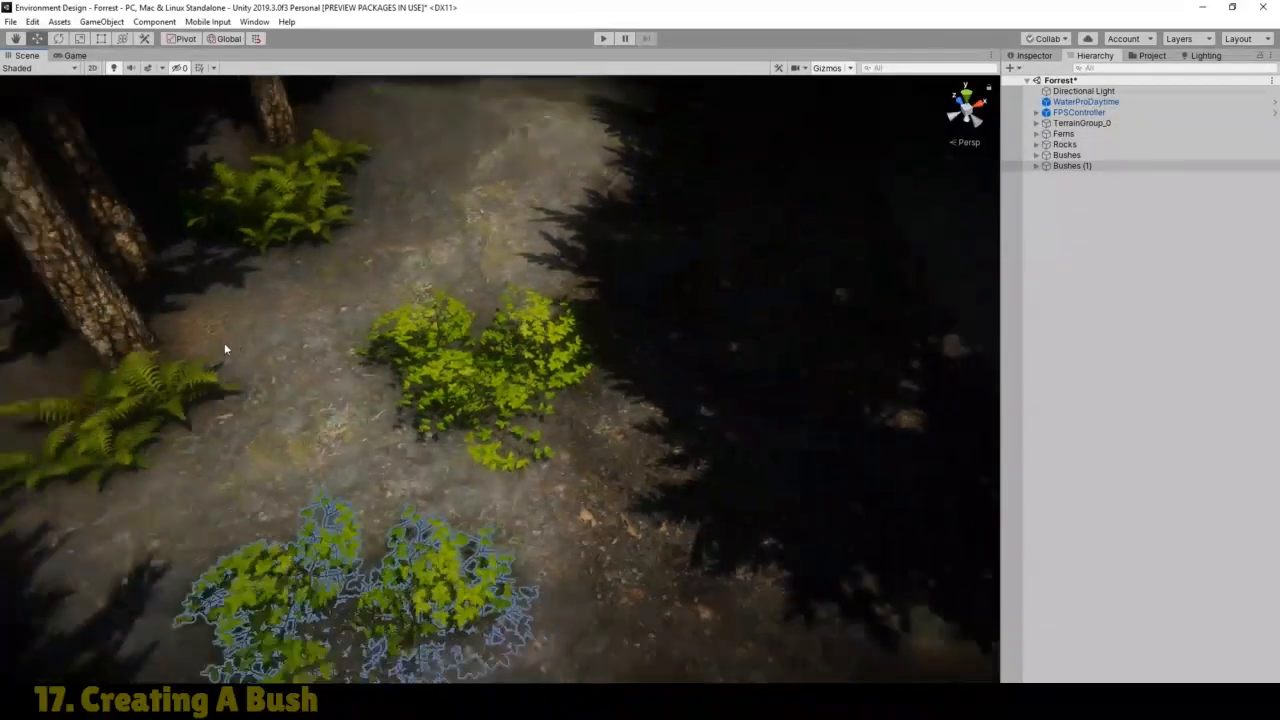
scroll(300, 367, down, 4)
click(16, 39)
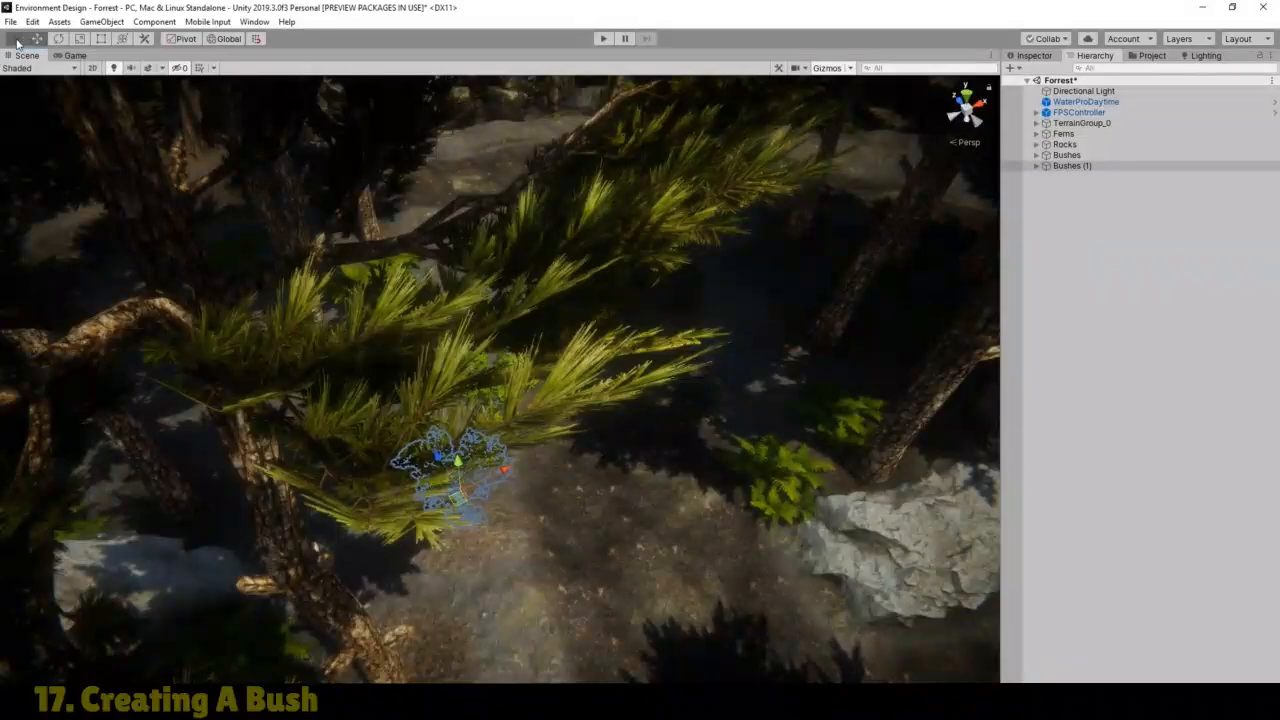
drag(414, 460, 204, 289)
right_drag(330, 380, 266, 311)
drag(401, 385, 348, 338)
click(37, 38)
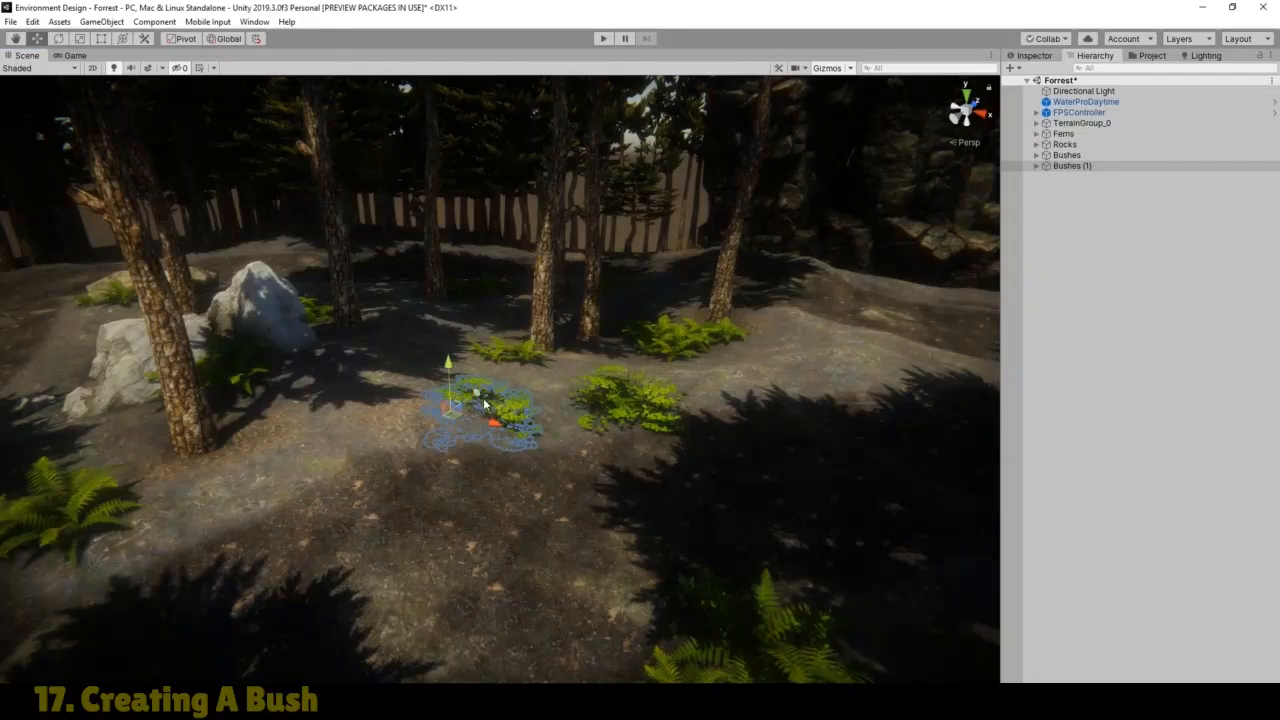
drag(490, 418, 311, 352)
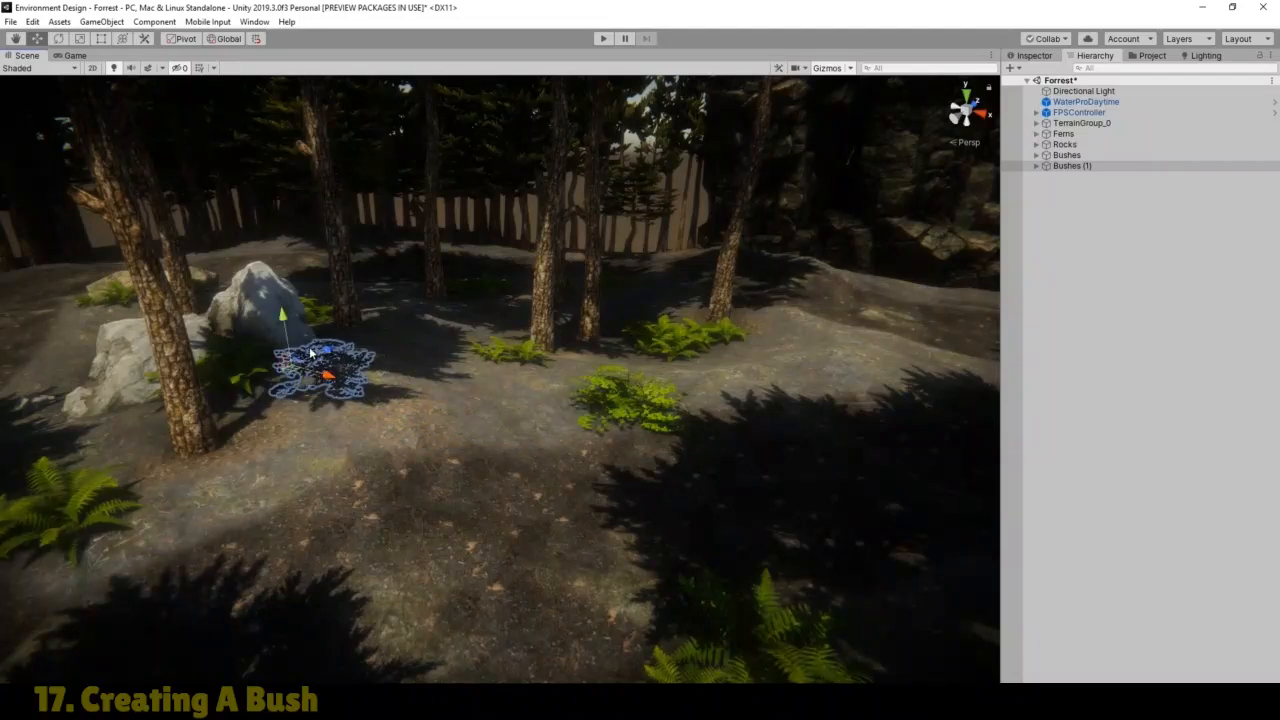
drag(285, 311, 276, 283)
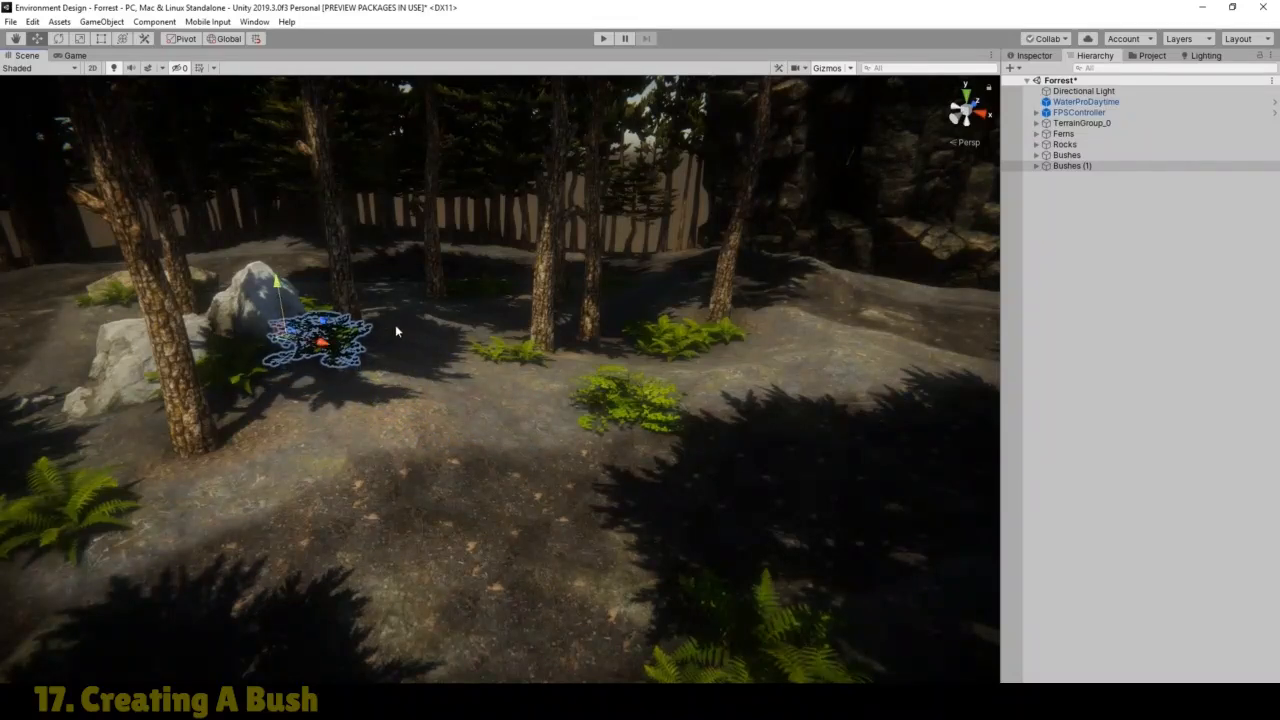
Step: Turn off scene lighting in the Scene view, then lift the copied bush group slightly and shift it away from the rock
double_click(1072, 165)
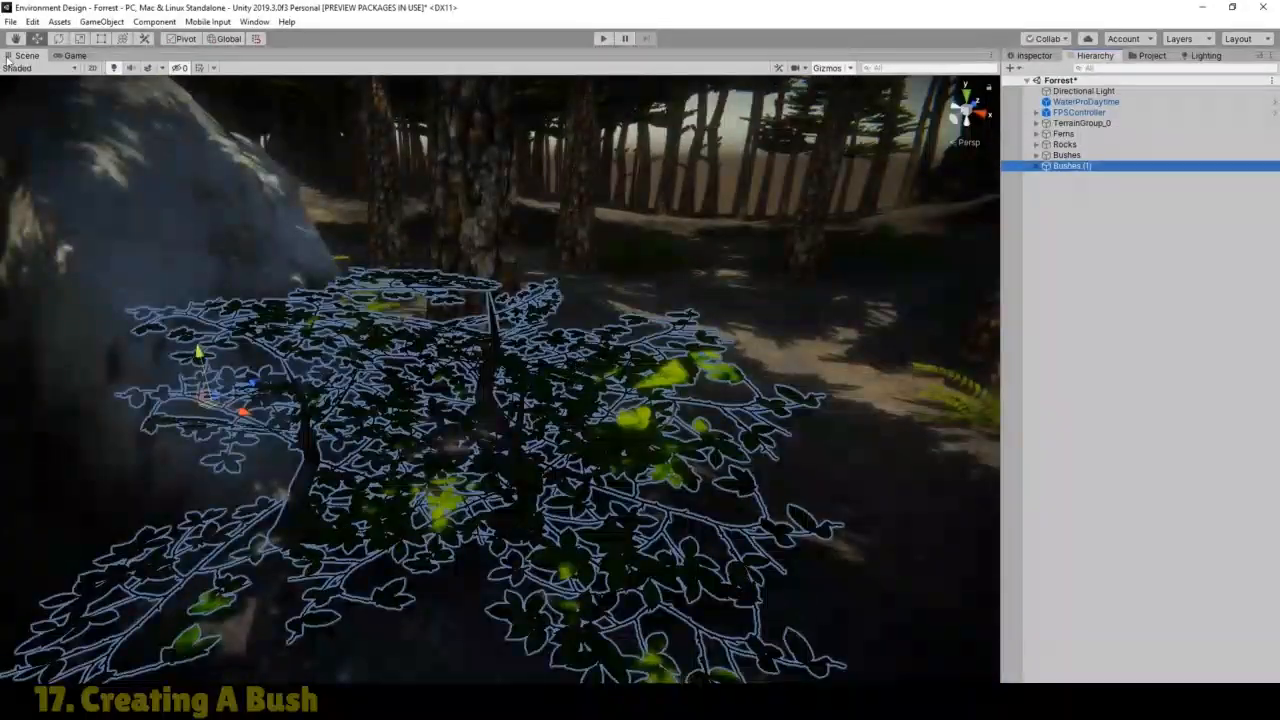
click(113, 68)
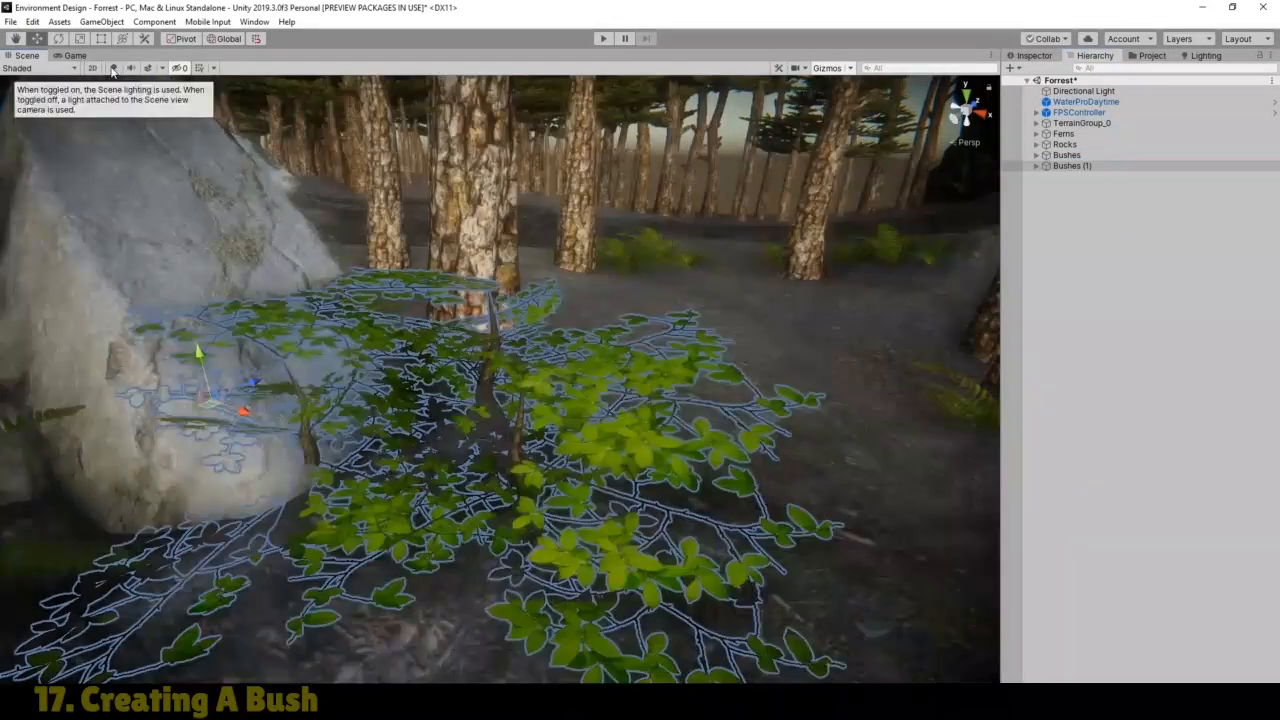
click(16, 38)
drag(319, 302, 401, 189)
click(37, 38)
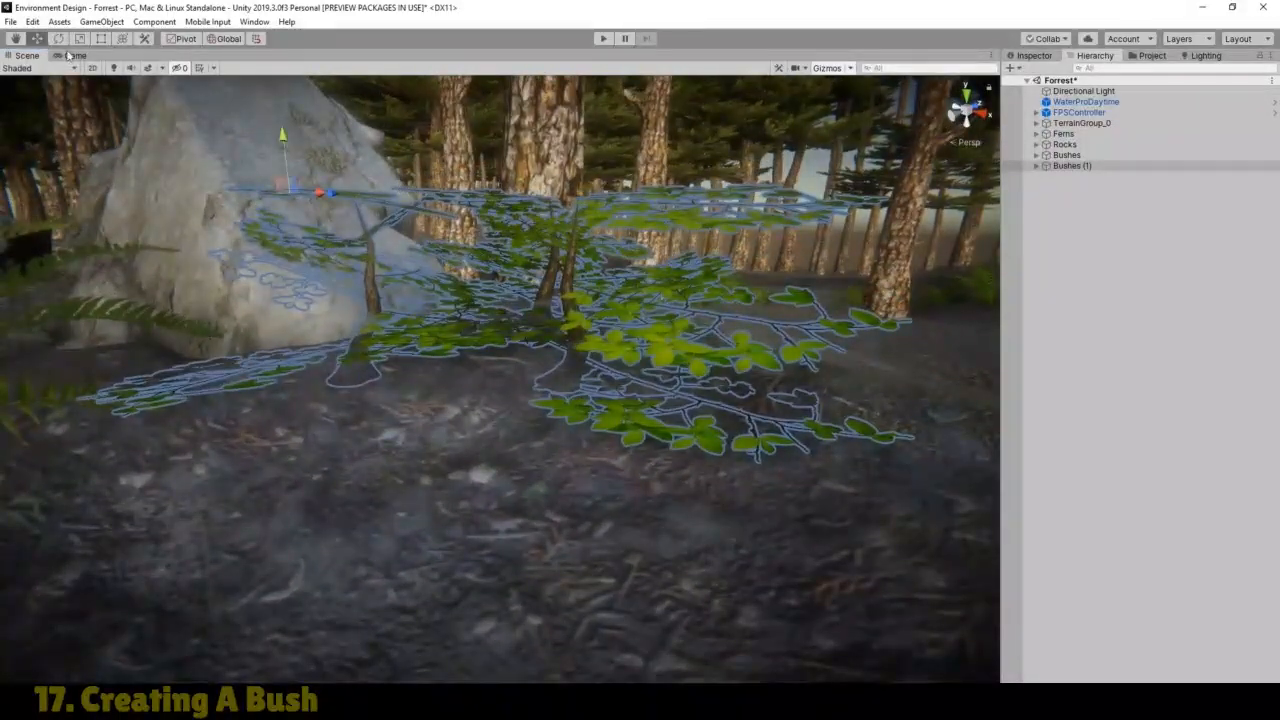
drag(283, 136, 283, 104)
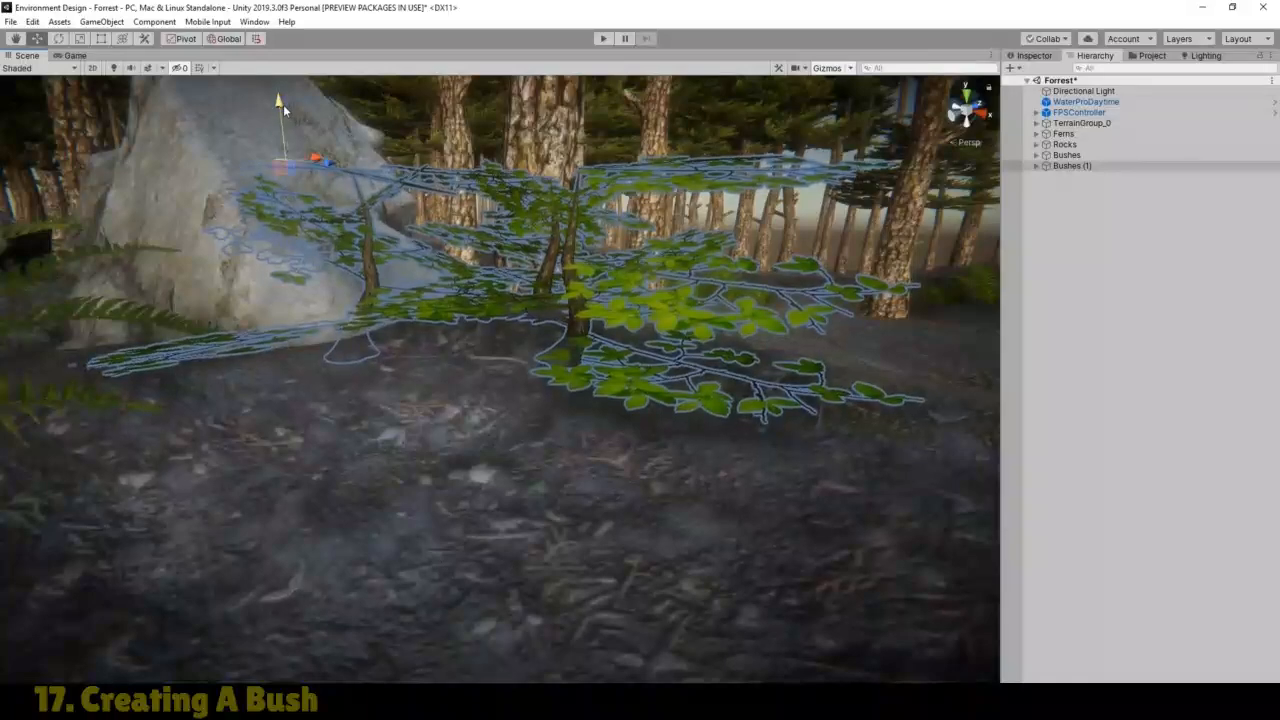
drag(316, 160, 378, 196)
scroll(490, 236, down, 3)
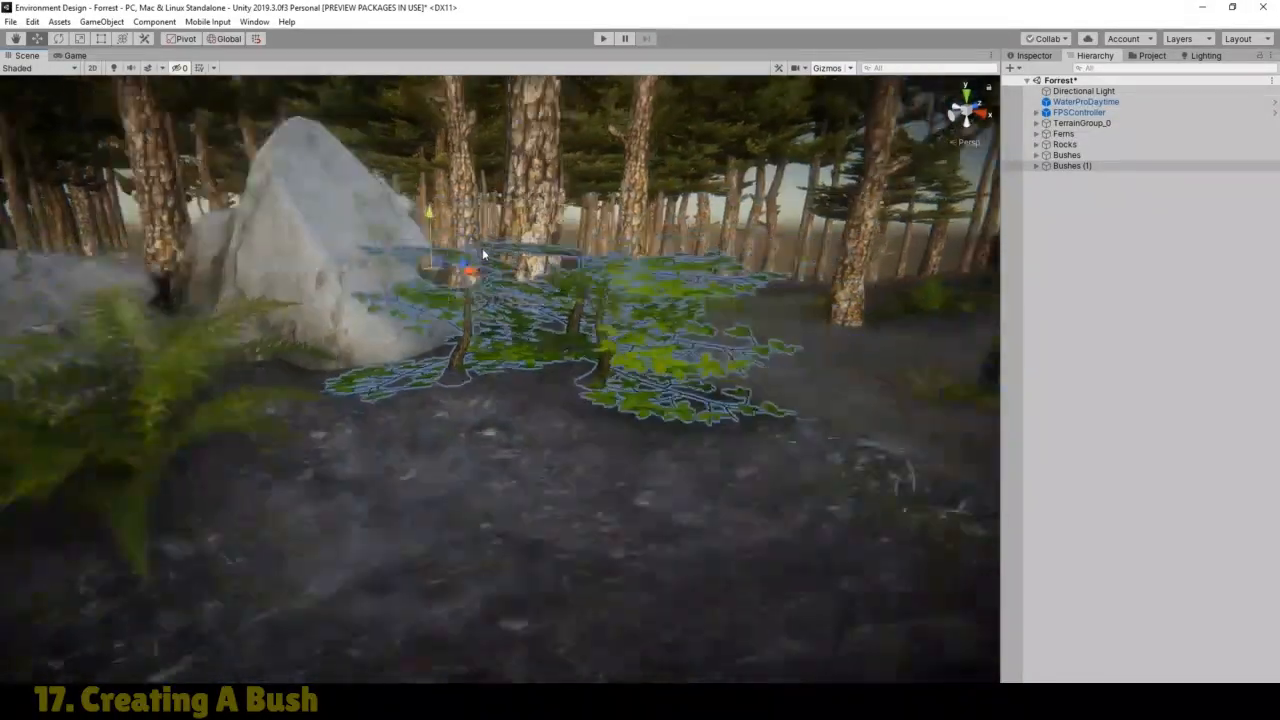
Step: Move the original Bushes group off the open path to the ferns at the foot of the nearby trees
click(15, 39)
alt+drag(609, 249, 648, 536)
scroll(557, 460, down, 8)
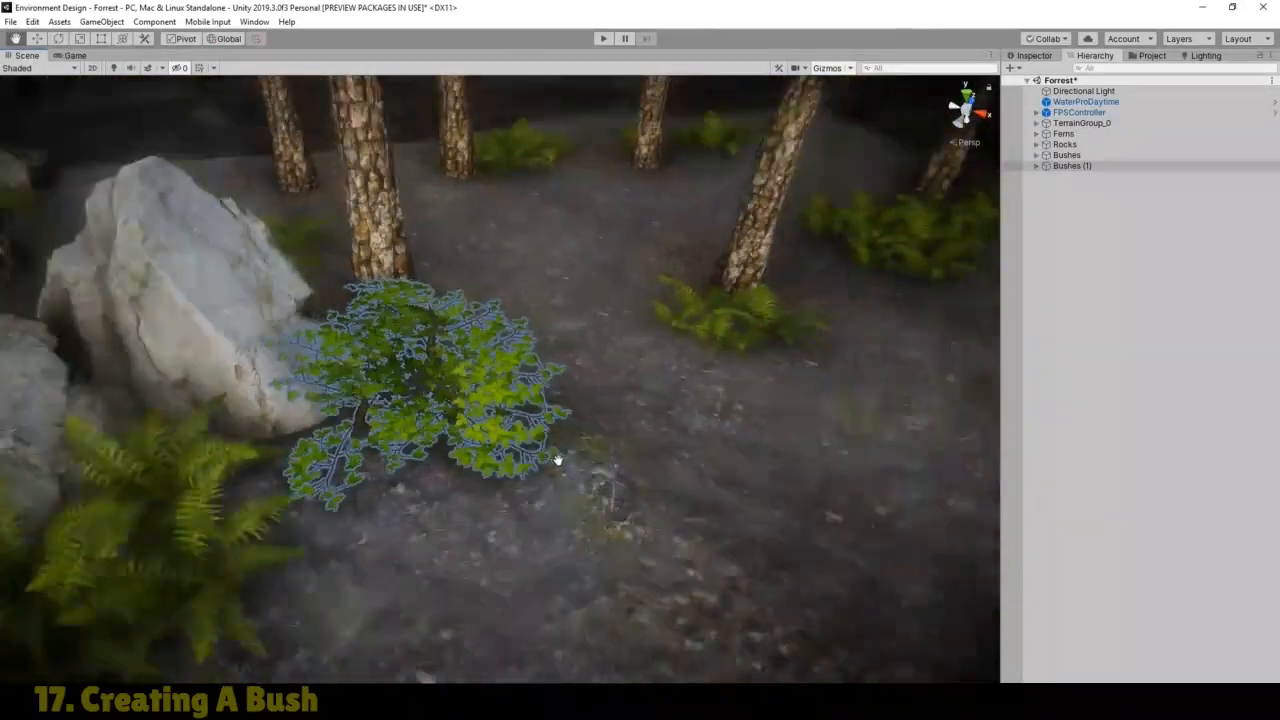
alt+drag(600, 451, 751, 417)
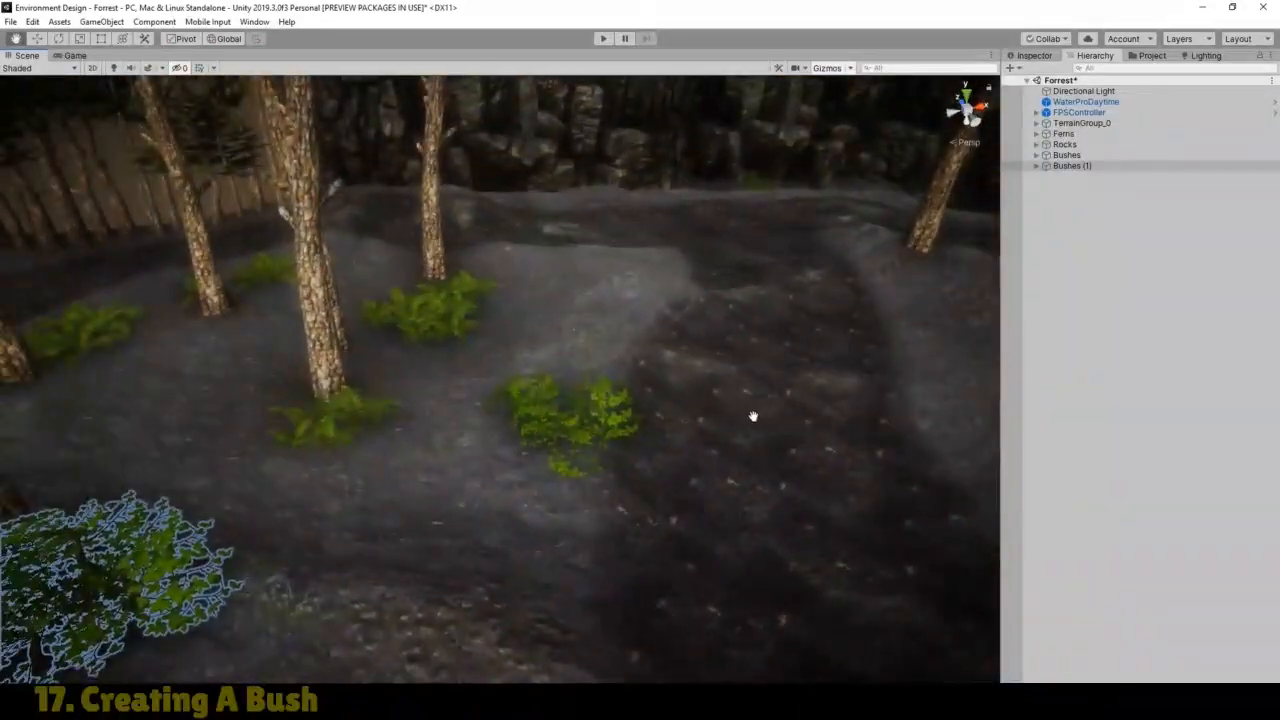
scroll(575, 430, up, 4)
alt+drag(576, 438, 880, 274)
click(1066, 155)
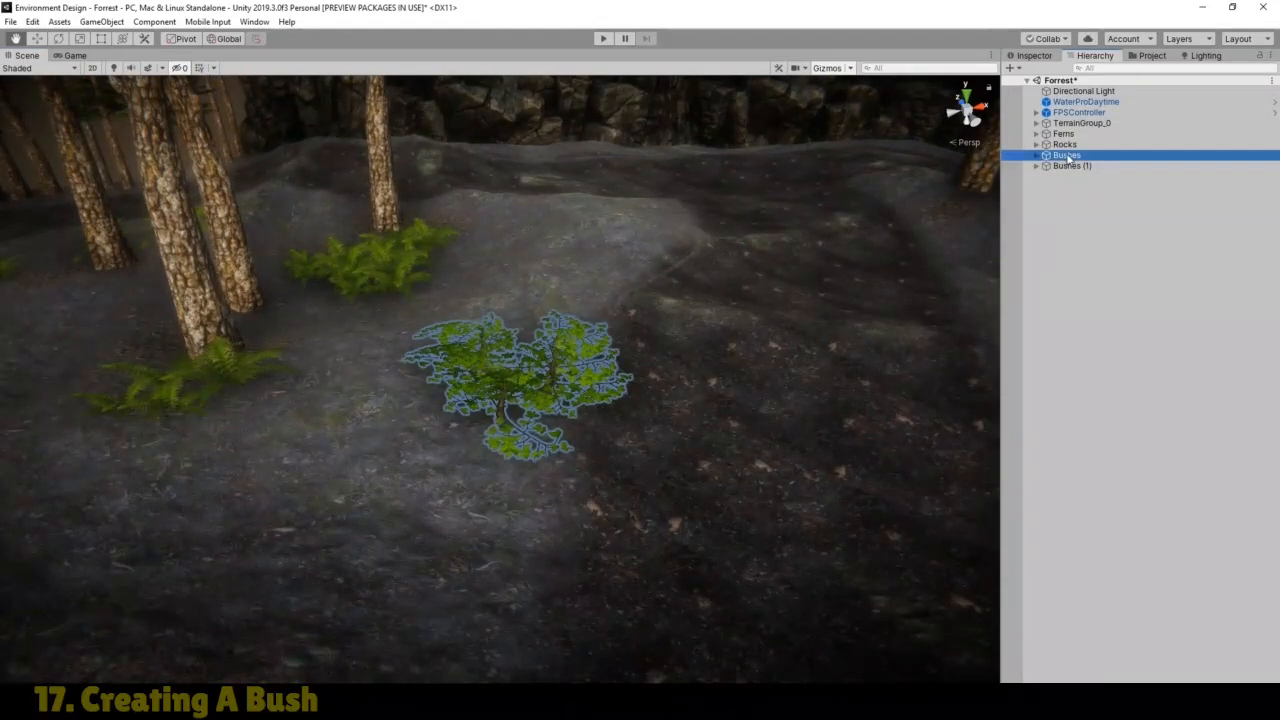
click(37, 38)
drag(566, 377, 341, 294)
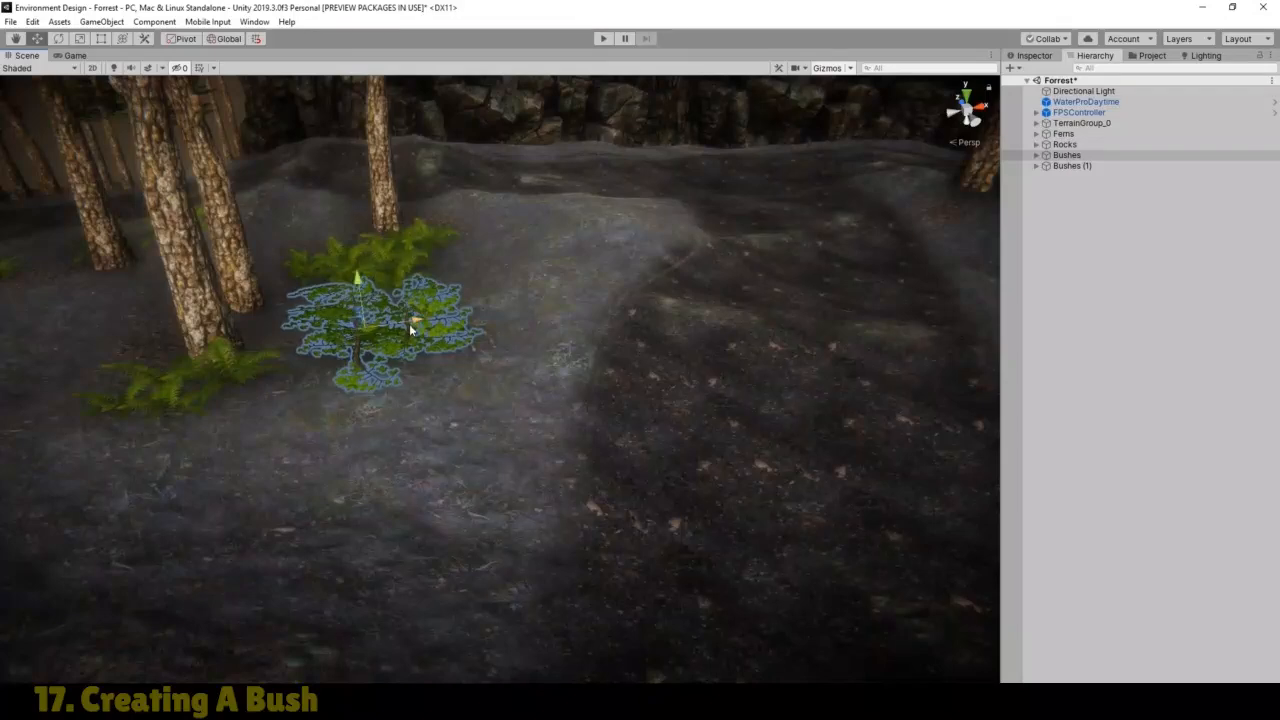
drag(409, 324, 365, 323)
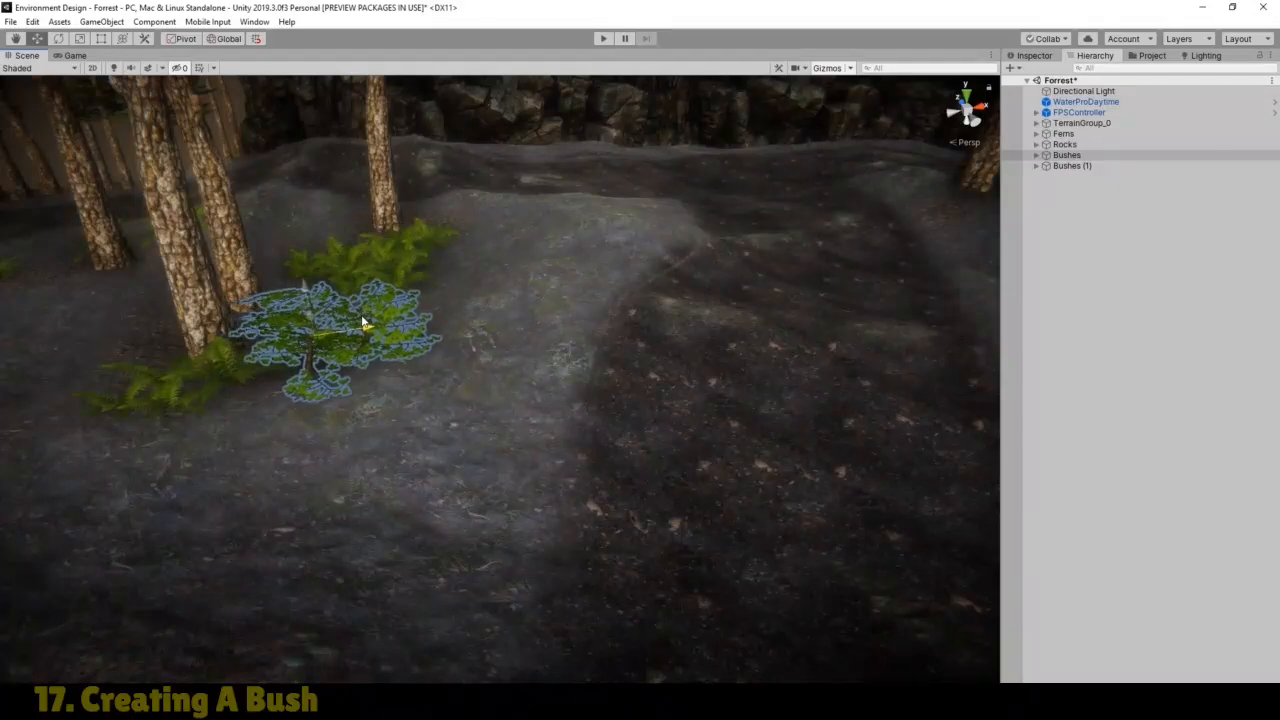
Step: Check the trunk bases of the original Bushes group at ground level and lower SmallBush (2) into the terrain
double_click(1057, 157)
scroll(646, 413, up, 3)
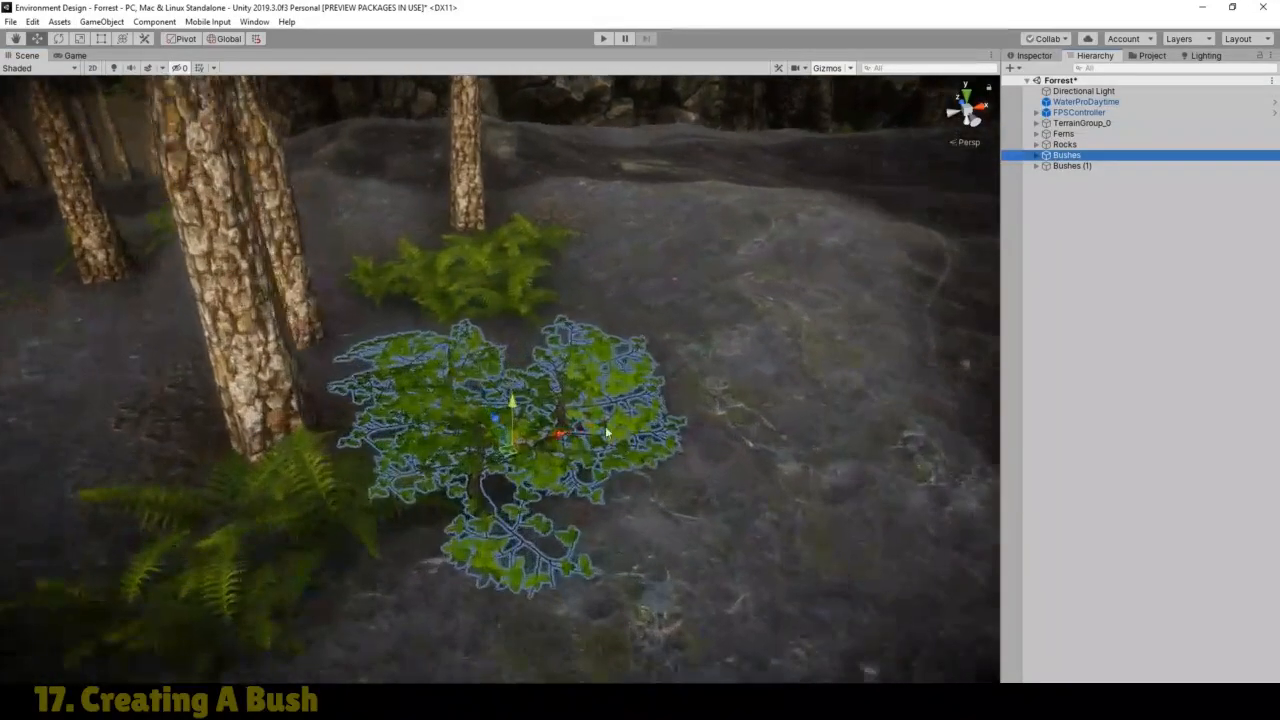
click(15, 38)
right_drag(560, 440, 480, 352)
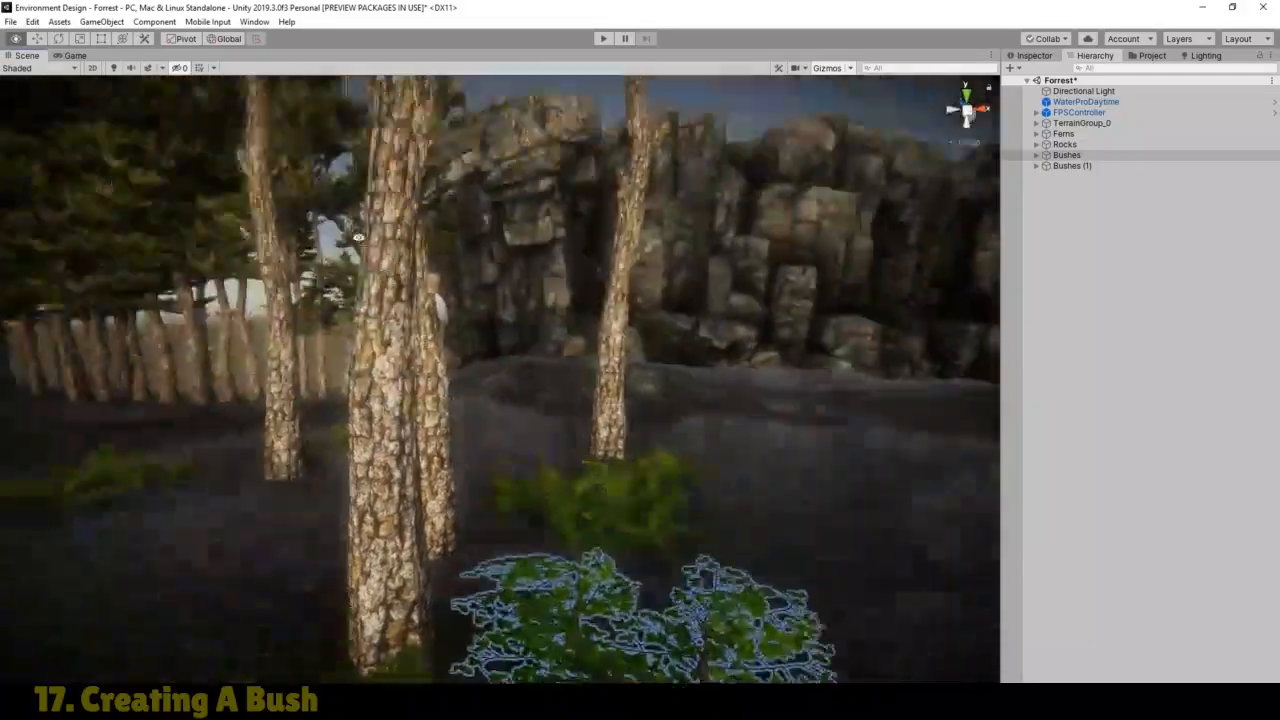
drag(480, 352, 328, 130)
scroll(465, 360, up, 8)
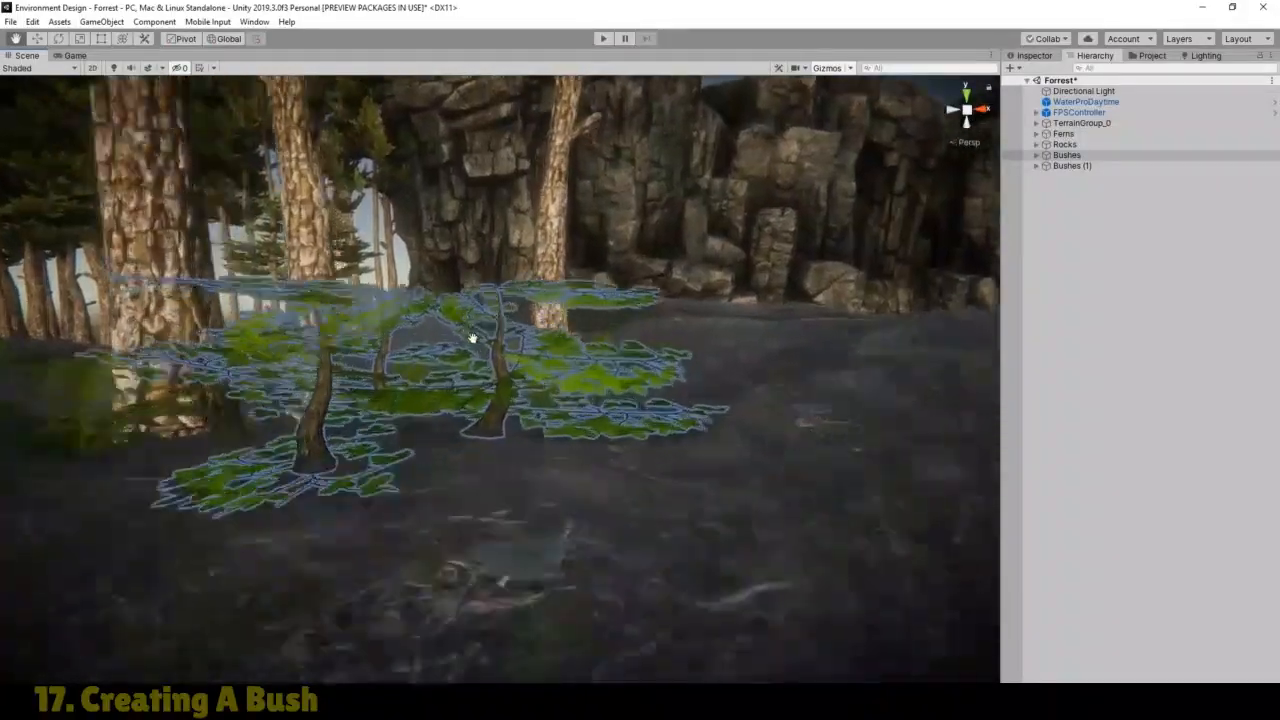
scroll(470, 450, down, 2)
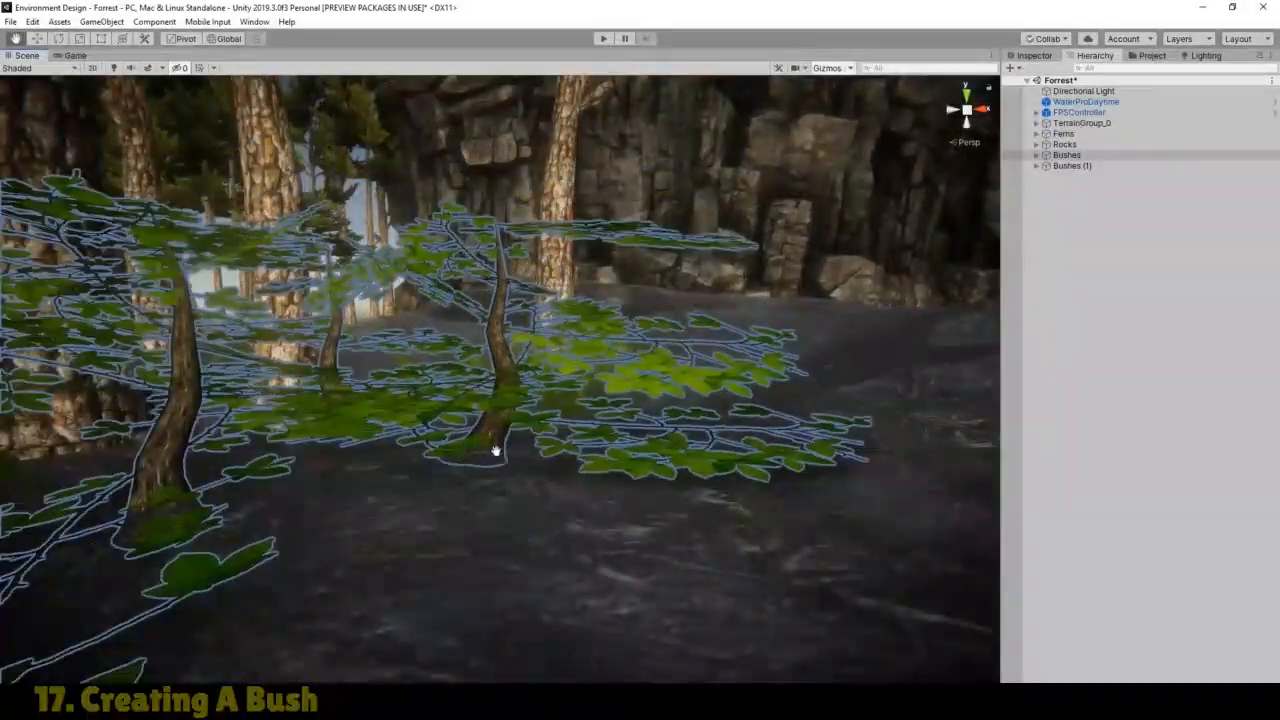
drag(451, 457, 475, 396)
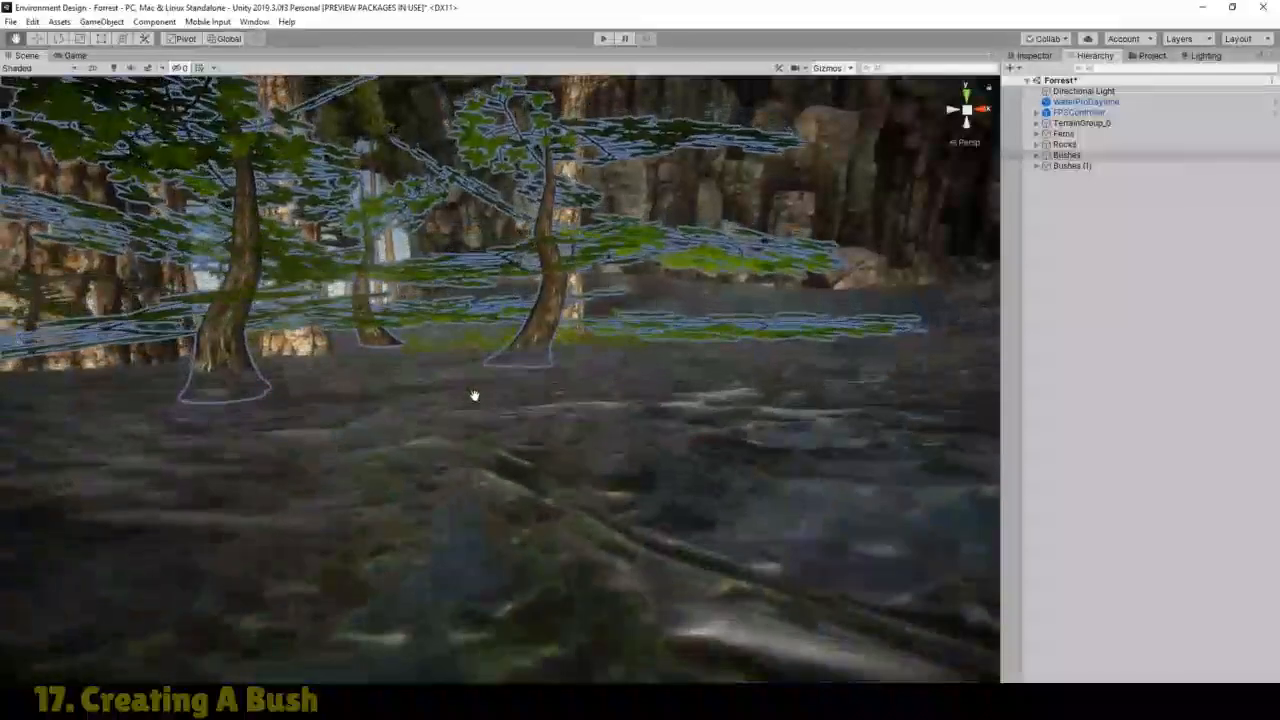
click(1046, 155)
click(1036, 155)
click(1071, 166)
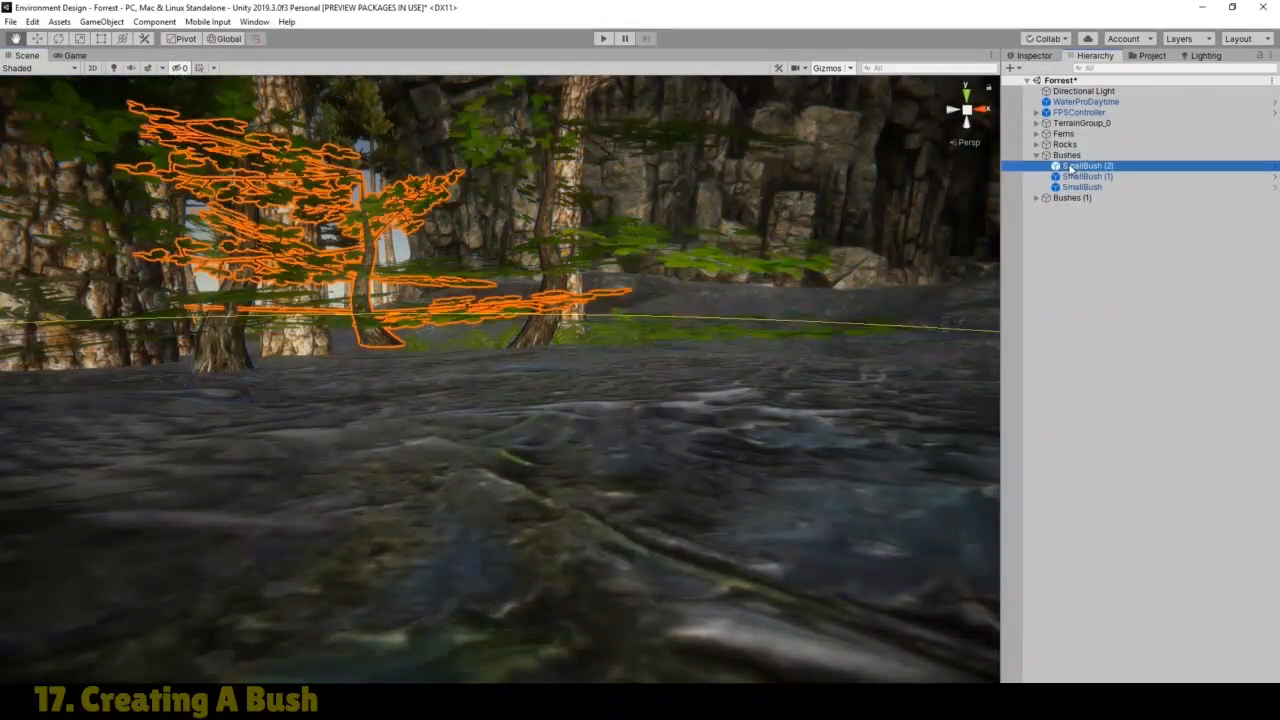
click(38, 39)
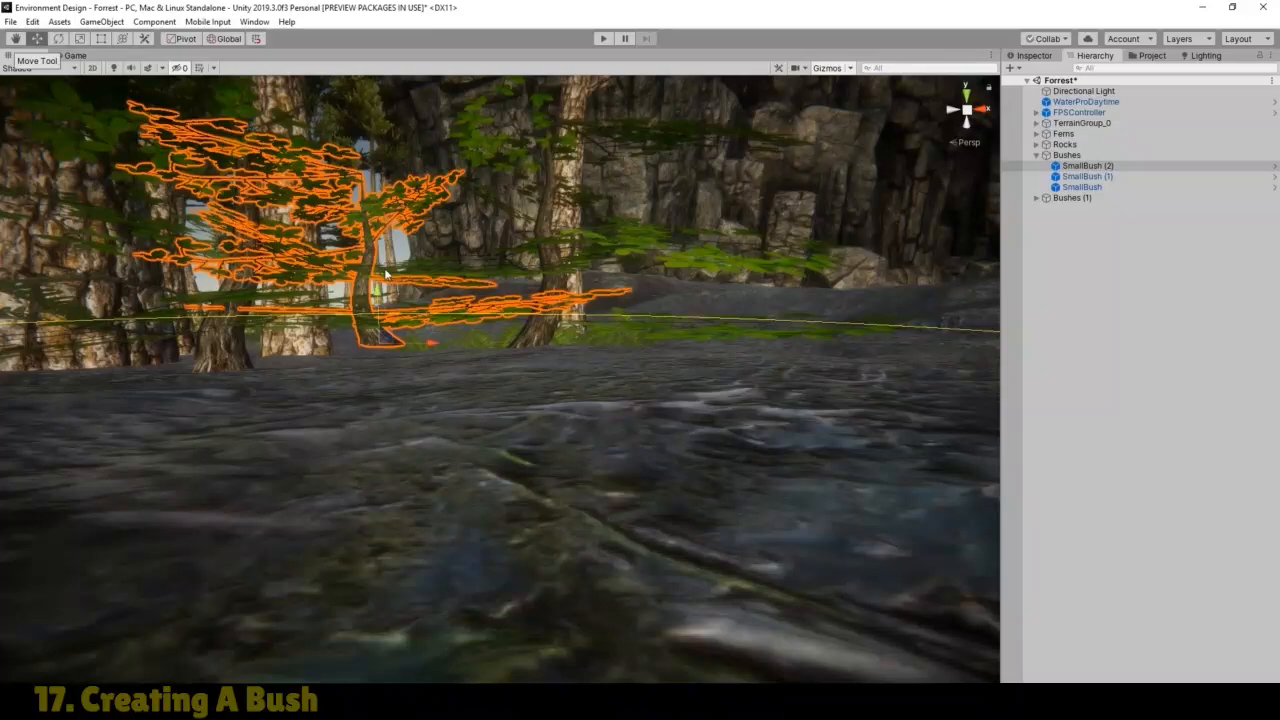
drag(378, 290, 378, 312)
Step: Check the adjusted cluster from farther away, collapse the Bushes group and select the Bushes (1) copy
click(17, 39)
drag(414, 256, 463, 334)
right_drag(445, 331, 491, 349)
drag(491, 349, 566, 366)
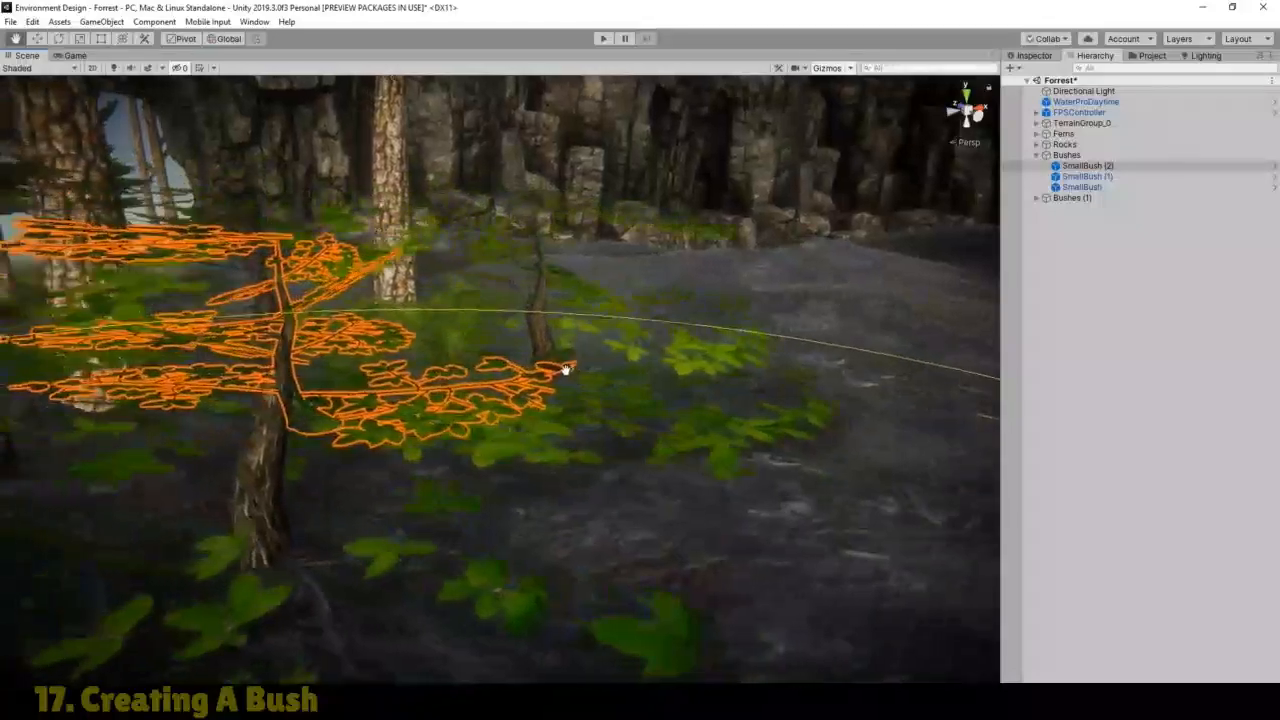
scroll(440, 367, down, 6)
right_drag(572, 354, 490, 385)
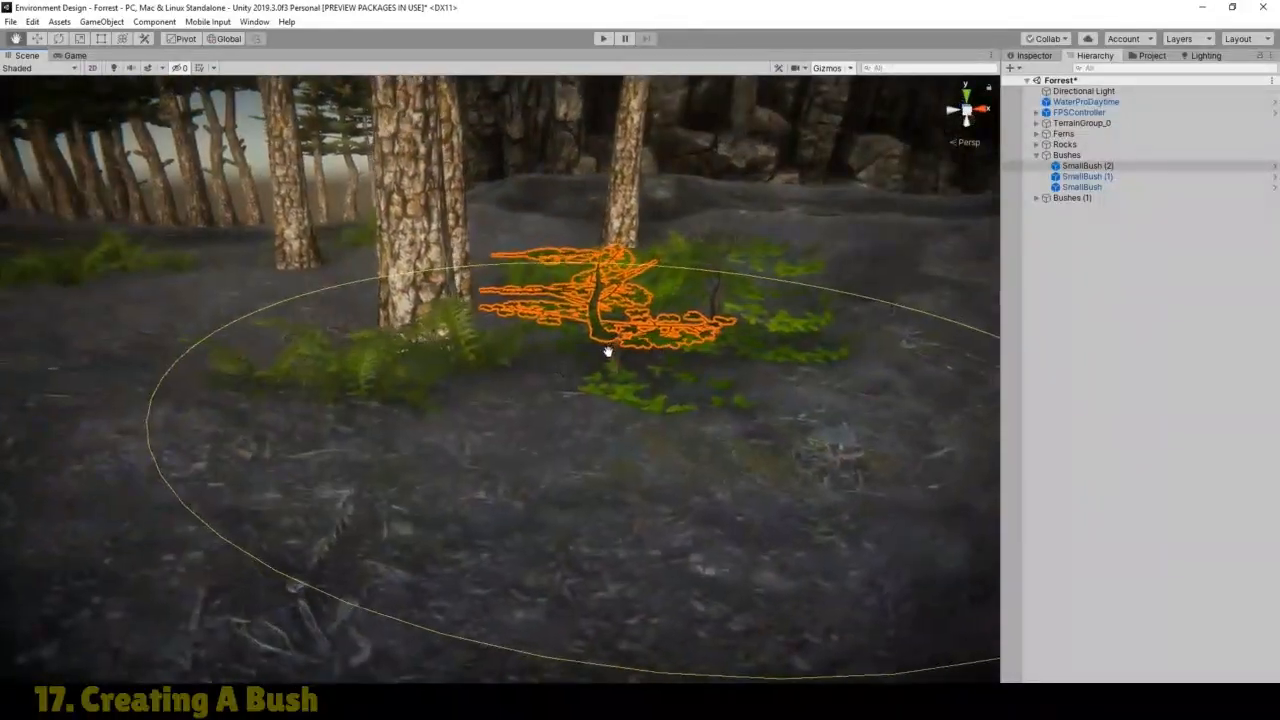
drag(609, 351, 420, 517)
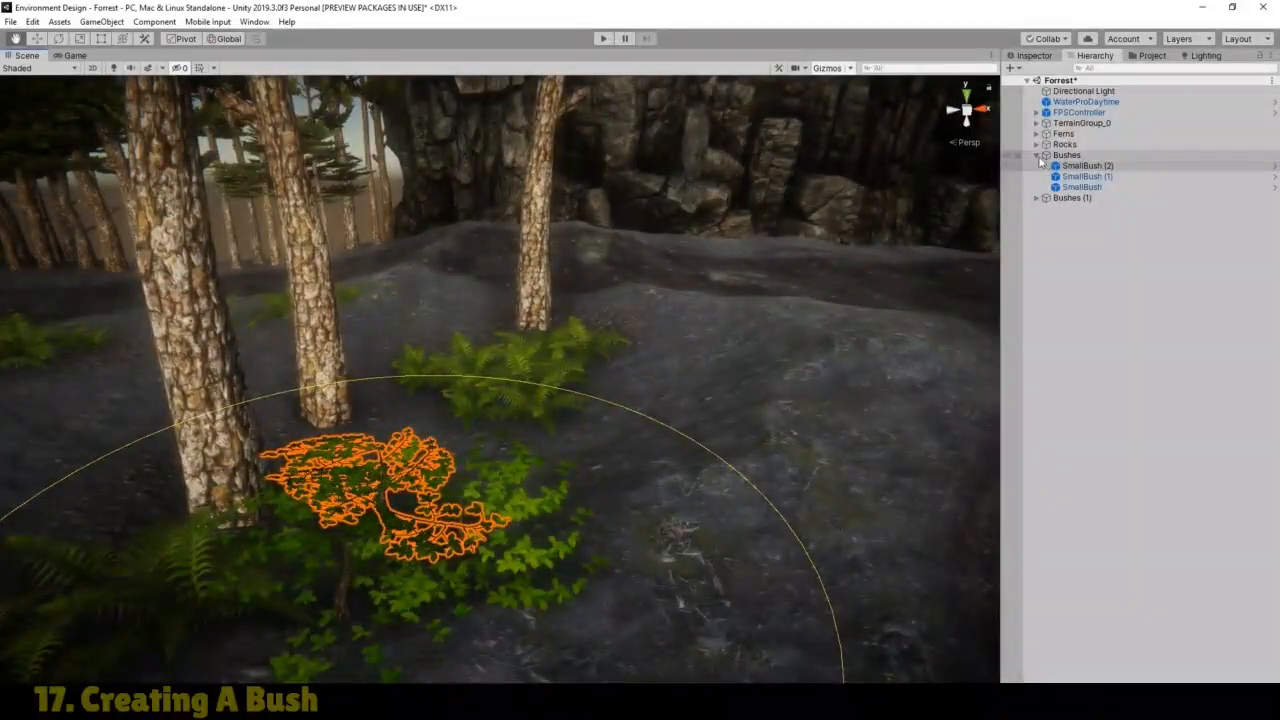
click(1037, 155)
click(1072, 165)
scroll(383, 469, down, 4)
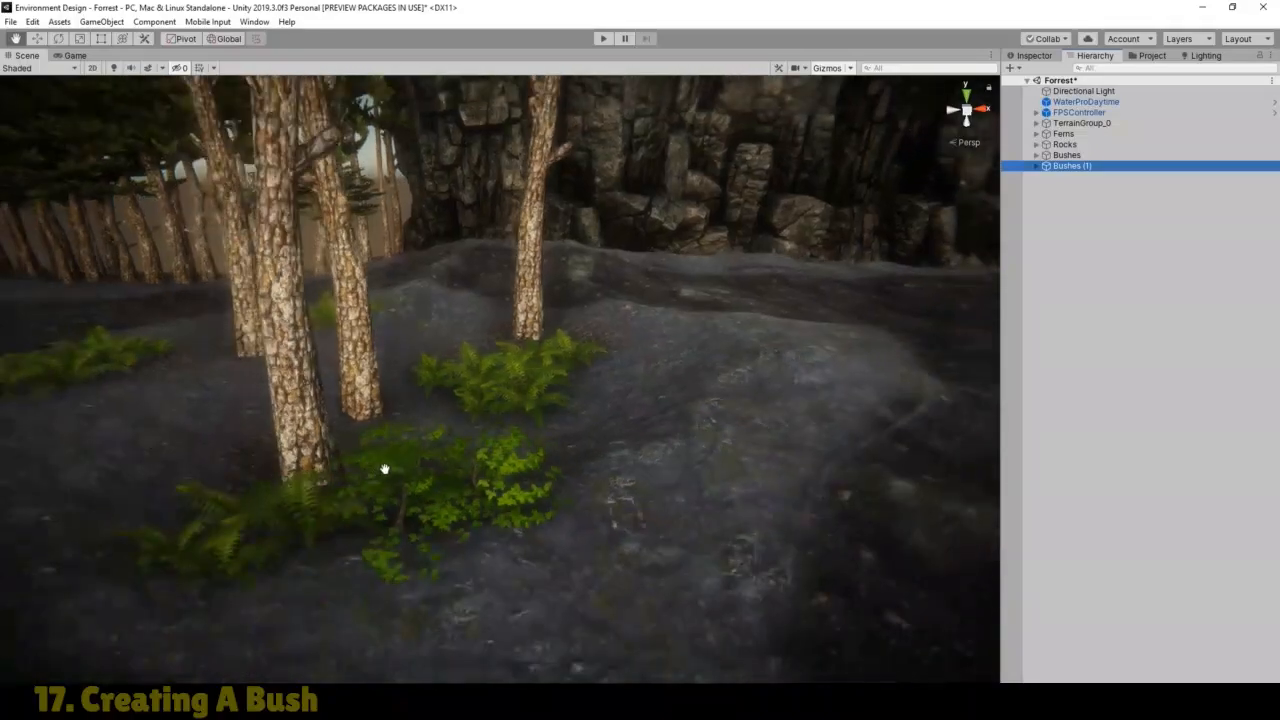
Step: Try to rotate the whole Bushes (1) group beside the upright rock and tree
drag(414, 486, 446, 443)
right_drag(446, 443, 243, 455)
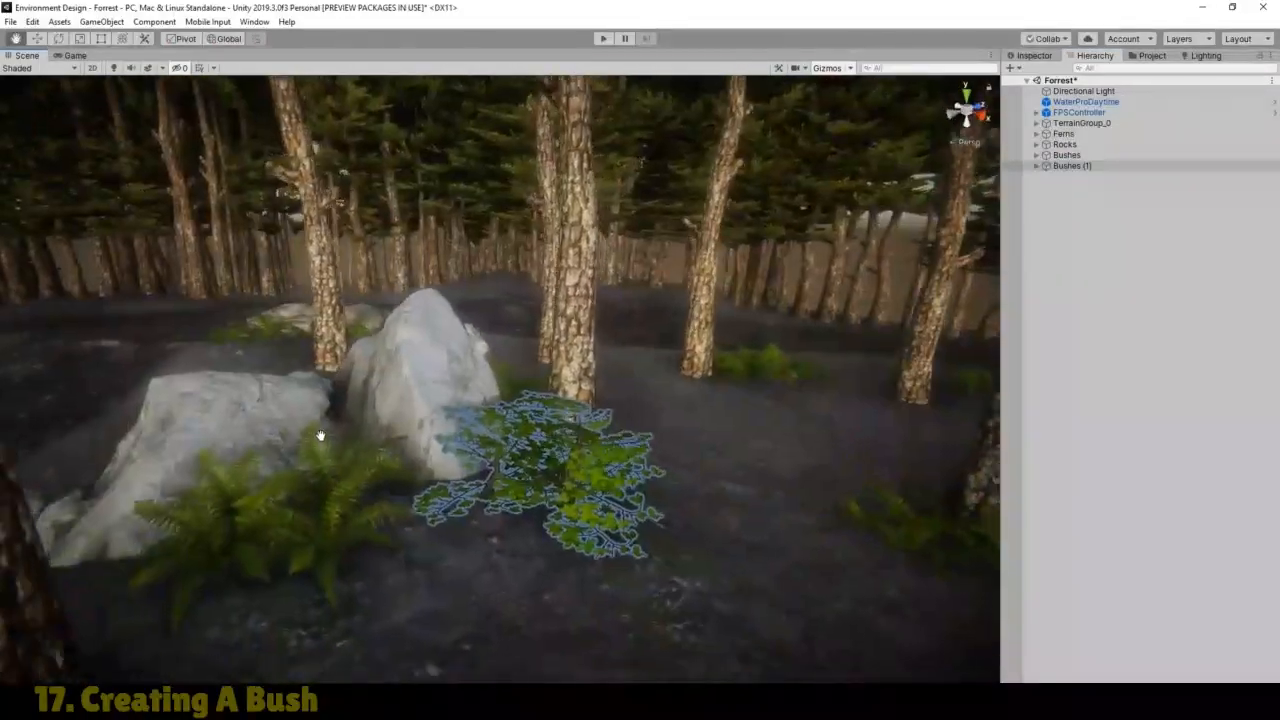
drag(320, 436, 204, 423)
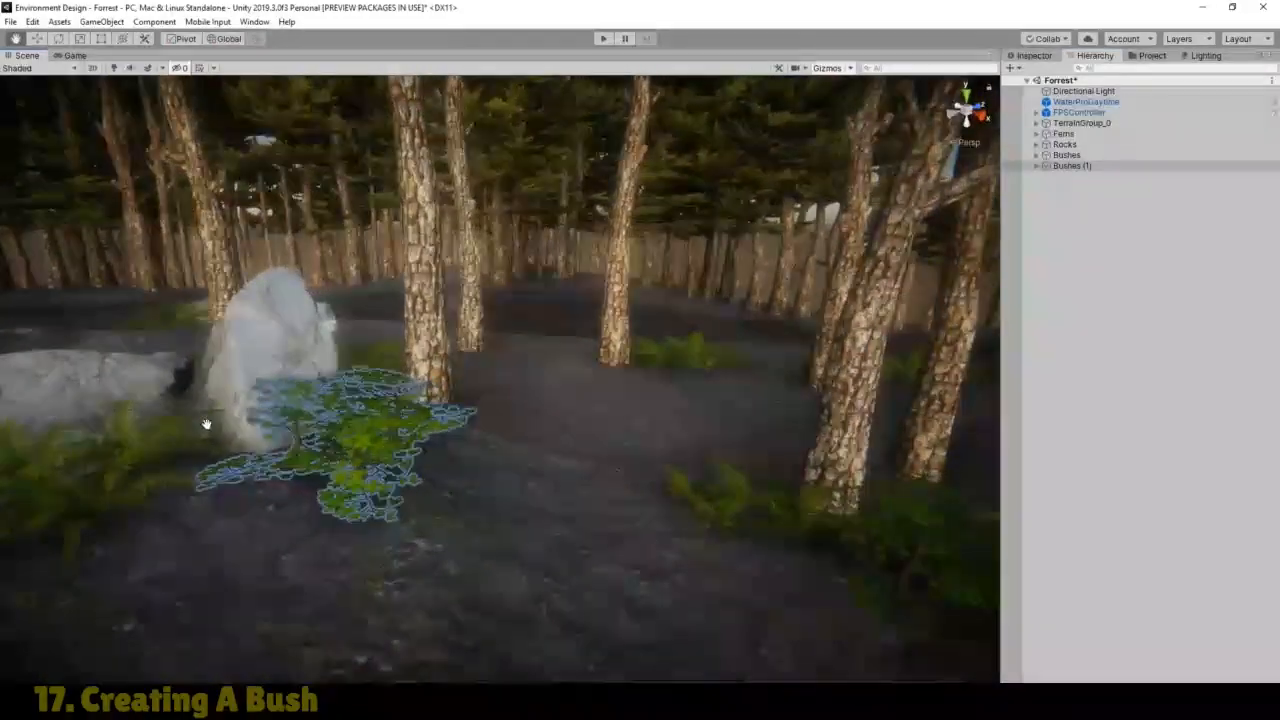
click(59, 40)
drag(244, 430, 270, 435)
Step: Try to rotate the three SmallBush objects inside Bushes (1) together, then clear the selection and collapse the group
click(1036, 166)
click(1085, 176)
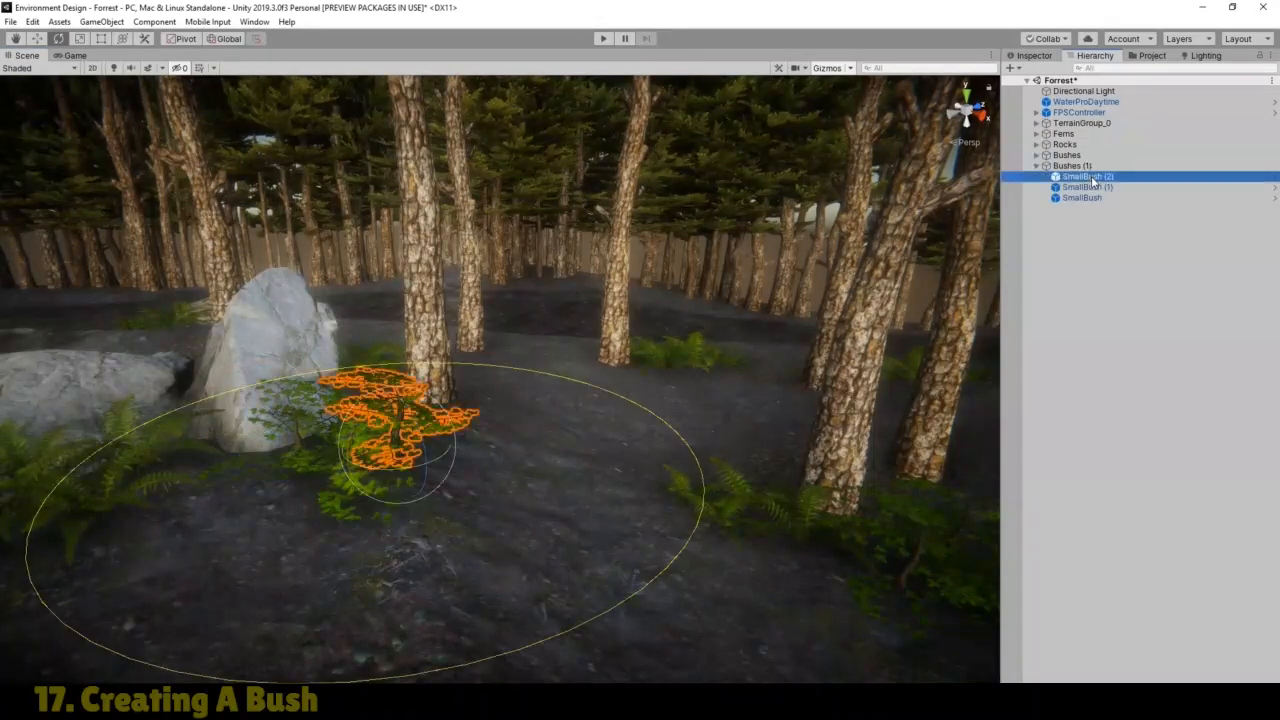
shift+click(1082, 197)
drag(390, 470, 390, 480)
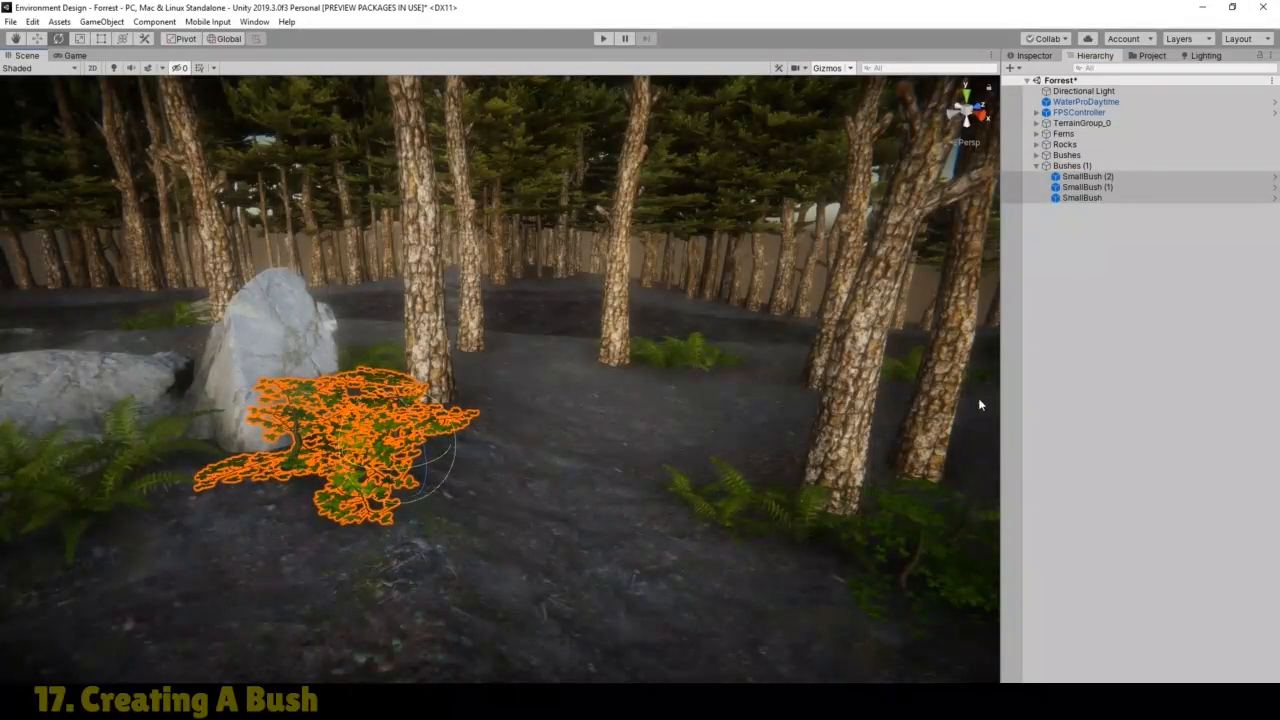
click(1087, 232)
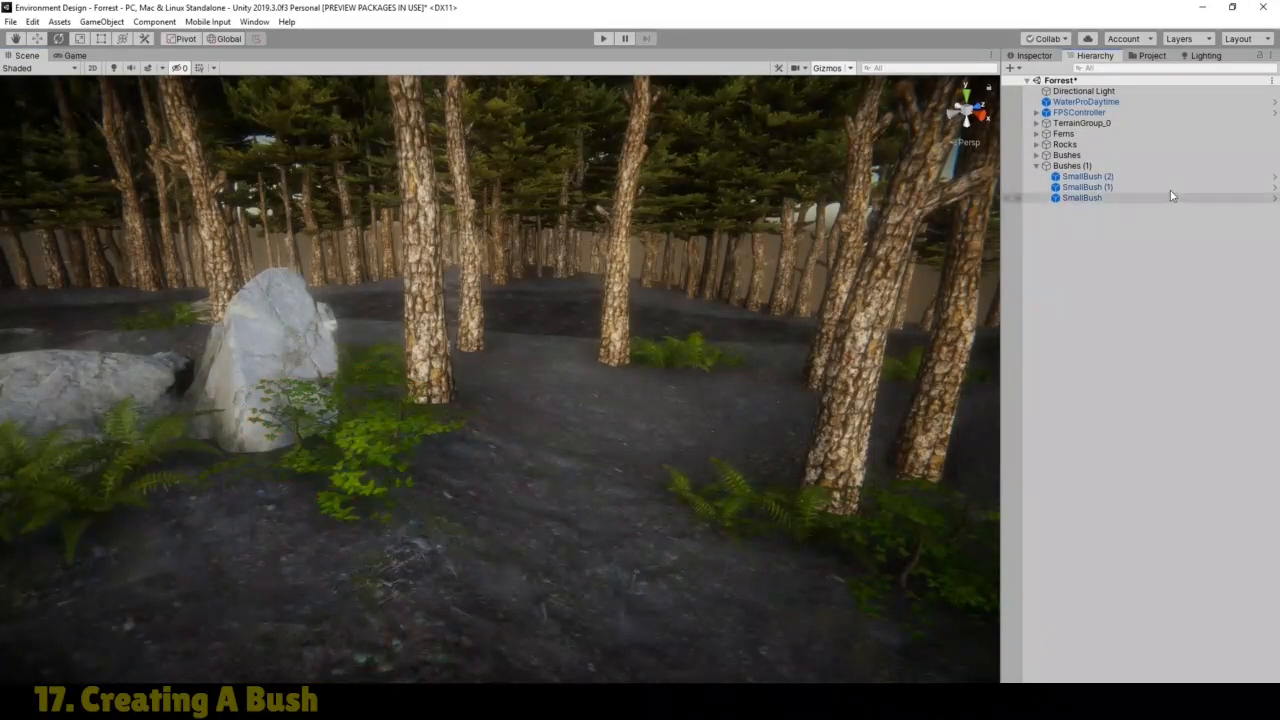
click(1037, 166)
Step: Examine the two bush clusters from farther away and survey the surrounding rocks, trees and ferns for bare spots
scroll(418, 415, down, 5)
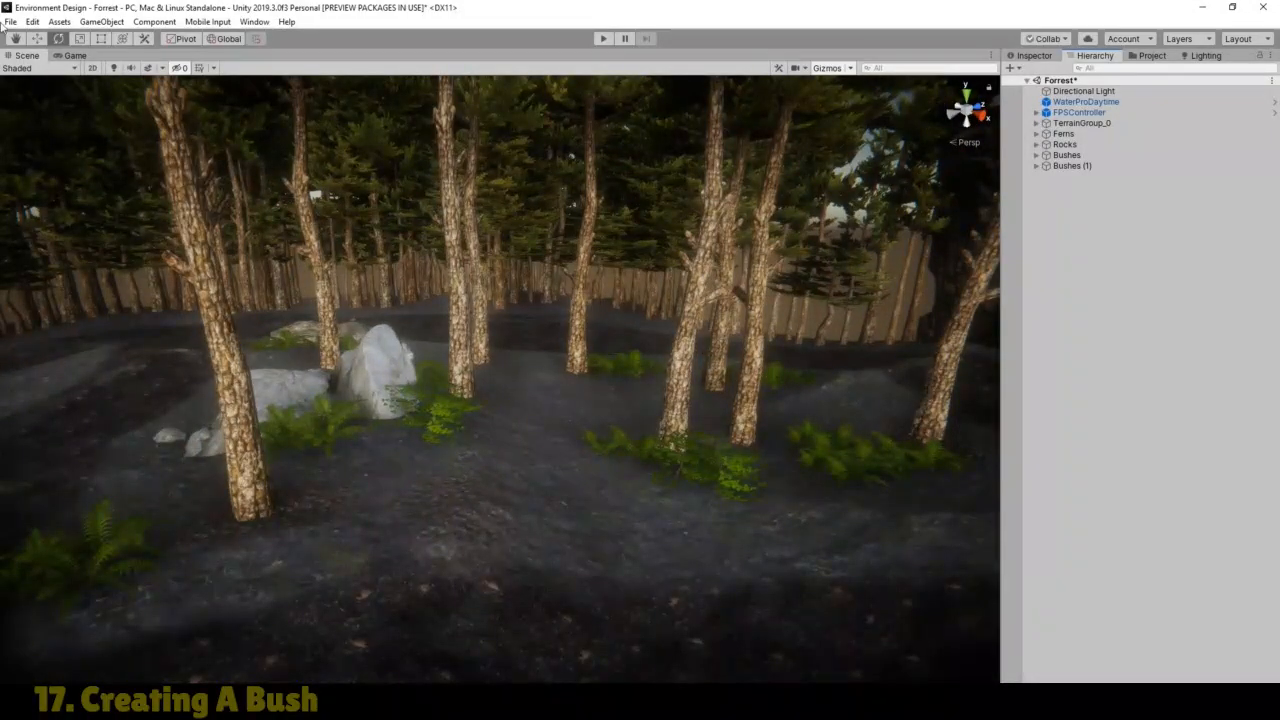
right_drag(392, 362, 549, 349)
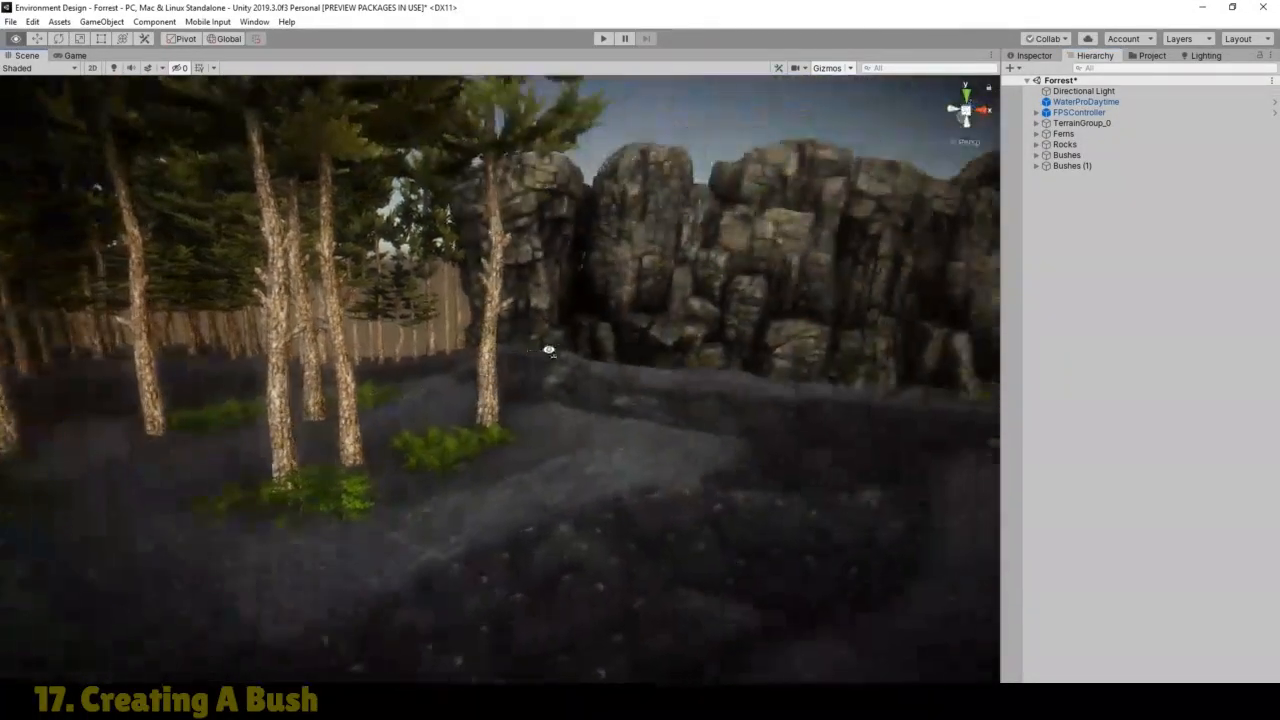
drag(485, 352, 624, 338)
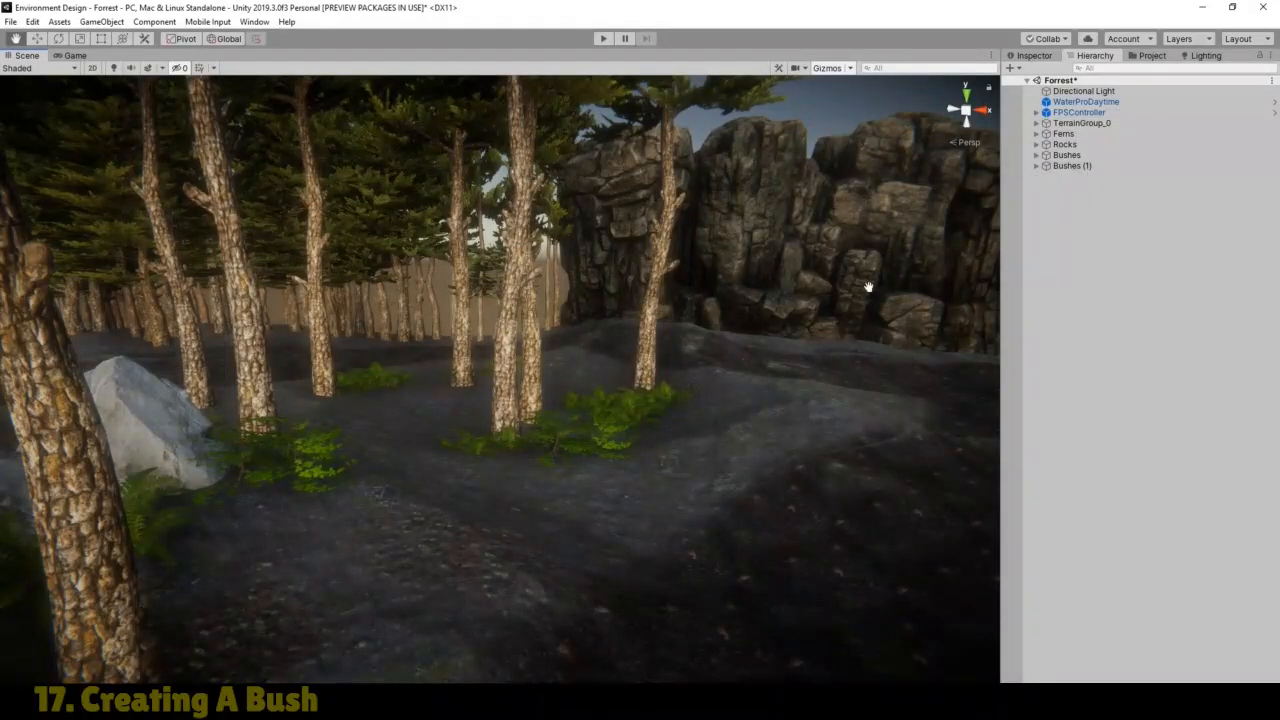
scroll(395, 482, down, 4)
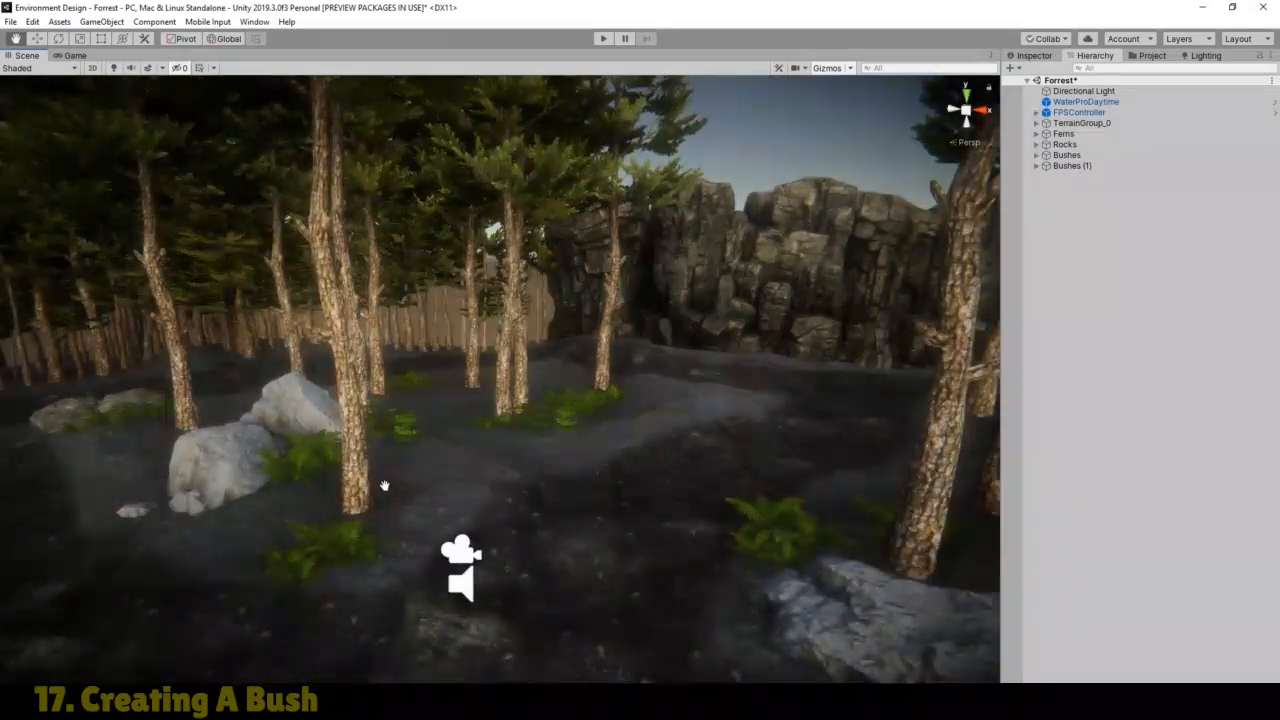
right_drag(384, 486, 720, 470)
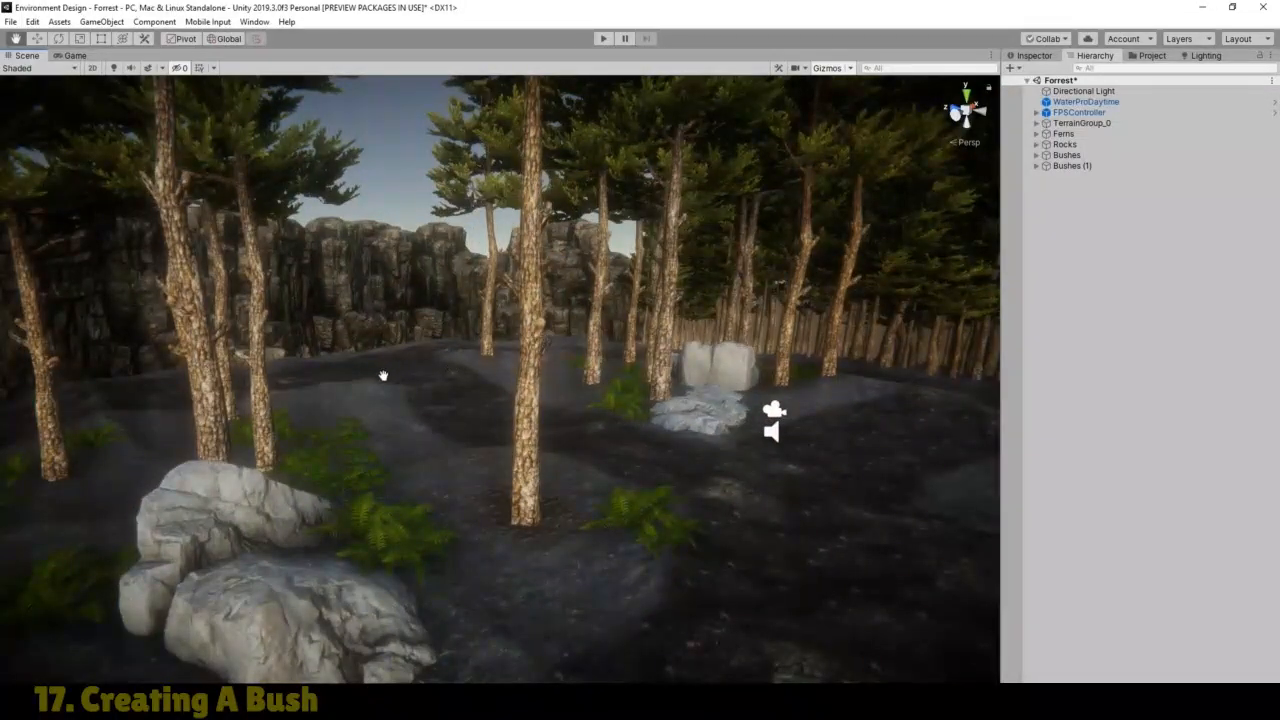
right_drag(556, 457, 464, 500)
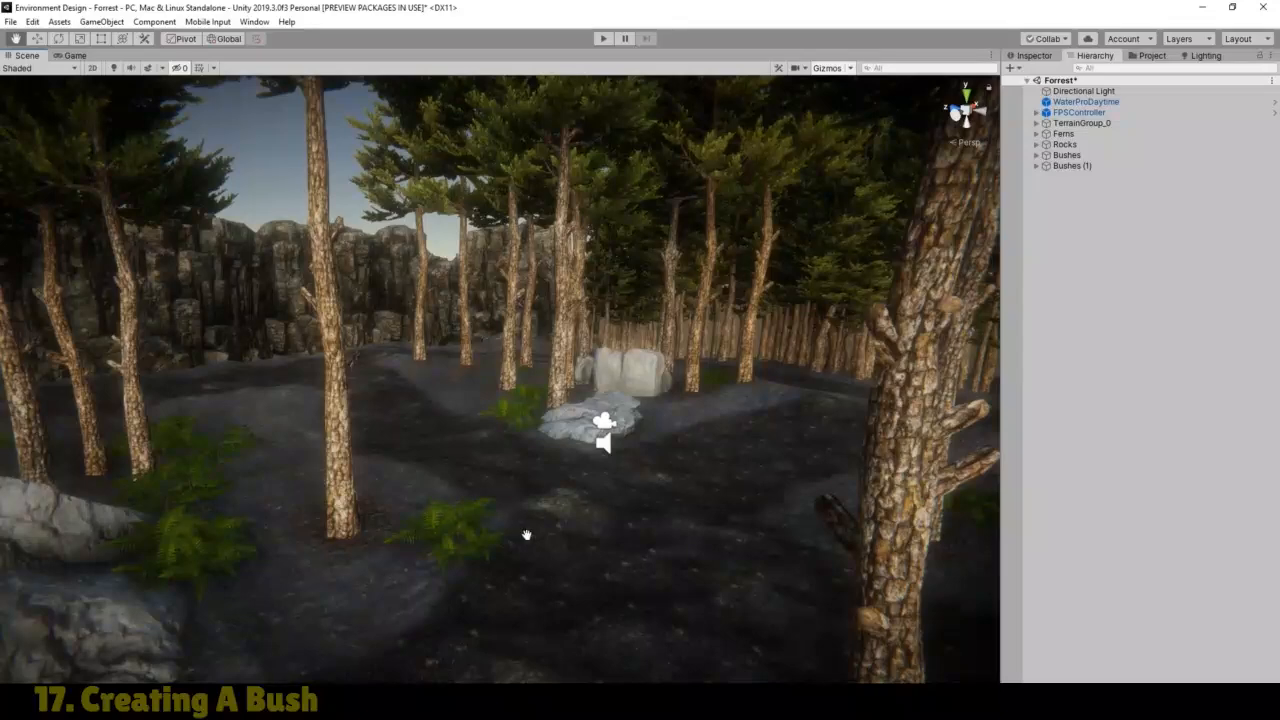